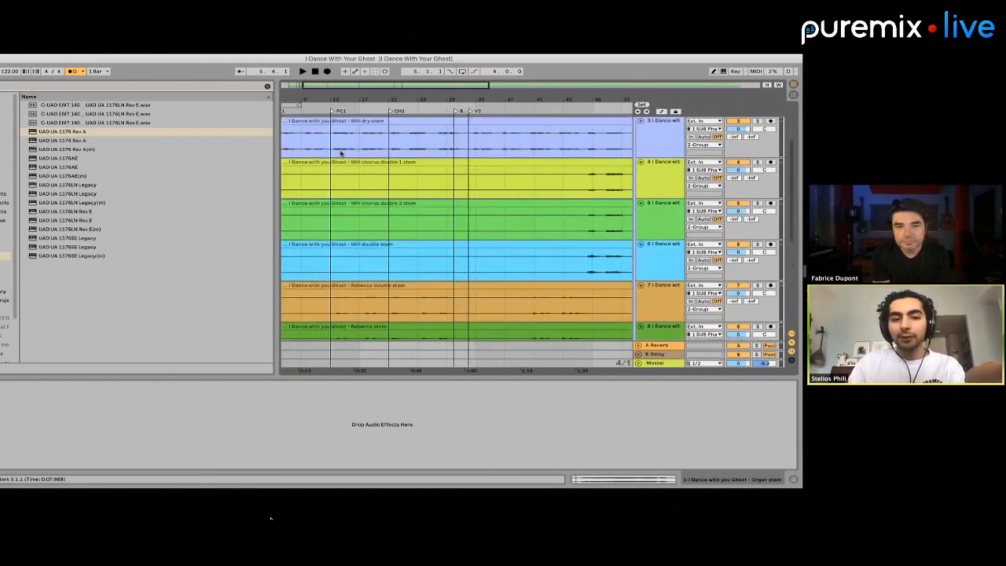
# Hide the browser to widen the arrangement, showing the song sections from the intro through verse 2
pyautogui.scroll(5, 339, 151)
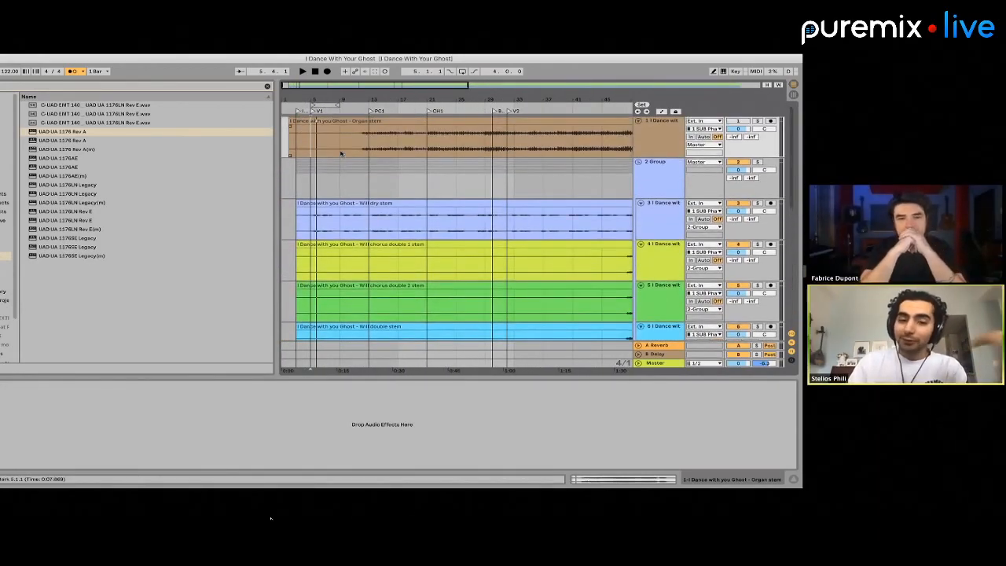
pyautogui.scroll(-3, 341, 153)
pyautogui.scroll(3, 307, 133)
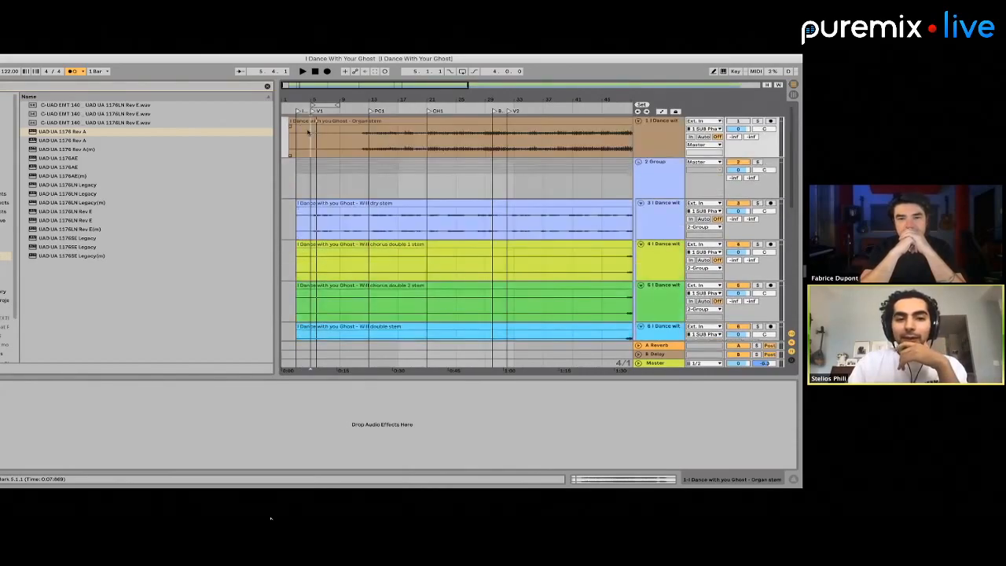
pyautogui.scroll(3, 307, 132)
pyautogui.hscroll(-2, 308, 132)
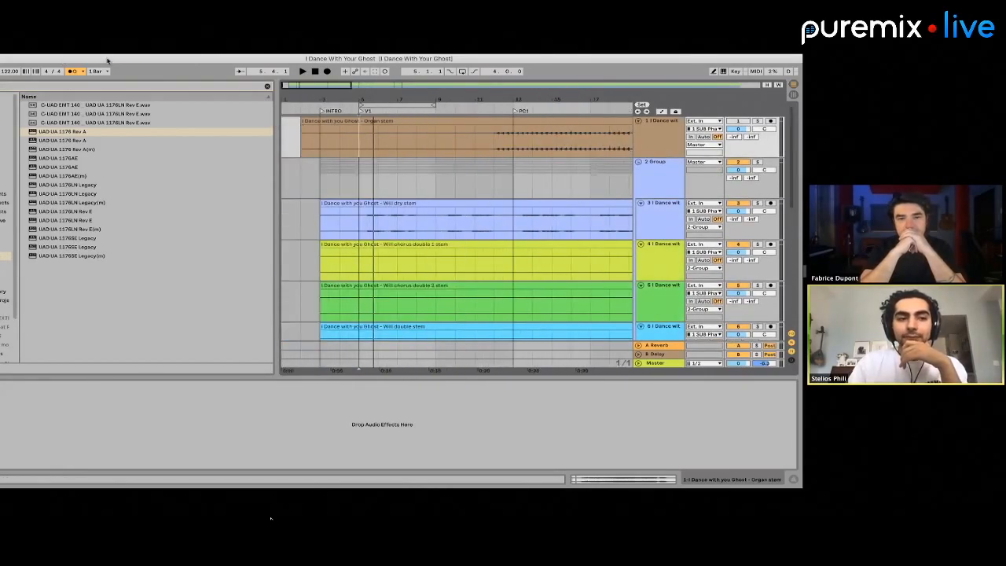
pyautogui.click(9, 91)
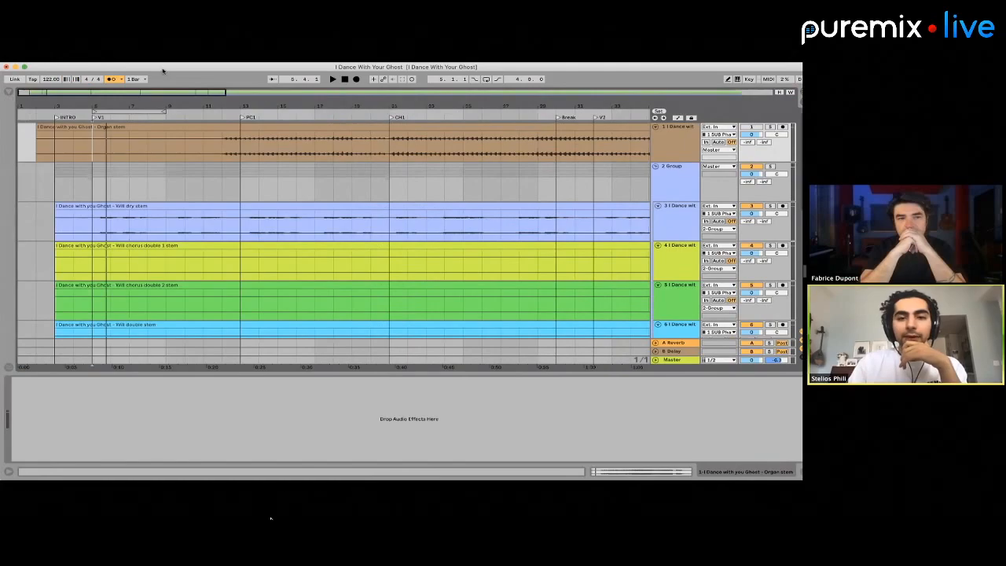
pyautogui.scroll(-2, 141, 200)
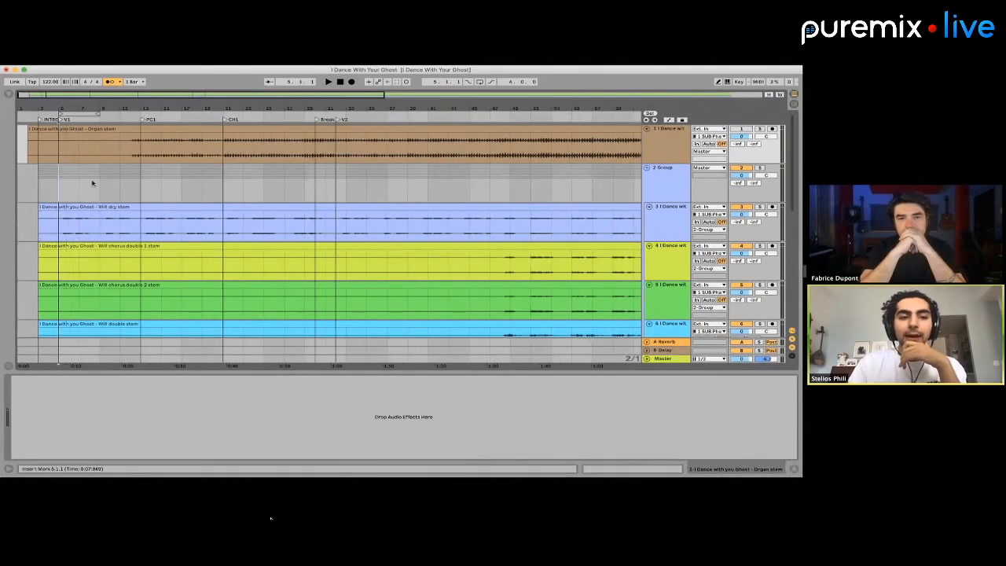
# Play the arrangement from the start of verse 1 at bar 5 and stop within the verse
pyautogui.moveTo(59, 183); pyautogui.dragTo(327, 175)
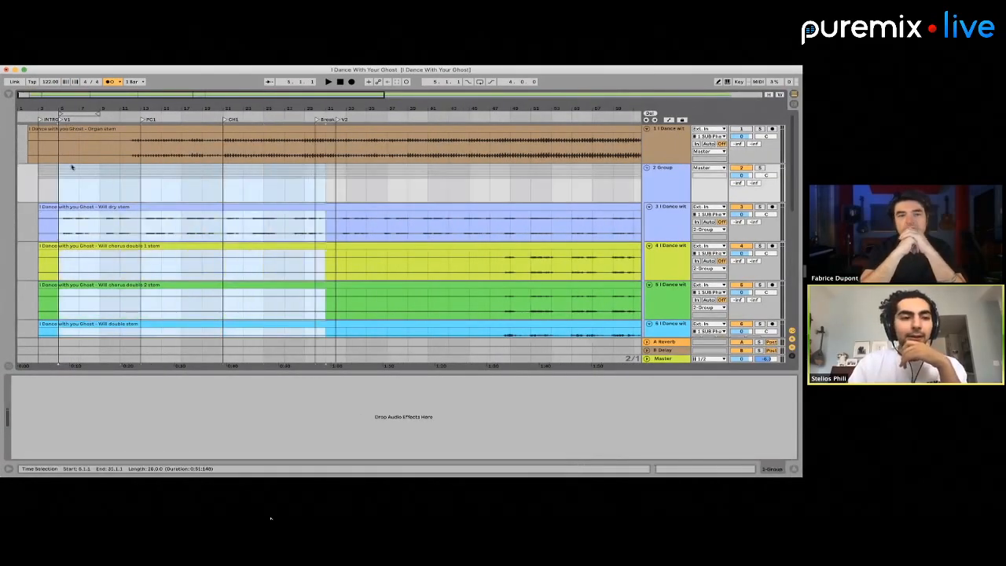
pyautogui.click(35, 169)
pyautogui.click(50, 170)
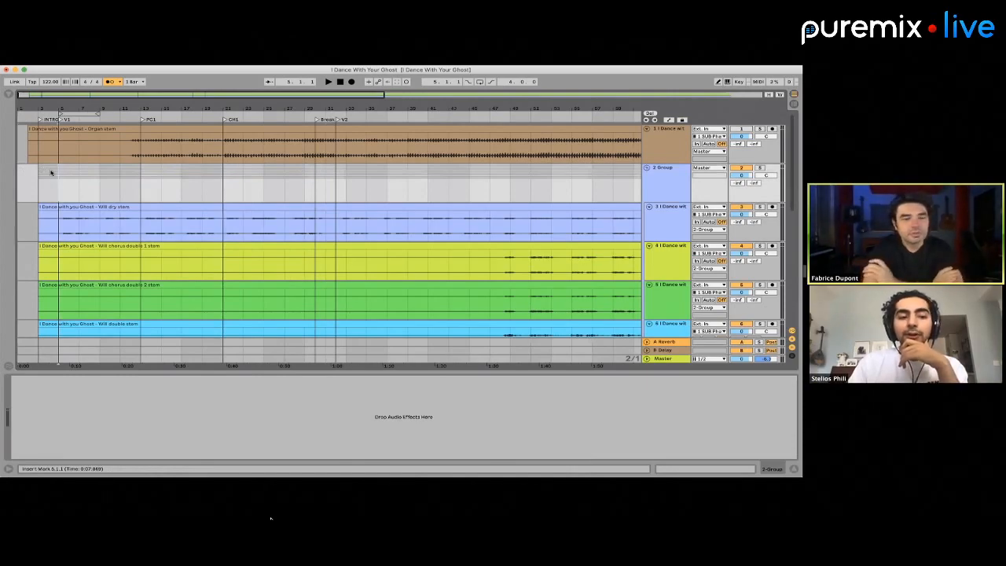
pyautogui.press('space')
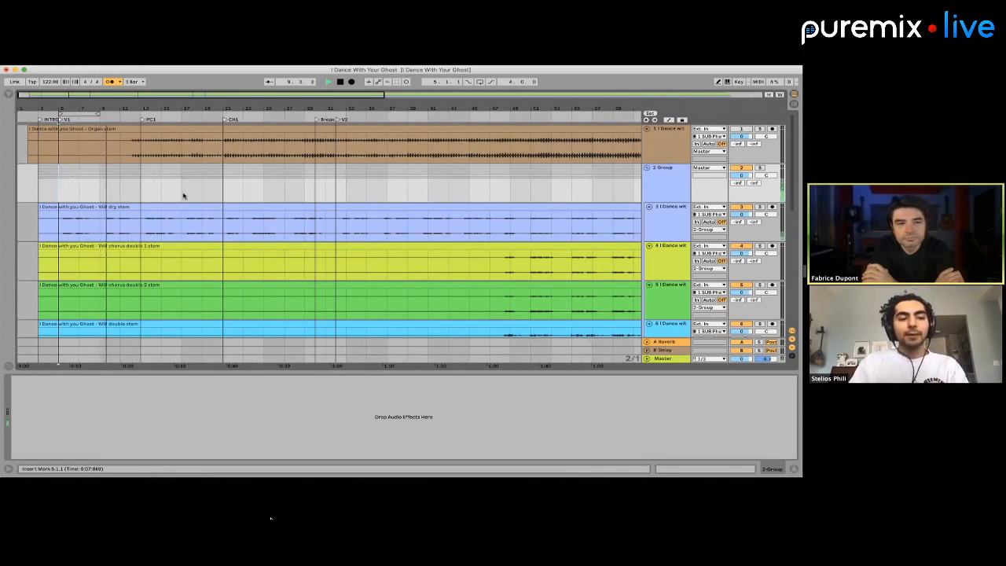
pyautogui.press('space')
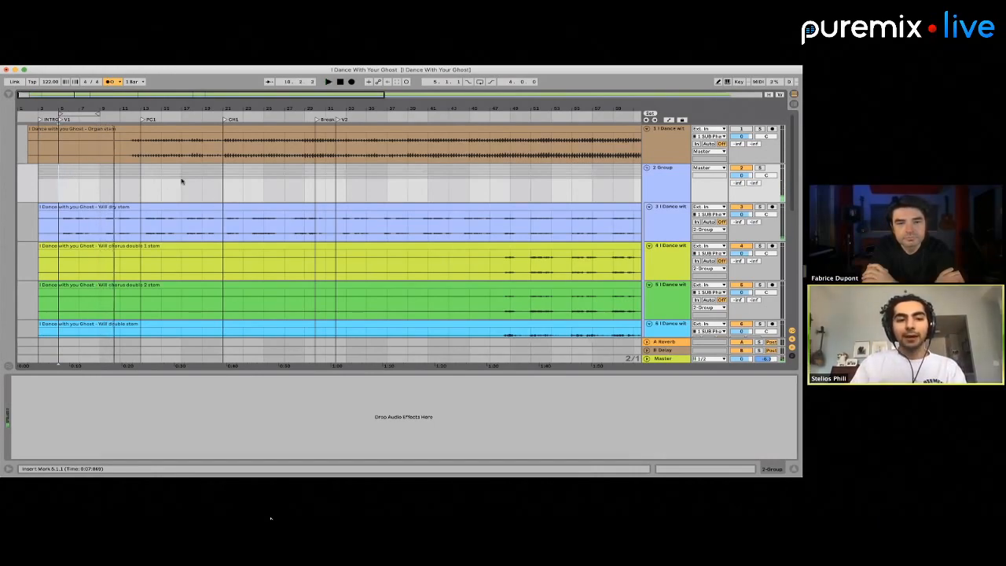
# Listen to the first chorus by playing the arrangement from the CH1 marker at bar 21
pyautogui.keyDown('shift'); pyautogui.click(120, 181); pyautogui.keyUp('shift')
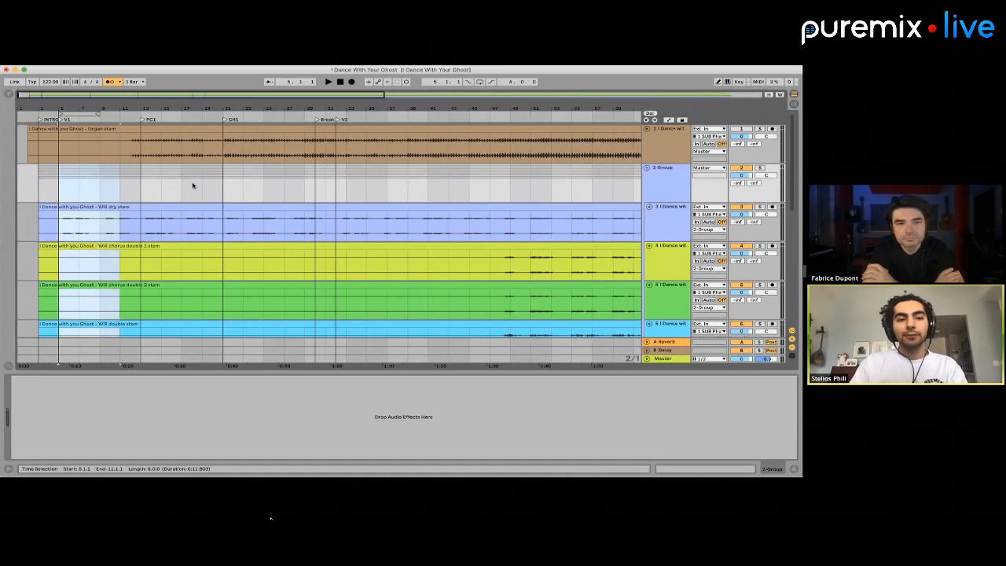
pyautogui.click(223, 185)
pyautogui.press('space')
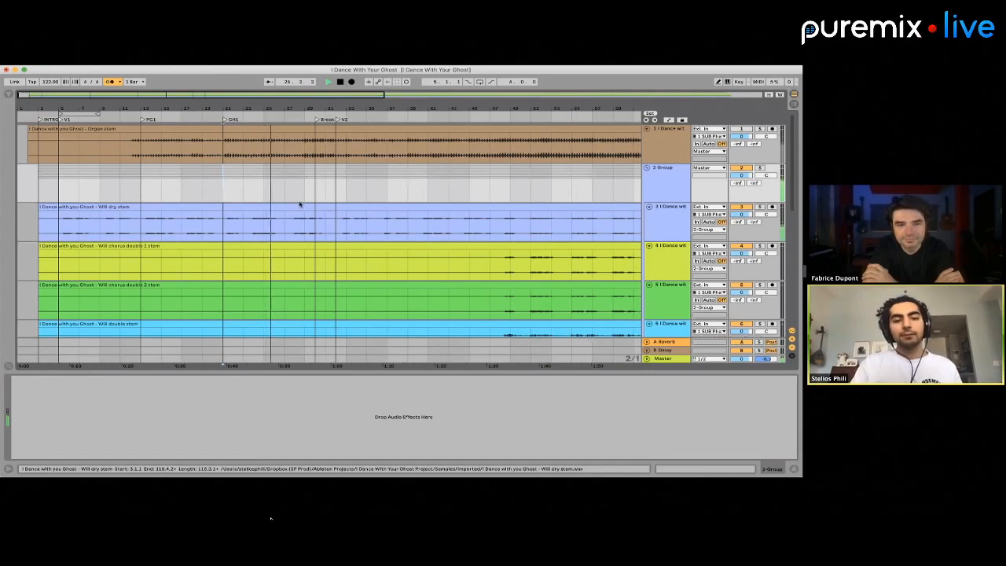
pyautogui.press('space')
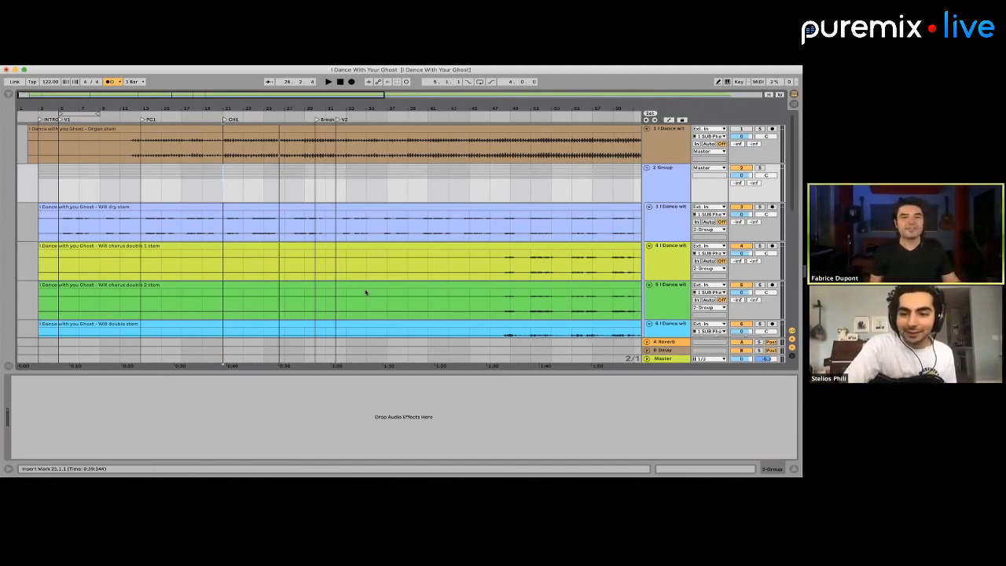
# Arm the 12 Audio track for recording and loop the verse from bar 5 to bar 13
pyautogui.scroll(-10, 365, 292)
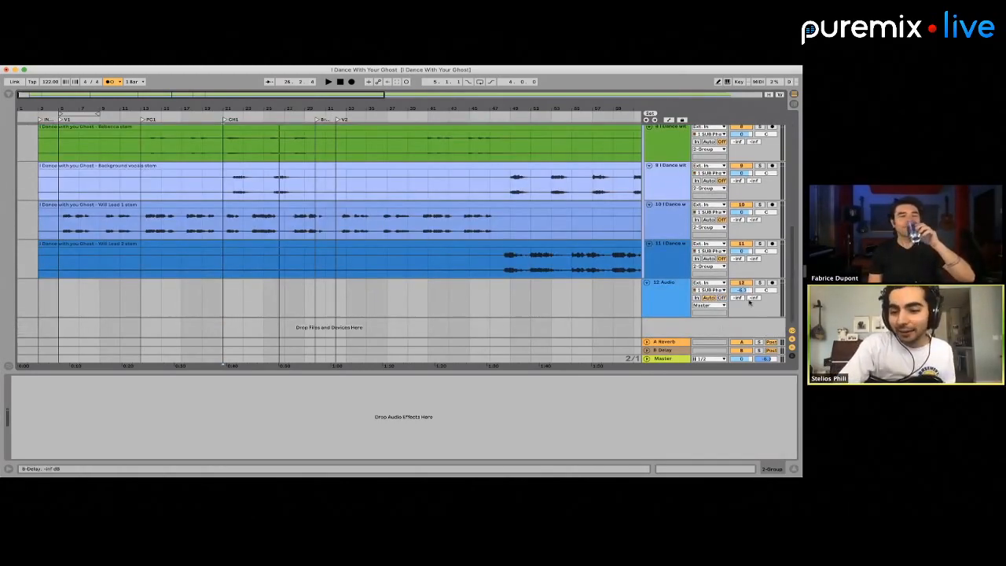
pyautogui.click(773, 284)
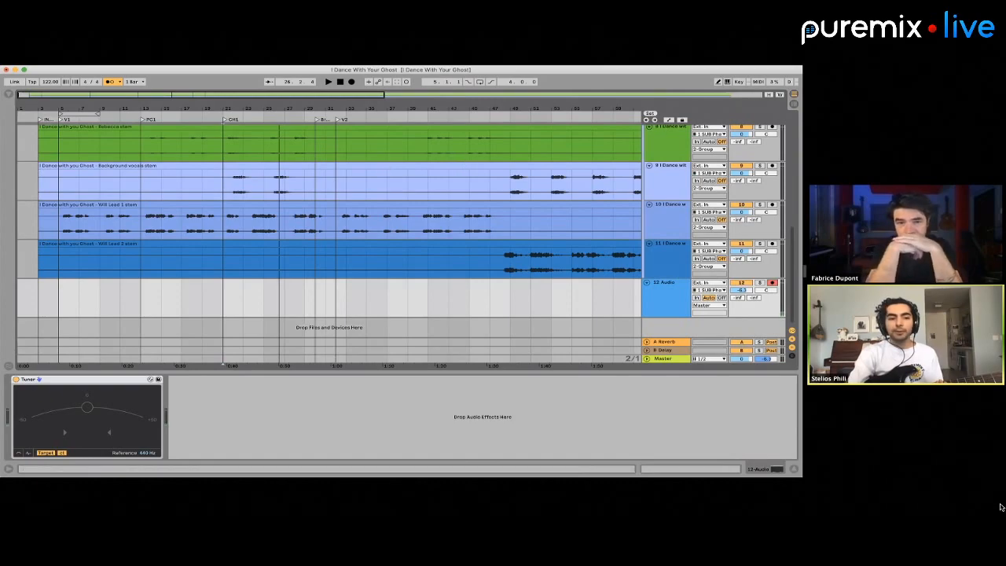
pyautogui.moveTo(59, 183); pyautogui.dragTo(133, 186)
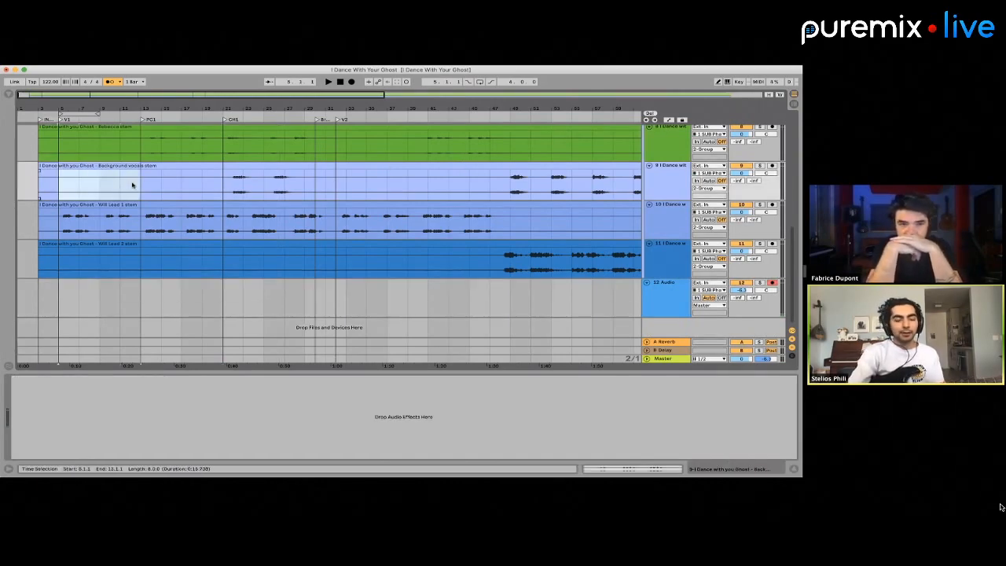
pyautogui.press('super+l')
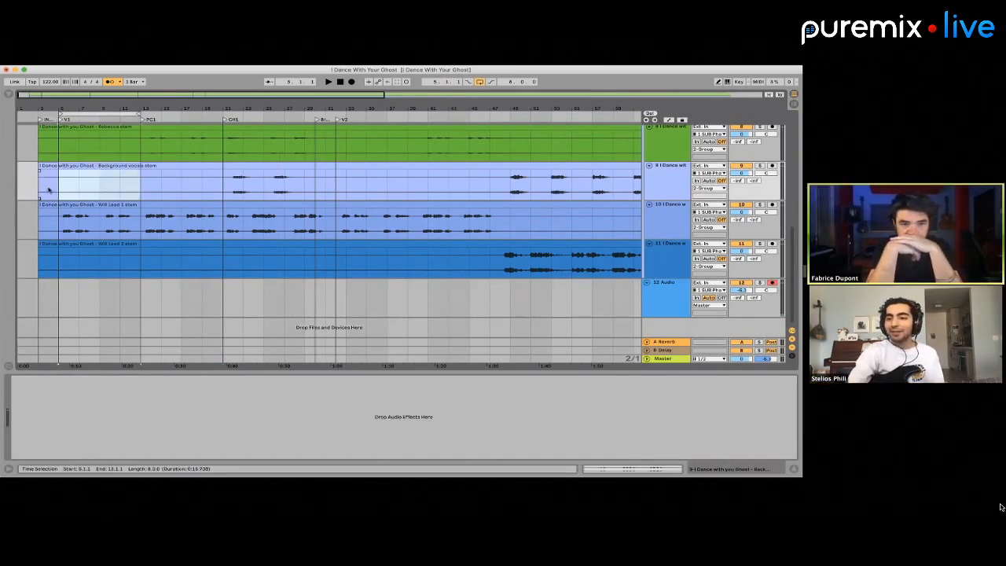
# Play from the intro into the looped verse, mute the video call microphone and stop playback
pyautogui.scroll(4, 49, 191)
pyautogui.hscroll(-1, 60, 192)
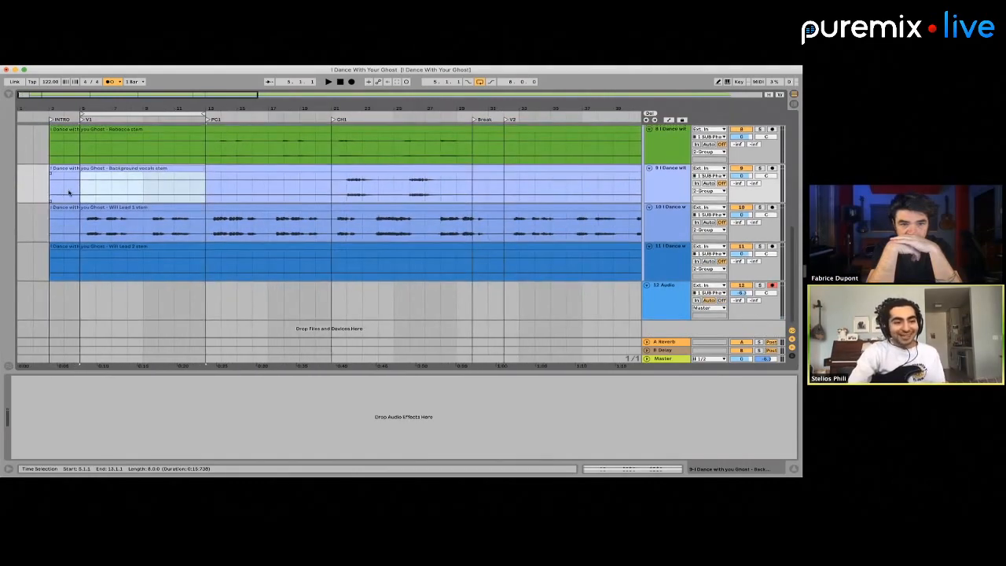
pyautogui.click(60, 191)
pyautogui.press('space')
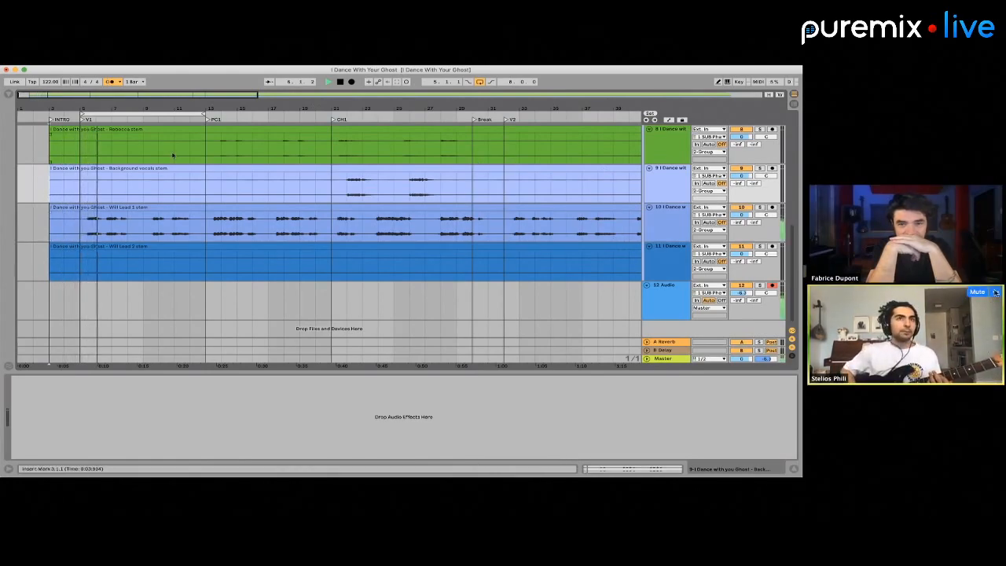
pyautogui.click(979, 295)
pyautogui.press('space')
# Rehearse over the verse loop by playing from bar 4, toggling the video call microphone mute during playback
pyautogui.click(61, 189)
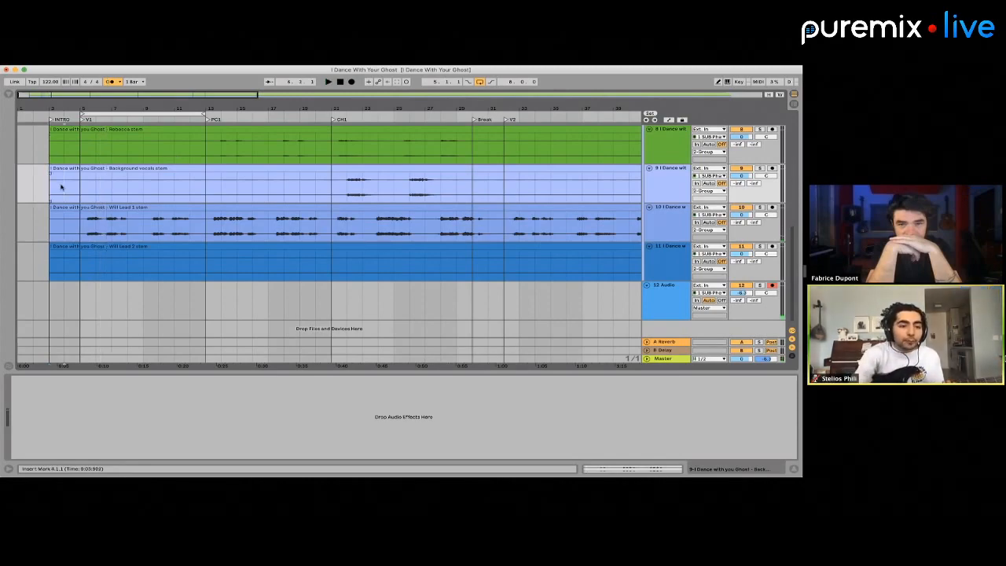
pyautogui.press('space')
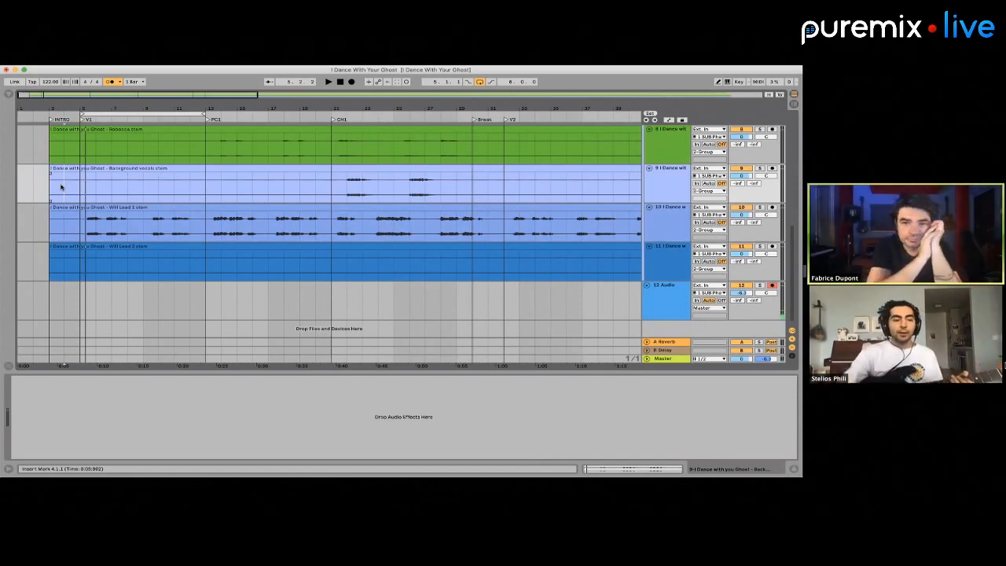
pyautogui.press('space')
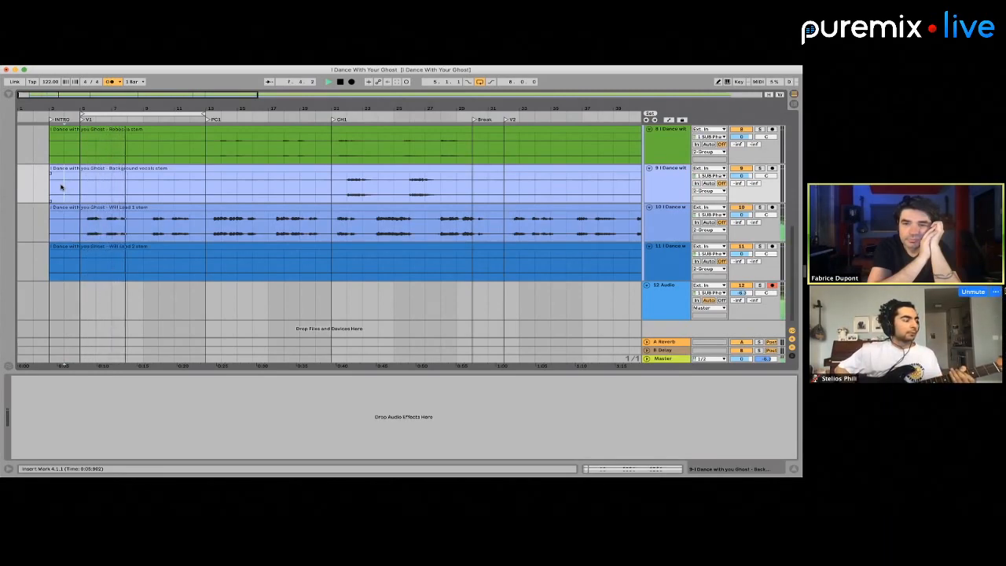
pyautogui.moveTo(971, 292)
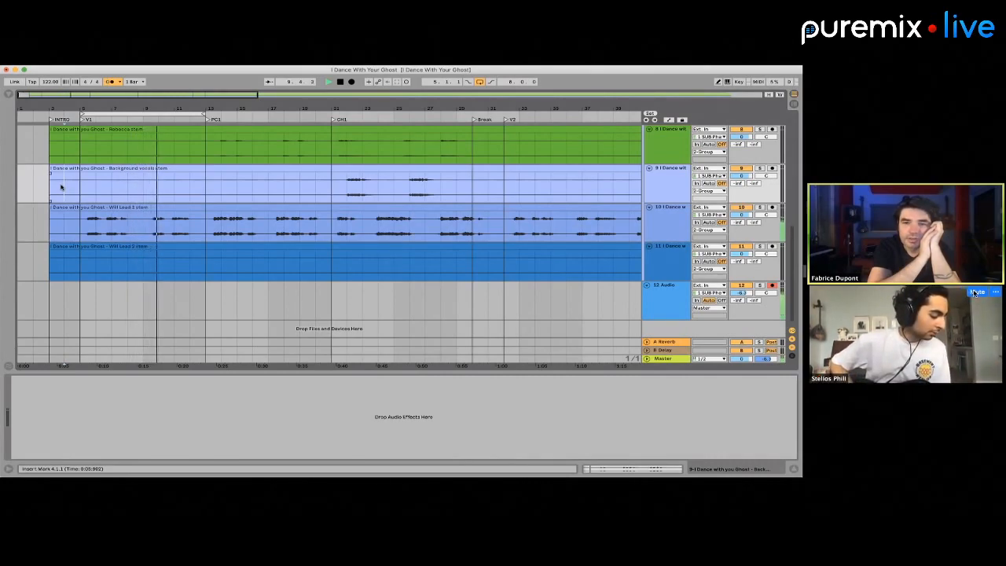
pyautogui.click(975, 291)
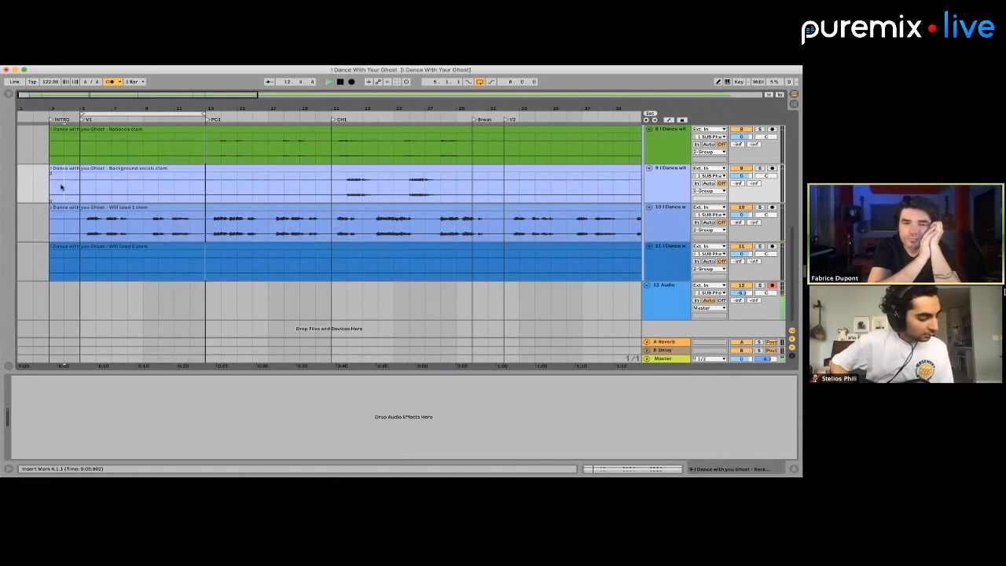
pyautogui.moveTo(980, 295)
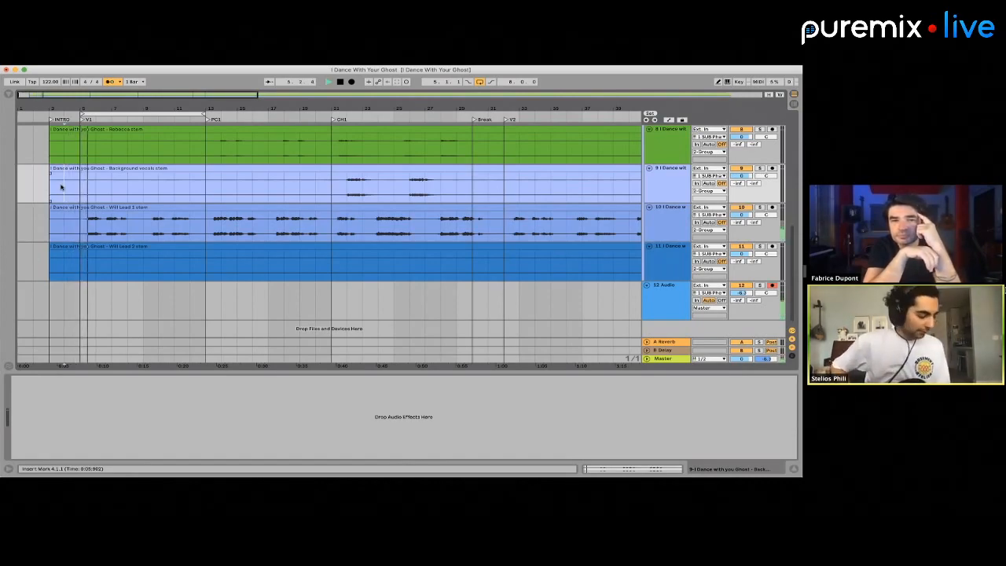
pyautogui.click(981, 293)
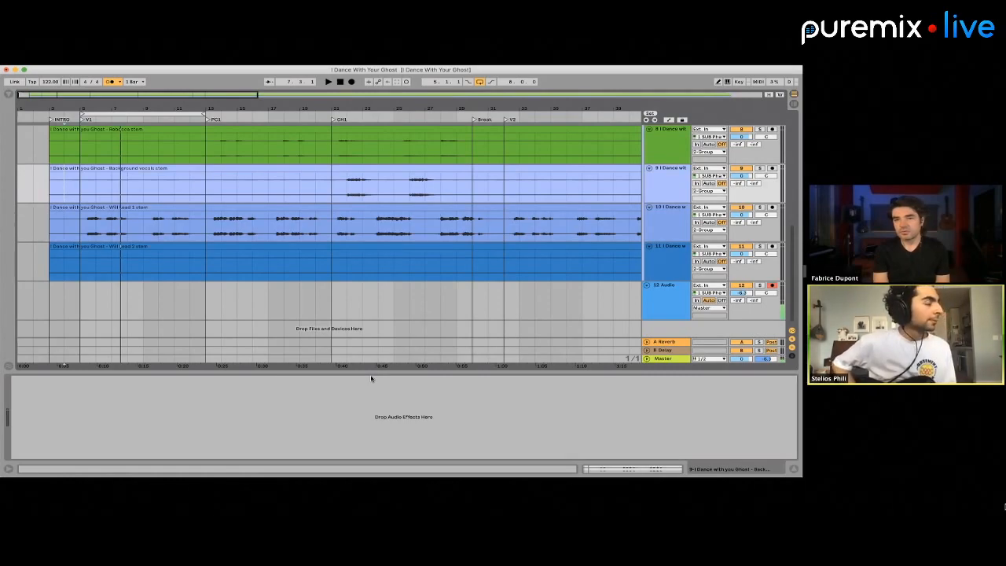
# Select bars 5 to 9 on the 12 Audio track and loop that four-bar range
pyautogui.click(61, 268)
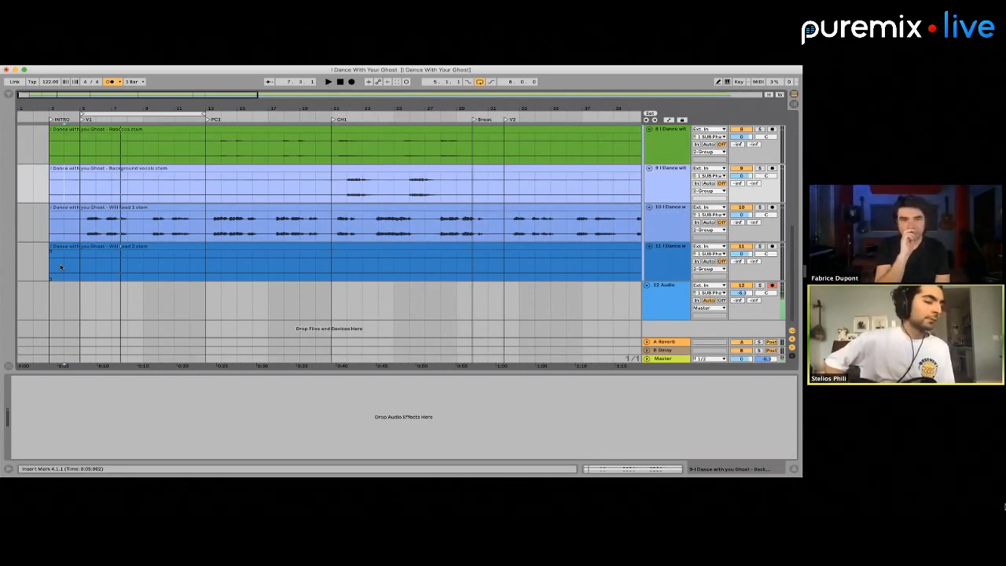
pyautogui.moveTo(71, 298); pyautogui.dragTo(199, 295)
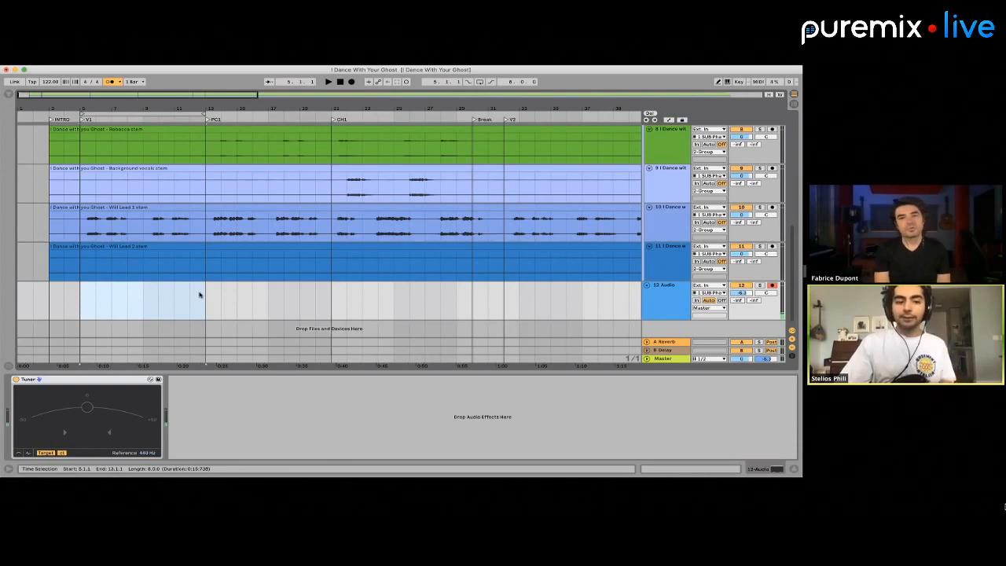
pyautogui.click(143, 306)
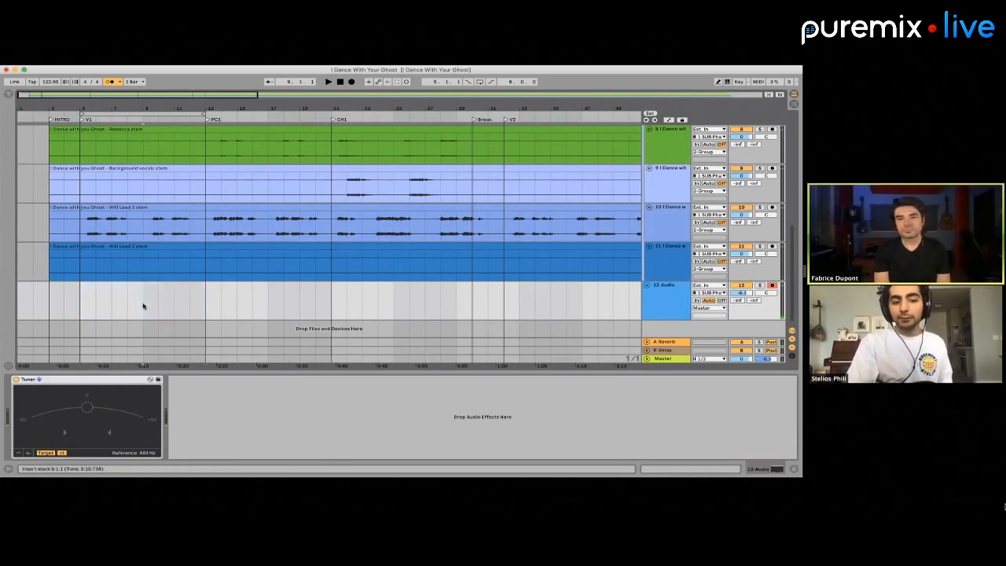
pyautogui.moveTo(143, 307); pyautogui.dragTo(95, 303)
pyautogui.press('super+l')
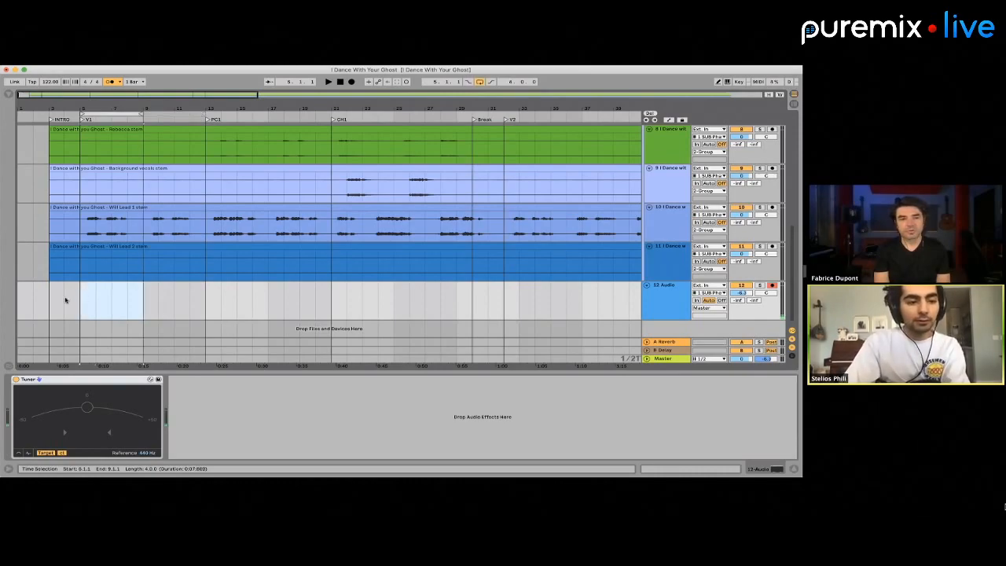
# Record an audio take on the 12 Audio track from bar 4 through the four-bar loop, restarting the take once
pyautogui.click(65, 297)
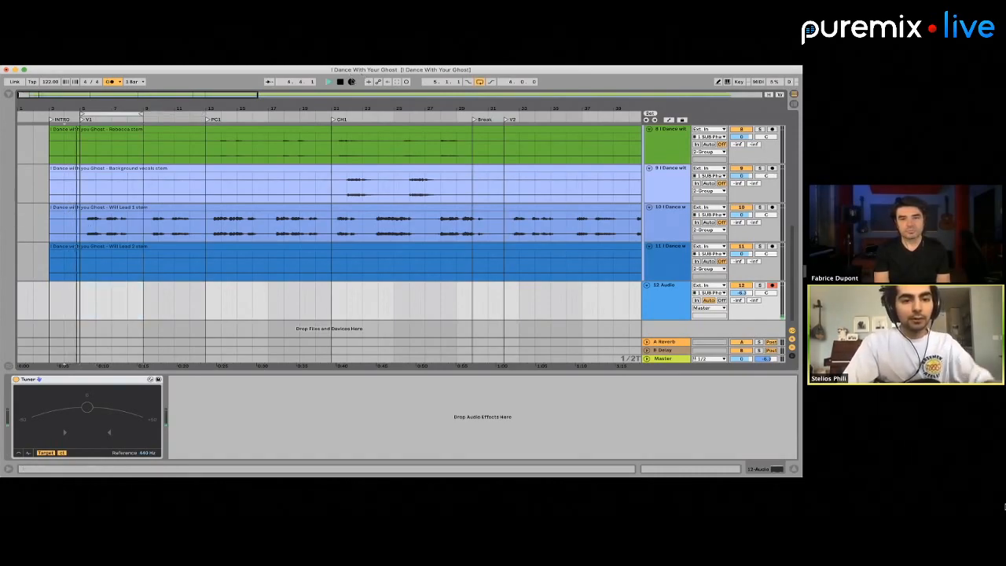
pyautogui.press('F9')
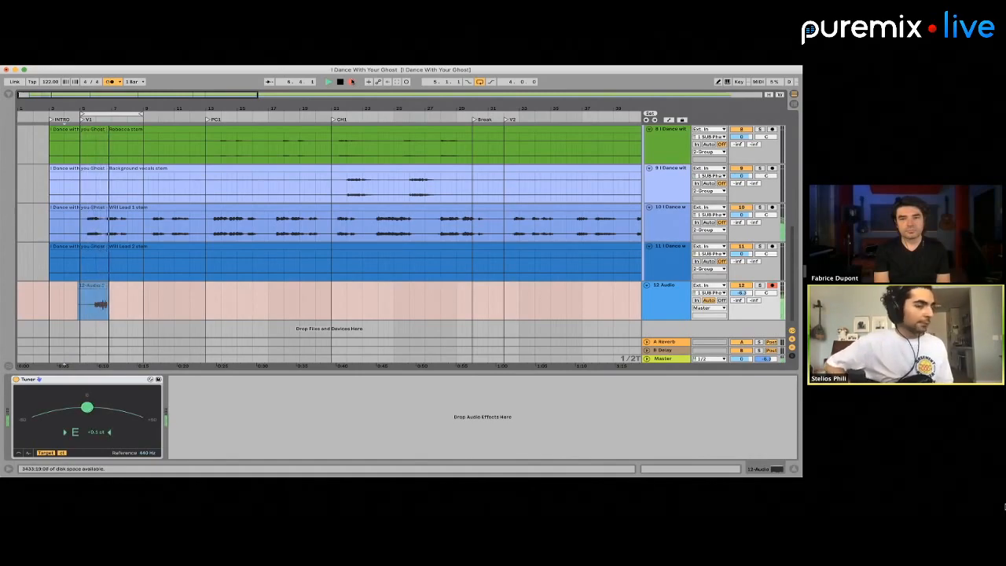
pyautogui.press('space')
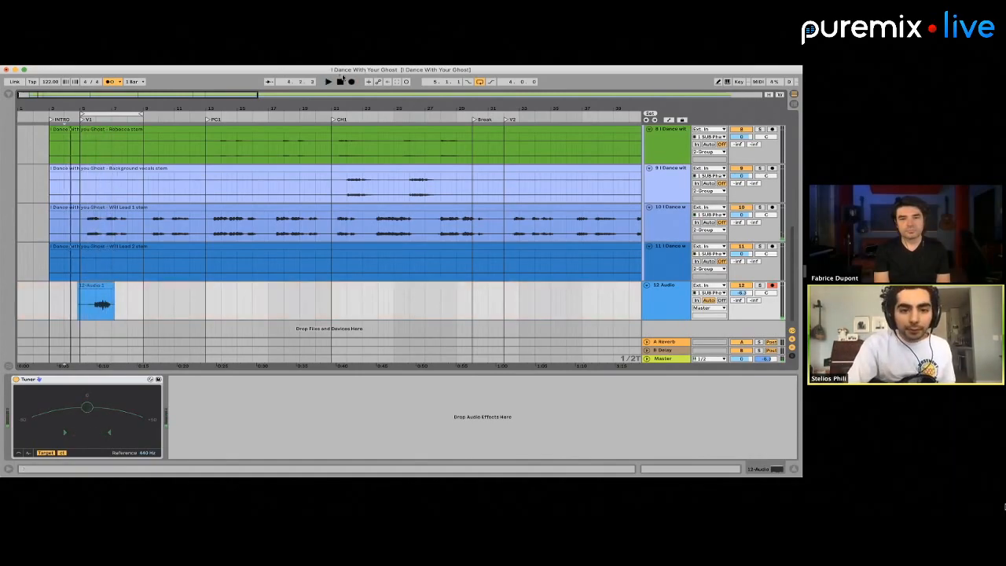
pyautogui.click(351, 81)
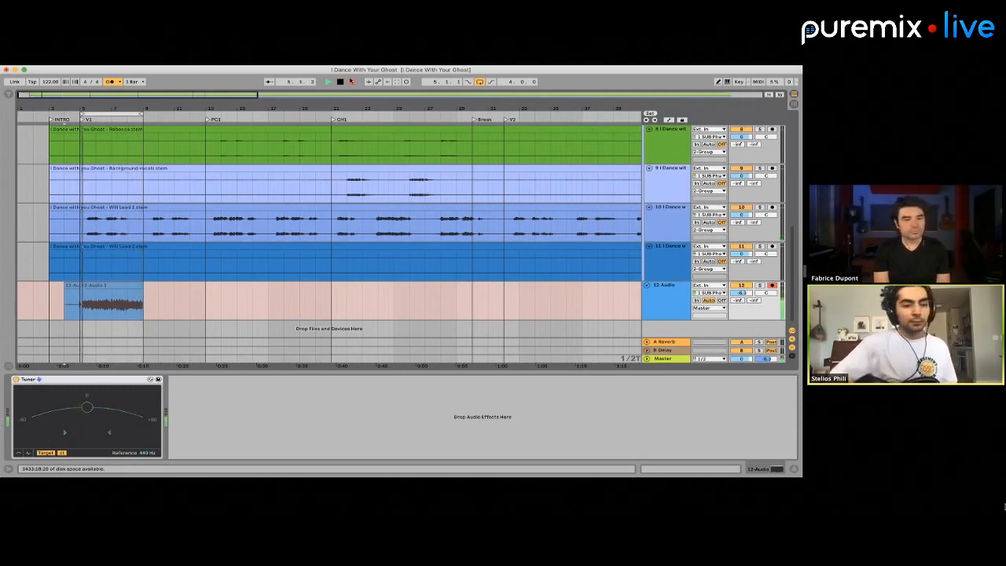
pyautogui.press('space')
# Add a new audio track directly below the 12 Audio track
pyautogui.scroll(3, 102, 292)
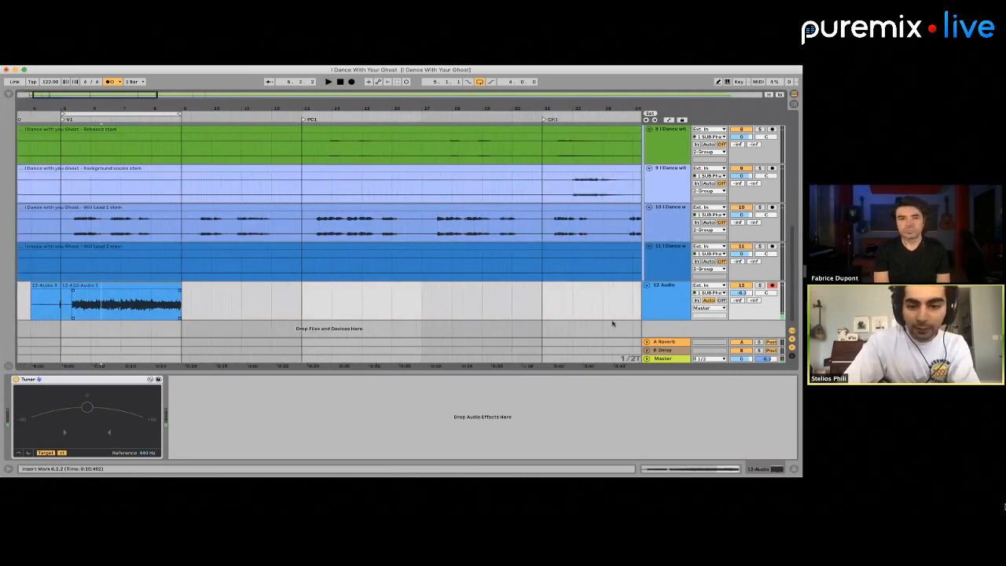
pyautogui.click(673, 294)
pyautogui.press('super+t')
pyautogui.rightClick(251, 328)
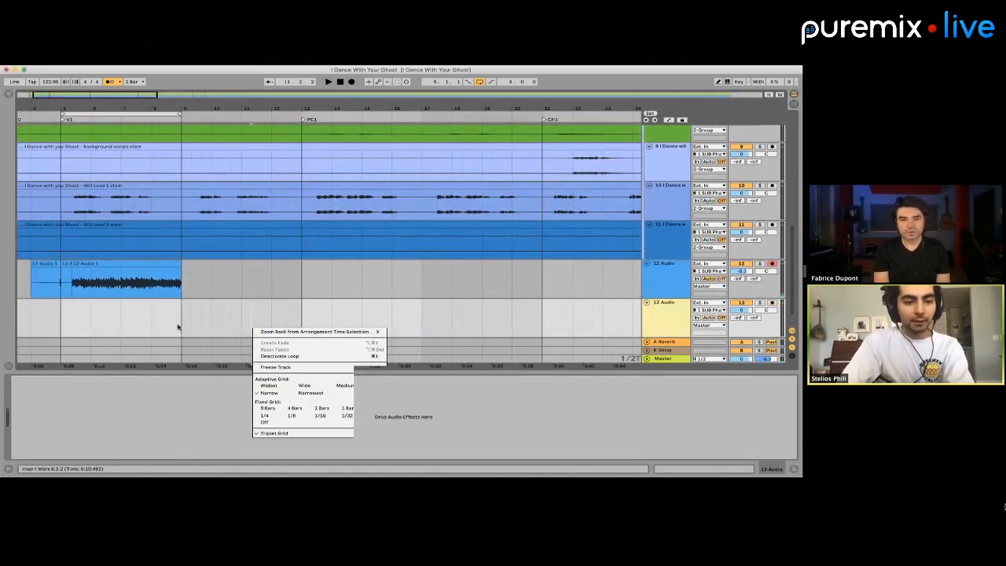
pyautogui.click(178, 327)
pyautogui.scroll(3, 178, 327)
pyautogui.scroll(1, 180, 325)
pyautogui.scroll(-1, 197, 311)
pyautogui.hscroll(-5, 198, 310)
pyautogui.click(242, 282)
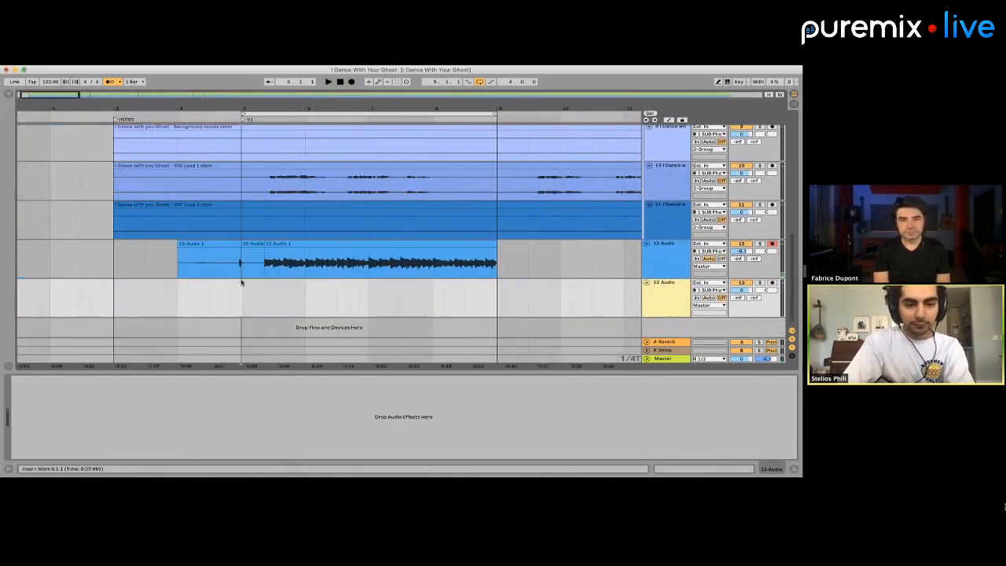
# Extend the start of the recorded clip on 12 Audio back to bar 5 and add another new audio track
pyautogui.moveTo(266, 245); pyautogui.dragTo(304, 263)
pyautogui.scroll(-3, 241, 247)
pyautogui.click(197, 243)
pyautogui.click(221, 299)
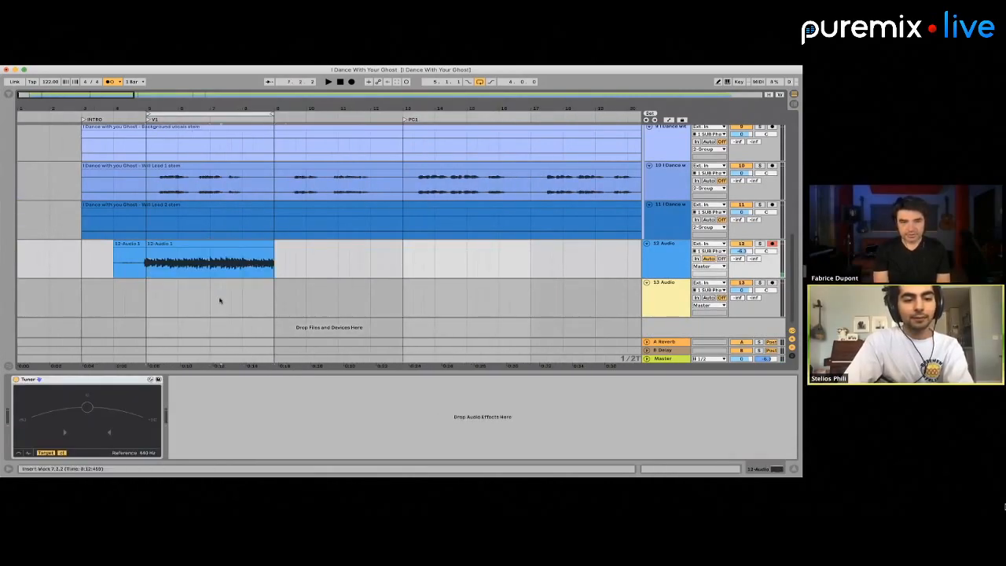
pyautogui.click(666, 269)
pyautogui.press('super+t')
# Copy the recorded clip onto track 13 at bar 7 and extend its start back to bar 5
pyautogui.click(210, 245)
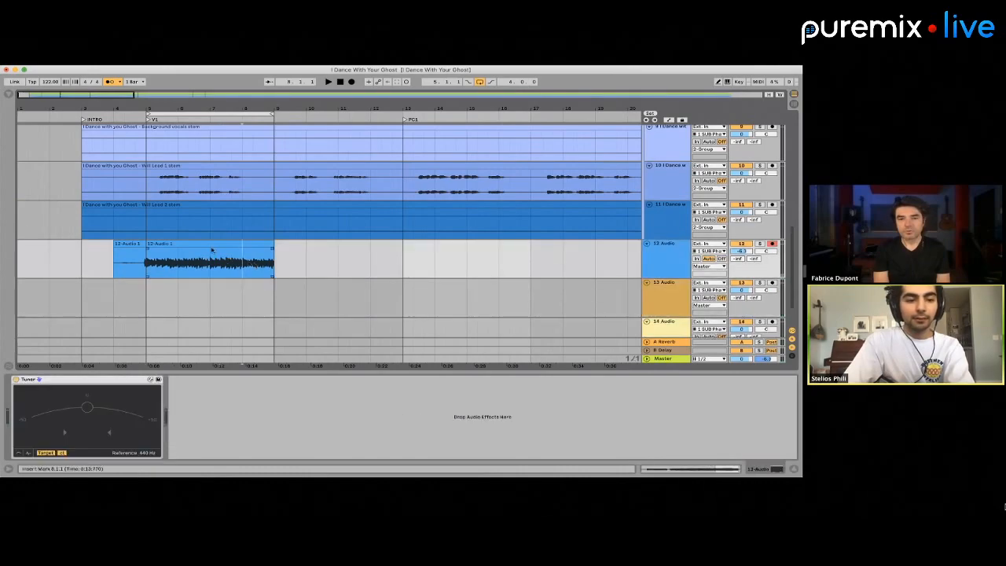
pyautogui.click(208, 286)
pyautogui.press('super+v')
pyautogui.moveTo(209, 286); pyautogui.dragTo(147, 284)
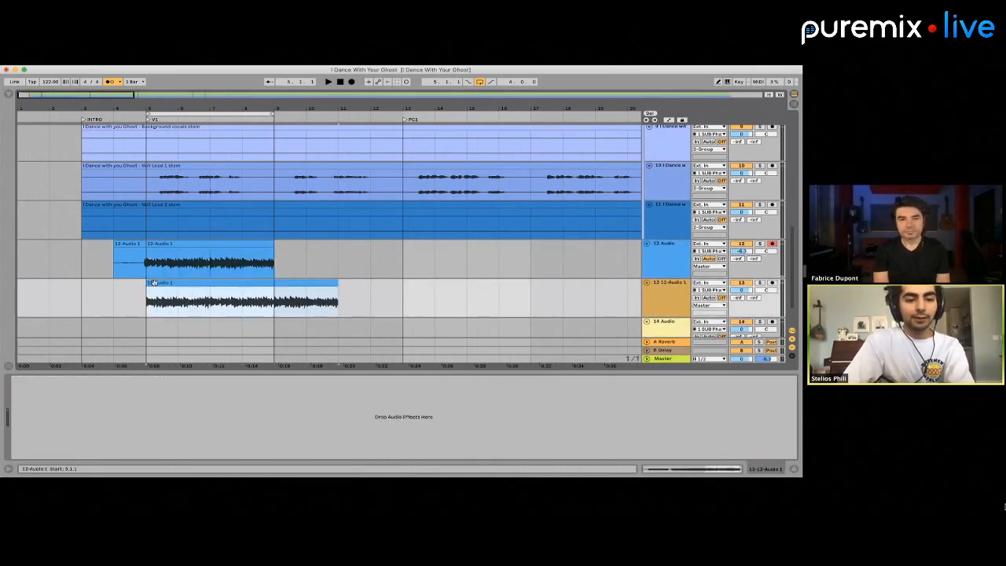
# Paste the track 13 clip onto track 14 at bar 7 and extend its start back to bar 5
pyautogui.scroll(-1, 194, 259)
pyautogui.click(209, 285)
pyautogui.press('super+v')
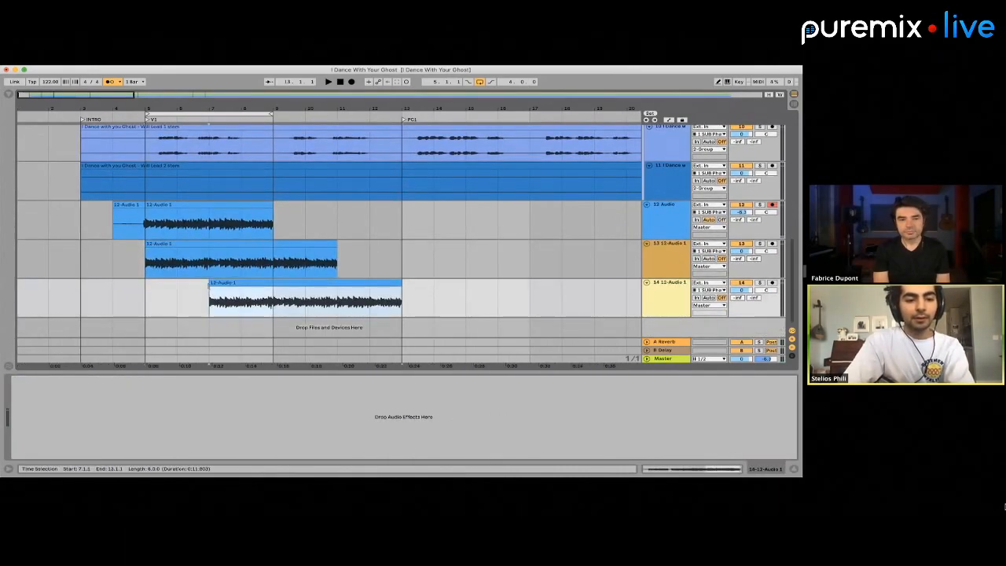
pyautogui.moveTo(209, 298); pyautogui.dragTo(146, 298)
# Delete the audio before bar 5 and after bar 7 so tracks 12, 13 and 14 keep only bars 5 to 7
pyautogui.moveTo(227, 305); pyautogui.dragTo(433, 220)
pyautogui.press('Delete')
pyautogui.click(177, 224)
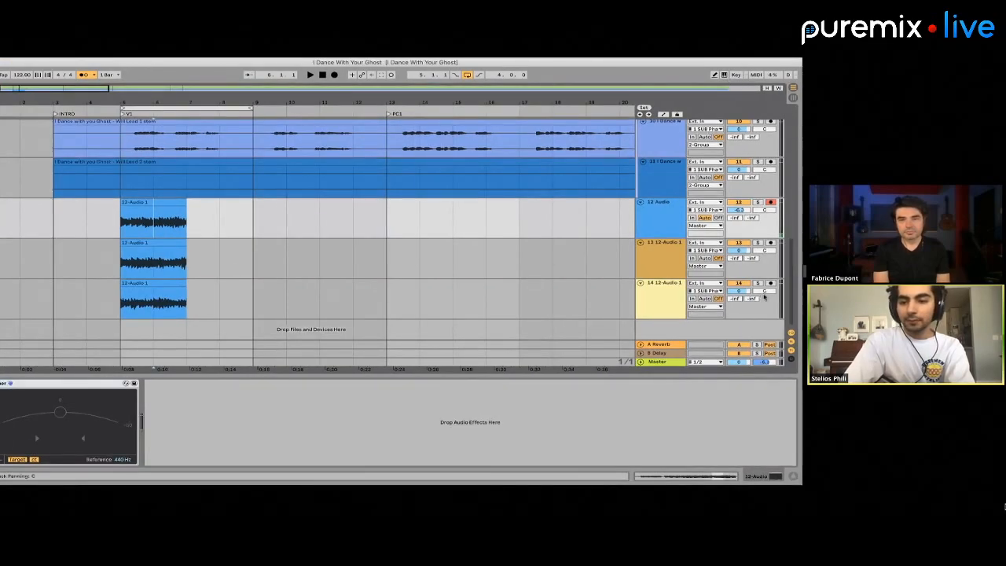
# Pan track 13 to 50R and track 14 to 50L, and group tracks 12, 13 and 14
pyautogui.moveTo(771, 249); pyautogui.dragTo(771, 220)
pyautogui.click(661, 222)
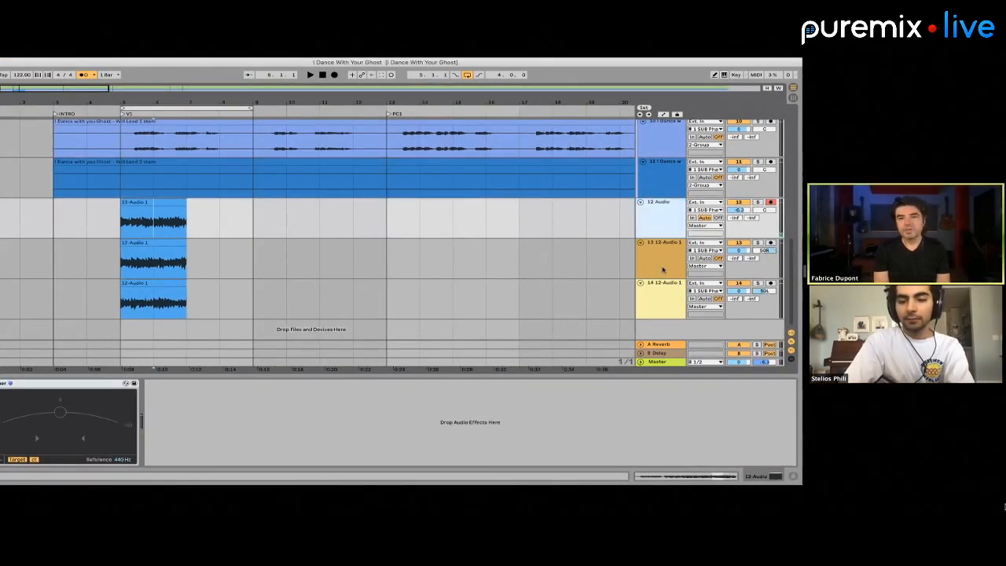
pyautogui.keyDown('shift'); pyautogui.click(662, 290); pyautogui.keyUp('shift')
pyautogui.hotkey('ctrl', 'g')
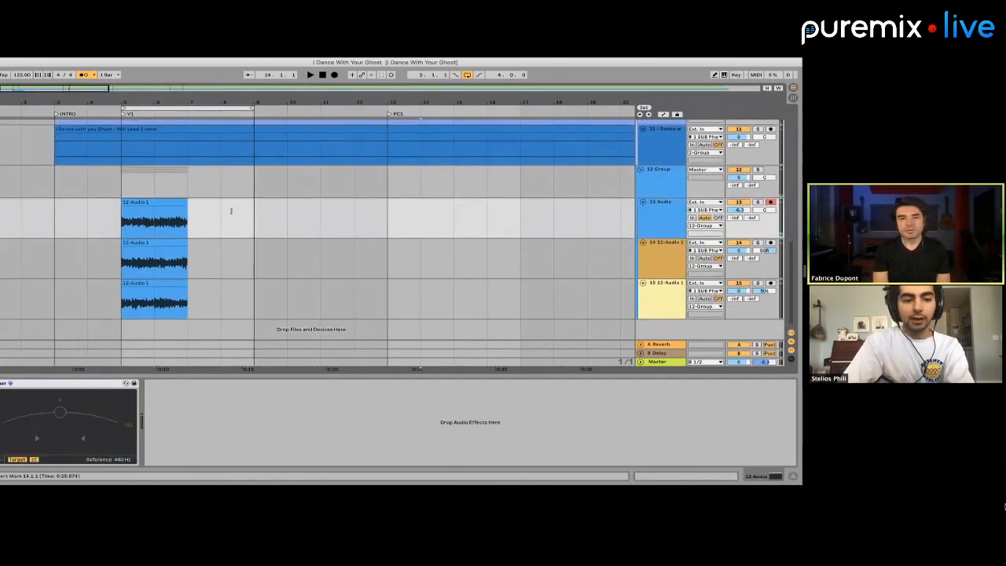
# Open the first grouped clip's sample view and audition the three stacked clips from bar 5
pyautogui.click(132, 205)
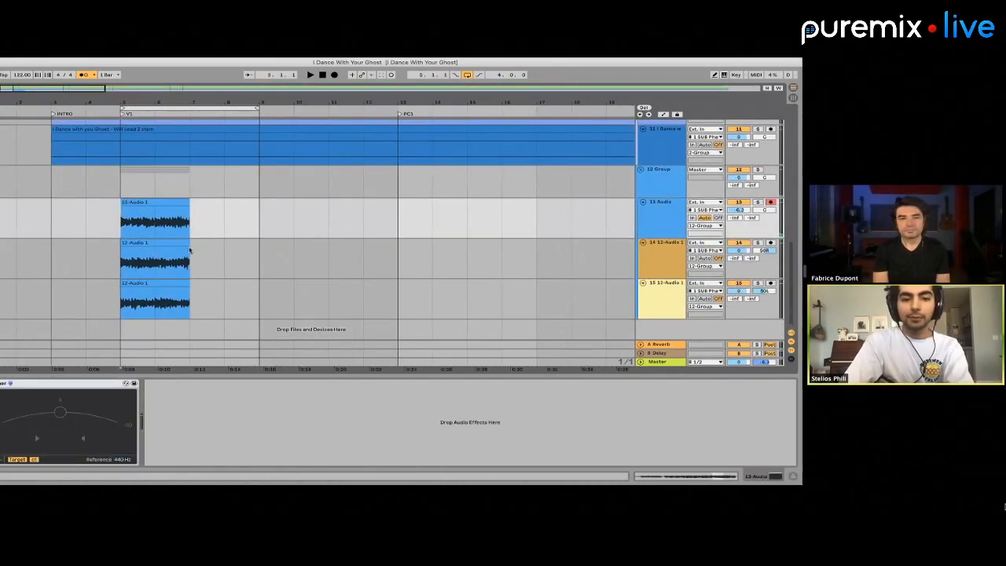
pyautogui.doubleClick(167, 201)
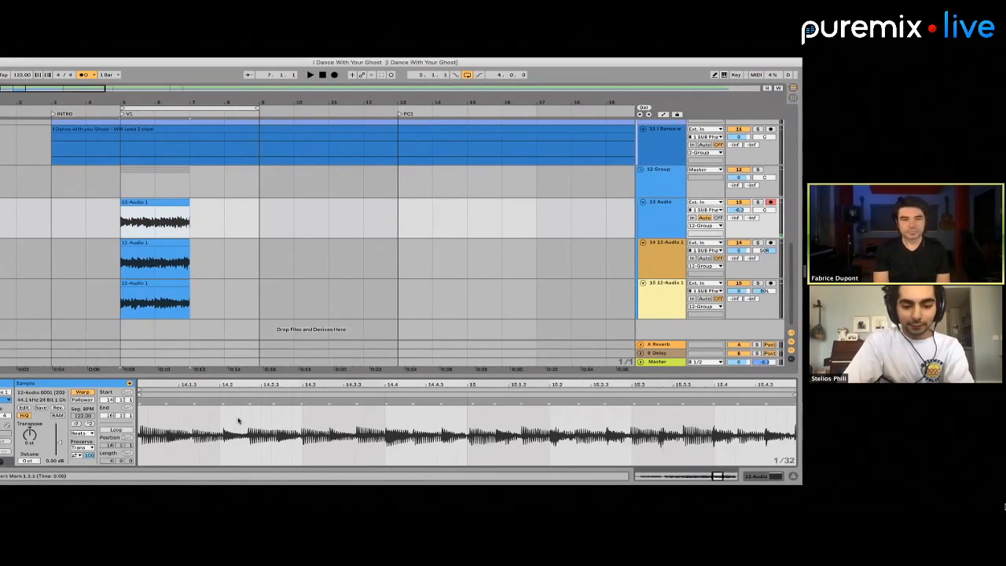
pyautogui.press('space')
pyautogui.click(124, 181)
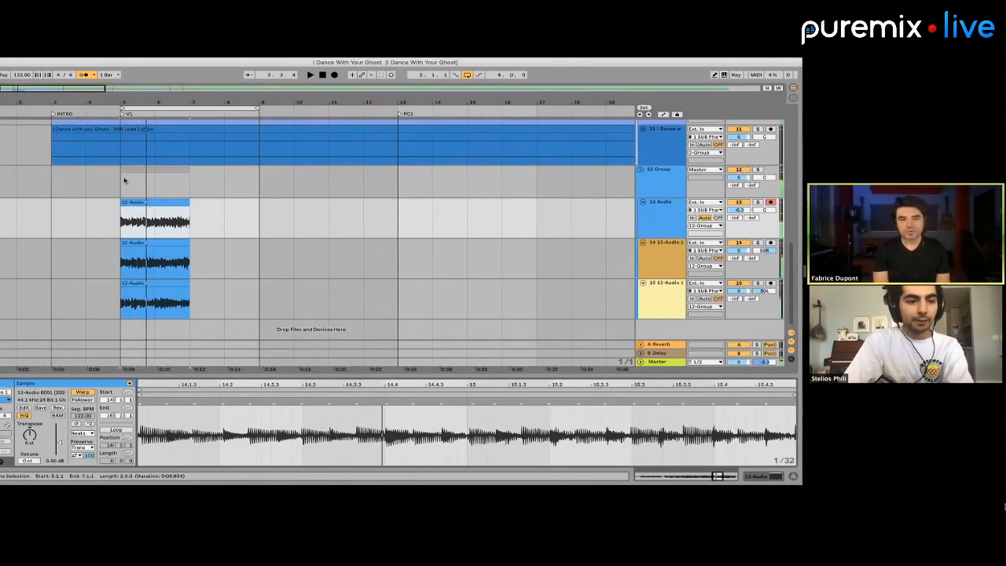
pyautogui.click(122, 180)
# Move the three stacked clips from bar 5 to bar 7 and extend their starts back to bar 6
pyautogui.moveTo(122, 187); pyautogui.dragTo(197, 294)
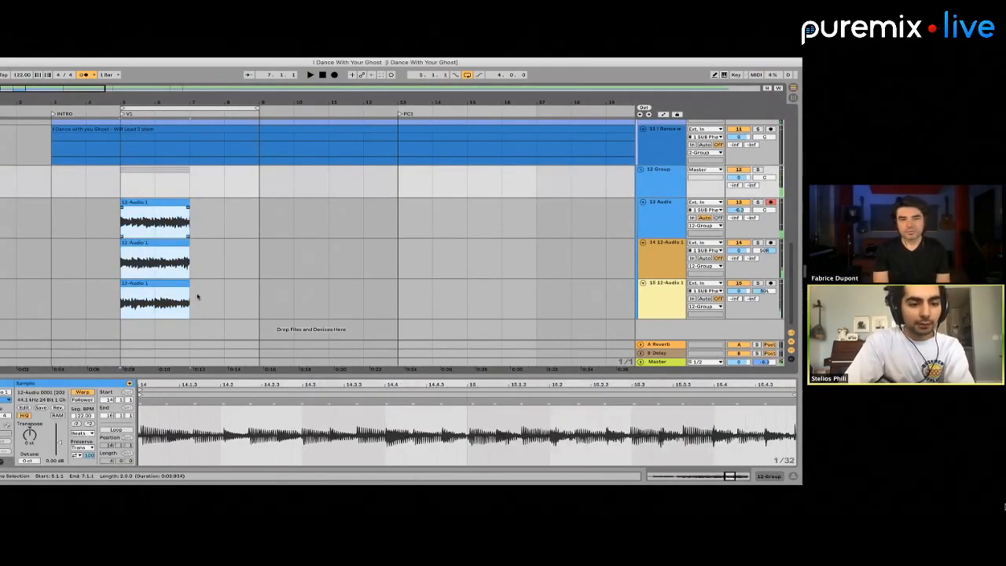
pyautogui.press('super+x')
pyautogui.click(189, 212)
pyautogui.press('super+v')
pyautogui.moveTo(189, 202); pyautogui.dragTo(155, 203)
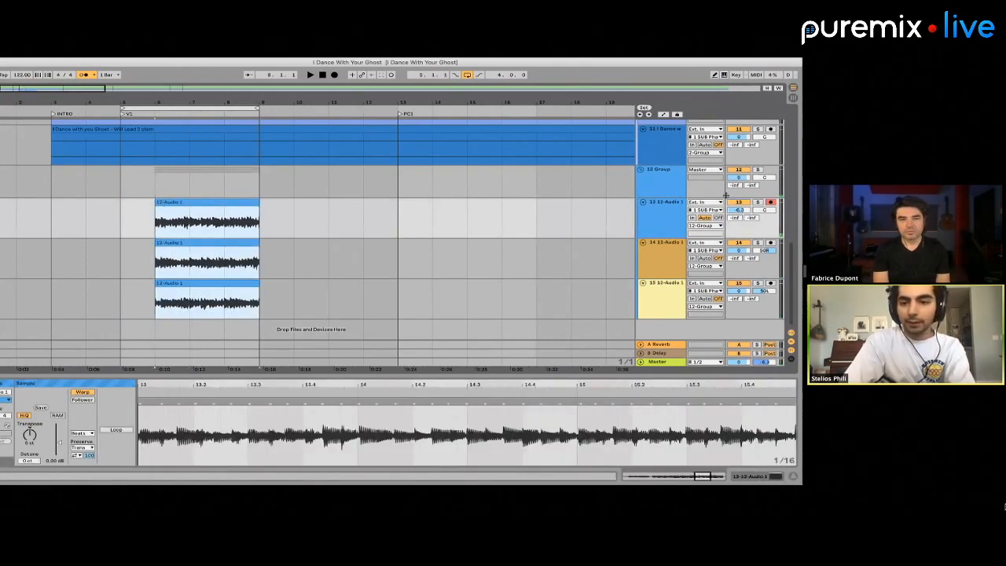
# Solo the 12 Group and extend the starts of its three clips back to bar 5
pyautogui.click(757, 172)
pyautogui.click(757, 170)
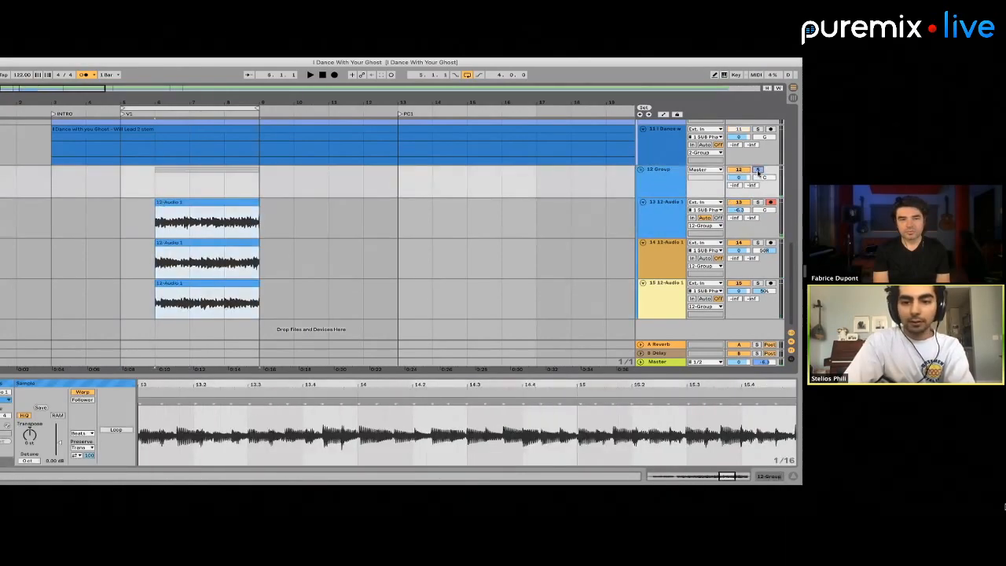
pyautogui.press('space')
pyautogui.moveTo(157, 204); pyautogui.dragTo(121, 204)
pyautogui.press('space')
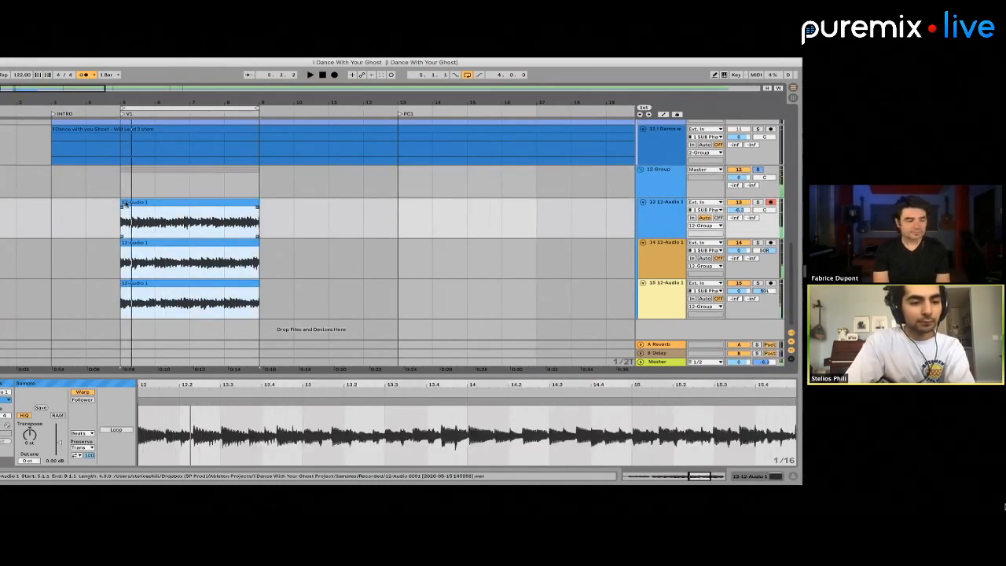
# Play the soloed 12 Group through the verse loop and stop playback
pyautogui.click(129, 190)
pyautogui.press('+')
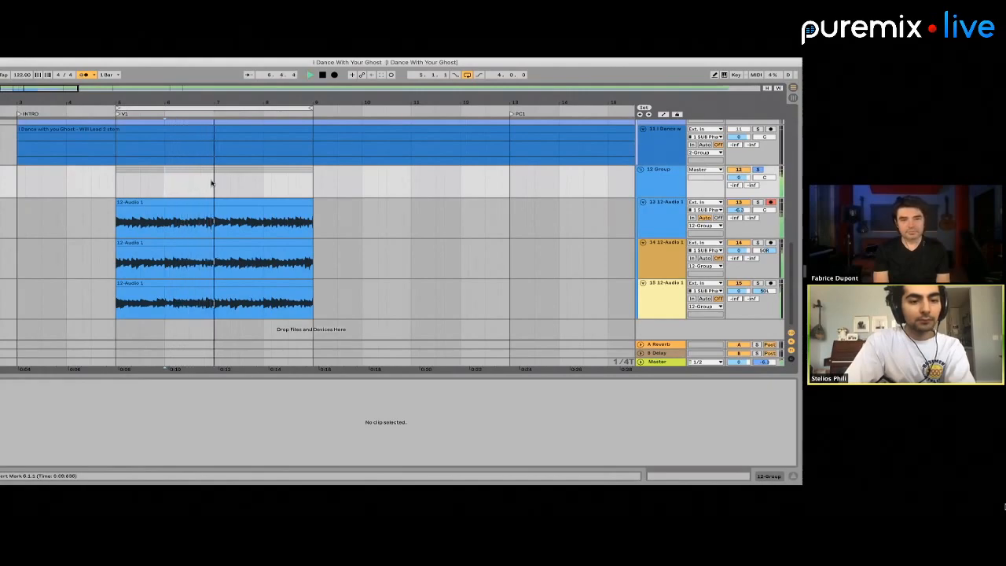
pyautogui.press('space')
pyautogui.hscroll(-2, 143, 196)
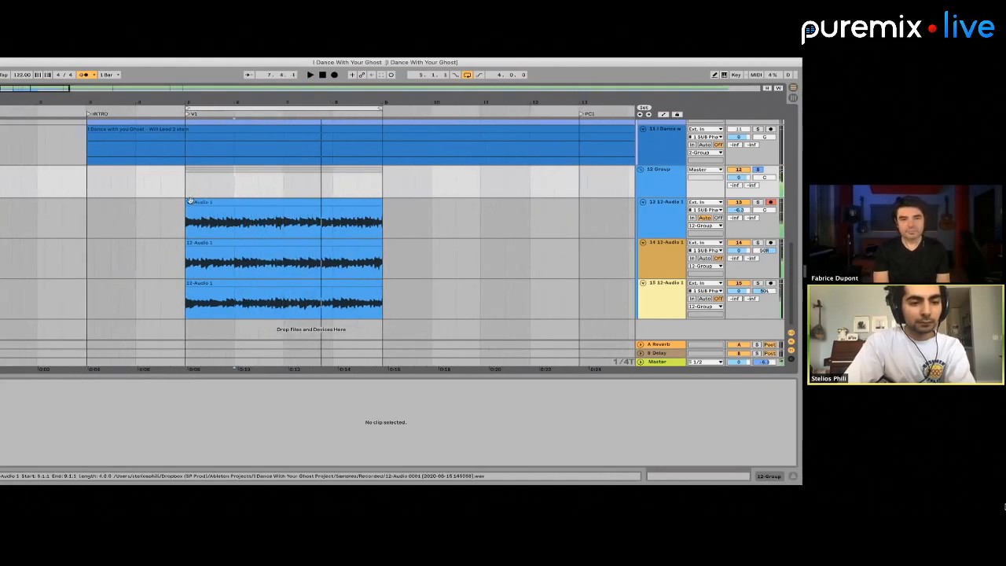
# Solo the 13 track inside the group and play its clip from bar 5
pyautogui.click(196, 202)
pyautogui.keyDown('shift'); pyautogui.click(194, 282); pyautogui.keyUp('shift')
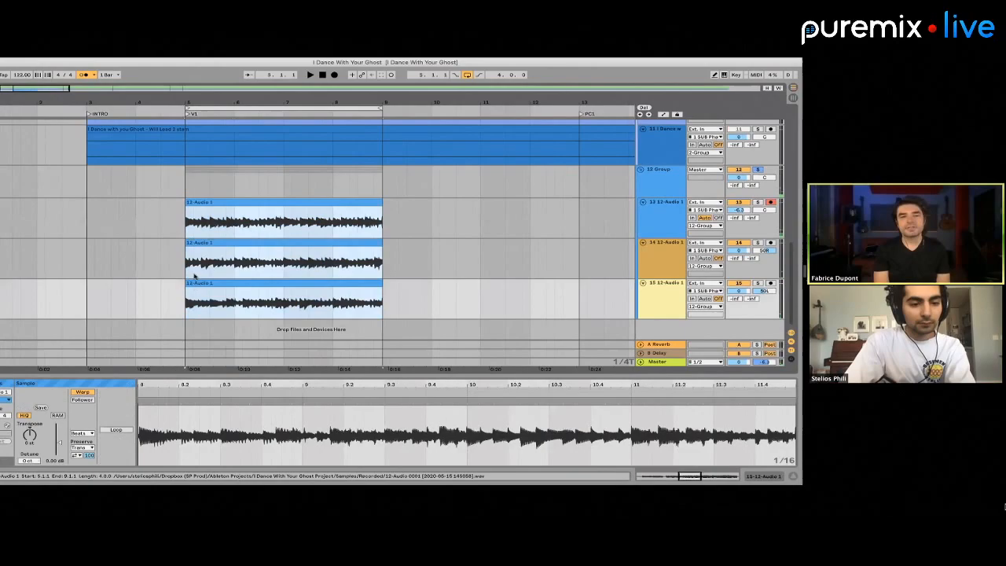
pyautogui.click(205, 201)
pyautogui.press('+')
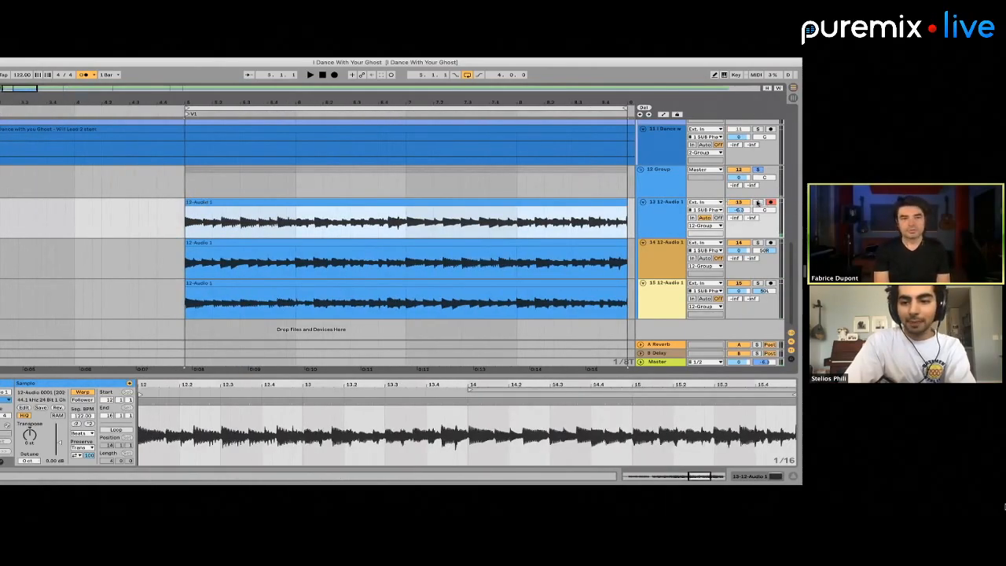
pyautogui.press('space')
pyautogui.press('-')
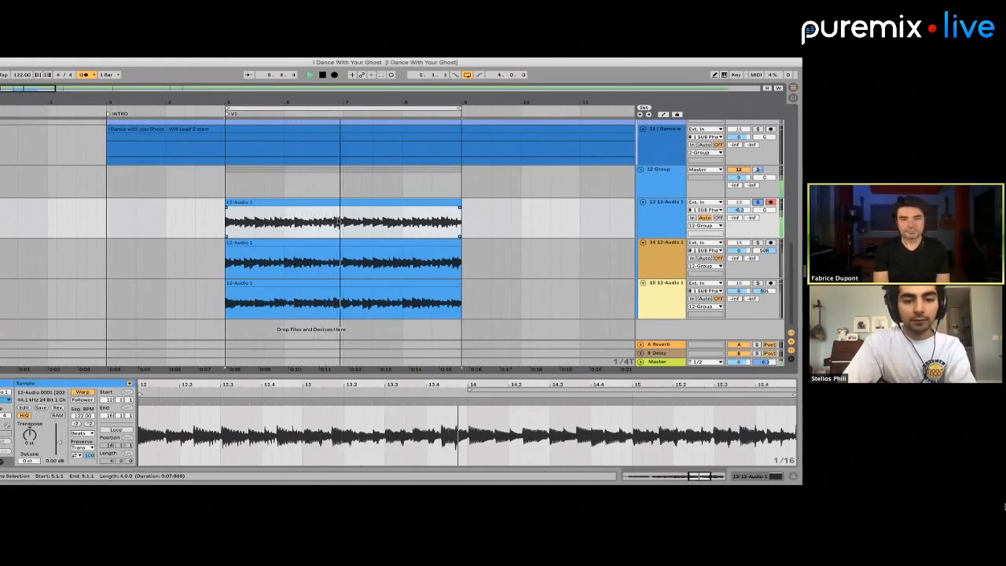
# Split track 13's clip at bar 7, transfer its second half to tracks 14 and 15, and extend those copies back to bar 5
pyautogui.click(350, 210)
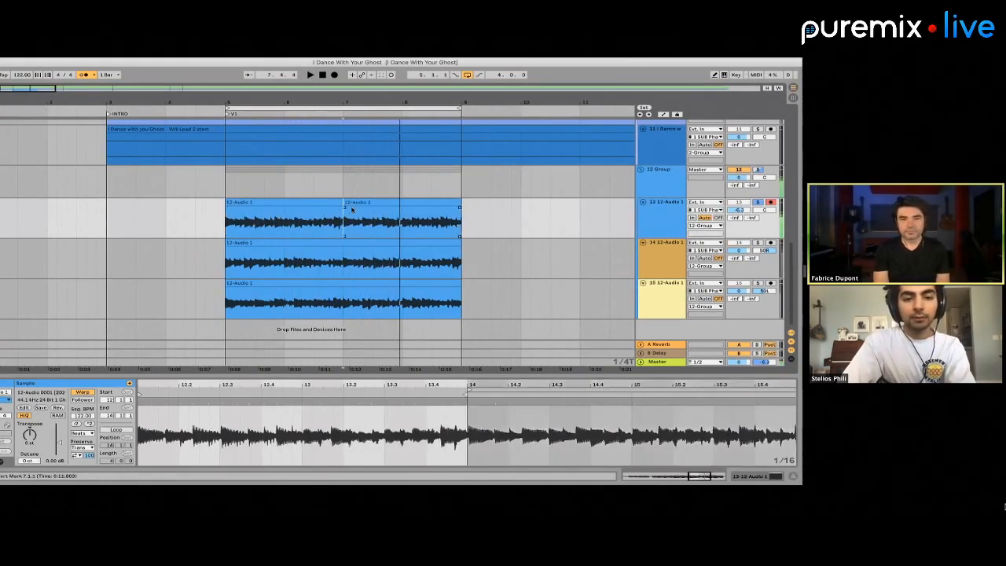
pyautogui.moveTo(352, 211); pyautogui.dragTo(344, 252)
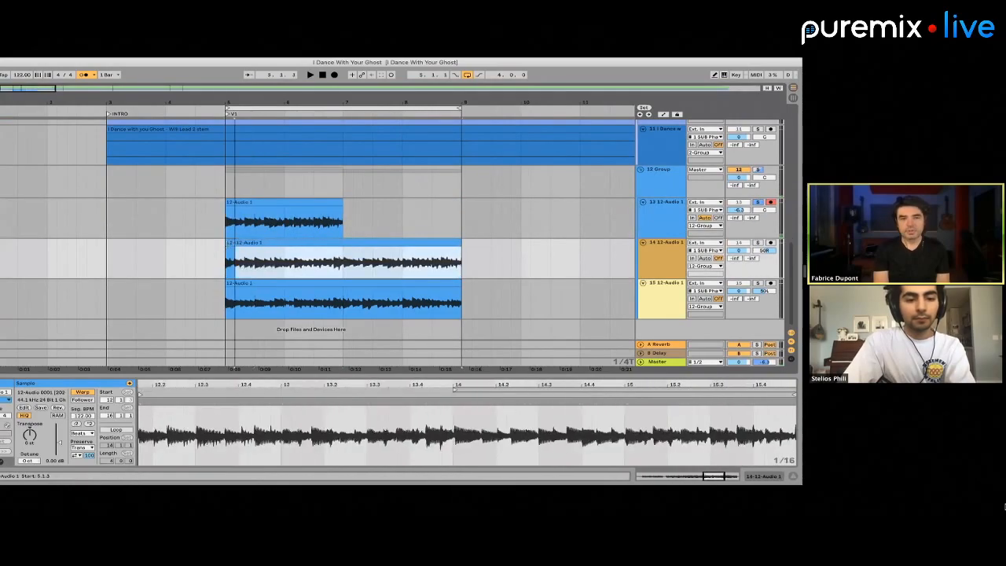
pyautogui.click(344, 306)
pyautogui.press('super+v')
pyautogui.moveTo(345, 286); pyautogui.dragTo(225, 286)
# Delete the audio from bar 7 to about bar 10.4 on the three grouped tracks and audition the track 13 clip
pyautogui.moveTo(344, 219); pyautogui.dragTo(571, 312)
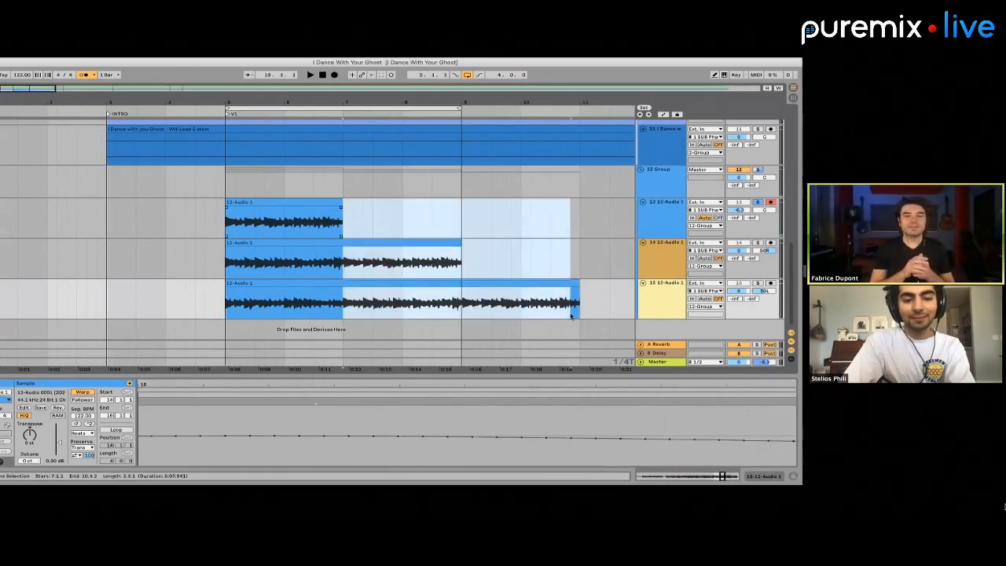
pyautogui.press('Delete')
pyautogui.click(292, 202)
pyautogui.press('space')
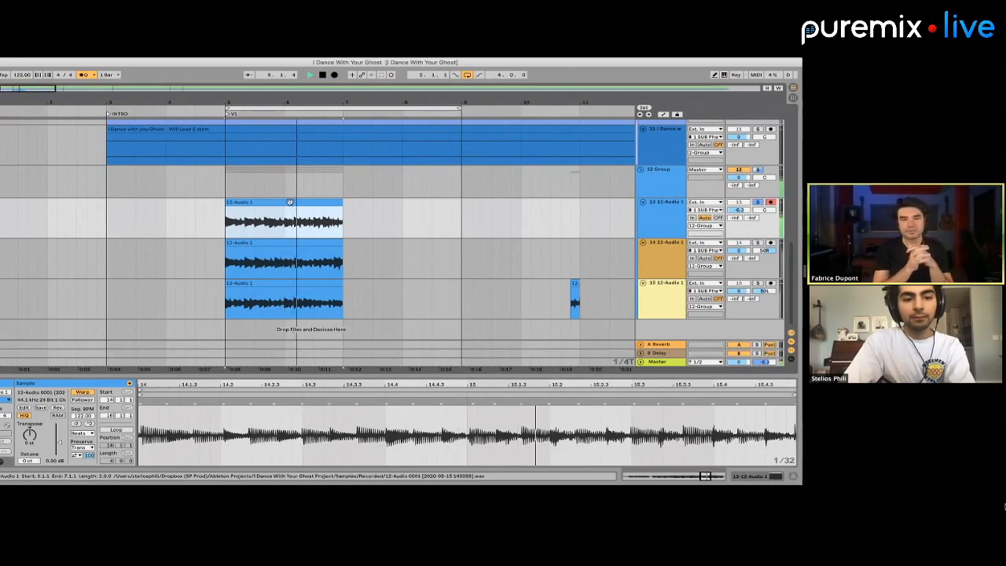
pyautogui.press('space')
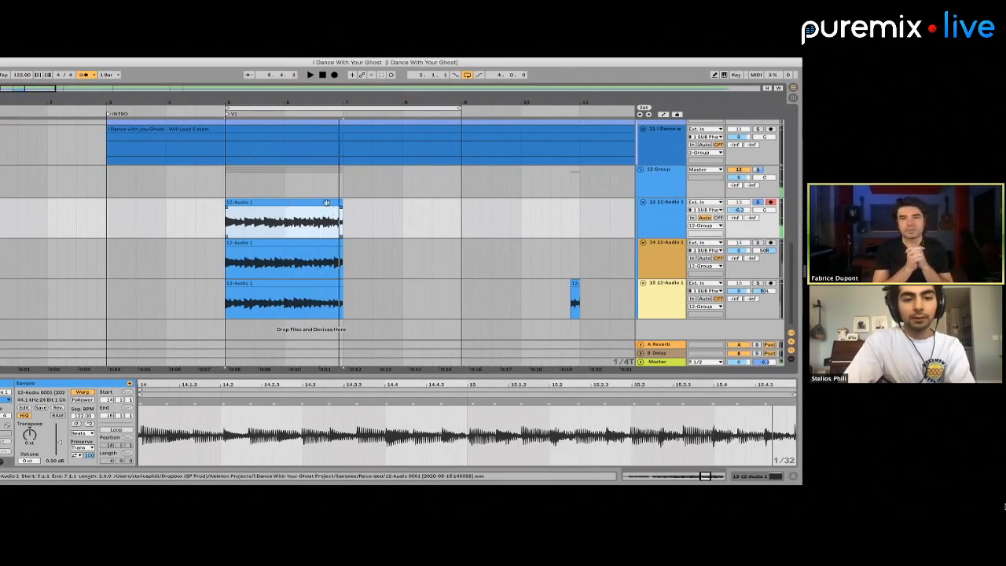
# Extend the ends of the three grouped clips from bar 7 to bar 9 and start playback
pyautogui.keyDown('shift'); pyautogui.click(334, 284); pyautogui.keyUp('shift')
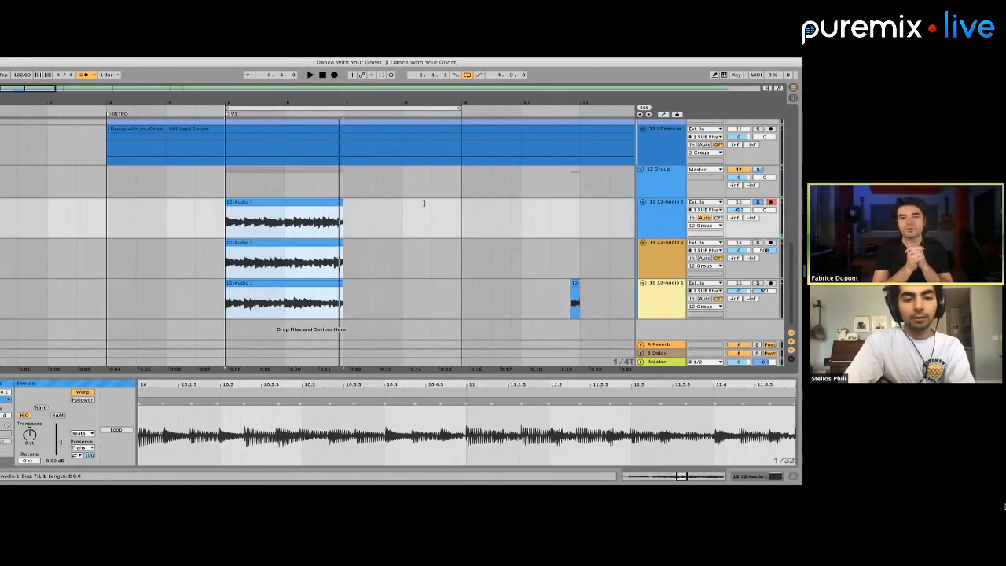
pyautogui.moveTo(344, 205); pyautogui.dragTo(459, 202)
pyautogui.click(344, 222)
pyautogui.press('space')
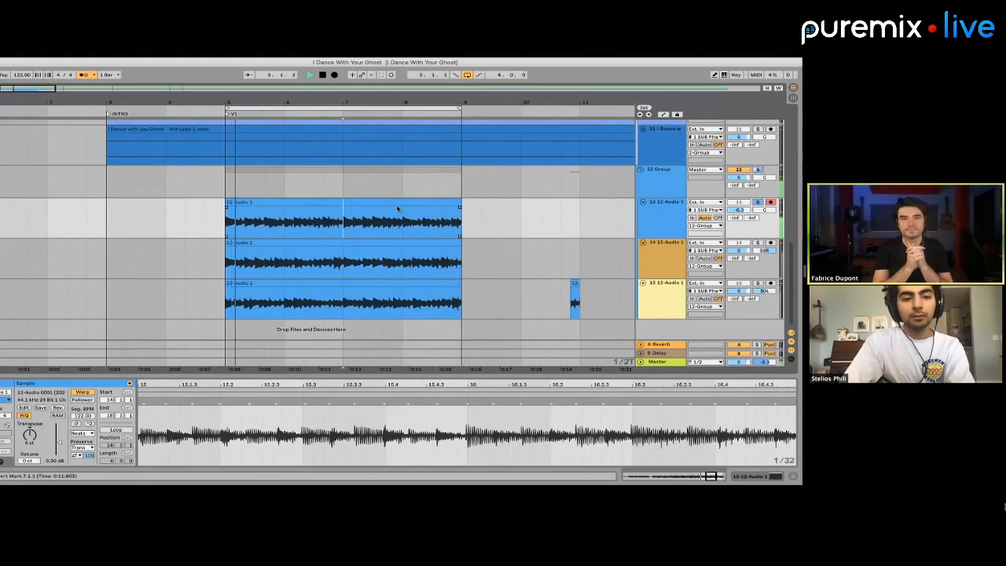
# Turn off the solo to hear the stacked clips with the full song, and stop playback
pyautogui.click(363, 259)
pyautogui.click(361, 282)
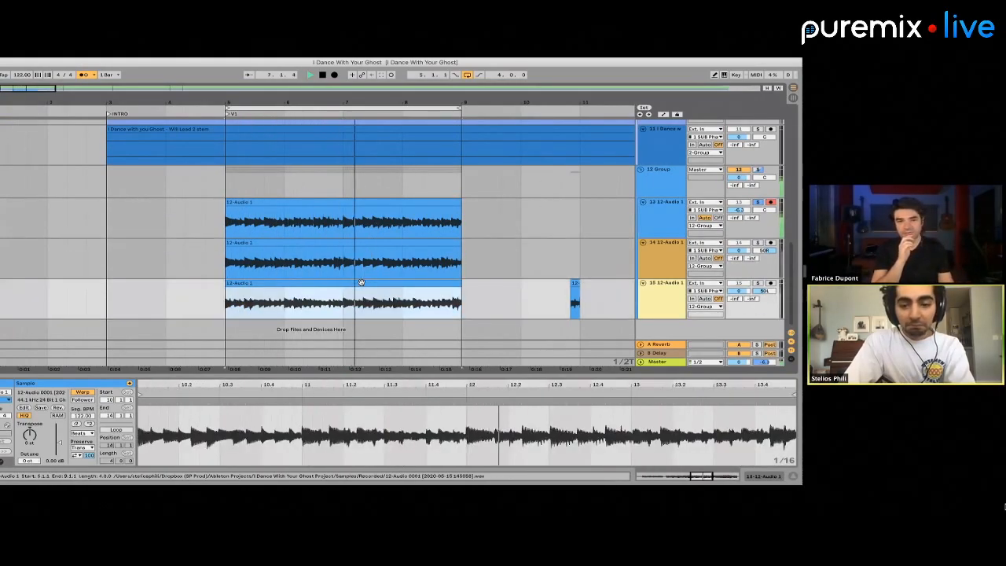
pyautogui.click(758, 202)
pyautogui.click(420, 202)
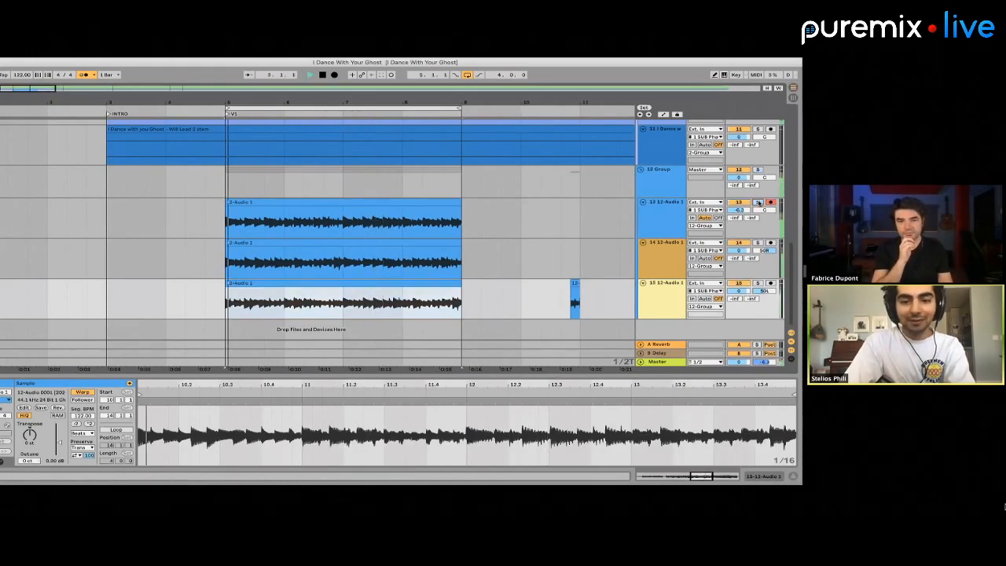
pyautogui.click(424, 199)
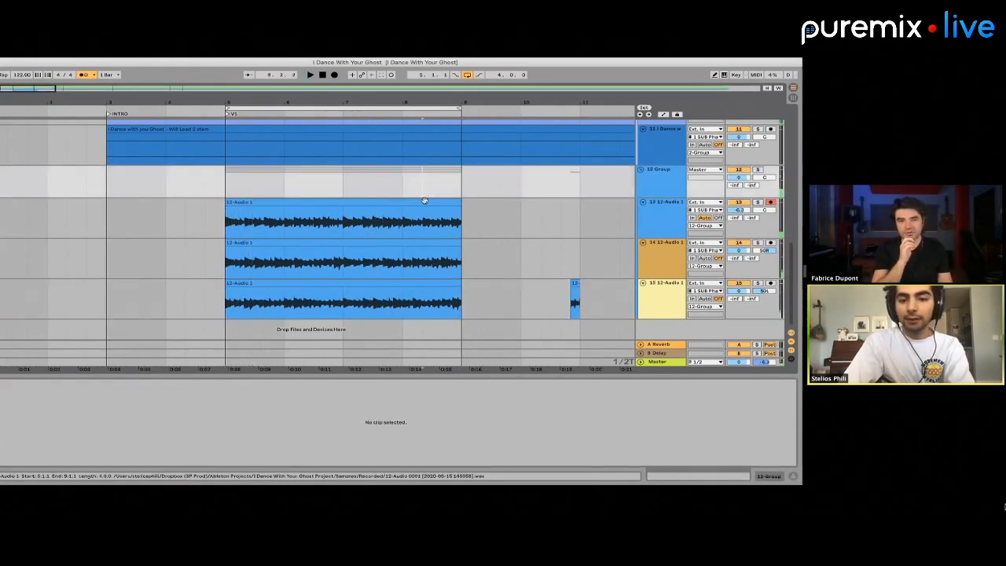
# Audition track 14 in solo, cut its clip from bar 7 to bar 9, and stop playback
pyautogui.click(423, 202)
pyautogui.click(757, 244)
pyautogui.press('space')
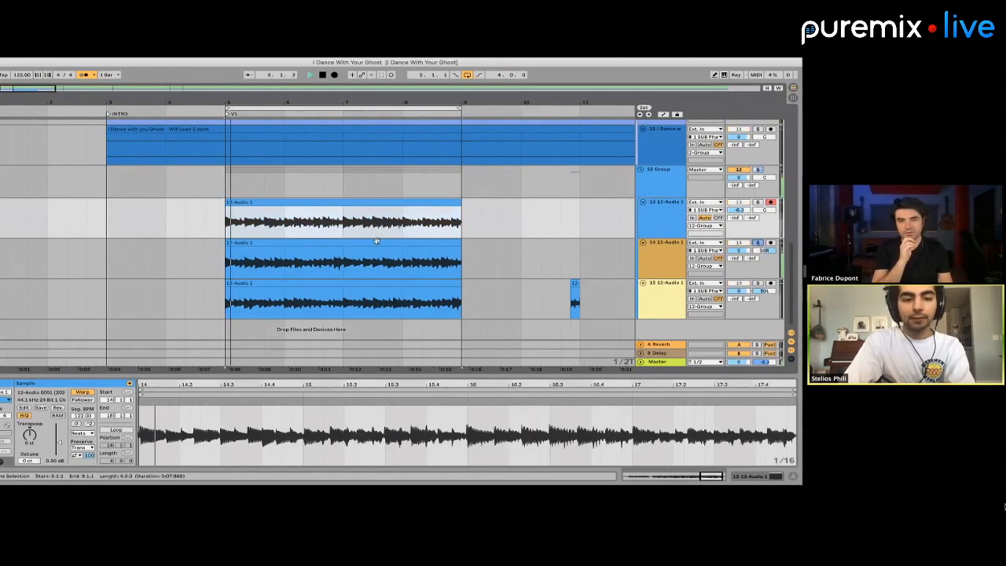
pyautogui.click(282, 250)
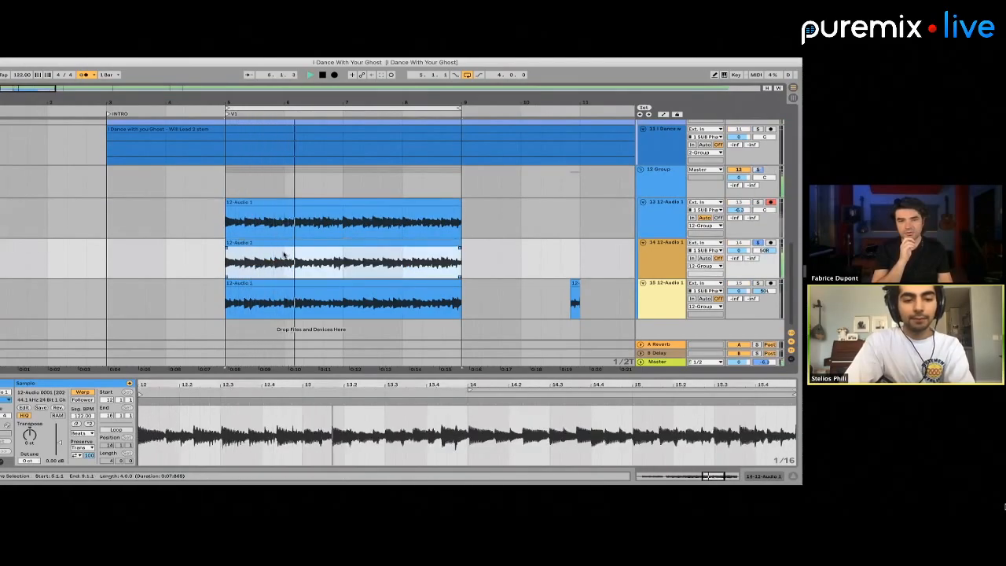
pyautogui.moveTo(343, 262); pyautogui.dragTo(498, 263)
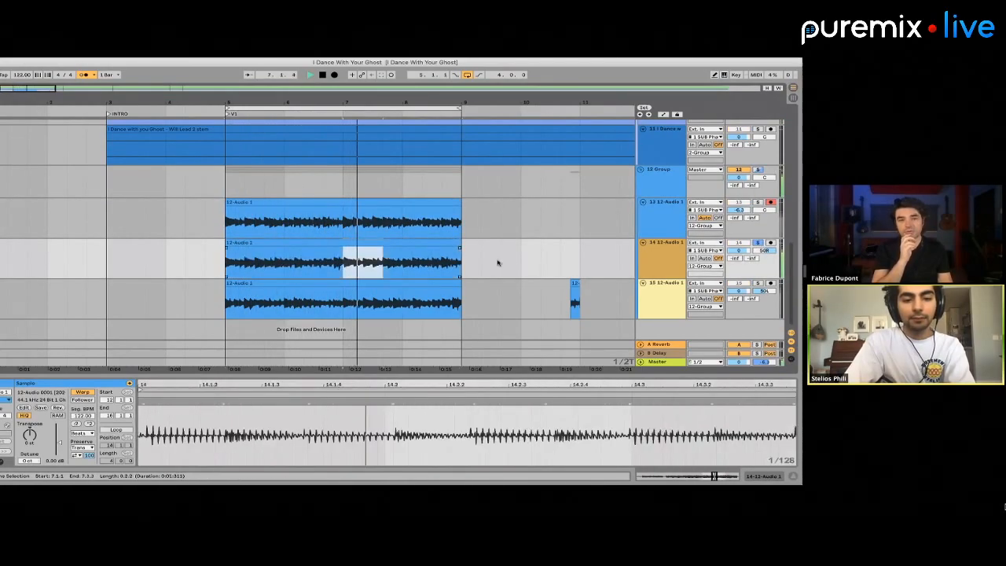
pyautogui.press('super+x')
pyautogui.press('space')
# Paste the cut section onto track 14 at bar 9 and extend its start back to bar 5
pyautogui.click(234, 209)
pyautogui.press('super+v')
pyautogui.press('super+j')
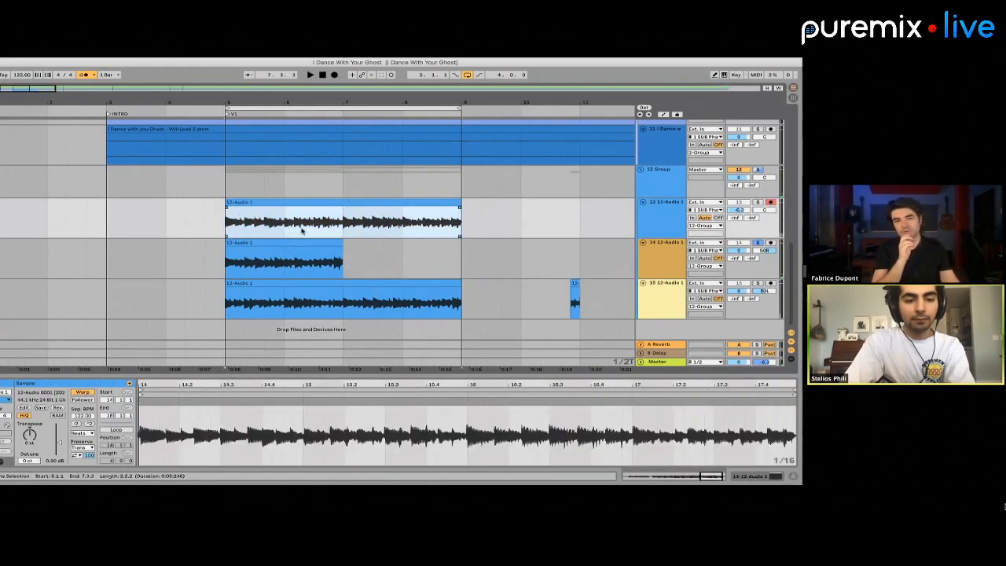
pyautogui.click(461, 254)
pyautogui.press('super+v')
pyautogui.moveTo(463, 243); pyautogui.dragTo(226, 245)
# Place a copy of track 14's clip on track 15 at bar 9, extend its start back to bar 5, and start playback
pyautogui.click(465, 304)
pyautogui.press('super+v')
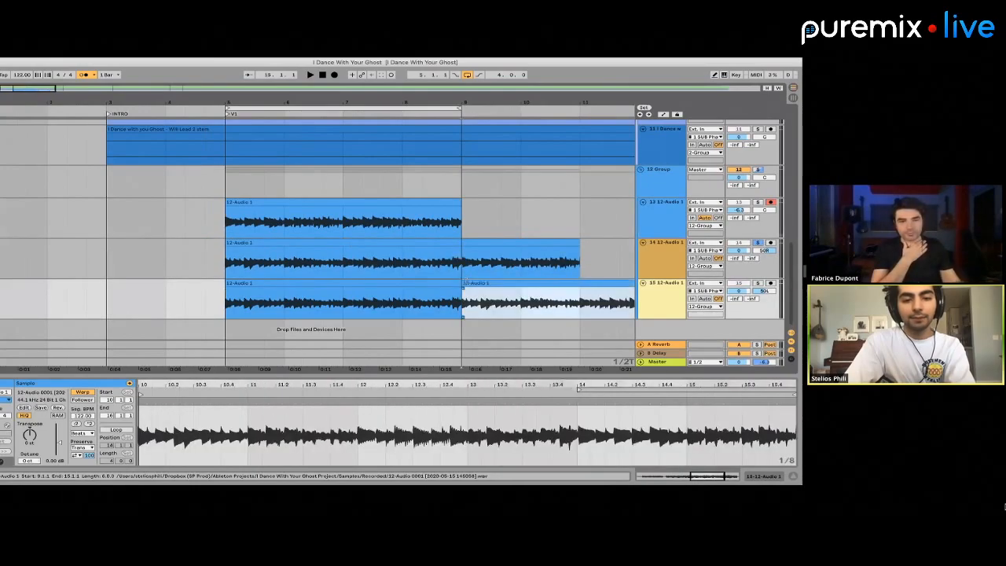
pyautogui.moveTo(462, 284); pyautogui.dragTo(226, 281)
pyautogui.press('space')
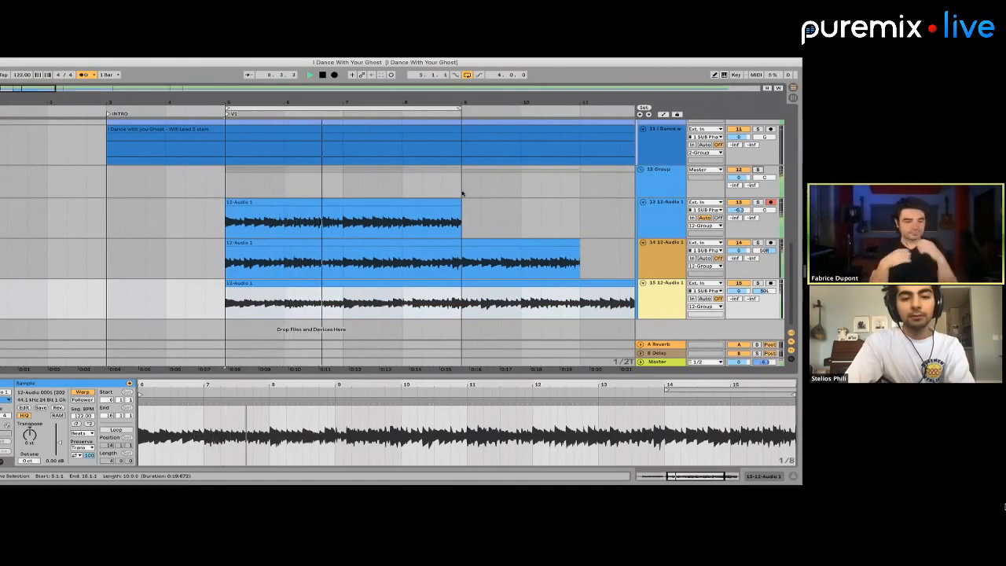
# Delete the excess audio from bar 9 to bar 13 on the grouped tracks and lower the 12 Group volume to -7.9 dB
pyautogui.moveTo(464, 193); pyautogui.dragTo(698, 349)
pyautogui.press('Delete')
pyautogui.press('-')
pyautogui.press('-')
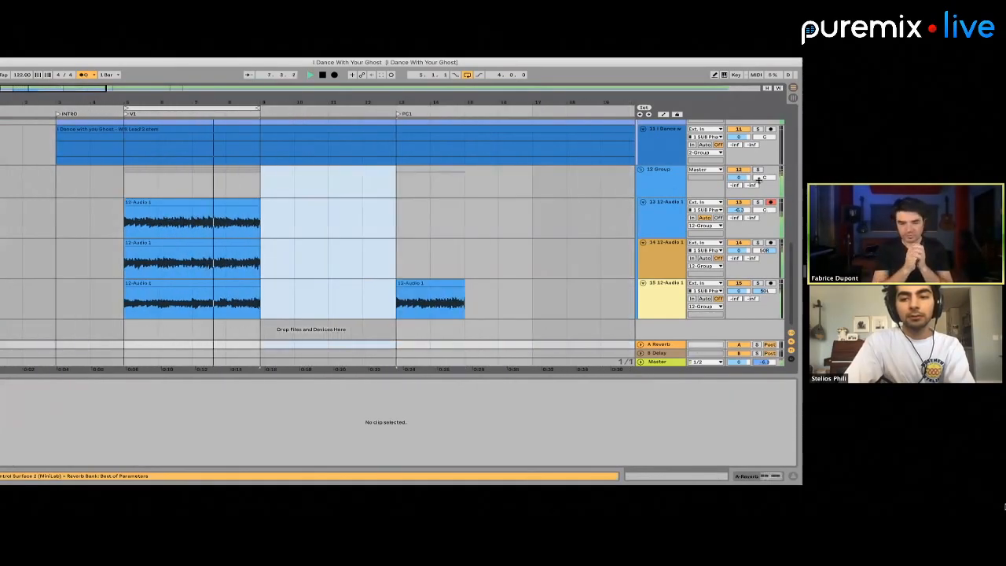
pyautogui.moveTo(737, 178); pyautogui.dragTo(724, 185)
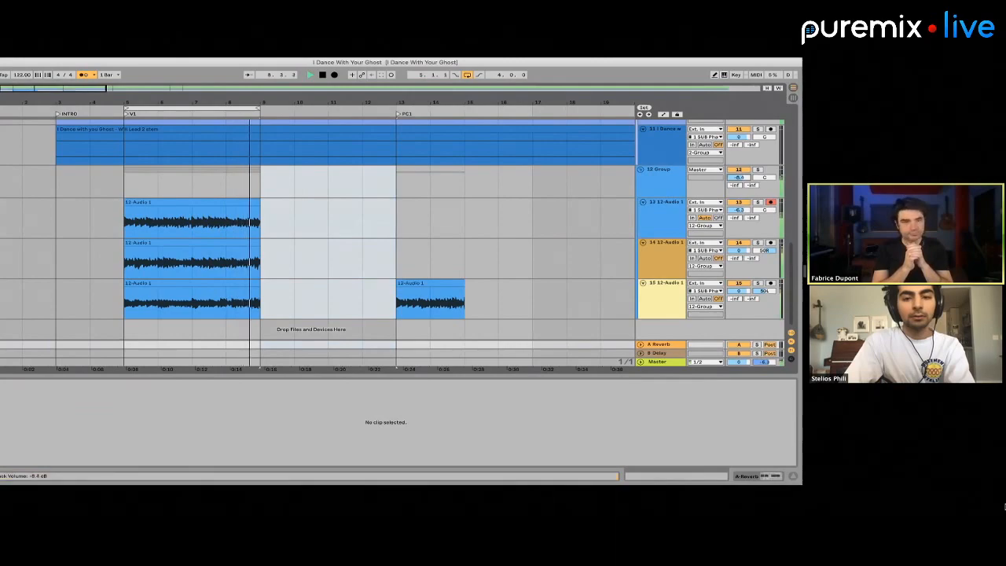
# Stop playback and delete the leftover clip on track 15 starting at bar 13
pyautogui.press('space')
pyautogui.moveTo(528, 305); pyautogui.dragTo(330, 300)
pyautogui.press('Delete')
pyautogui.press('Left')
pyautogui.press('Up')
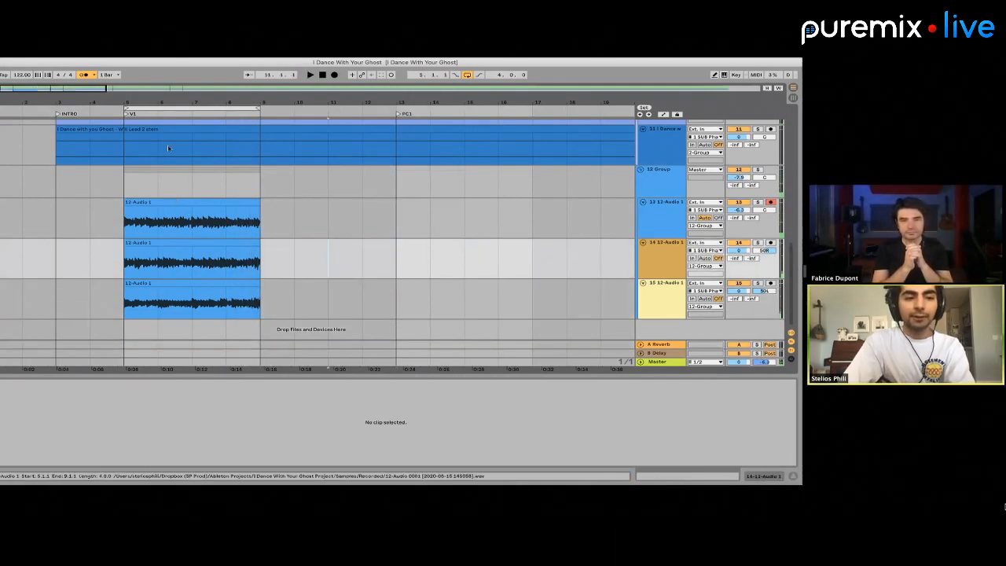
# Search the plug-ins for "gtr" and load the WaveShell GTR Amp Stereo onto the 12 Group
pyautogui.moveTo(166, 64); pyautogui.dragTo(197, 65)
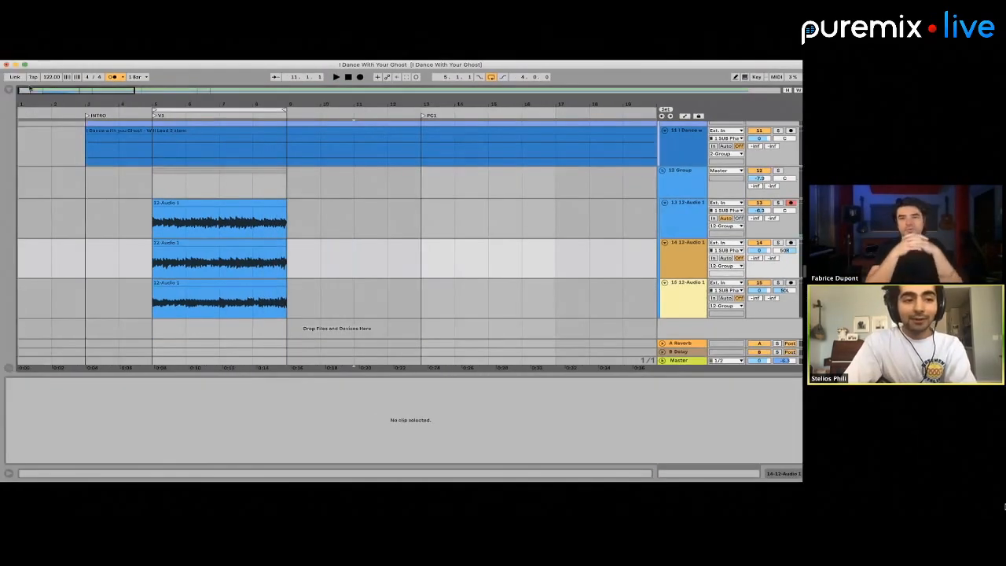
pyautogui.click(9, 89)
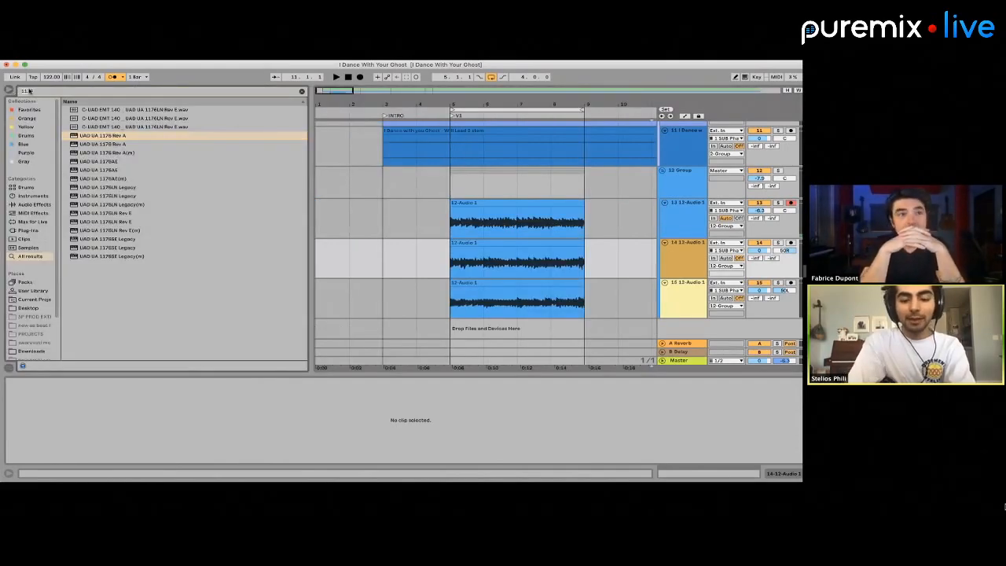
pyautogui.doubleClick(29, 91)
pyautogui.write('gtr')
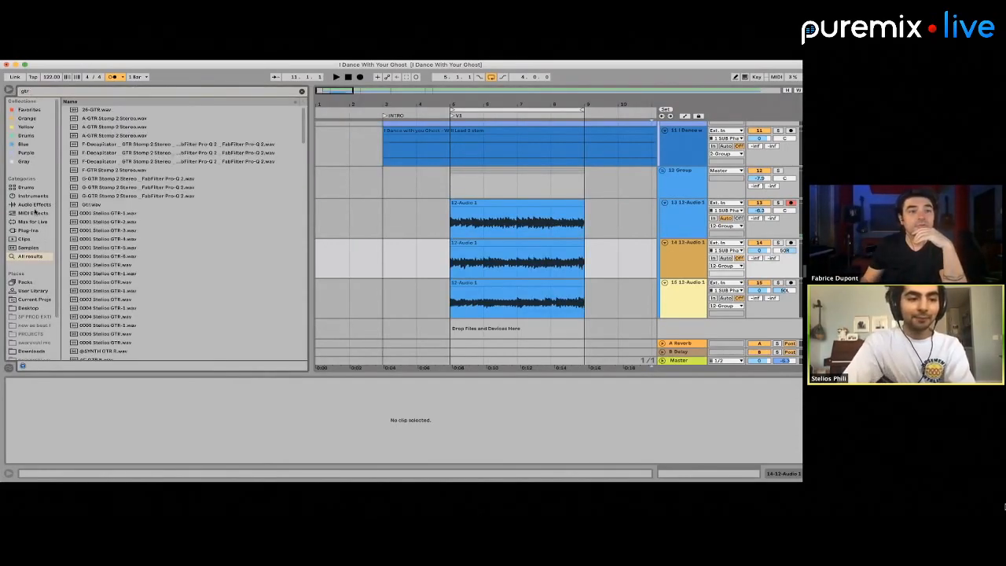
pyautogui.click(29, 230)
pyautogui.click(65, 118)
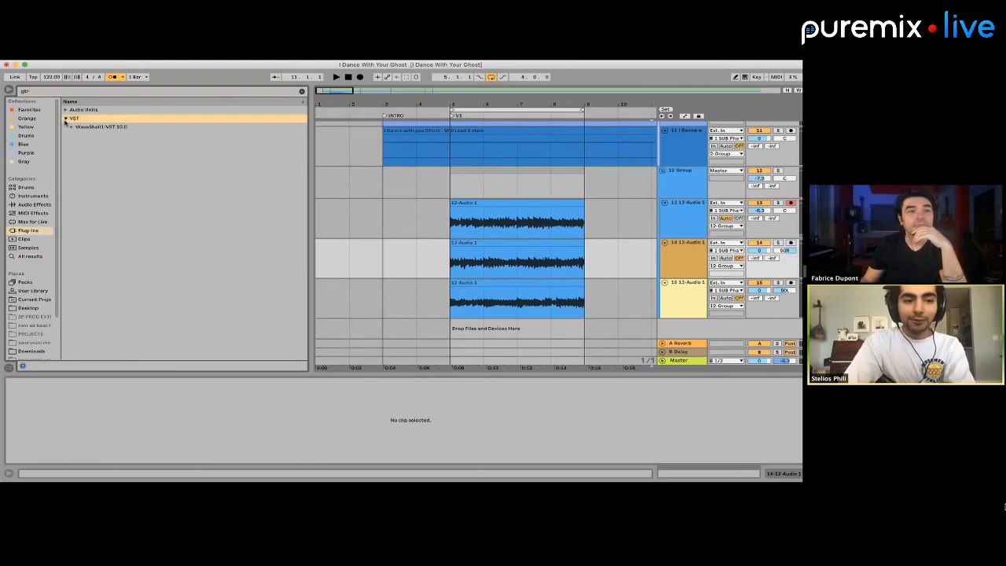
pyautogui.click(69, 126)
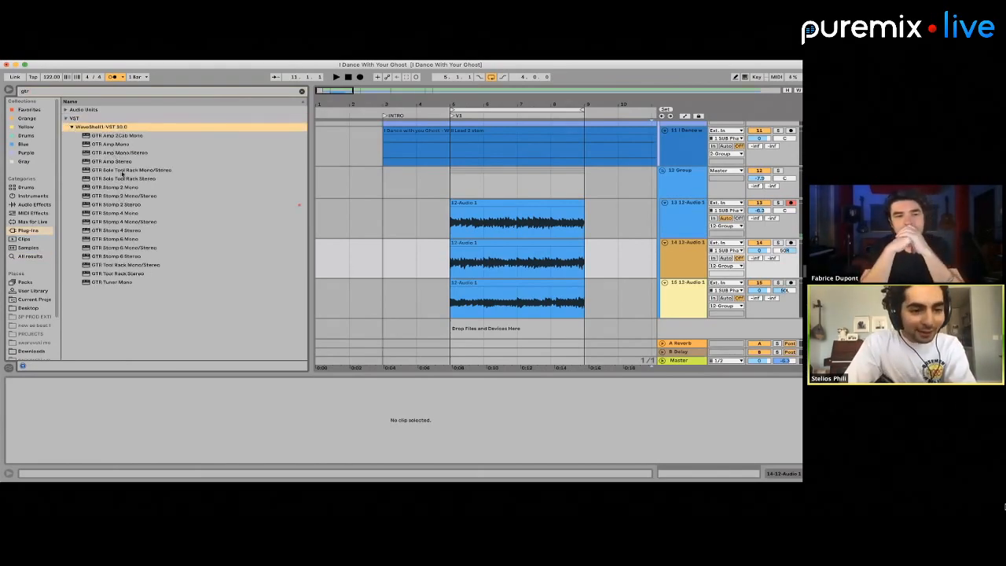
pyautogui.click(121, 162)
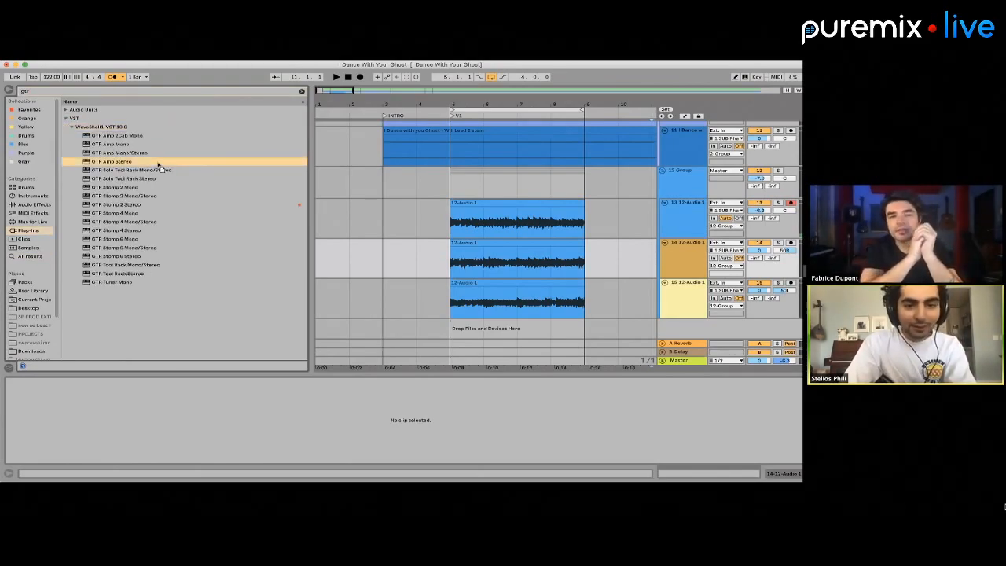
pyautogui.moveTo(472, 184); pyautogui.dragTo(428, 180)
# Lower the 12 Group volume to -12.5 dB while playing from bar 5, and close the GTR Amp window
pyautogui.click(451, 176)
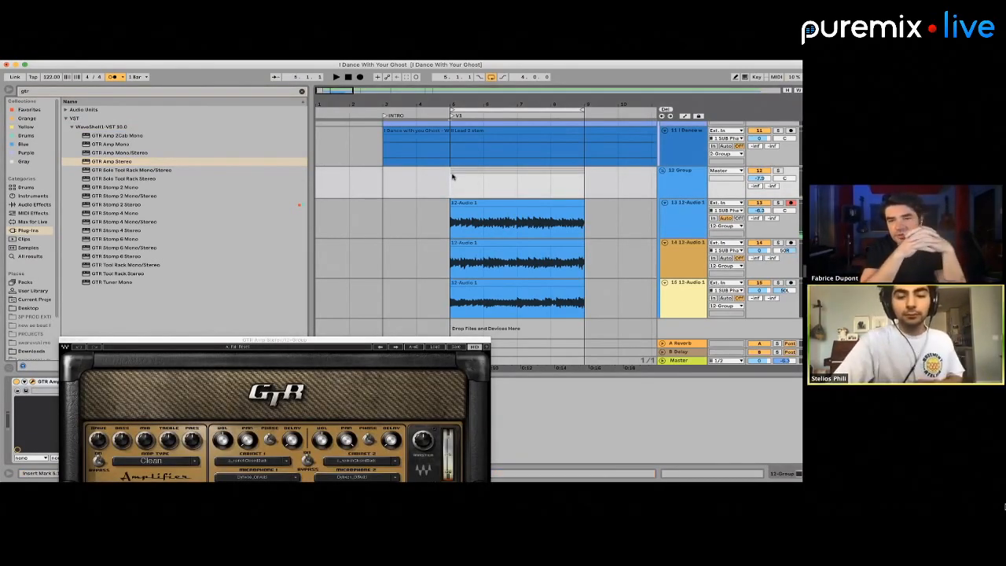
pyautogui.press('space')
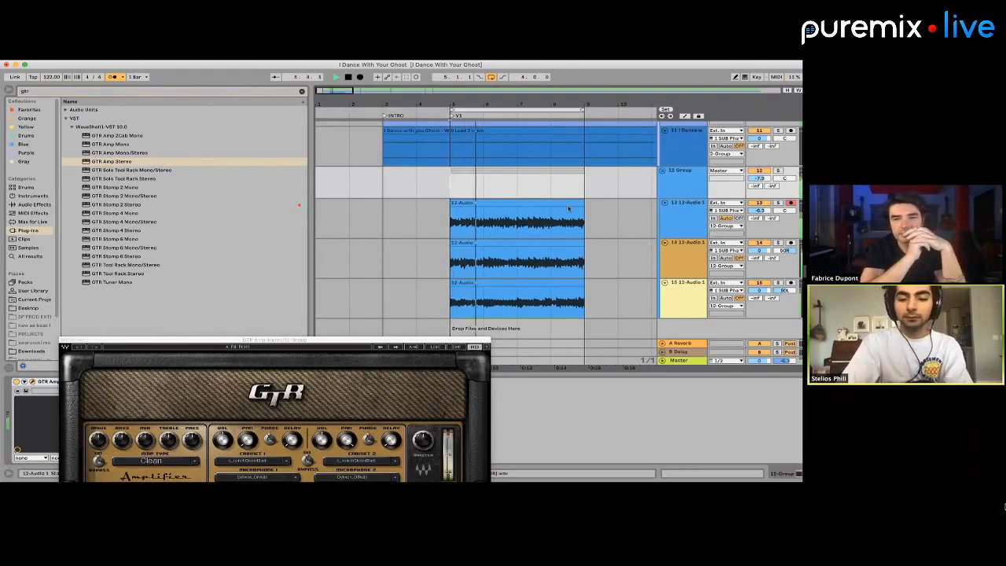
pyautogui.moveTo(757, 182); pyautogui.dragTo(766, 181)
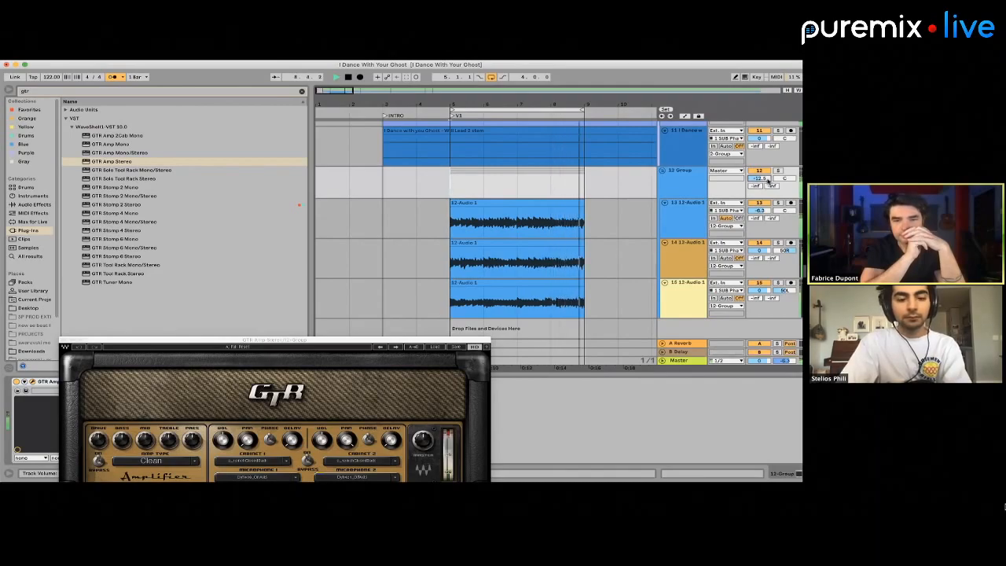
pyautogui.press('space')
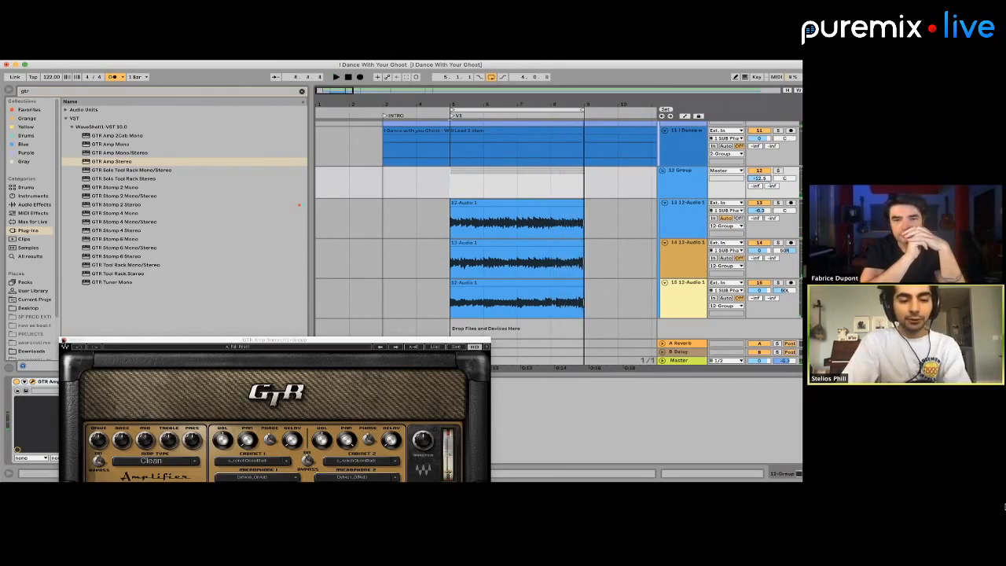
pyautogui.click(64, 342)
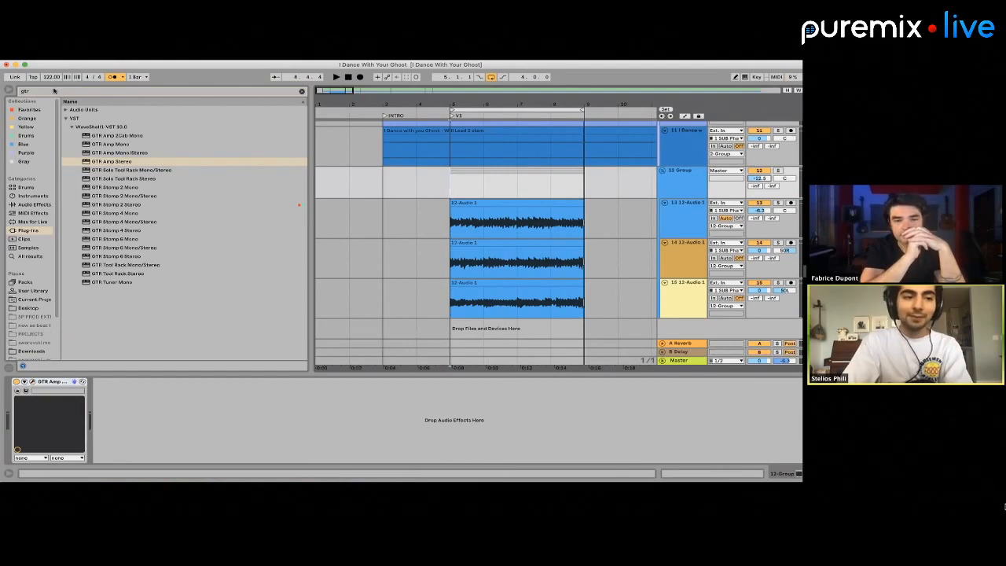
# Search the plug-ins for "ampex" and load the UAD Ampex ATR-102 onto the 12 Group
pyautogui.click(54, 91)
pyautogui.write('ampex')
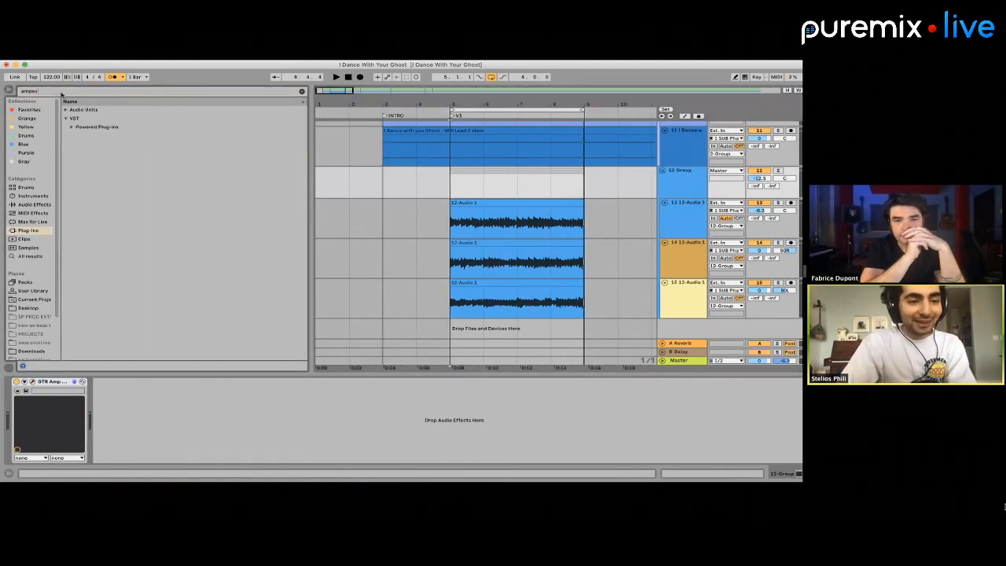
pyautogui.click(74, 127)
pyautogui.click(104, 146)
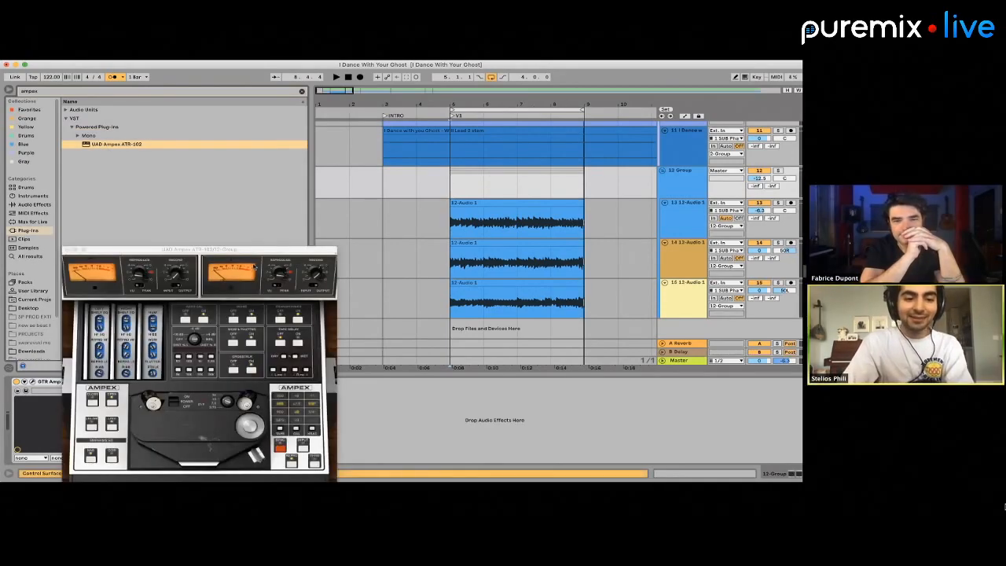
# Choose the FX BM-Sunbaked Cassette preset for the Ampex ATR-102 and toggle its transformer setting
pyautogui.moveTo(231, 251); pyautogui.dragTo(257, 87)
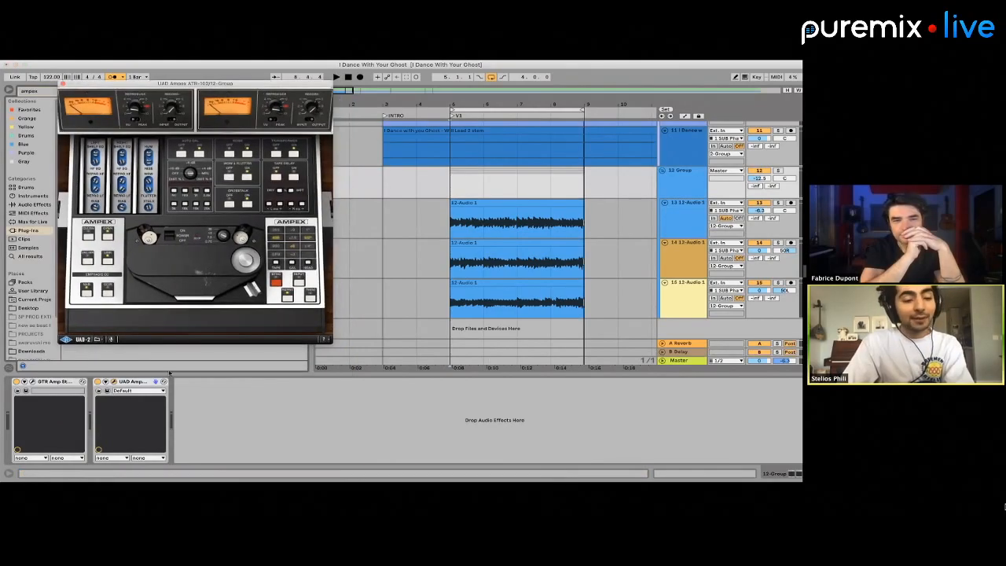
pyautogui.click(135, 391)
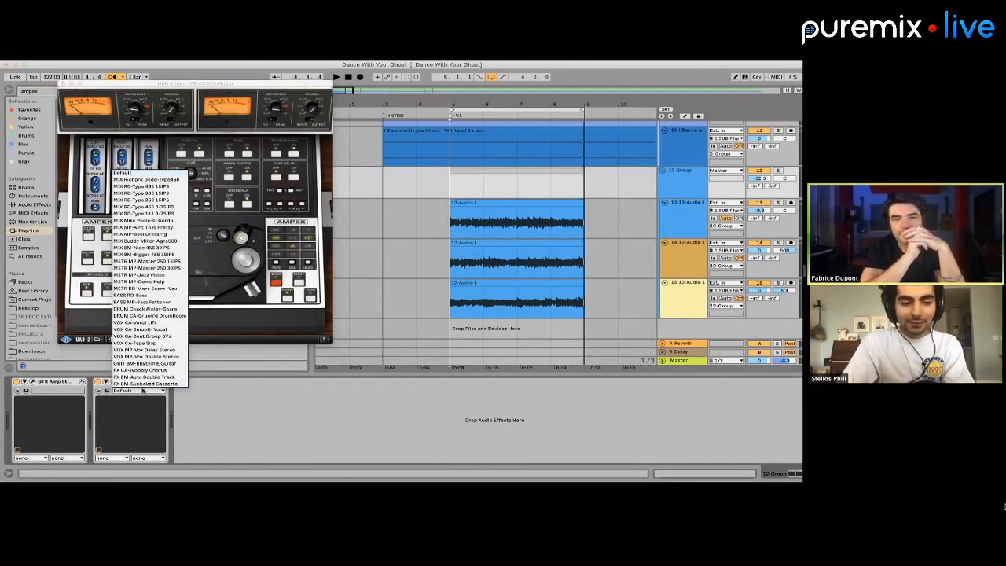
pyautogui.click(142, 391)
pyautogui.click(143, 391)
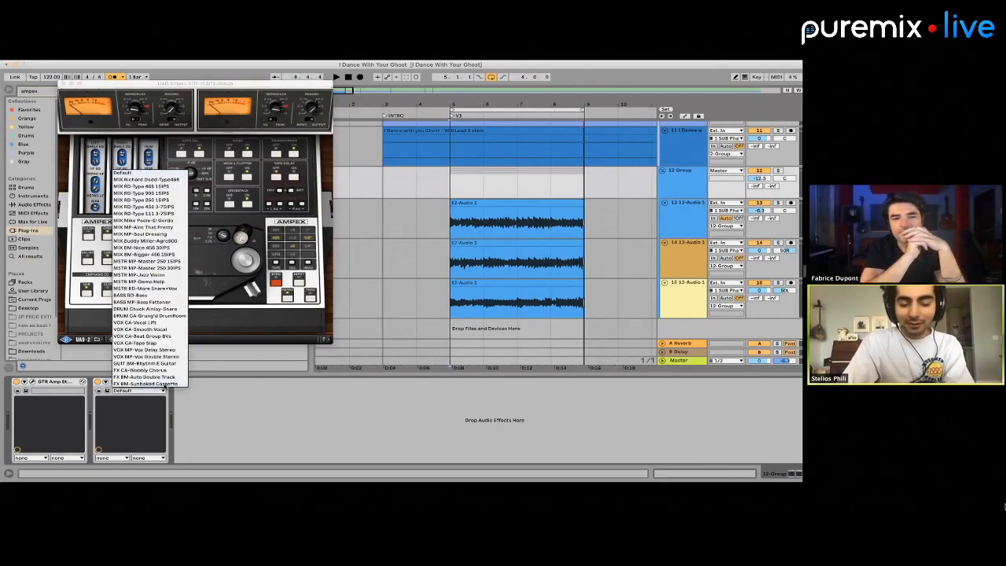
pyautogui.click(164, 383)
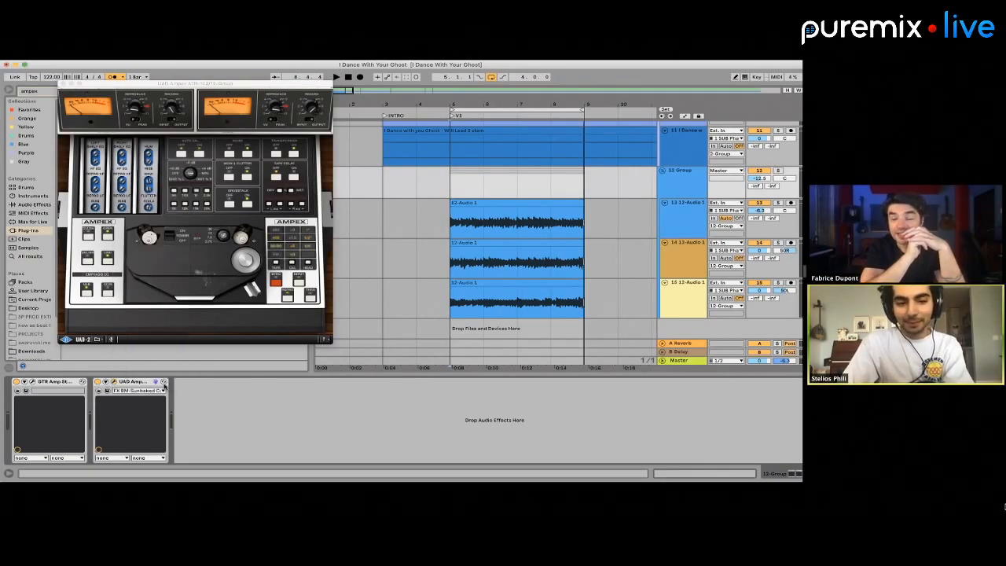
pyautogui.click(275, 155)
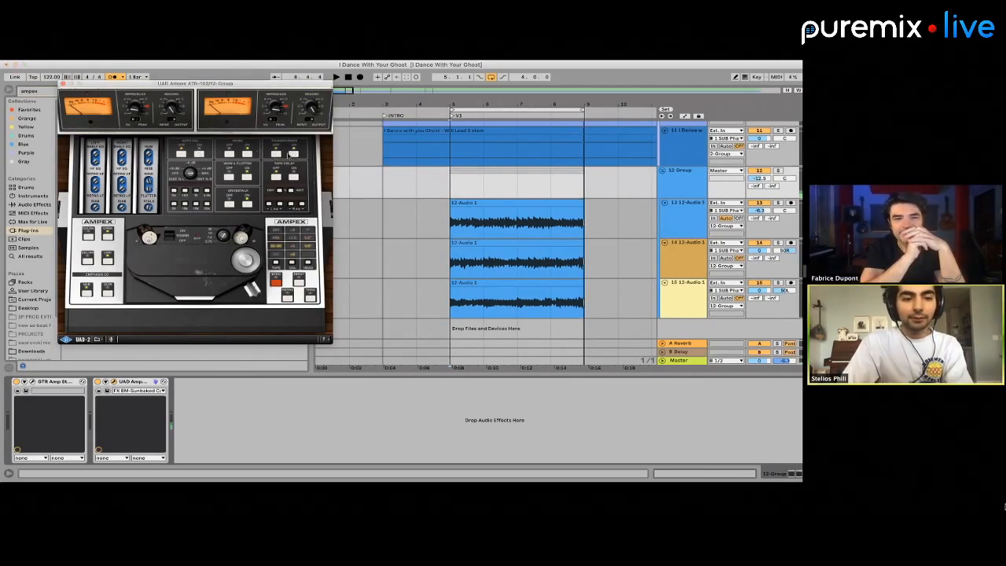
# Try the FX CA-Wobbly Chorus preset on the Ampex, return to FX BM-Sunbaked Cassette, and toggle its noise setting
pyautogui.click(136, 388)
pyautogui.click(137, 373)
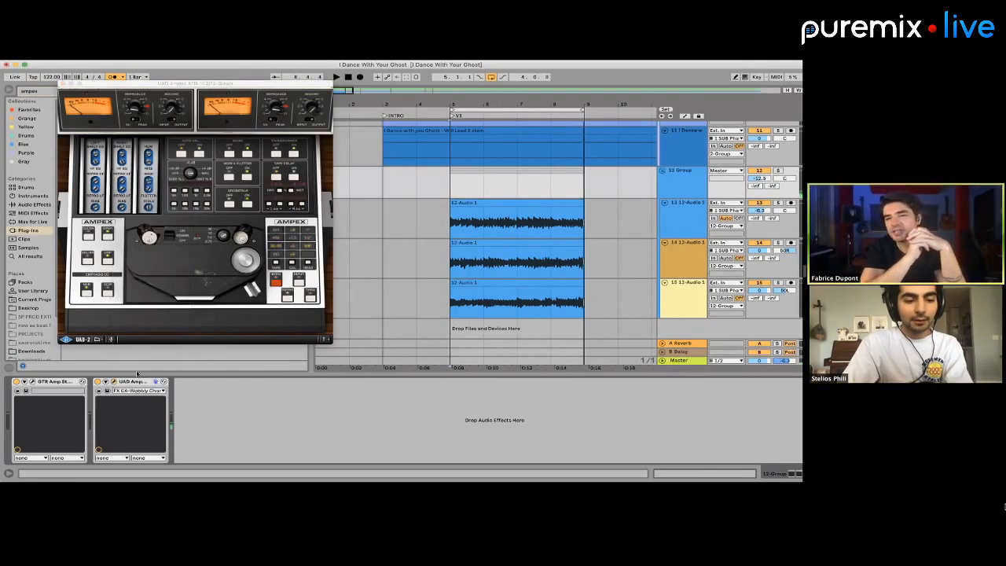
pyautogui.press('Down')
pyautogui.click(231, 154)
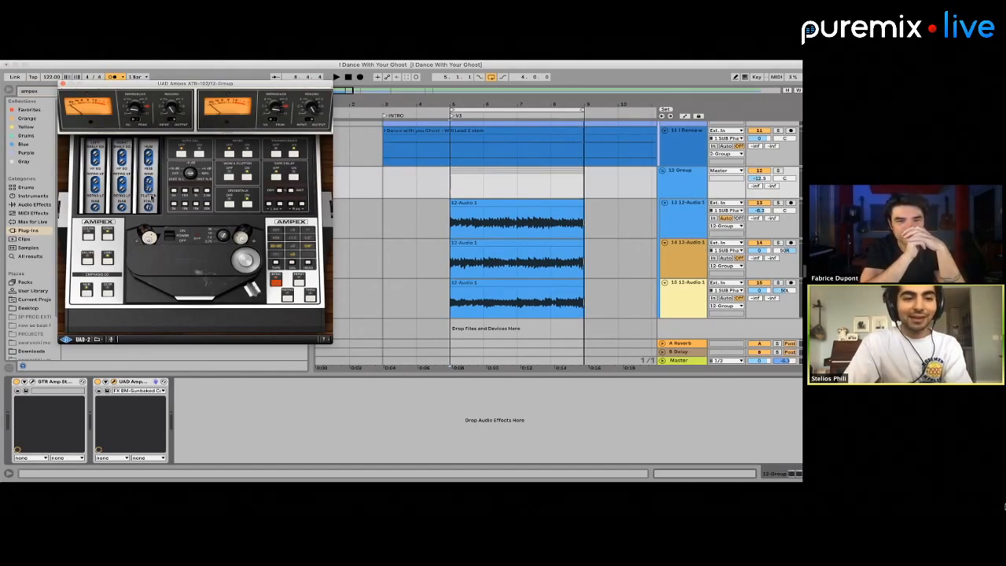
# Solo the 12 Group and play it from bar 5 to audition the tape effect
pyautogui.click(445, 188)
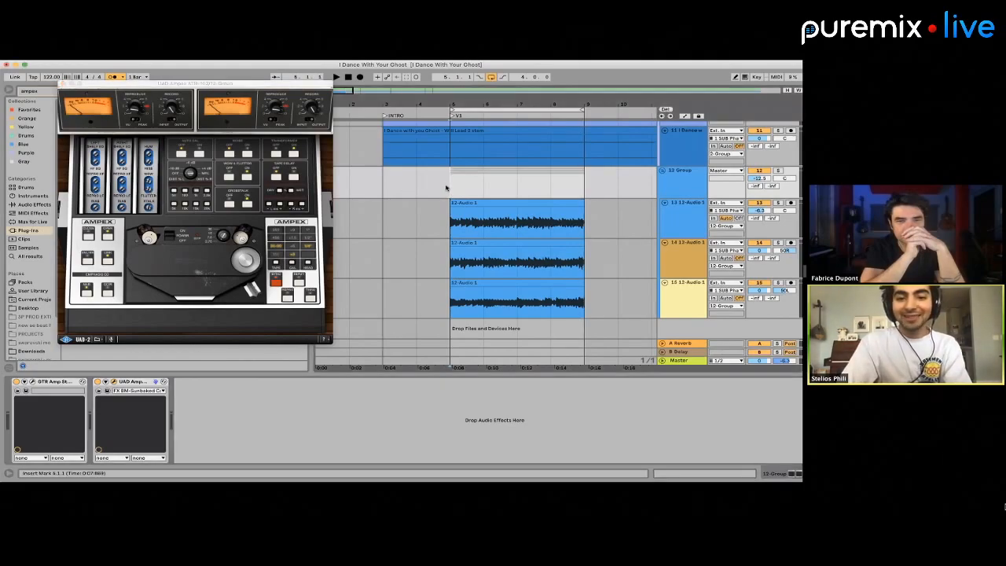
pyautogui.click(780, 171)
pyautogui.press('space')
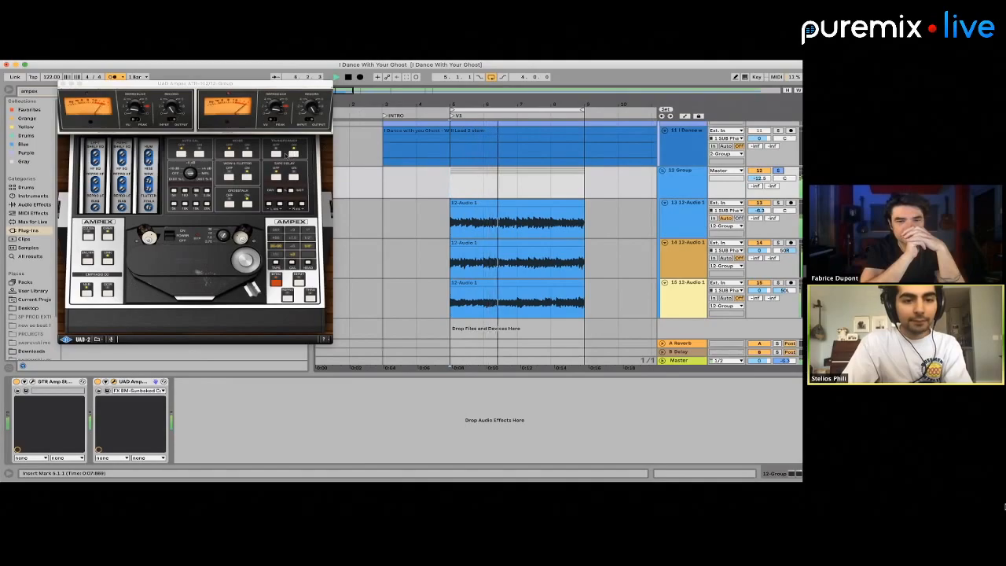
# Replace the Ampex ATR-102 with a fresh instance on the 12 Group and choose its FX BM-Sunbaked Cassette preset
pyautogui.click(117, 390)
pyautogui.click(110, 397)
pyautogui.press('Delete')
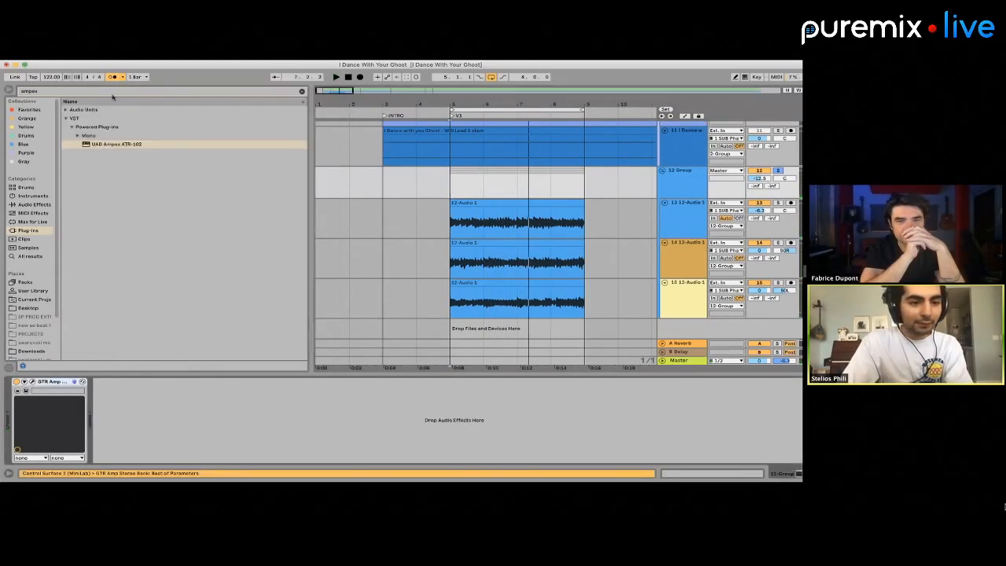
pyautogui.click(103, 144)
pyautogui.moveTo(138, 379); pyautogui.dragTo(132, 387)
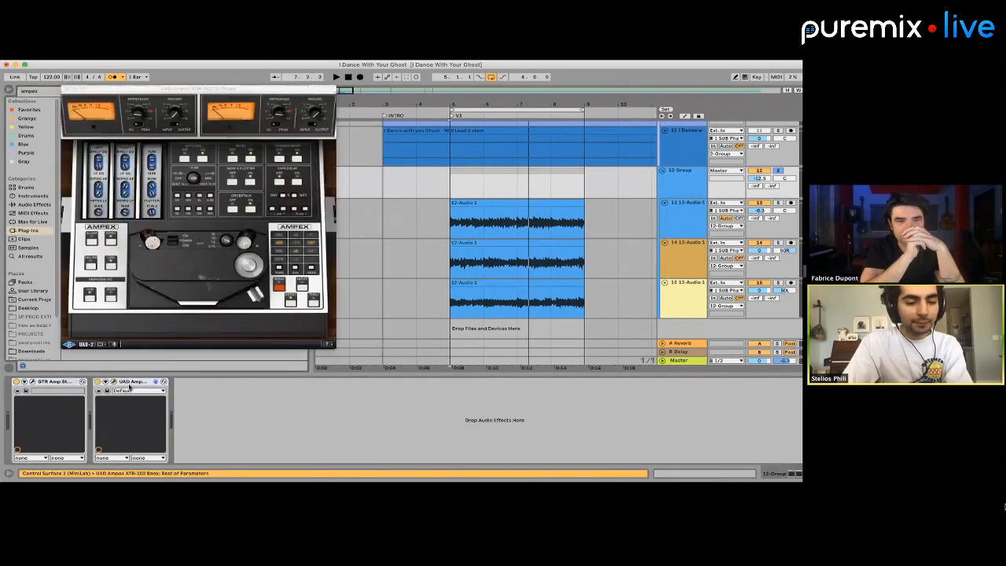
pyautogui.click(128, 390)
pyautogui.click(131, 383)
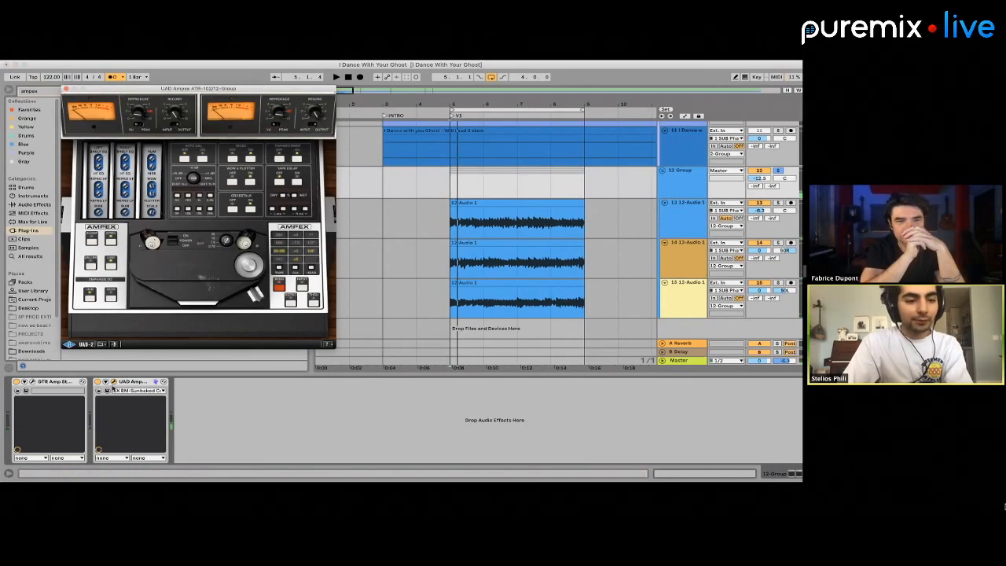
# Reload the Ampex ATR-102 after the GTR amp with the FX BM-Sunbaked Cassette preset and audition it from bar 5
pyautogui.press('Delete')
pyautogui.moveTo(101, 146); pyautogui.dragTo(108, 159)
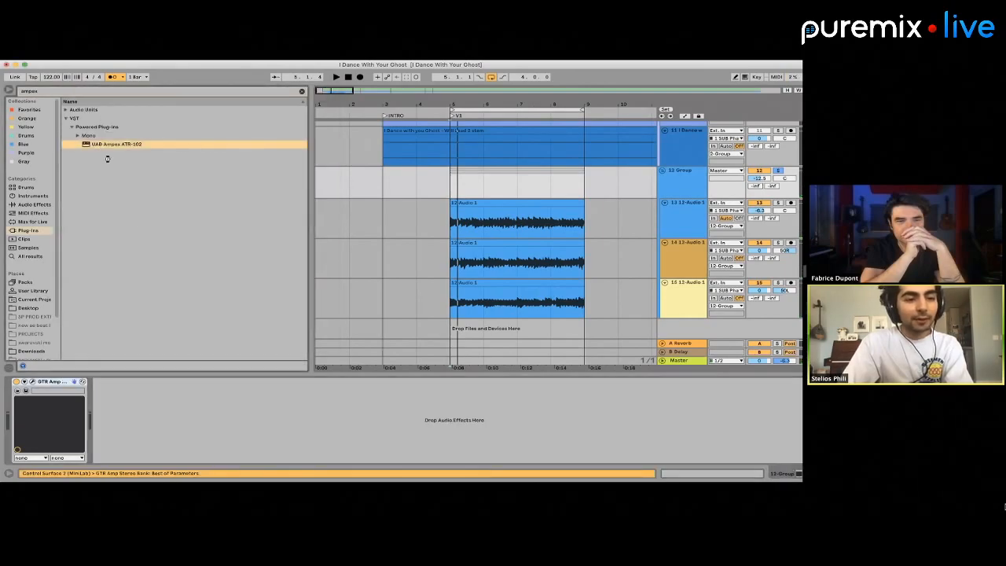
pyautogui.moveTo(164, 278); pyautogui.dragTo(134, 416)
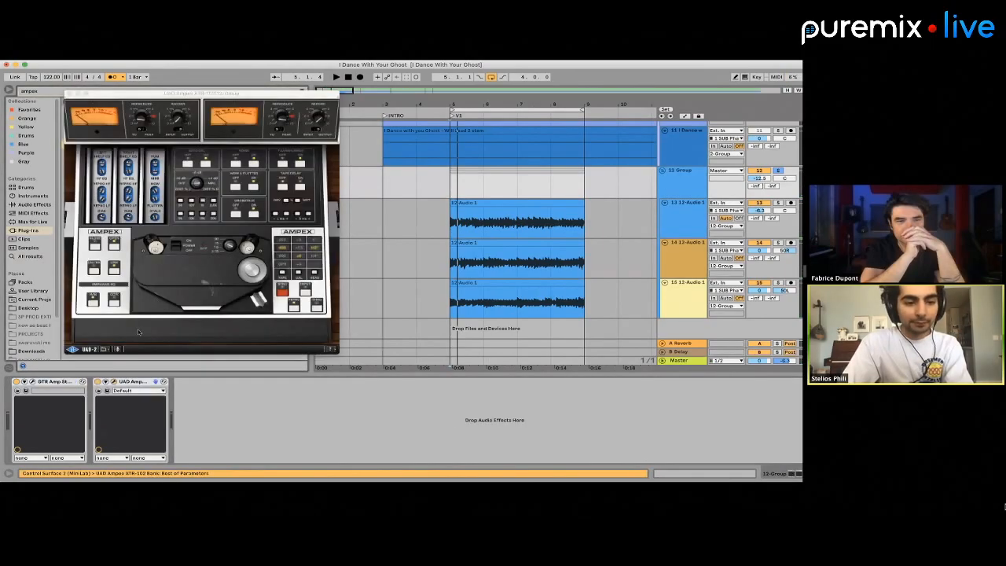
pyautogui.click(131, 391)
pyautogui.click(134, 383)
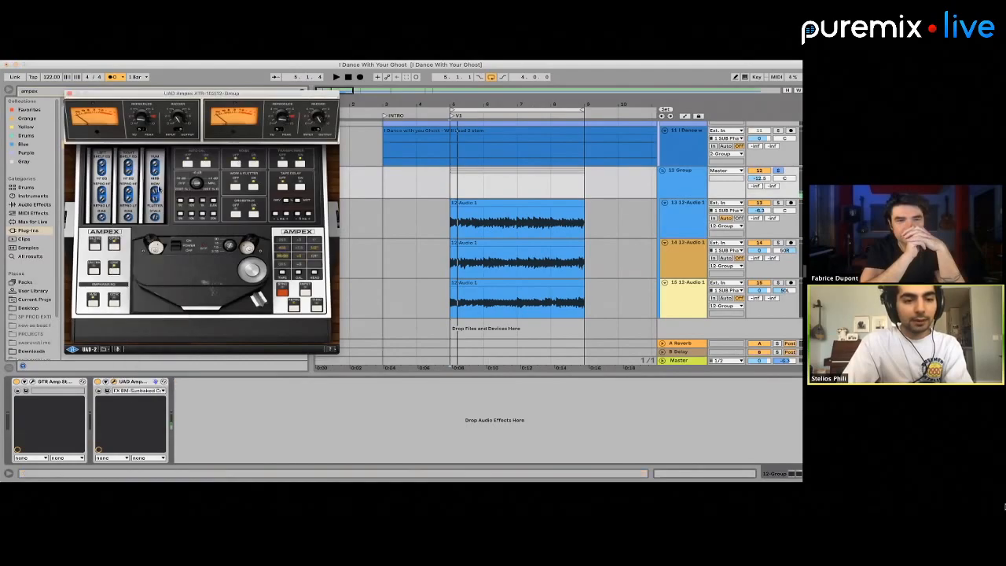
pyautogui.press('space')
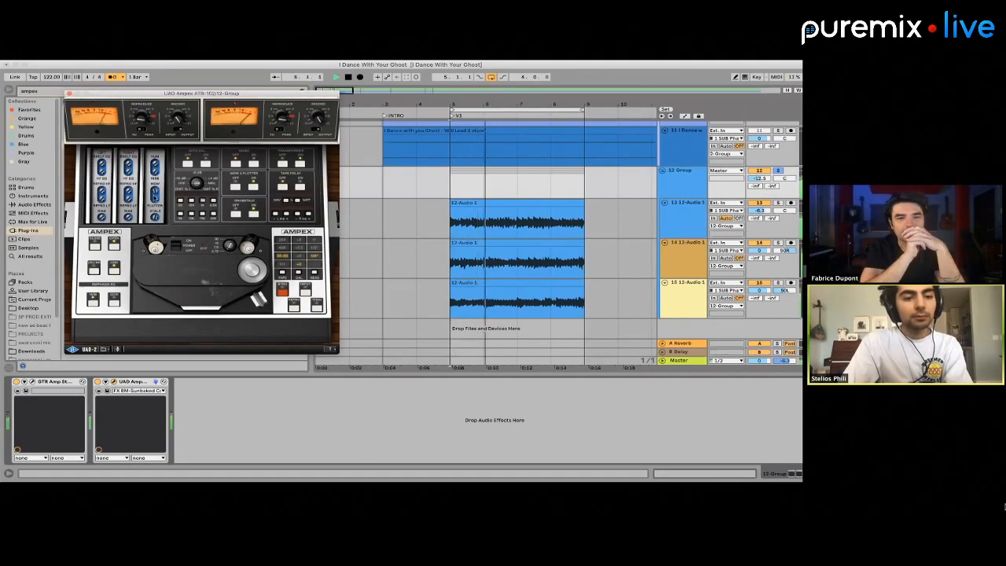
pyautogui.click(68, 93)
pyautogui.press('space')
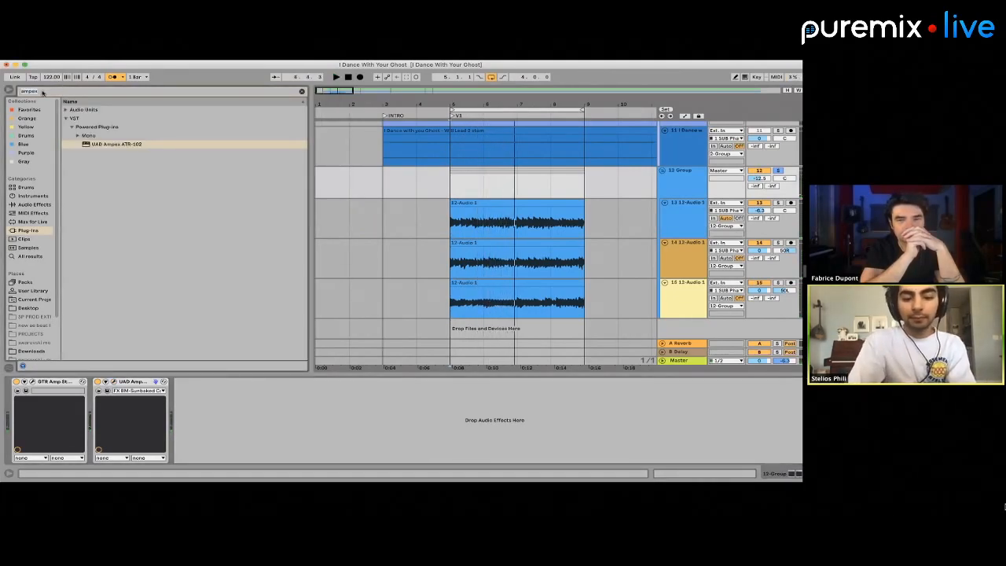
# Add FabFilter Pro-Q 3 after the Ampex ATR-102 on the 12 Group and load its Low Cut preset
pyautogui.click(43, 92)
pyautogui.write('pro-q')
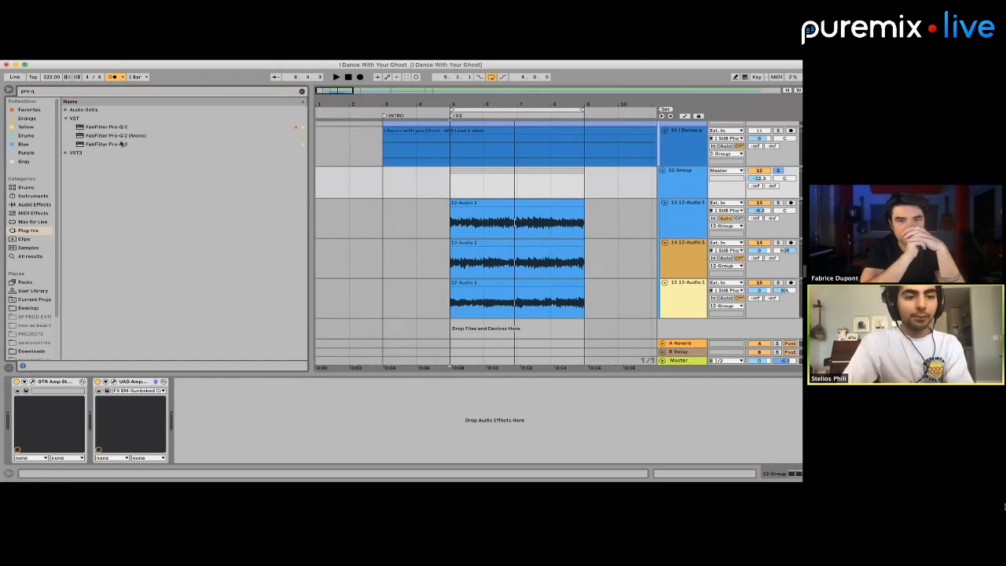
pyautogui.click(123, 144)
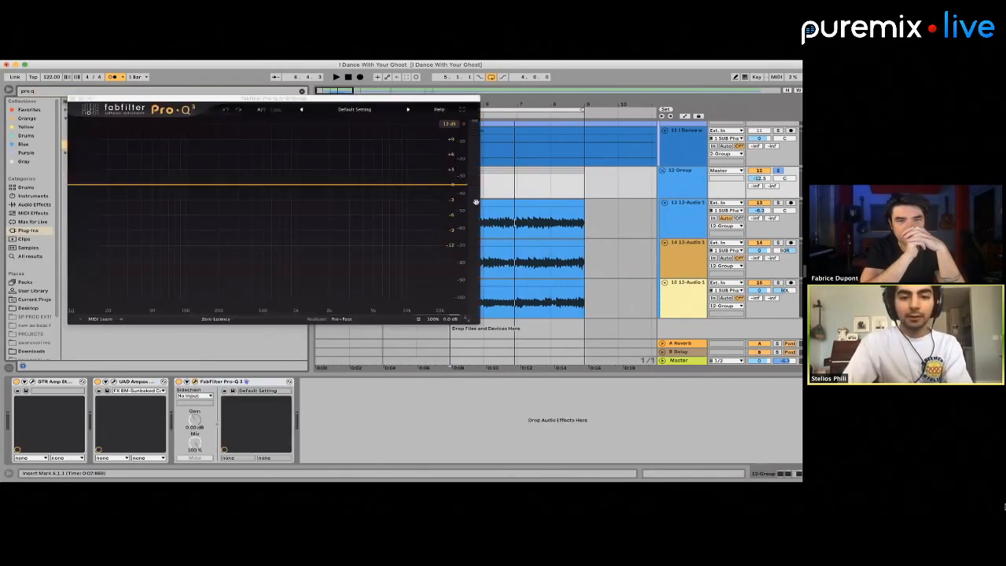
pyautogui.click(483, 202)
pyautogui.click(452, 192)
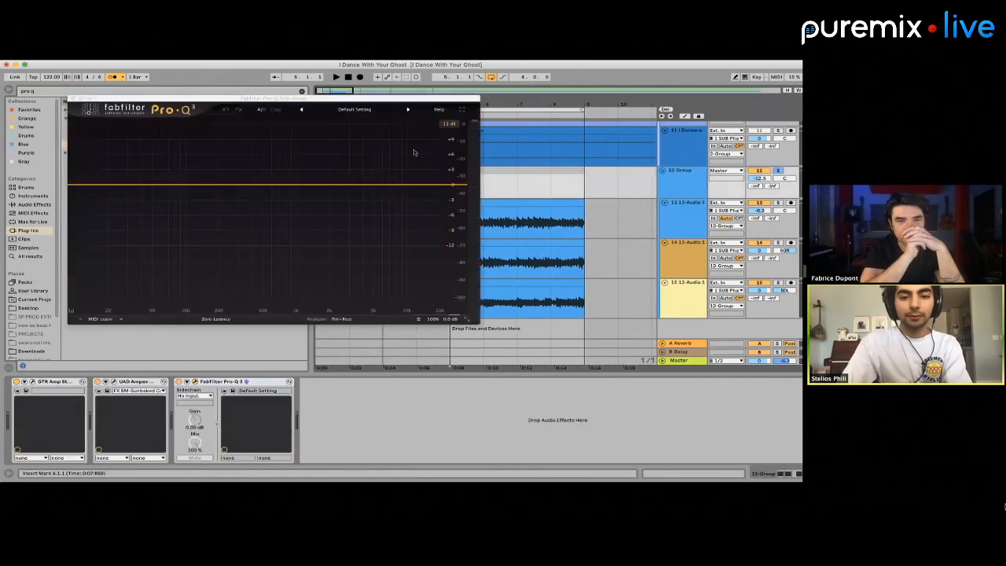
pyautogui.click(344, 111)
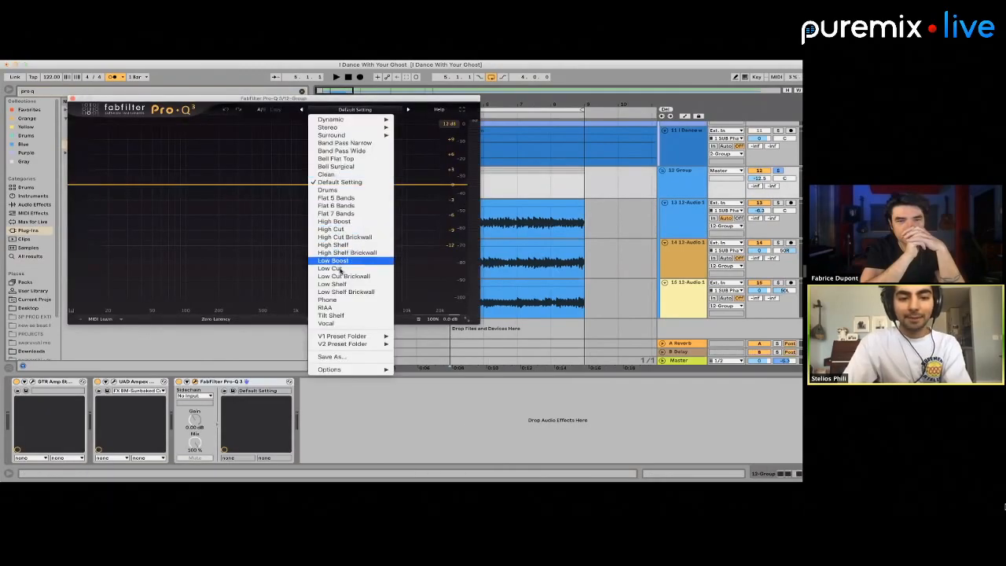
pyautogui.click(336, 268)
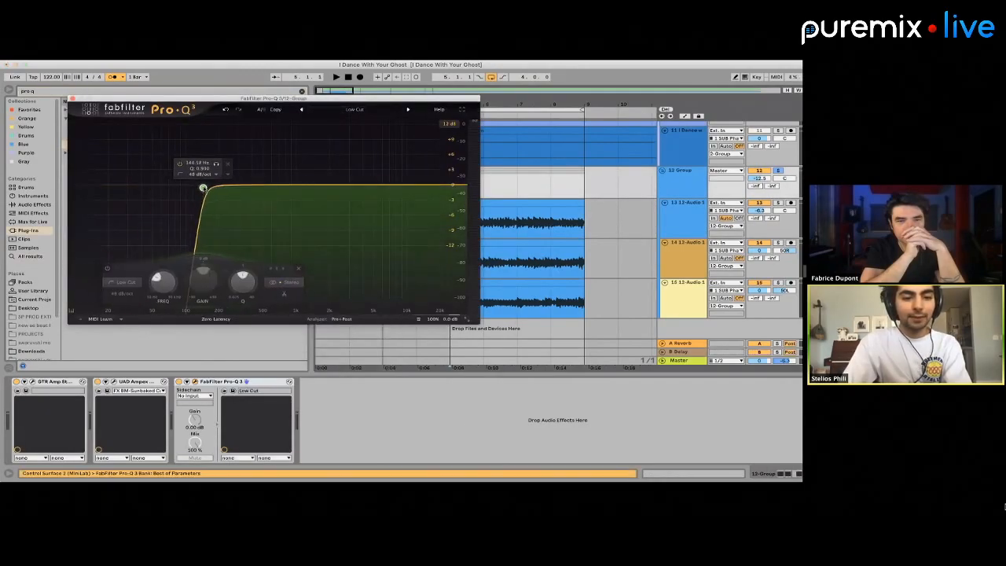
# During playback, lower the Pro-Q 3 low cut to about 78 Hz and add a -2.25 dB bell dip at about 205 Hz
pyautogui.press('space')
pyautogui.moveTo(201, 189); pyautogui.dragTo(220, 203)
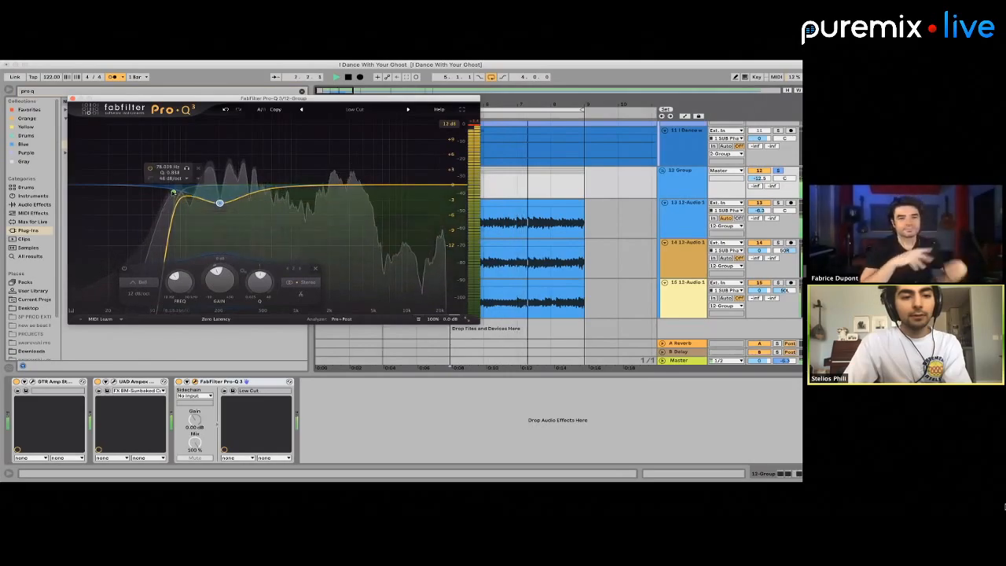
pyautogui.moveTo(220, 203); pyautogui.dragTo(219, 195)
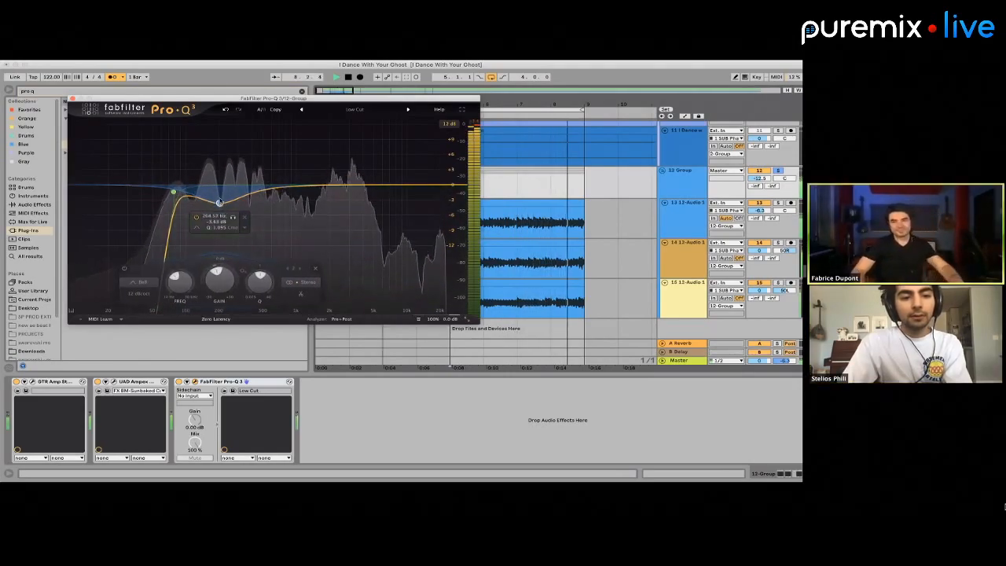
# Add a High Cut band with a 96 dB/oct slope in Pro-Q 3 and lower it to about 5 kHz with a soft Q
pyautogui.click(388, 185)
pyautogui.rightClick(389, 185)
pyautogui.moveTo(426, 223)
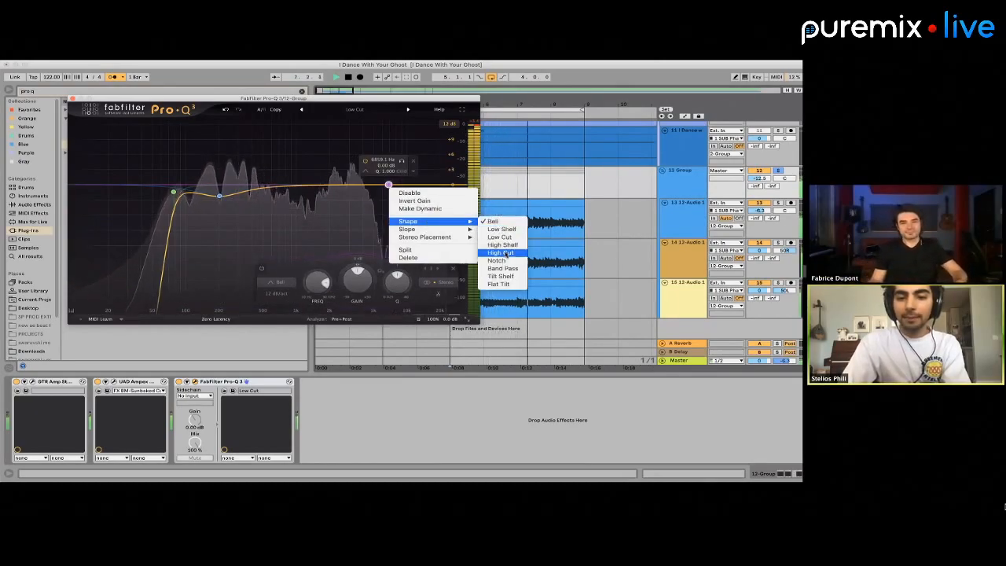
pyautogui.click(501, 252)
pyautogui.click(390, 171)
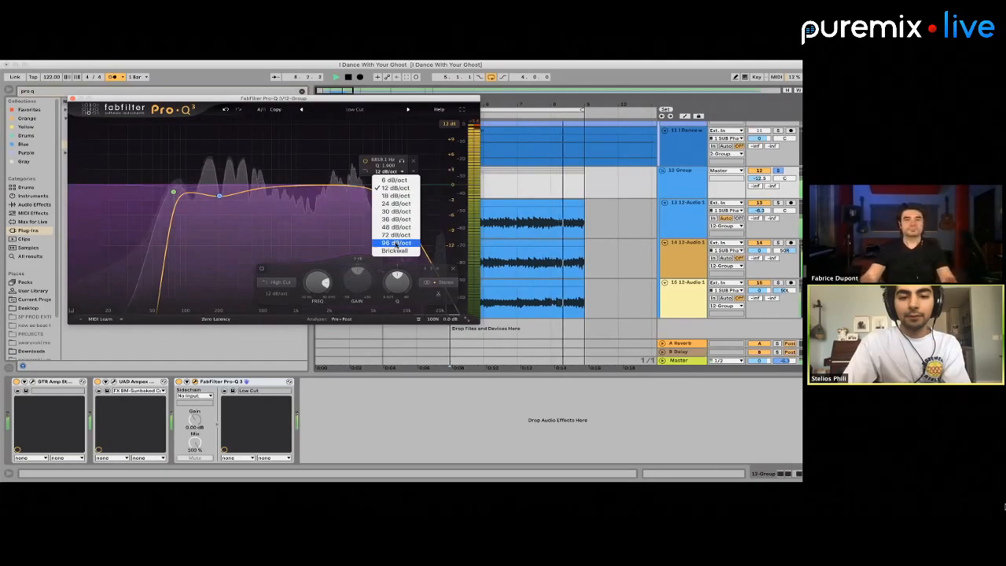
pyautogui.click(395, 242)
pyautogui.moveTo(388, 185); pyautogui.dragTo(374, 244)
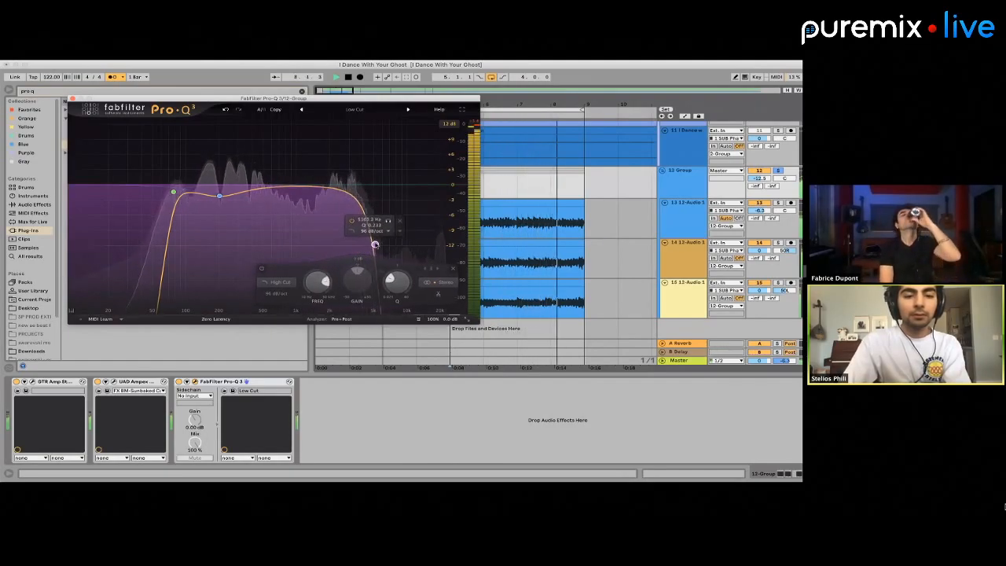
# Stop playback and add the Wavesfactory Cassette Audio Unit after Pro-Q 3 on the 12 Group
pyautogui.press('space')
pyautogui.click(73, 99)
pyautogui.click(93, 91)
pyautogui.write('case')
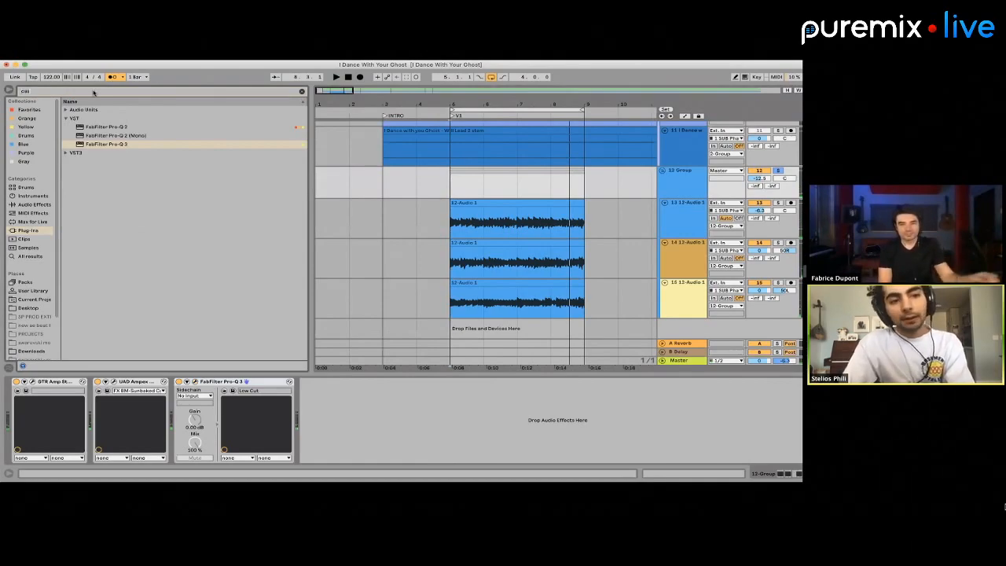
pyautogui.click(66, 109)
pyautogui.click(71, 119)
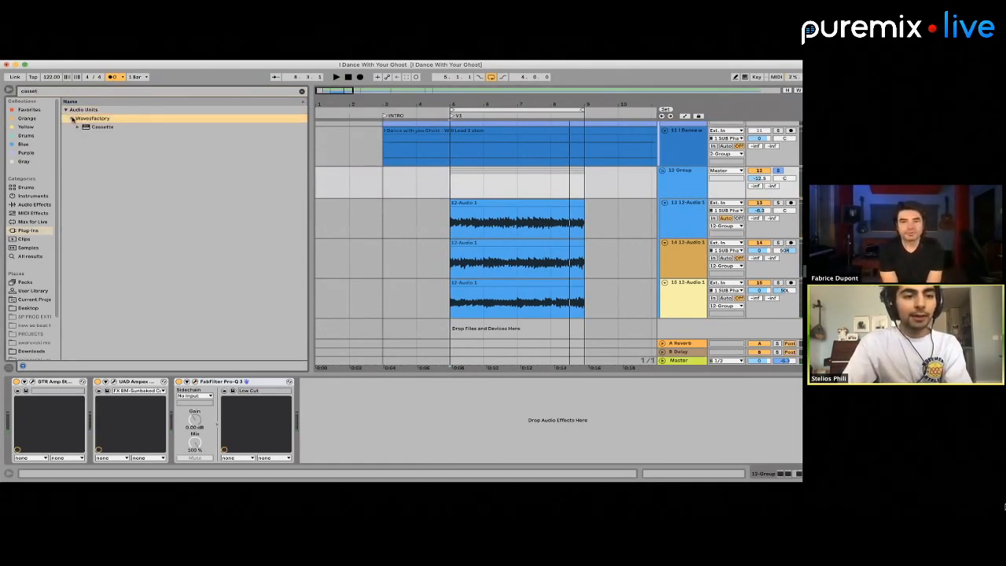
pyautogui.click(92, 126)
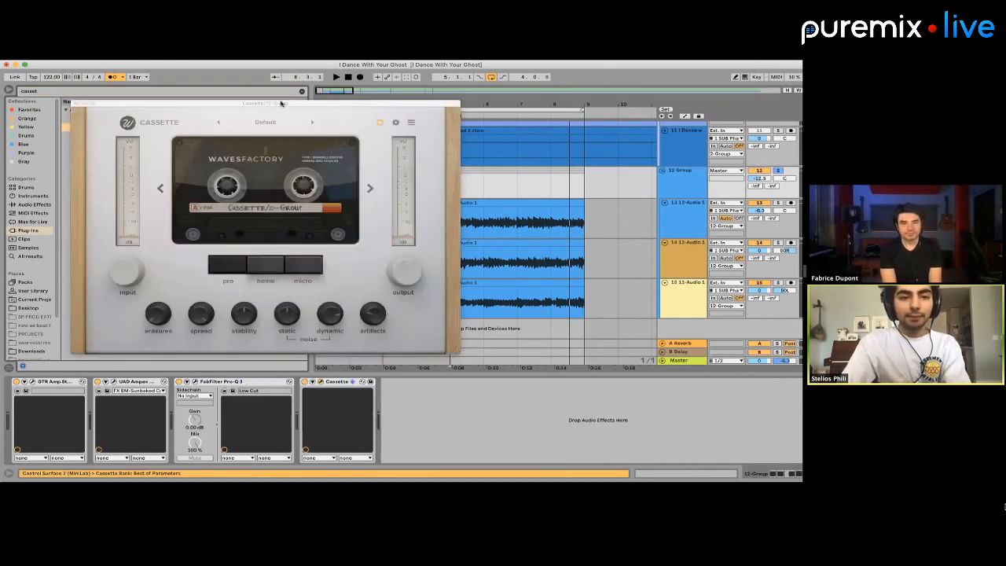
# Play the group from bar 5 and step through the Cassette presets up to Insight - LO-FI Drums to compare them
pyautogui.moveTo(281, 103); pyautogui.dragTo(268, 97)
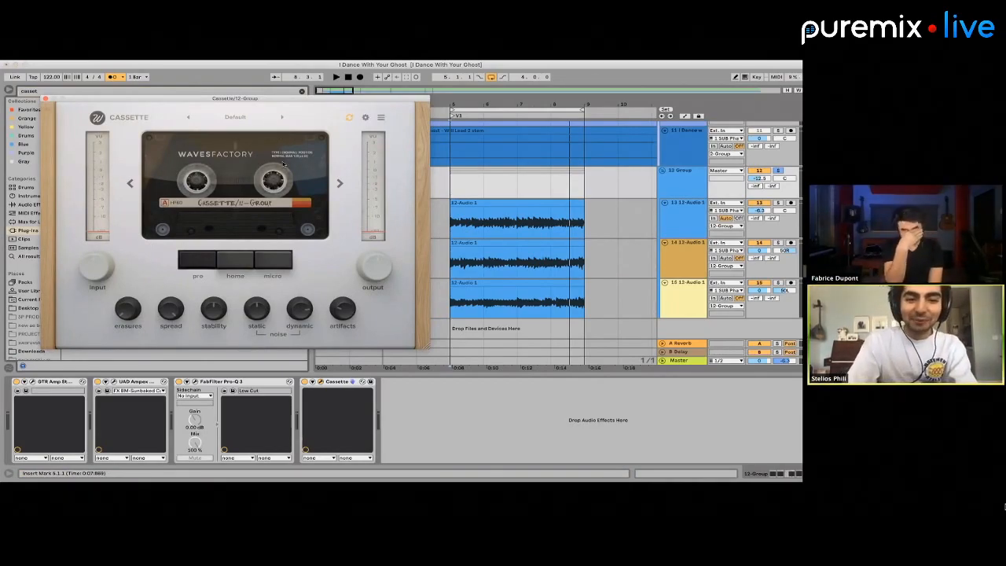
pyautogui.click(459, 187)
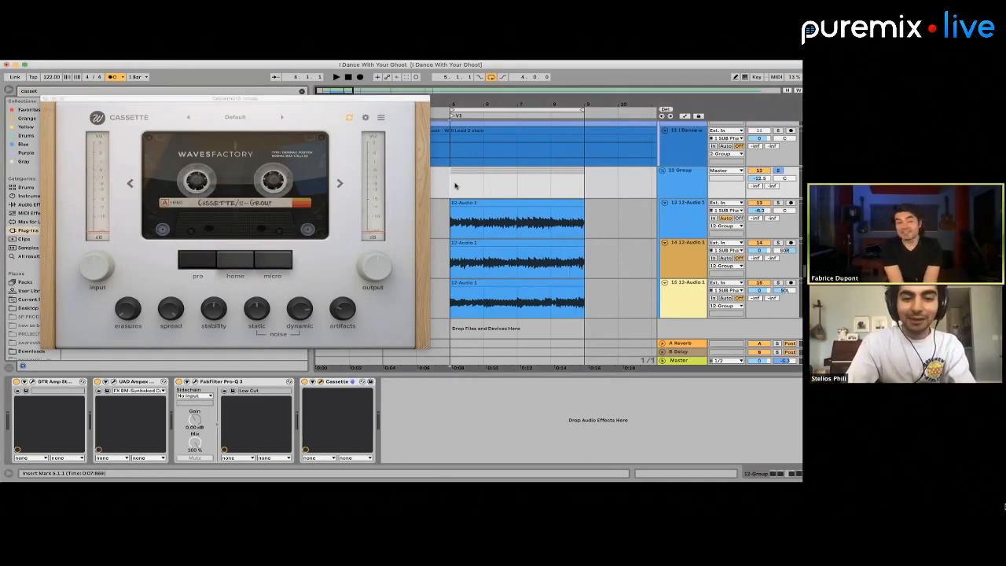
pyautogui.click(282, 118)
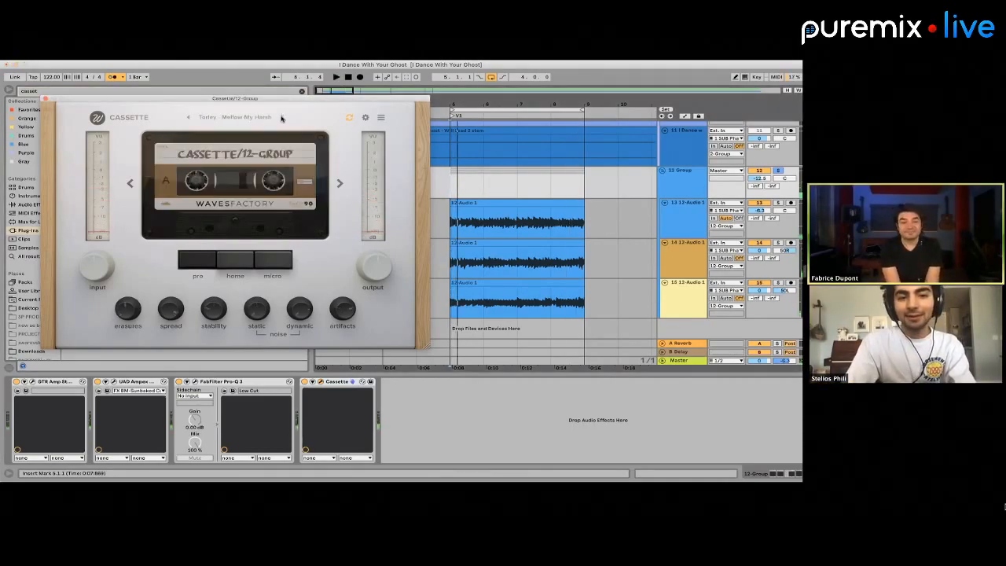
pyautogui.click(282, 117)
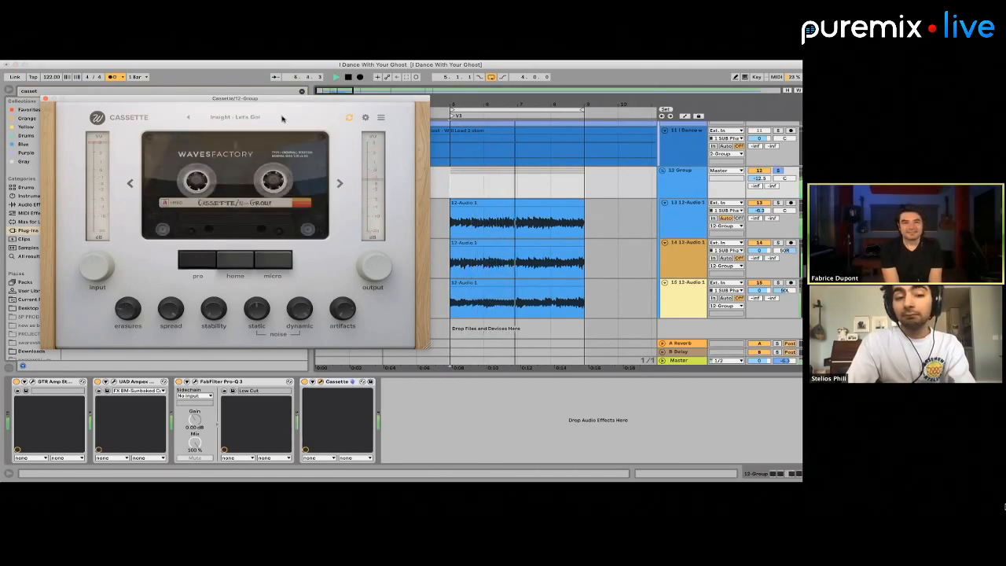
pyautogui.click(282, 117)
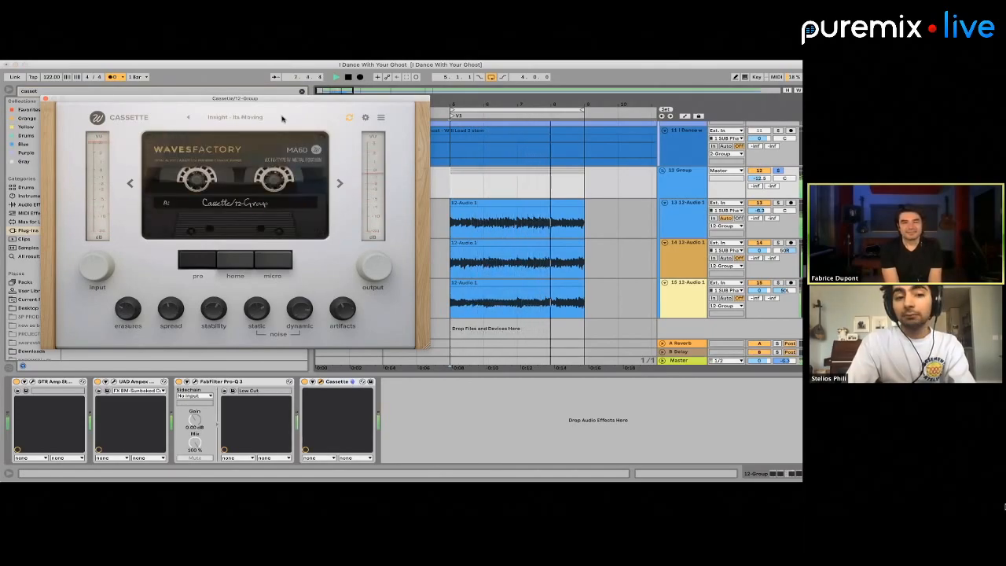
pyautogui.click(282, 117)
pyautogui.click(282, 117)
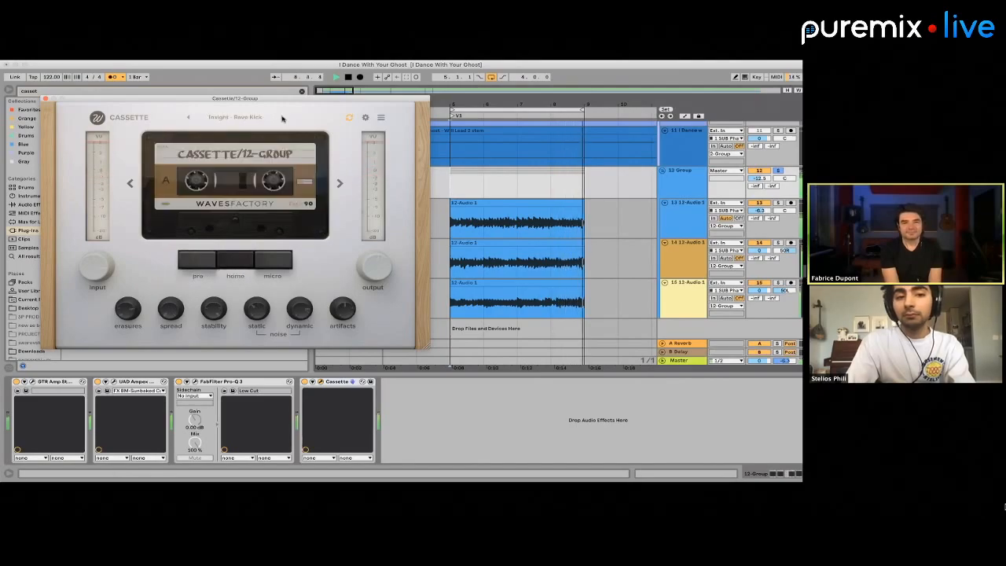
pyautogui.click(282, 117)
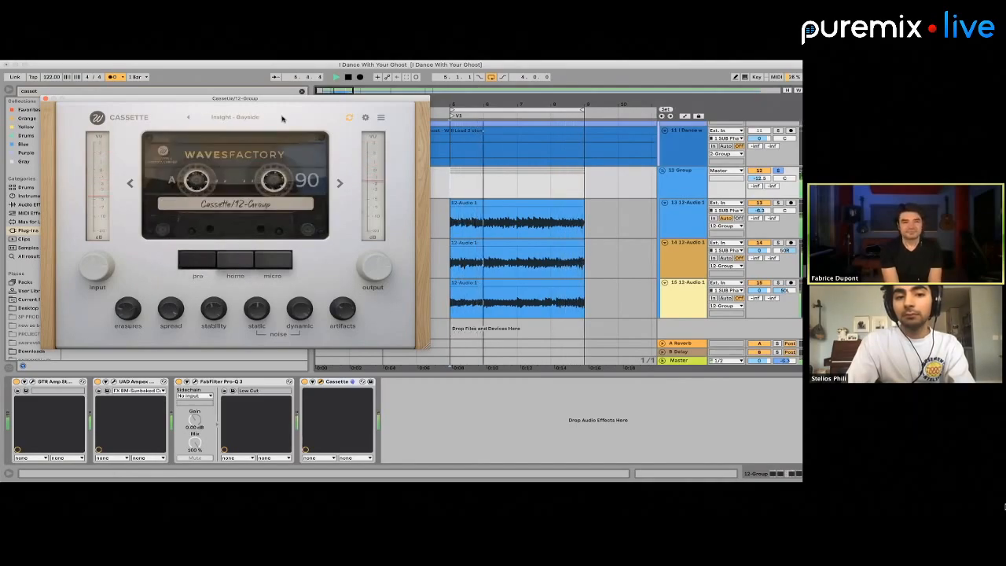
pyautogui.click(282, 117)
pyautogui.click(282, 117)
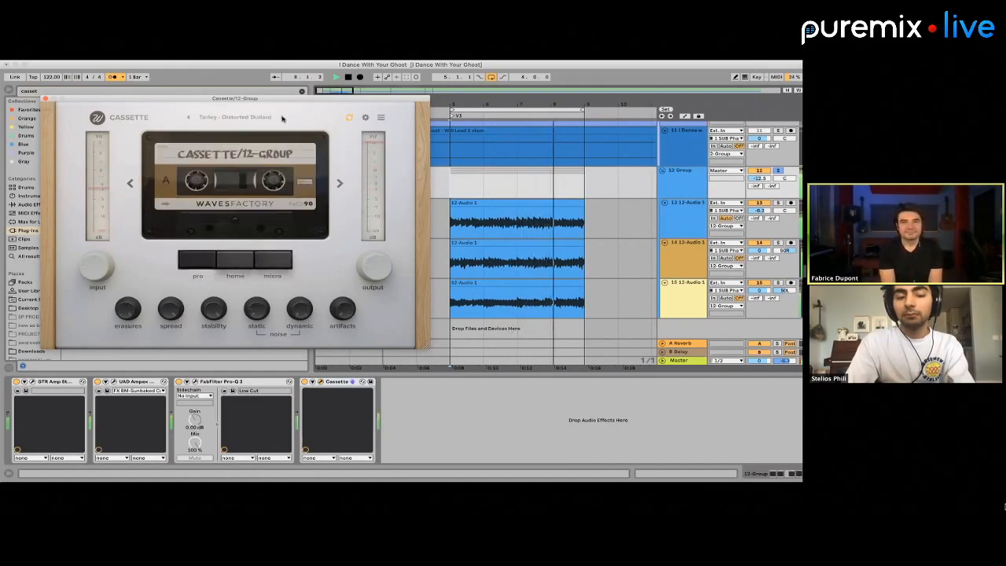
pyautogui.click(282, 117)
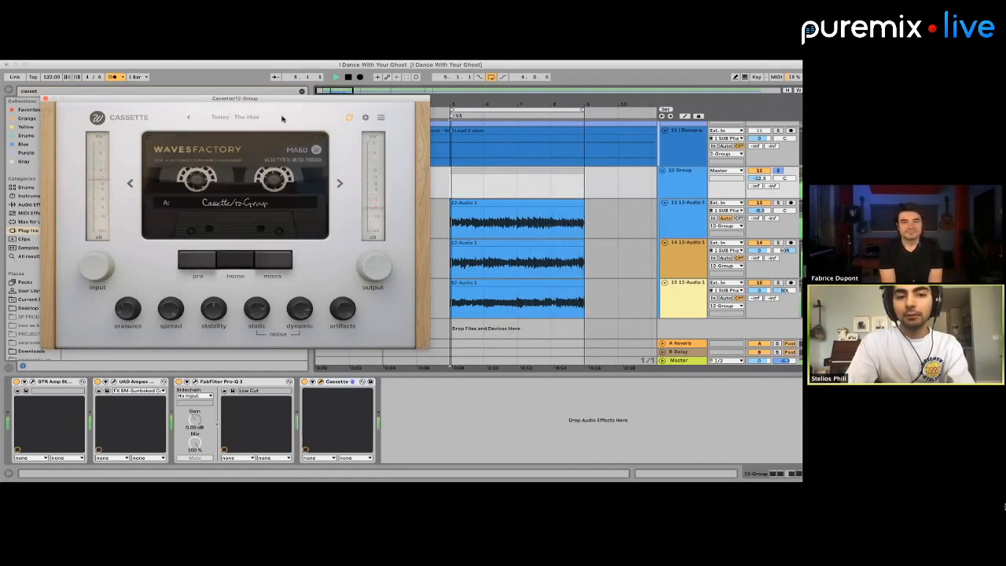
pyautogui.click(282, 117)
# Try the Mellow My Harsh artist preset in Cassette, switch to Insight - Warm Keys, and compare its home and pro modes
pyautogui.click(259, 118)
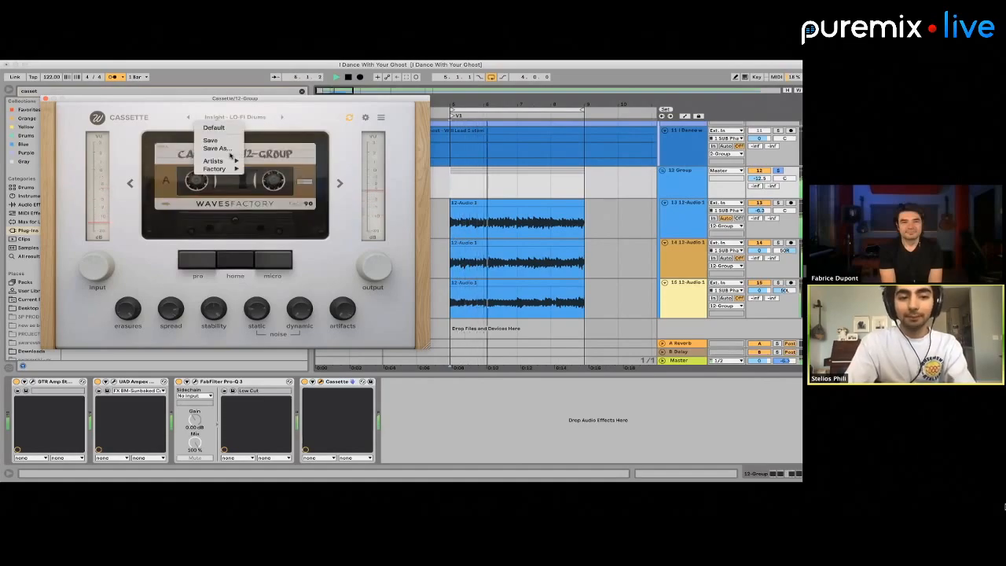
pyautogui.moveTo(213, 160)
pyautogui.click(287, 154)
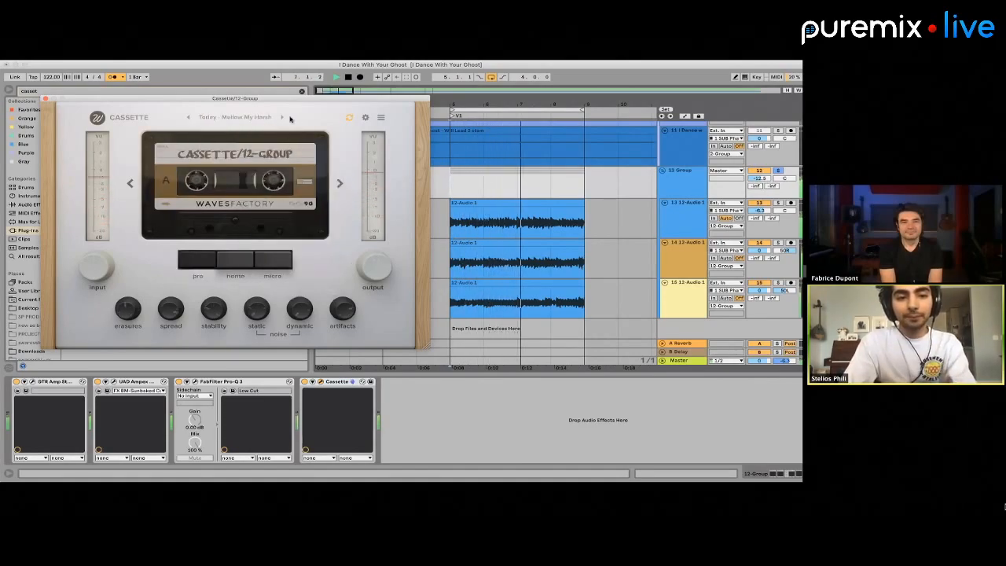
pyautogui.click(282, 117)
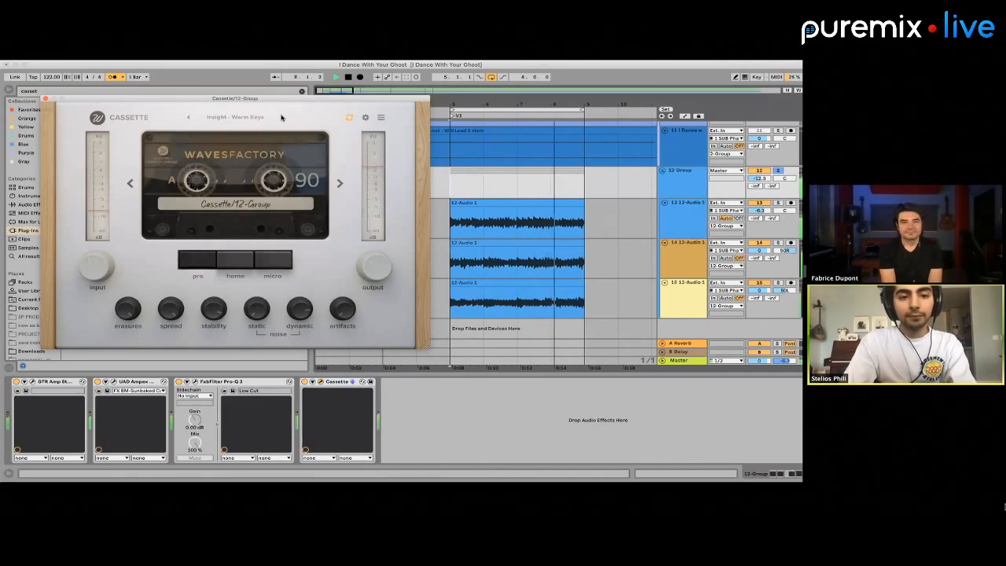
pyautogui.click(236, 260)
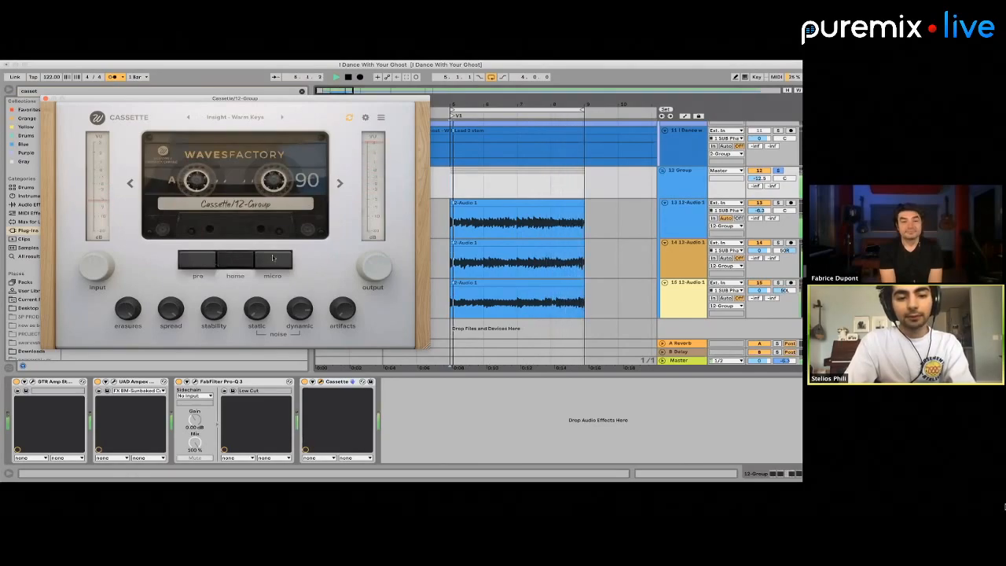
pyautogui.click(194, 265)
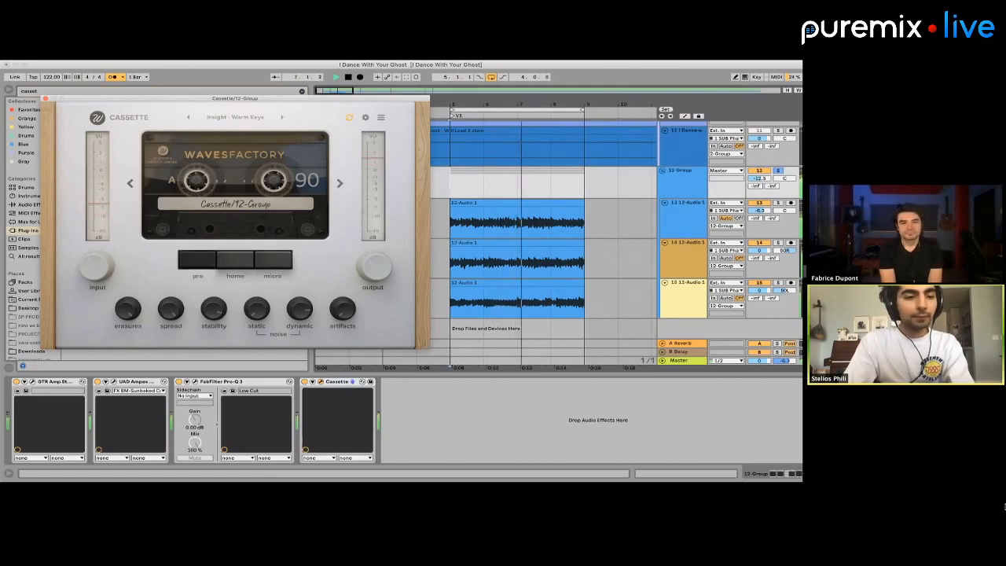
# Move FabFilter Pro-Q 3 to the end of the effect chain after Cassette and reopen the Ampex ATR-102 interface
pyautogui.click(45, 100)
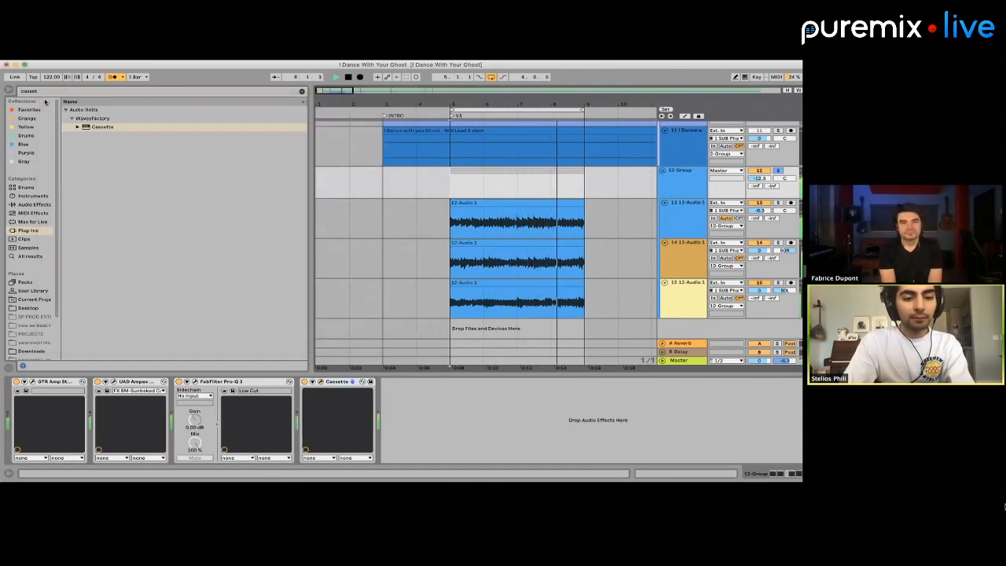
pyautogui.moveTo(220, 381); pyautogui.dragTo(418, 393)
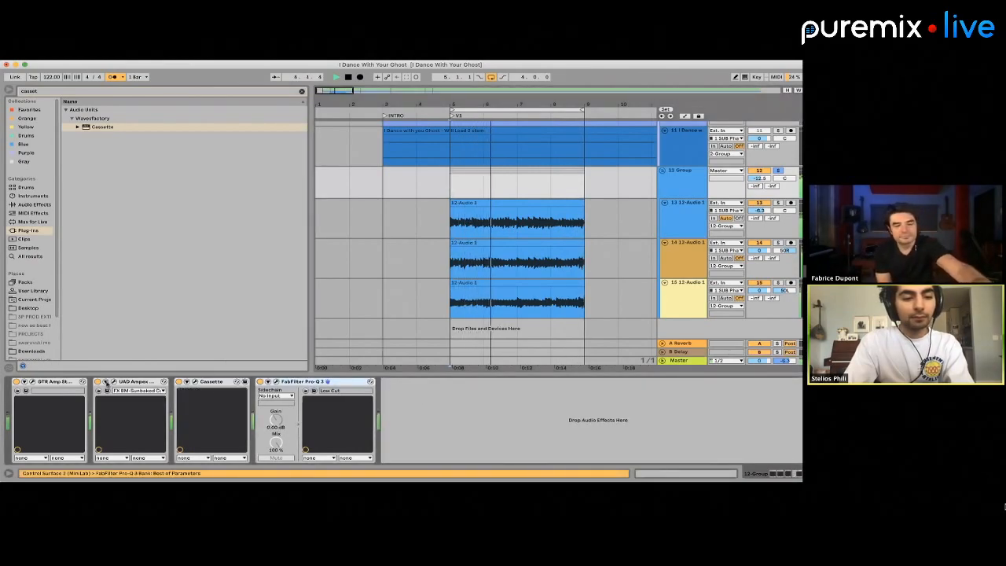
pyautogui.click(114, 381)
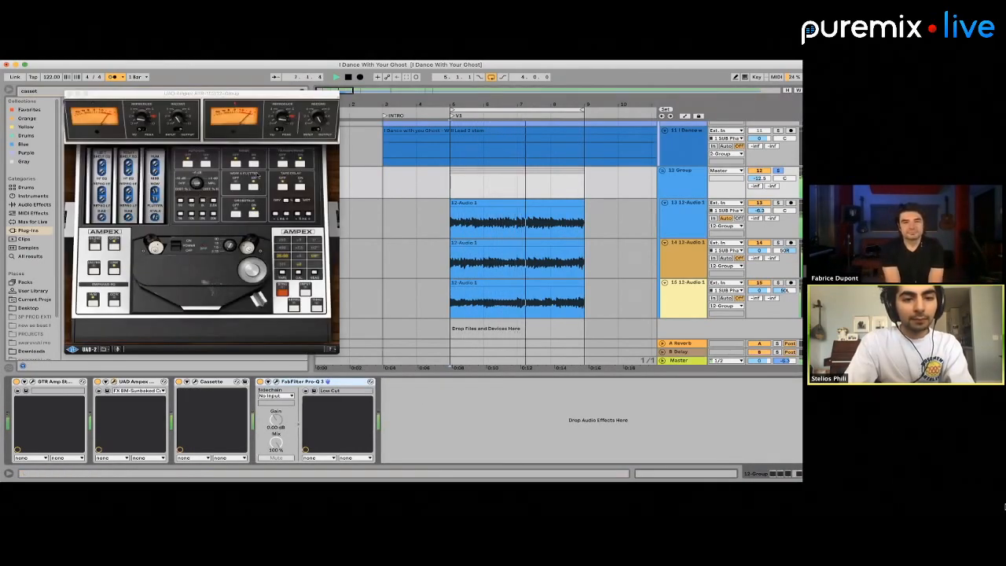
# Unsolo the 12 Group and raise its volume to about -16.5 dB against the full mix
pyautogui.click(319, 117)
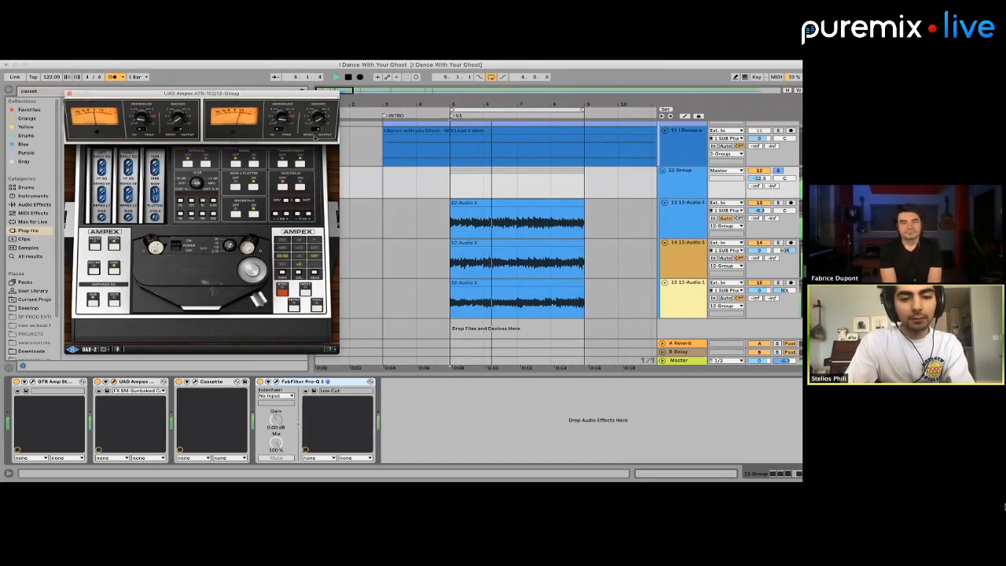
pyautogui.click(778, 172)
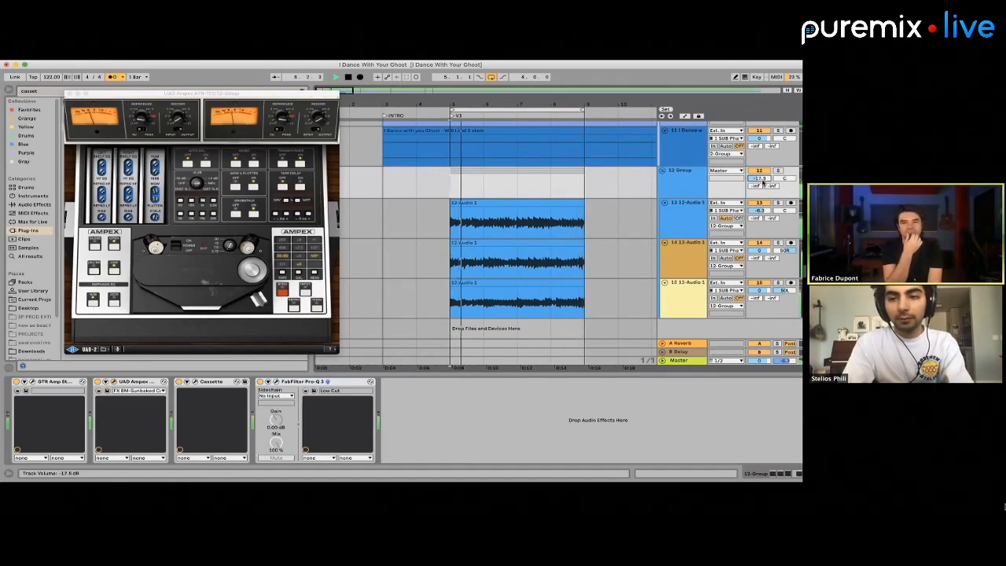
pyautogui.scroll(2, 552, 211)
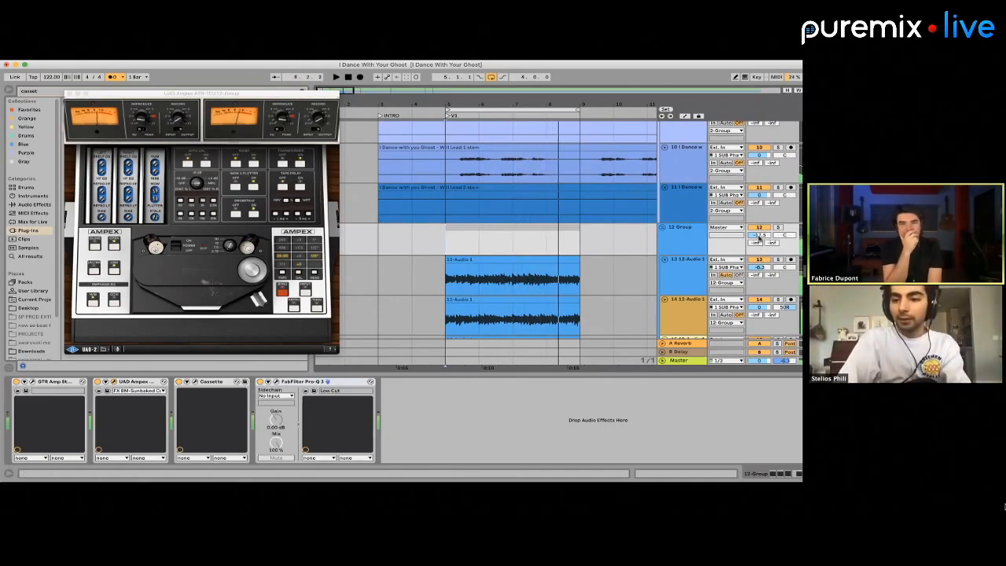
# Duplicate the group's four-bar clips from bar 5 so the copies fill bars 9 to 13
pyautogui.press('-')
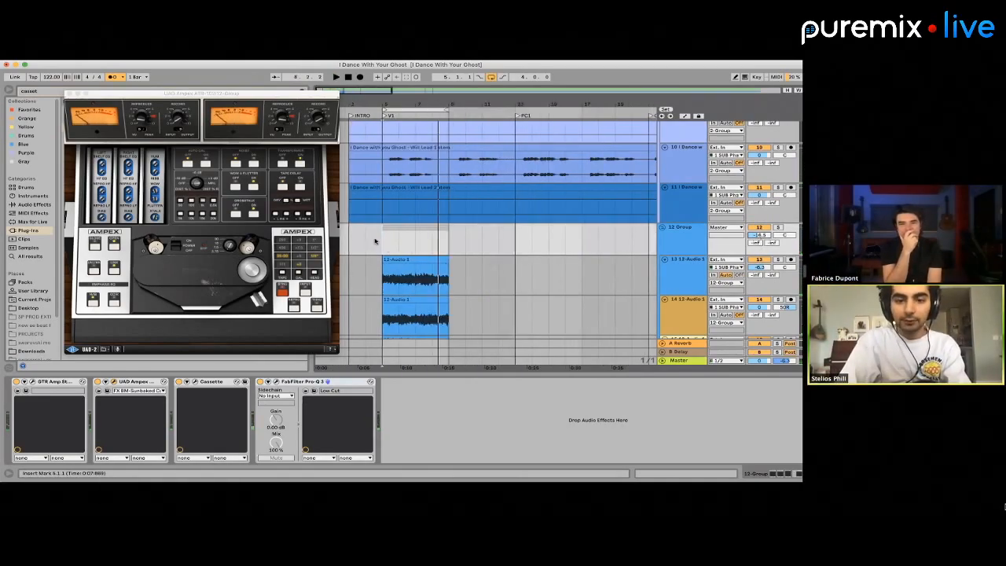
pyautogui.moveTo(375, 241); pyautogui.dragTo(447, 369)
pyautogui.hotkey('ctrl', 'd')
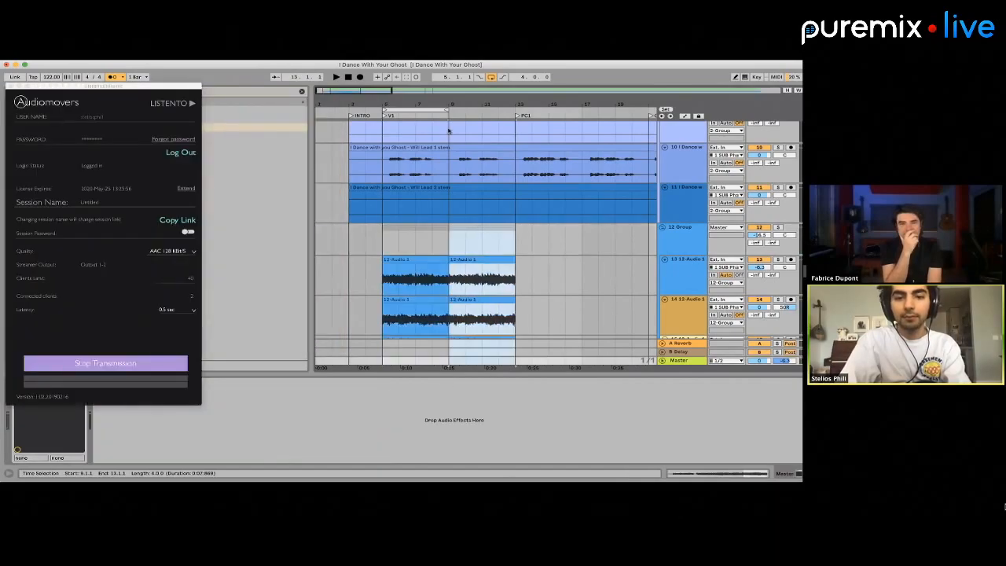
# Extend the loop to bars 5 through 13 and audition the duplicated clips with the song
pyautogui.moveTo(447, 110); pyautogui.dragTo(514, 111)
pyautogui.press('space')
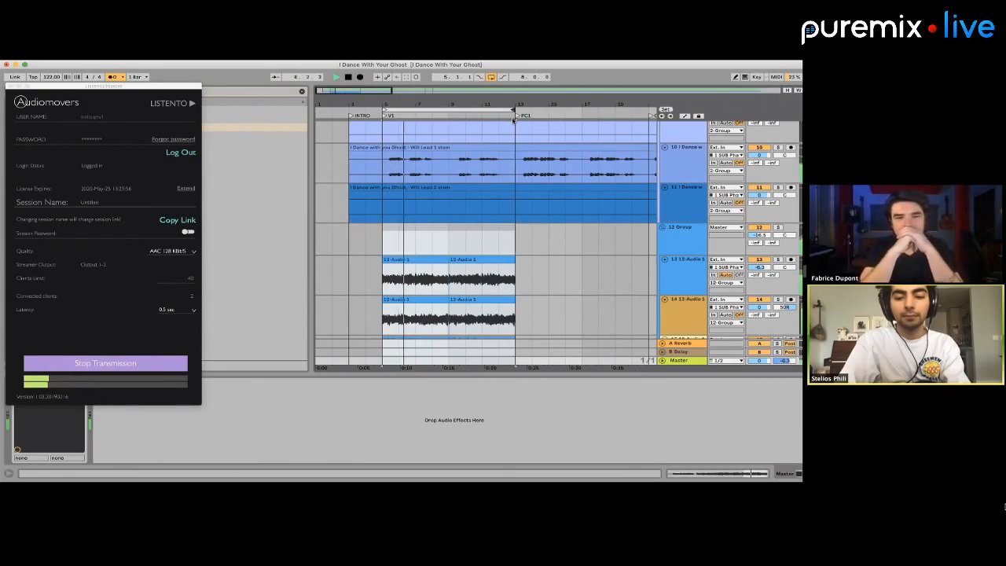
pyautogui.scroll(-4, 472, 177)
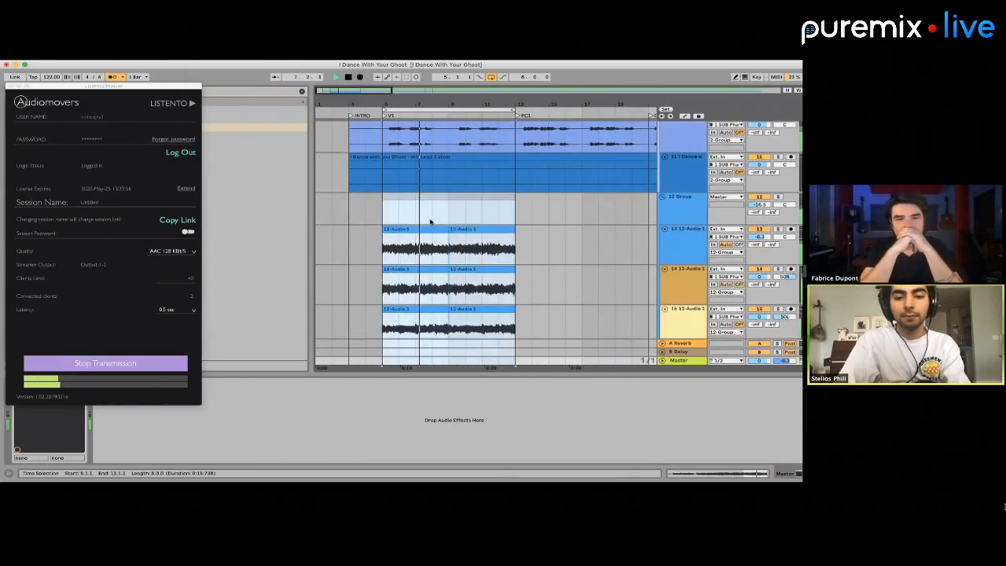
pyautogui.press('space')
# Open the first 12-Audio 1 clip on track 13 and align its transients to beats 14.3 and 14.4 with warp markers
pyautogui.doubleClick(414, 202)
pyautogui.hscroll(3, 374, 424)
pyautogui.hscroll(2, 373, 424)
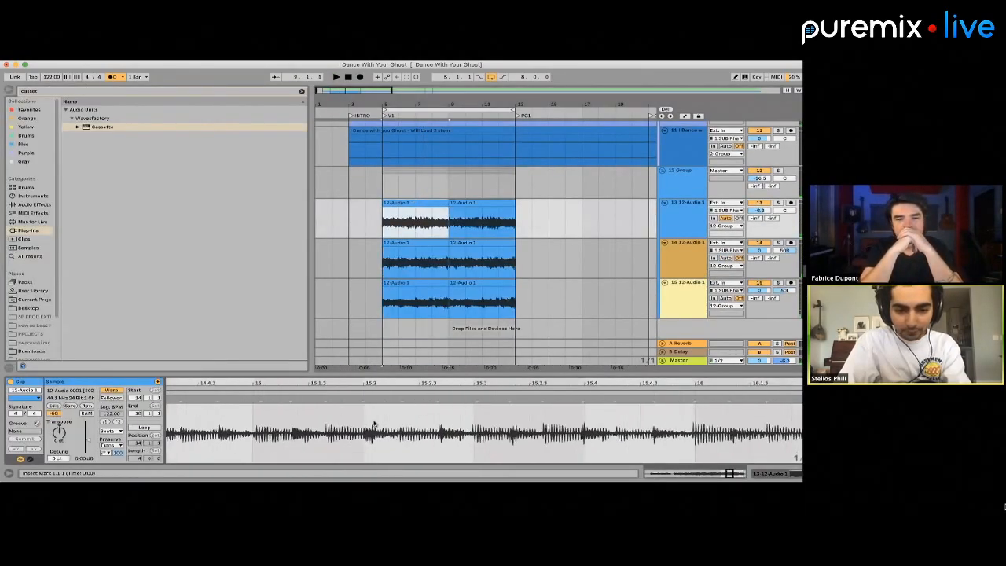
pyautogui.click(360, 417)
pyautogui.click(344, 420)
pyautogui.hscroll(-10, 344, 420)
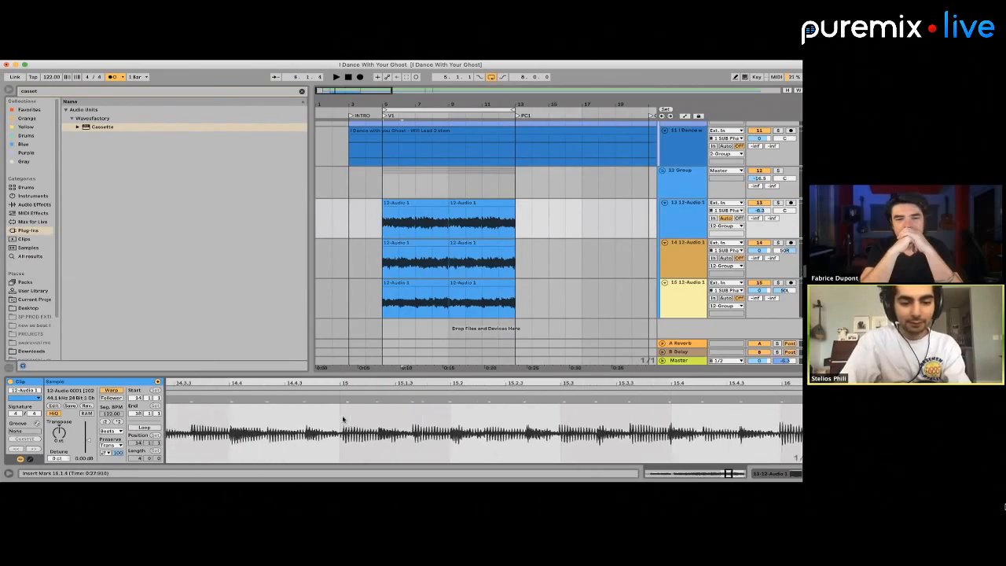
pyautogui.hscroll(1, 362, 401)
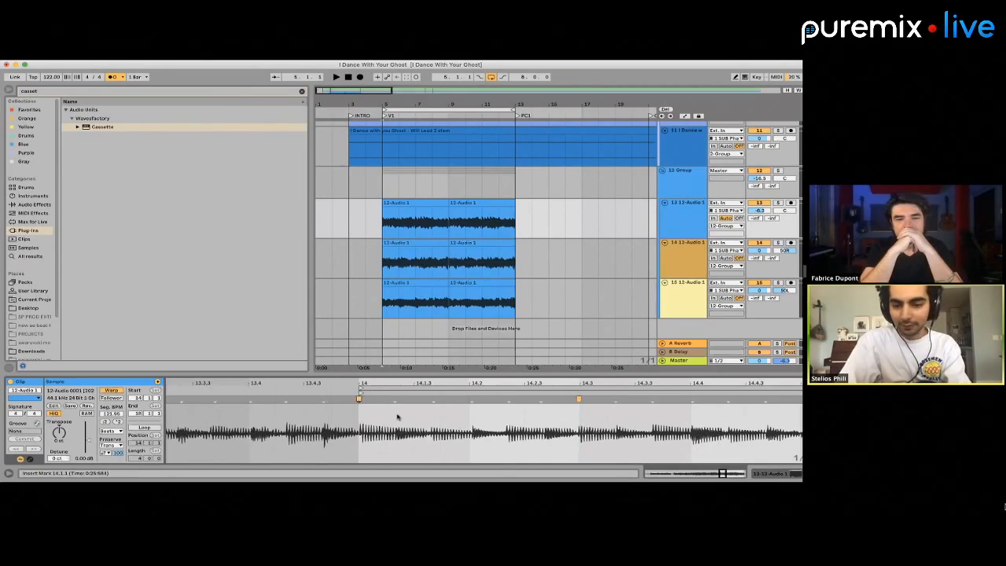
pyautogui.hscroll(5, 397, 416)
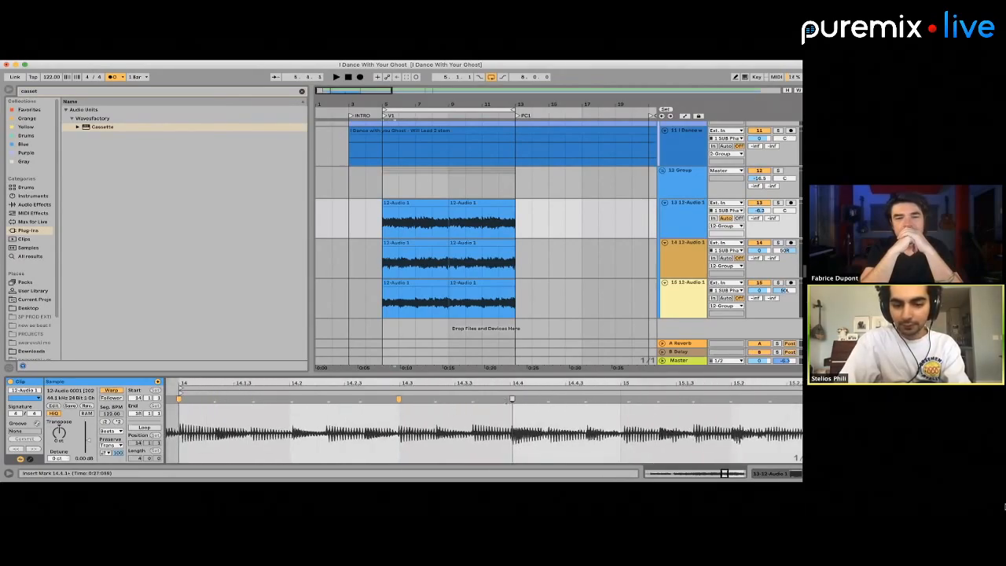
pyautogui.press('super+z')
pyautogui.hscroll(4, 509, 402)
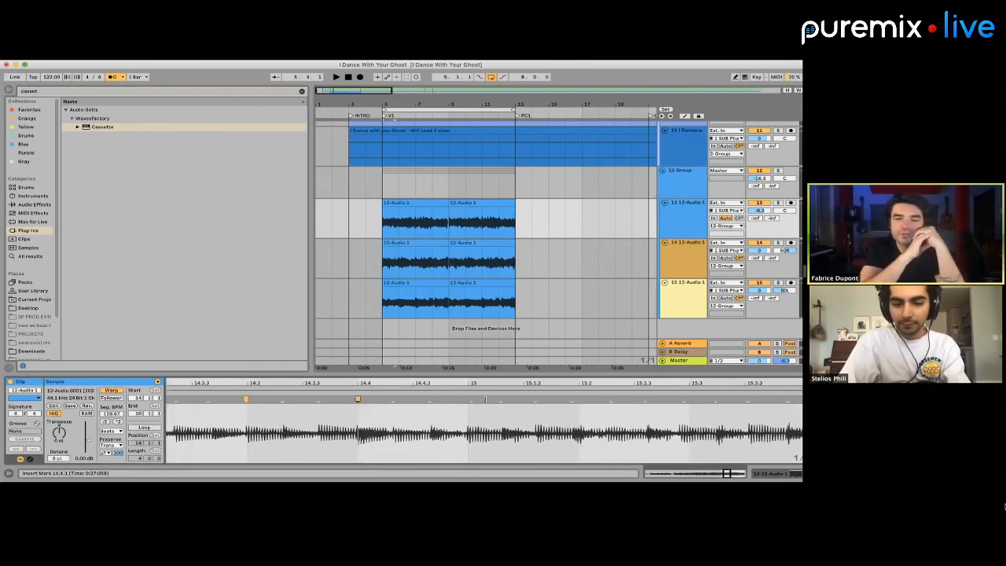
pyautogui.hscroll(4, 550, 409)
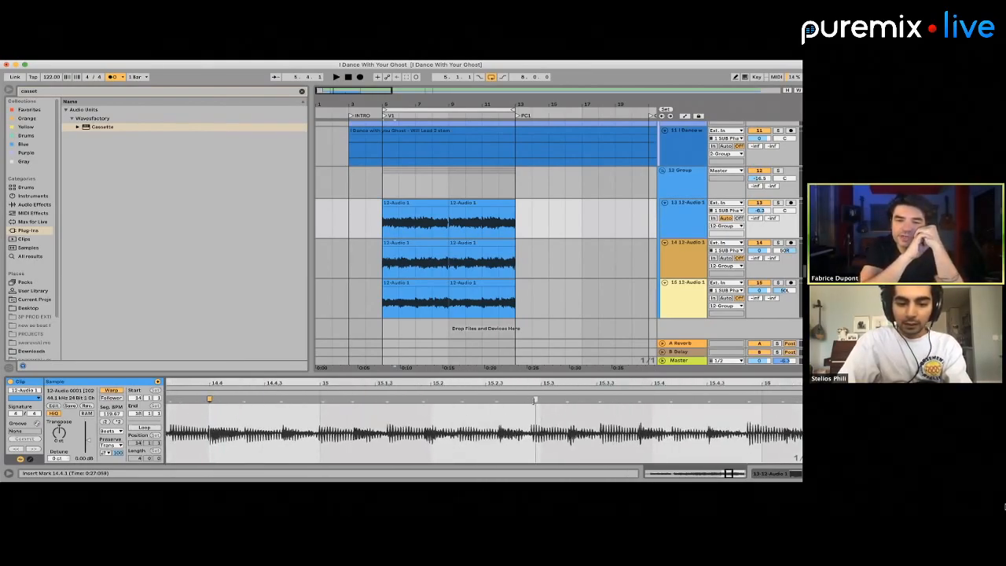
# Warp the clip's next late or early hits onto beats 15.3, 15.4 and 16
pyautogui.moveTo(536, 400); pyautogui.dragTo(541, 399)
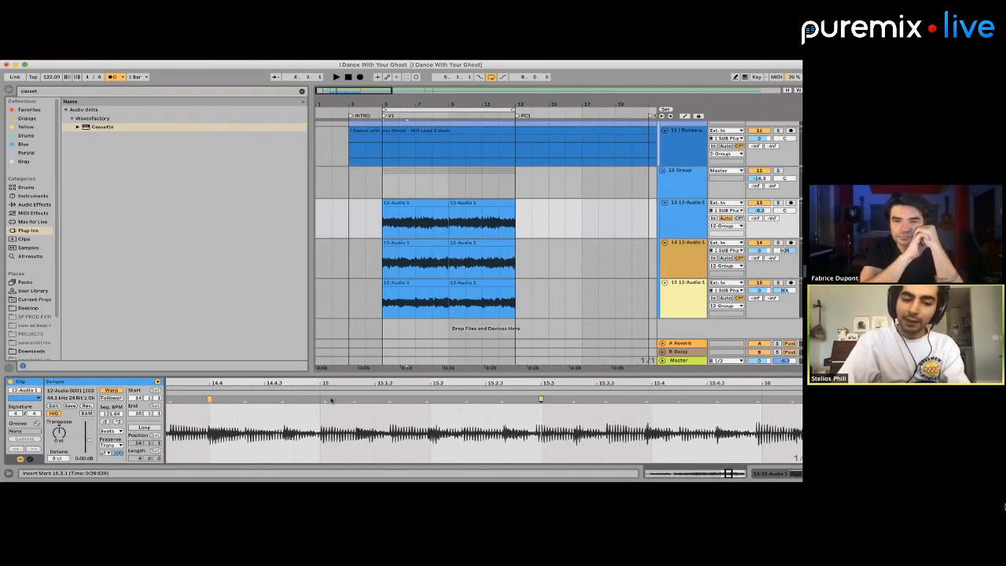
pyautogui.hscroll(3, 424, 413)
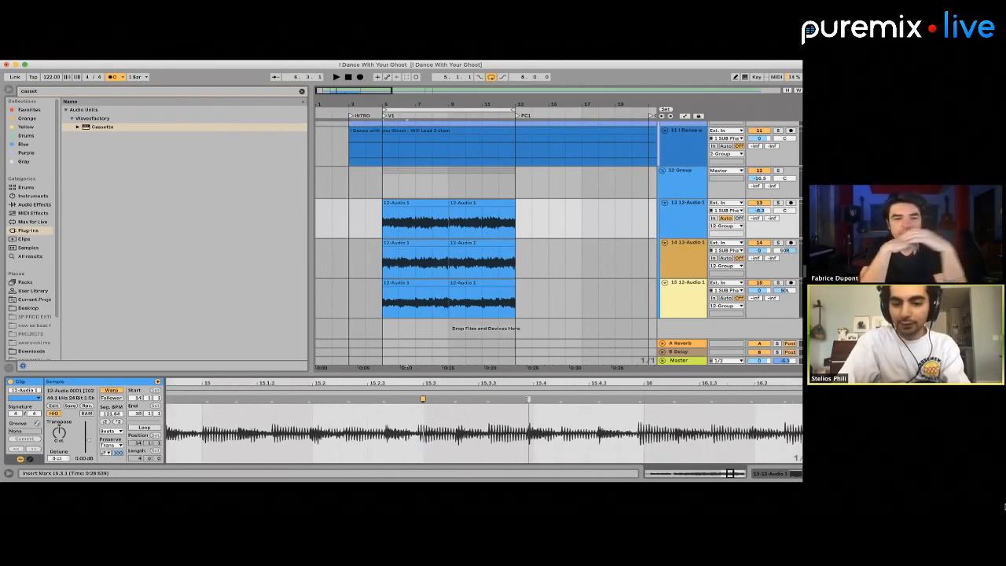
pyautogui.moveTo(527, 400); pyautogui.dragTo(532, 400)
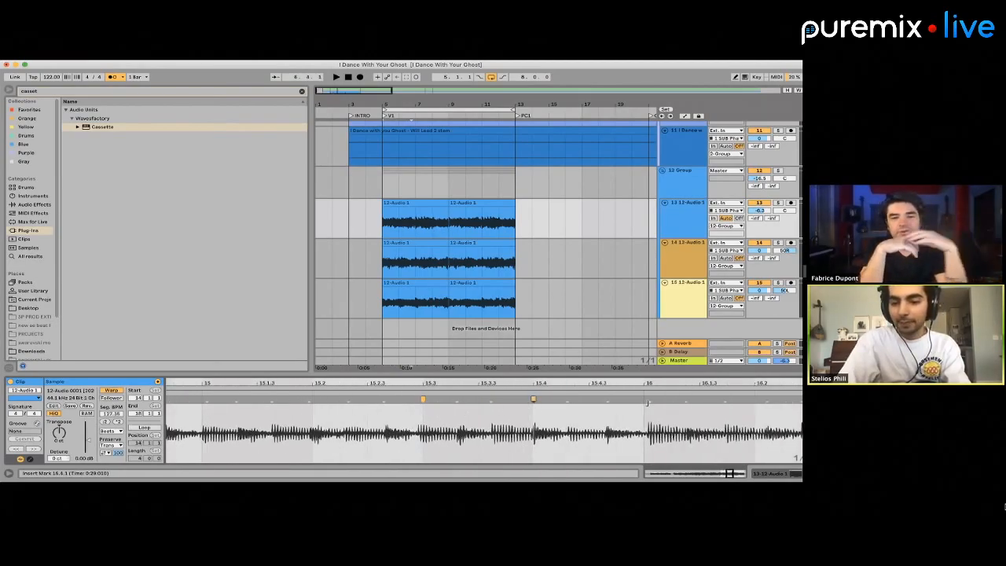
pyautogui.doubleClick(644, 400)
# Add warp markers that align the following hits to beat 16.3 and bar 17
pyautogui.hscroll(1, 644, 402)
pyautogui.hscroll(5, 641, 402)
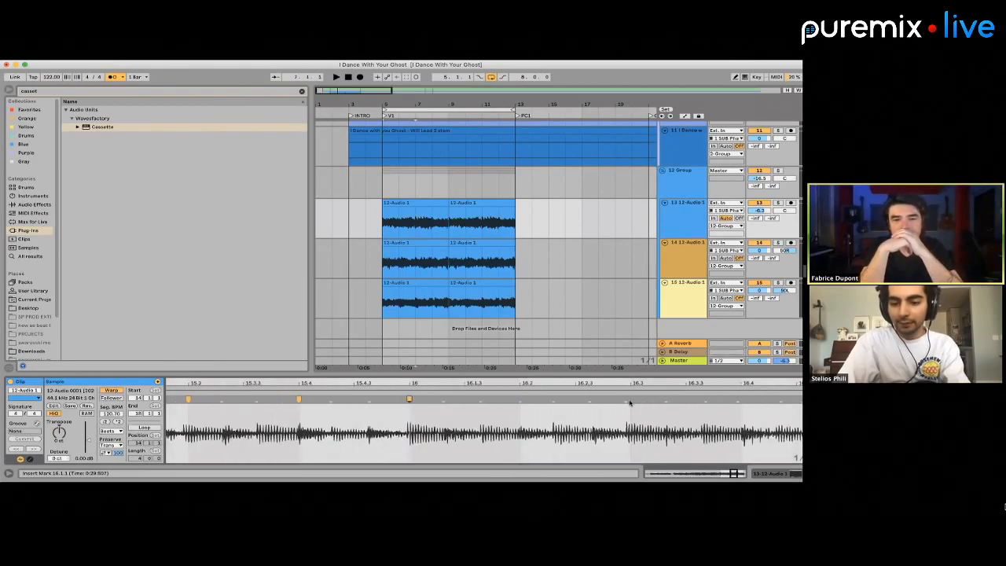
pyautogui.moveTo(626, 400); pyautogui.dragTo(629, 400)
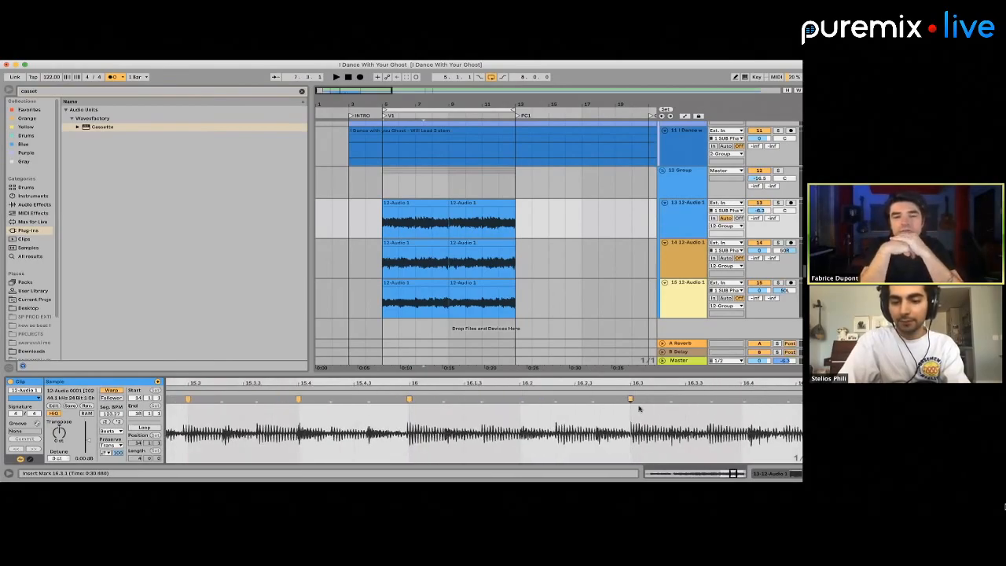
pyautogui.hscroll(5, 639, 409)
pyautogui.moveTo(636, 400); pyautogui.dragTo(632, 400)
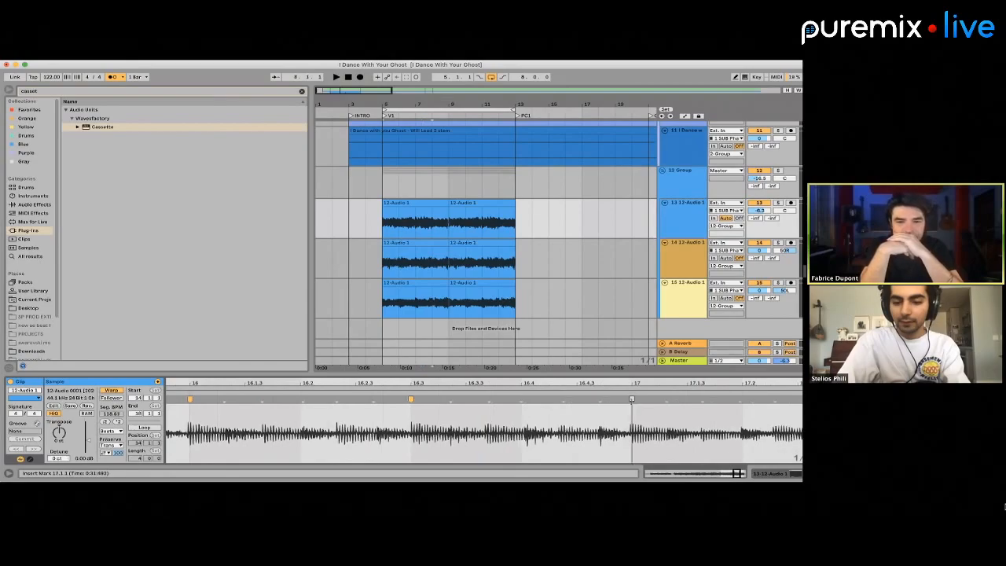
# Audition the clip from around bar 7, soloing track 13, and warp its final hits onto beats 17.2, 17.3 and 17.4
pyautogui.hscroll(4, 597, 403)
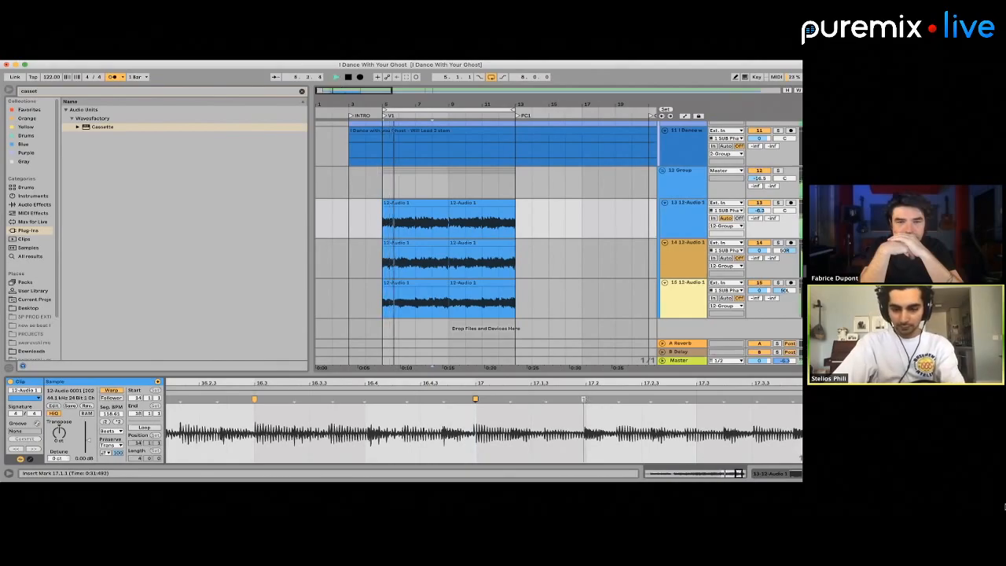
pyautogui.click(415, 213)
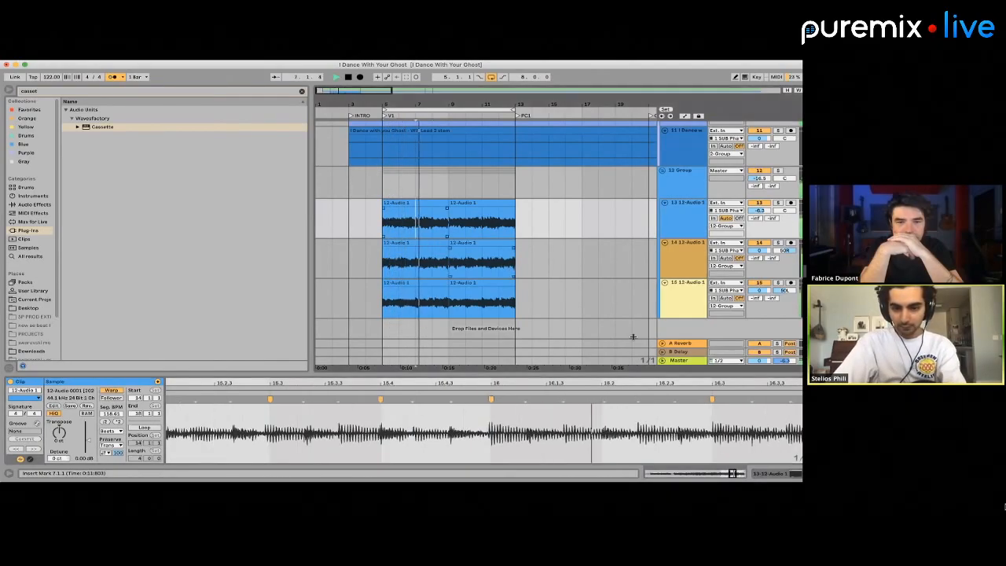
pyautogui.hscroll(5, 695, 437)
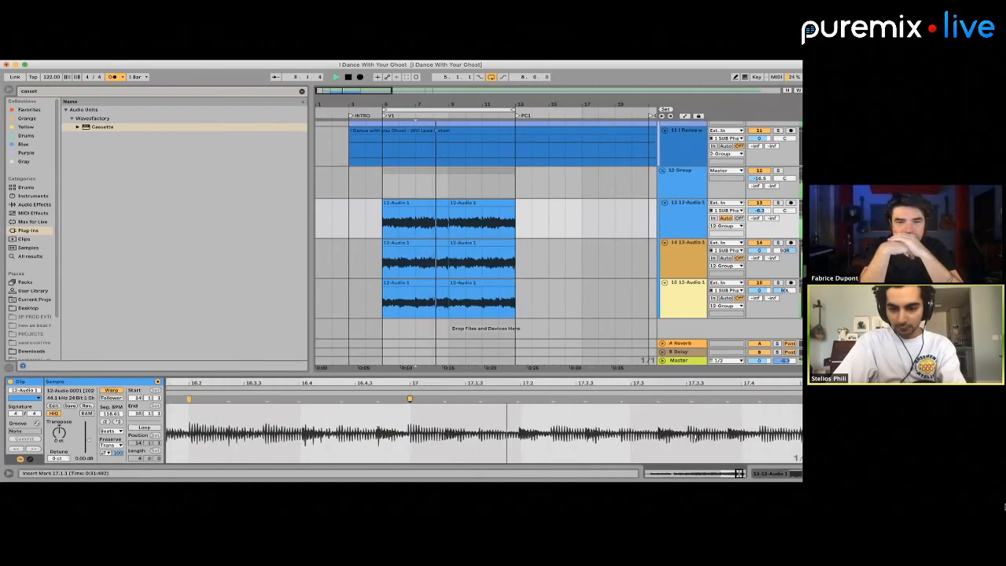
pyautogui.click(564, 403)
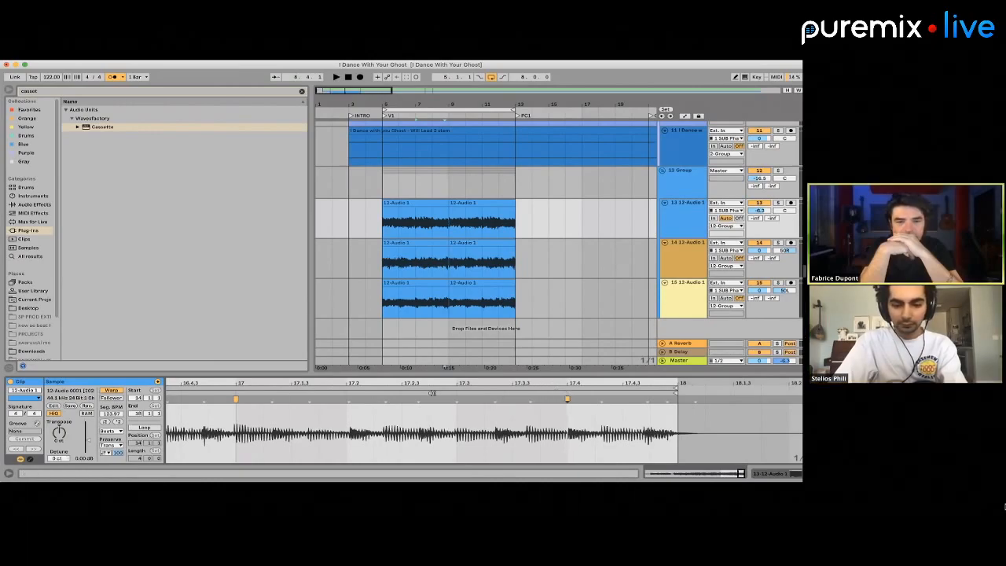
pyautogui.press('space')
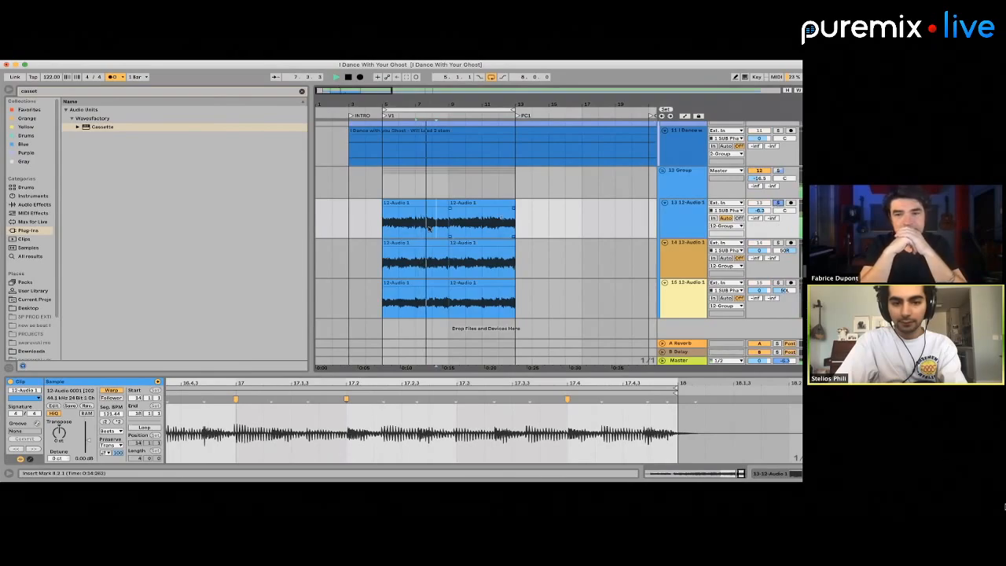
pyautogui.hscroll(-3, 630, 417)
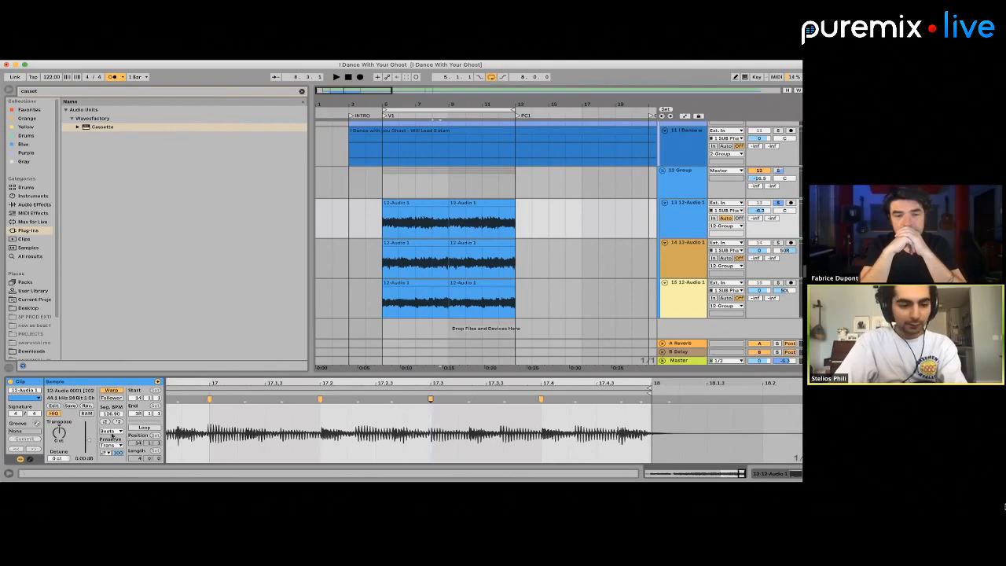
# Set the clip's warp mode to Complex Pro, audition it, and add warp markers between beats 17.3 and 17.4
pyautogui.click(112, 436)
pyautogui.click(120, 468)
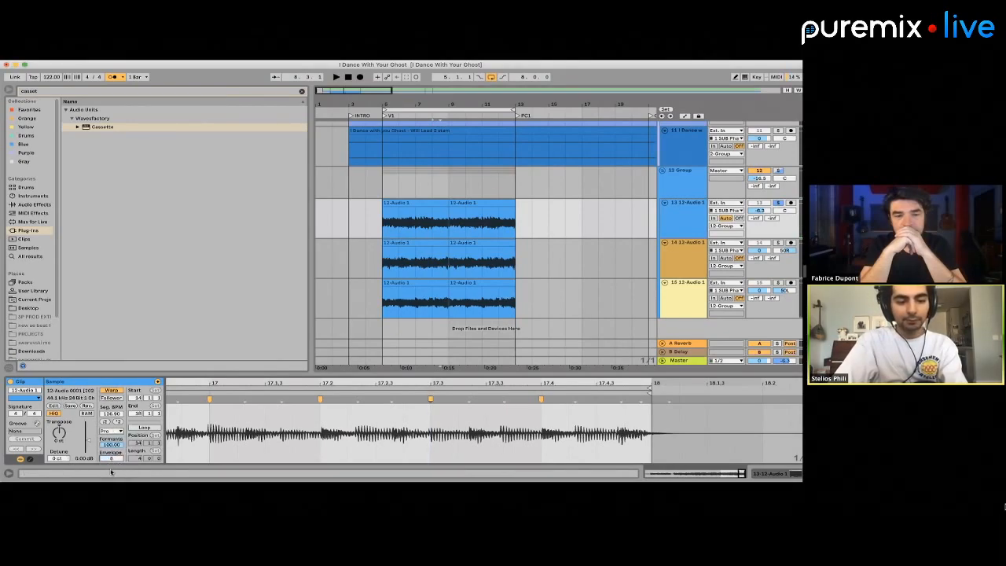
pyautogui.press('space')
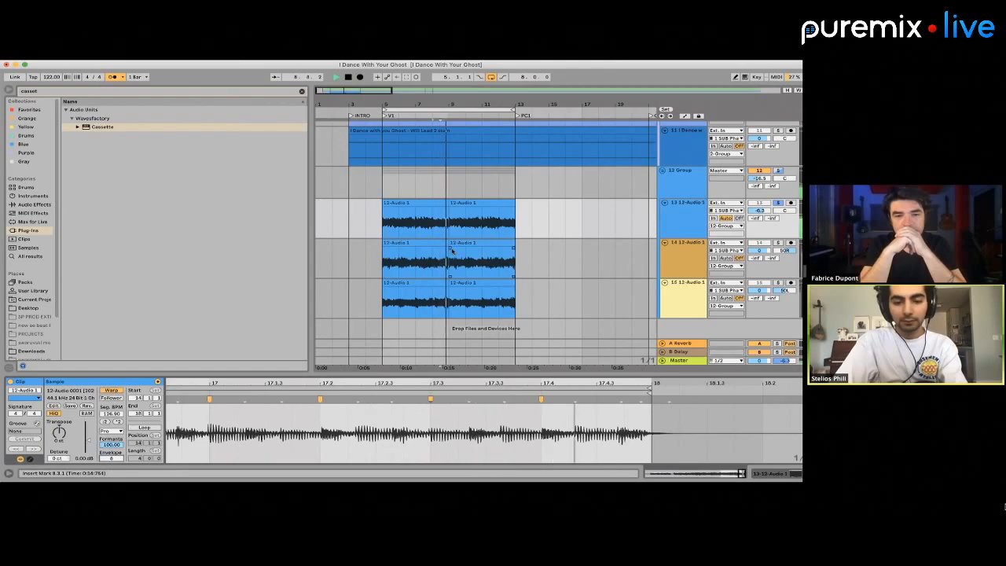
pyautogui.press('space')
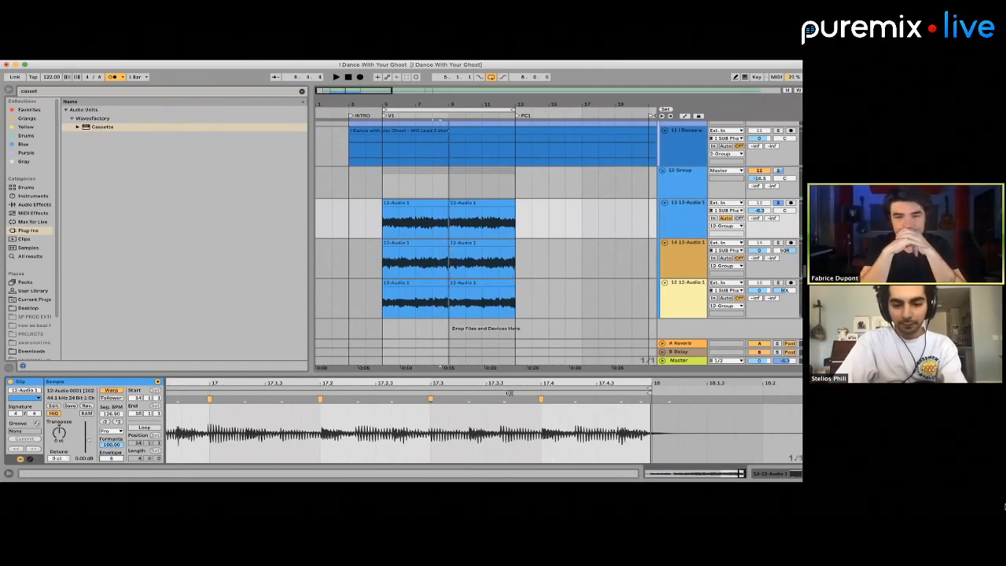
pyautogui.doubleClick(505, 398)
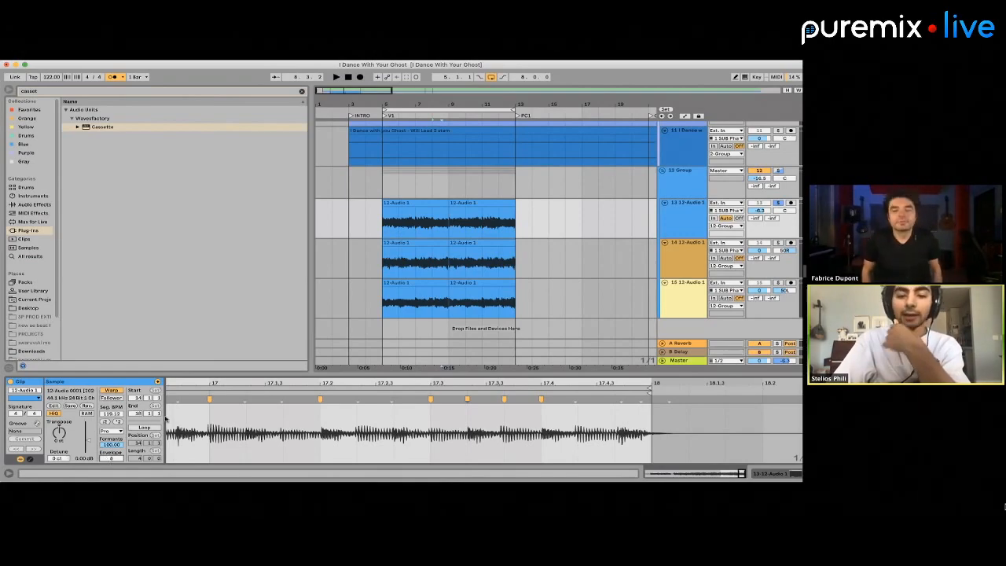
# Select the first clip on track 13, switch its warp mode between Complex and Complex Pro, and leave it on Complex
pyautogui.click(392, 201)
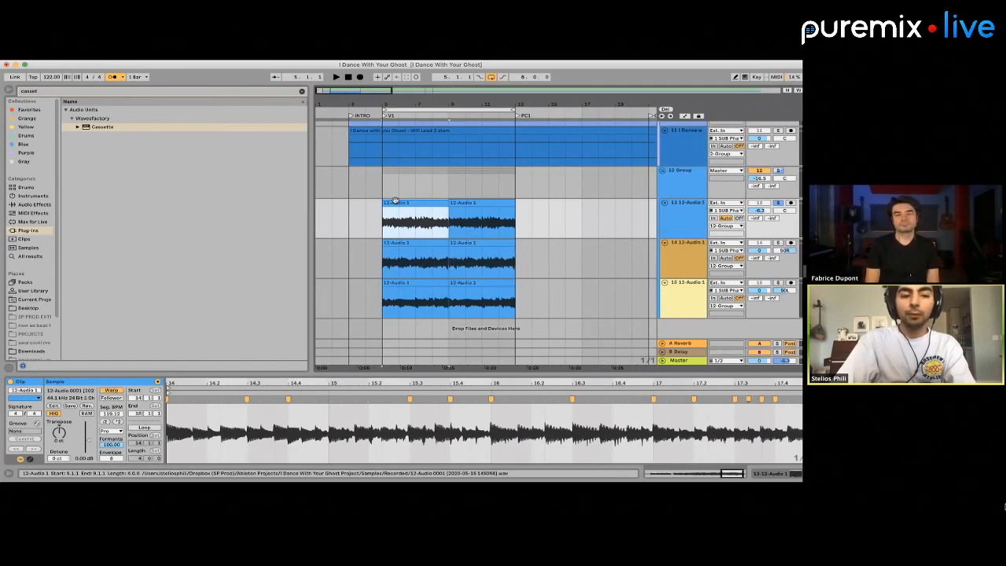
pyautogui.click(118, 431)
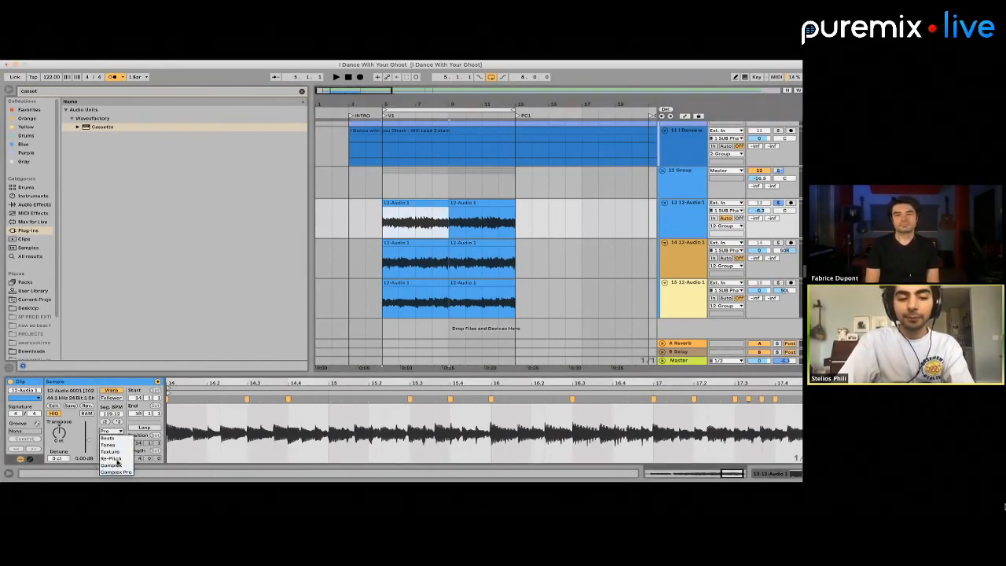
pyautogui.click(118, 469)
pyautogui.click(106, 431)
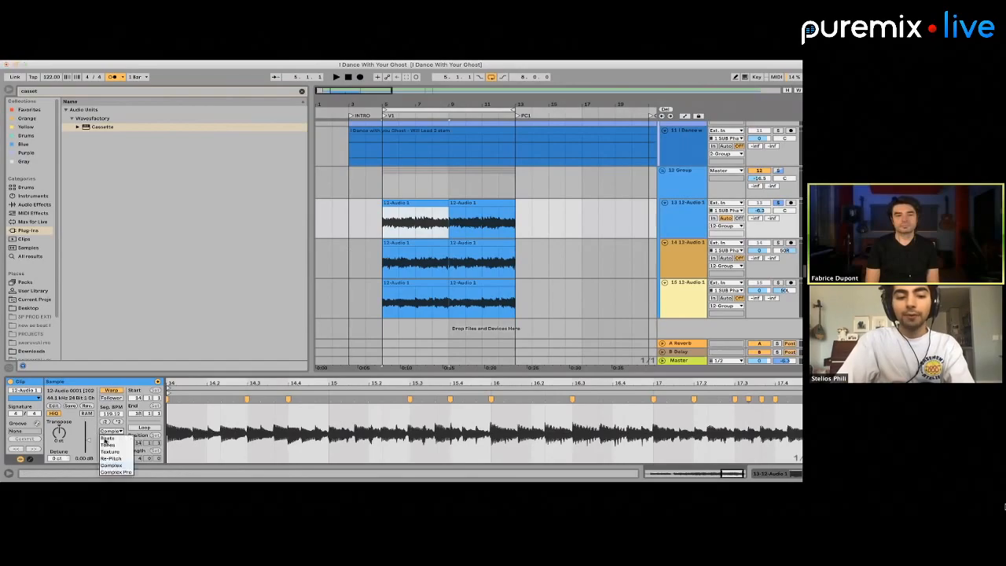
pyautogui.click(111, 472)
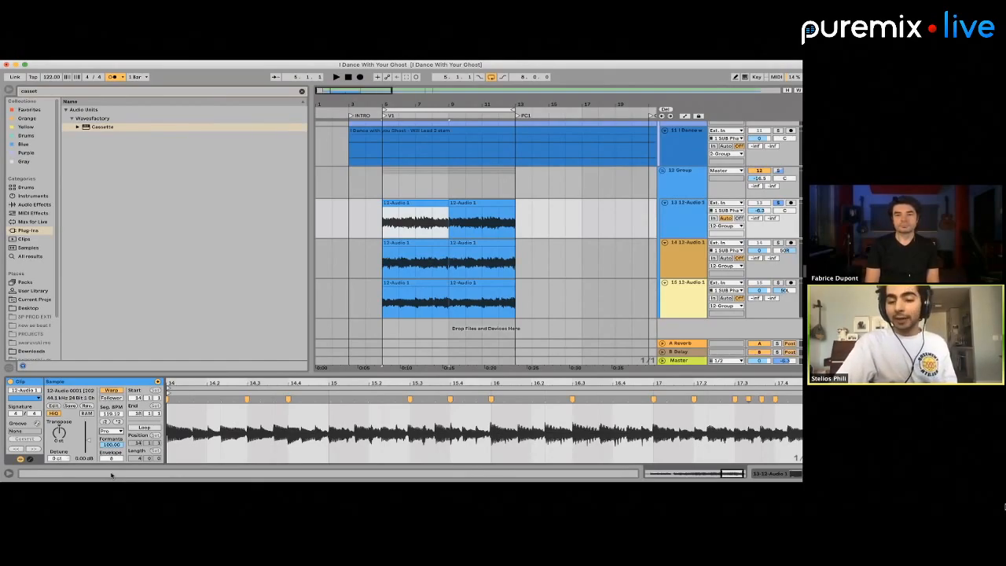
pyautogui.click(110, 431)
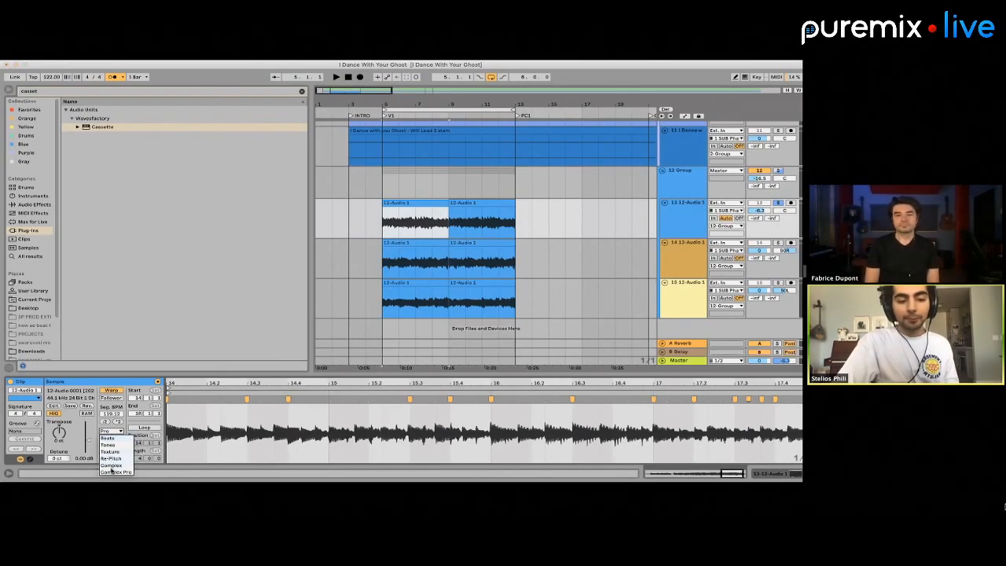
pyautogui.click(112, 471)
pyautogui.click(105, 432)
pyautogui.click(104, 464)
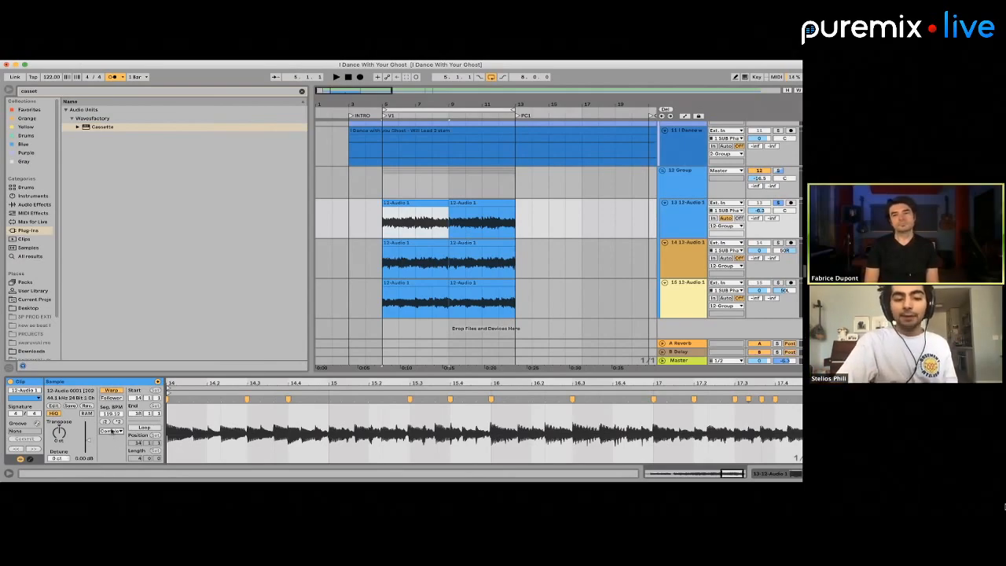
# Set the warp mode of the first clip on track 13 to Complex Pro
pyautogui.click(110, 431)
pyautogui.click(114, 474)
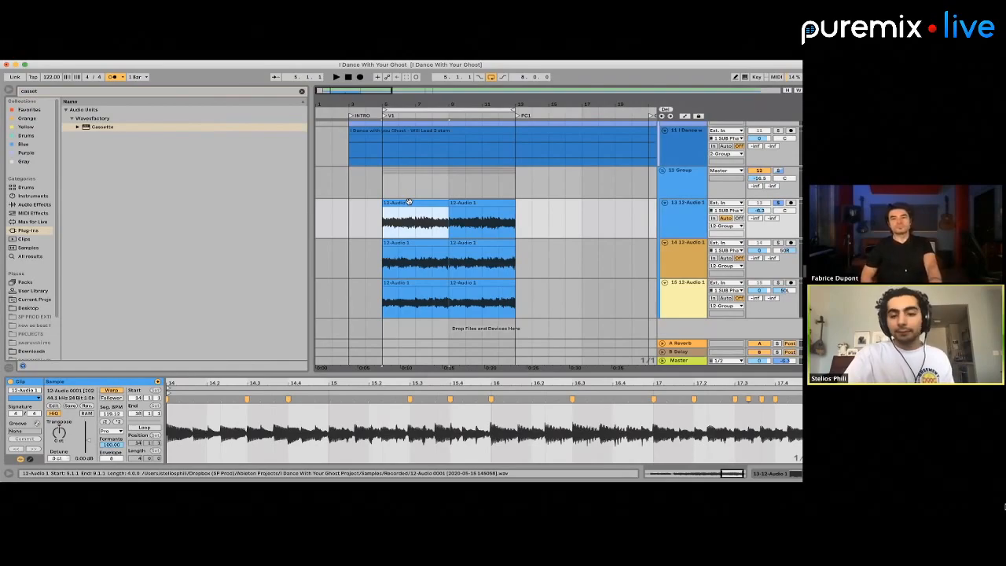
# Select the first clip on track 14 and add warp markers aligning its hits to bars 12, 11 and 10
pyautogui.click(412, 248)
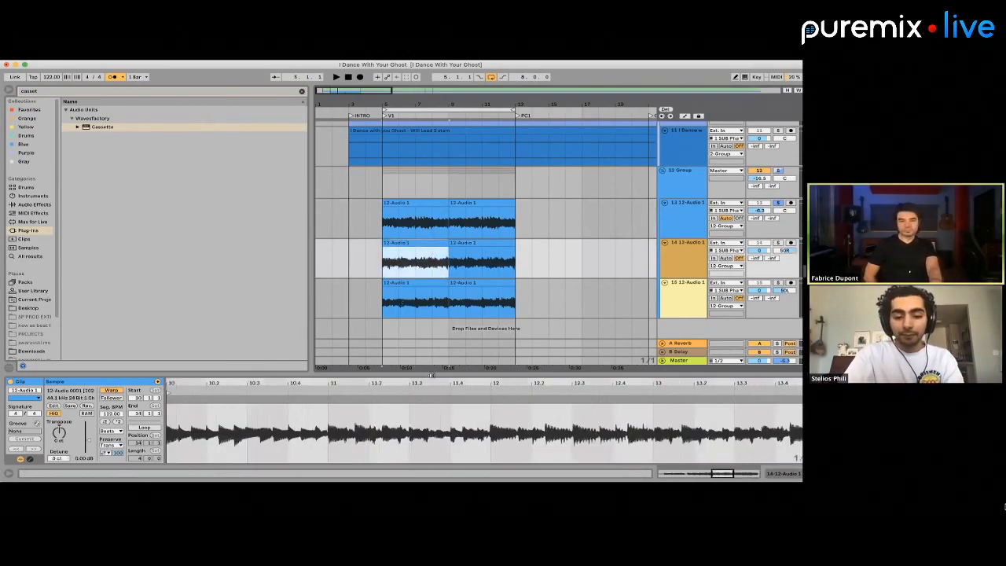
pyautogui.scroll(3, 511, 414)
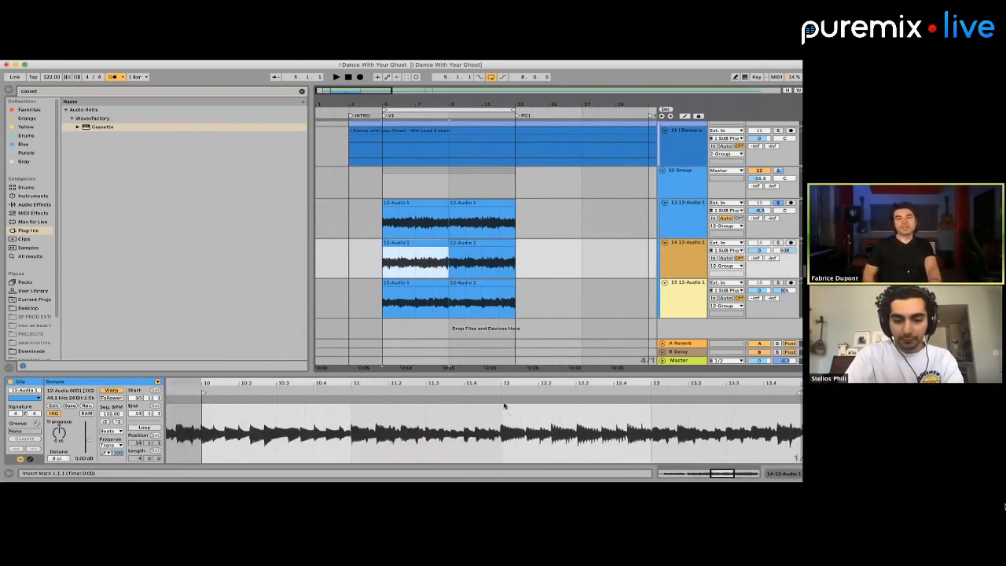
pyautogui.click(501, 402)
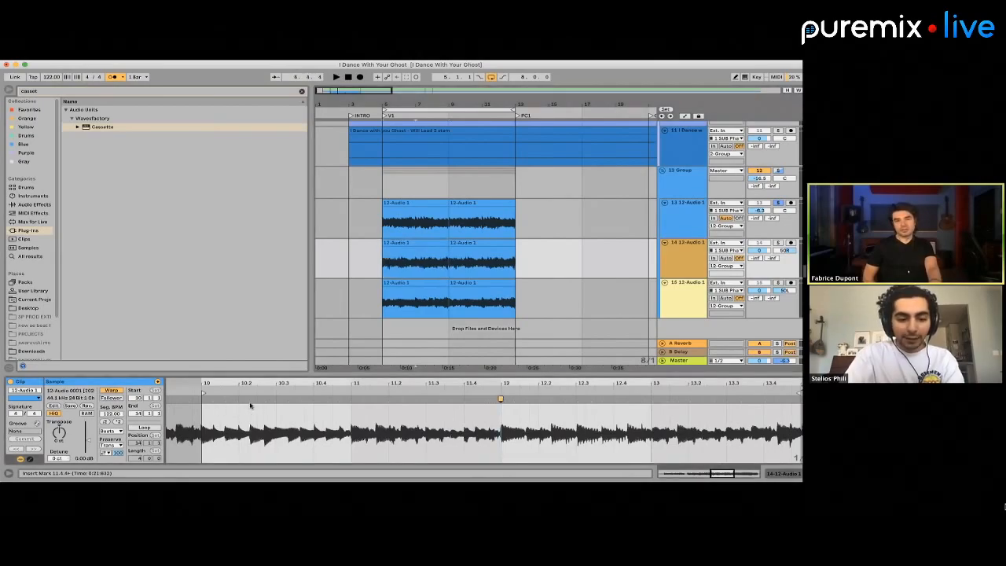
pyautogui.scroll(2, 271, 399)
pyautogui.click(440, 403)
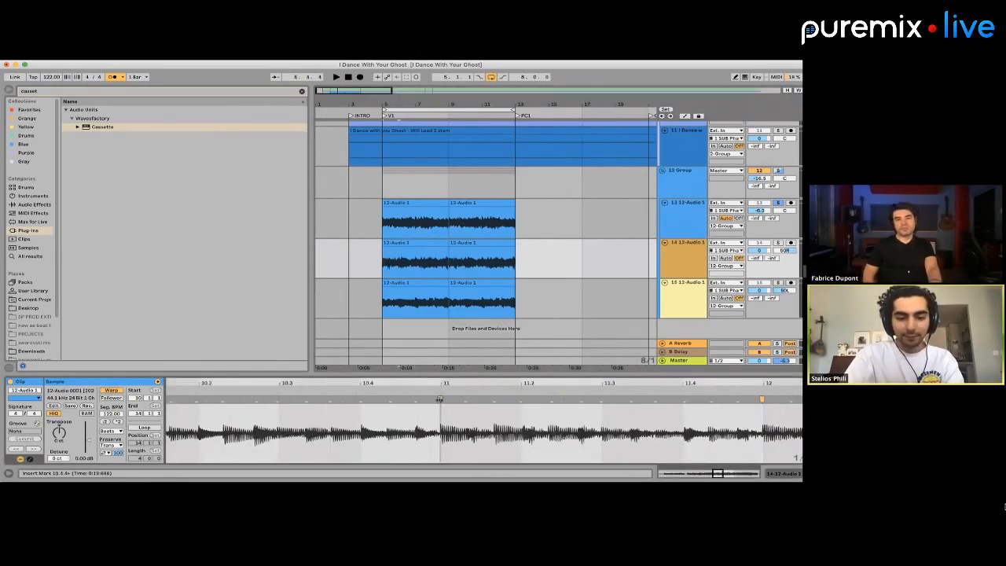
pyautogui.hscroll(-5, 345, 407)
pyautogui.click(279, 405)
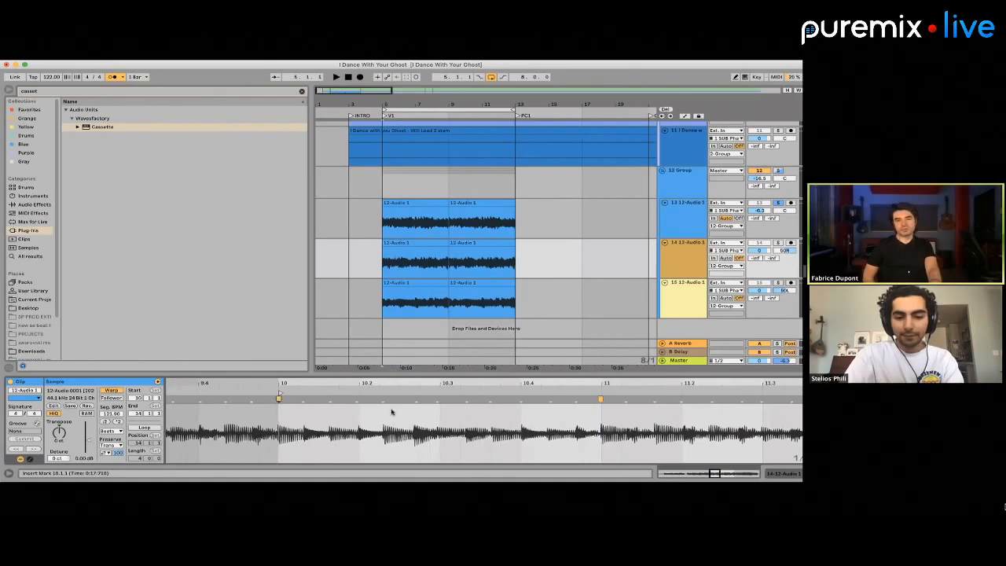
# Warp the following hits of the track 14 clip onto beats 12.3, 13.3 and 13.4.2
pyautogui.hscroll(6, 391, 411)
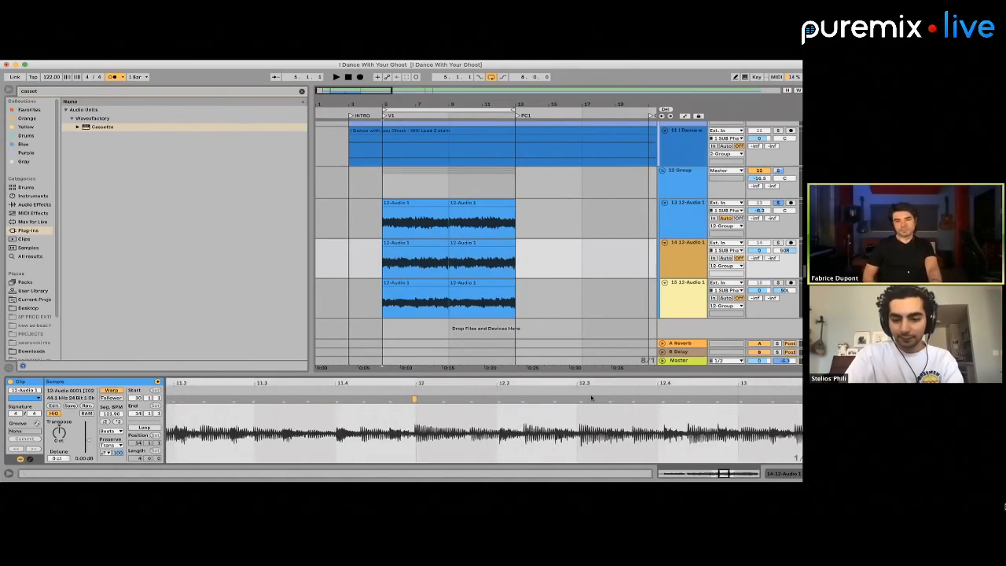
pyautogui.click(578, 401)
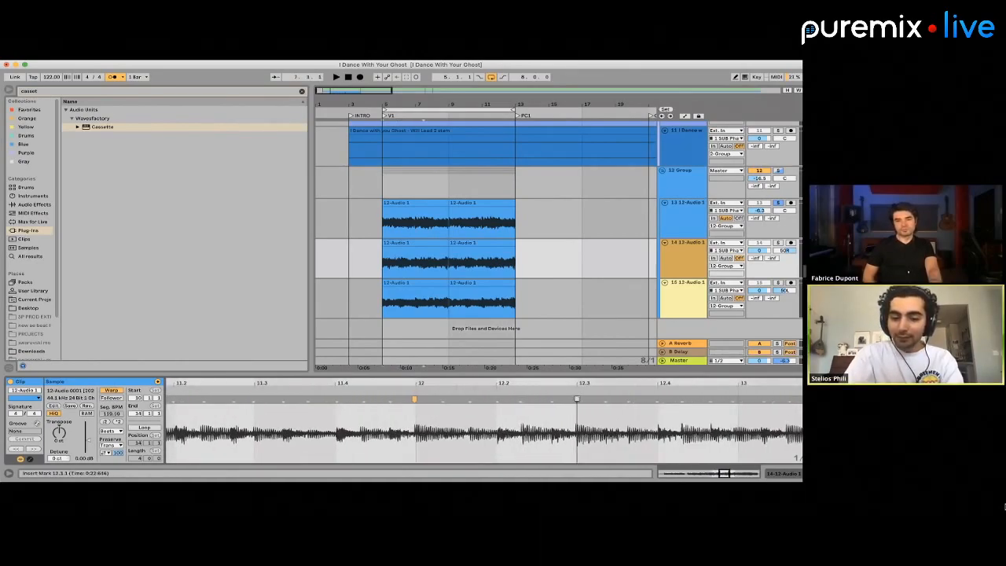
pyautogui.hscroll(3, 581, 402)
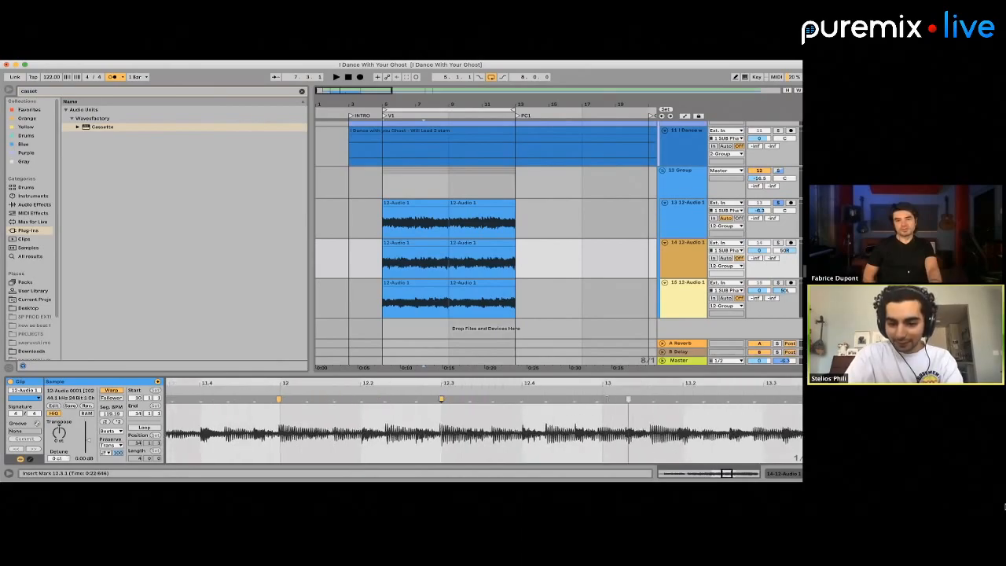
pyautogui.hscroll(3, 606, 404)
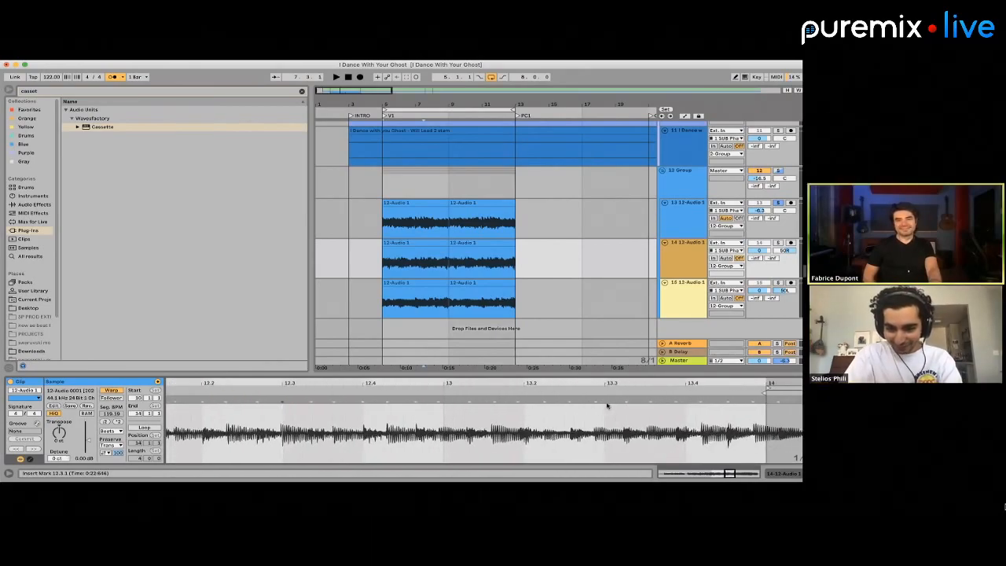
pyautogui.click(606, 401)
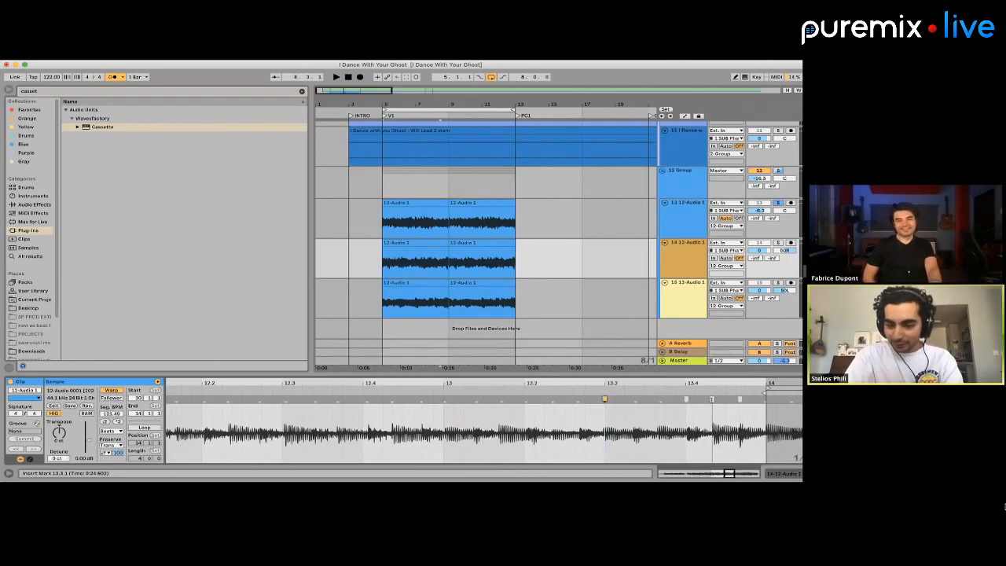
pyautogui.doubleClick(713, 400)
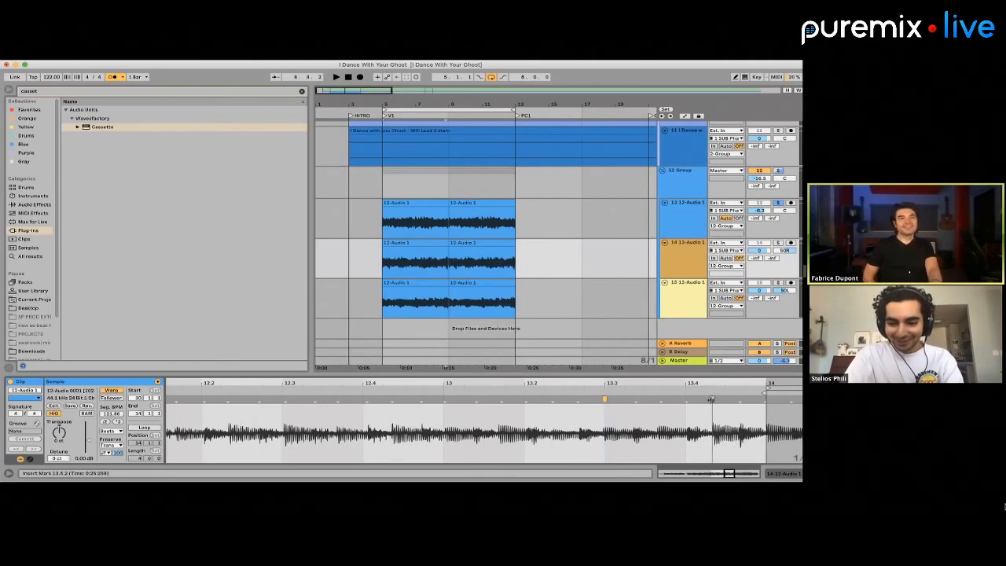
pyautogui.doubleClick(282, 400)
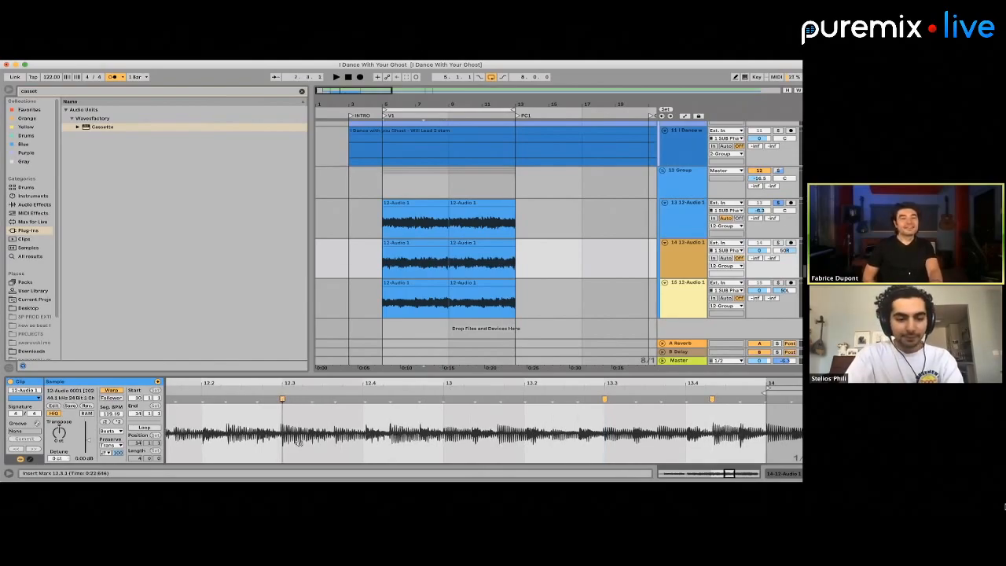
pyautogui.hscroll(-5, 282, 400)
pyautogui.hscroll(-10, 444, 408)
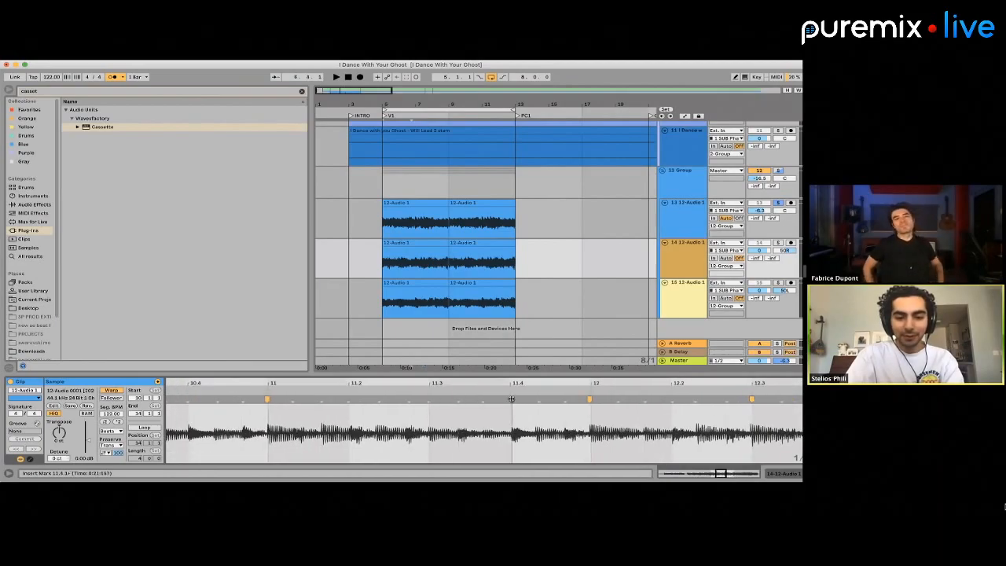
# Select the first clip on track 15 and add warp markers at bar 6, beat 6.2, bar 7 and beat 6.4
pyautogui.click(435, 250)
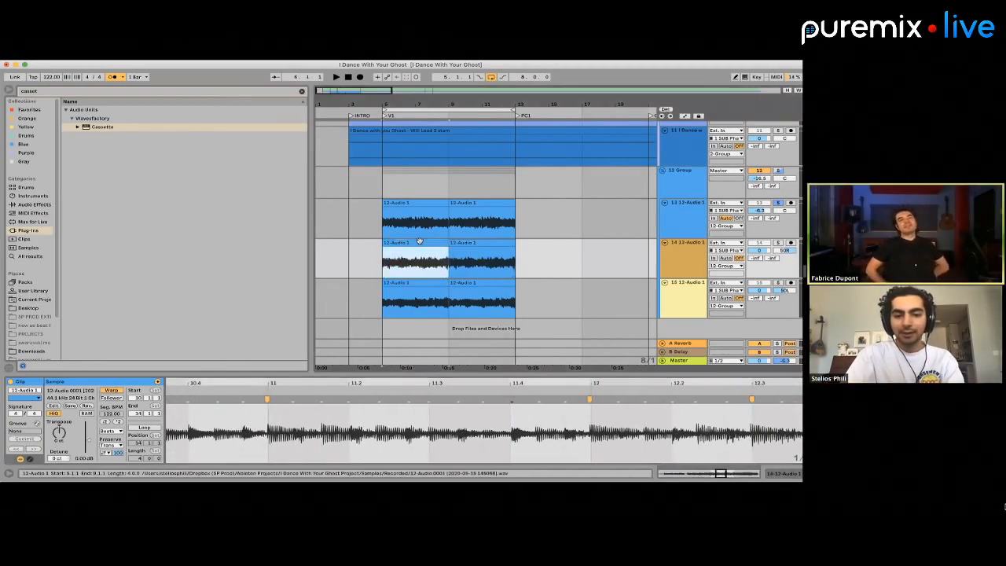
pyautogui.click(420, 285)
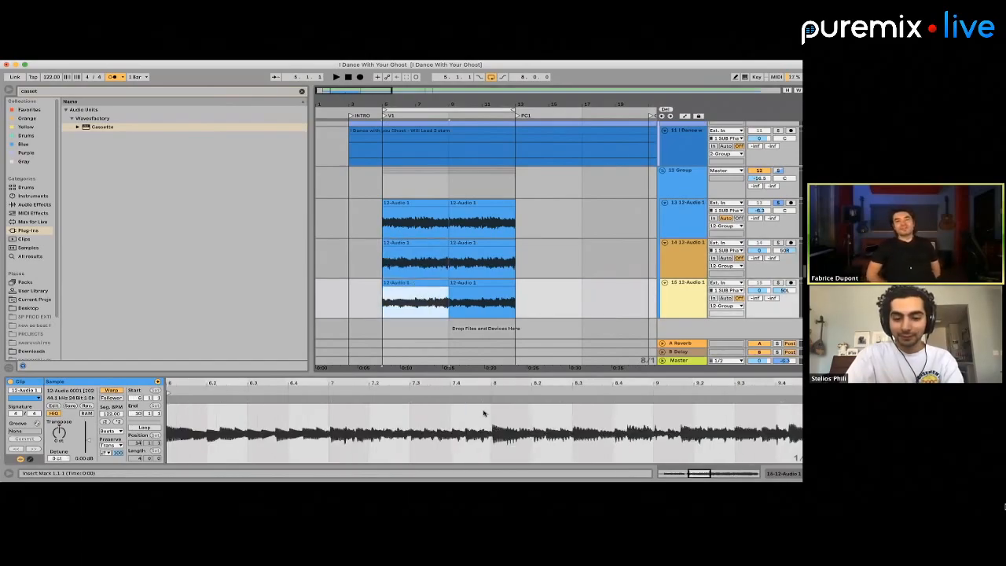
pyautogui.scroll(5, 484, 413)
pyautogui.scroll(-3, 484, 413)
pyautogui.scroll(4, 203, 431)
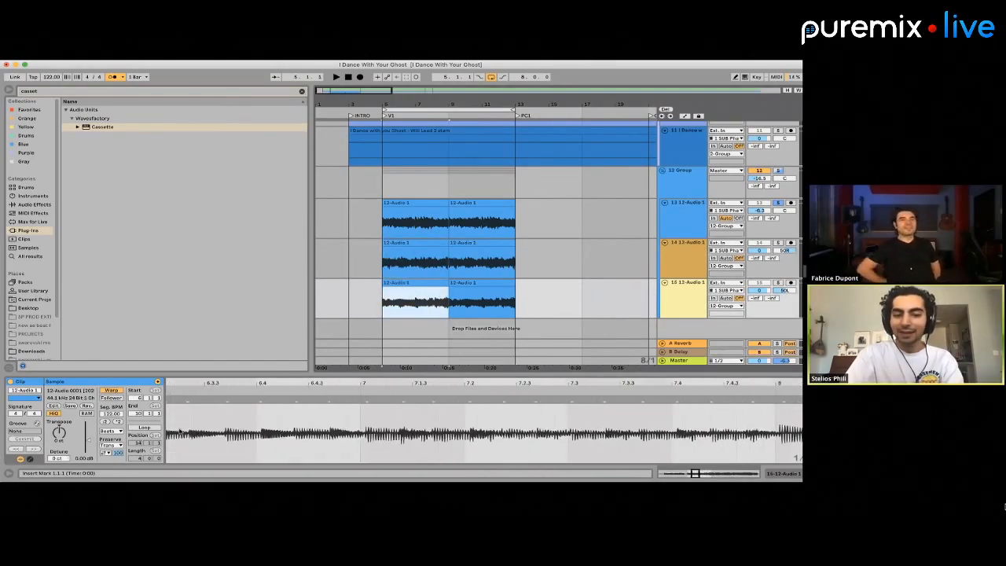
pyautogui.hscroll(-3, 179, 431)
pyautogui.hscroll(-3, 246, 414)
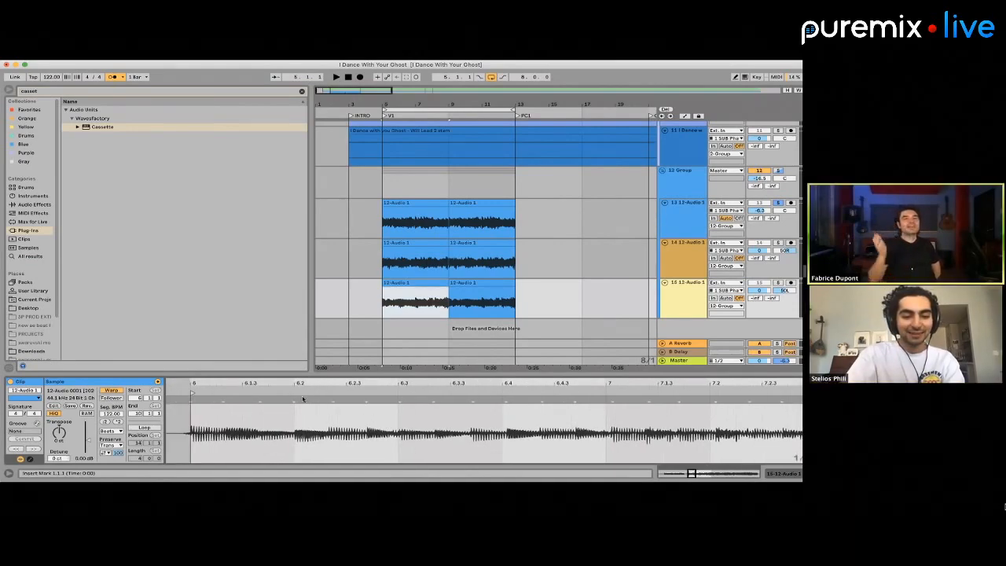
pyautogui.click(297, 400)
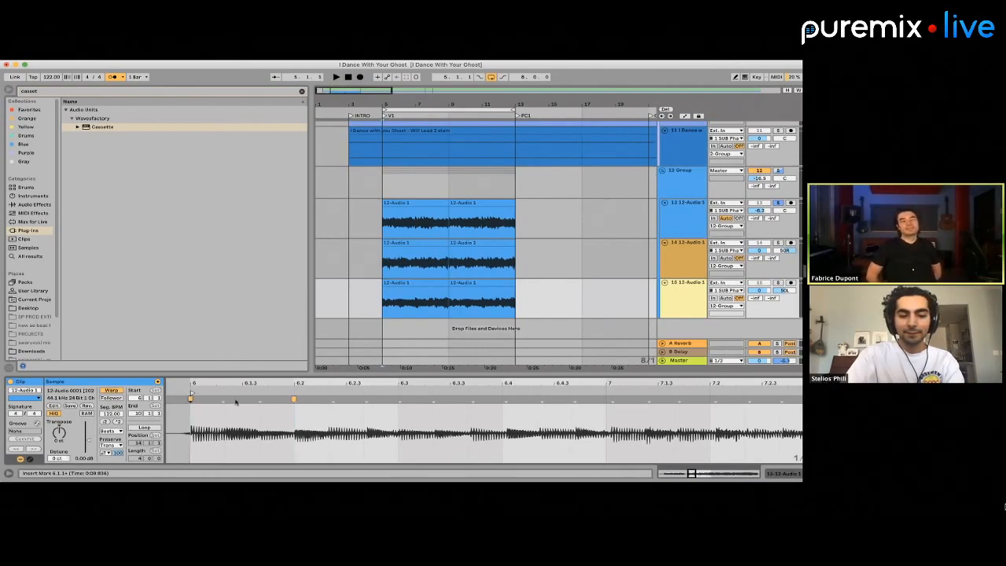
pyautogui.click(607, 400)
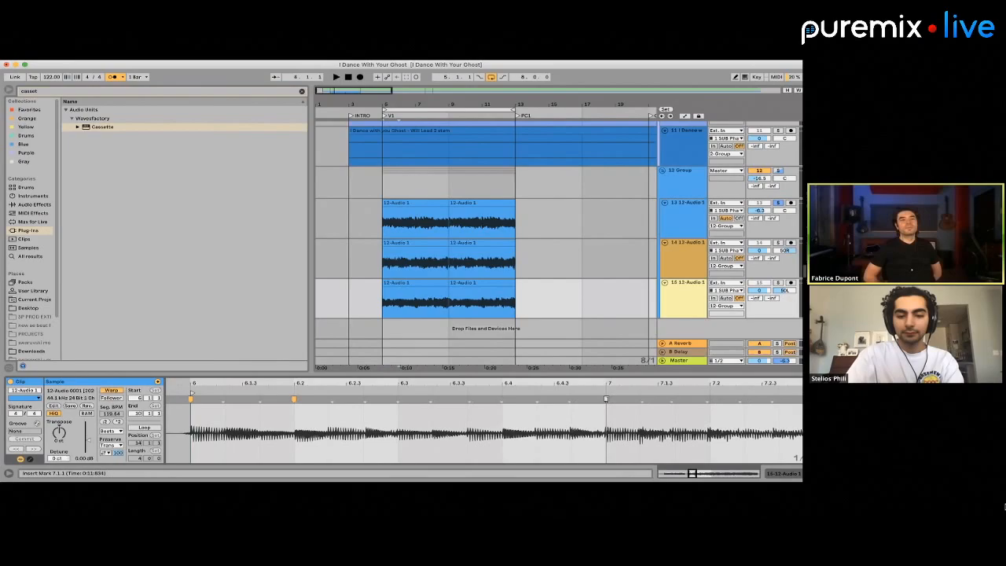
pyautogui.click(503, 398)
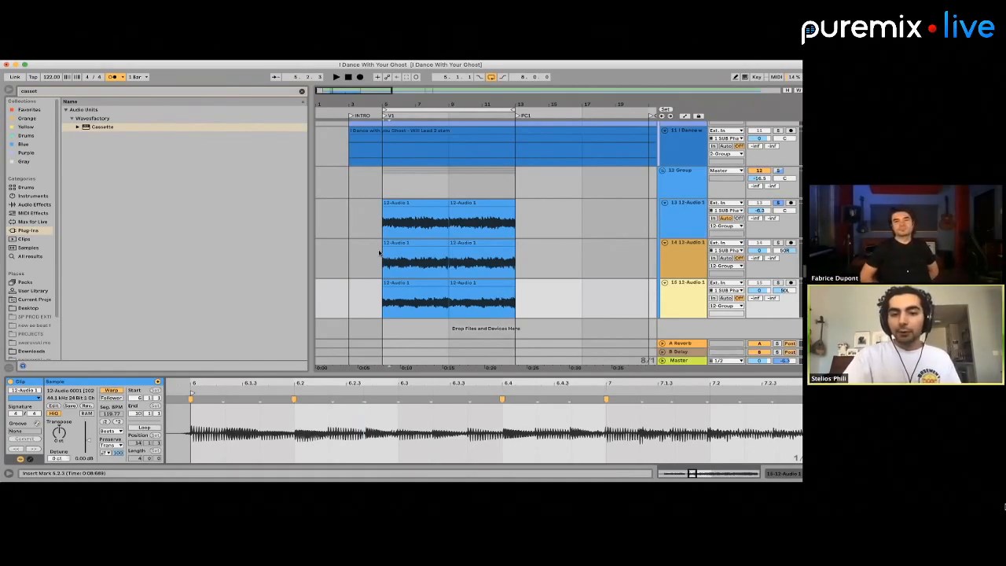
# Warp the next hits of the track 15 clip onto bar 8 and beats 7.2, 7.4 and 8.4
pyautogui.hscroll(5, 464, 416)
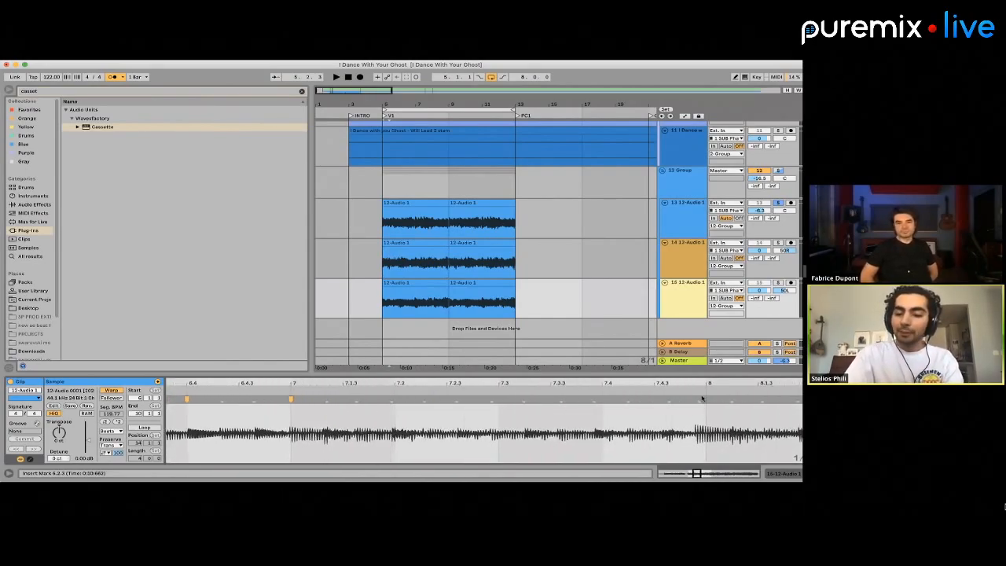
pyautogui.click(702, 398)
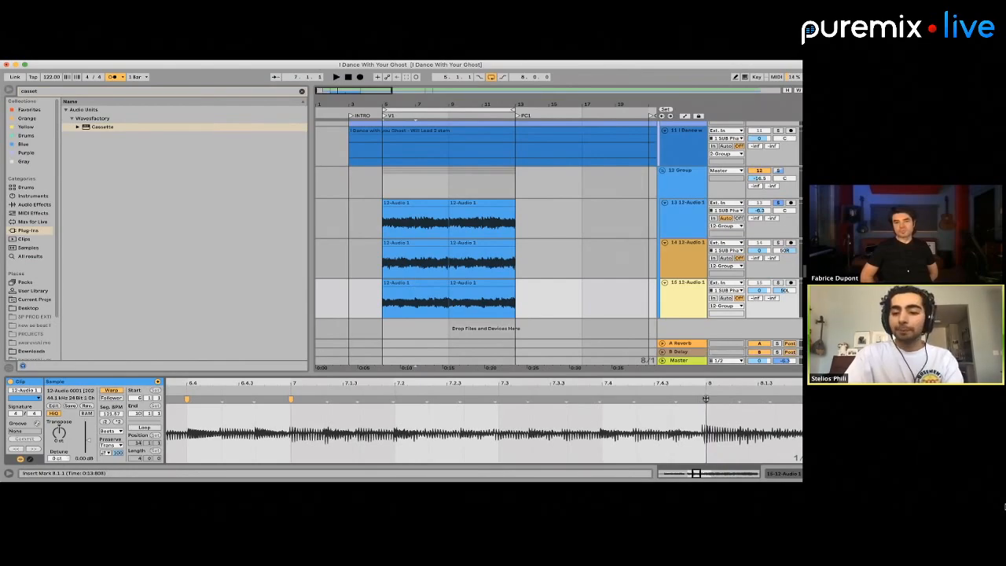
pyautogui.click(395, 400)
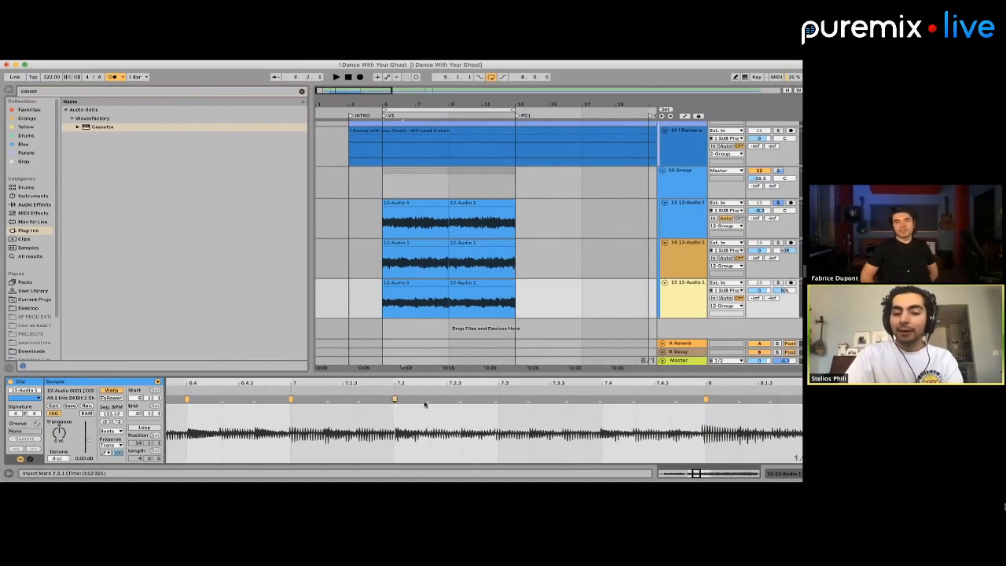
pyautogui.hscroll(5, 424, 404)
pyautogui.click(357, 400)
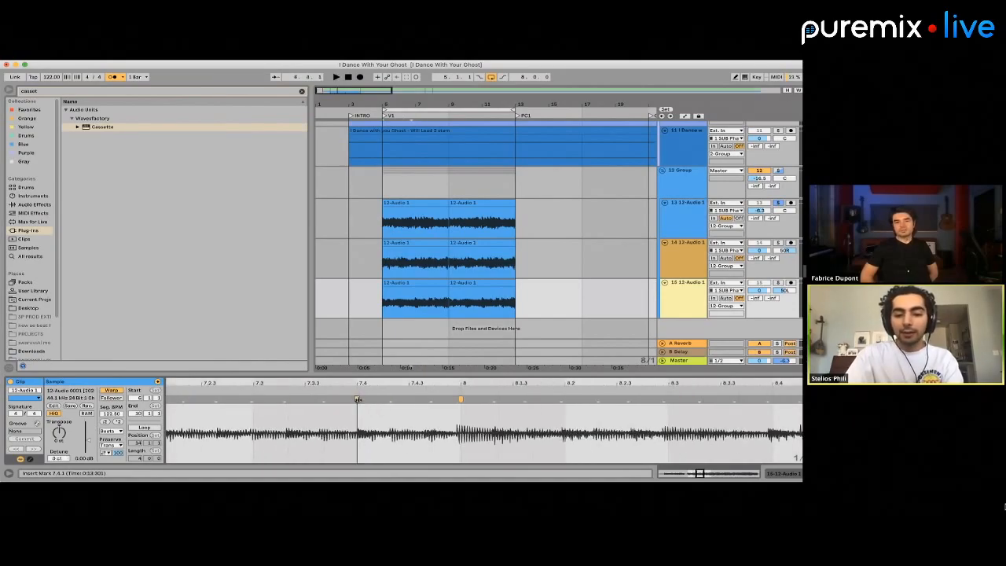
pyautogui.hscroll(5, 581, 410)
pyautogui.click(599, 400)
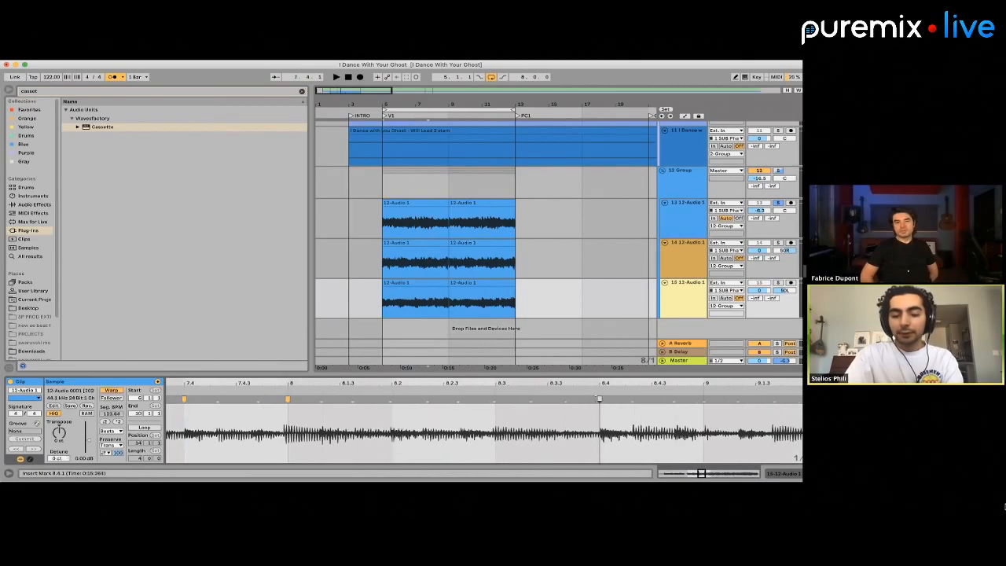
# Add warp markers to the track 15 clip at beats 8.2, 9.4, 9.4.2 and 9.2, and at bar 9
pyautogui.hscroll(4, 393, 416)
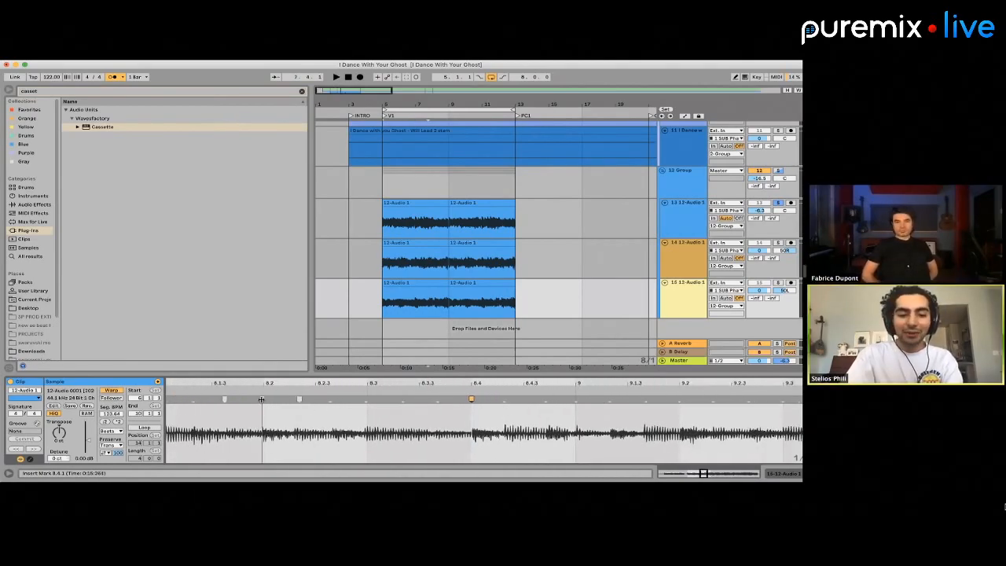
pyautogui.hscroll(4, 440, 424)
pyautogui.hscroll(2, 462, 425)
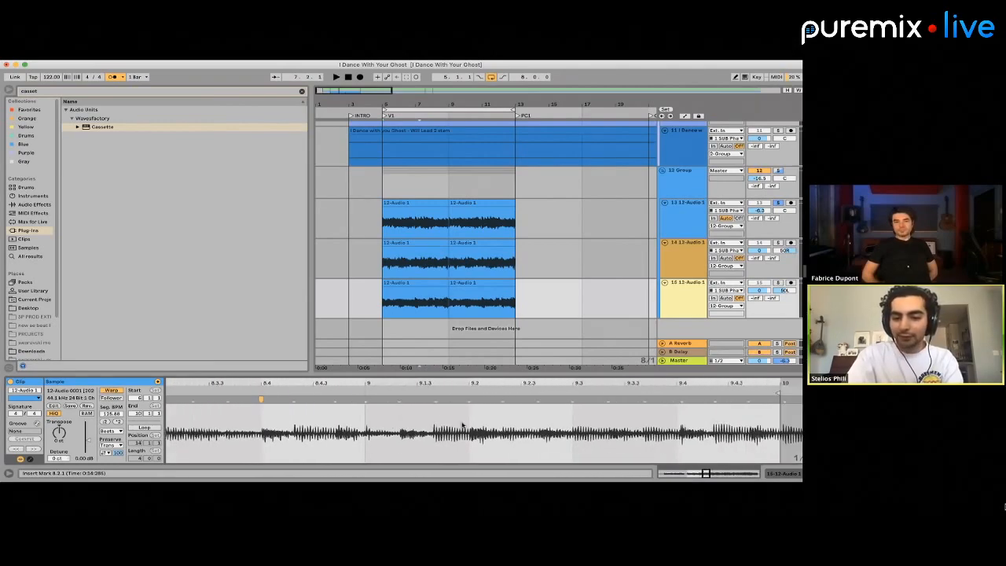
pyautogui.click(668, 401)
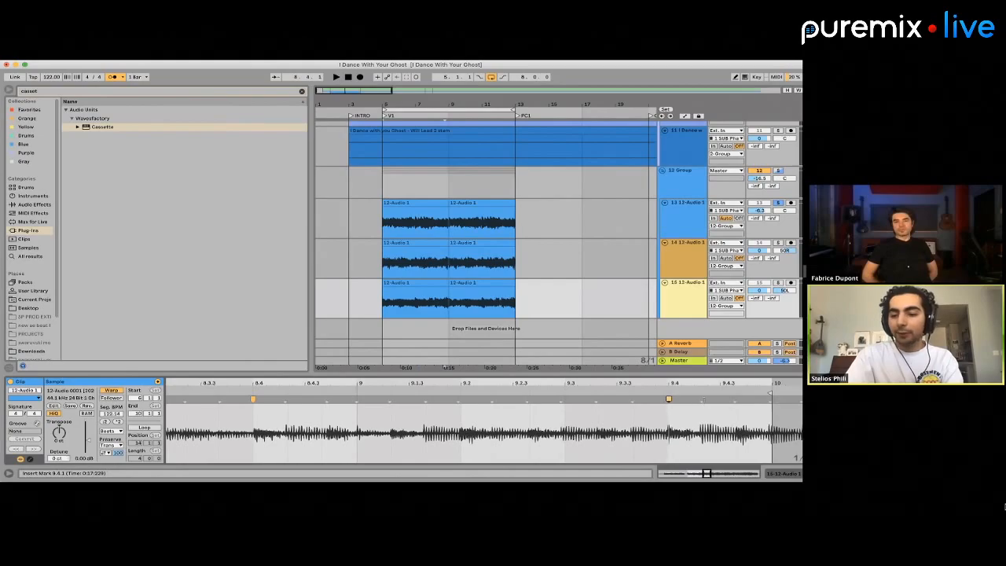
pyautogui.click(705, 401)
pyautogui.doubleClick(704, 402)
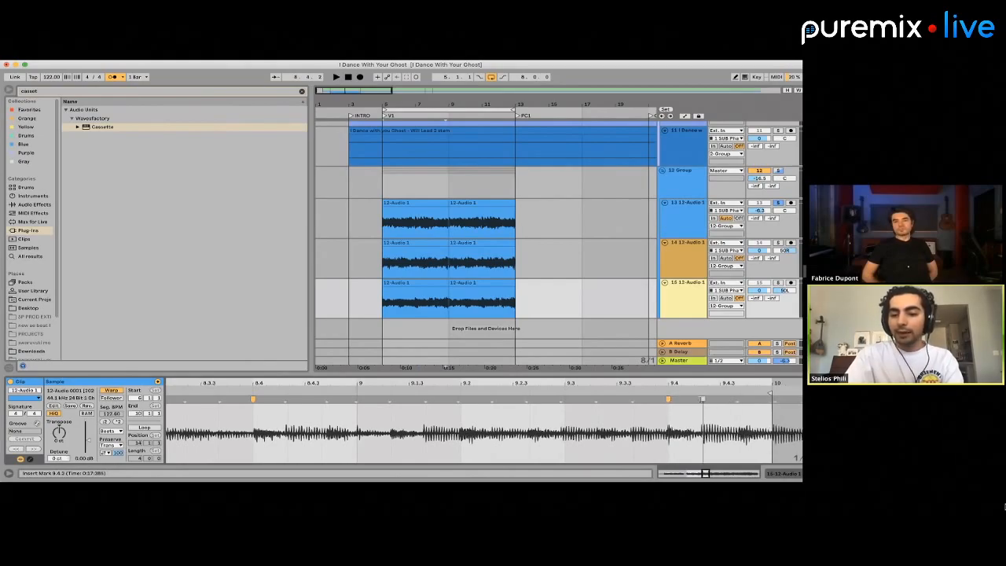
pyautogui.doubleClick(461, 400)
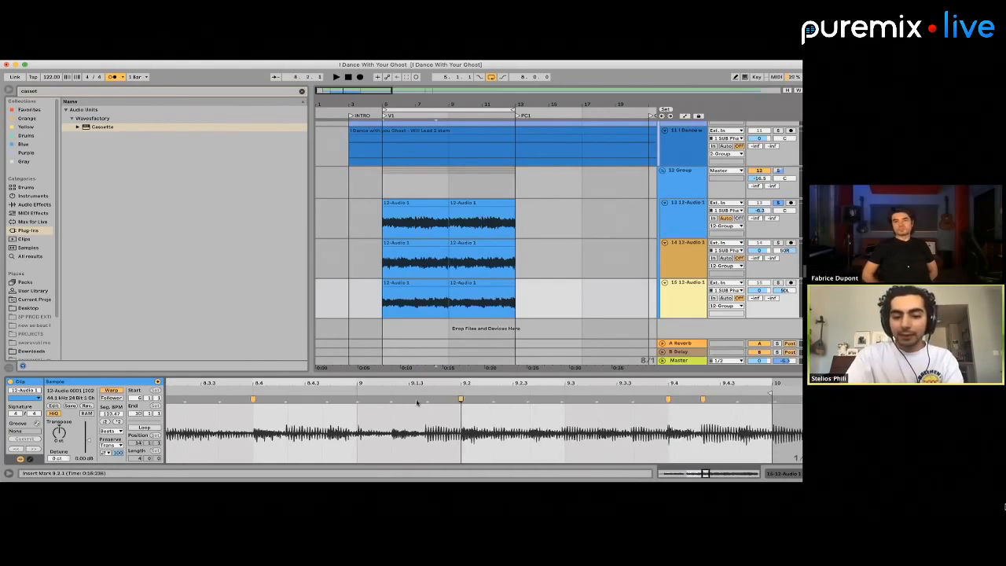
pyautogui.click(359, 398)
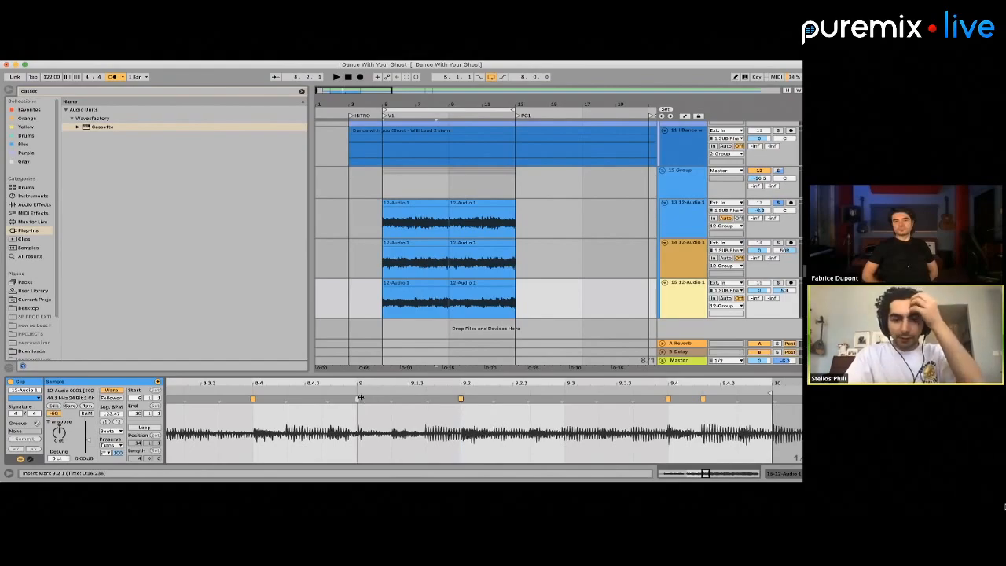
# Select the 12 Group track to bring up its Ampex tape plug-in, and select track 13
pyautogui.click(422, 180)
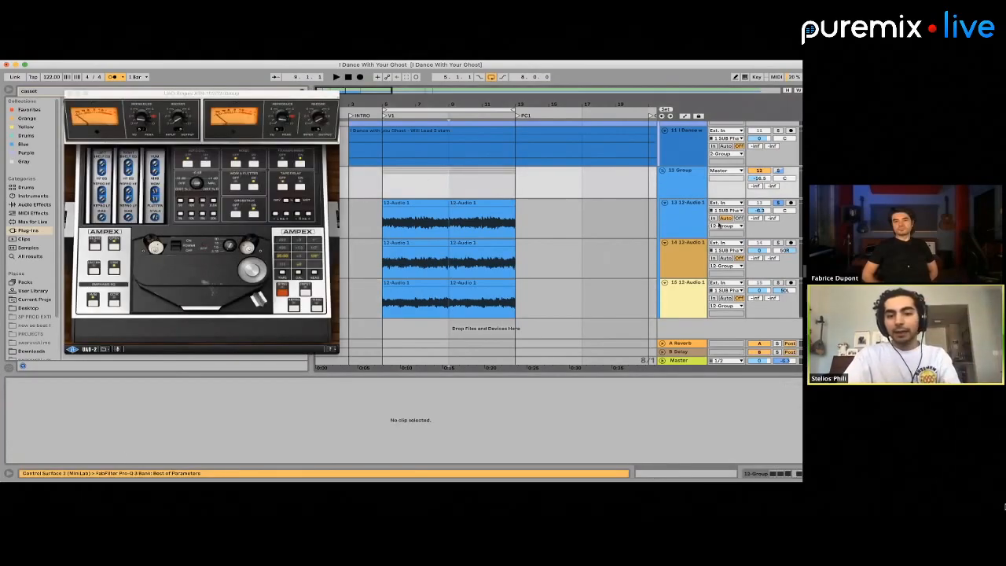
pyautogui.click(698, 234)
pyautogui.click(698, 243)
pyautogui.click(694, 219)
pyautogui.click(691, 185)
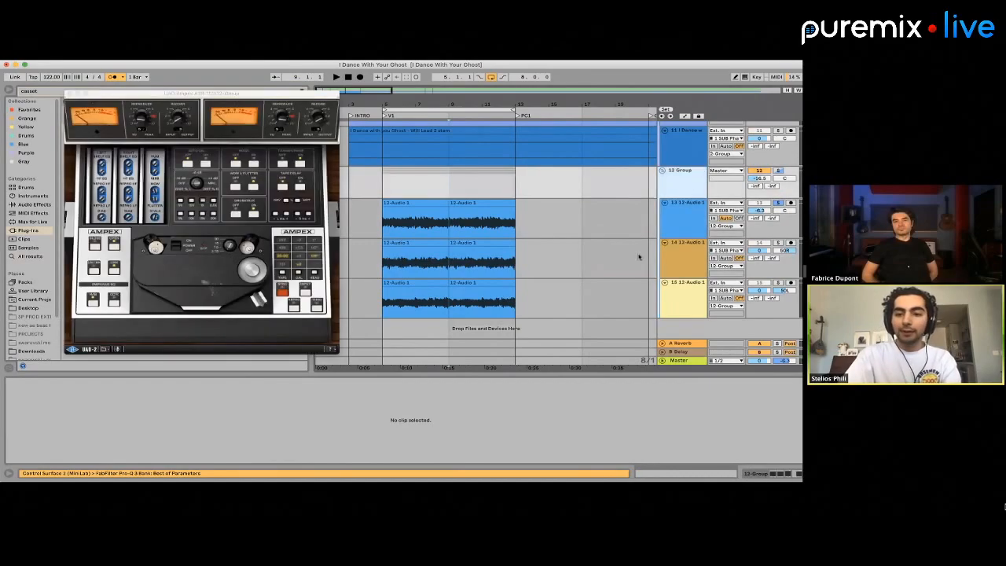
pyautogui.click(683, 225)
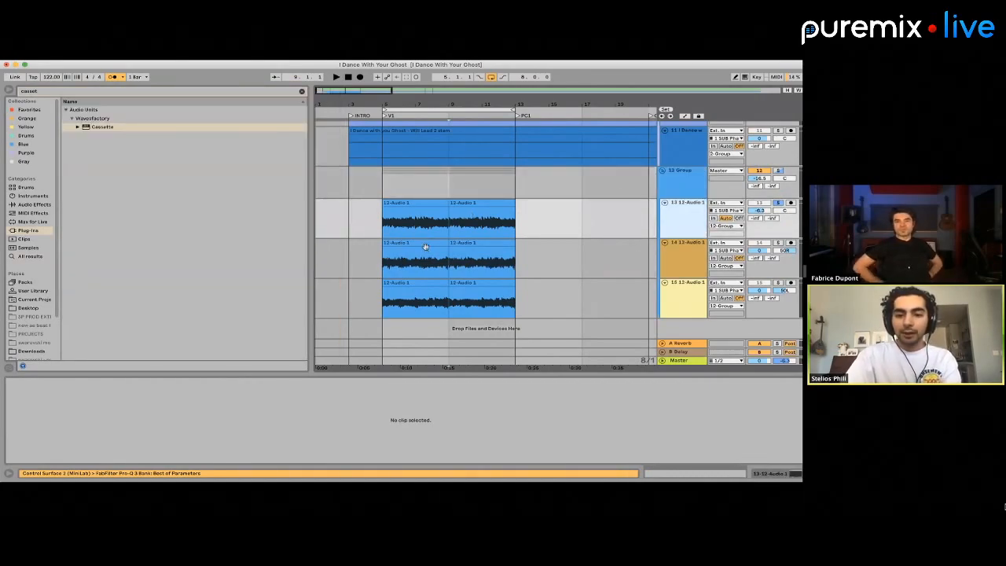
# Set the warp mode of the first clip on track 15 to Complex Pro
pyautogui.click(414, 276)
pyautogui.click(414, 284)
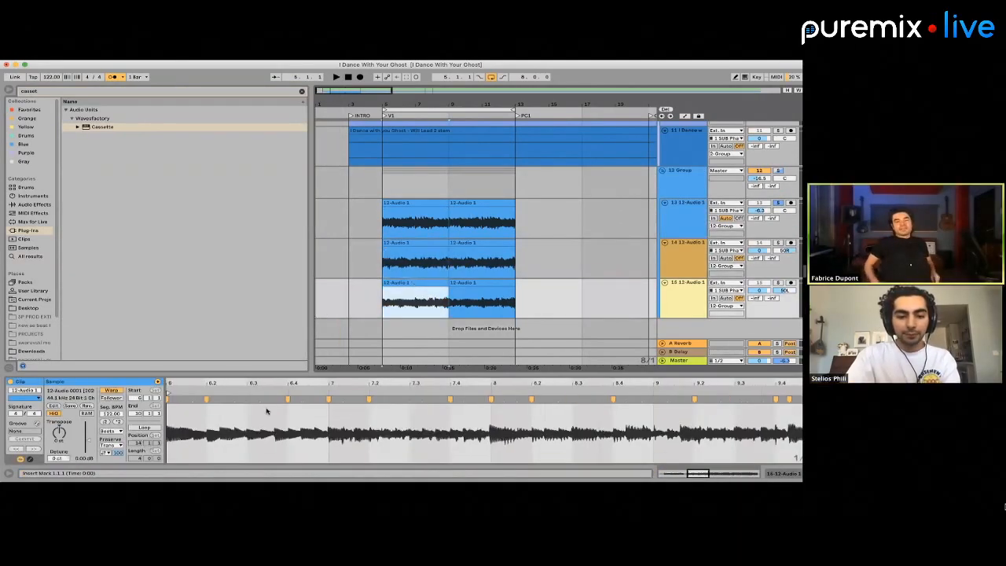
pyautogui.scroll(2, 343, 417)
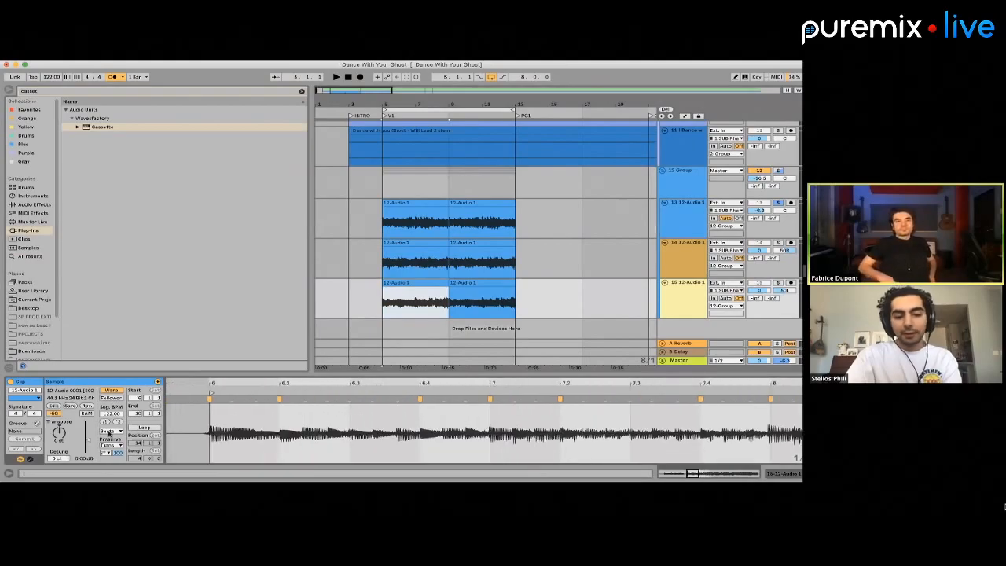
pyautogui.click(111, 431)
pyautogui.click(114, 463)
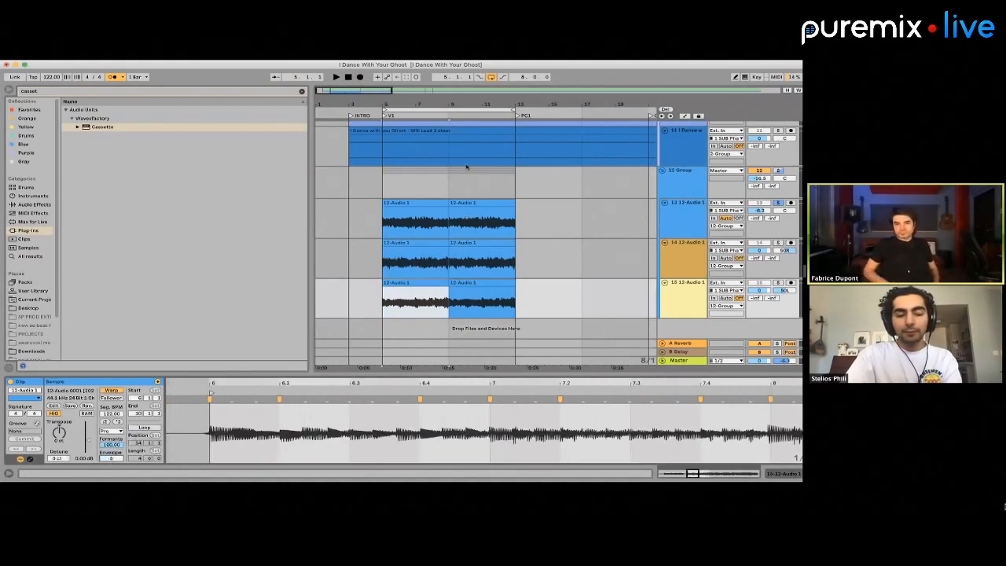
# Duplicate the first clips of tracks 13 to 15 onto bar 9 and play back the soloed 12 Group
pyautogui.click(447, 302)
pyautogui.moveTo(450, 234); pyautogui.dragTo(394, 296)
pyautogui.press('super+d')
pyautogui.click(386, 223)
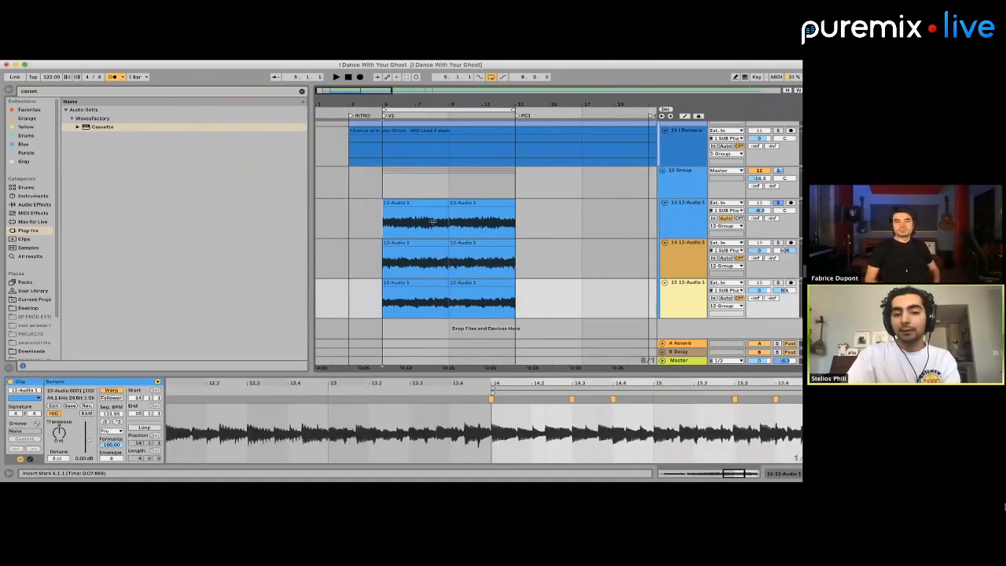
pyautogui.press('space')
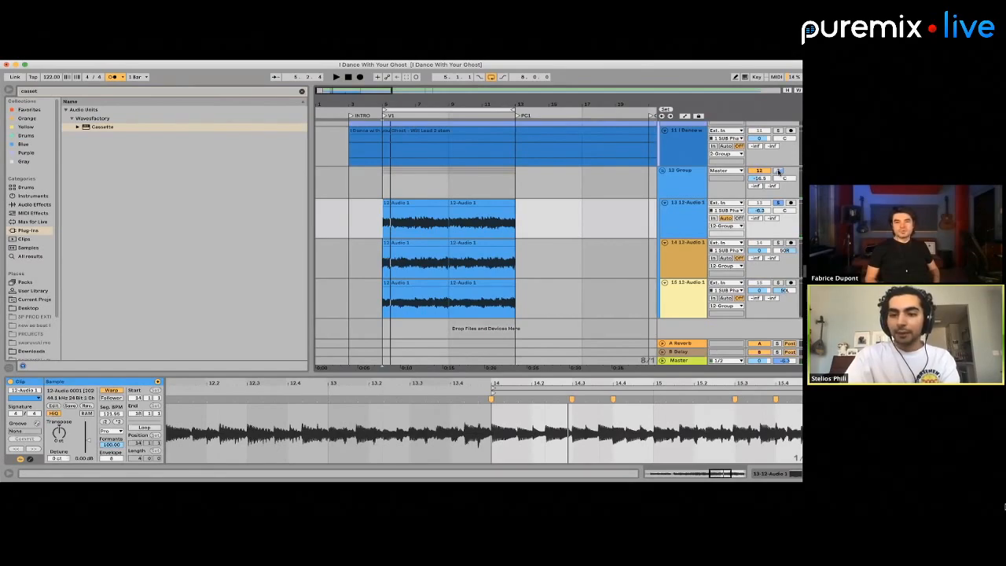
pyautogui.click(777, 171)
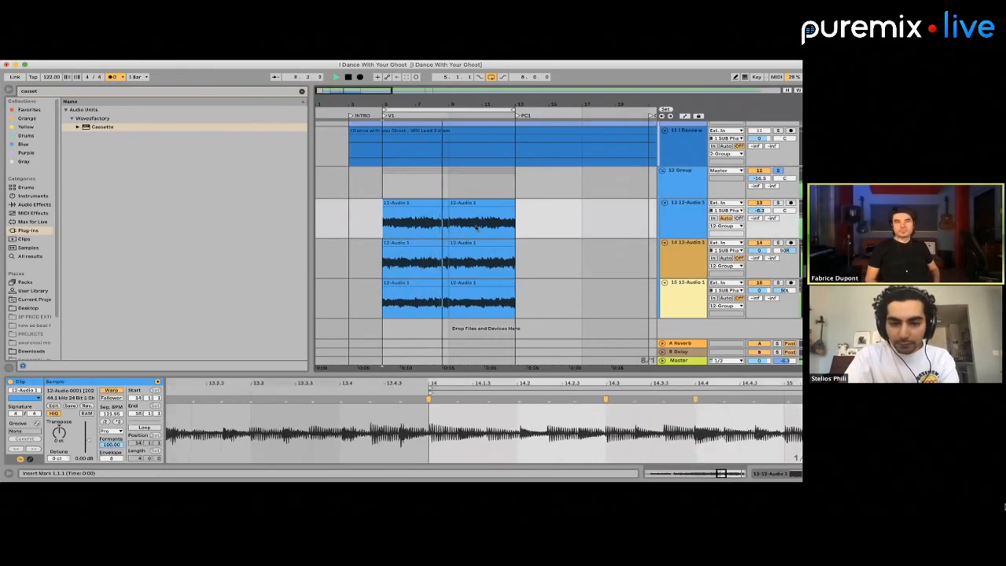
# Repeat the duplication of the first clips on tracks 13 to 15, then play the 12 Group within the full mix
pyautogui.press('space')
pyautogui.moveTo(445, 223); pyautogui.dragTo(393, 300)
pyautogui.press('super+d')
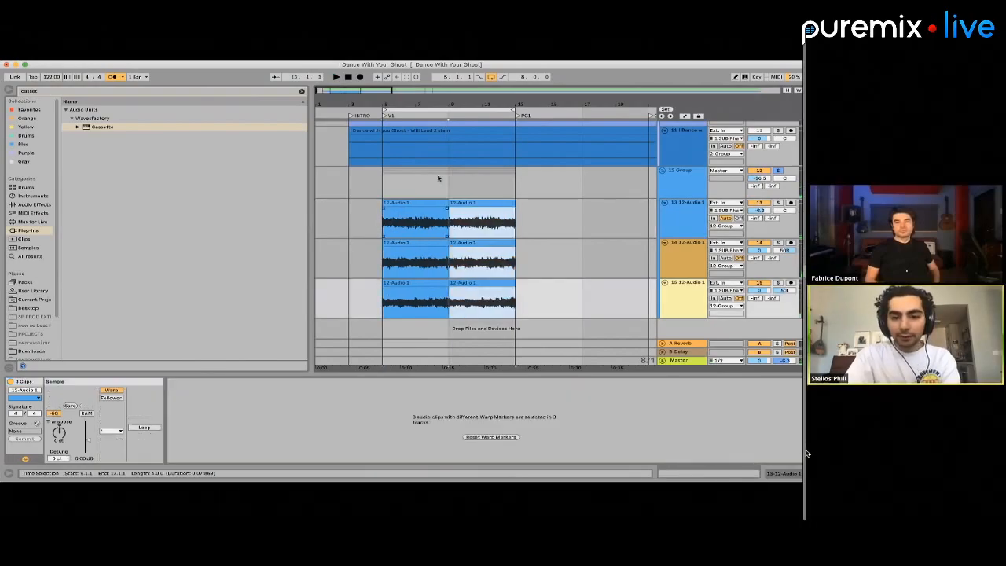
pyautogui.scroll(-3, 377, 183)
pyautogui.click(375, 183)
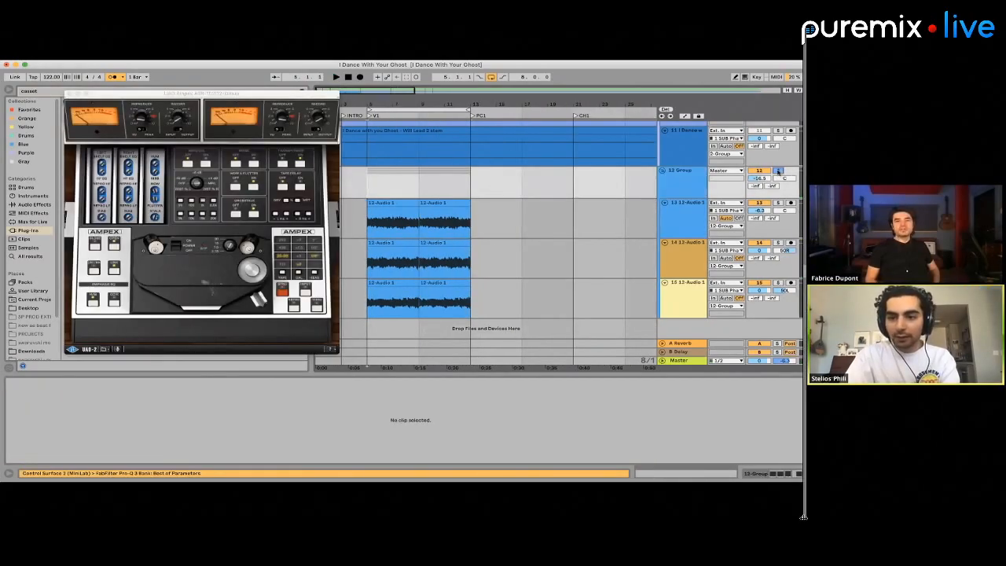
pyautogui.press('space')
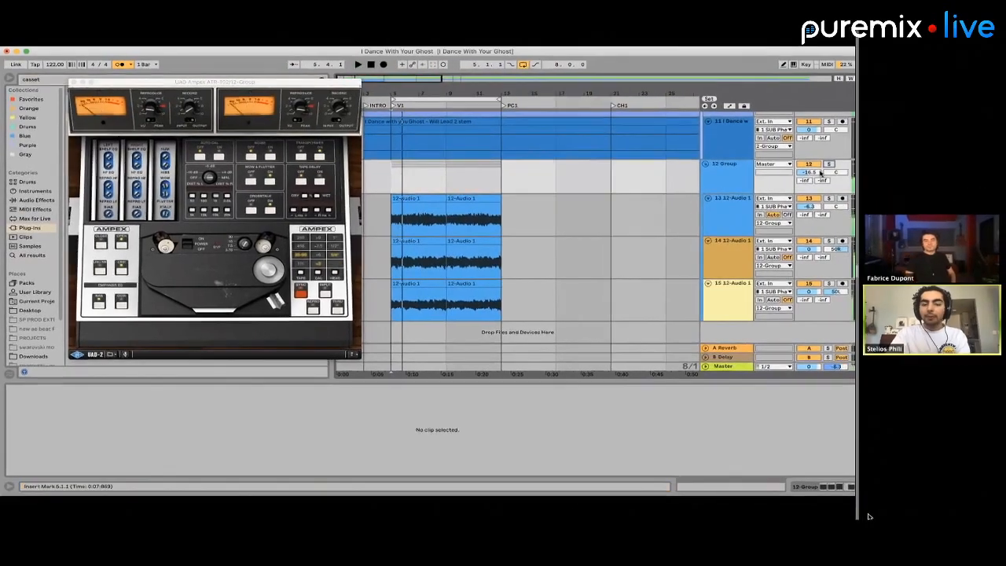
# Select the first clip on track 13 and listen to the track soloed
pyautogui.scroll(1, 830, 171)
pyautogui.moveTo(869, 516); pyautogui.dragTo(822, 513)
pyautogui.click(410, 216)
pyautogui.click(486, 236)
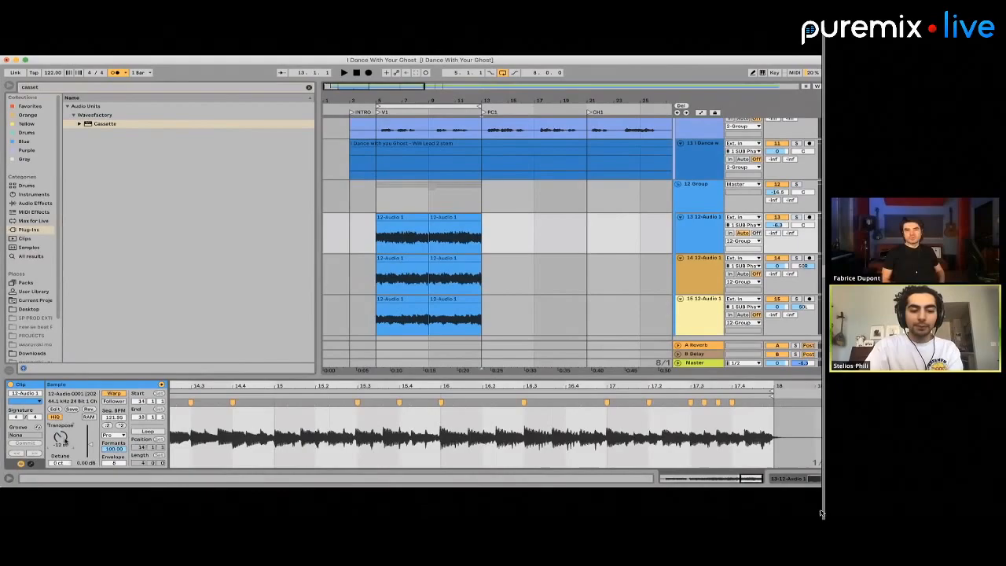
pyautogui.click(405, 216)
pyautogui.press('space')
pyautogui.click(797, 218)
pyautogui.press('space')
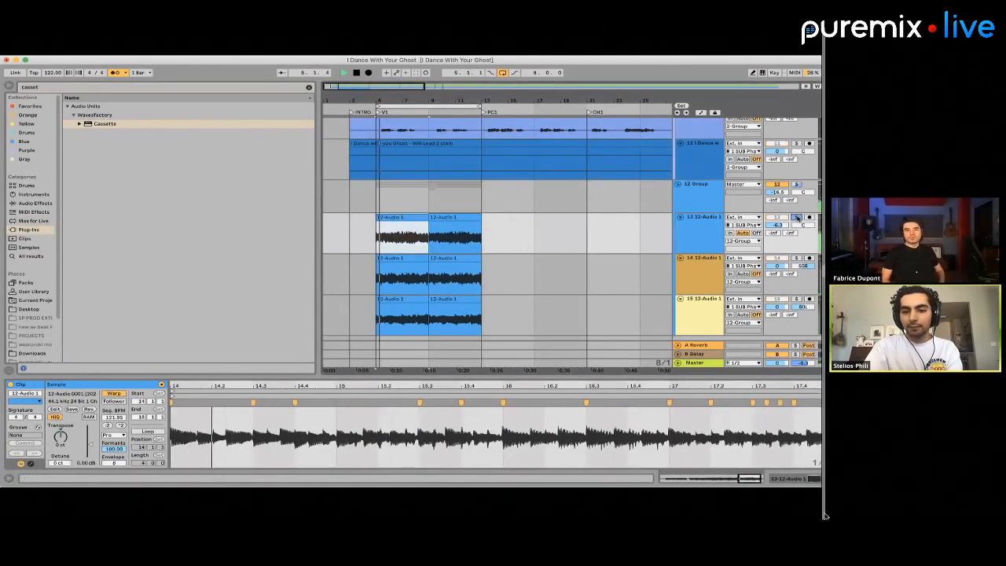
pyautogui.press('space')
# Set the warp mode of the first clip on track 14 to Complex Pro
pyautogui.click(395, 283)
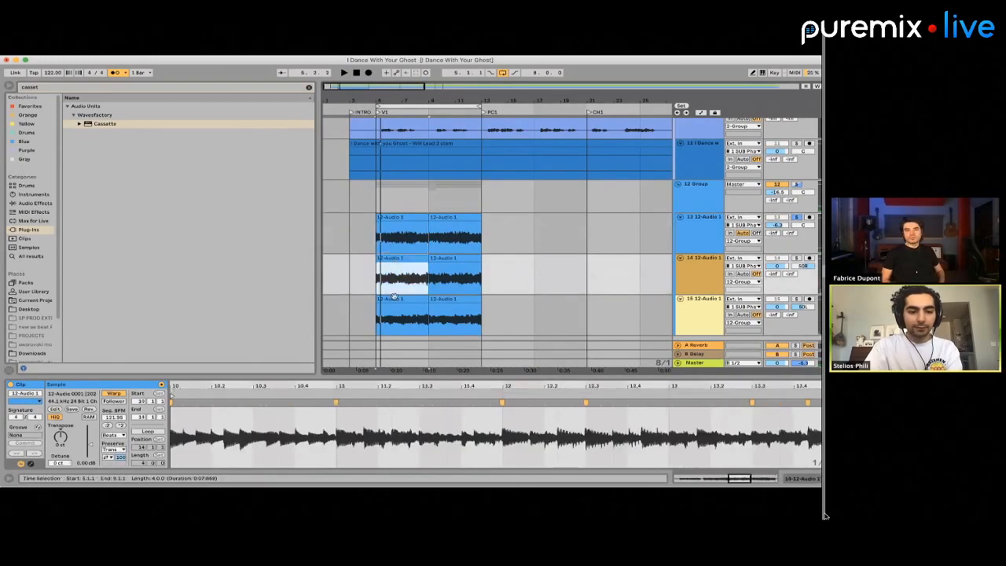
pyautogui.click(394, 297)
pyautogui.click(393, 268)
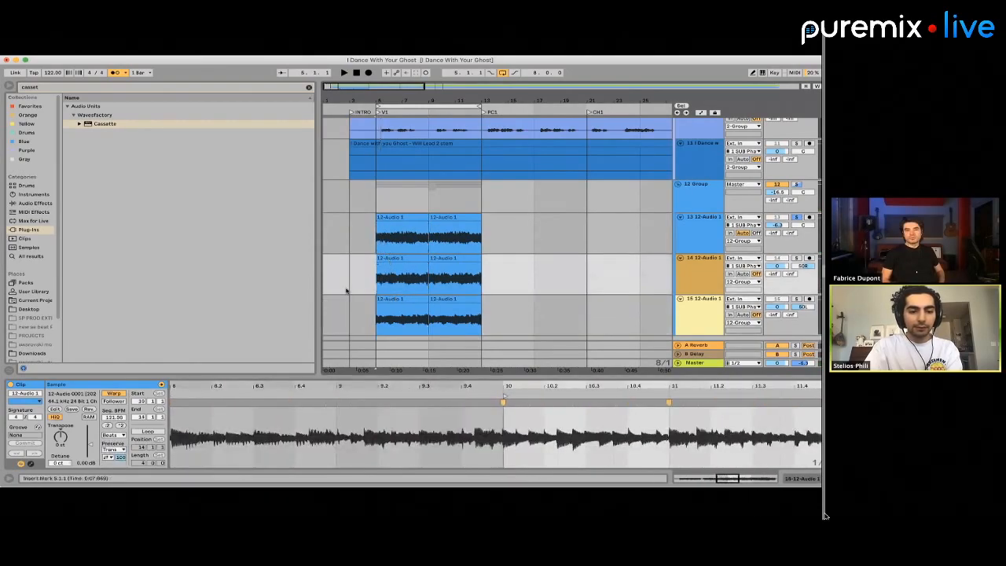
pyautogui.click(397, 257)
pyautogui.click(113, 435)
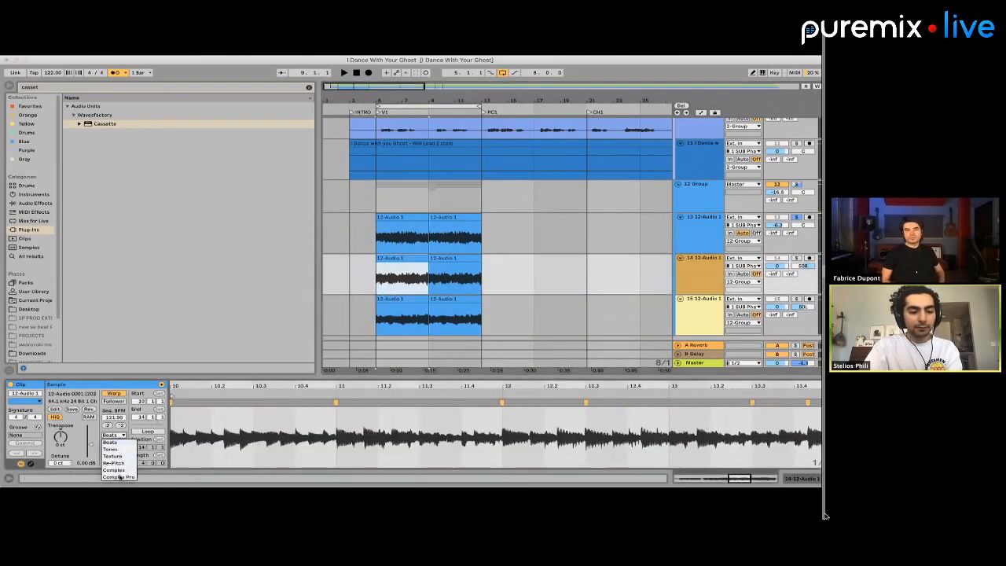
pyautogui.click(115, 477)
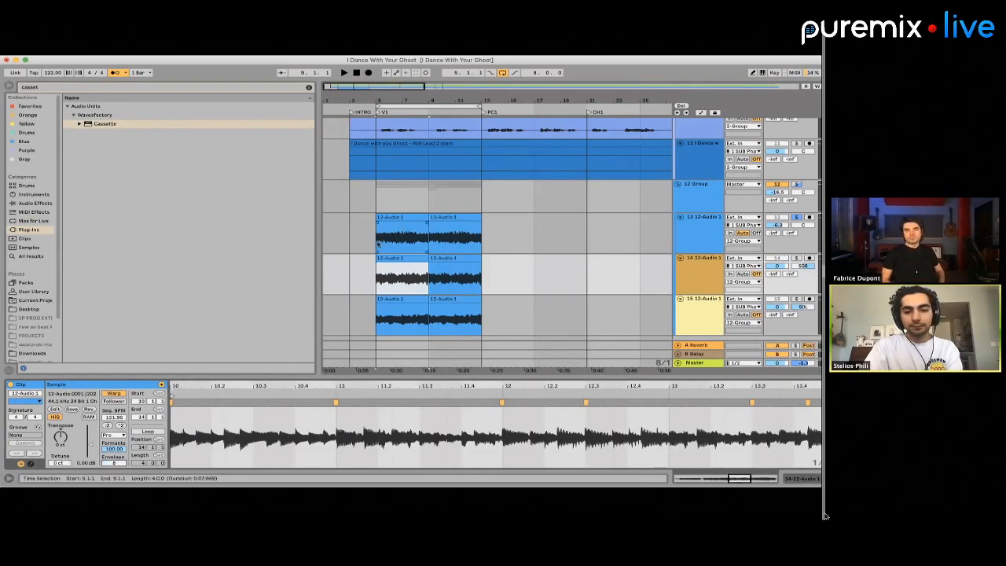
# Transpose both clips on track 13 by -12 semitones and play them with the full mix
pyautogui.moveTo(378, 244)
pyautogui.mouseDown()
pyautogui.moveTo(404, 316)
pyautogui.moveTo(487, 231)
pyautogui.moveTo(385, 238)
pyautogui.mouseUp()
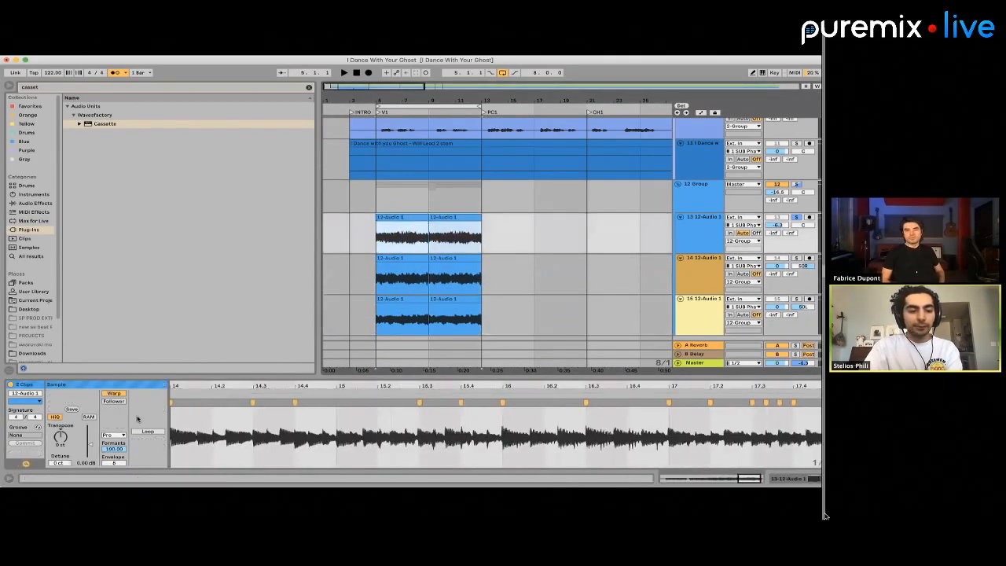
pyautogui.click(71, 445)
pyautogui.write('-12')
pyautogui.press('Return')
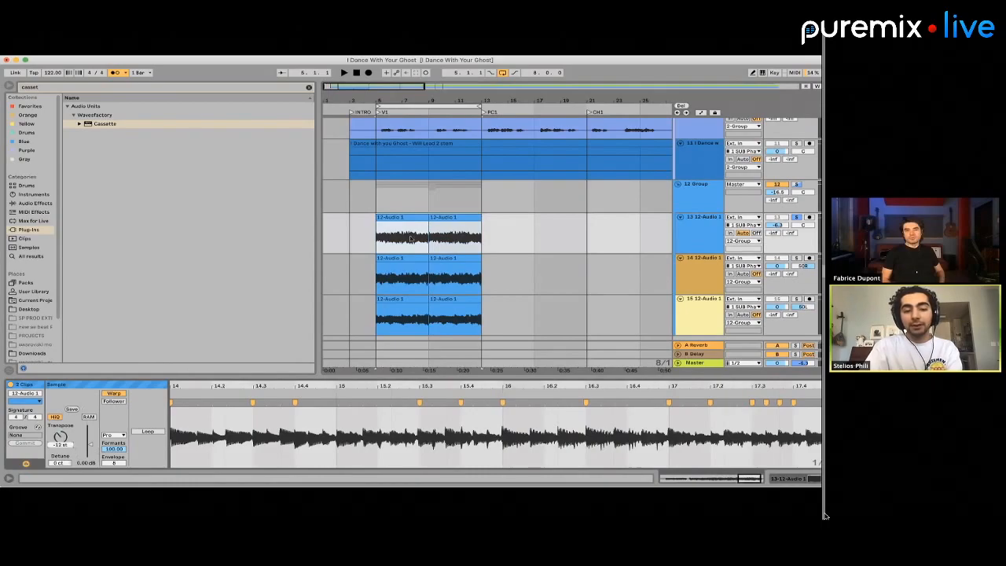
pyautogui.click(797, 184)
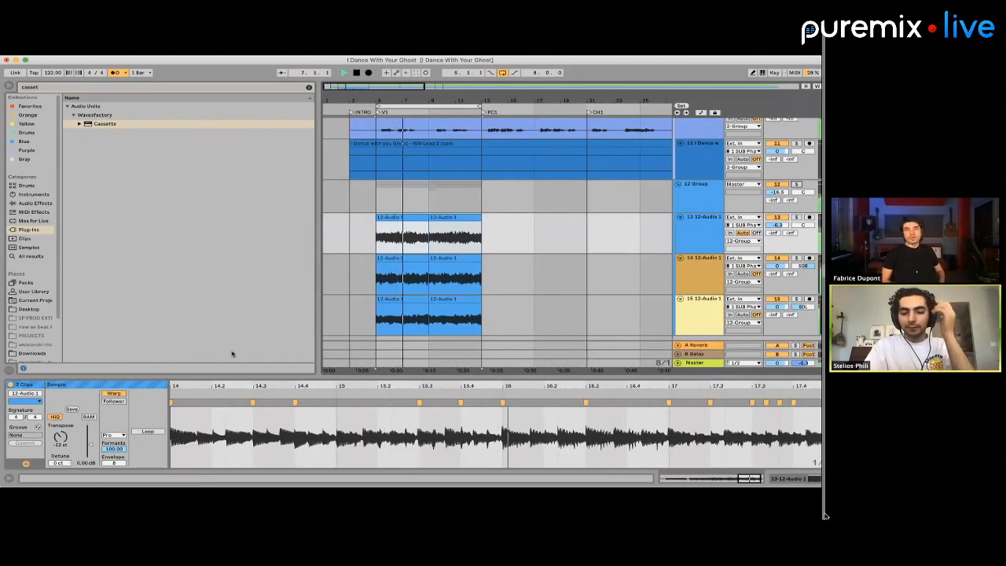
pyautogui.press('space')
# Solo track 13 during playback and change the warp mode of its two clips to Complex
pyautogui.moveTo(376, 235); pyautogui.dragTo(534, 235)
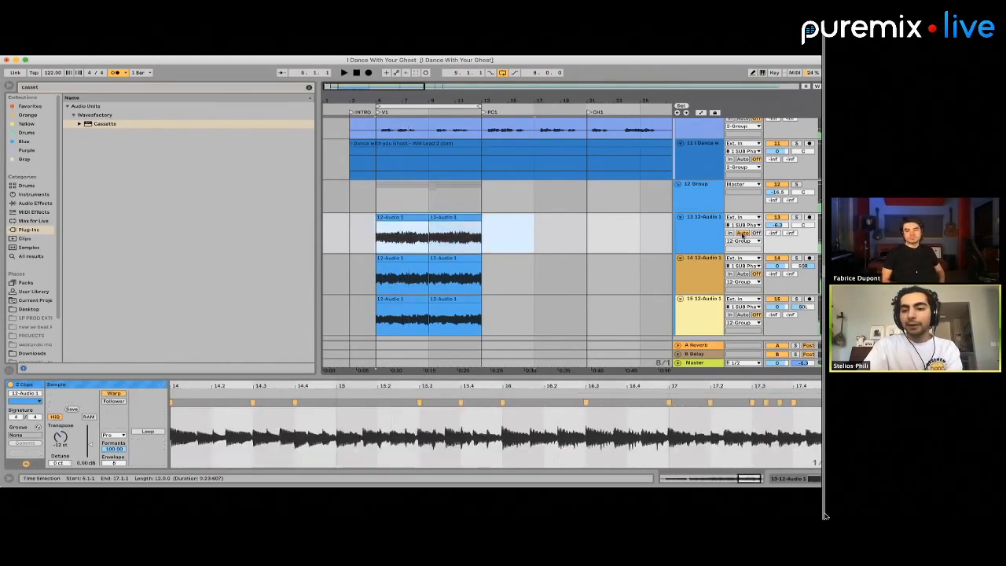
pyautogui.click(798, 217)
pyautogui.press('space')
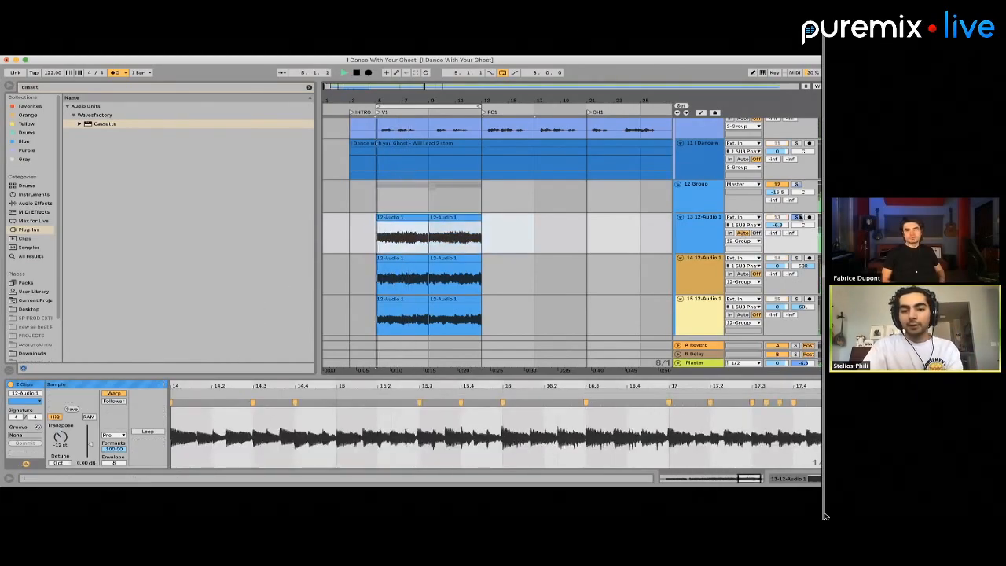
pyautogui.click(114, 434)
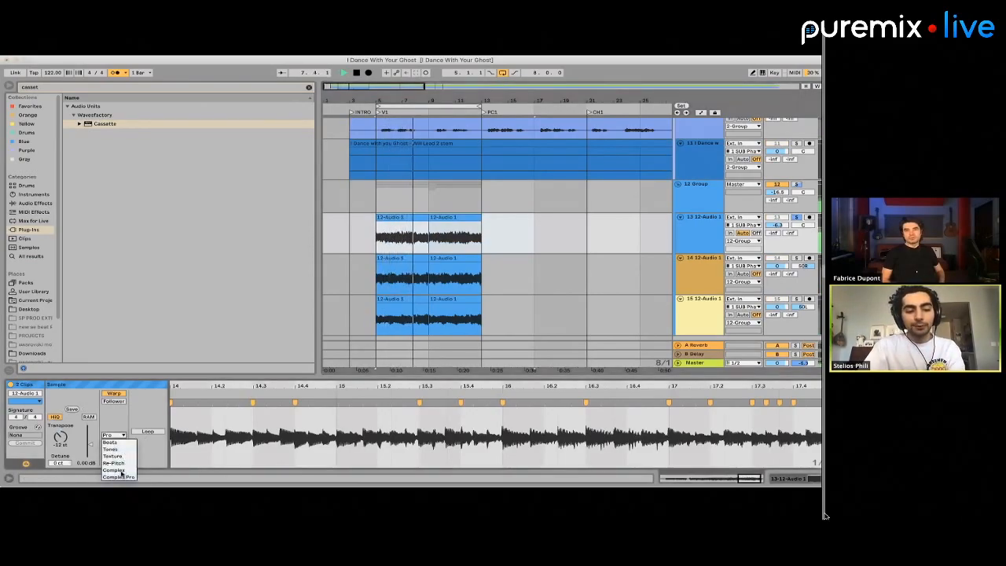
pyautogui.click(117, 467)
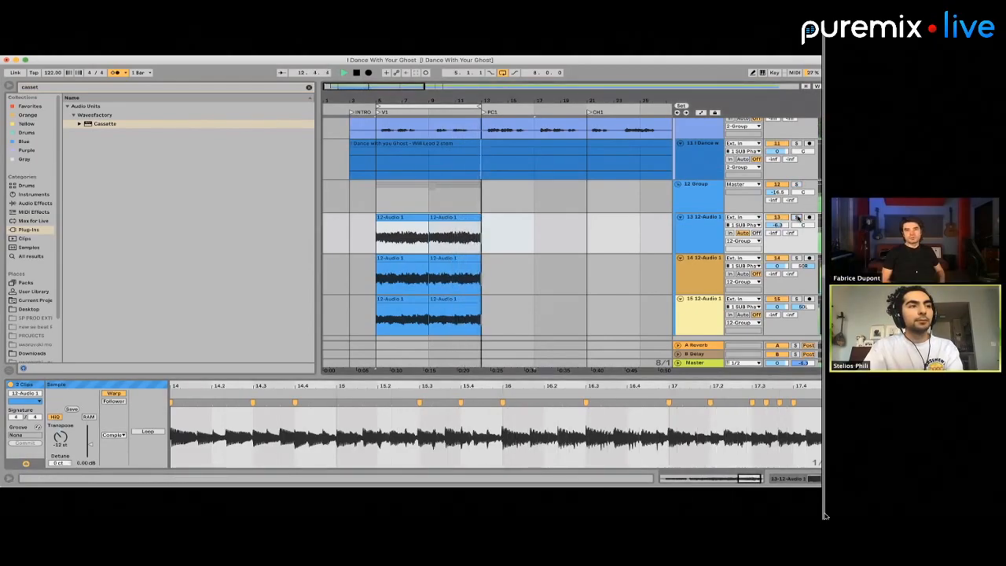
# Stop playback and move the loop to the PC1 section, covering bars 13 to 21
pyautogui.scroll(-5, 503, 230)
pyautogui.scroll(-2, 503, 230)
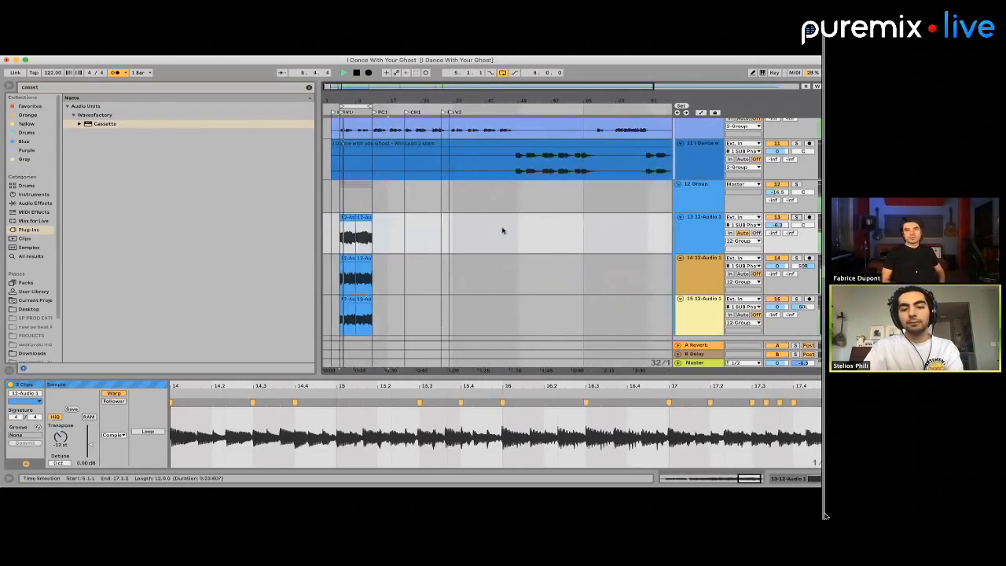
pyautogui.press('space')
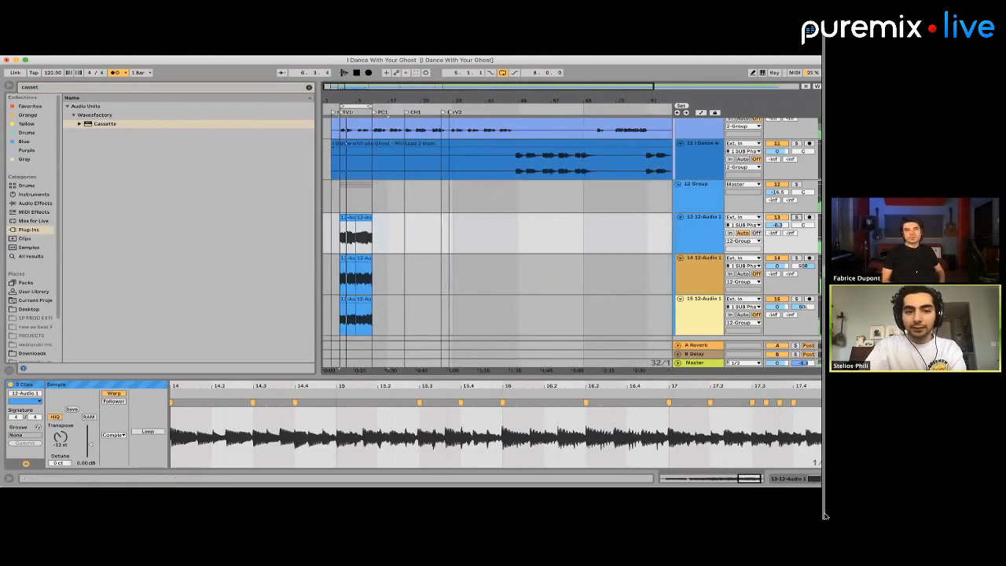
pyautogui.moveTo(362, 106); pyautogui.dragTo(537, 104)
pyautogui.scroll(5, 362, 162)
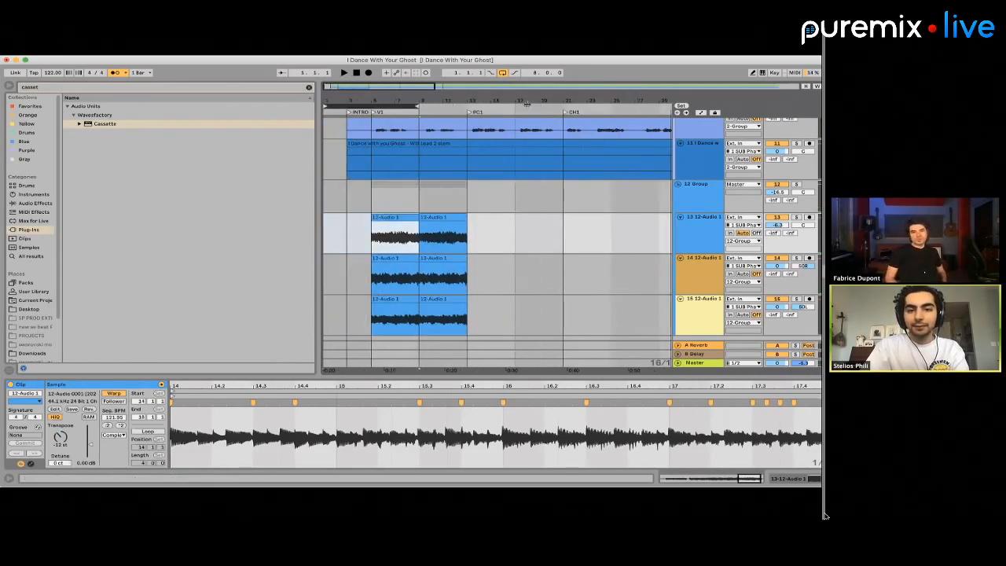
pyautogui.moveTo(384, 105); pyautogui.dragTo(490, 106)
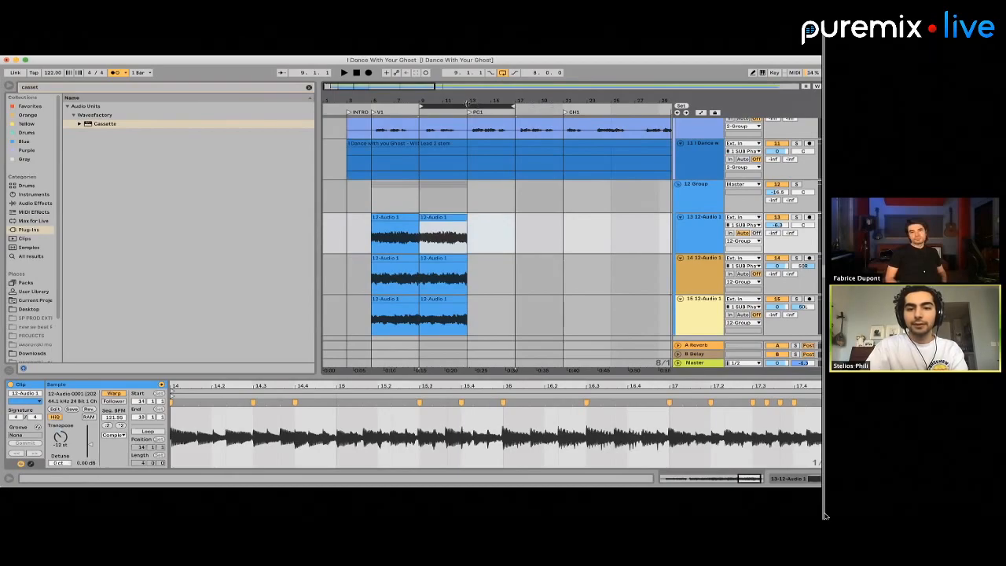
pyautogui.moveTo(468, 161); pyautogui.dragTo(548, 166)
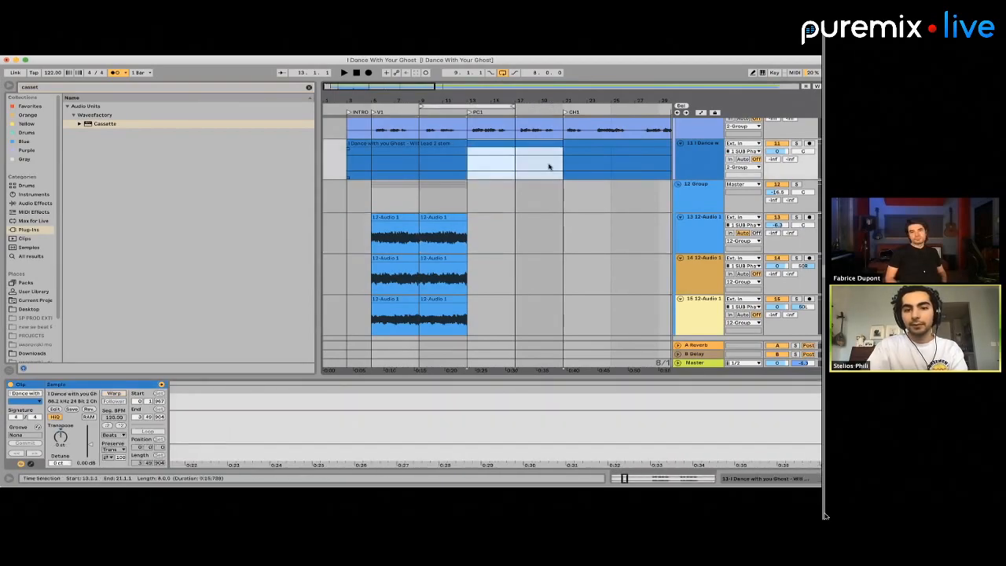
# Add a new audio track below track 15 inside the 12 Group
pyautogui.click(469, 193)
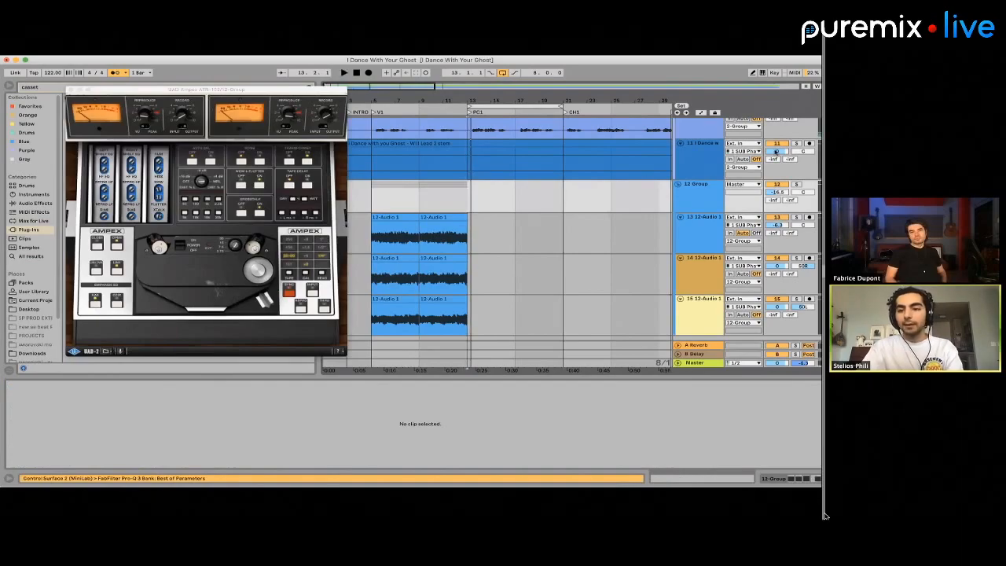
pyautogui.click(470, 202)
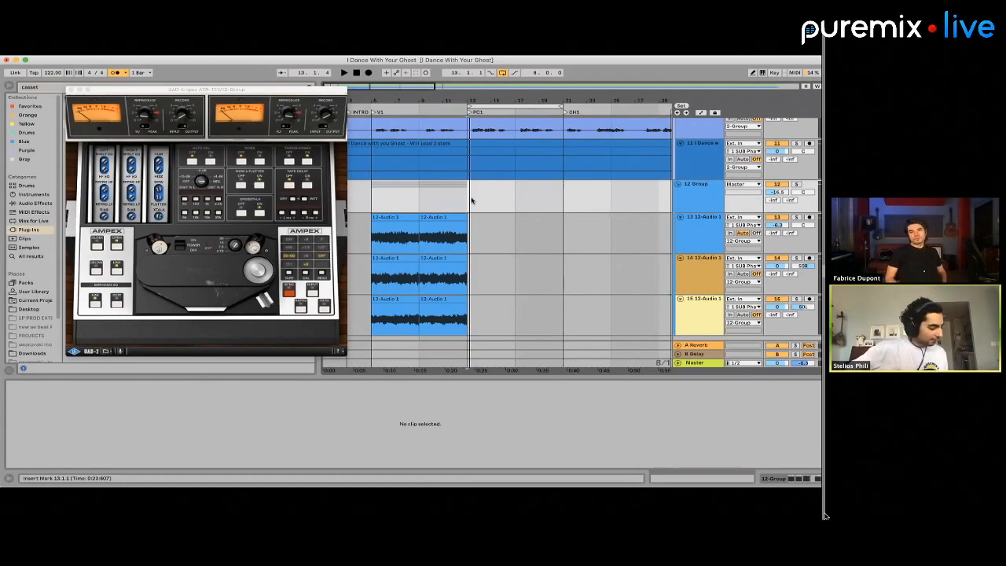
pyautogui.scroll(-1, 472, 201)
pyautogui.hscroll(1, 471, 201)
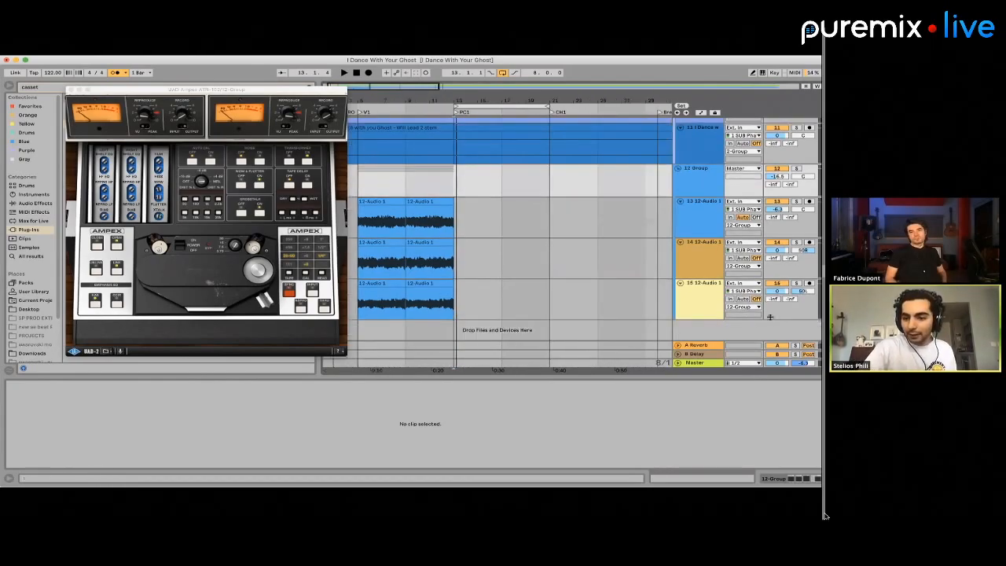
pyautogui.click(695, 299)
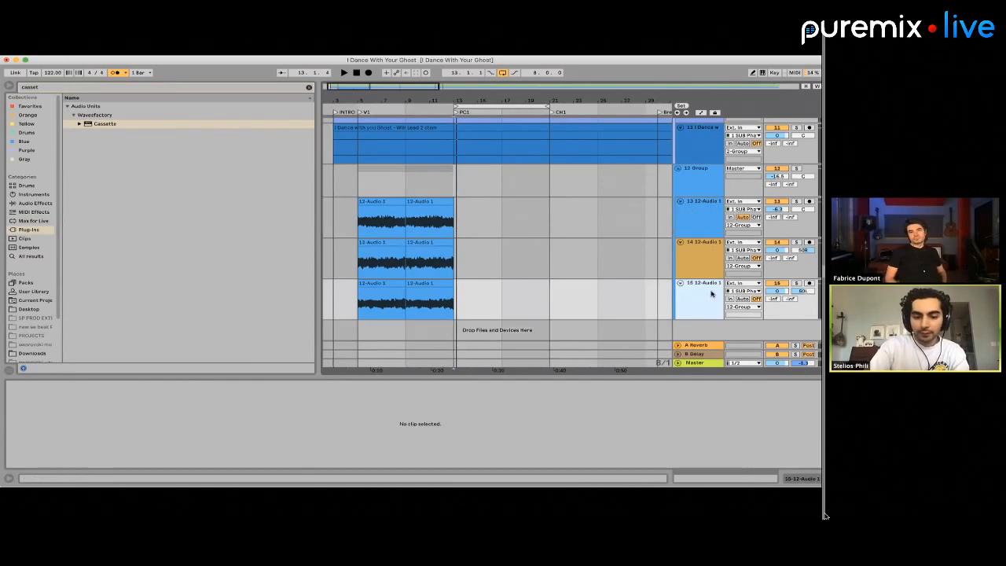
pyautogui.press('super+t')
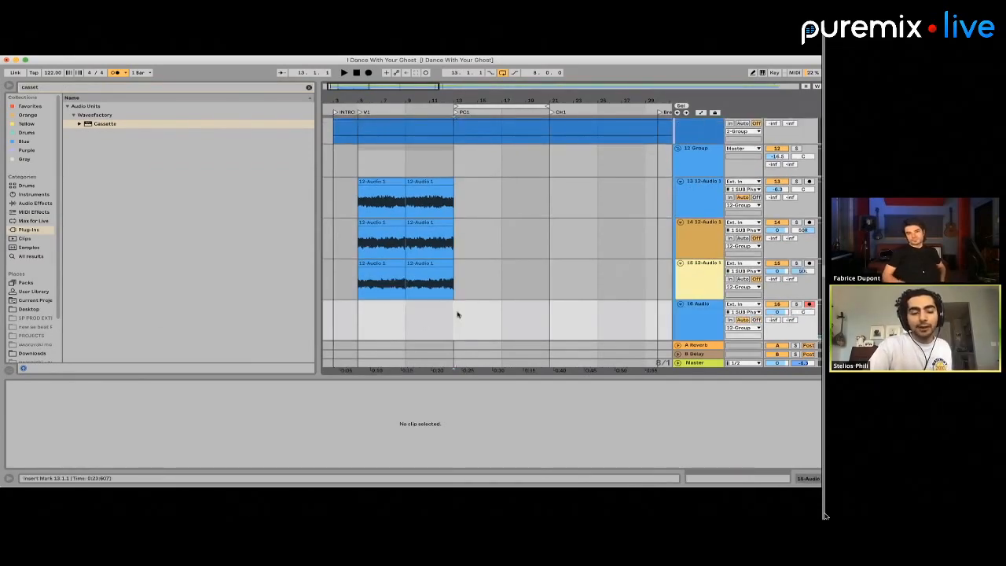
# Select bars 13 to 21 on track 16 and enable Reduced Latency When Monitoring
pyautogui.moveTo(455, 312); pyautogui.dragTo(548, 313)
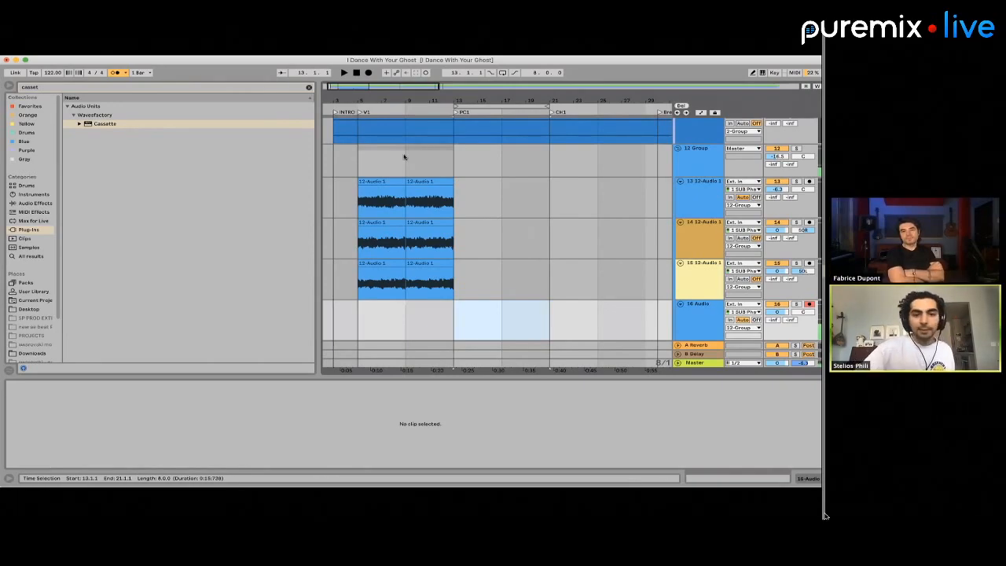
pyautogui.click(125, 51)
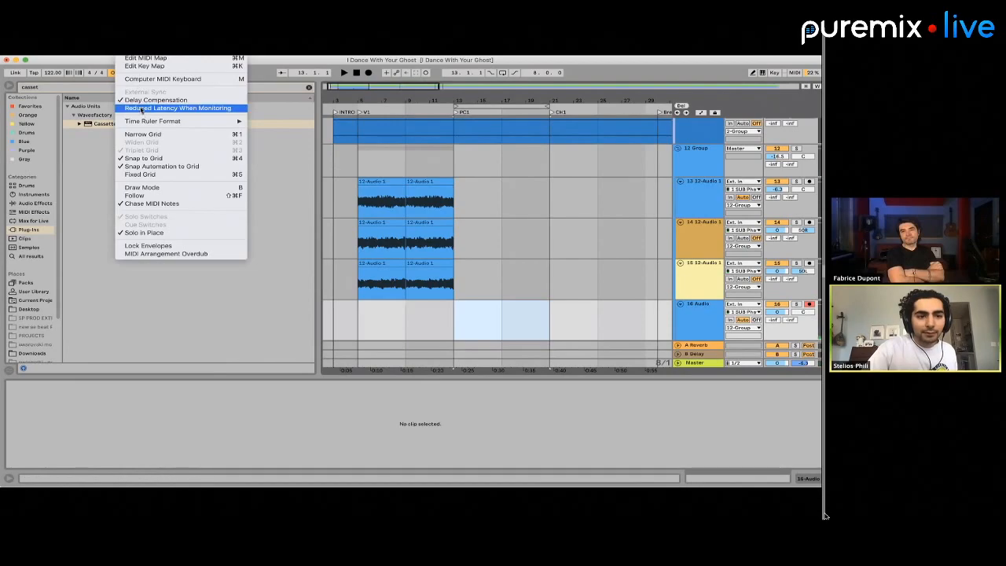
pyautogui.click(140, 107)
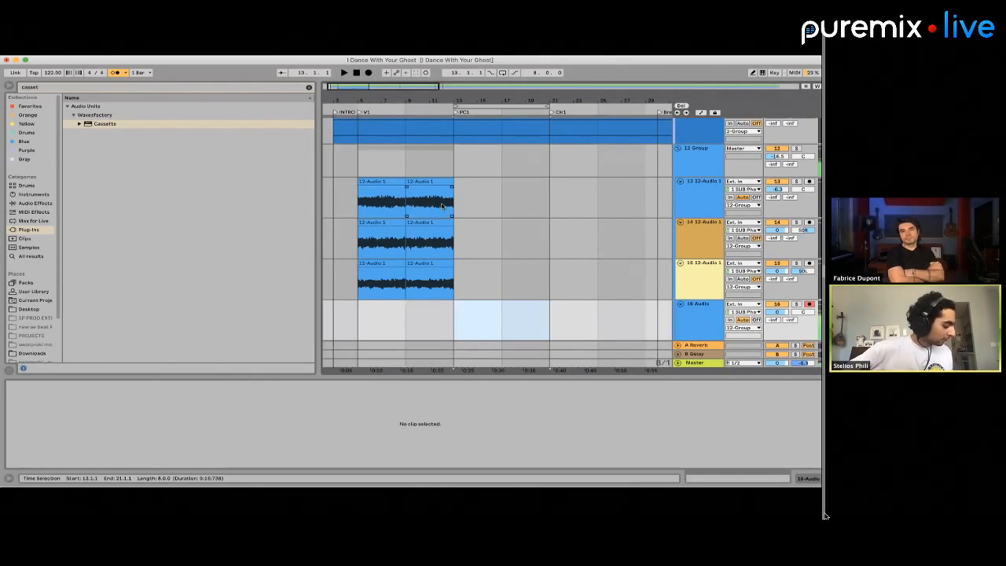
# Check the monitoring latency options and bypass the UAD Ampex and Cassette effects on the 12 Group
pyautogui.click(491, 207)
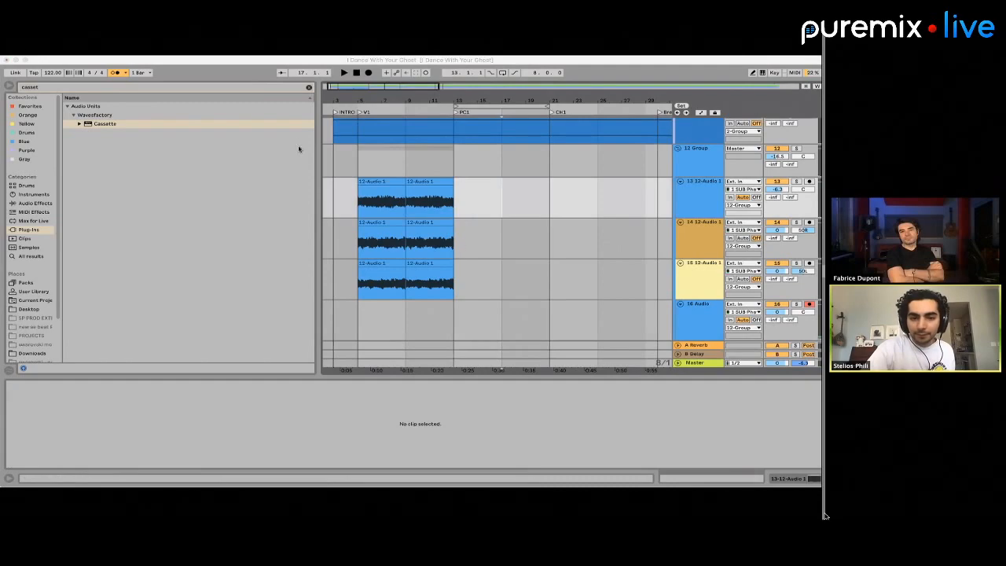
pyautogui.click(489, 210)
pyautogui.click(129, 52)
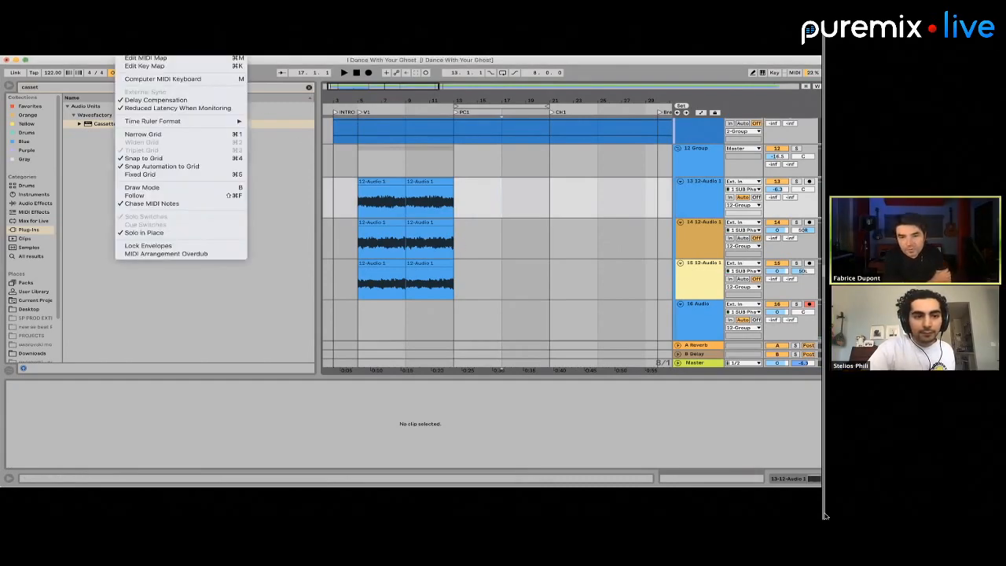
pyautogui.moveTo(159, 52)
pyautogui.press('Escape')
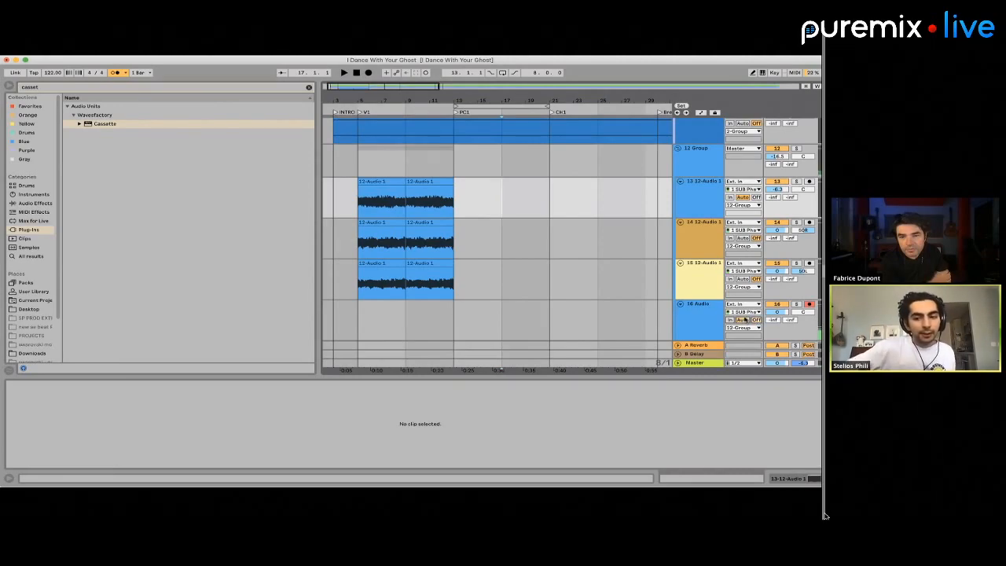
pyautogui.click(700, 154)
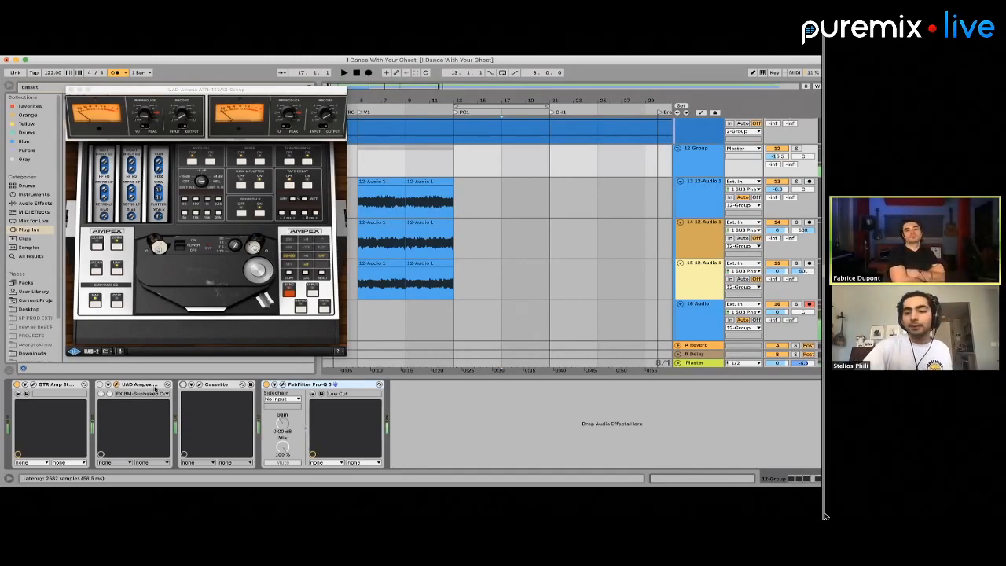
# Play from about bar 11 and start recording the guitar onto track 16, leading into the PC1 section
pyautogui.moveTo(471, 311); pyautogui.dragTo(565, 308)
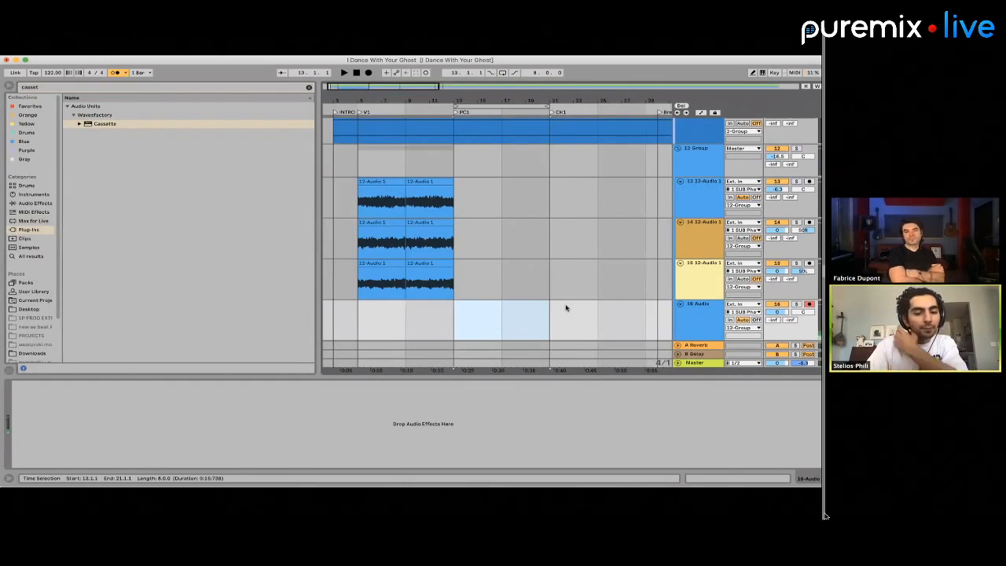
pyautogui.click(475, 322)
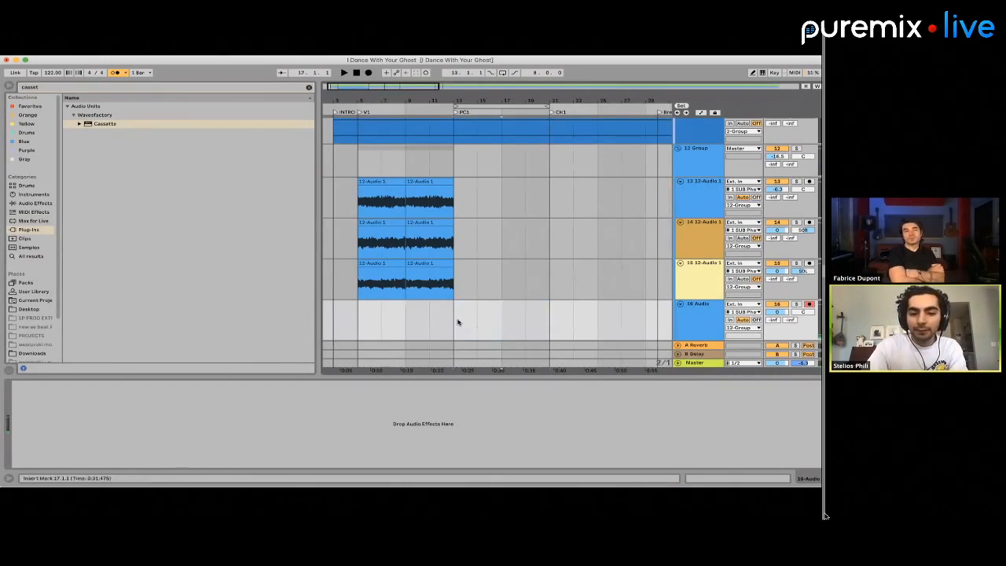
pyautogui.press('space')
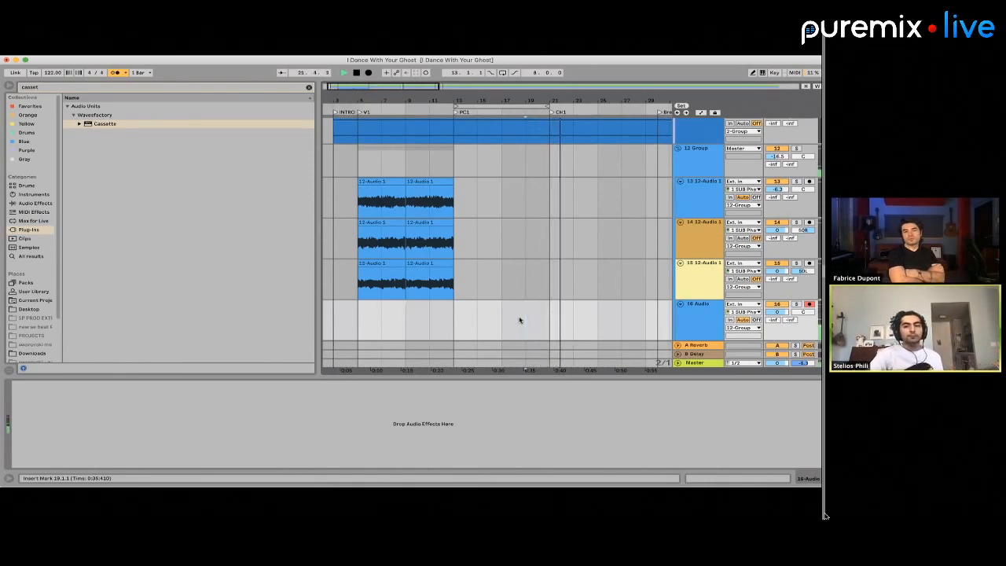
pyautogui.click(427, 317)
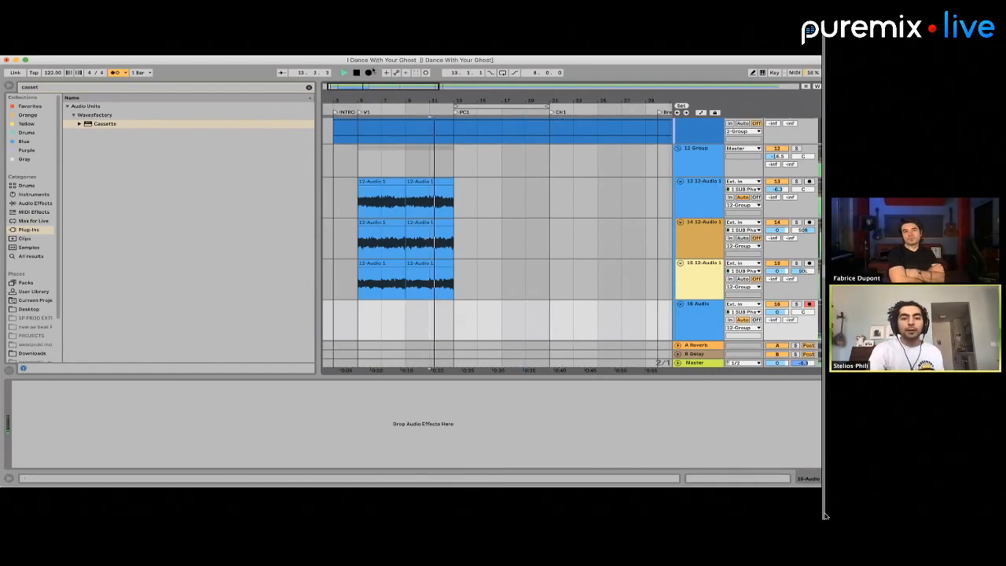
pyautogui.click(369, 72)
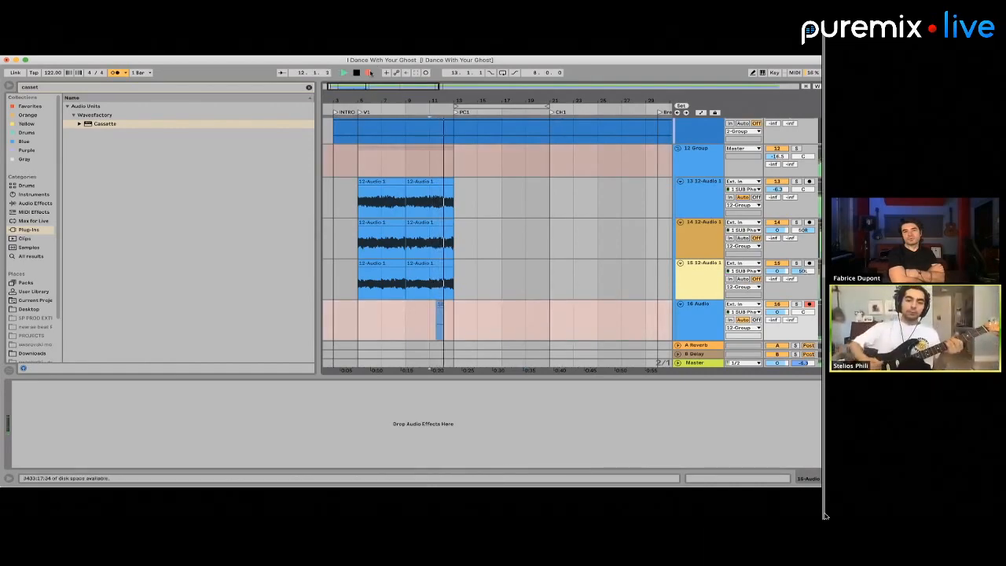
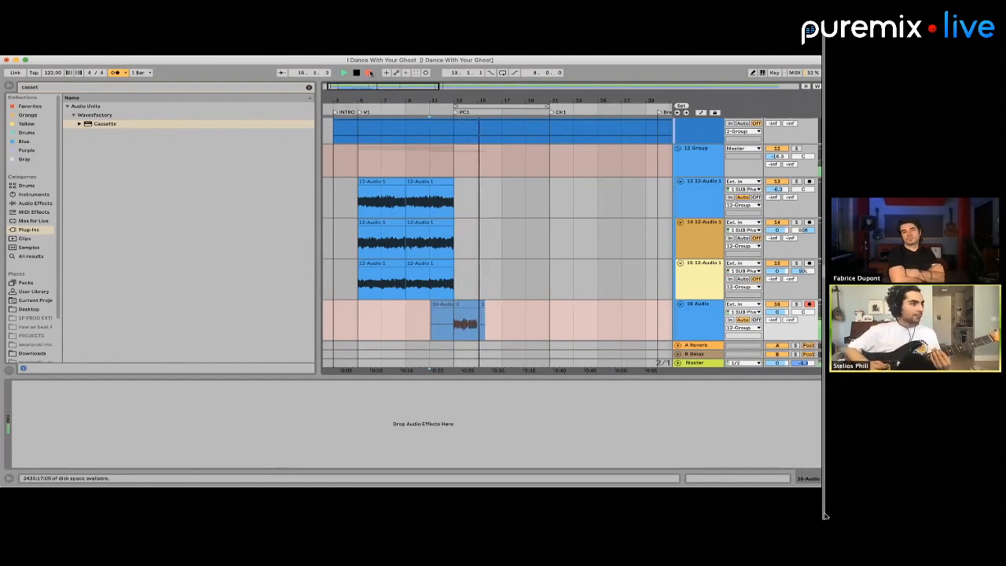
pyautogui.press('space')
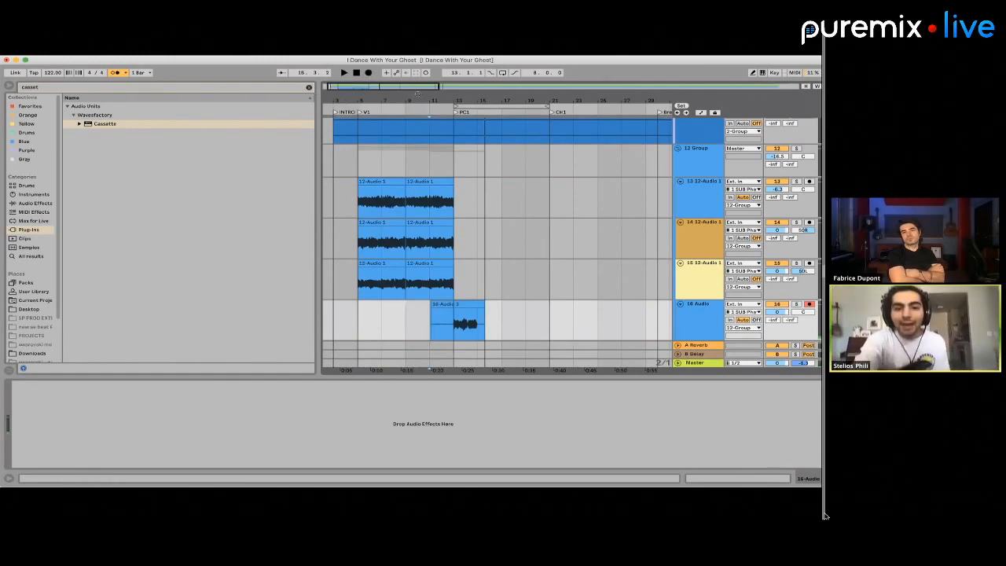
pyautogui.press('space')
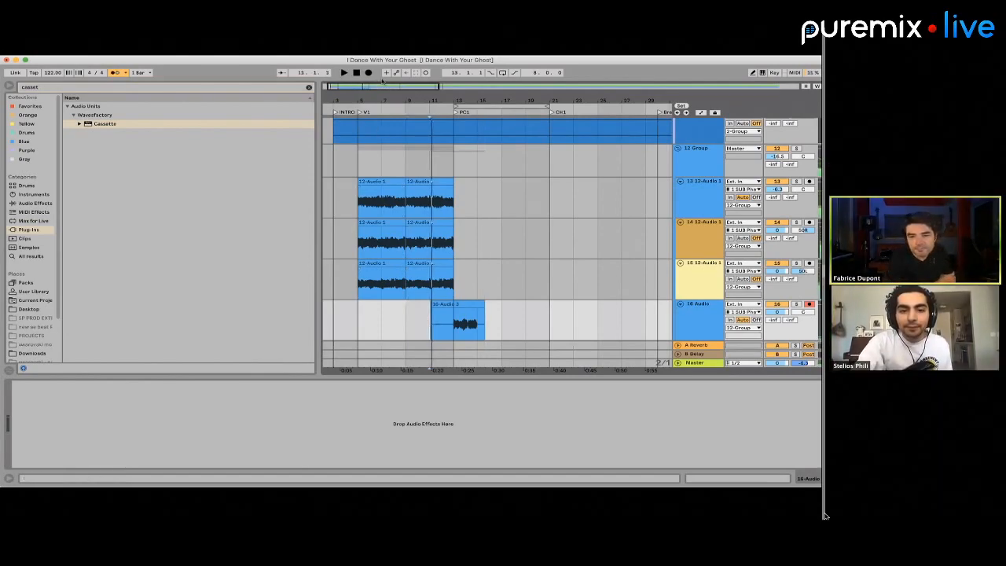
pyautogui.click(368, 73)
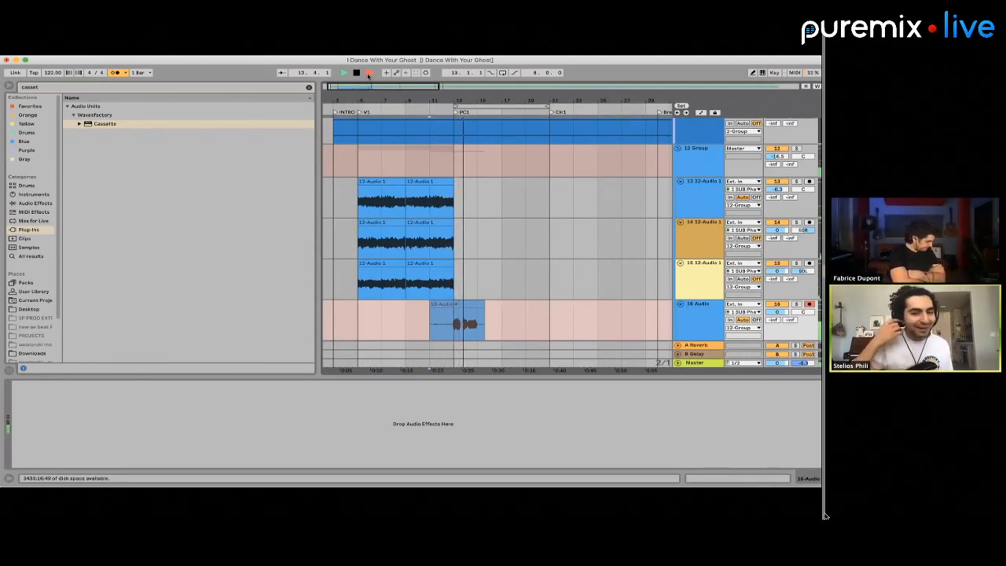
pyautogui.press('space')
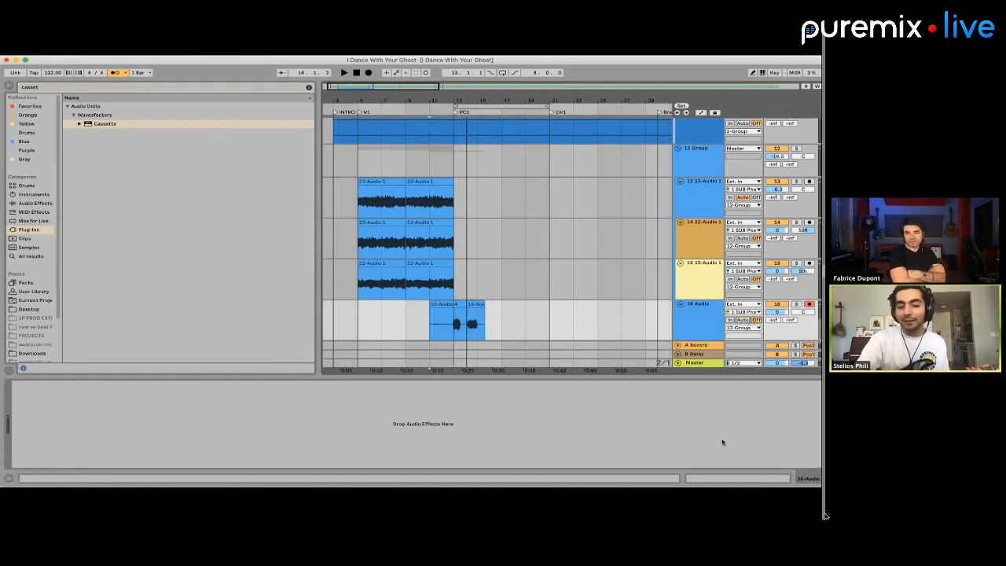
# Record a full guitar take on track 16, starting at bar 11 and running past the CH1 marker to bar 22
pyautogui.click(429, 325)
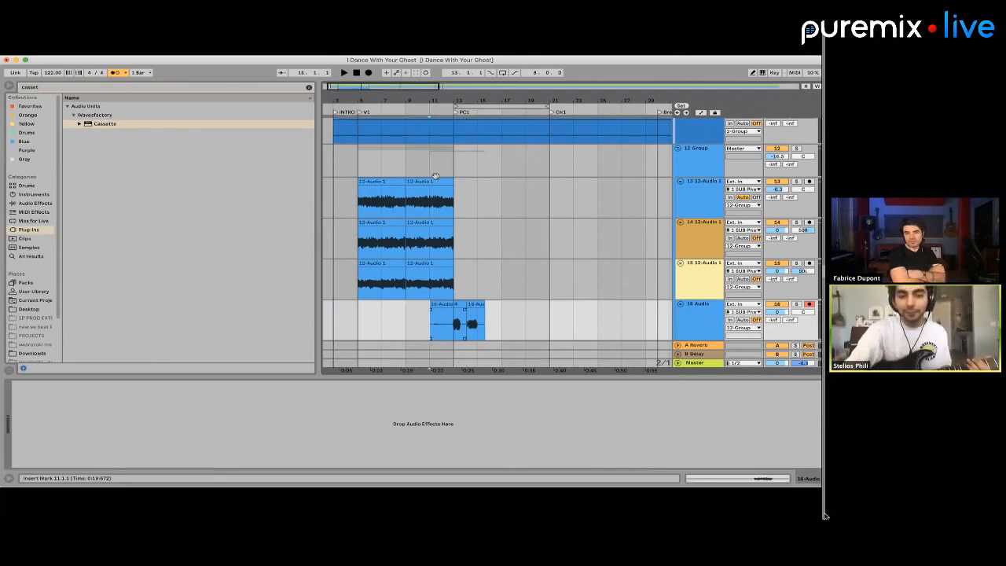
pyautogui.press('F9')
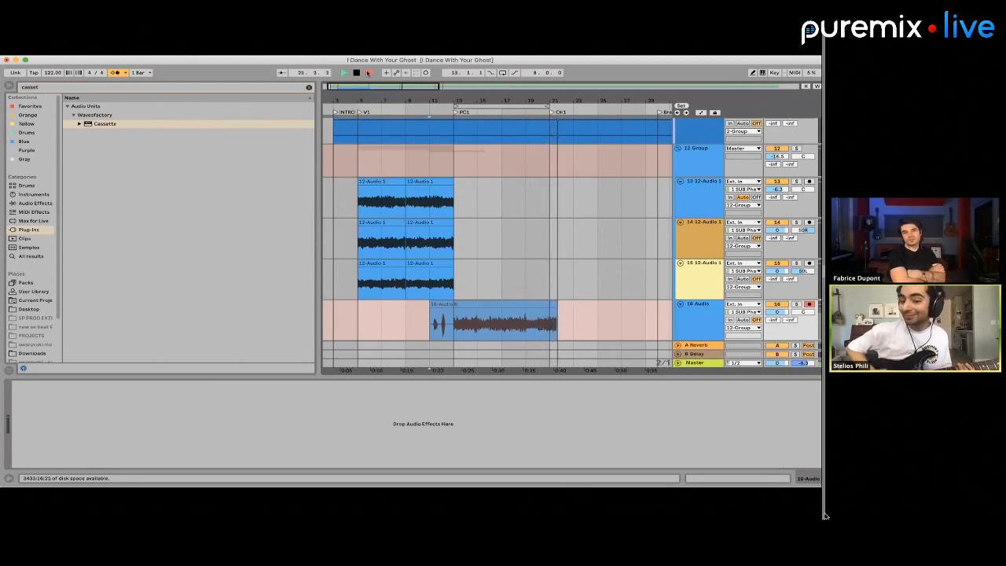
pyautogui.press('space')
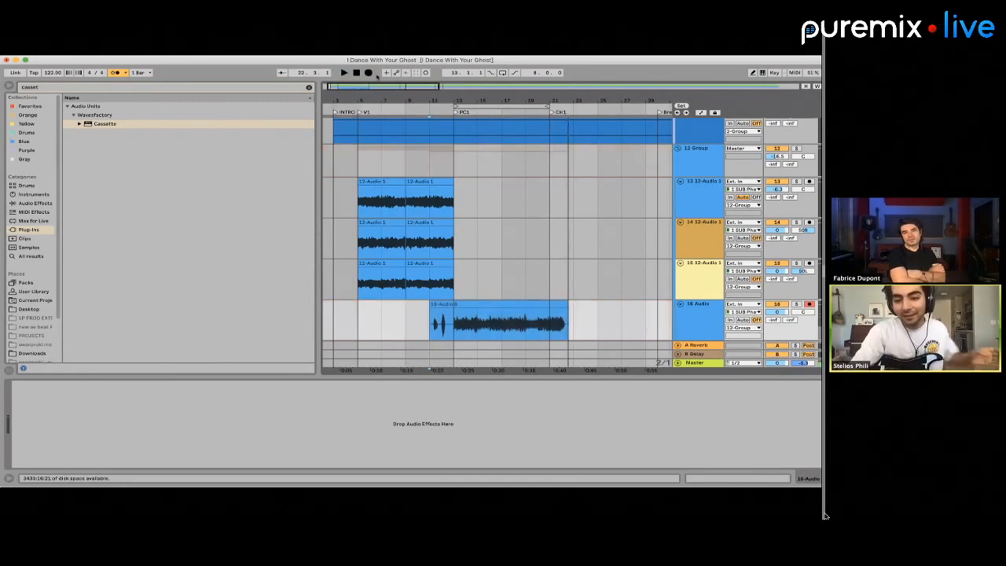
# Trim the recorded take on track 16 to bars 13 to 21 by deleting the audio before and after PC1
pyautogui.moveTo(555, 301); pyautogui.dragTo(596, 326)
pyautogui.press('super+z')
pyautogui.press('Delete')
pyautogui.moveTo(454, 333); pyautogui.dragTo(395, 336)
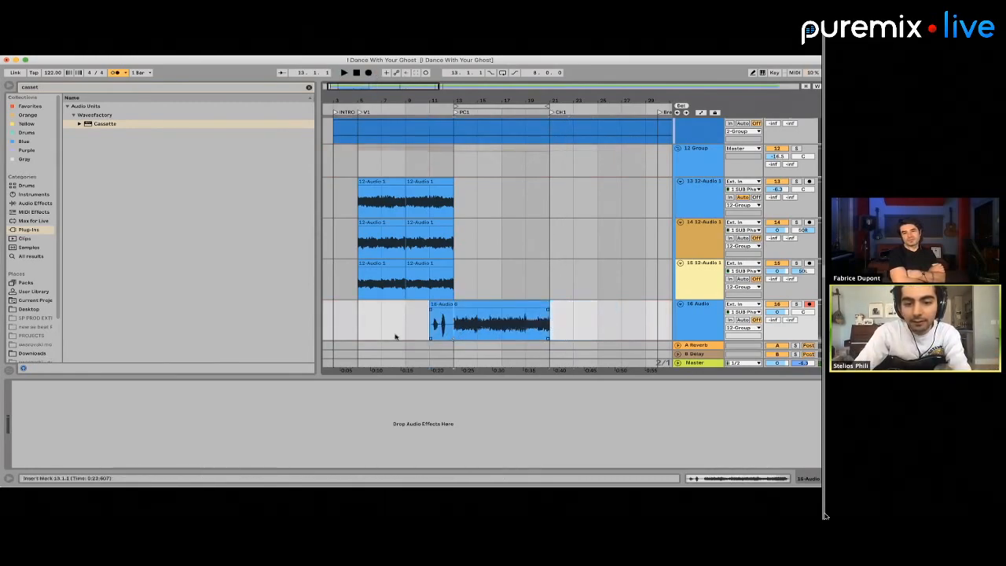
pyautogui.press('Delete')
# Add a new audio track below track 16 inside the 12 Group and place the insert mark at bar 19
pyautogui.click(688, 316)
pyautogui.press('super+t')
pyautogui.click(526, 314)
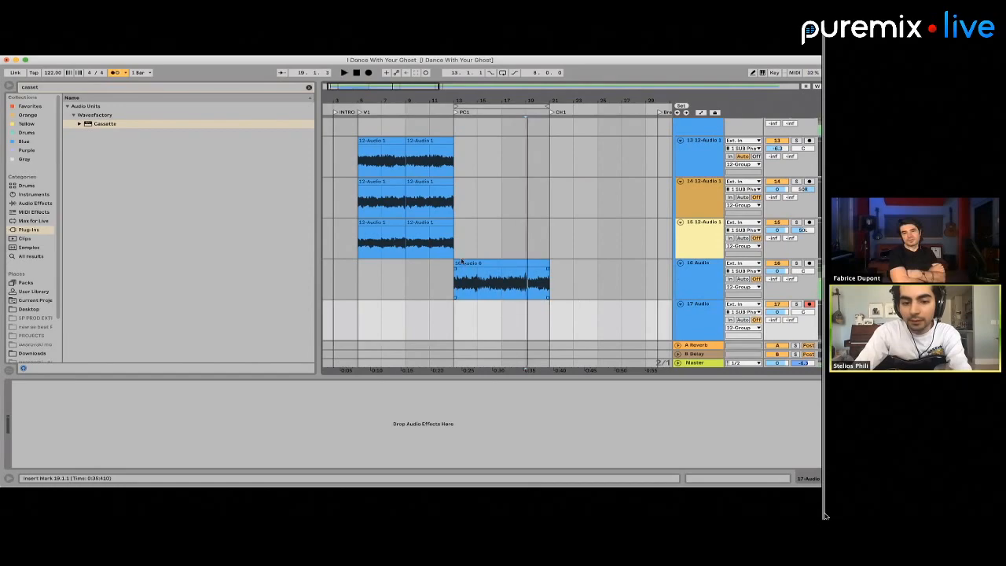
# Open the track 16 clip's sample and warp the note attack near clip bar 6 onto the bar line
pyautogui.doubleClick(504, 296)
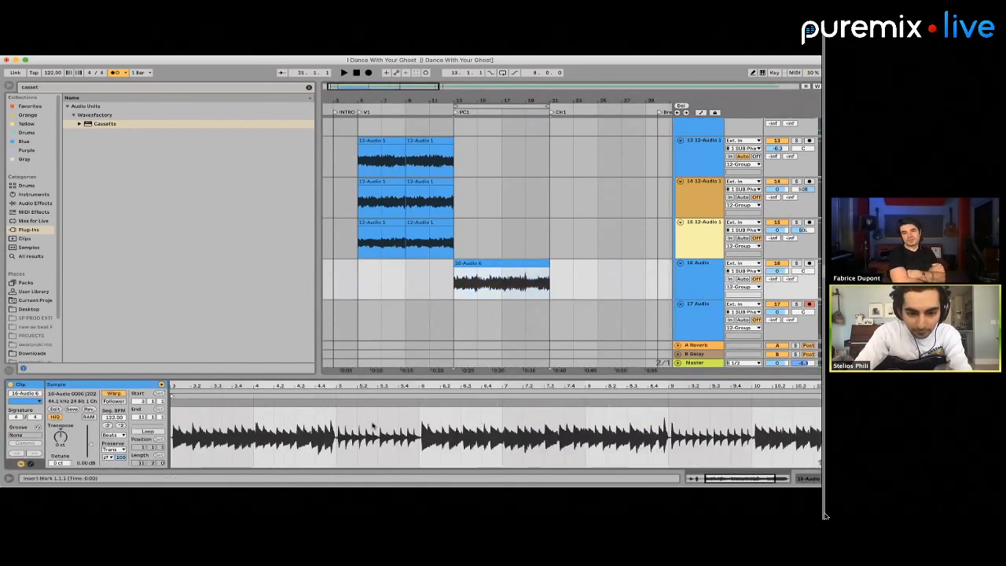
pyautogui.scroll(3, 386, 429)
pyautogui.scroll(5, 432, 412)
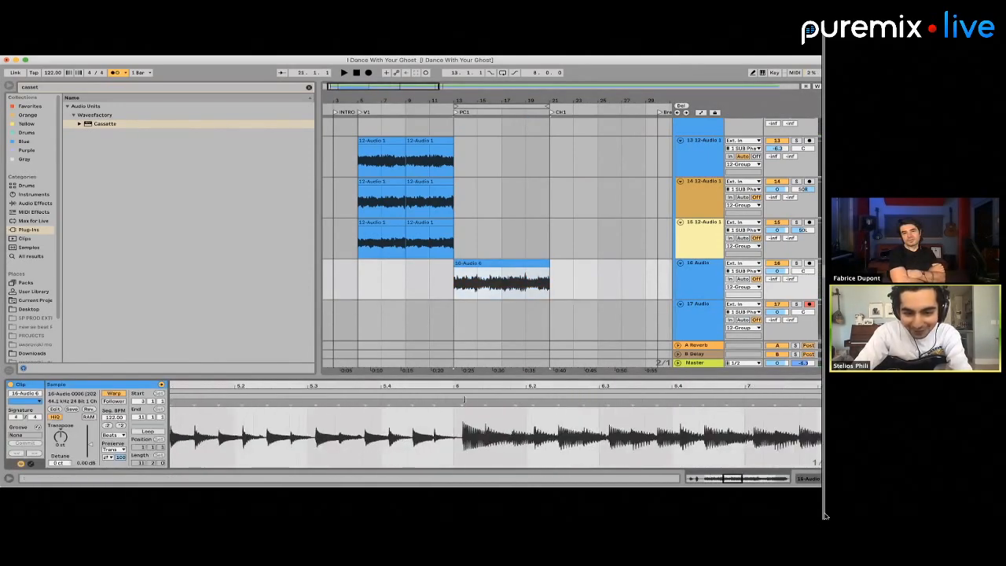
pyautogui.moveTo(465, 399); pyautogui.dragTo(453, 401)
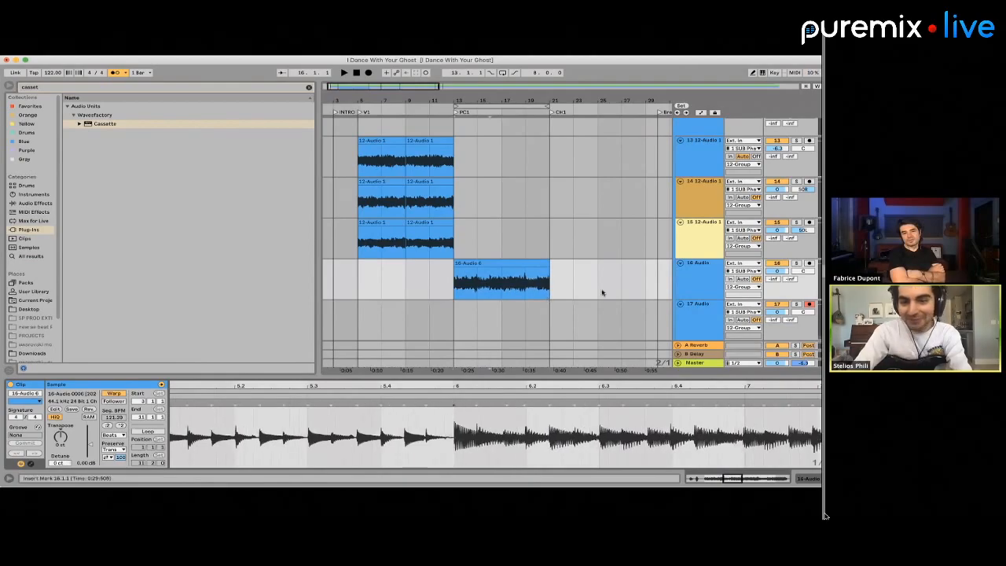
pyautogui.click(534, 321)
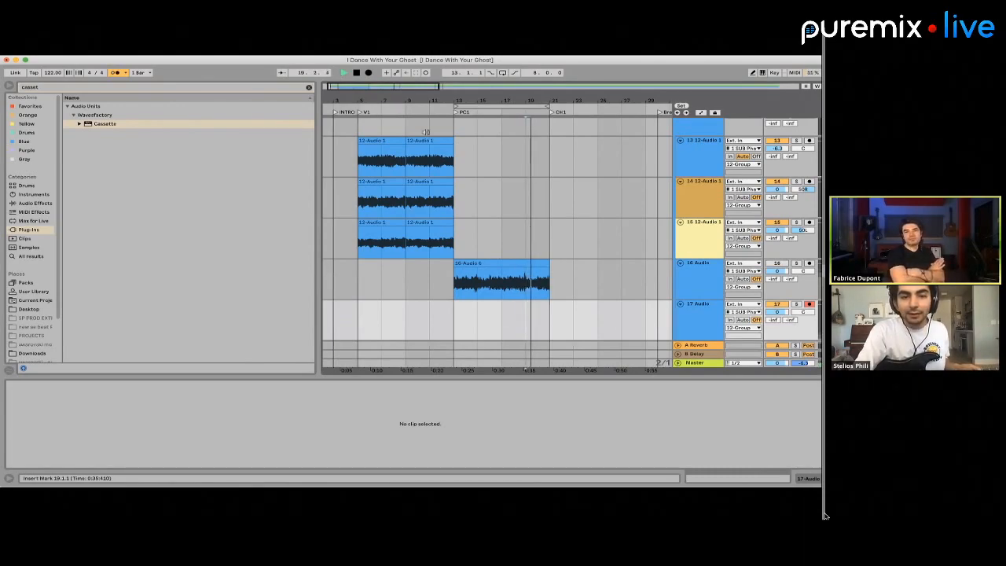
pyautogui.click(369, 73)
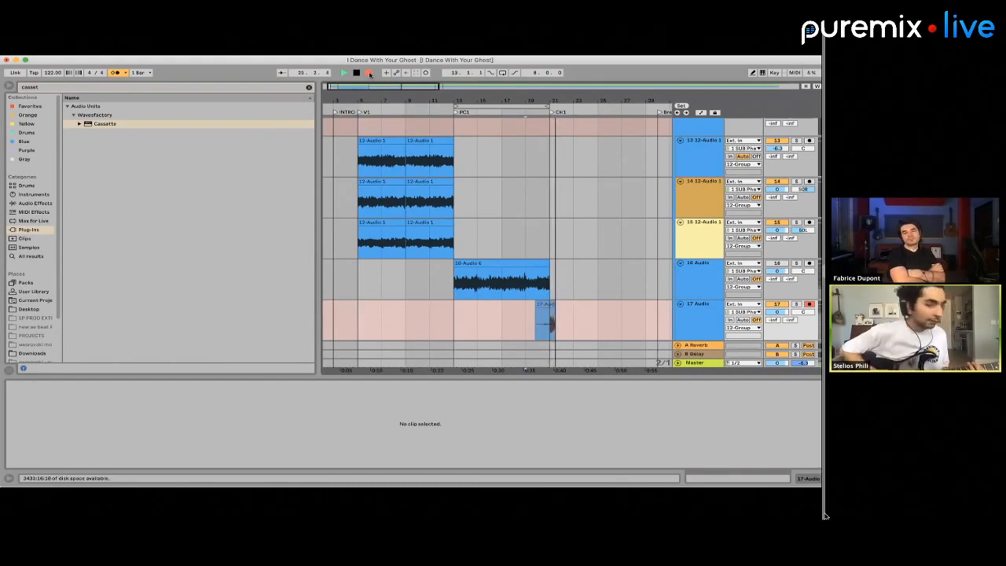
pyautogui.press('space')
pyautogui.press('space')
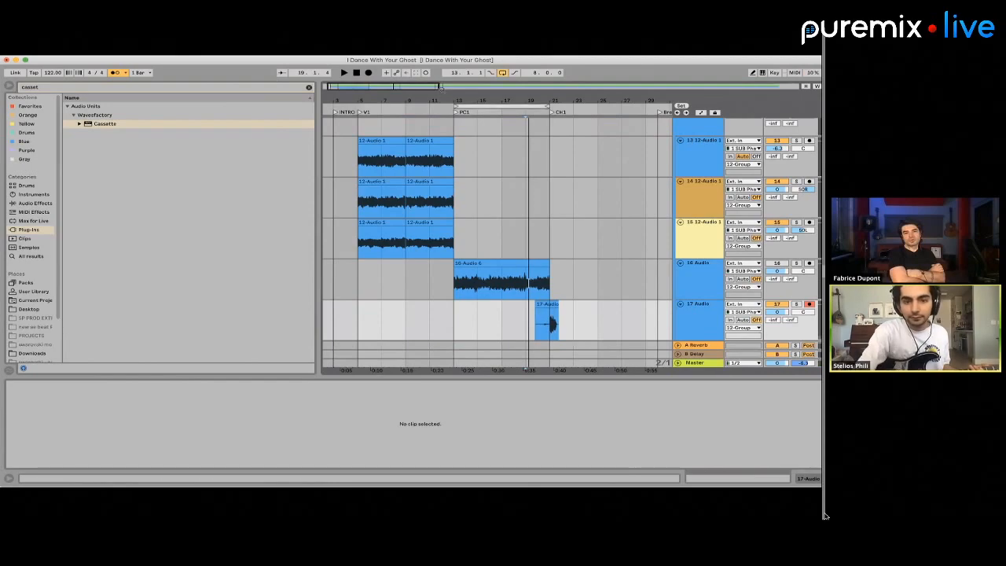
# Try recording a second guitar take on track 17 from bar 11 across the looped PC1 section
pyautogui.click(434, 310)
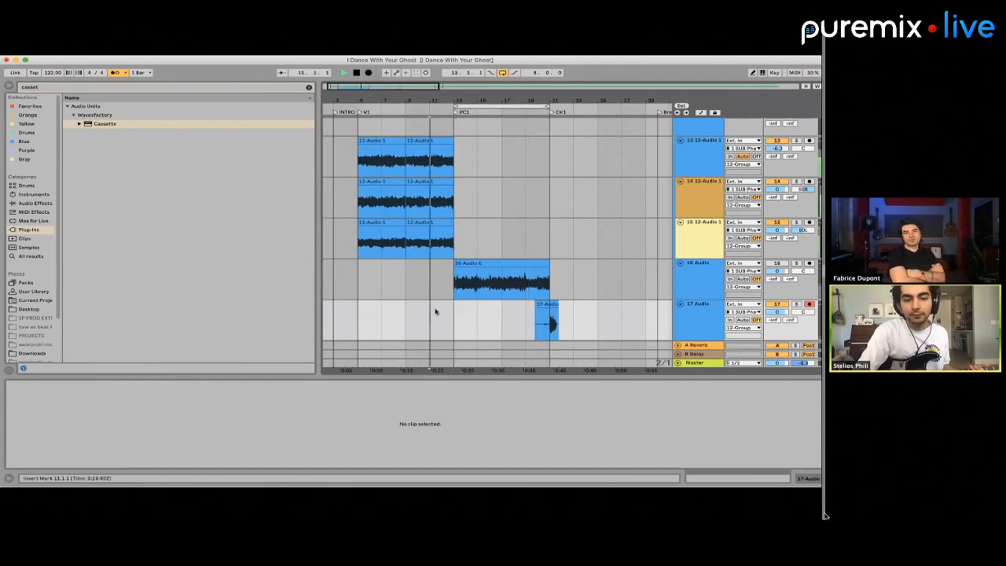
pyautogui.click(370, 74)
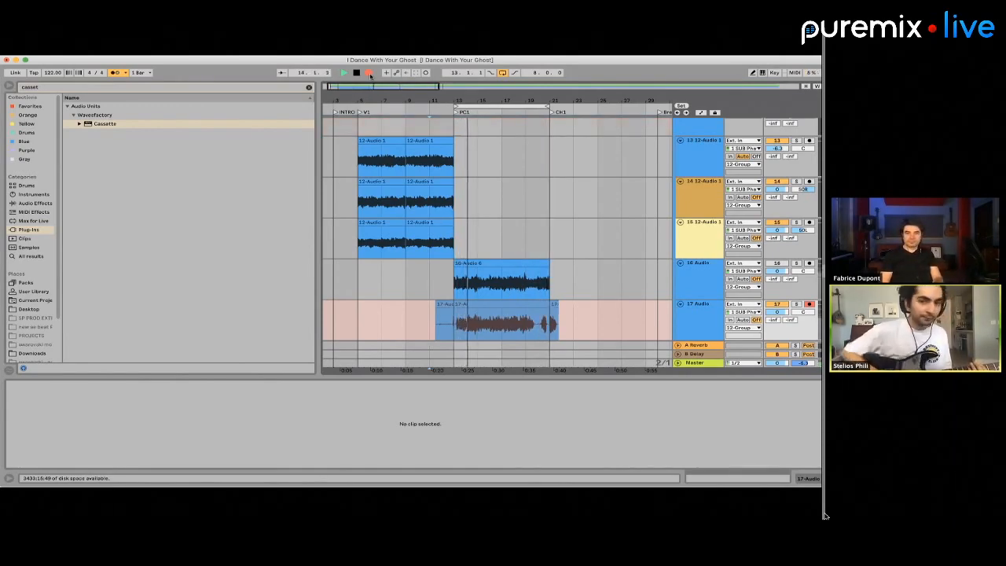
pyautogui.click(369, 73)
# Record the second guitar take on track 17 again from bar 11 to the end of the looped PC1 section
pyautogui.click(428, 274)
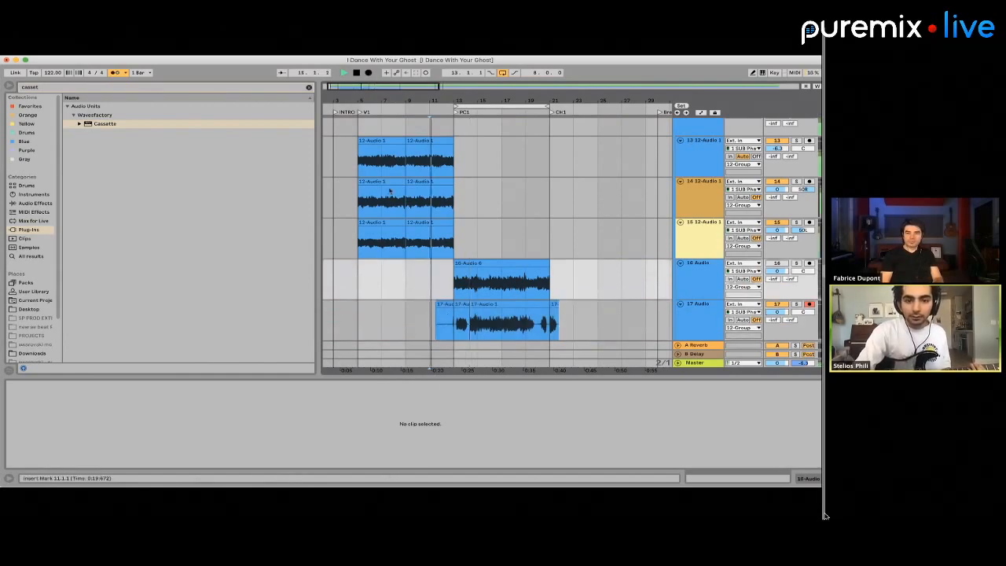
pyautogui.click(368, 73)
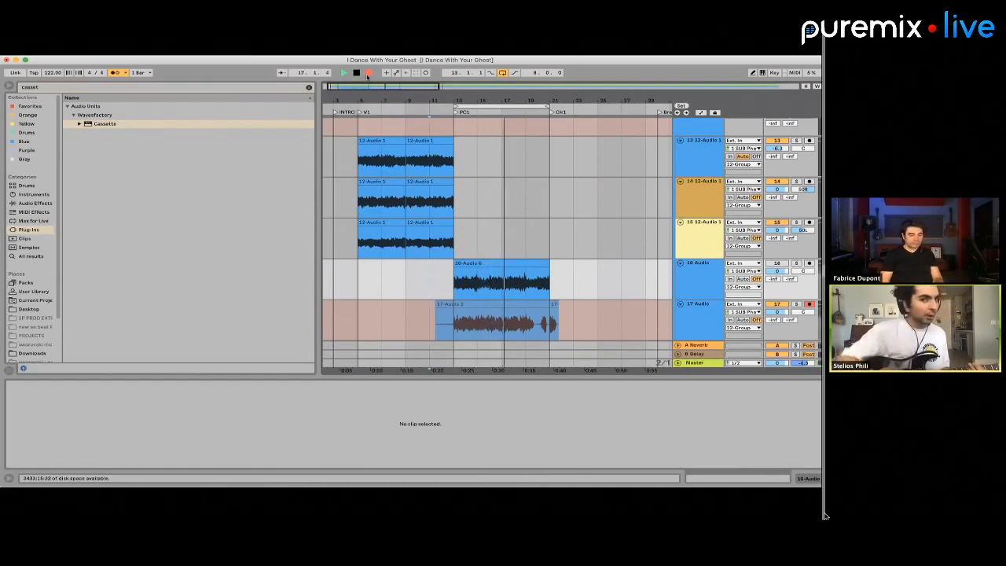
pyautogui.press('space')
pyautogui.click(367, 73)
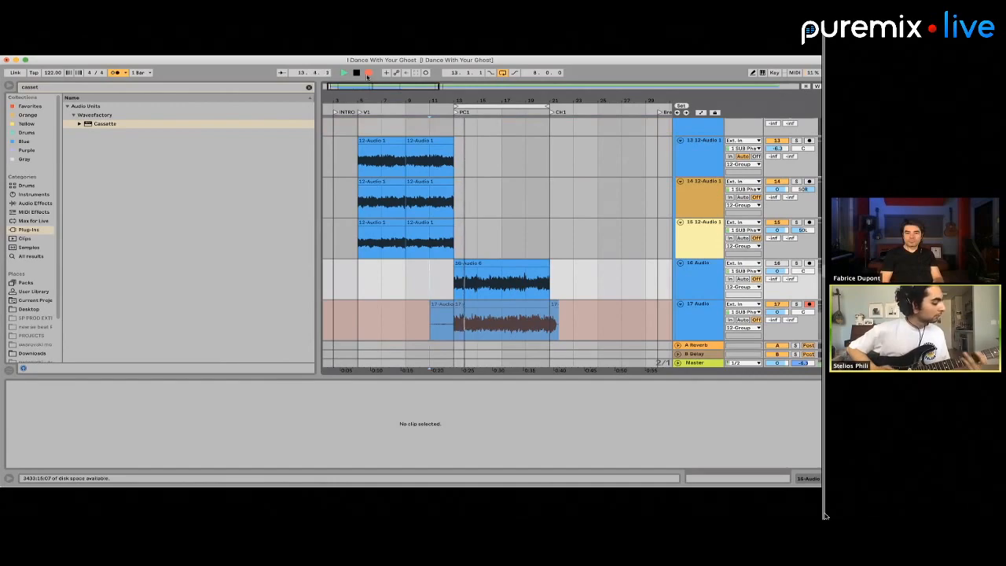
pyautogui.click(369, 72)
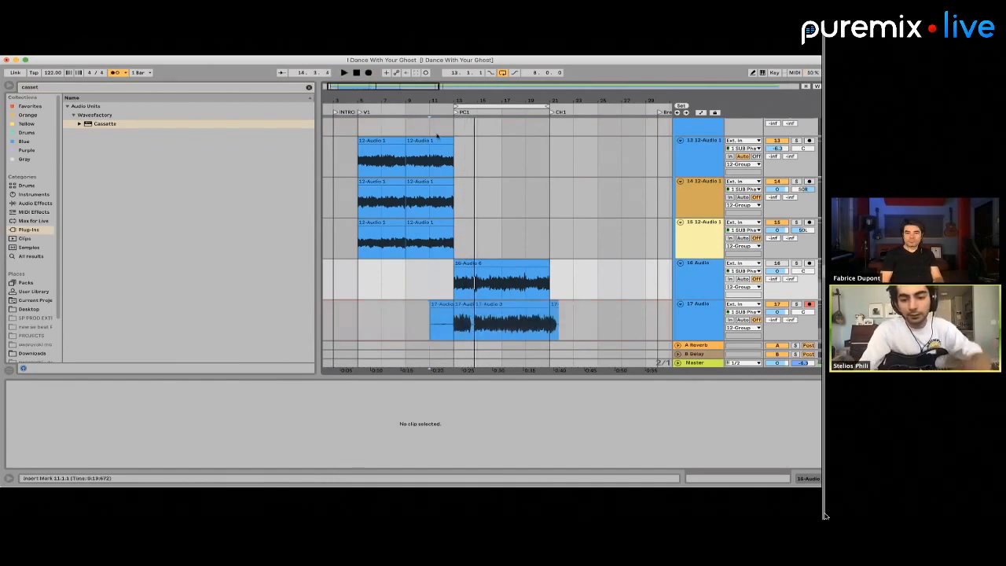
# Trim the track 17 take to bars 13 to 21 by deleting the audio outside PC1
pyautogui.moveTo(550, 316); pyautogui.dragTo(638, 319)
pyautogui.press('Delete')
pyautogui.moveTo(431, 327); pyautogui.dragTo(595, 320)
pyautogui.press('Delete')
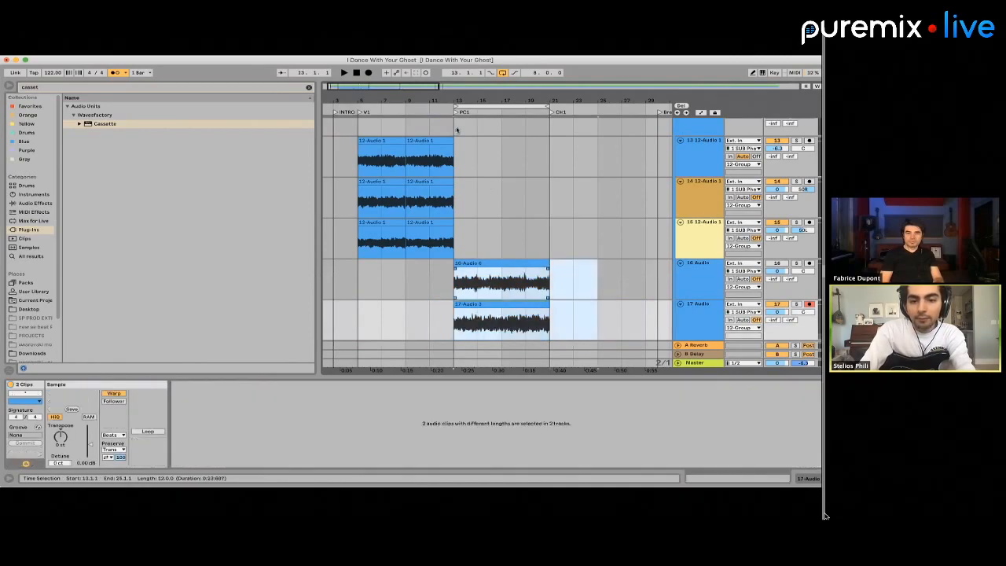
# Move the PC1 takes from tracks 16 and 17 up to tracks 13 and 14 at bar 13
pyautogui.press('super+x')
pyautogui.click(464, 154)
pyautogui.press('super+v')
# Warp the moved take on track 14 so the note attack near clip bar 6 sits on the bar line
pyautogui.click(471, 180)
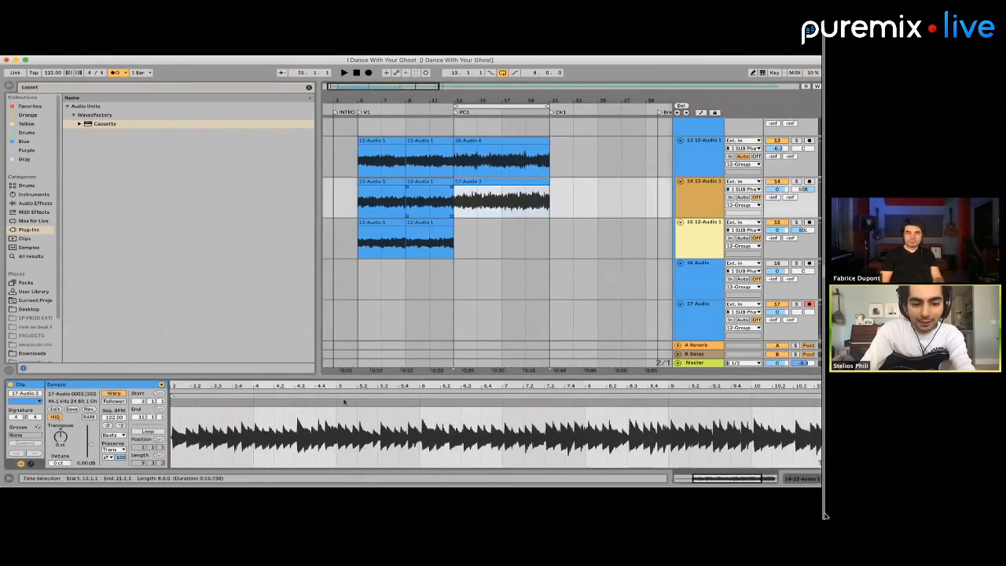
pyautogui.scroll(5, 440, 423)
pyautogui.moveTo(391, 403); pyautogui.dragTo(383, 403)
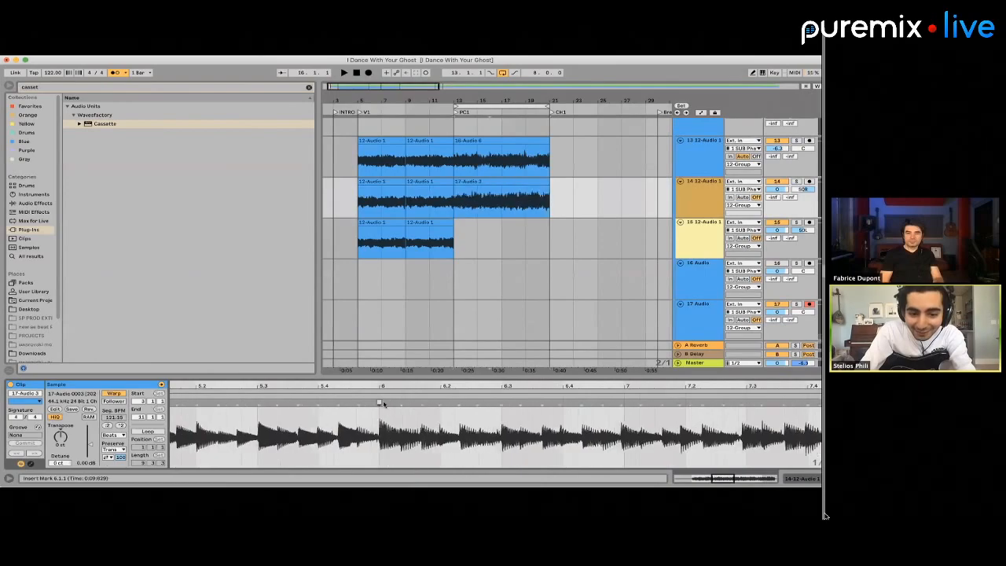
pyautogui.scroll(-1, 512, 278)
# Play the PC1 takes on tracks 13 and 14 briefly from bar 17
pyautogui.click(507, 267)
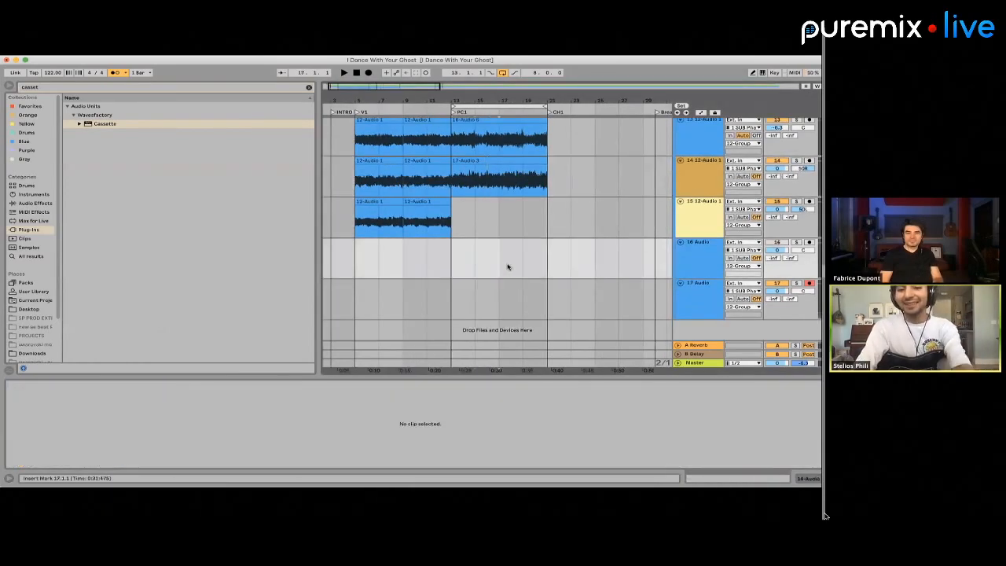
pyautogui.press('space')
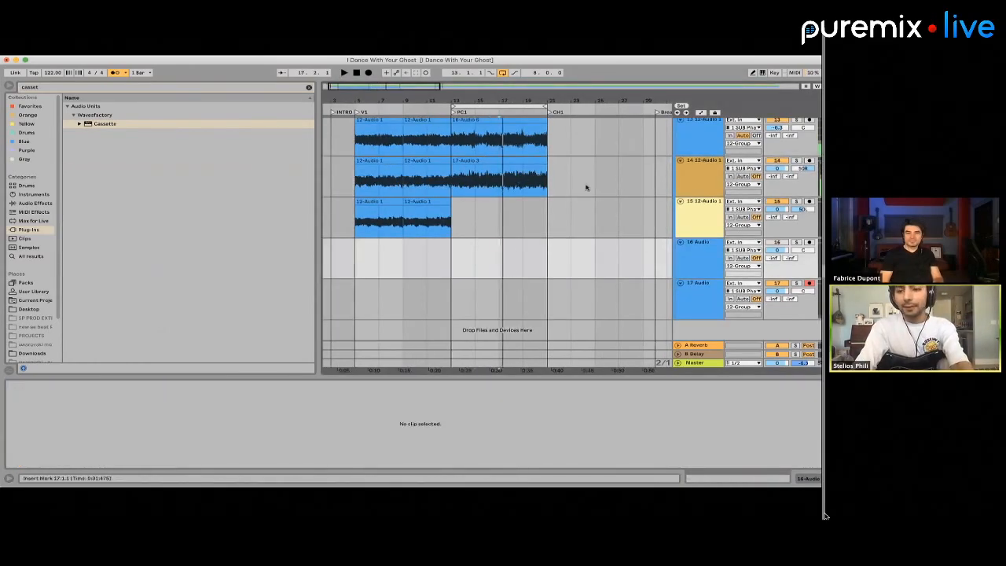
pyautogui.scroll(2, 586, 187)
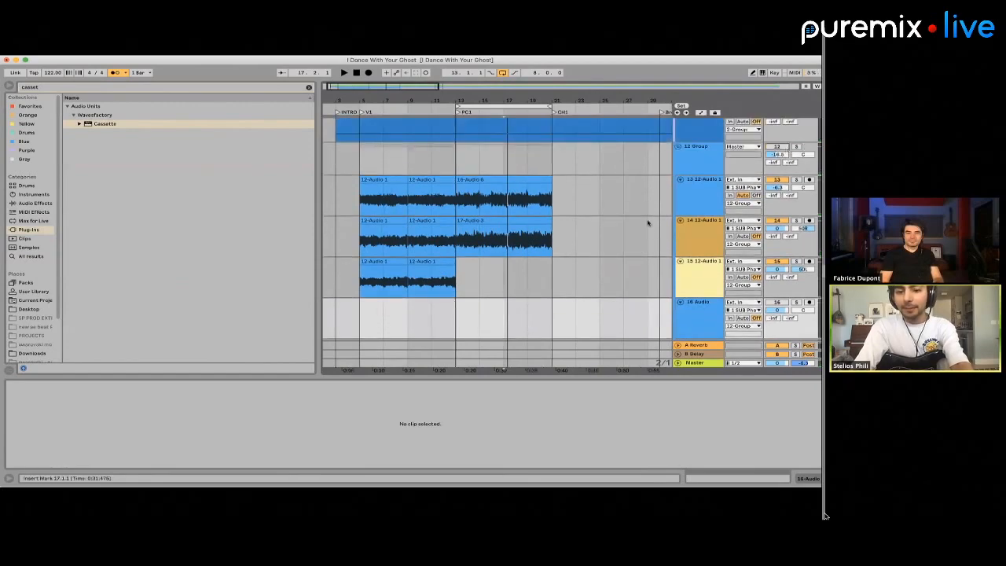
# Try recording another guitar part on track 17 from bar 11 into the PC1 section
pyautogui.scroll(-2, 648, 223)
pyautogui.click(405, 296)
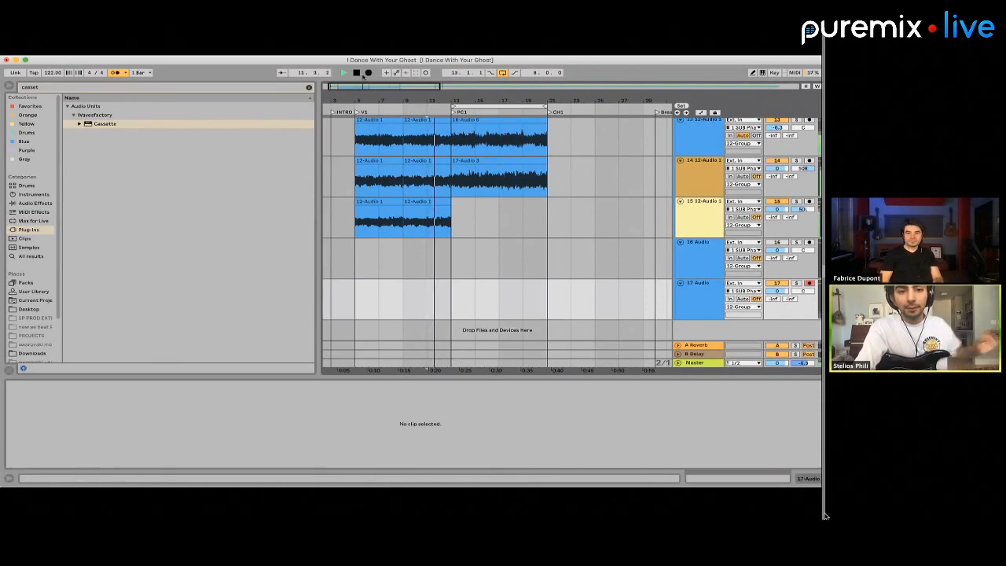
pyautogui.click(368, 73)
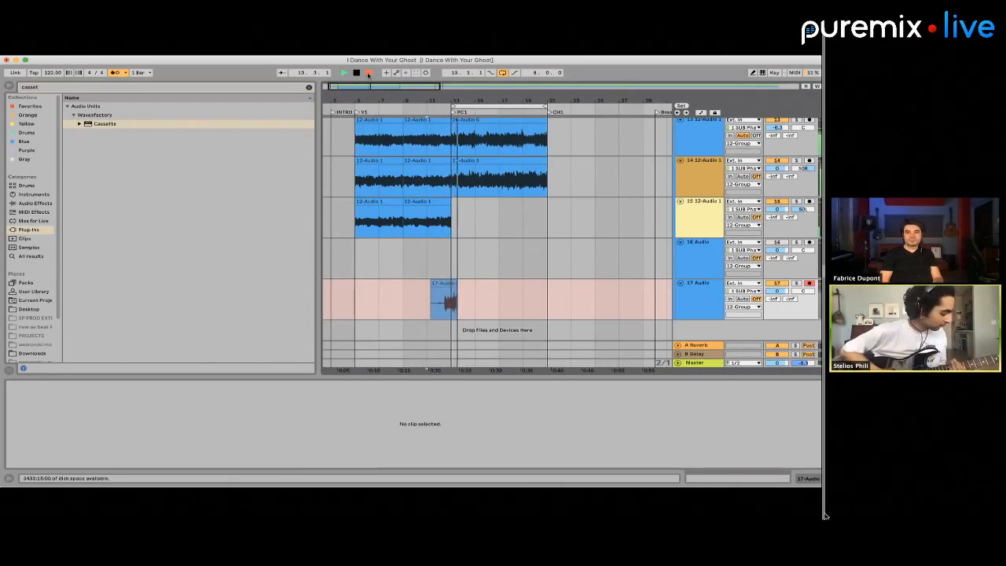
pyautogui.press('space')
pyautogui.click(428, 253)
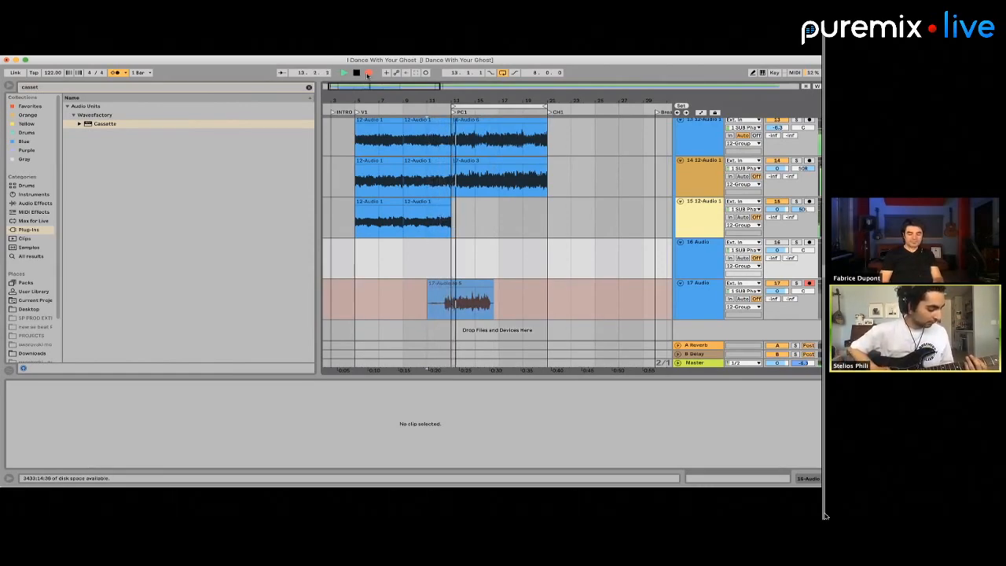
pyautogui.click(368, 73)
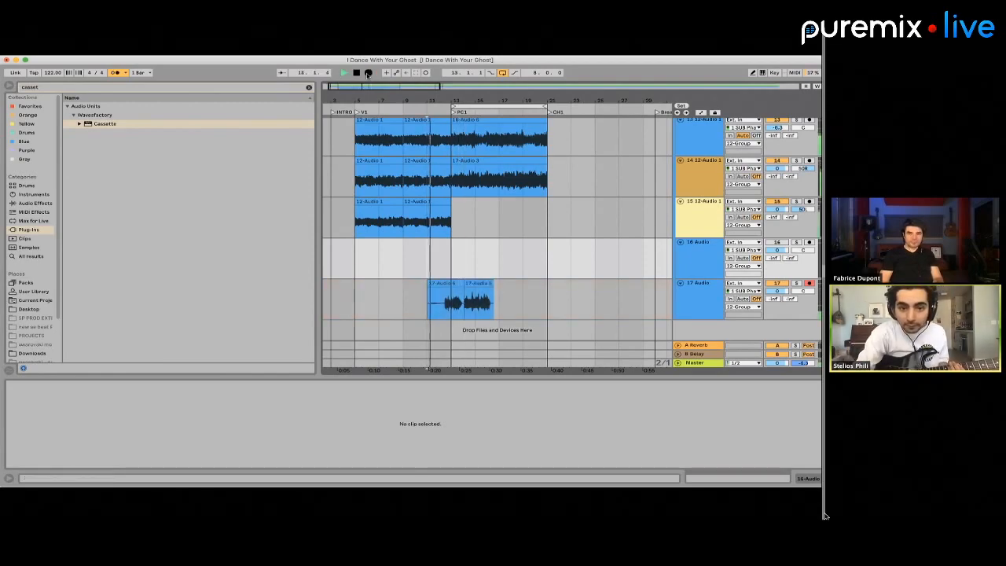
# Record one more take on track 17 from bar 11 to bar 18 and delete it from the track
pyautogui.click(368, 73)
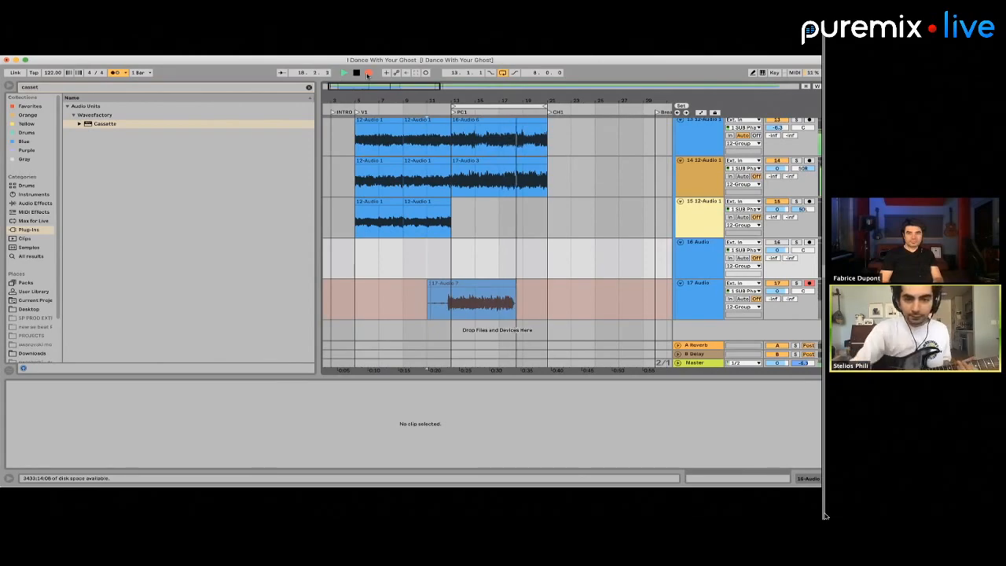
pyautogui.click(368, 73)
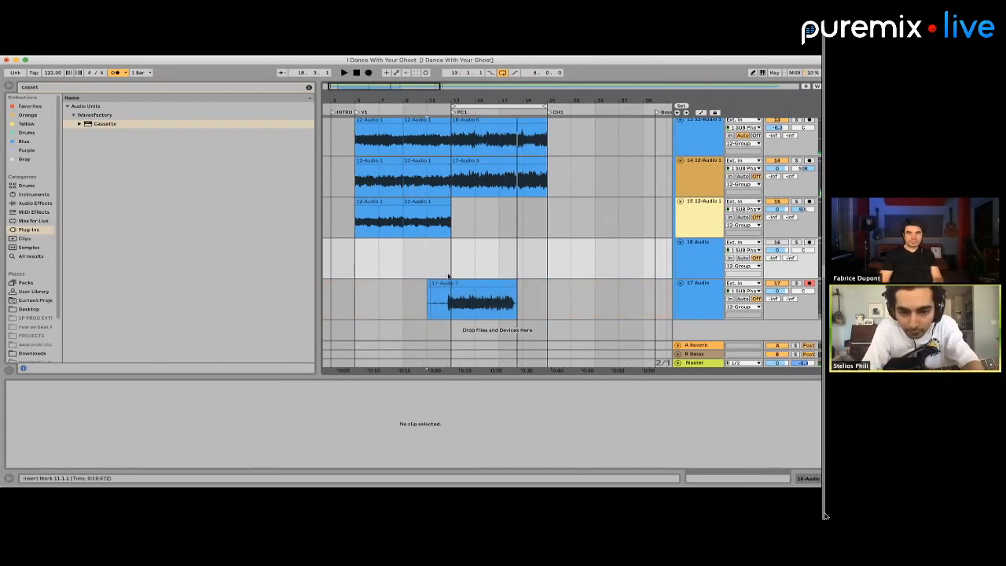
pyautogui.moveTo(430, 300); pyautogui.dragTo(612, 301)
pyautogui.press('Delete')
# Deactivate the PC1 guitar clips on tracks 13 and 14, starting at bar 13
pyautogui.scroll(2, 476, 179)
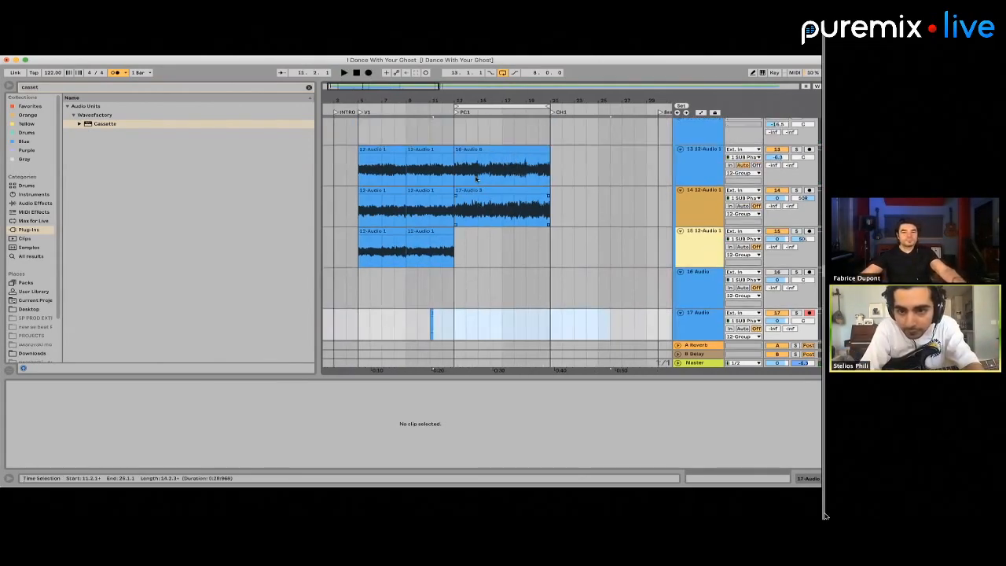
pyautogui.moveTo(458, 161); pyautogui.dragTo(577, 217)
pyautogui.press('0')
pyautogui.scroll(1, 681, 197)
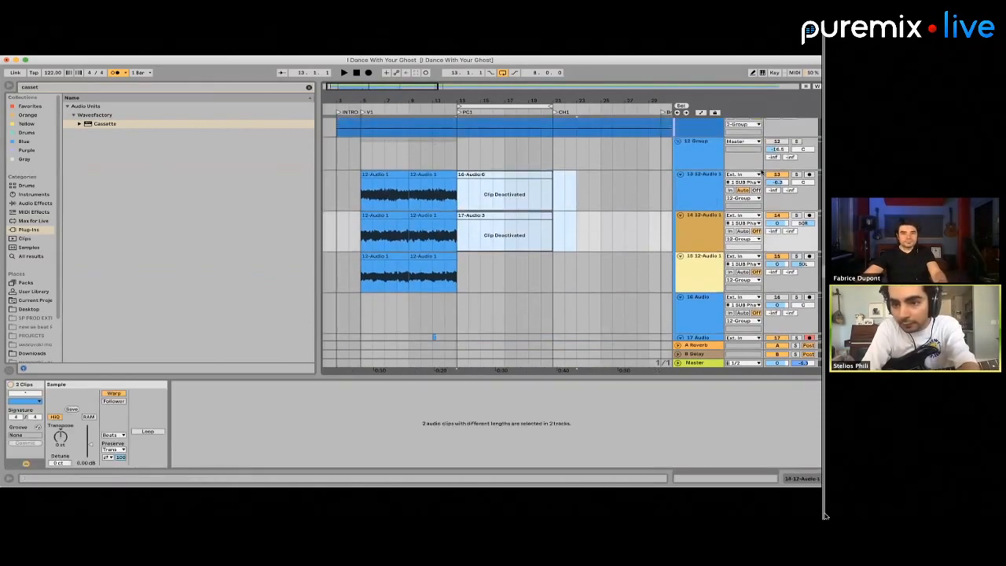
# Record a guitar take on track 17, starting from bar 11 and looping through the PC1 section
pyautogui.scroll(-3, 444, 283)
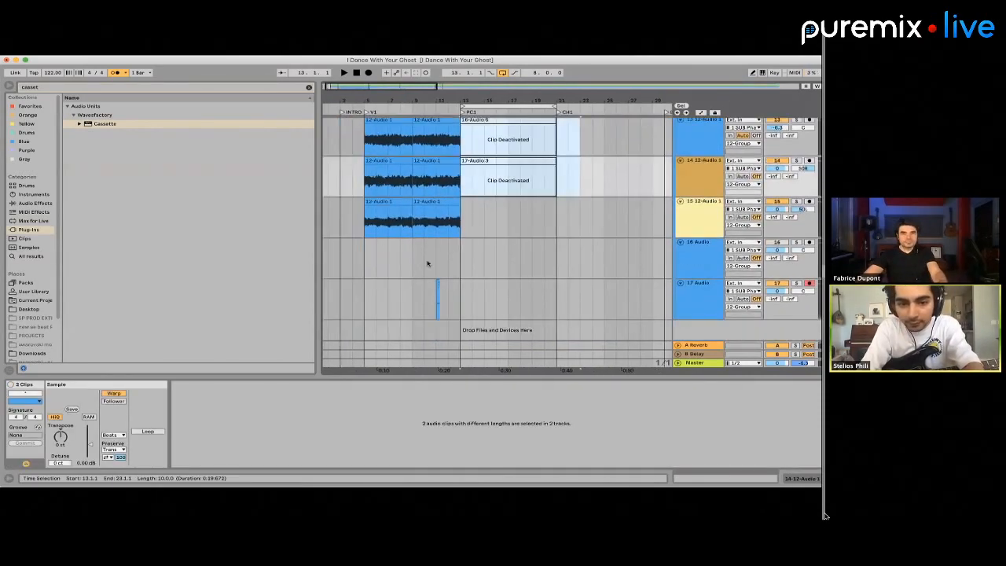
pyautogui.click(428, 263)
pyautogui.click(368, 72)
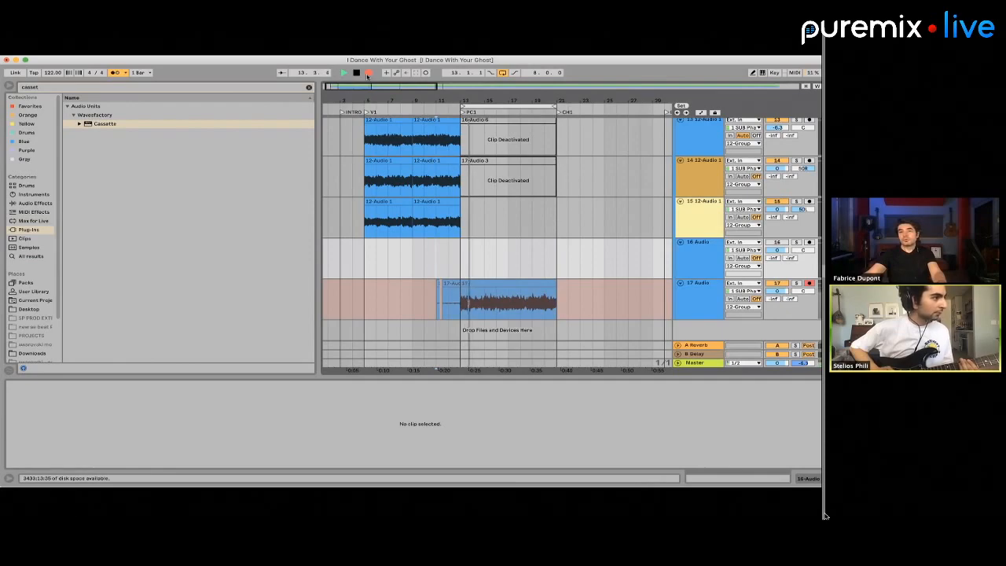
pyautogui.click(368, 72)
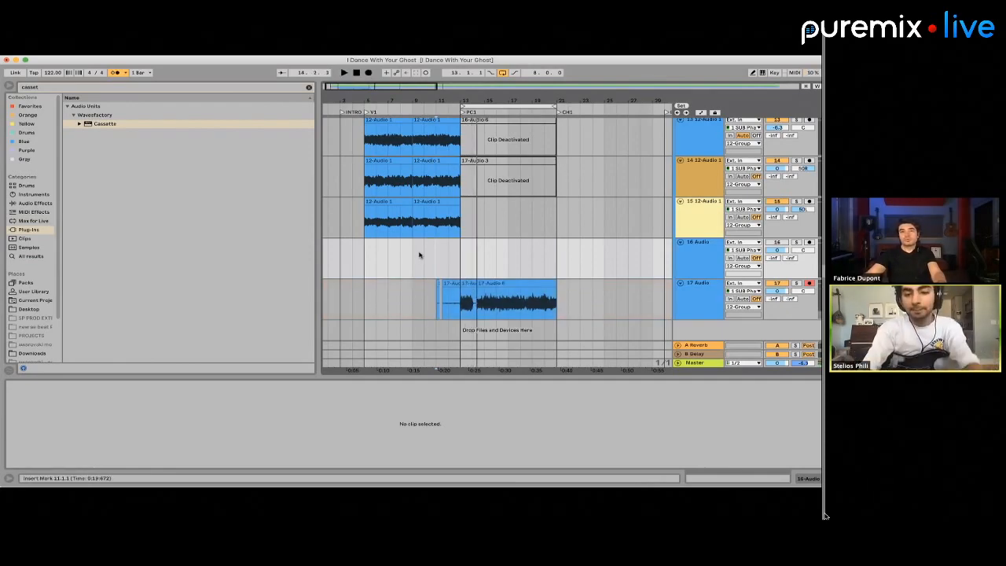
# Move the PC1 portion of the new take from track 17 to track 15 at bar 13 and warp it to the grid at beat 6.3
pyautogui.moveTo(478, 230); pyautogui.dragTo(567, 303)
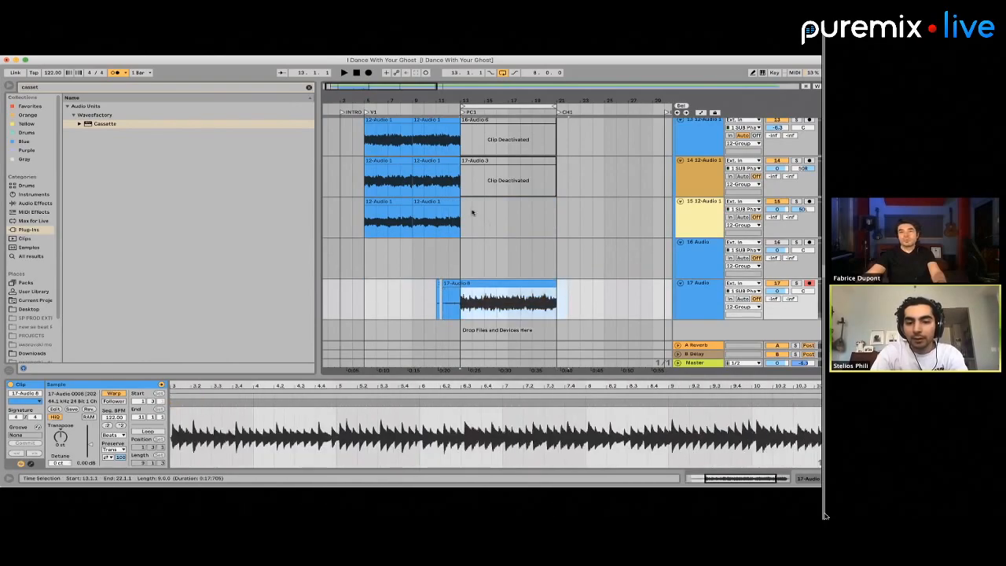
pyautogui.press('super+x')
pyautogui.click(464, 213)
pyautogui.press('super+v')
pyautogui.moveTo(465, 386); pyautogui.dragTo(496, 400)
pyautogui.click(482, 405)
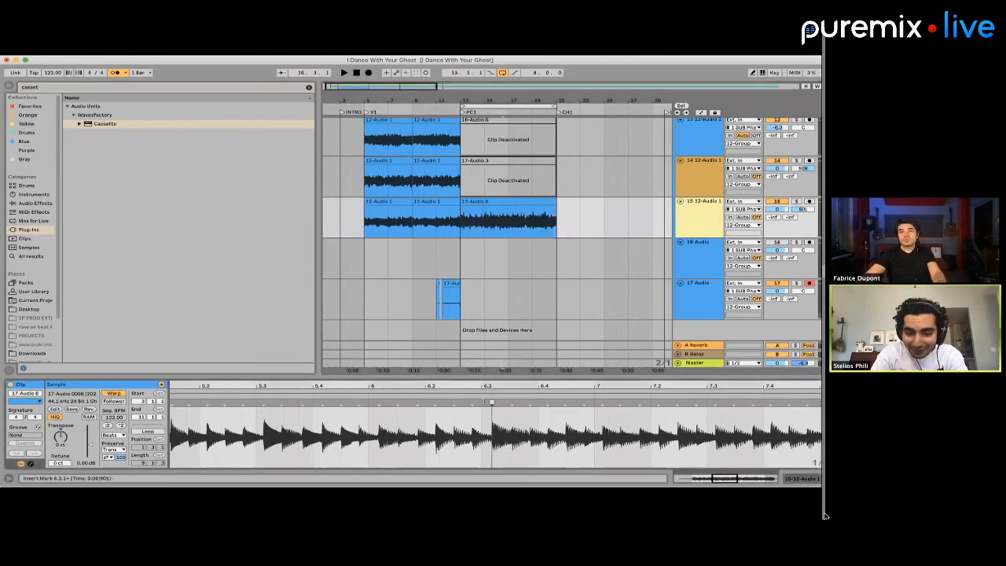
# Reactivate the PC1 guitar clips on tracks 13 and 14 and play the layered parts from bar 13
pyautogui.scroll(3, 516, 309)
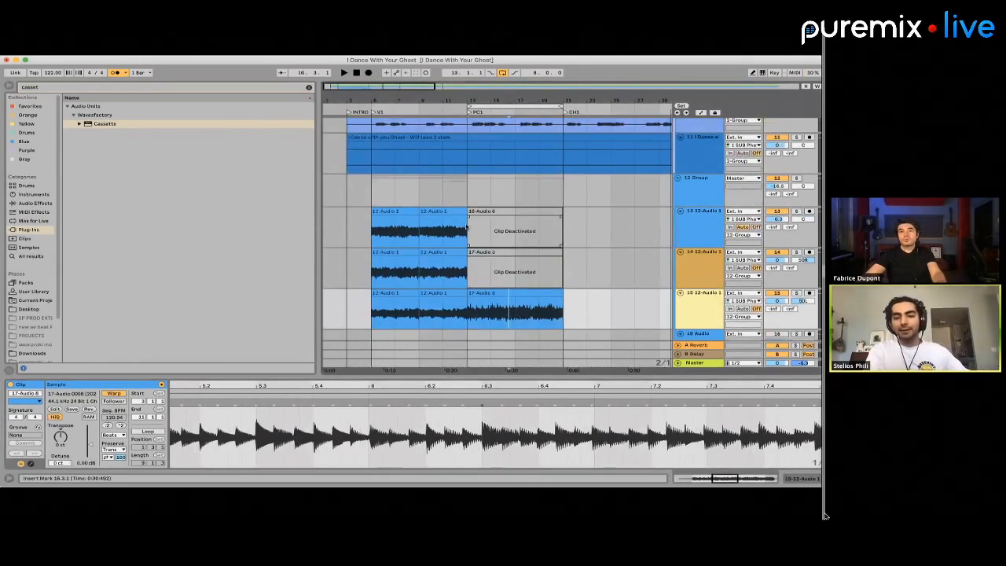
pyautogui.moveTo(466, 228); pyautogui.dragTo(546, 256)
pyautogui.moveTo(469, 235); pyautogui.dragTo(571, 254)
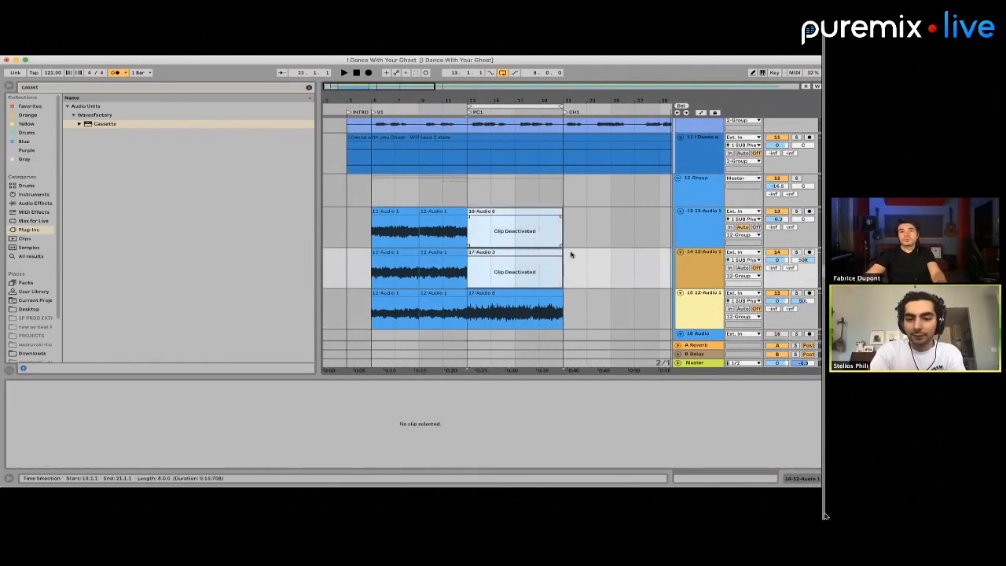
pyautogui.press('0')
pyautogui.press('space')
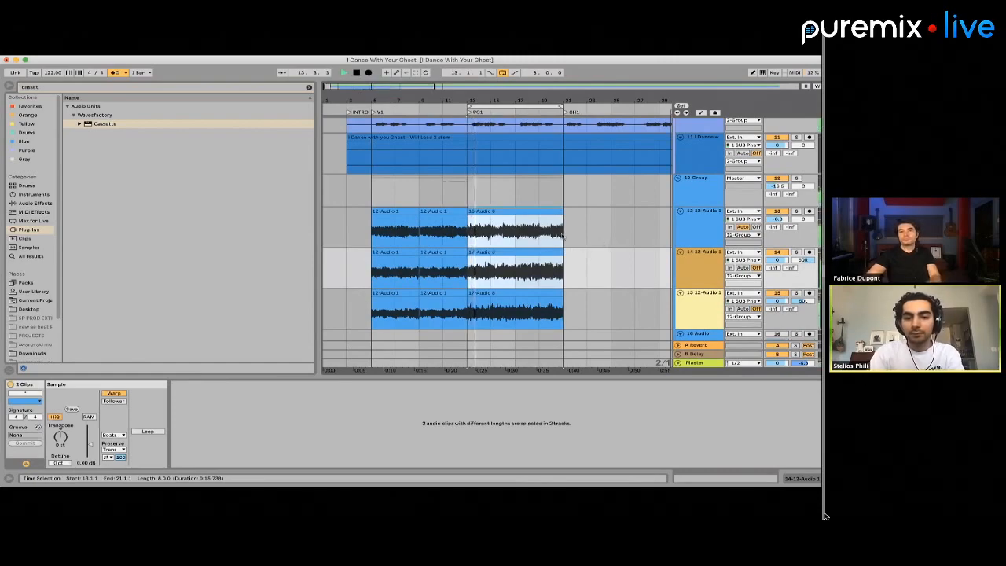
# Add warp markers to the PC1 clip on track 13, aligning its transients at 6.3, 8.3, 9, 10 and 10.3
pyautogui.click(519, 211)
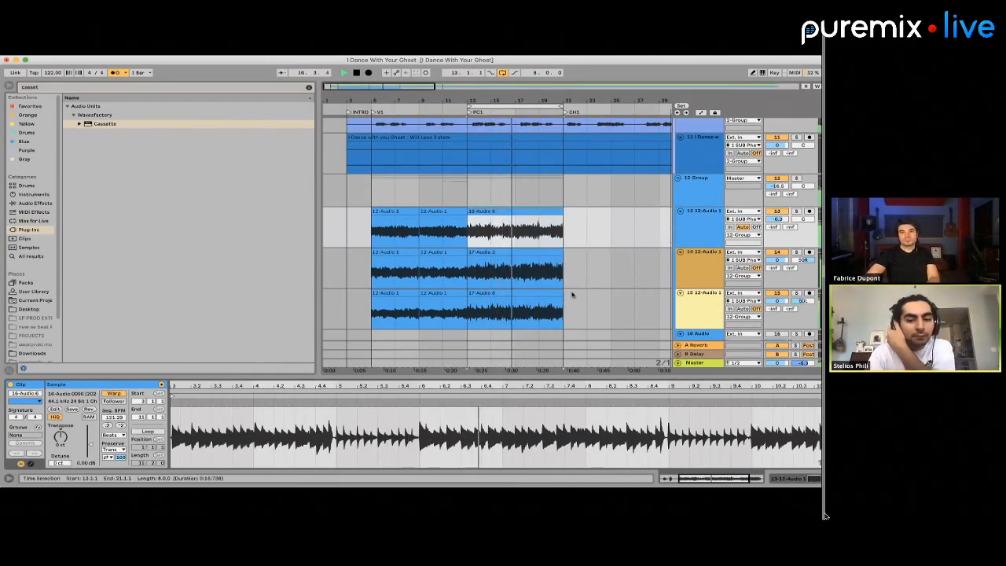
pyautogui.scroll(4, 594, 412)
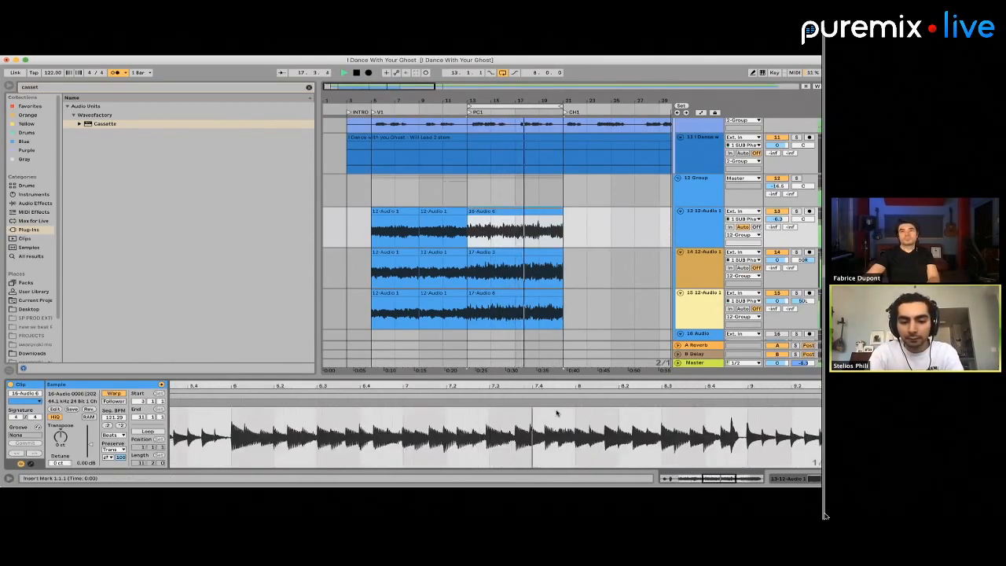
pyautogui.click(319, 405)
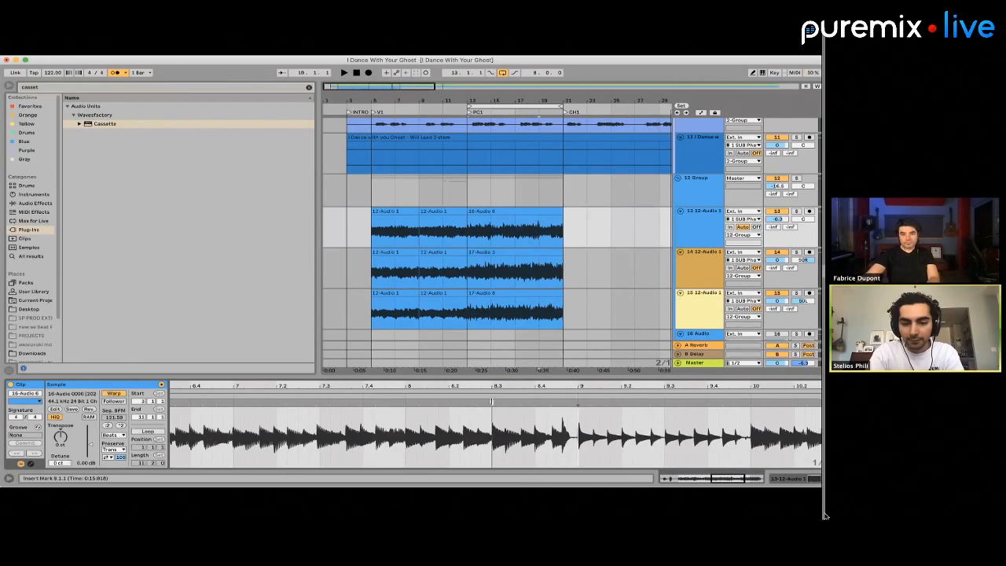
pyautogui.doubleClick(492, 403)
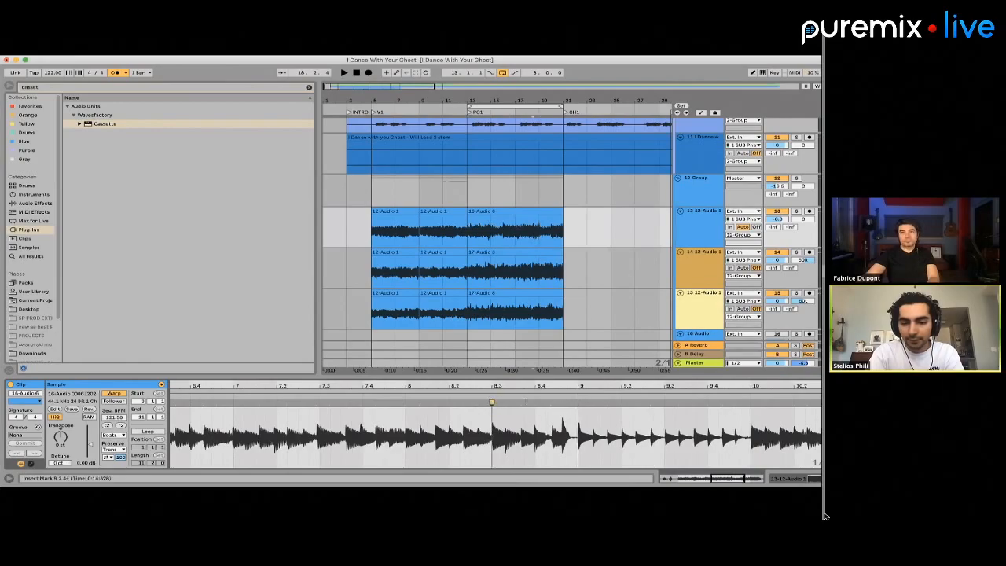
pyautogui.doubleClick(751, 403)
pyautogui.hscroll(5, 751, 404)
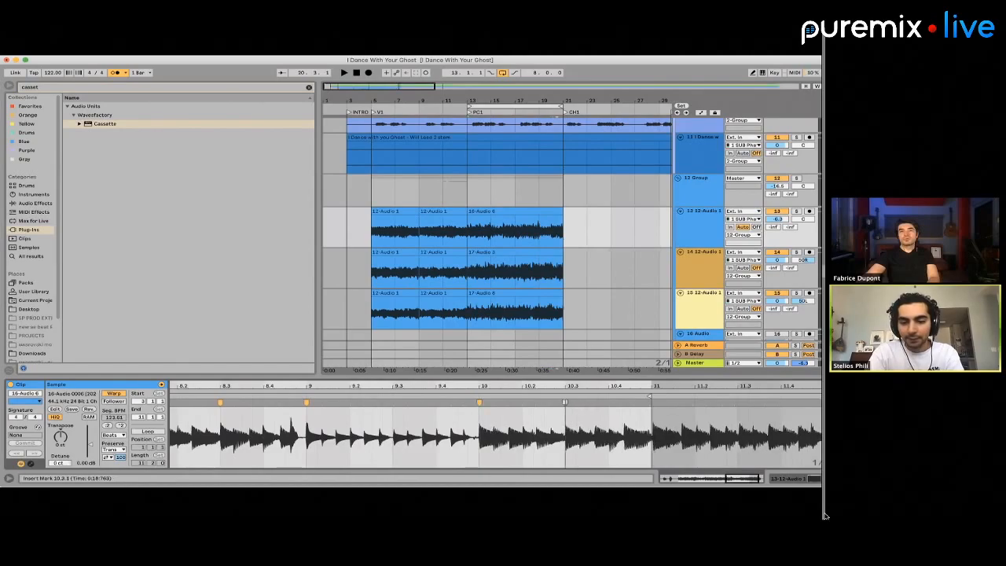
# Warp the earlier part of track 13's PC1 clip with markers at 7.3, 5.3, 4.3 and its start at 3
pyautogui.hscroll(-5, 564, 402)
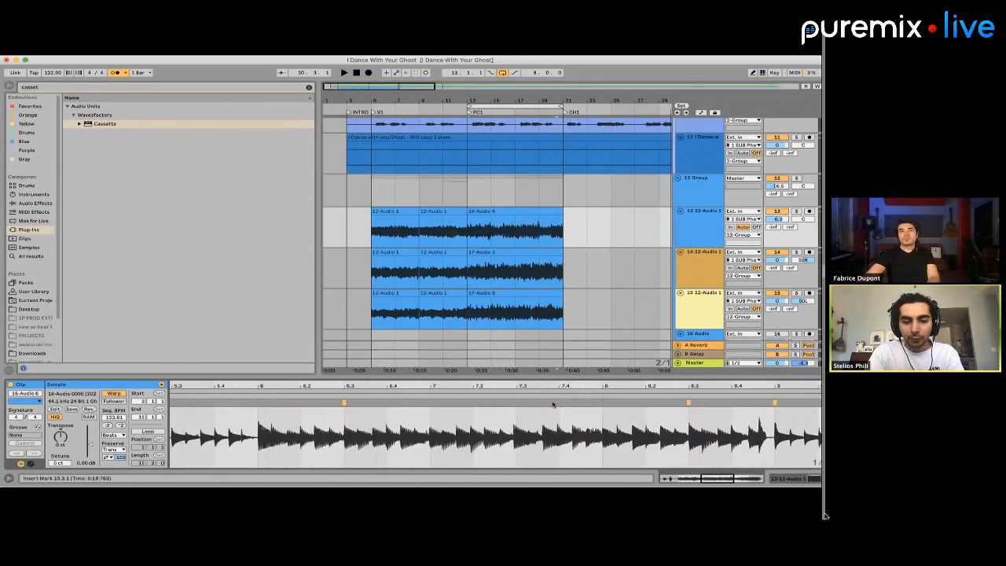
pyautogui.click(513, 401)
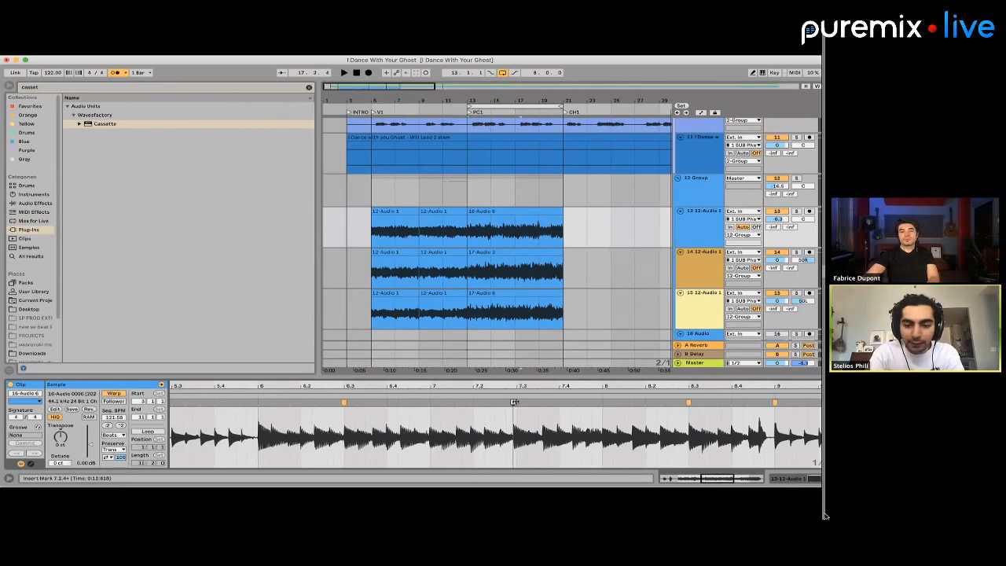
pyautogui.doubleClick(513, 401)
pyautogui.hscroll(-5, 414, 404)
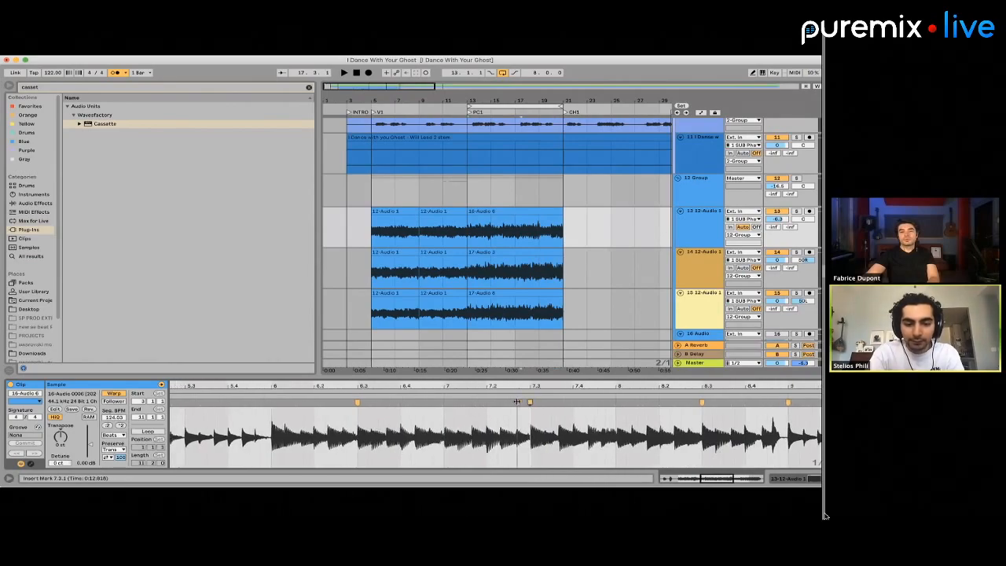
pyautogui.click(417, 414)
pyautogui.hscroll(-5, 417, 416)
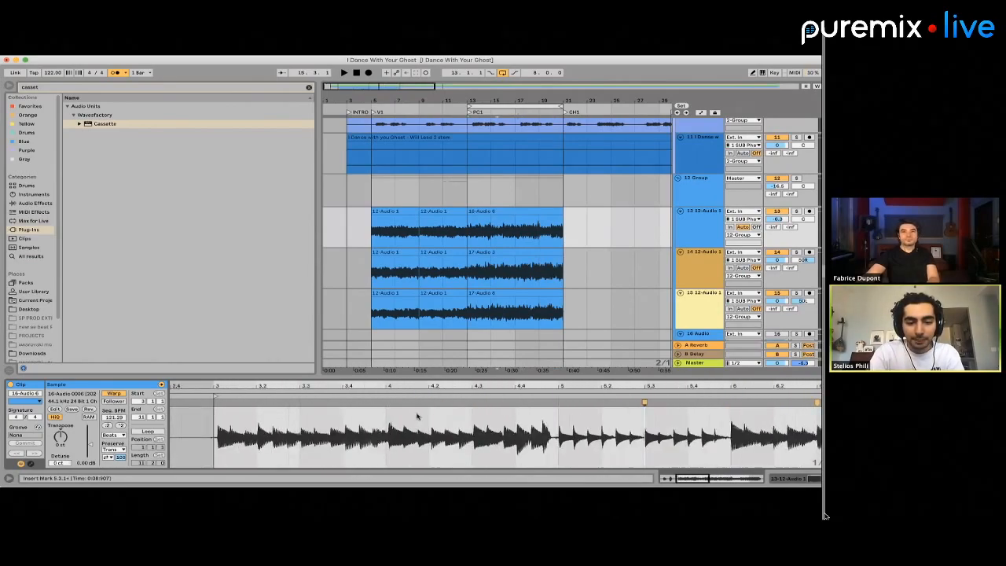
pyautogui.doubleClick(469, 402)
pyautogui.click(213, 403)
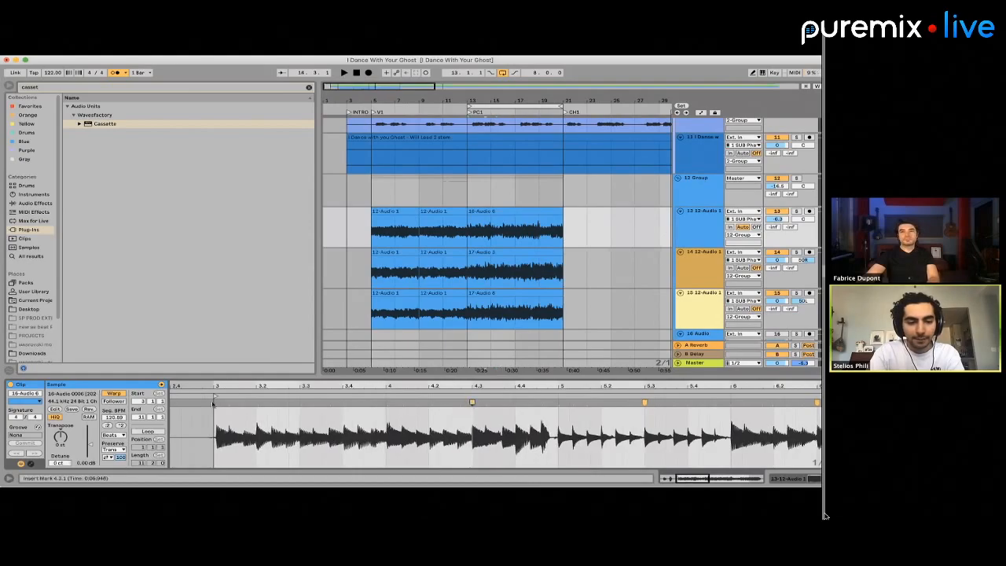
pyautogui.doubleClick(214, 402)
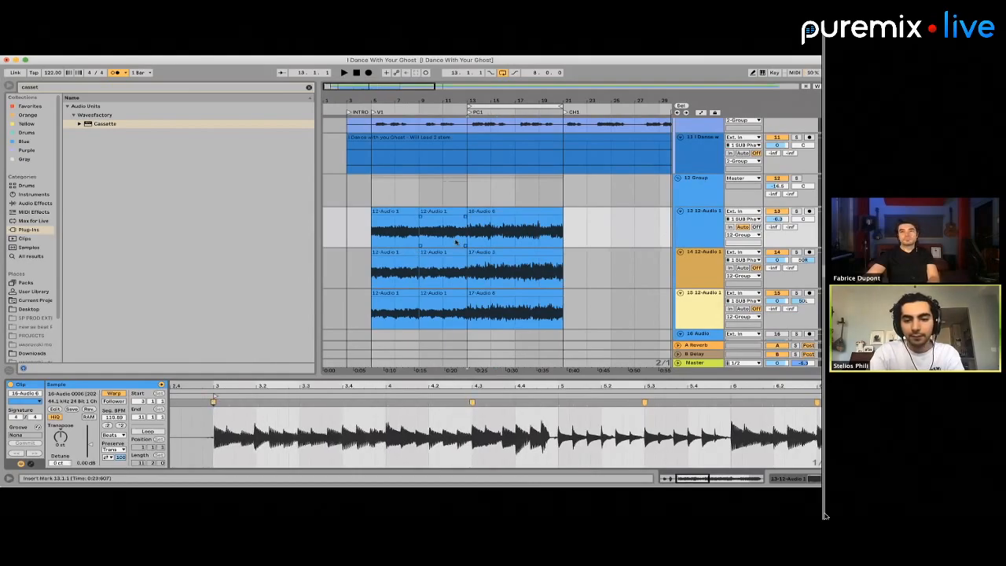
# Add warp markers to the PC1 clip on track 14 at 6, 3, 4.3 and 4, snapping its transients to the grid
pyautogui.click(481, 250)
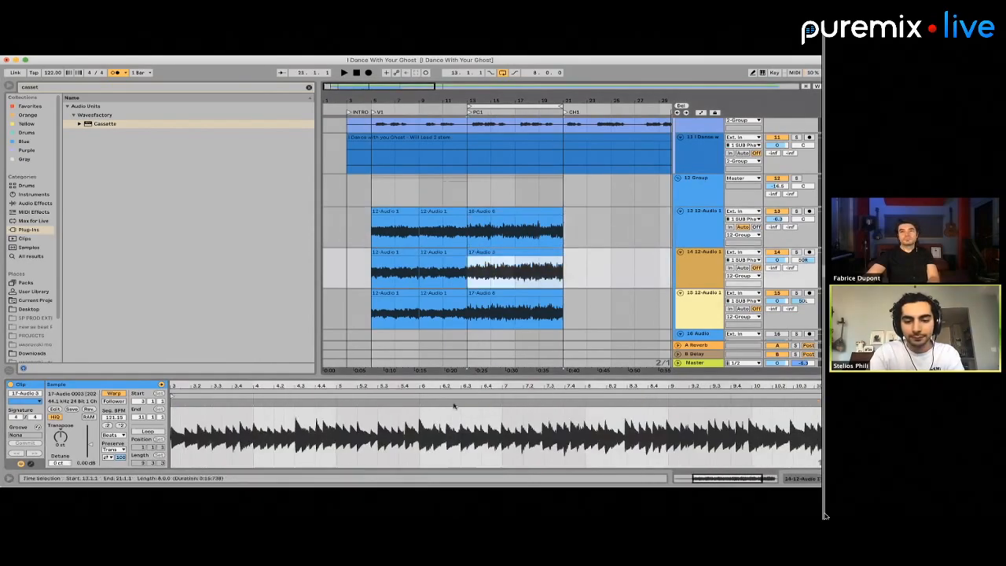
pyautogui.click(364, 403)
pyautogui.hscroll(-8, 361, 403)
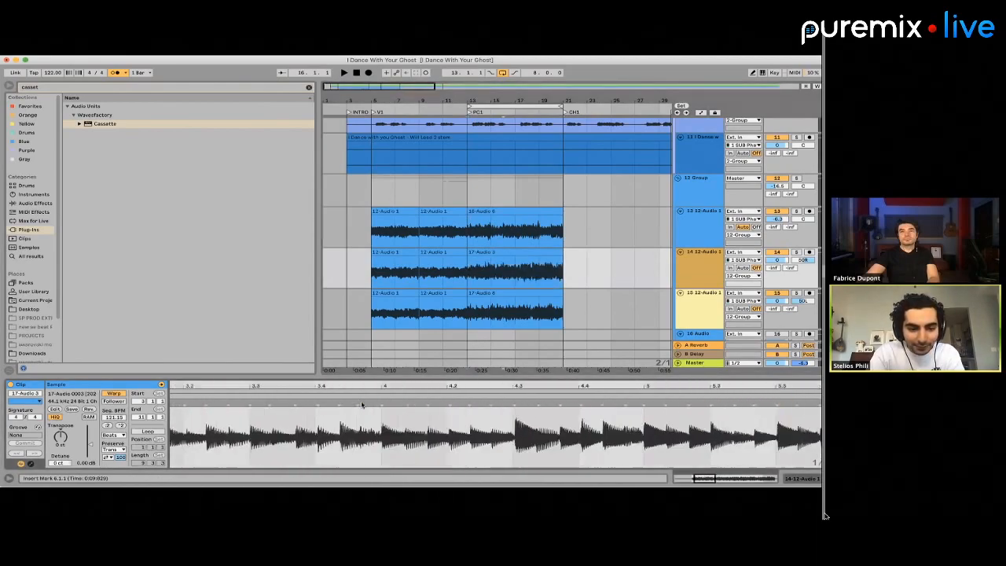
pyautogui.hscroll(-4, 361, 404)
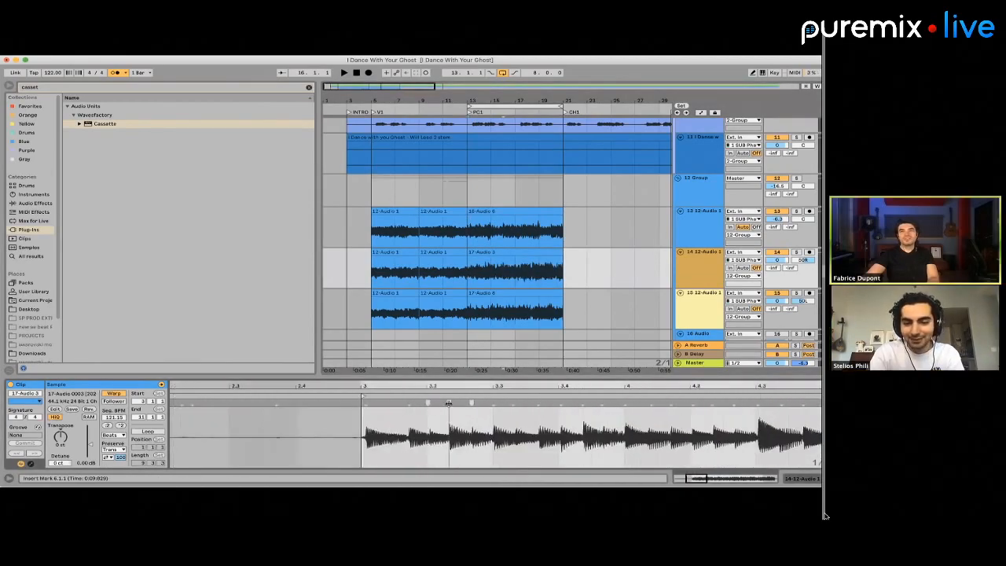
pyautogui.click(365, 402)
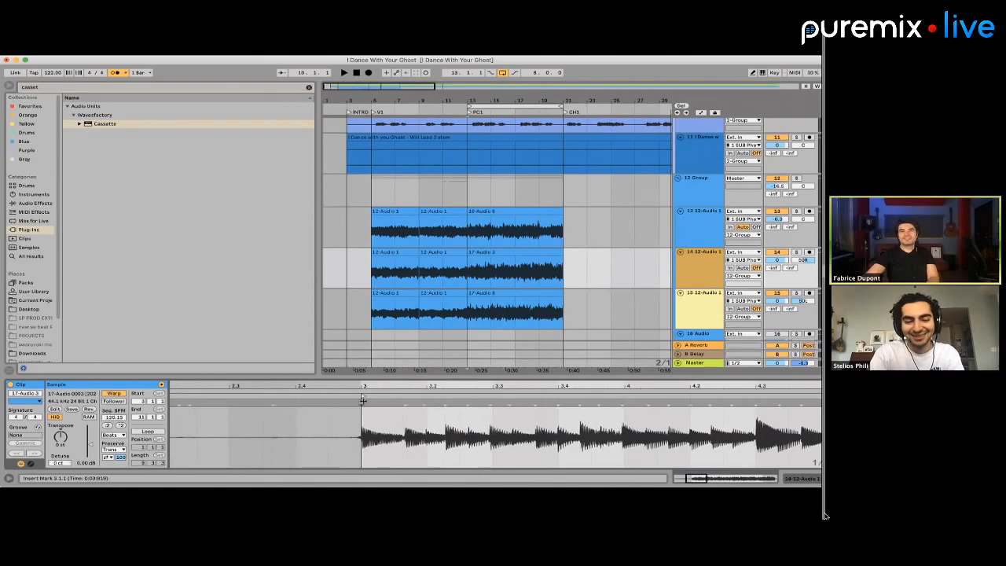
pyautogui.hscroll(5, 432, 413)
pyautogui.doubleClick(447, 404)
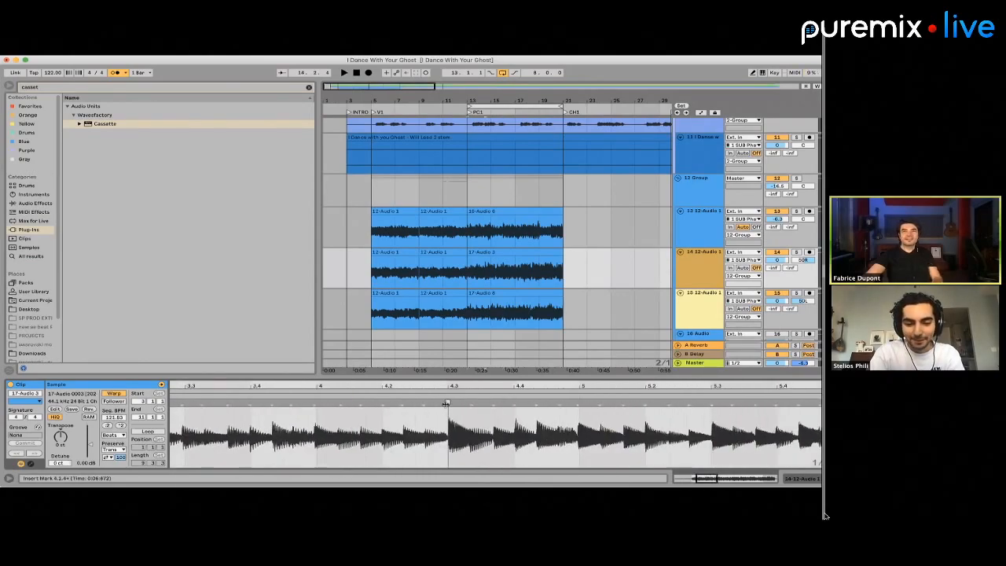
pyautogui.click(317, 402)
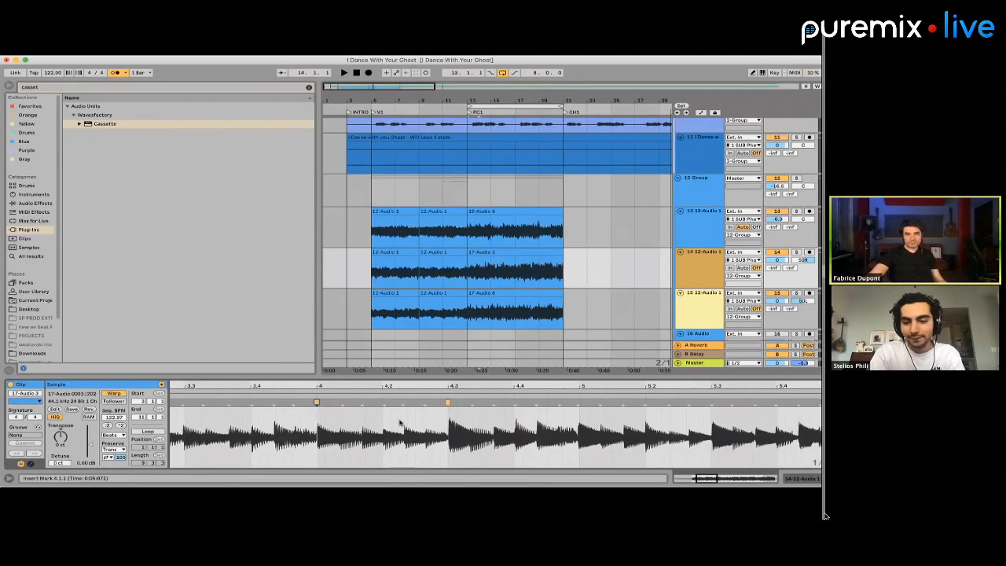
# Warp the transients at 5.3 and 5 in track 14's PC1 clip onto the grid
pyautogui.hscroll(3, 440, 424)
pyautogui.click(562, 403)
pyautogui.doubleClick(562, 402)
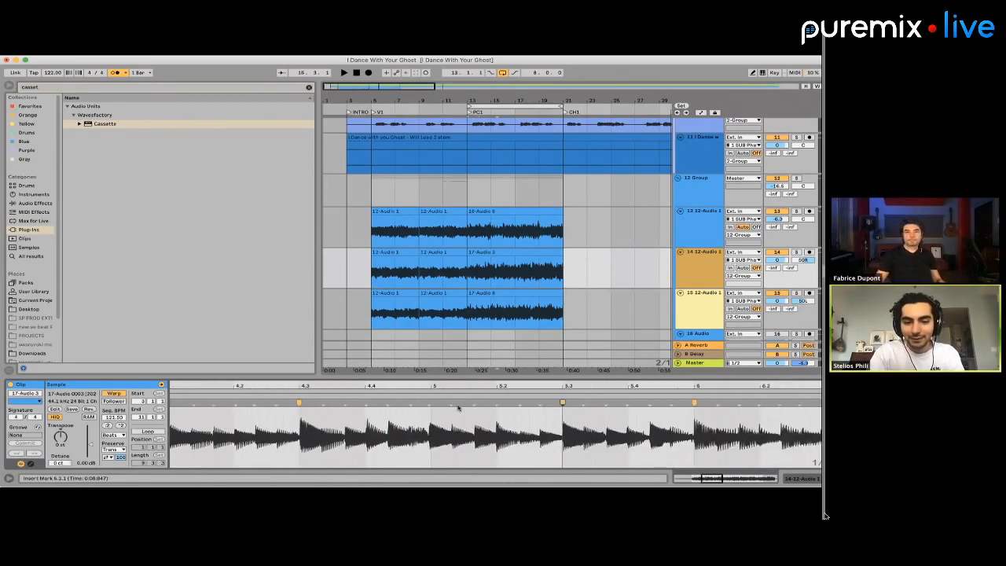
pyautogui.doubleClick(429, 403)
pyautogui.hscroll(1, 430, 404)
pyautogui.hscroll(3, 430, 404)
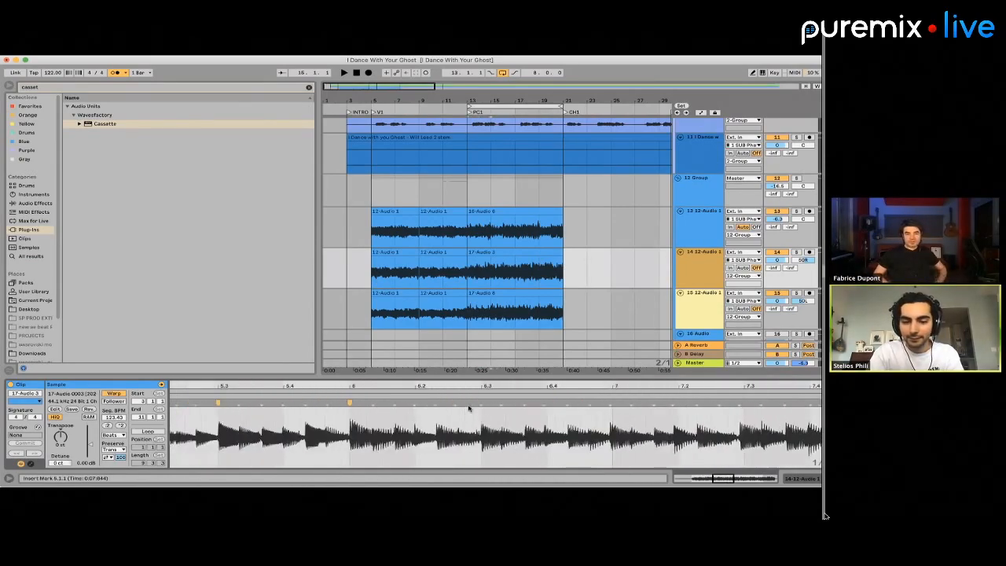
# Place warp markers at 6.3 and 7.3 in the PC1 clip on track 14
pyautogui.click(480, 403)
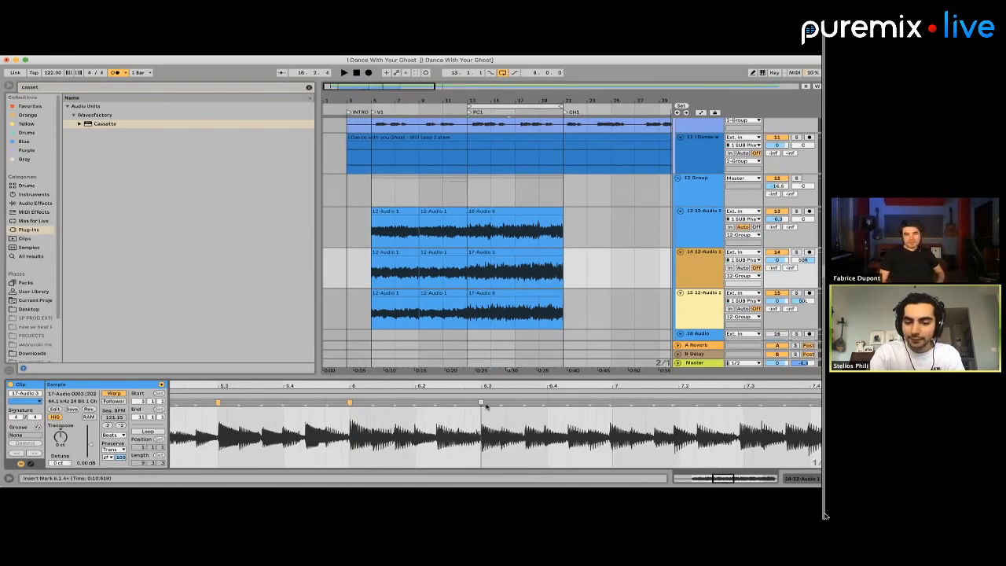
pyautogui.doubleClick(481, 403)
pyautogui.hscroll(3, 485, 424)
pyautogui.click(569, 402)
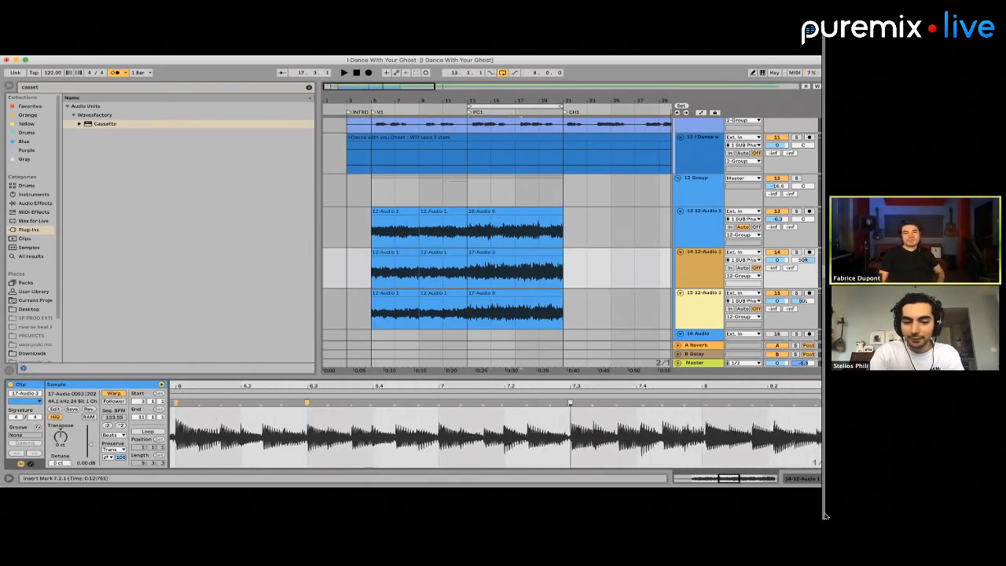
pyautogui.hscroll(3, 569, 424)
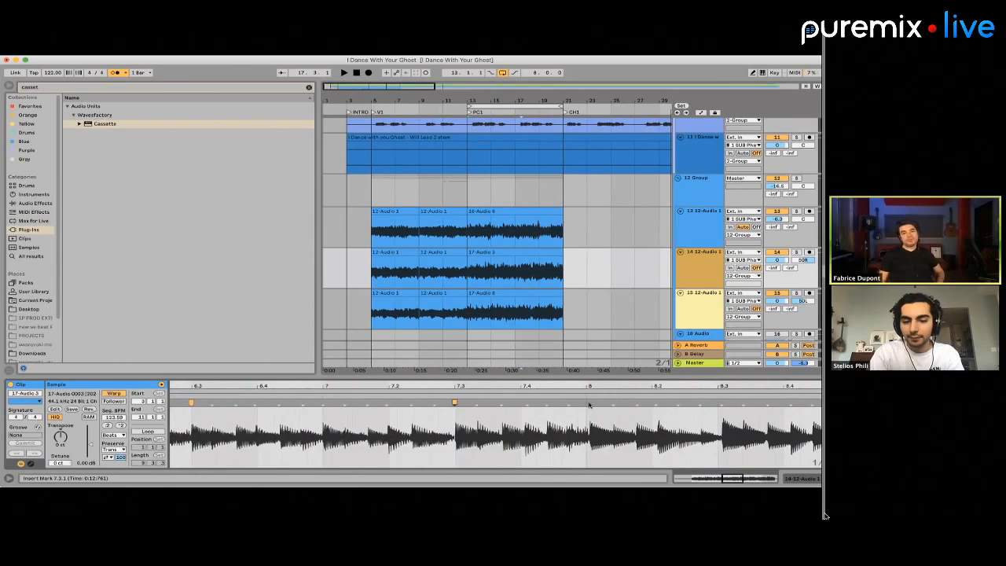
# Align the hits at 8 and 8.3 in track 14's PC1 clip to the grid with warp markers
pyautogui.click(588, 403)
pyautogui.doubleClick(587, 403)
pyautogui.hscroll(3, 589, 404)
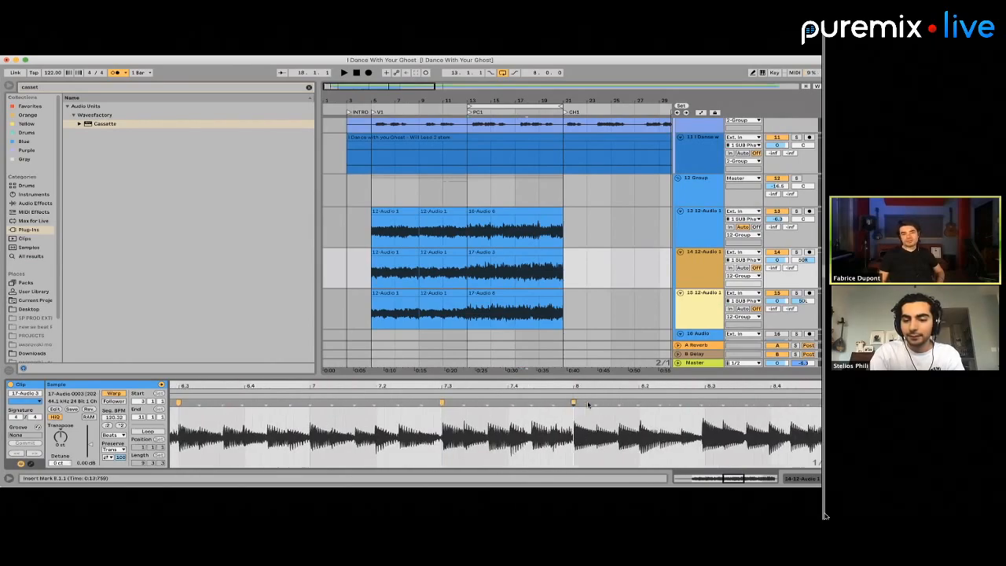
pyautogui.click(605, 403)
pyautogui.doubleClick(606, 403)
pyautogui.hscroll(4, 608, 404)
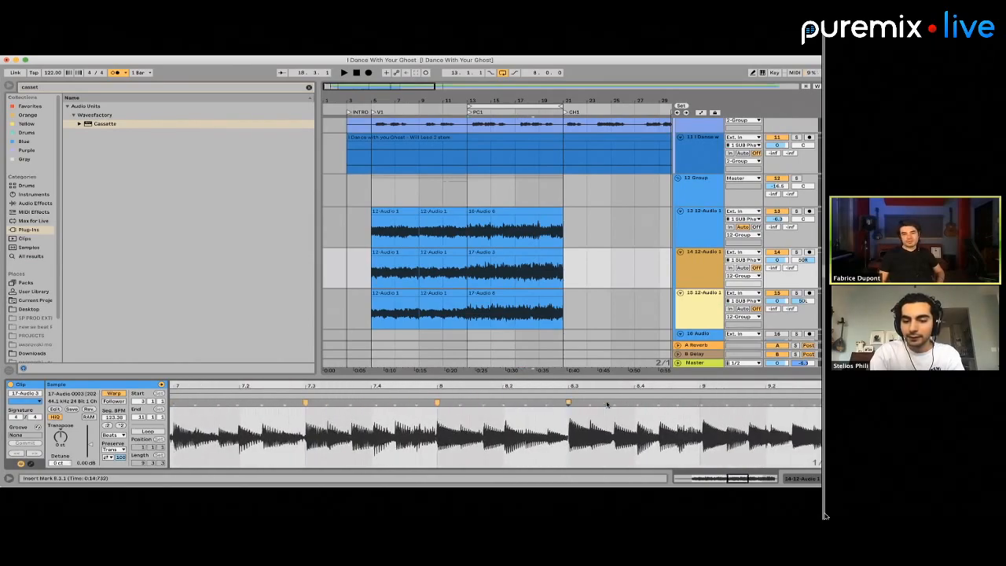
# Add warp markers at 9, 9.3 and 10 to line up the later hits of track 14's PC1 clip
pyautogui.click(575, 403)
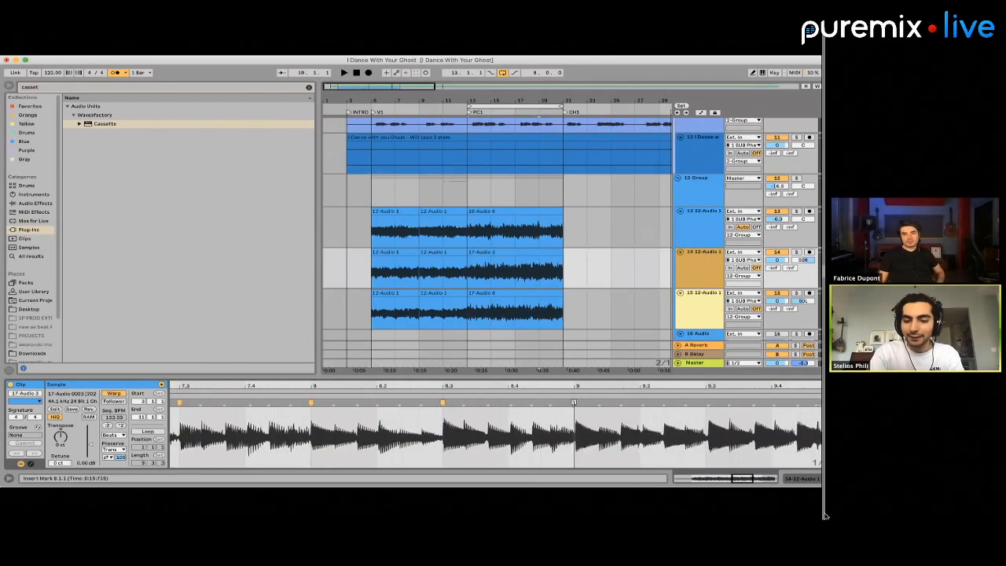
pyautogui.doubleClick(574, 403)
pyautogui.hscroll(4, 576, 404)
pyautogui.click(555, 402)
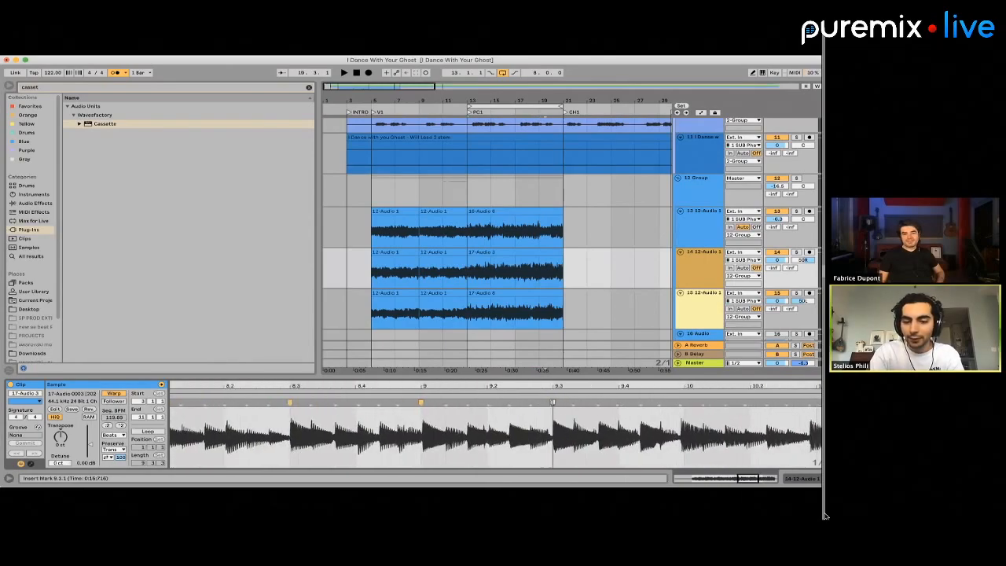
pyautogui.moveTo(680, 403); pyautogui.dragTo(683, 404)
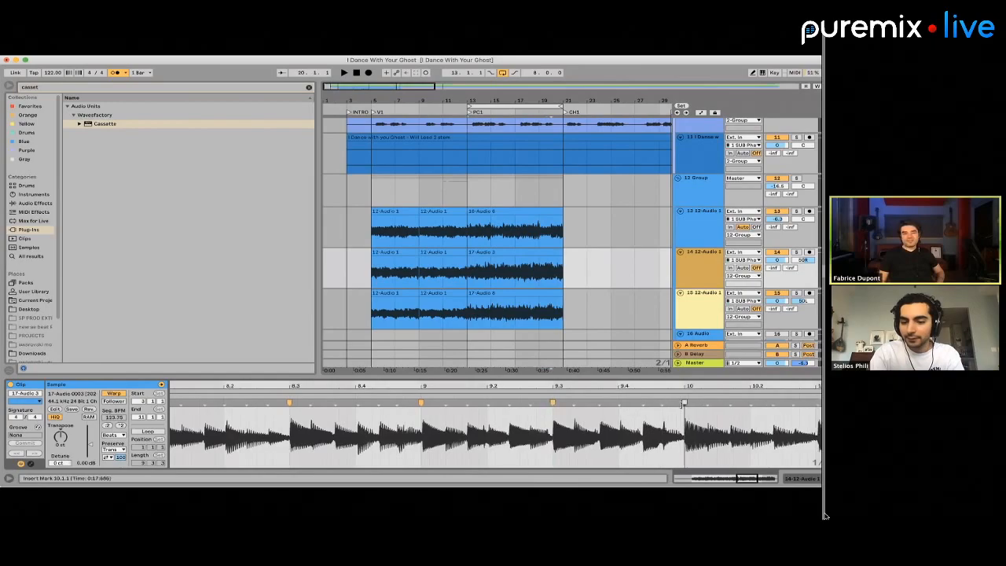
# Warp the hits at 10.3 and 10.4 in track 14's PC1 clip onto the grid
pyautogui.hscroll(6, 683, 424)
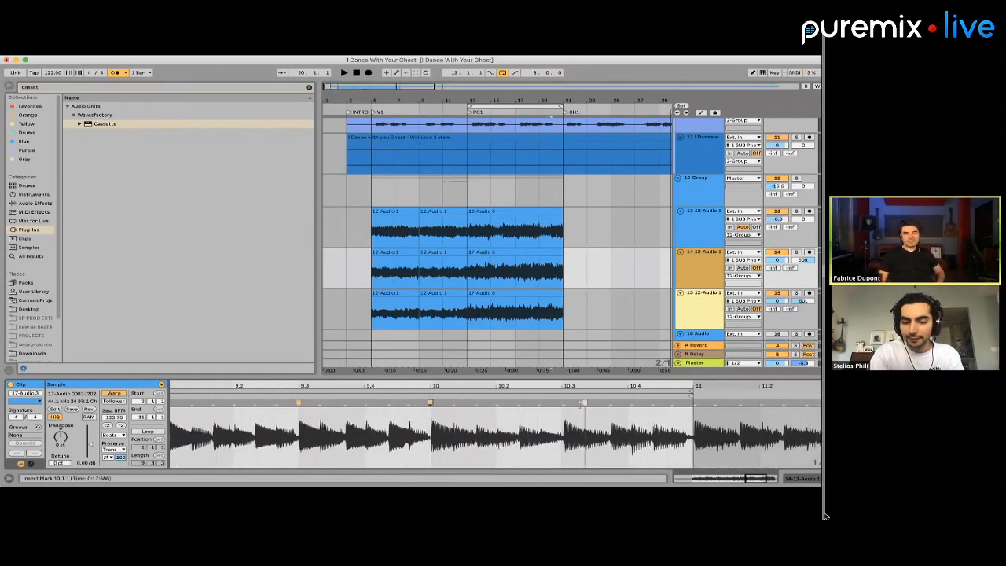
pyautogui.moveTo(565, 403); pyautogui.dragTo(561, 402)
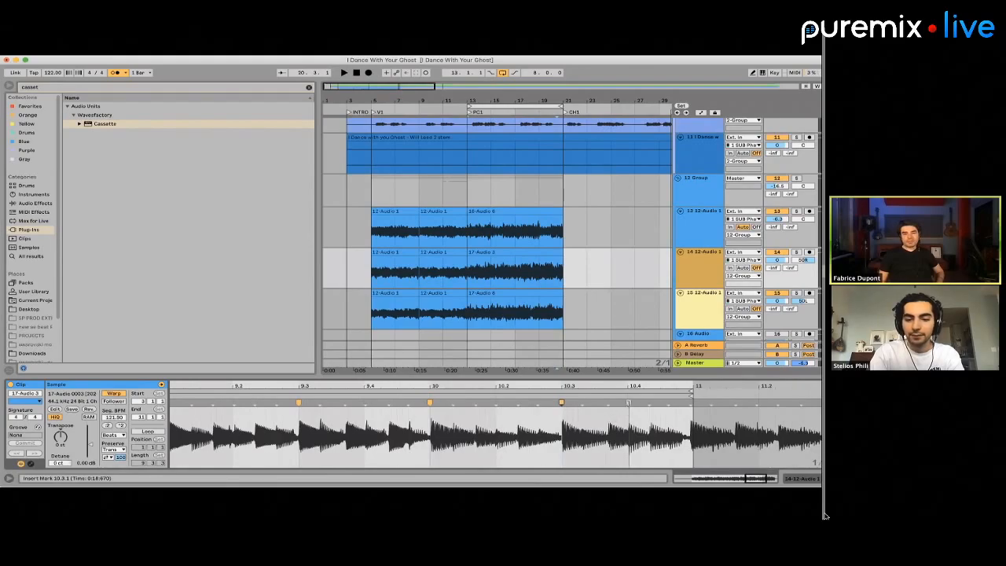
pyautogui.moveTo(628, 402); pyautogui.dragTo(627, 402)
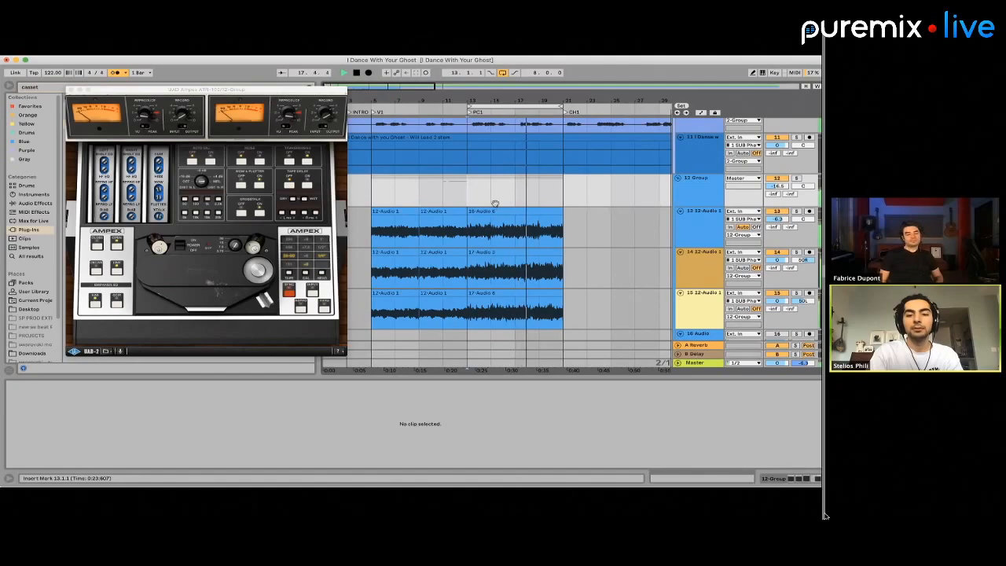
# Split track 13's PC1 guitar clip at bar 17 and audition the second half
pyautogui.scroll(5, 507, 209)
pyautogui.hscroll(6, 527, 232)
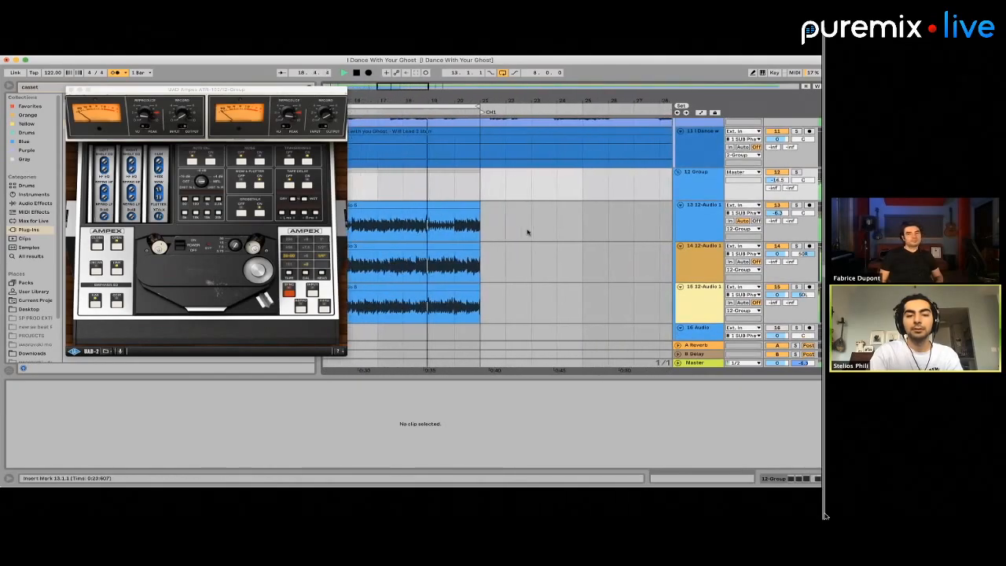
pyautogui.press('space')
pyautogui.click(379, 228)
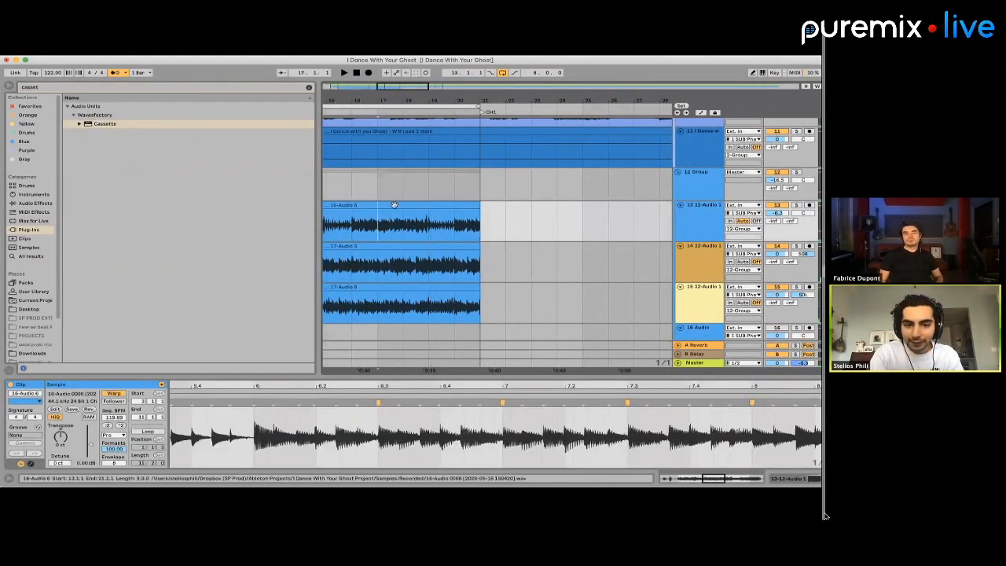
pyautogui.press('super+e')
pyautogui.press('space')
pyautogui.scroll(1, 316, 422)
pyautogui.press('space')
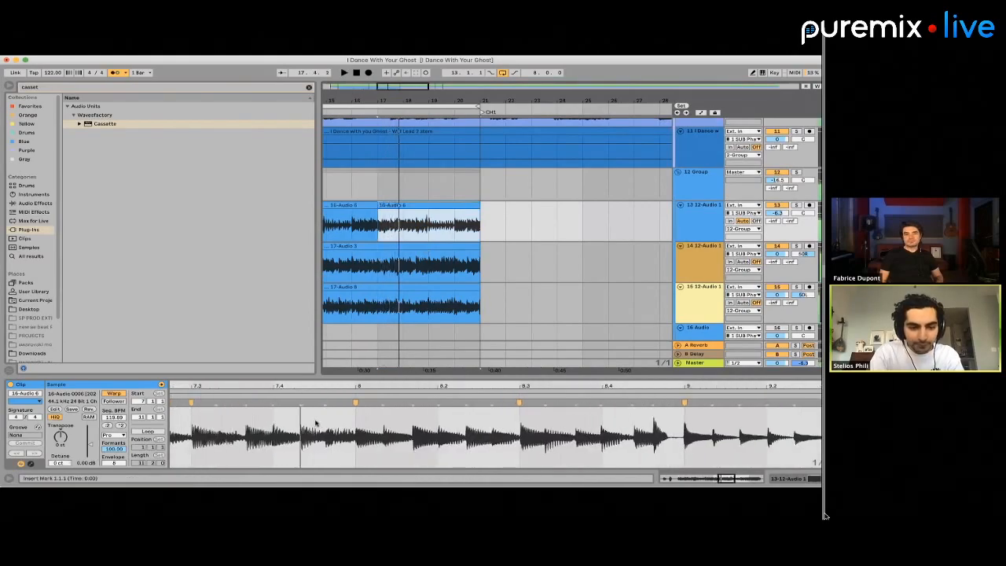
# Pin the guitar hits between 7.2 and 8 with extra warp markers in the second half of track 13's PC1 clip
pyautogui.press('super+2')
pyautogui.press('super+2')
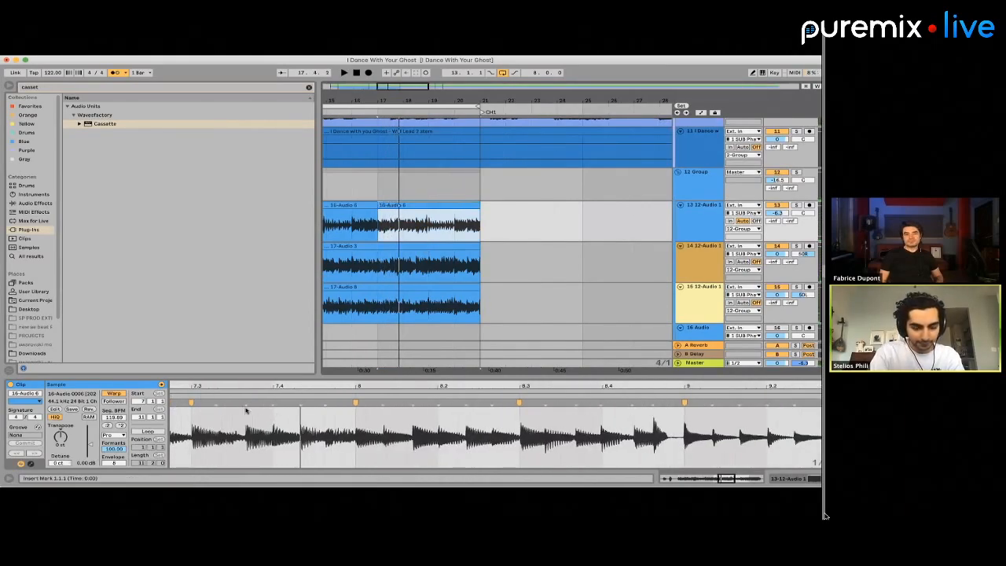
pyautogui.click(245, 410)
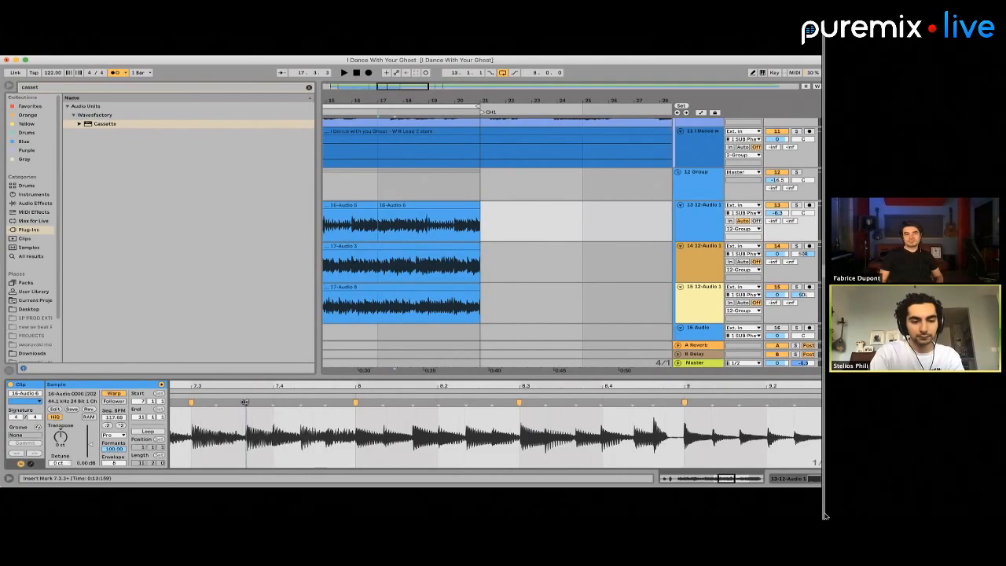
pyautogui.doubleClick(246, 402)
pyautogui.doubleClick(301, 402)
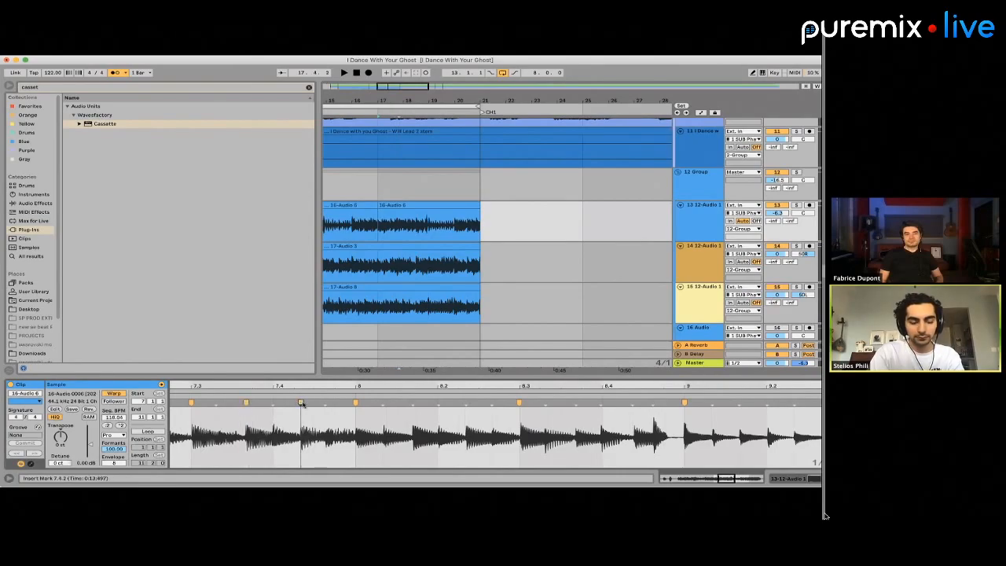
pyautogui.hscroll(-5, 314, 404)
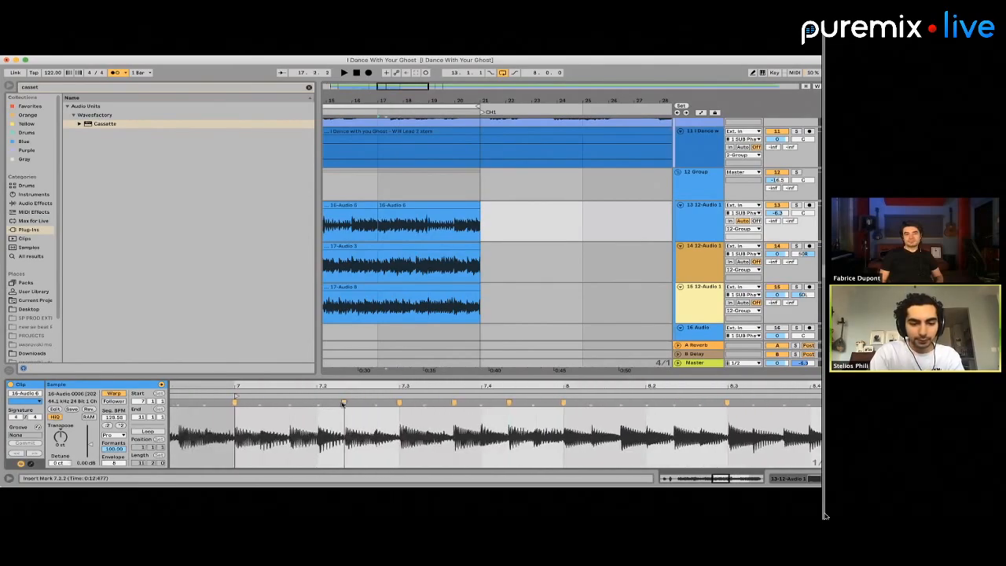
# Split track 14's PC1 guitar clip at bar 17
pyautogui.click(404, 246)
pyautogui.click(406, 245)
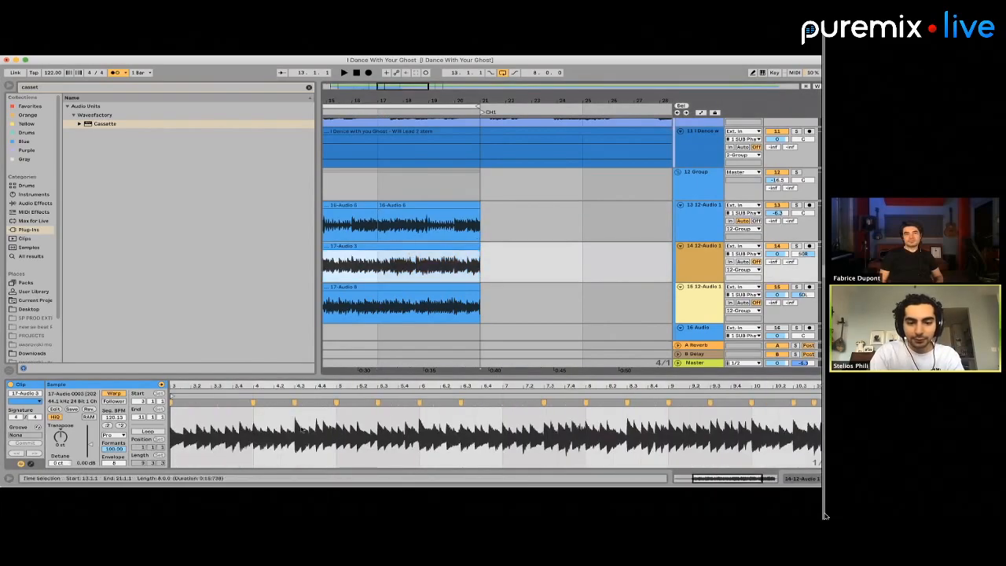
pyautogui.moveTo(297, 412); pyautogui.dragTo(300, 428)
pyautogui.click(381, 270)
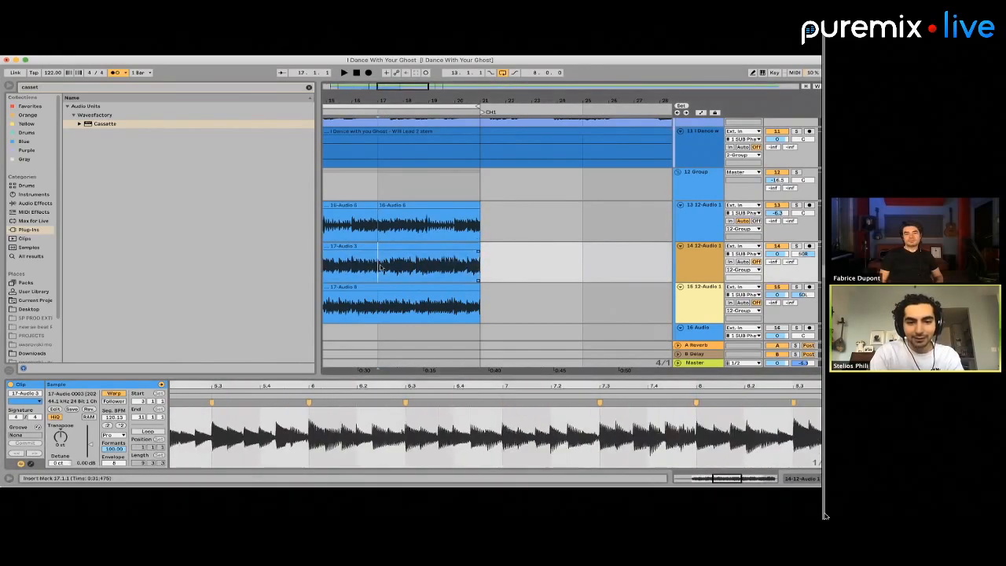
pyautogui.press('super+e')
pyautogui.press('space')
pyautogui.moveTo(216, 434); pyautogui.dragTo(322, 447)
pyautogui.click(255, 404)
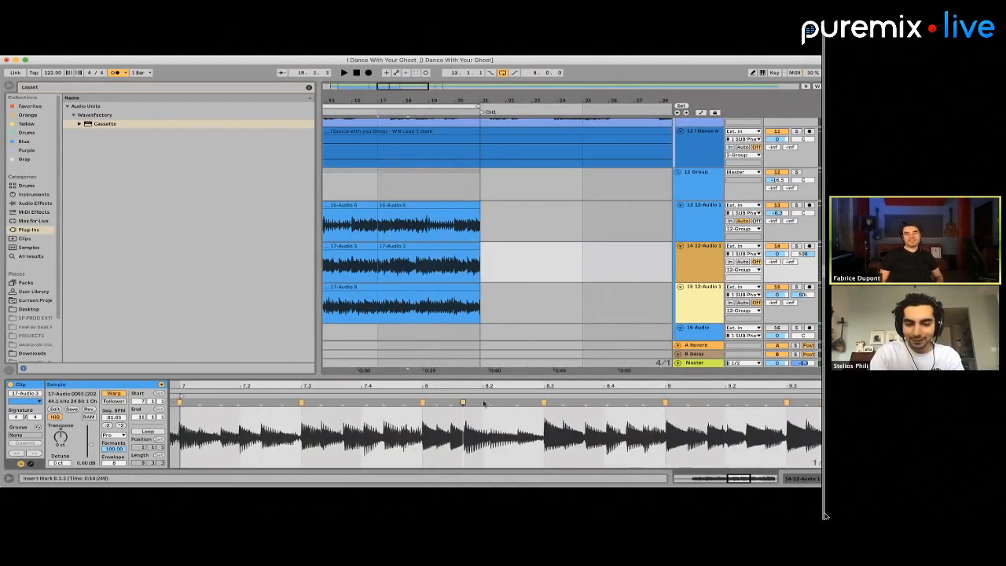
pyautogui.click(482, 402)
pyautogui.moveTo(482, 402); pyautogui.dragTo(498, 402)
pyautogui.press('super+z')
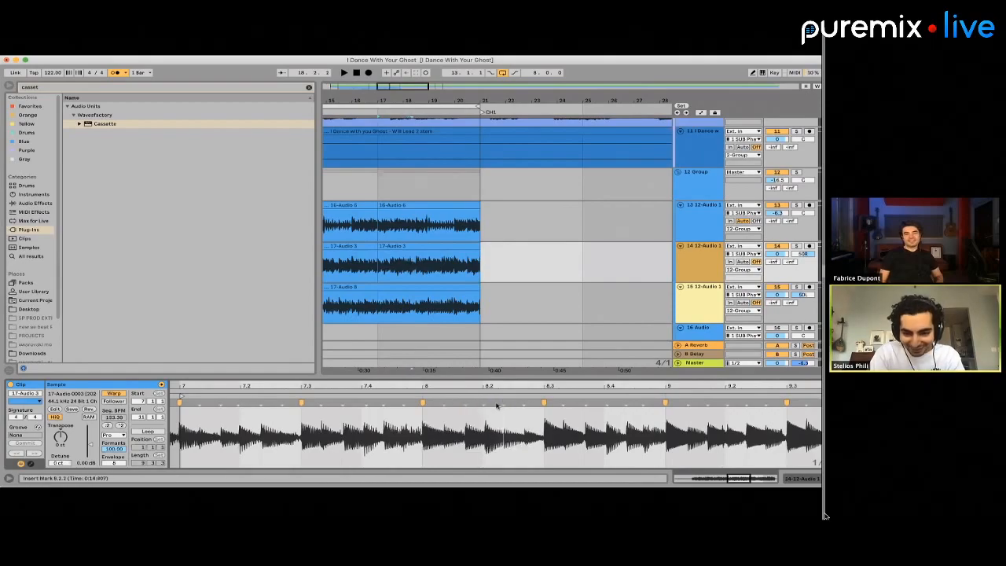
# Warp the hits at 8.2 and 7.4 onto the grid in the second half of track 14's PC1 clip
pyautogui.scroll(5, 497, 405)
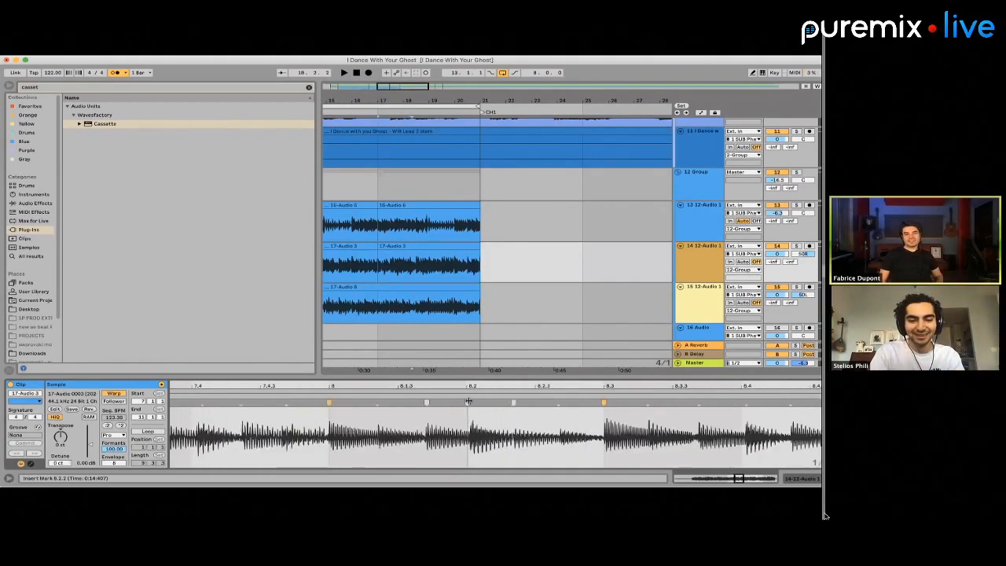
pyautogui.doubleClick(468, 401)
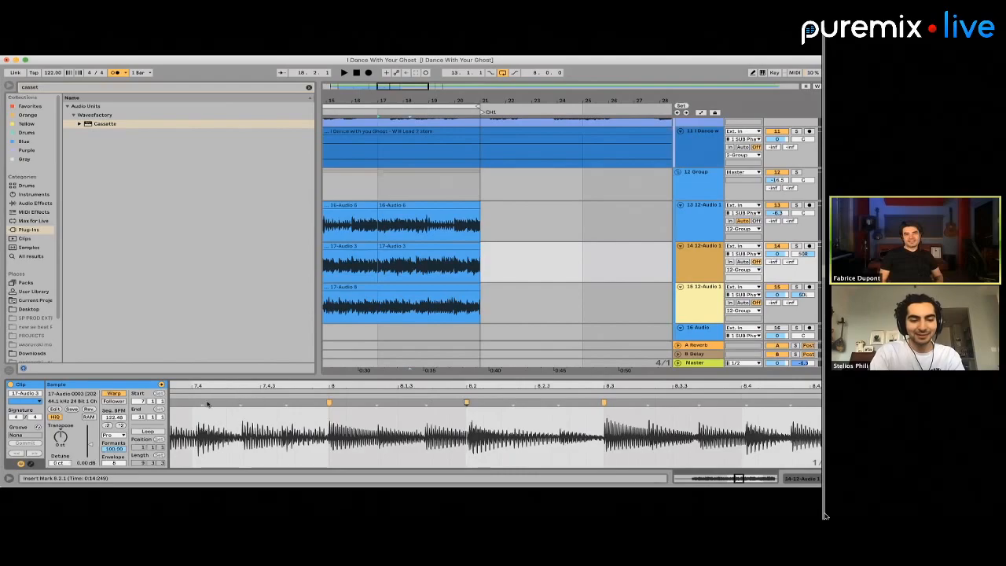
pyautogui.hscroll(-3, 243, 403)
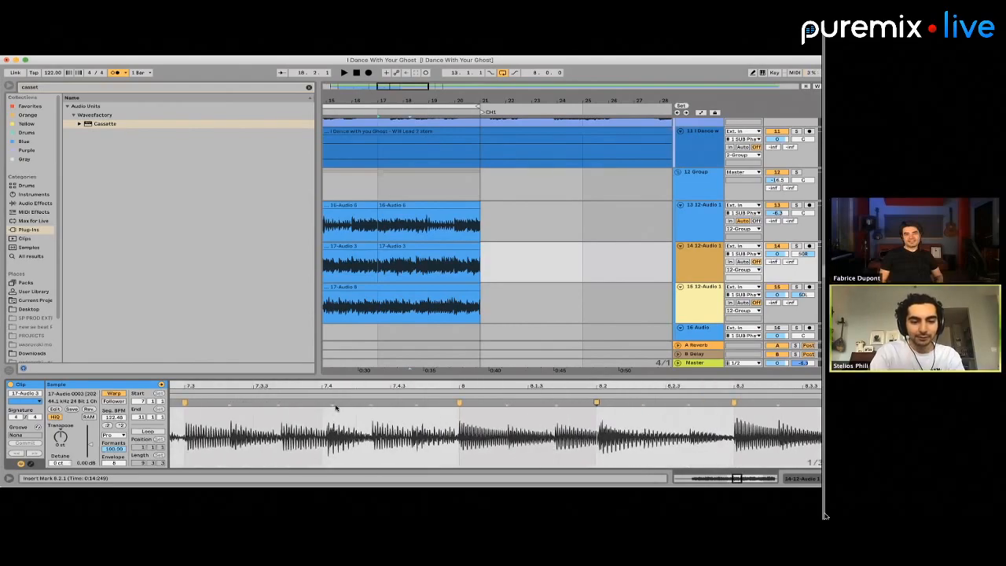
pyautogui.moveTo(333, 403); pyautogui.dragTo(322, 403)
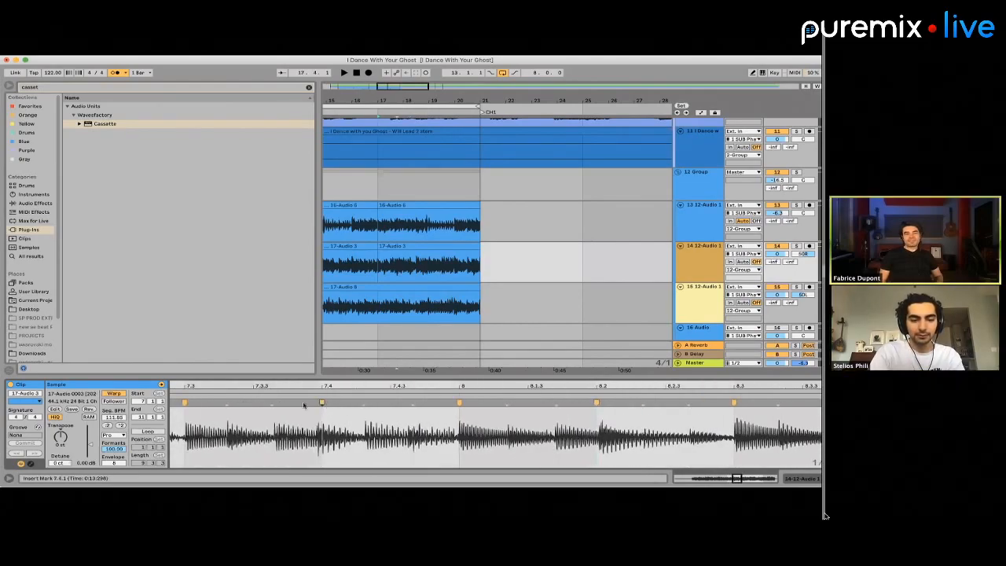
# Add warp markers at 7.3.2 and 7.4.2 to tighten the offbeat hits in track 14's second PC1 clip
pyautogui.doubleClick(229, 402)
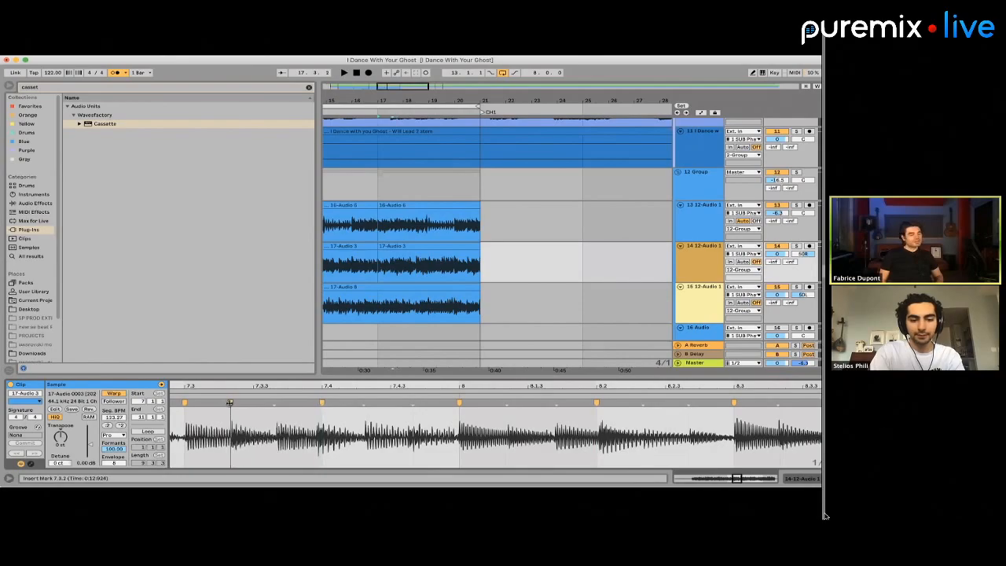
pyautogui.doubleClick(365, 403)
pyautogui.moveTo(364, 403); pyautogui.dragTo(368, 403)
pyautogui.scroll(-3, 431, 418)
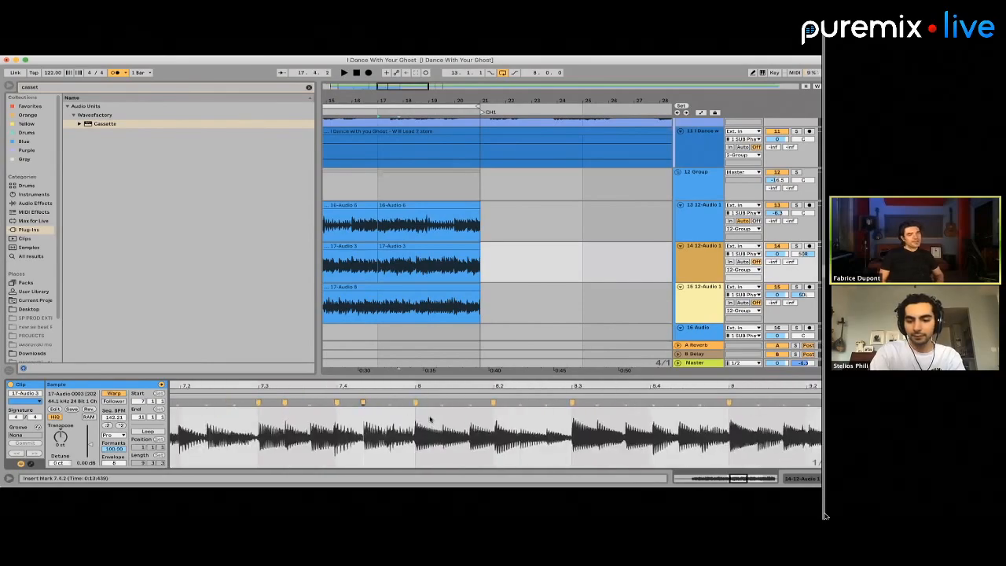
# Place warp markers at 8.4.2 and 9.2.2 in track 14's second PC1 clip
pyautogui.hscroll(5, 430, 419)
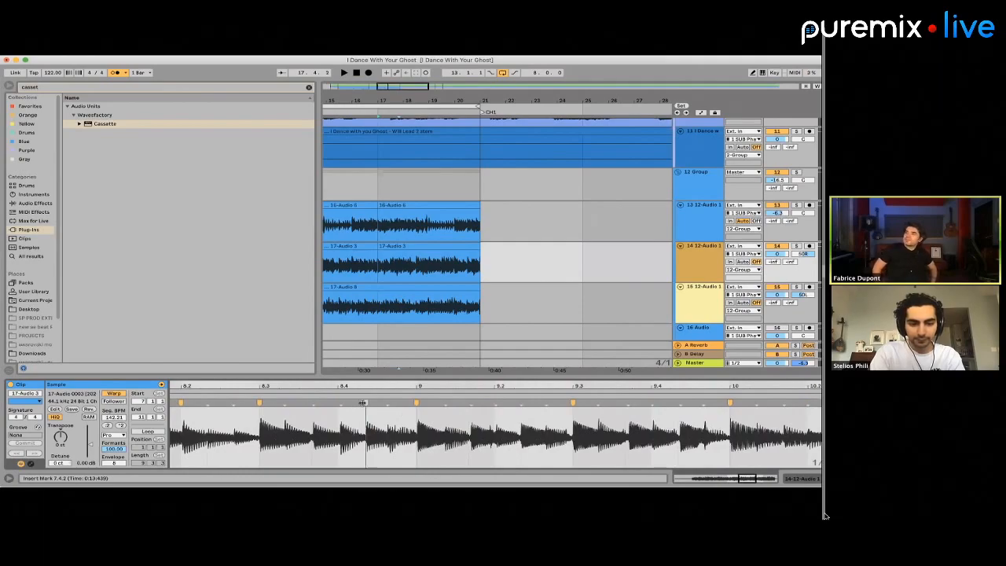
pyautogui.doubleClick(364, 403)
pyautogui.hscroll(3, 453, 406)
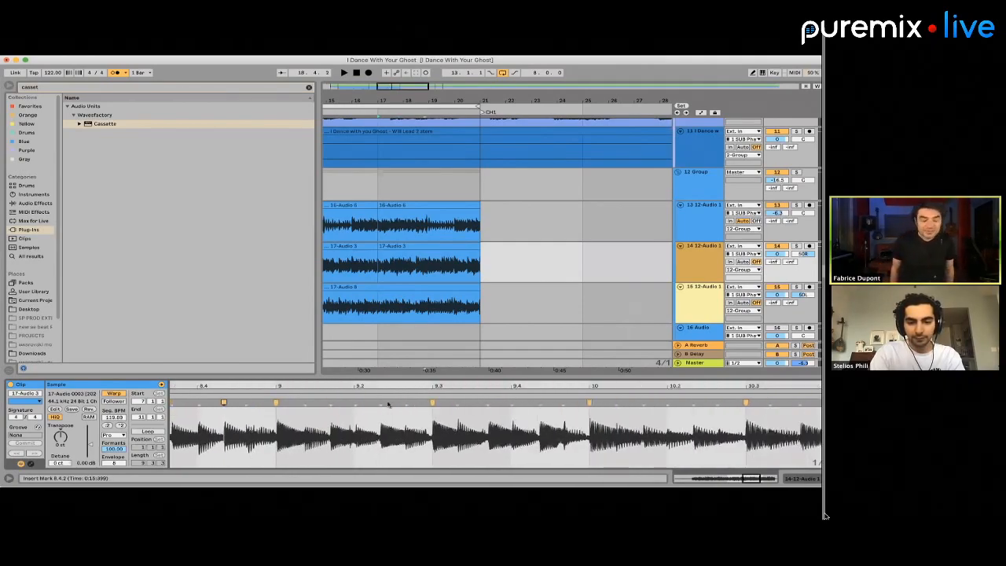
pyautogui.doubleClick(380, 403)
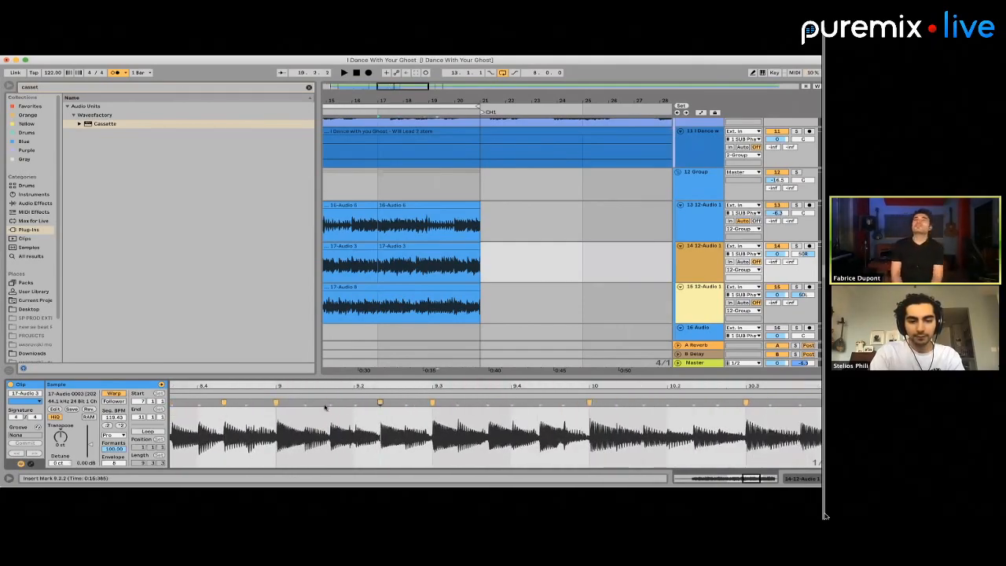
# Warp the hit between 9.1 and 9.2 and the one at 9.4.2 in track 14's second PC1 clip
pyautogui.moveTo(327, 403); pyautogui.dragTo(324, 402)
pyautogui.hscroll(3, 405, 439)
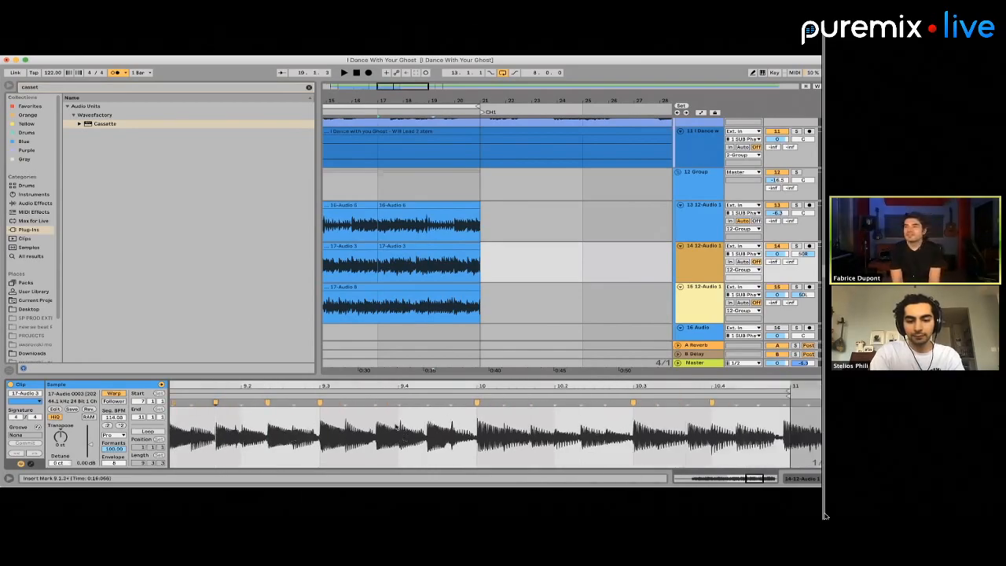
pyautogui.doubleClick(424, 402)
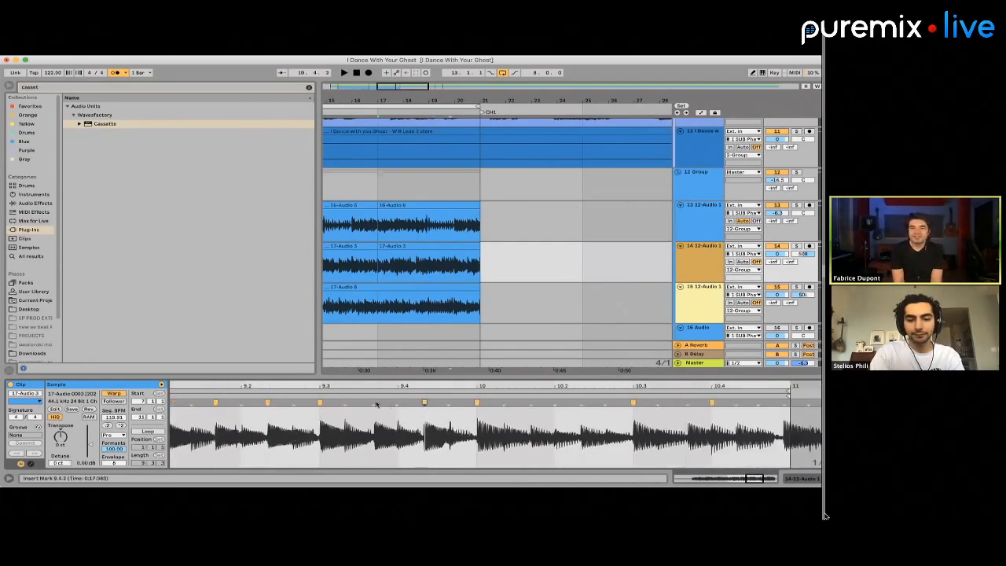
pyautogui.hscroll(4, 372, 403)
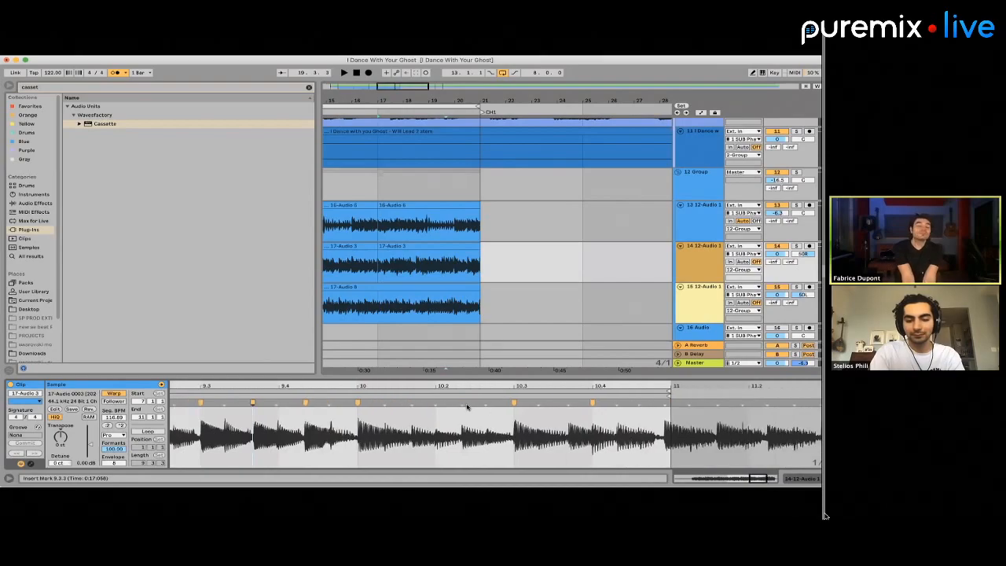
# Split track 15's PC1 guitar clip at bar 17
pyautogui.click(378, 313)
pyautogui.click(414, 307)
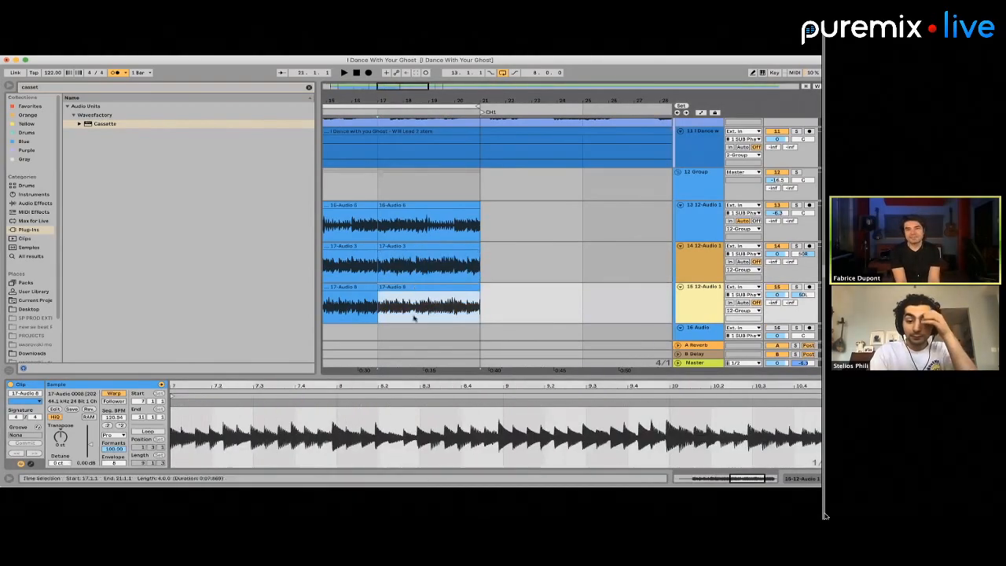
pyautogui.scroll(-5, 396, 406)
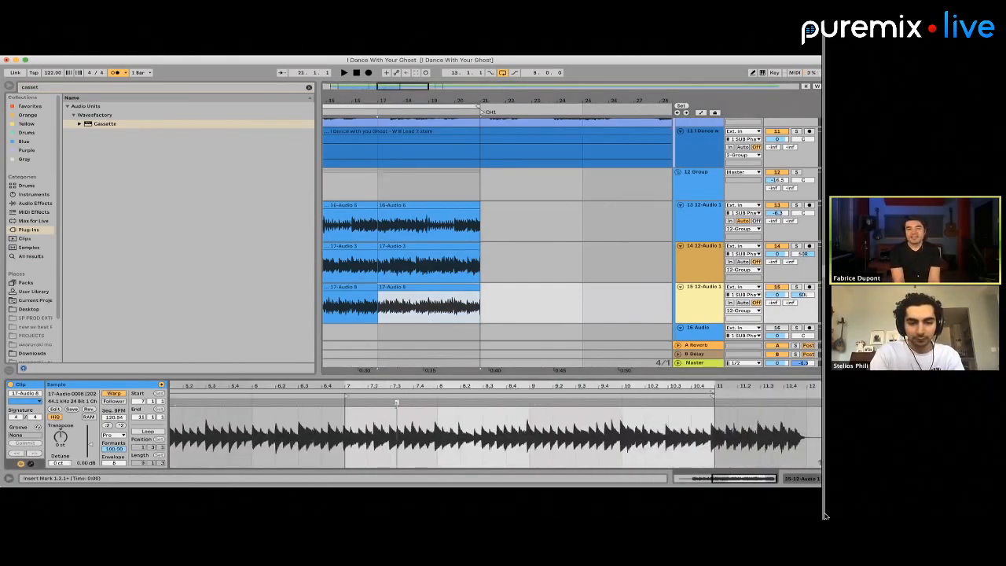
pyautogui.scroll(4, 396, 403)
# Set warp markers at 3.2 and 3 in the first half of track 15's PC1 clip
pyautogui.click(359, 289)
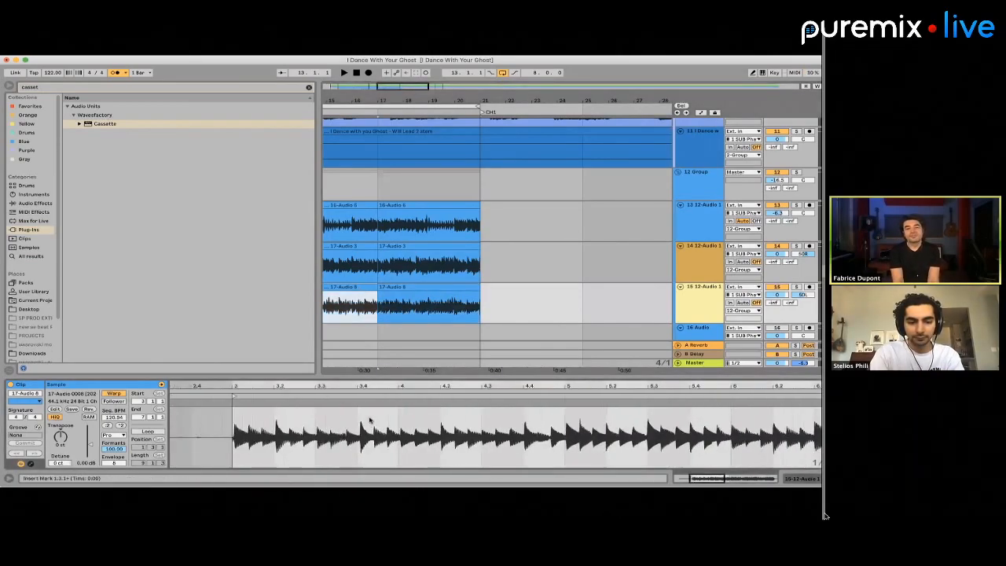
pyautogui.moveTo(369, 401); pyautogui.dragTo(368, 402)
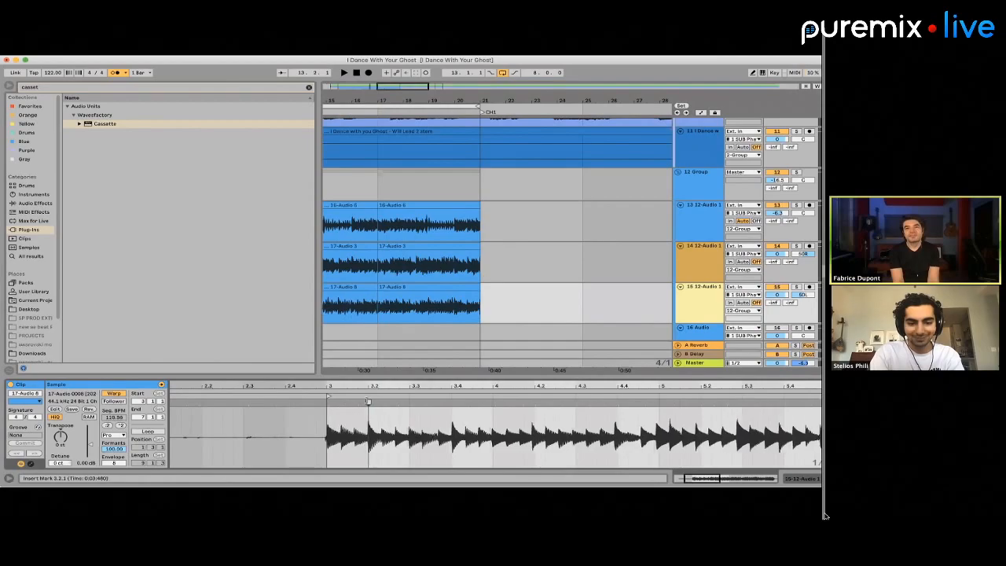
pyautogui.doubleClick(327, 402)
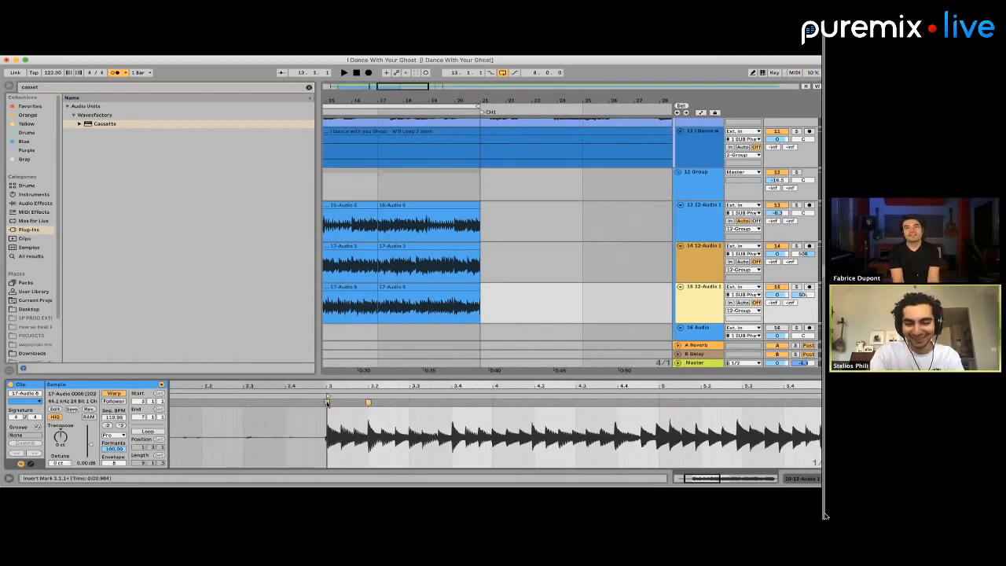
# Align the hits at 5, 4 and 5.3 in track 15's first PC1 clip with warp markers
pyautogui.moveTo(656, 401); pyautogui.dragTo(658, 402)
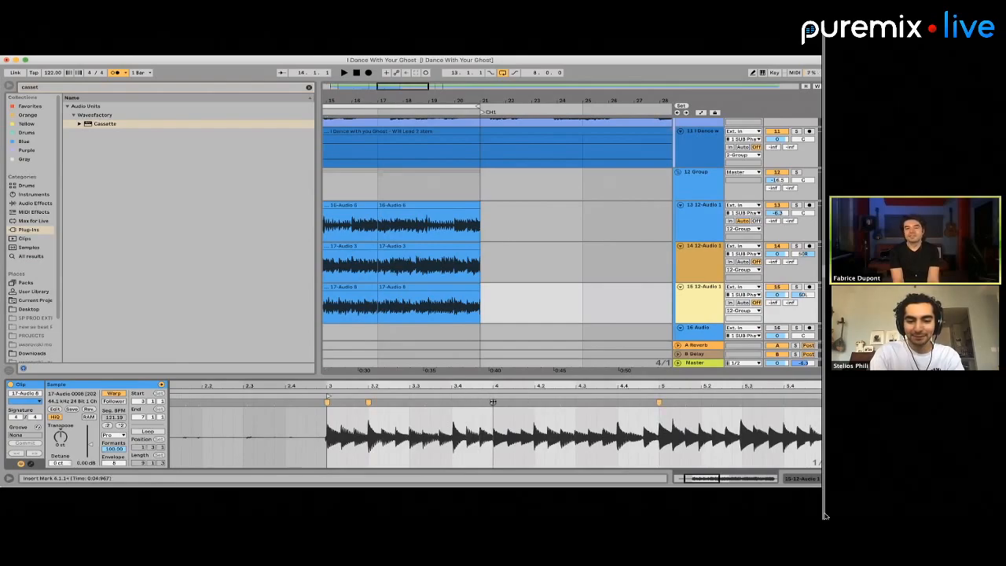
pyautogui.hscroll(5, 534, 402)
pyautogui.moveTo(547, 401); pyautogui.dragTo(549, 401)
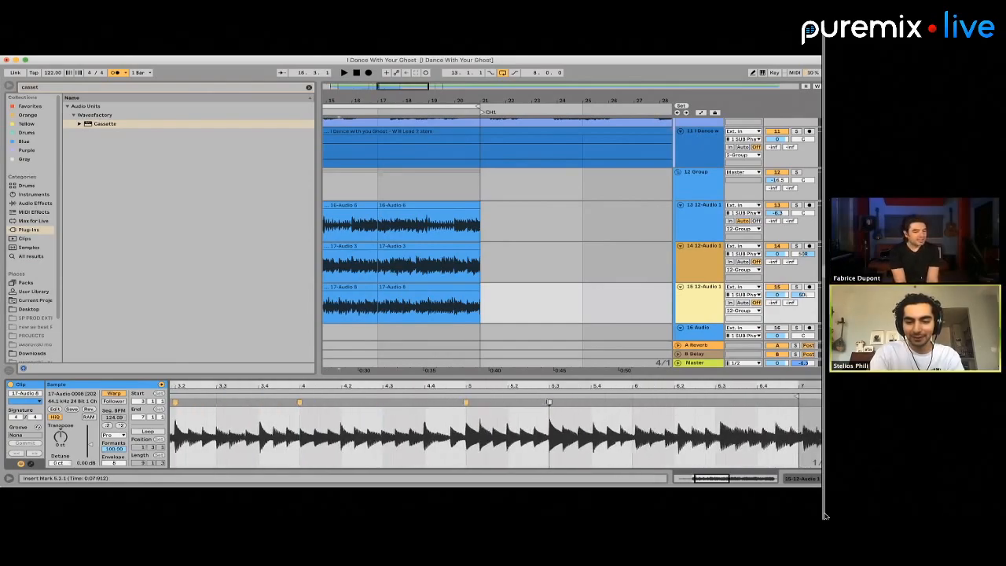
# Add warp markers at 6, 6.2 and 6.3 in track 15's first PC1 clip
pyautogui.moveTo(634, 402); pyautogui.dragTo(756, 401)
pyautogui.doubleClick(672, 402)
pyautogui.doubleClick(715, 401)
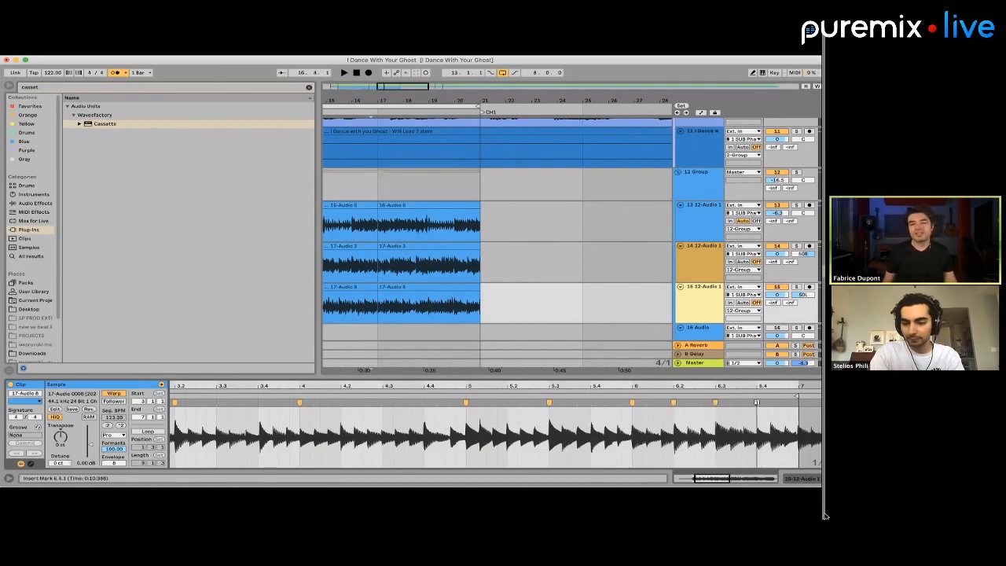
pyautogui.hscroll(-3, 464, 290)
pyautogui.scroll(-3, 464, 289)
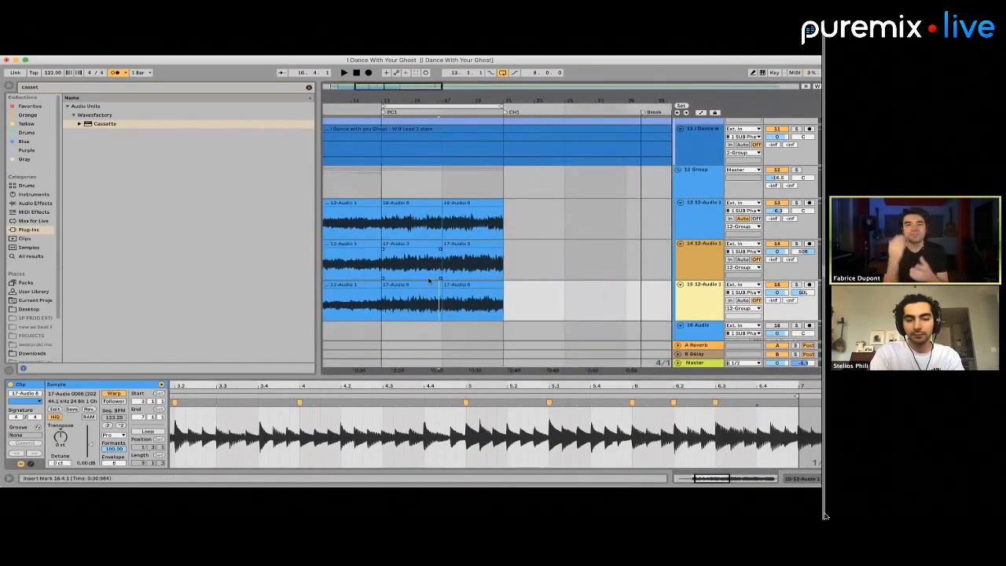
# Play the guitar takes briefly around the bar 17 split to check the join
pyautogui.scroll(2, 465, 286)
pyautogui.click(465, 286)
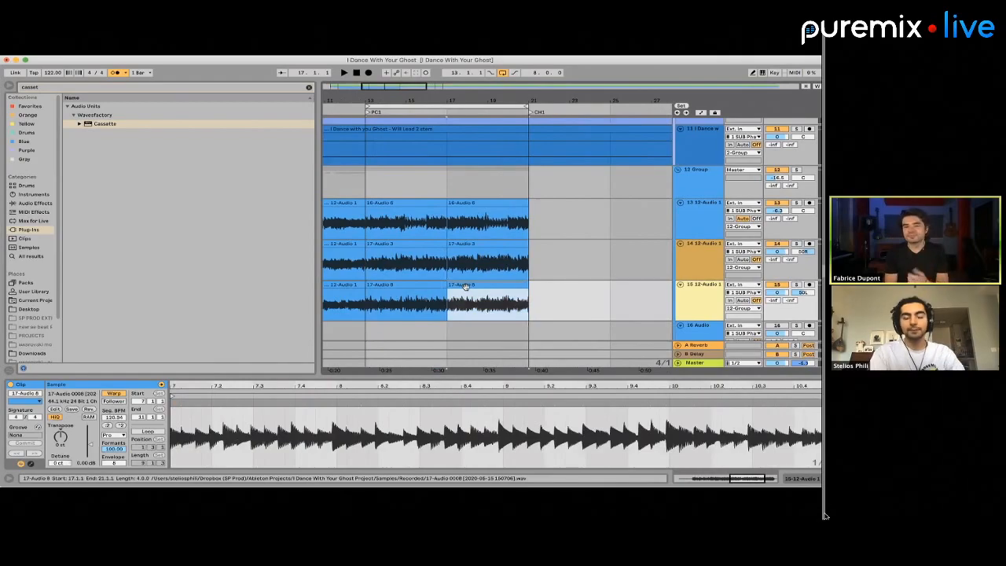
pyautogui.click(440, 286)
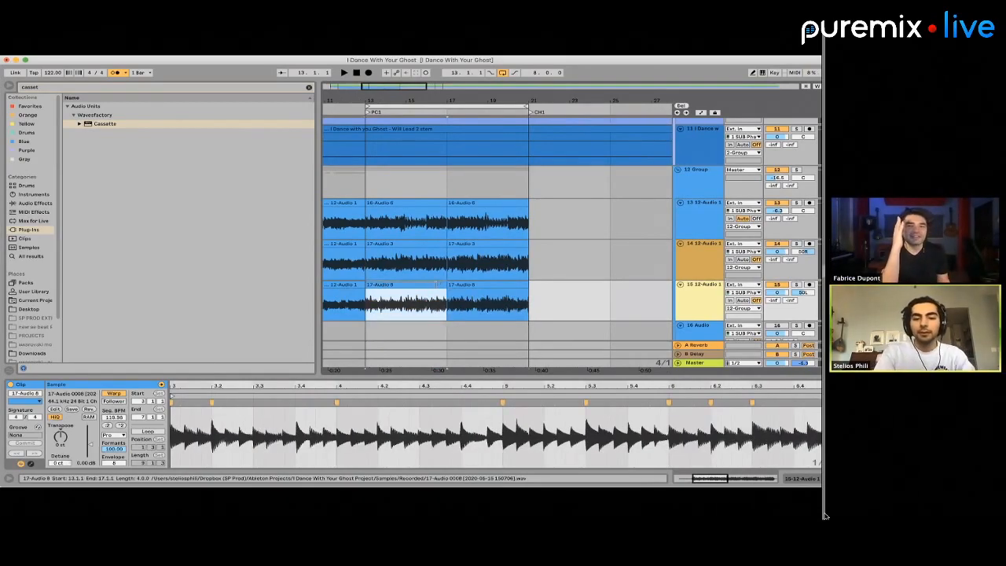
pyautogui.click(443, 289)
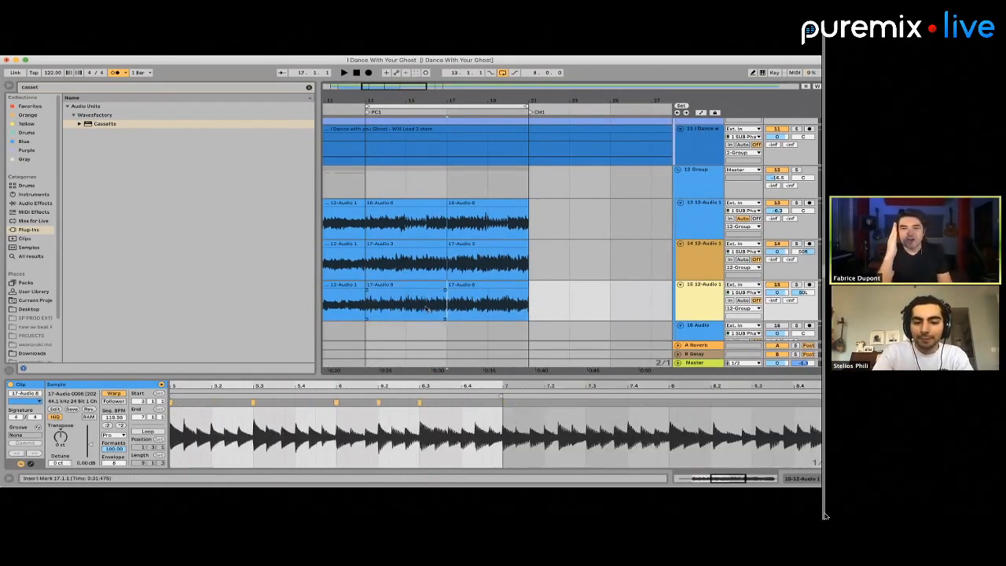
pyautogui.press('space')
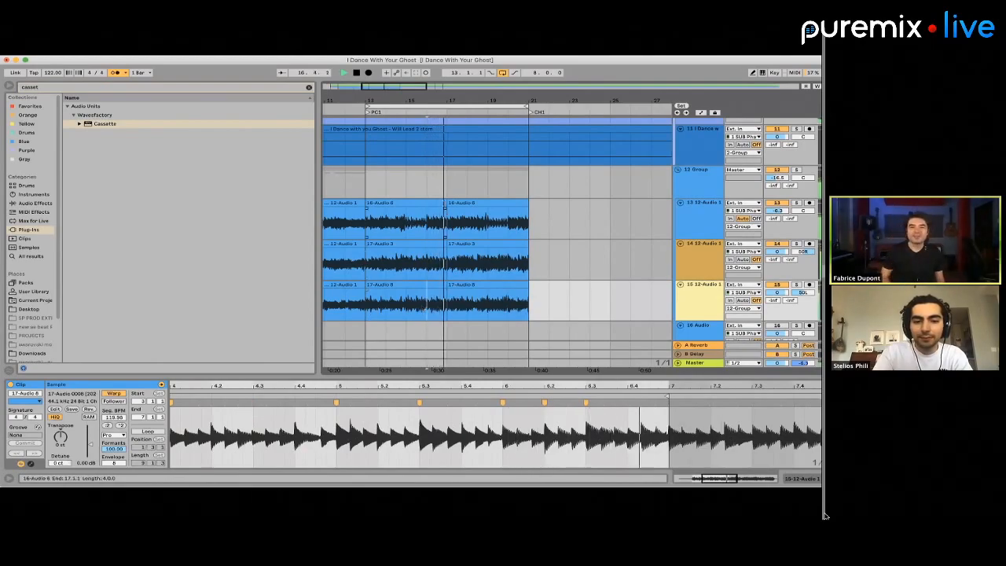
pyautogui.press('space')
# Extend the first PC1 clips on tracks 13 to 15 over their second halves, and trim all three at bar 21
pyautogui.moveTo(445, 204); pyautogui.dragTo(549, 203)
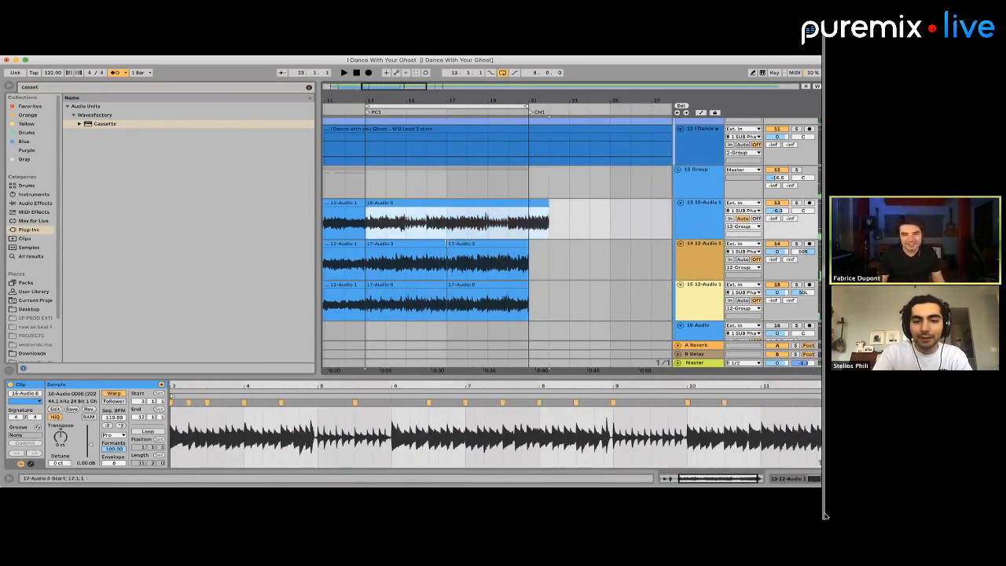
pyautogui.moveTo(528, 248); pyautogui.dragTo(548, 247)
pyautogui.moveTo(528, 289); pyautogui.dragTo(553, 286)
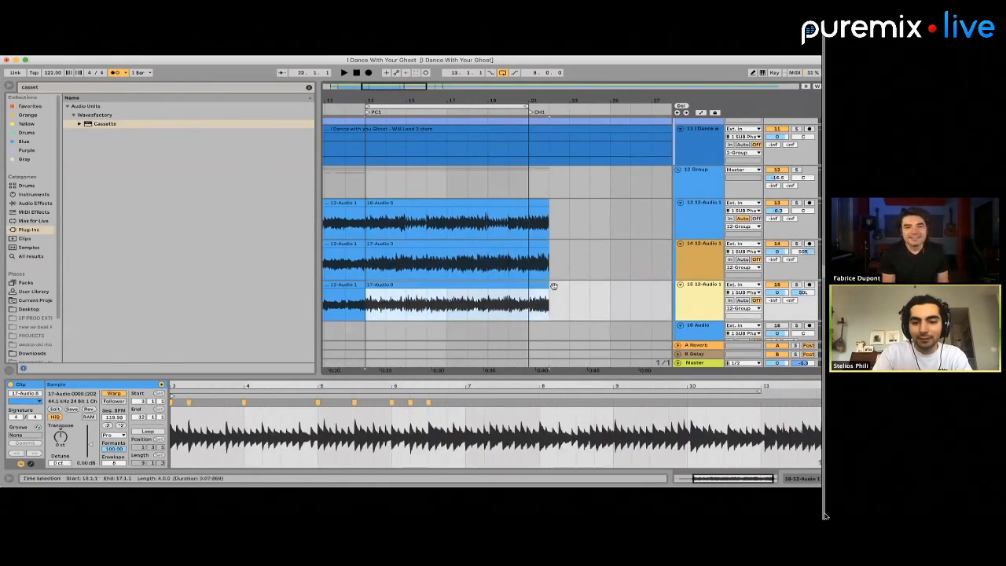
pyautogui.moveTo(531, 222); pyautogui.dragTo(574, 312)
pyautogui.press('Delete')
# Add warp markers at 8, 8.3, 9.3 and 10 in track 15's PC1 clip, aligning the hits to the grid
pyautogui.click(473, 253)
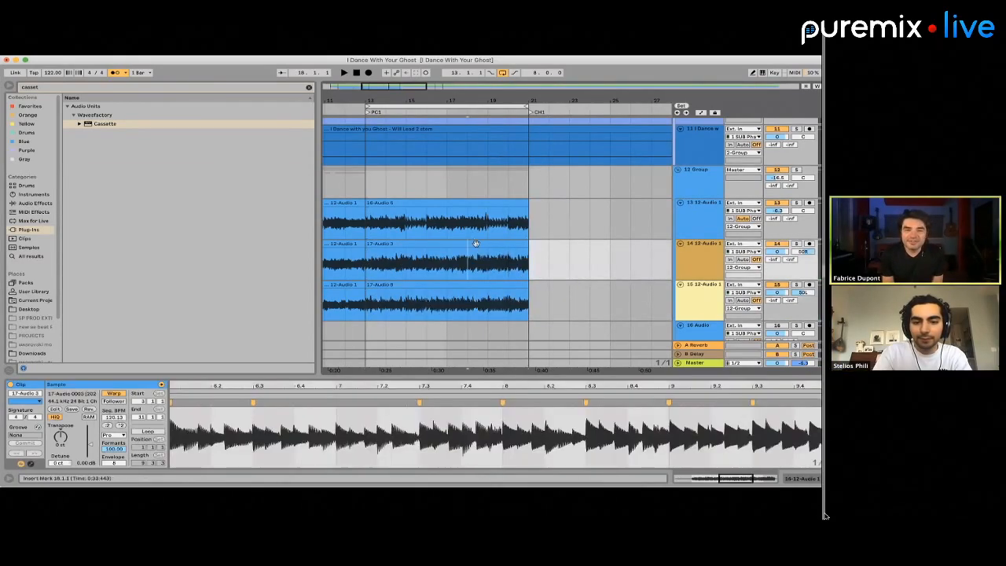
pyautogui.click(477, 245)
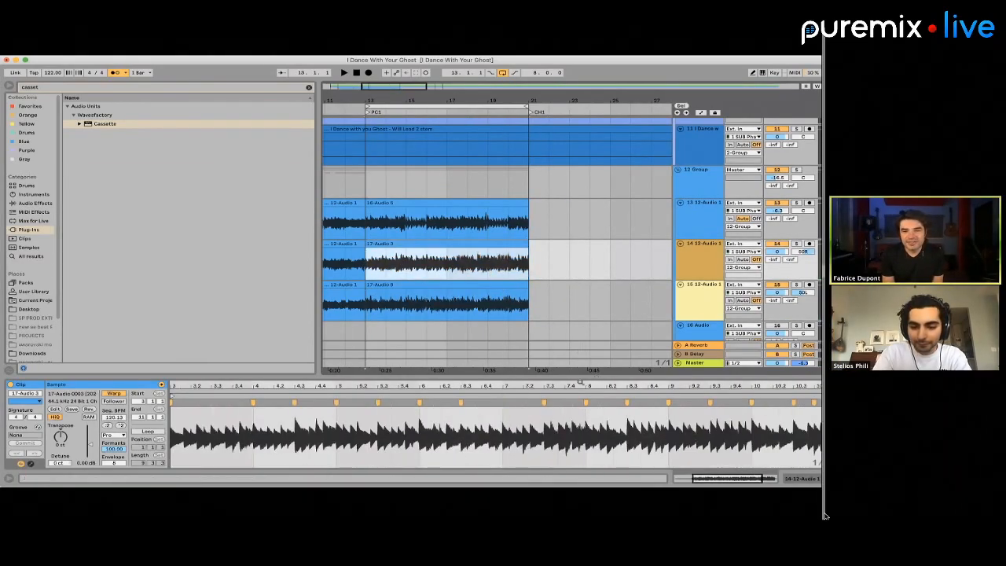
pyautogui.click(493, 287)
pyautogui.scroll(3, 558, 421)
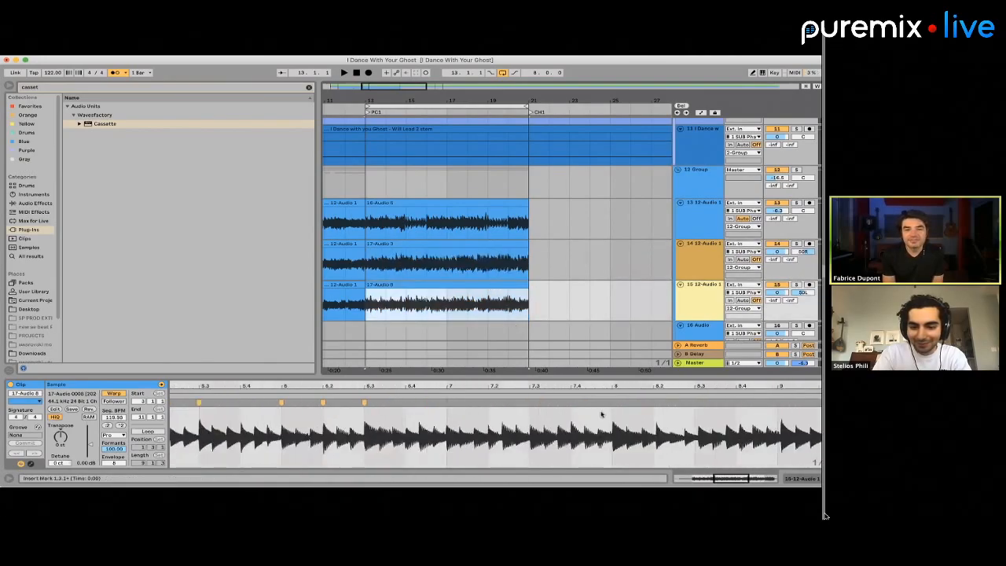
pyautogui.doubleClick(612, 401)
pyautogui.hscroll(5, 613, 401)
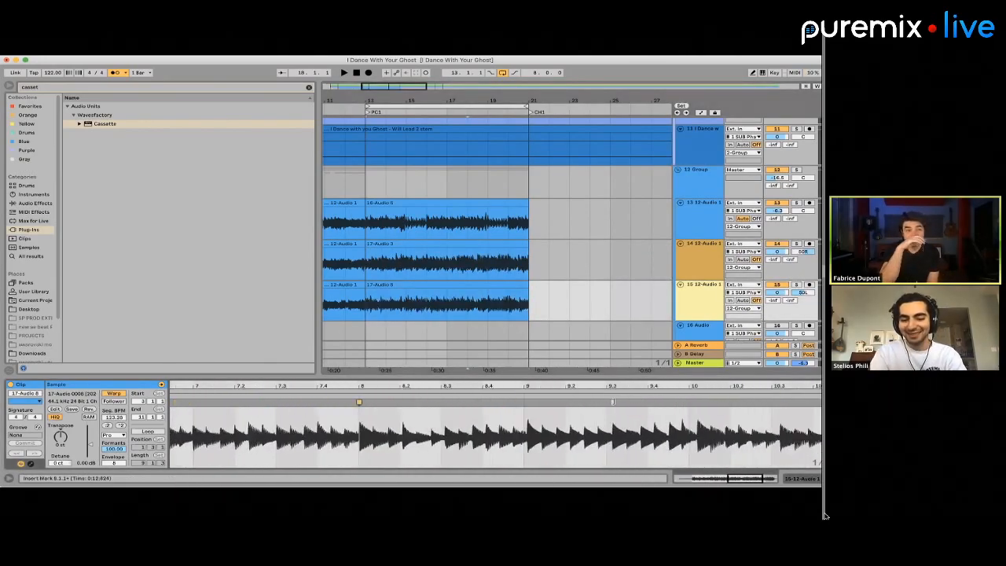
pyautogui.moveTo(613, 401); pyautogui.dragTo(606, 401)
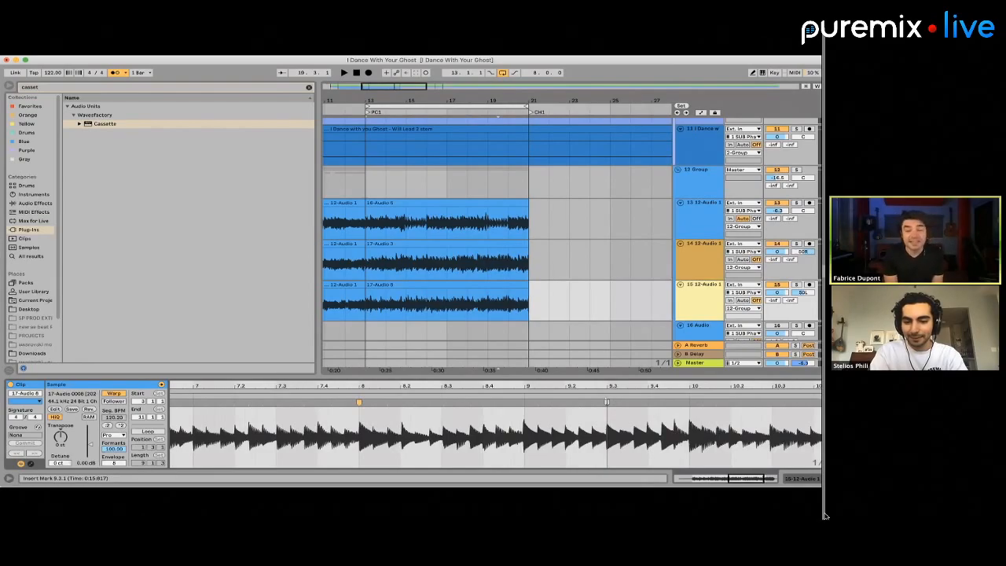
pyautogui.doubleClick(606, 403)
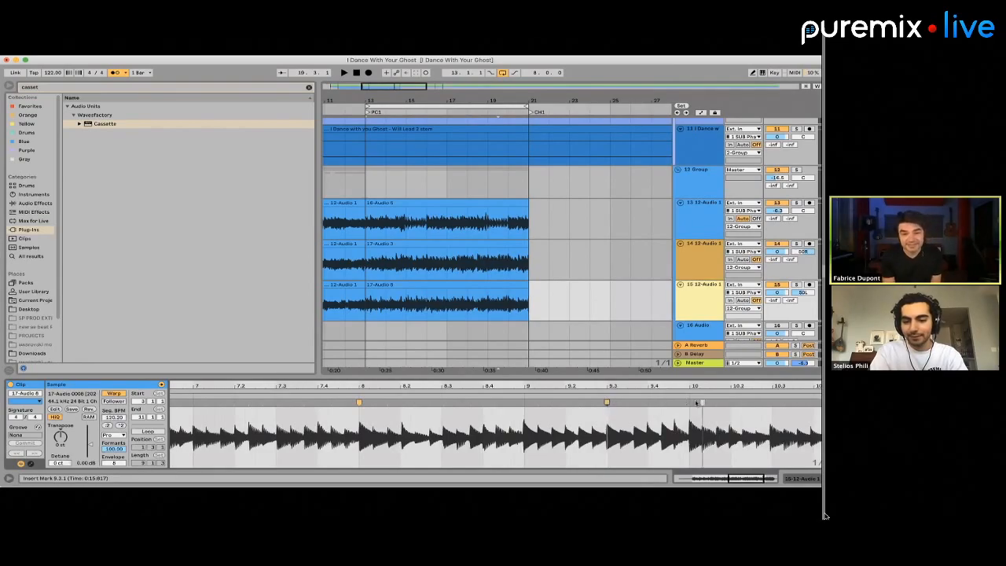
pyautogui.doubleClick(442, 402)
# Align the hits at 10.2, 10.3 and 10.4 in track 15's PC1 clip with warp markers
pyautogui.hscroll(5, 537, 429)
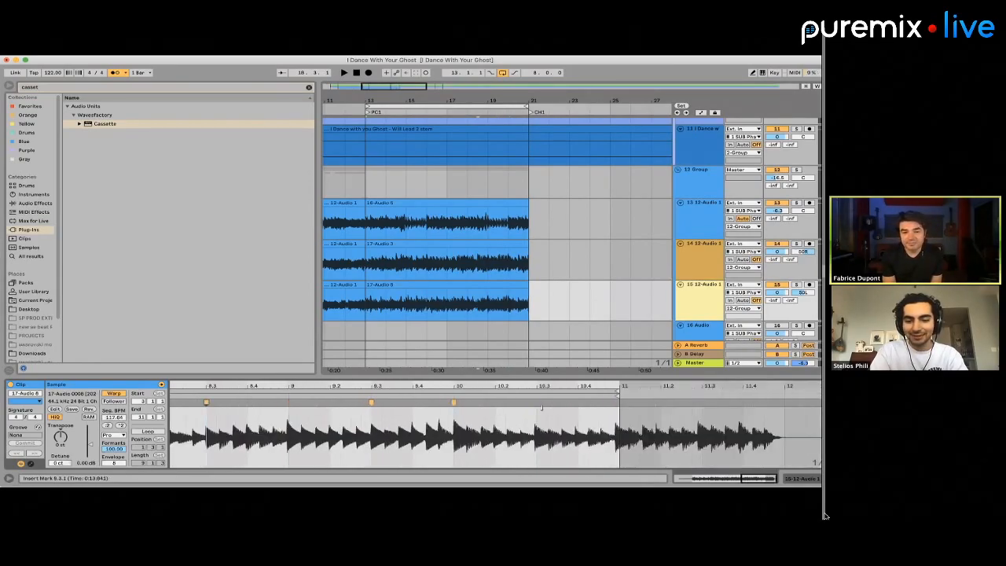
pyautogui.click(534, 409)
pyautogui.moveTo(534, 401); pyautogui.dragTo(536, 403)
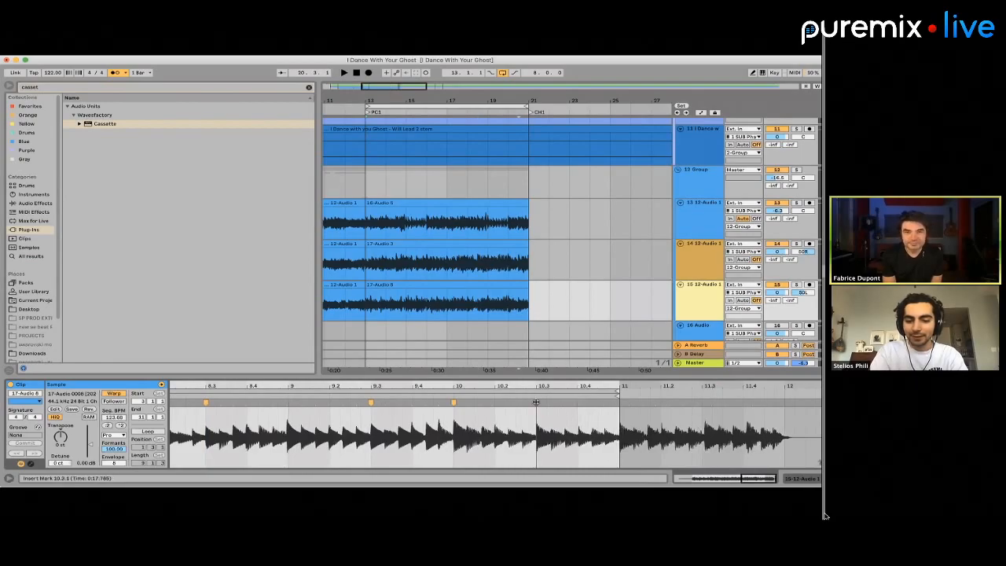
pyautogui.doubleClick(496, 402)
pyautogui.moveTo(496, 402); pyautogui.dragTo(494, 402)
pyautogui.click(578, 409)
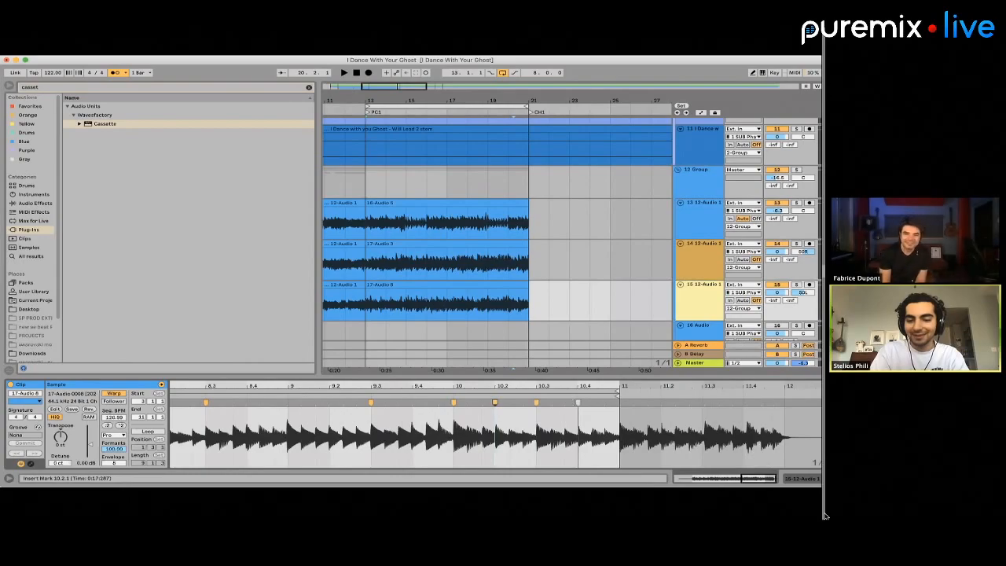
pyautogui.doubleClick(577, 402)
# Play the PC1 section from bar 13 to check the three layered guitar takes together
pyautogui.click(384, 285)
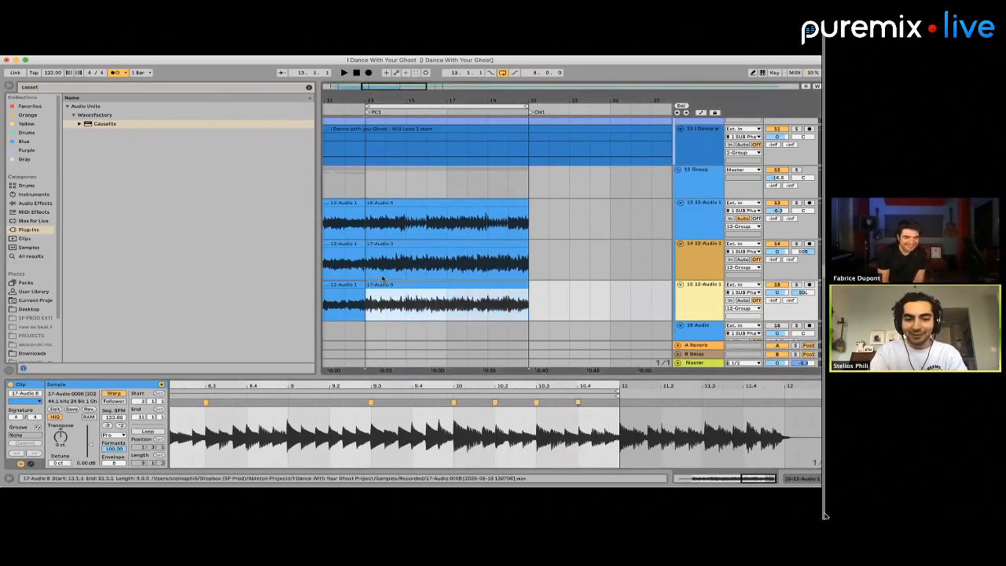
pyautogui.moveTo(369, 228); pyautogui.dragTo(592, 294)
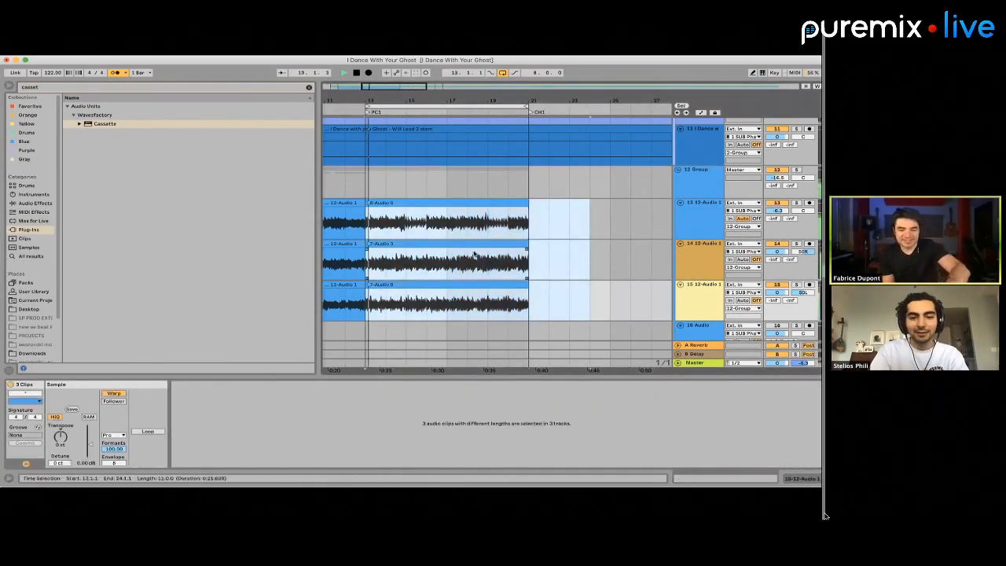
pyautogui.click(487, 227)
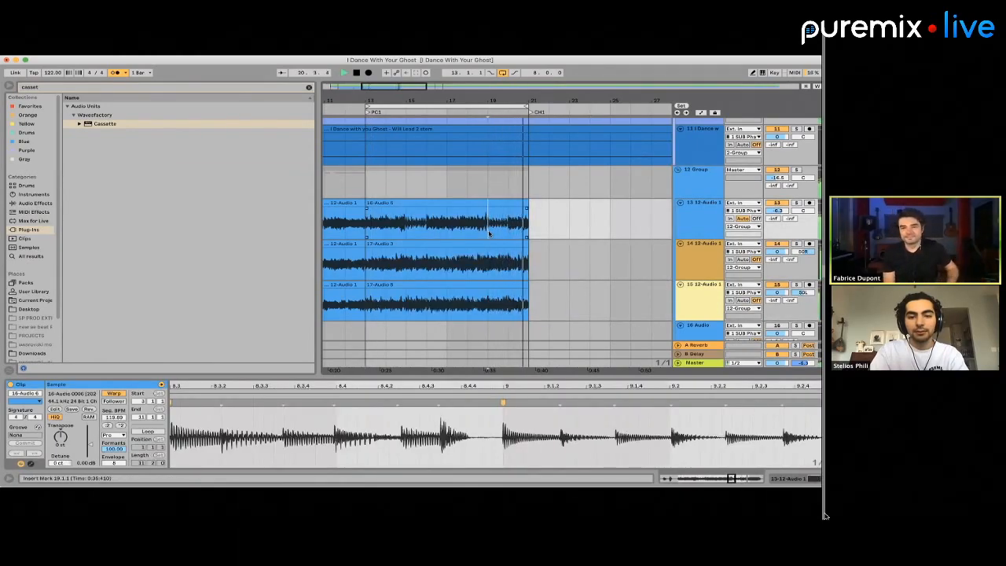
pyautogui.click(407, 202)
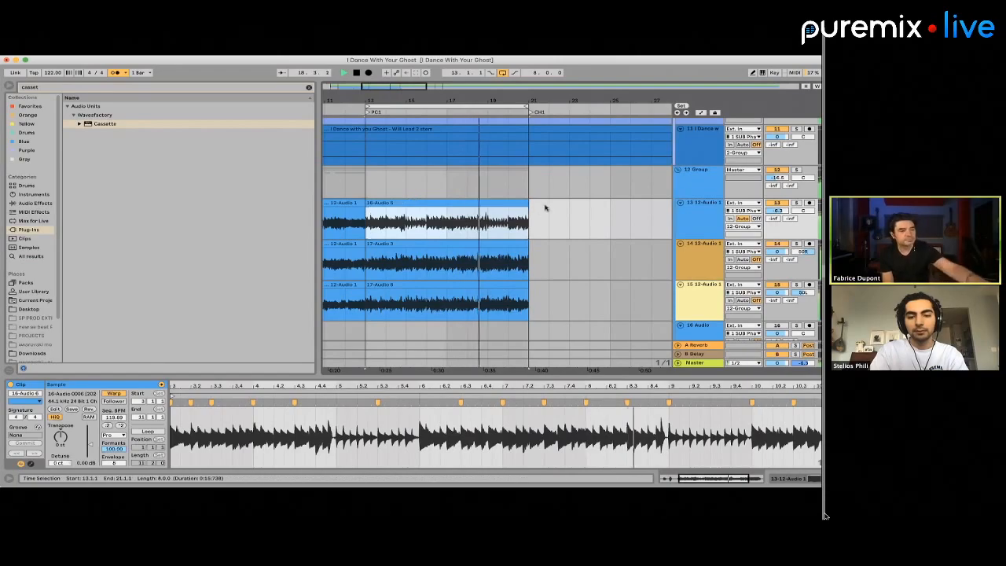
# Lengthen the loop to 11 bars and extend the guitar clips on tracks 13 to 15 past bar 22
pyautogui.moveTo(527, 106); pyautogui.dragTo(588, 106)
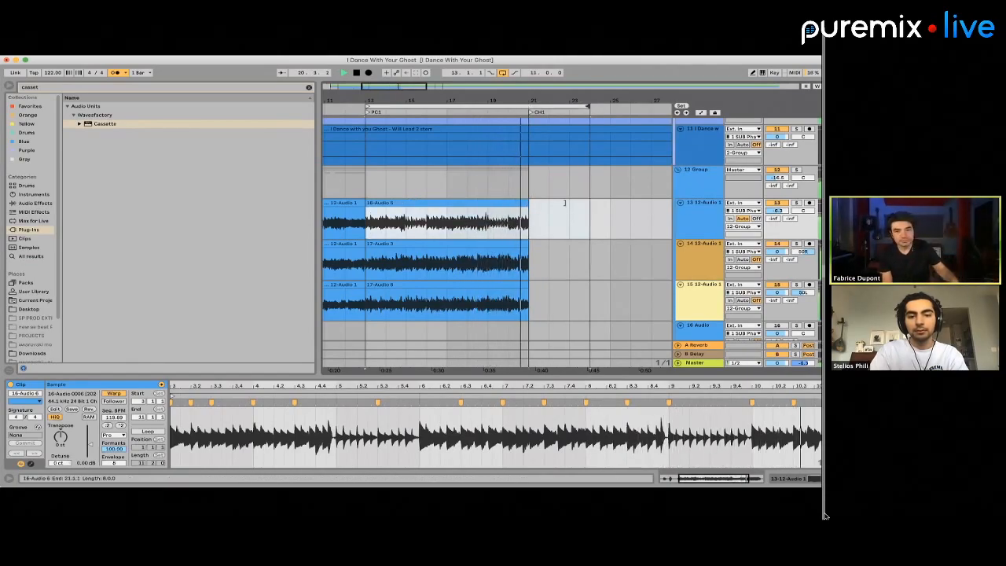
pyautogui.moveTo(524, 202); pyautogui.dragTo(557, 203)
pyautogui.moveTo(528, 245); pyautogui.dragTo(560, 246)
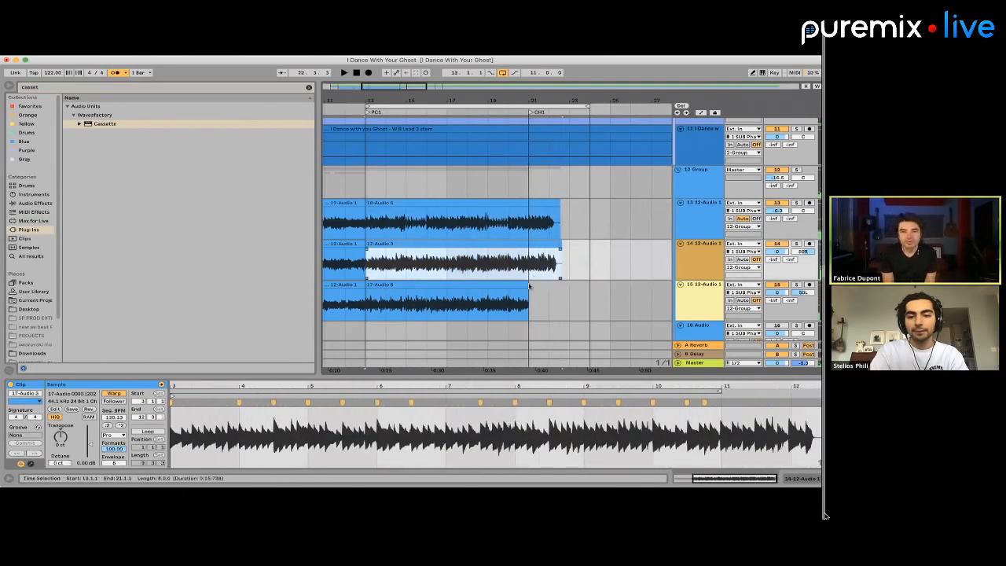
pyautogui.moveTo(528, 284); pyautogui.dragTo(557, 285)
# Play the transition from PC1 into CH1 to check the extended guitar clips
pyautogui.click(541, 126)
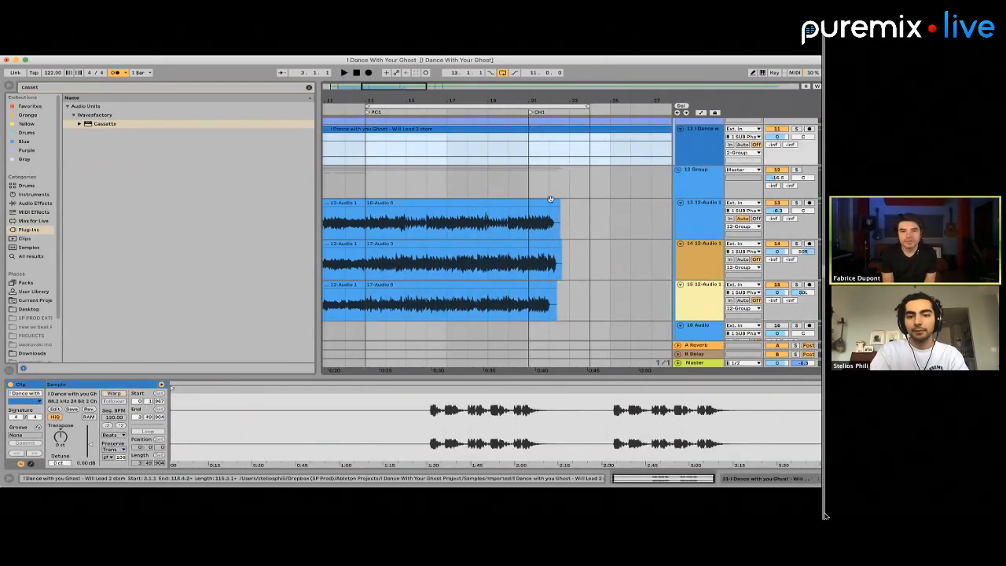
pyautogui.click(550, 193)
pyautogui.hscroll(3, 550, 194)
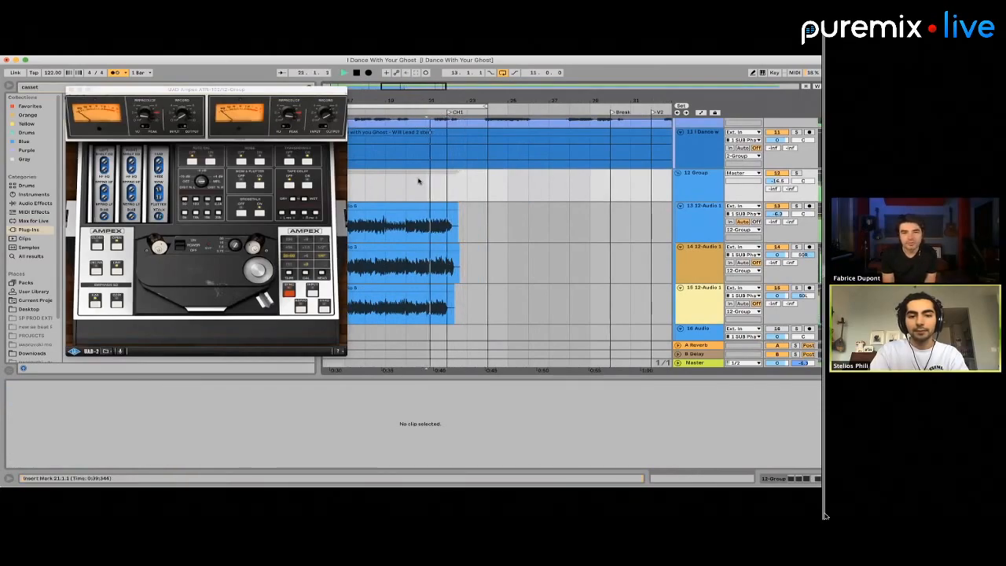
pyautogui.press('space')
# Set warp markers at 11, 11.3, just before 11.4 and at 12 in track 14's guitar clip
pyautogui.click(424, 267)
pyautogui.click(424, 267)
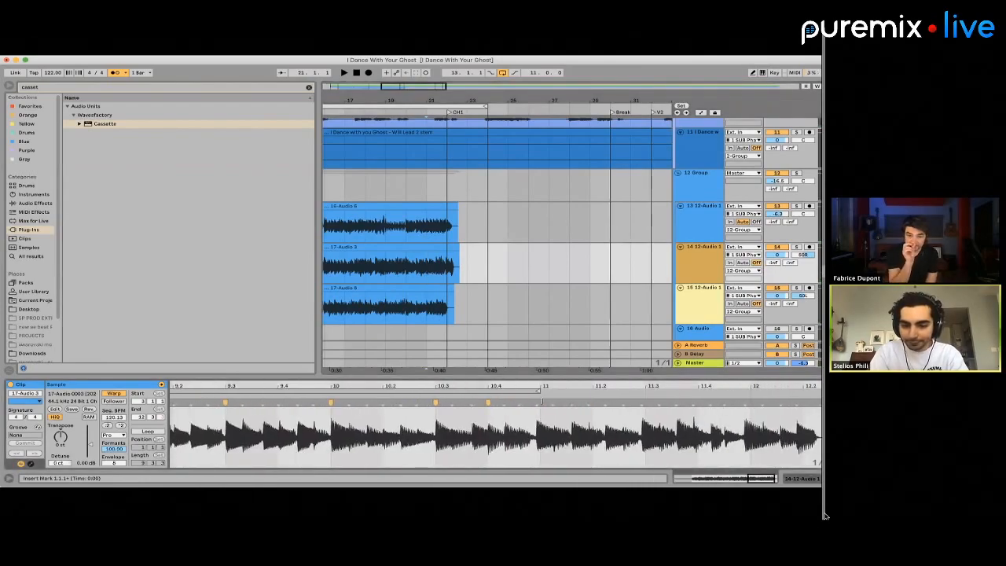
pyautogui.moveTo(536, 402); pyautogui.dragTo(541, 402)
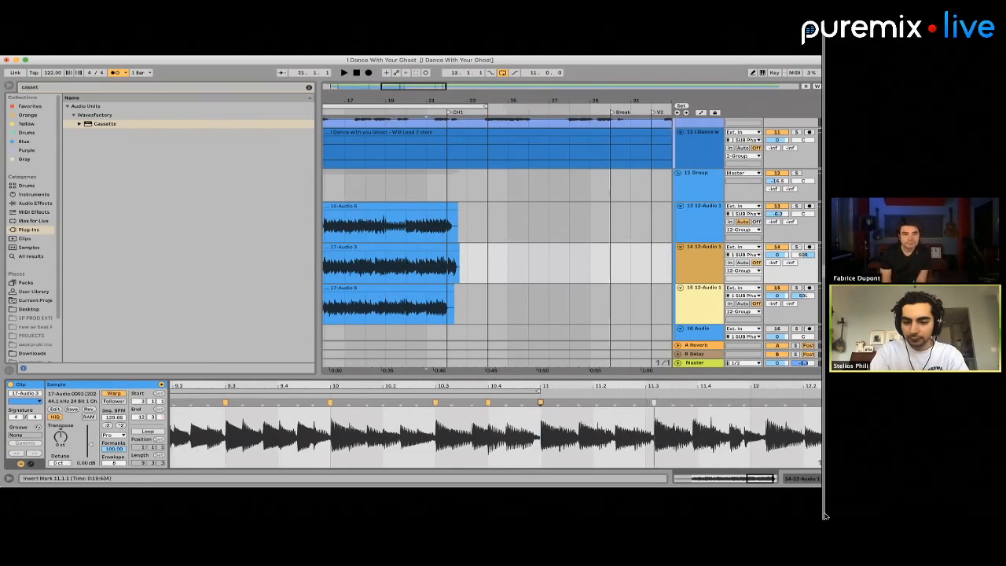
pyautogui.moveTo(654, 403); pyautogui.dragTo(695, 402)
pyautogui.hscroll(2, 654, 405)
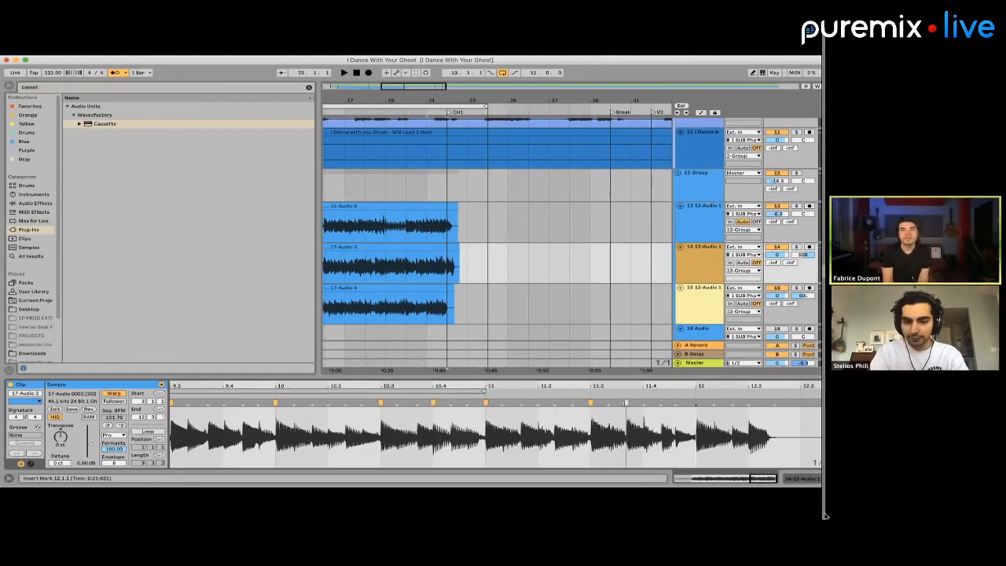
pyautogui.click(626, 403)
pyautogui.click(696, 402)
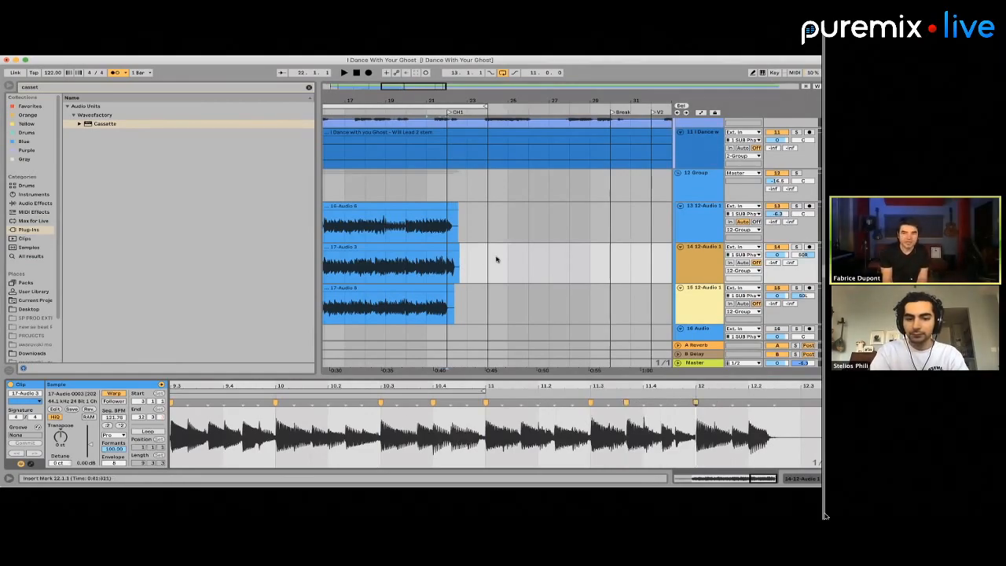
# Add warp markers at 12.2, 11.2, 11.1.3 and 11.4 in track 14's guitar clip
pyautogui.click(429, 254)
pyautogui.scroll(5, 778, 406)
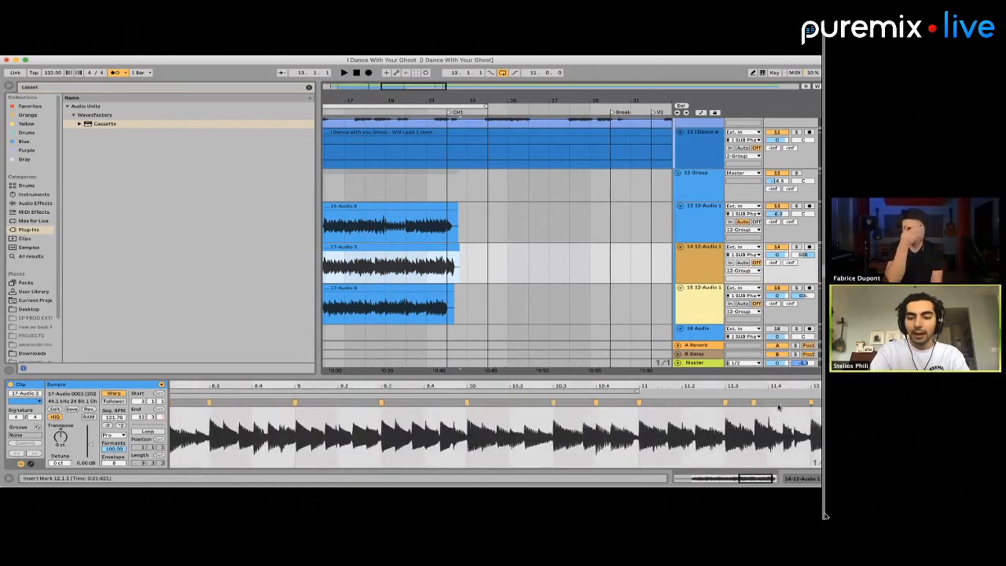
pyautogui.scroll(2, 778, 406)
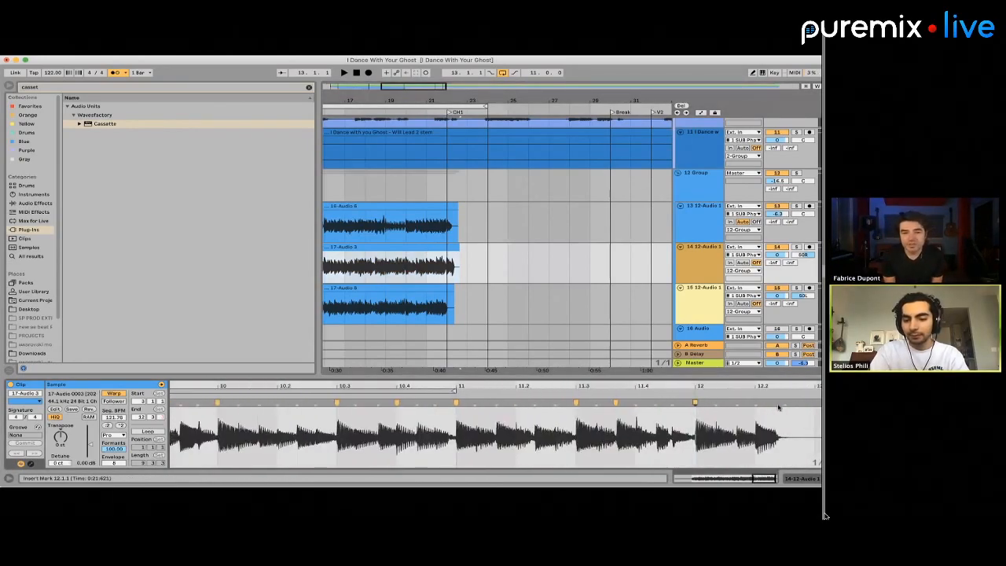
pyautogui.scroll(2, 778, 406)
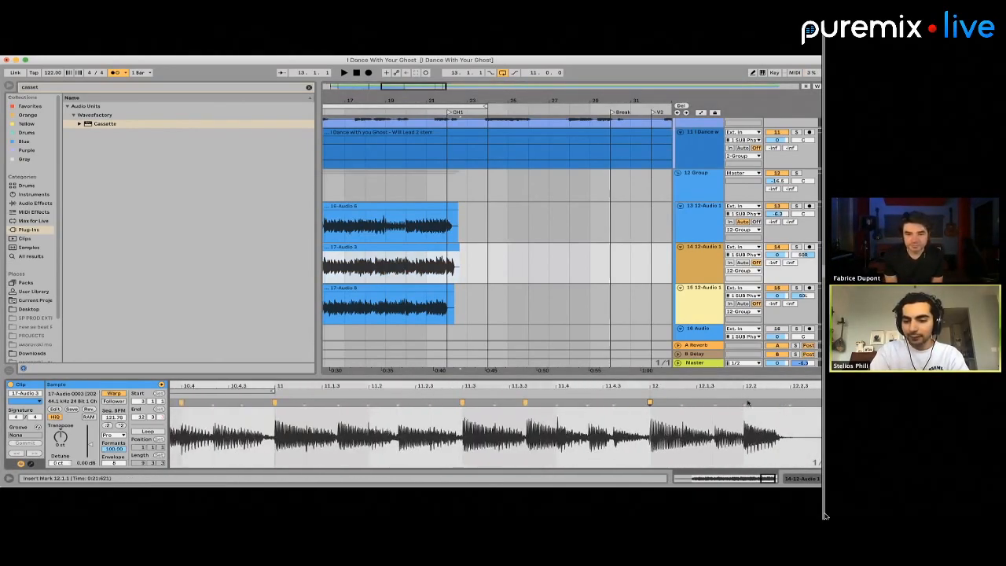
pyautogui.doubleClick(747, 403)
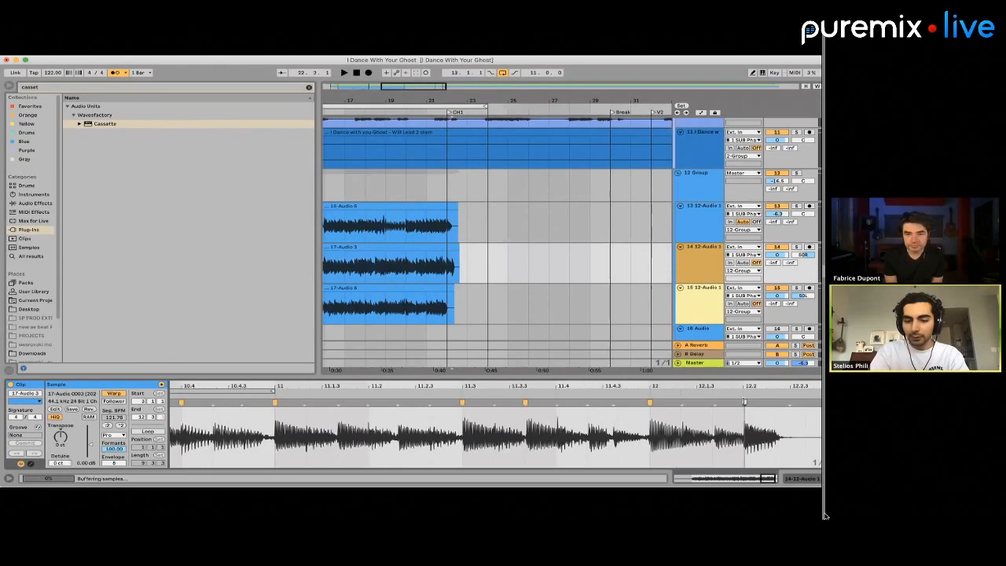
pyautogui.click(369, 401)
pyautogui.click(338, 403)
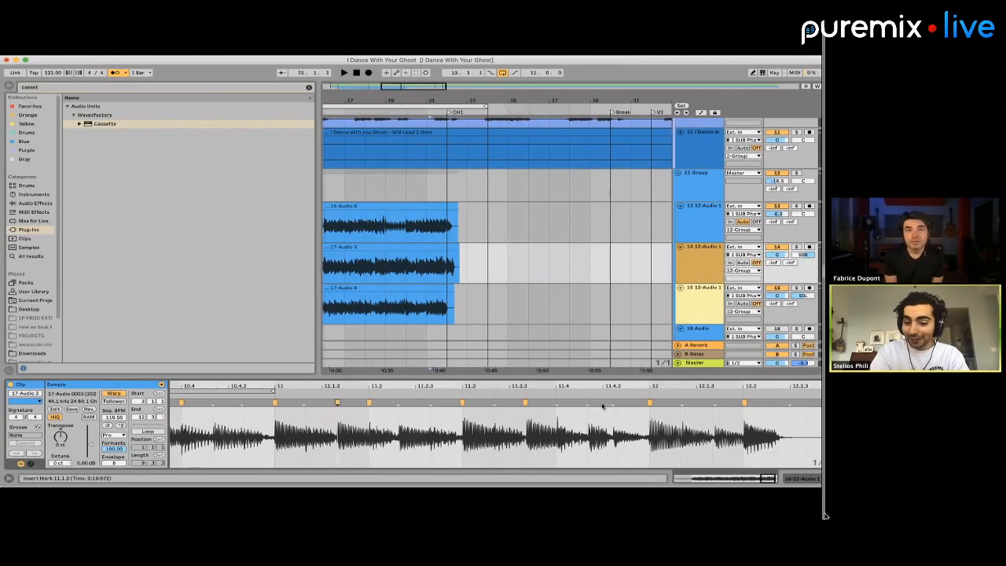
pyautogui.doubleClick(554, 403)
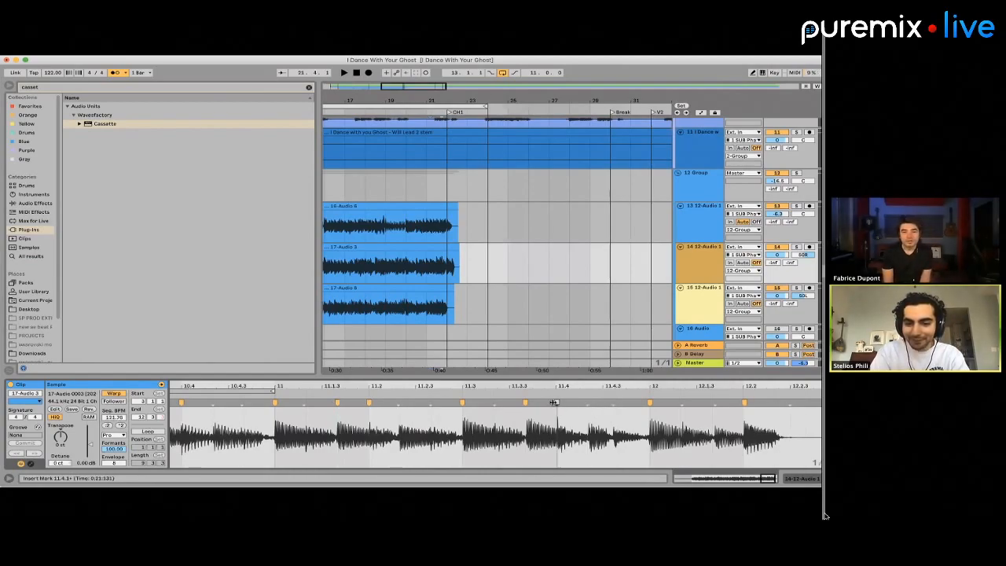
# Set warp markers at 11, 11.2, 11.3, 11.4.2 and 12 in track 13's guitar clip
pyautogui.click(417, 225)
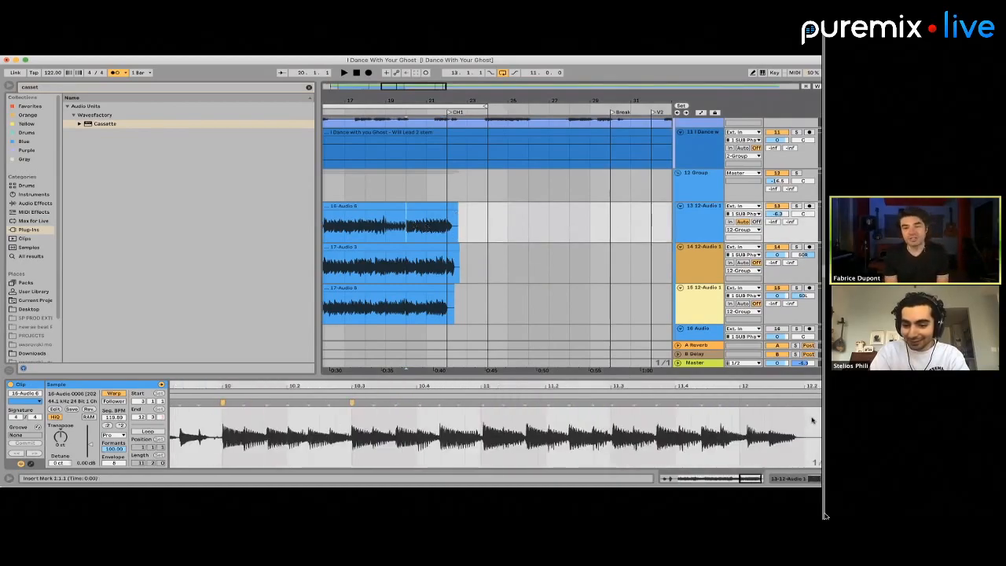
pyautogui.scroll(1, 812, 420)
pyautogui.click(471, 402)
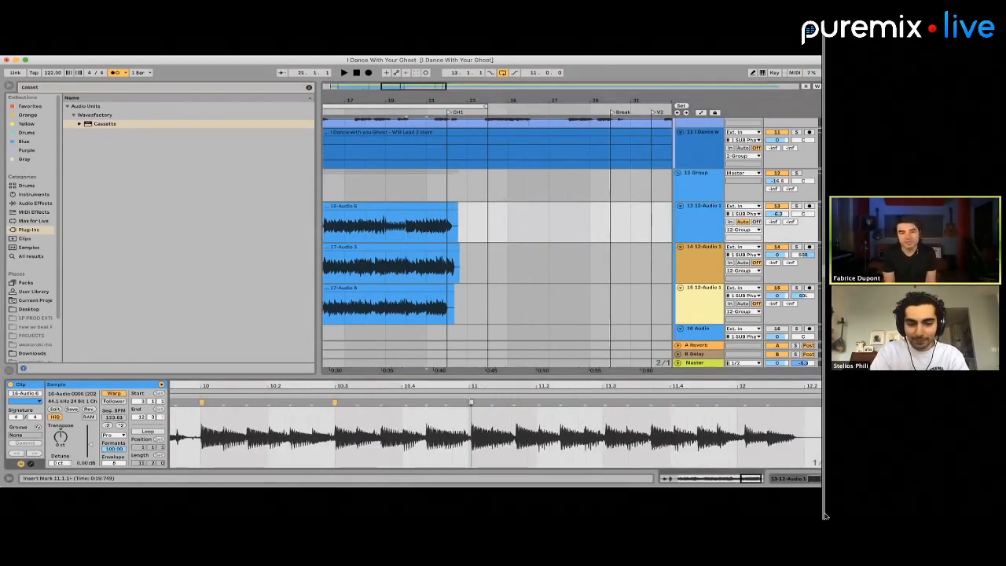
pyautogui.moveTo(472, 403); pyautogui.dragTo(469, 402)
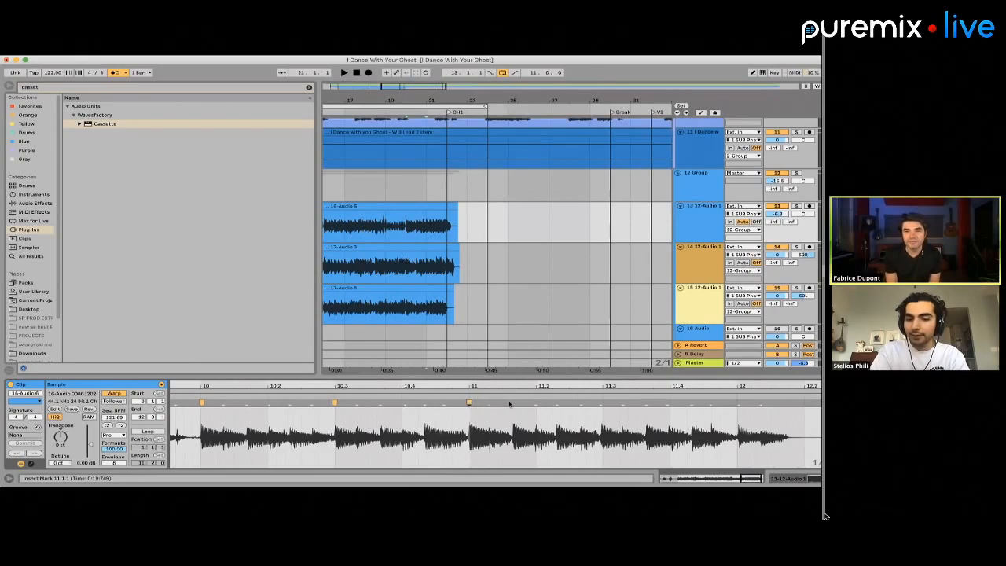
pyautogui.press('Delete')
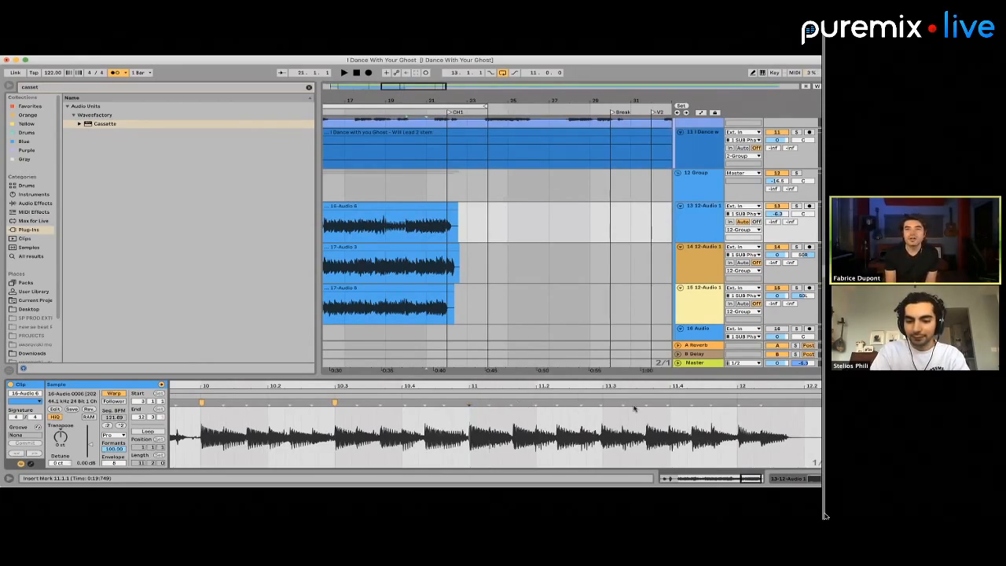
pyautogui.moveTo(600, 401); pyautogui.dragTo(603, 402)
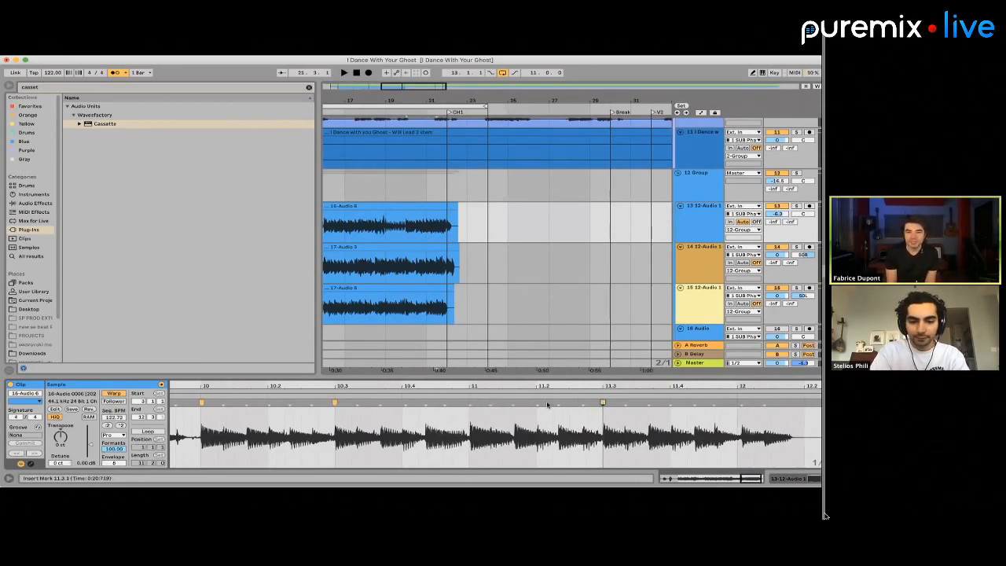
pyautogui.doubleClick(464, 402)
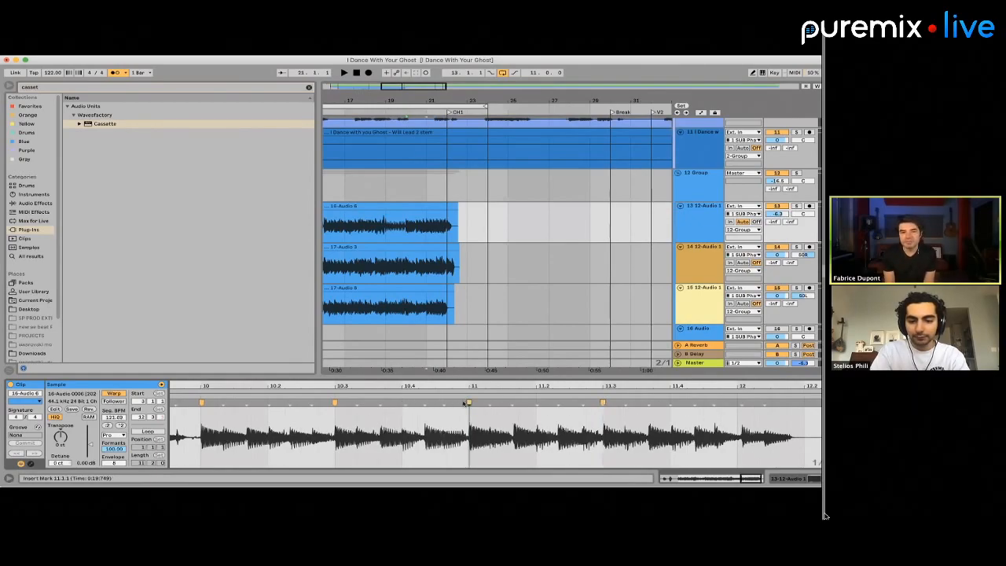
pyautogui.click(535, 402)
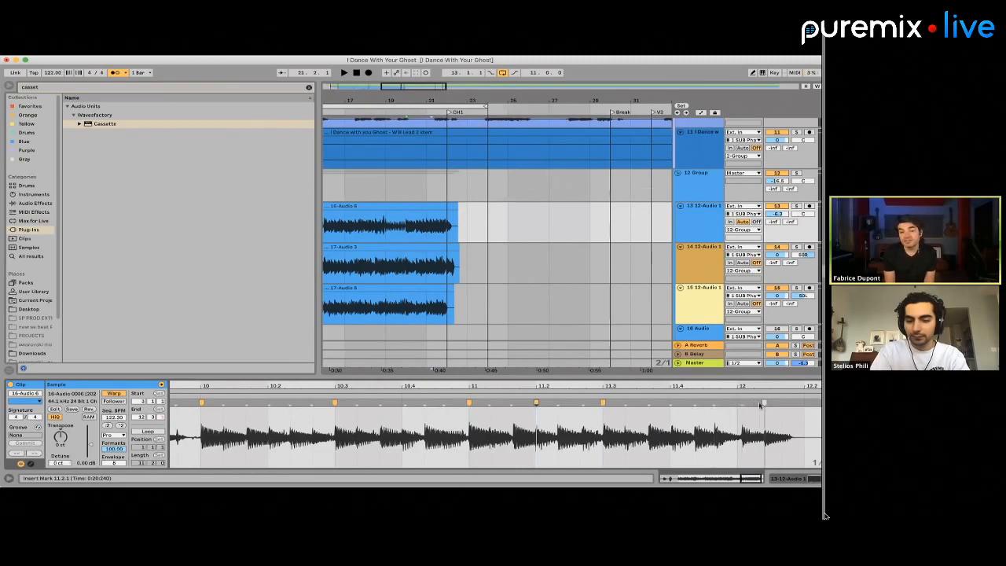
pyautogui.click(737, 403)
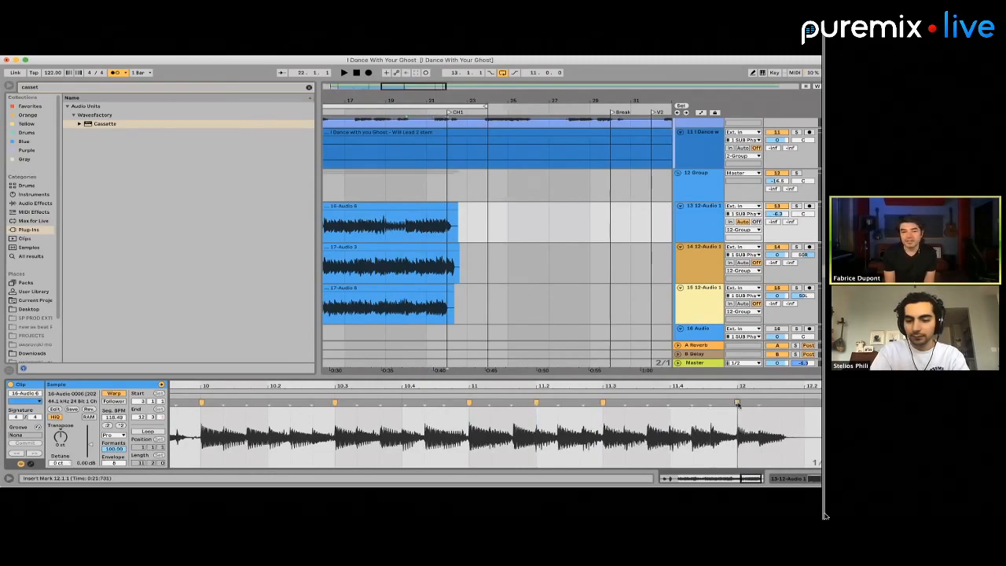
pyautogui.click(691, 402)
# Play the transition into CH1 and trim the guitar clips on tracks 13 to 15 to end at bar 22
pyautogui.press('space')
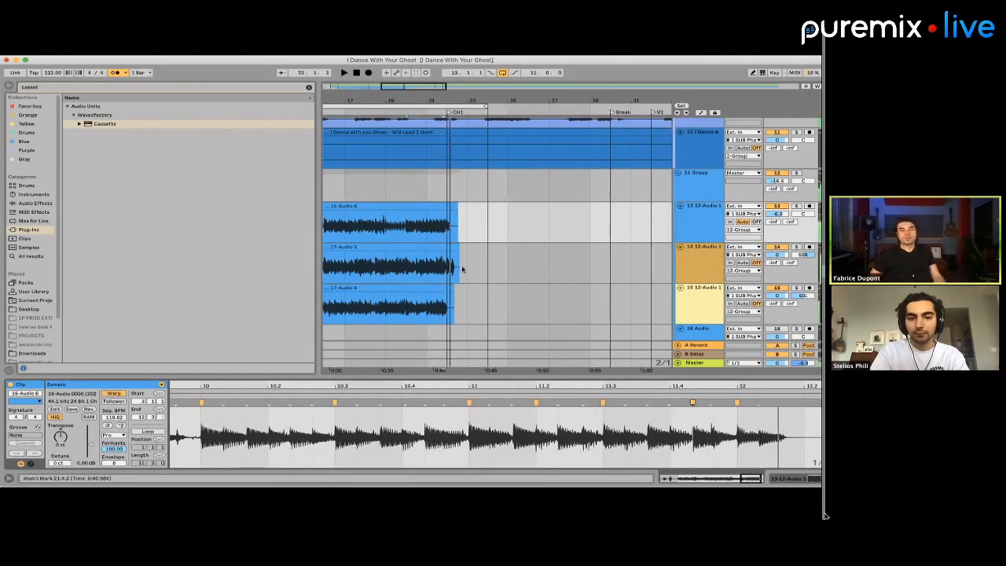
pyautogui.press('space')
pyautogui.click(427, 230)
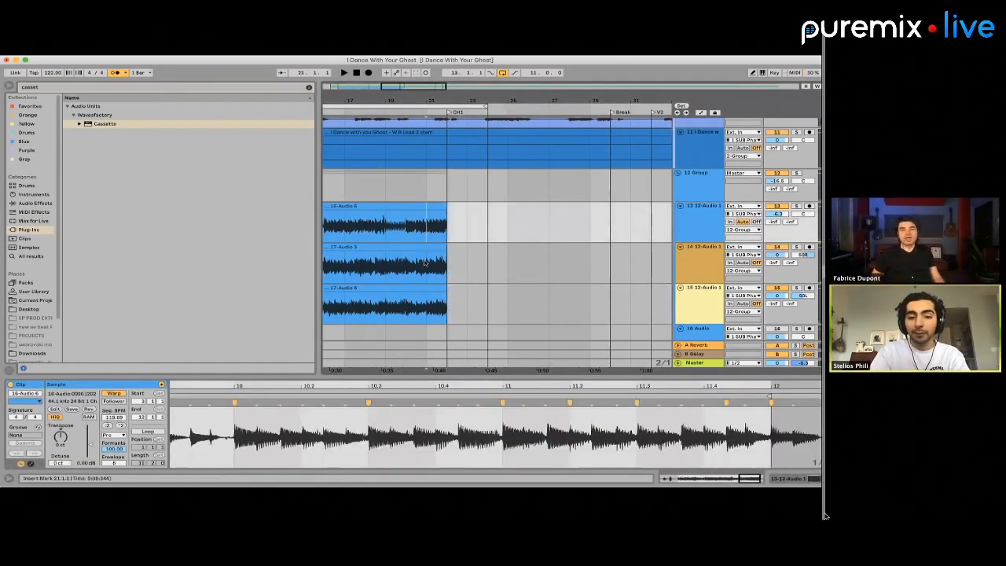
# Add warp markers at 11.2.2, 11.4.2 and 11.4.3 in track 14's guitar clip
pyautogui.click(427, 263)
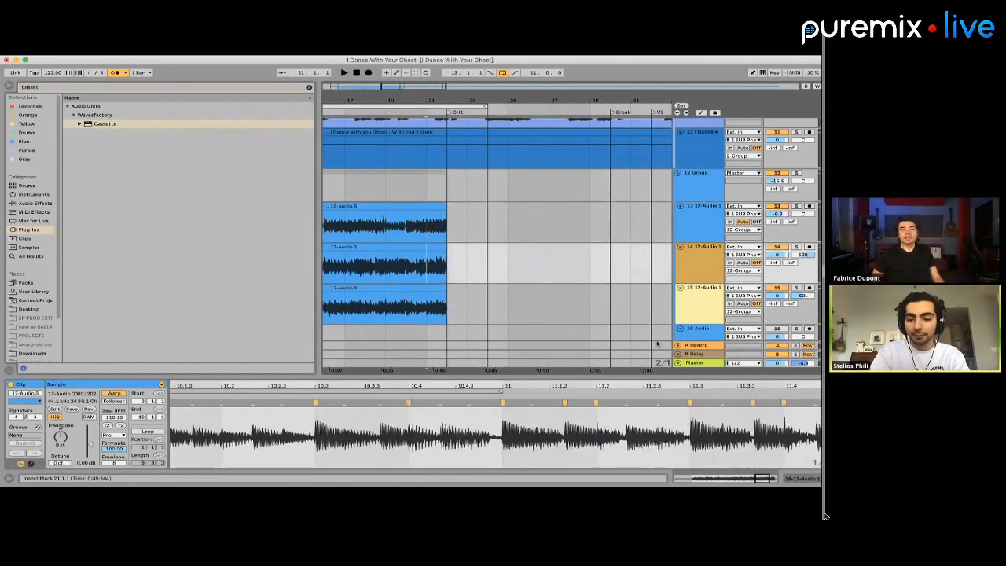
pyautogui.click(618, 408)
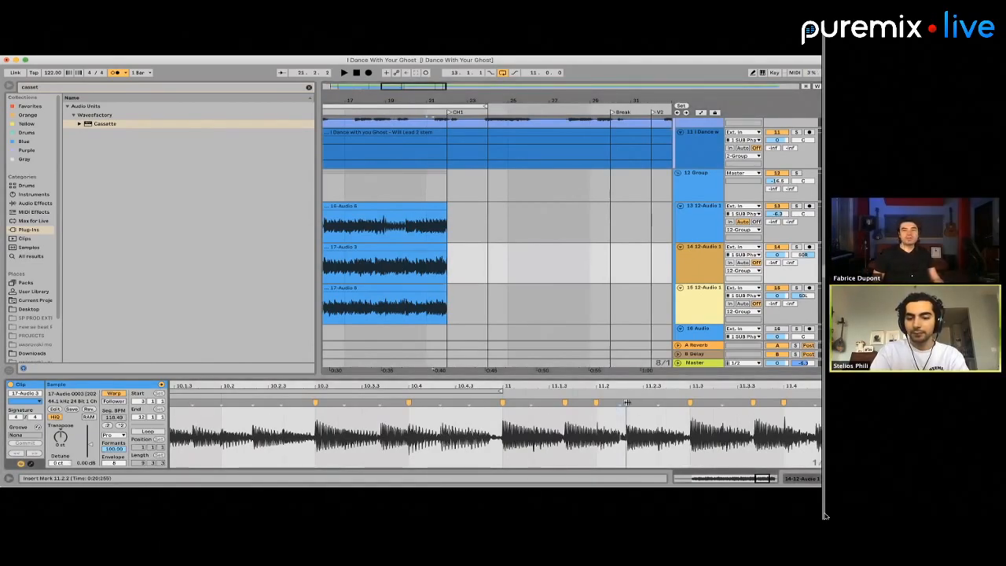
pyautogui.moveTo(626, 402); pyautogui.dragTo(629, 402)
pyautogui.hscroll(5, 640, 410)
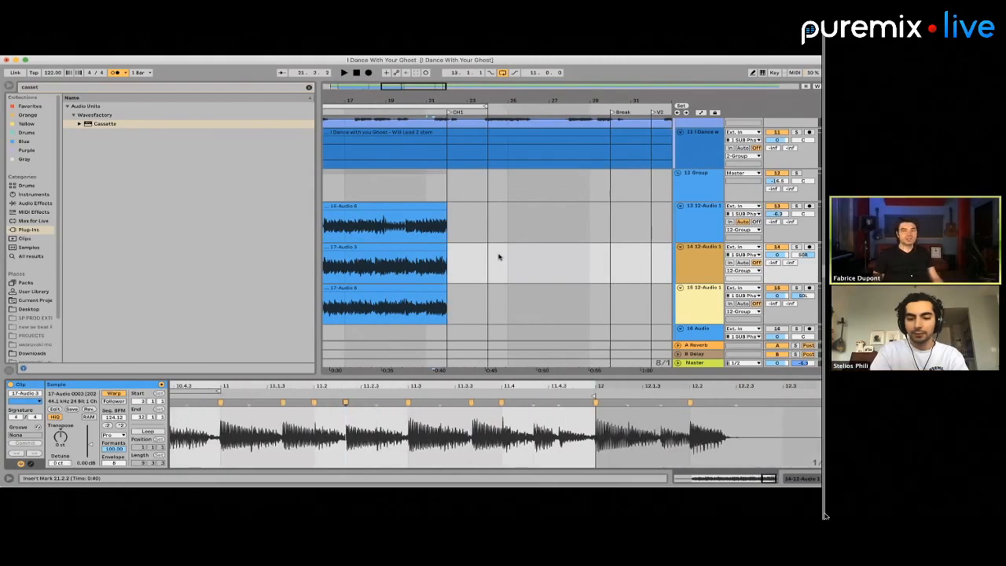
pyautogui.doubleClick(532, 403)
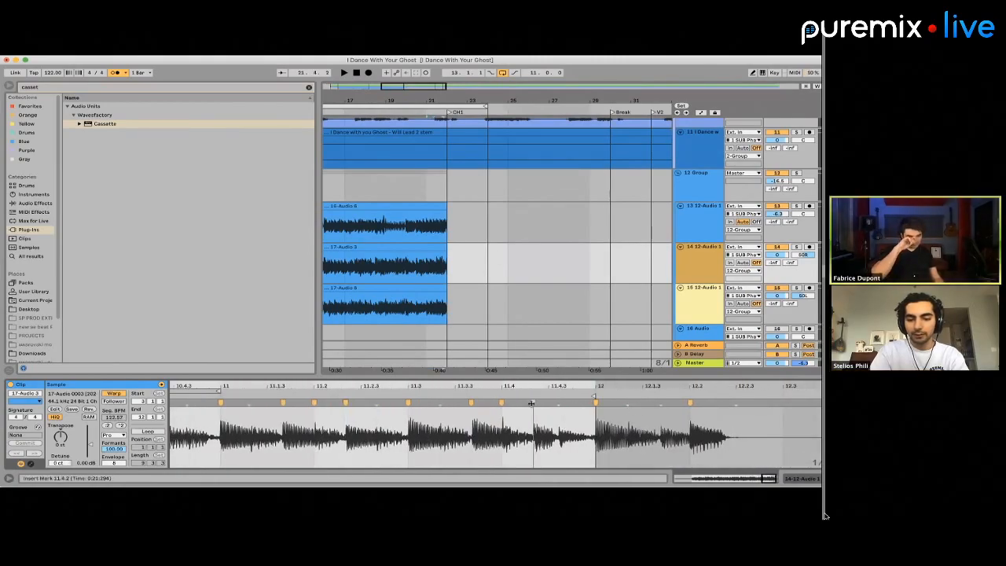
pyautogui.doubleClick(561, 402)
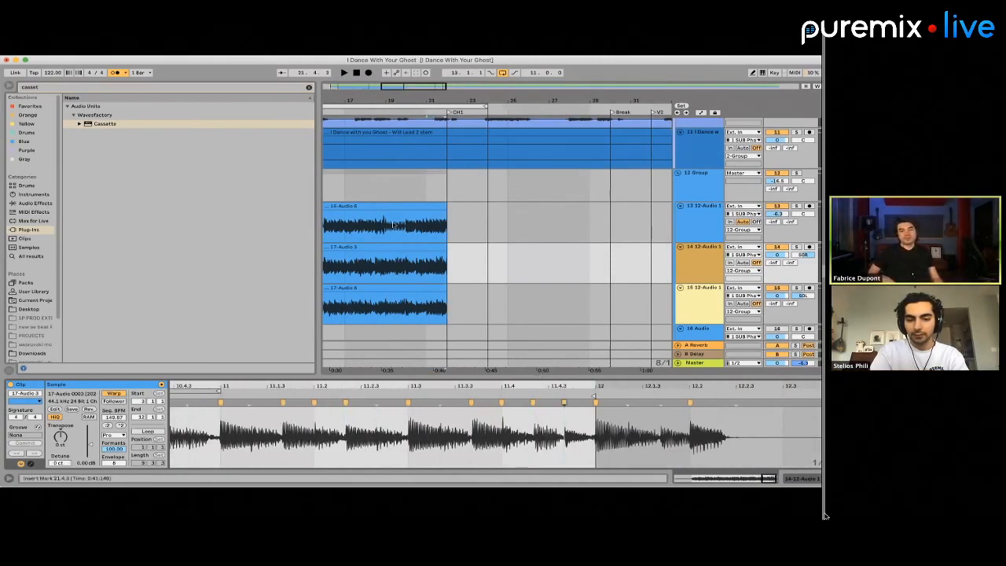
# Play the last bars of the pre-chorus to check the timing of the warped guitar clips
pyautogui.click(420, 260)
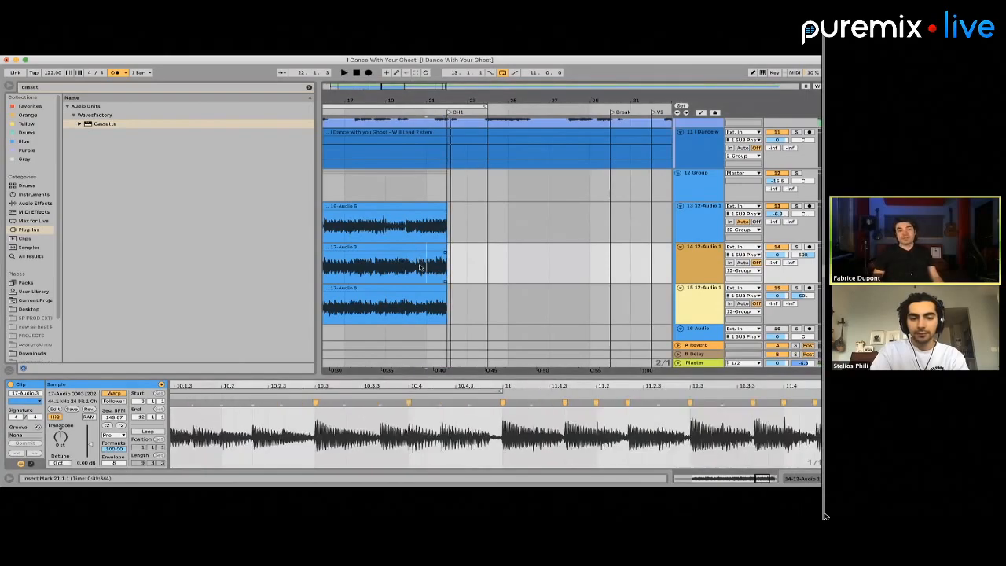
pyautogui.hscroll(-2, 428, 231)
pyautogui.click(428, 230)
pyautogui.press('space')
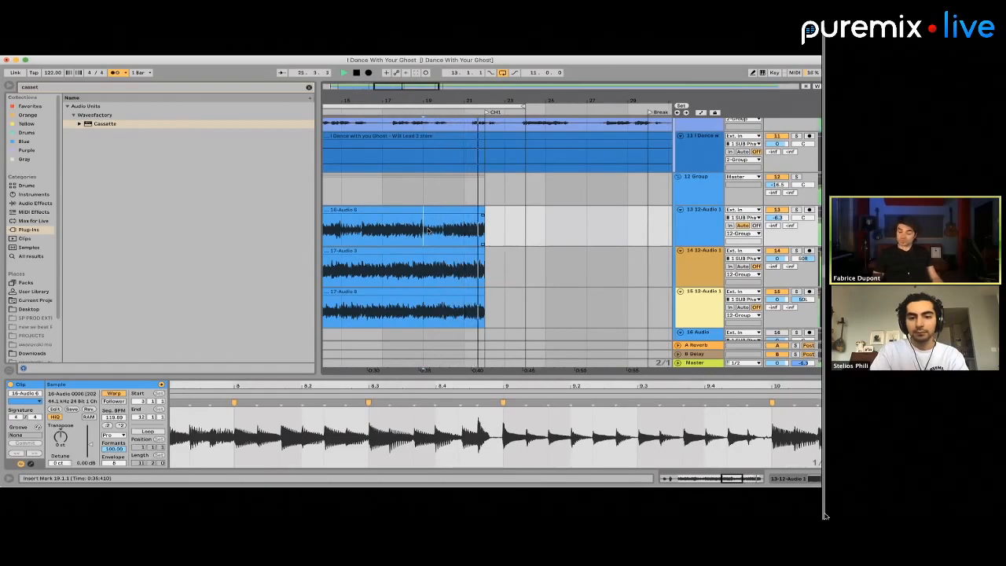
pyautogui.click(464, 311)
pyautogui.press('space')
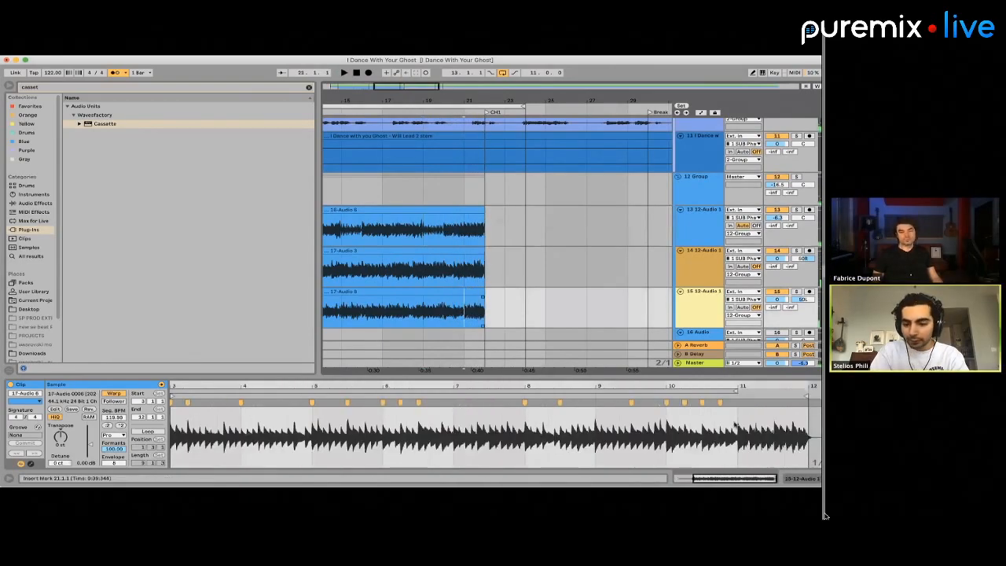
# Add warp markers at 11.3, 11.2 and 11 in track 15's guitar clip
pyautogui.scroll(5, 784, 425)
pyautogui.click(745, 435)
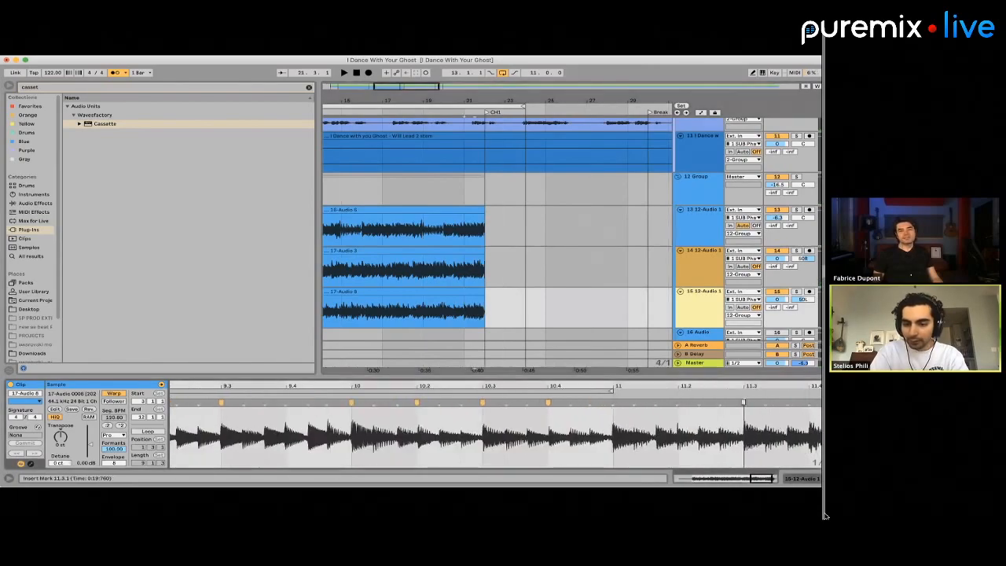
pyautogui.doubleClick(744, 402)
pyautogui.click(677, 401)
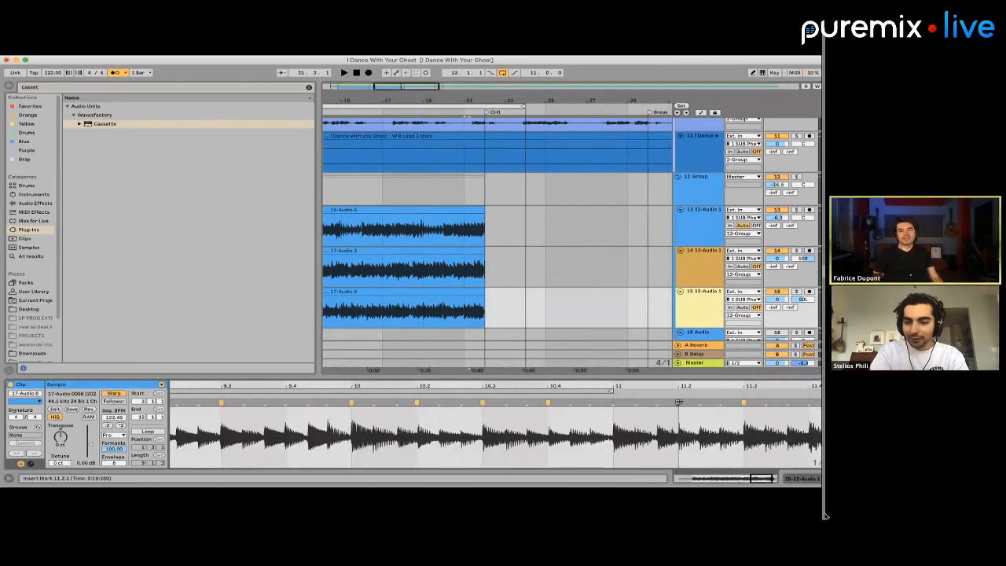
pyautogui.doubleClick(610, 402)
# Add warp markers at 11.4, just after 11.4, at 11.4.3 and at 11.1.3 in track 15's guitar clip
pyautogui.hscroll(5, 636, 425)
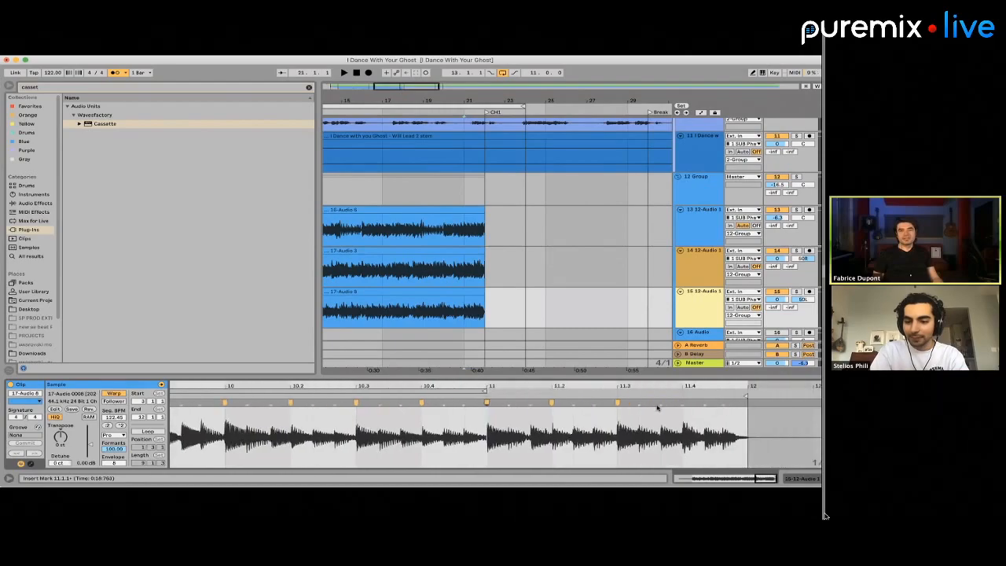
pyautogui.click(706, 402)
pyautogui.moveTo(707, 402); pyautogui.dragTo(704, 402)
pyautogui.doubleClick(682, 403)
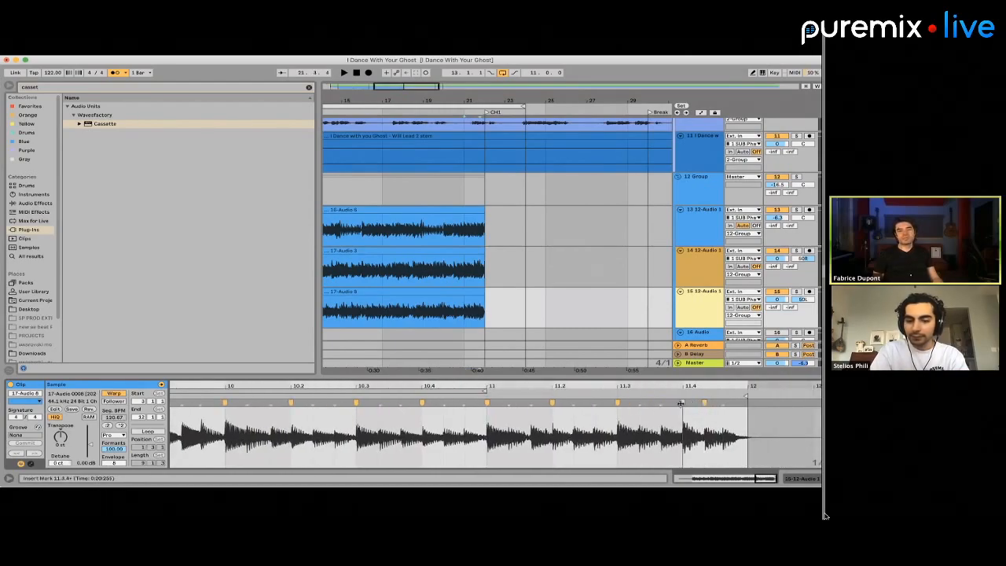
pyautogui.click(724, 402)
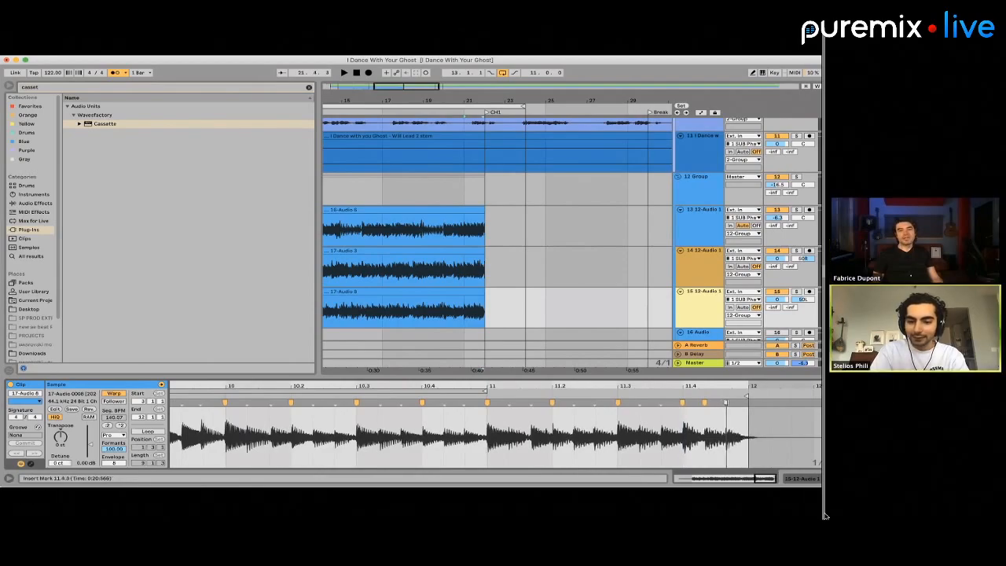
pyautogui.doubleClick(726, 403)
pyautogui.doubleClick(531, 402)
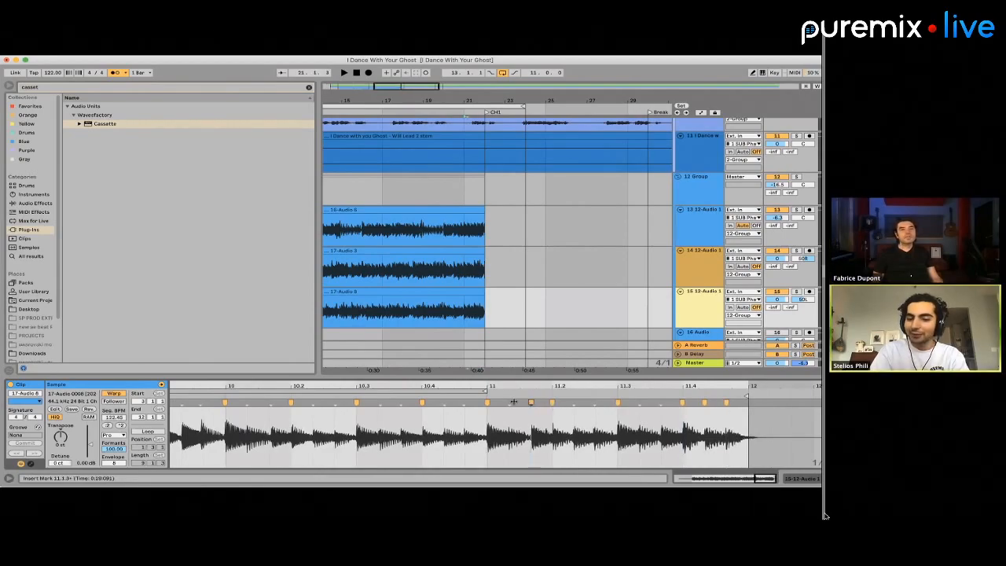
# Play from bar 21 into CH1 to check the three warped guitar layers together
pyautogui.press('-')
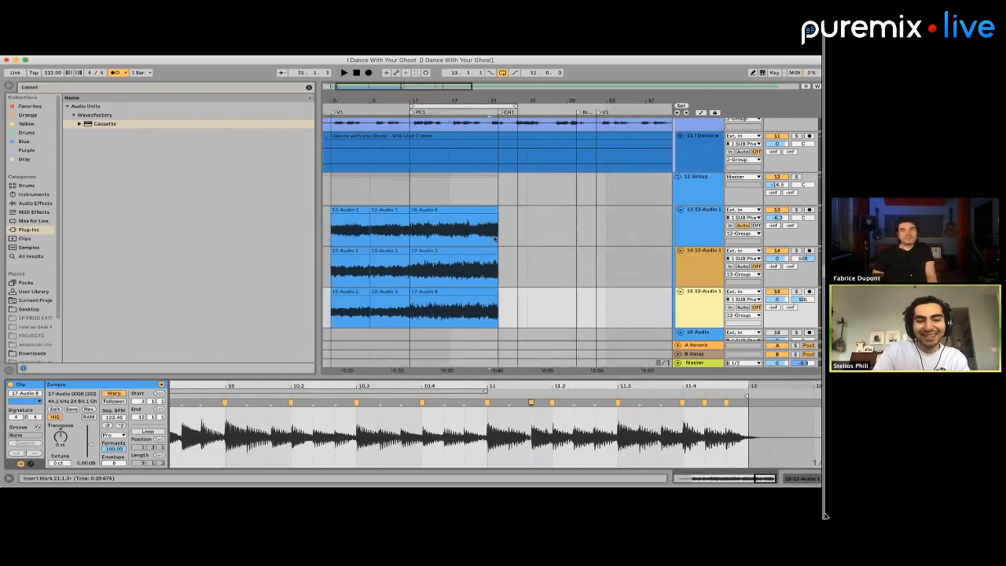
pyautogui.click(479, 235)
pyautogui.click(482, 235)
pyautogui.press('space')
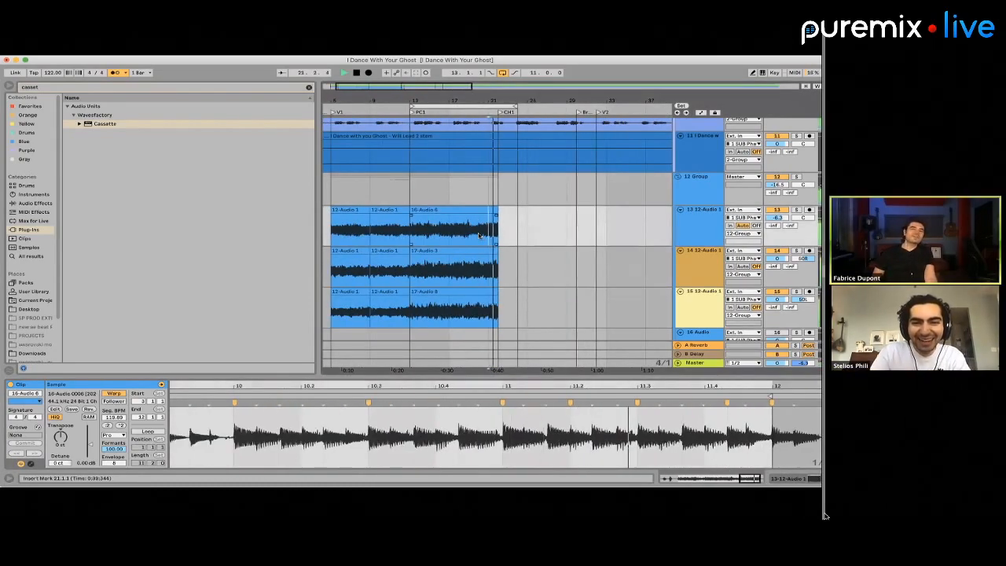
pyautogui.hscroll(5, 505, 238)
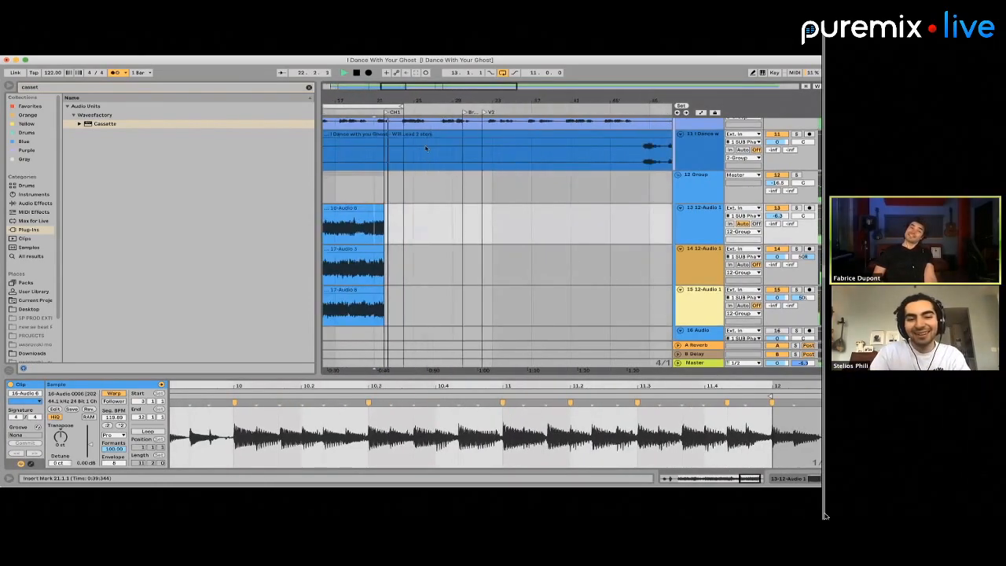
pyautogui.press('space')
# Move the 11-bar loop to start at bar 22 and play from just before CH1
pyautogui.moveTo(385, 105); pyautogui.dragTo(469, 103)
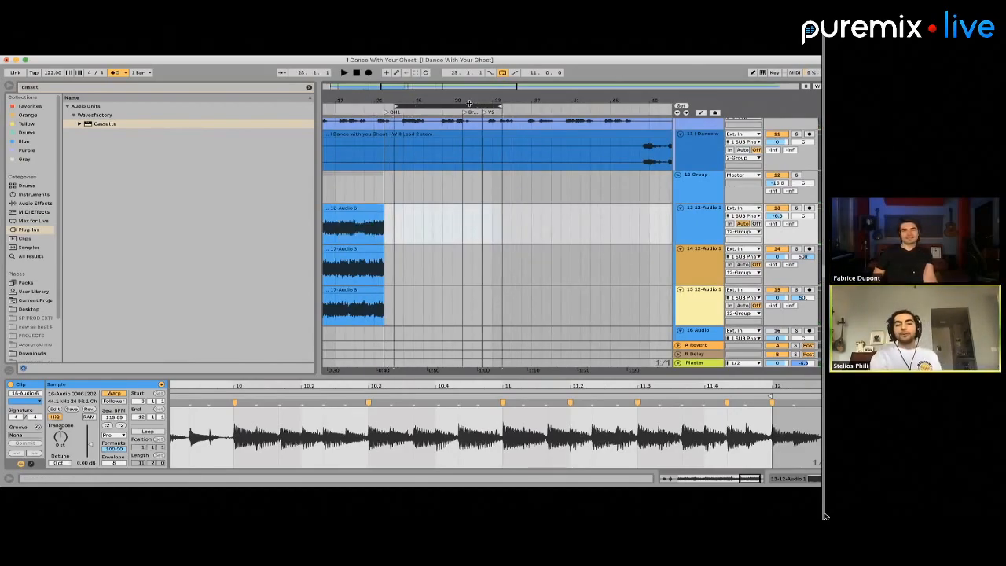
pyautogui.press('super+1')
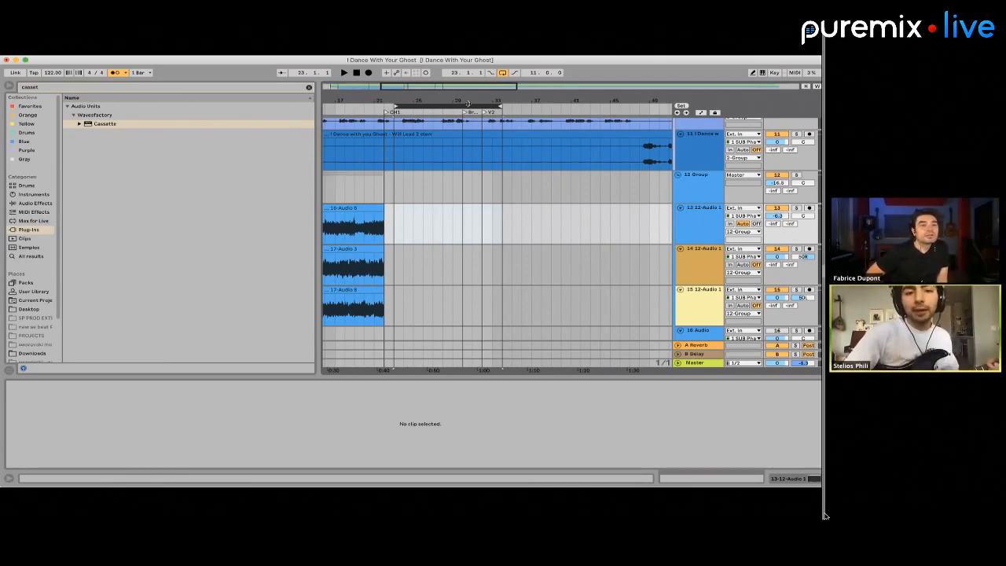
pyautogui.moveTo(469, 104); pyautogui.dragTo(460, 106)
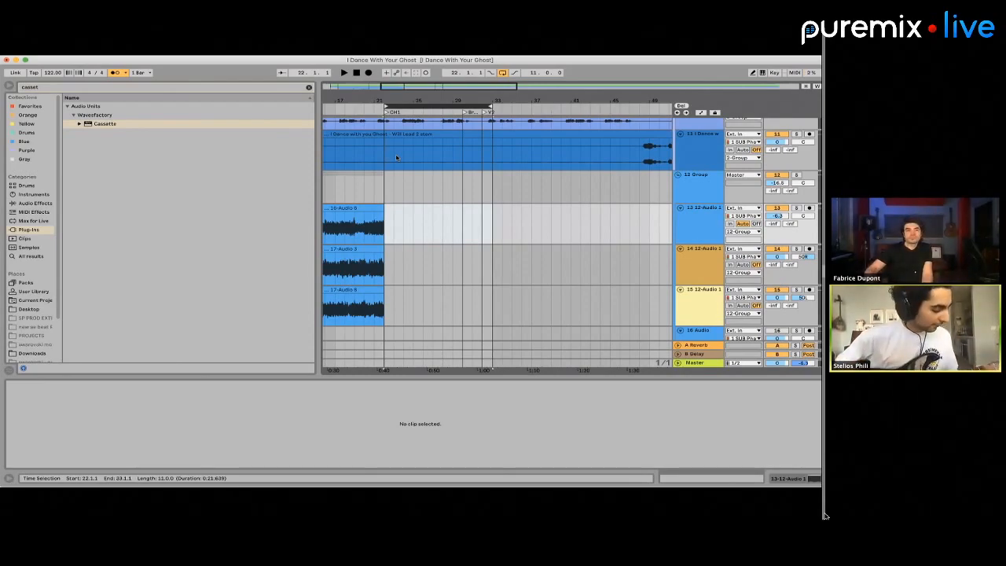
pyautogui.click(363, 184)
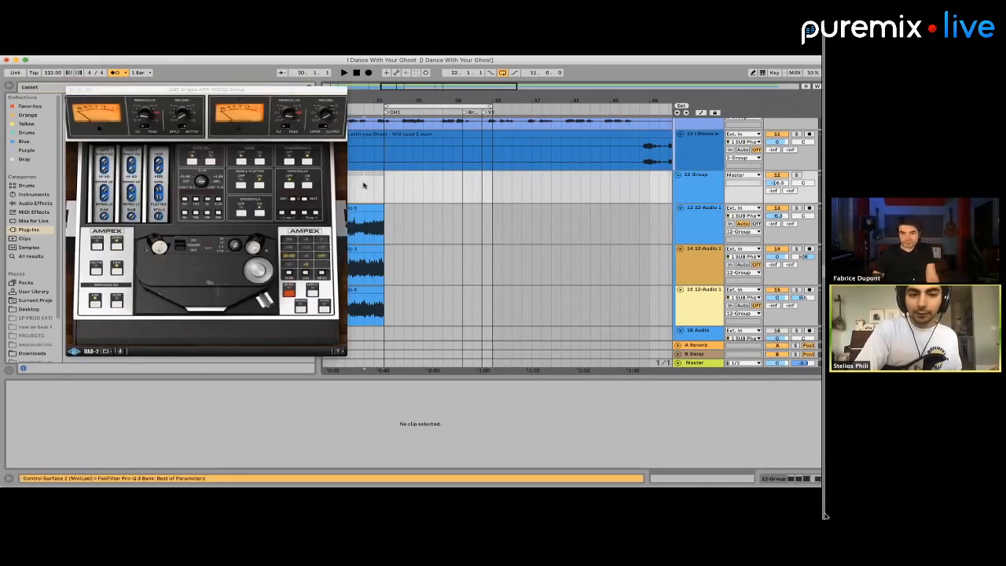
pyautogui.press('space')
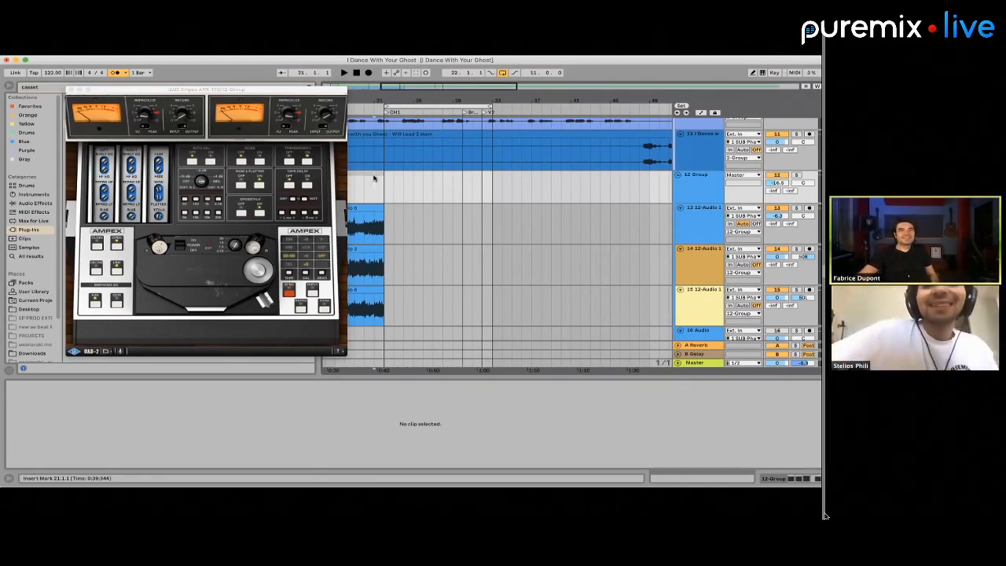
# Fold the guitar group on track 12 and insert a new MIDI track below it
pyautogui.scroll(-4, 373, 179)
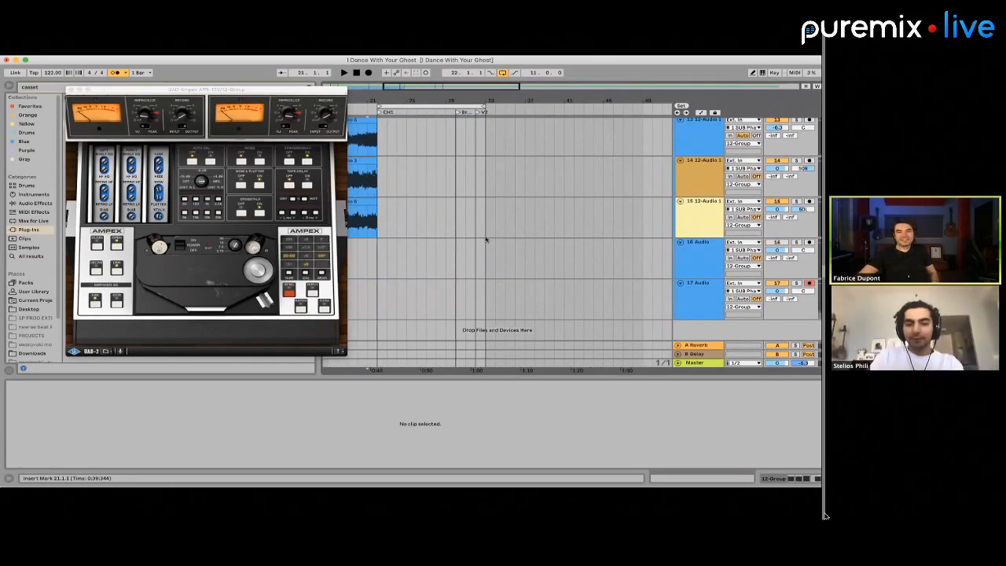
pyautogui.click(487, 241)
pyautogui.scroll(10, 694, 217)
pyautogui.scroll(-5, 704, 245)
pyautogui.click(679, 214)
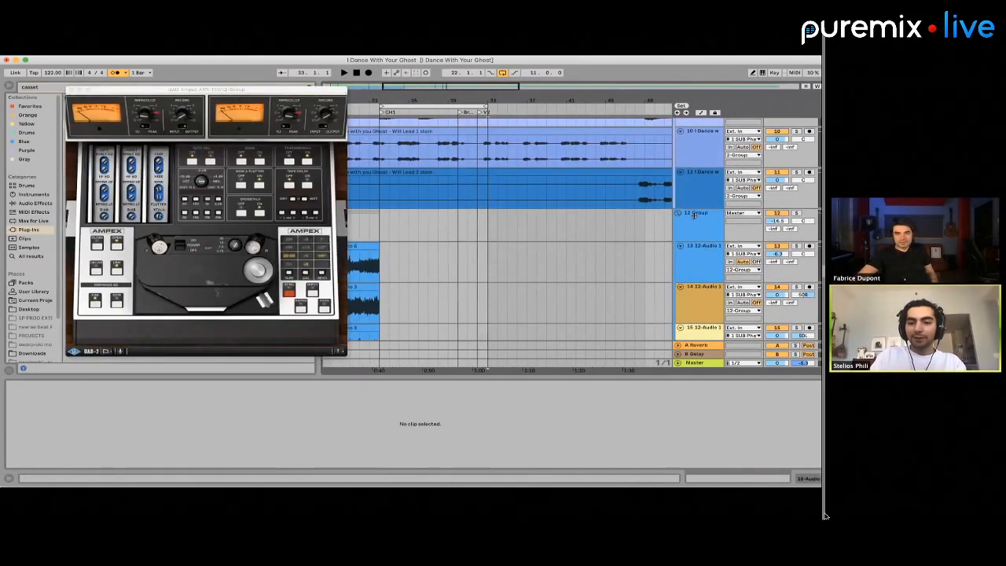
pyautogui.press('super+shift+t')
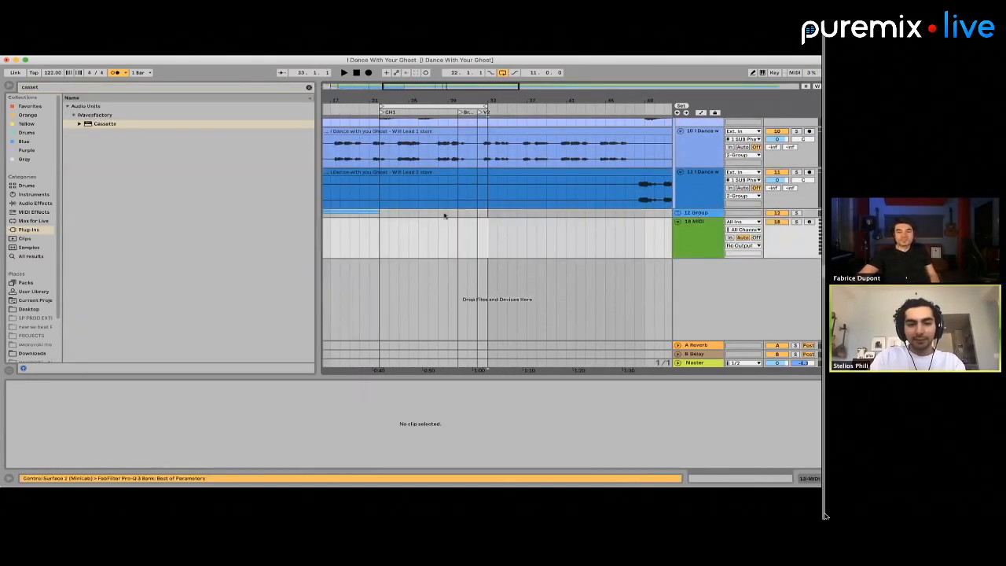
# Create an empty 11-bar MIDI clip on track 18 spanning bars 22 to 33, starting at CH1
pyautogui.moveTo(381, 231); pyautogui.dragTo(493, 229)
pyautogui.press('super+shift+m')
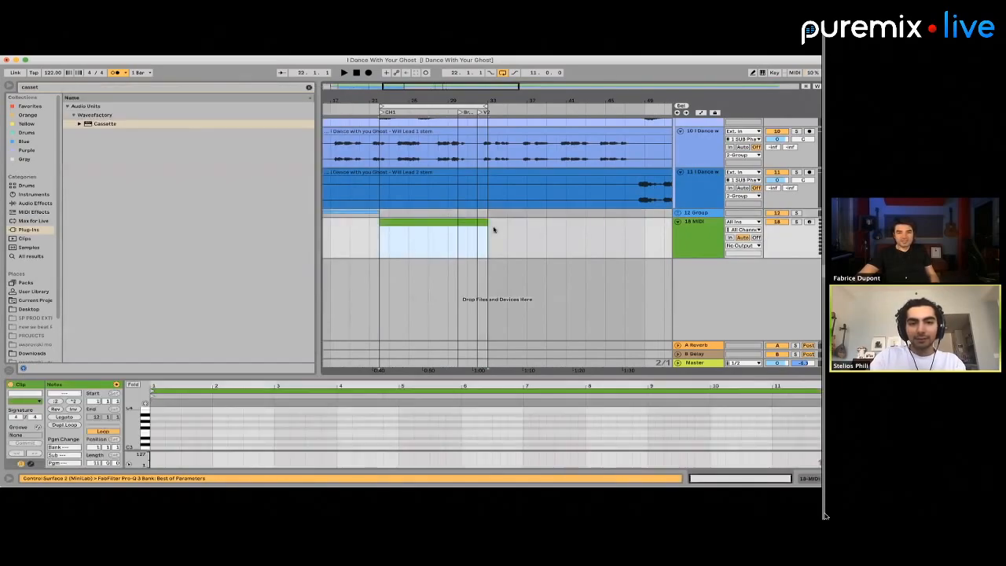
# Insert one empty bar of time at bar 2, ahead of the INTRO marker
pyautogui.hscroll(-5, 499, 228)
pyautogui.hscroll(-3, 353, 235)
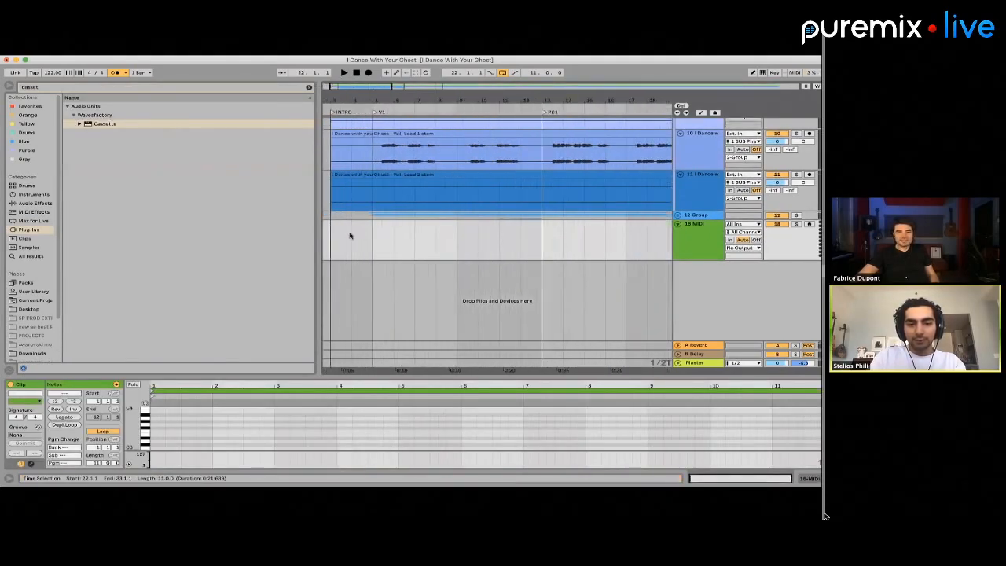
pyautogui.click(348, 233)
pyautogui.hscroll(-3, 346, 236)
pyautogui.keyDown('shift'); pyautogui.click(345, 237); pyautogui.keyUp('shift')
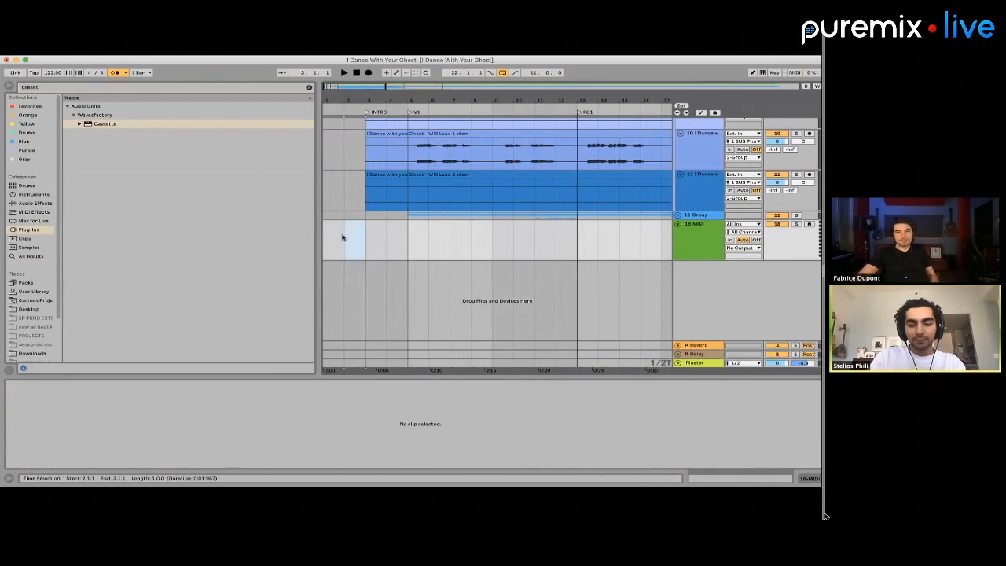
pyautogui.hscroll(6, 343, 236)
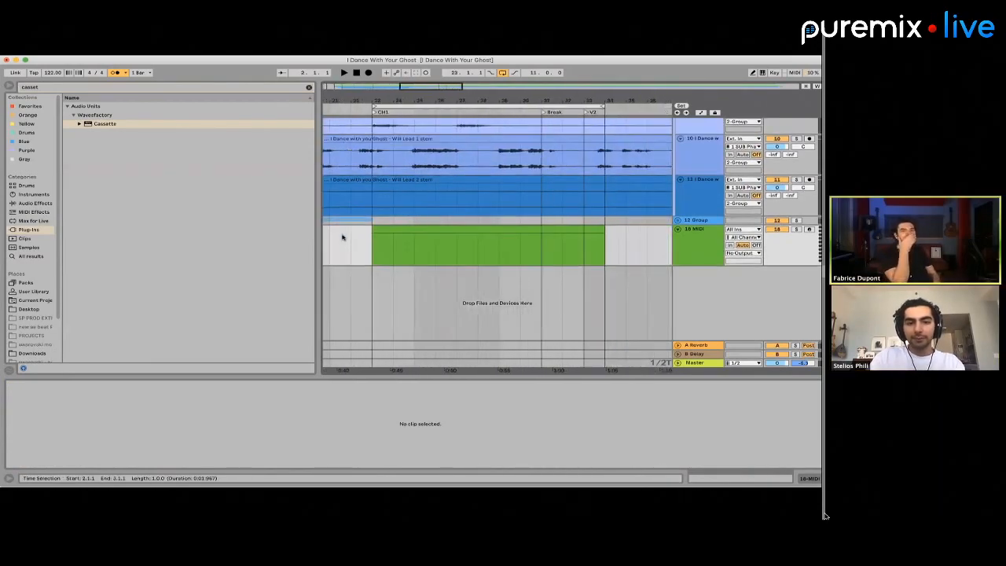
# Insert two more empty bars of time at bar 3 so that CH1 starts at bar 25
pyautogui.click(430, 232)
pyautogui.scroll(-3, 460, 245)
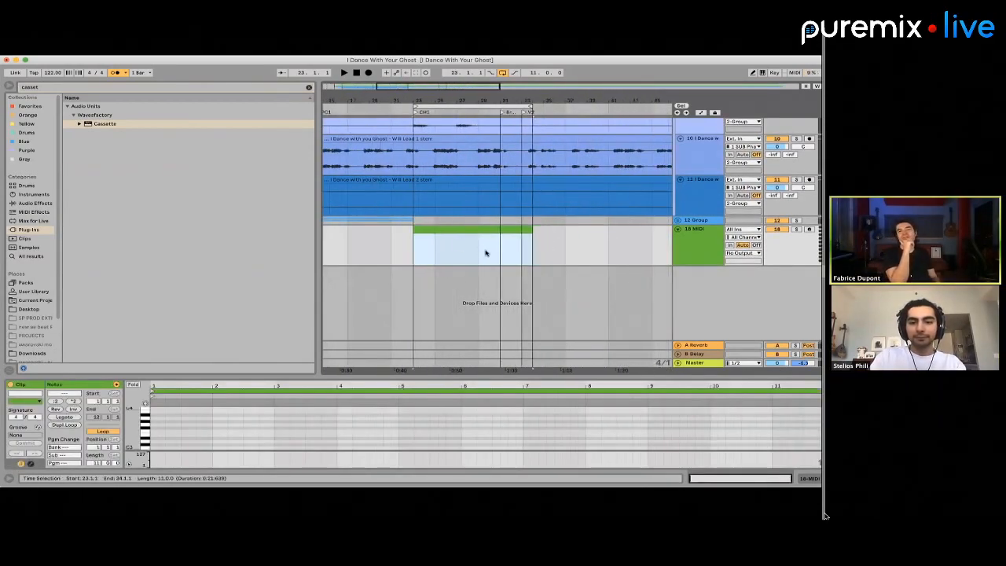
pyautogui.scroll(3, 487, 252)
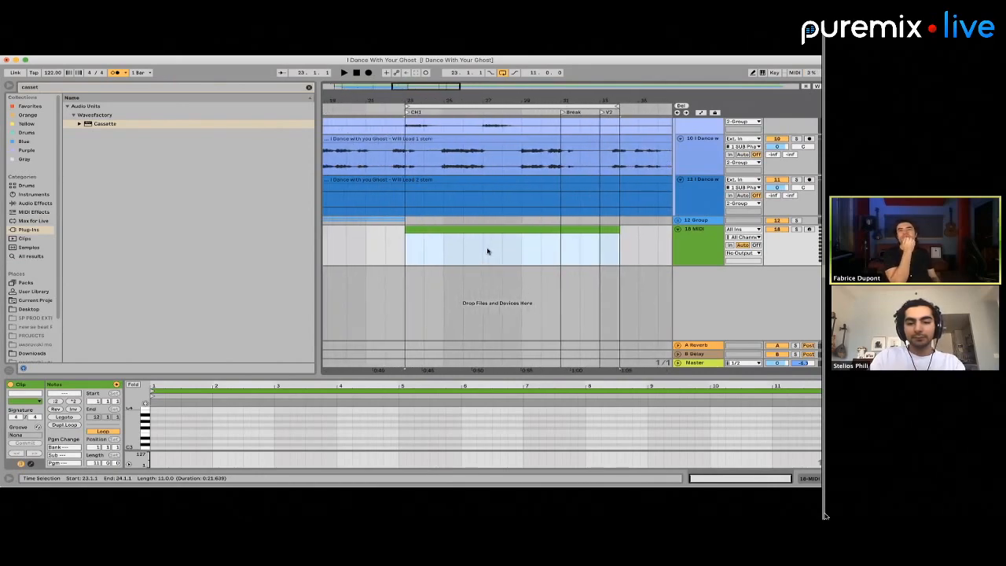
pyautogui.hscroll(-10, 487, 250)
pyautogui.click(368, 247)
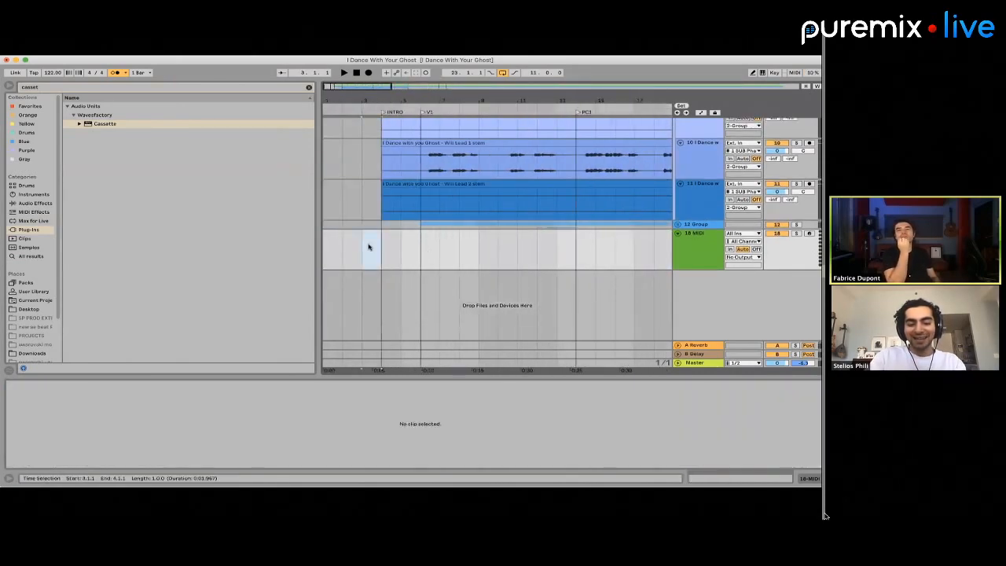
pyautogui.hscroll(12, 368, 247)
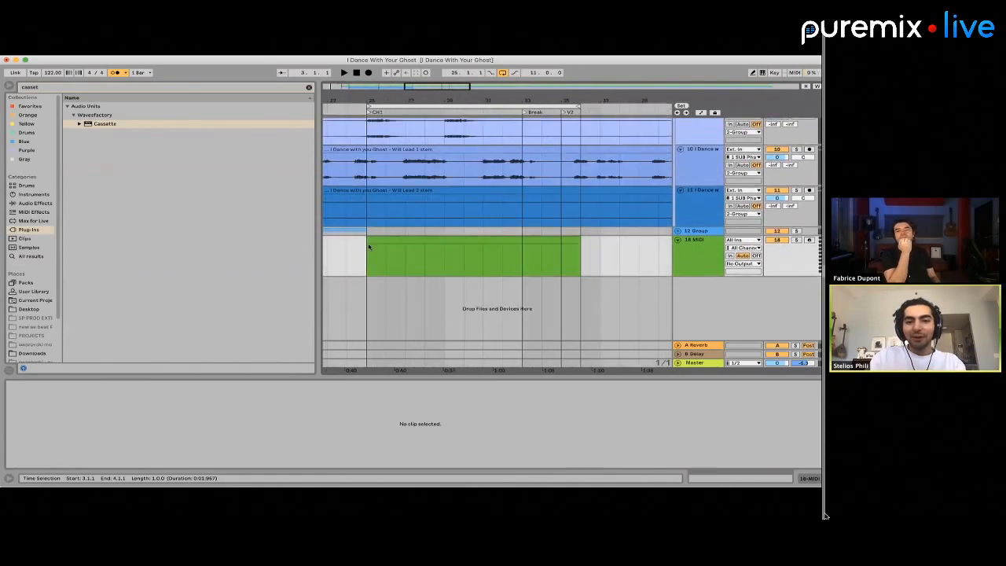
pyautogui.hscroll(2, 424, 249)
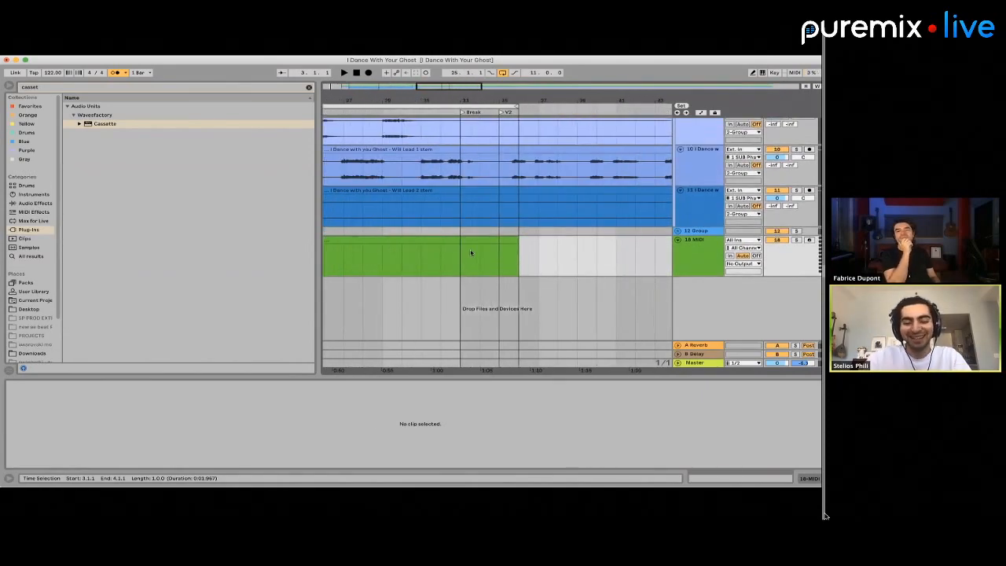
# Delete the MIDI clip's part from the Break marker at bar 33 onward, leaving eight bars over CH1
pyautogui.moveTo(470, 252); pyautogui.dragTo(535, 257)
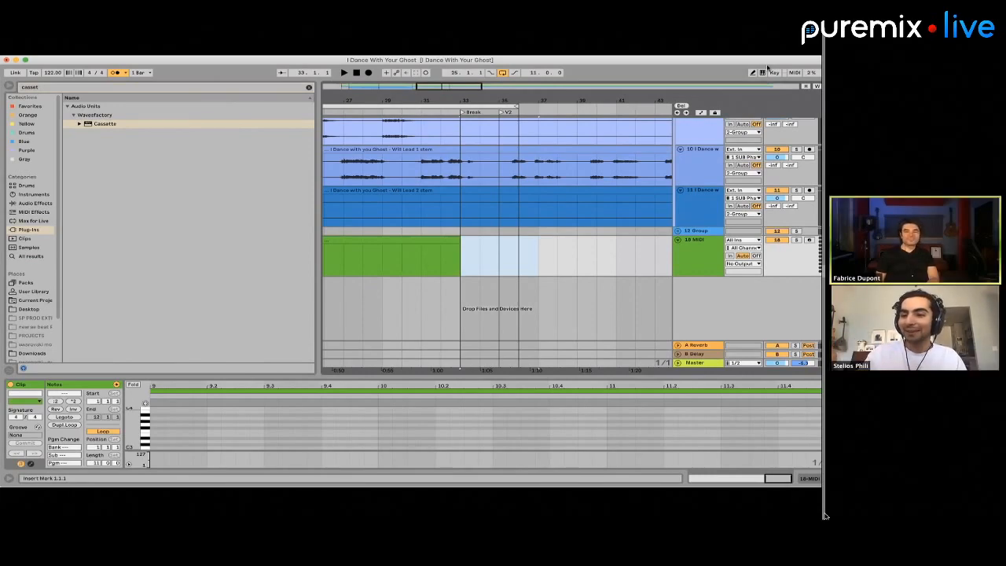
pyautogui.click(459, 269)
pyautogui.press('-')
pyautogui.press('-')
pyautogui.press('-')
pyautogui.press('-')
pyautogui.press('-')
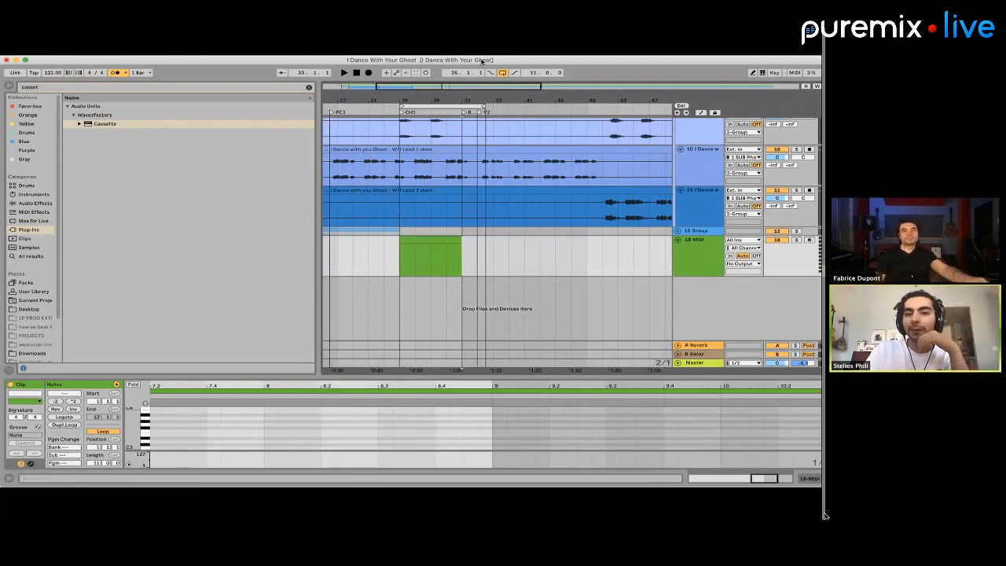
pyautogui.click(482, 62)
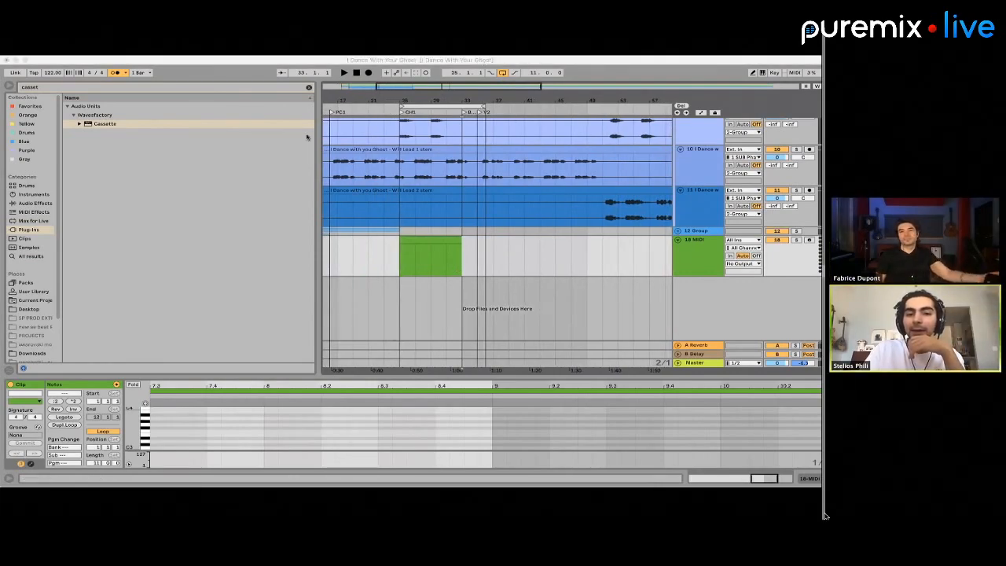
pyautogui.click(433, 292)
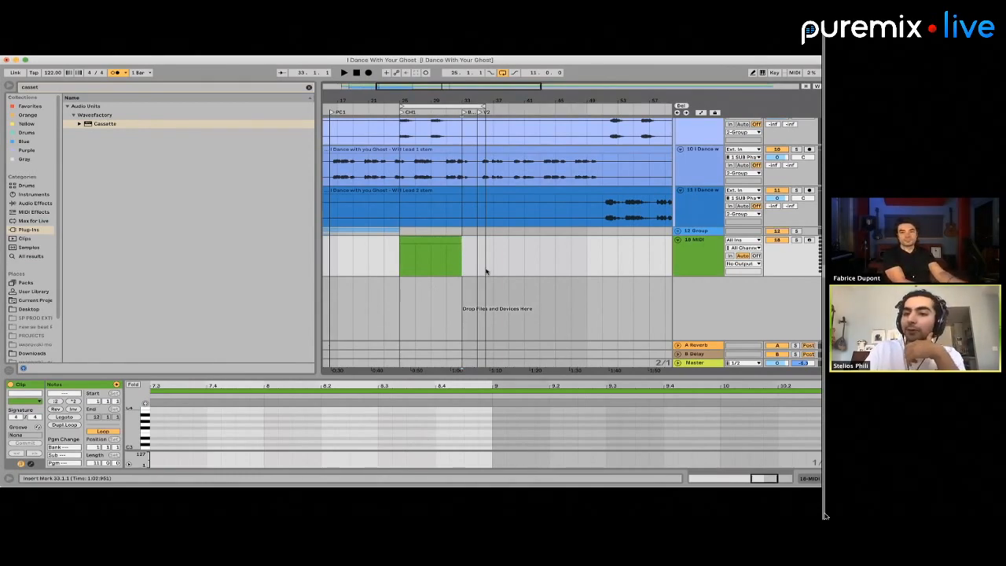
pyautogui.hscroll(-3, 456, 265)
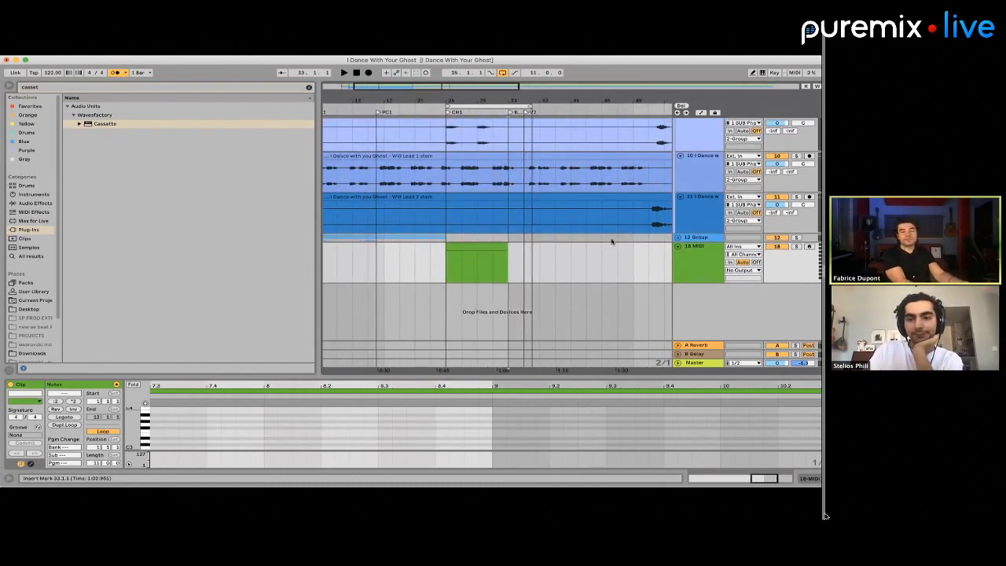
# Search all browser results for "drum rack" and load an empty Drum Rack onto MIDI track 18
pyautogui.click(687, 265)
pyautogui.click(52, 88)
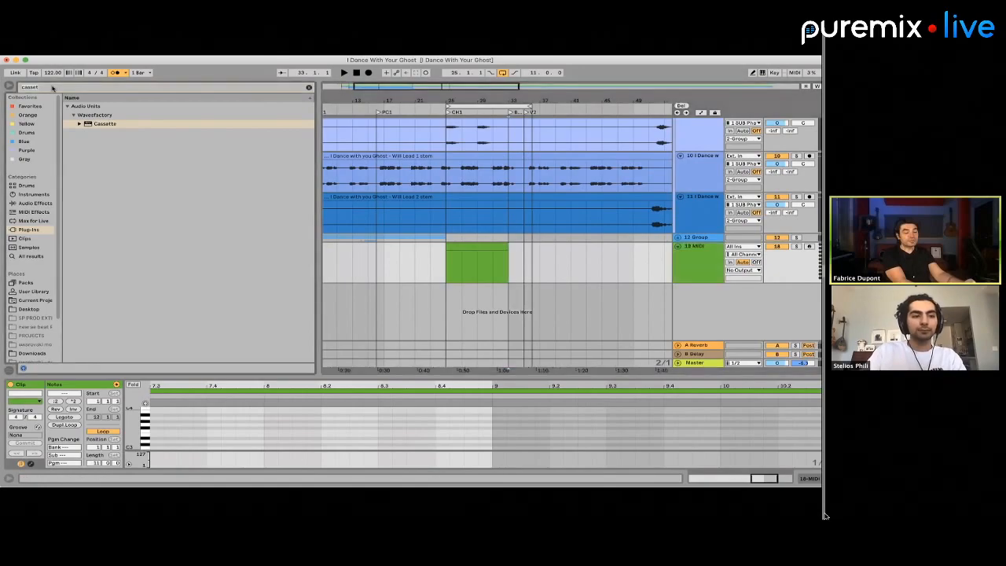
pyautogui.write('drum rack')
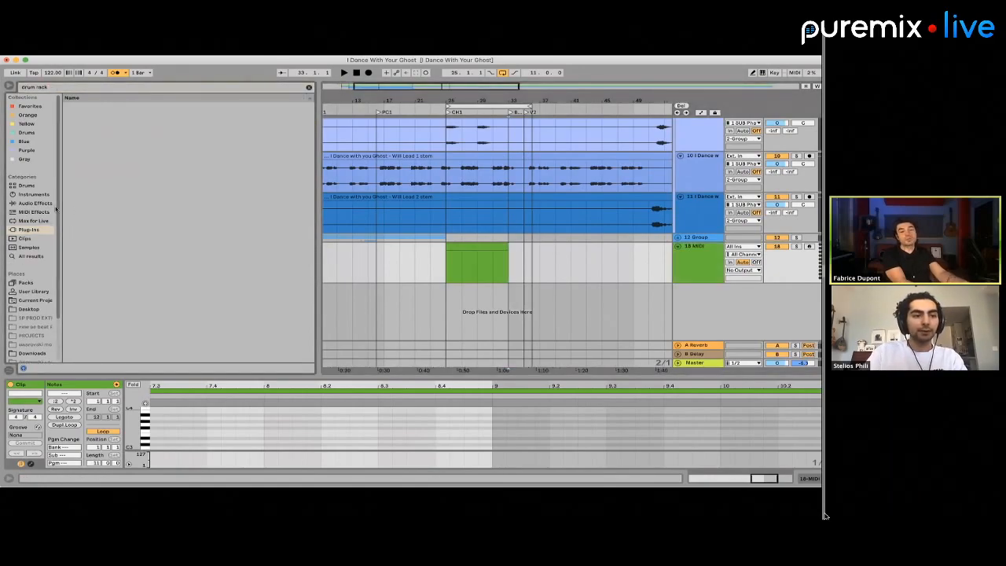
pyautogui.click(31, 255)
pyautogui.moveTo(86, 106); pyautogui.dragTo(468, 258)
pyautogui.click(698, 270)
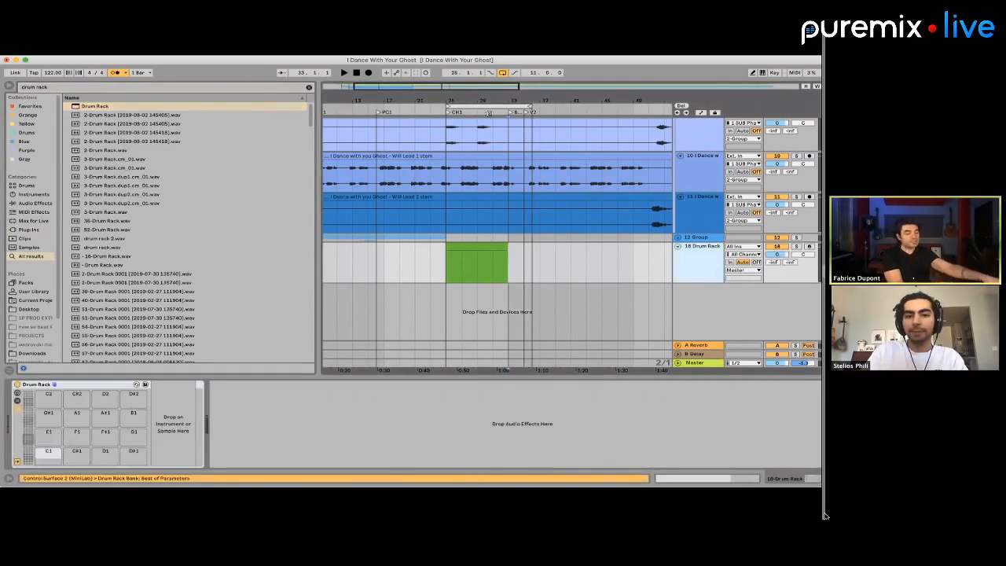
pyautogui.click(475, 60)
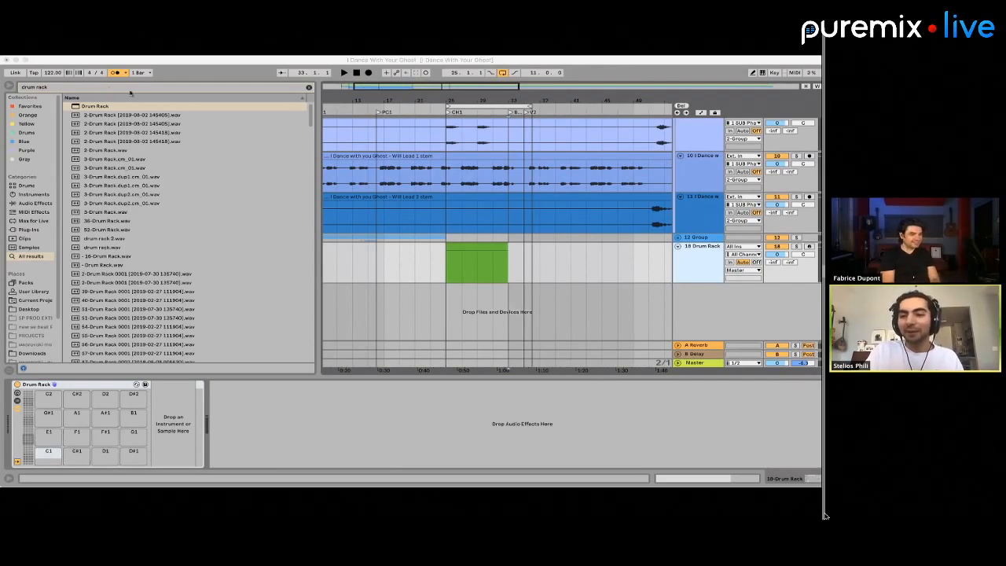
pyautogui.click(97, 86)
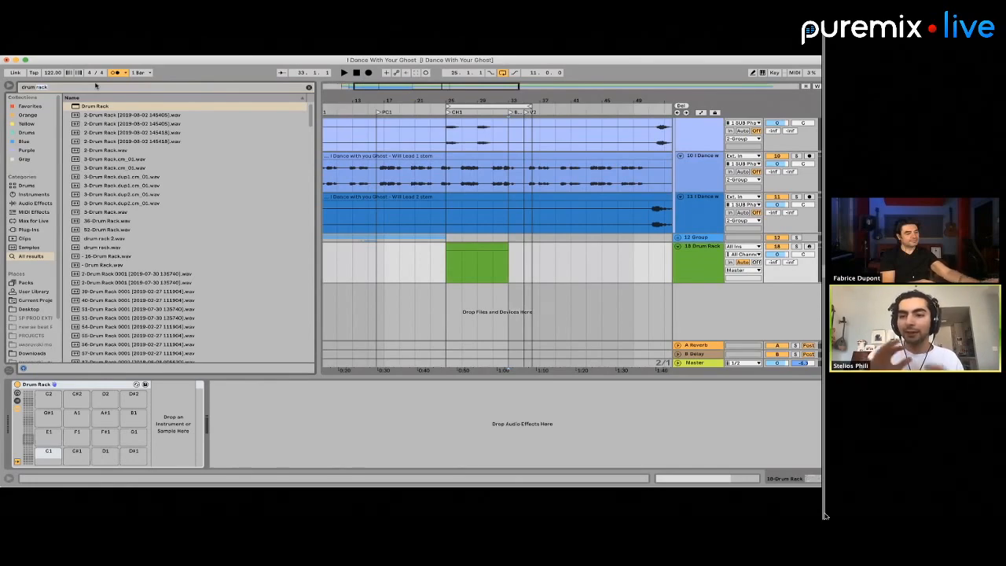
pyautogui.click(529, 253)
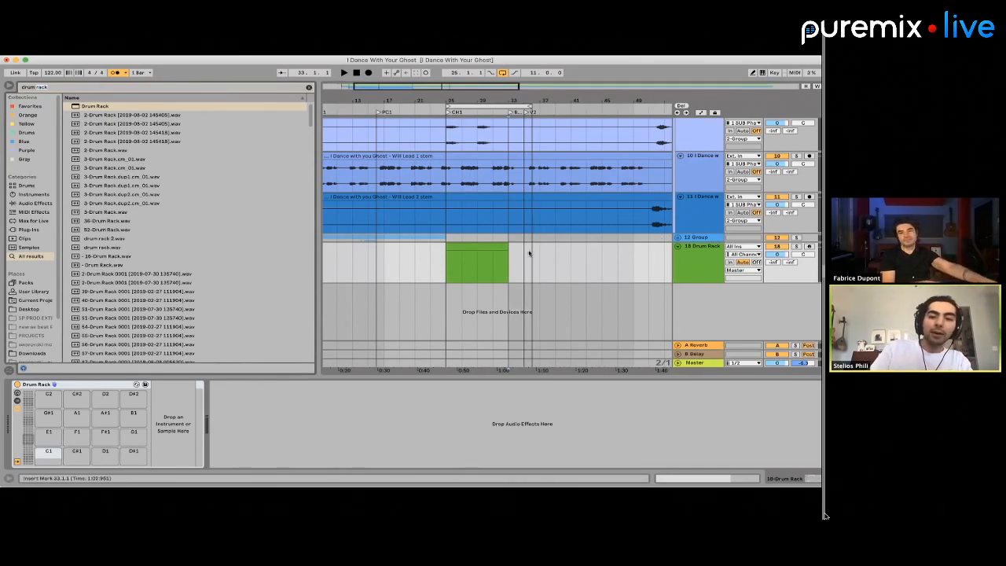
pyautogui.click(468, 253)
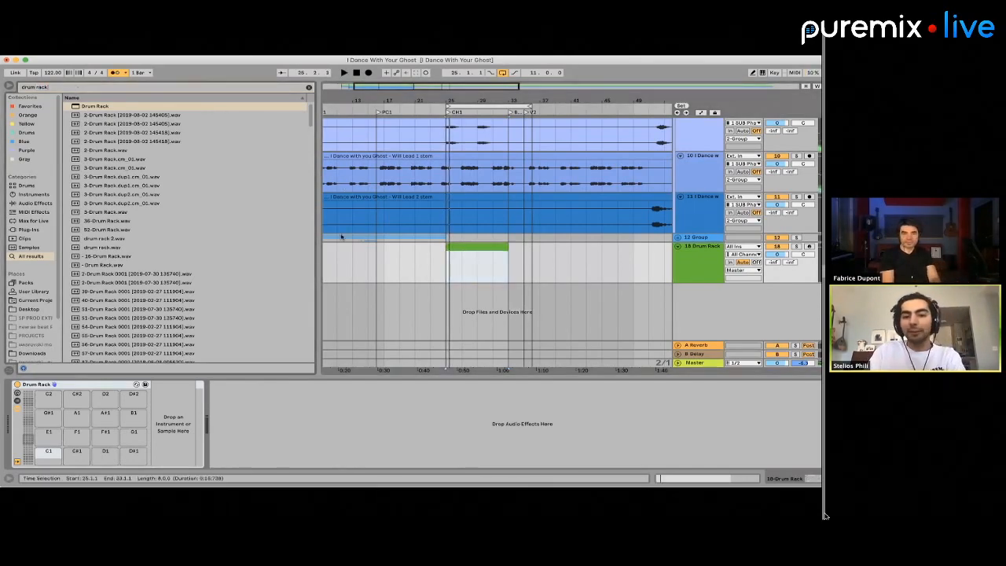
# Search for "h kick", load the last h kick.wav onto the Drum Rack's C2 pad, and open the CH1 clip's notes
pyautogui.tripleClick(43, 86)
pyautogui.write('h kick')
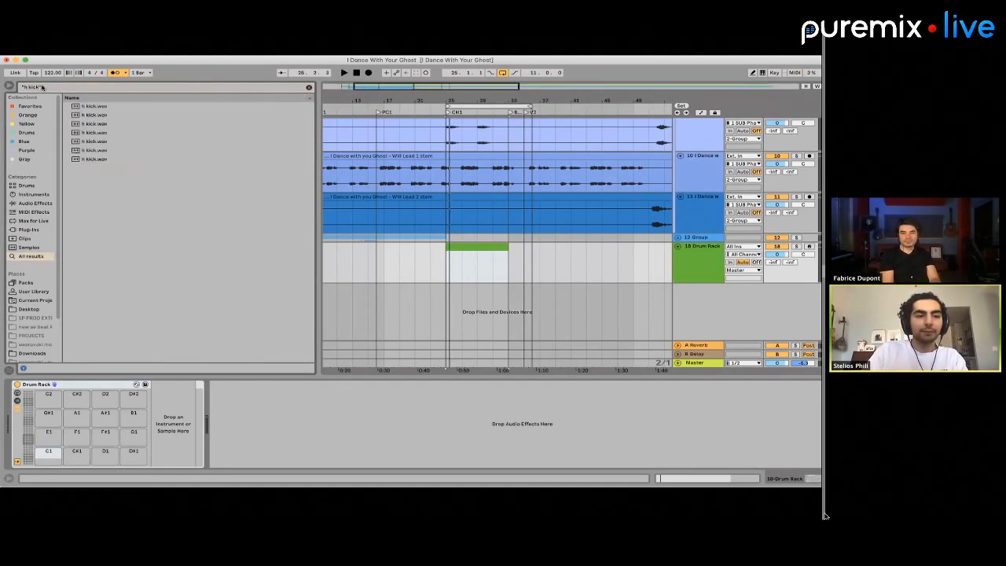
pyautogui.click(86, 159)
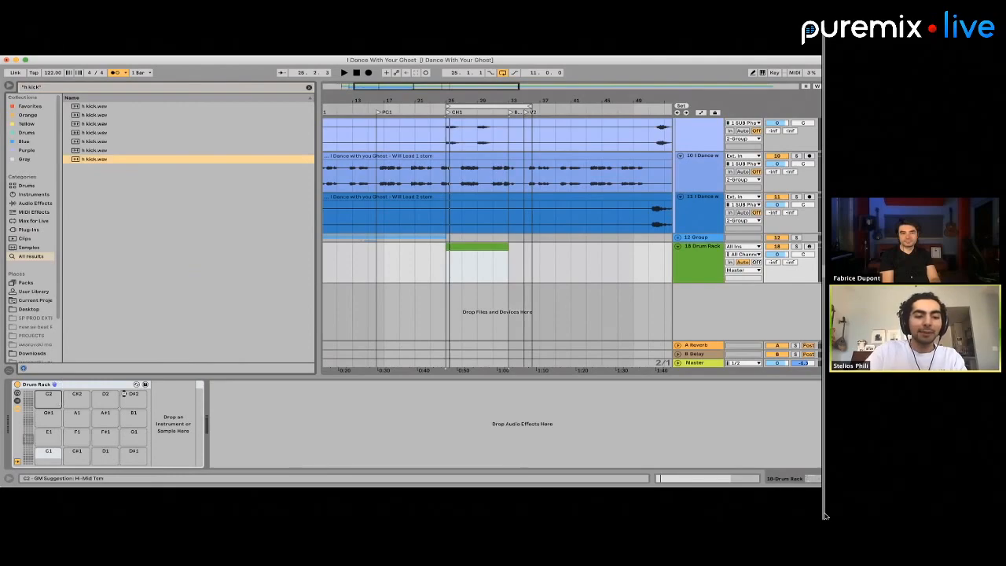
pyautogui.doubleClick(478, 246)
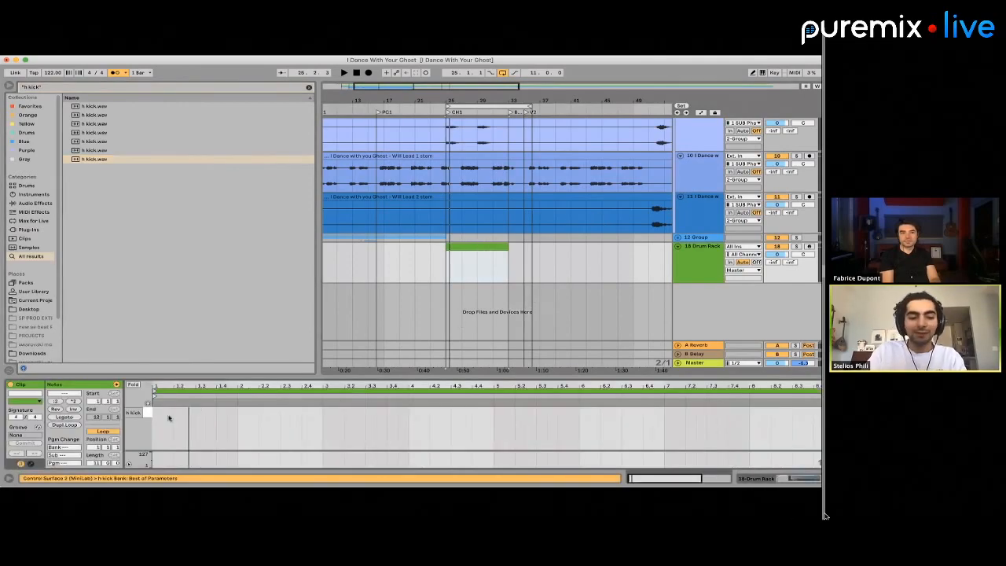
# Fill the first three bars of the clip with h kick notes on every beat and start playback
pyautogui.doubleClick(162, 412)
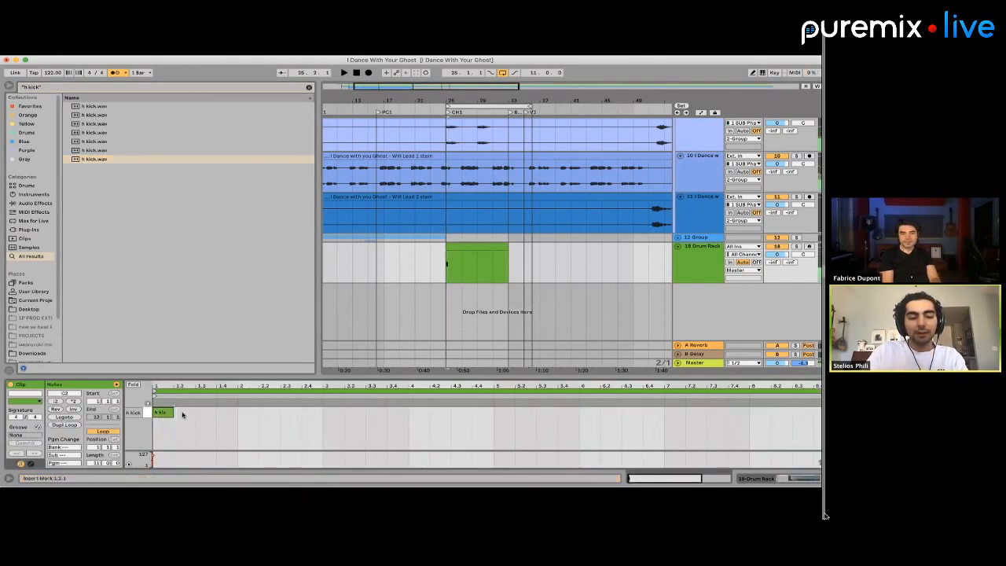
pyautogui.doubleClick(182, 414)
pyautogui.press('super+a')
pyautogui.press('super+d')
pyautogui.press('super+d')
pyautogui.press('super+d')
pyautogui.press('super+d')
pyautogui.press('super+d')
pyautogui.press('space')
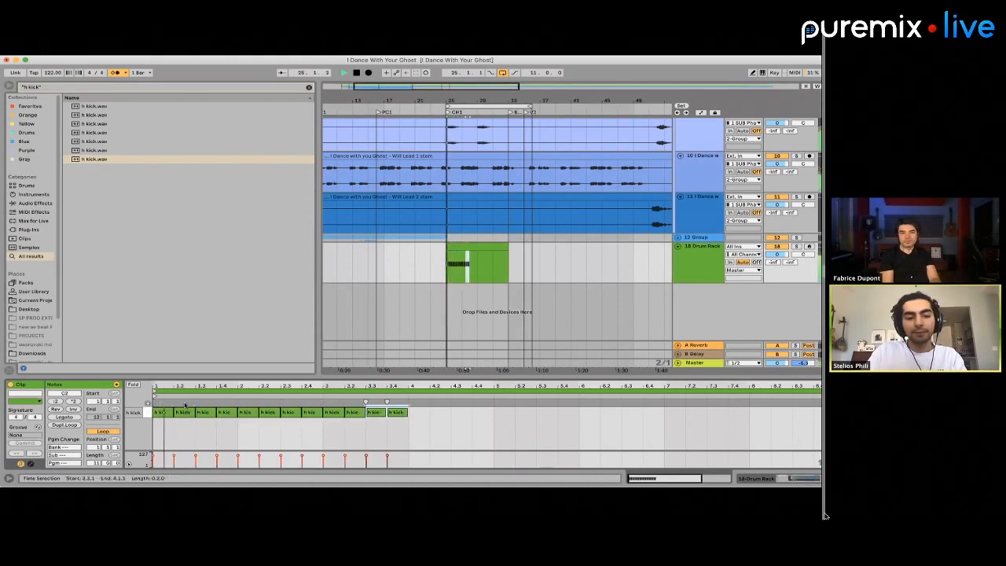
# Duplicate the two-bar kick section from bar 25 three times to fill CH1 up to bar 33
pyautogui.click(457, 261)
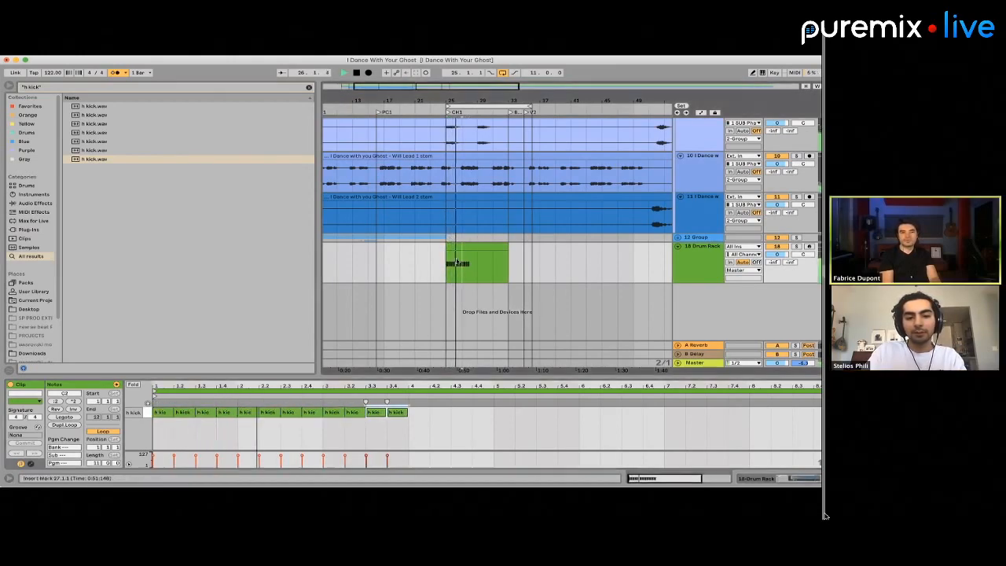
pyautogui.moveTo(456, 262); pyautogui.dragTo(451, 266)
pyautogui.press('super+d')
pyautogui.press('super+d')
pyautogui.press('super+d')
pyautogui.click(451, 266)
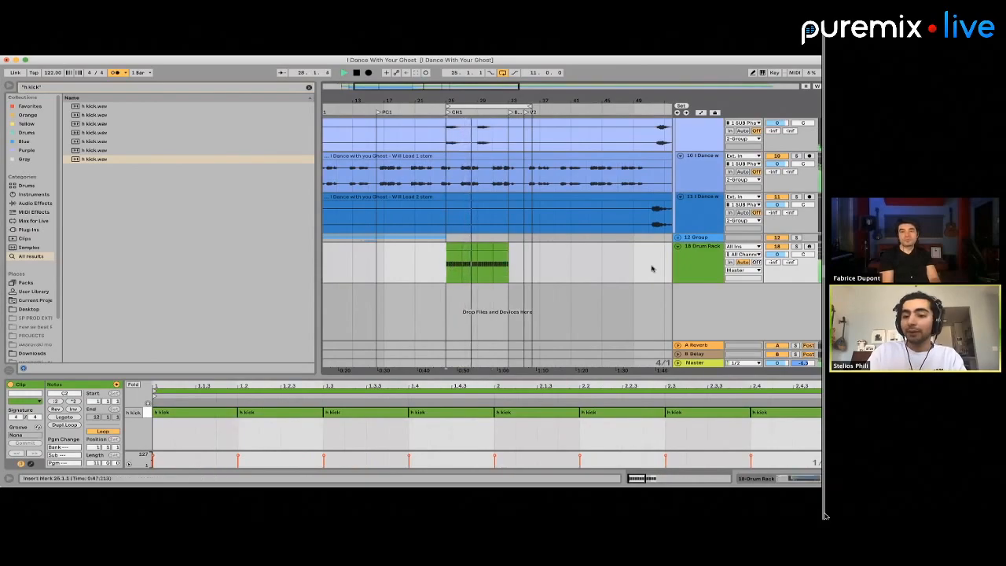
# Play the kick from the start of CH1 and consolidate its clips from bar 25 to 33 into one
pyautogui.press('space')
pyautogui.click(694, 265)
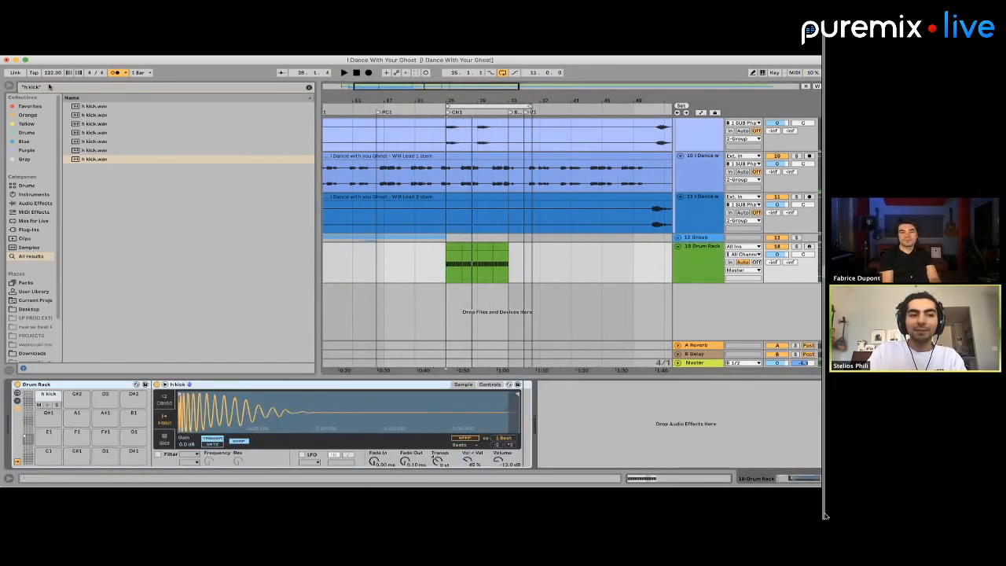
pyautogui.click(444, 265)
pyautogui.press('space')
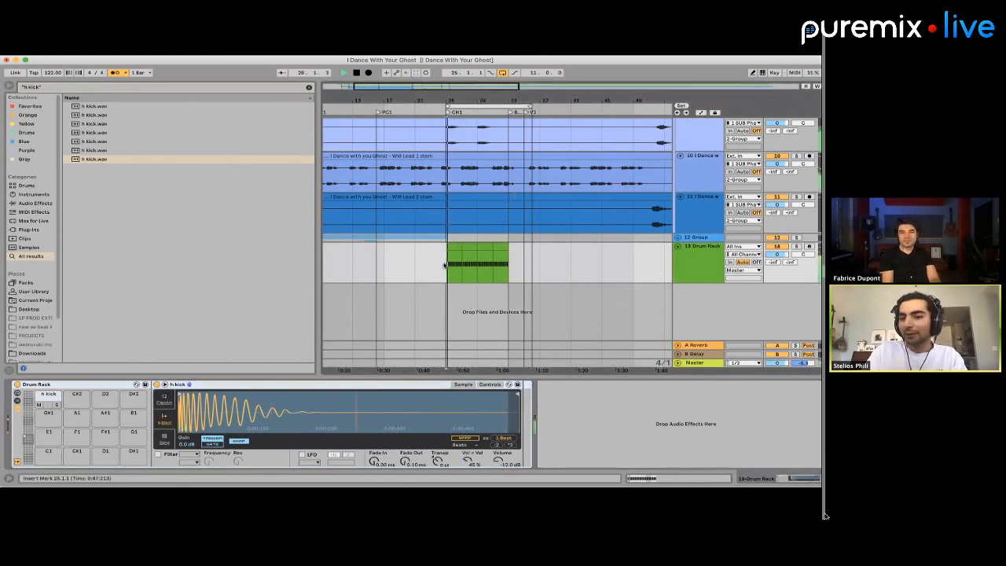
pyautogui.moveTo(445, 266); pyautogui.dragTo(508, 266)
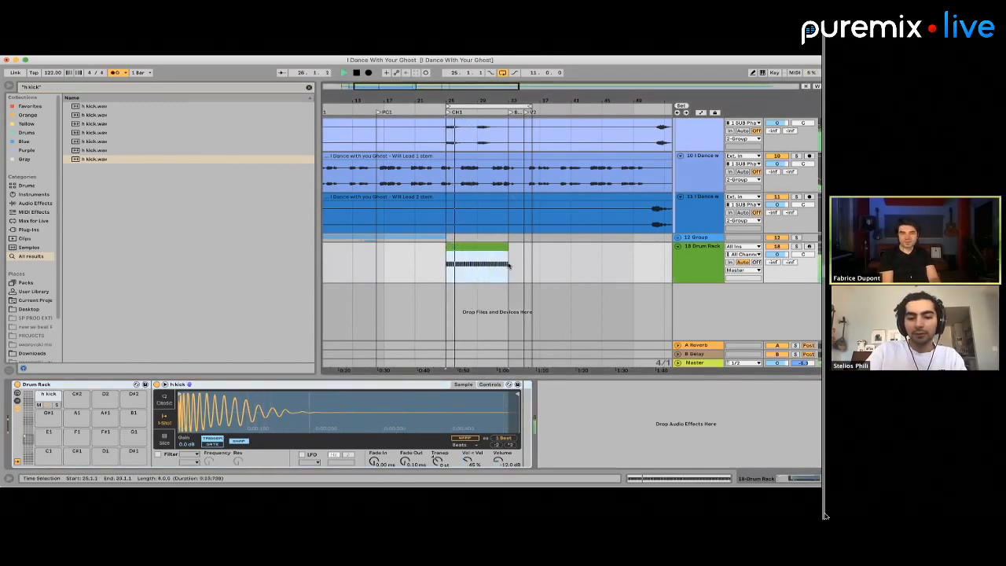
pyautogui.press('space')
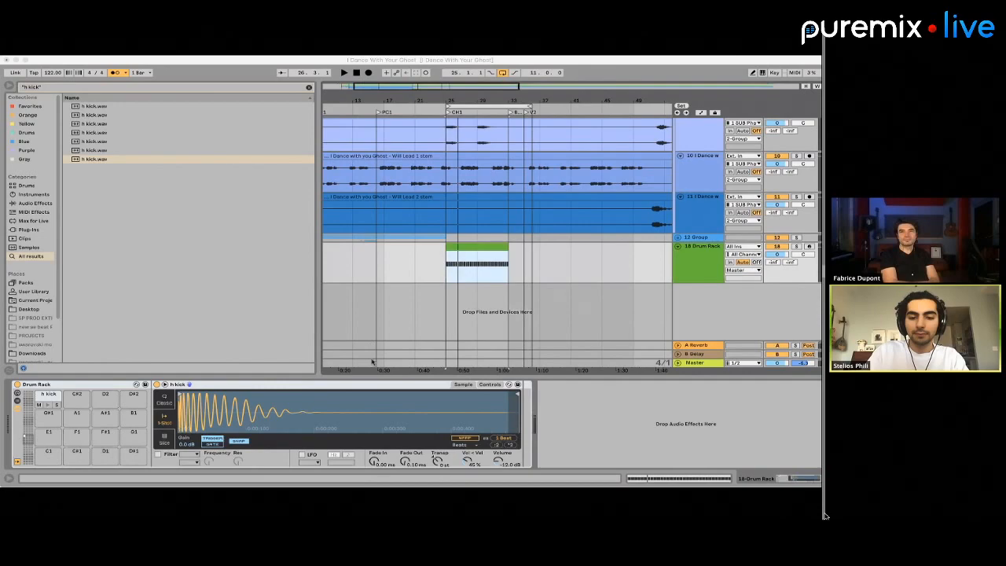
# Load rim and percussion one-shots onto empty Drum Rack pads, including the rimshot_stick sample on D#2 and rim_one_shot_will_slap on A1
pyautogui.moveTo(403, 291); pyautogui.dragTo(133, 399)
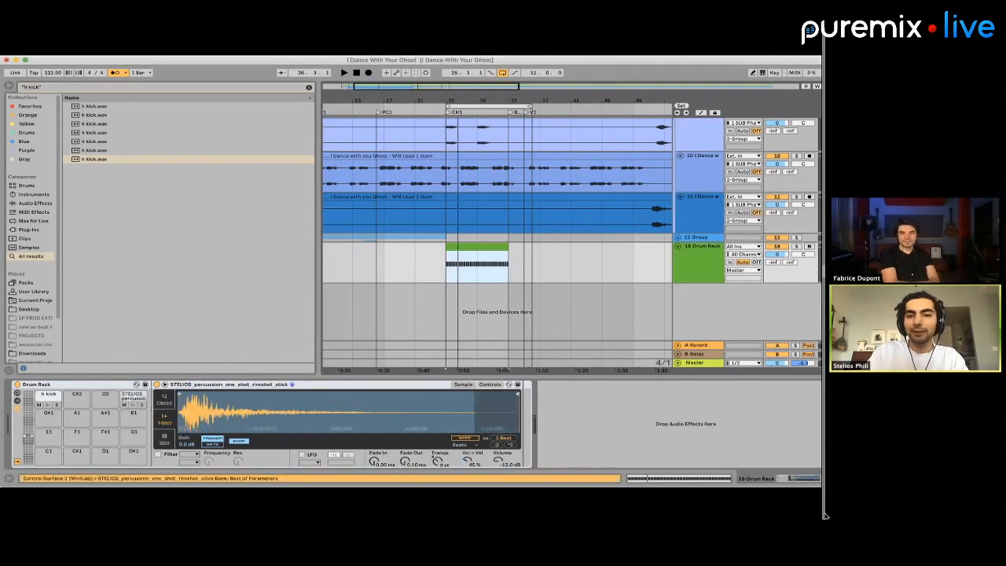
pyautogui.press('super+Tab')
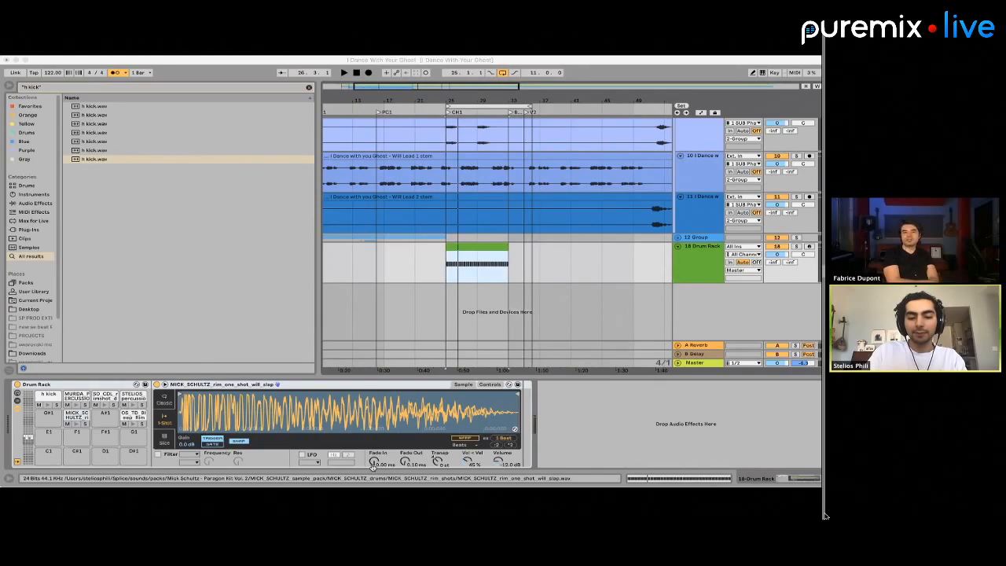
pyautogui.click(481, 253)
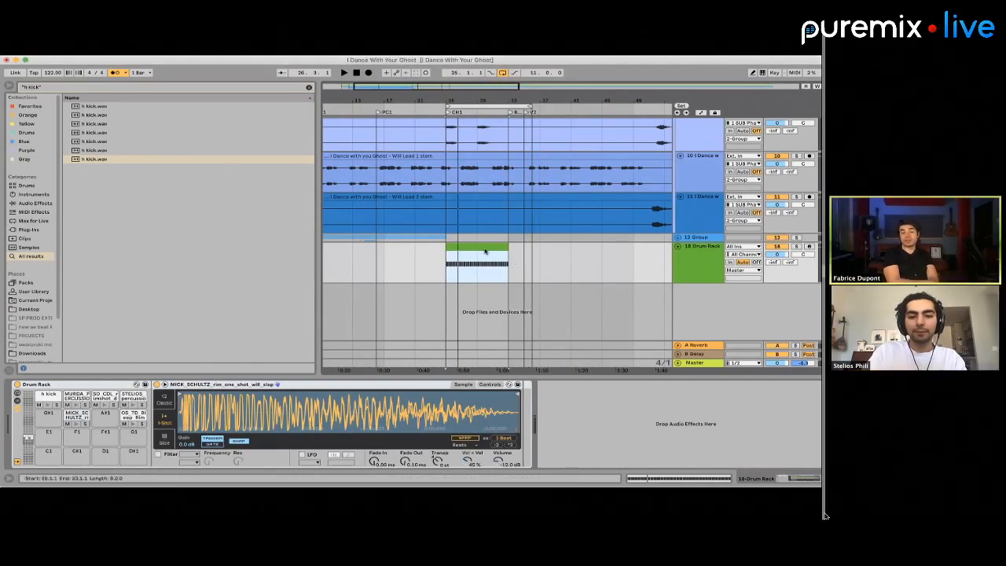
# Open the Drum Rack clip's notes and add a STELIOS_percussion note on beat 2 of the first bar
pyautogui.click(480, 253)
pyautogui.doubleClick(481, 253)
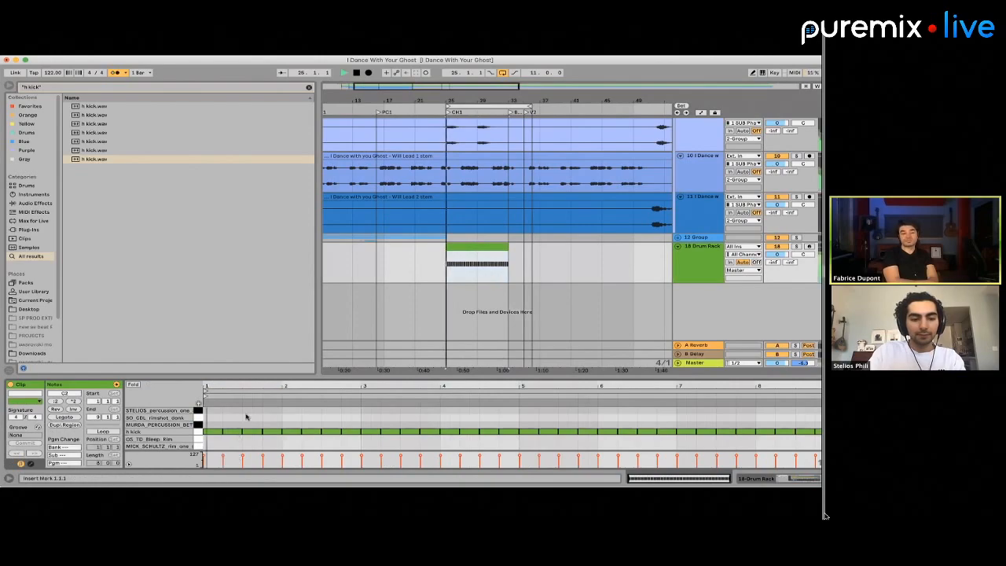
pyautogui.doubleClick(232, 411)
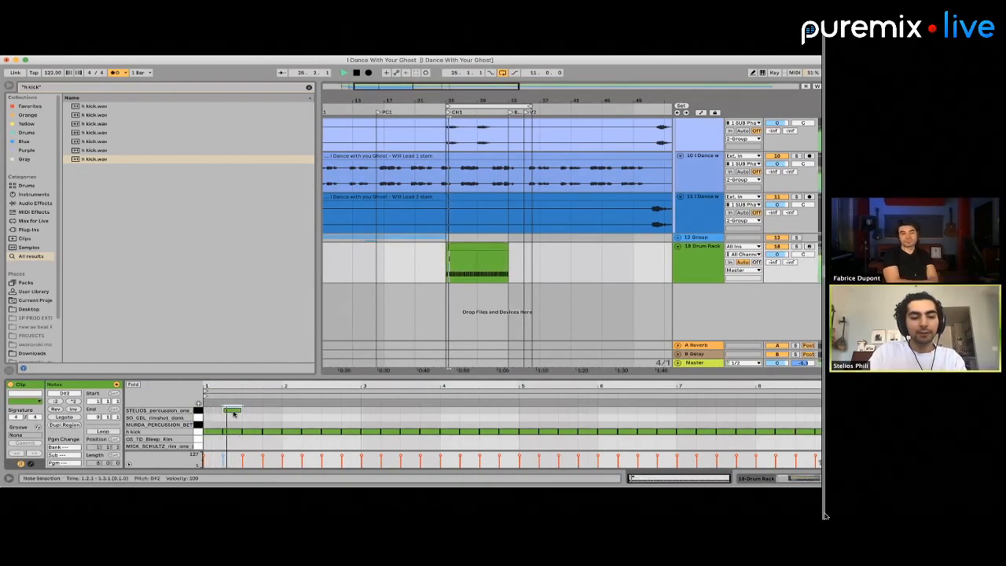
pyautogui.moveTo(237, 417); pyautogui.dragTo(221, 415)
pyautogui.press('super+d')
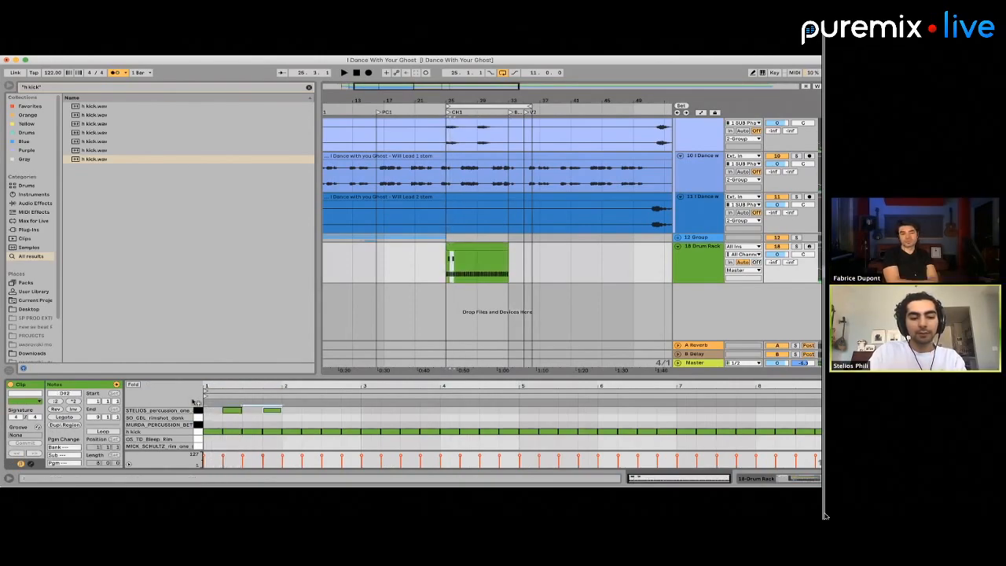
pyautogui.press('super+d')
pyautogui.press('super+z')
pyautogui.press('super+z')
# Layer a MURDA_PERCUSSION note on beat 2 of the first bar and audition it with the STELIOS_percussion note
pyautogui.doubleClick(231, 424)
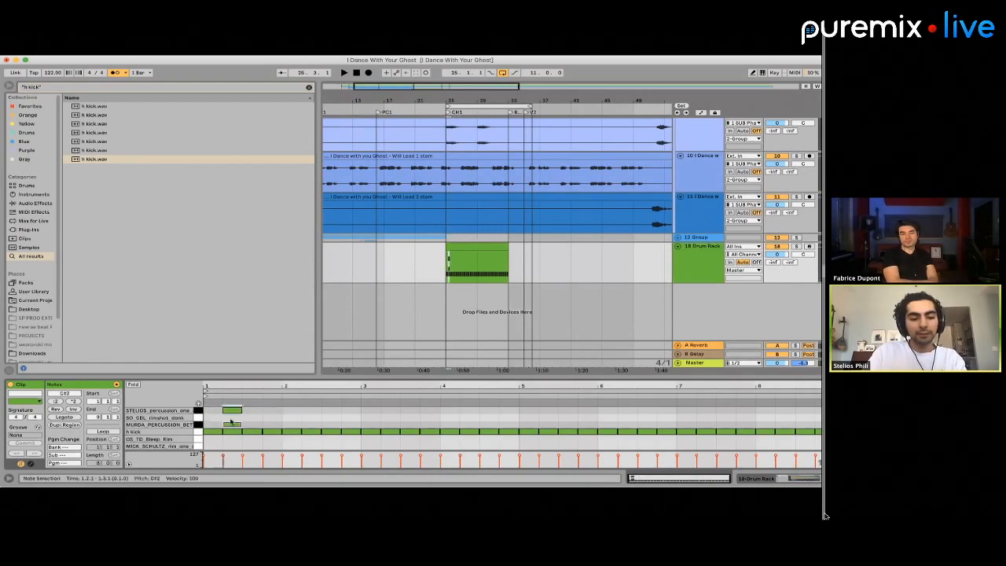
pyautogui.press('space')
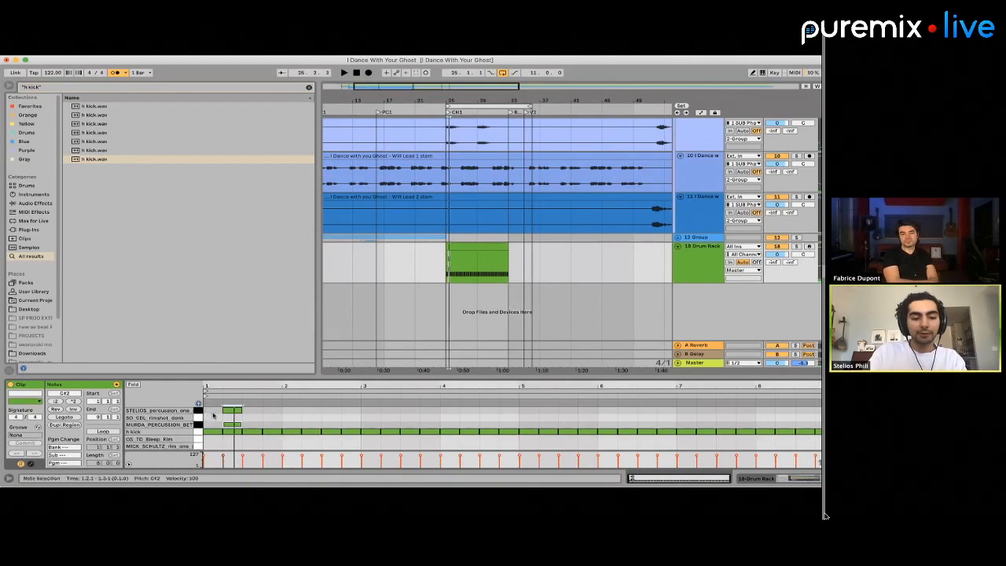
pyautogui.click(237, 410)
pyautogui.click(238, 410)
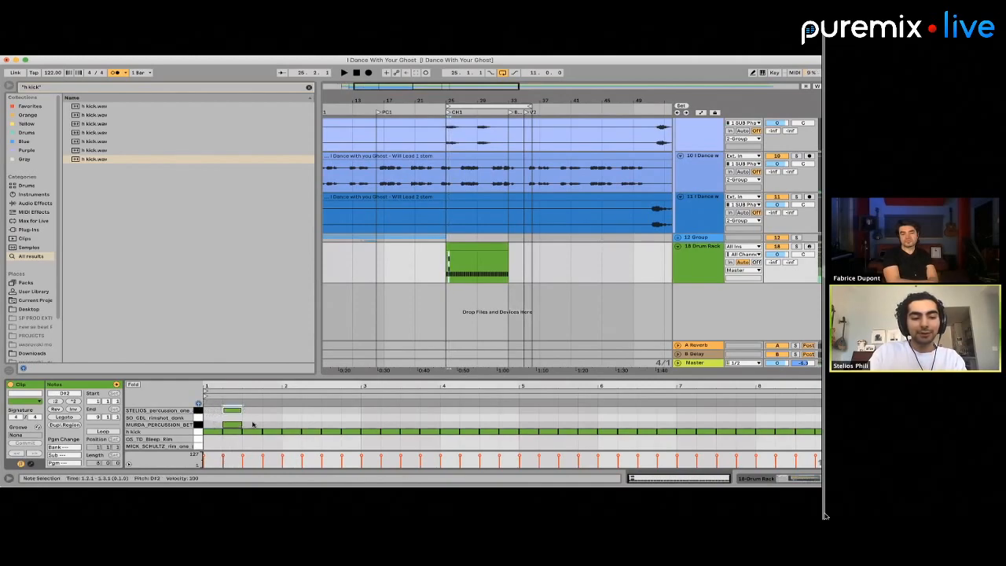
pyautogui.click(254, 424)
pyautogui.click(229, 425)
pyautogui.press('space')
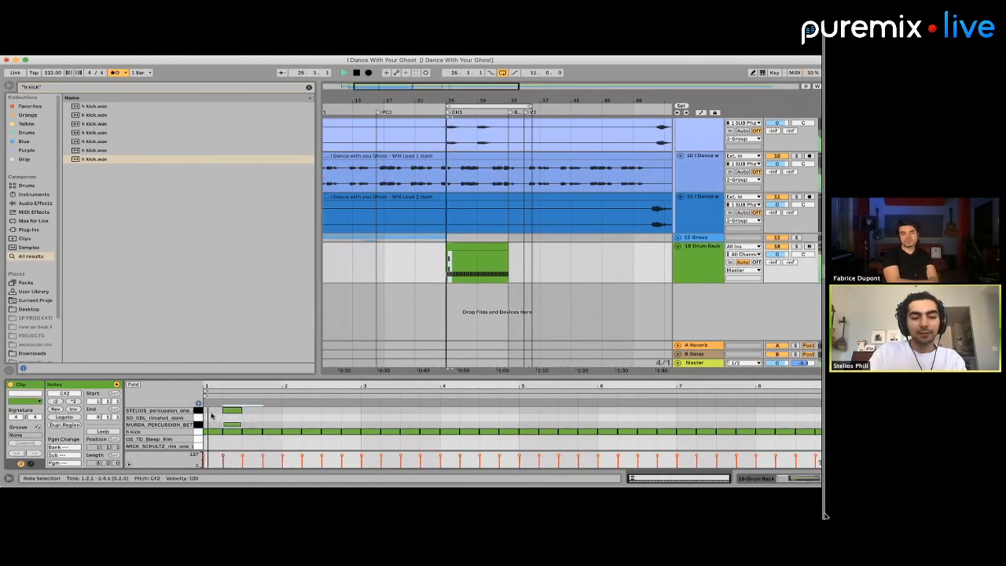
pyautogui.press('space')
# Duplicate the two layered percussion notes onto beats 2 and 4 through the whole clip and play the section
pyautogui.moveTo(210, 413); pyautogui.dragTo(233, 425)
pyautogui.press('super+d')
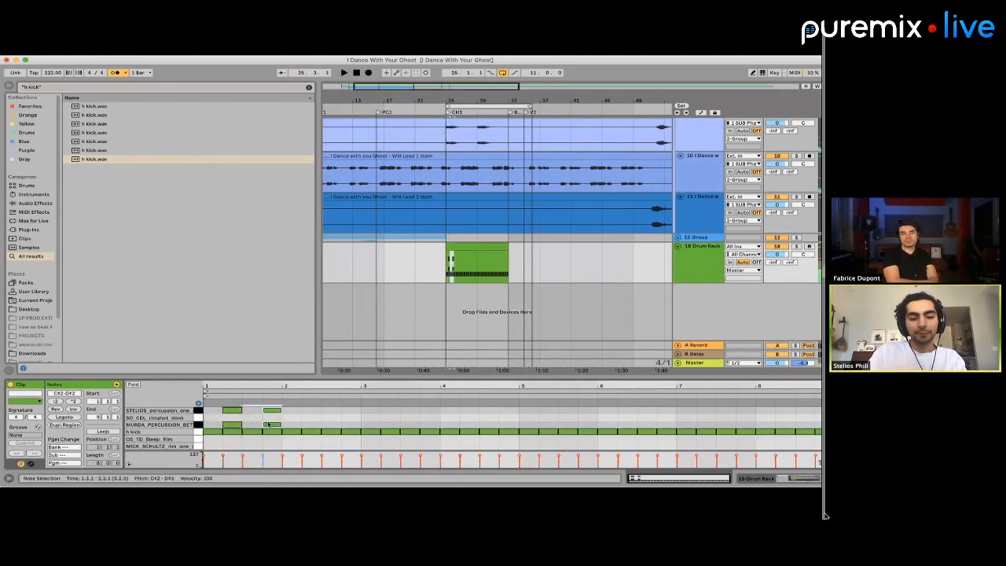
pyautogui.press('super+d')
pyautogui.press('super+d')
pyautogui.press('super+d')
pyautogui.press('super+d')
pyautogui.press('super+d')
pyautogui.press('super+d')
pyautogui.press('super+d')
pyautogui.press('super+d')
pyautogui.press('super+d')
pyautogui.press('super+d')
pyautogui.press('super+d')
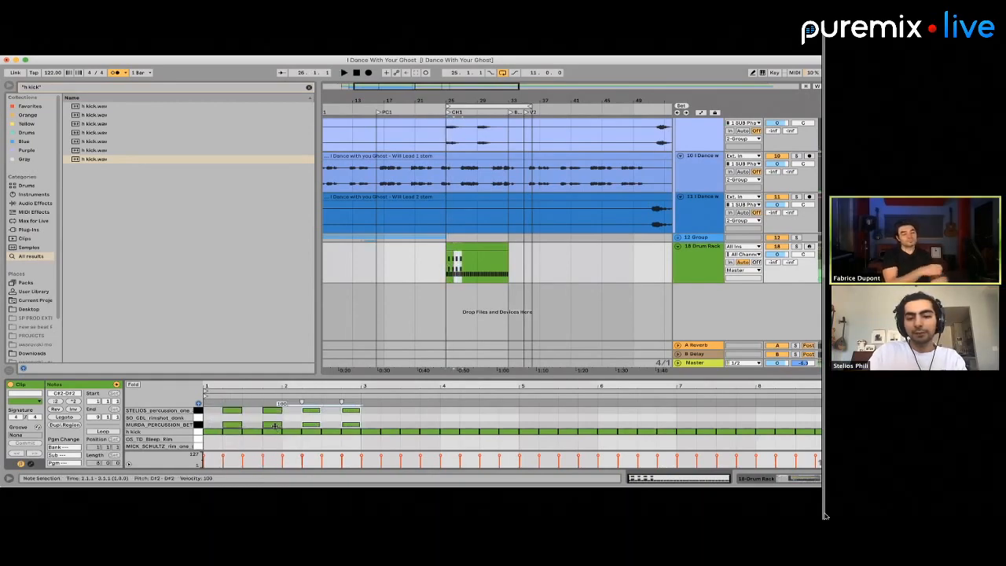
pyautogui.click(453, 246)
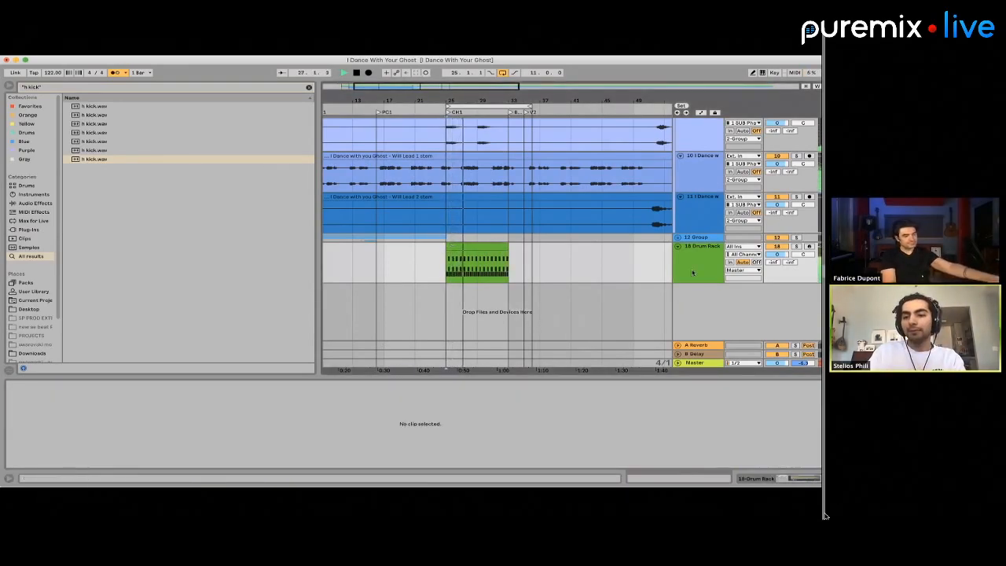
pyautogui.press('space')
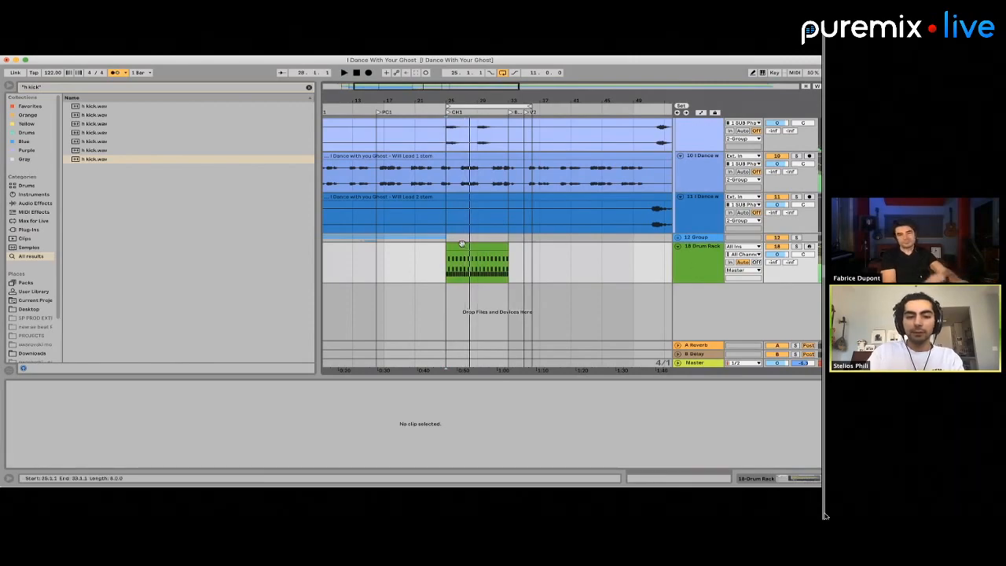
# Add an OS_TD_Bleep_Rim note in the clip's first bar and shift it to 1.3.3, just before beat 4
pyautogui.click(461, 245)
pyautogui.doubleClick(231, 442)
pyautogui.press('space')
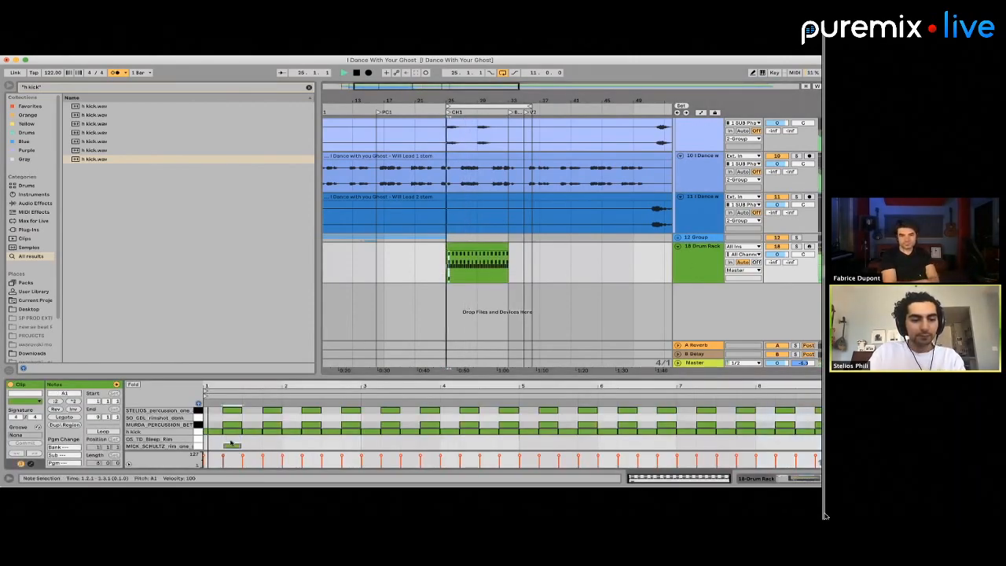
pyautogui.press('space')
pyautogui.press('Left')
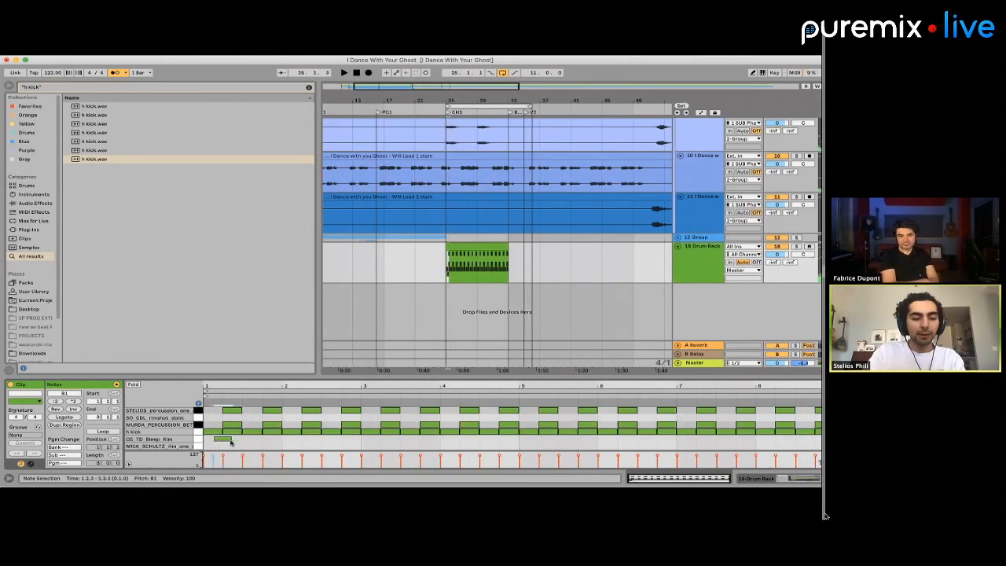
pyautogui.scroll(5, 231, 442)
pyautogui.scroll(-5, 231, 441)
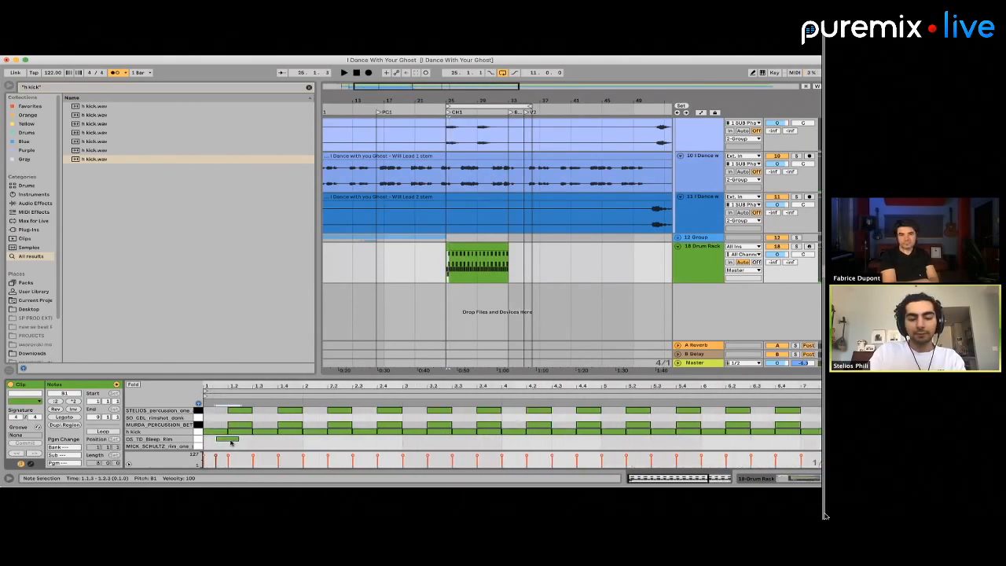
pyautogui.press('super+Right')
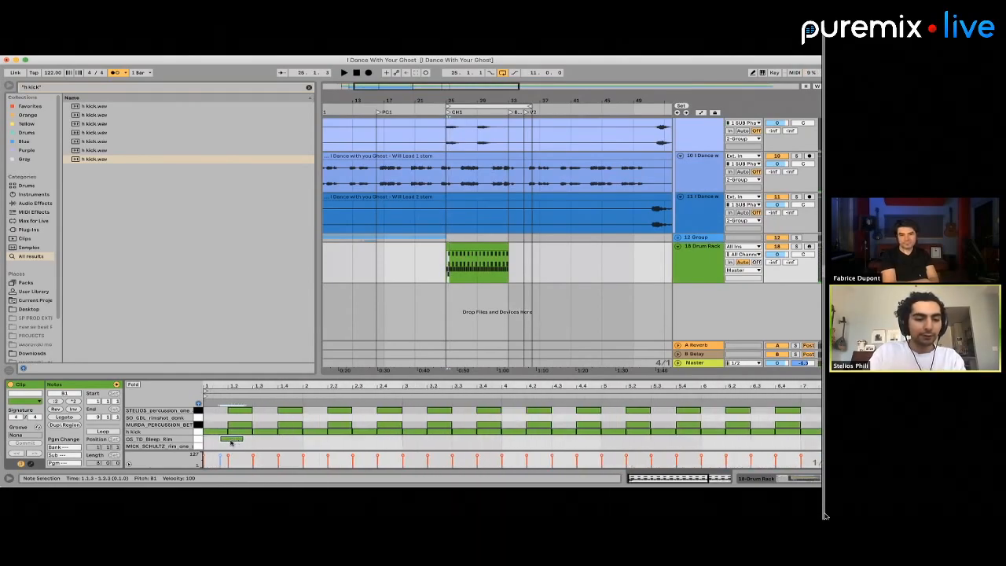
pyautogui.press('Right')
pyautogui.press('Right')
pyautogui.press('Right')
pyautogui.press('Right')
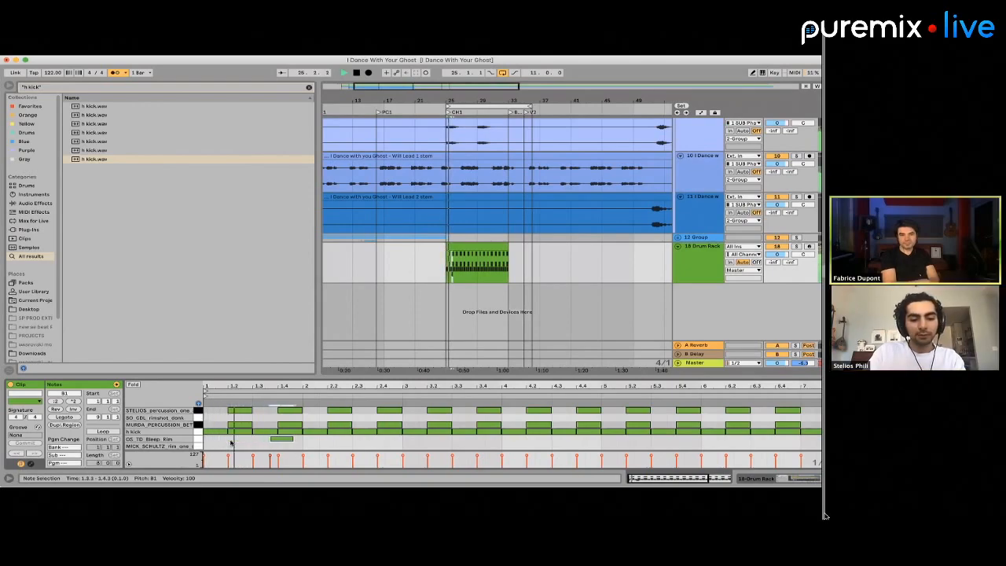
# Add two OS_TD_Bleep_Rim notes in bar 2, one just before beat 4 and a short one at 2.4.3, and play the pattern
pyautogui.doubleClick(374, 440)
pyautogui.moveTo(375, 440); pyautogui.dragTo(383, 441)
pyautogui.press('space')
pyautogui.doubleClick(397, 441)
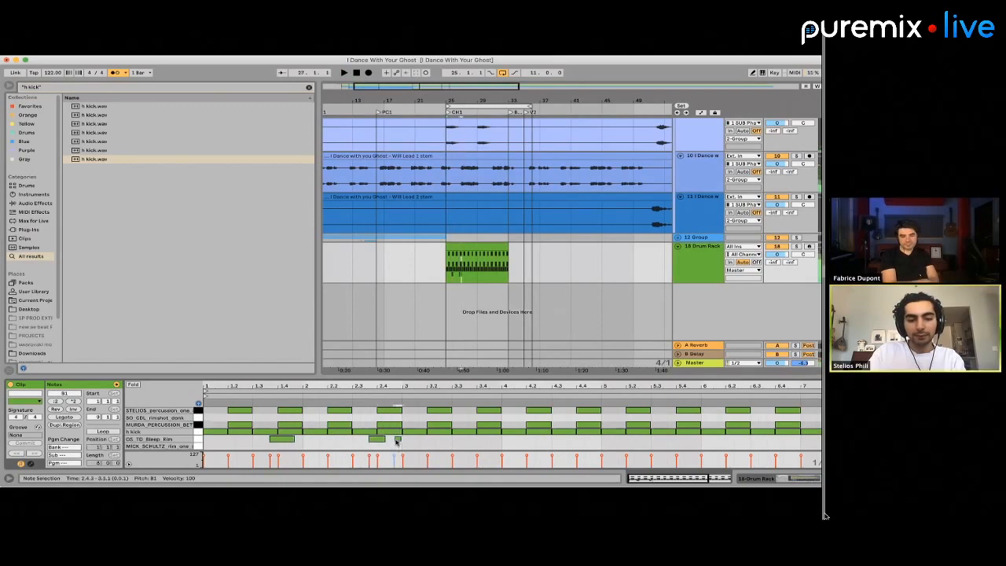
pyautogui.press('space')
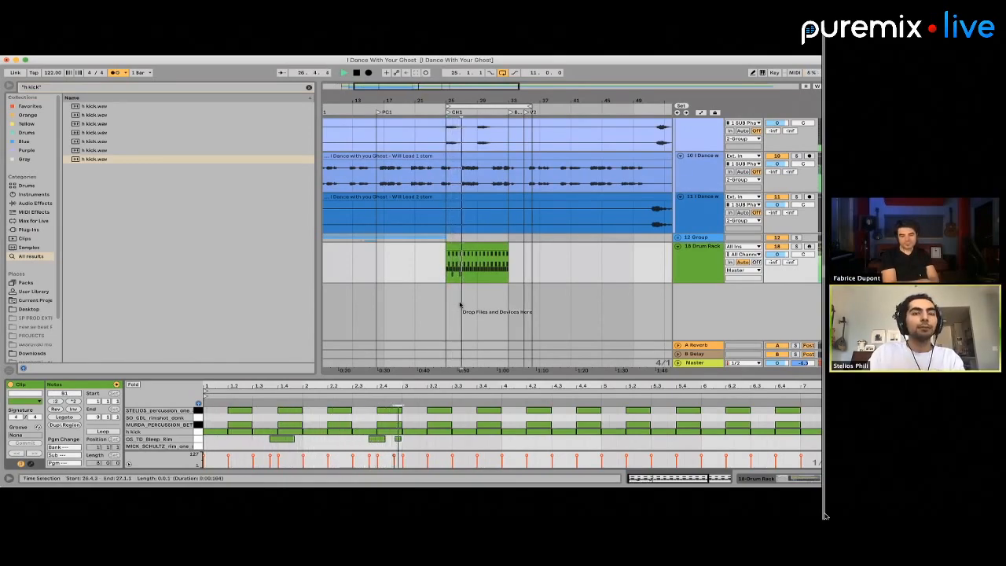
# Duplicate the two-bar drum pattern from bar 25 three times and consolidate bars 25 to 33 into one clip
pyautogui.scroll(4, 461, 271)
pyautogui.press('space')
pyautogui.moveTo(461, 266); pyautogui.dragTo(584, 267)
pyautogui.press('super+d')
pyautogui.press('super+d')
pyautogui.press('super+d')
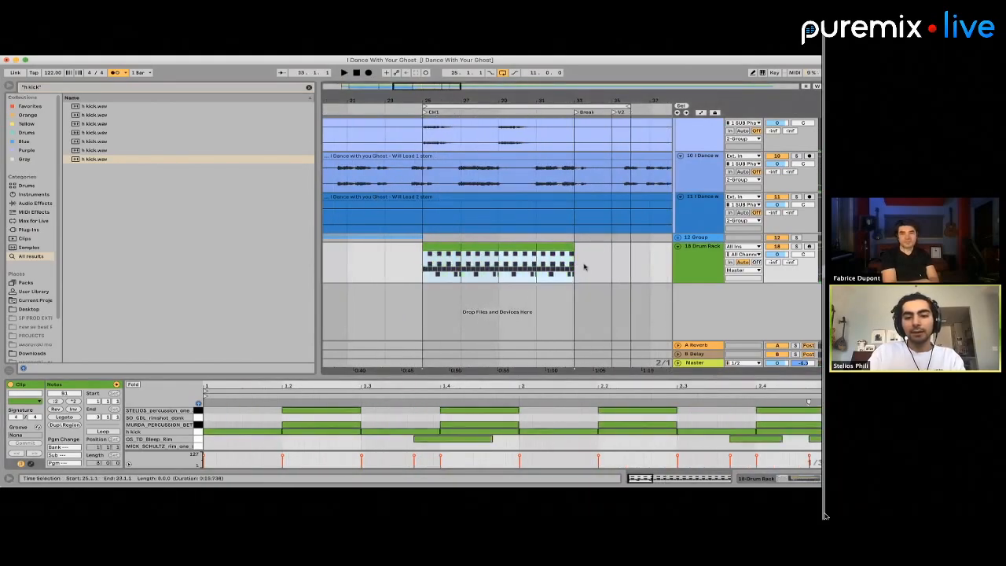
pyautogui.press('super+j')
pyautogui.press('space')
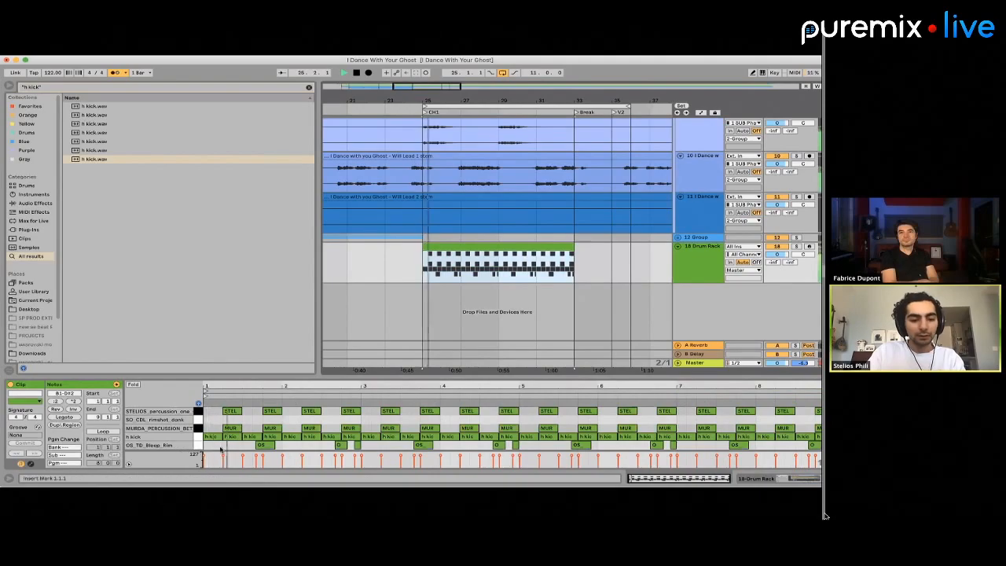
# Add a short MICK_SCHULTZ rim note on beat 4 of the clip's first bar and lower its velocity
pyautogui.click(221, 449)
pyautogui.doubleClick(213, 448)
pyautogui.press('Right')
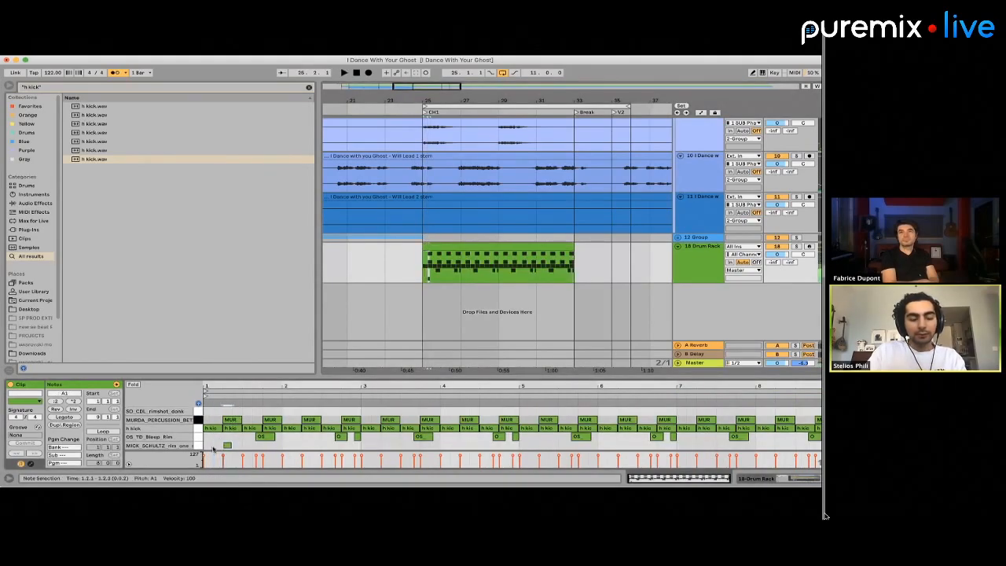
pyautogui.press('space')
pyautogui.press('Right')
pyautogui.press('Right')
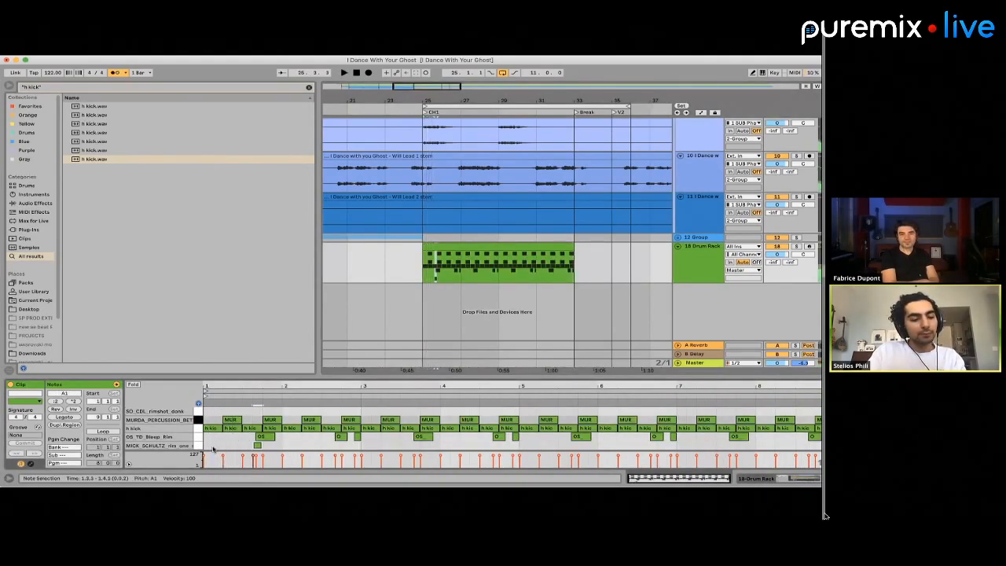
pyautogui.moveTo(268, 445); pyautogui.dragTo(268, 453)
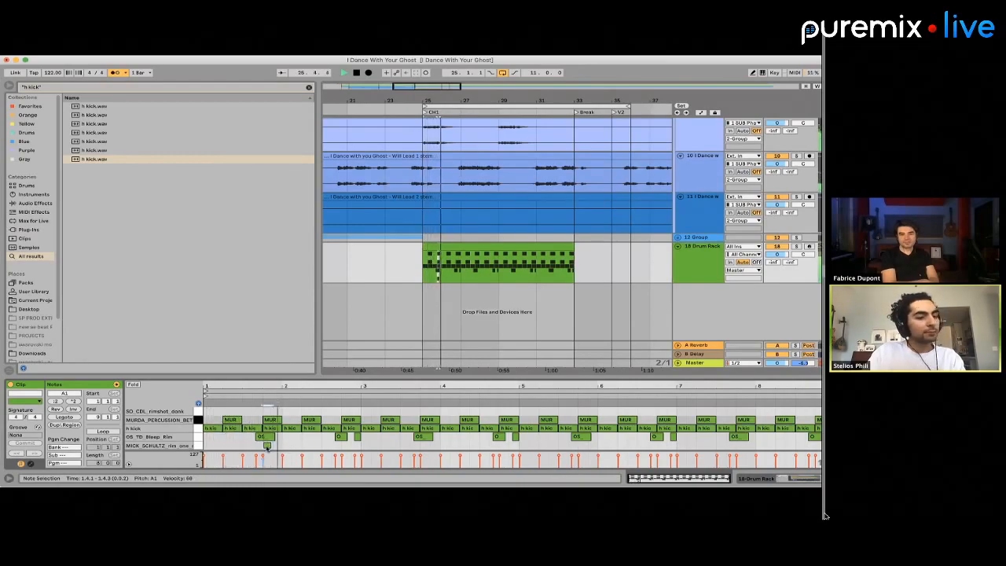
pyautogui.press('space')
pyautogui.moveTo(280, 447); pyautogui.dragTo(170, 446)
pyautogui.press('super+d')
pyautogui.press('super+d')
pyautogui.press('super+d')
pyautogui.press('super+d')
pyautogui.press('super+z')
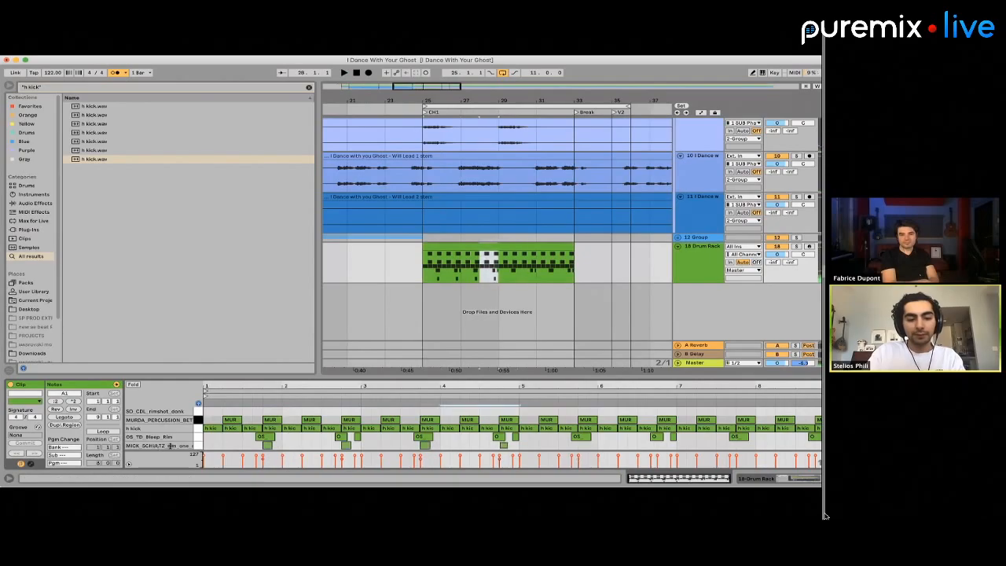
pyautogui.press('super+z')
pyautogui.press('super+z')
pyautogui.press('super+z')
# Duplicate the first bar of the MICK_SCHULTZ rim row through to the end of the clip and play it back
pyautogui.moveTo(280, 449); pyautogui.dragTo(176, 447)
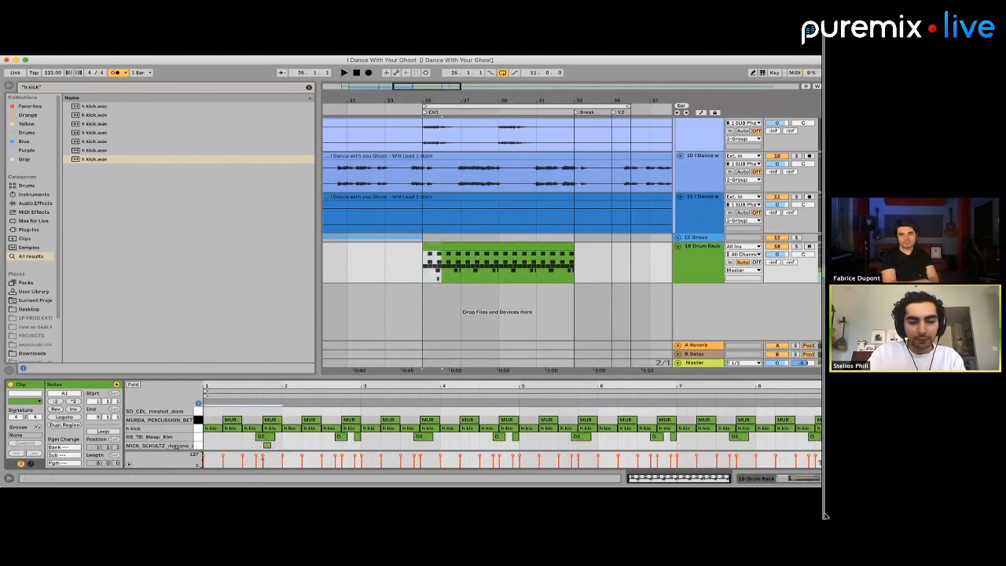
pyautogui.press('super+d')
pyautogui.press('super+d')
pyautogui.press('super+d')
pyautogui.press('super+d')
pyautogui.press('super+d')
pyautogui.press('super+d')
pyautogui.press('super+d')
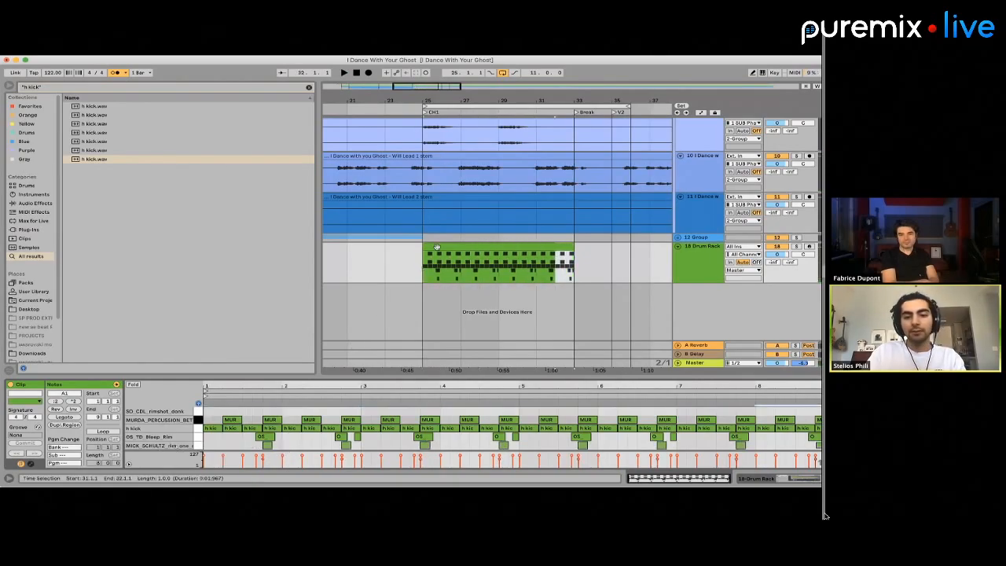
pyautogui.press('space')
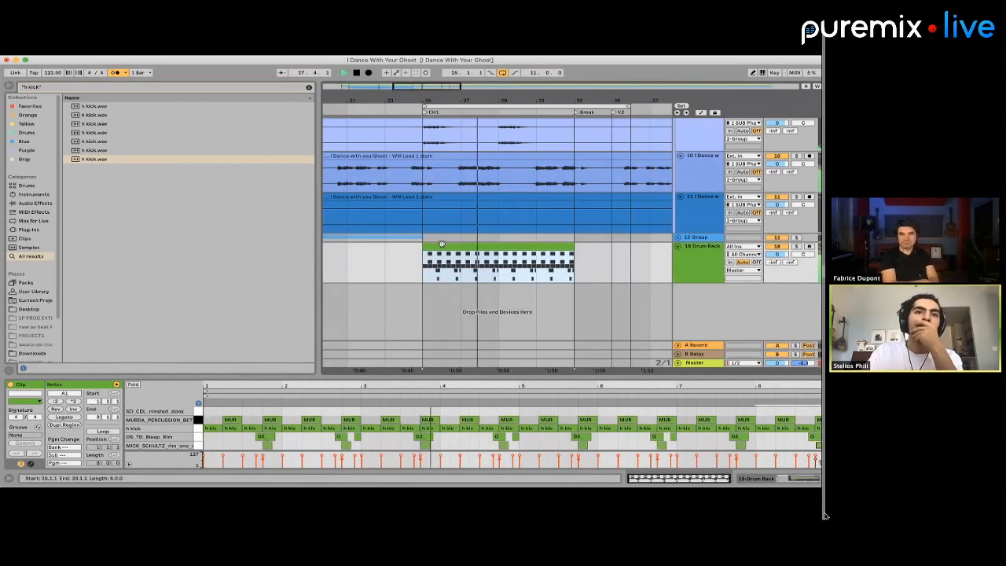
pyautogui.press('space')
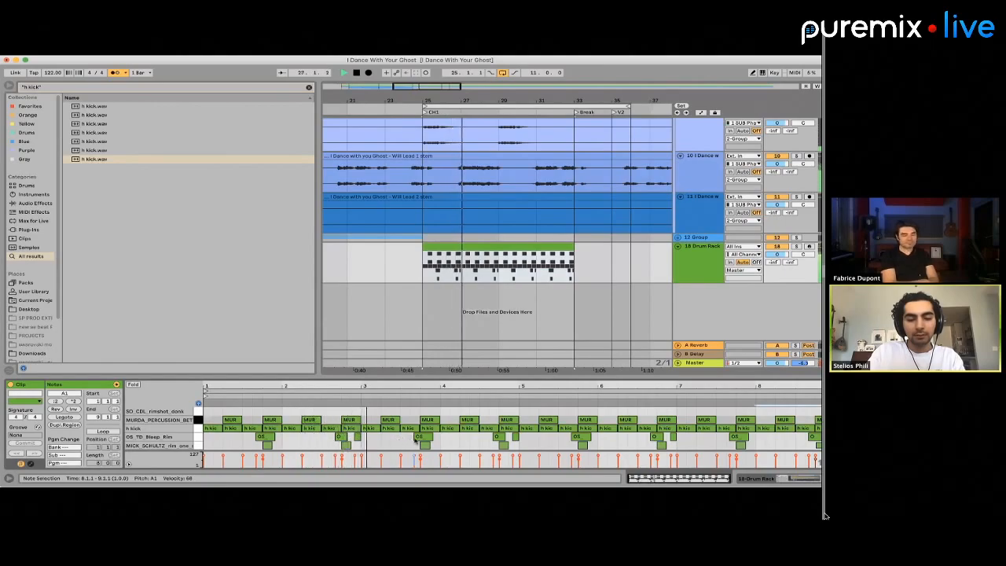
# Delete the OS_TD_Bleep_Rim notes in bars 1 and 3 and the short one at the end of bar 2
pyautogui.moveTo(414, 441); pyautogui.dragTo(433, 441)
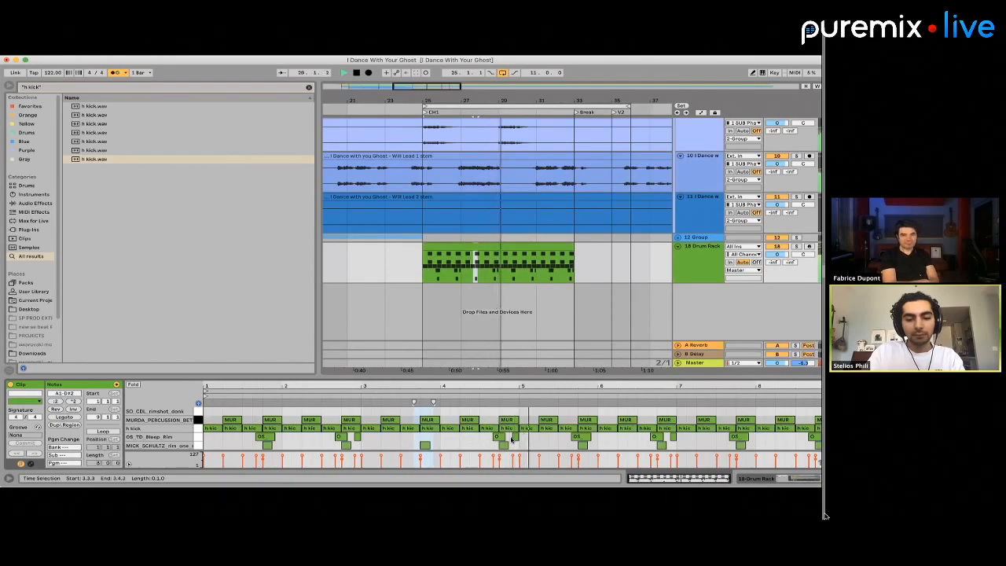
pyautogui.press('space')
pyautogui.doubleClick(265, 438)
pyautogui.press('space')
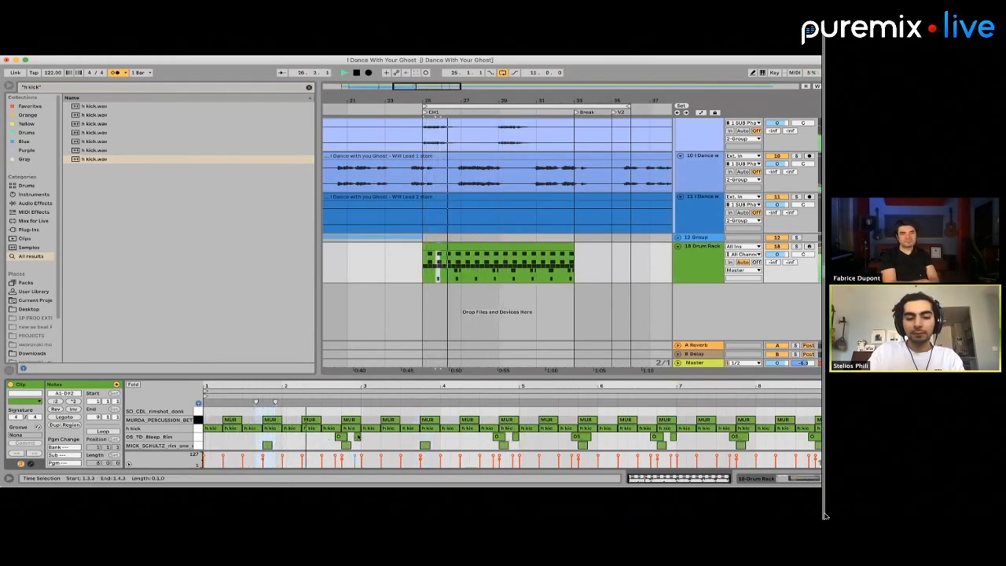
pyautogui.doubleClick(358, 437)
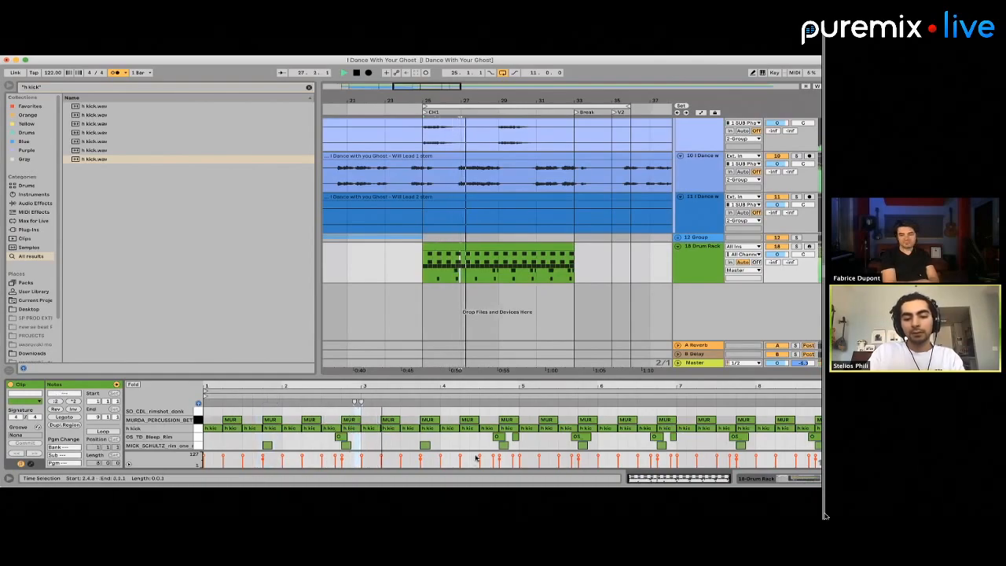
# Duplicate the drum section of bars 25 to 29 over bars 29 to 33 and consolidate both halves into one clip
pyautogui.moveTo(497, 274); pyautogui.dragTo(429, 268)
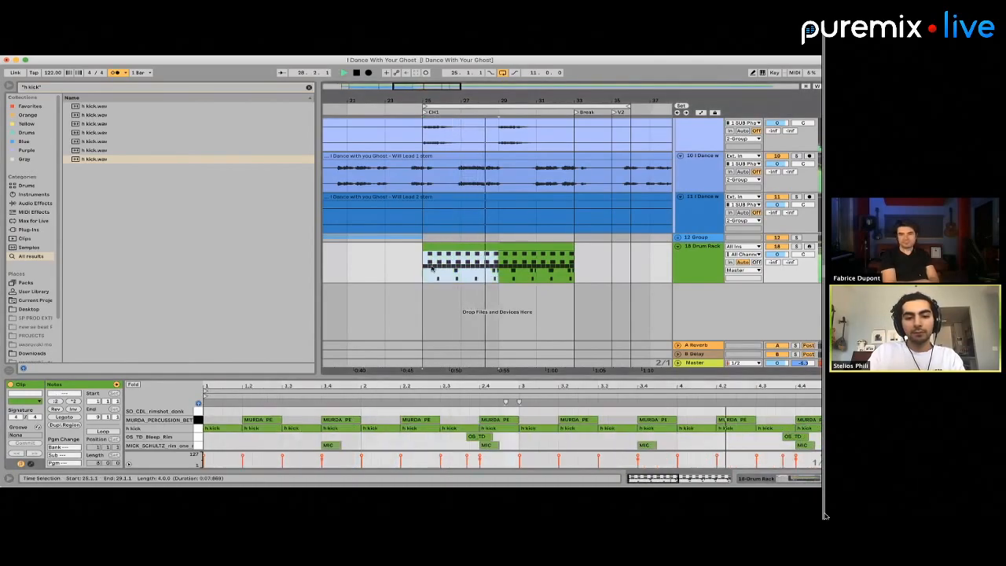
pyautogui.press('super+d')
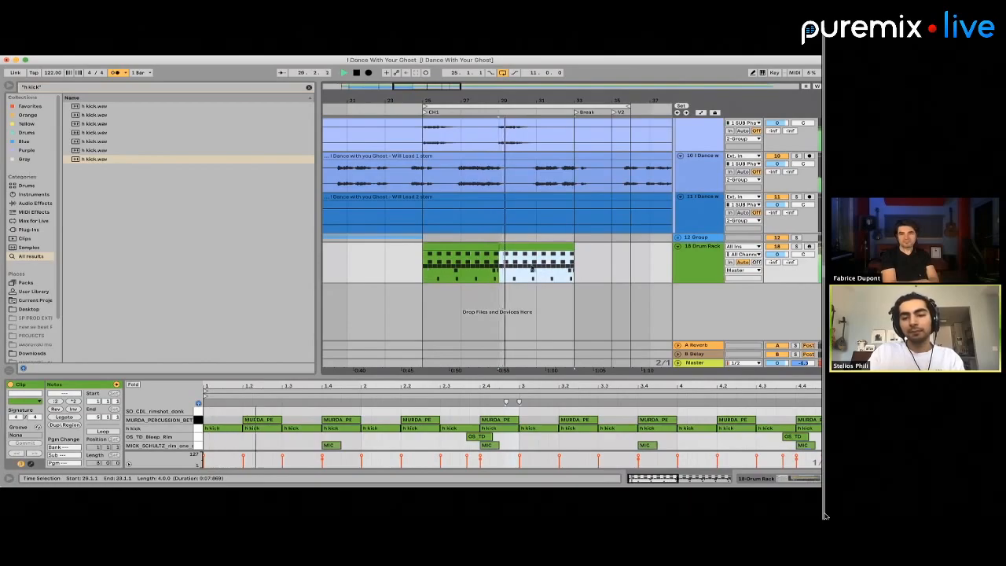
pyautogui.press('space')
pyautogui.moveTo(569, 276); pyautogui.dragTo(430, 275)
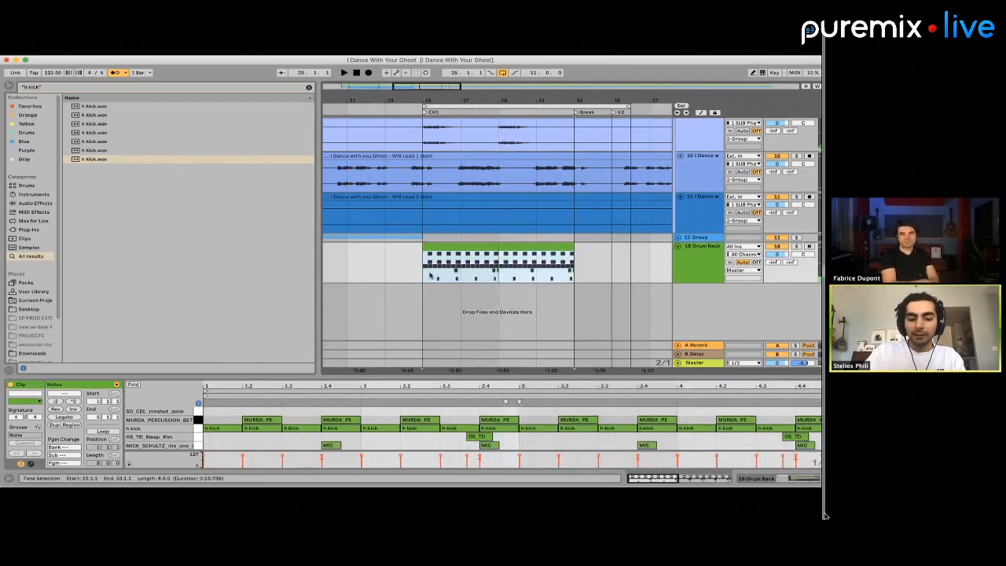
pyautogui.press('super+j')
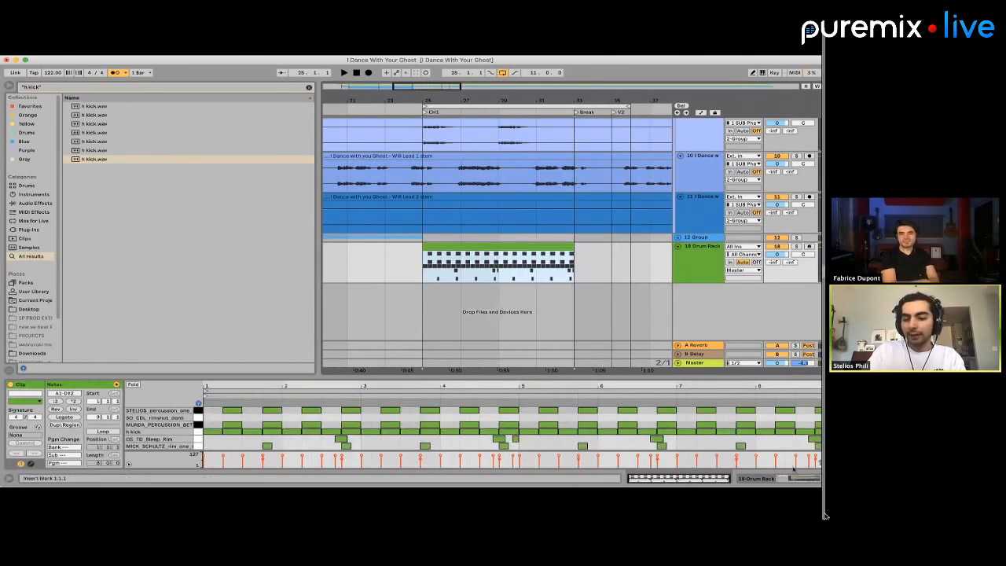
# Insert two new audio tracks directly below the Drum Rack track
pyautogui.hotkey('shift', 'Tab')
pyautogui.hscroll(1, 499, 195)
pyautogui.click(706, 273)
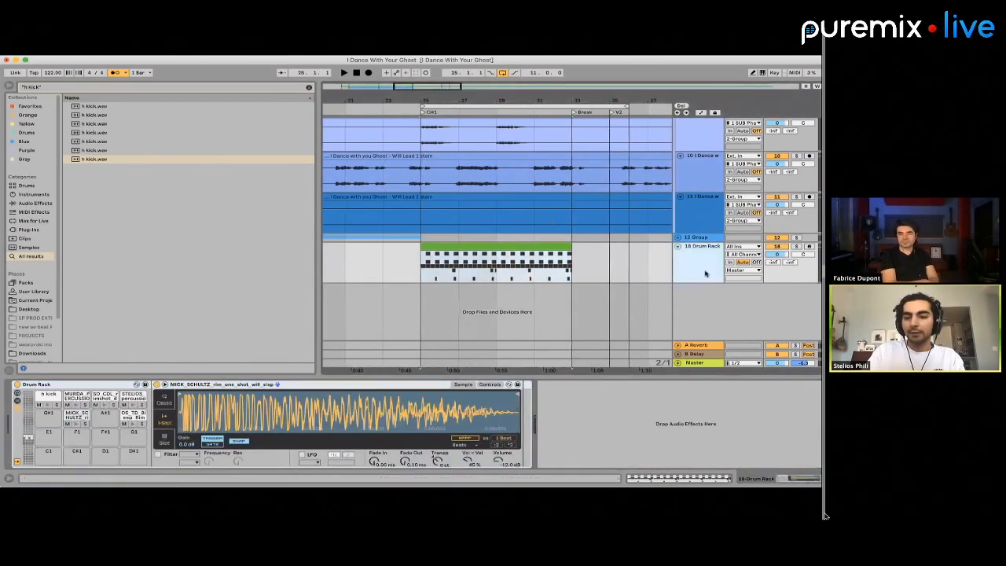
pyautogui.press('super+t')
pyautogui.click(533, 301)
pyautogui.click(524, 240)
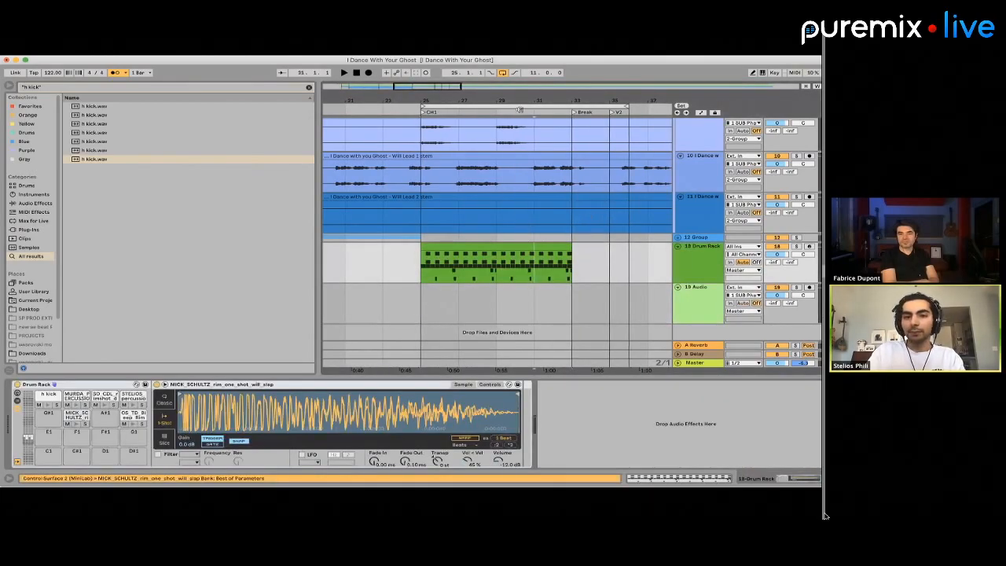
pyautogui.press('super+Tab')
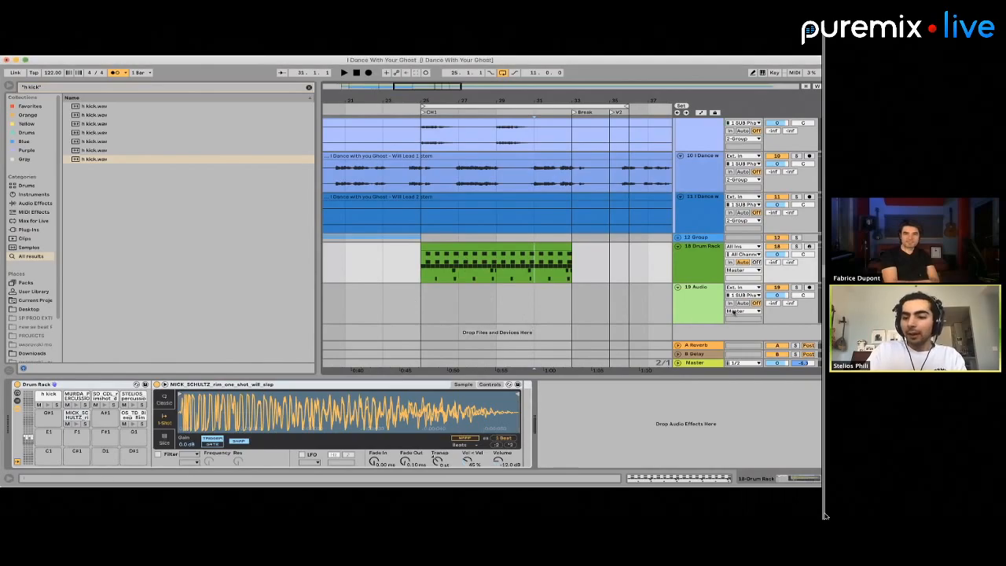
pyautogui.click(686, 264)
pyautogui.press('super+t')
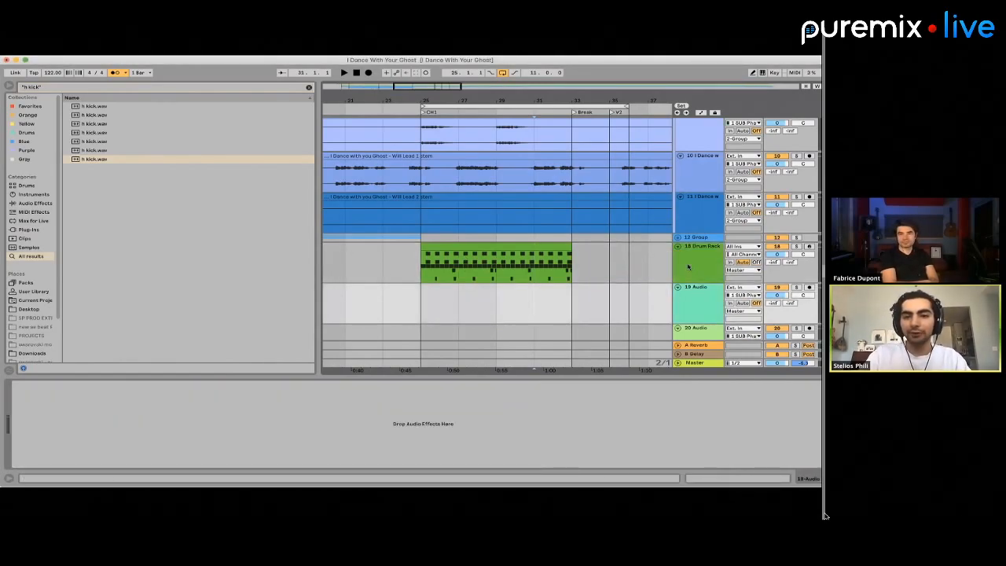
pyautogui.press('super+Tab')
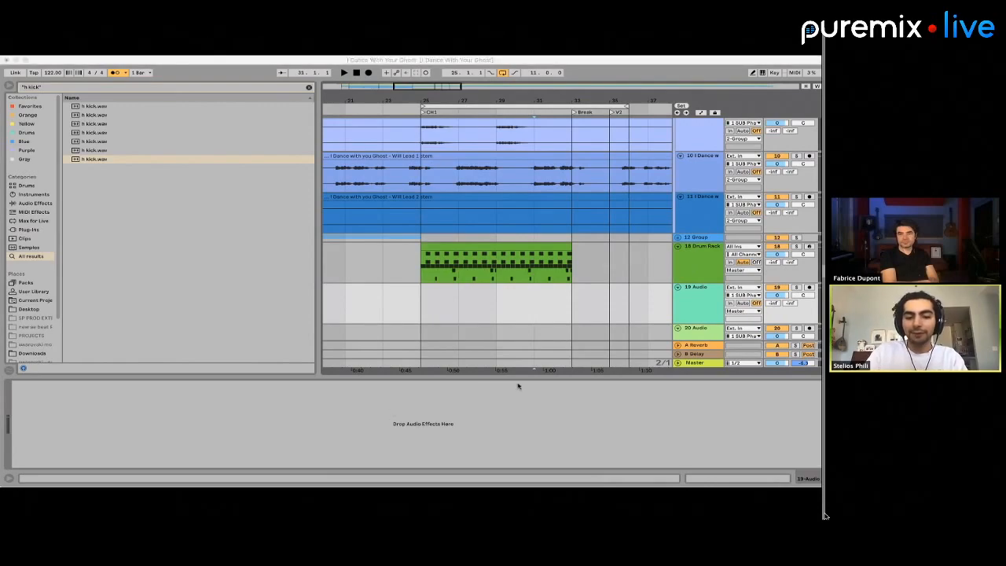
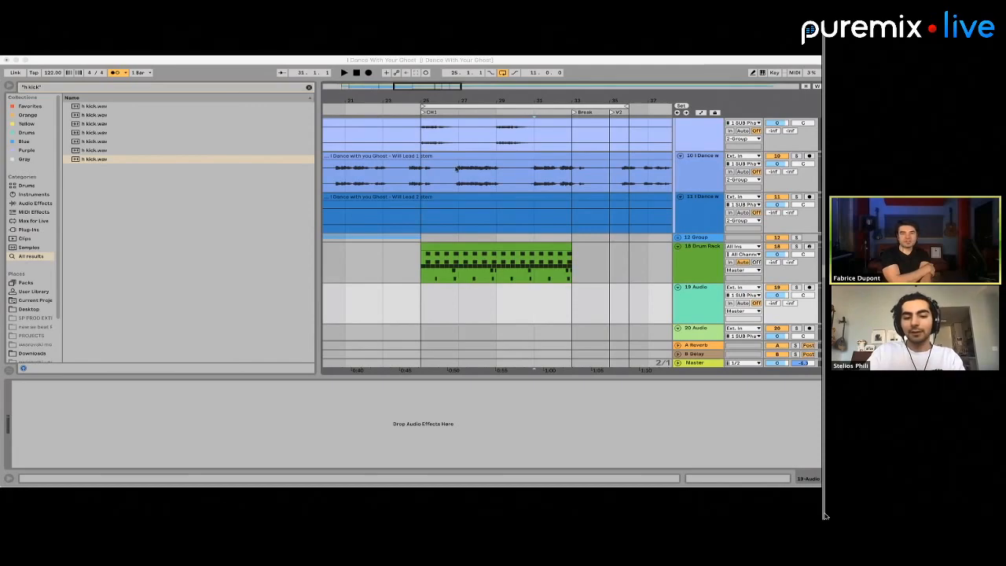
# Place the ELU_shaker127bpm loop at bar 25 on audio track 19, directly below the Drum Rack
pyautogui.press('super+Tab')
pyautogui.scroll(-2, 415, 236)
pyautogui.click(414, 236)
pyautogui.click(414, 256)
pyautogui.press('super+v')
pyautogui.scroll(5, 479, 260)
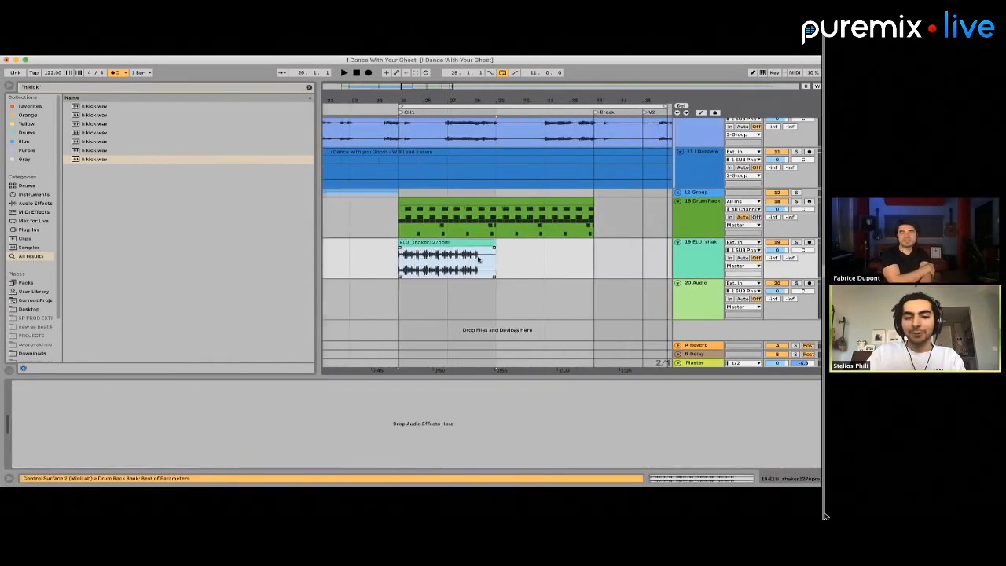
# Open the ELU_shaker127bpm clip and set its warp mode to Complex Pro
pyautogui.scroll(-3, 479, 260)
pyautogui.click(450, 249)
pyautogui.doubleClick(442, 243)
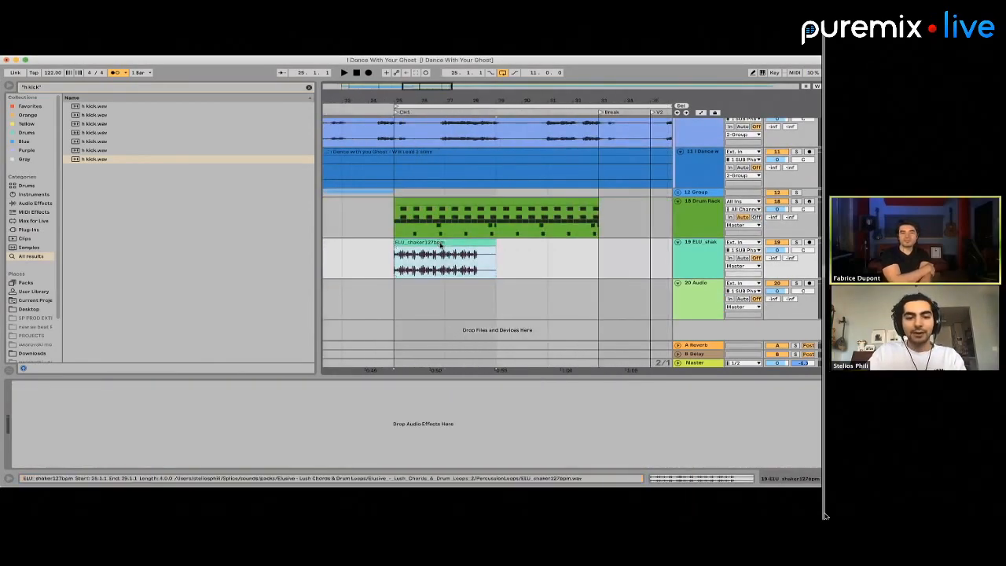
pyautogui.click(113, 435)
pyautogui.click(118, 476)
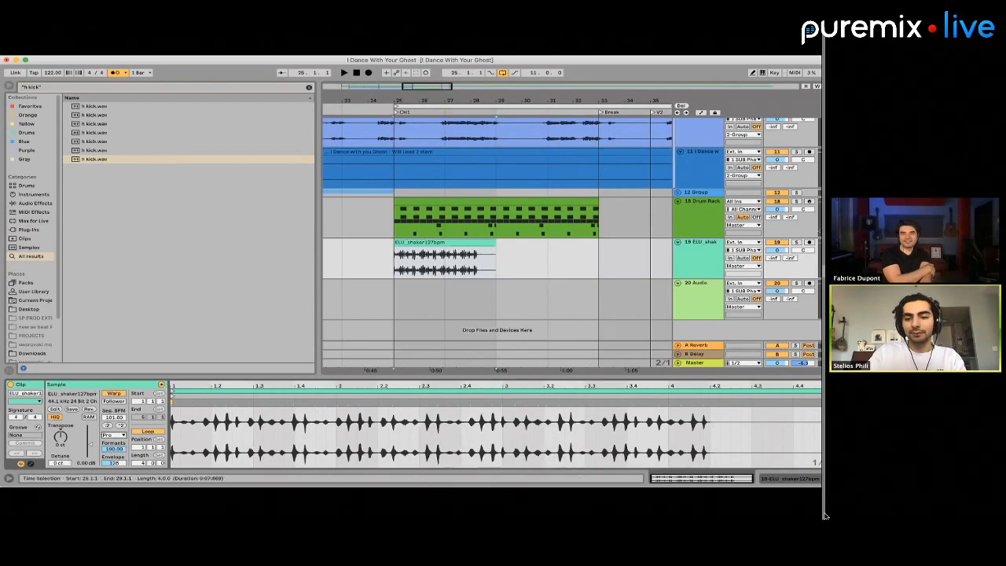
# Solo the shaker track and set the clip's Envelope to 8, checking the sound in playback
pyautogui.click(797, 241)
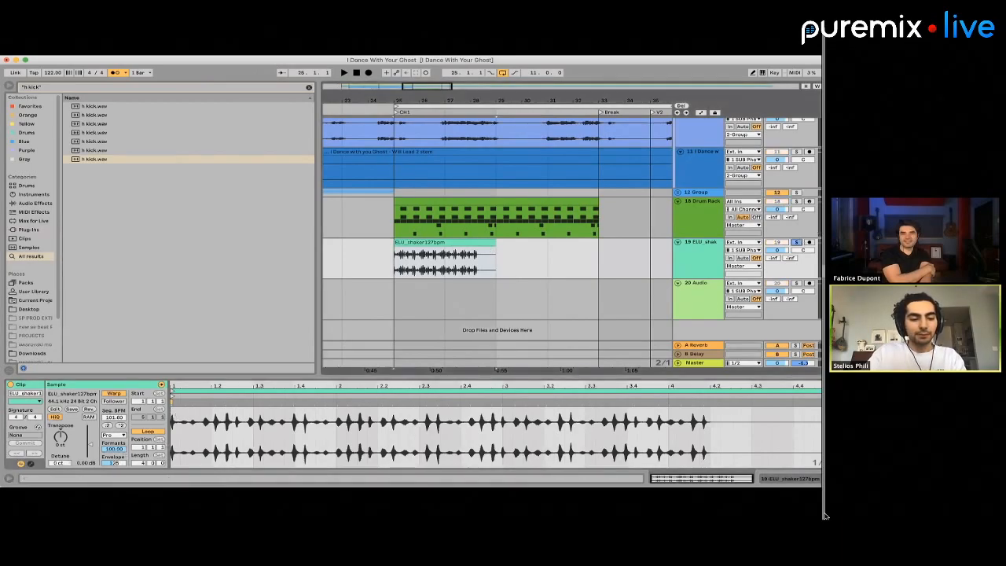
pyautogui.moveTo(111, 464); pyautogui.dragTo(111, 506)
pyautogui.press('space')
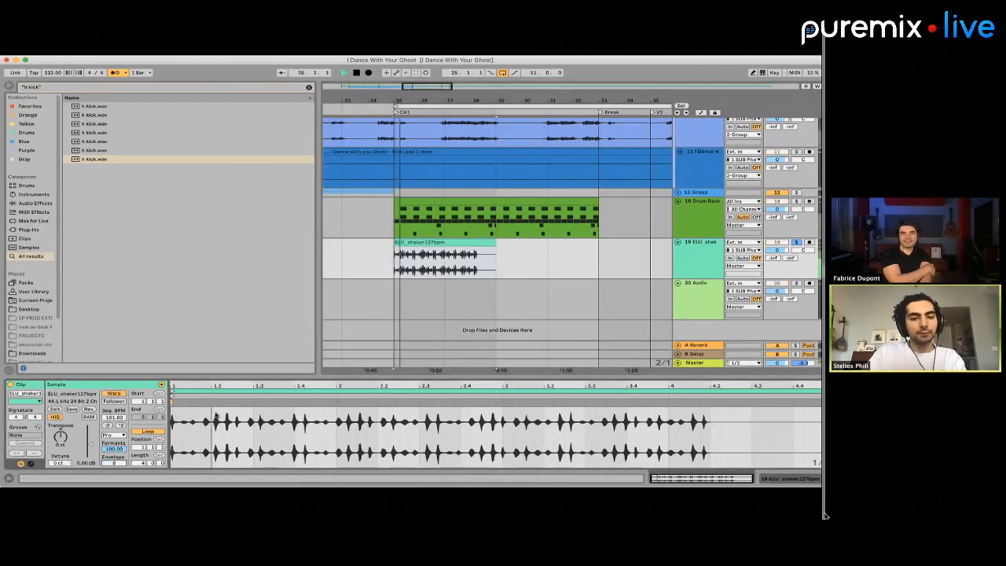
pyautogui.press('space')
# Add warp markers through the shaker's first bar and align its hits to the eighth-note triplet positions up to bar 2
pyautogui.scroll(5, 418, 240)
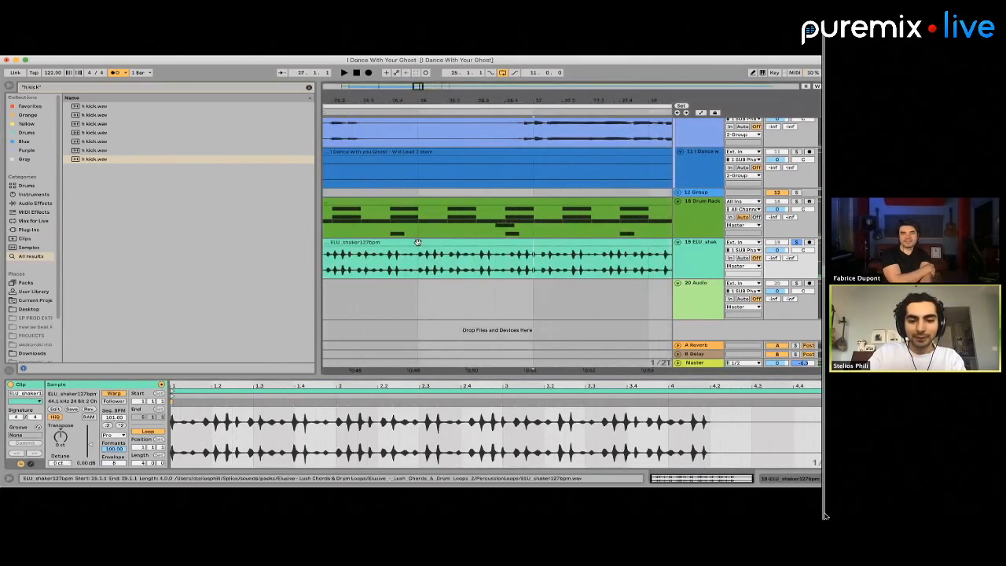
pyautogui.click(418, 241)
pyautogui.scroll(3, 299, 396)
pyautogui.click(298, 396)
pyautogui.hscroll(-4, 299, 396)
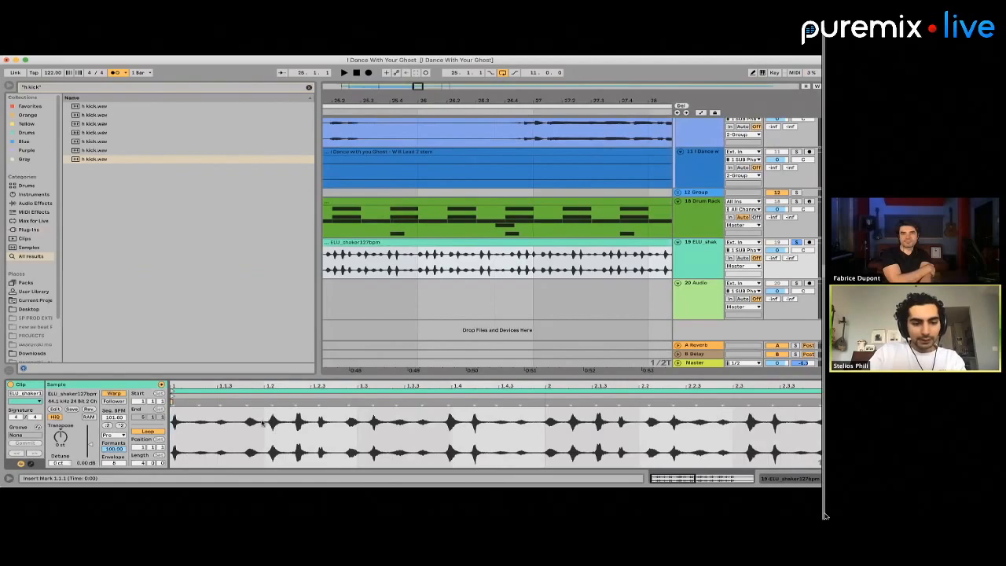
pyautogui.press('space')
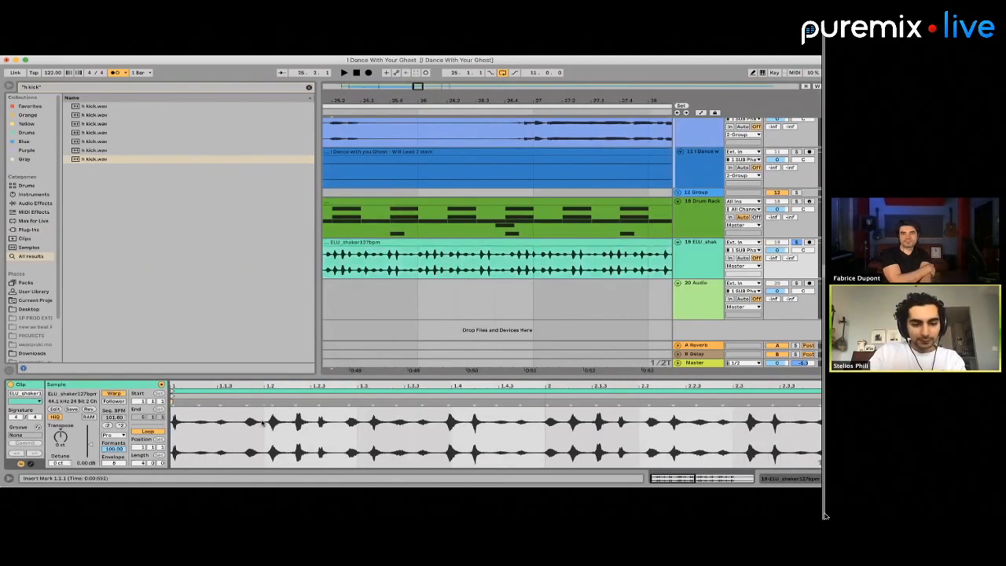
pyautogui.click(202, 403)
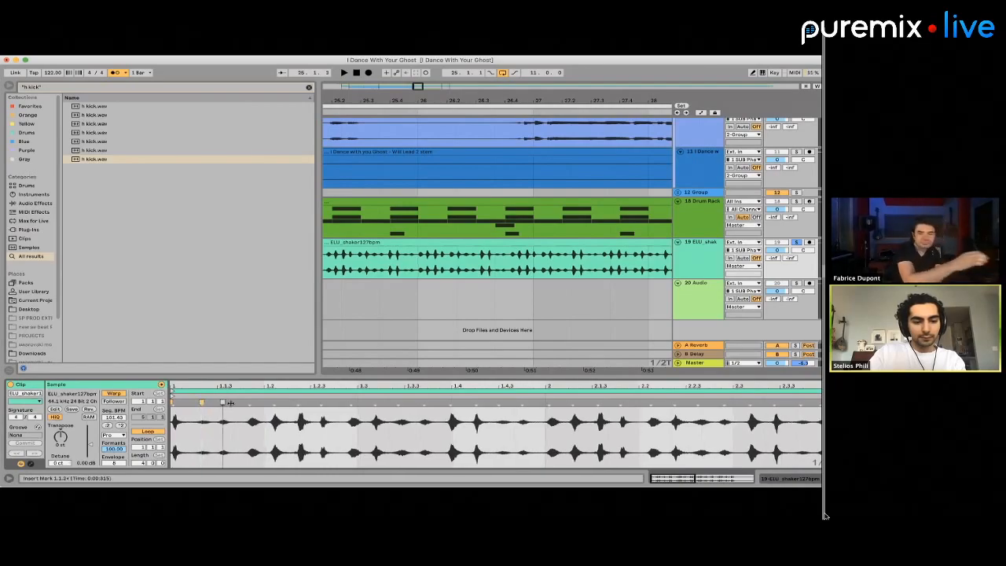
pyautogui.moveTo(223, 404); pyautogui.dragTo(545, 403)
pyautogui.click(513, 403)
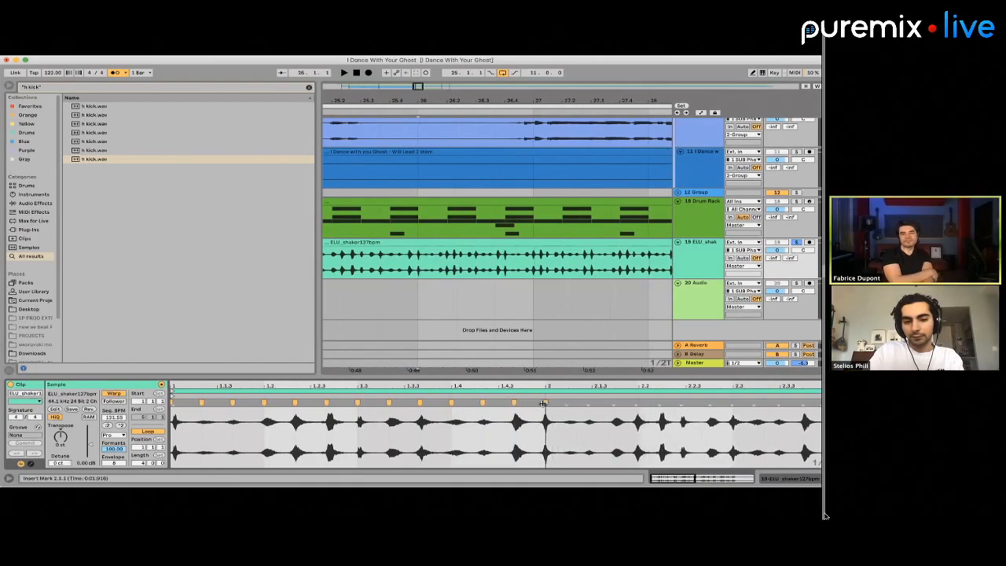
# Split the shaker clip at bar 26 and delete everything after its first bar
pyautogui.scroll(-3, 483, 276)
pyautogui.press('super+e')
pyautogui.click(486, 242)
pyautogui.press('Delete')
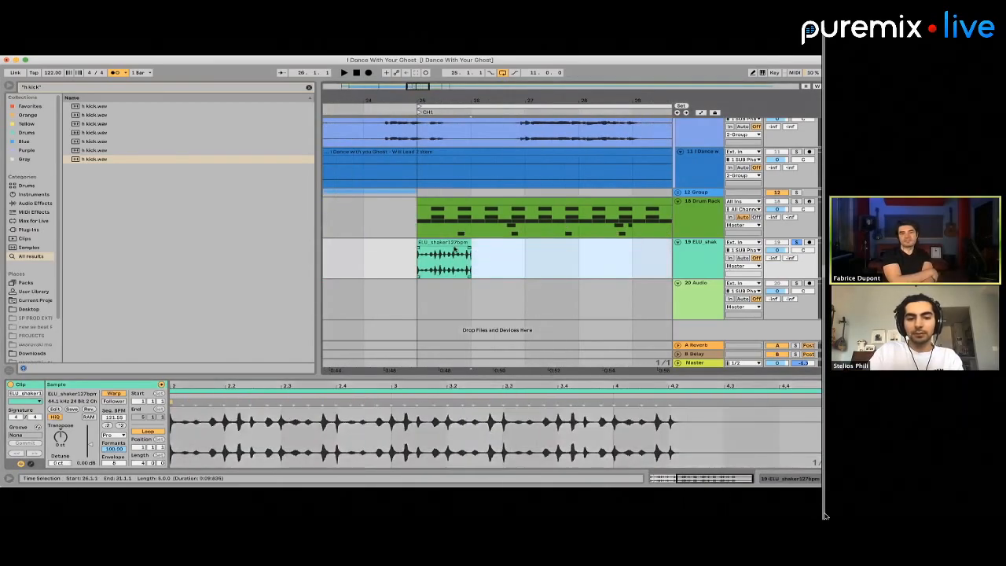
# Play back the one-bar shaker clip, recheck its warp mode and examine its warp markers against the triplet grid
pyautogui.click(447, 243)
pyautogui.press('space')
pyautogui.press('space')
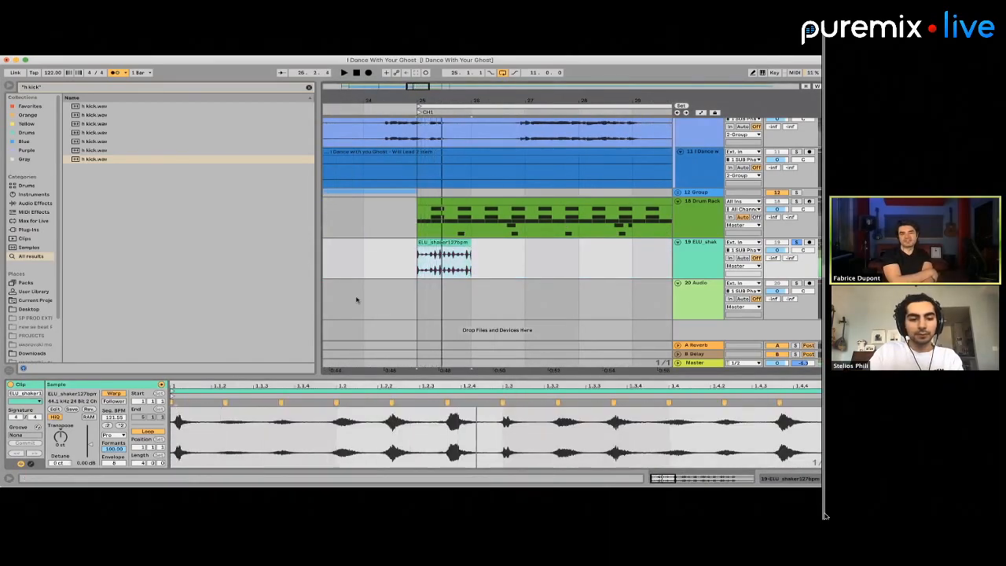
pyautogui.click(114, 433)
pyautogui.click(118, 476)
pyautogui.press('space')
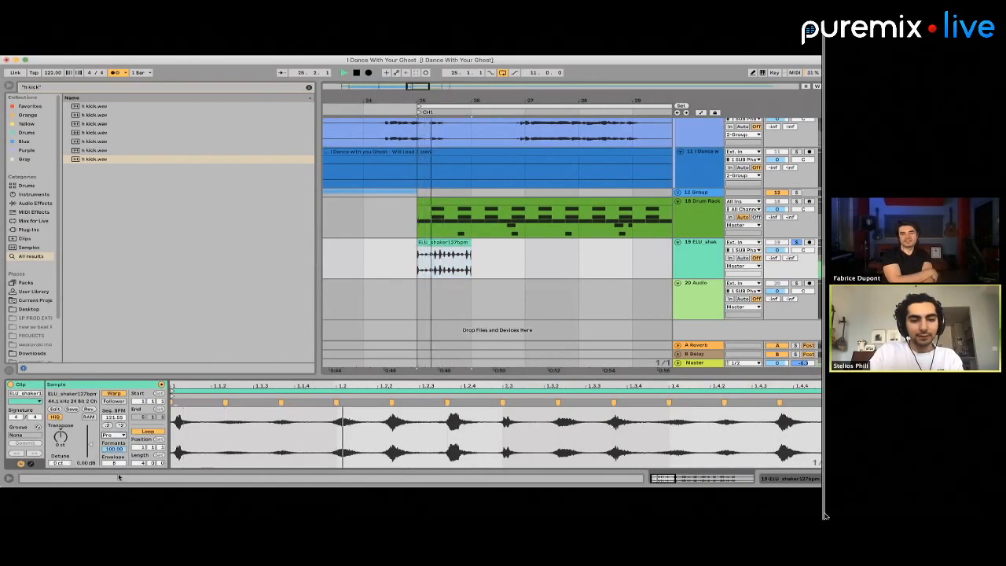
pyautogui.press('space')
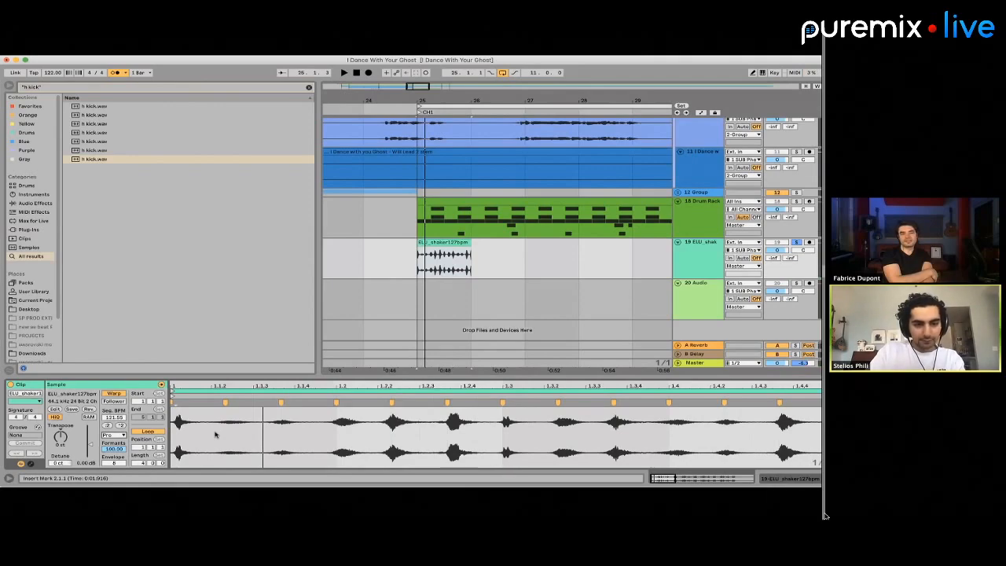
pyautogui.scroll(-5, 215, 434)
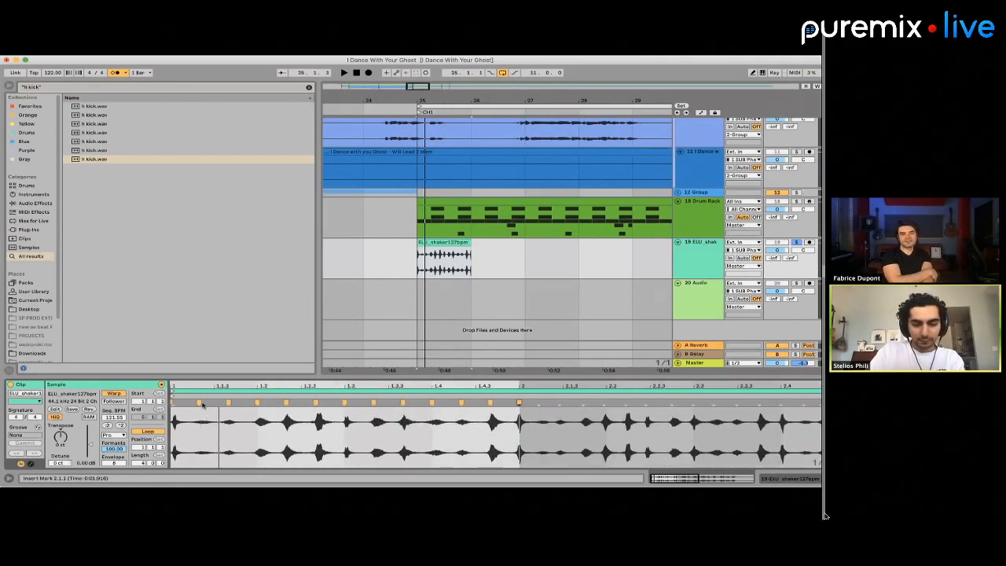
pyautogui.scroll(5, 203, 421)
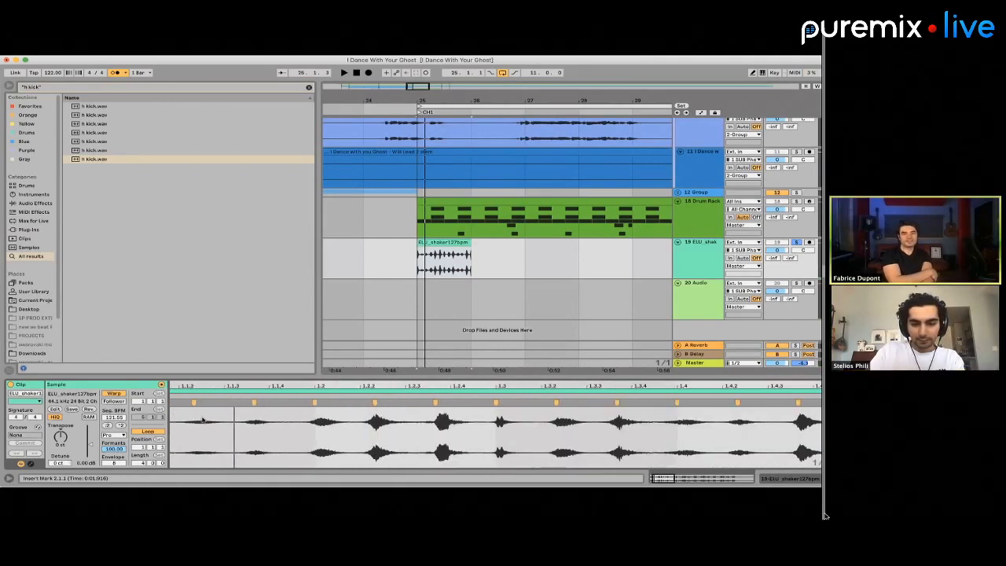
pyautogui.hscroll(-1, 203, 420)
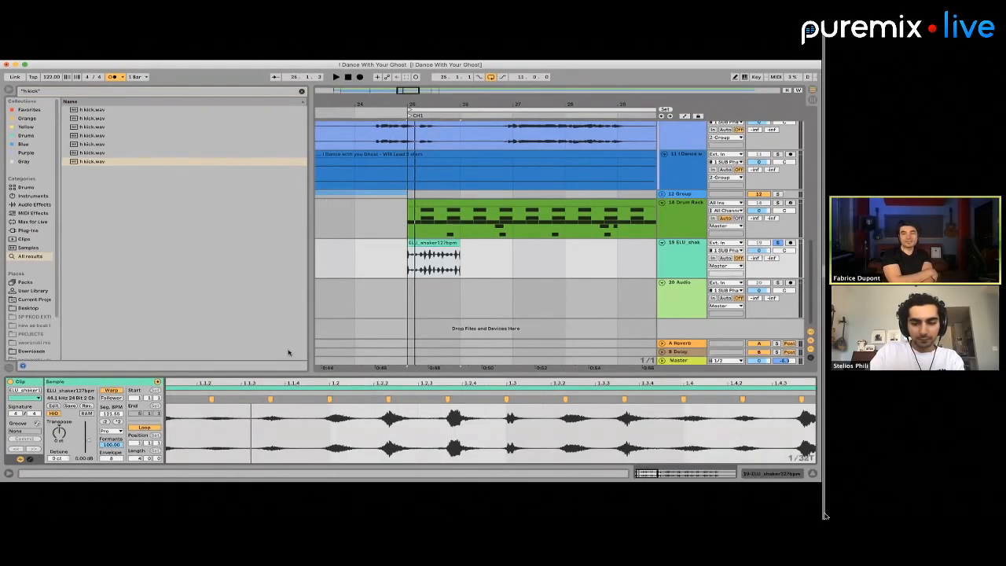
pyautogui.scroll(-3, 231, 420)
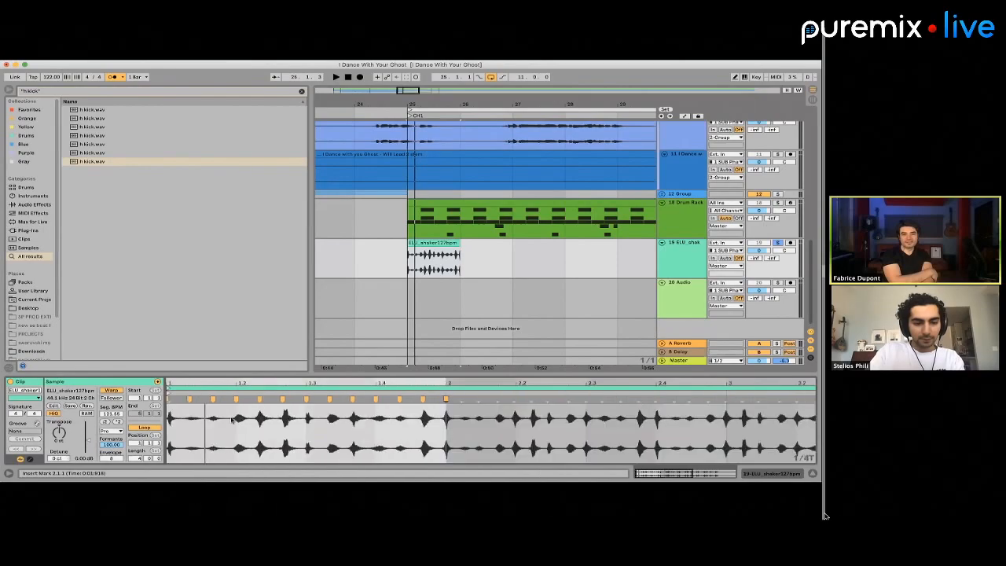
pyautogui.scroll(3, 202, 421)
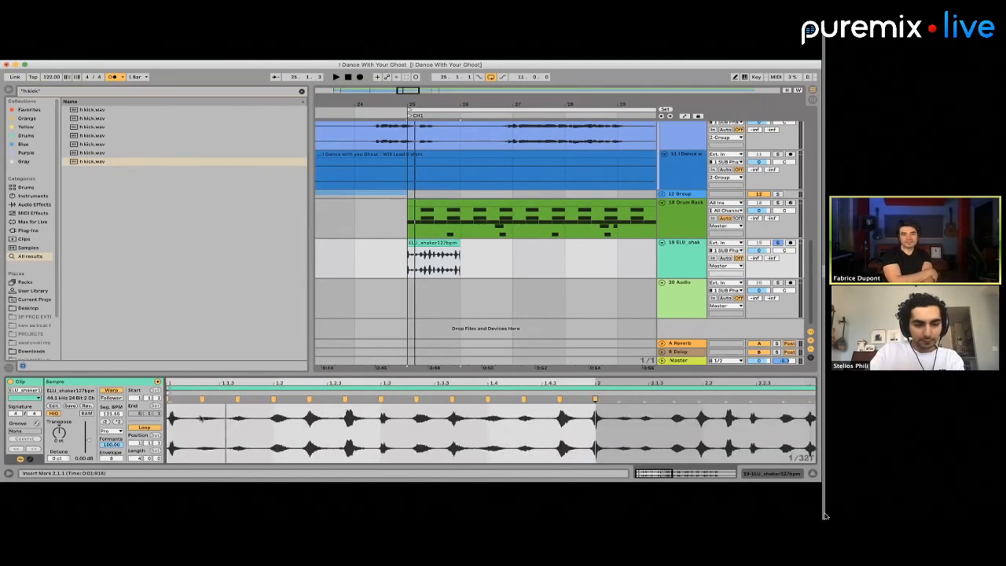
# Try to adjust the first warp markers of the shaker clip, play it back and undo the edits
pyautogui.click(172, 402)
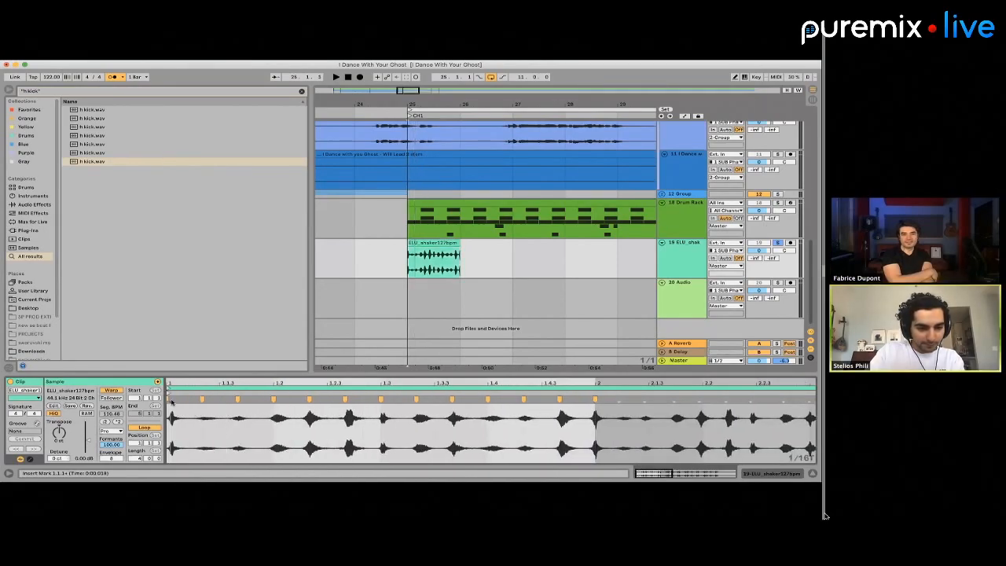
pyautogui.click(168, 398)
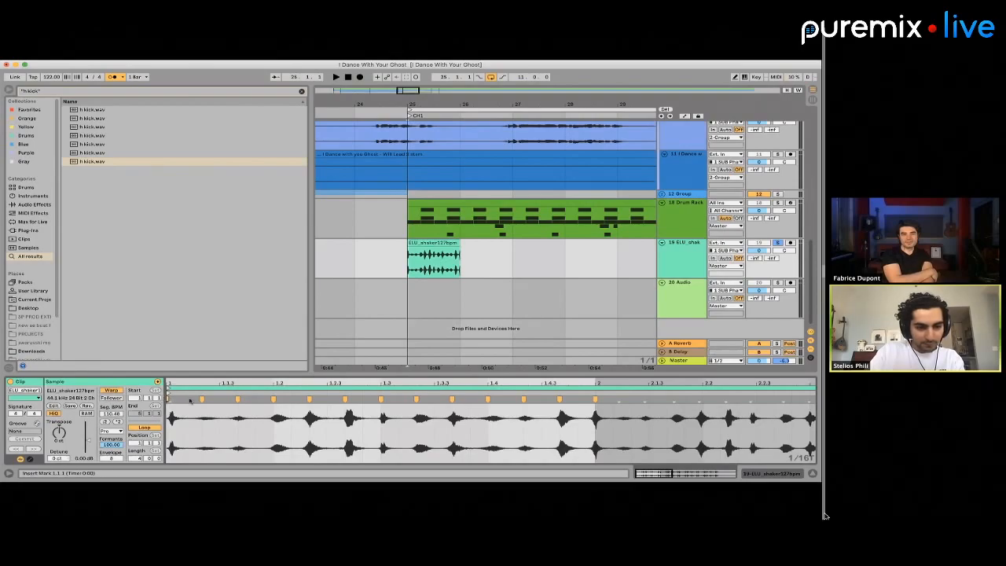
pyautogui.moveTo(202, 398)
pyautogui.mouseDown()
pyautogui.moveTo(185, 399)
pyautogui.moveTo(236, 398)
pyautogui.moveTo(202, 399)
pyautogui.mouseUp()
pyautogui.press('space')
# Play back the shaker bar and examine how its opening hits line up with the warp markers
pyautogui.press('space')
pyautogui.press('super+z')
pyautogui.press('super+z')
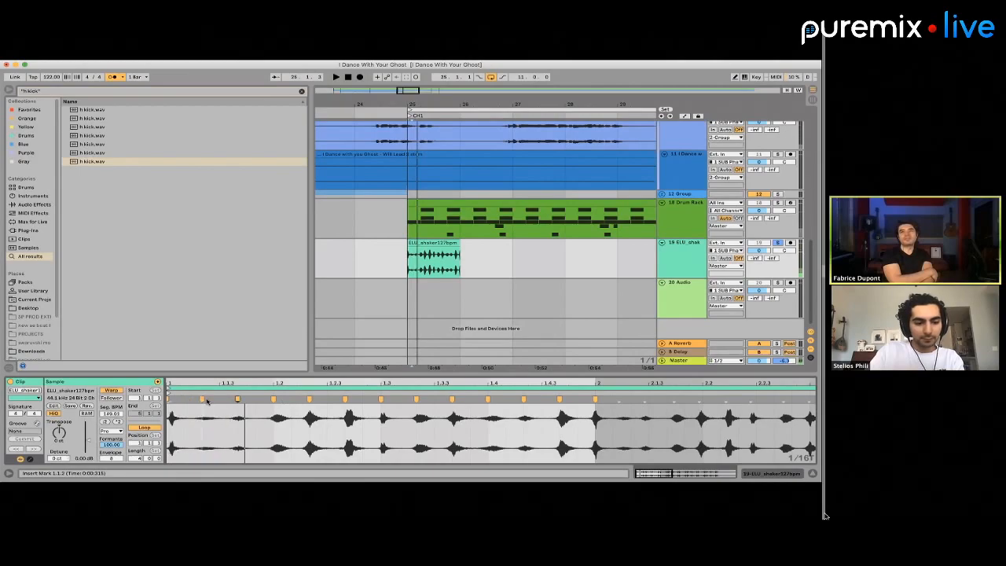
pyautogui.press('space')
pyautogui.press('space')
pyautogui.press('super+3')
pyautogui.moveTo(230, 417); pyautogui.dragTo(217, 417)
pyautogui.scroll(4, 200, 417)
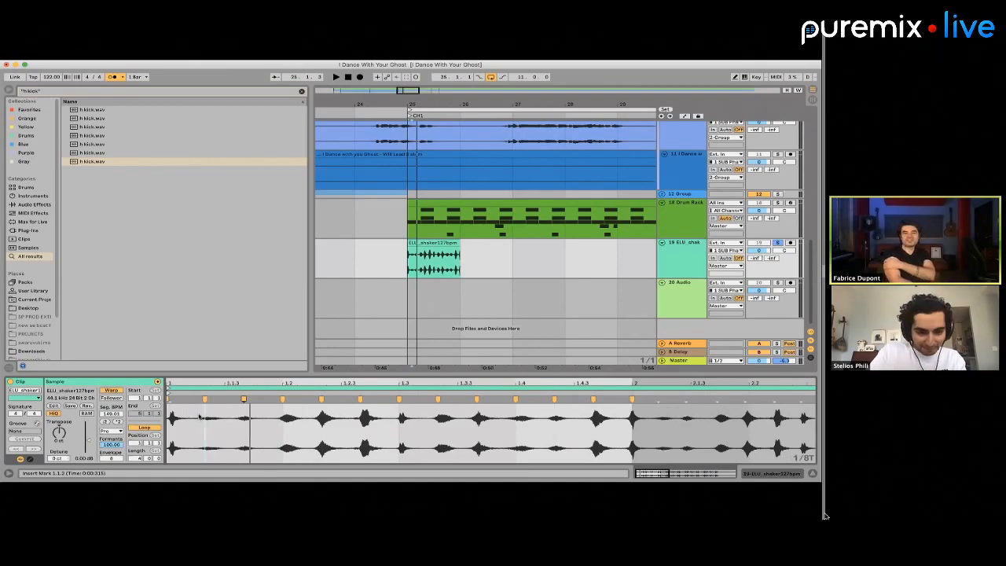
pyautogui.press('space')
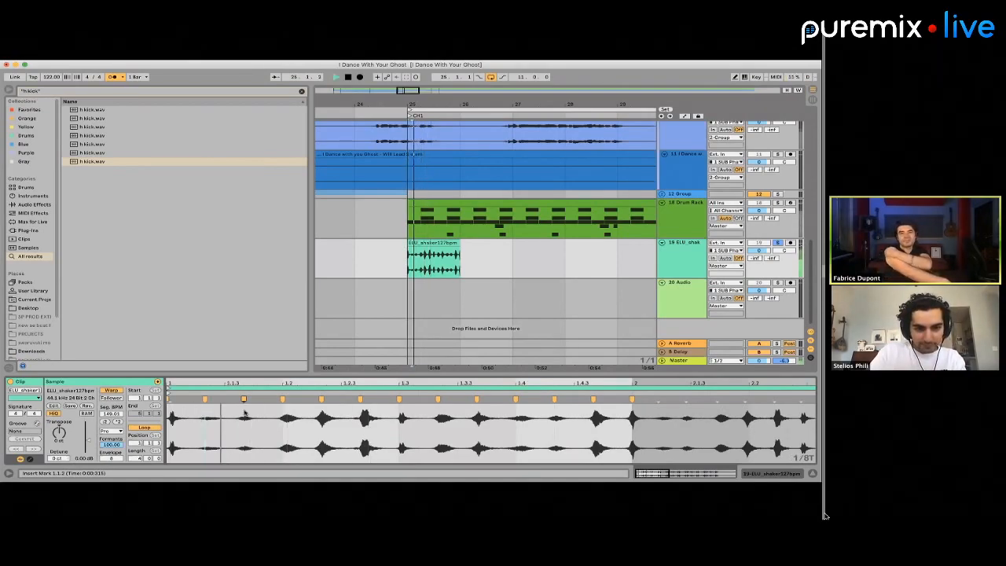
pyautogui.press('space')
# Nudge the shaker clip slightly earlier so its first hit falls on bar 25, and delete the overhang before the bar
pyautogui.scroll(5, 429, 260)
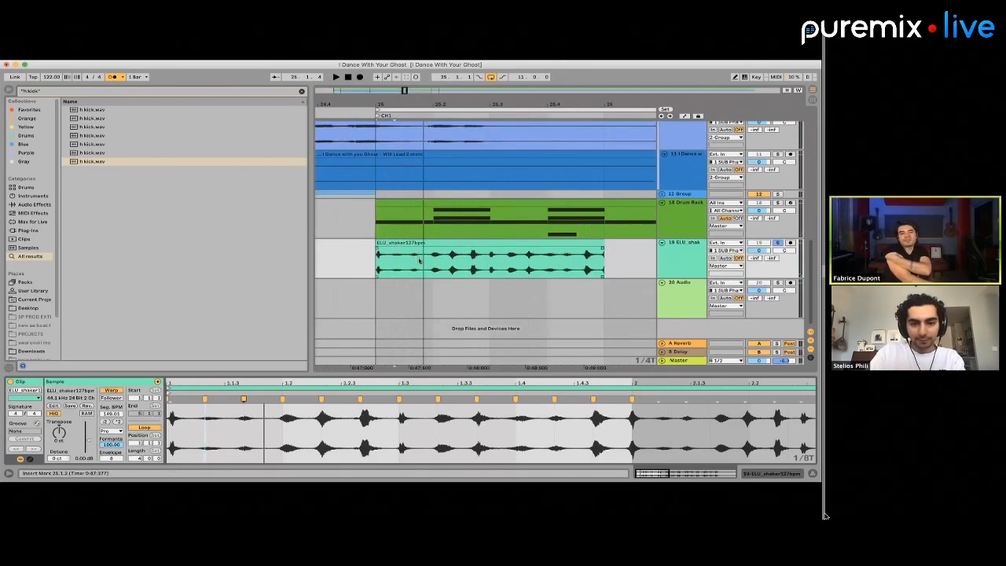
pyautogui.scroll(3, 414, 260)
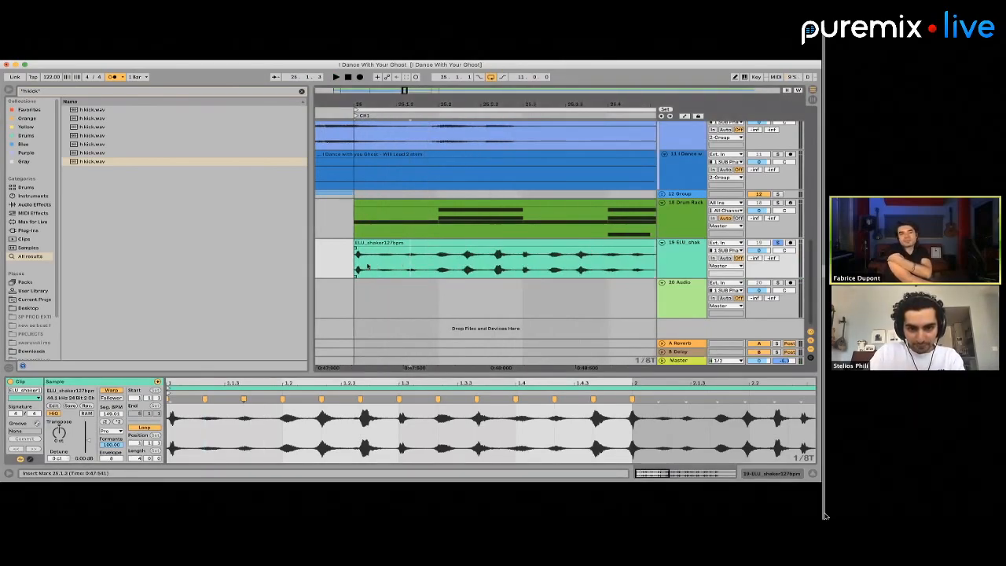
pyautogui.press('space')
pyautogui.moveTo(395, 261); pyautogui.dragTo(358, 260)
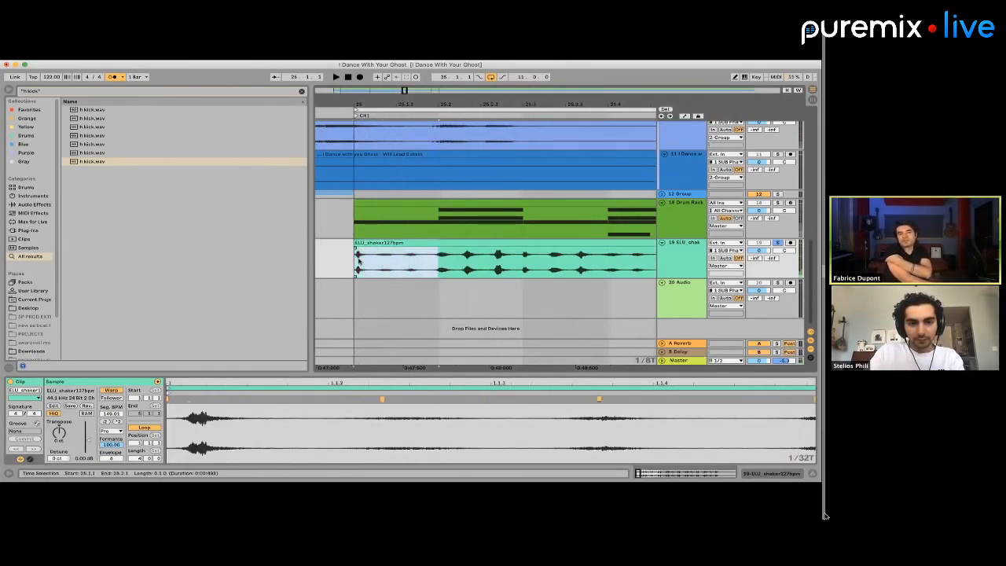
pyautogui.click(366, 245)
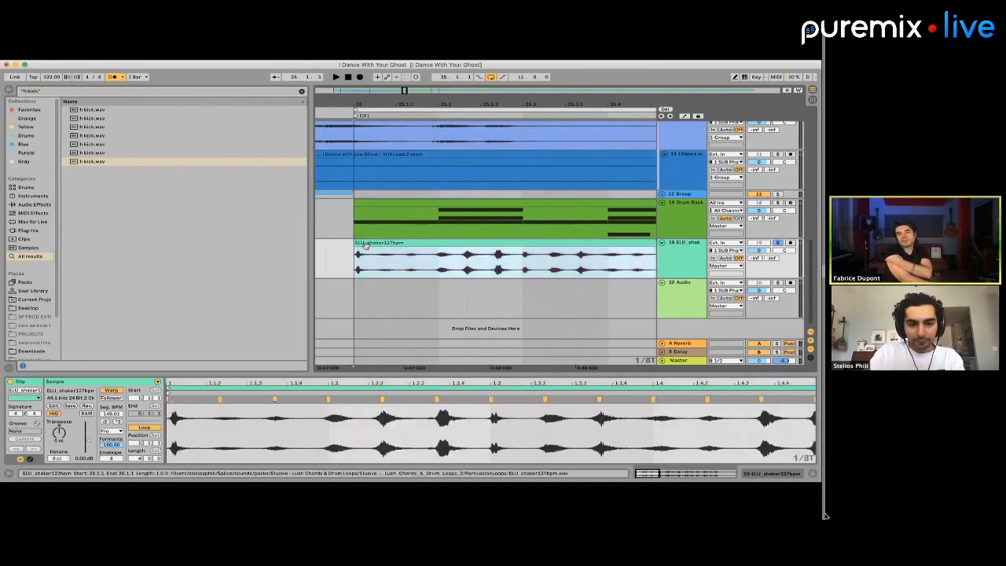
pyautogui.moveTo(319, 260); pyautogui.dragTo(355, 260)
pyautogui.press('Delete')
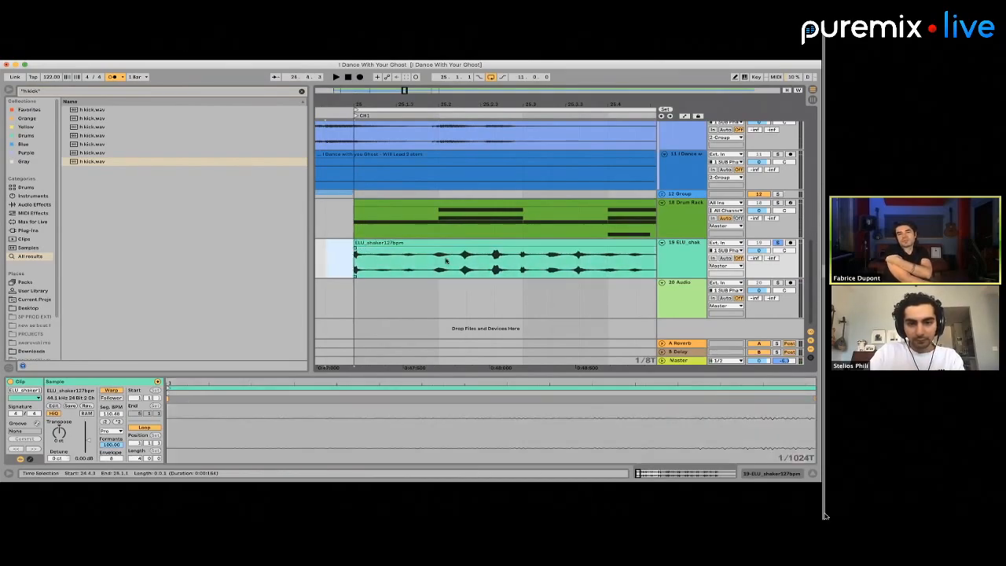
# Split the shaker clip at 25.2 and duplicate its first beat over the second beat, listening to the result
pyautogui.click(441, 260)
pyautogui.press('super+e')
pyautogui.click(416, 243)
pyautogui.press('space')
pyautogui.press('space')
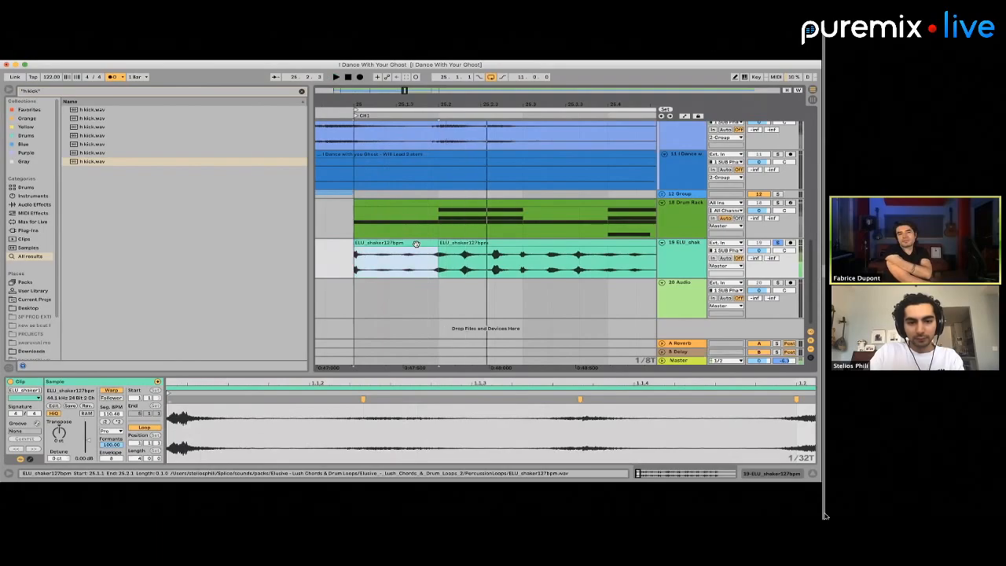
pyautogui.press('super+d')
pyautogui.click(410, 244)
pyautogui.press('space')
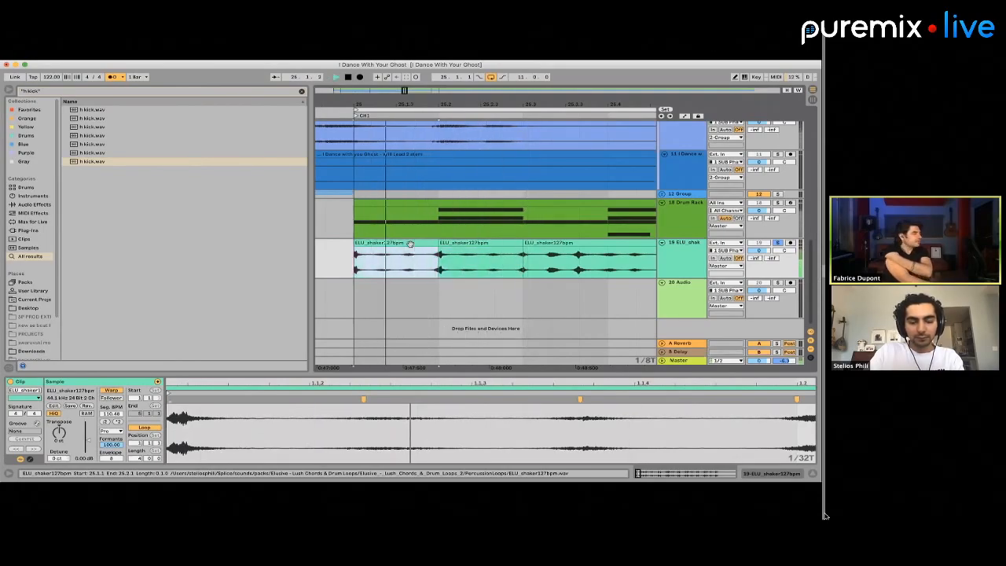
# Turn off grid snapping and shift the warp marker near beat 1.2 of the first shaker clip slightly later
pyautogui.scroll(-5, 430, 428)
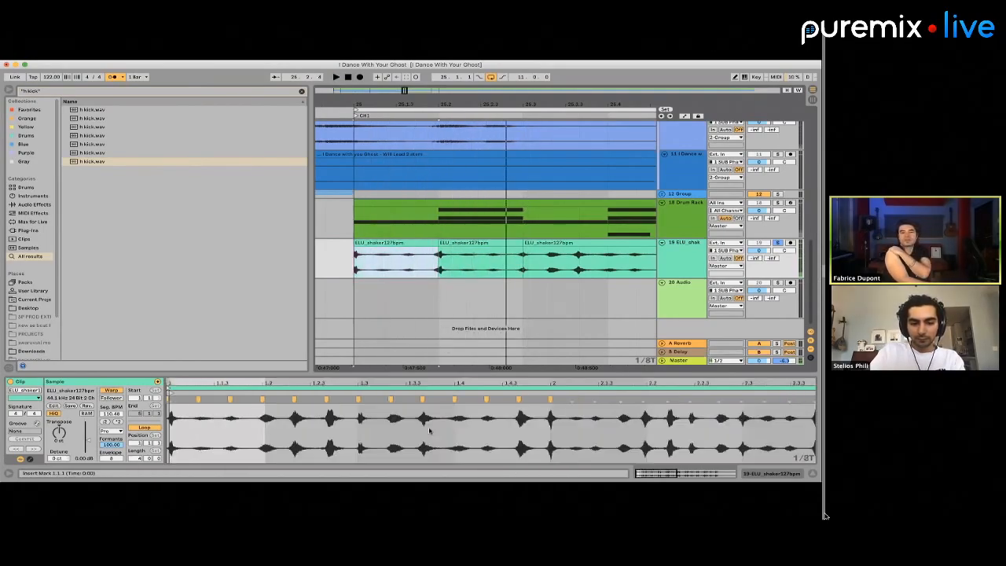
pyautogui.scroll(3, 256, 413)
pyautogui.scroll(2, 245, 405)
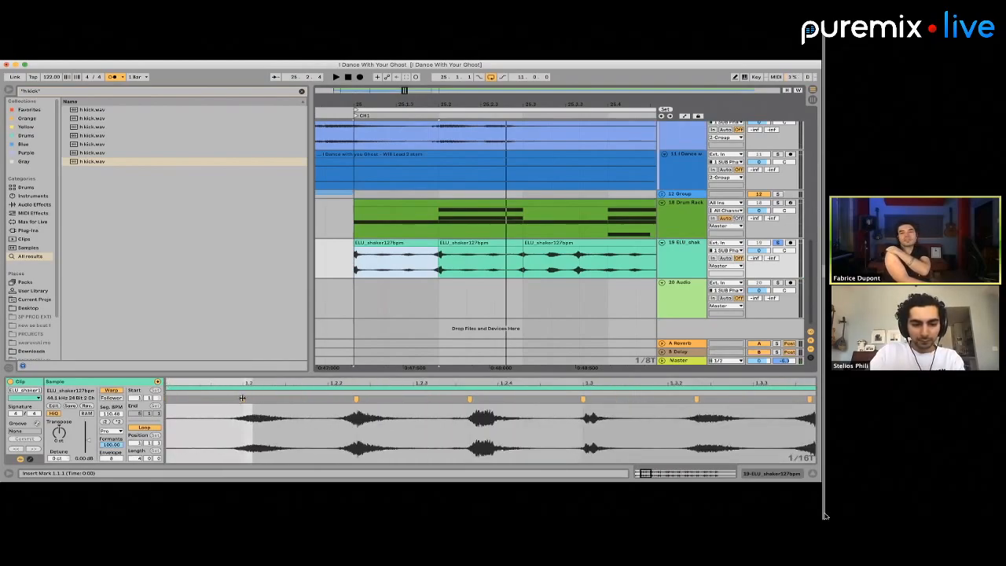
pyautogui.click(243, 399)
pyautogui.press('super+4')
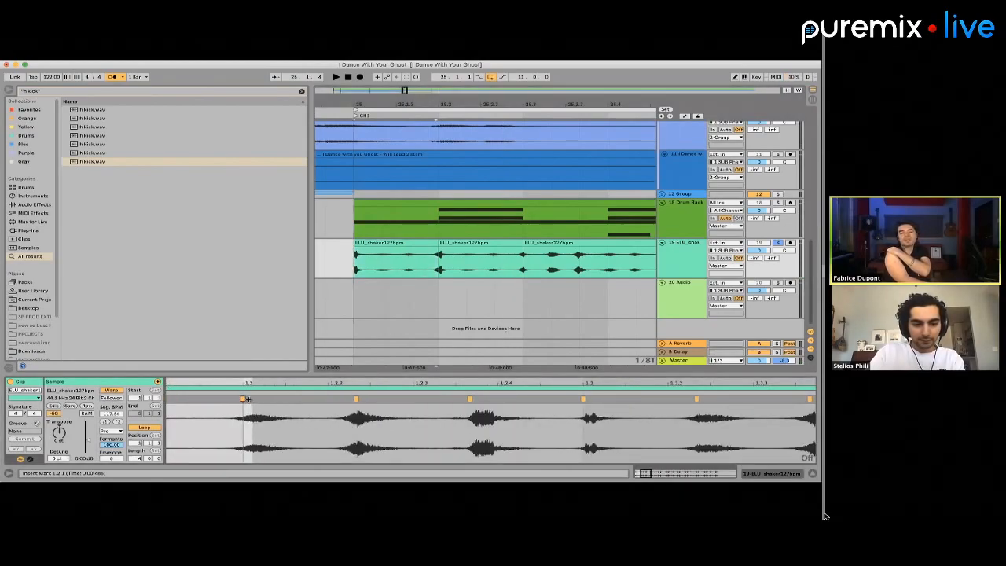
pyautogui.moveTo(243, 399); pyautogui.dragTo(251, 399)
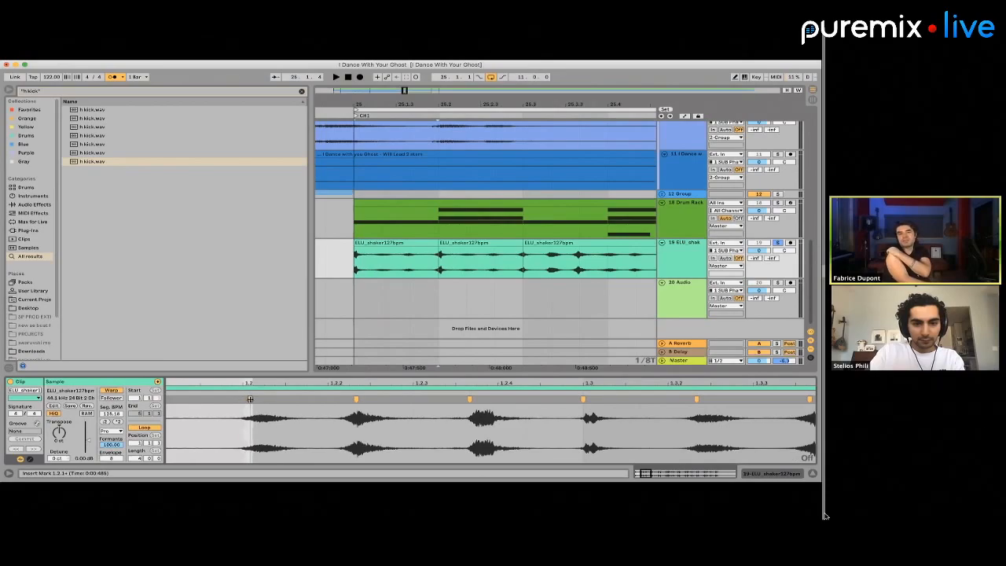
# Shift the warp marker before beat 1.2 of the first shaker clip slightly, listening to the opening beats
pyautogui.press('space')
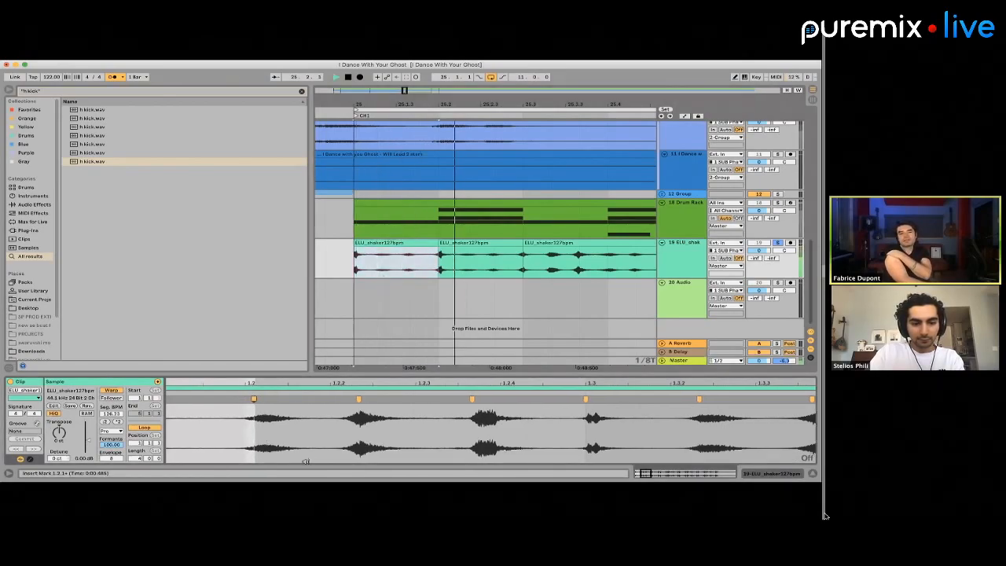
pyautogui.moveTo(362, 399); pyautogui.dragTo(375, 399)
pyautogui.press('space')
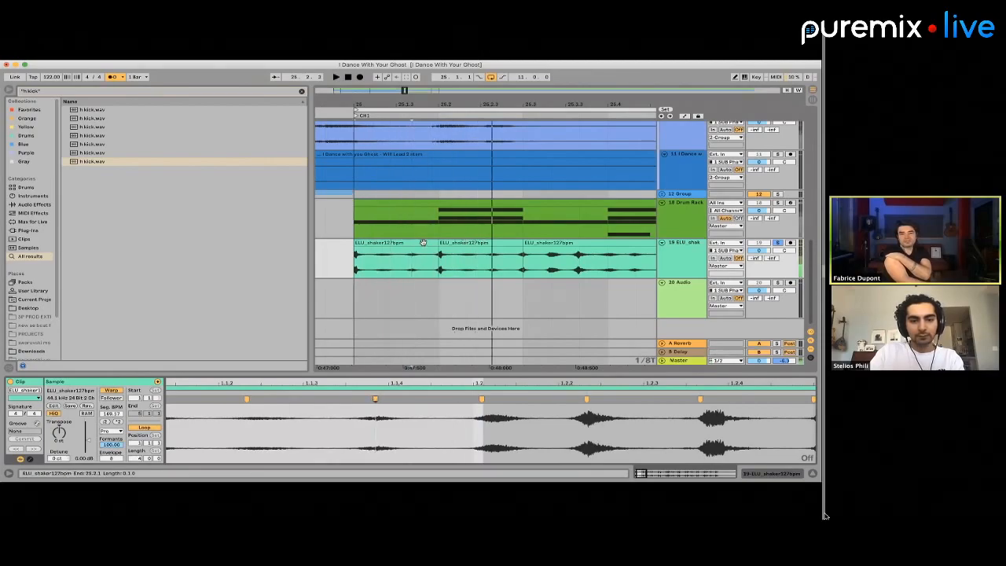
pyautogui.click(406, 242)
pyautogui.press('space')
# Delete the rest of the shaker from 25.3 onward, keeping only its first two beats
pyautogui.press('-')
pyautogui.press('-')
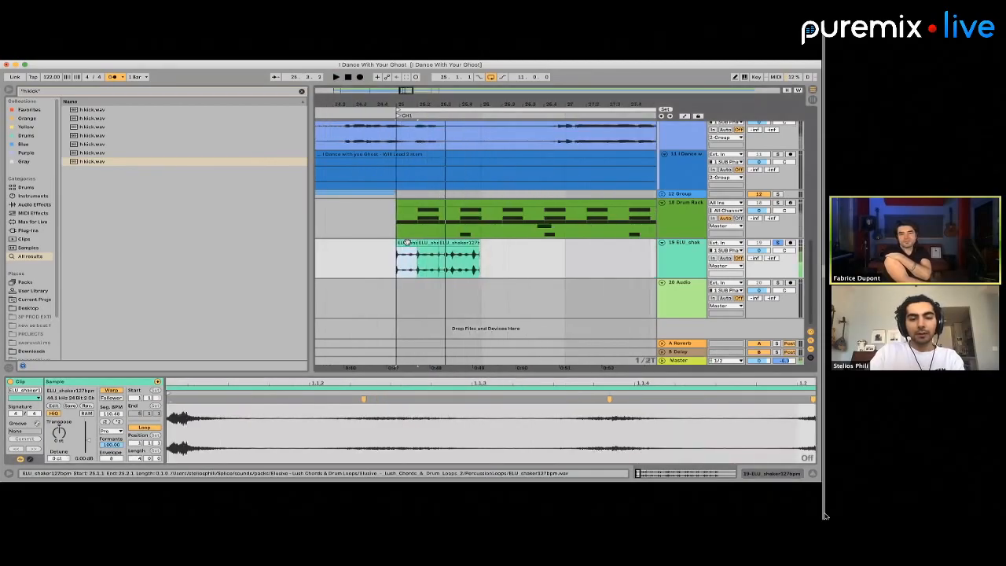
pyautogui.moveTo(438, 257); pyautogui.dragTo(540, 257)
pyautogui.press('Delete')
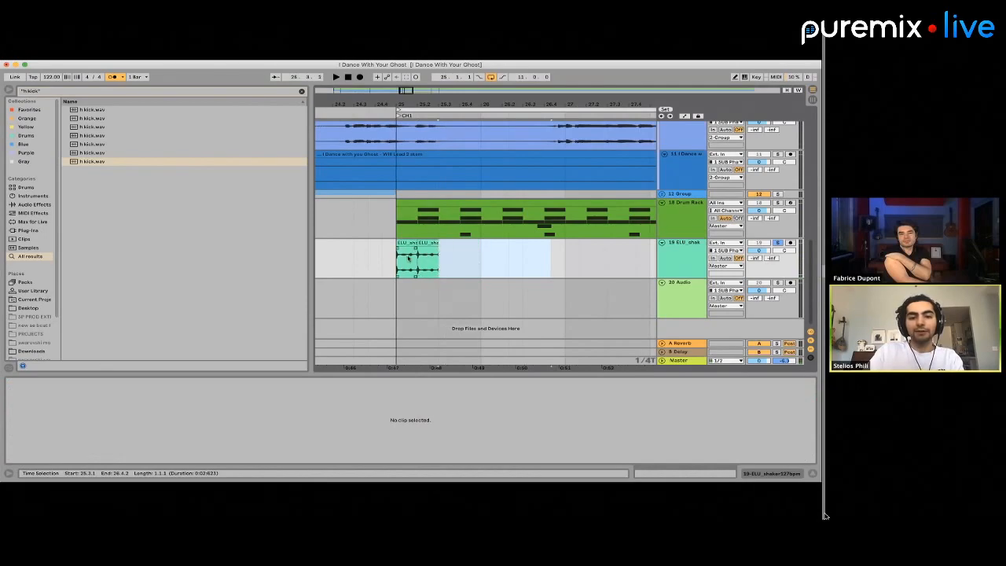
# Duplicate the two-beat shaker pattern repeatedly to fill CH1 from bar 25 to bar 33
pyautogui.press('space')
pyautogui.moveTo(399, 257); pyautogui.dragTo(440, 257)
pyautogui.press('-')
pyautogui.press('super+d')
pyautogui.press('super+d')
pyautogui.press('super+d')
pyautogui.press('super+d')
pyautogui.press('super+d')
pyautogui.press('super+d')
pyautogui.press('super+d')
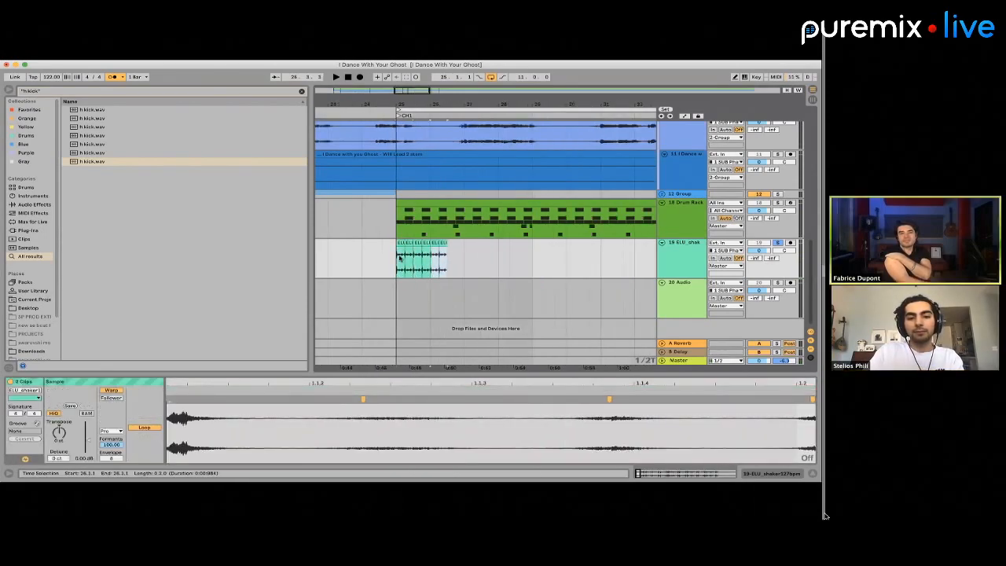
pyautogui.moveTo(400, 259); pyautogui.dragTo(534, 262)
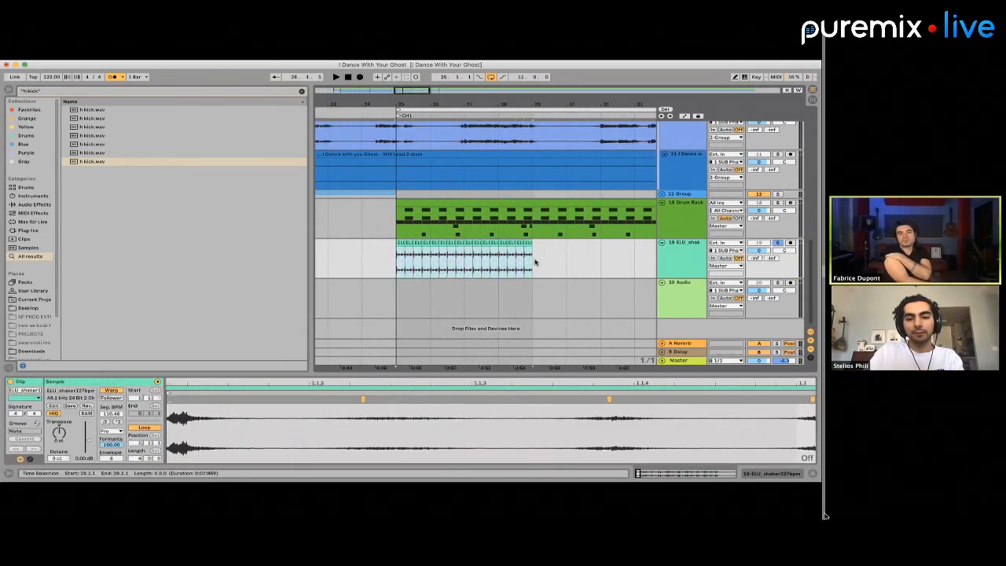
pyautogui.press('super+d')
pyautogui.press('-')
# Play CH1 from bar 25, unsolo the shaker track and lower its volume to -2.0 dB
pyautogui.click(436, 263)
pyautogui.press('space')
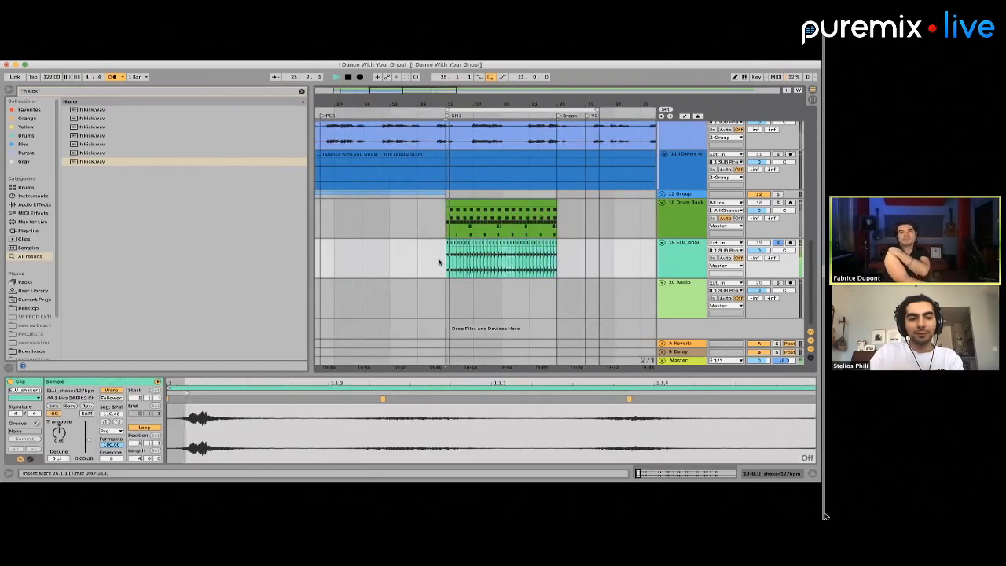
pyautogui.click(777, 242)
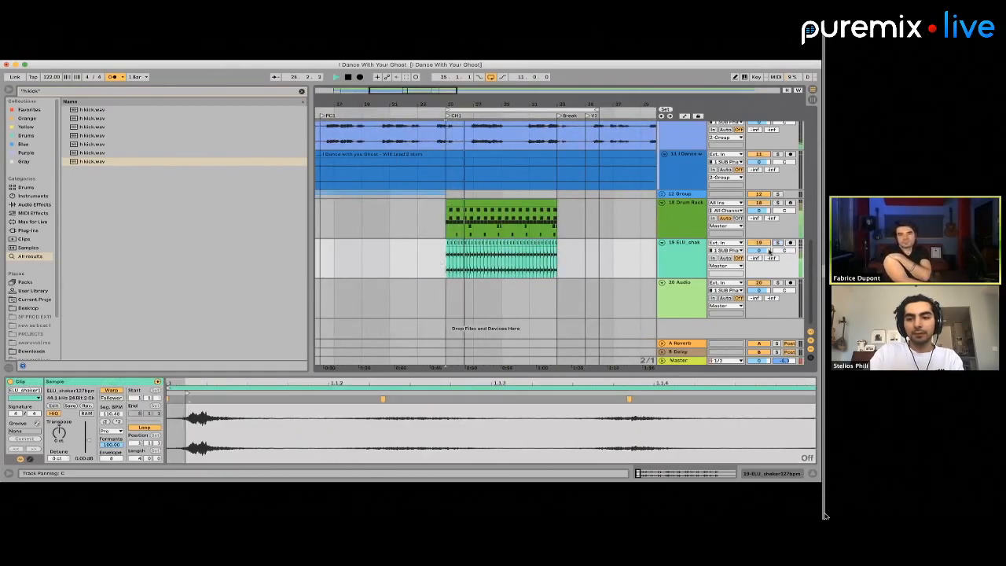
pyautogui.moveTo(759, 250); pyautogui.dragTo(758, 258)
pyautogui.press('space')
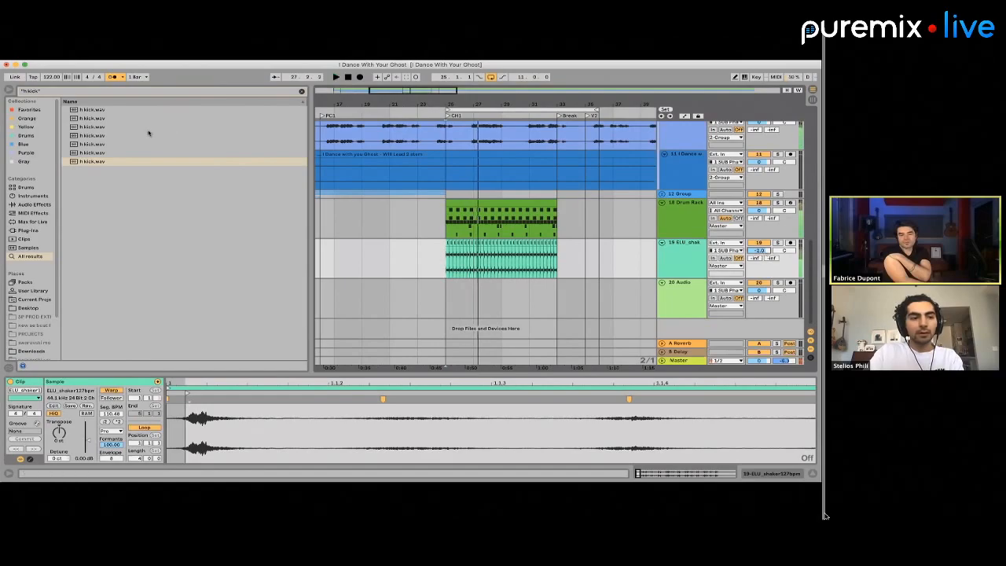
pyautogui.press('super+q')
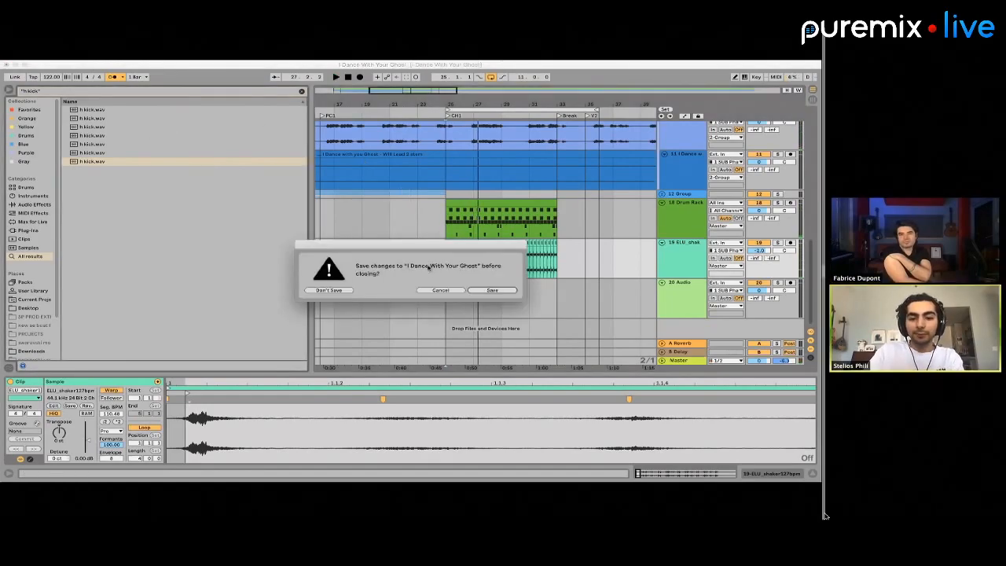
pyautogui.click(440, 290)
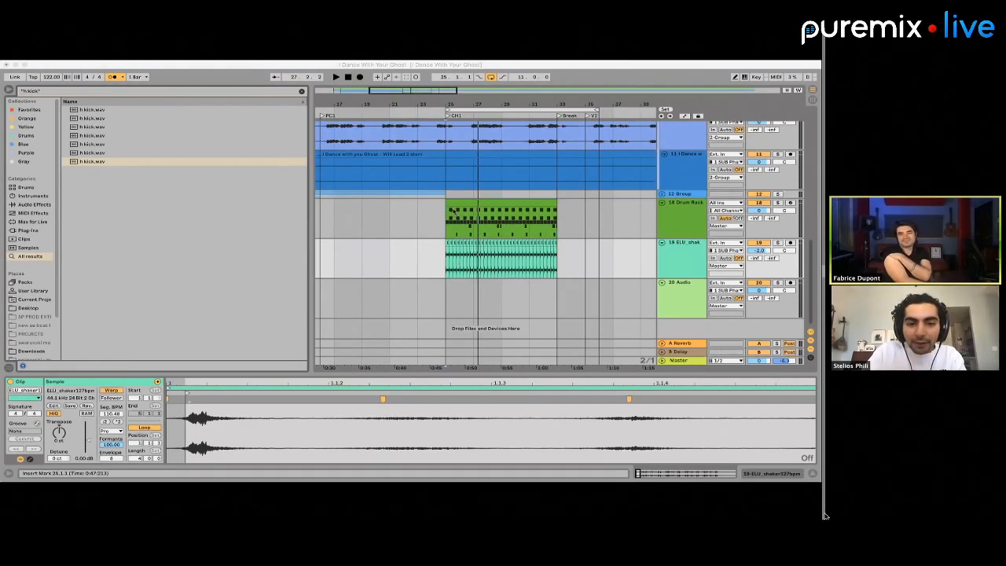
# Play CH1 again, lower the shaker track's volume to about -3.5 dB and solo the track
pyautogui.click(450, 231)
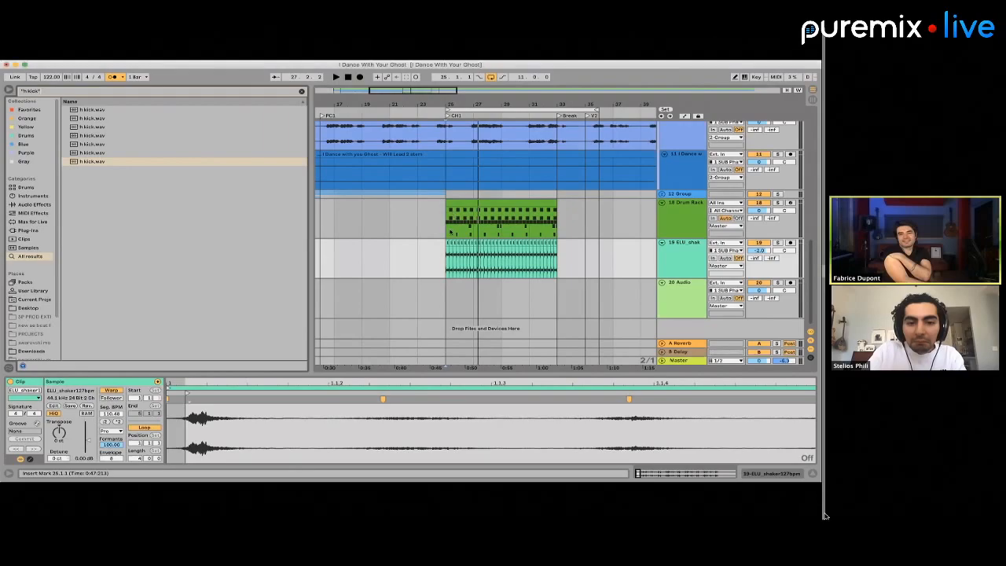
pyautogui.click(445, 232)
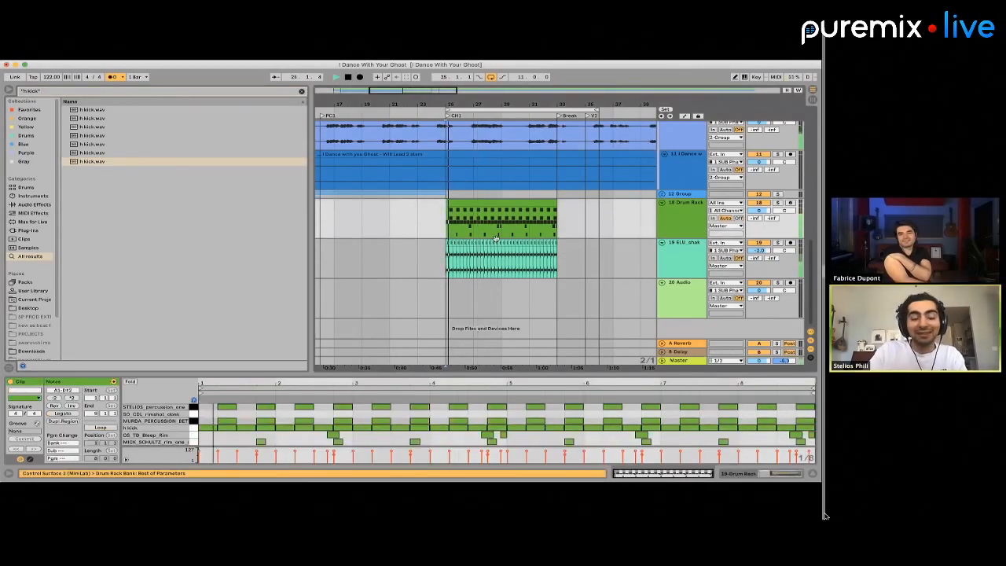
pyautogui.moveTo(759, 251); pyautogui.dragTo(759, 257)
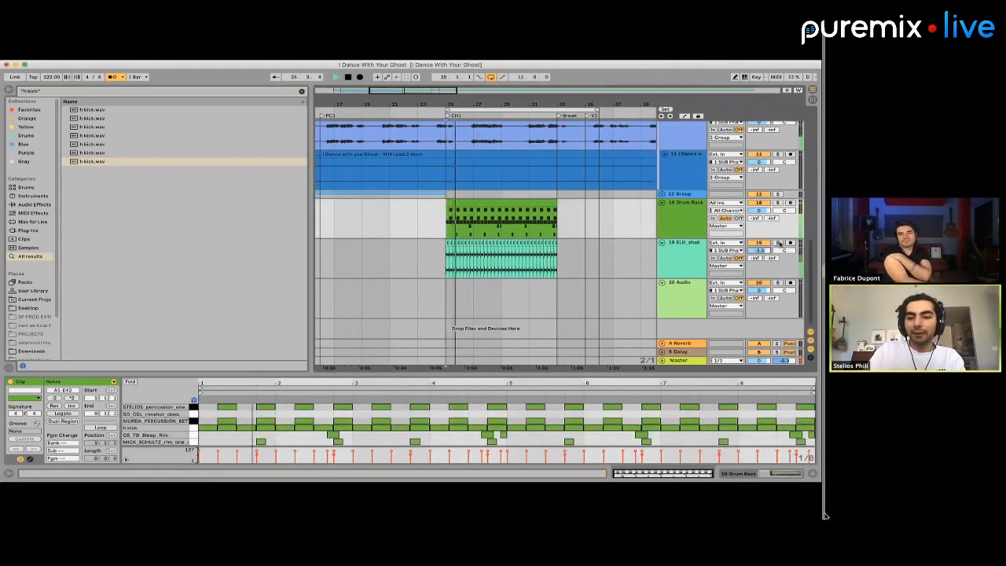
pyautogui.click(778, 243)
pyautogui.press('space')
pyautogui.press('space')
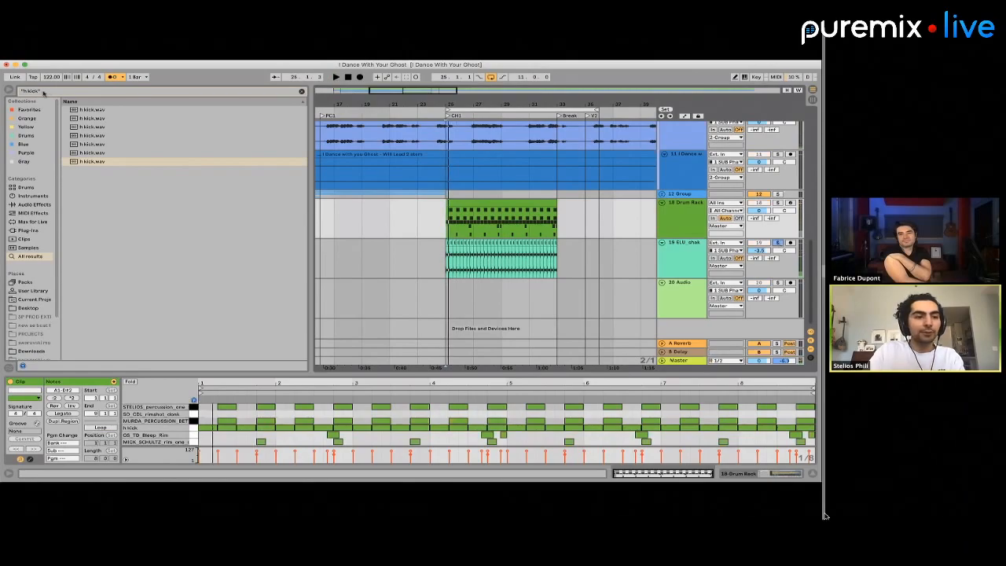
# Search the browser for "ampex" and load UAD Ampex ATR-102 onto the shaker track
pyautogui.click(43, 91)
pyautogui.write('ampex')
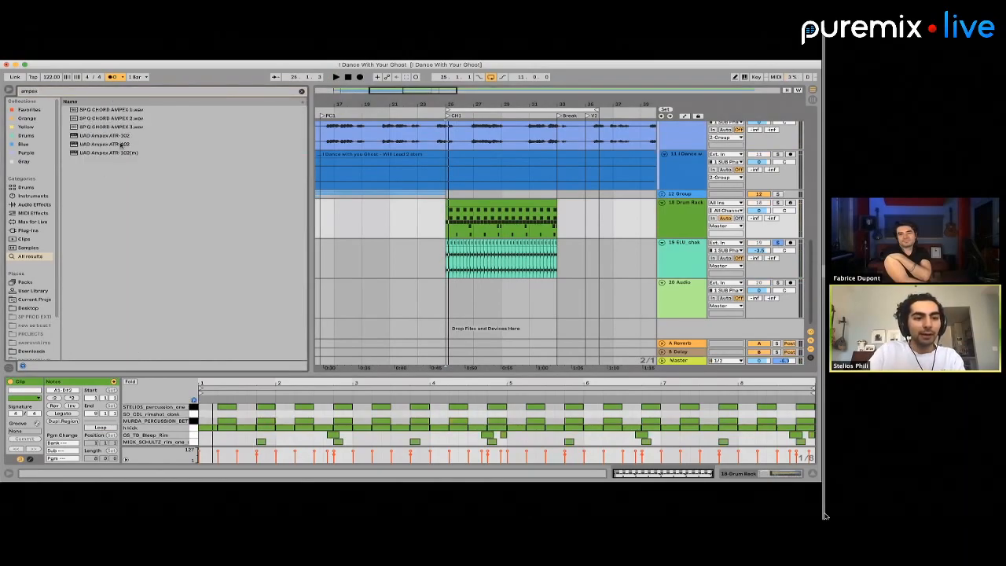
pyautogui.rightClick(105, 138)
pyautogui.click(85, 146)
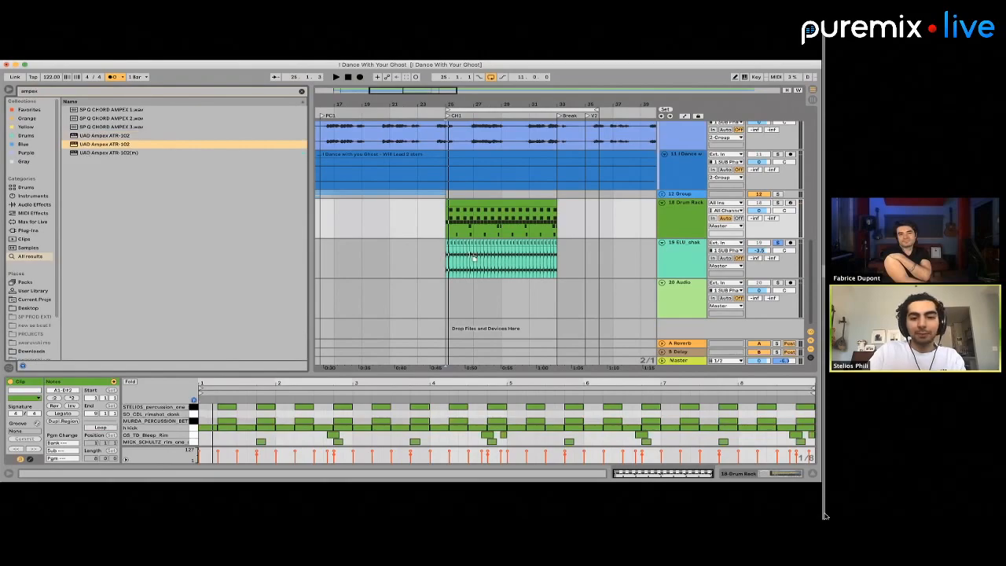
pyautogui.press('Return')
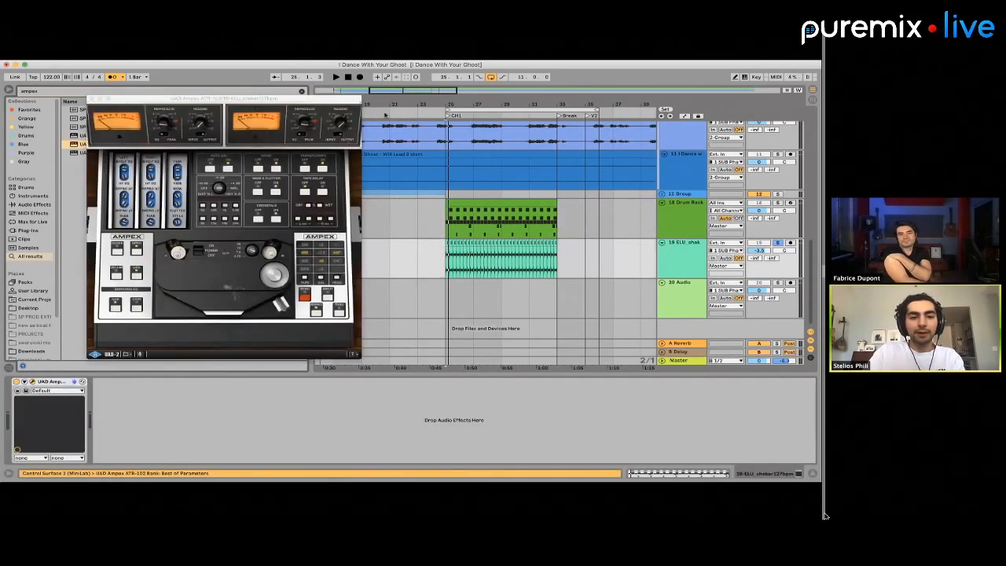
pyautogui.moveTo(297, 99); pyautogui.dragTo(492, 141)
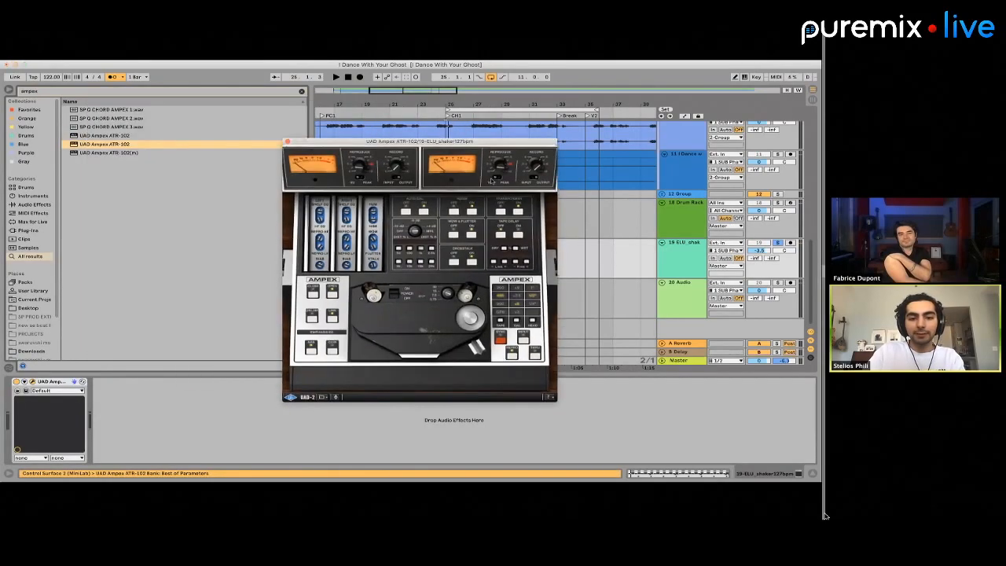
# Apply the FX BM-Sunbaked preset to the Ampex ATR-102, and listen to the shaker soloed and in the full mix
pyautogui.click(49, 390)
pyautogui.click(63, 383)
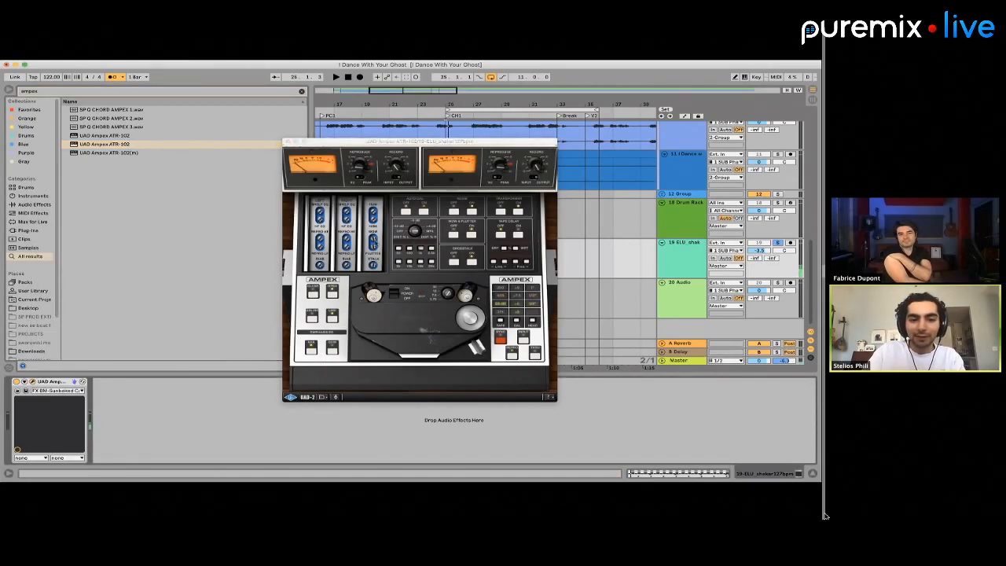
pyautogui.click(372, 280)
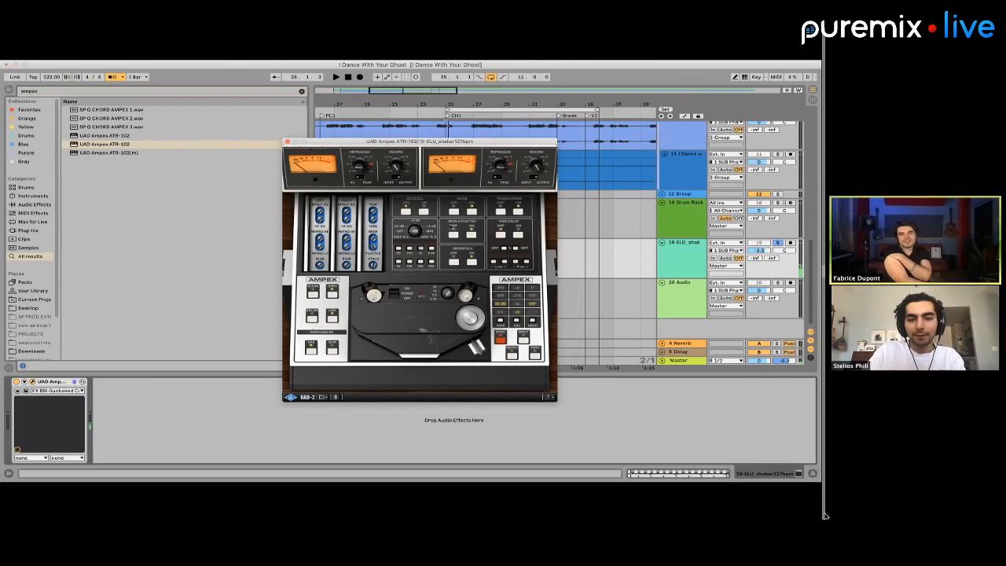
pyautogui.press('space')
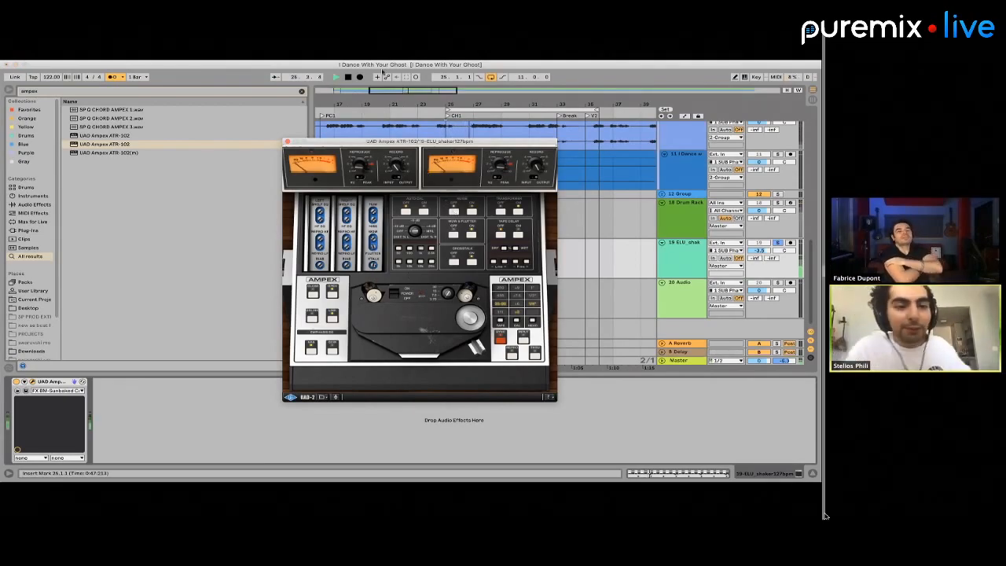
pyautogui.click(287, 141)
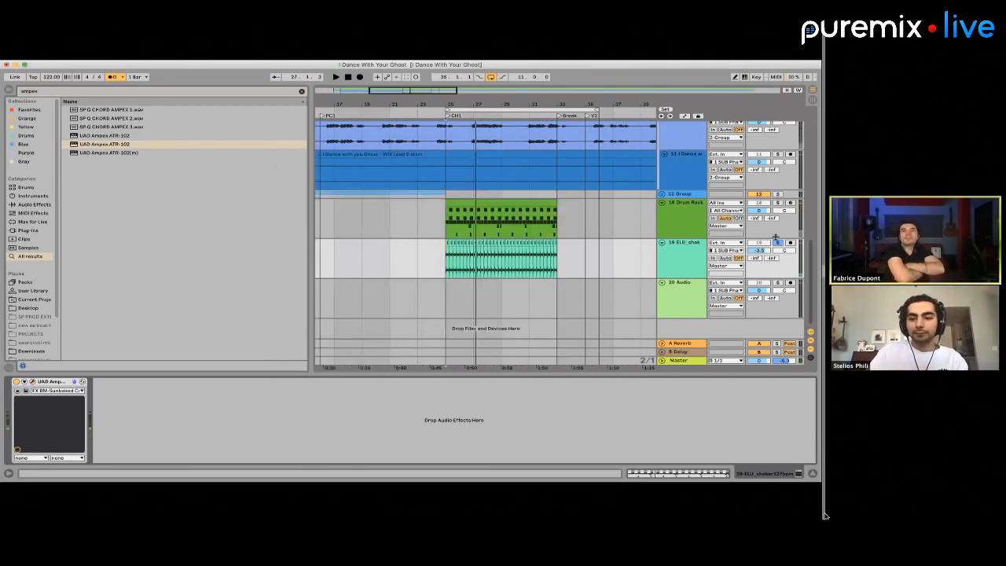
pyautogui.click(777, 241)
pyautogui.press('space')
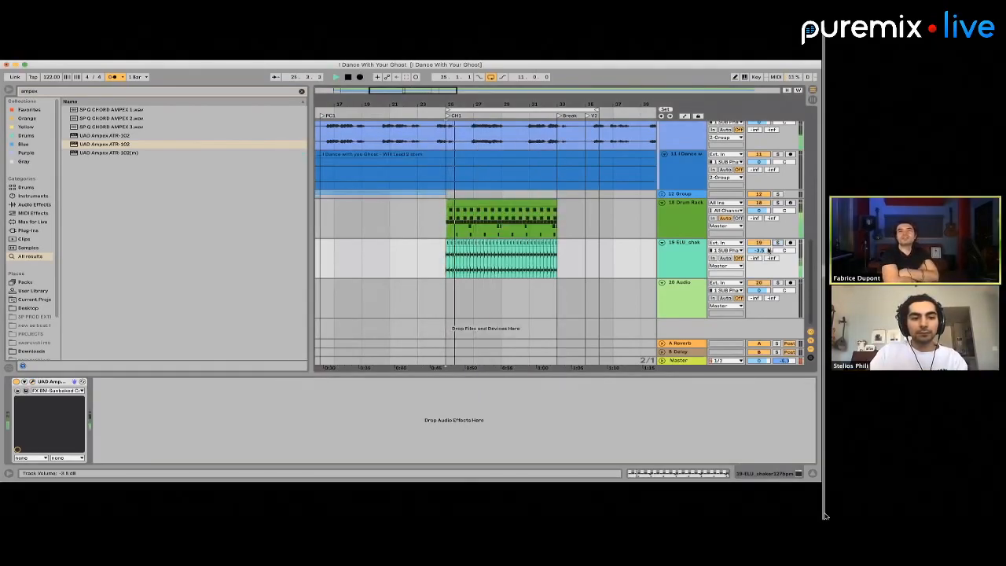
# Search the browser for "lfo" and limit the results to plug-ins
pyautogui.click(40, 91)
pyautogui.write('lfo')
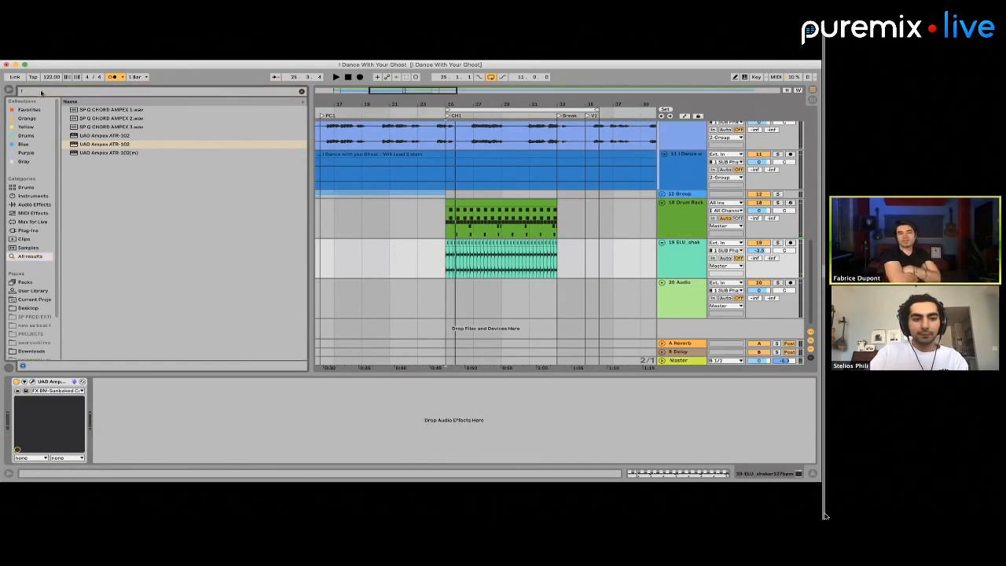
pyautogui.click(28, 230)
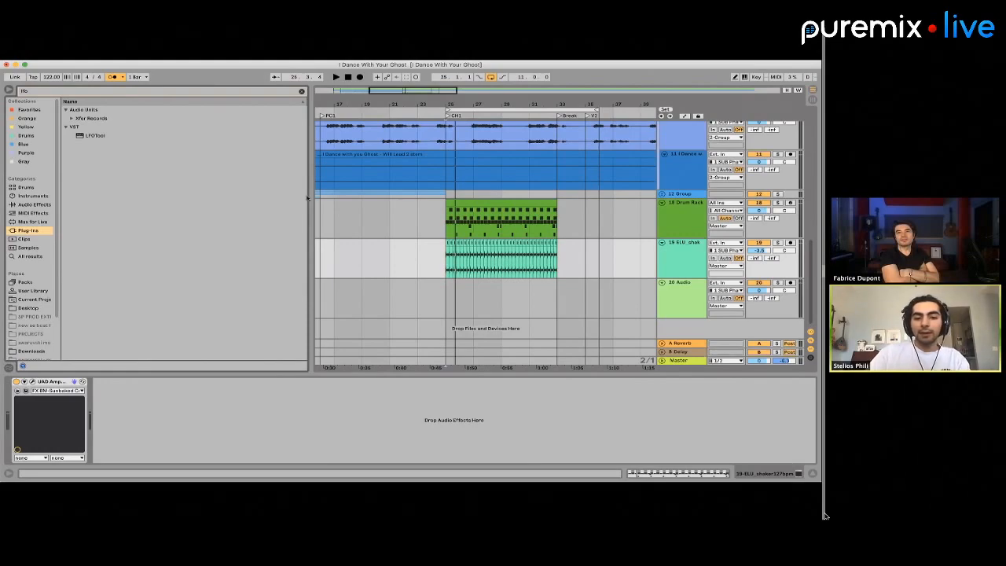
# Solo the shaker from bar 25 and compare its sound with the Ampex ATR-102 bypassed and active
pyautogui.click(439, 260)
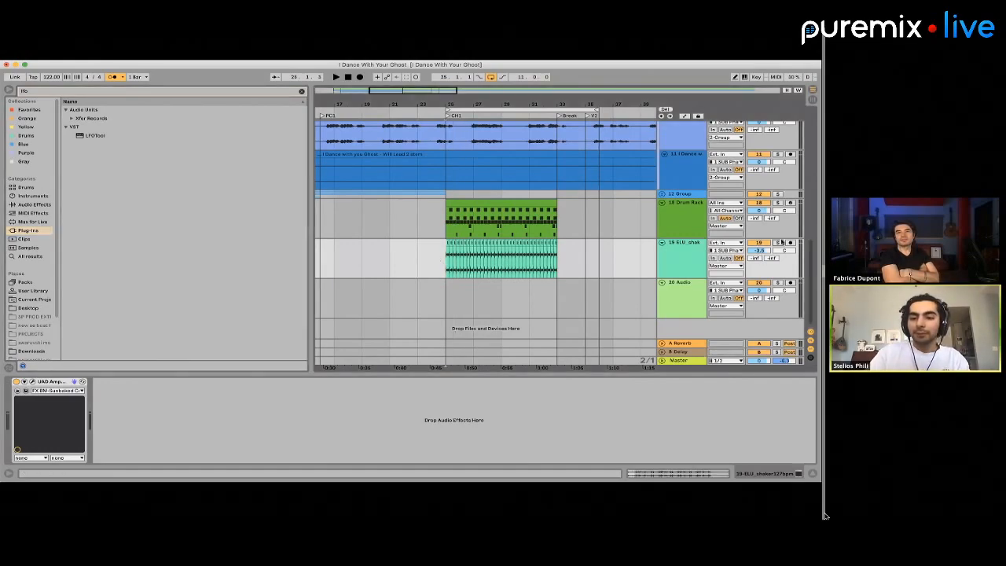
pyautogui.click(777, 242)
pyautogui.press('space')
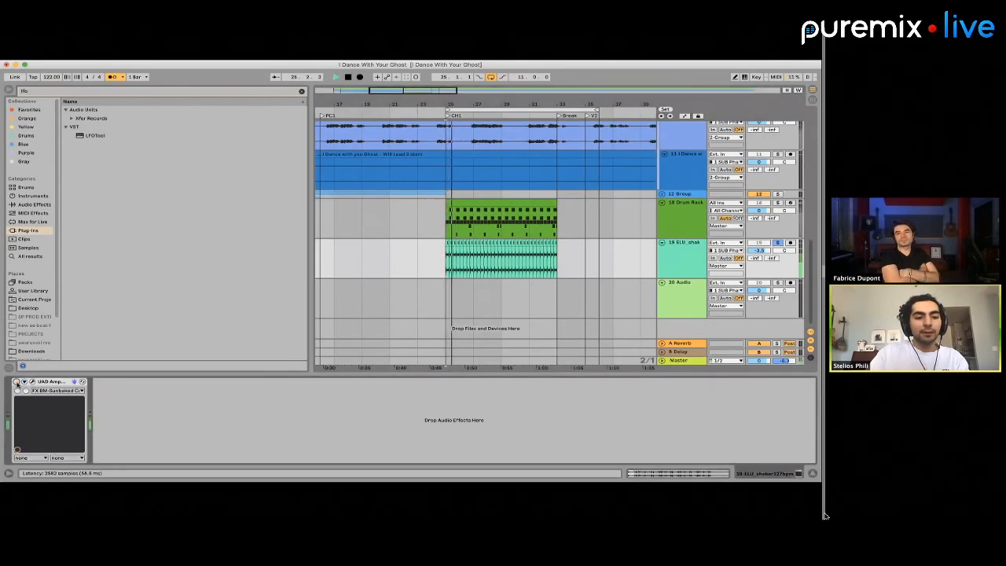
pyautogui.press('space')
pyautogui.moveTo(444, 264); pyautogui.dragTo(570, 264)
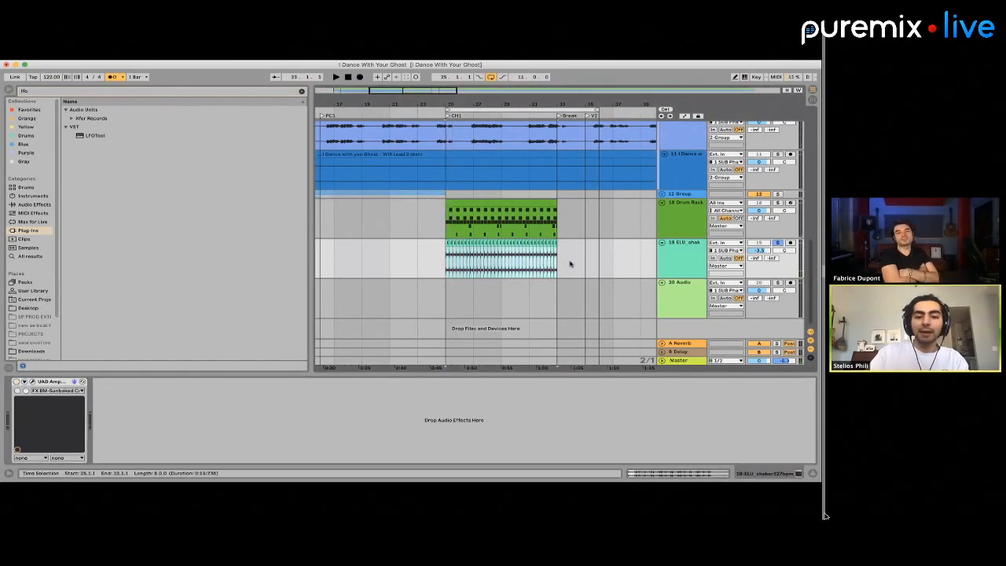
pyautogui.press('space')
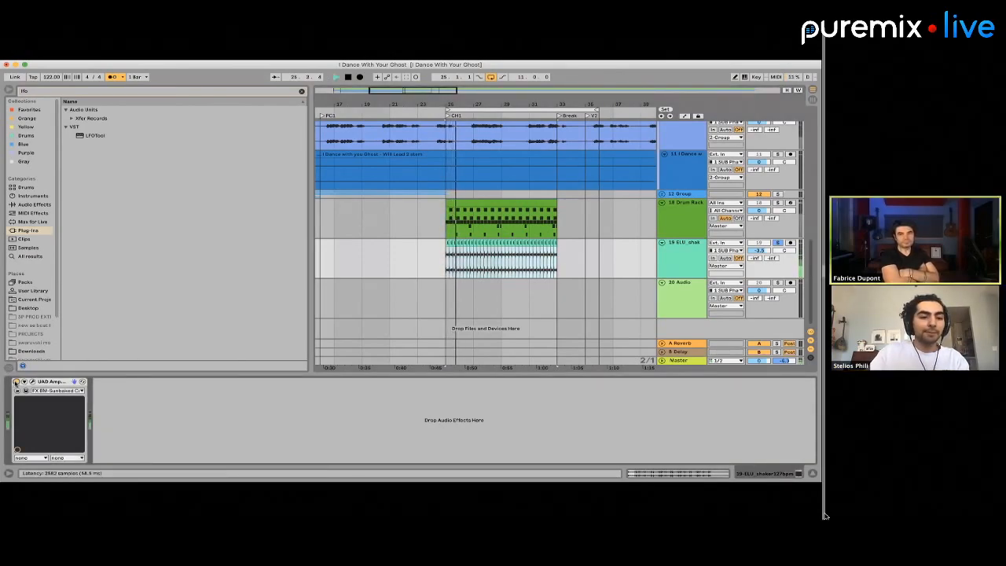
pyautogui.press('space')
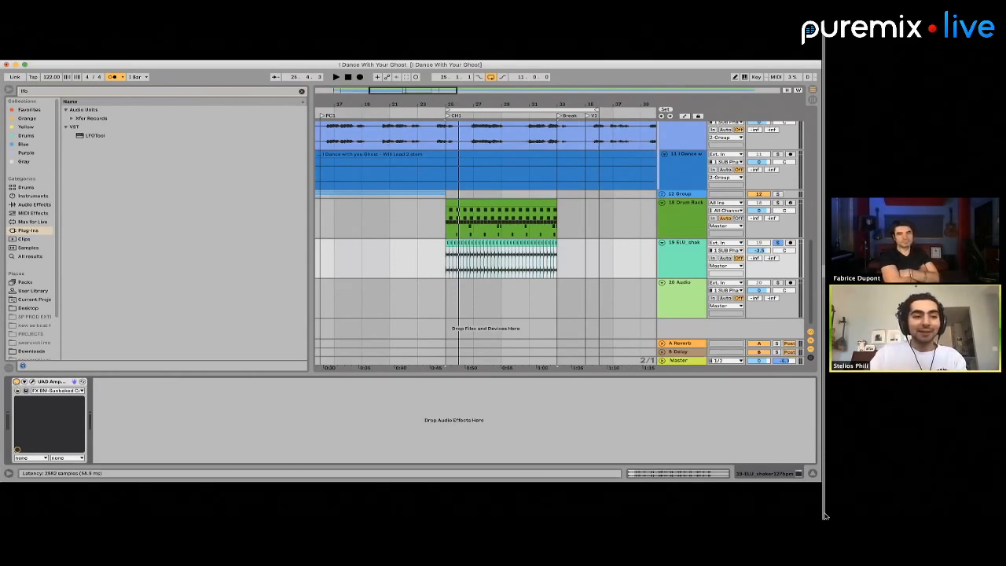
# Add LFOTool after the Ampex ATR-102 on the shaker track and lower its LFO curve's starting point, listening to the result
pyautogui.click(94, 135)
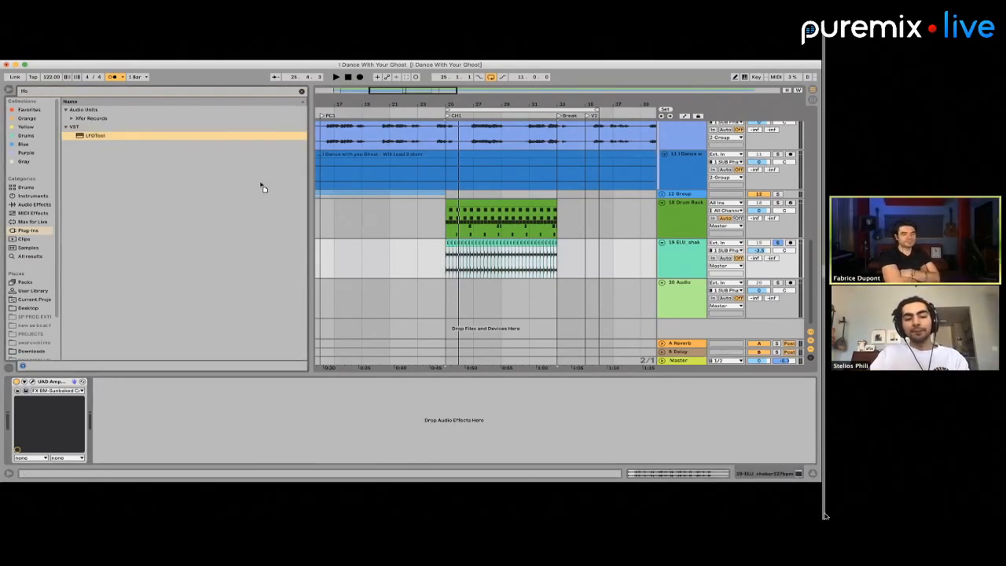
pyautogui.moveTo(262, 187); pyautogui.dragTo(499, 259)
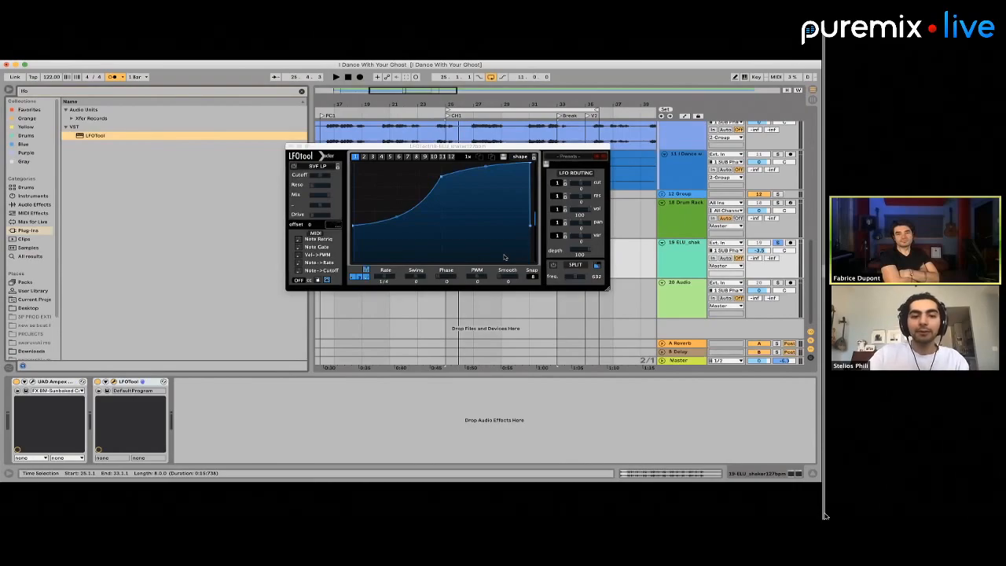
pyautogui.moveTo(344, 147); pyautogui.dragTo(455, 246)
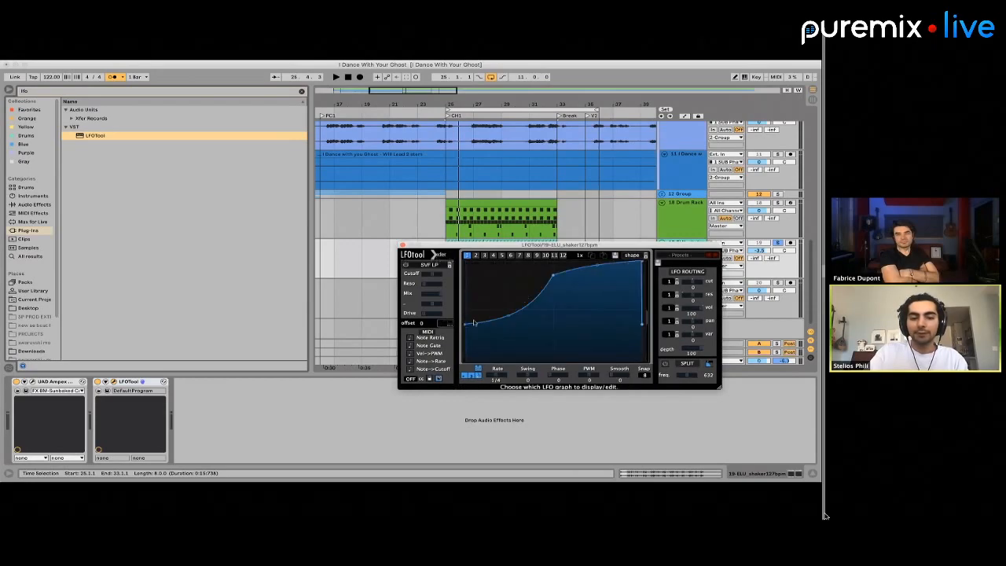
pyautogui.moveTo(464, 323); pyautogui.dragTo(463, 349)
pyautogui.press('space')
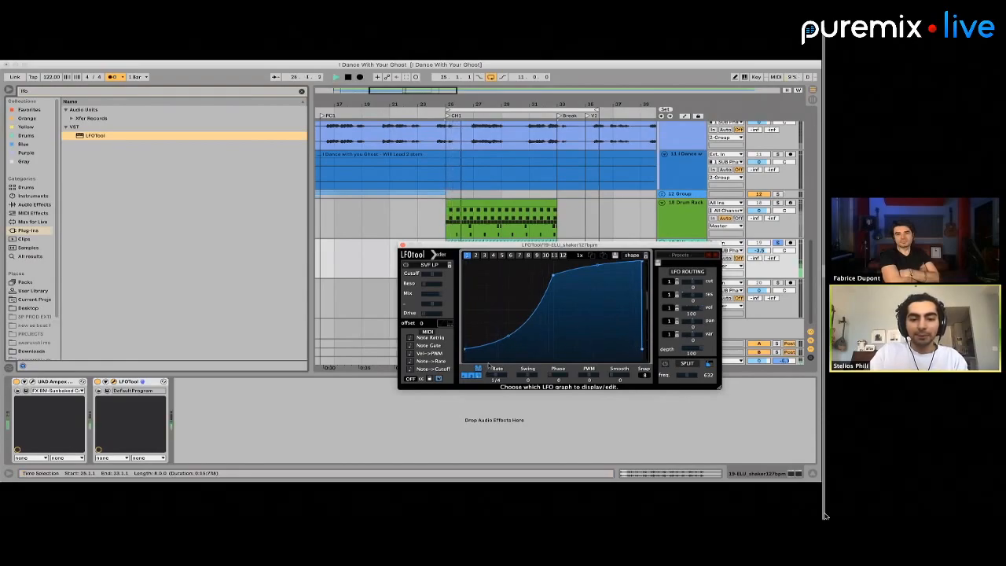
# Close the LFOTool window and listen to the soloed shaker from bar 25 with the Ampex ATR-102 bypassed
pyautogui.press('space')
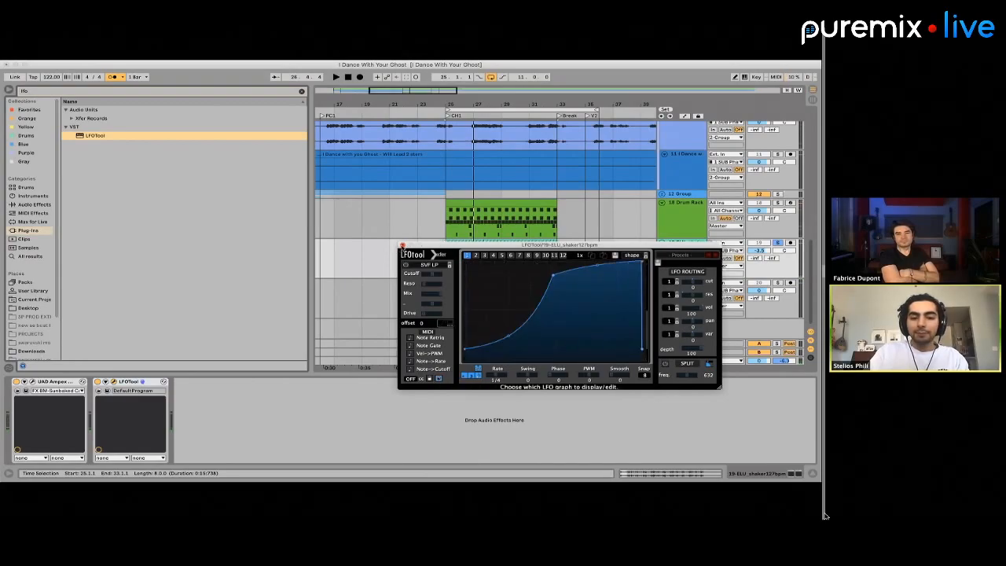
pyautogui.click(402, 246)
pyautogui.click(446, 244)
pyautogui.click(699, 254)
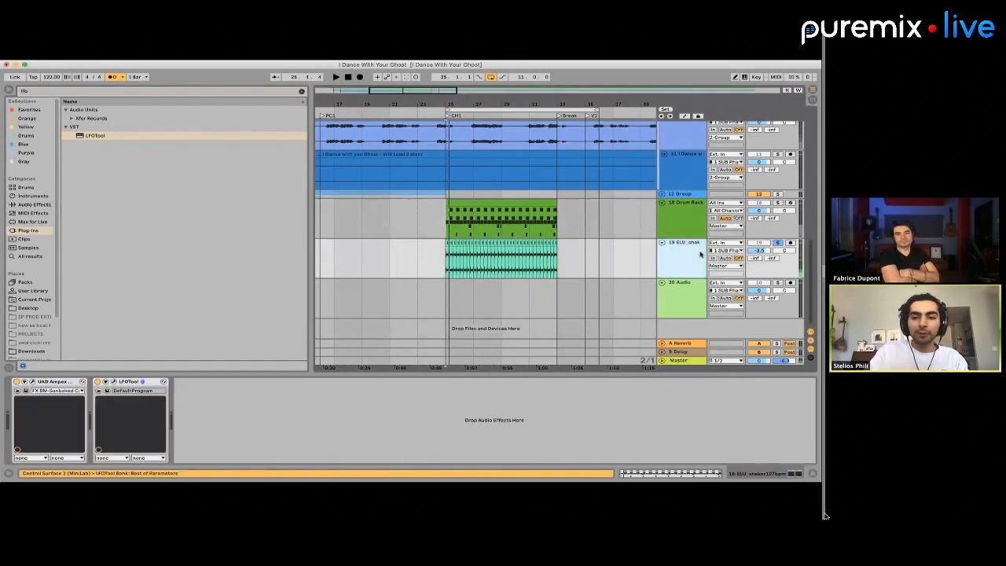
pyautogui.click(16, 382)
pyautogui.press('space')
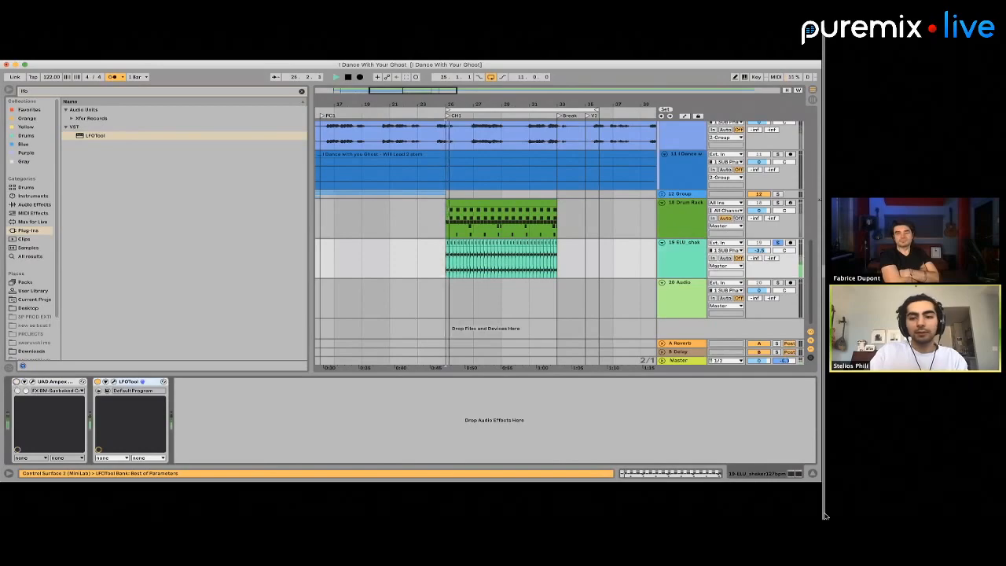
pyautogui.press('space')
# Unsolo the shaker, reactivate its Ampex ATR-102 and listen to it in the full mix
pyautogui.keyDown('super'); pyautogui.click(779, 202); pyautogui.keyUp('super')
pyautogui.press('space')
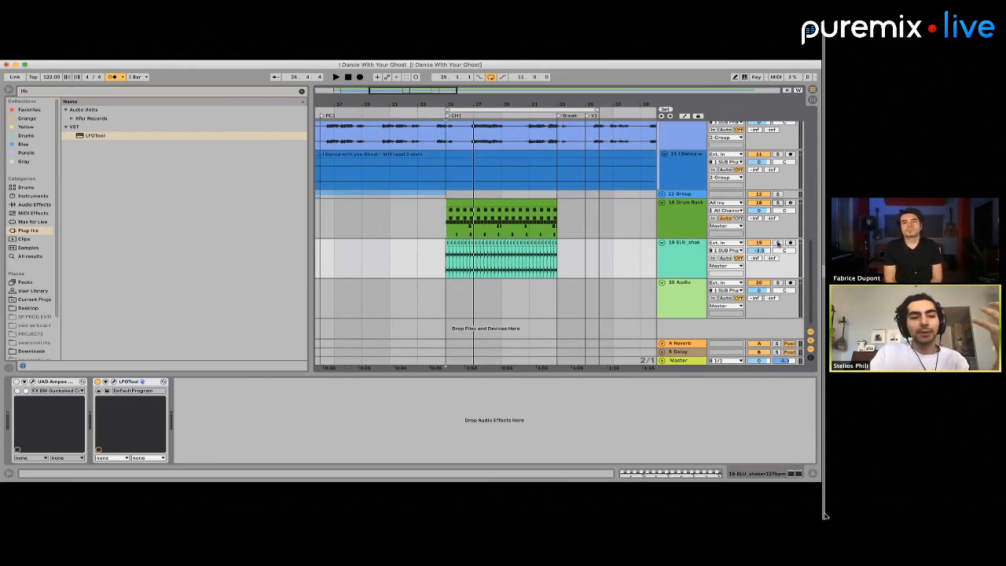
pyautogui.click(16, 382)
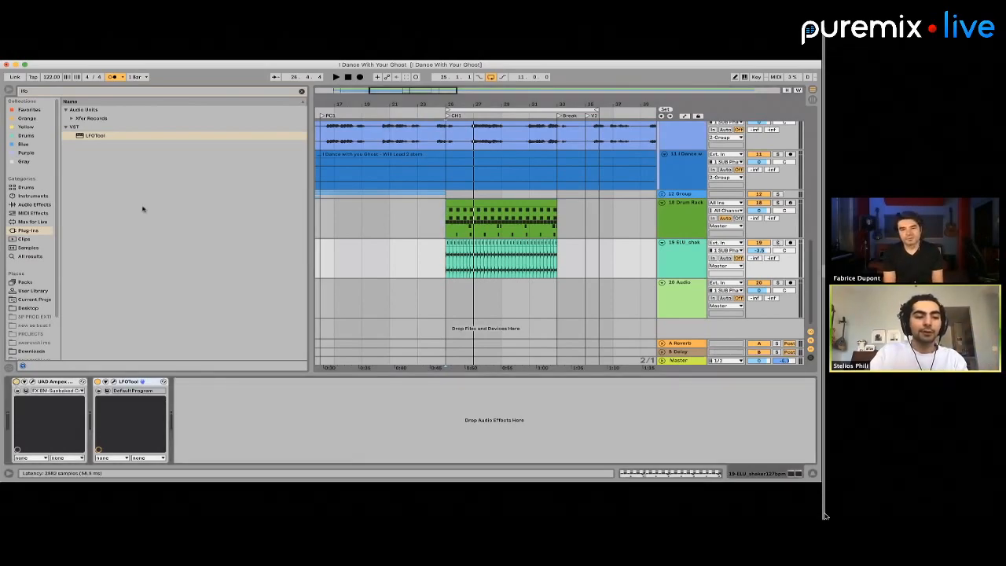
pyautogui.press('space')
pyautogui.press('space')
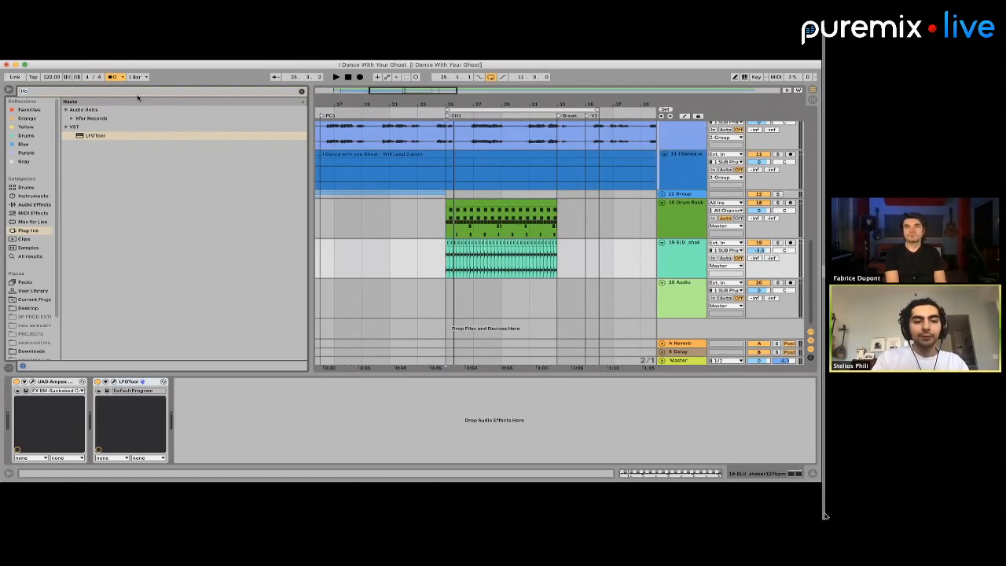
# Search all browser results for "auto" and add Auto Pan after LFOTool on the shaker track
pyautogui.doubleClick(84, 89)
pyautogui.write('auto')
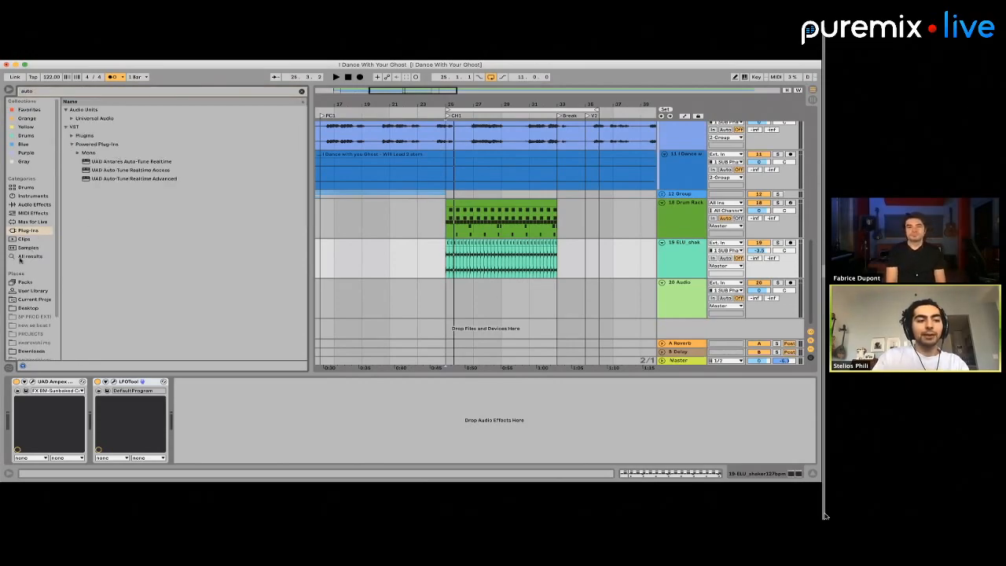
pyautogui.click(24, 257)
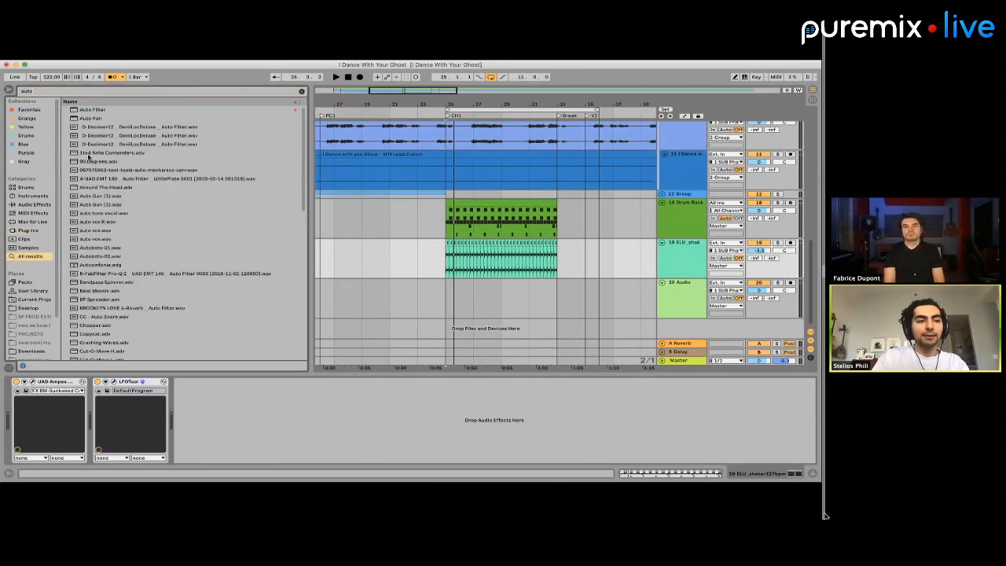
pyautogui.moveTo(89, 118); pyautogui.dragTo(490, 250)
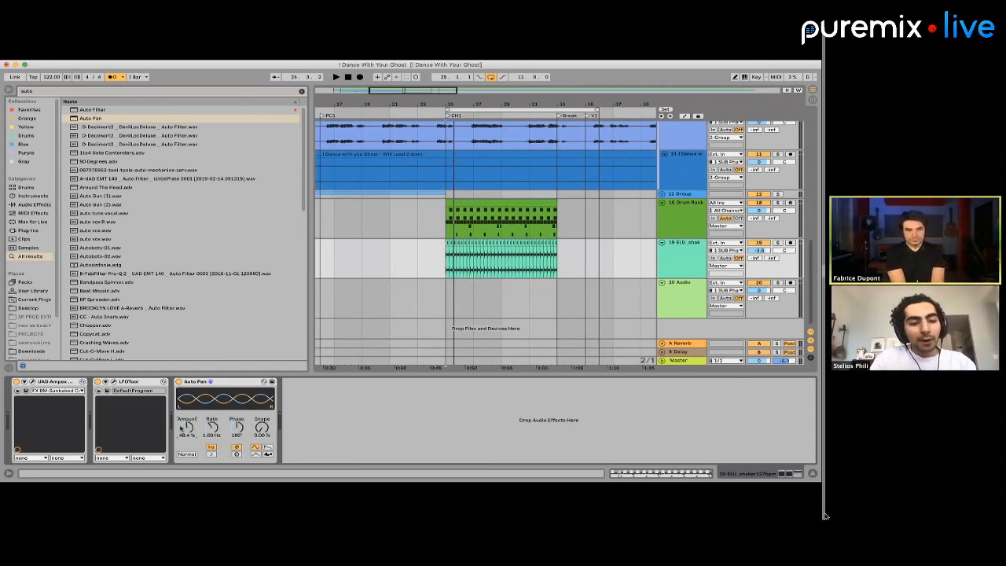
# Set Auto Pan's amount to 34.1% and its rate to 0.92 Hz while playing the mix from bar 25
pyautogui.moveTo(187, 428); pyautogui.dragTo(186, 403)
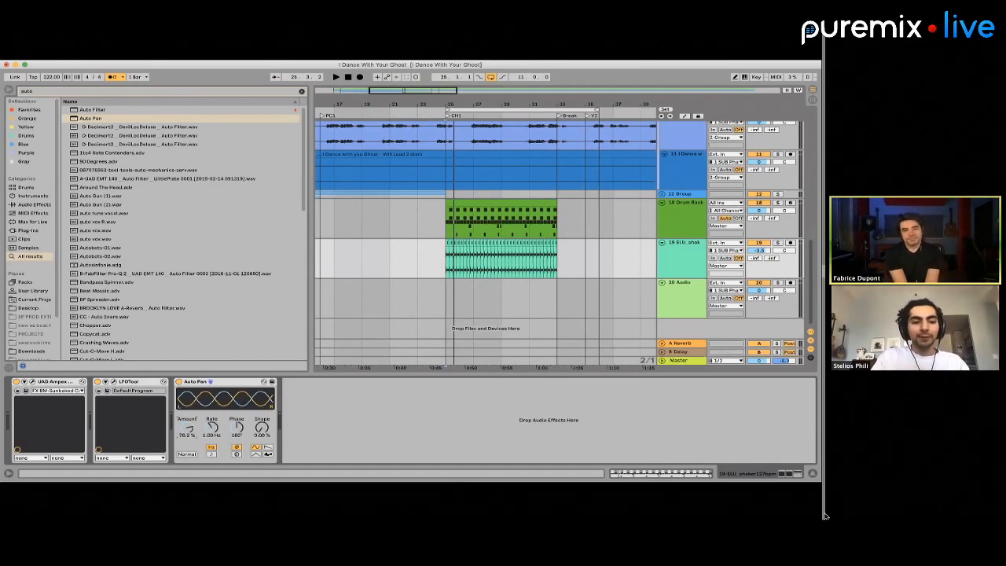
pyautogui.click(446, 253)
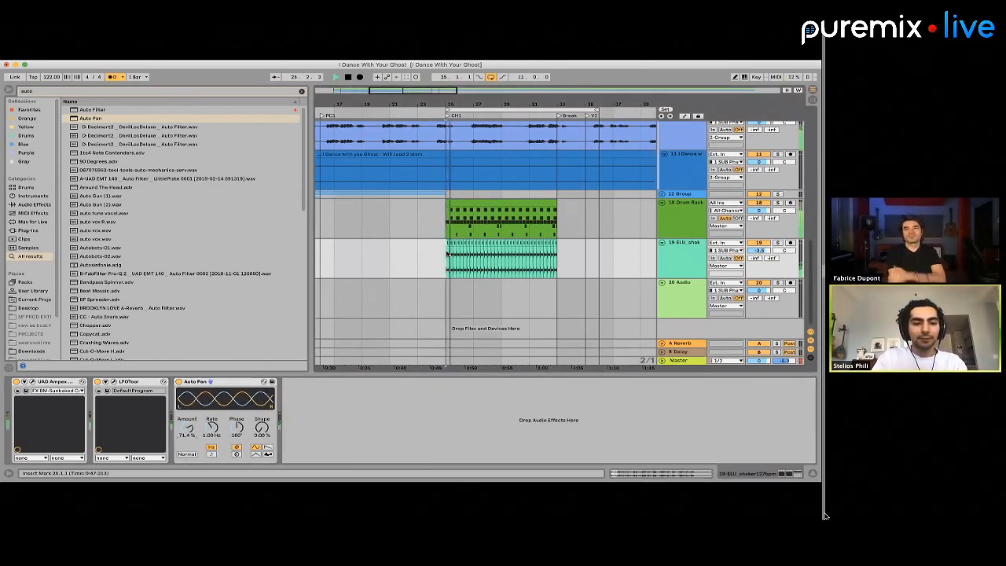
pyautogui.moveTo(187, 428); pyautogui.dragTo(213, 426)
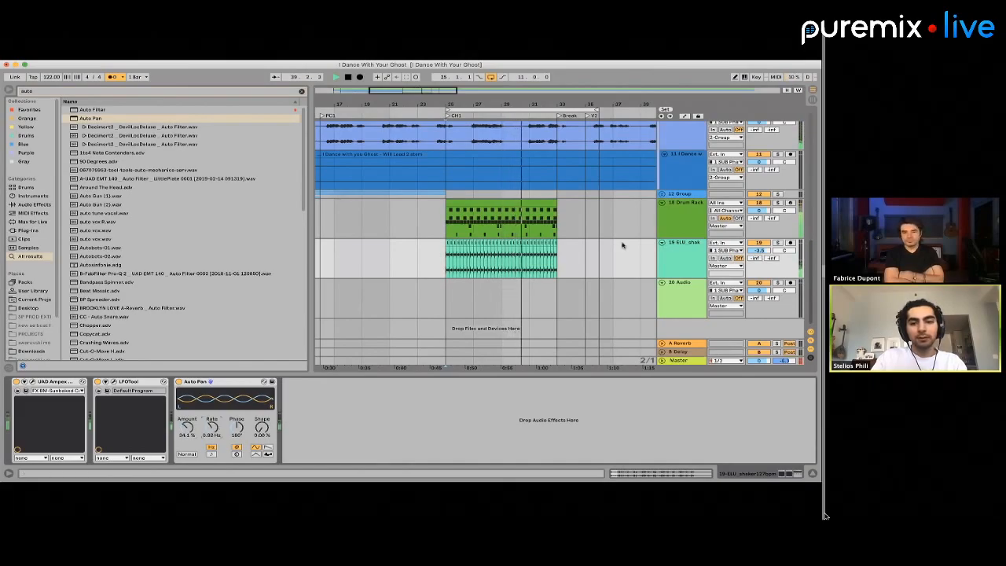
pyautogui.press('space')
# Lower the Drum Rack and shaker track volumes together to -4.3 dB and -7.8 dB, checking the balance in playback
pyautogui.click(750, 216)
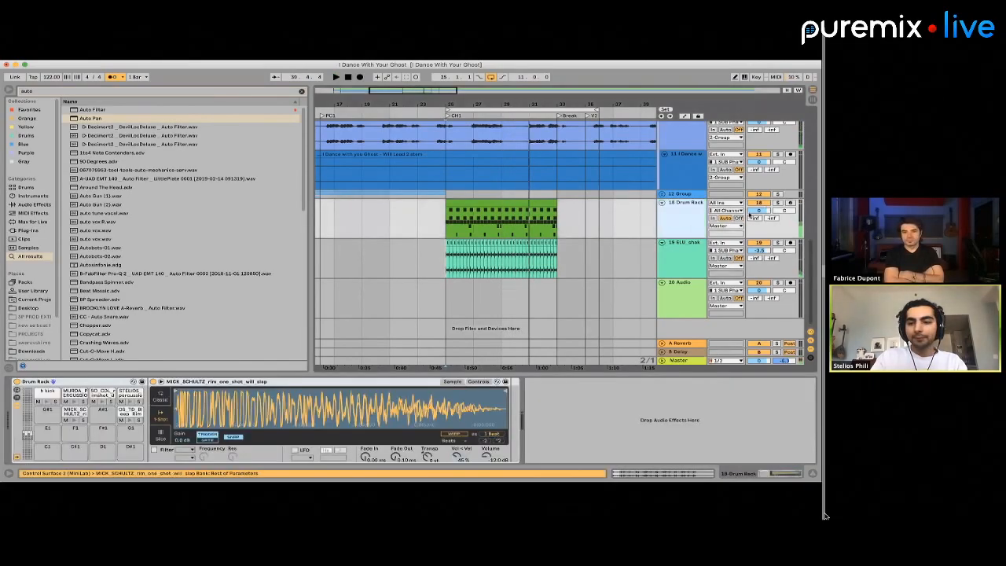
pyautogui.keyDown('shift'); pyautogui.click(750, 258); pyautogui.keyUp('shift')
pyautogui.moveTo(758, 211); pyautogui.dragTo(759, 213)
pyautogui.press('space')
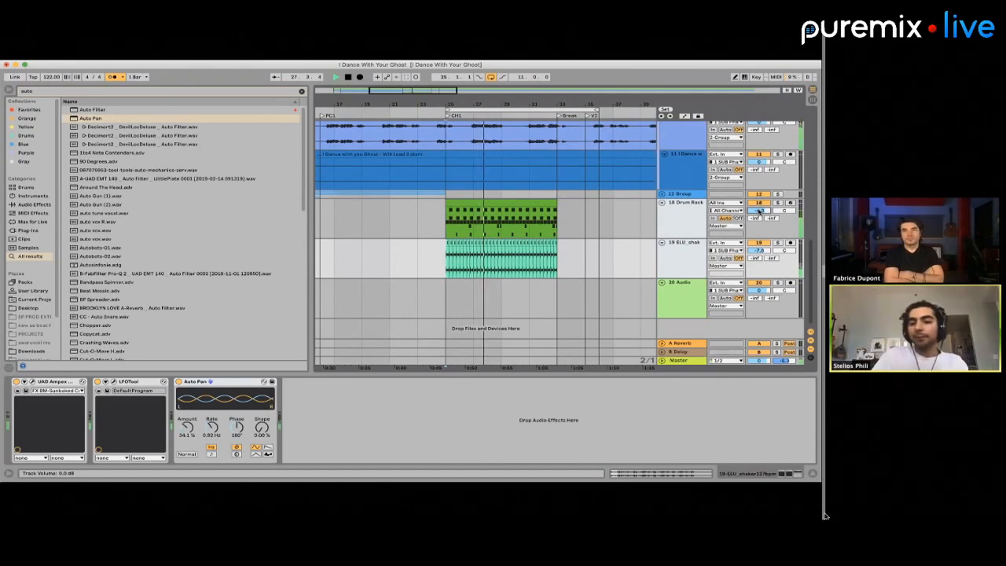
pyautogui.press('space')
pyautogui.click(777, 202)
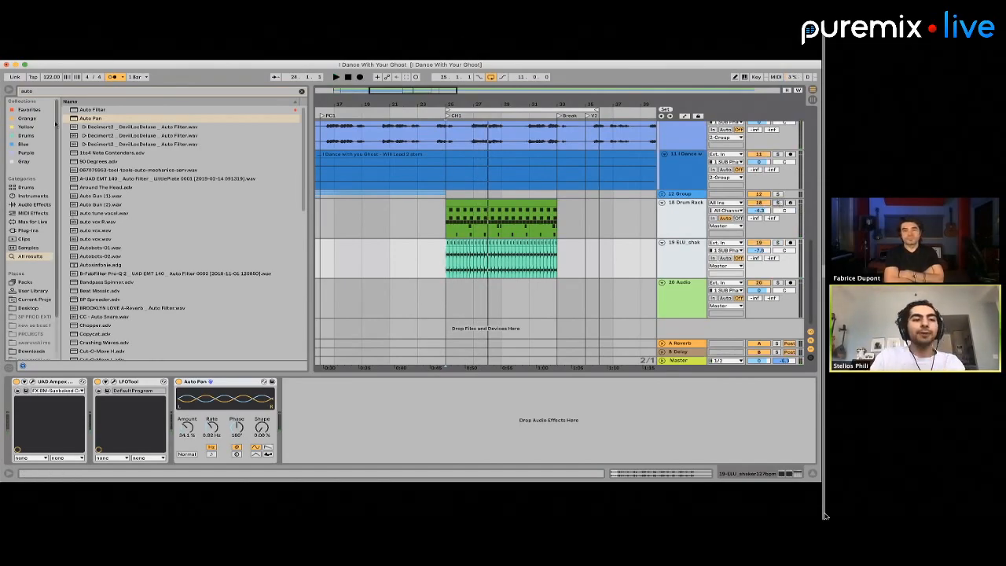
# Search the plug-ins for "casse" and add Wavesfactory Cassette after Auto Pan on the shaker track
pyautogui.click(54, 89)
pyautogui.write('cash')
pyautogui.press('BackSpace')
pyautogui.write('se')
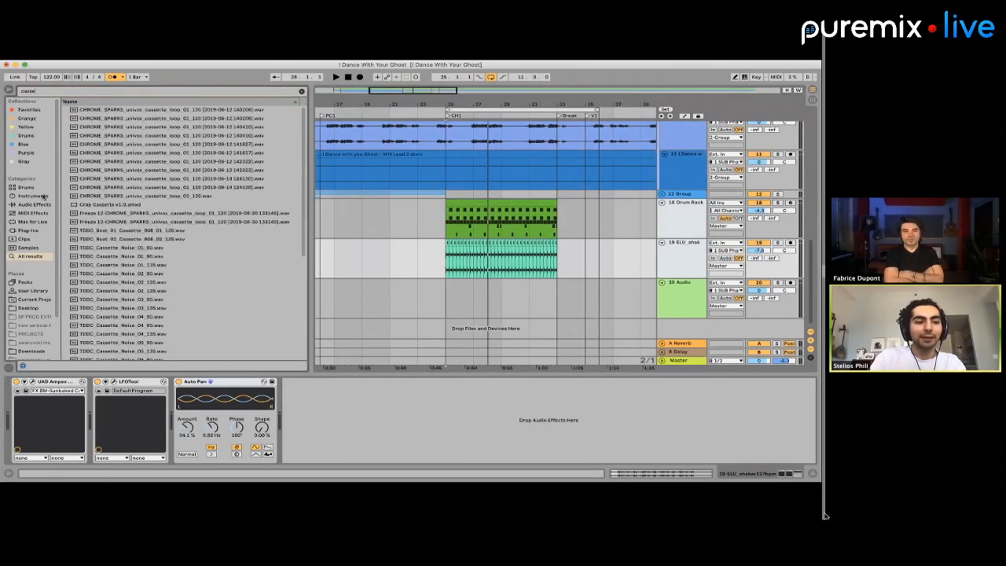
pyautogui.click(26, 247)
pyautogui.click(27, 231)
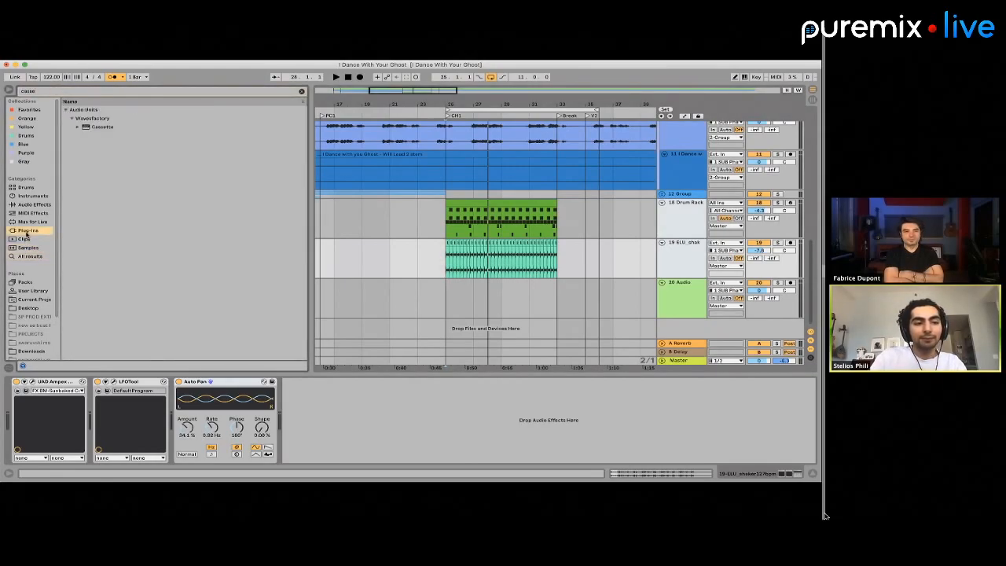
pyautogui.click(93, 129)
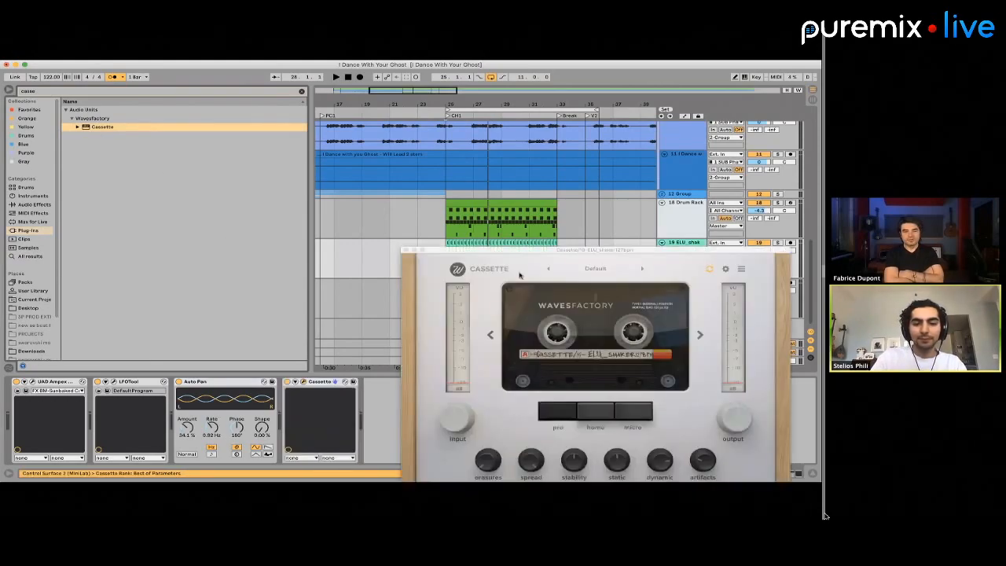
# Audition Cassette's presets during playback, settle on Insight - Its Moving and close the plug-in window
pyautogui.press('space')
pyautogui.click(643, 269)
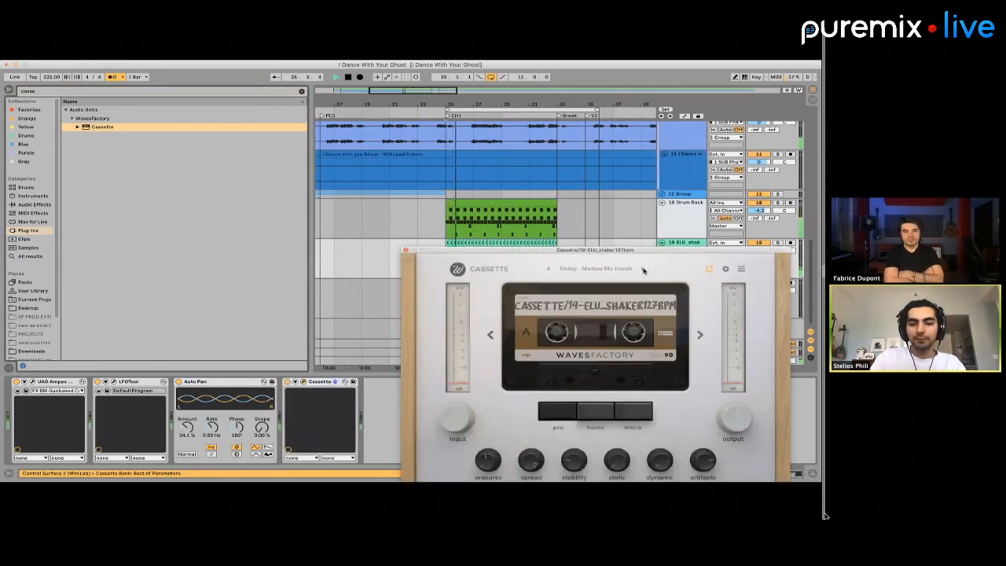
pyautogui.click(643, 270)
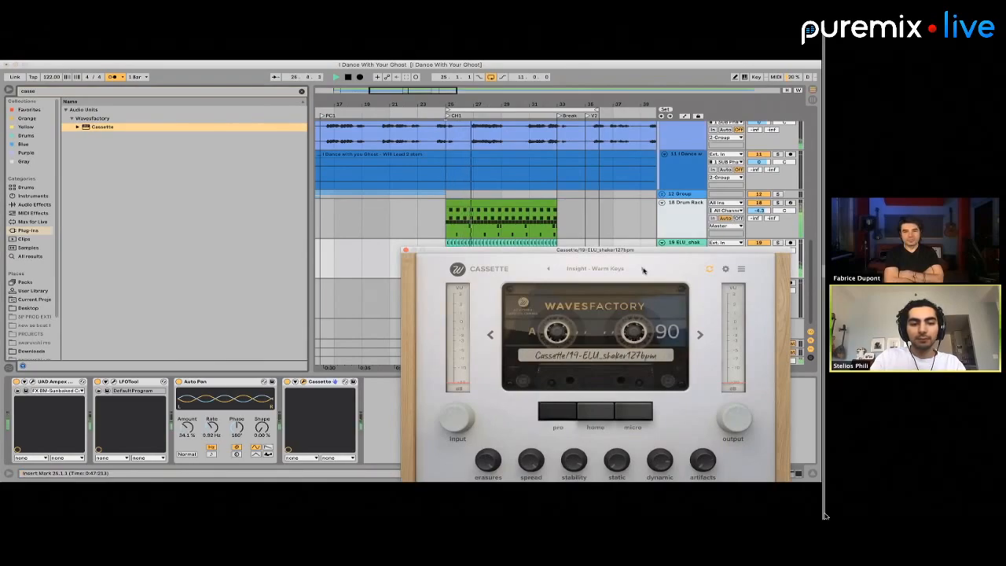
pyautogui.click(643, 270)
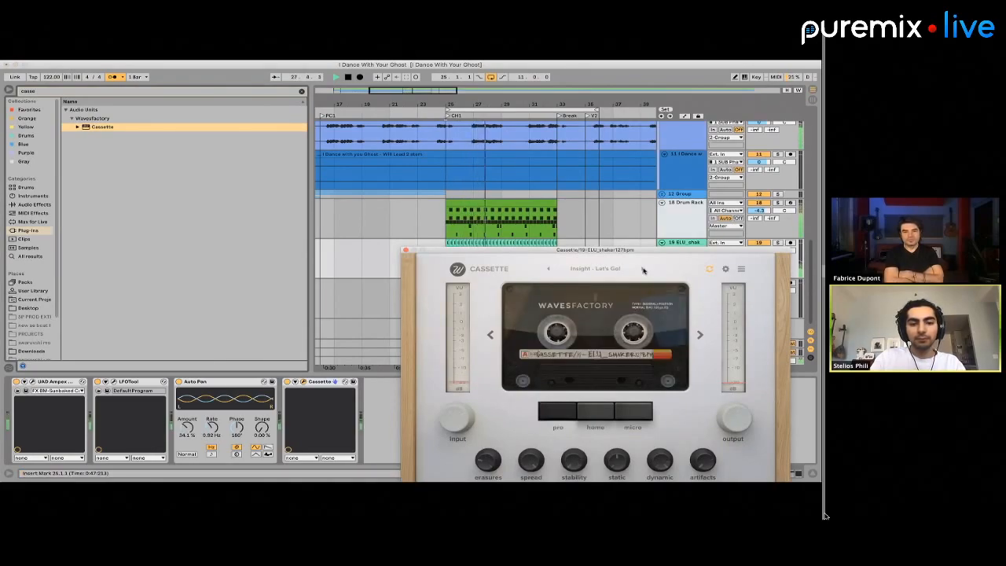
pyautogui.click(643, 269)
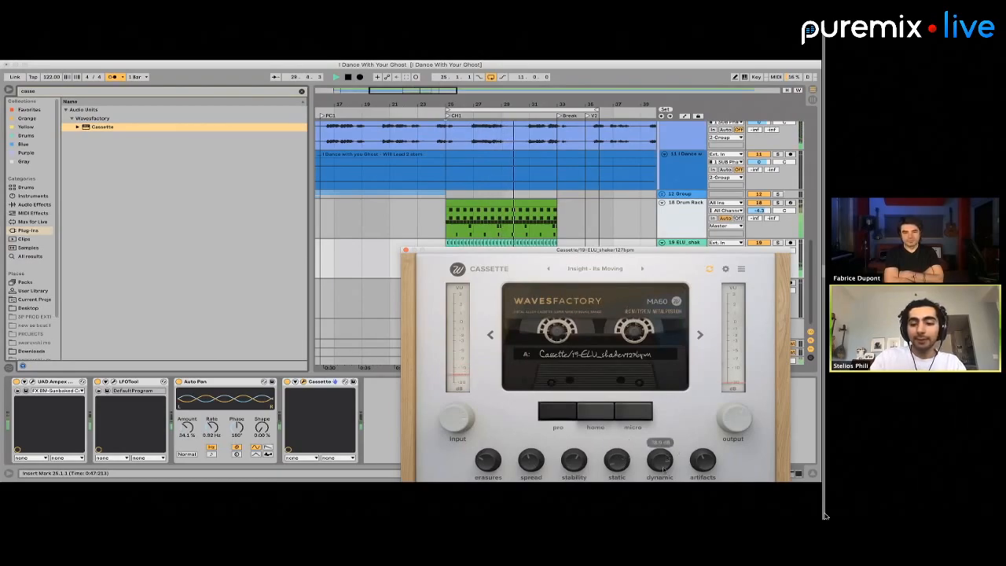
pyautogui.click(406, 250)
# Group the Drum Rack and shaker tracks together
pyautogui.click(695, 223)
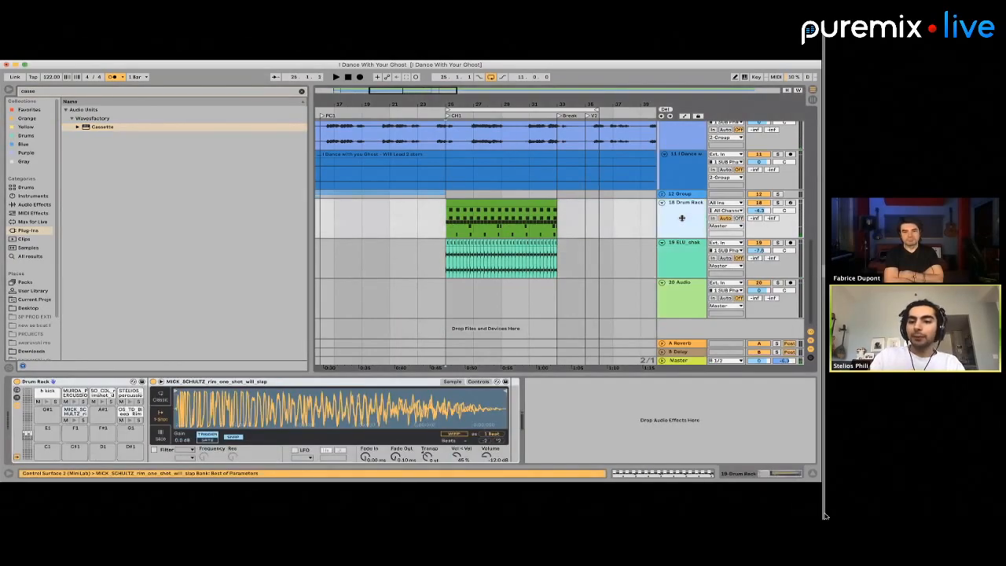
pyautogui.keyDown('shift'); pyautogui.click(686, 256); pyautogui.keyUp('shift')
pyautogui.press('super+g')
pyautogui.click(585, 248)
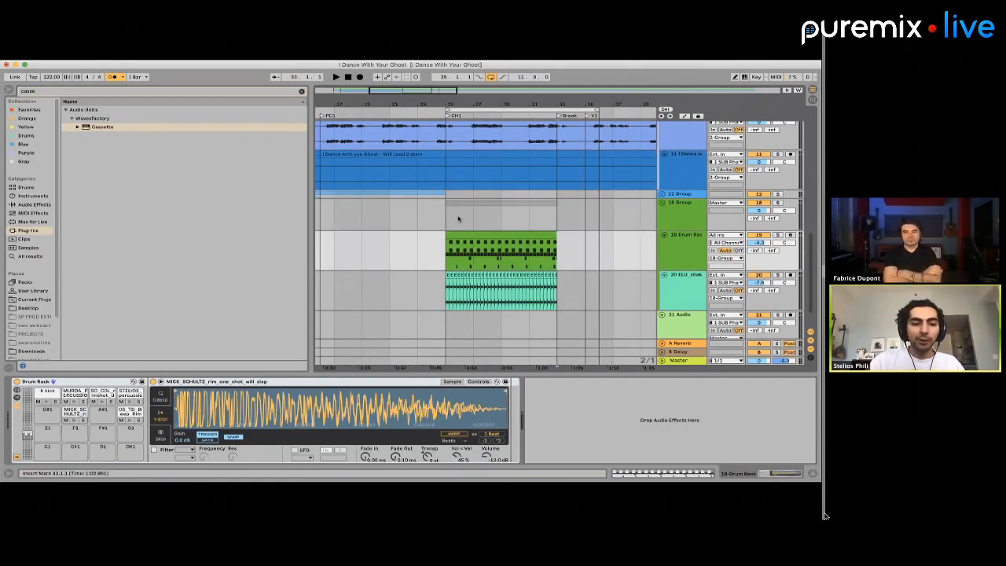
# Search the plug-ins for "g bus" and try UAD SSL G Bus Compressor Legacy on the drum and shaker group
pyautogui.click(54, 91)
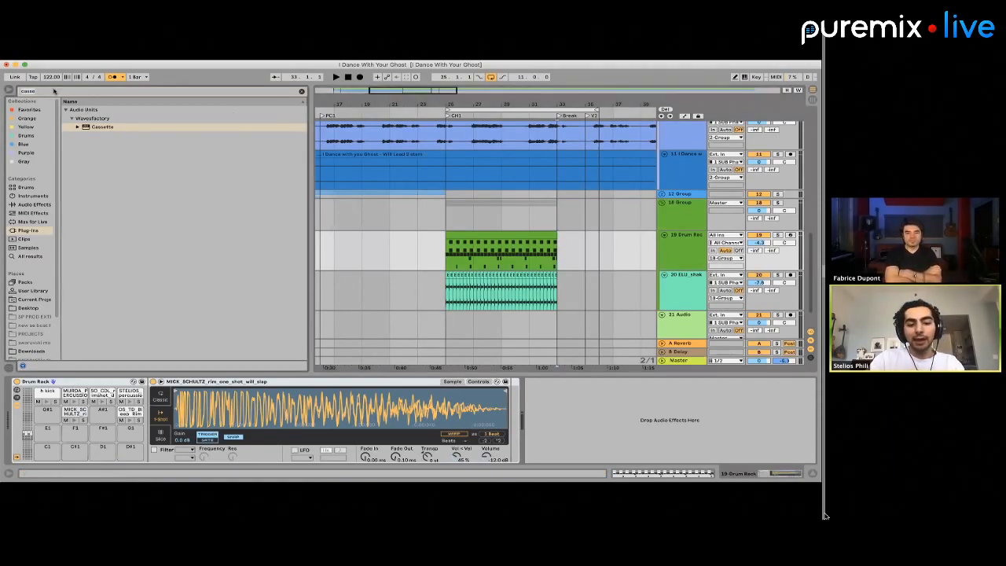
pyautogui.write('g bus')
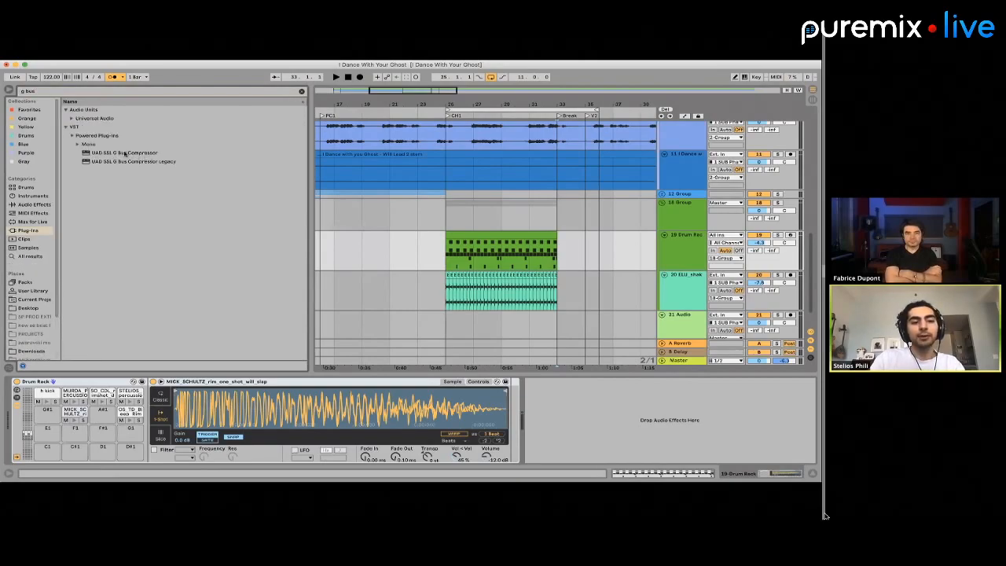
pyautogui.moveTo(114, 162); pyautogui.dragTo(536, 218)
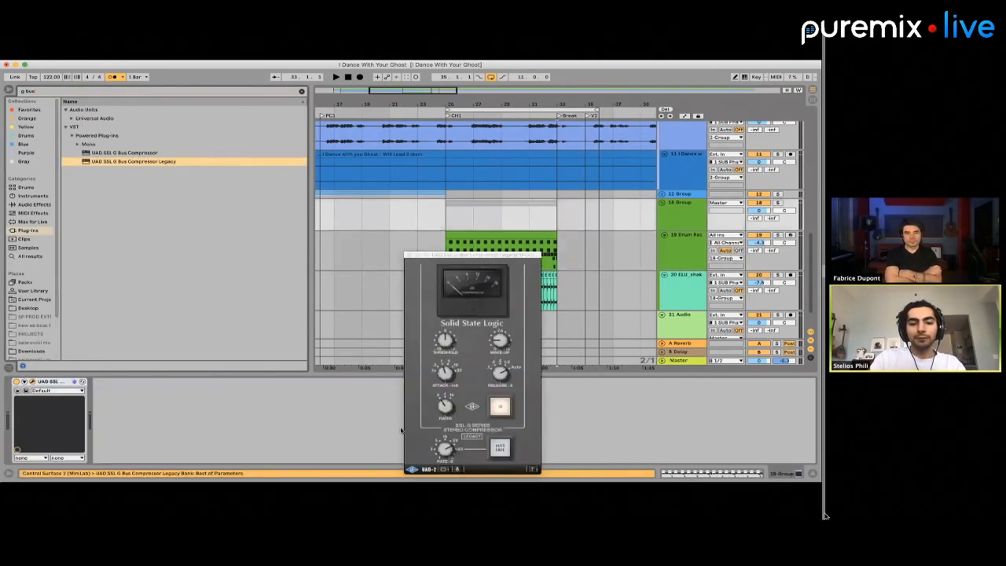
pyautogui.click(594, 278)
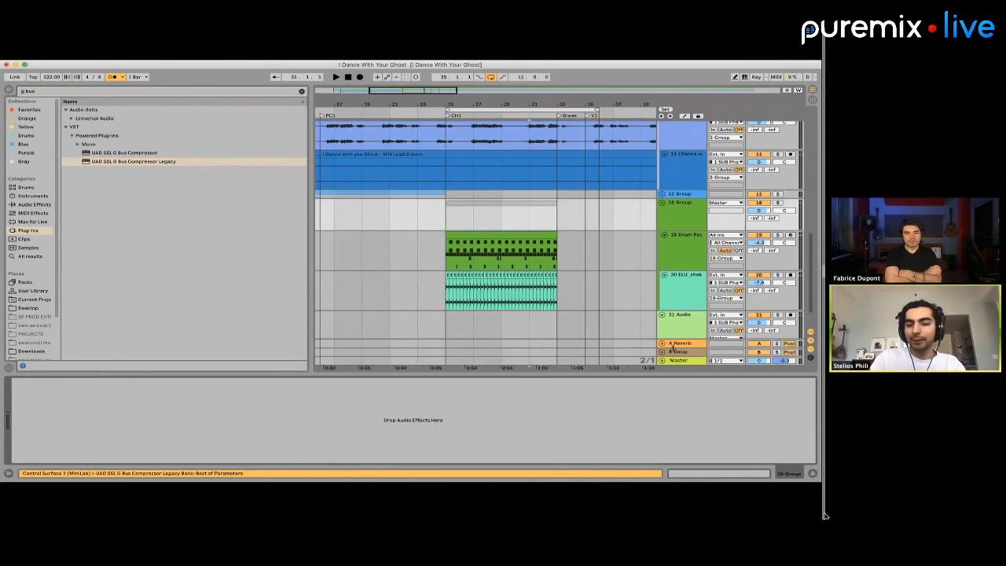
# Delete the reverb from return track A and put UAD SSL G Bus Compressor Legacy in its place
pyautogui.click(672, 345)
pyautogui.click(546, 399)
pyautogui.press('Delete')
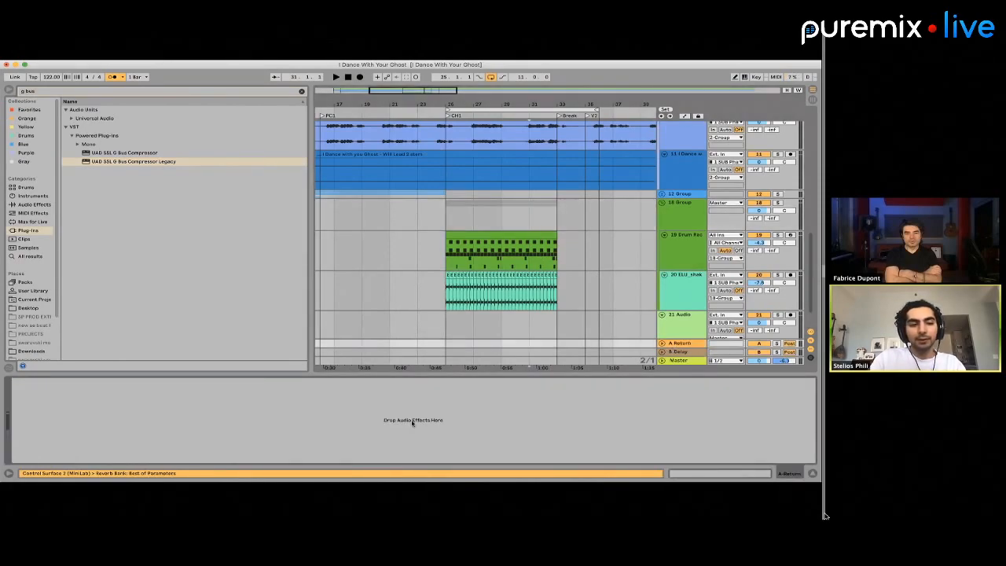
pyautogui.moveTo(412, 423); pyautogui.dragTo(413, 422)
pyautogui.click(510, 183)
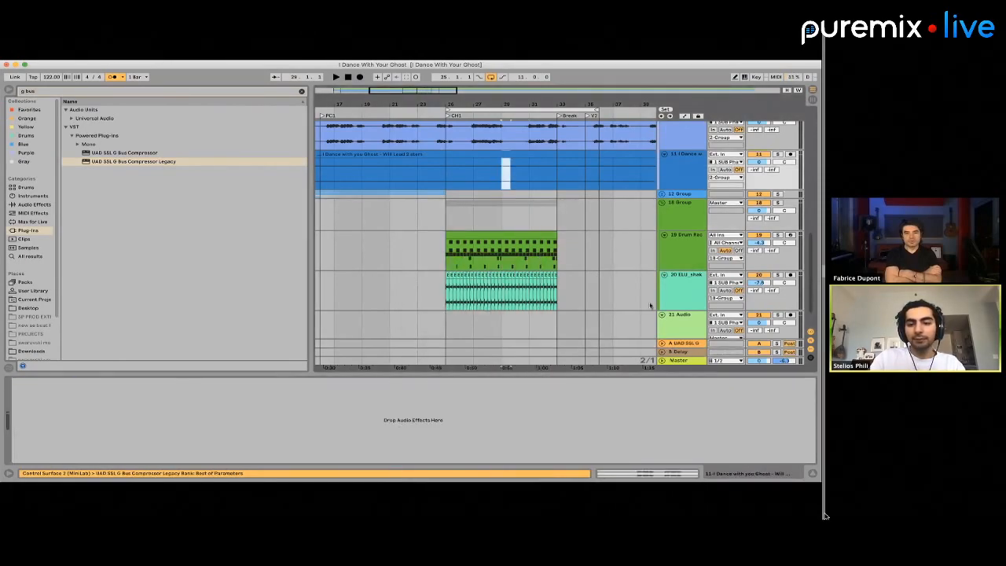
pyautogui.click(681, 342)
pyautogui.click(304, 403)
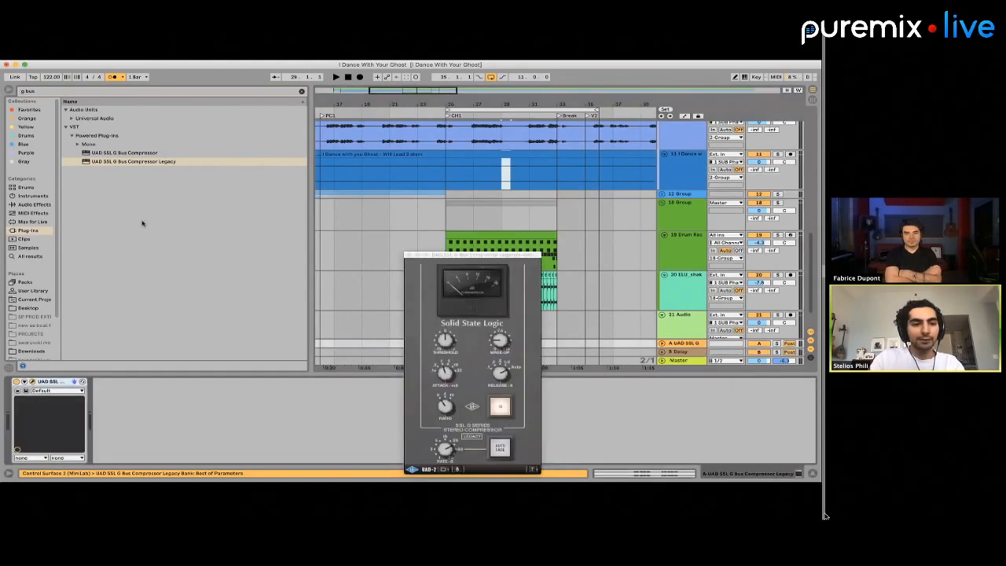
# Replace the Legacy compressor on return A with UAD SSL G Bus Compressor and apply the JB-Drake Master Bus preset
pyautogui.press('Delete')
pyautogui.moveTo(126, 154); pyautogui.dragTo(153, 412)
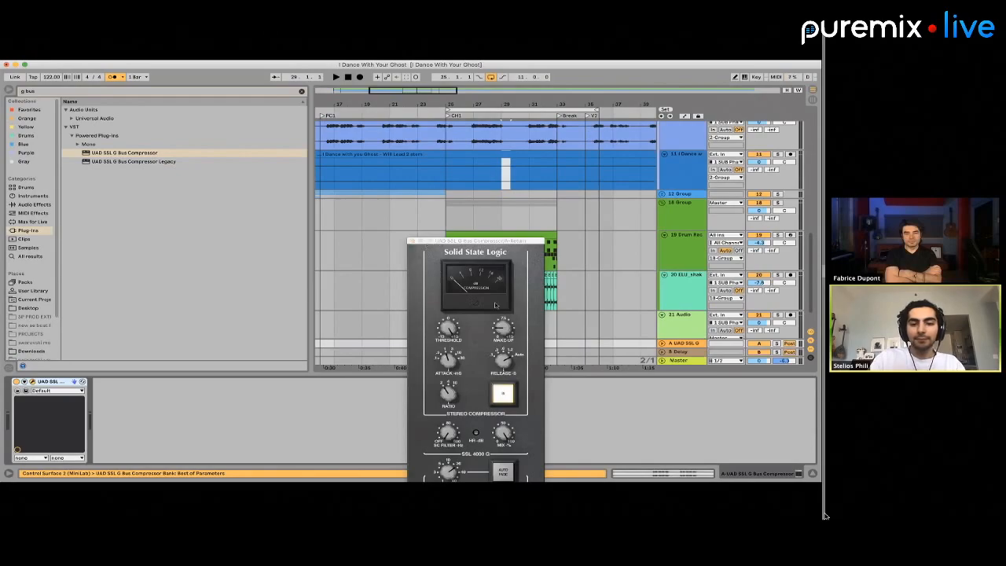
pyautogui.click(49, 389)
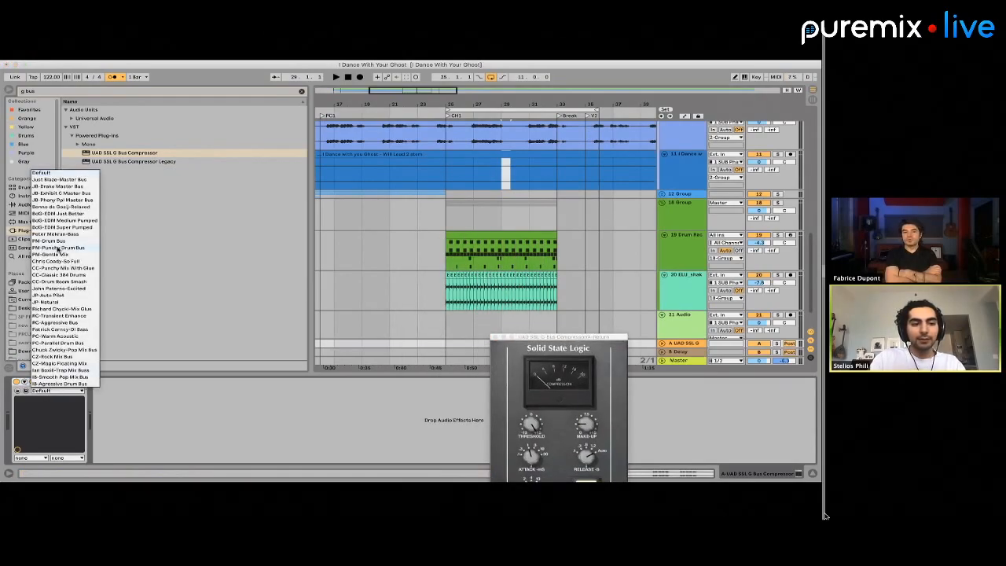
pyautogui.click(114, 388)
pyautogui.click(68, 390)
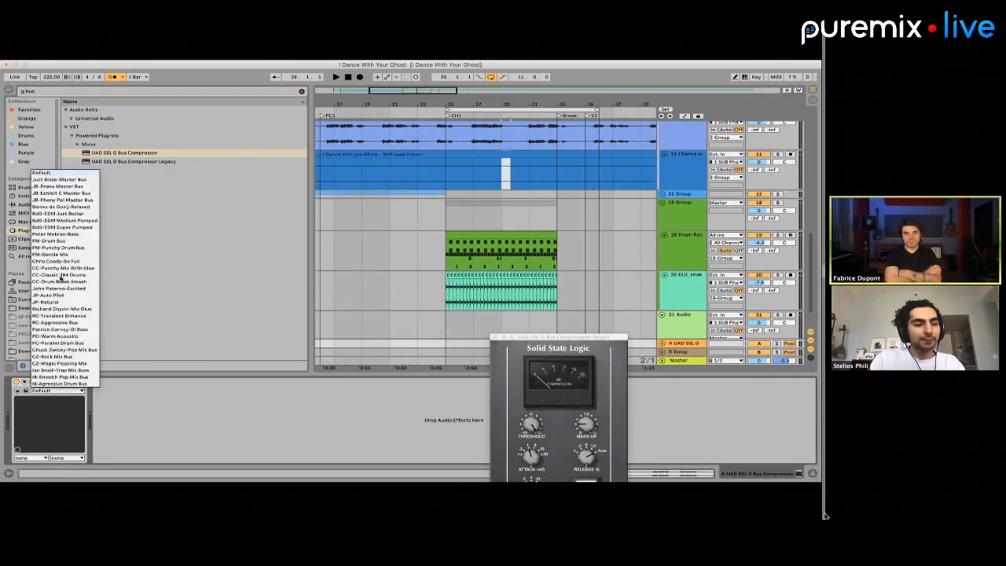
pyautogui.click(80, 188)
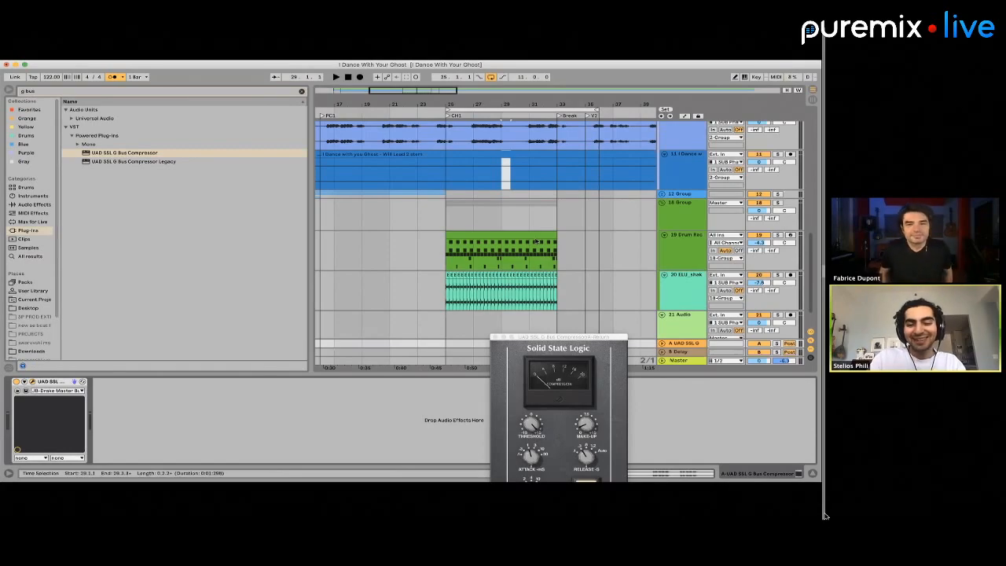
# Raise the drum and shaker group's send A to -12 dB and lower the group's volume to -2 dB
pyautogui.click(455, 218)
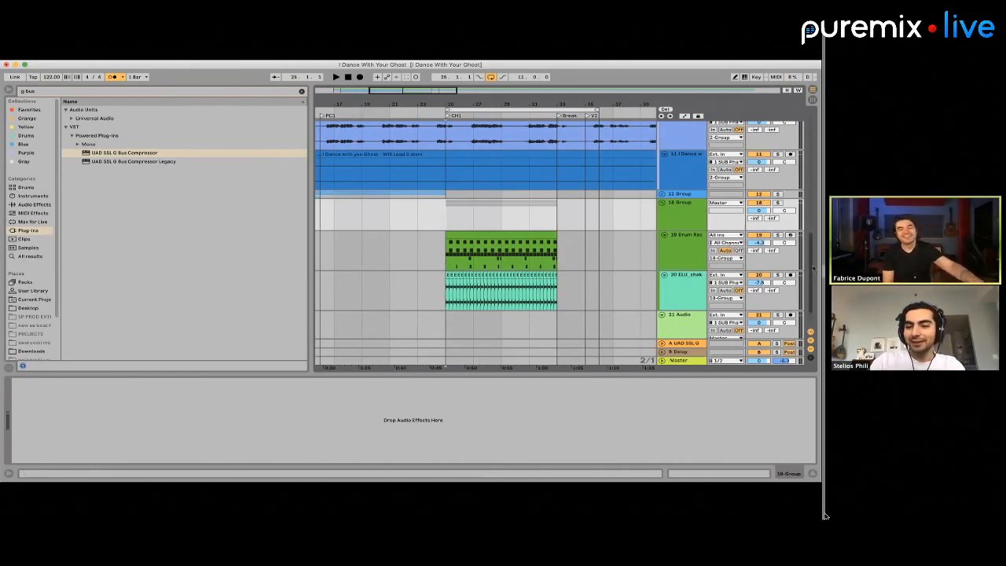
pyautogui.click(757, 220)
pyautogui.moveTo(758, 220)
pyautogui.mouseDown()
pyautogui.moveTo(755, 208)
pyautogui.moveTo(755, 227)
pyautogui.mouseUp()
pyautogui.press('space')
pyautogui.moveTo(756, 219); pyautogui.dragTo(758, 220)
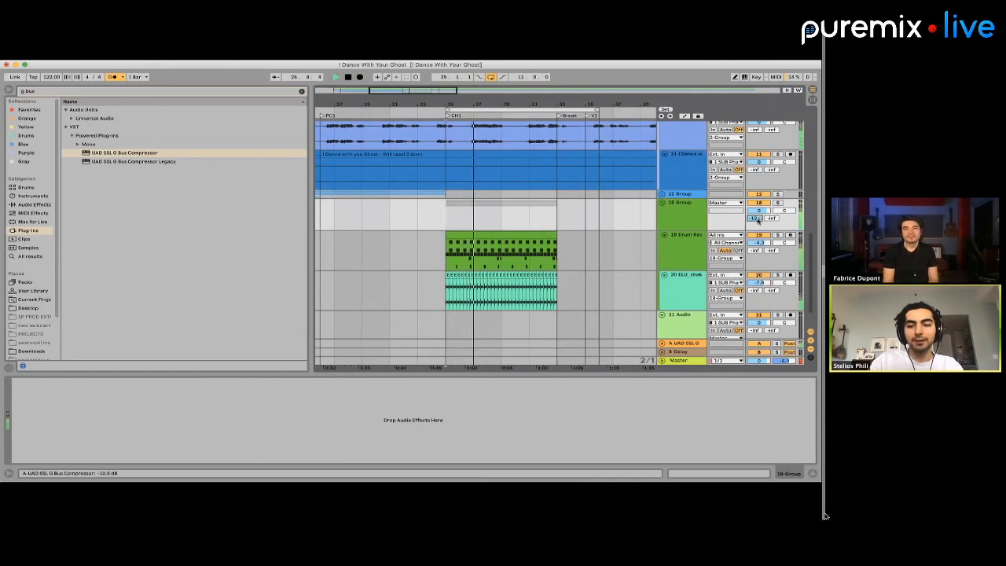
pyautogui.click(691, 217)
pyautogui.press('super+a')
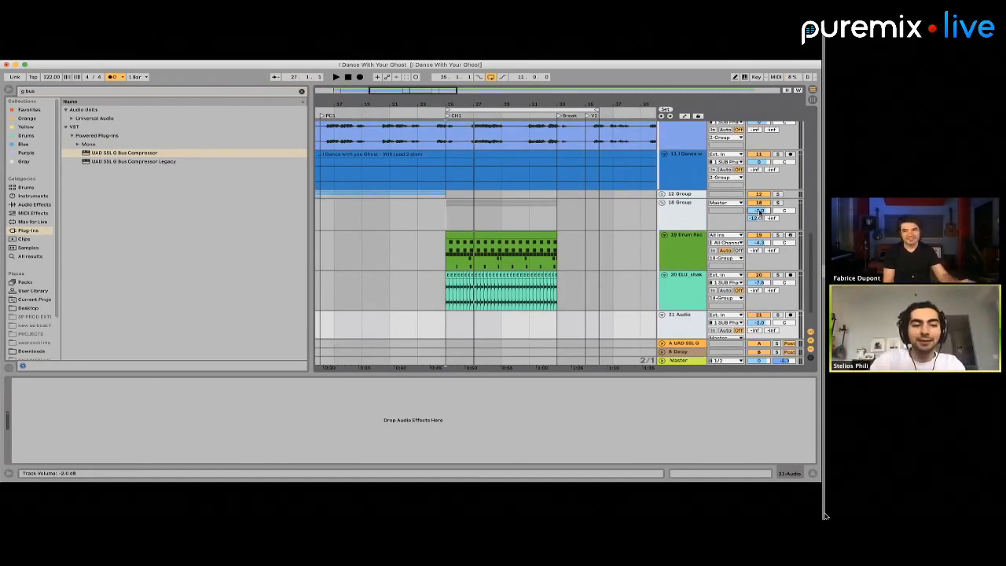
# Check the bus compressor on the returns and play back CH1 with the group sending to return A
pyautogui.moveTo(678, 336); pyautogui.dragTo(679, 343)
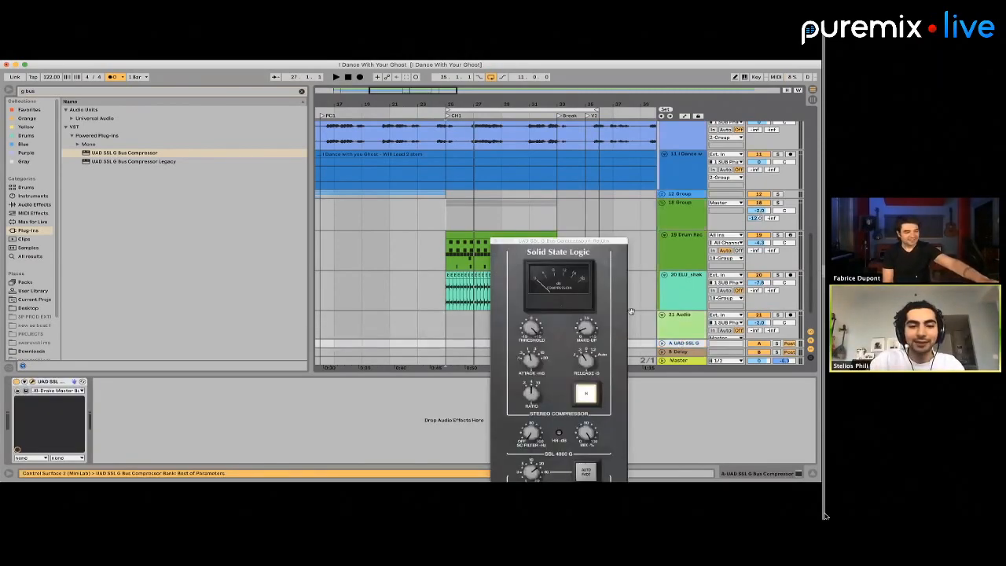
pyautogui.click(452, 221)
pyautogui.press('space')
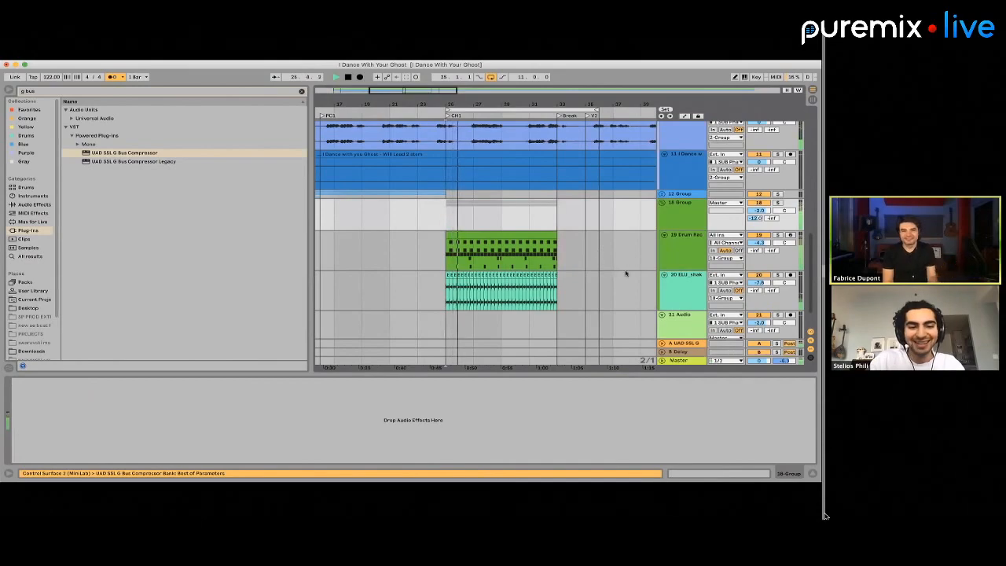
# Search the plug-ins for "pro q" and insert FabFilter Pro-Q 3 after the kick sample in the Drum Rack
pyautogui.click(682, 257)
pyautogui.press('space')
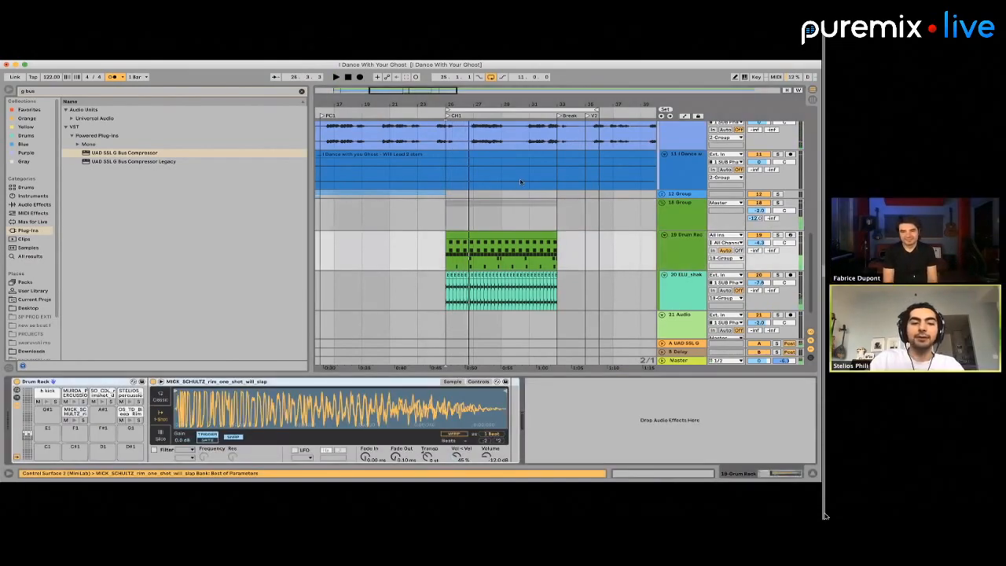
pyautogui.doubleClick(46, 92)
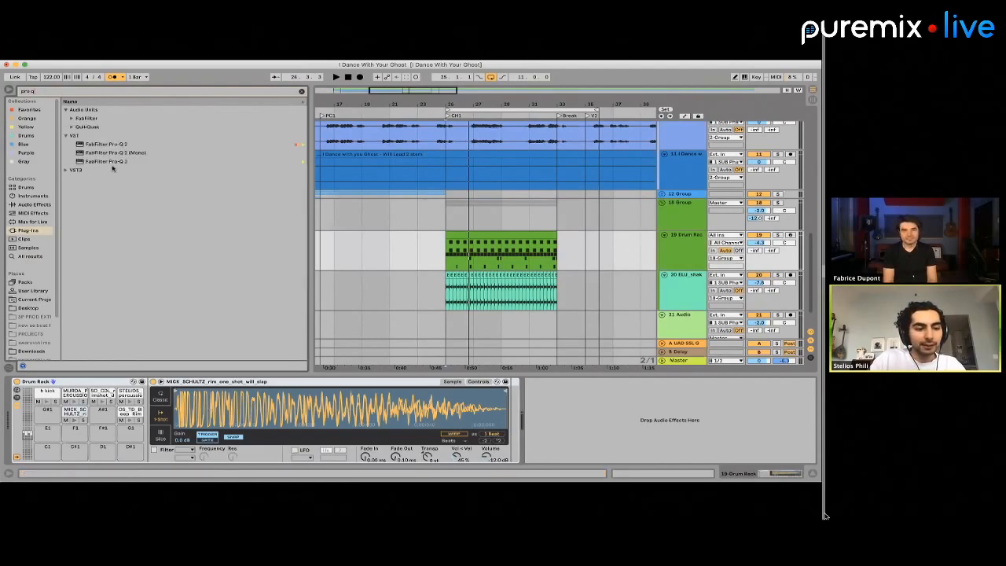
pyautogui.click(126, 170)
pyautogui.click(45, 398)
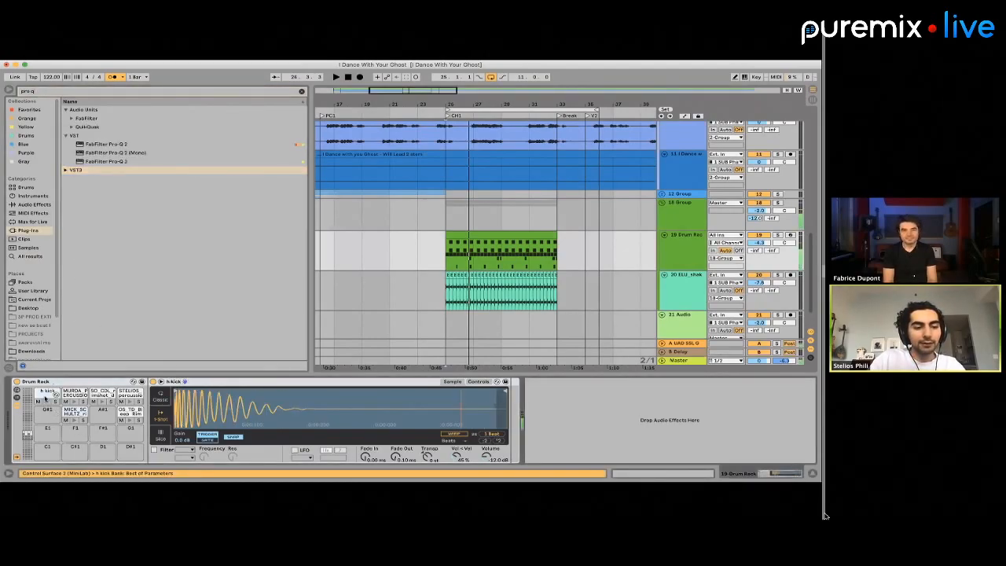
pyautogui.click(96, 160)
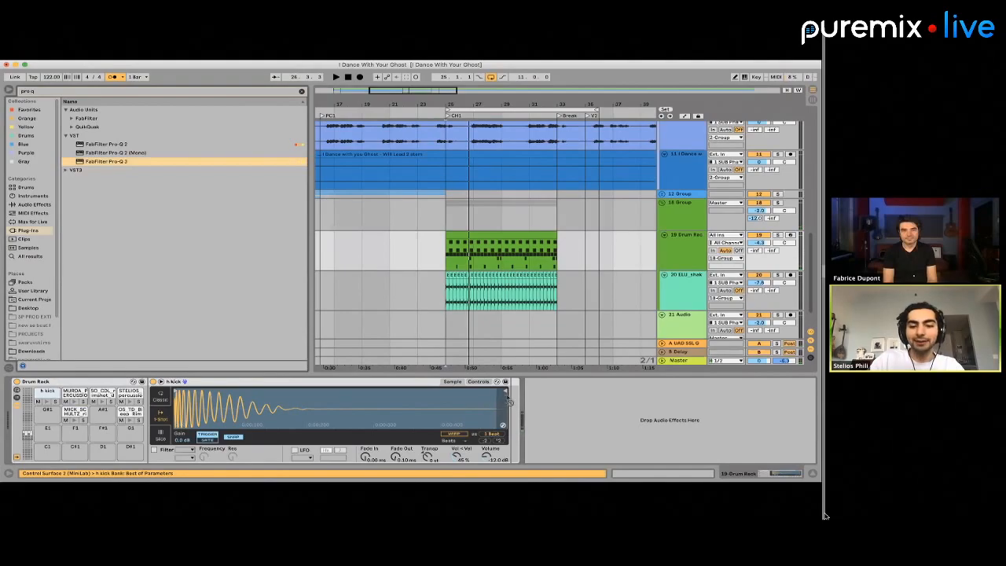
pyautogui.moveTo(509, 400); pyautogui.dragTo(527, 403)
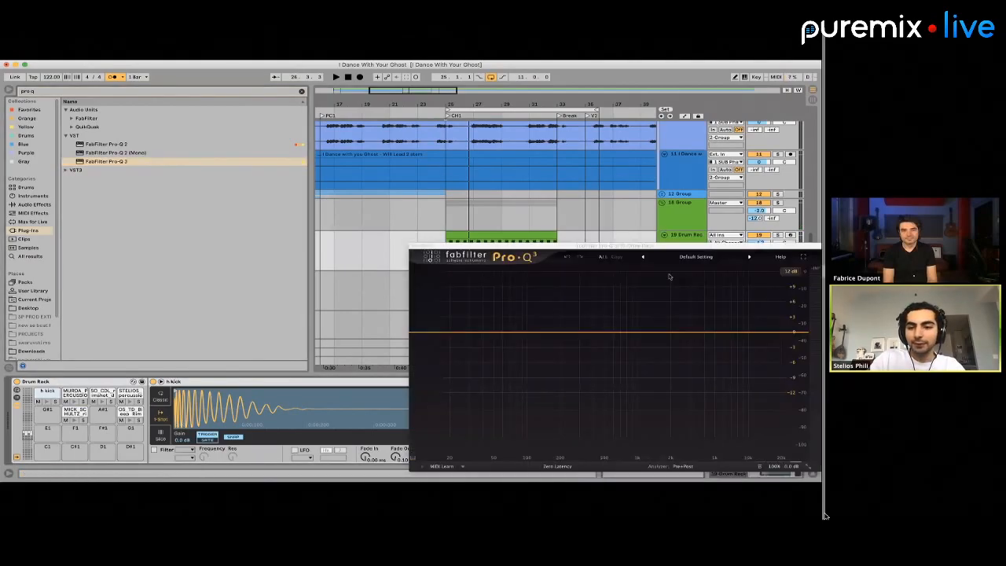
# Apply Pro-Q 3's Low Cut preset to the kick with a 96 dB/oct slope and a lowered cutoff frequency
pyautogui.click(696, 257)
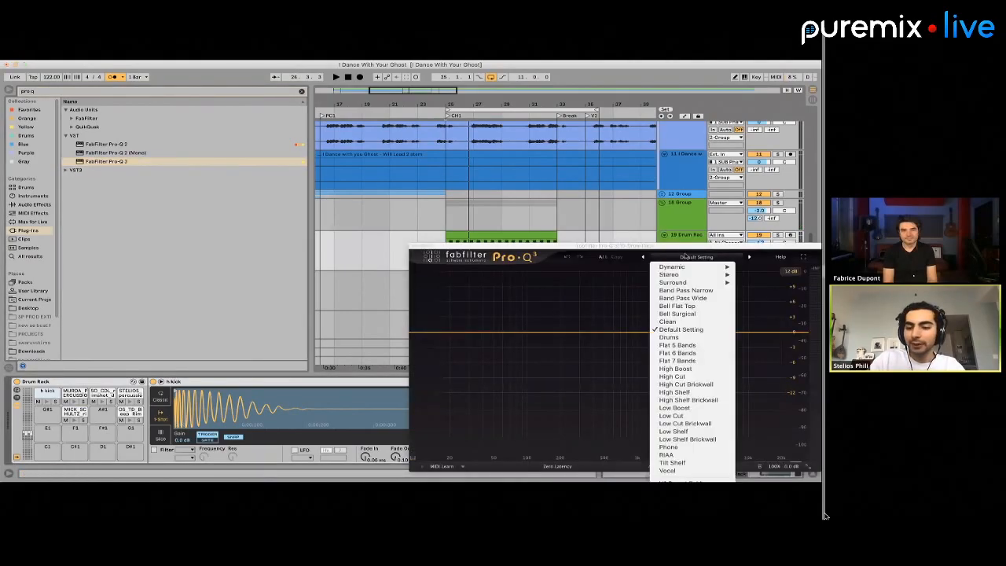
pyautogui.click(688, 416)
pyautogui.moveTo(479, 334); pyautogui.dragTo(477, 334)
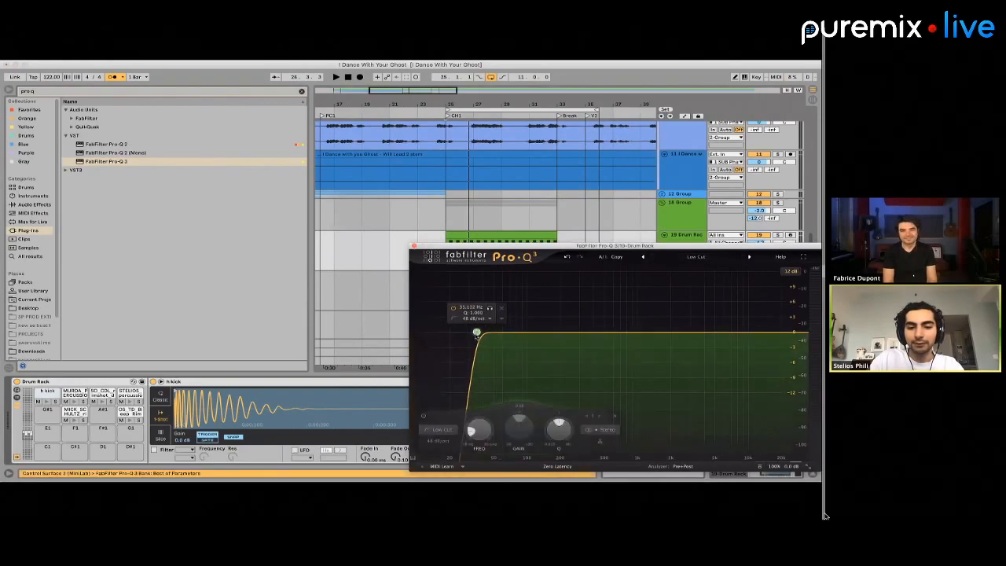
pyautogui.click(476, 317)
pyautogui.click(483, 389)
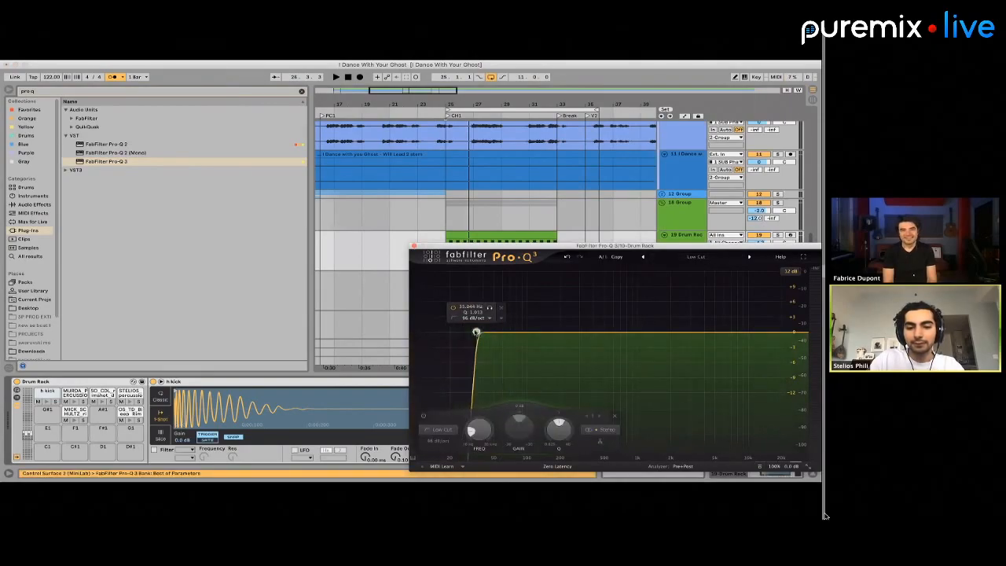
pyautogui.moveTo(474, 332); pyautogui.dragTo(465, 332)
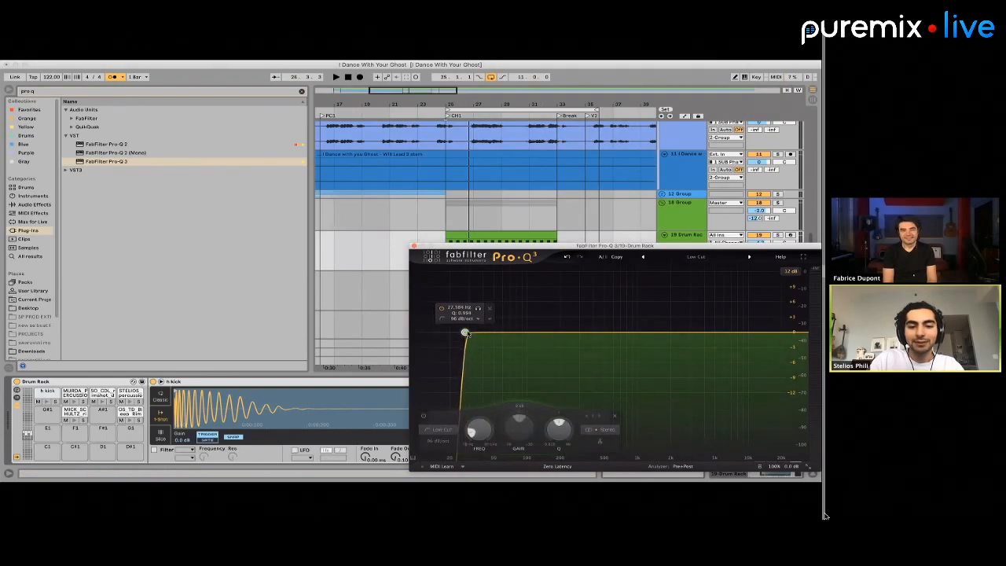
pyautogui.click(411, 245)
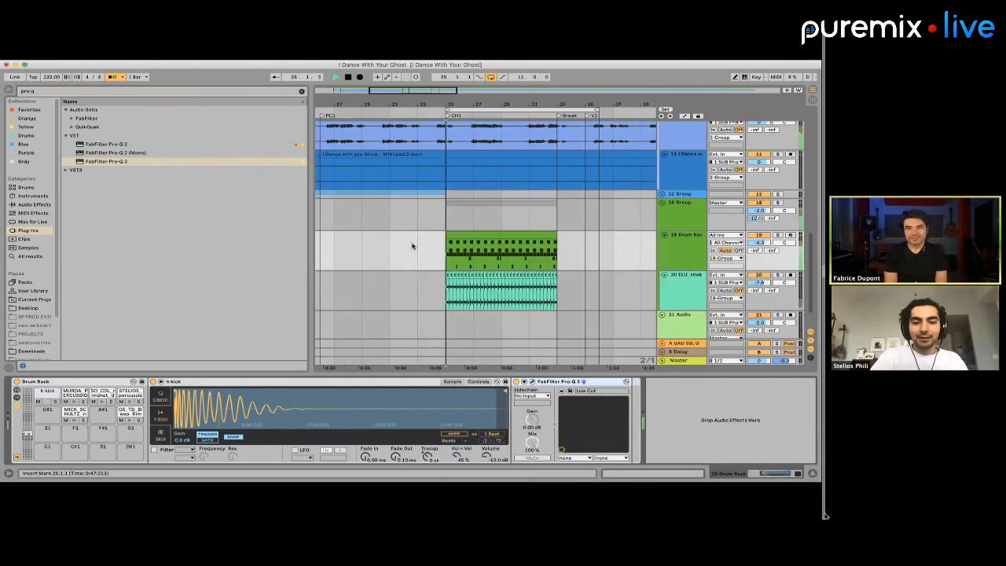
# Show the Drum Rack's chain list and adjust the OS_TD_Bleep_Rim chain to -1 dB with its pan off centre
pyautogui.press('space')
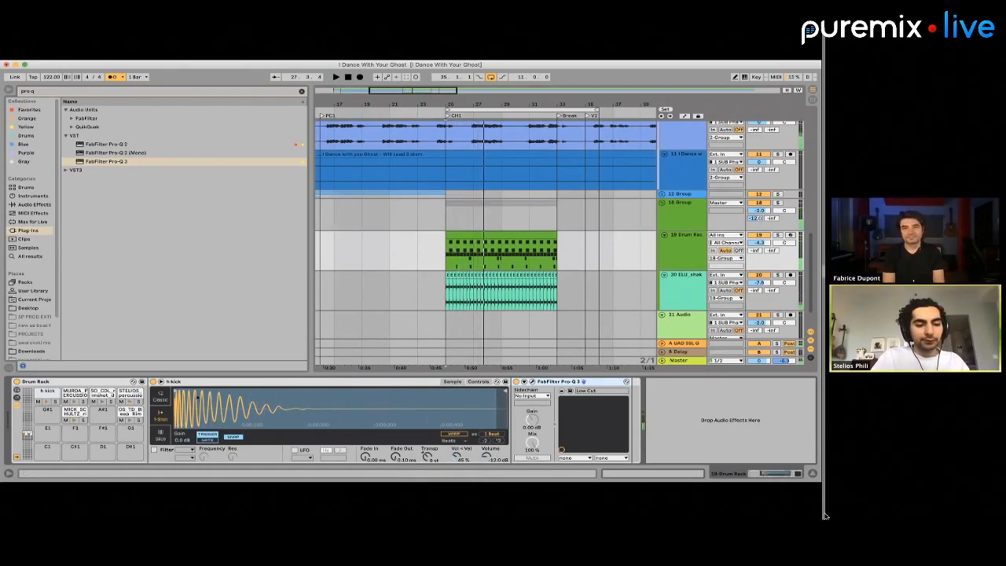
pyautogui.click(17, 397)
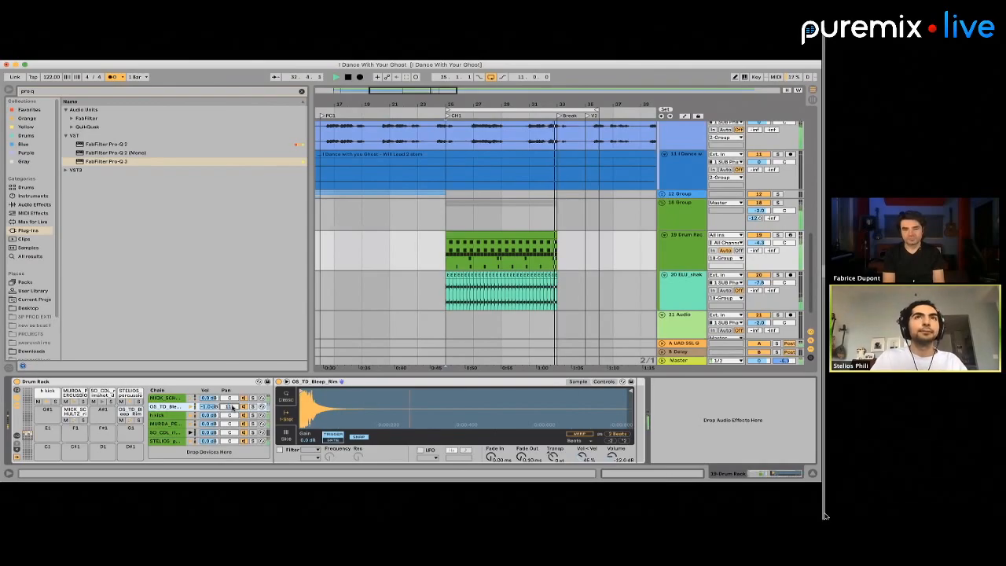
pyautogui.press('space')
# Set the loop to the eight bars of the Drum Rack clip in CH1, bars 25 to 33, and play it
pyautogui.scroll(-5, 568, 263)
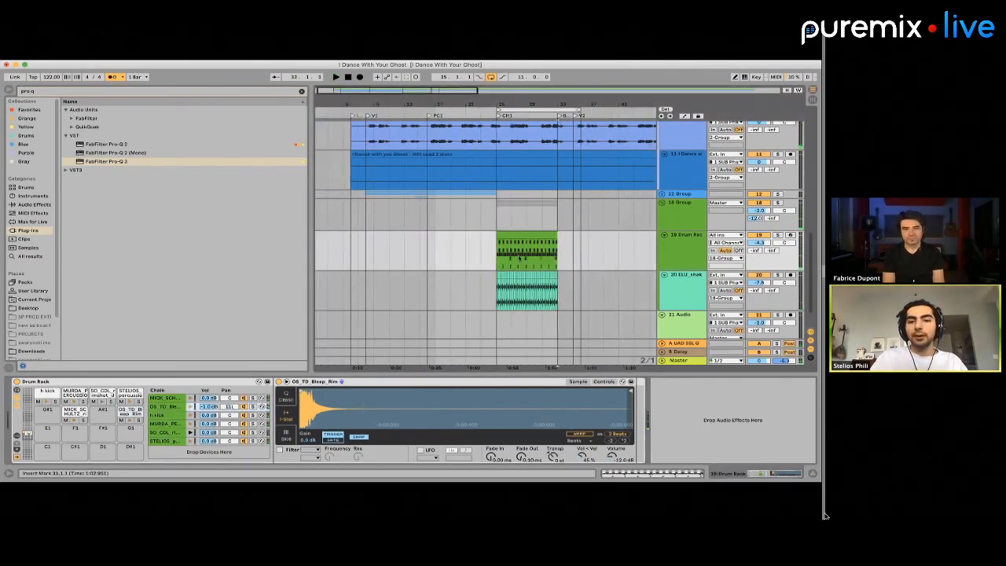
pyautogui.click(473, 238)
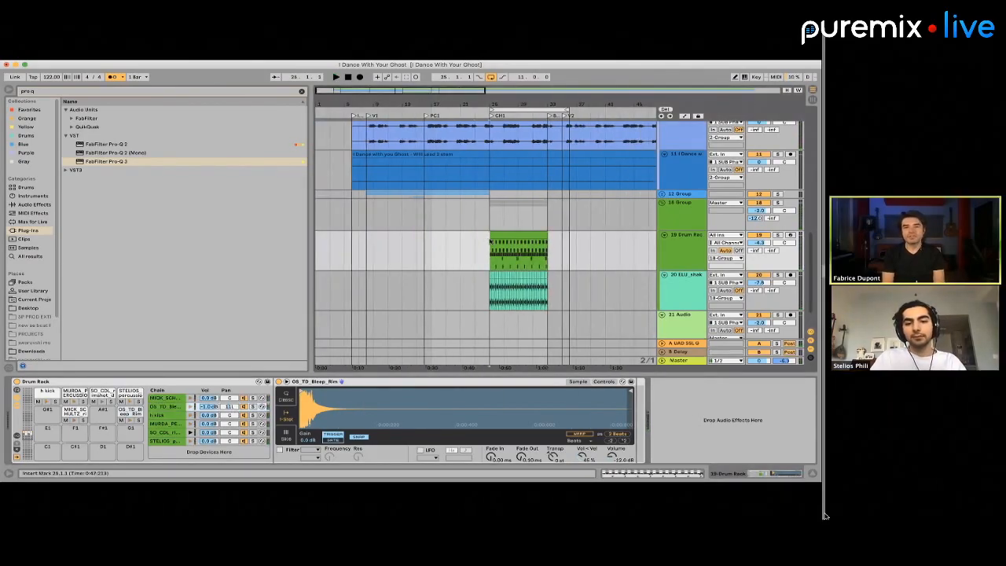
pyautogui.moveTo(490, 239); pyautogui.dragTo(552, 259)
pyautogui.press('space')
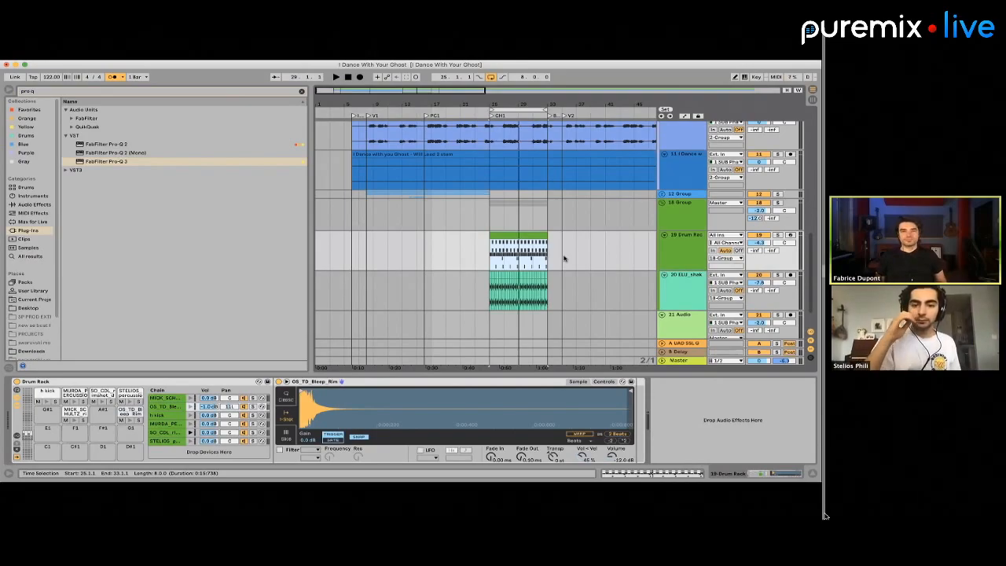
# Play the drum and shaker group's CH1 section from bar 25 to 33 and arm the 21 Audio track for recording
pyautogui.click(418, 217)
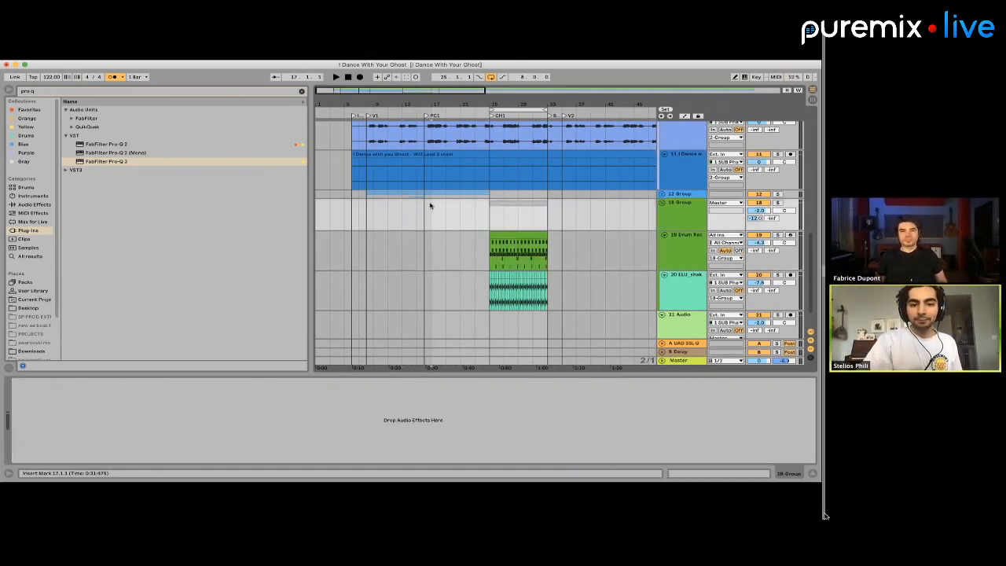
pyautogui.scroll(1, 425, 210)
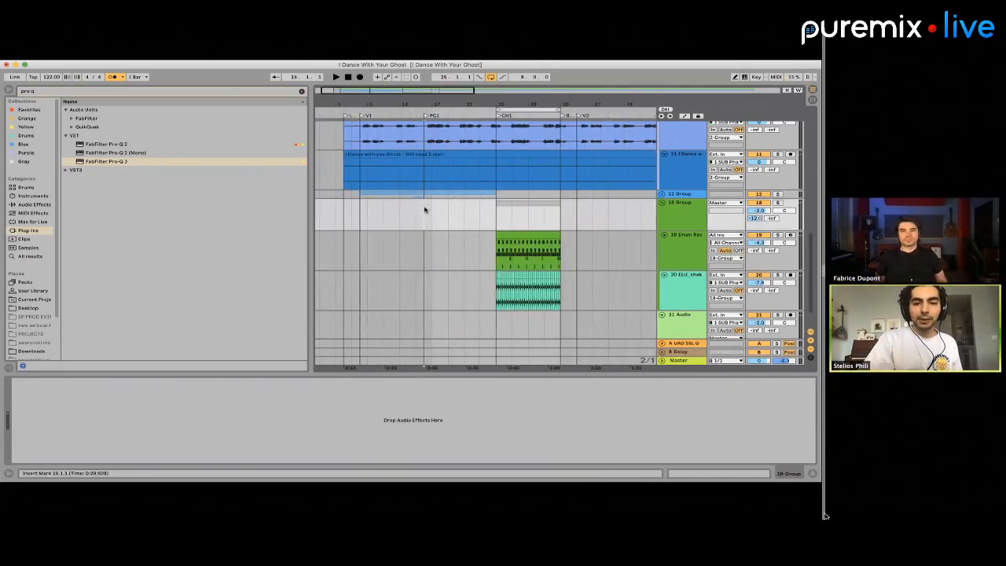
pyautogui.scroll(-4, 425, 210)
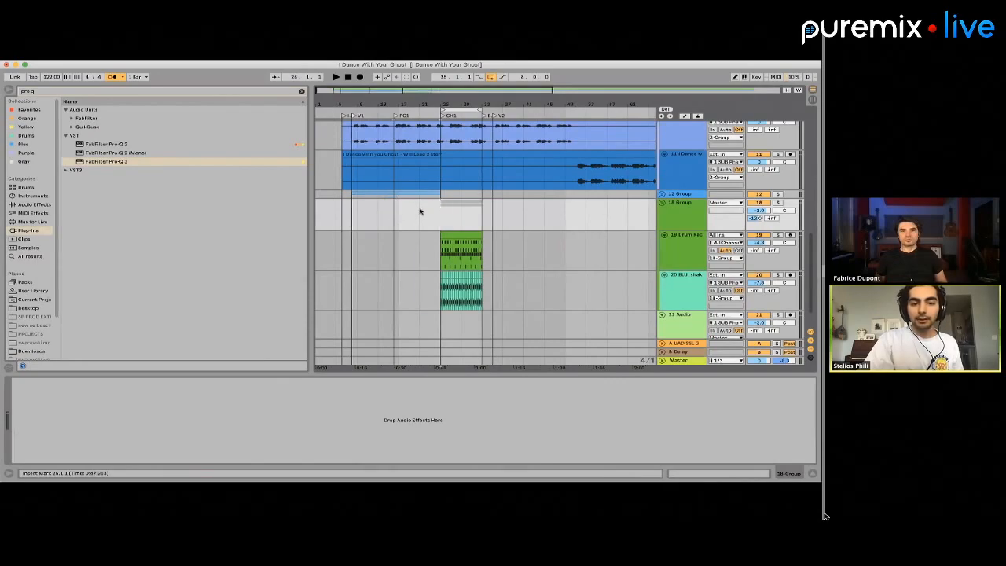
pyautogui.keyDown('shift'); pyautogui.click(394, 211); pyautogui.keyUp('shift')
pyautogui.moveTo(394, 211); pyautogui.dragTo(482, 221)
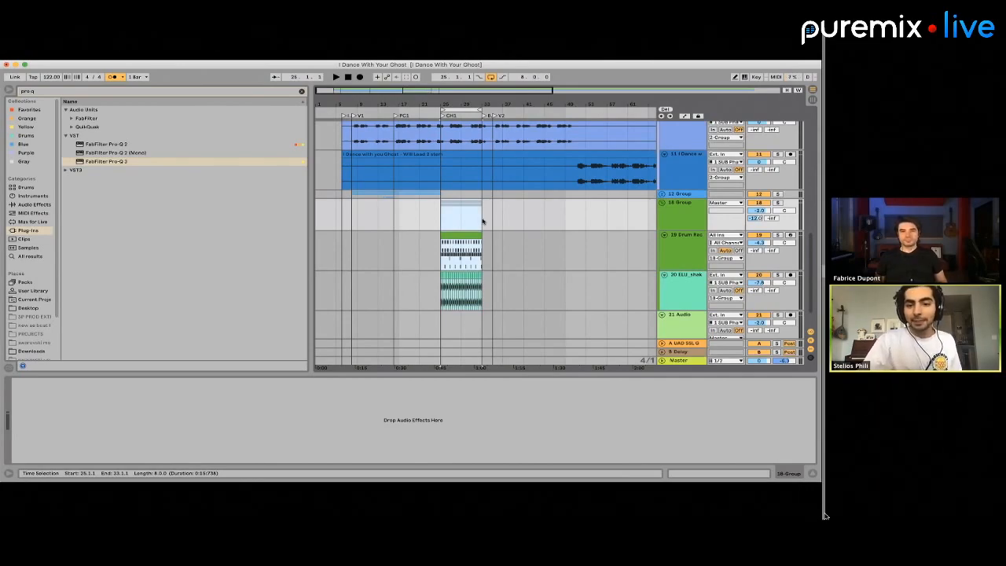
pyautogui.press('space')
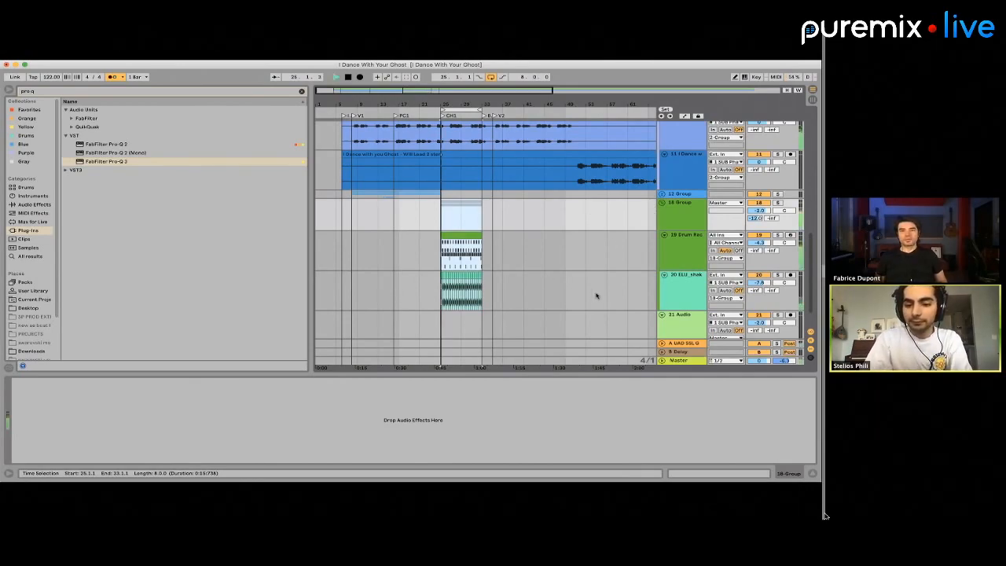
pyautogui.scroll(-1, 597, 293)
pyautogui.click(791, 283)
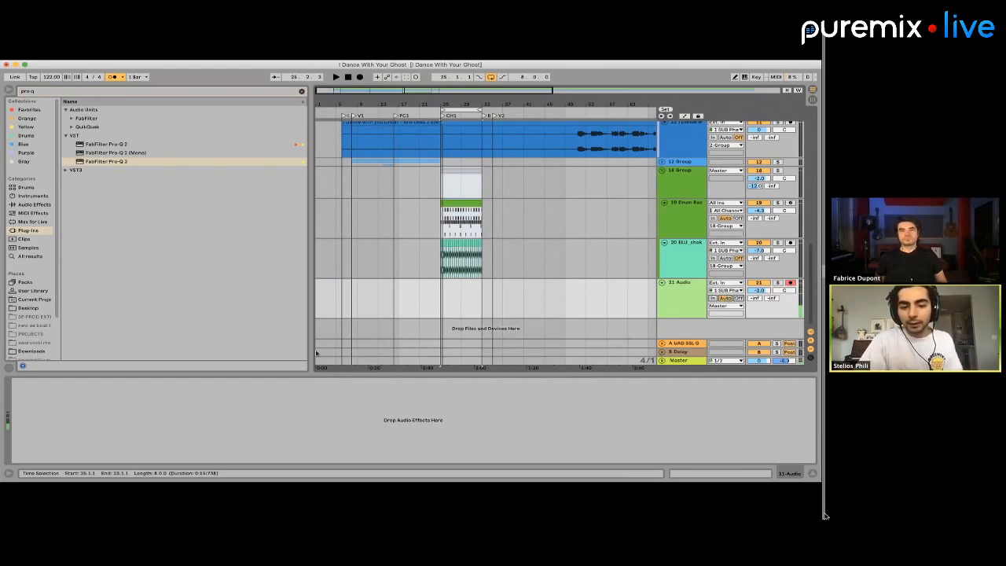
pyautogui.click(420, 303)
pyautogui.click(359, 77)
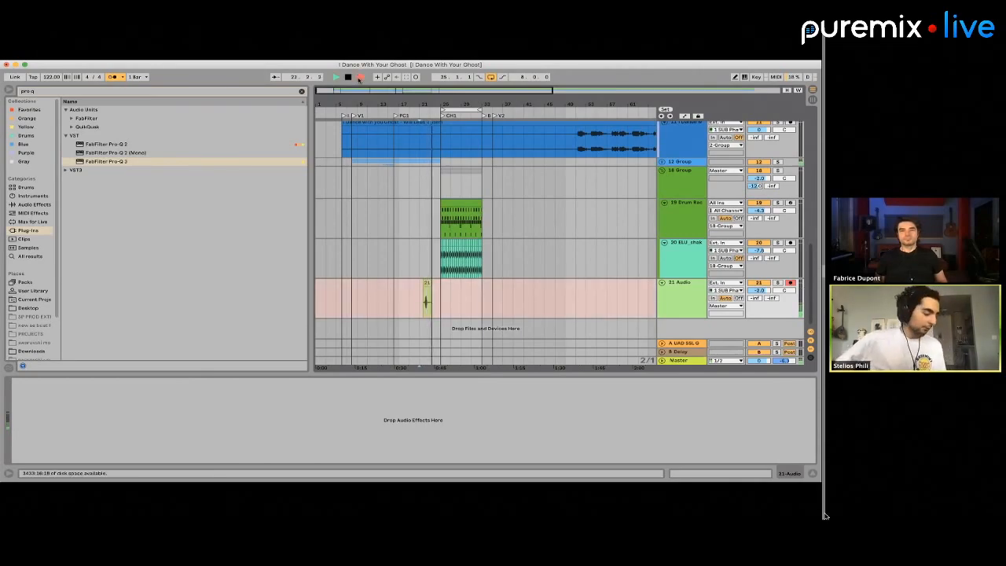
pyautogui.press('space')
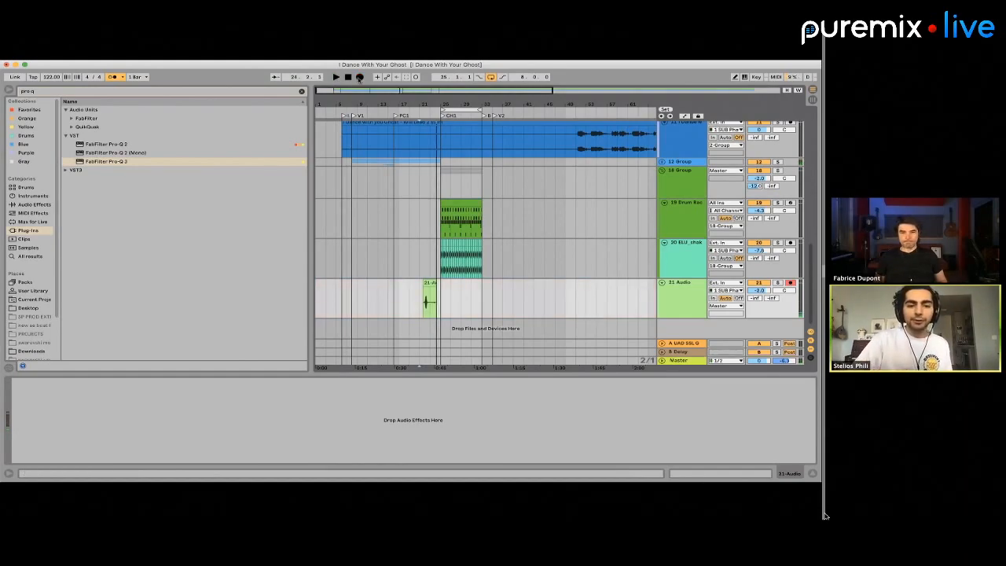
pyautogui.moveTo(441, 308); pyautogui.dragTo(409, 307)
# Play from bar 23 and lower the 21 Audio track's volume to -9.9 dB
pyautogui.click(426, 305)
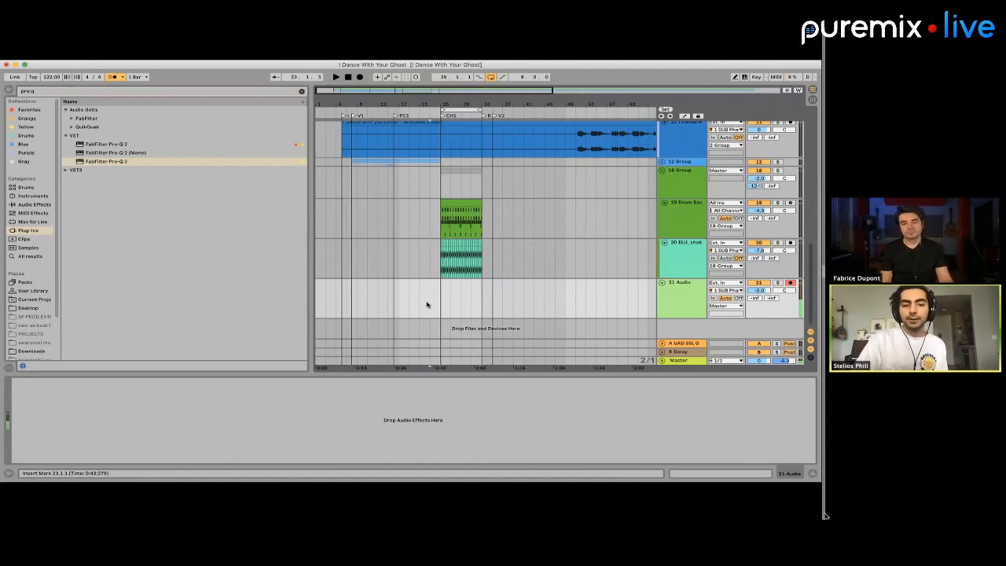
pyautogui.press('space')
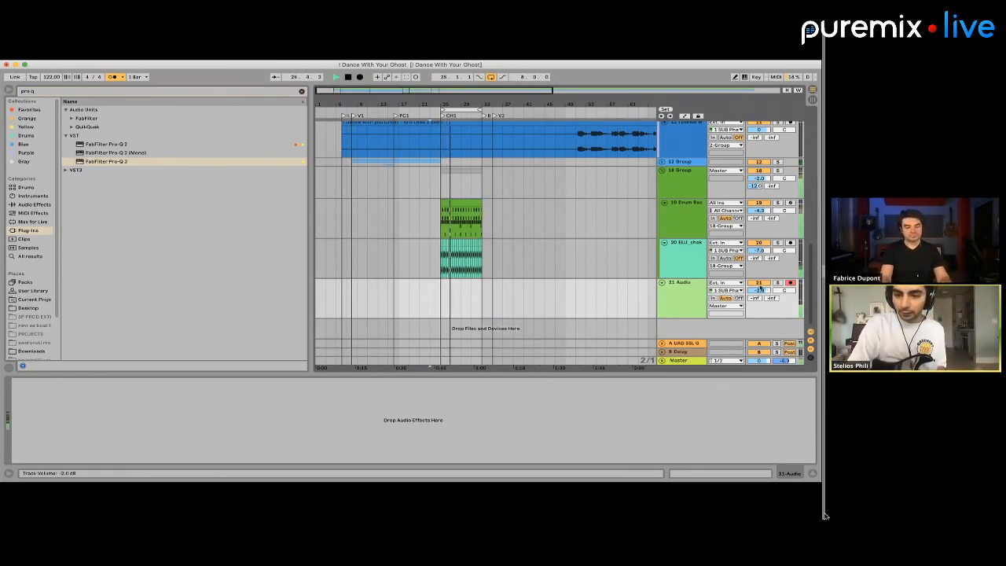
pyautogui.moveTo(759, 290); pyautogui.dragTo(760, 311)
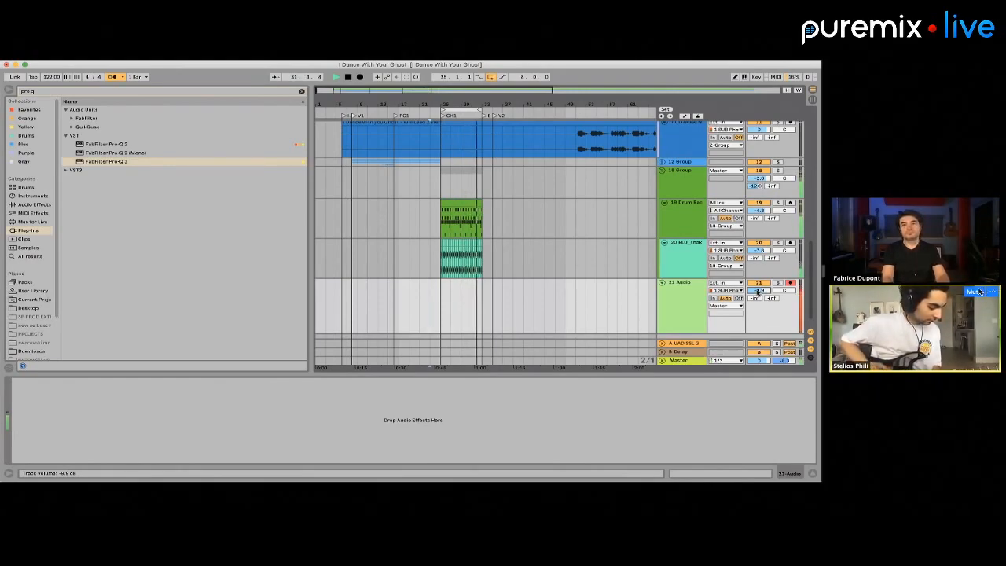
# Record an audio take on the 21 Audio track from bar 23 through the looped CH1 section
pyautogui.click(977, 292)
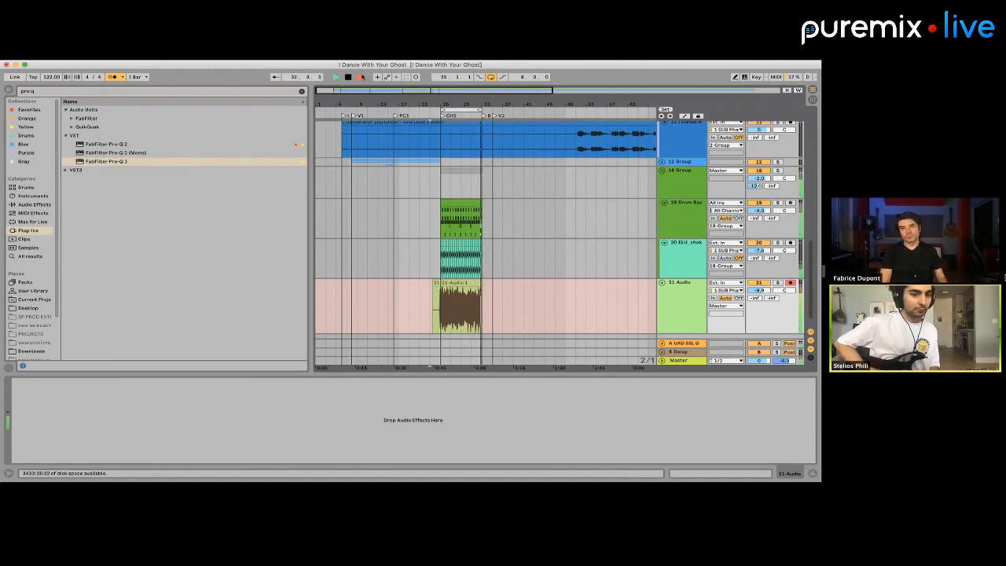
pyautogui.press('space')
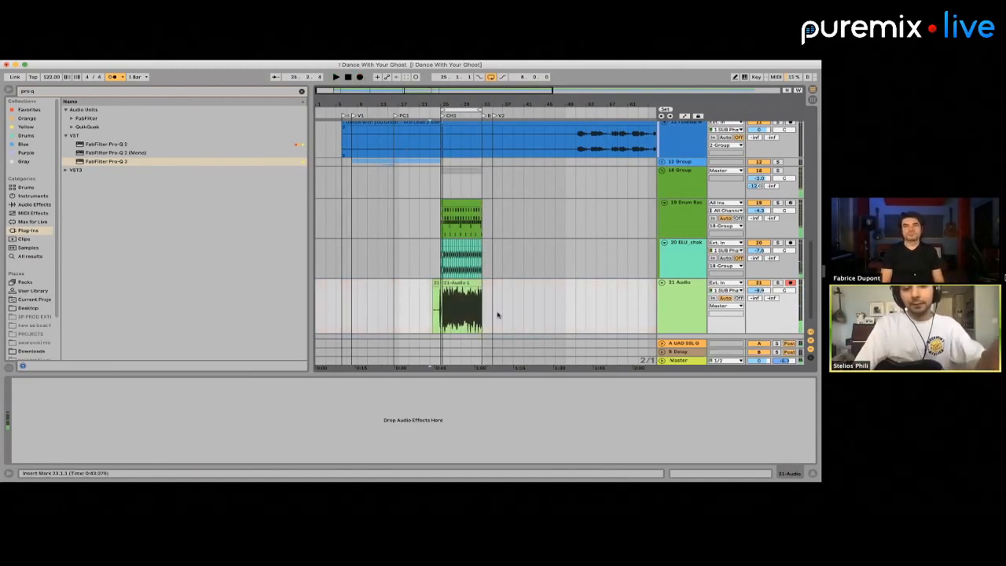
pyautogui.scroll(-1, 498, 317)
pyautogui.scroll(5, 485, 304)
pyautogui.scroll(-3, 484, 304)
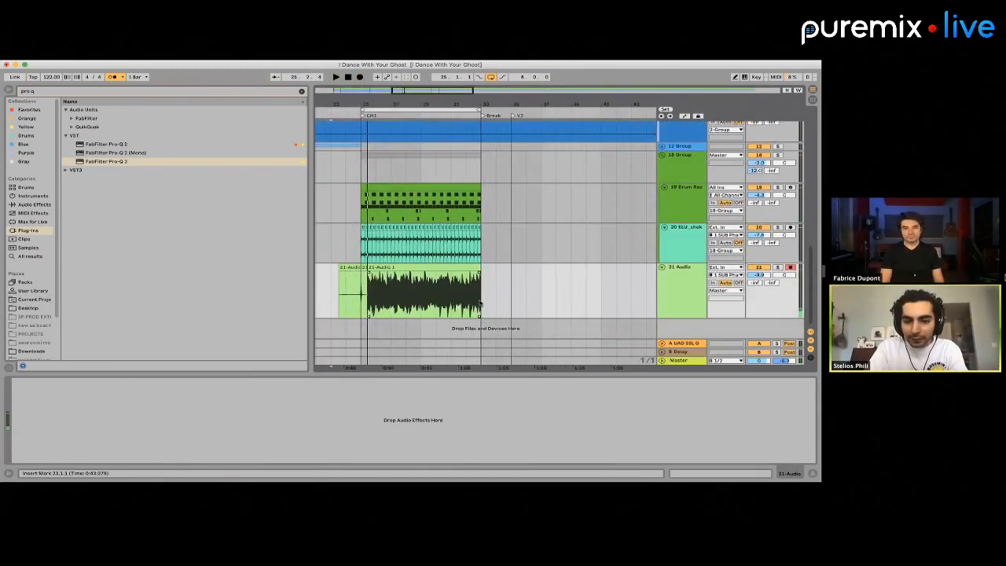
pyautogui.scroll(6, 417, 300)
pyautogui.scroll(-6, 417, 300)
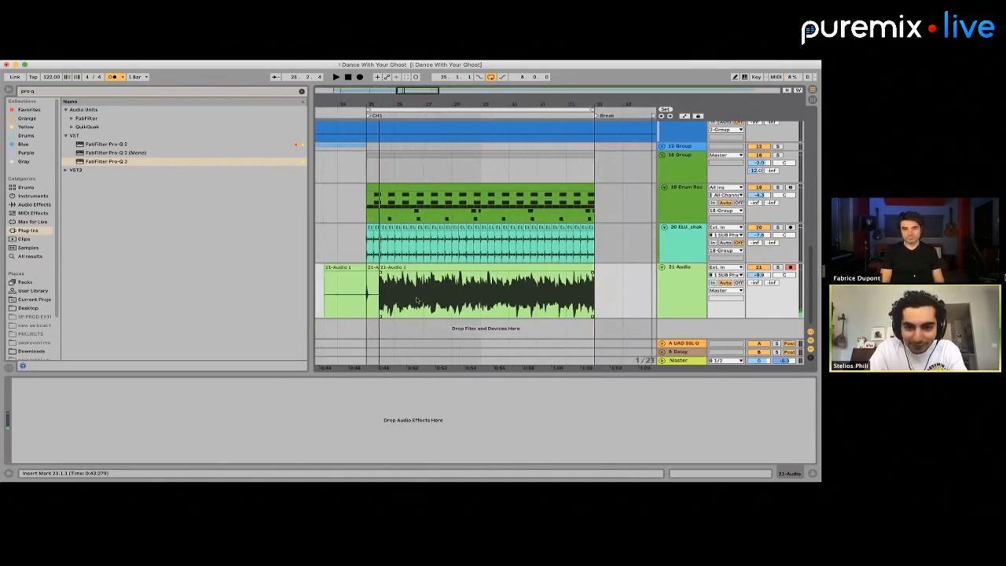
# Add two new audio tracks below the 21 Audio track
pyautogui.click(681, 291)
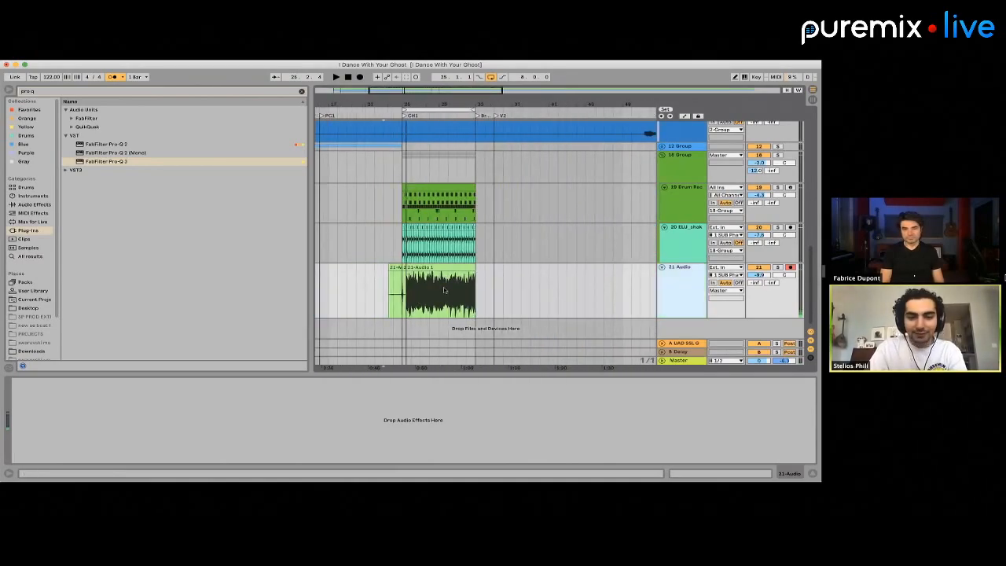
pyautogui.press('super+t')
pyautogui.press('super+t')
pyautogui.scroll(1, 433, 289)
pyautogui.hscroll(-4, 433, 290)
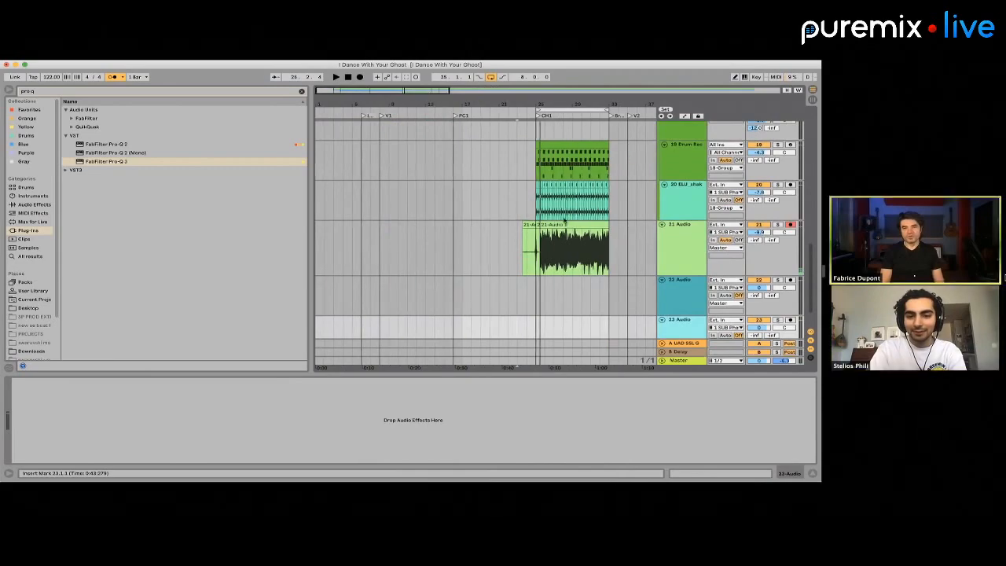
# Extend the recorded clip on the 21 Audio track back to just before PC1 to expose the earlier recorded pass
pyautogui.moveTo(535, 251); pyautogui.dragTo(401, 226)
pyautogui.scroll(-2, 500, 260)
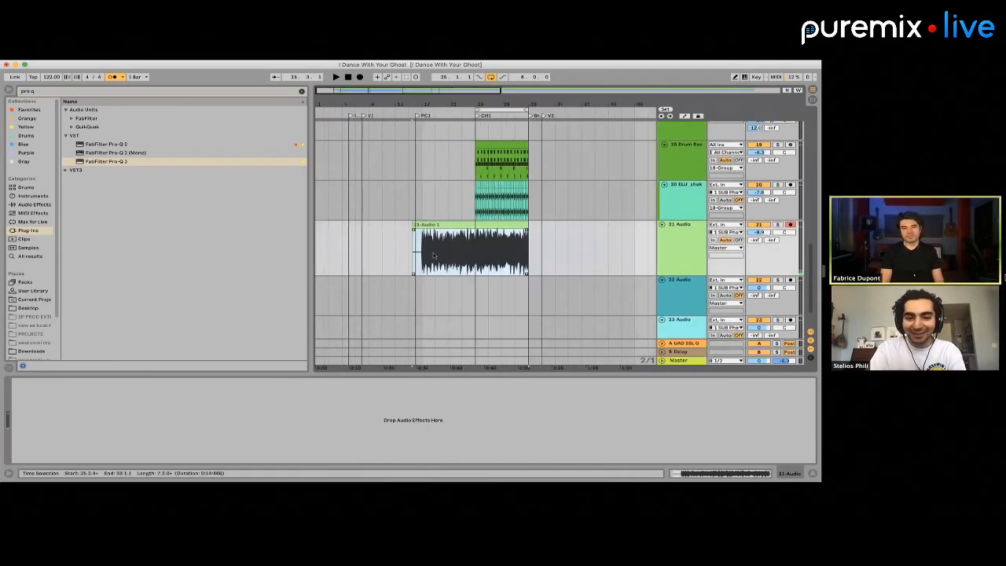
pyautogui.scroll(3, 436, 256)
pyautogui.scroll(-4, 480, 237)
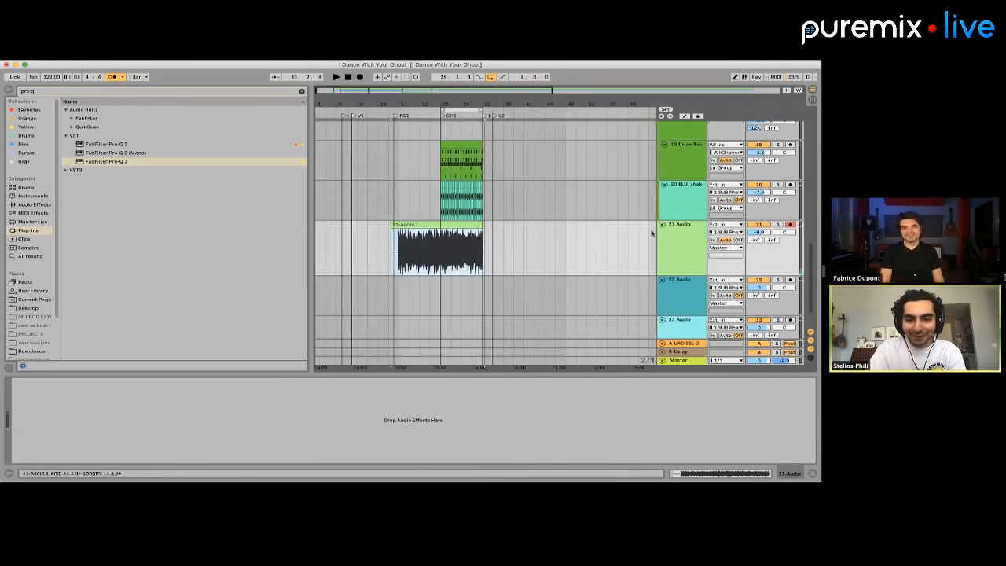
pyautogui.hscroll(1, 441, 253)
pyautogui.scroll(4, 440, 253)
pyautogui.hscroll(-3, 502, 251)
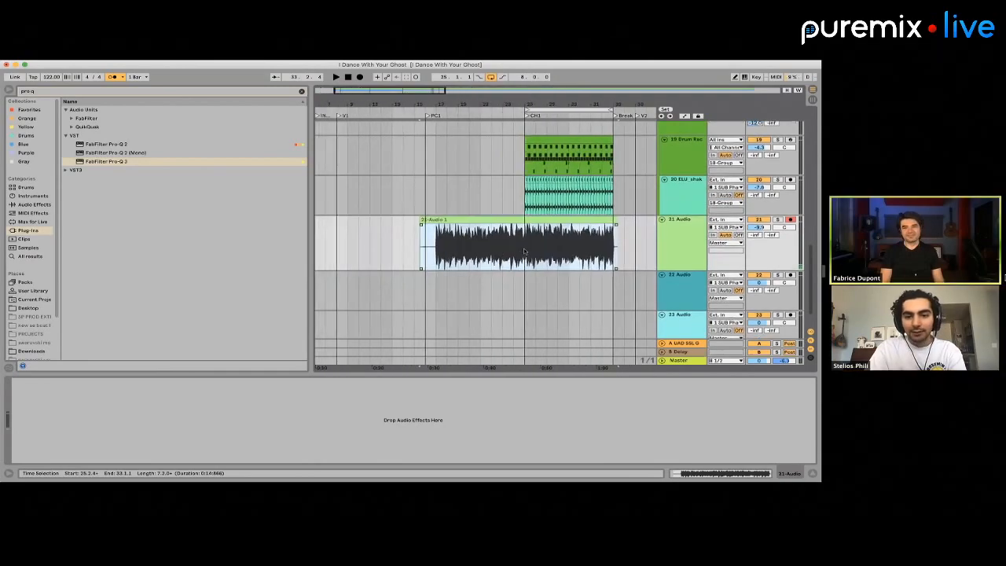
# Split the 21 Audio take at bar 25 and move its bars 17 to 25 onto the 22 Audio track at bar 25
pyautogui.click(524, 248)
pyautogui.press('super+e')
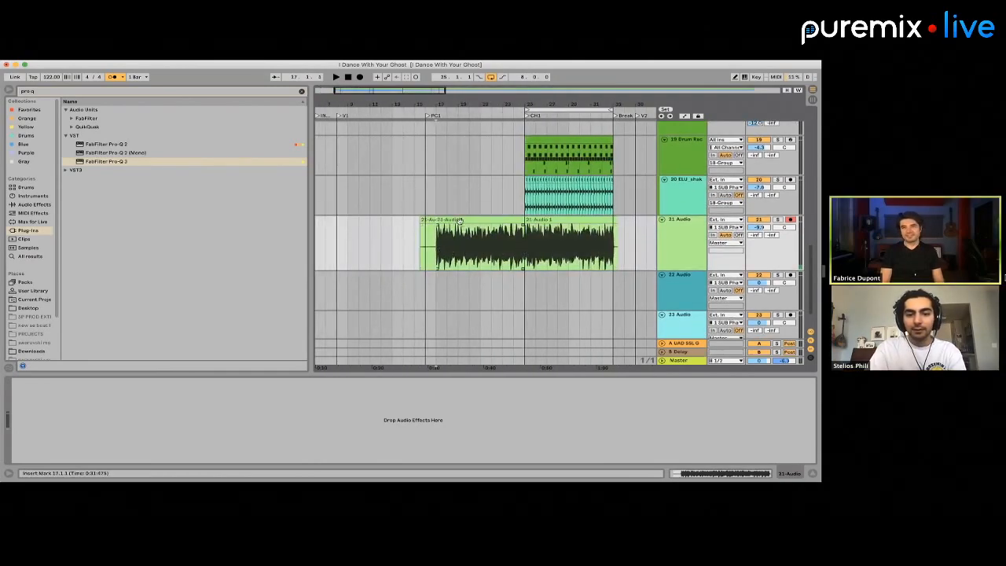
pyautogui.moveTo(440, 249); pyautogui.dragTo(515, 261)
pyautogui.press('Delete')
pyautogui.click(526, 288)
pyautogui.press('super+v')
pyautogui.hscroll(3, 534, 288)
pyautogui.scroll(-1, 534, 288)
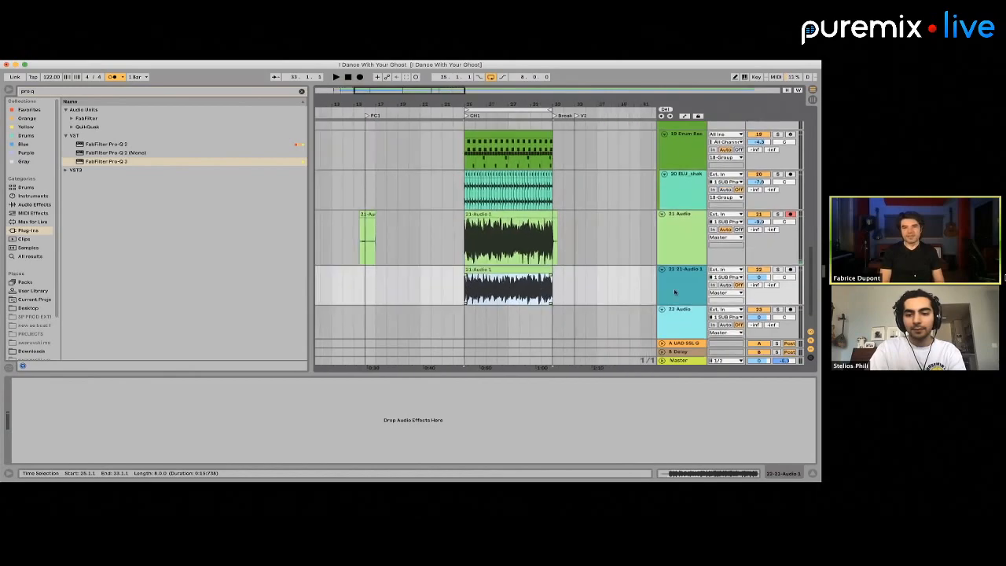
# Add another audio track below the track holding the moved take
pyautogui.click(675, 290)
pyautogui.press('super+t')
pyautogui.scroll(1, 497, 291)
pyautogui.scroll(3, 497, 288)
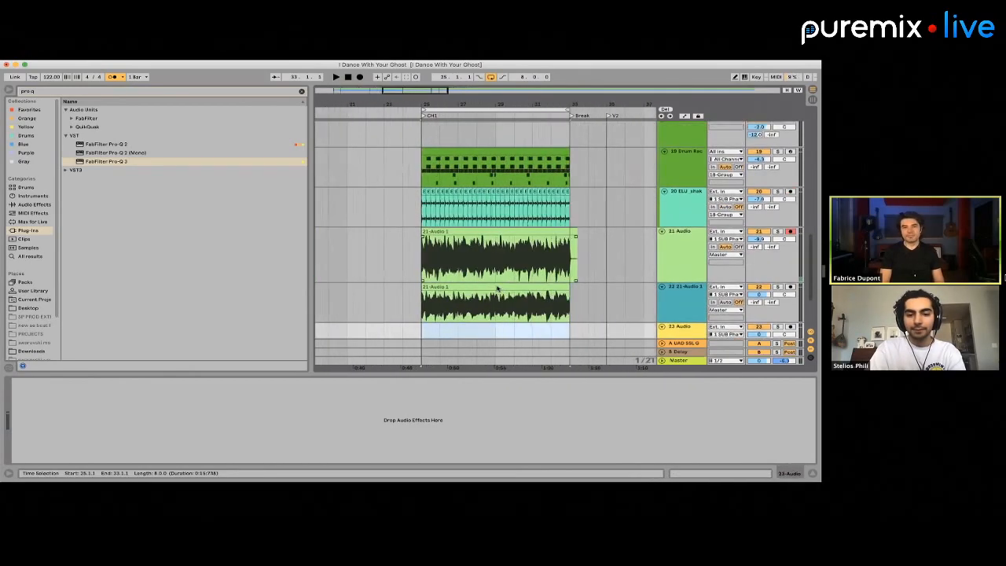
# Move the 21 Audio take's part from bar 29 onward to track 23 at bar 25, and remove all three tracks' audio after bar 29
pyautogui.moveTo(494, 273); pyautogui.dragTo(584, 272)
pyautogui.press('Delete')
pyautogui.scroll(-1, 542, 278)
pyautogui.scroll(-1, 530, 281)
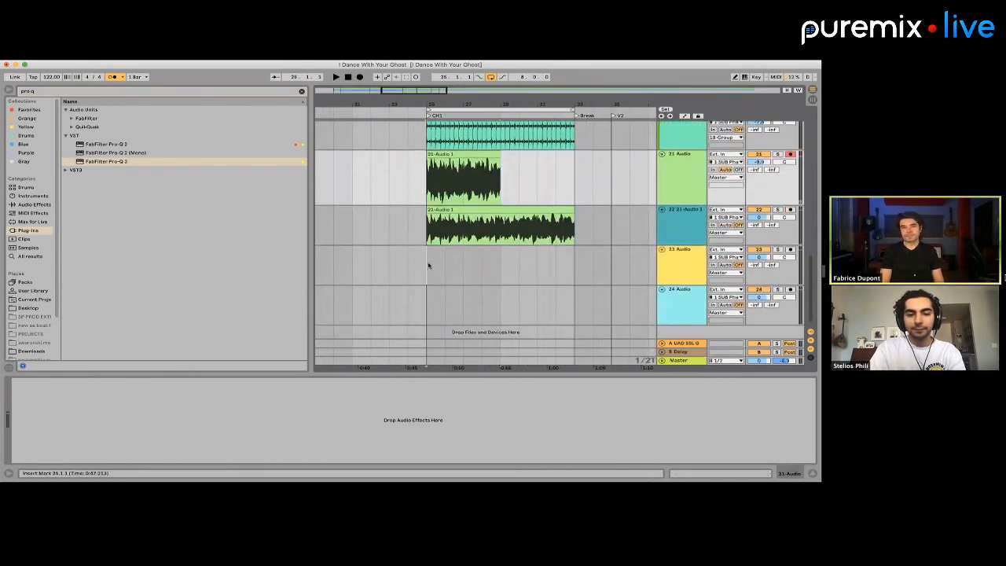
pyautogui.click(429, 264)
pyautogui.press('super+v')
pyautogui.moveTo(501, 203); pyautogui.dragTo(599, 289)
pyautogui.press('Delete')
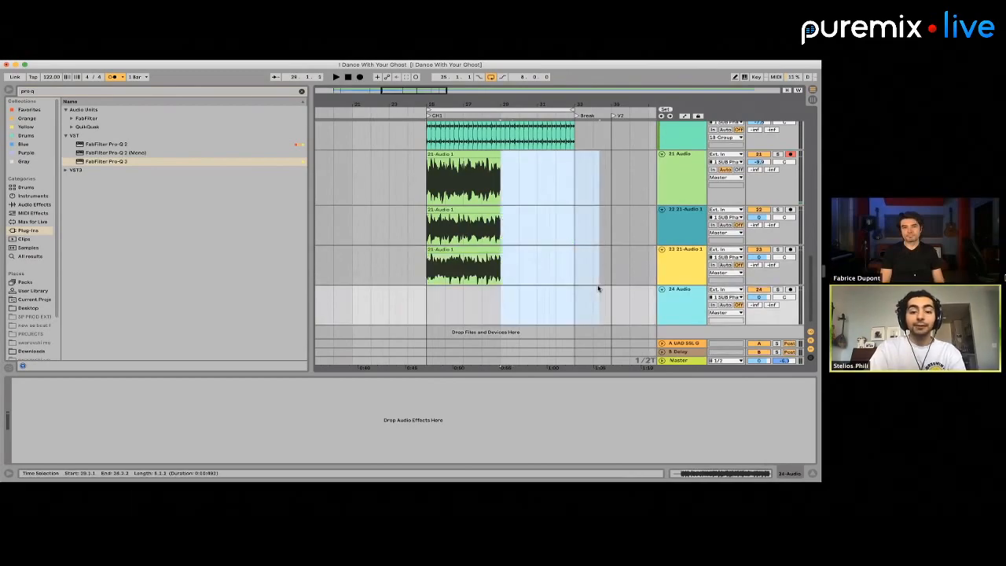
# Cut the three stacked takes on tracks 21 to 23 over bars 25 to 30
pyautogui.scroll(2, 598, 288)
pyautogui.hscroll(-2, 598, 289)
pyautogui.scroll(-3, 597, 288)
pyautogui.scroll(1, 597, 288)
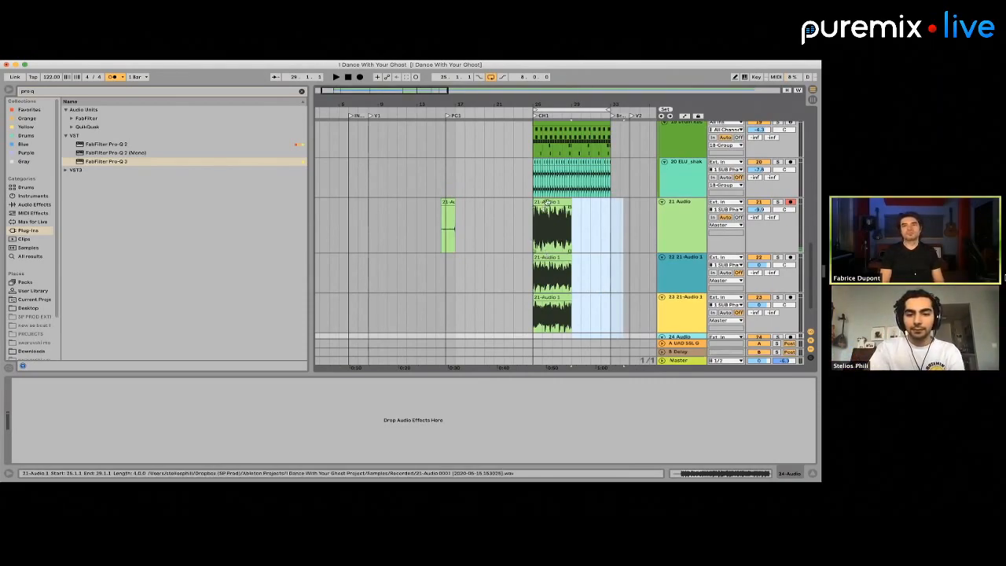
pyautogui.moveTo(526, 224); pyautogui.dragTo(579, 313)
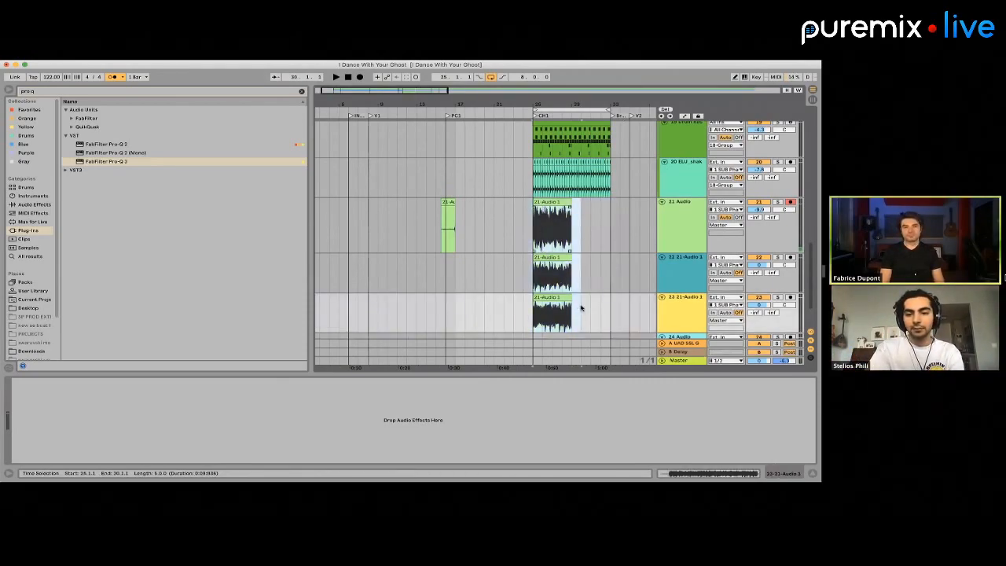
pyautogui.press('Delete')
pyautogui.scroll(10, 582, 308)
pyautogui.scroll(-10, 581, 308)
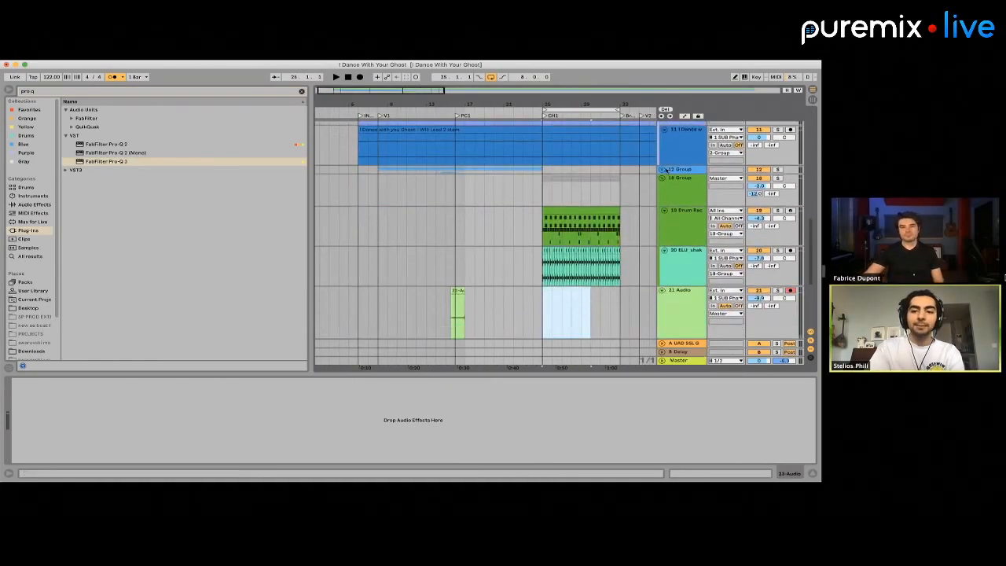
# Unfold the 12 Group, paste the three takes onto tracks 13 to 15 at bar 25, and repeat them at bar 29
pyautogui.click(663, 170)
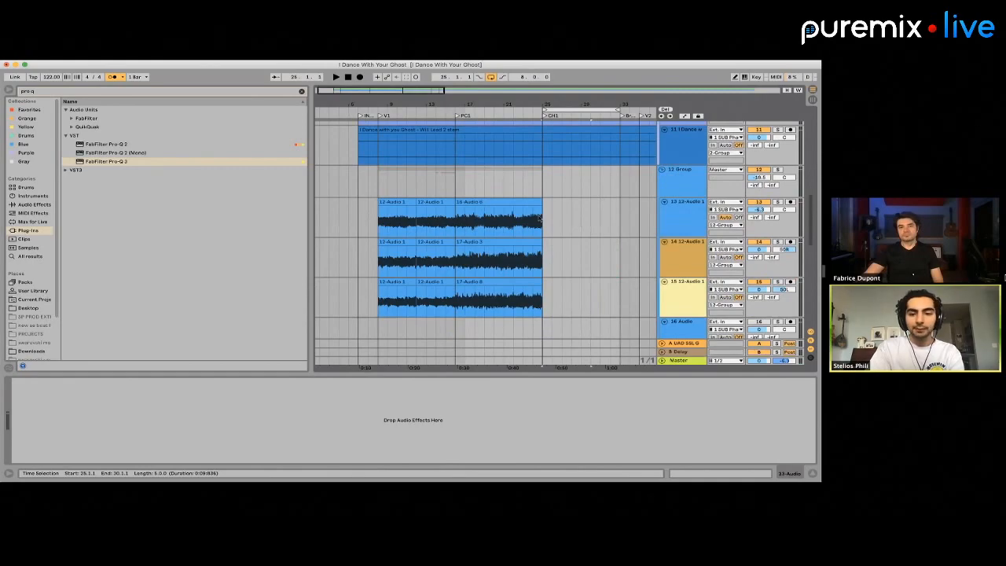
pyautogui.click(541, 220)
pyautogui.hotkey('ctrl', 'v')
pyautogui.rightClick(540, 222)
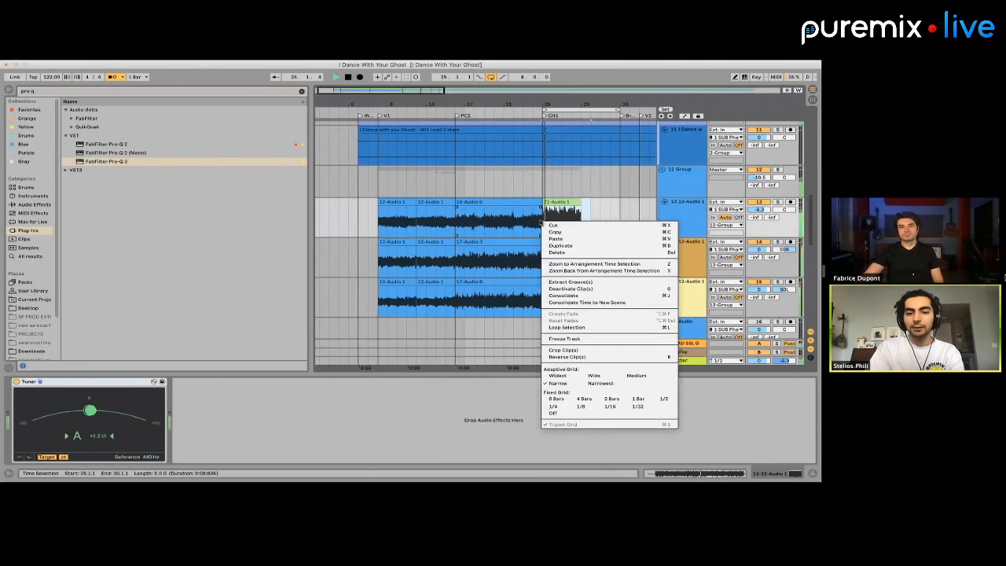
pyautogui.click(540, 221)
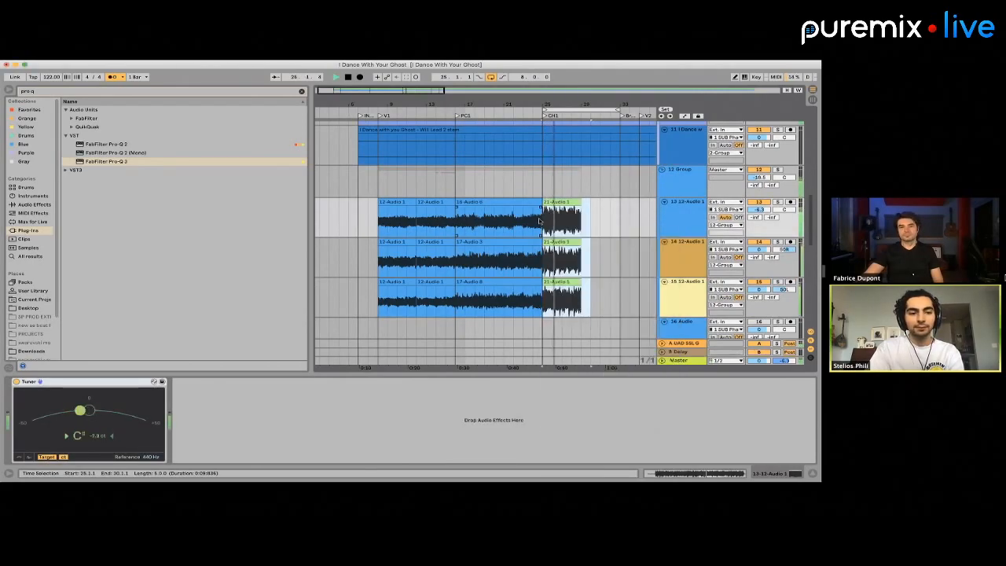
pyautogui.click(583, 296)
pyautogui.hotkey('ctrl', 'v')
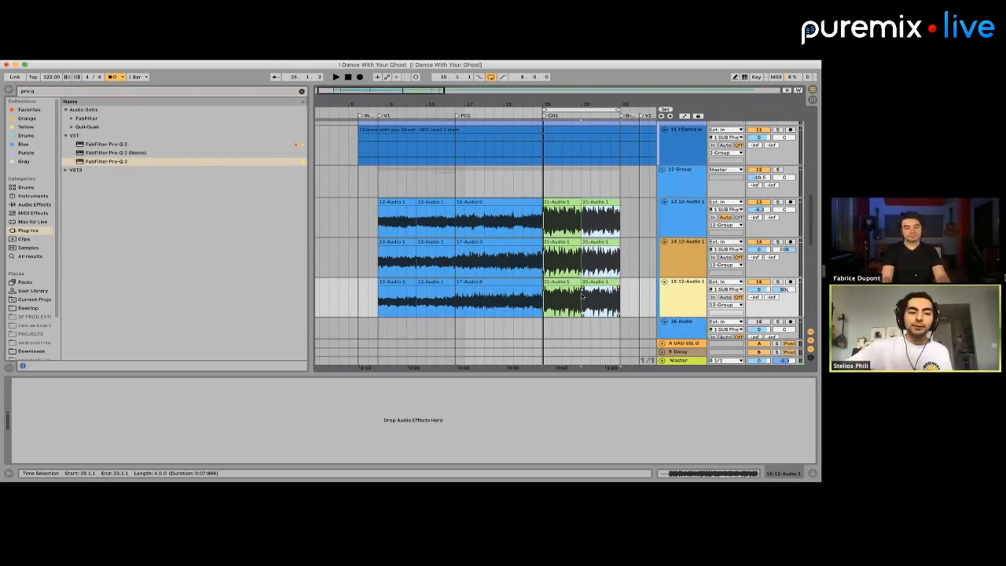
# Play the looped CH1 section from bar 25 with the doubled takes in place
pyautogui.scroll(-10, 550, 251)
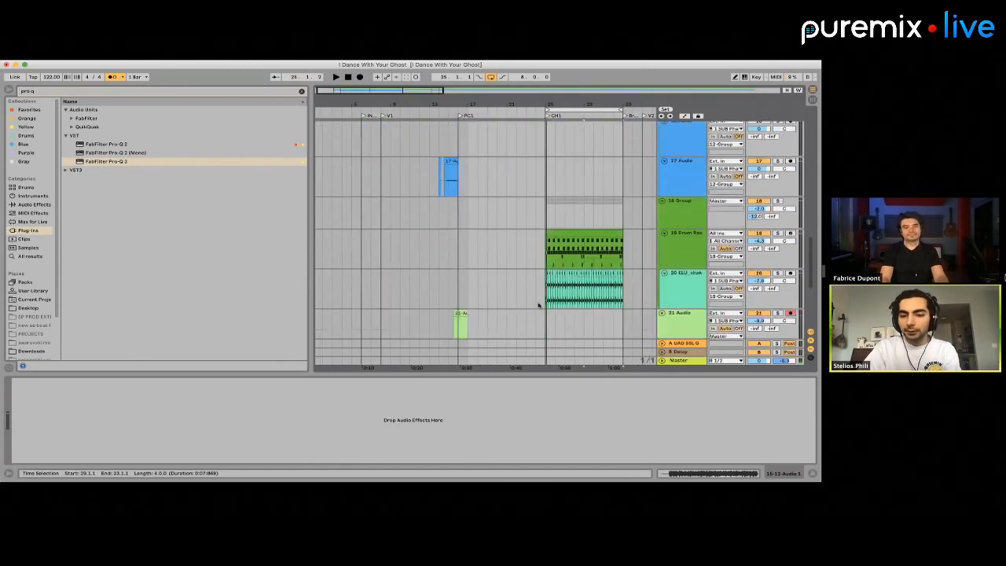
pyautogui.click(549, 243)
pyautogui.press('space')
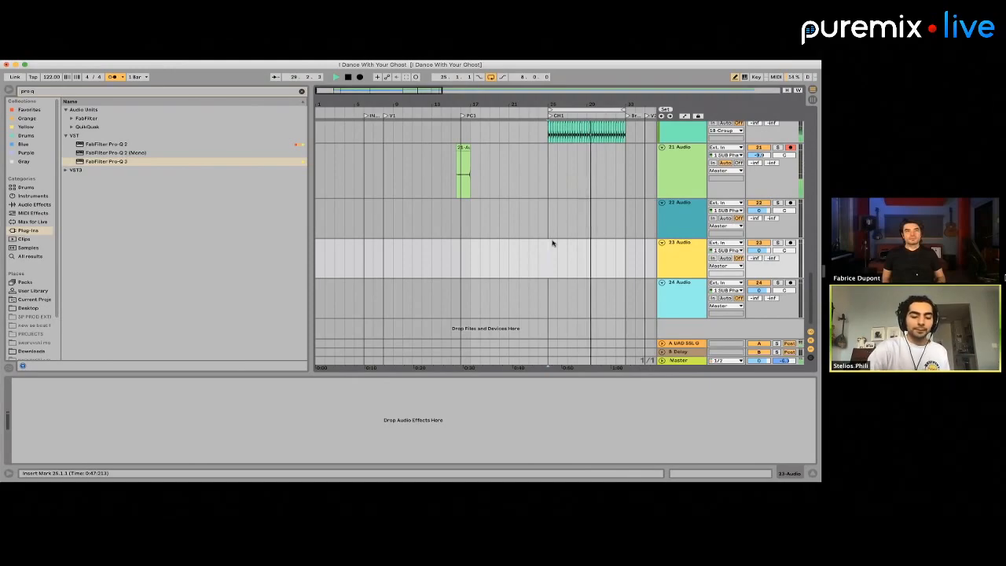
pyautogui.press('space')
pyautogui.press('space')
pyautogui.press('b')
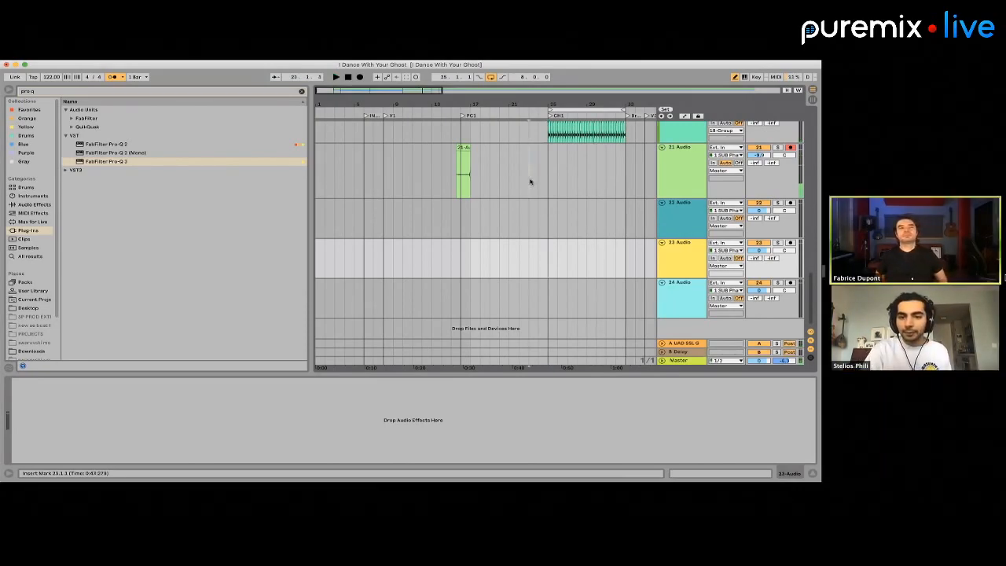
# Record a new take on the 21 Audio track from bar 23 through CH1 and extend its main clip back to bar 25
pyautogui.click(360, 77)
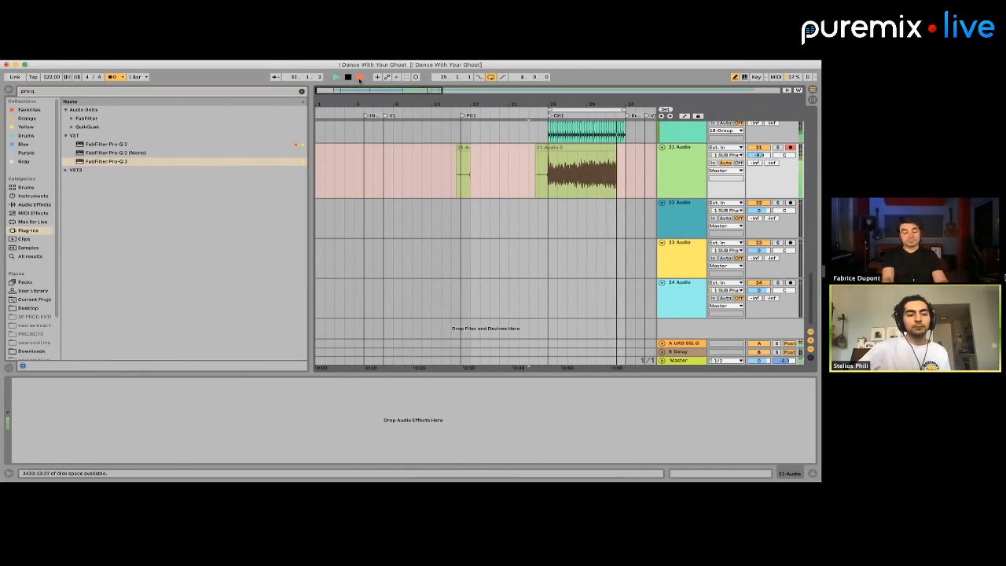
pyautogui.press('space')
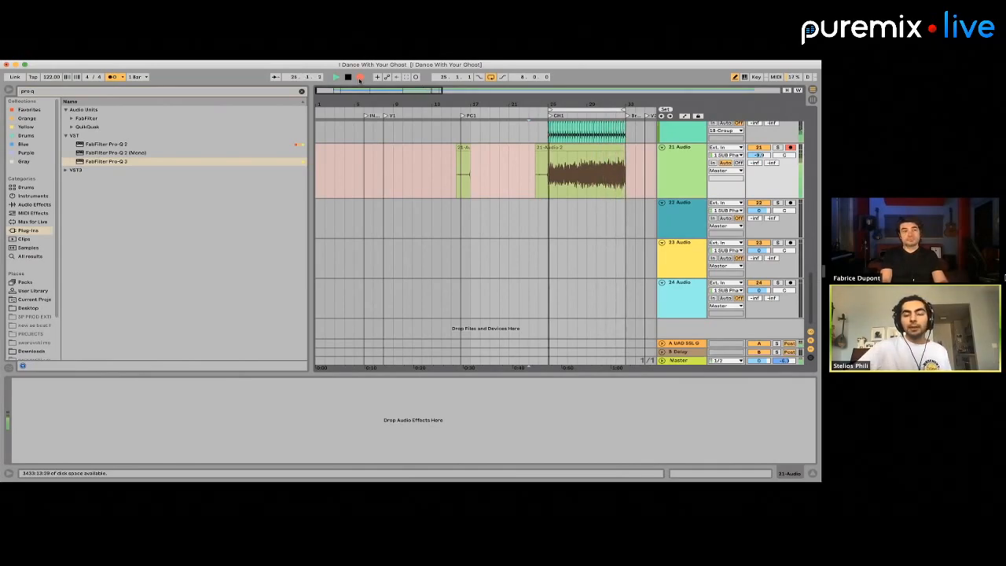
pyautogui.click(359, 77)
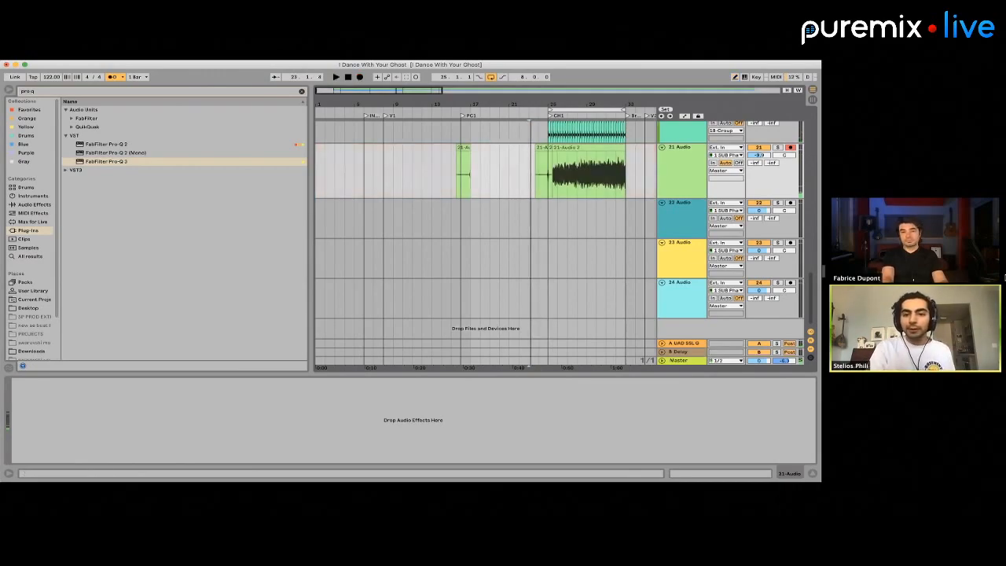
pyautogui.click(550, 147)
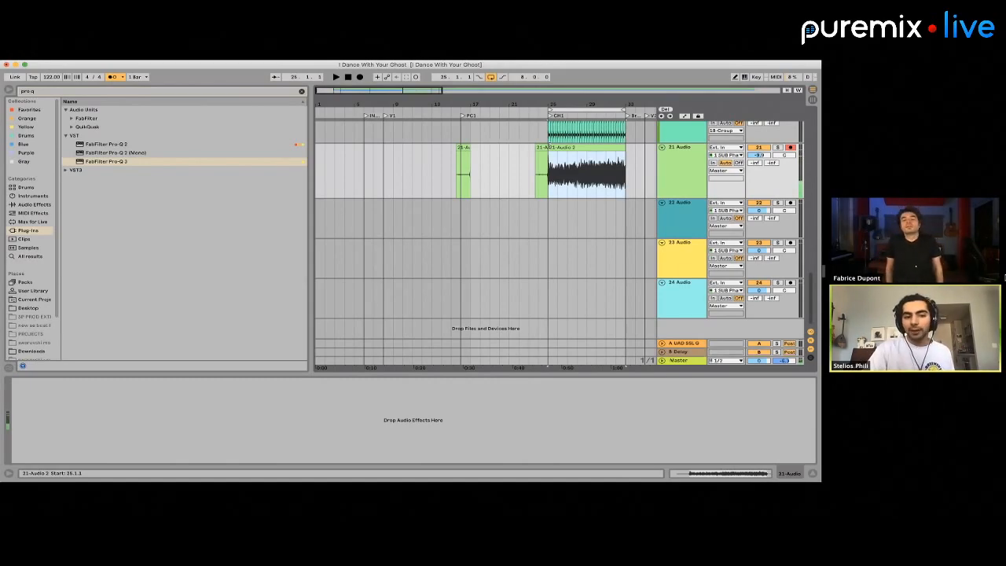
# Arm the 22 Audio track, set its volume to -14.1 dB and record a take from bar 22 through CH1
pyautogui.click(525, 226)
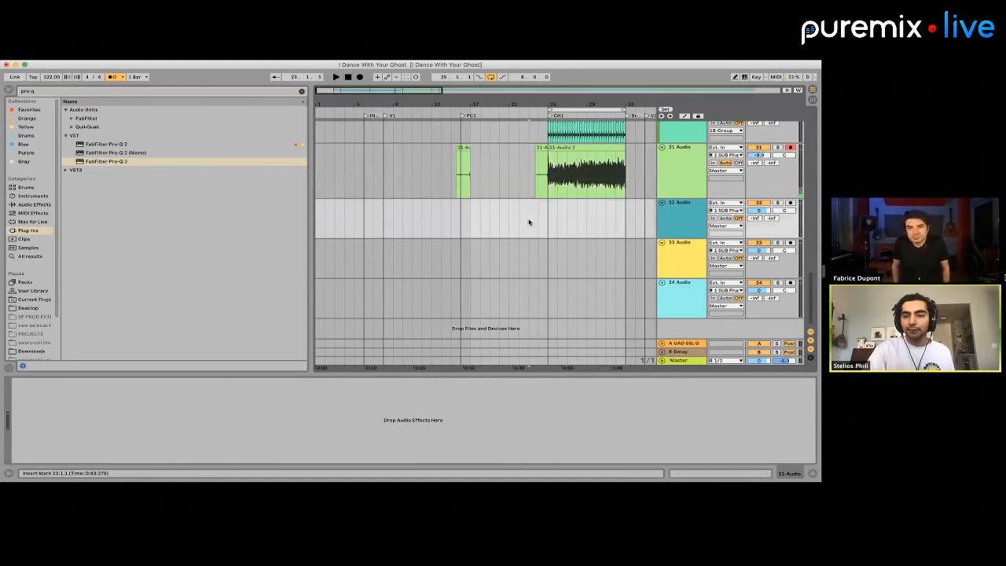
pyautogui.press('space')
pyautogui.click(361, 78)
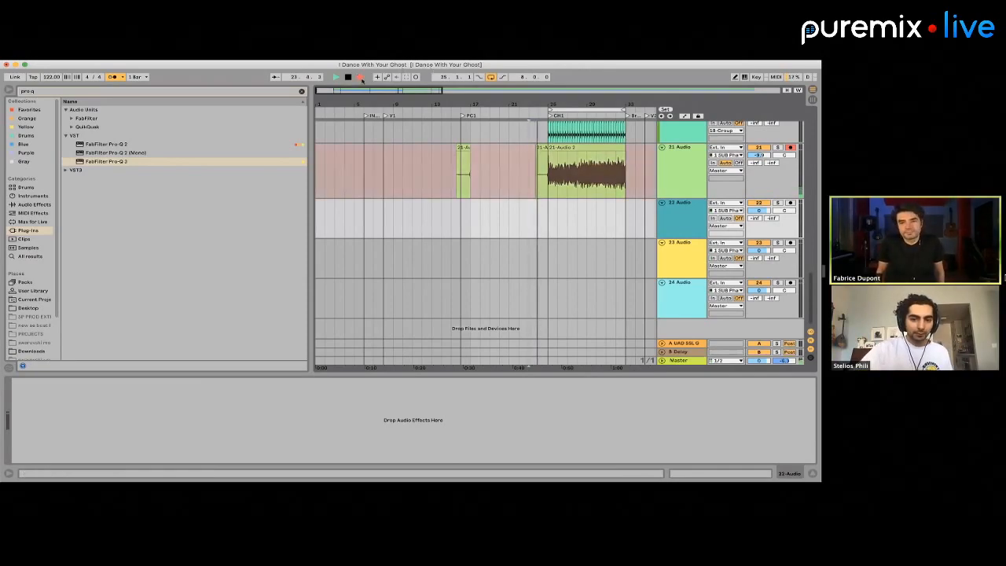
pyautogui.press('space')
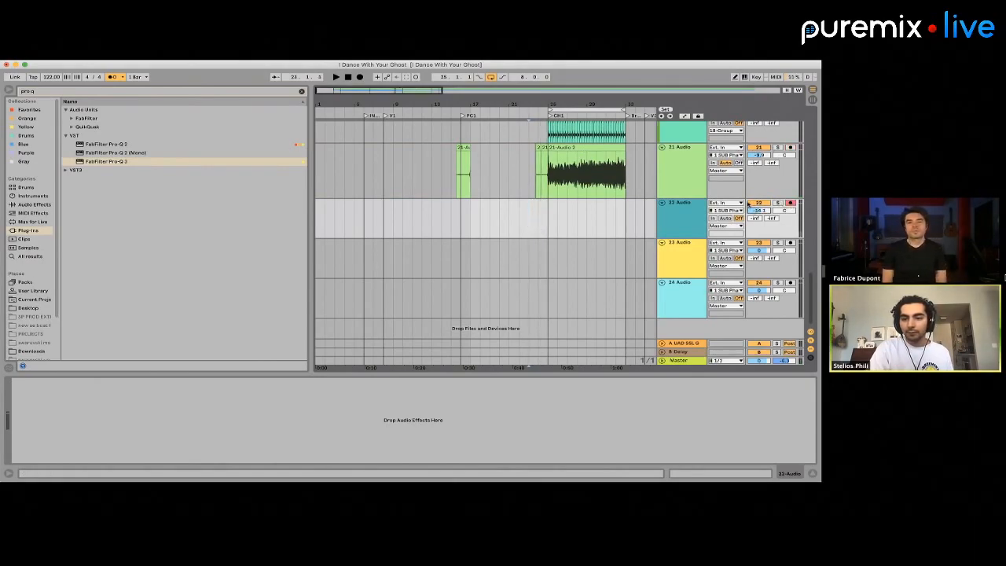
pyautogui.click(361, 78)
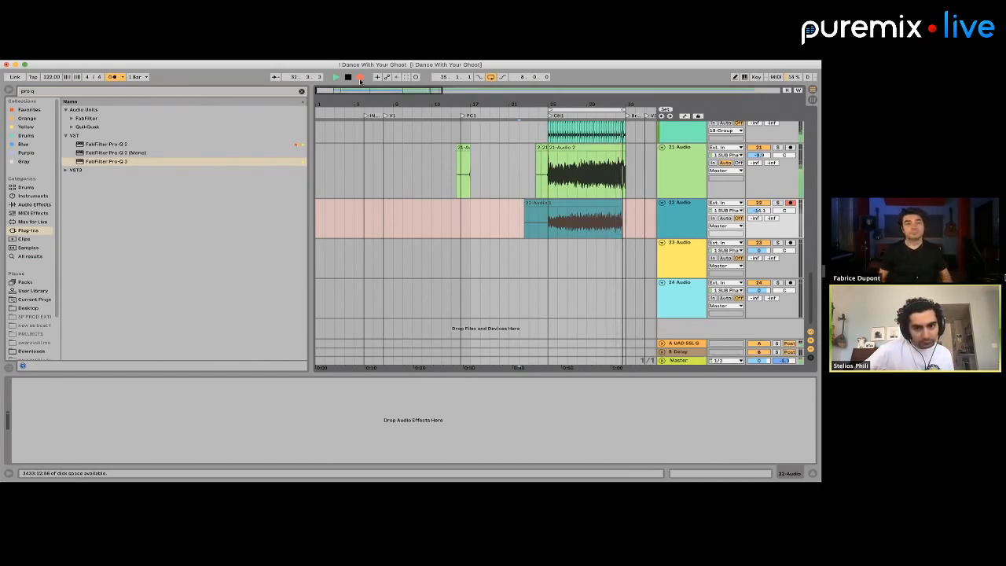
pyautogui.press('space')
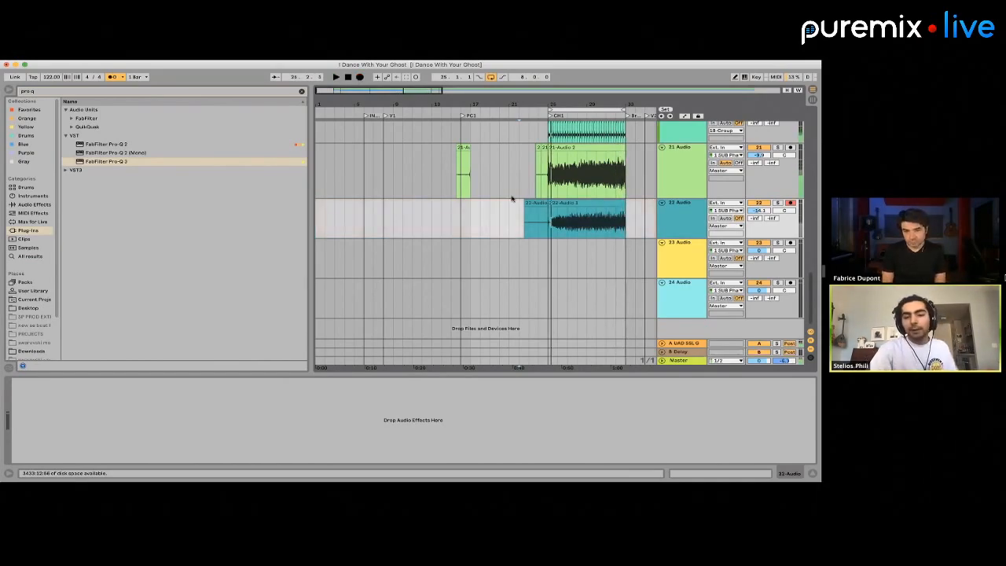
# Solo the 22 Audio track and play its new take from the start of CH1
pyautogui.click(558, 218)
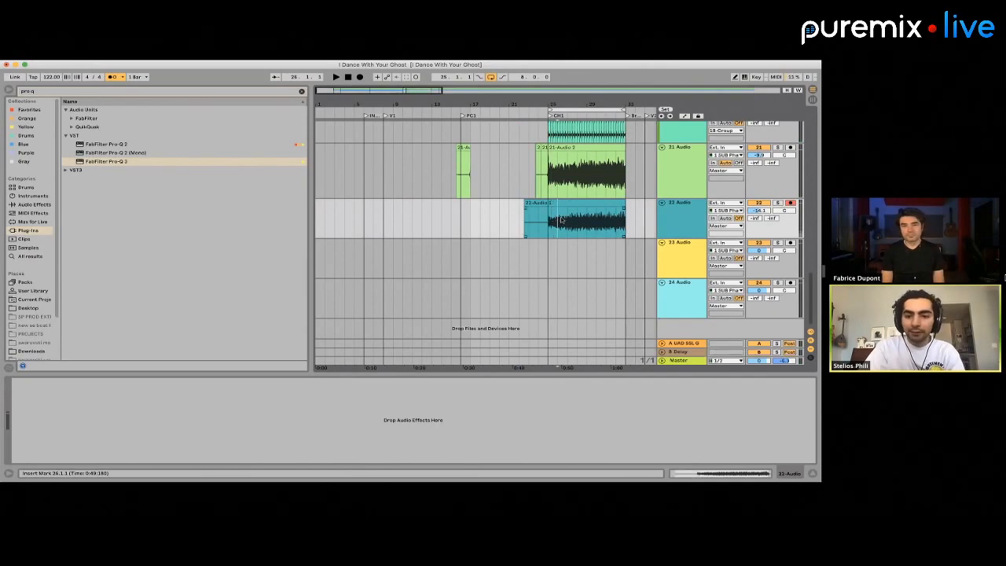
pyautogui.press('space')
pyautogui.click(778, 203)
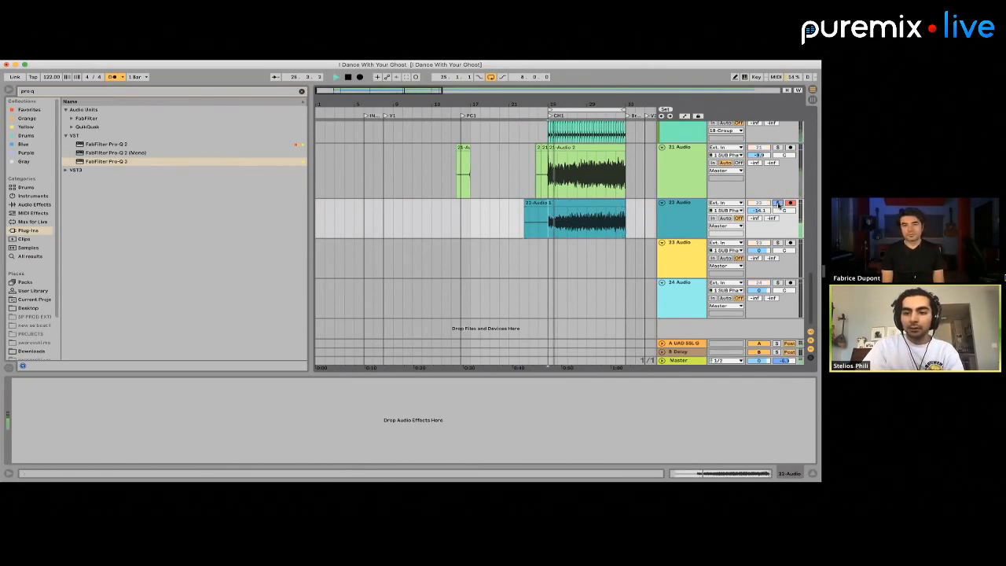
pyautogui.press('space')
# Open the 22 Audio clip and shift its warped waveform earlier so the first note lines up with bar 25
pyautogui.click(565, 203)
pyautogui.scroll(5, 566, 206)
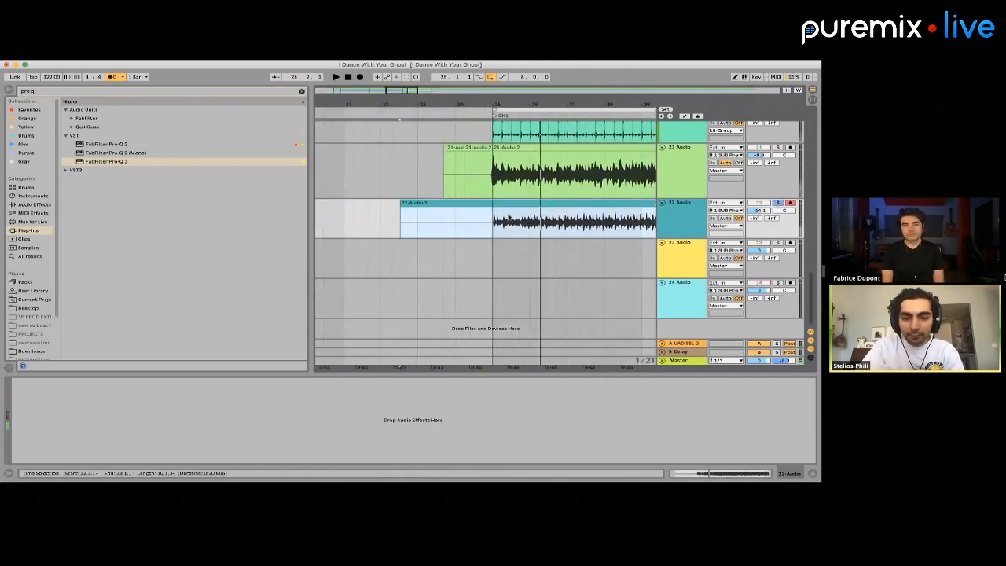
pyautogui.click(488, 214)
pyautogui.scroll(5, 489, 214)
pyautogui.doubleClick(493, 204)
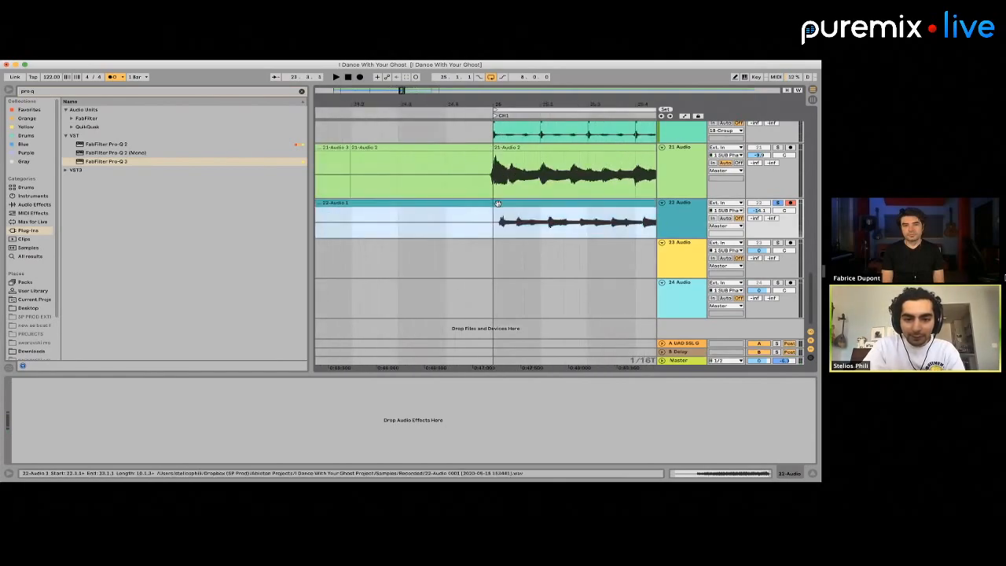
pyautogui.scroll(5, 336, 405)
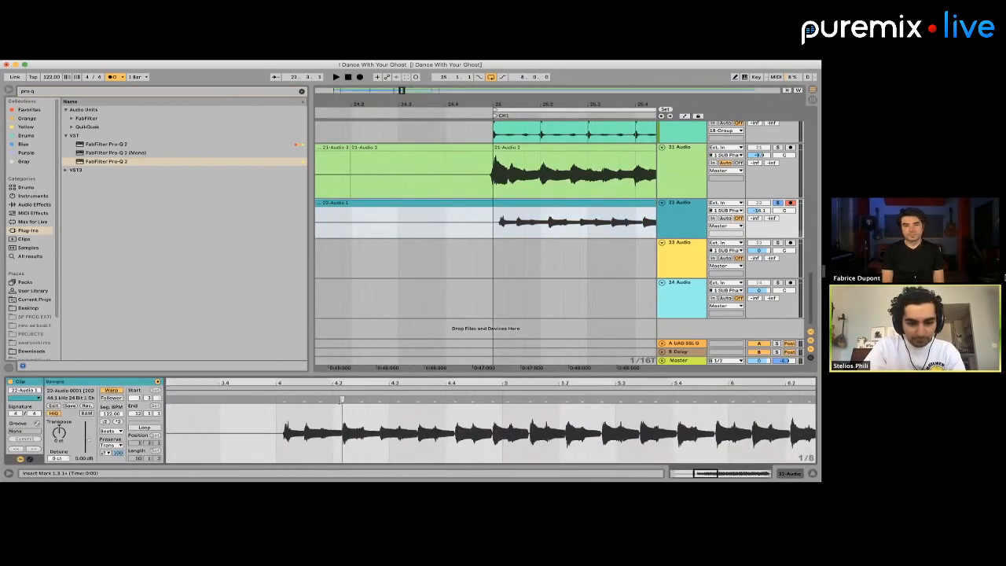
pyautogui.moveTo(341, 400); pyautogui.dragTo(331, 399)
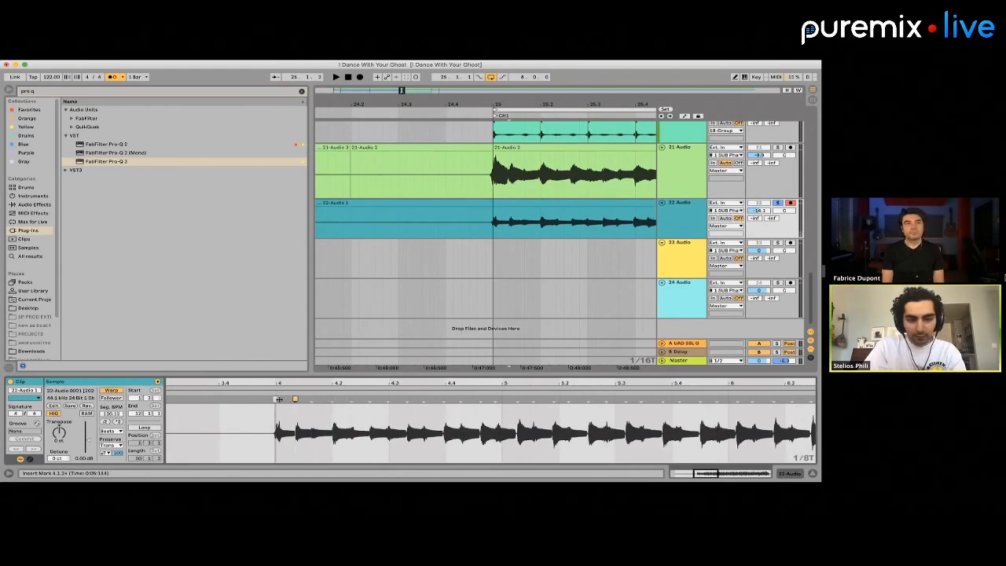
# Correct the note timing in the 22 Audio clip with warp markers aligned to the grid between clip bars 4 and 6.4
pyautogui.moveTo(444, 399); pyautogui.dragTo(446, 399)
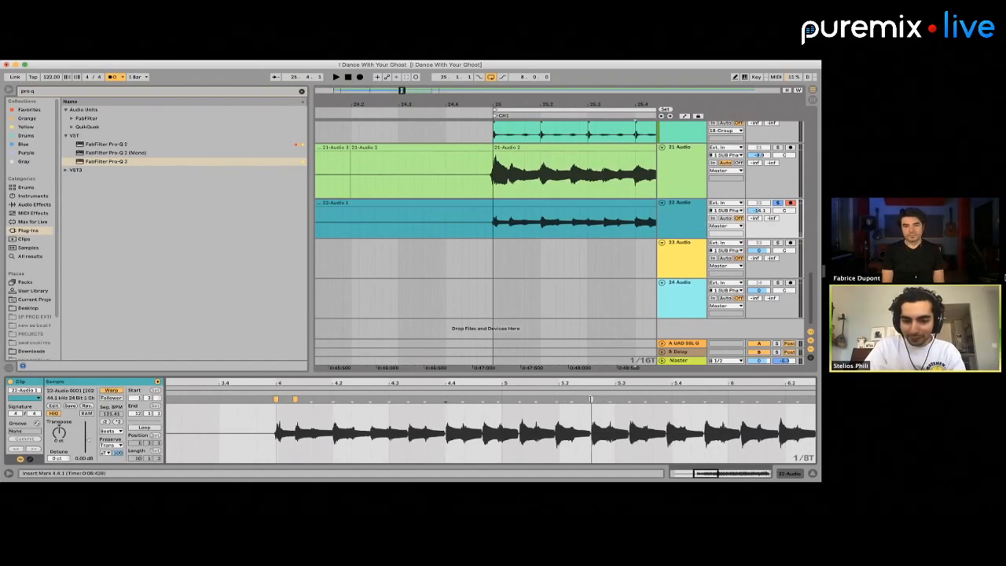
pyautogui.moveTo(590, 399); pyautogui.dragTo(596, 399)
pyautogui.moveTo(500, 399); pyautogui.dragTo(502, 399)
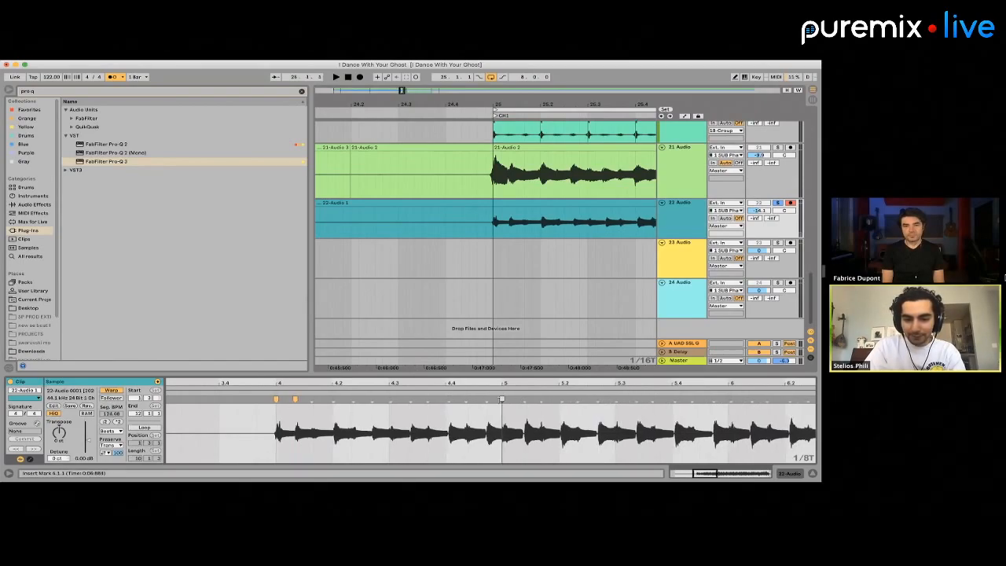
pyautogui.hscroll(5, 495, 401)
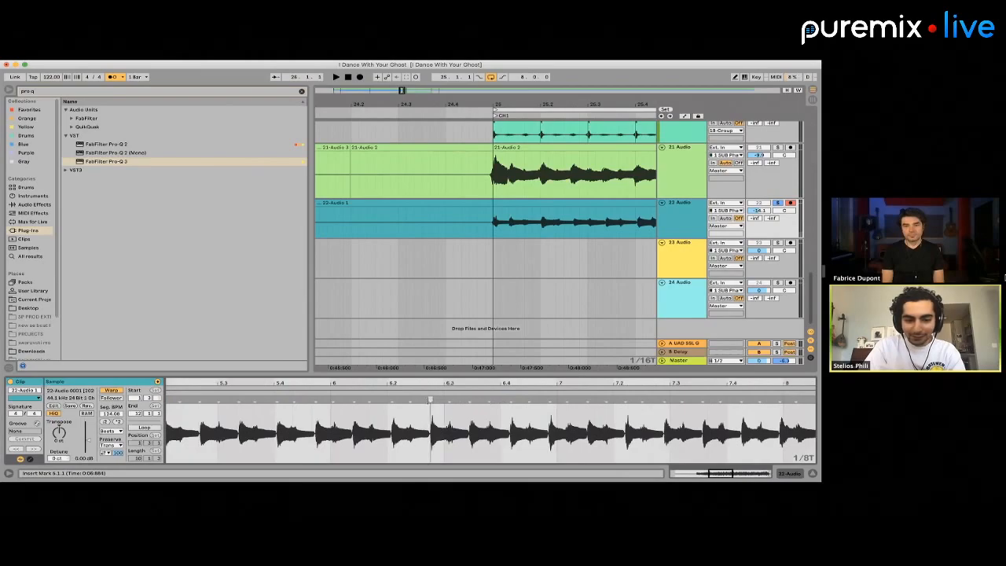
pyautogui.hscroll(-2, 323, 421)
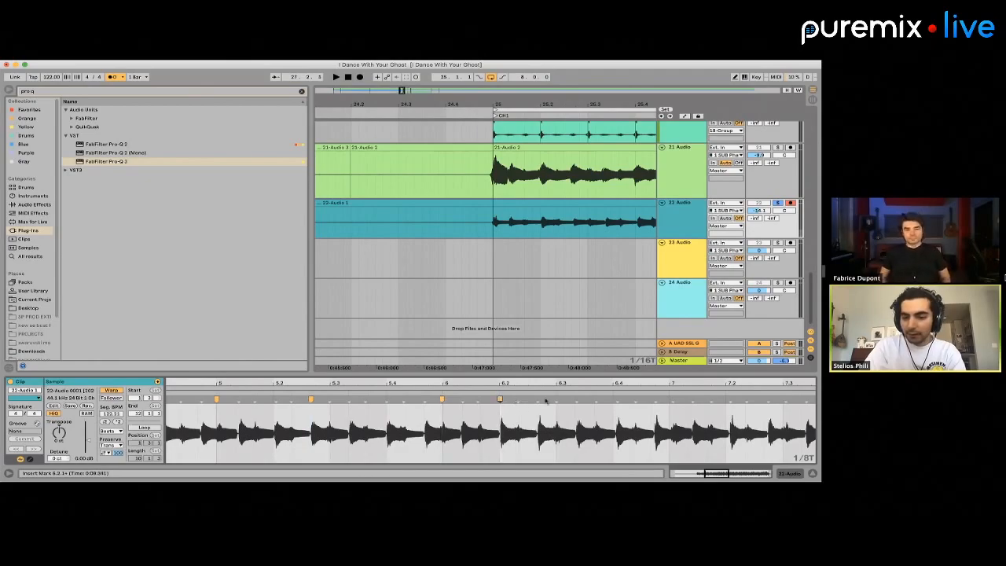
pyautogui.doubleClick(616, 399)
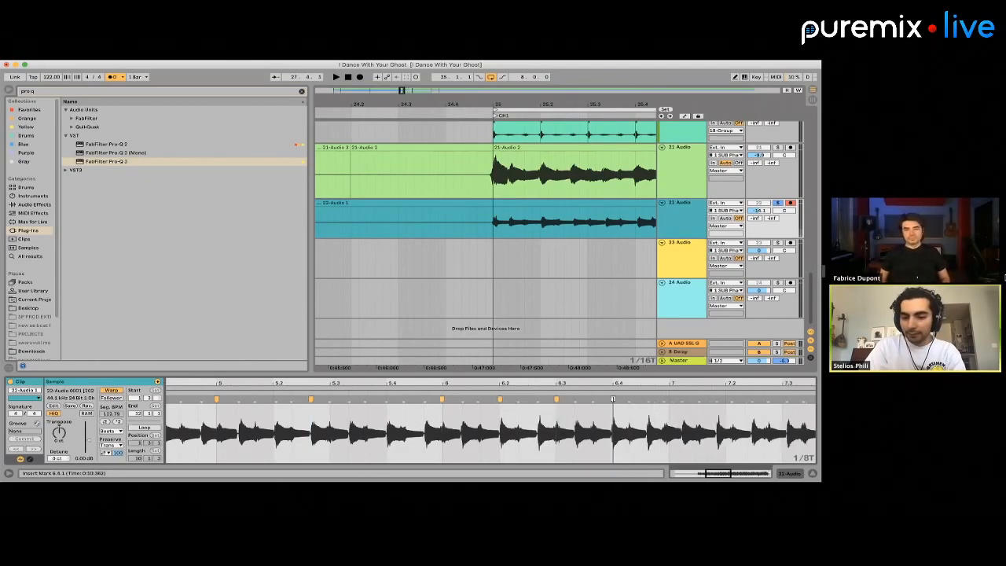
pyautogui.hscroll(3, 550, 402)
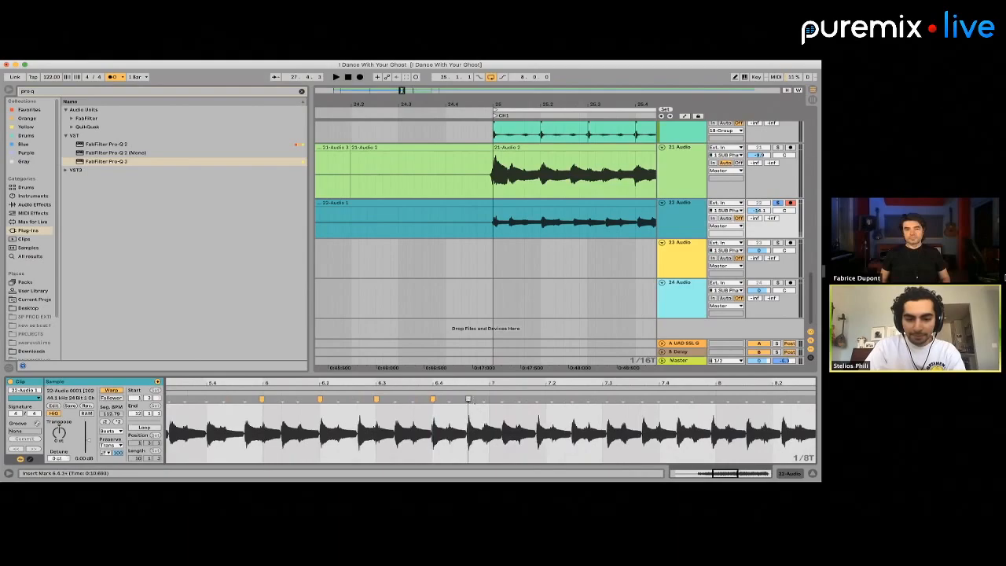
# Split the 22 Audio clip at bar 27, delete everything after it, and delete the silent lead-in from 22.3.3 to 24.3.3
pyautogui.scroll(-5, 534, 249)
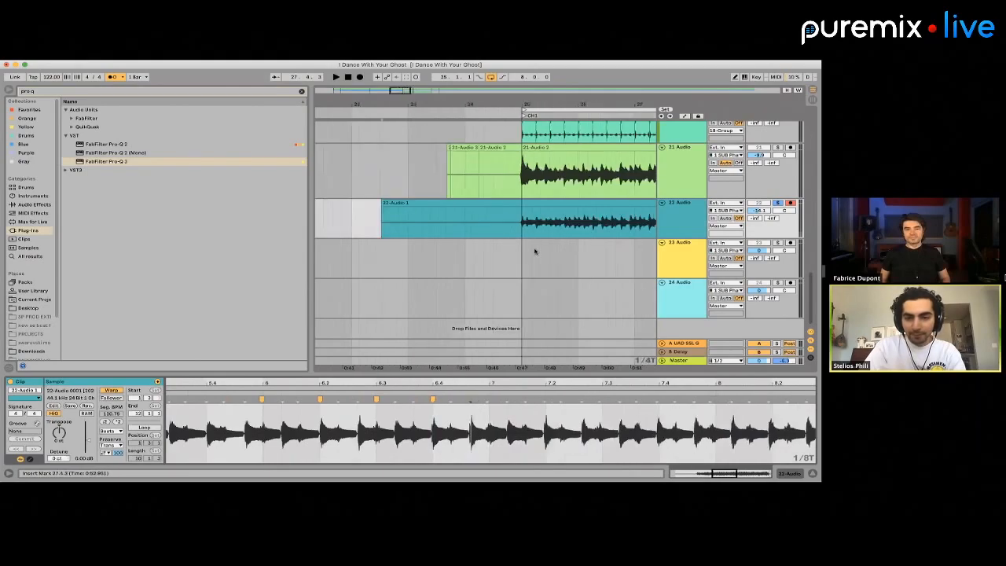
pyautogui.click(610, 228)
pyautogui.scroll(-3, 609, 227)
pyautogui.hscroll(5, 582, 226)
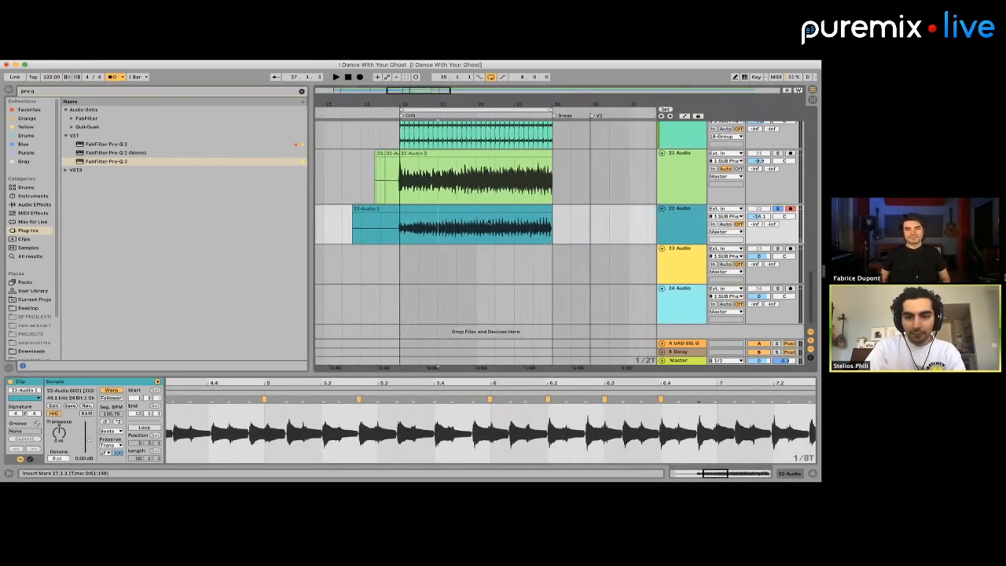
pyautogui.press('super+e')
pyautogui.click(466, 210)
pyautogui.press('Delete')
pyautogui.moveTo(387, 222); pyautogui.dragTo(349, 224)
pyautogui.press('Delete')
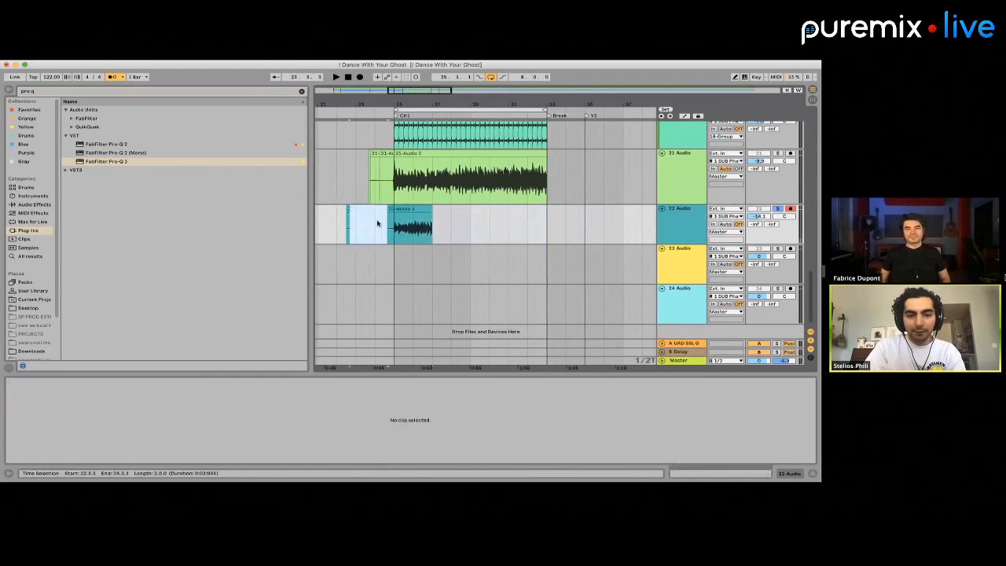
# Extend the remaining 22 Audio clip to bar 28 and split it at bar 27
pyautogui.moveTo(429, 210); pyautogui.dragTo(450, 211)
pyautogui.click(434, 223)
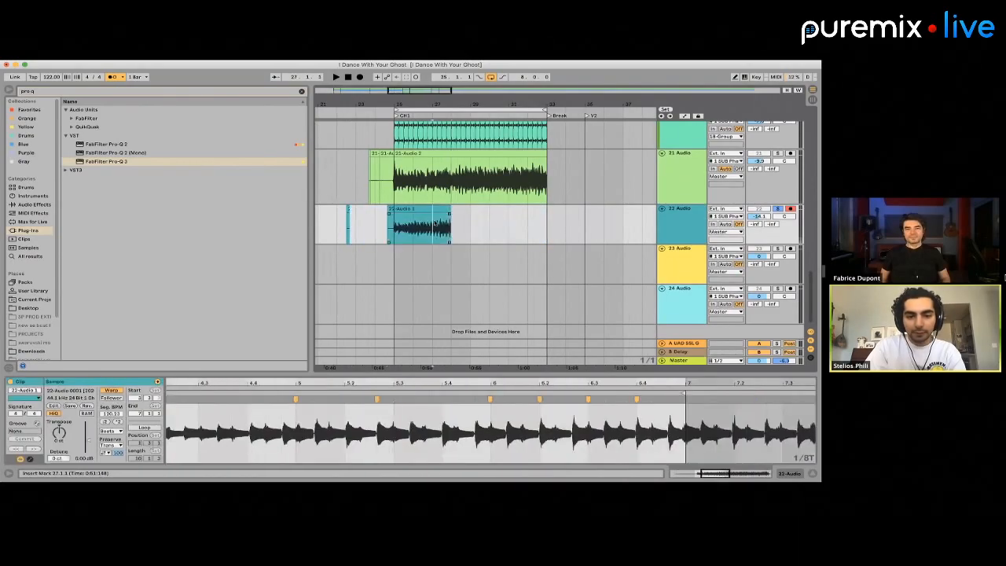
pyautogui.press('super+e')
pyautogui.press('space')
pyautogui.click(439, 224)
pyautogui.press('space')
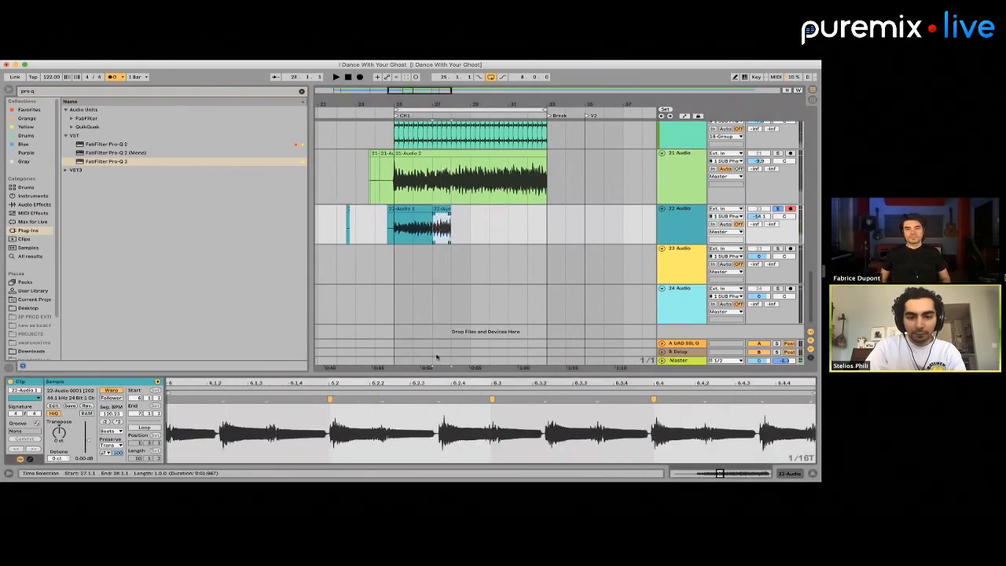
pyautogui.scroll(-5, 421, 408)
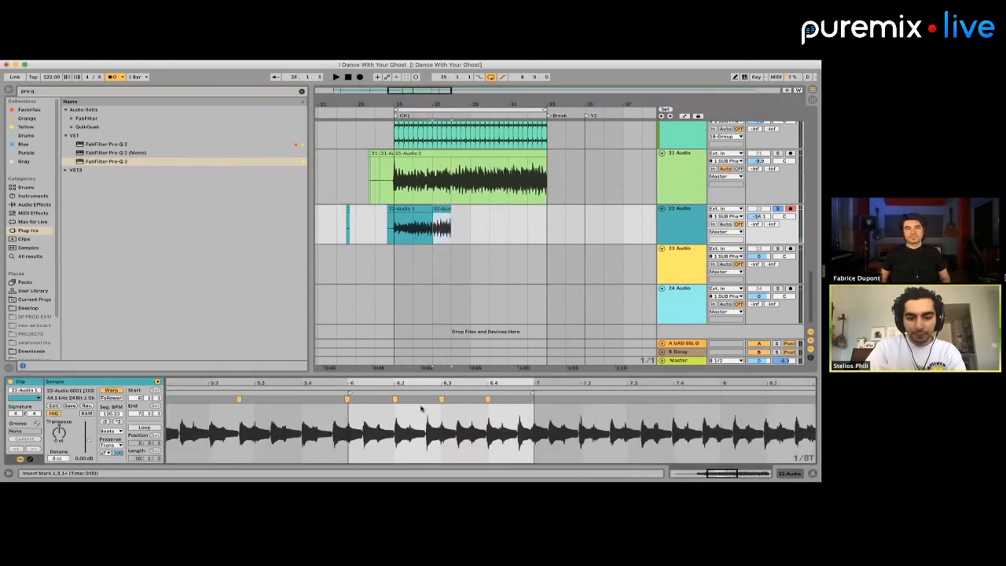
# Split the 22 Audio clip at bar 26 and move the bar 26 segment to bar 25 on the 23 Audio track
pyautogui.click(413, 224)
pyautogui.press('super+e')
pyautogui.click(420, 209)
pyautogui.press('super+x')
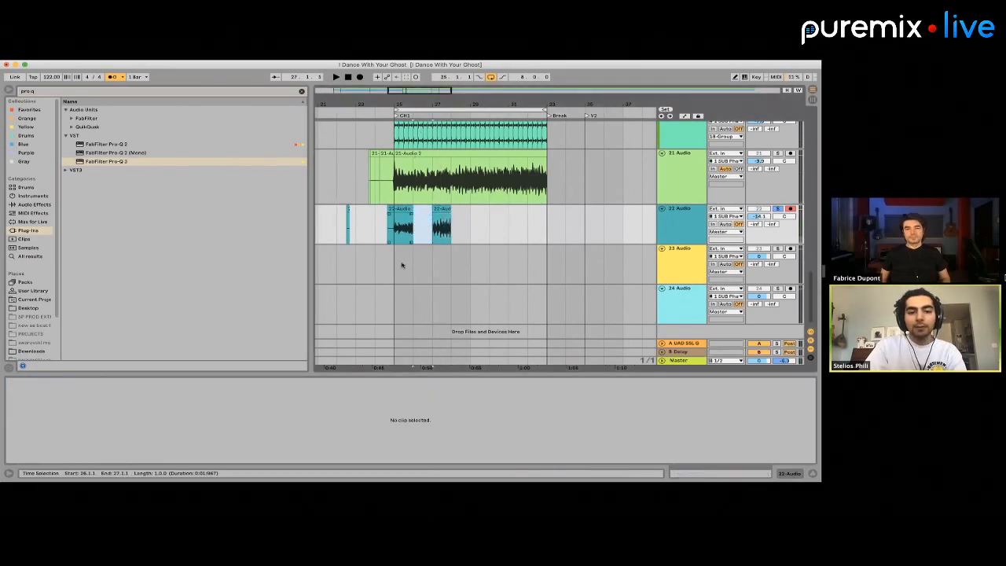
pyautogui.click(400, 265)
pyautogui.press('super+v')
# Move the bar 27 segment from 22 Audio to bar 25 on the 24 Audio track
pyautogui.click(443, 209)
pyautogui.press('super+x')
pyautogui.click(399, 304)
pyautogui.press('super+v')
pyautogui.hscroll(-3, 427, 274)
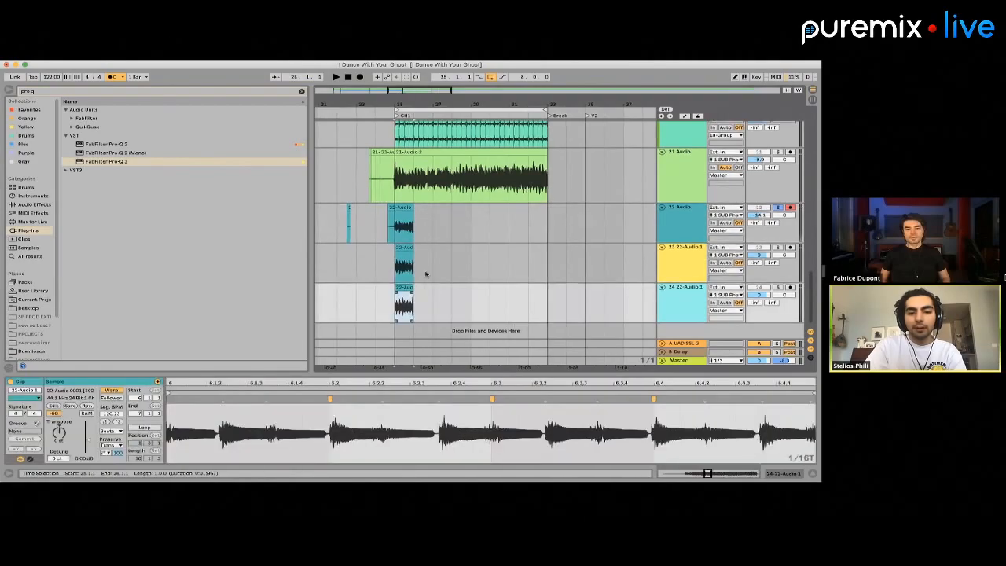
# Audition the 22 Audio clip, solo and play the 23 track, and set the 23 track's volume to -14.0 dB
pyautogui.click(472, 214)
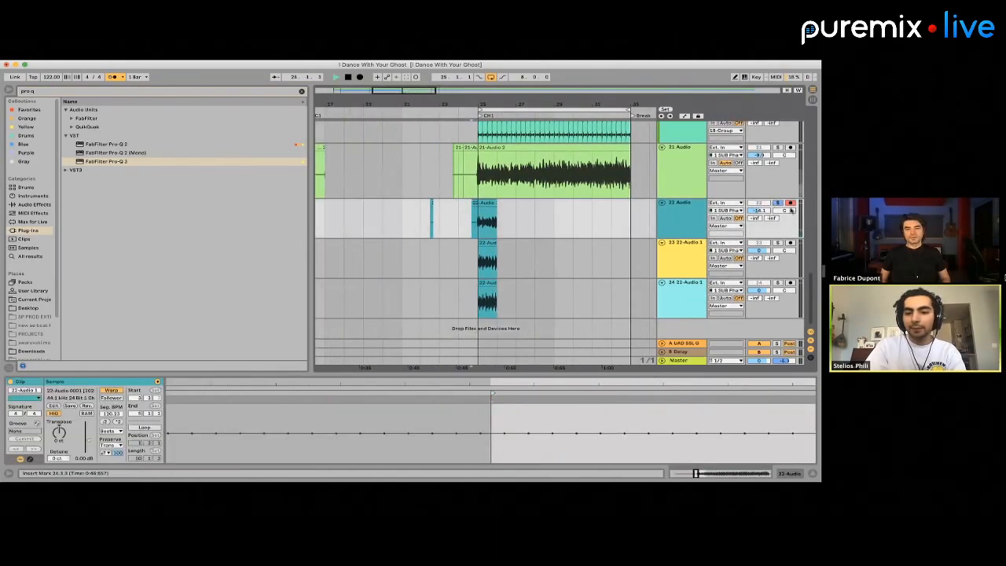
pyautogui.press('space')
pyautogui.press('space')
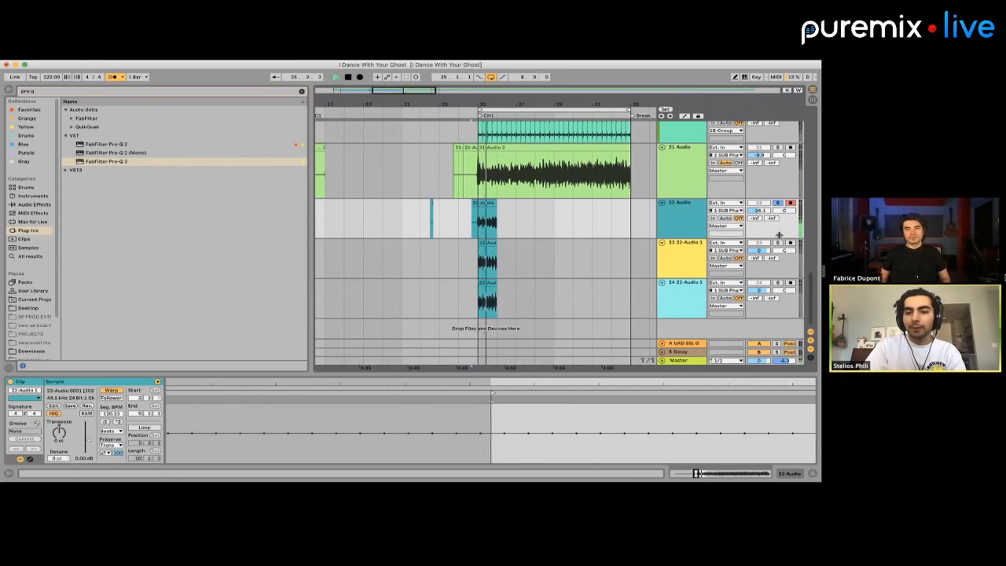
pyautogui.keyDown('super'); pyautogui.click(778, 243); pyautogui.keyUp('super')
pyautogui.press('space')
pyautogui.press('space')
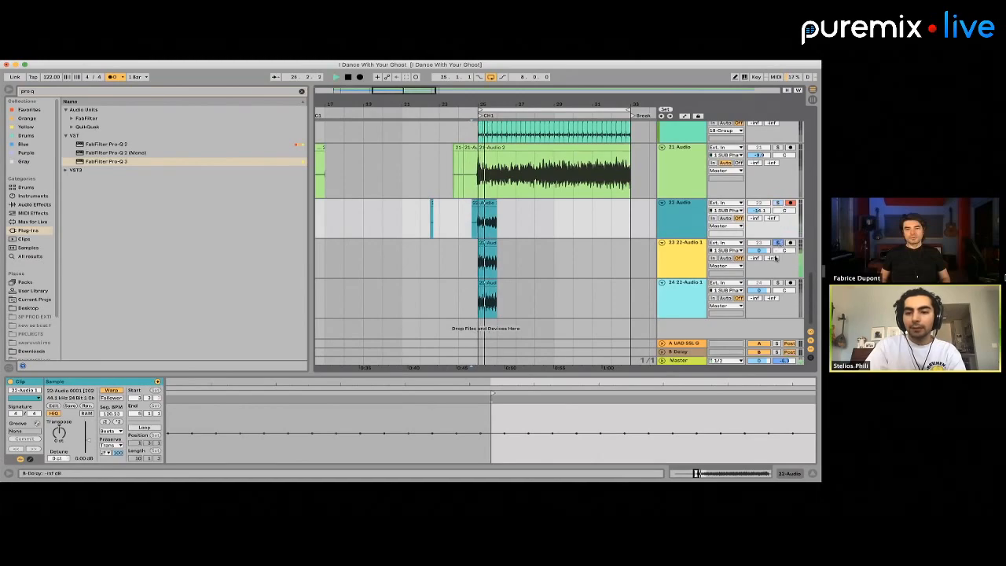
pyautogui.press('space')
# Transpose the three stacked clips at bar 25 to -12 st, set their warp mode to Complex Pro and play the result
pyautogui.moveTo(483, 229); pyautogui.dragTo(515, 302)
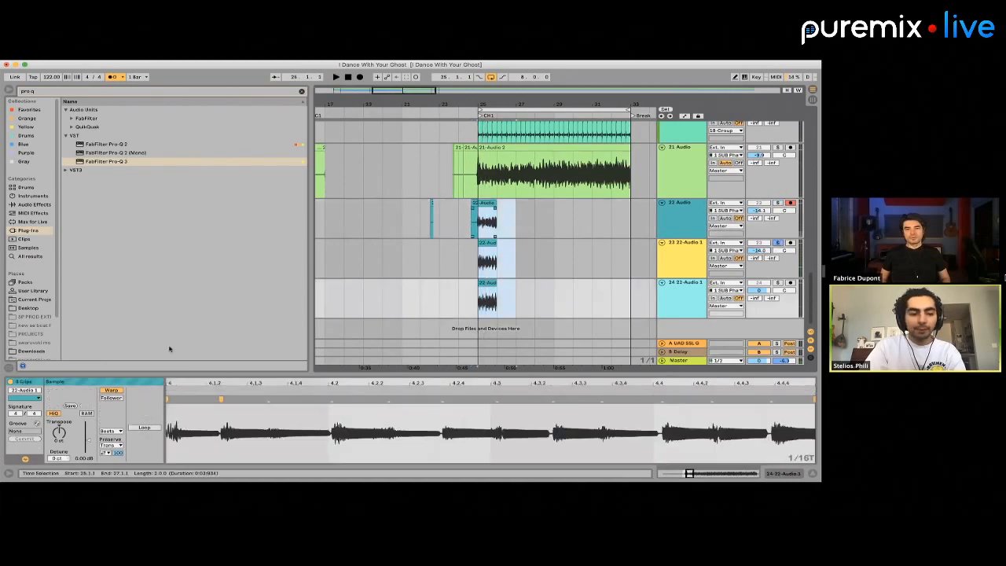
pyautogui.click(109, 431)
pyautogui.click(110, 461)
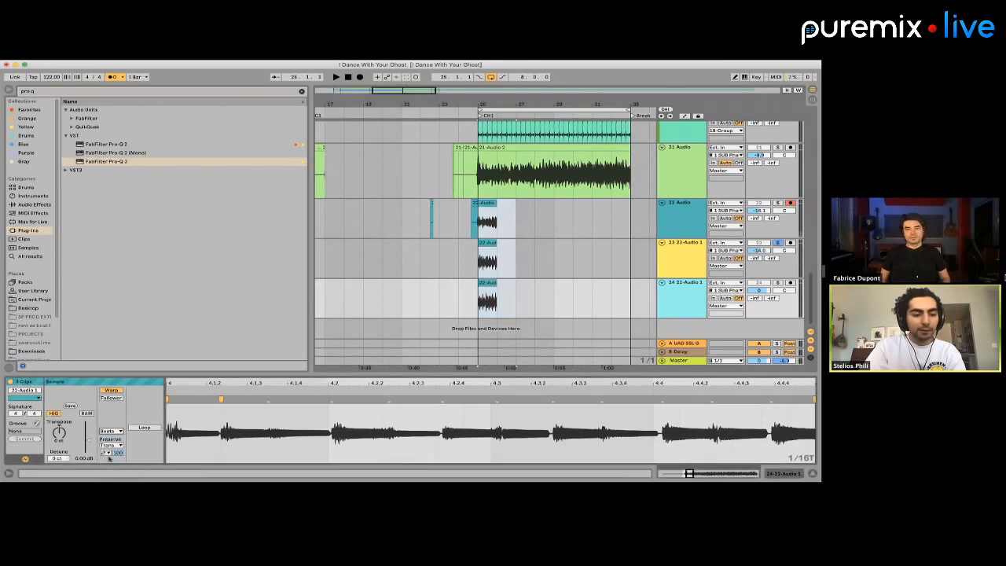
pyautogui.click(107, 432)
pyautogui.click(114, 472)
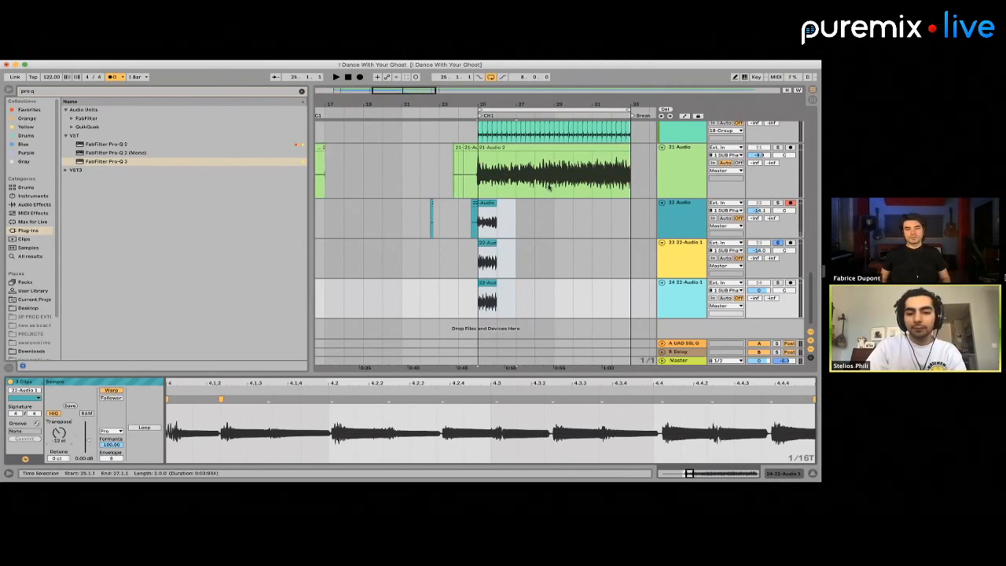
pyautogui.press('space')
pyautogui.press('+')
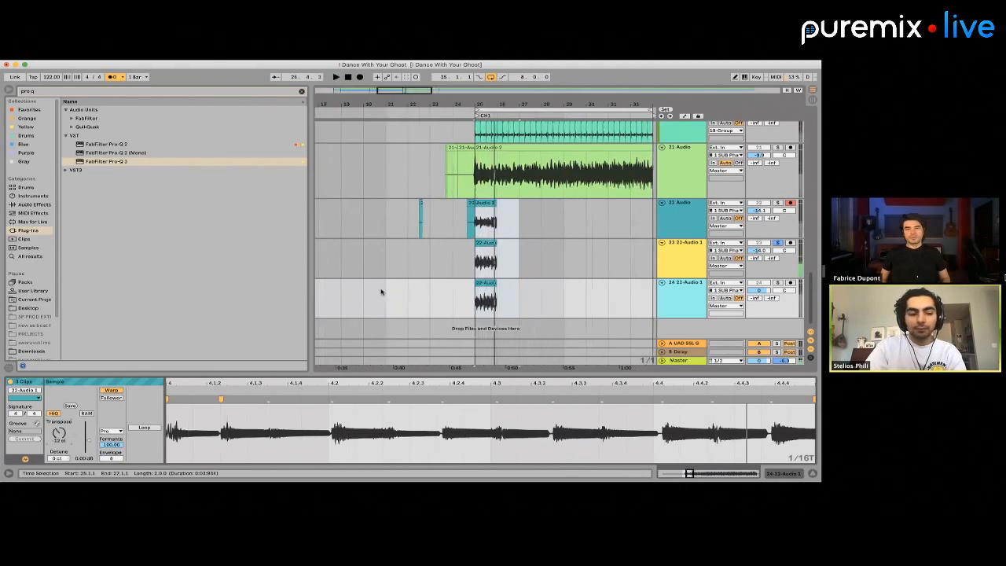
# Switch the three stacked clips to Complex warp mode, then solo and play the 22 Audio track
pyautogui.click(112, 431)
pyautogui.click(114, 465)
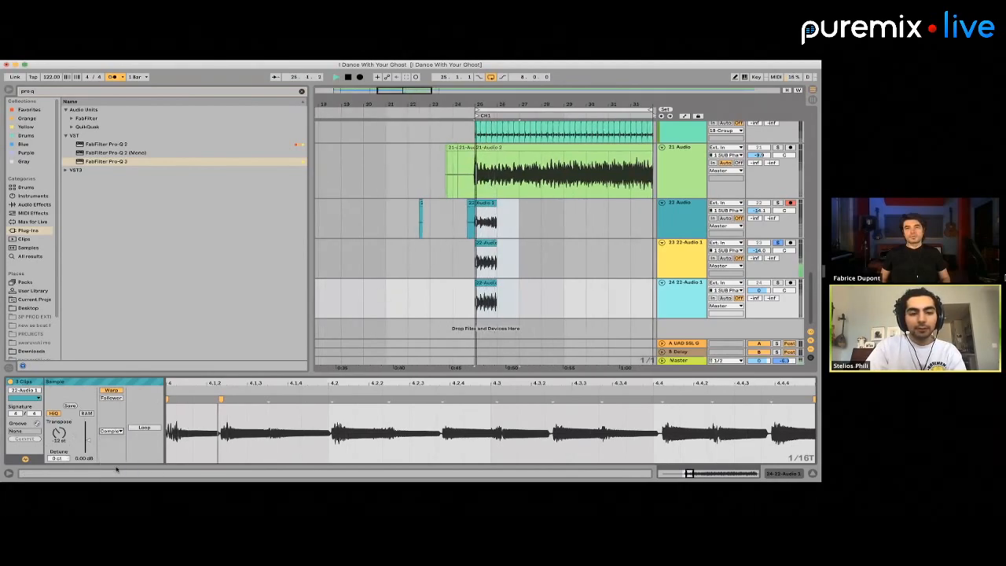
pyautogui.click(488, 204)
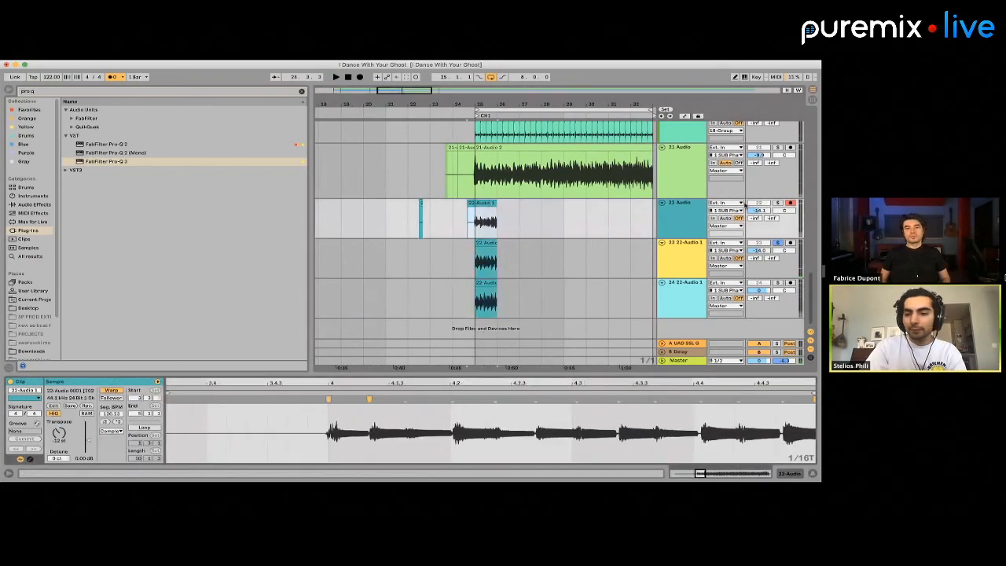
pyautogui.click(778, 203)
pyautogui.press('space')
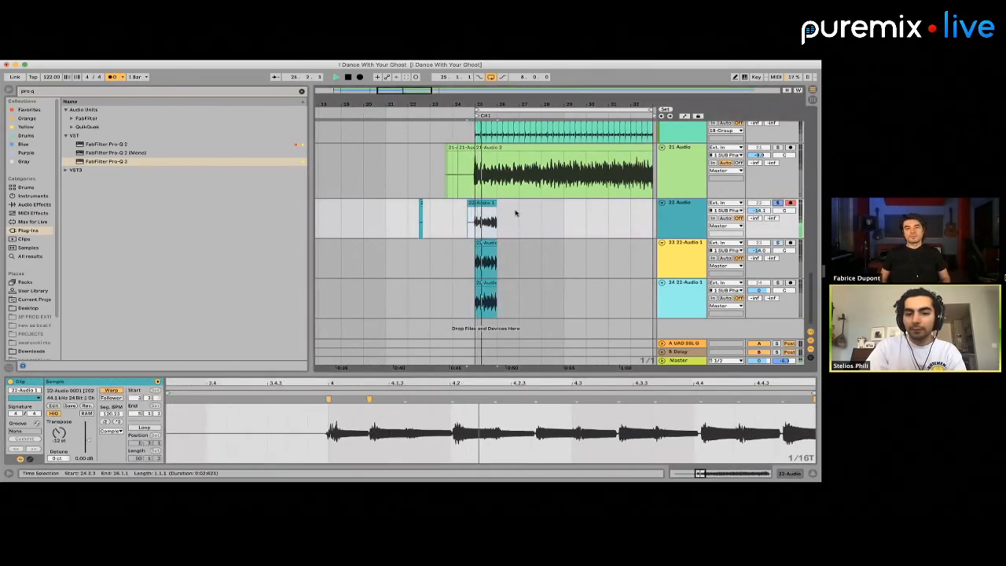
pyautogui.press('space')
# Delete the short lead-in before bar 25 on the 22 Audio track
pyautogui.moveTo(473, 223); pyautogui.dragTo(448, 224)
pyautogui.press('Delete')
pyautogui.hscroll(2, 449, 225)
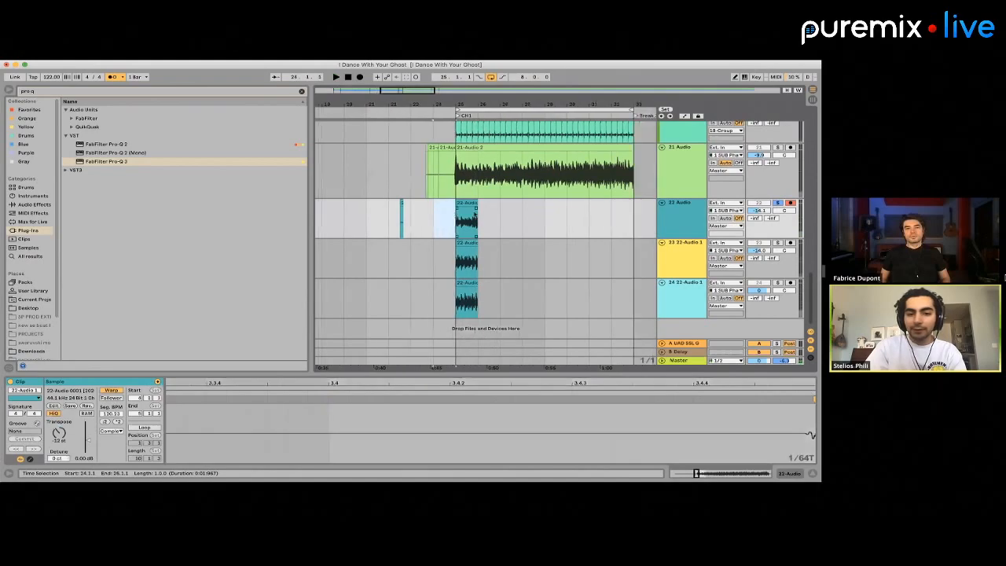
# Set the 22 Audio clip's warp mode to Complex Pro, adjust its envelope and play it
pyautogui.click(445, 212)
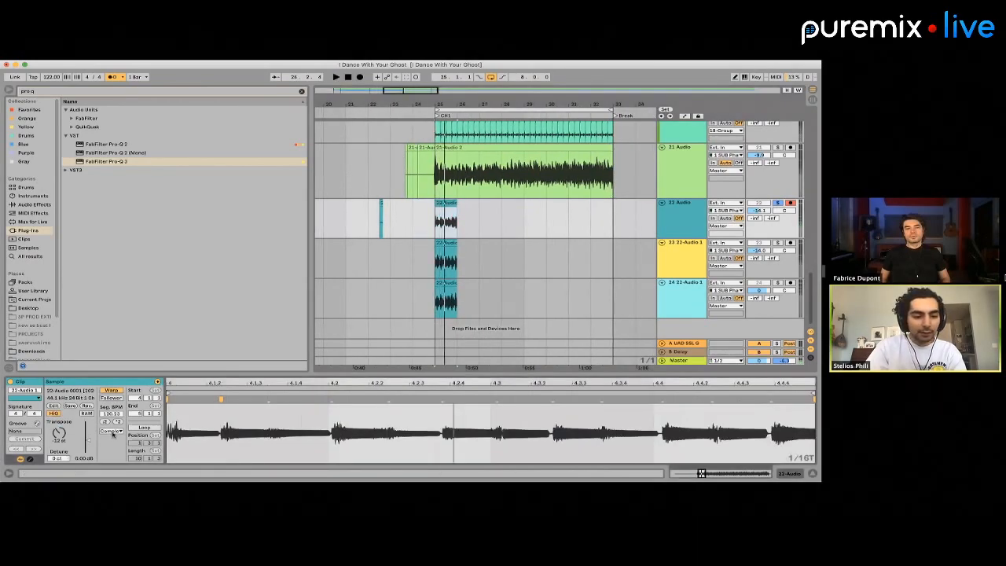
pyautogui.click(111, 431)
pyautogui.click(114, 471)
pyautogui.press('space')
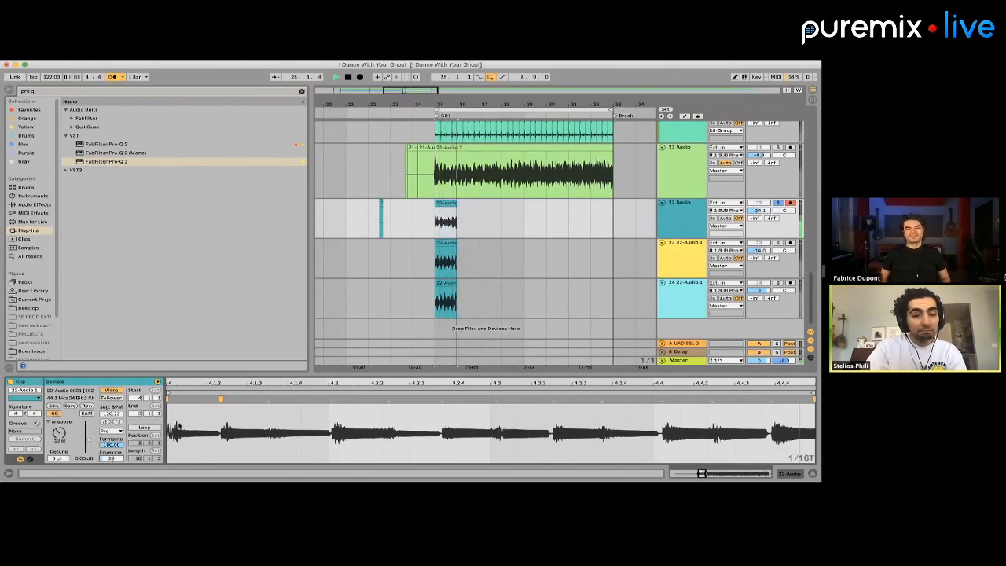
pyautogui.press('space')
# Select the bar 25 clip on the 23 track, solo the track and listen to the clip's timing
pyautogui.click(449, 251)
pyautogui.scroll(3, 448, 244)
pyautogui.scroll(2, 448, 245)
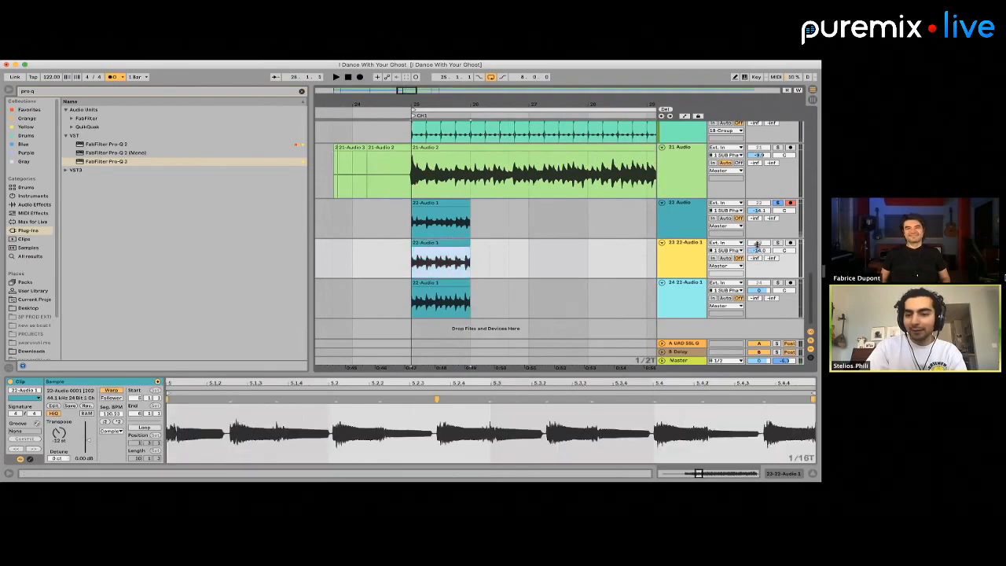
pyautogui.click(779, 242)
pyautogui.press('space')
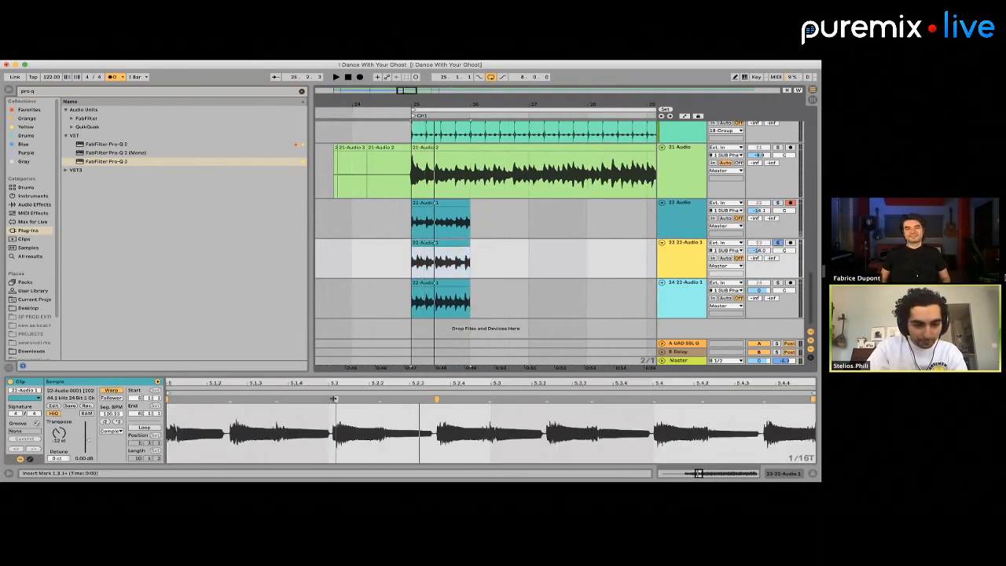
# Align the notes of the 23 track's clip to the grid with warp markers throughout clip bar 5
pyautogui.scroll(-3, 313, 408)
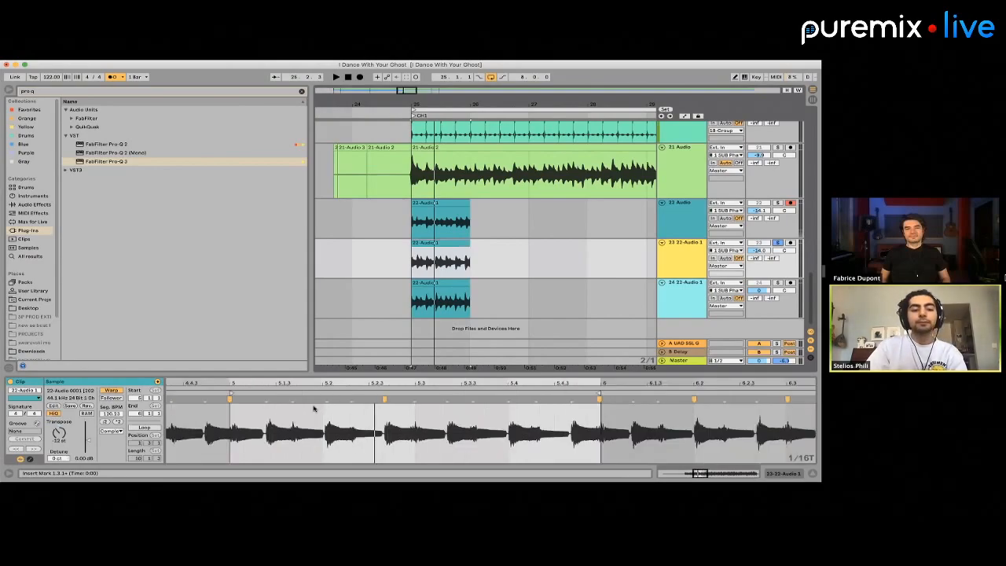
pyautogui.press('space')
pyautogui.moveTo(325, 397); pyautogui.dragTo(320, 398)
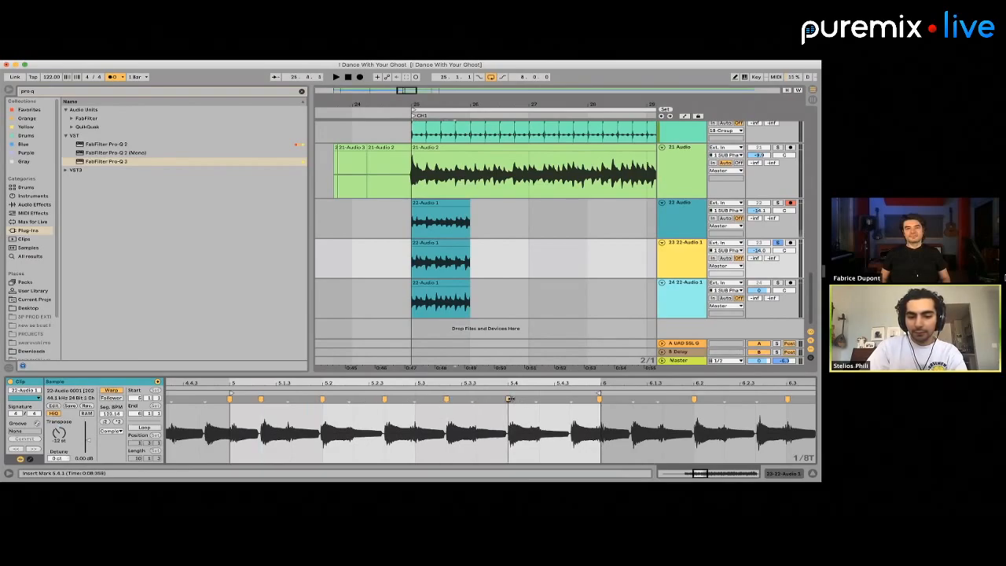
pyautogui.moveTo(535, 399); pyautogui.dragTo(537, 400)
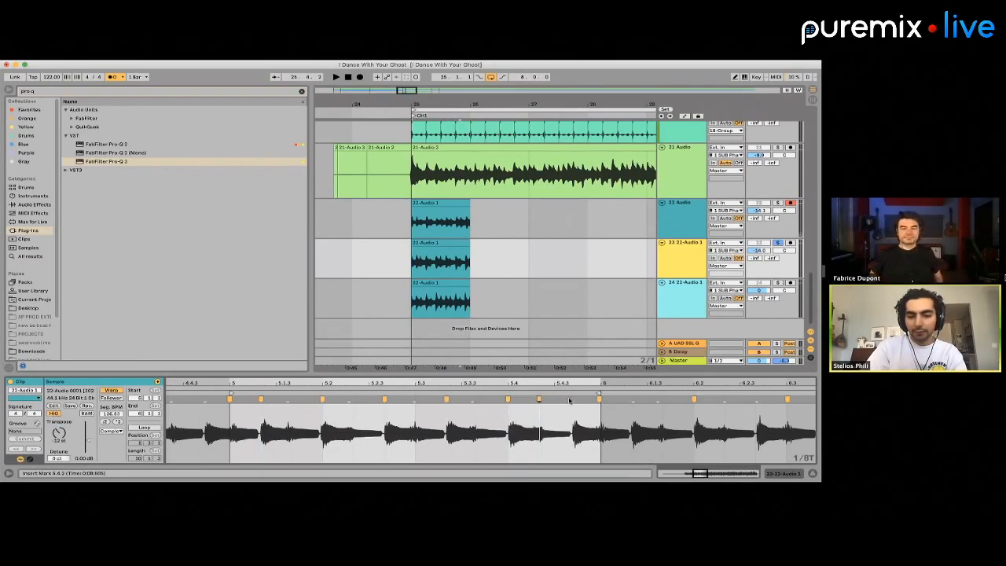
pyautogui.press('space')
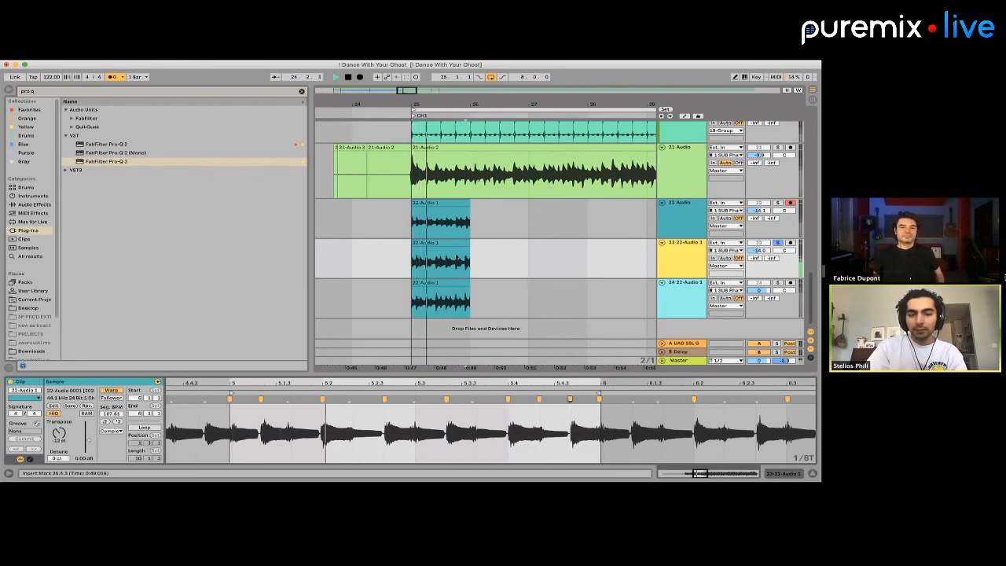
# Replay the retimed clip on the 23 track, then solo 22 Audio alongside it and play both together
pyautogui.click(432, 243)
pyautogui.press('space')
pyautogui.press('space')
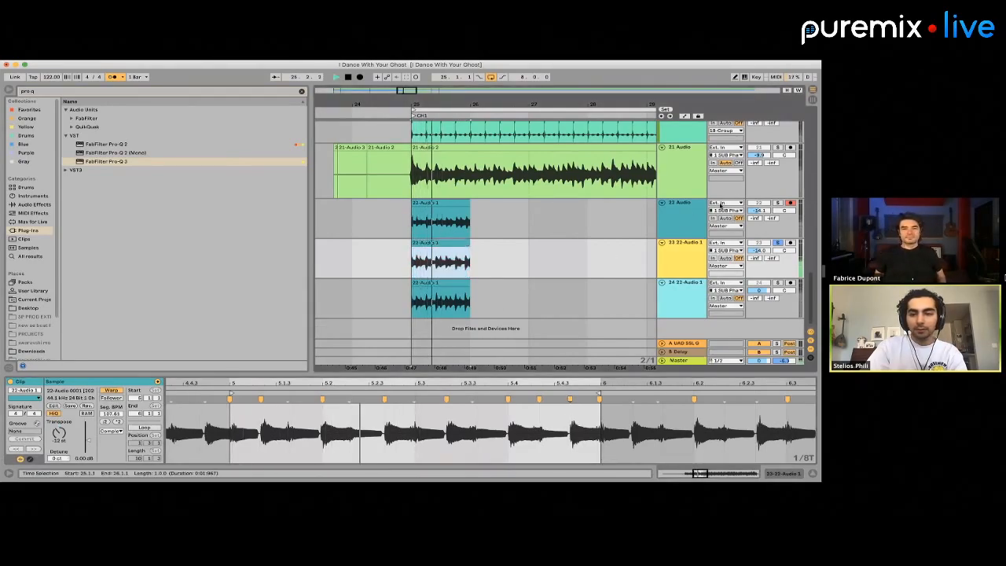
pyautogui.press('space')
pyautogui.click(779, 203)
# Set the warp mode of the 23 track's clip to Complex Pro and replay the layered clips
pyautogui.press('space')
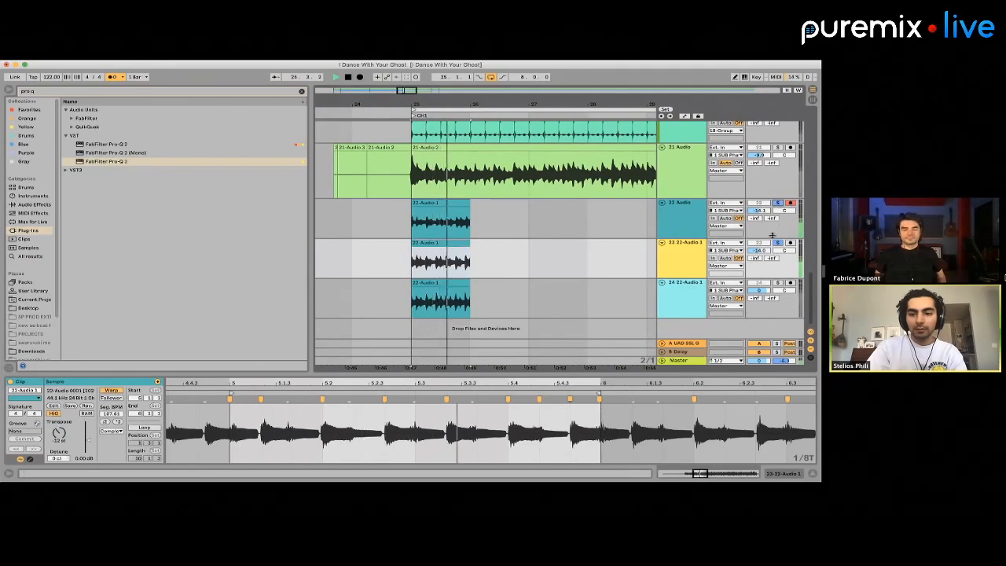
pyautogui.press('space')
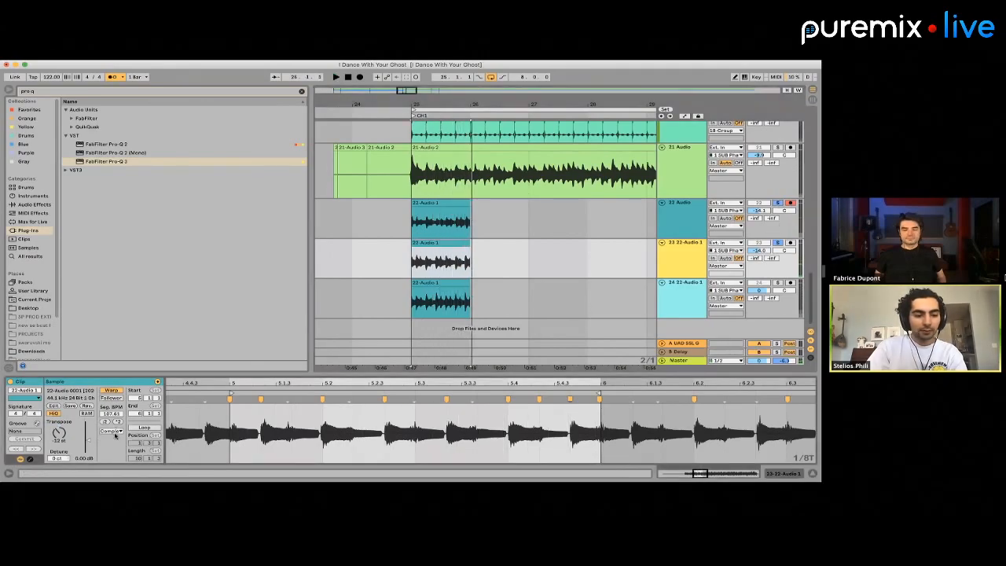
pyautogui.click(111, 431)
pyautogui.click(113, 465)
pyautogui.click(111, 430)
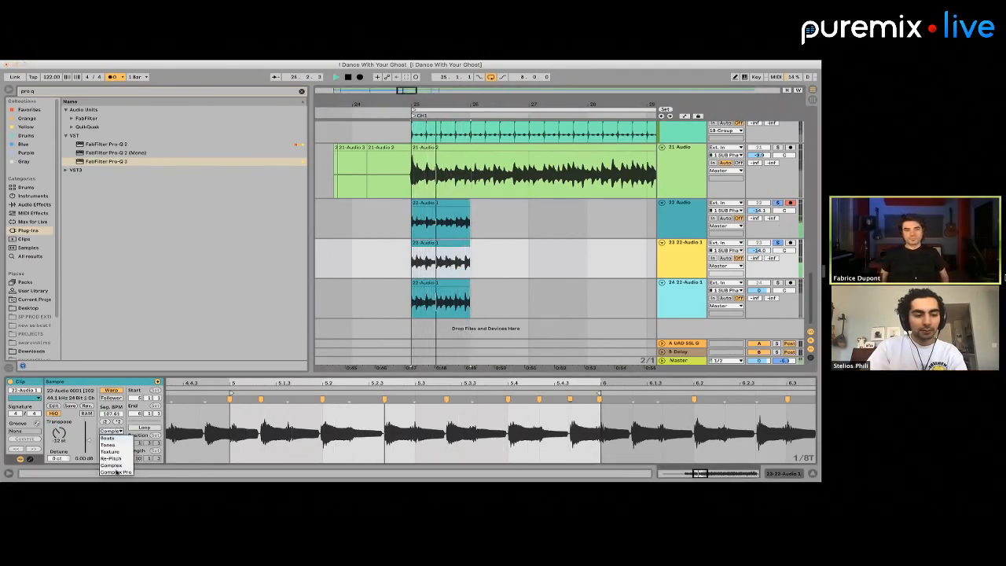
pyautogui.click(115, 471)
pyautogui.press('space')
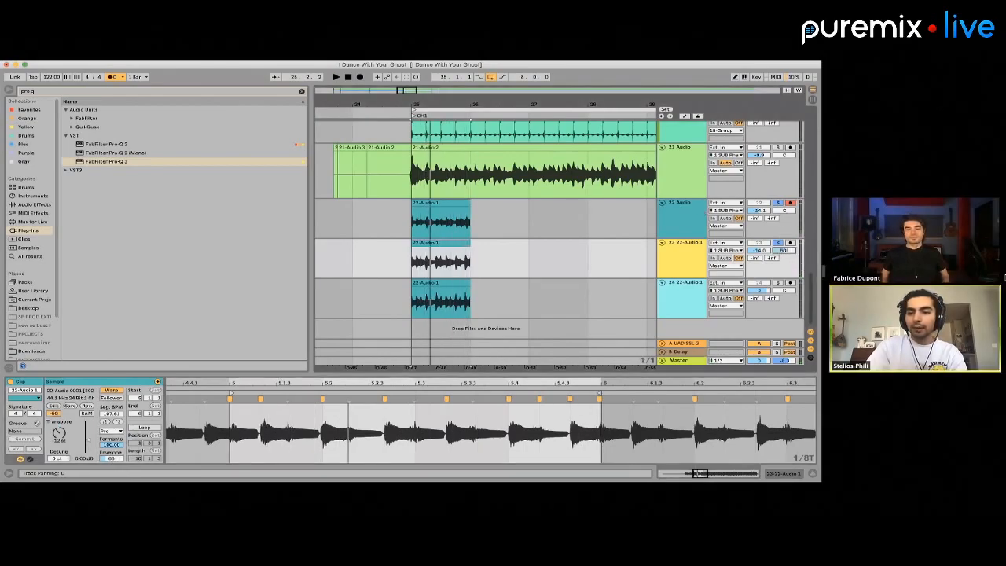
# Pan 22 Audio to 50R and the 23 track to 50L, and delete the bar 25 clip from the 24 track
pyautogui.scroll(-5, 519, 255)
pyautogui.moveTo(532, 288); pyautogui.dragTo(475, 293)
pyautogui.press('Delete')
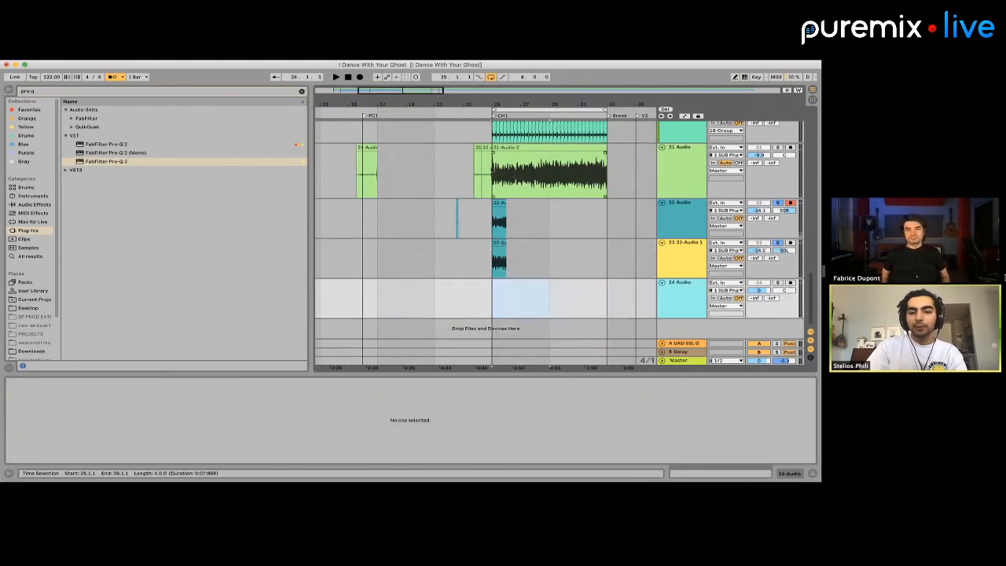
# Solo 21 Audio, examine the start of its CH1 clip, and play it together with the 22 and 23 layers
pyautogui.click(501, 179)
pyautogui.click(776, 147)
pyautogui.press('space')
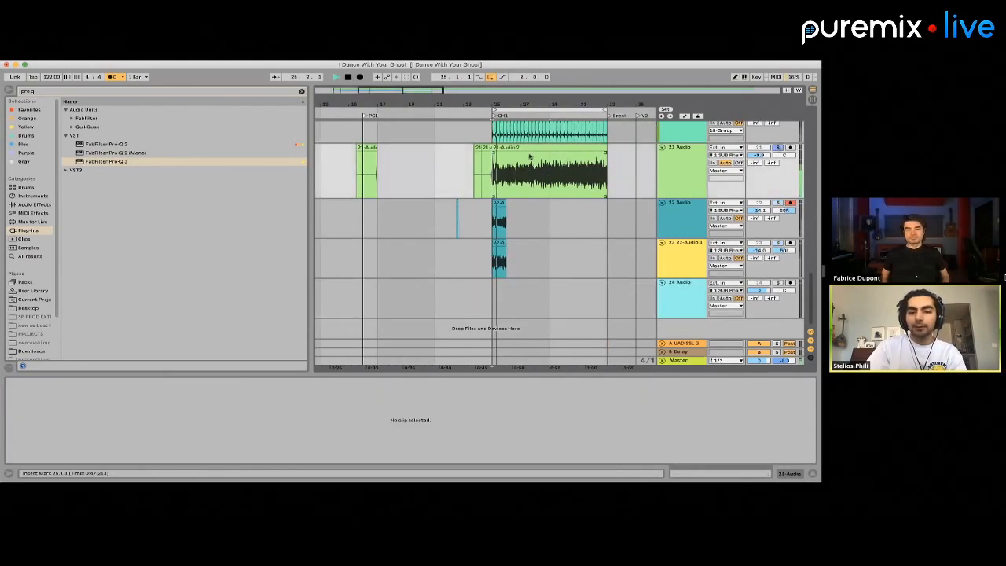
pyautogui.click(512, 148)
pyautogui.press('space')
pyautogui.scroll(3, 204, 436)
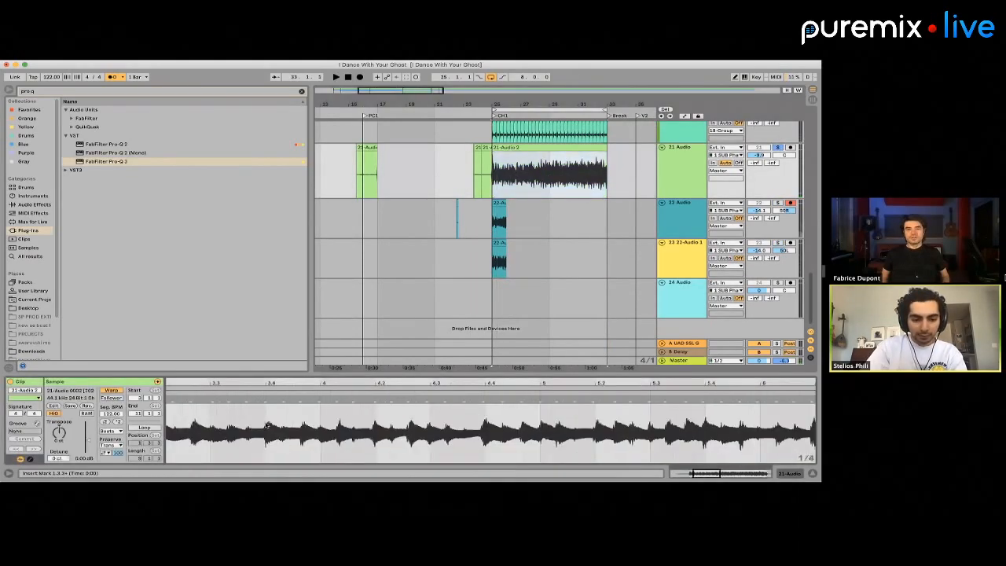
pyautogui.hscroll(-3, 268, 425)
pyautogui.press('space')
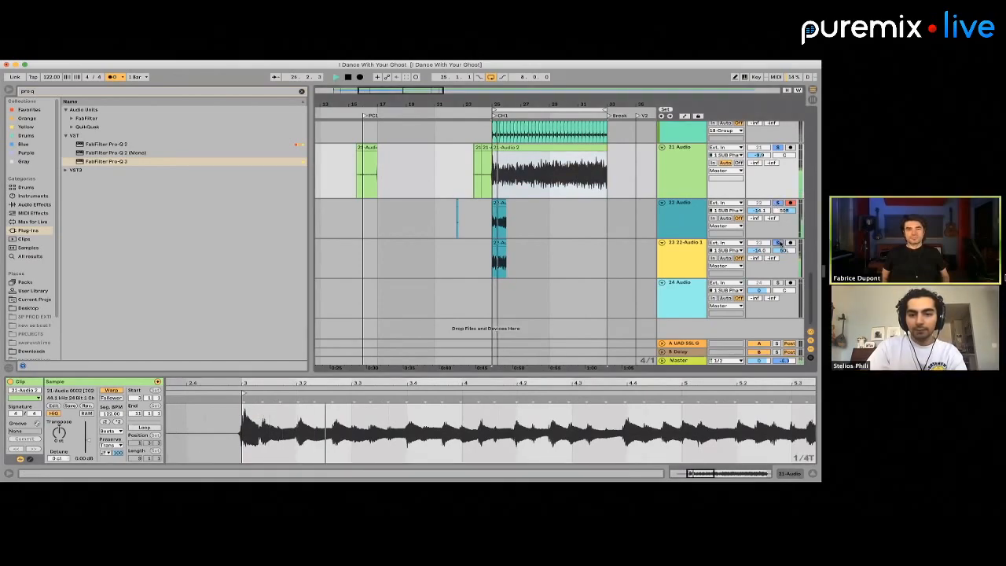
pyautogui.click(493, 226)
pyautogui.press('space')
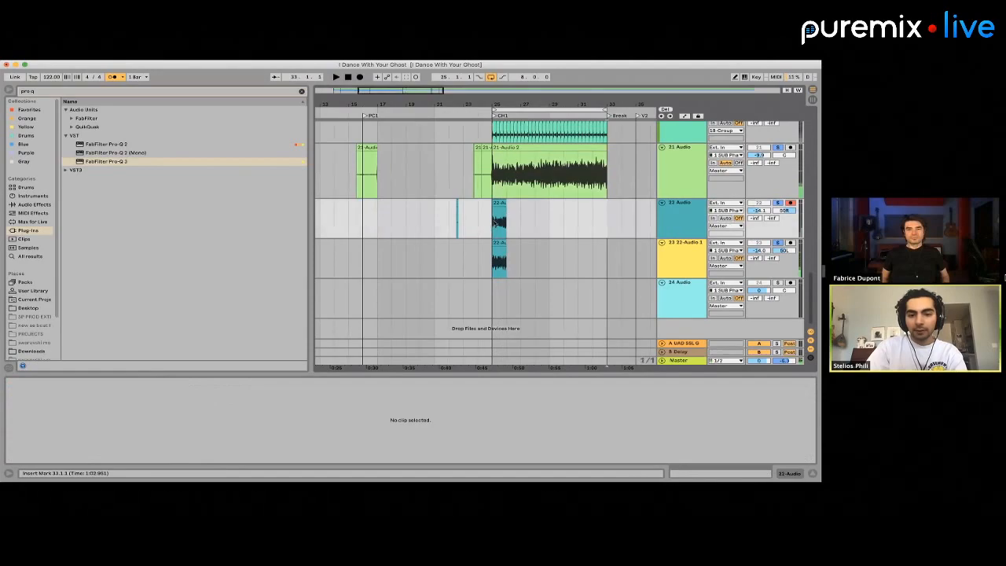
# Duplicate the bar 25 clips on the 22 and 23 tracks repeatedly to fill CH1 up to bar 33
pyautogui.click(494, 221)
pyautogui.keyDown('shift'); pyautogui.click(495, 242); pyautogui.keyUp('shift')
pyautogui.hotkey('ctrl', 'd')
pyautogui.hotkey('ctrl', 'd')
pyautogui.hotkey('ctrl', 'd')
pyautogui.hotkey('ctrl', 'd')
pyautogui.hotkey('ctrl', 'd')
pyautogui.hotkey('ctrl', 'd')
pyautogui.hotkey('ctrl', 'd')
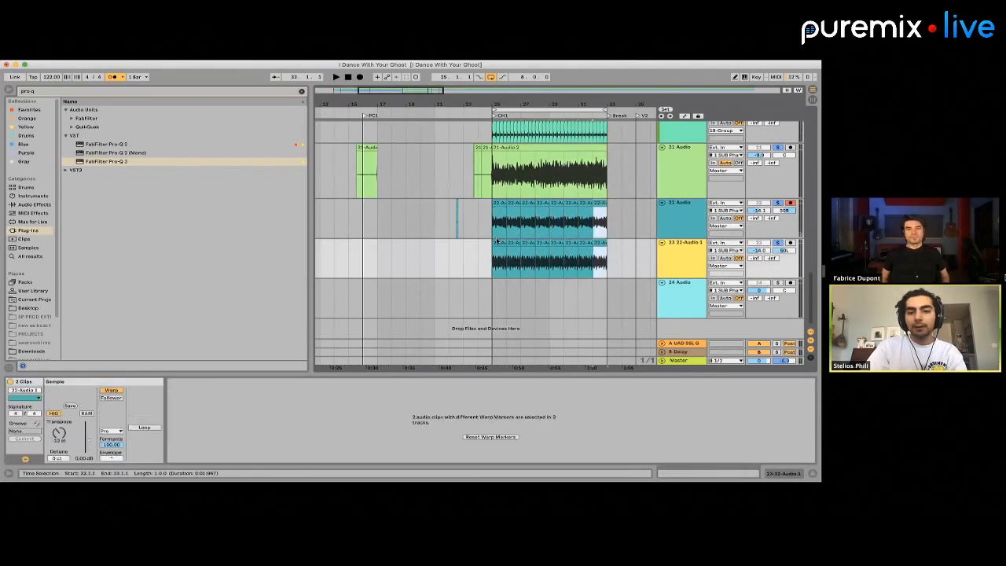
# Delete the leftover recordings before bar 25 on the 21 Audio and 22 Audio tracks
pyautogui.click(483, 224)
pyautogui.moveTo(489, 189); pyautogui.dragTo(366, 188)
pyautogui.press('Delete')
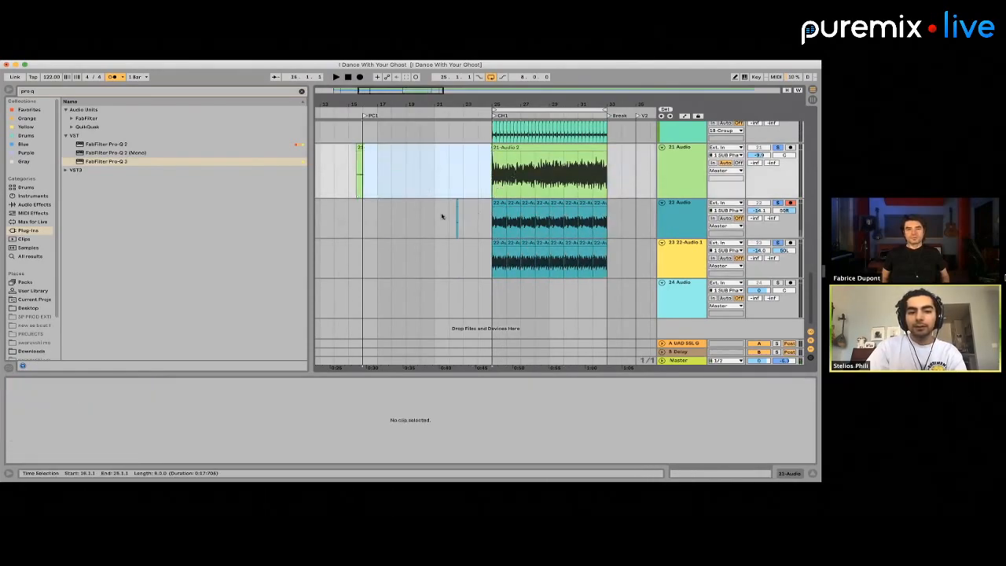
pyautogui.moveTo(476, 223); pyautogui.dragTo(312, 185)
pyautogui.press('Delete')
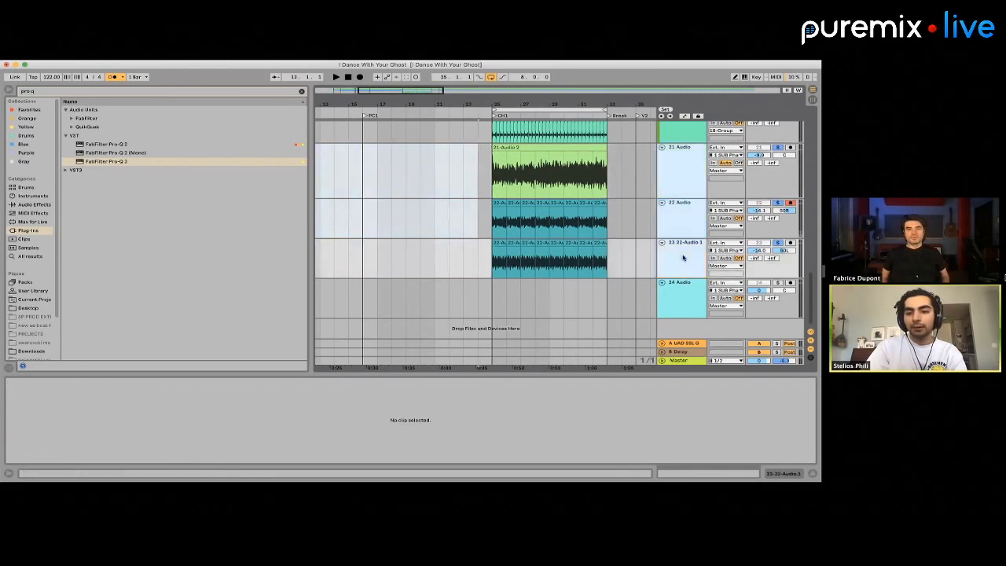
# Group the 21, 22 and 23 tracks, then play CH1 from bar 25 with the group unsoloed
pyautogui.click(548, 195)
pyautogui.click(677, 260)
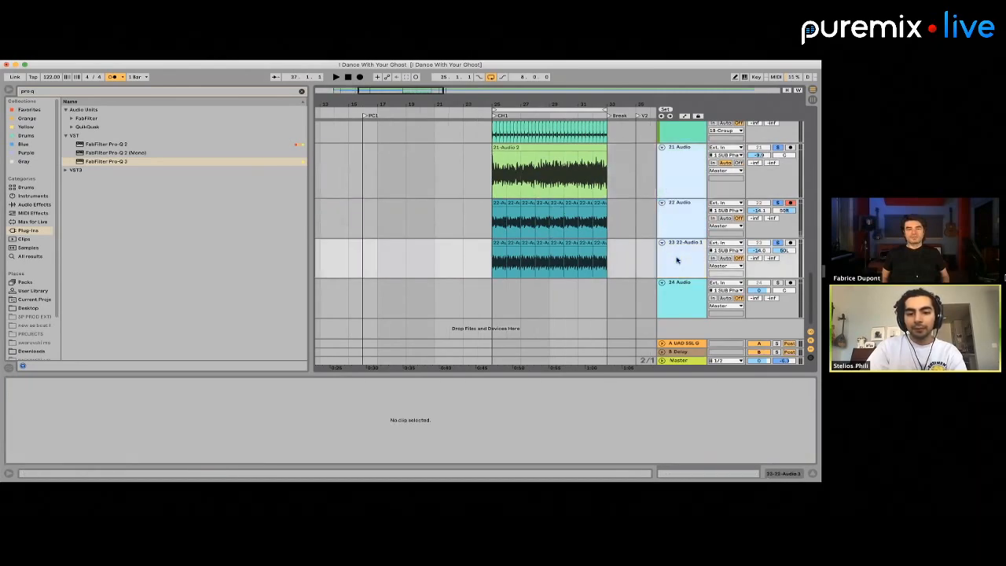
pyautogui.press('super+g')
pyautogui.click(491, 161)
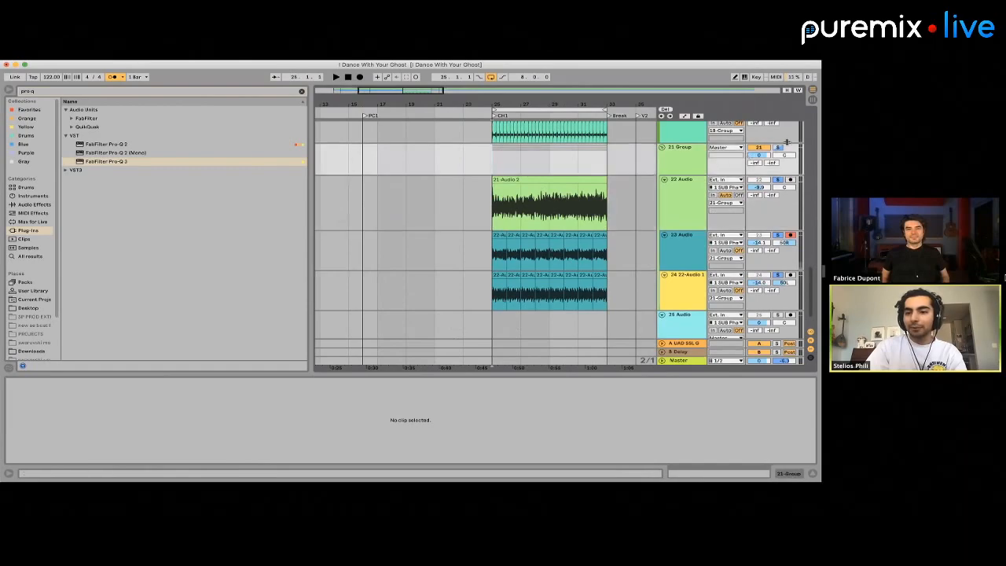
pyautogui.press('space')
pyautogui.click(779, 148)
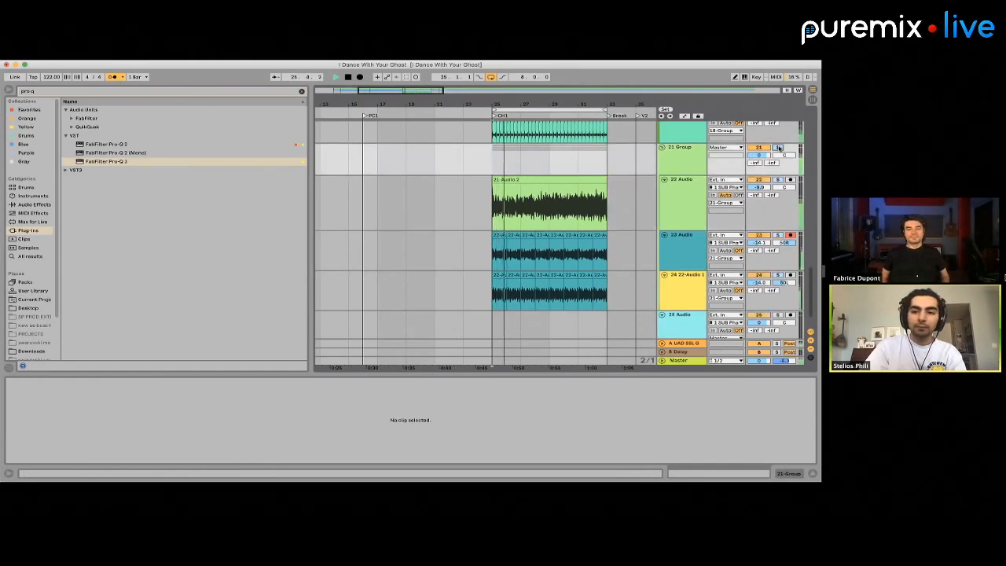
# Balance the layers: 21 Group at -8.0 dB, 22 Audio at -11.0 dB, track 24 at -9.6 dB, and 23 Audio raised
pyautogui.moveTo(760, 155)
pyautogui.mouseDown()
pyautogui.moveTo(760, 170)
pyautogui.moveTo(759, 159)
pyautogui.mouseUp()
pyautogui.moveTo(759, 243); pyautogui.dragTo(759, 226)
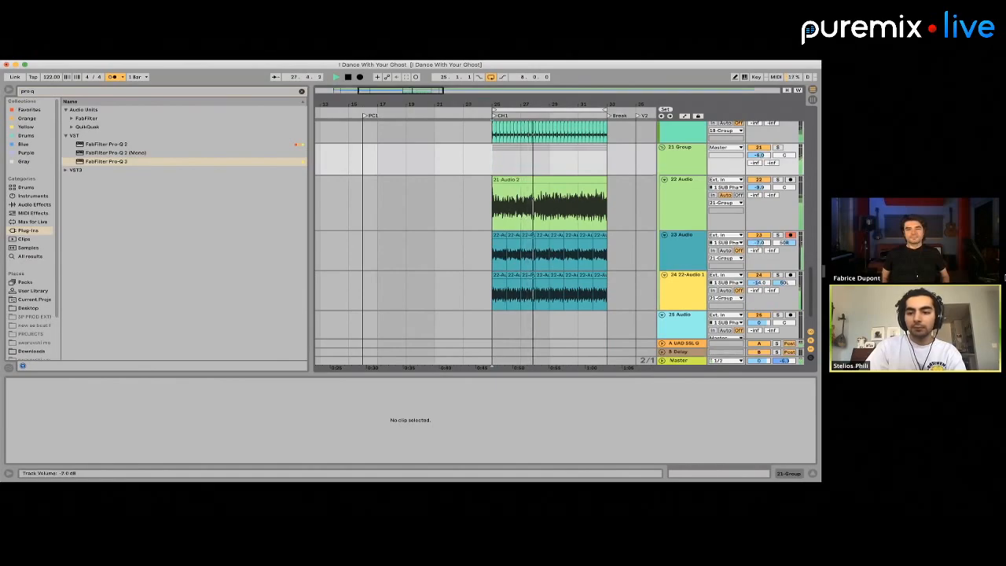
pyautogui.moveTo(759, 283); pyautogui.dragTo(759, 247)
pyautogui.moveTo(762, 187); pyautogui.dragTo(763, 190)
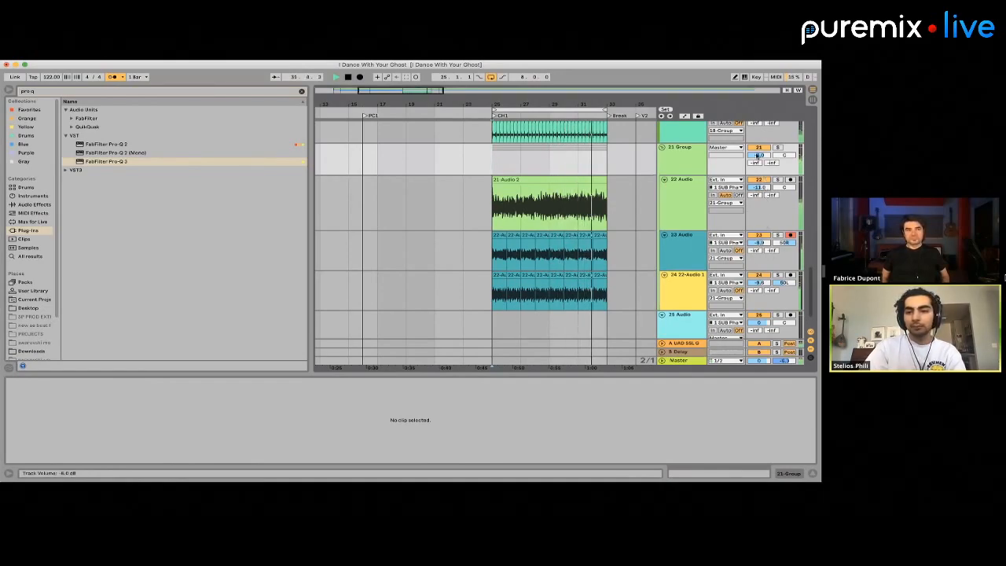
pyautogui.moveTo(758, 155); pyautogui.dragTo(758, 156)
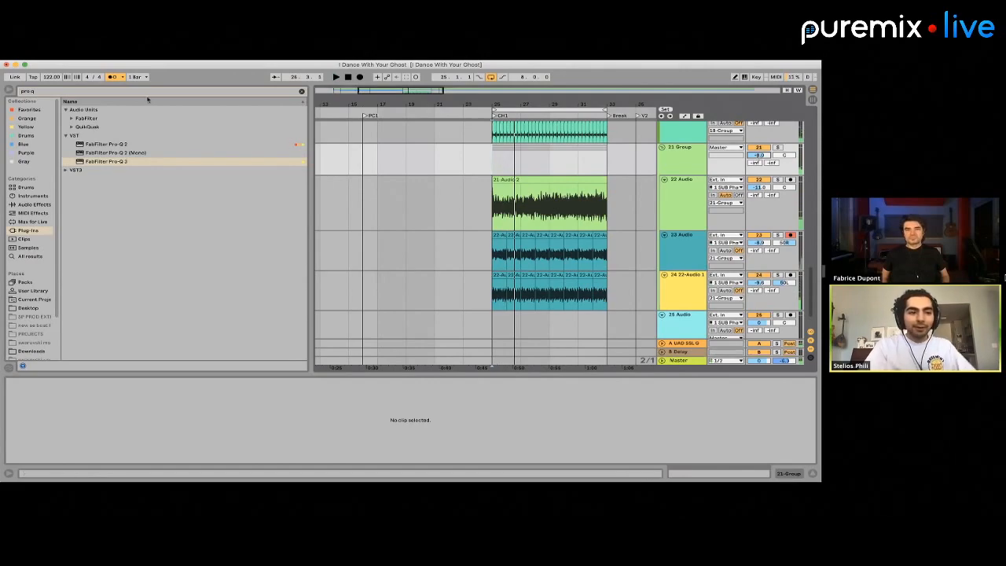
# Try GTR Amp Stereo on the 21 Group during playback, then remove the plug-in
pyautogui.click(55, 91)
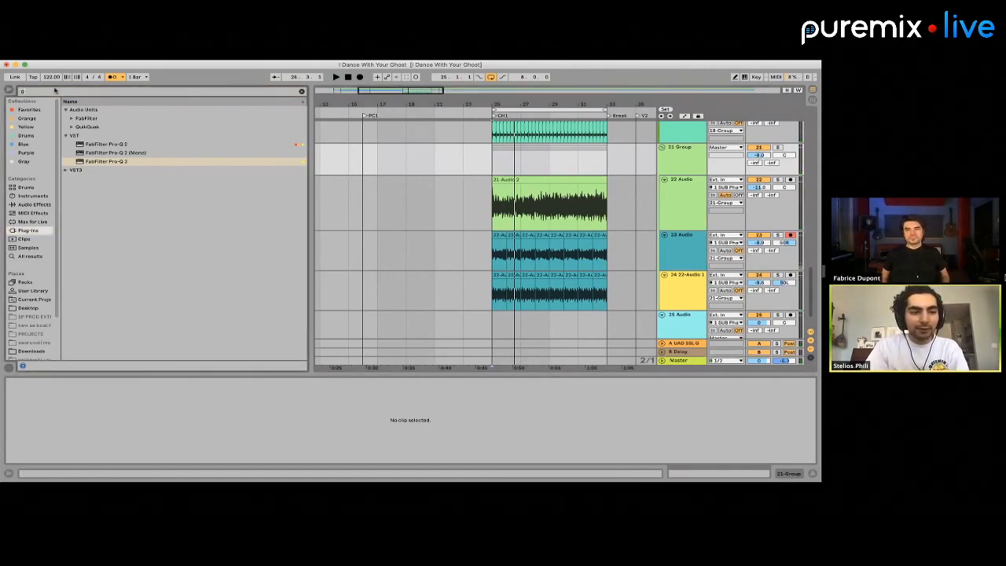
pyautogui.write('gtr')
pyautogui.click(123, 170)
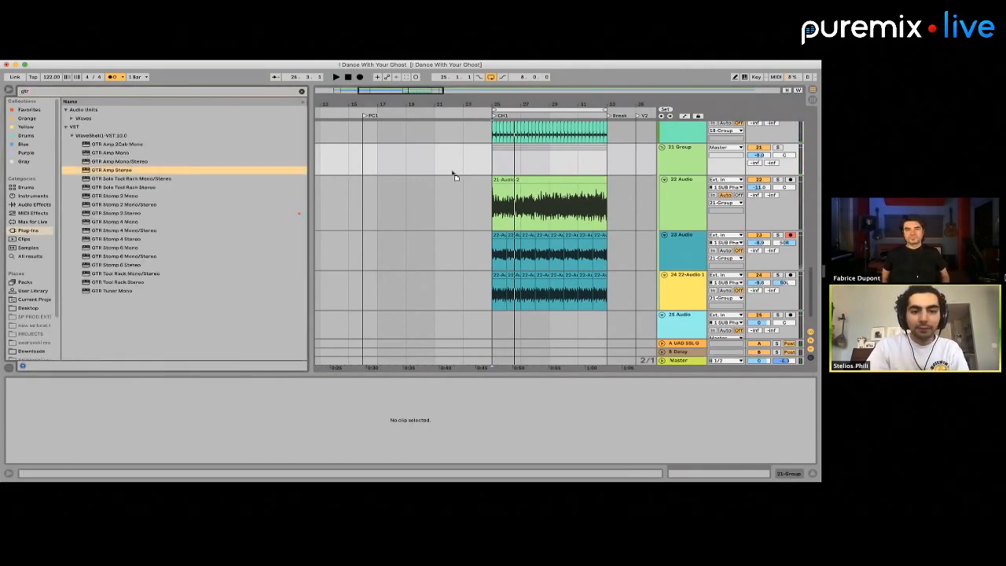
pyautogui.moveTo(491, 159); pyautogui.dragTo(491, 159)
pyautogui.press('space')
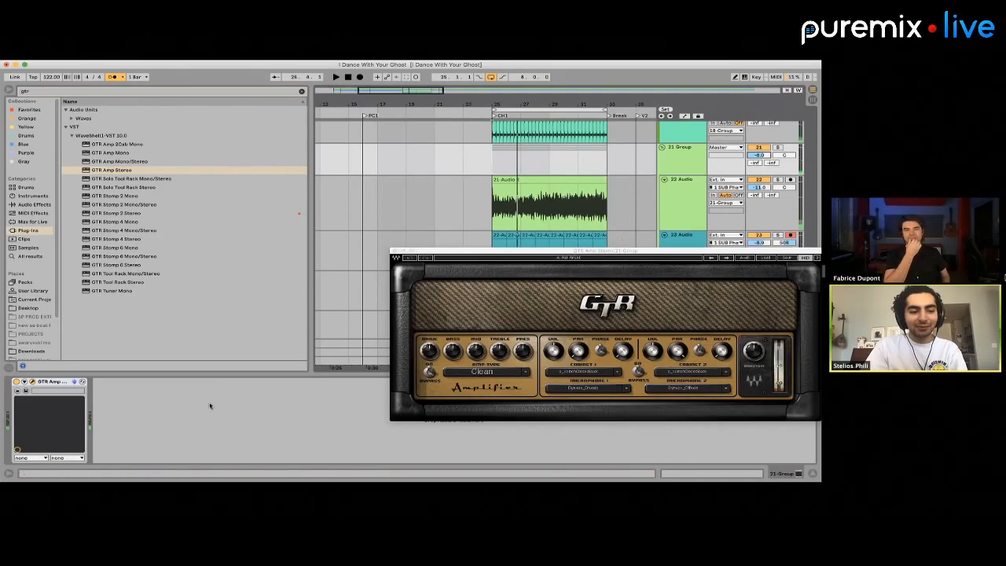
pyautogui.press('Delete')
pyautogui.press('space')
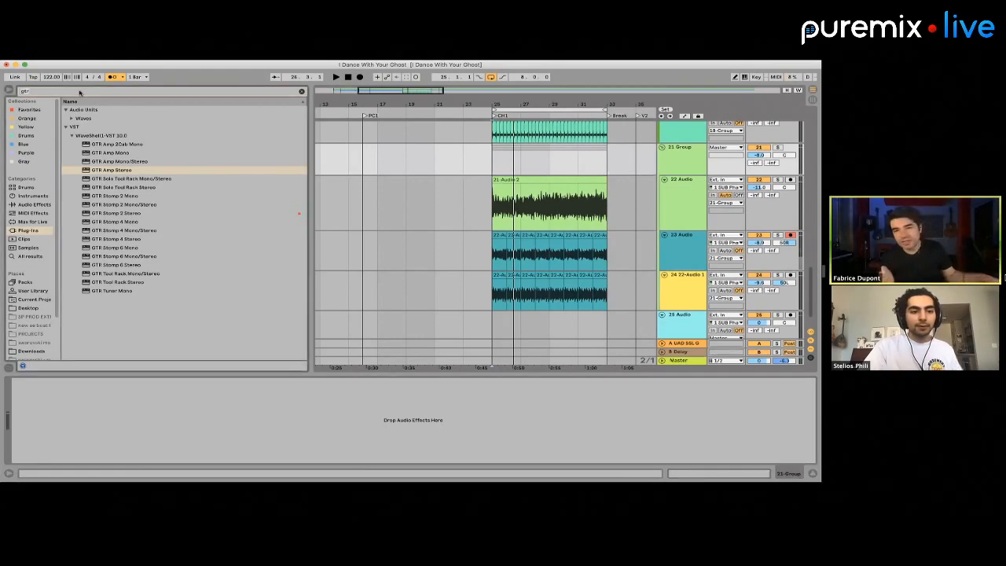
# Try the Phaser effect on the soloed 21 Group with Dry/Wet lowered to about 67%, then remove it
pyautogui.write('phaser')
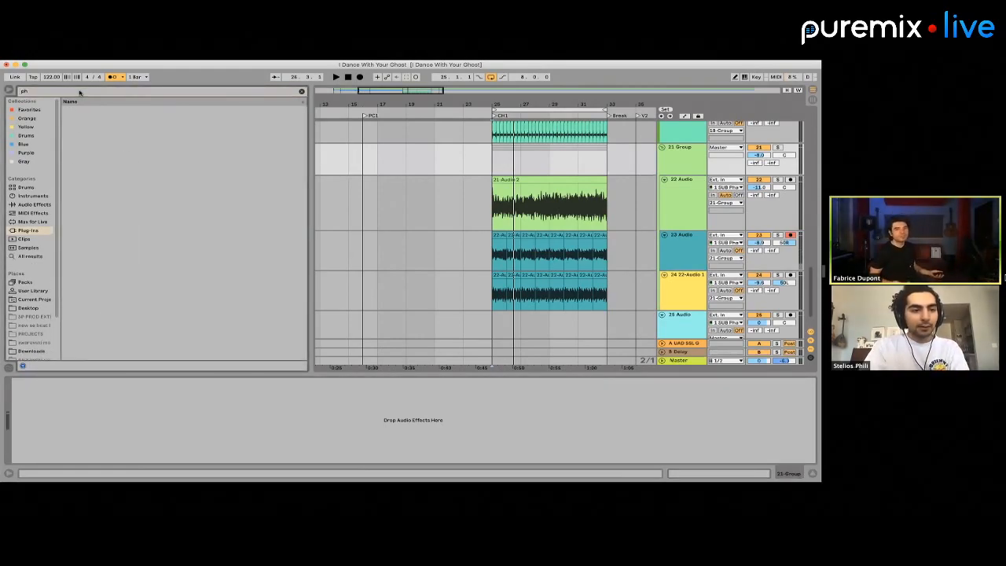
pyautogui.click(28, 256)
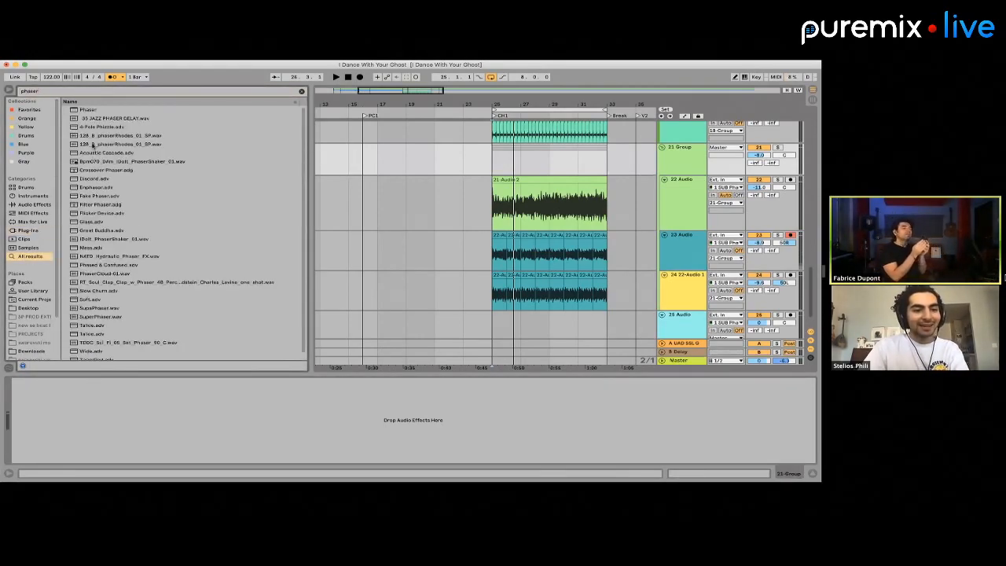
pyautogui.click(90, 110)
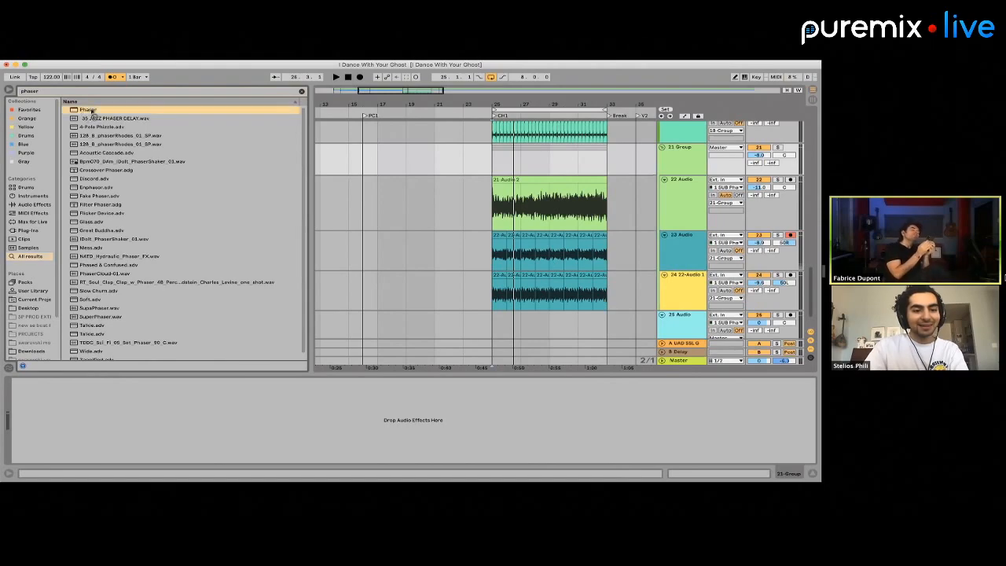
pyautogui.click(496, 154)
pyautogui.press('space')
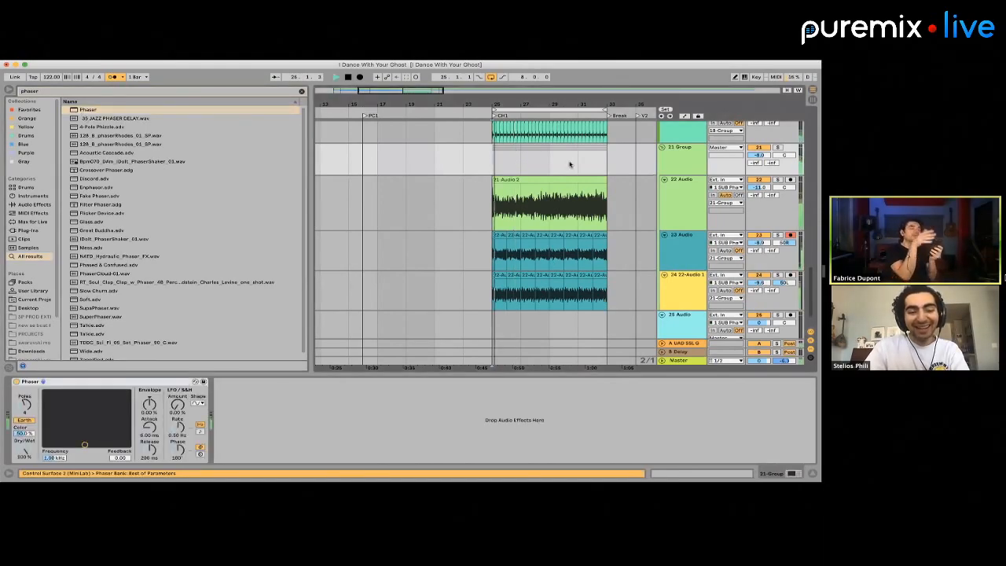
pyautogui.click(777, 147)
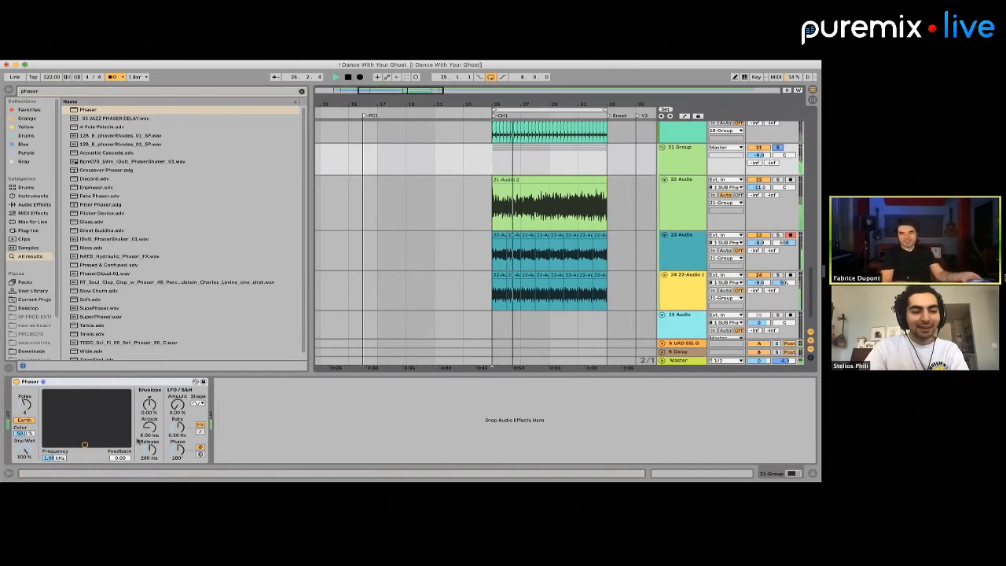
pyautogui.moveTo(26, 451); pyautogui.dragTo(26, 476)
pyautogui.press('space')
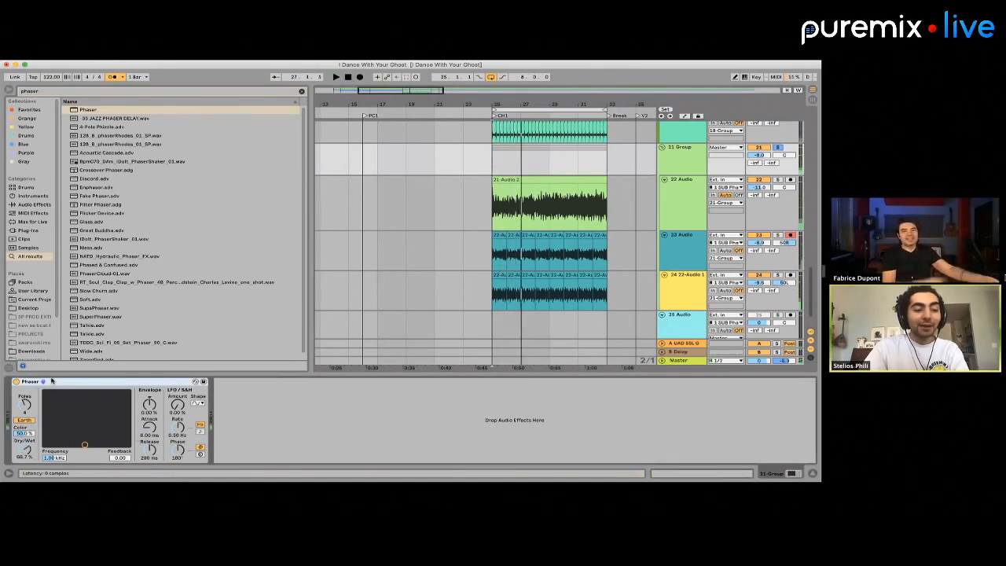
pyautogui.press('Delete')
# Search all results for "godfaz", load the Godfazer plug-in on the 21 Group and play the group
pyautogui.click(58, 92)
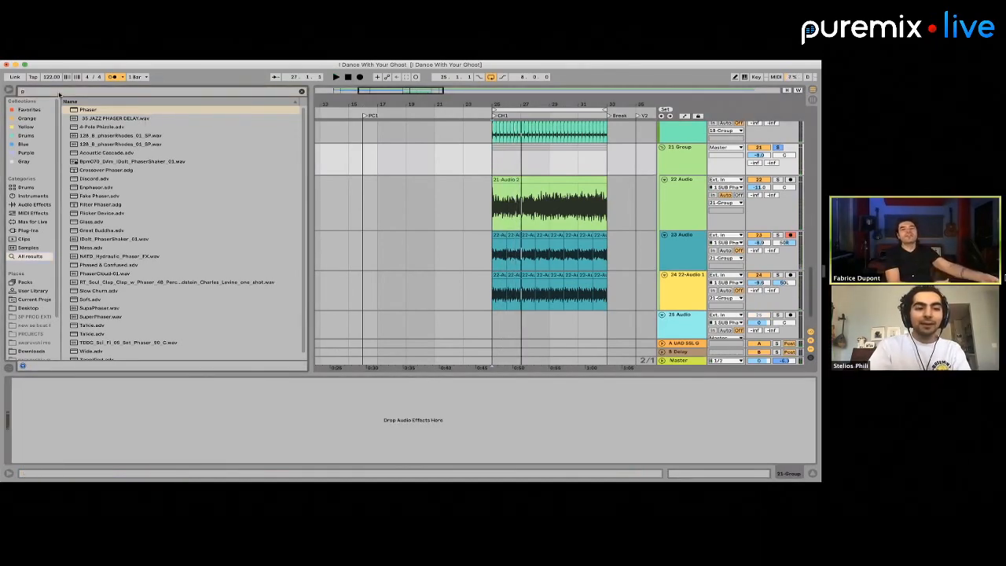
pyautogui.write('godfaz')
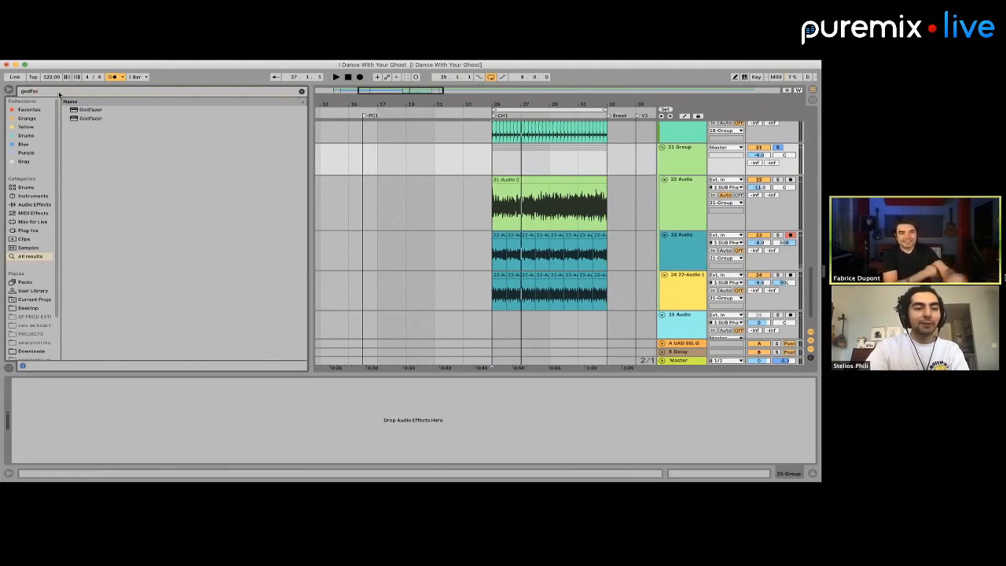
pyautogui.click(88, 110)
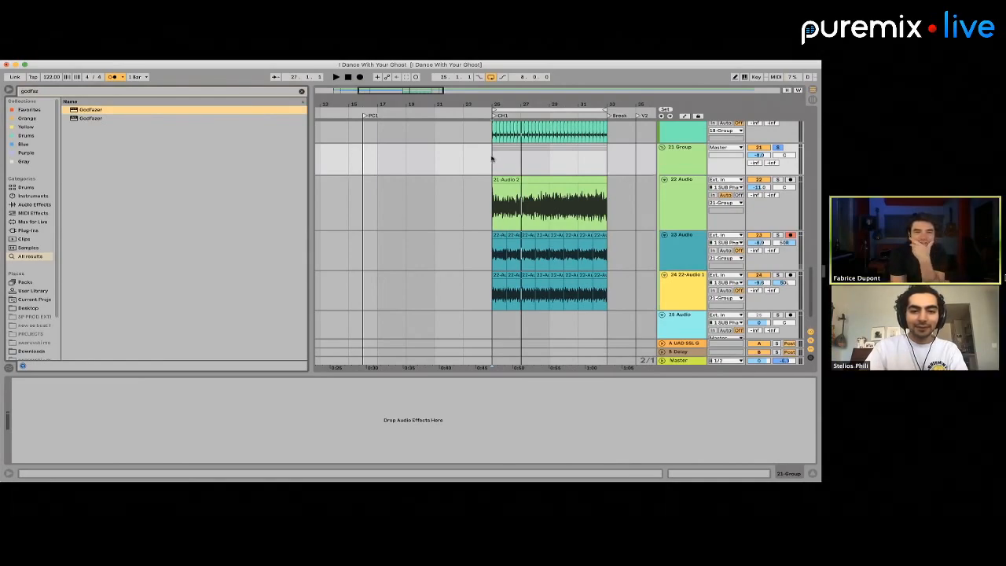
pyautogui.click(492, 159)
pyautogui.press('space')
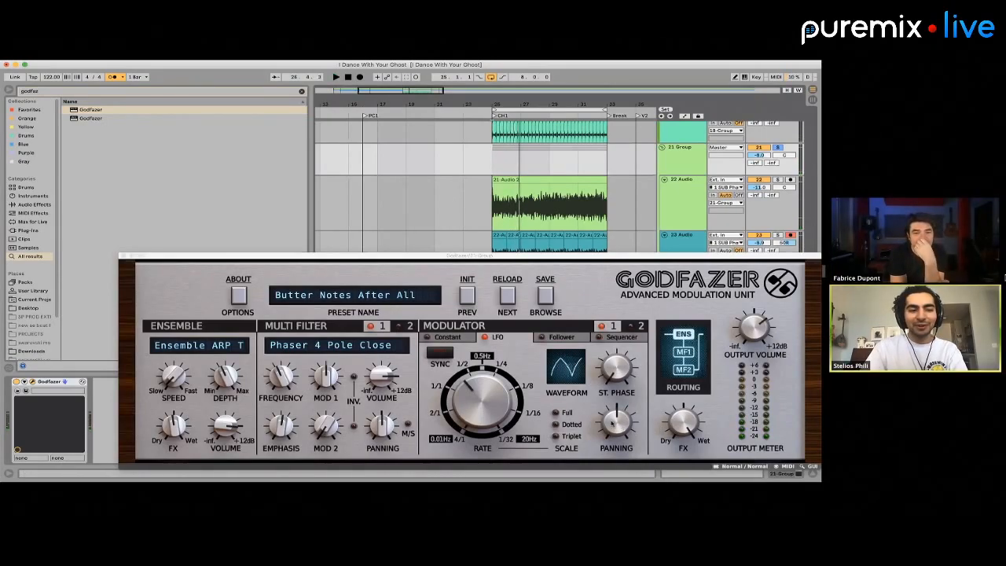
# Set Godfazer's overall FX mix to 25/75 dry/wet during playback and unsolo the 21 Group
pyautogui.press('space')
pyautogui.moveTo(686, 421)
pyautogui.mouseDown()
pyautogui.moveTo(680, 446)
pyautogui.moveTo(680, 425)
pyautogui.mouseUp()
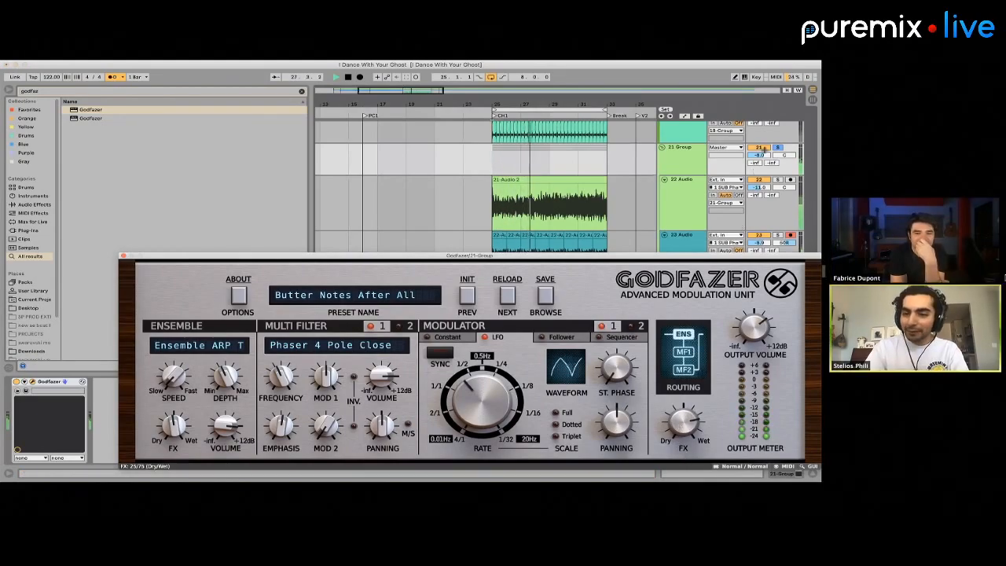
pyautogui.click(778, 147)
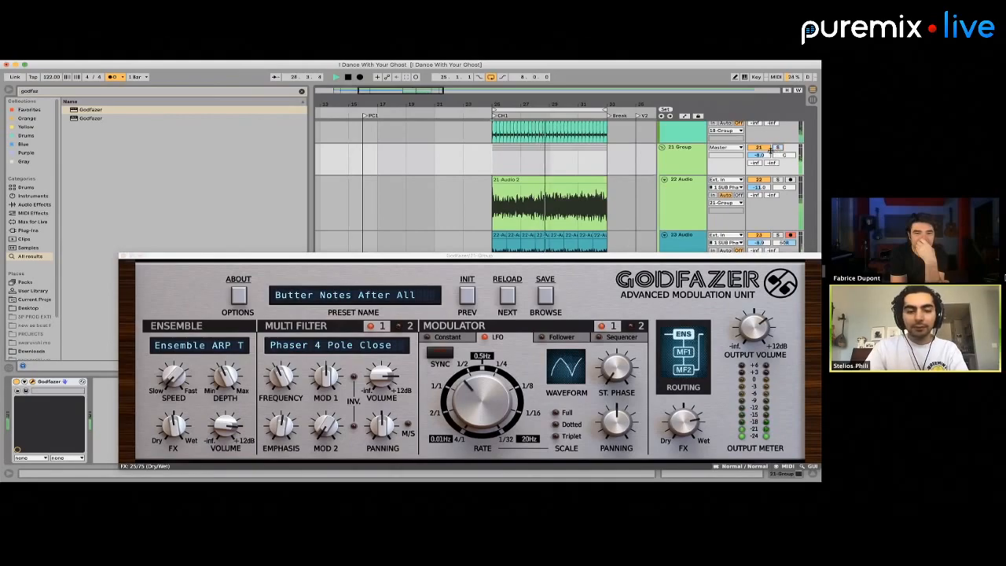
# Open Godfazer's preset browser and reposition the plug-in window to show more of the preset list
pyautogui.click(384, 295)
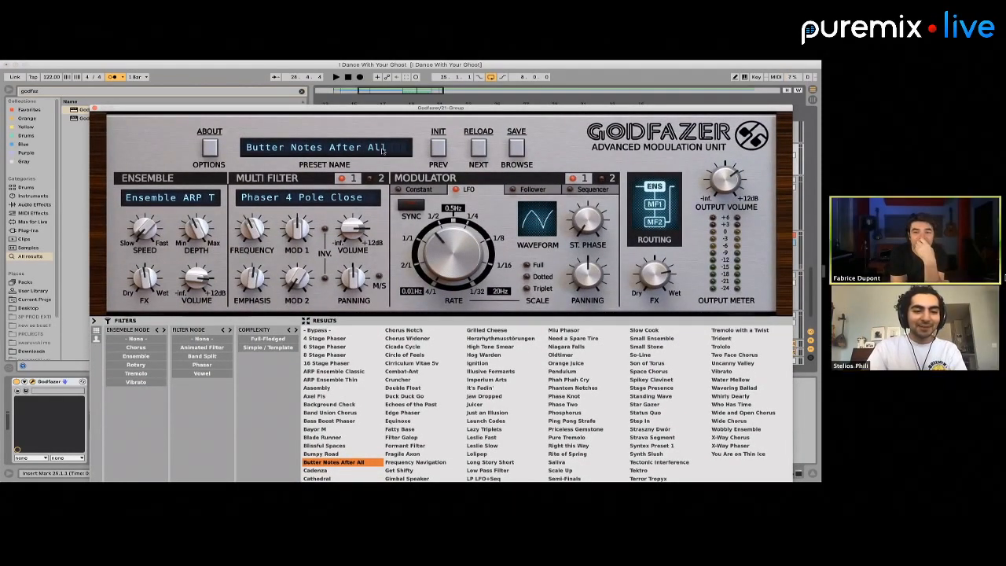
pyautogui.moveTo(346, 109); pyautogui.dragTo(338, 91)
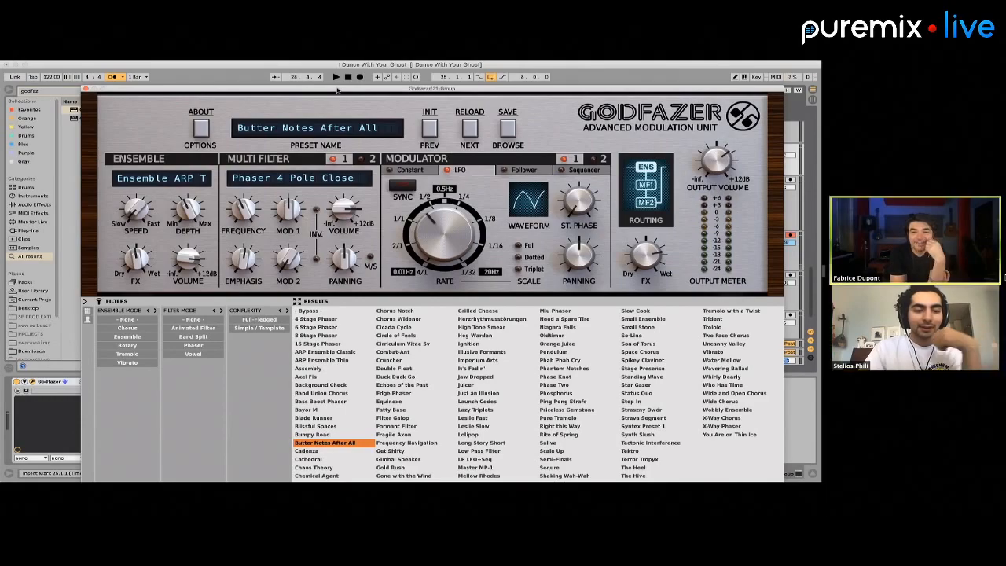
pyautogui.moveTo(336, 90); pyautogui.dragTo(333, 78)
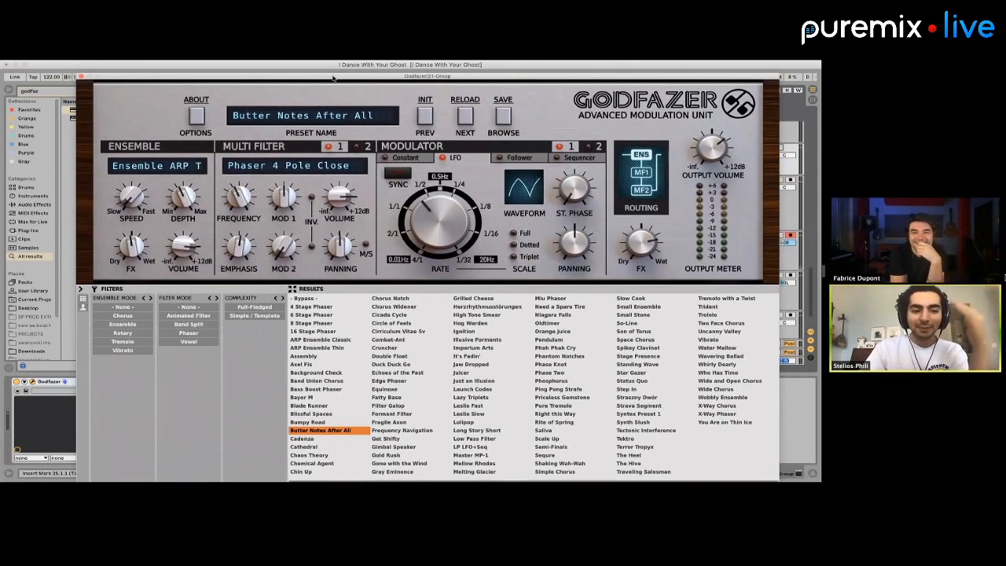
pyautogui.moveTo(332, 75); pyautogui.dragTo(332, 72)
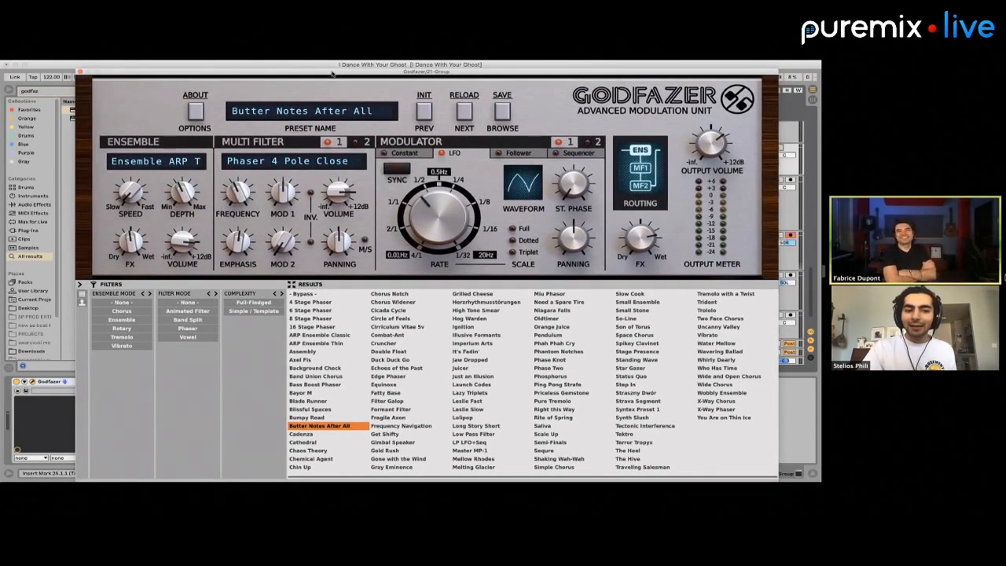
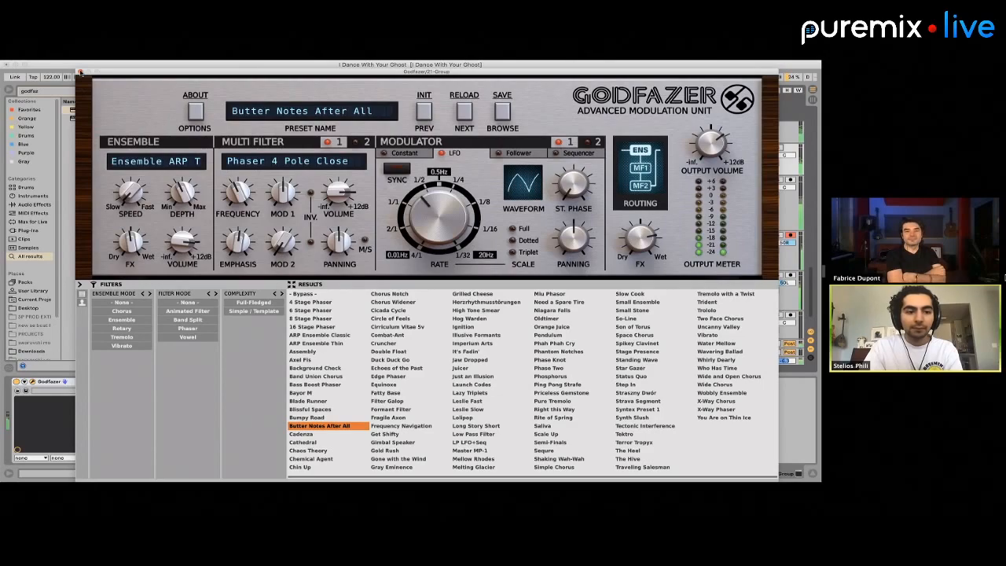
# Close the Godfazer plug-in window, stop playback and select the 21 Group
pyautogui.click(80, 71)
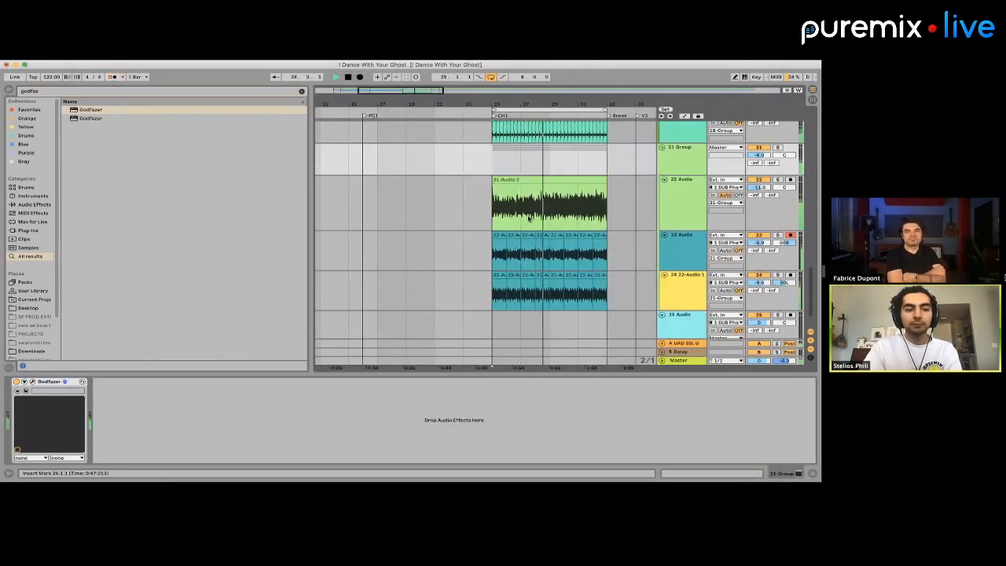
pyautogui.scroll(5, 529, 218)
pyautogui.scroll(-2, 529, 219)
pyautogui.press('space')
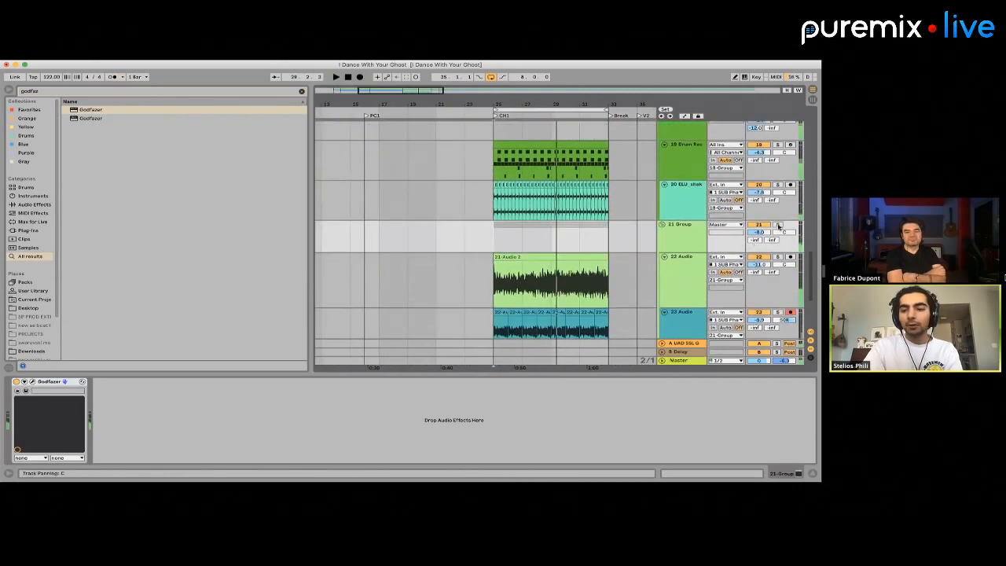
pyautogui.click(716, 223)
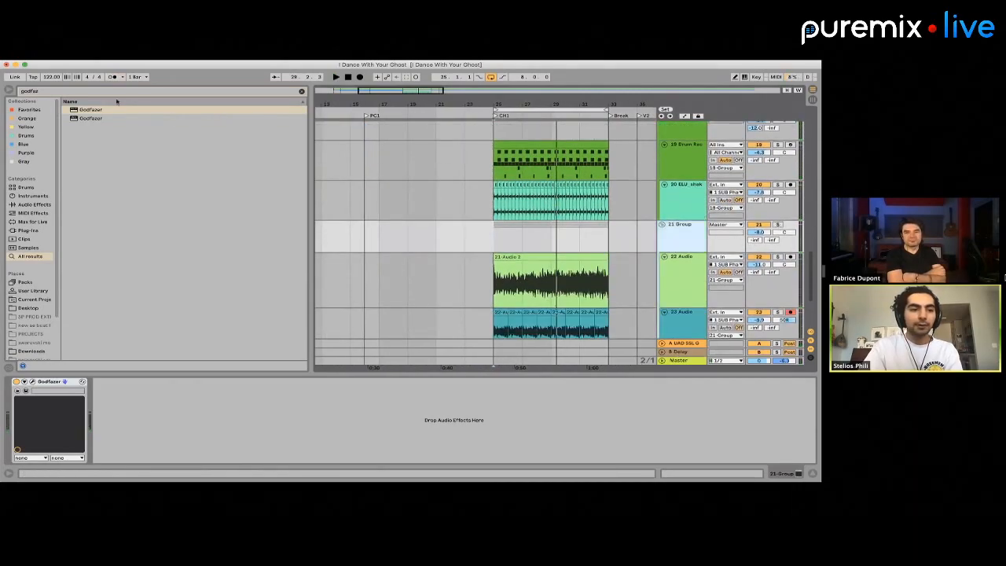
# Replace the Delay on return B with the UAD EMT 140 plug-in and load its Gold Plated preset
pyautogui.click(702, 361)
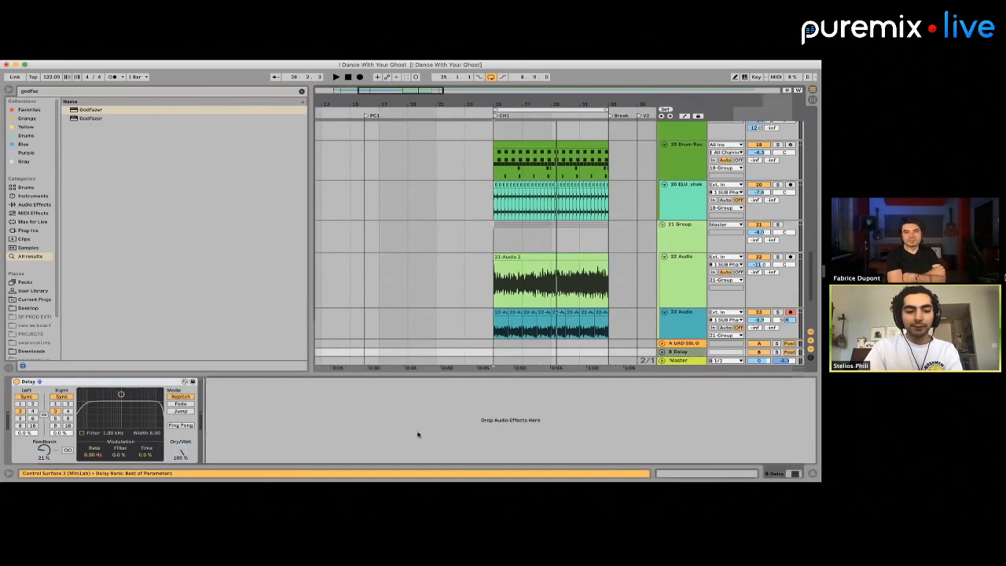
pyautogui.doubleClick(39, 92)
pyautogui.write('emt')
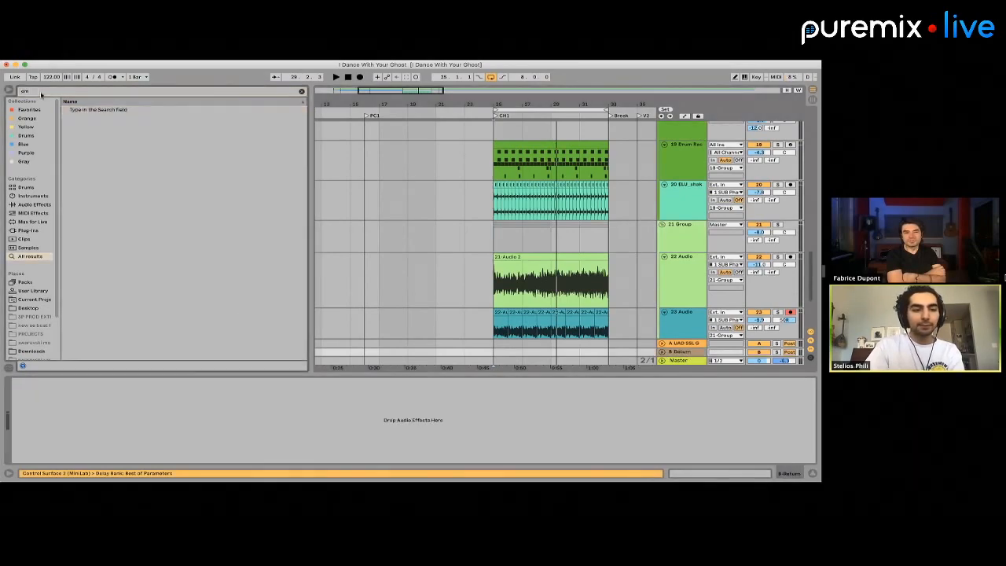
pyautogui.click(24, 230)
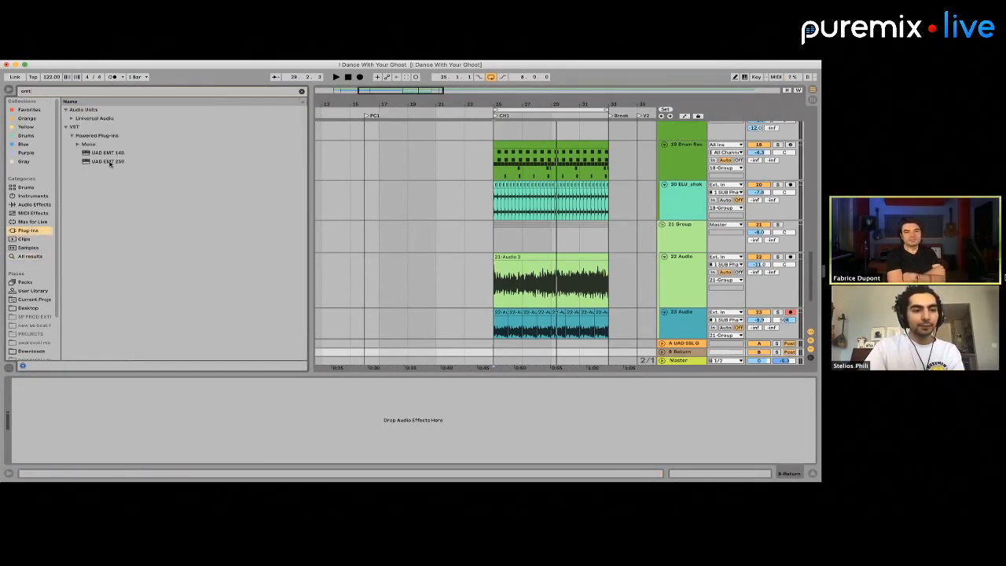
pyautogui.click(103, 154)
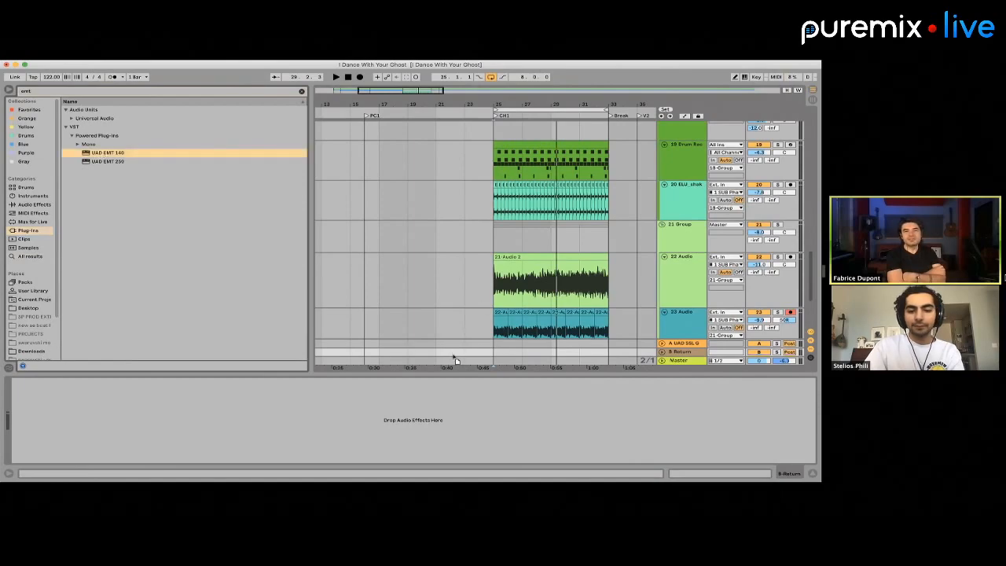
pyautogui.moveTo(103, 154); pyautogui.dragTo(450, 352)
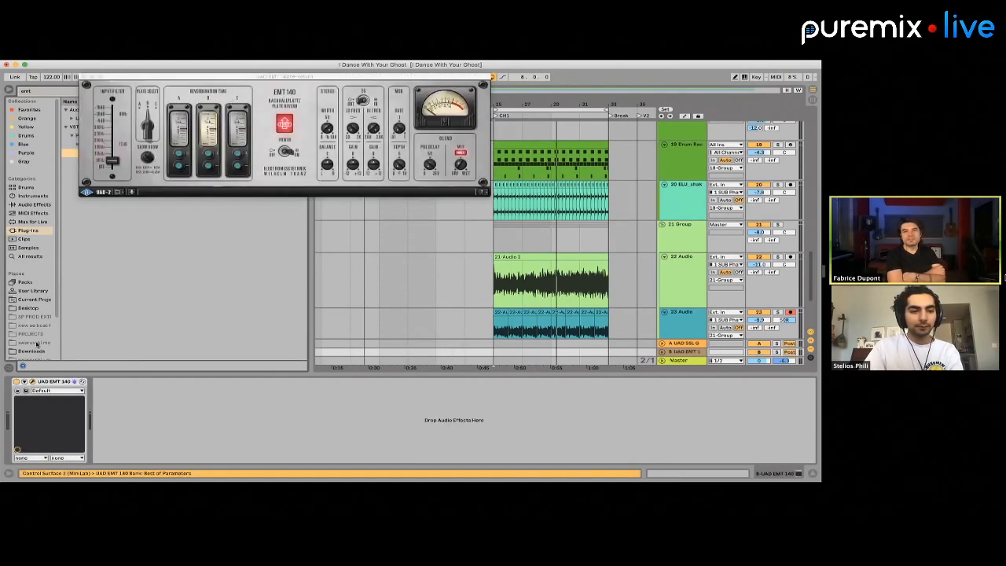
pyautogui.click(52, 391)
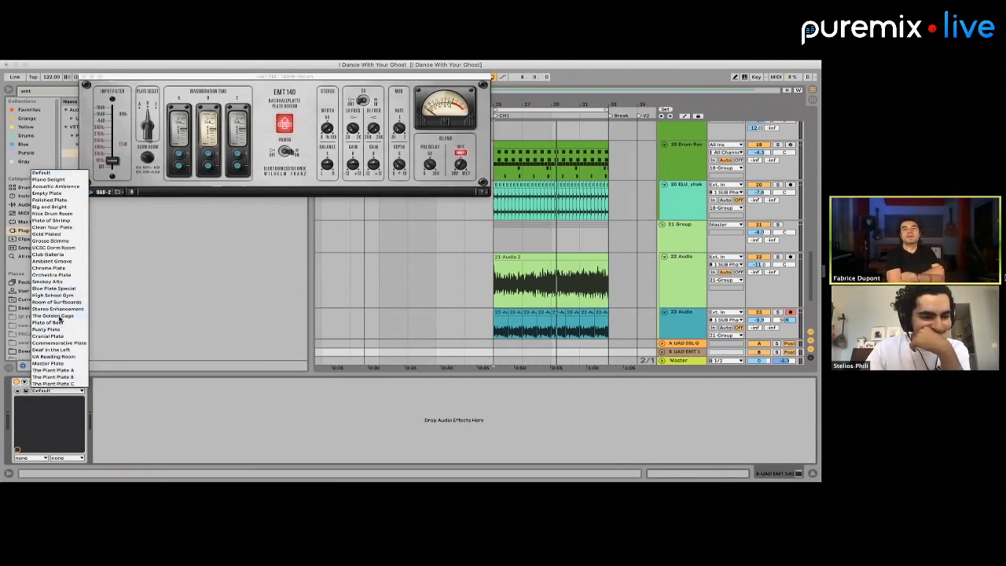
pyautogui.click(43, 234)
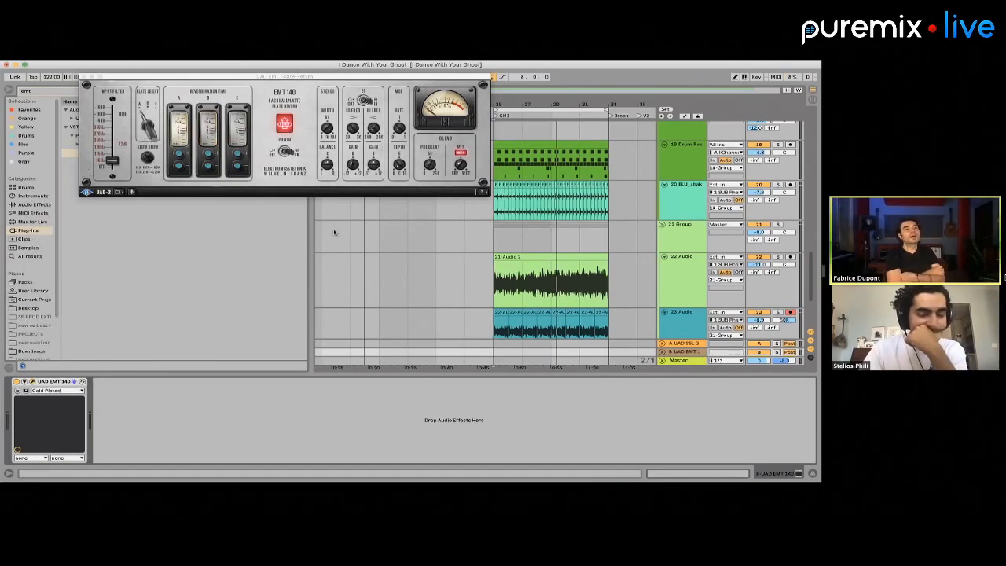
# Solo the 21 Group, play it from the start of CH1 and set its UAD EMT 140 send to -8.7 dB
pyautogui.click(492, 238)
pyautogui.click(777, 224)
pyautogui.press('space')
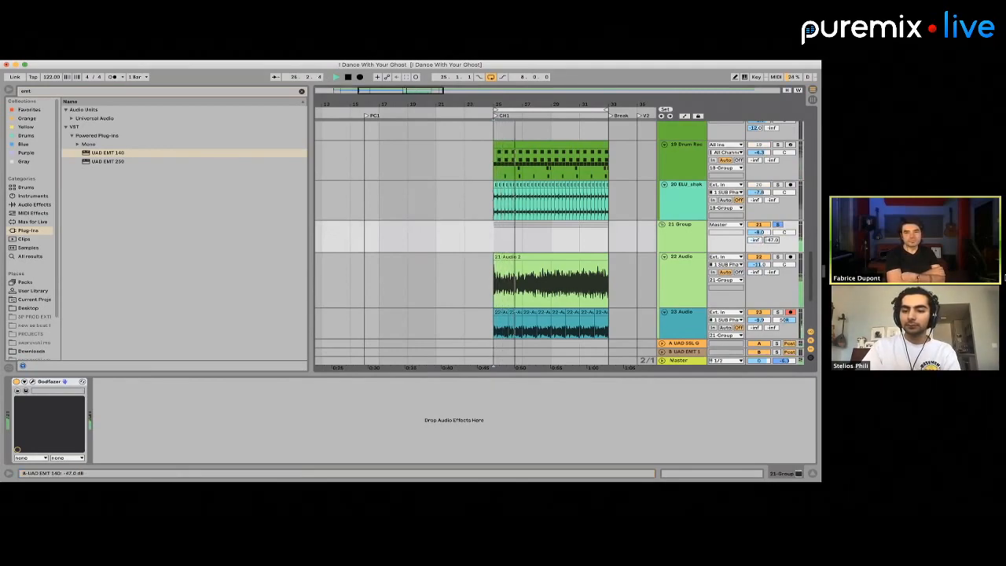
pyautogui.moveTo(771, 239); pyautogui.dragTo(771, 256)
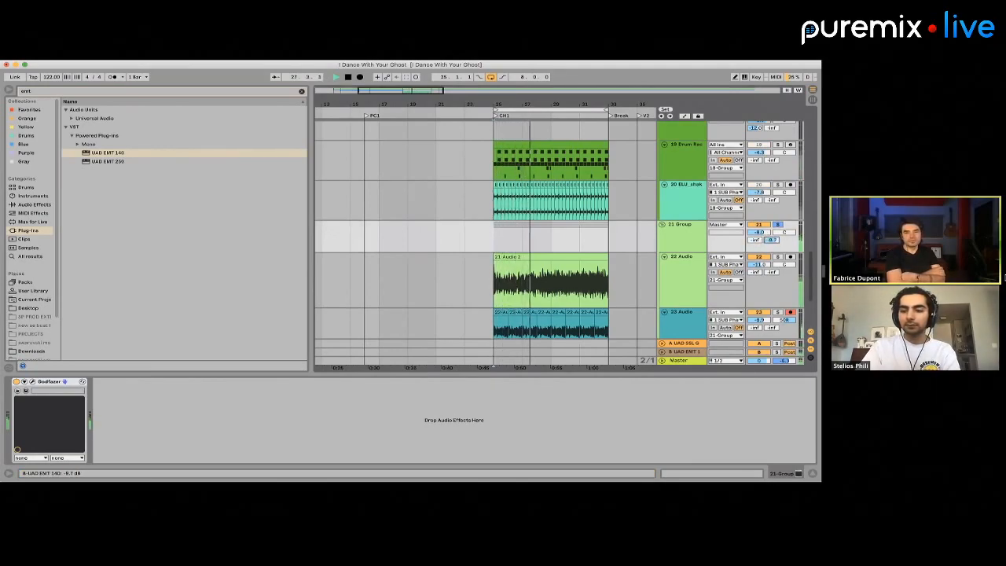
pyautogui.press('space')
# Play the 12 Group soloed, set its UAD EMT 140 send to about -22 dB, and unsolo it
pyautogui.scroll(8, 721, 240)
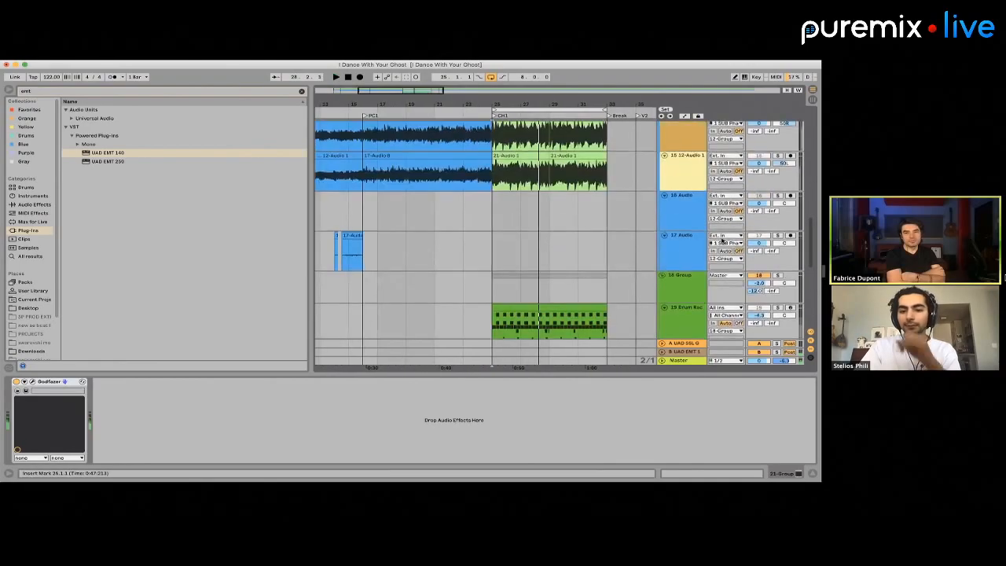
pyautogui.scroll(10, 721, 240)
pyautogui.click(769, 218)
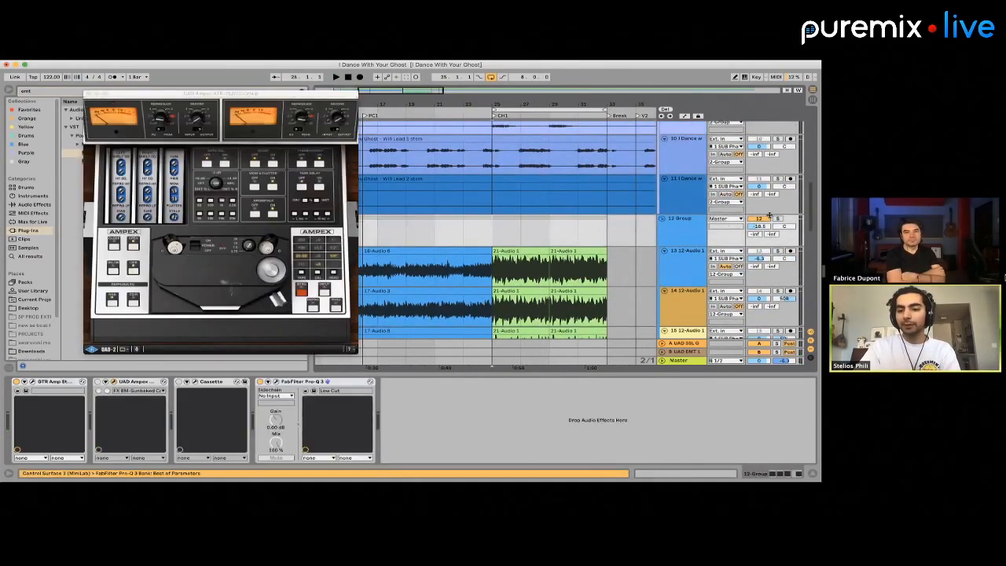
pyautogui.press('space')
pyautogui.click(777, 218)
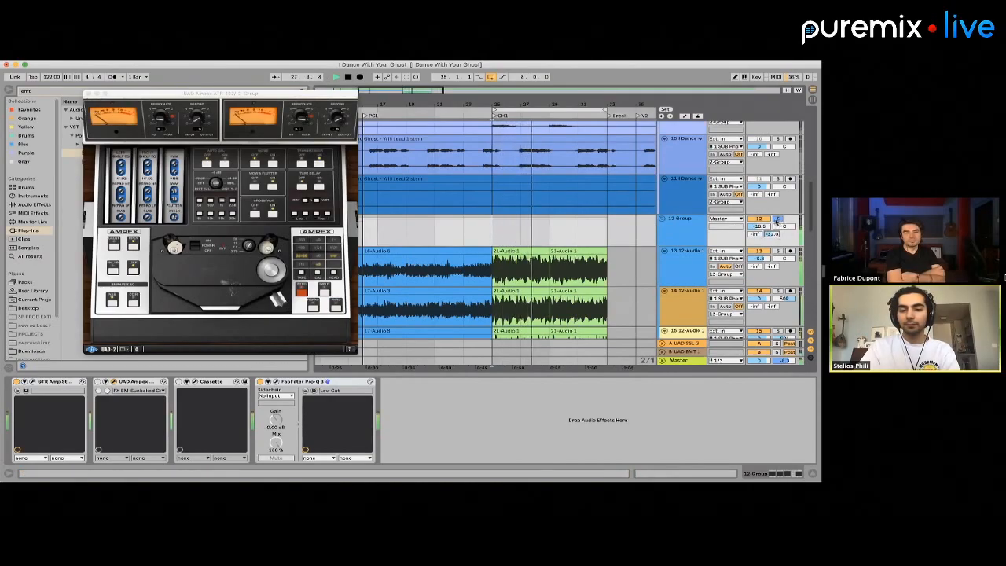
pyautogui.doubleClick(536, 252)
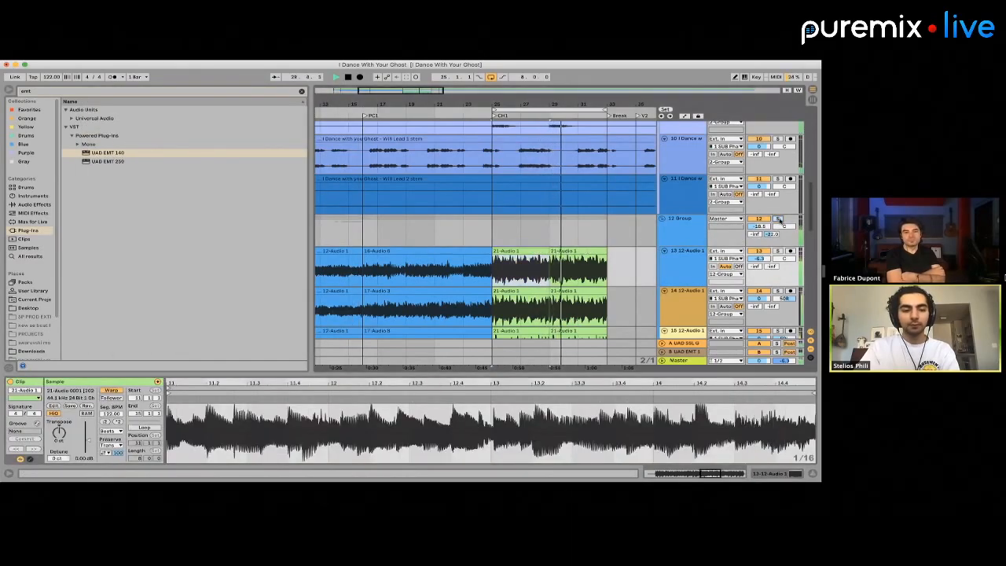
# Play CH1 in context and lower the UAD EMT 140 sends to -25.6 dB on the 21 Group and about -43 dB on the 12 Group
pyautogui.scroll(-8, 702, 217)
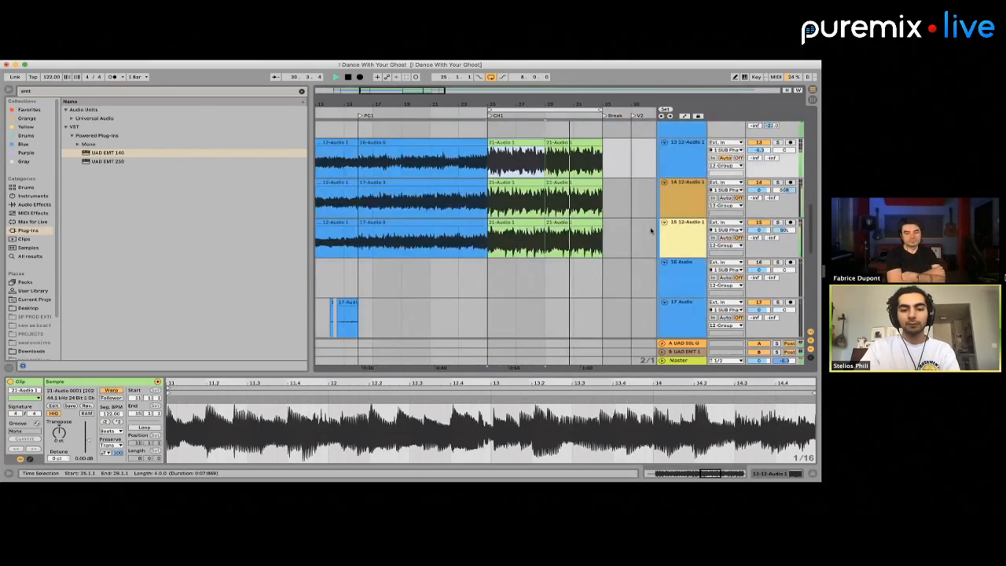
pyautogui.press('space')
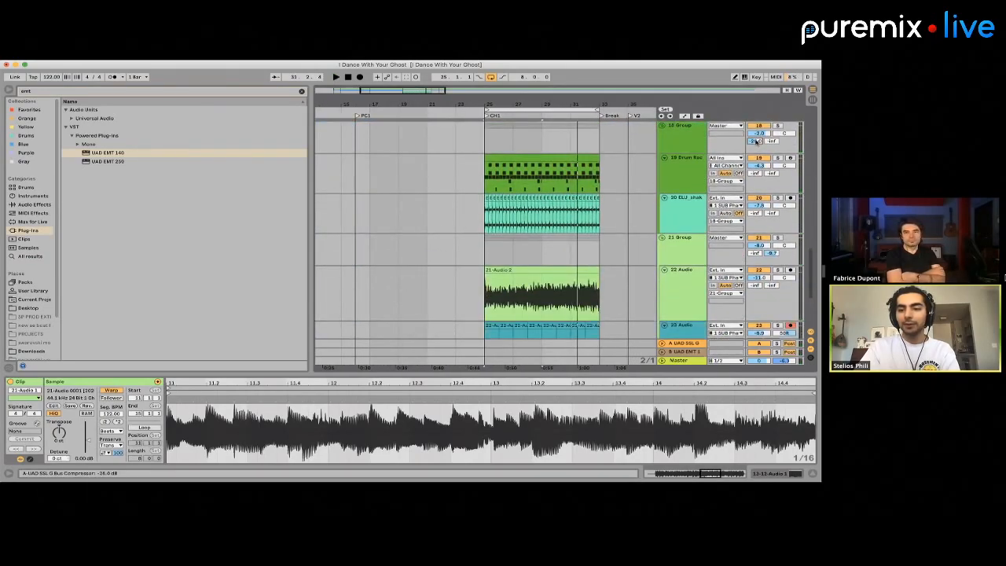
pyautogui.press('space')
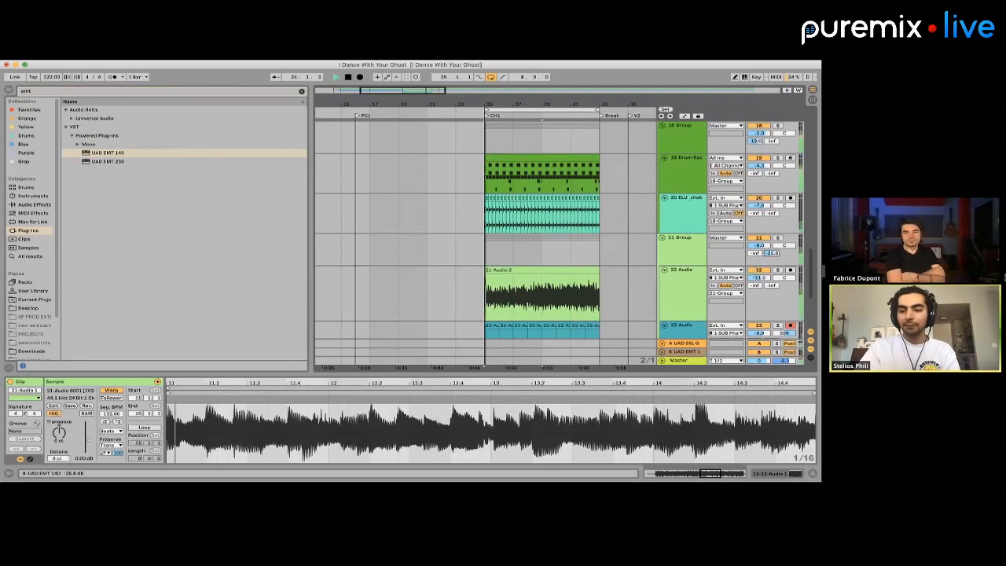
pyautogui.scroll(12, 559, 242)
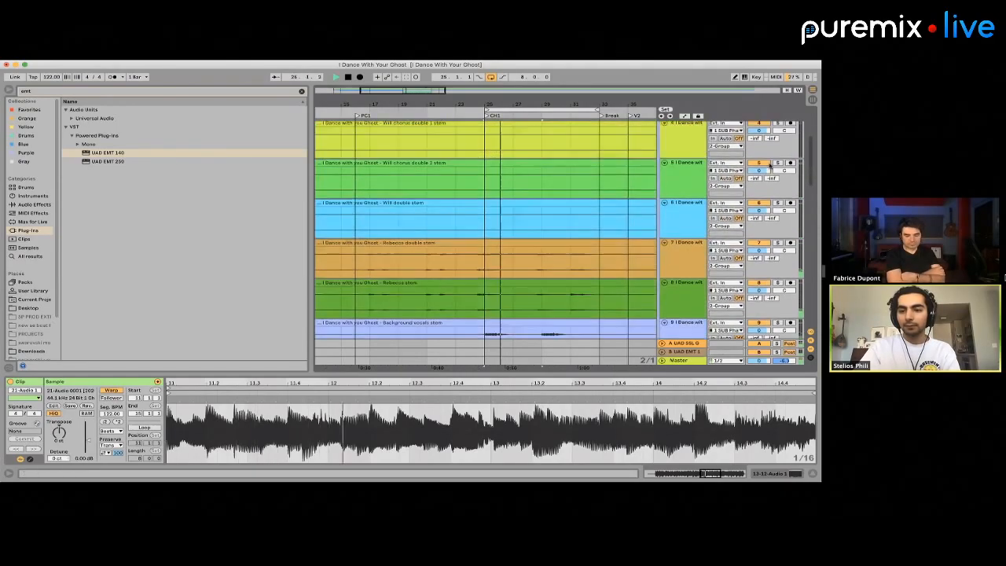
pyautogui.scroll(-5, 768, 163)
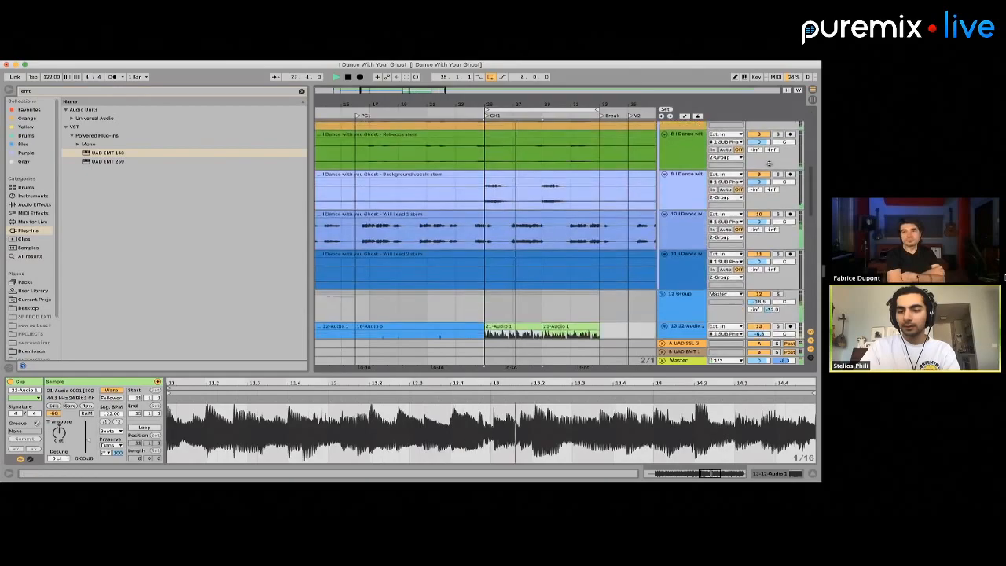
pyautogui.scroll(-4, 768, 163)
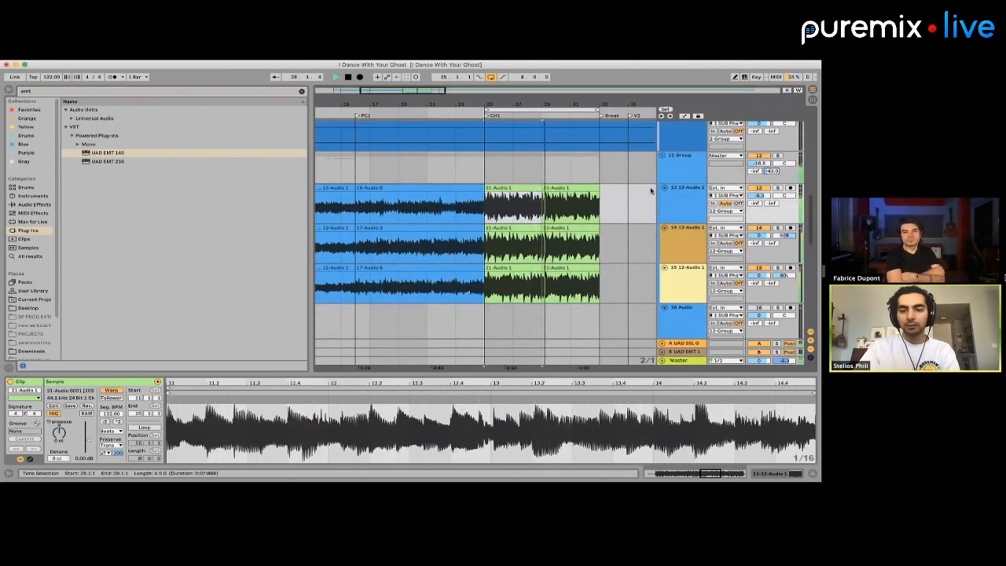
pyautogui.scroll(-8, 651, 191)
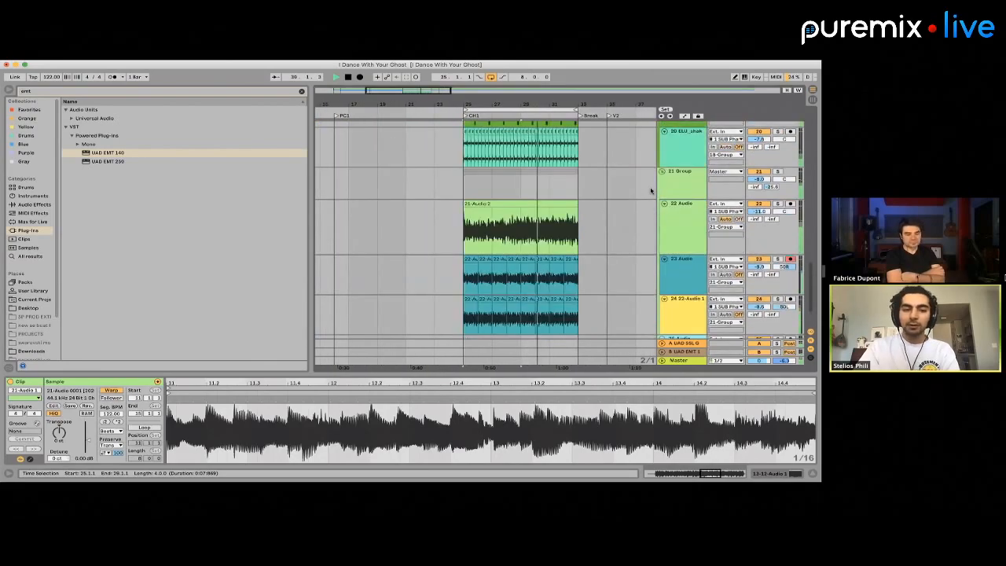
pyautogui.scroll(6, 650, 191)
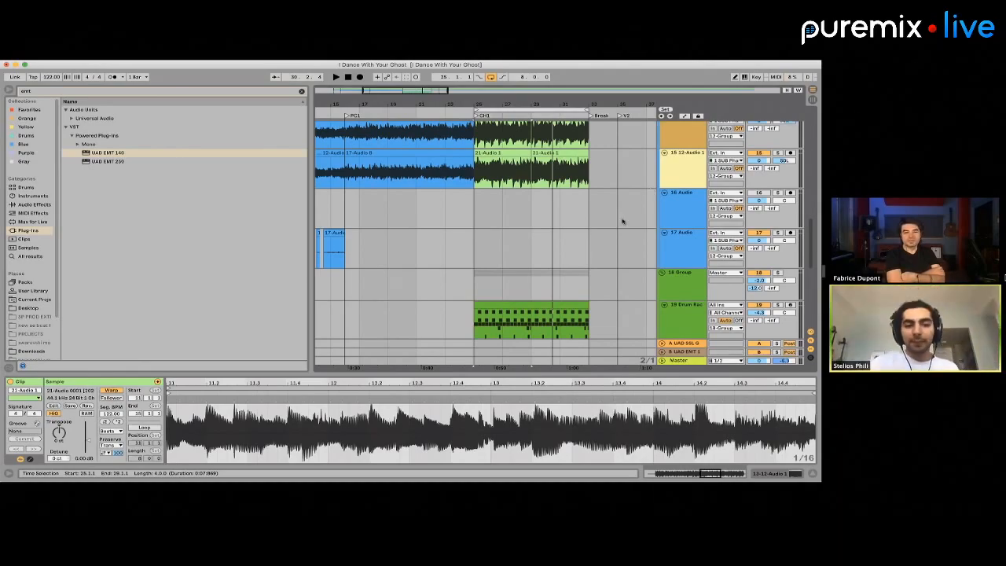
# Insert a new MIDI track after the 18 Group's tracks and load the Omnisphere instrument on it
pyautogui.click(531, 240)
pyautogui.scroll(-2, 689, 233)
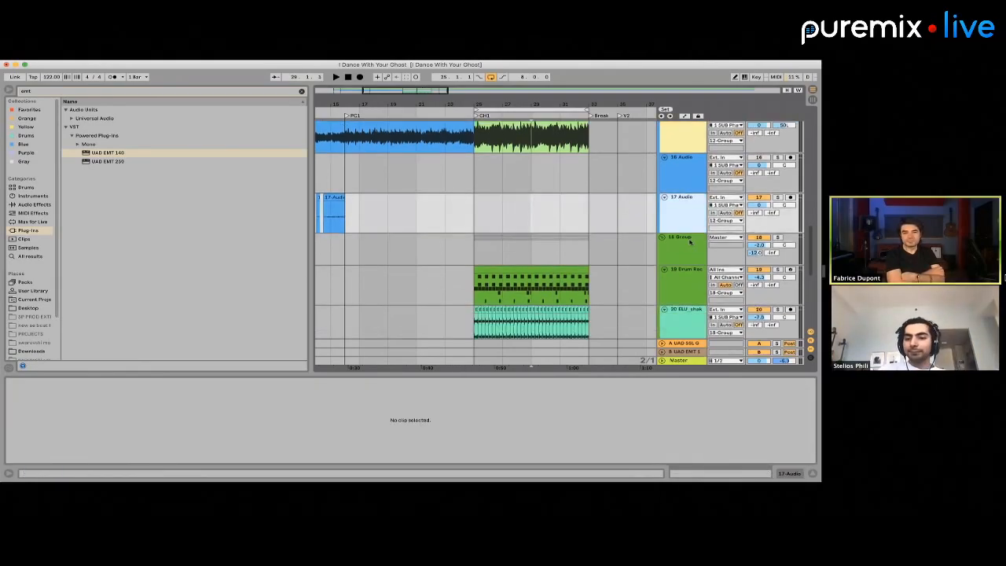
pyautogui.click(689, 242)
pyautogui.press('super+shift+t')
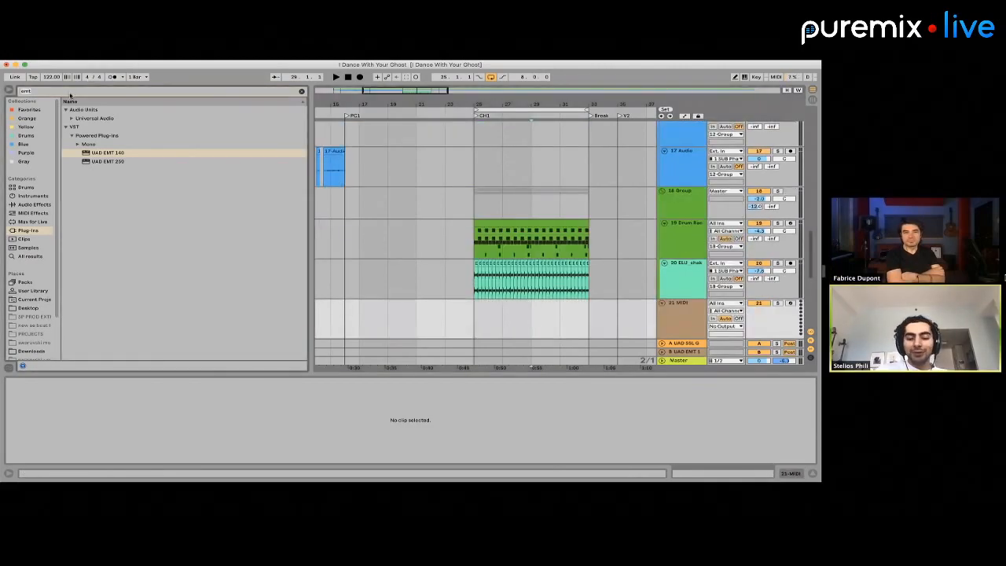
pyautogui.write('omni')
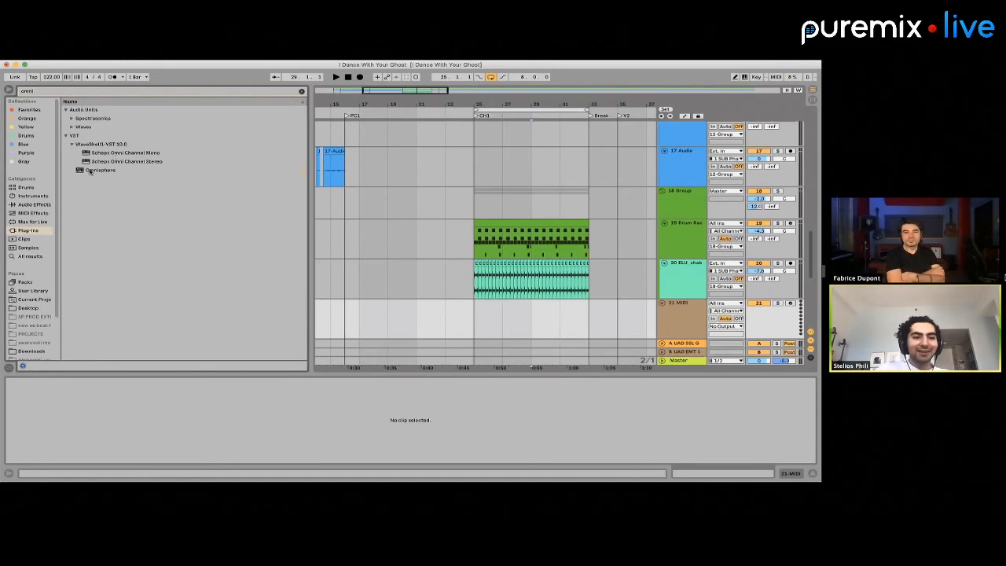
pyautogui.click(95, 170)
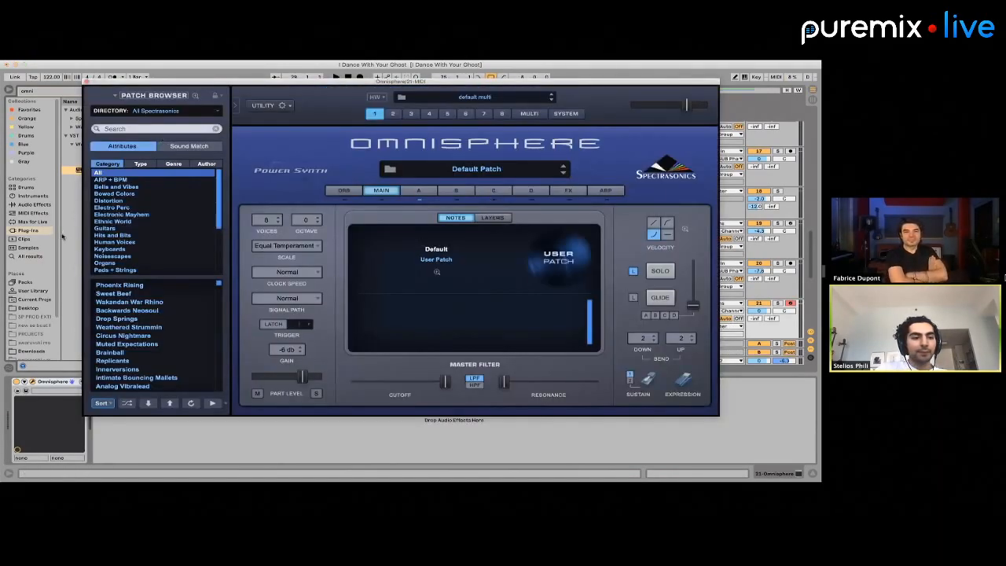
pyautogui.click(76, 230)
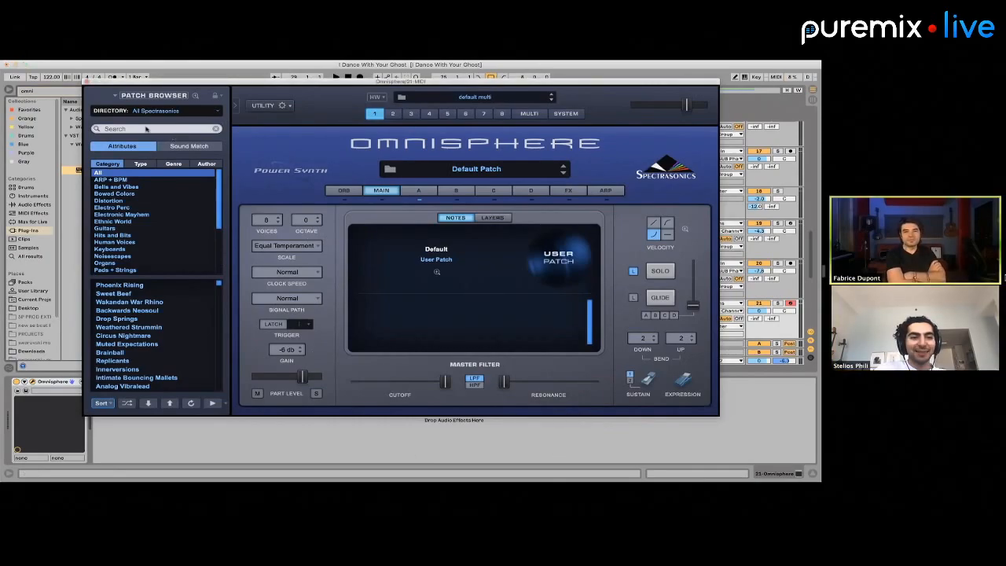
# Search the Omnisphere patches for "moog bass" and load the Nice Moog Bass patch
pyautogui.click(145, 129)
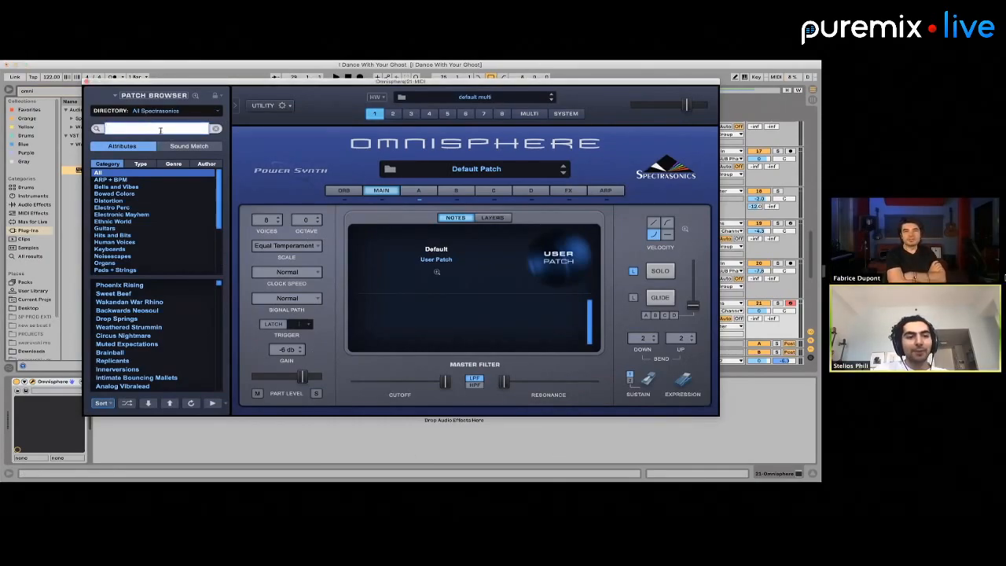
pyautogui.press('Return')
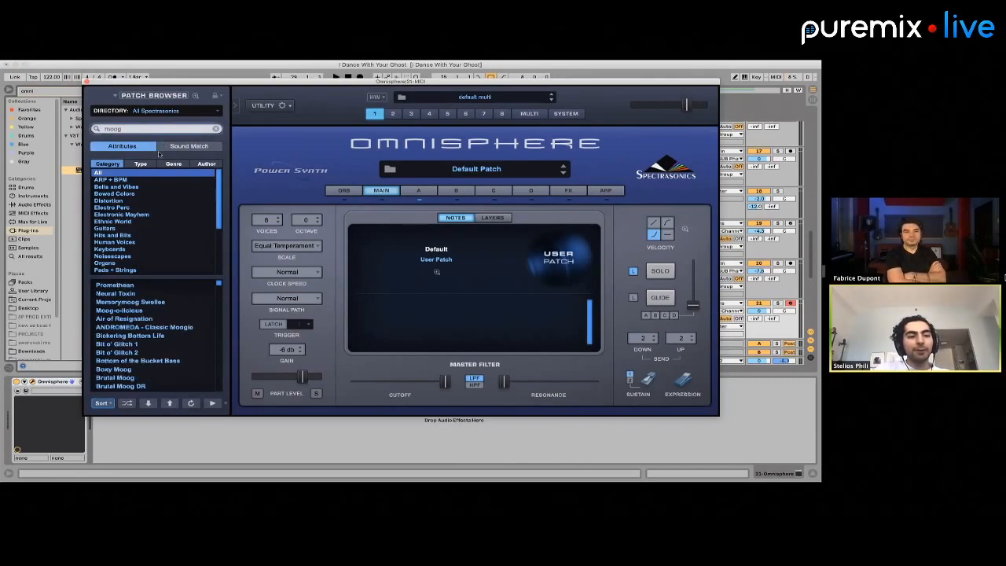
pyautogui.click(131, 128)
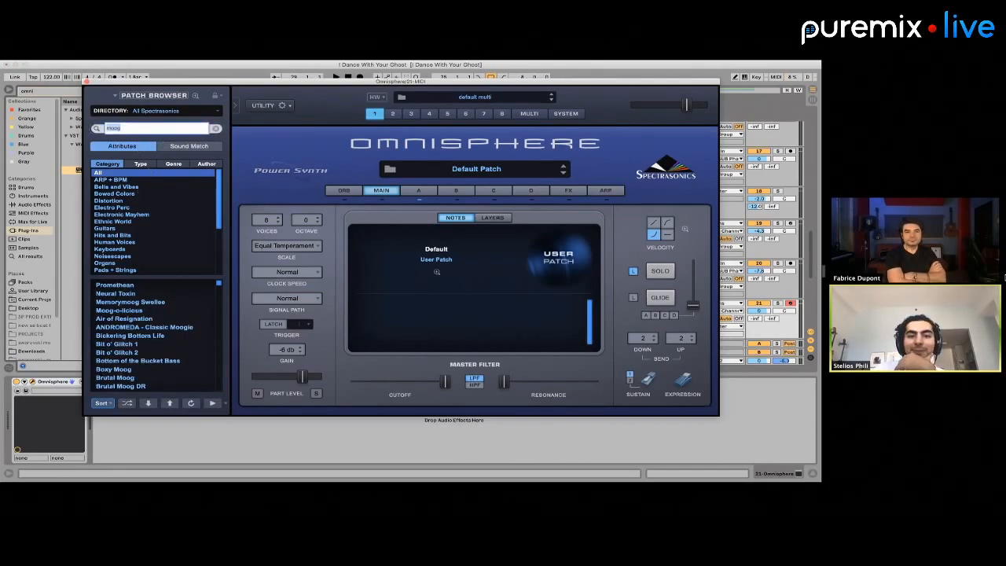
pyautogui.press('Return')
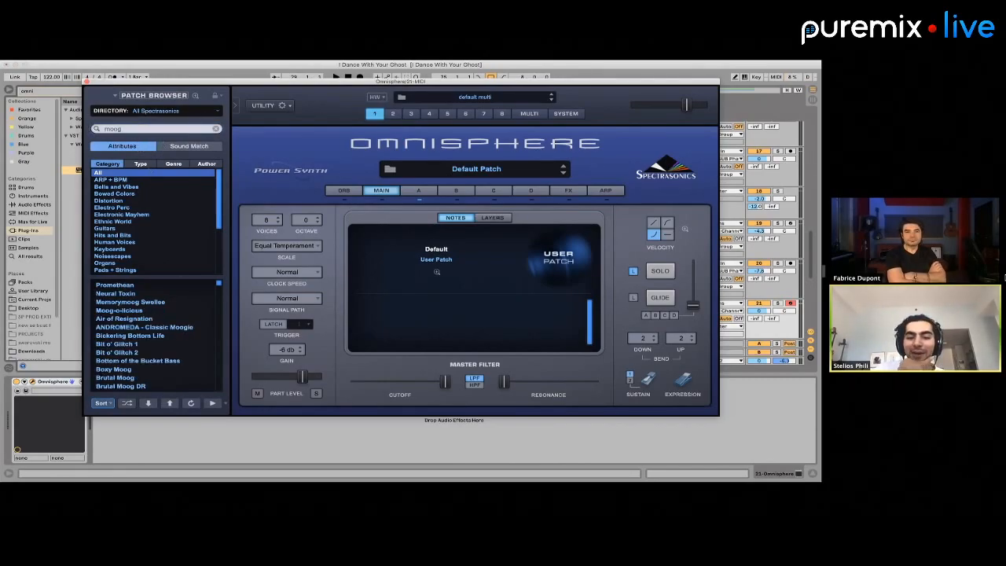
pyautogui.click(142, 163)
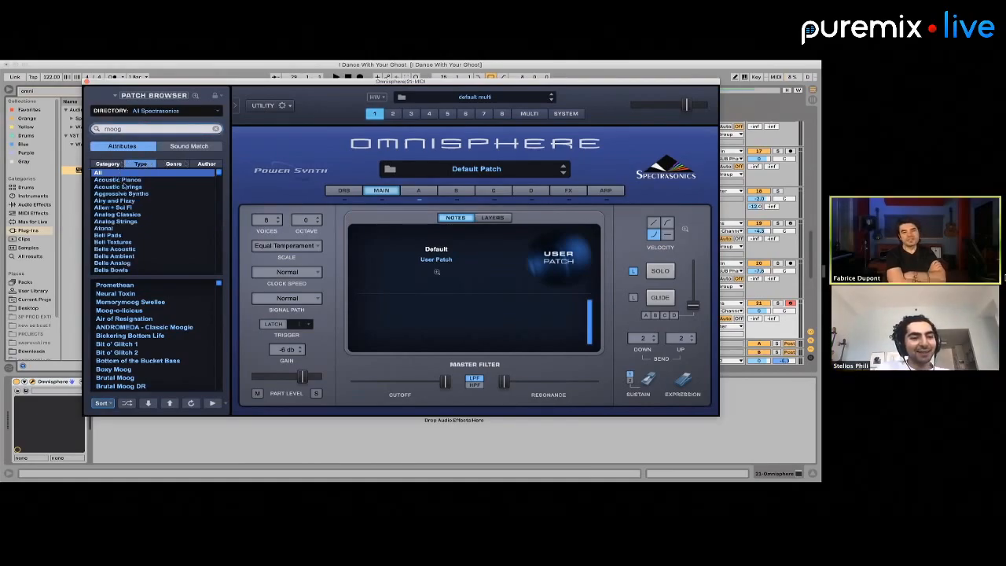
pyautogui.click(130, 128)
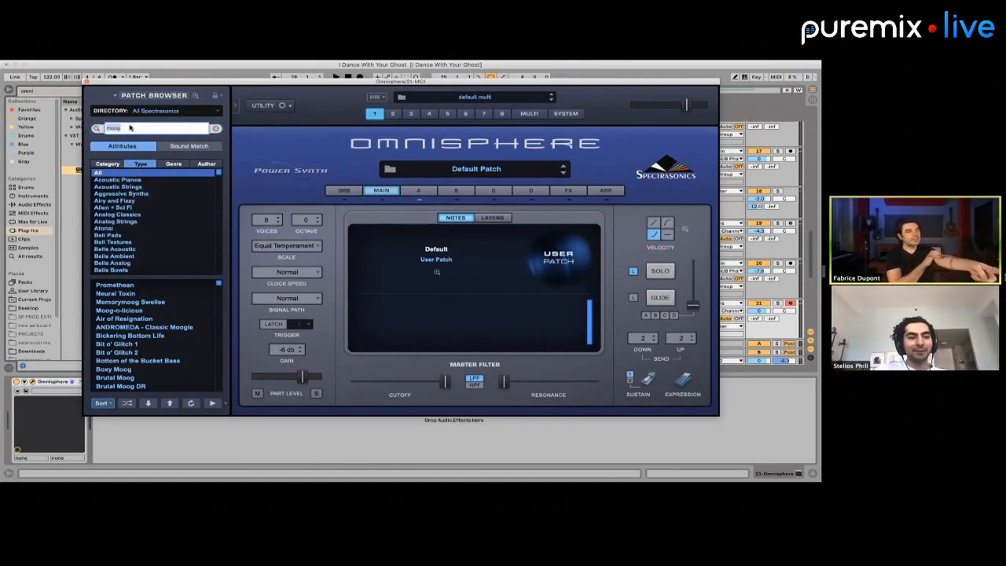
pyautogui.write('moog bass')
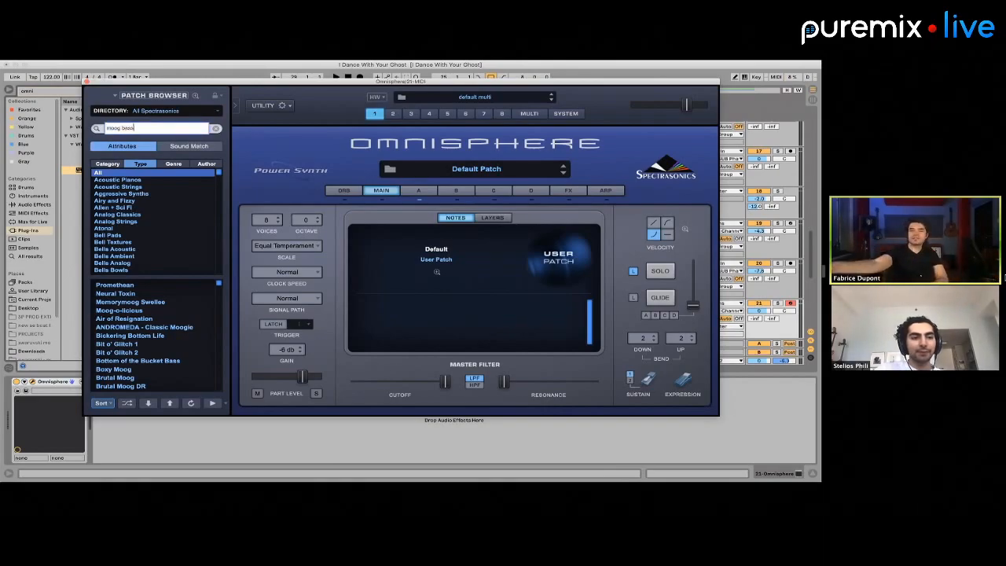
pyautogui.press('Return')
pyautogui.click(130, 294)
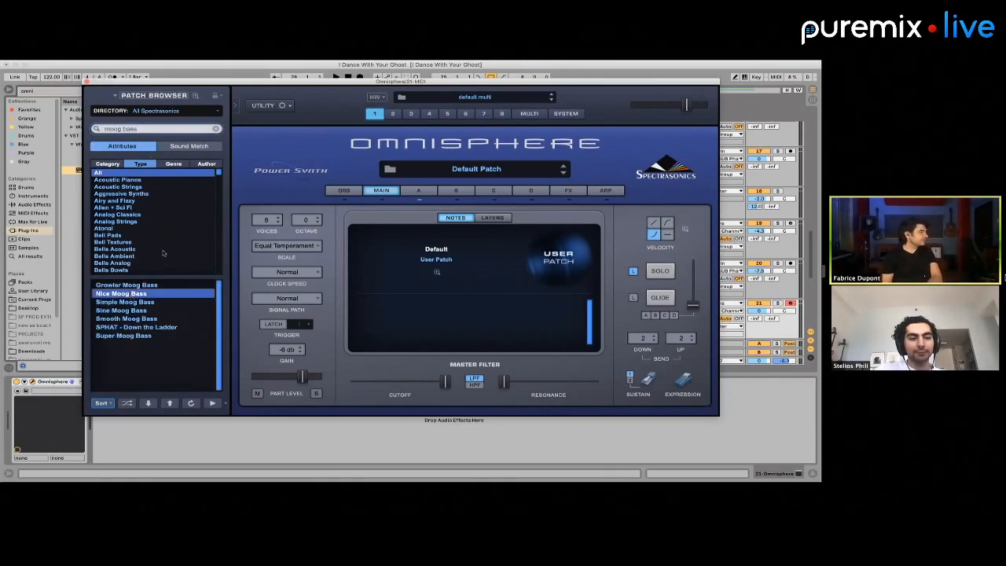
# Create an empty eight-bar MIDI clip spanning CH1 on the Omnisphere track
pyautogui.moveTo(204, 81); pyautogui.dragTo(645, 430)
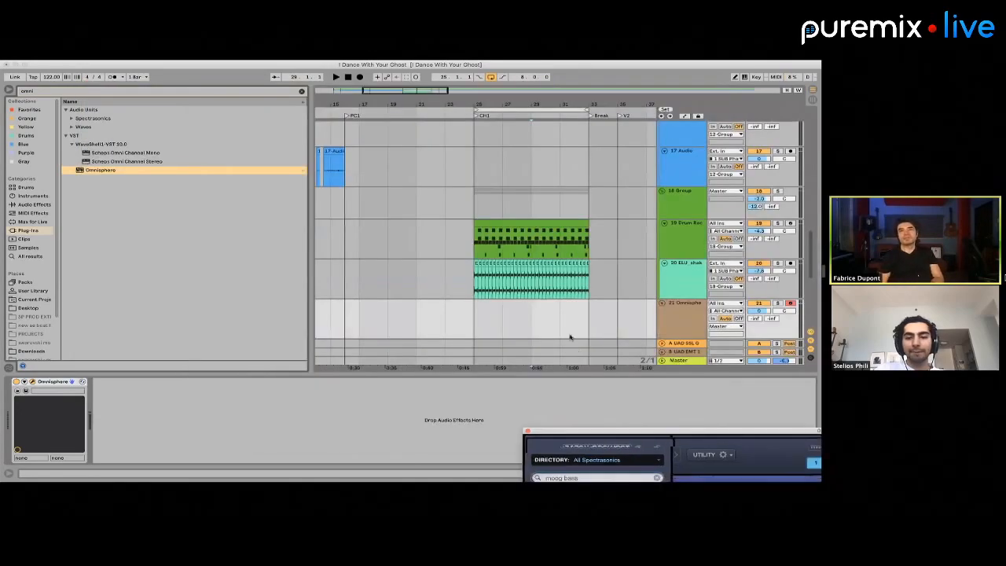
pyautogui.click(484, 175)
pyautogui.scroll(3, 484, 175)
pyautogui.scroll(-3, 485, 176)
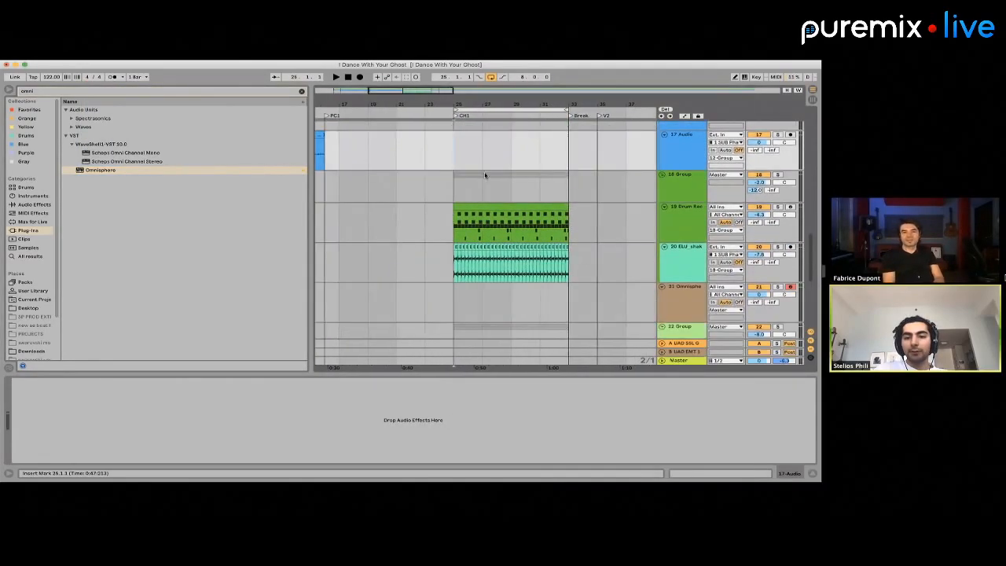
pyautogui.scroll(-5, 451, 189)
pyautogui.scroll(6, 451, 191)
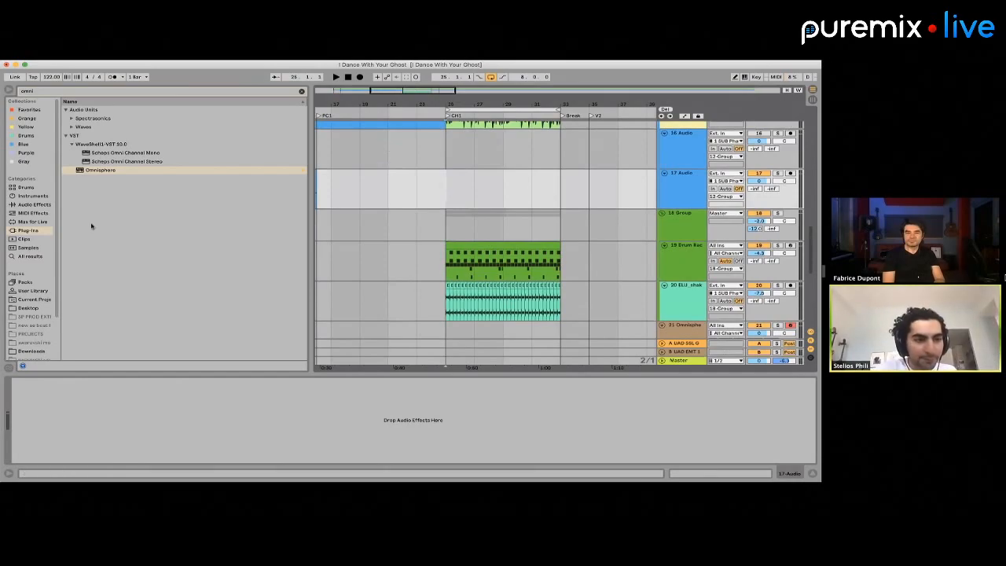
pyautogui.scroll(-5, 554, 190)
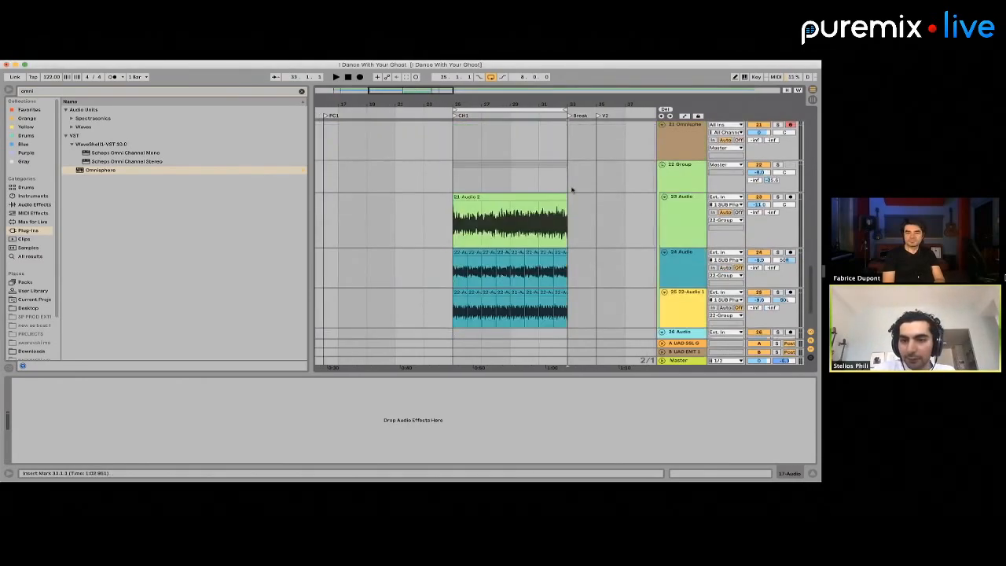
pyautogui.moveTo(569, 188); pyautogui.dragTo(461, 194)
pyautogui.click(460, 193)
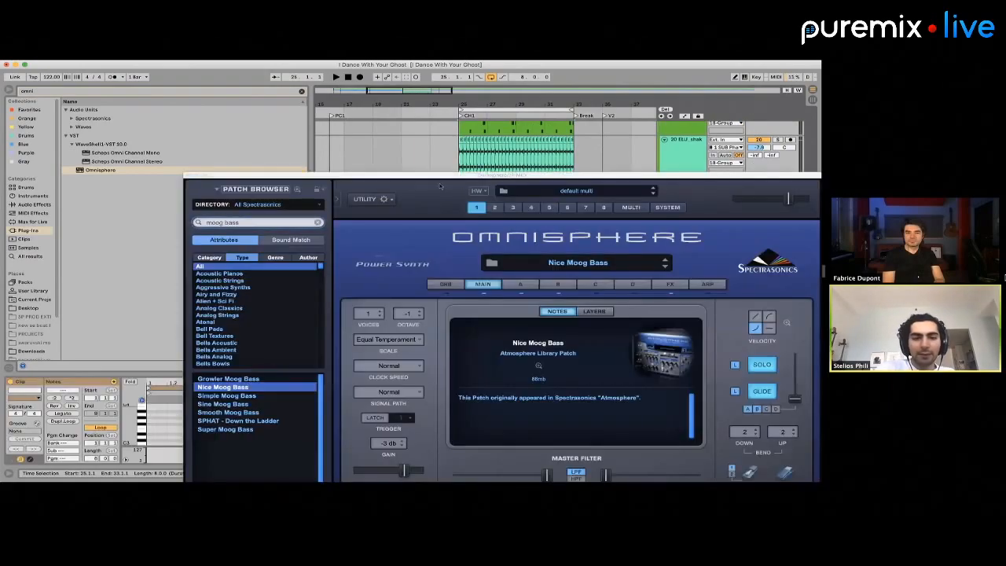
# Move the Omnisphere window clear of its track and enlarge the MIDI note editor
pyautogui.moveTo(412, 175); pyautogui.dragTo(537, 191)
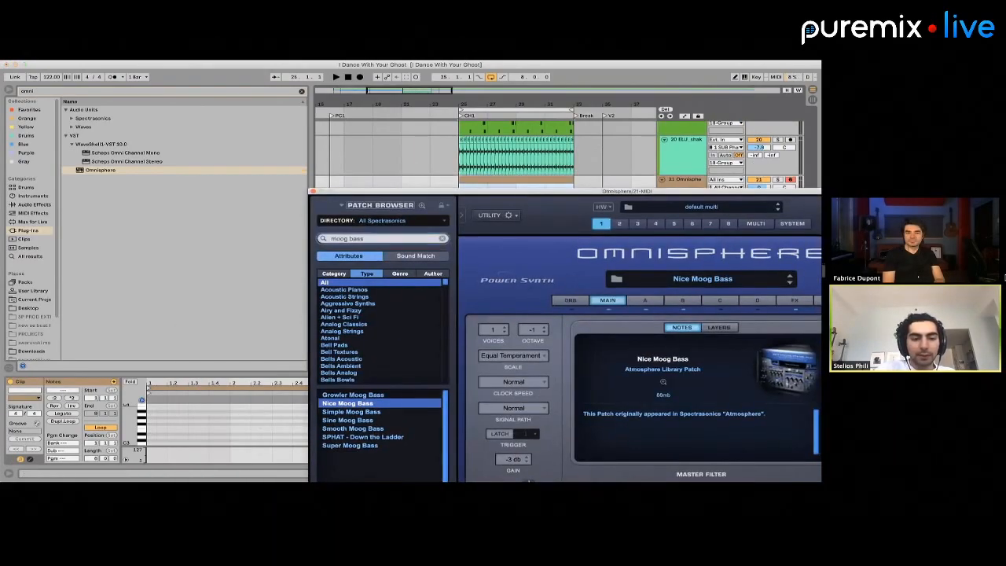
pyautogui.press('super+Tab')
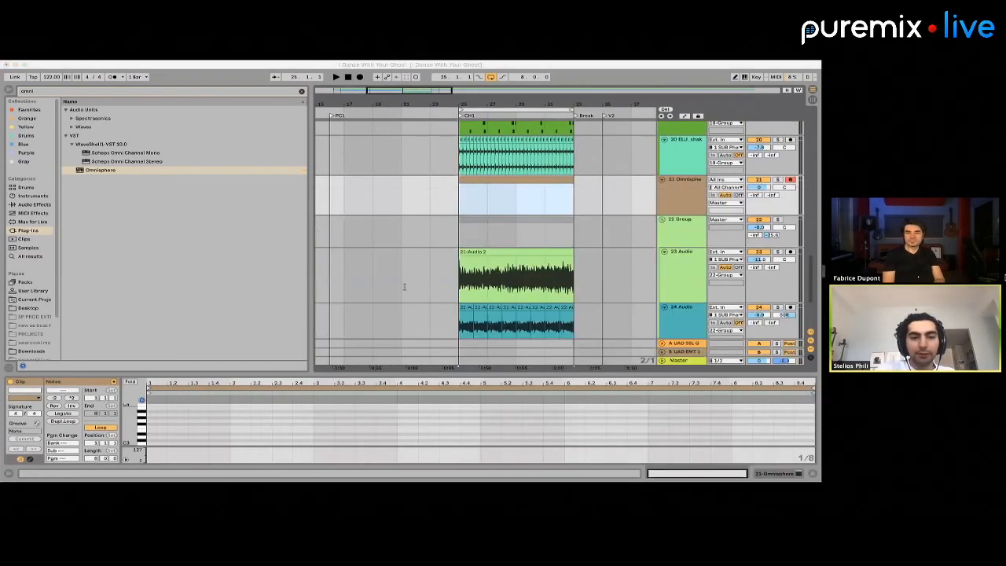
pyautogui.click(488, 140)
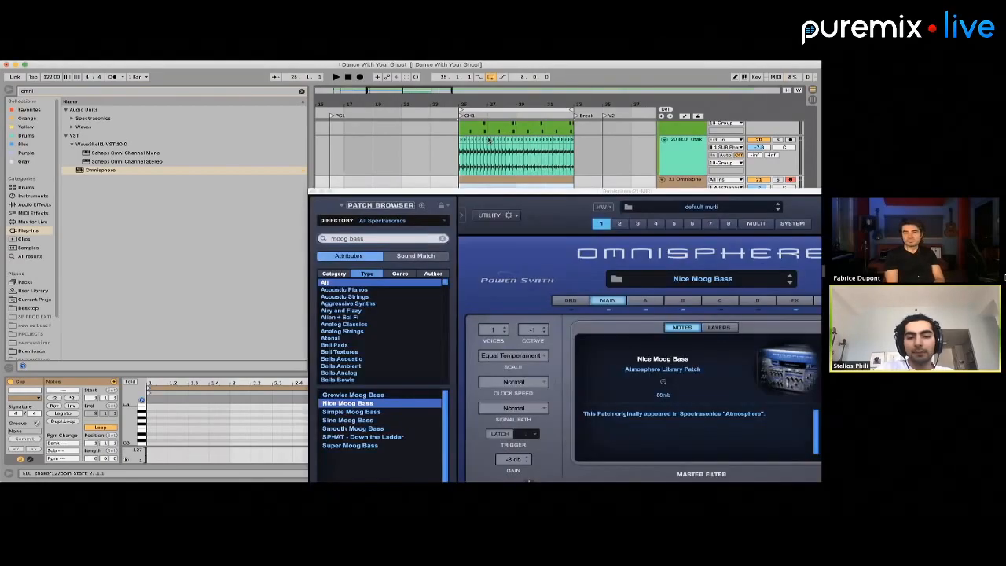
pyautogui.moveTo(440, 189); pyautogui.dragTo(525, 243)
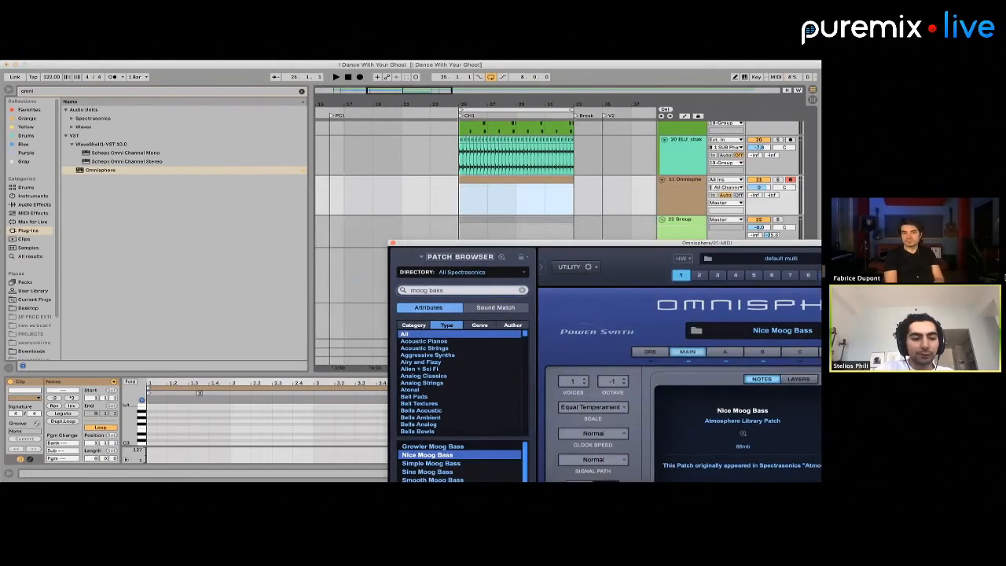
pyautogui.moveTo(184, 374); pyautogui.dragTo(184, 308)
# Draw a short note at the start of the Omnisphere clip and set its pitch to A2
pyautogui.click(161, 357)
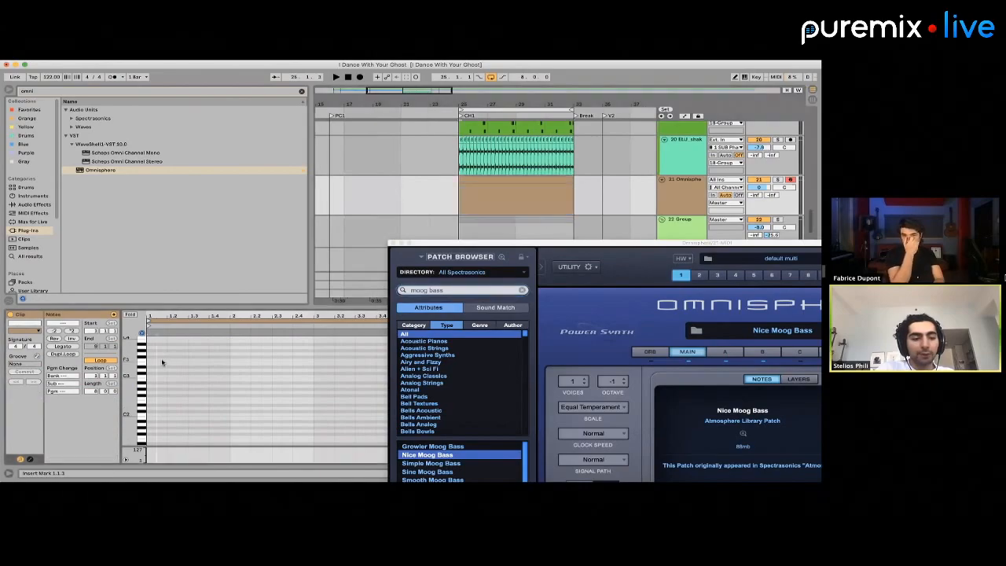
pyautogui.hscroll(-2, 162, 361)
pyautogui.doubleClick(153, 359)
pyautogui.moveTo(160, 359); pyautogui.dragTo(191, 359)
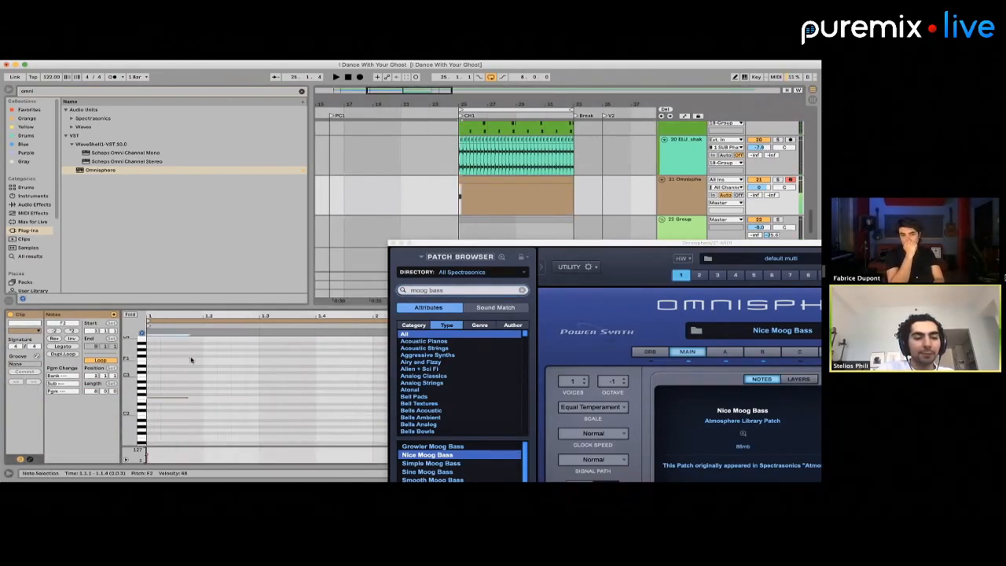
pyautogui.press('Up')
pyautogui.press('Up')
pyautogui.press('Up')
pyautogui.press('Up')
pyautogui.press('Up')
pyautogui.press('space')
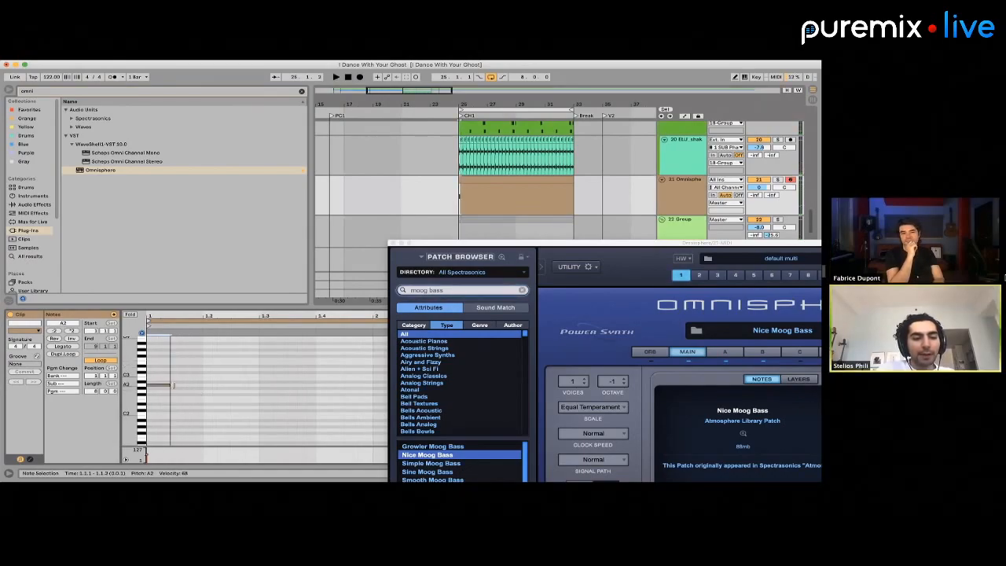
# Fill the clip's first two beats with repeated A2 triplet notes and clear anything beyond them
pyautogui.press('super+d')
pyautogui.press('super+d')
pyautogui.press('super+d')
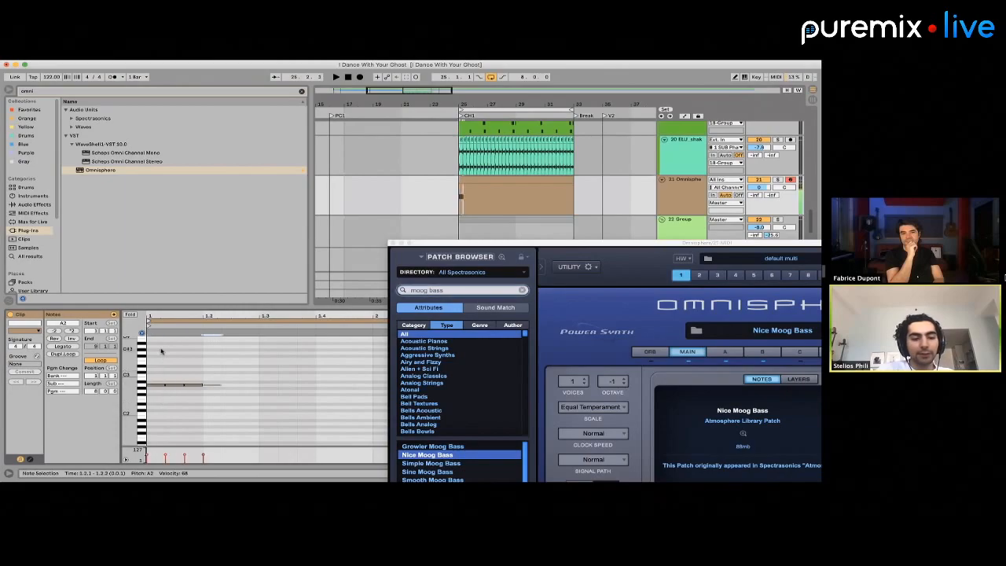
pyautogui.press('space')
pyautogui.moveTo(440, 251); pyautogui.dragTo(236, 183)
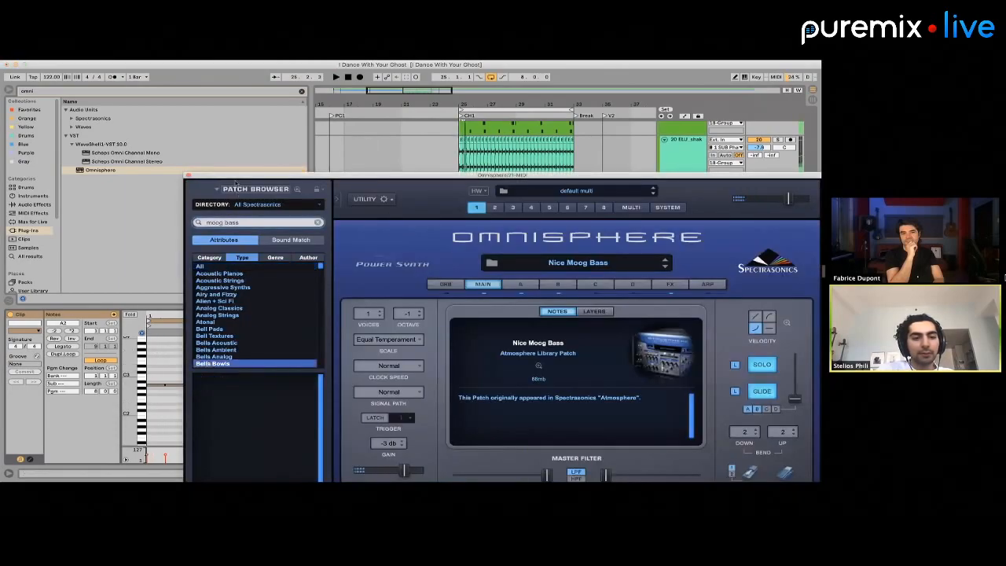
pyautogui.moveTo(442, 212); pyautogui.dragTo(512, 226)
pyautogui.moveTo(226, 409); pyautogui.dragTo(154, 382)
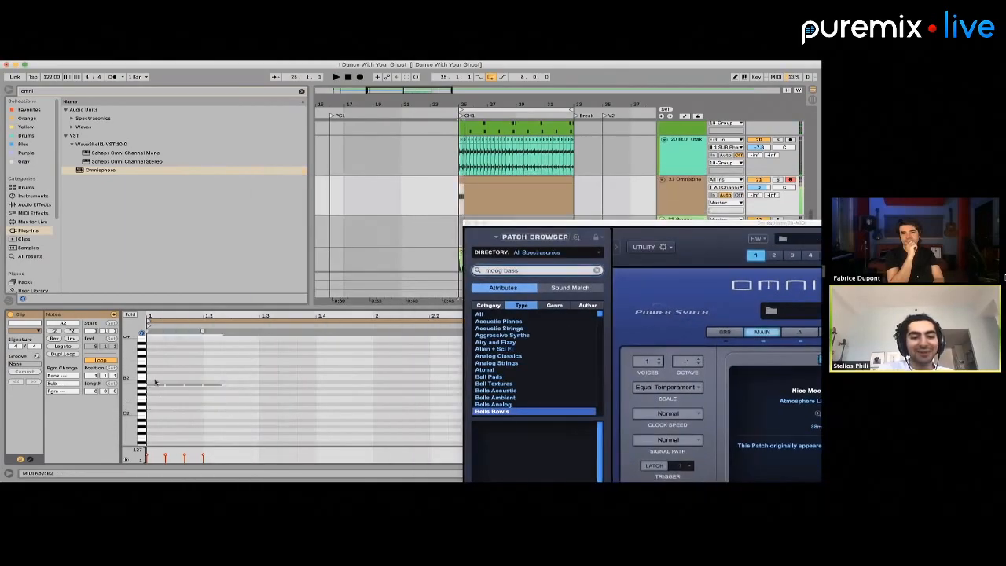
pyautogui.press('super+d')
pyautogui.moveTo(265, 366); pyautogui.dragTo(305, 410)
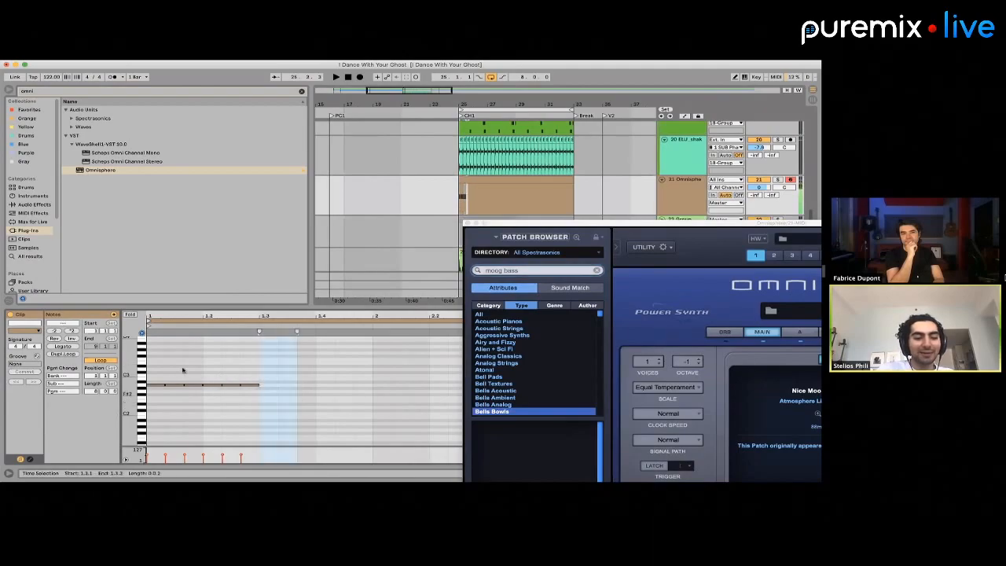
pyautogui.press('Delete')
# Duplicate the two beats of A2 triplets to fill the rest of bar 1
pyautogui.click(265, 371)
pyautogui.press('super+a')
pyautogui.press('super+d')
# Try the duplicated notes in the second half of bar 1 at C#3, play them and return them to A2
pyautogui.press('Up')
pyautogui.press('Up')
pyautogui.press('Up')
pyautogui.press('Up')
pyautogui.press('Up')
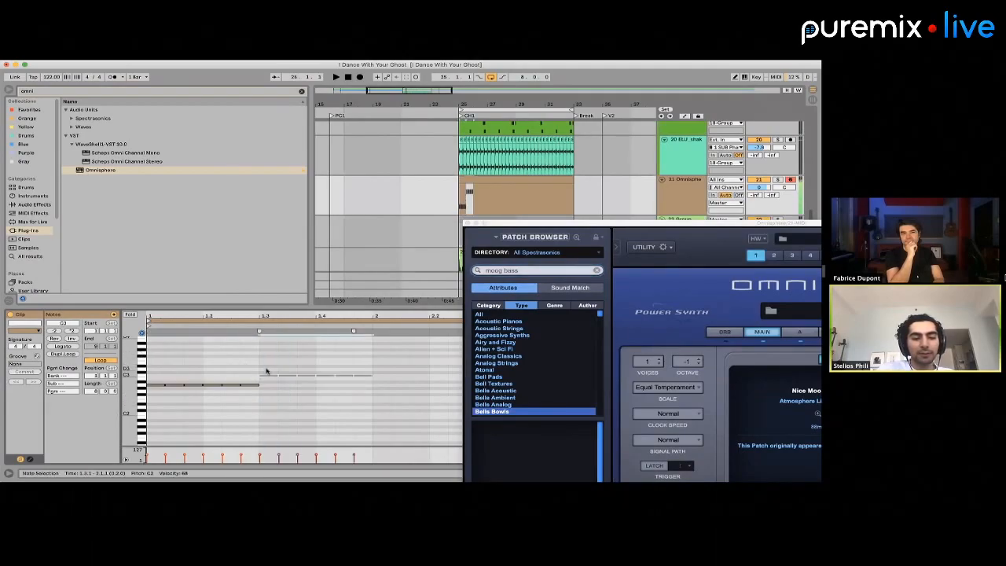
pyautogui.press('Down')
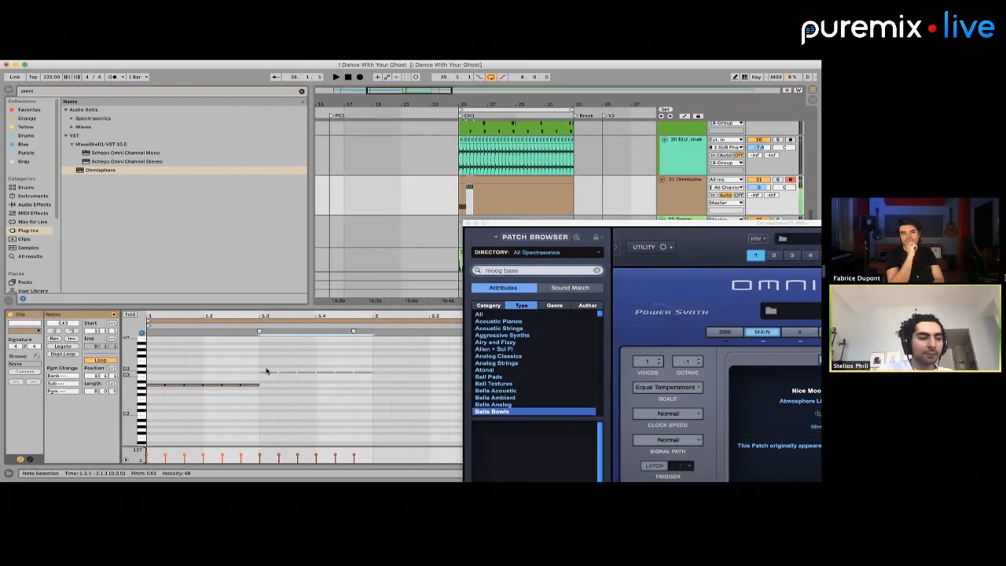
pyautogui.press('space')
pyautogui.press('space')
pyautogui.press('Down')
pyautogui.press('Down')
pyautogui.press('Down')
pyautogui.press('Down')
pyautogui.press('space')
# Duplicate the bar 1 notes into bar 2, transpose the copies to C#3 and play the result
pyautogui.press('-')
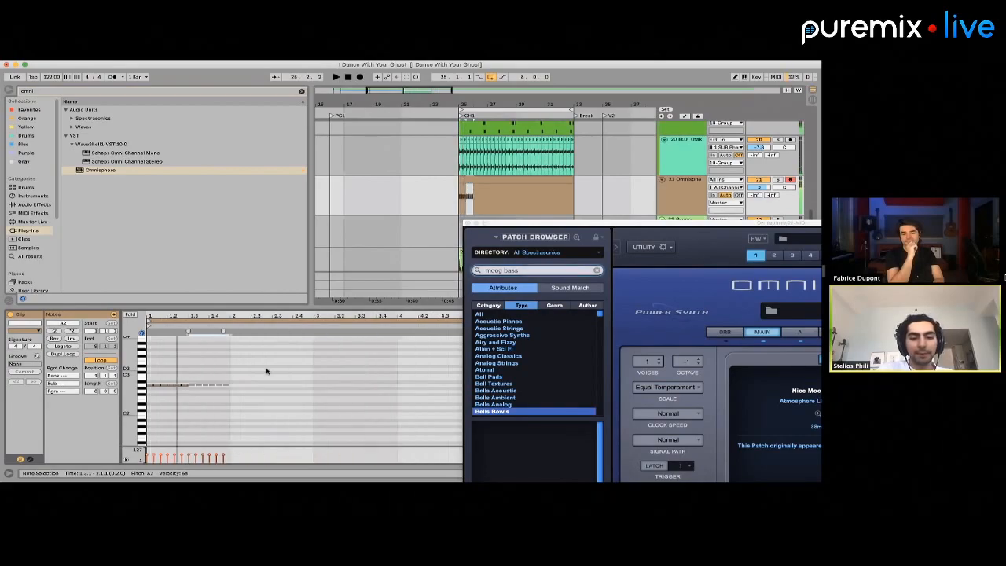
pyautogui.press('super+a')
pyautogui.press('super+d')
pyautogui.press('Up')
pyautogui.press('Up')
pyautogui.press('Up')
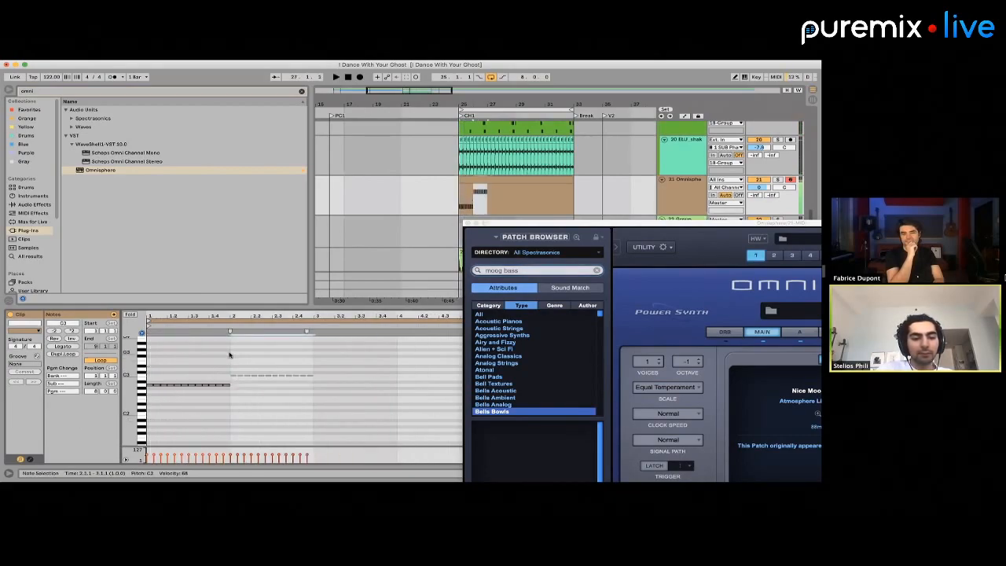
pyautogui.press('Up')
pyautogui.press('space')
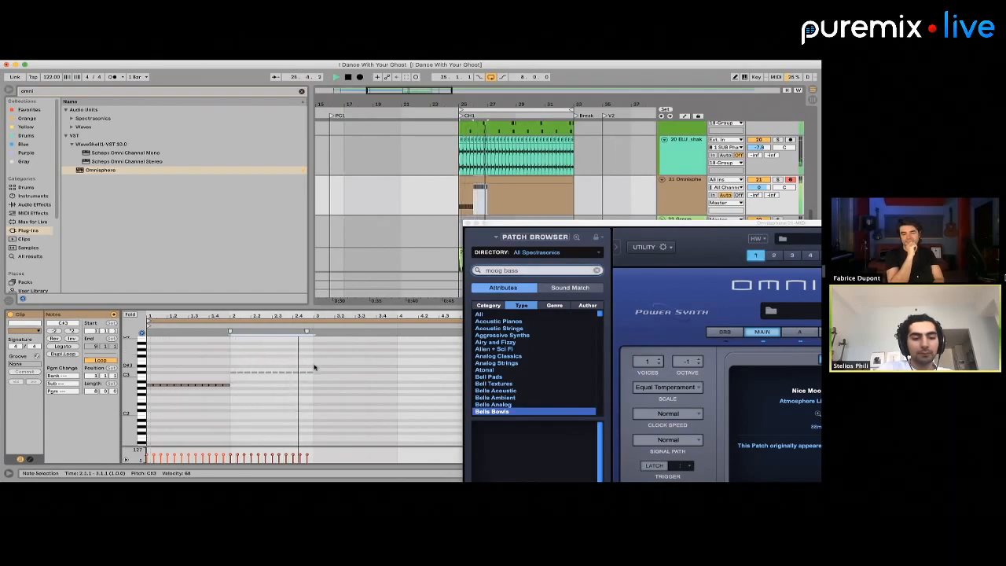
# Duplicate the bar 2 notes into bar 3 at B2, clear the Omnisphere window away and play the clip
pyautogui.press('space')
pyautogui.hotkey('ctrl', 'd')
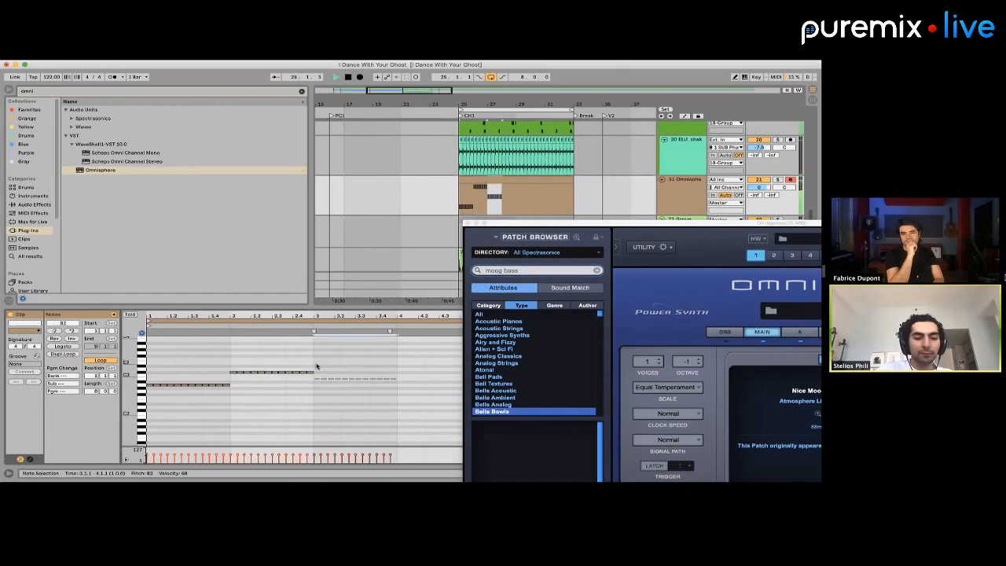
pyautogui.press('space')
pyautogui.moveTo(226, 176); pyautogui.dragTo(682, 280)
pyautogui.click(426, 349)
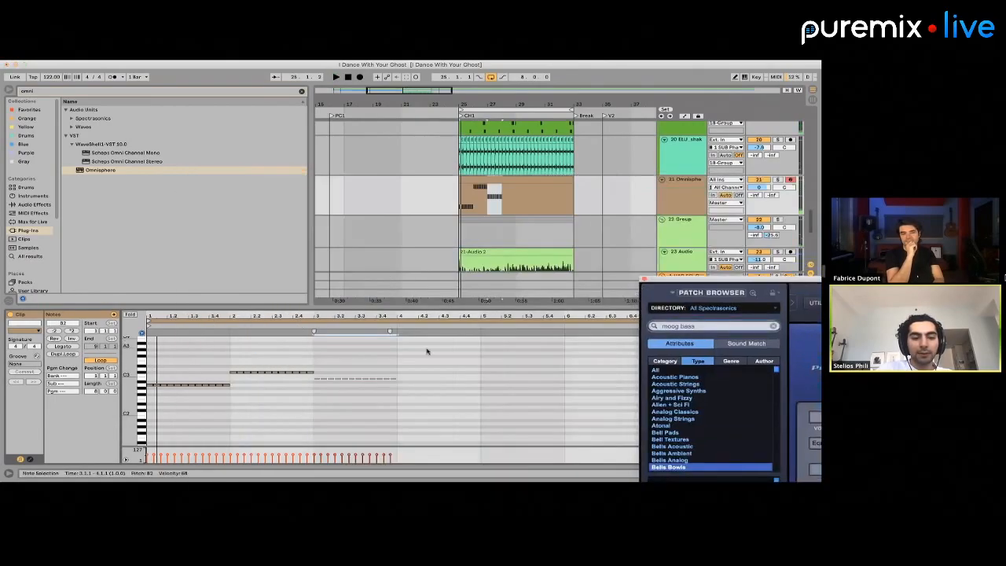
pyautogui.press('space')
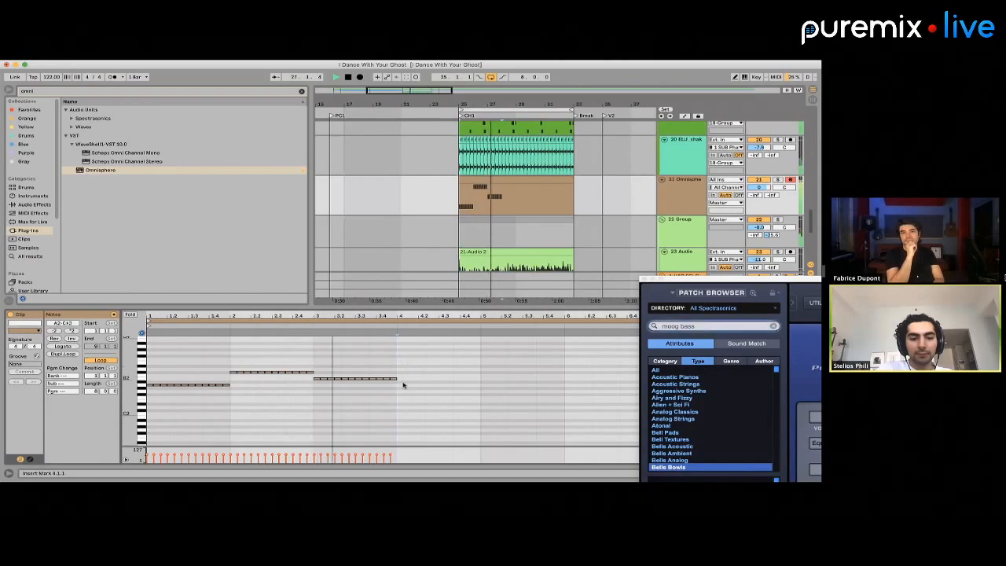
# Duplicate the B2 notes from bar 3 into bar 4 and play the bass line
pyautogui.moveTo(401, 385); pyautogui.dragTo(326, 371)
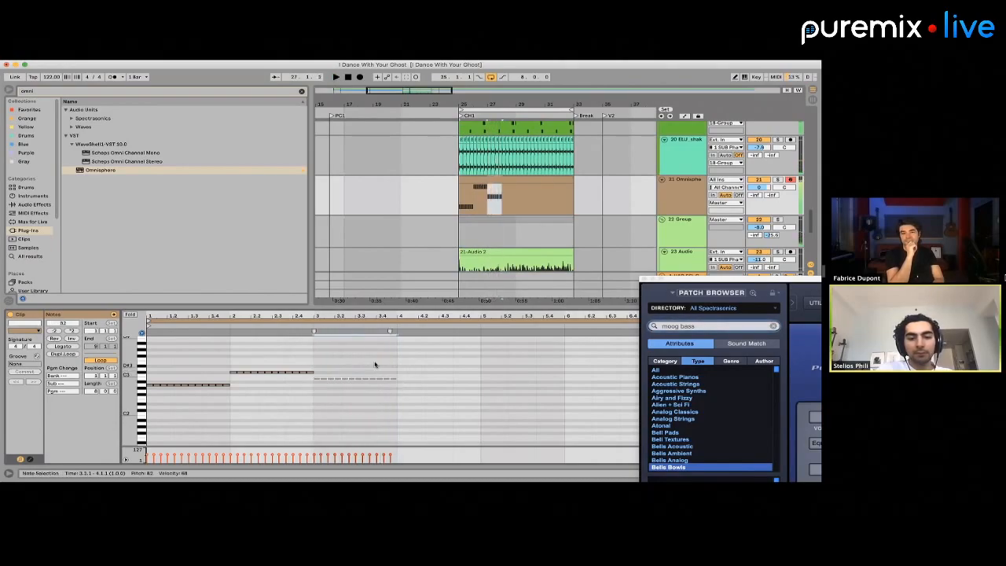
pyautogui.press('super+d')
pyautogui.press('space')
pyautogui.moveTo(445, 316); pyautogui.dragTo(418, 342)
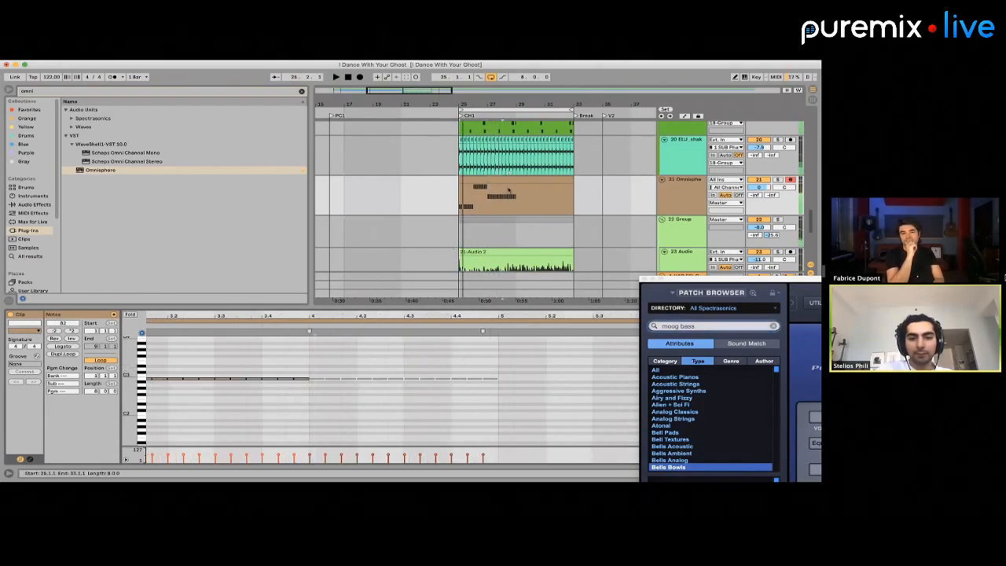
pyautogui.press('space')
pyautogui.scroll(5, 498, 197)
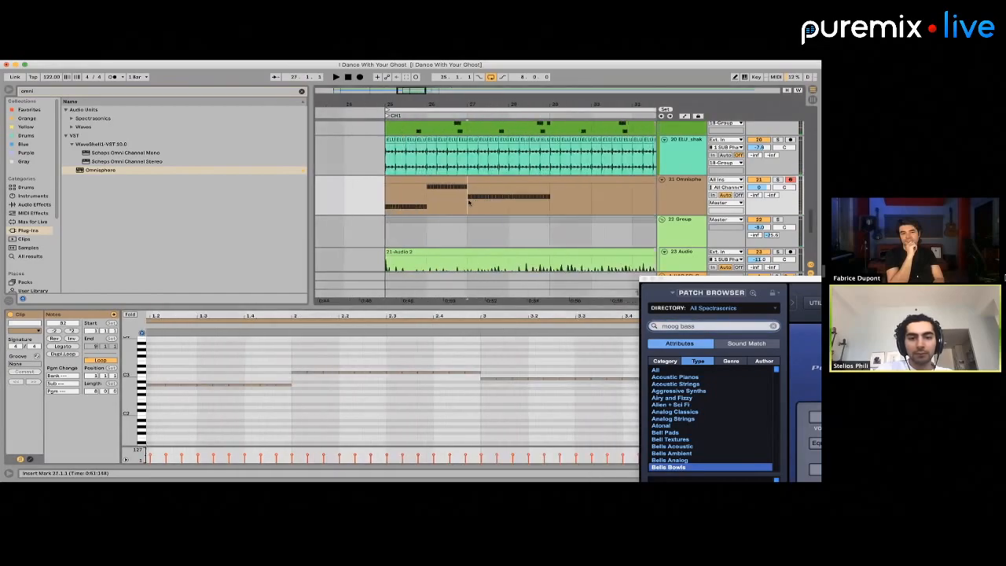
# Play the bass line from bar 28 and raise the last beat's notes in the clip's bar 4 to C3
pyautogui.click(512, 215)
pyautogui.press('space')
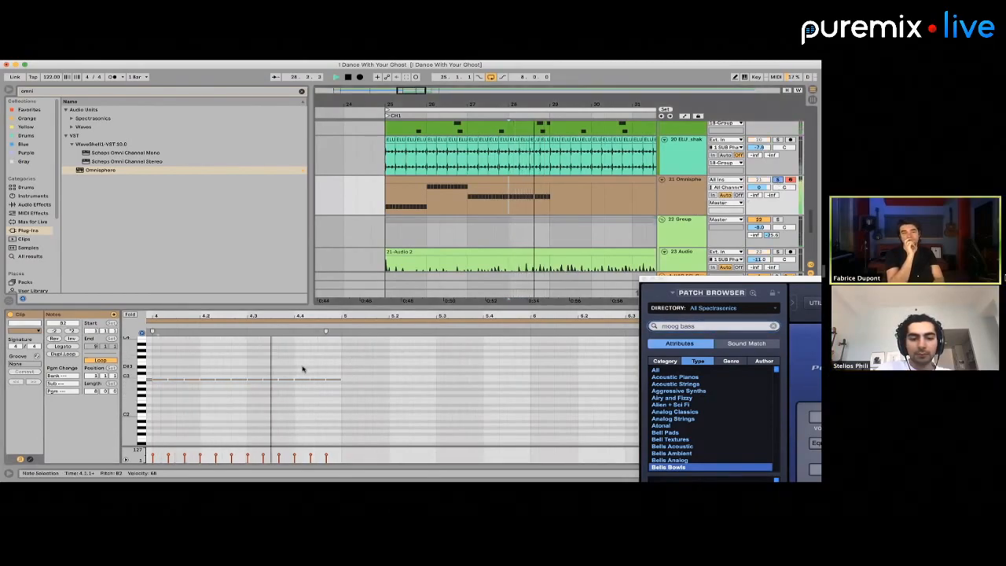
pyautogui.moveTo(305, 366); pyautogui.dragTo(340, 388)
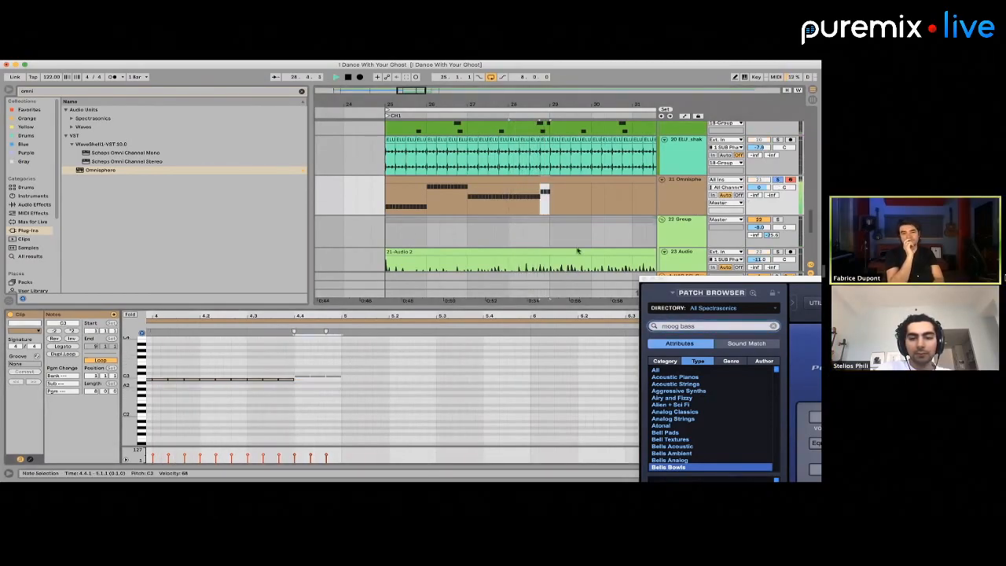
# Play the bass line from bar 25, toggling the Omnisphere track's solo to compare it with the mix
pyautogui.moveTo(799, 168); pyautogui.dragTo(752, 301)
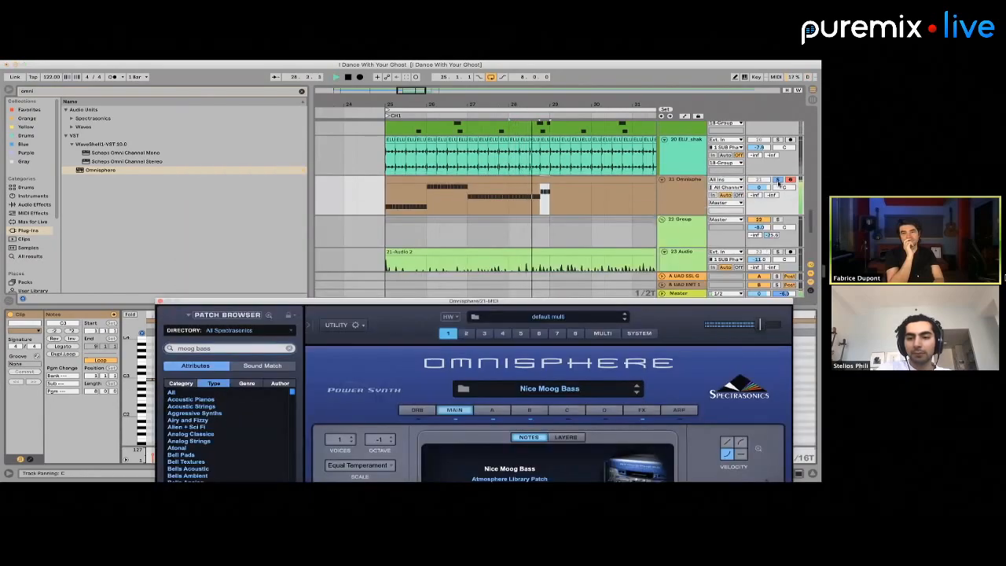
pyautogui.click(778, 181)
pyautogui.press('space')
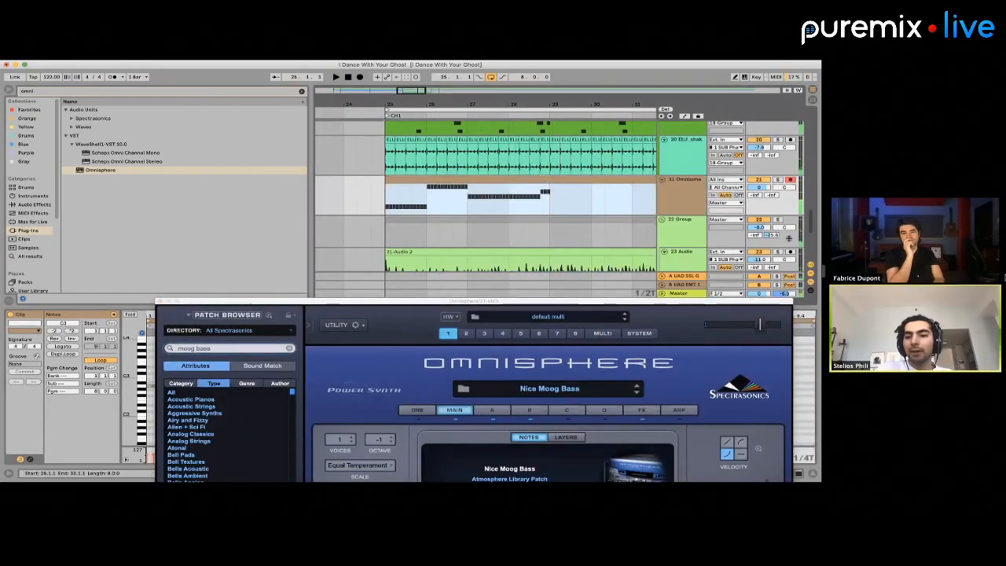
pyautogui.press('space')
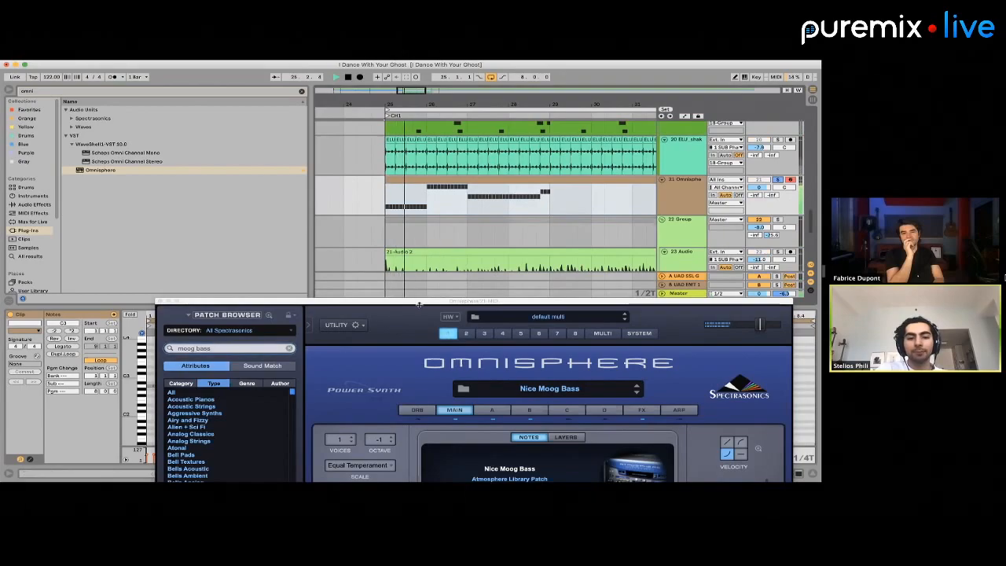
# Adjust the filter on layer A of the Nice Moog Bass patch while the bass line plays
pyautogui.moveTo(413, 302); pyautogui.dragTo(364, 135)
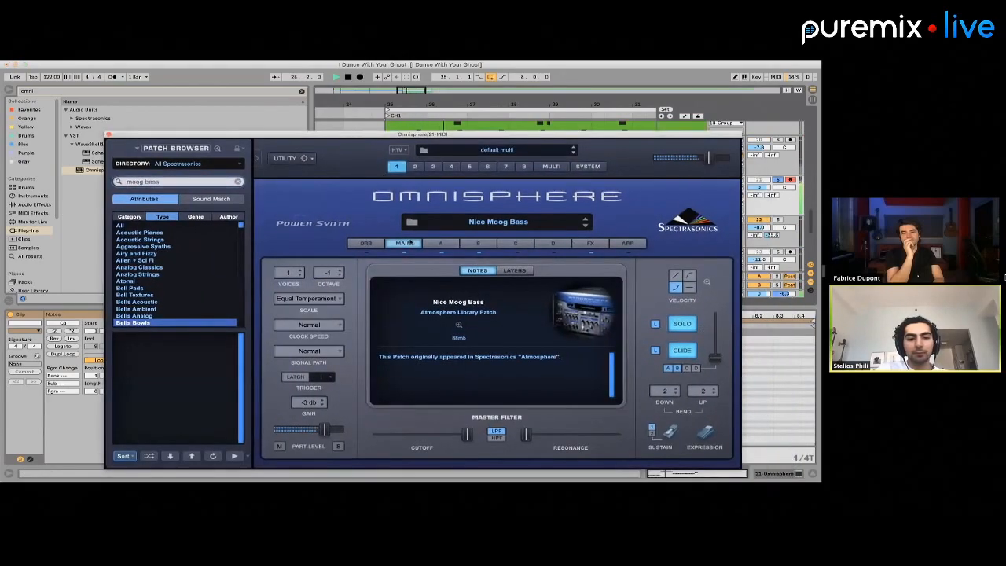
pyautogui.click(441, 244)
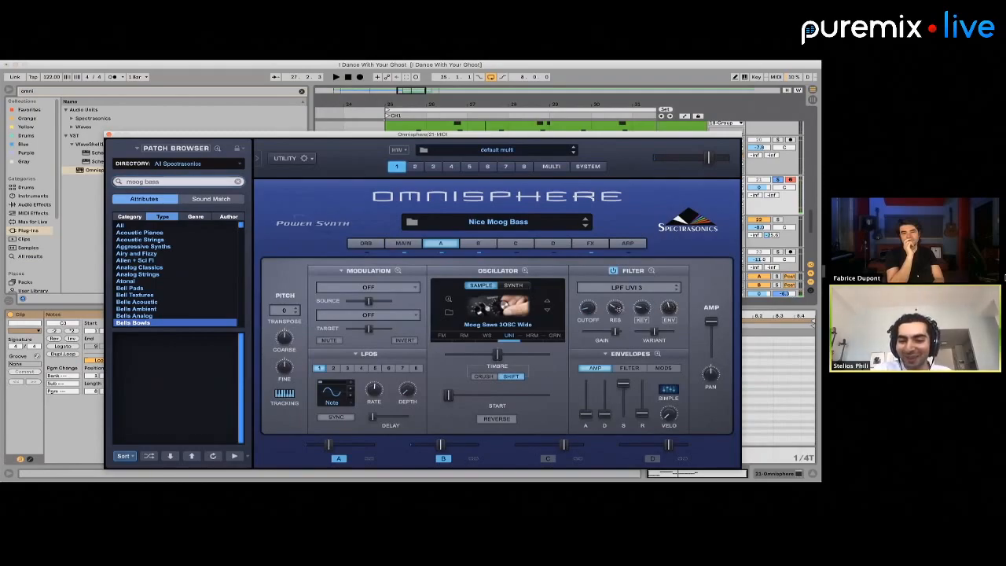
pyautogui.moveTo(669, 307); pyautogui.dragTo(613, 324)
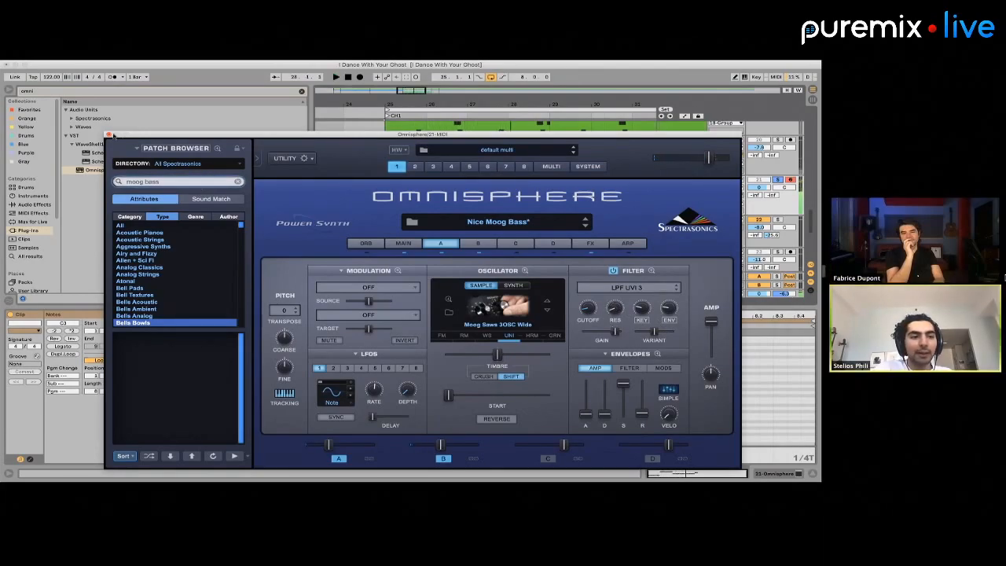
# Close Omnisphere, search the plug-ins for "moog" and add the UAD Moog Multimode Filter to the Omnisphere track
pyautogui.click(109, 134)
pyautogui.click(697, 204)
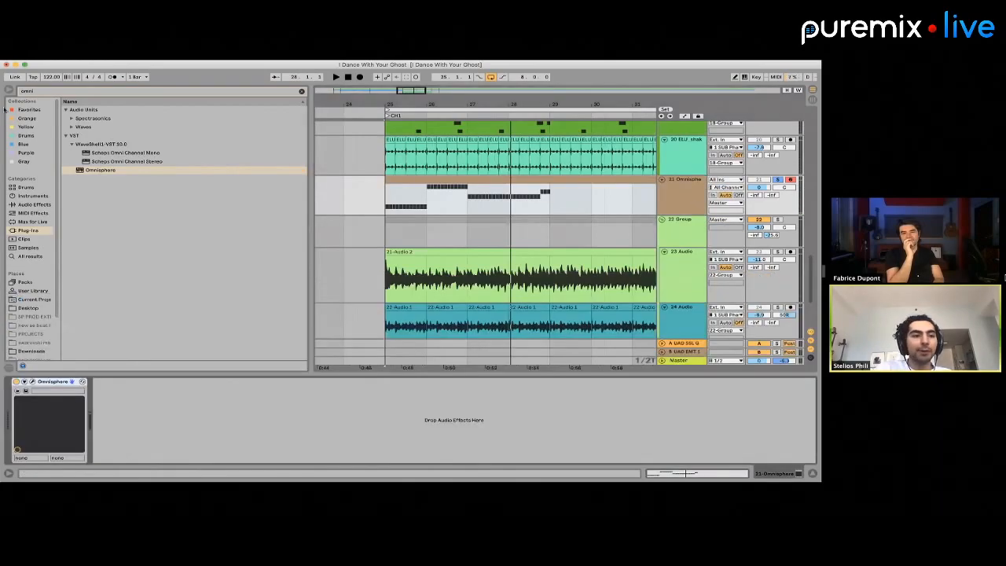
pyautogui.press('super+f')
pyautogui.write('moog')
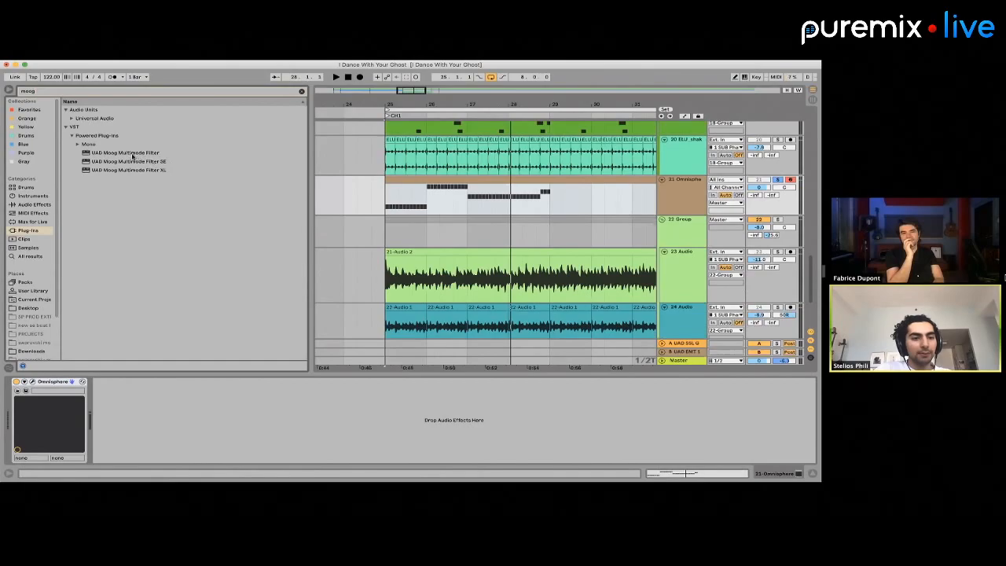
pyautogui.moveTo(132, 155); pyautogui.dragTo(240, 330)
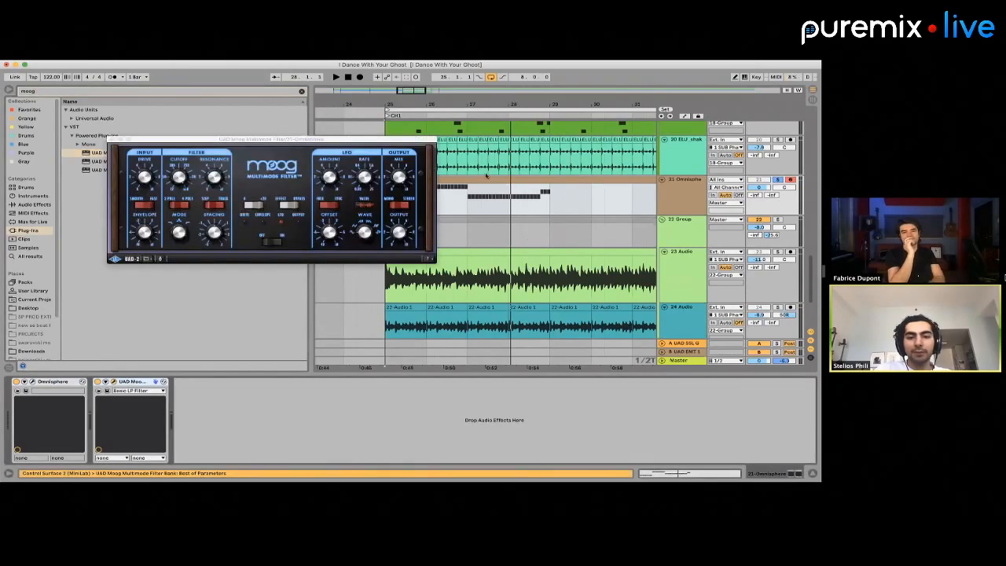
pyautogui.moveTo(326, 139); pyautogui.dragTo(251, 122)
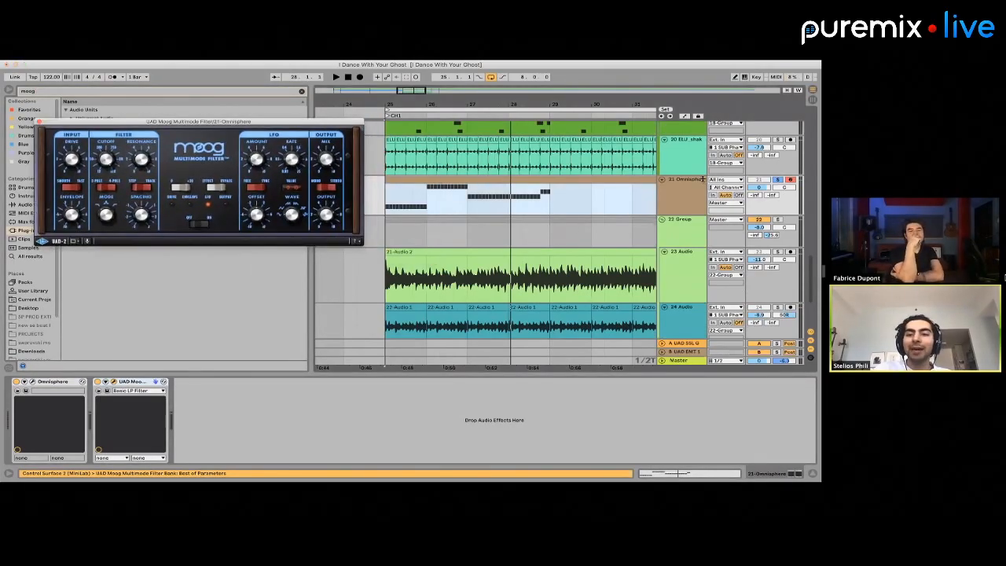
# Lower the Omnisphere track's level and adjust the Moog filter's Drive while playing the soloed bass line
pyautogui.press('space')
pyautogui.press('space')
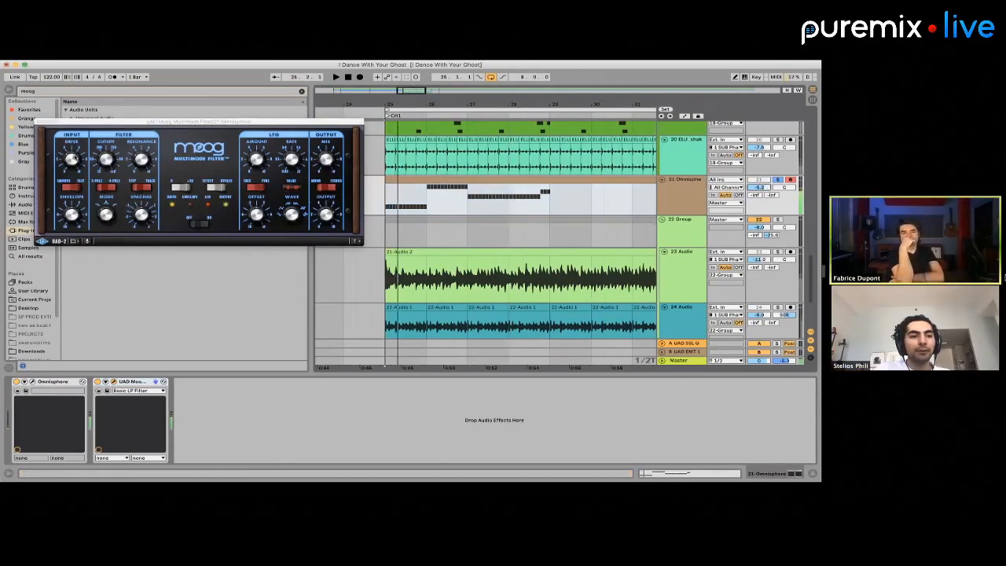
pyautogui.click(70, 160)
pyautogui.press('space')
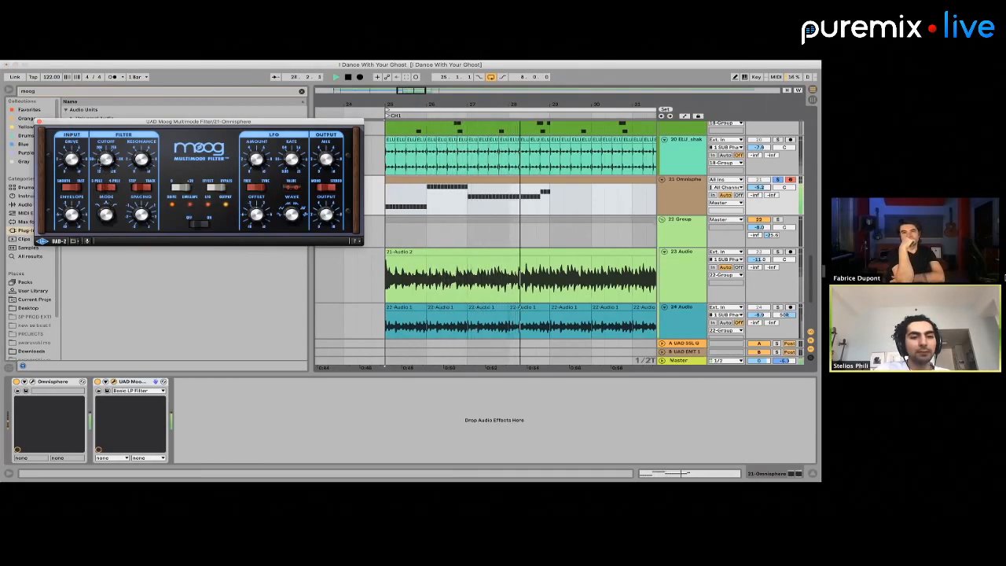
pyautogui.press('space')
pyautogui.press('space')
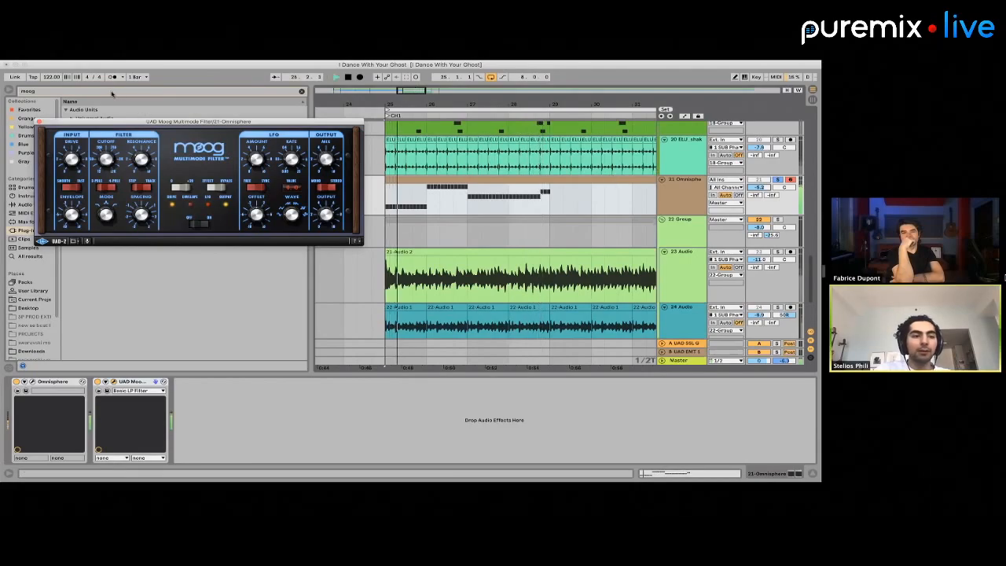
pyautogui.press('space')
pyautogui.click(111, 93)
pyautogui.scroll(-5, 458, 253)
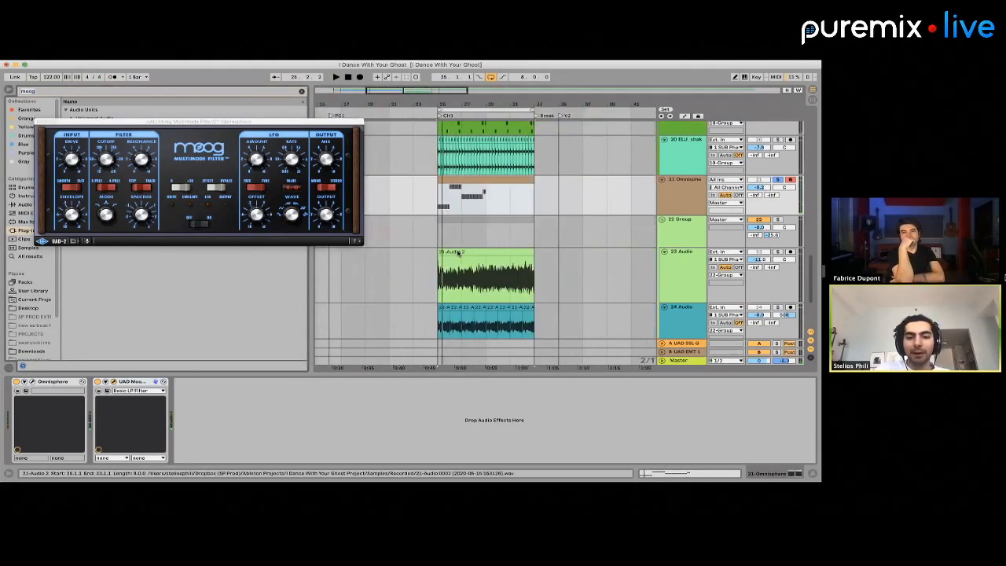
pyautogui.scroll(4, 458, 253)
pyautogui.hscroll(-4, 458, 253)
pyautogui.scroll(5, 458, 253)
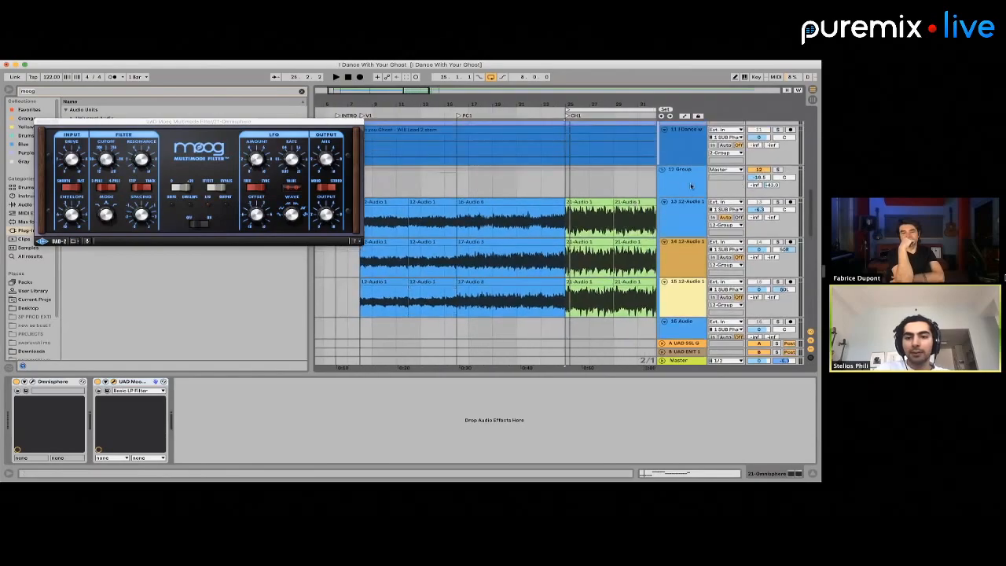
pyautogui.click(691, 186)
pyautogui.scroll(-10, 549, 254)
pyautogui.hscroll(-1, 549, 255)
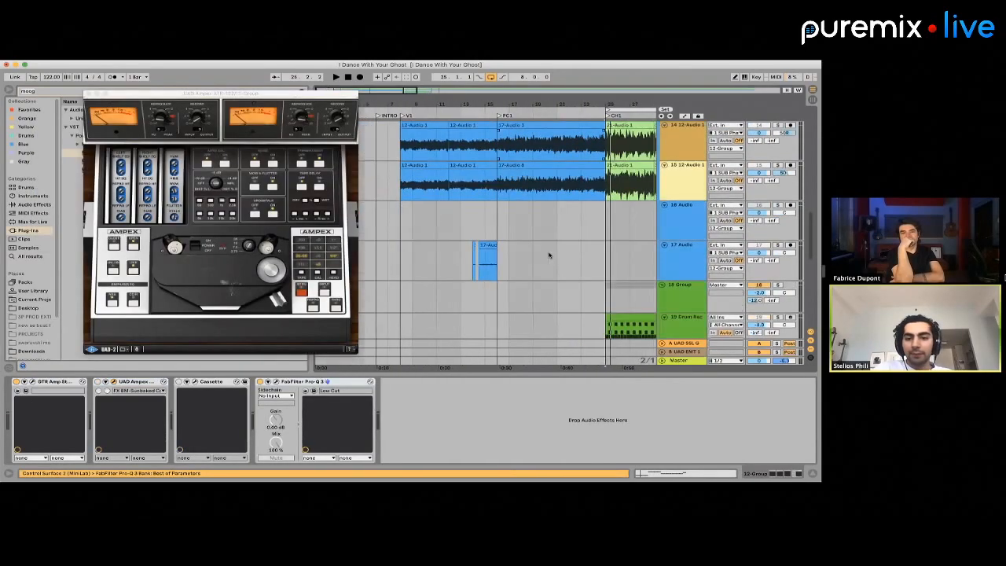
pyautogui.scroll(3, 549, 254)
pyautogui.scroll(-5, 549, 254)
pyautogui.scroll(3, 549, 254)
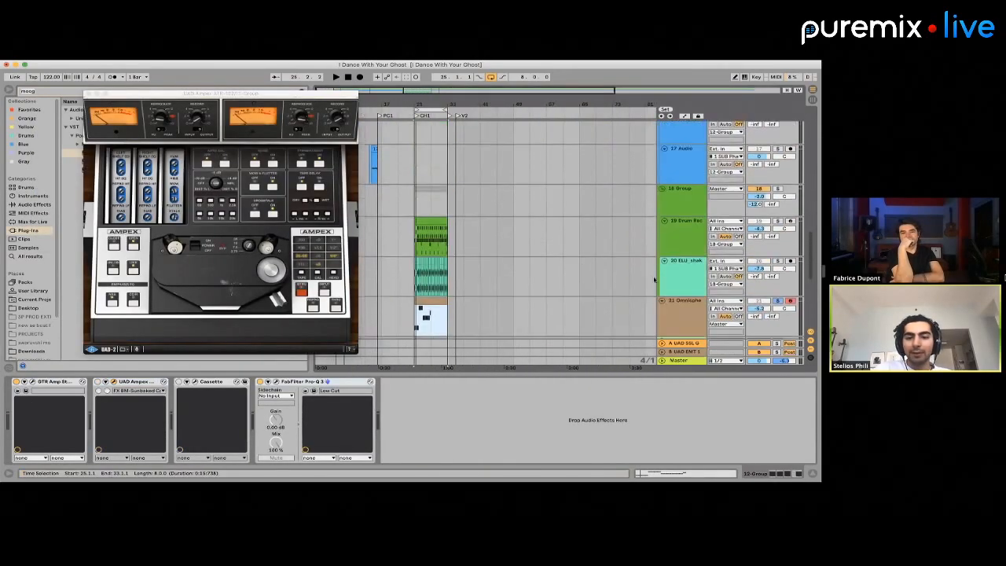
# Copy the LFOTool from the shaker track's chain onto the Omnisphere track, after the Moog filter
pyautogui.click(682, 283)
pyautogui.click(135, 382)
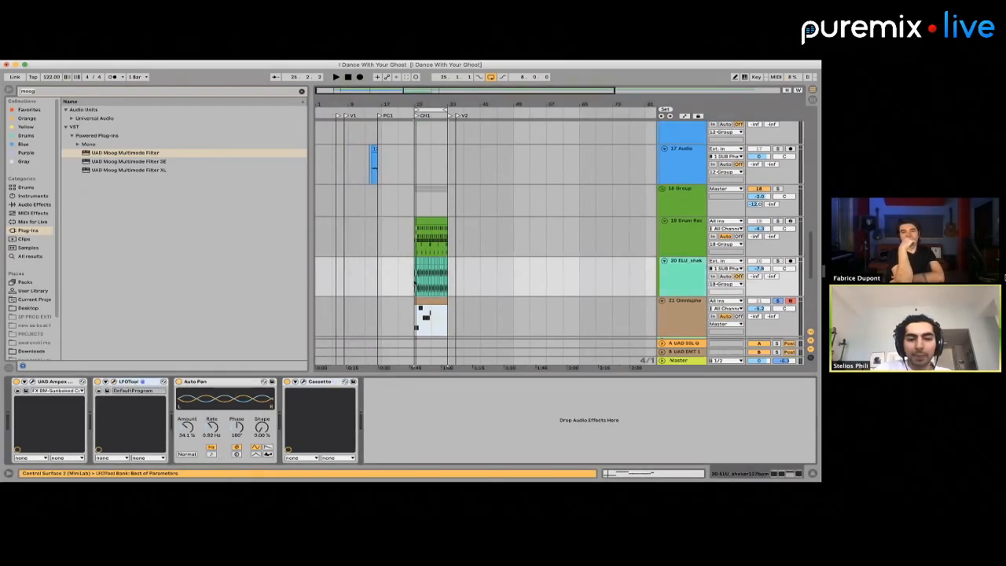
pyautogui.scroll(-5, 415, 282)
pyautogui.scroll(3, 424, 257)
pyautogui.scroll(3, 424, 256)
pyautogui.click(406, 269)
pyautogui.scroll(-3, 405, 269)
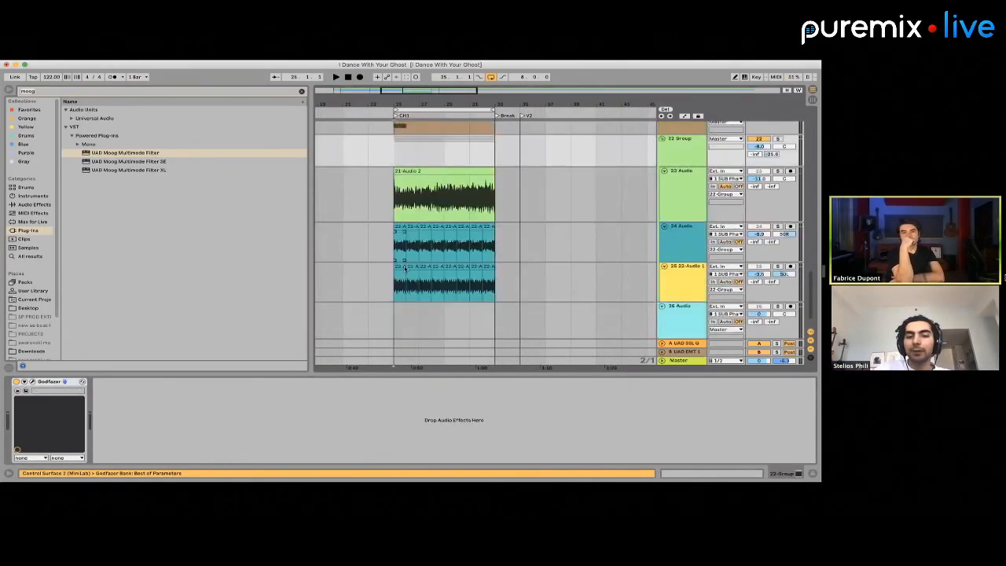
pyautogui.scroll(8, 404, 269)
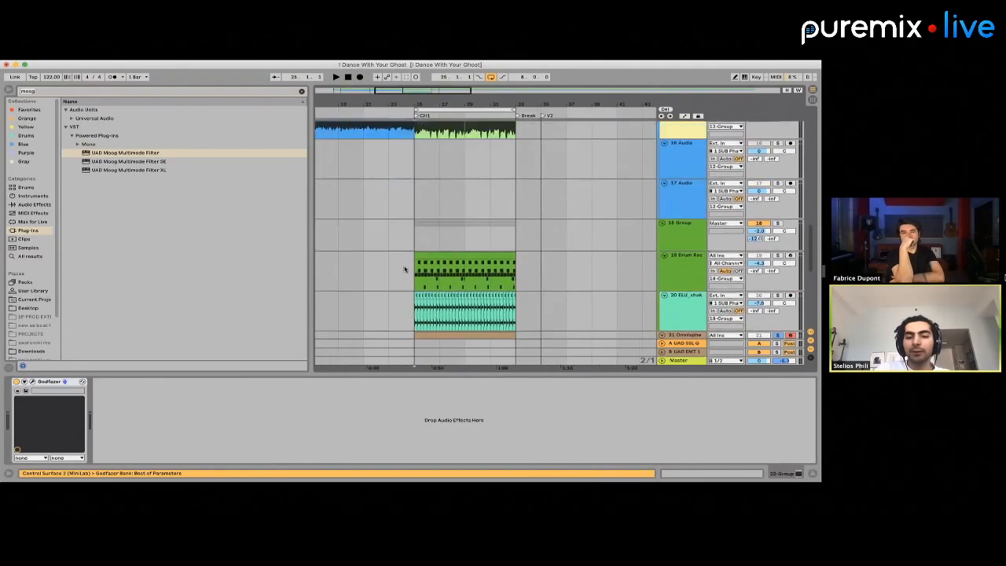
pyautogui.scroll(-8, 404, 268)
pyautogui.scroll(12, 666, 171)
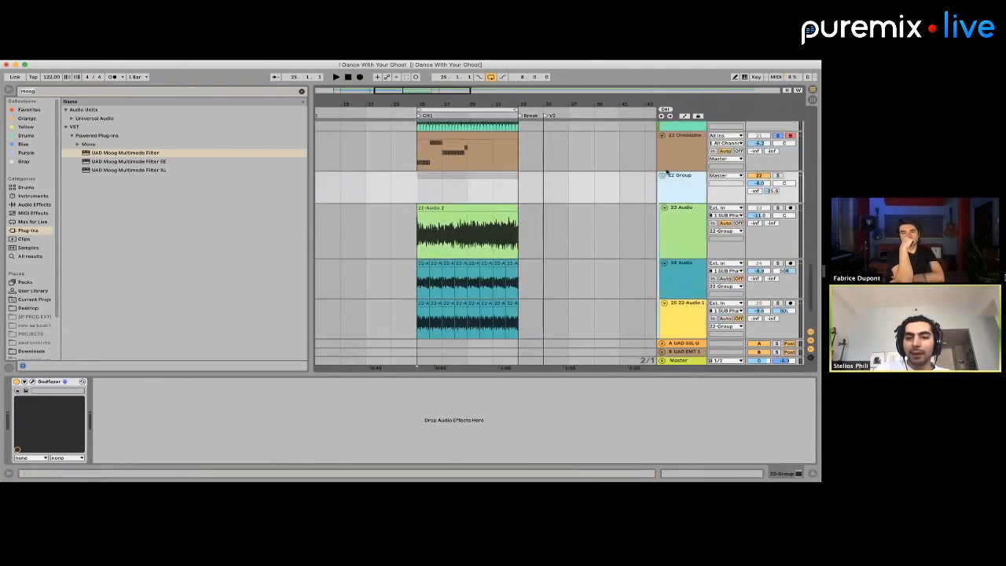
pyautogui.scroll(-8, 669, 177)
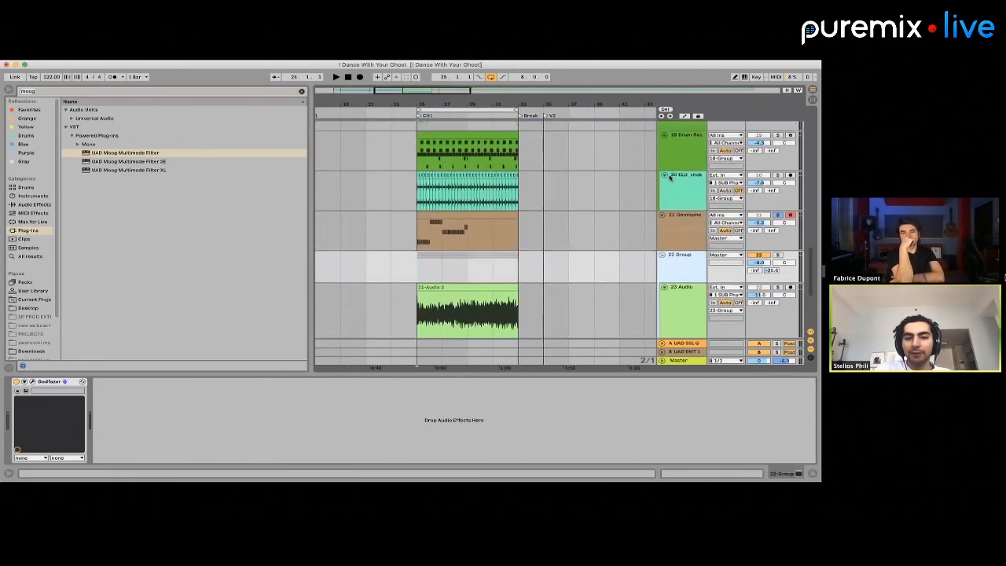
pyautogui.scroll(8, 676, 177)
pyautogui.scroll(-9, 691, 176)
pyautogui.click(705, 174)
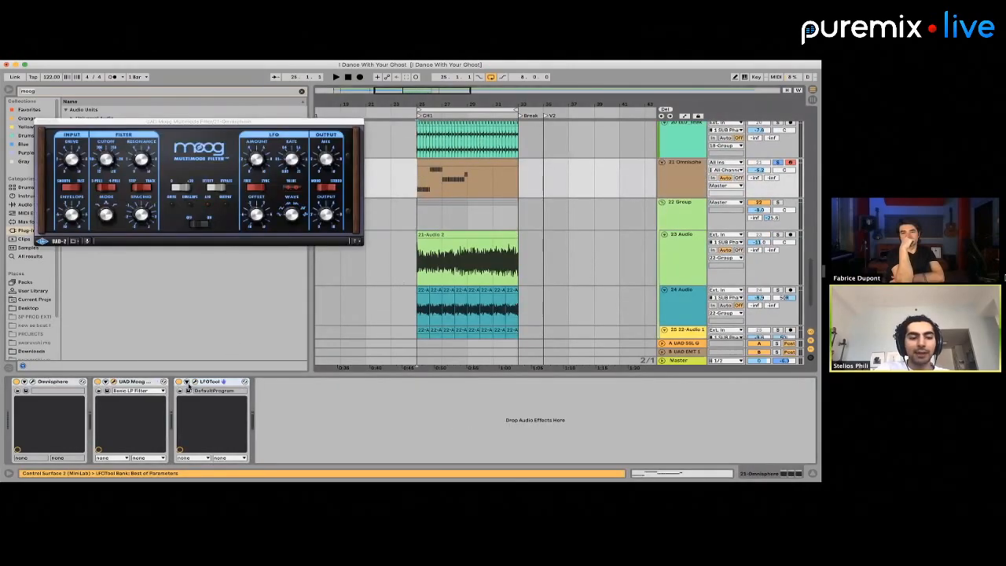
# Open the Omnisphere track's LFOTool and raise the starting point of its volume curve for shallower ducking
pyautogui.click(194, 382)
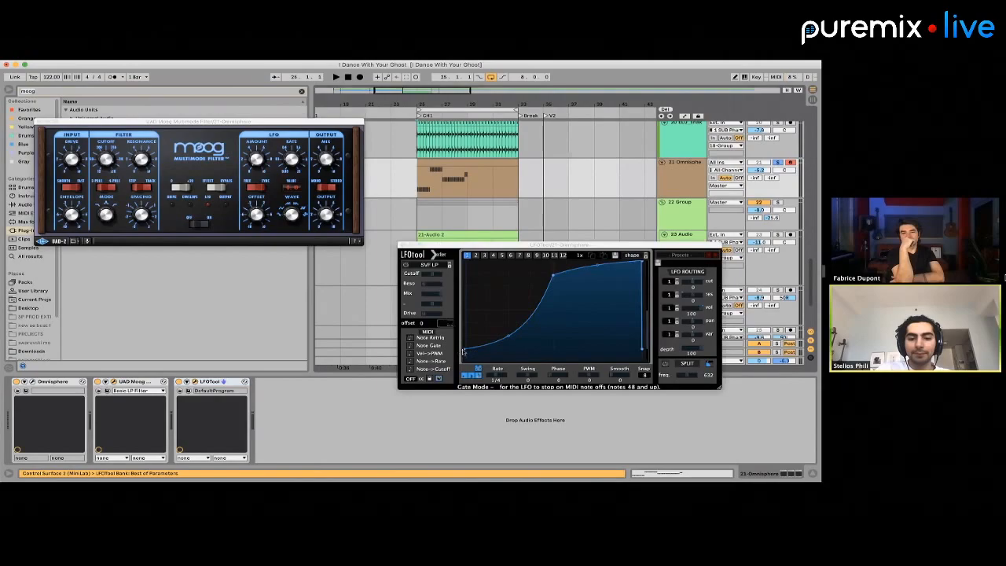
pyautogui.moveTo(462, 337); pyautogui.dragTo(454, 301)
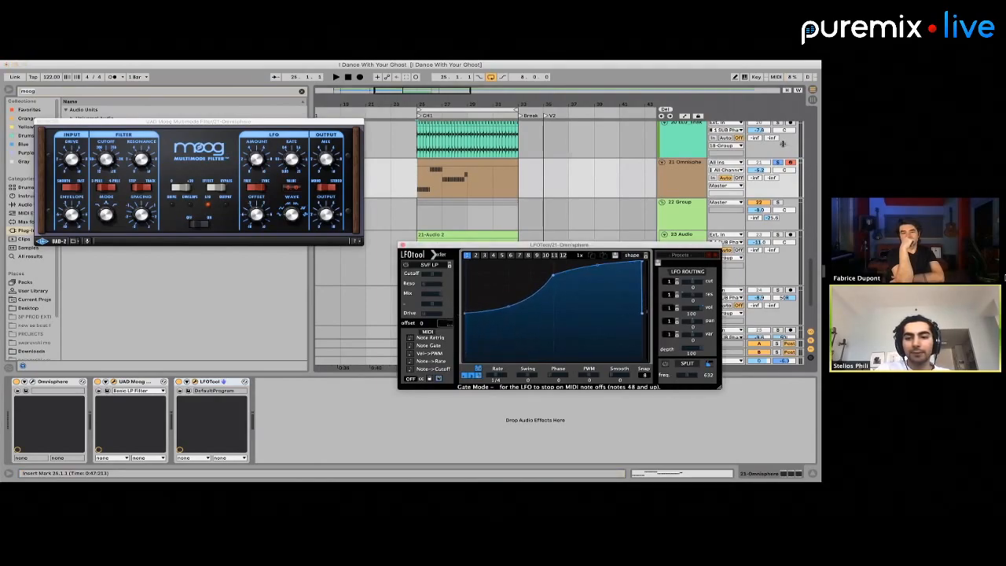
# Unsolo the Omnisphere track, play it in the mix and set its level to -6.4 dB
pyautogui.click(780, 156)
pyautogui.click(777, 162)
pyautogui.press('space')
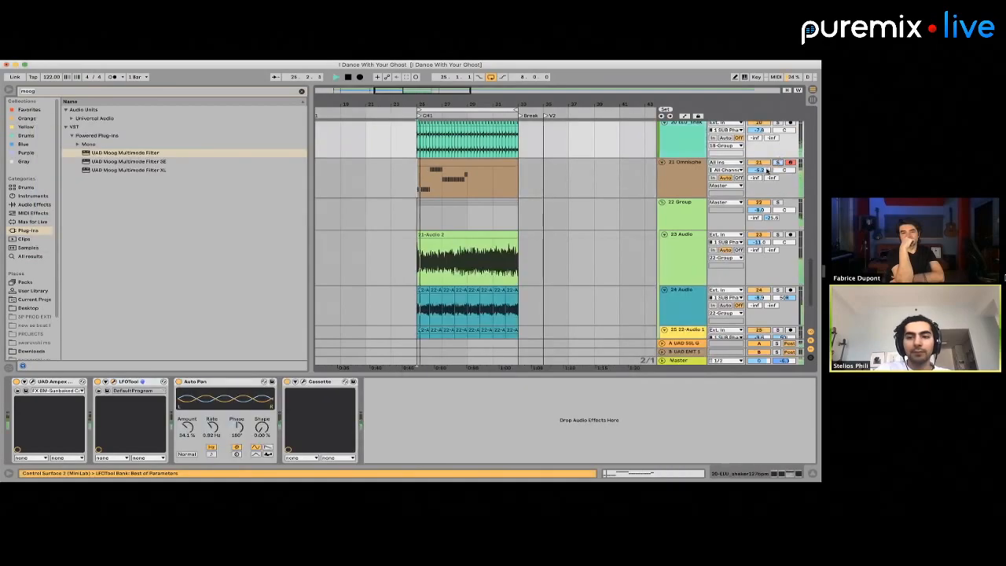
pyautogui.moveTo(764, 171); pyautogui.dragTo(767, 171)
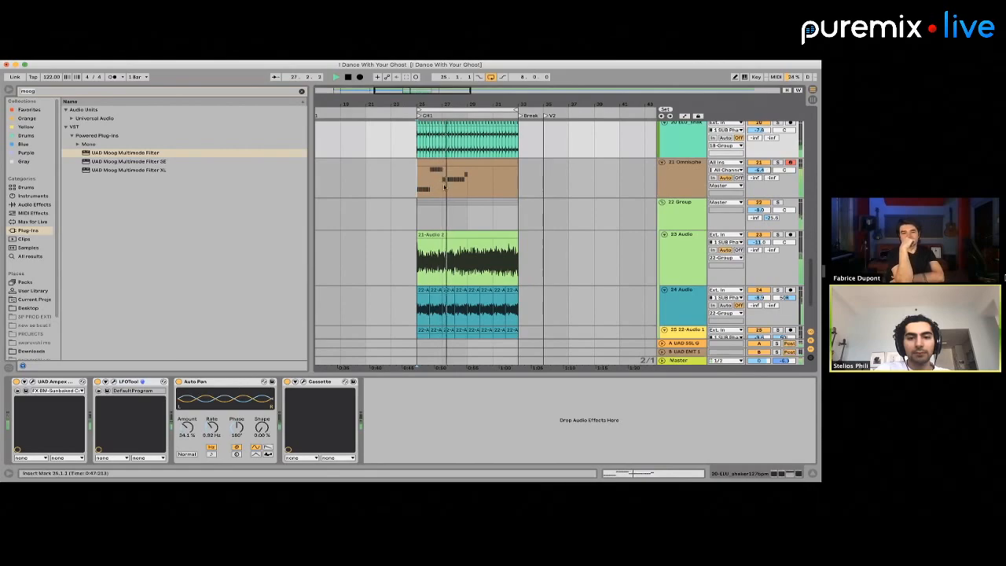
# Duplicate the four-bar bass clip into bars 29 to 32 and raise the first clip's beat 4.3 notes to C3
pyautogui.click(473, 187)
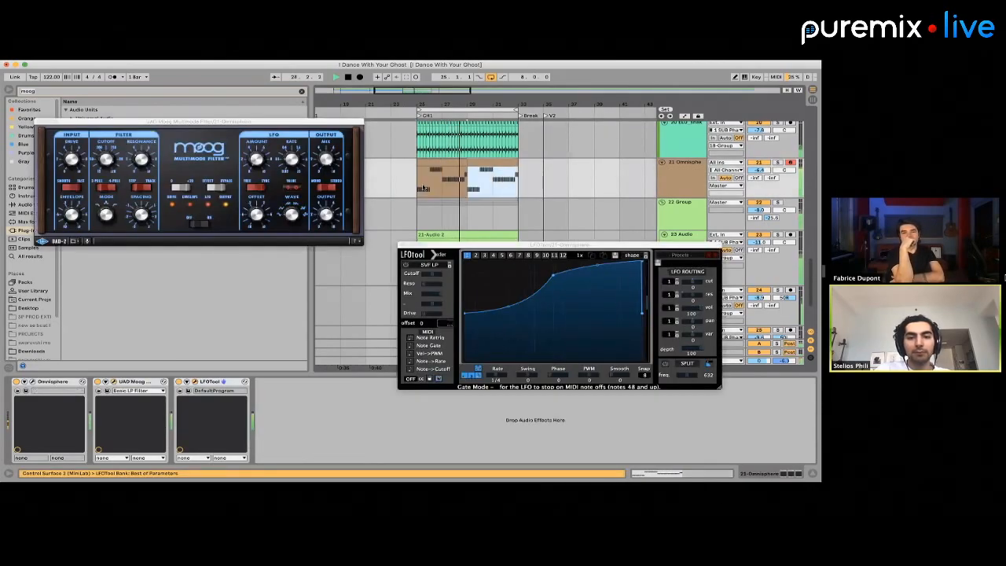
pyautogui.doubleClick(507, 150)
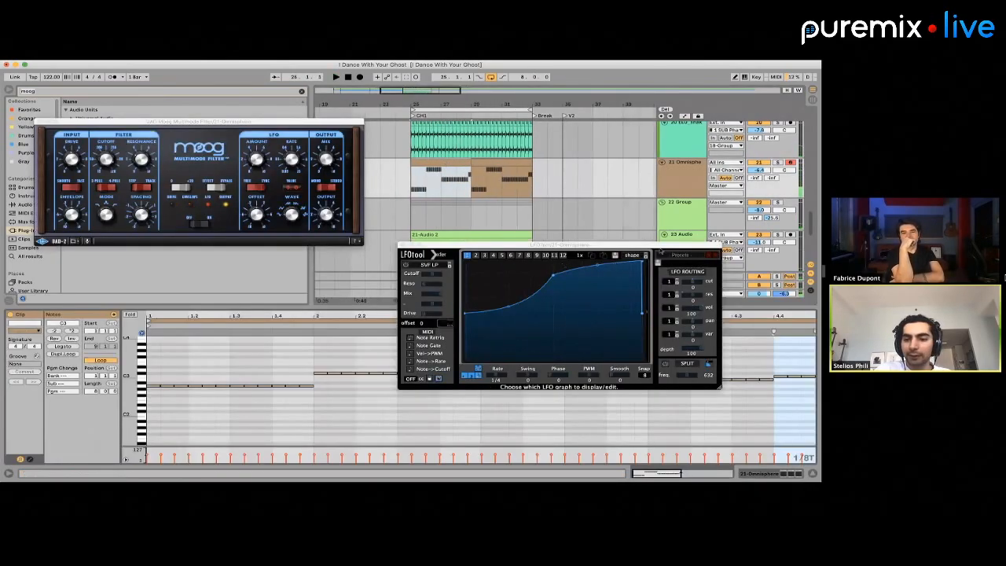
pyautogui.moveTo(497, 248); pyautogui.dragTo(331, 246)
pyautogui.moveTo(736, 370); pyautogui.dragTo(761, 387)
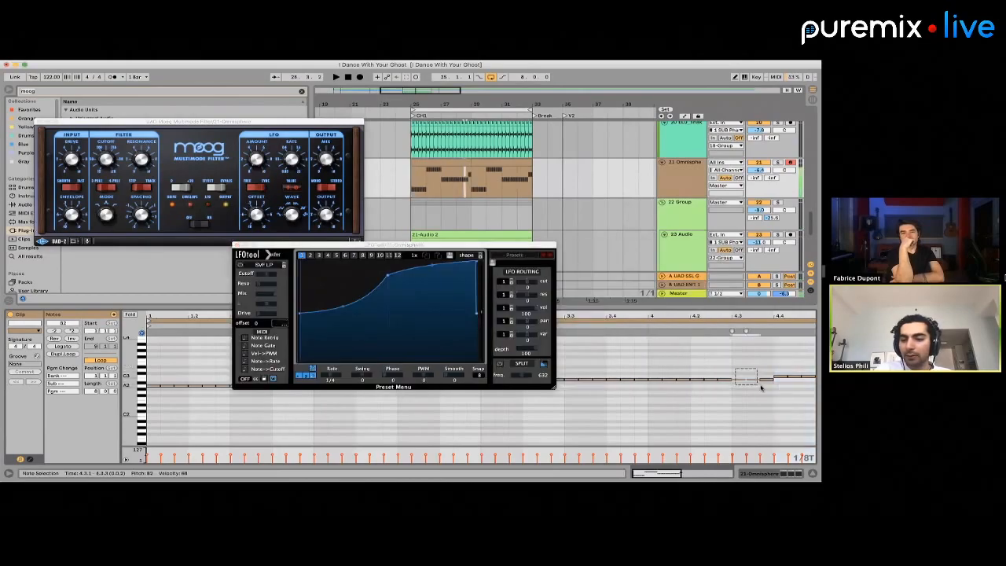
pyautogui.scroll(5, 469, 179)
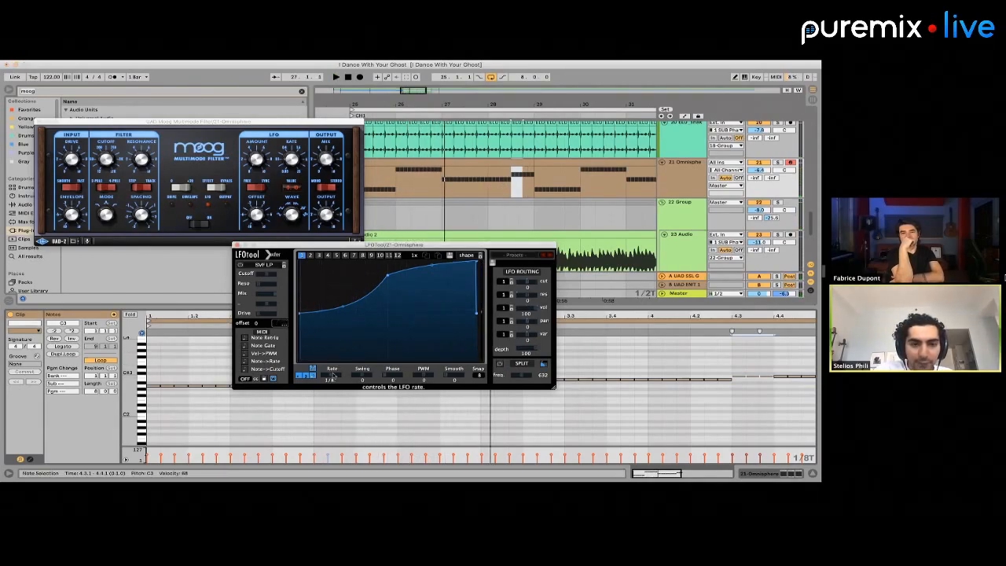
# Set the LFOTool rate to 1/8T and play the bass line in the mix
pyautogui.press('space')
pyautogui.press('space')
pyautogui.press('space')
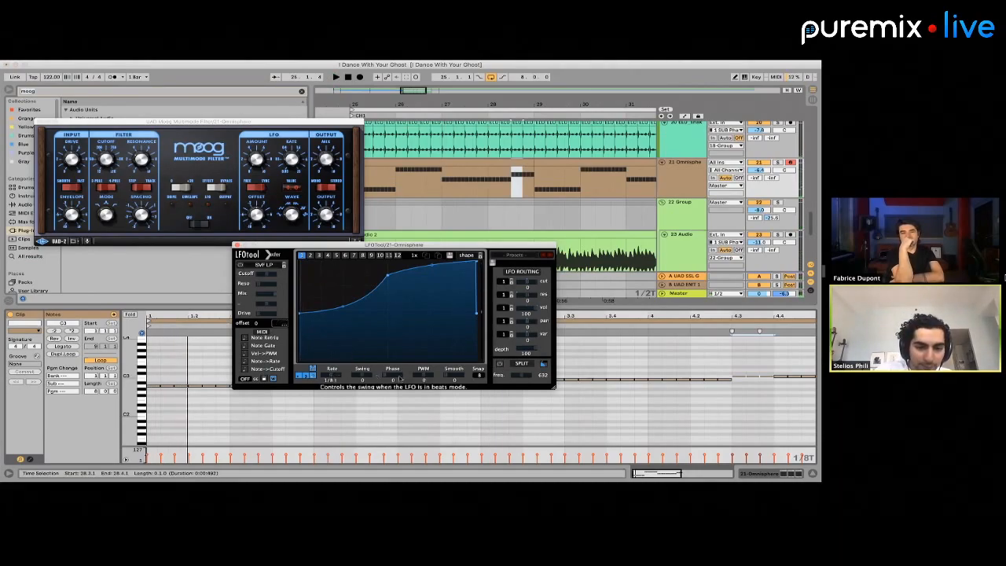
pyautogui.press('space')
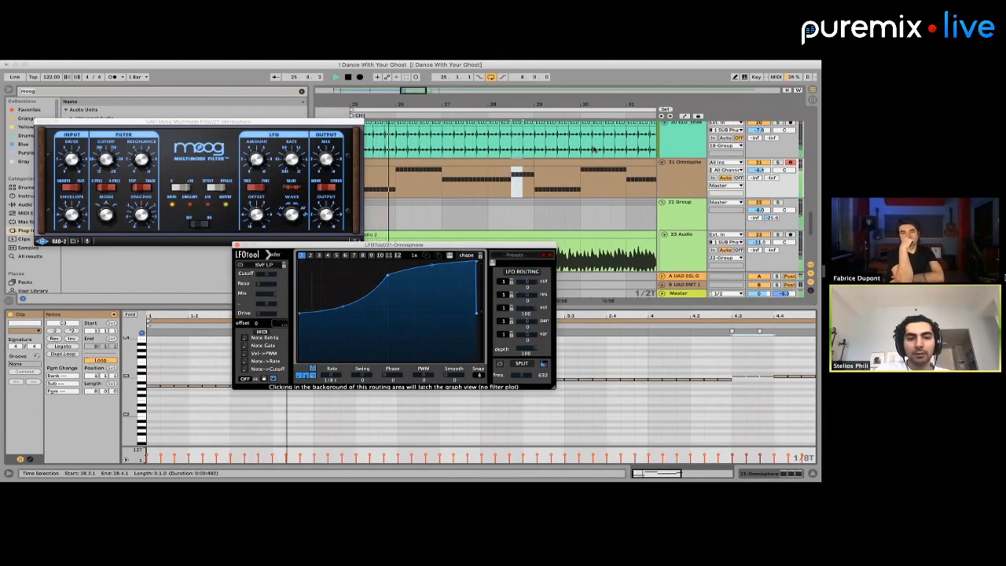
# Solo the Omnisphere track, set its LFOTool rate to 1/4 and reshape the volume curve with a deeper start and earlier peak
pyautogui.press('space')
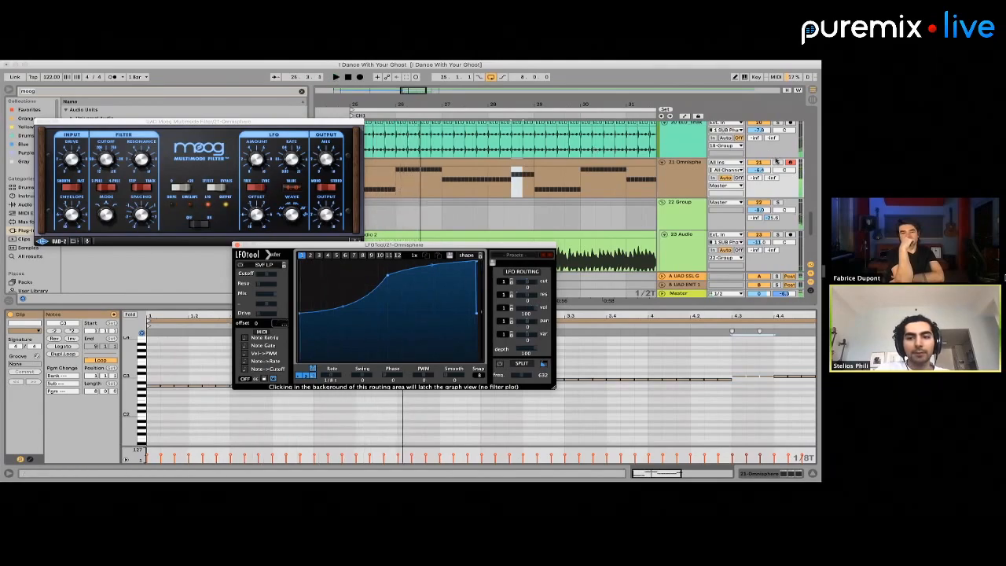
pyautogui.press('space')
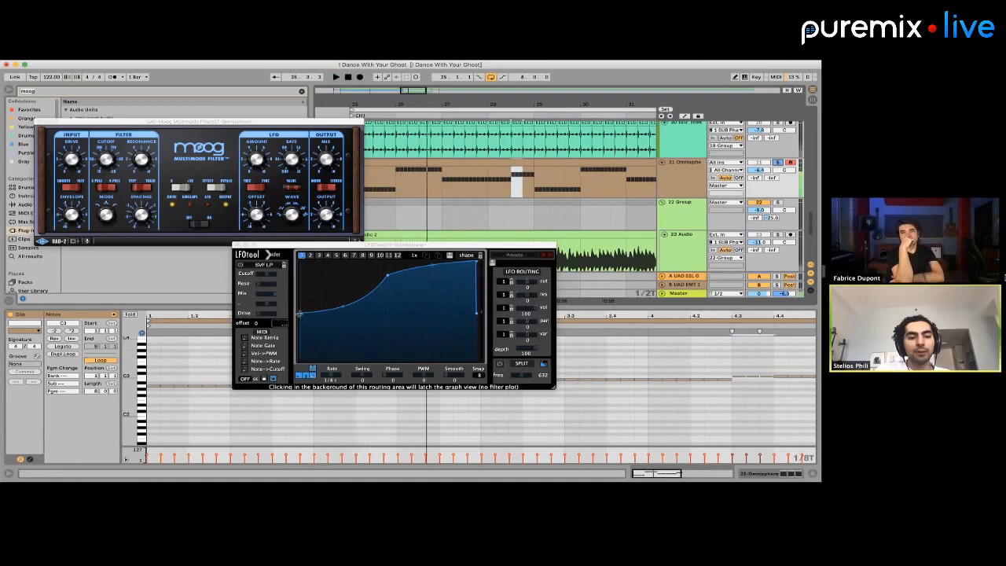
pyautogui.moveTo(300, 313); pyautogui.dragTo(300, 344)
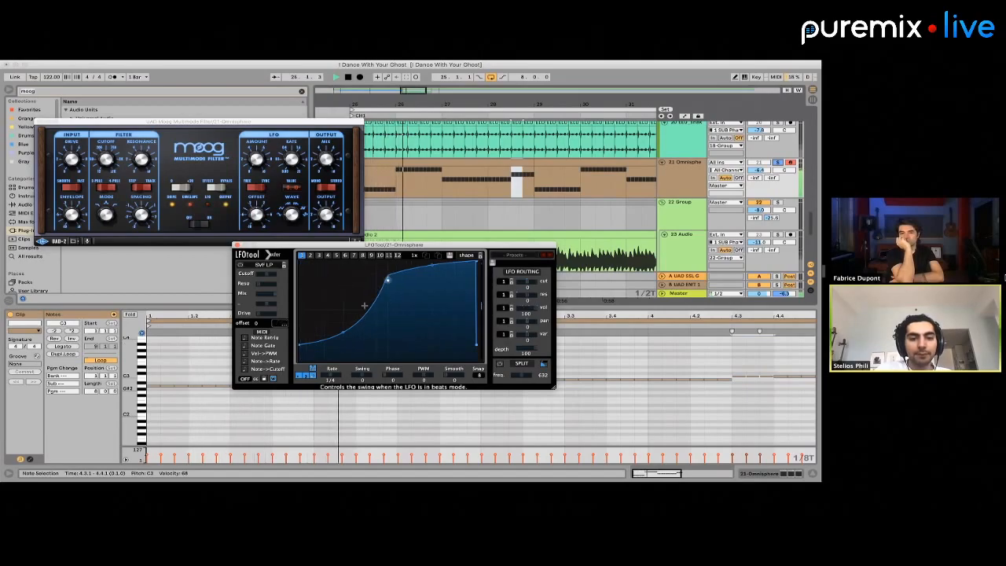
pyautogui.moveTo(388, 275); pyautogui.dragTo(303, 322)
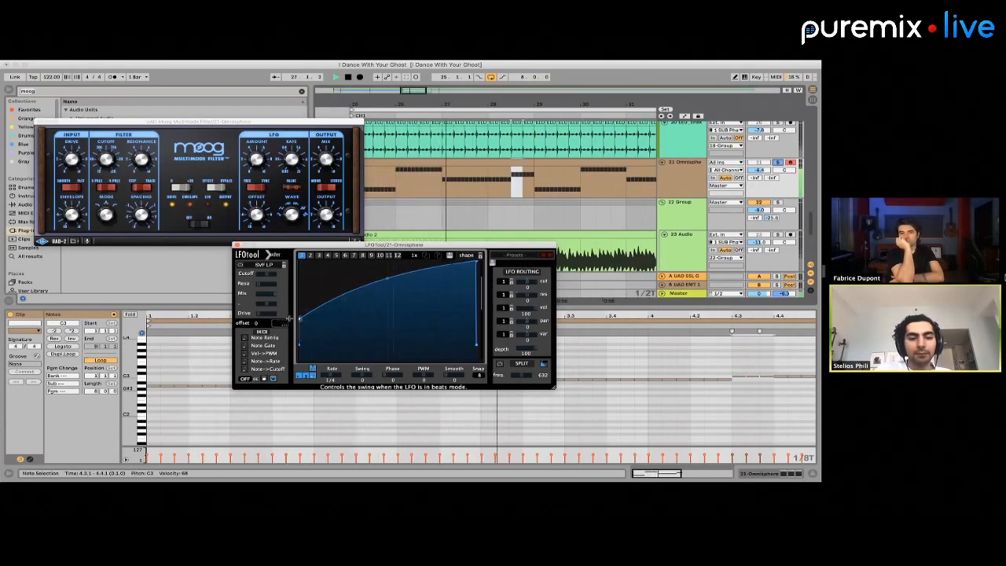
pyautogui.moveTo(476, 263); pyautogui.dragTo(460, 263)
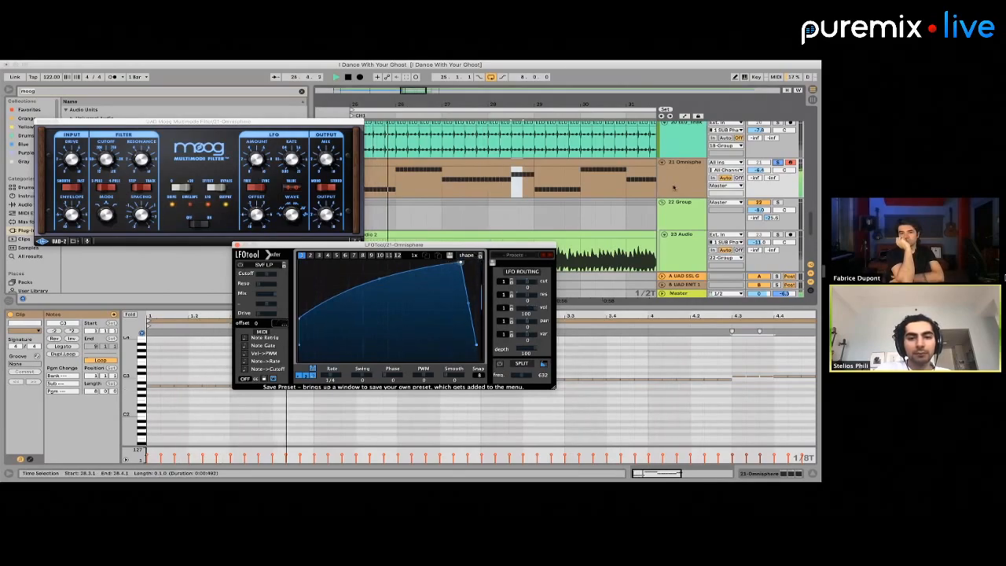
# Raise the LFOTool curve's start and end points for shallower ducking and play the bass line in the mix
pyautogui.press('space')
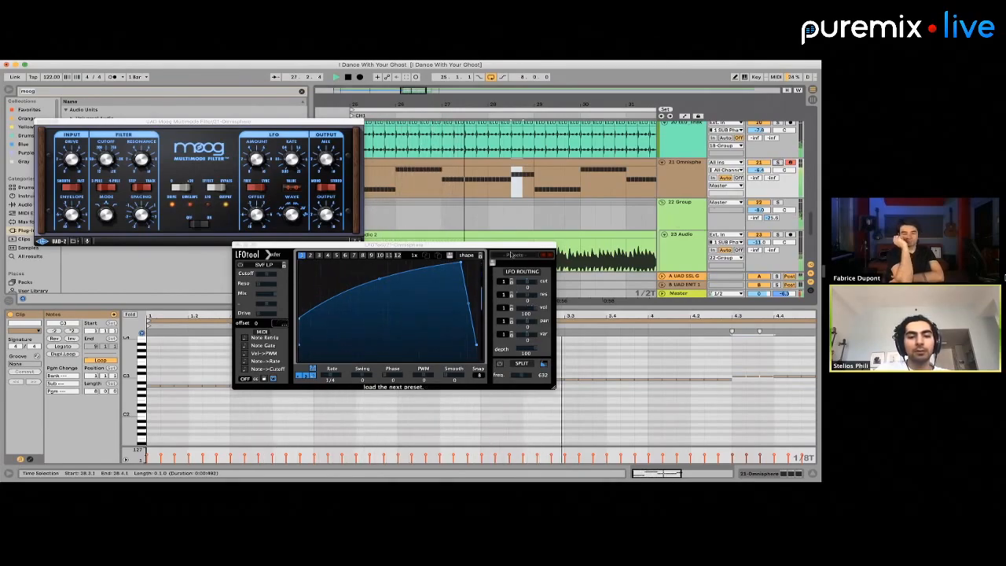
pyautogui.click(298, 310)
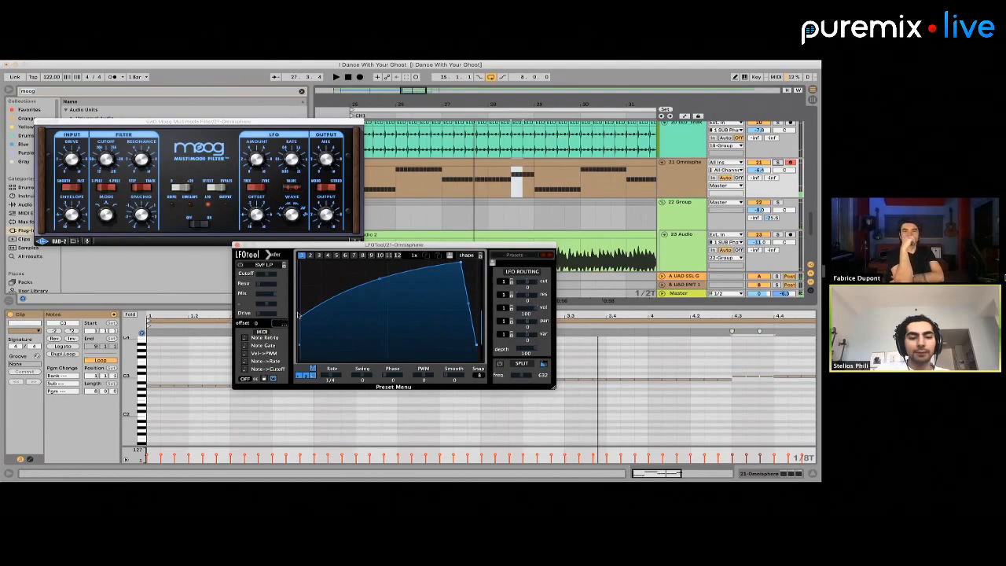
pyautogui.moveTo(298, 301); pyautogui.dragTo(290, 285)
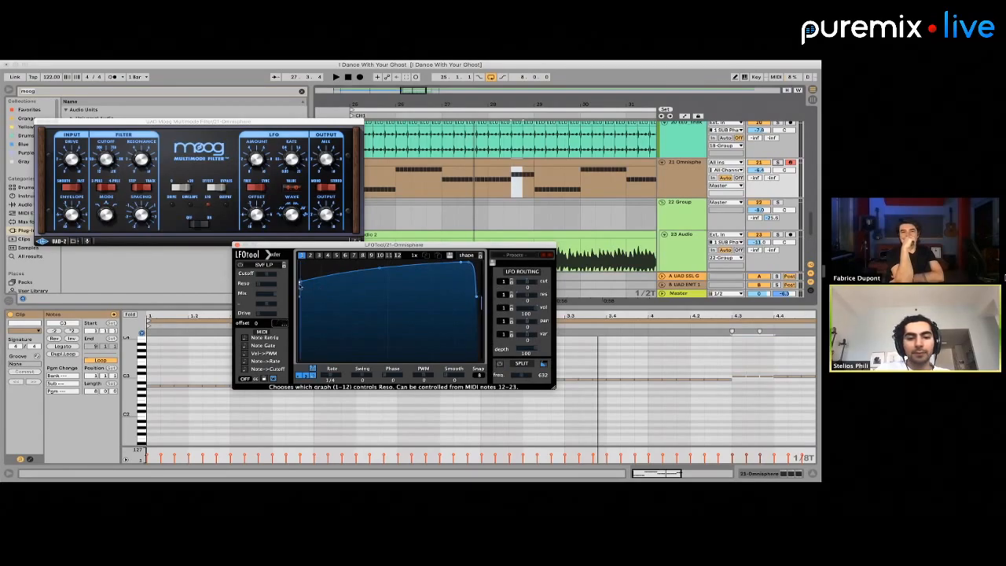
pyautogui.moveTo(299, 286); pyautogui.dragTo(297, 291)
pyautogui.press('space')
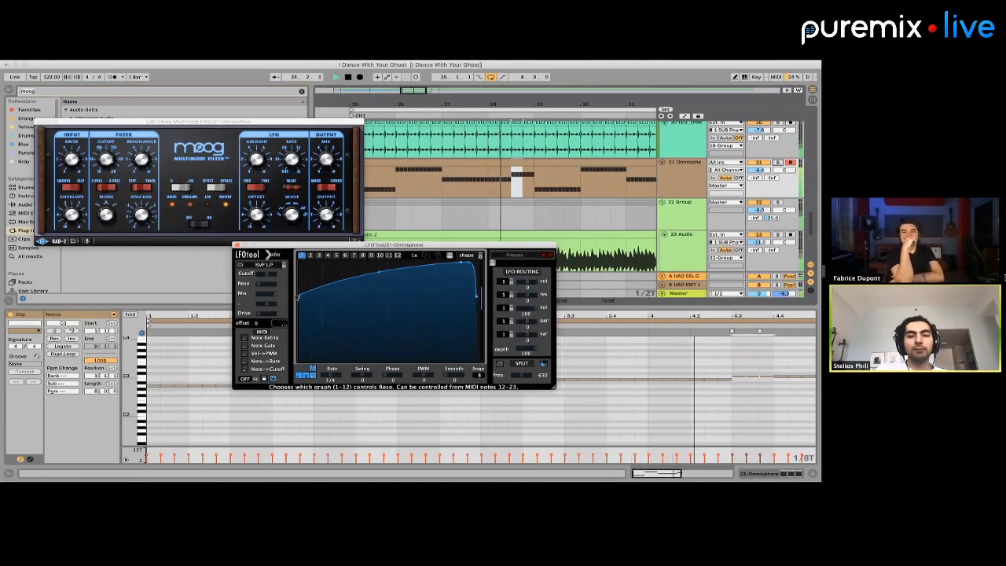
# Lower the Omnisphere track's level to -8.6 dB while the CH1 loop plays
pyautogui.click(558, 189)
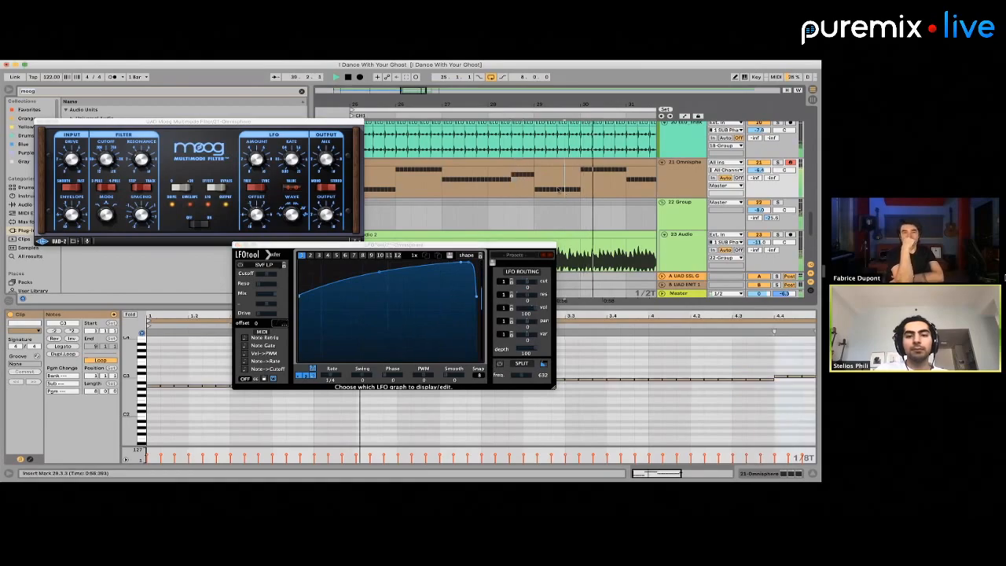
pyautogui.scroll(-5, 559, 190)
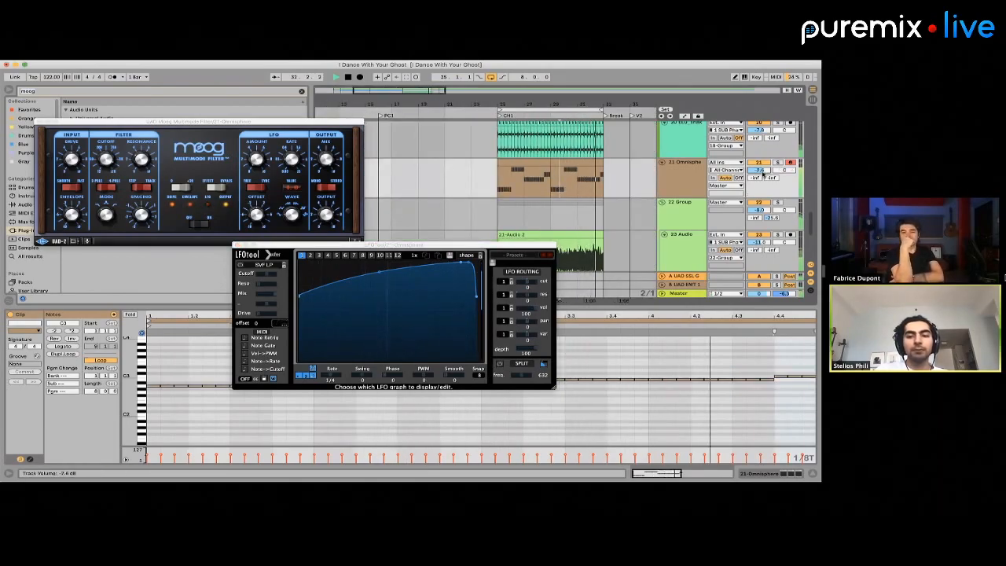
pyautogui.moveTo(760, 169); pyautogui.dragTo(752, 175)
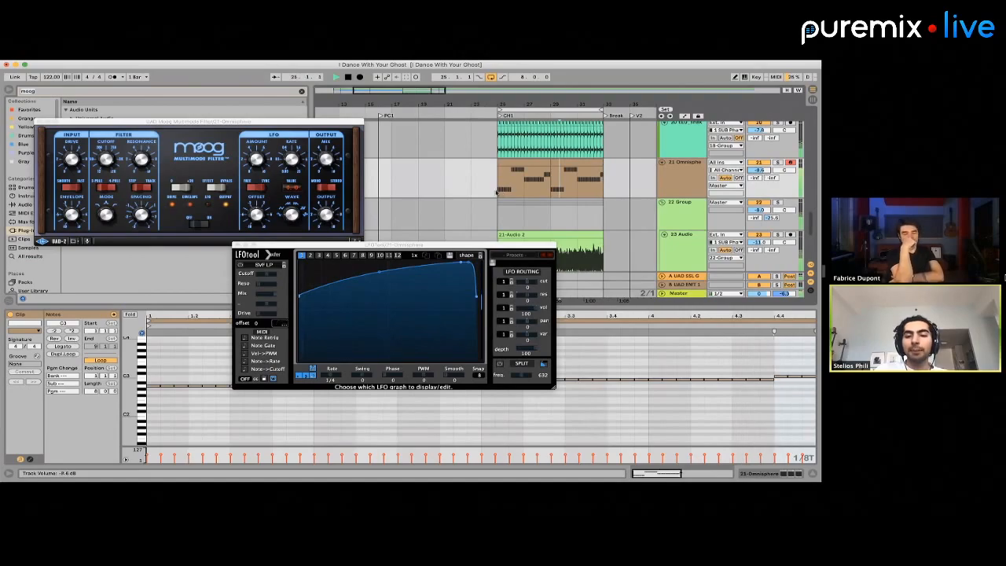
pyautogui.press('space')
# Copy the LFOTool from the Omnisphere track onto the 22 Group's effect chain
pyautogui.doubleClick(676, 180)
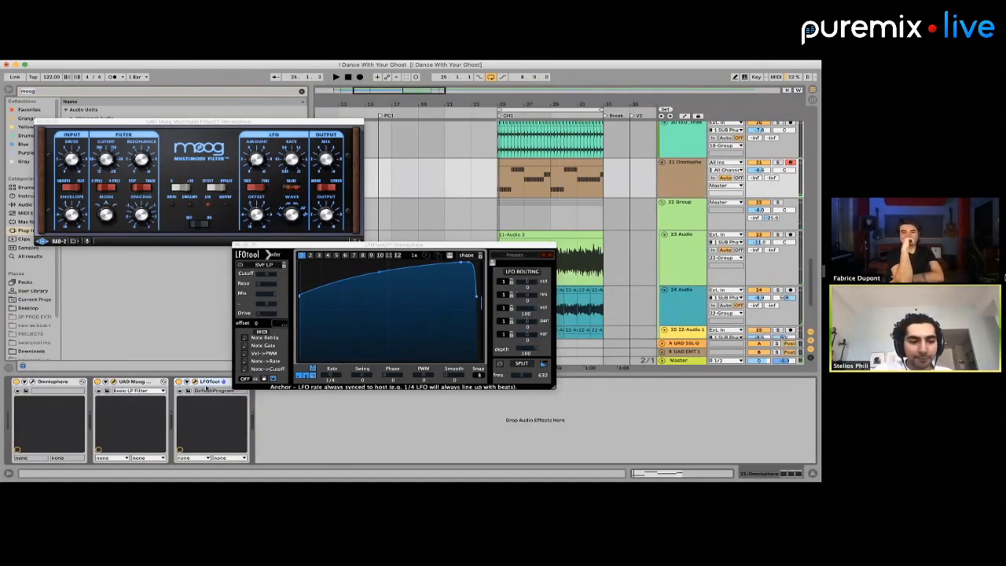
pyautogui.click(677, 163)
pyautogui.scroll(-4, 640, 149)
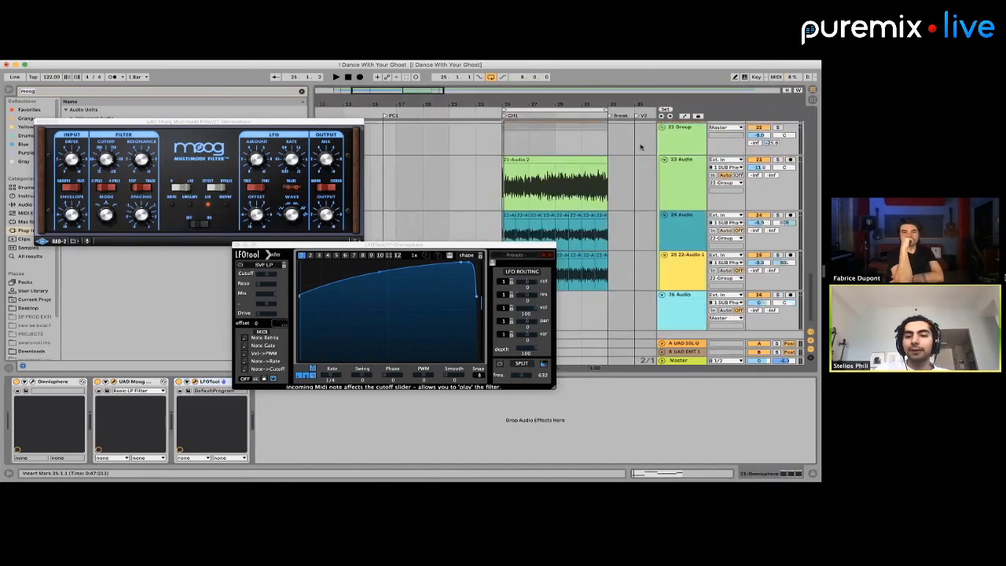
pyautogui.scroll(3, 687, 160)
pyautogui.click(686, 180)
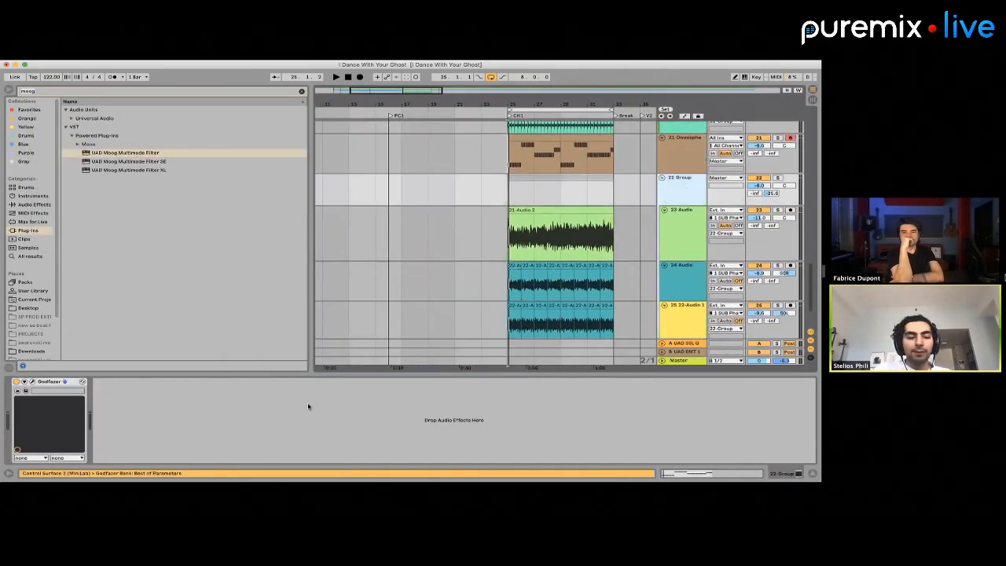
pyautogui.click(250, 413)
pyautogui.press('super+v')
# Add the same copied LFOTool to the end of the 12 Group's effect chain
pyautogui.scroll(4, 575, 183)
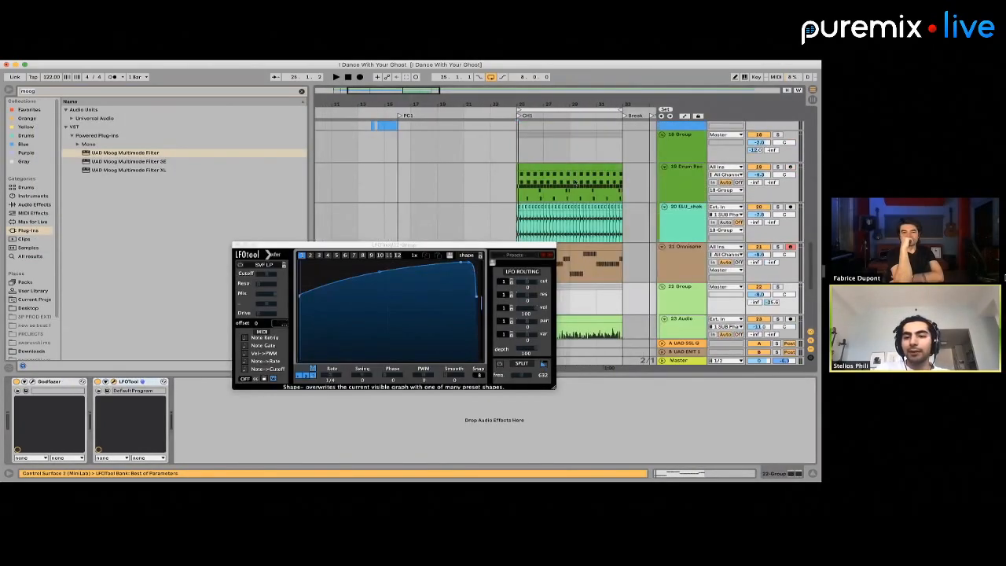
pyautogui.scroll(10, 606, 155)
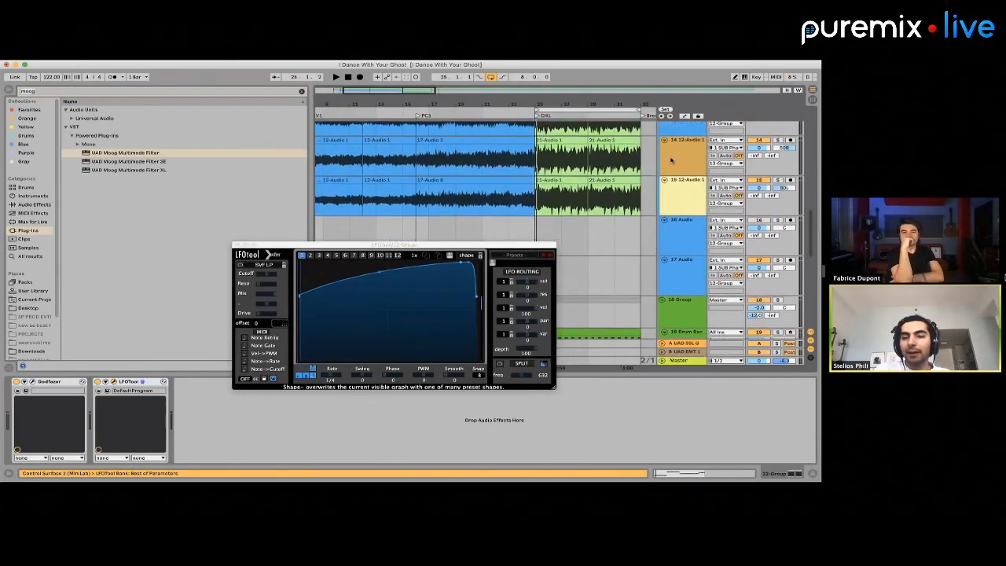
pyautogui.scroll(-6, 685, 222)
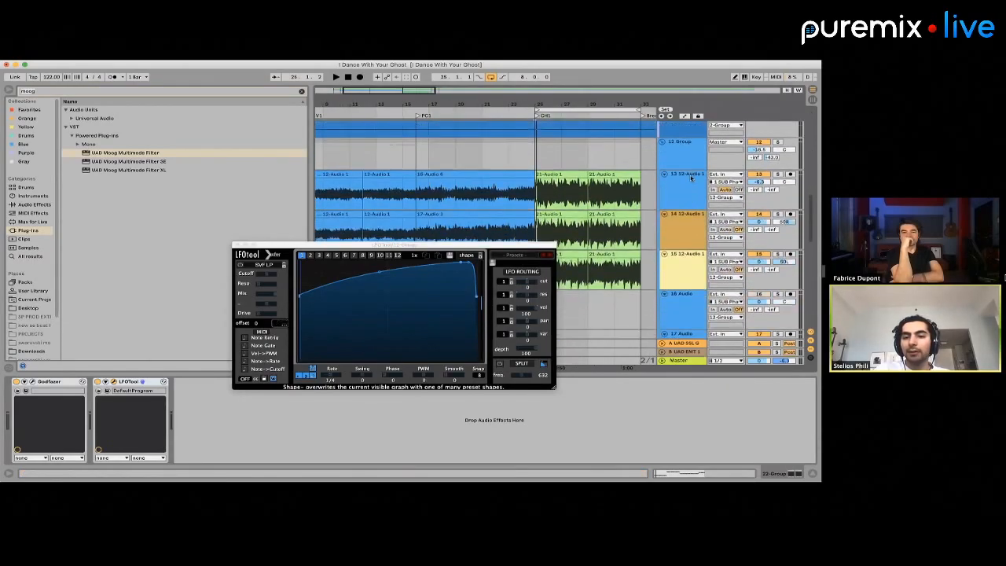
pyautogui.click(544, 155)
pyautogui.click(436, 407)
pyautogui.press('super+v')
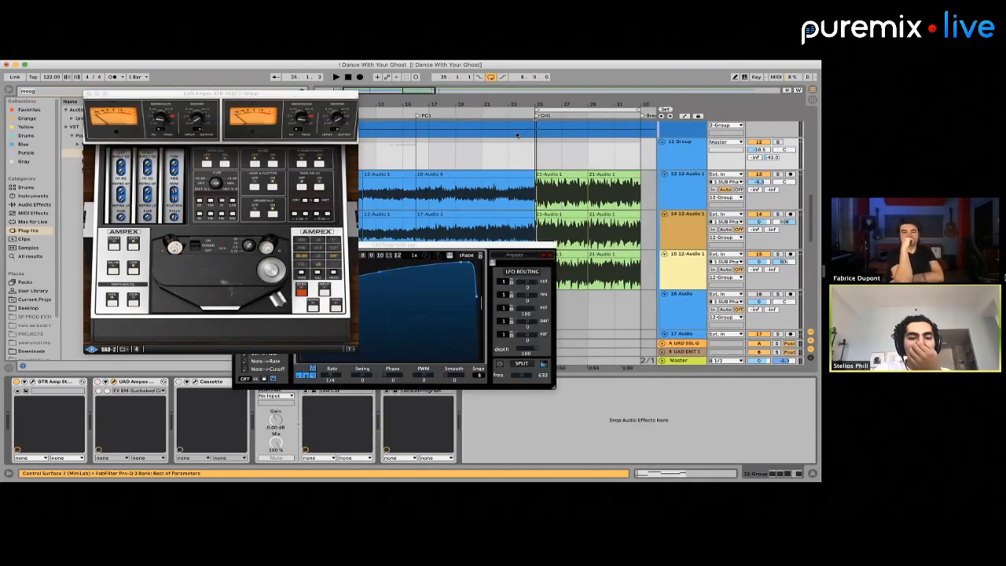
# Play the CH1 loop and check how the ducked 12 and 22 Groups sit in the mix
pyautogui.press('space')
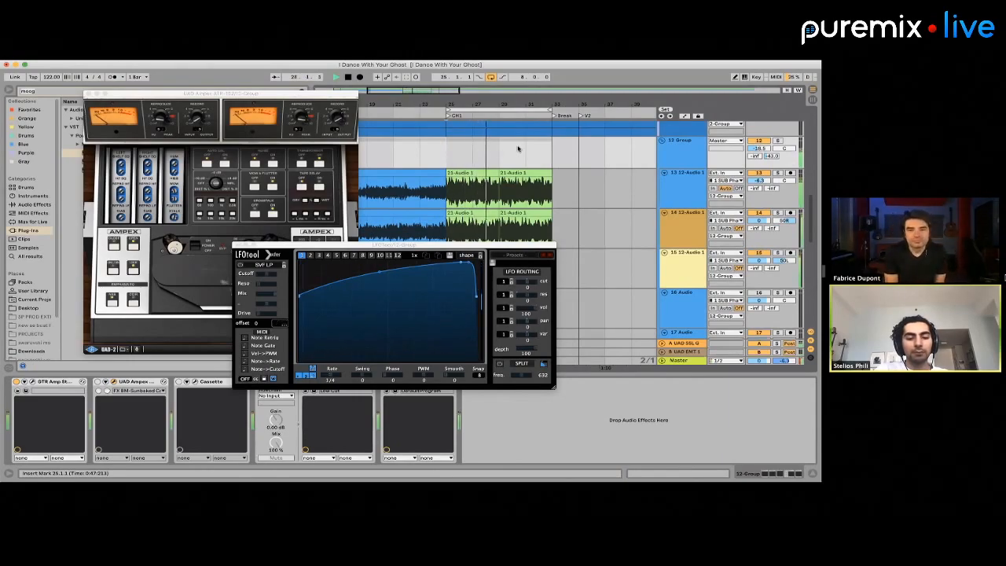
pyautogui.scroll(-5, 521, 163)
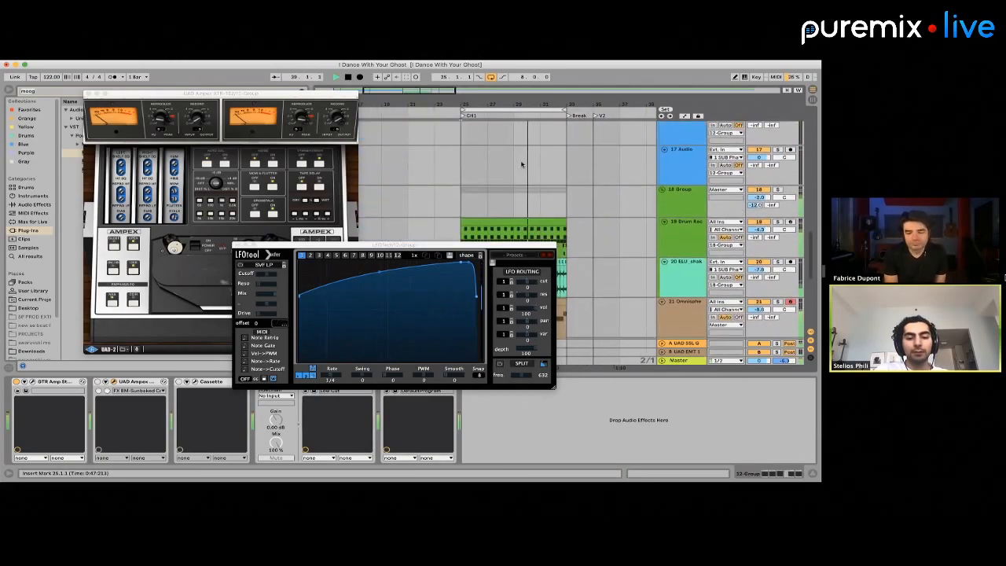
pyautogui.scroll(-6, 521, 163)
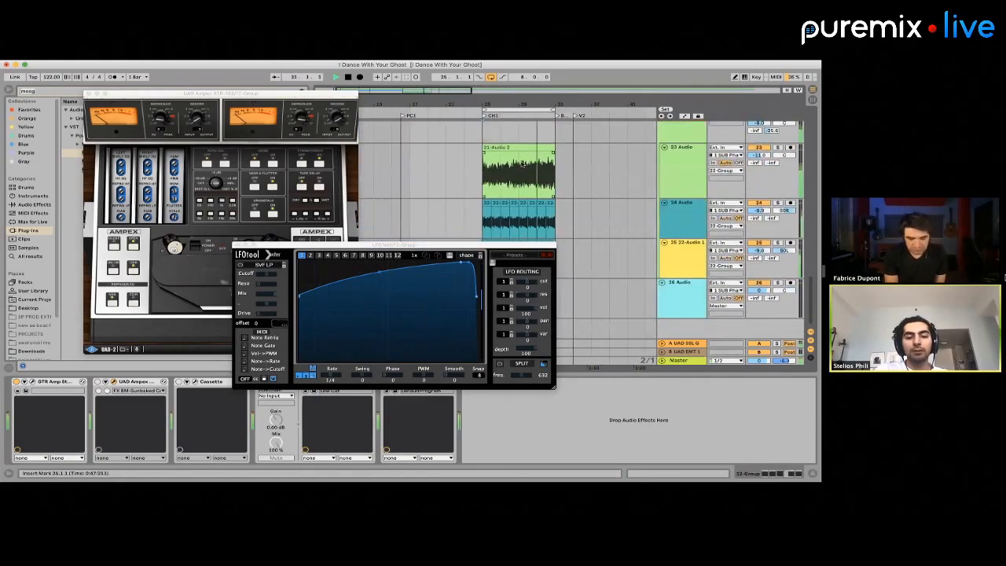
pyautogui.scroll(-2, 522, 163)
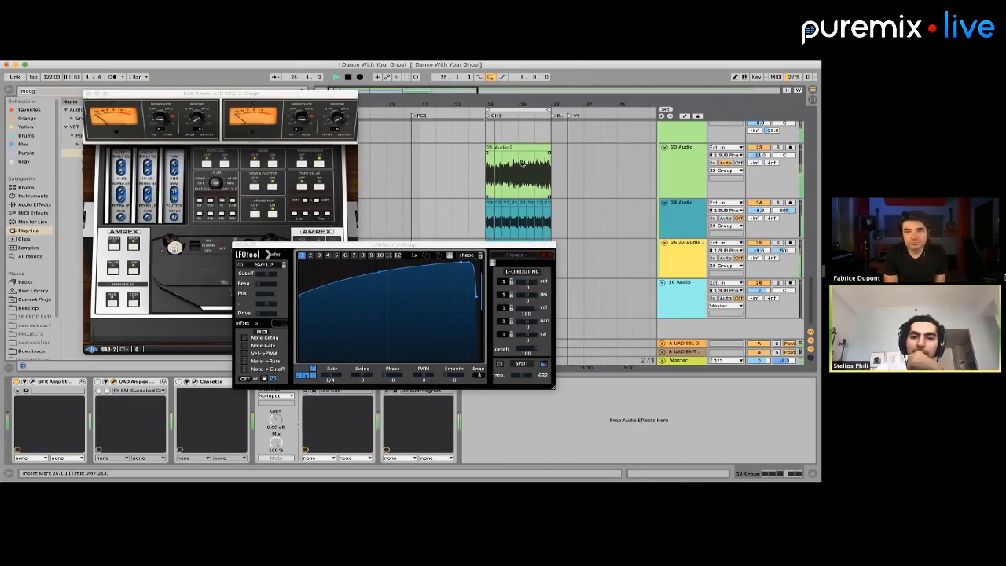
pyautogui.scroll(5, 523, 164)
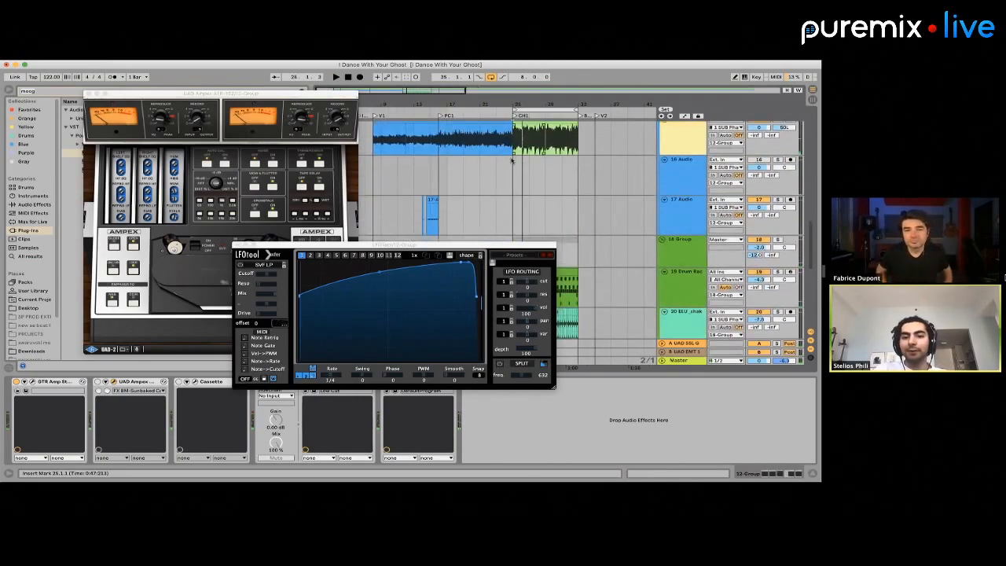
# Play short passages from the verse, the start of PC1 and bar 23 to review the lead-in to CH1
pyautogui.click(511, 160)
pyautogui.scroll(-7, 511, 160)
pyautogui.scroll(8, 513, 160)
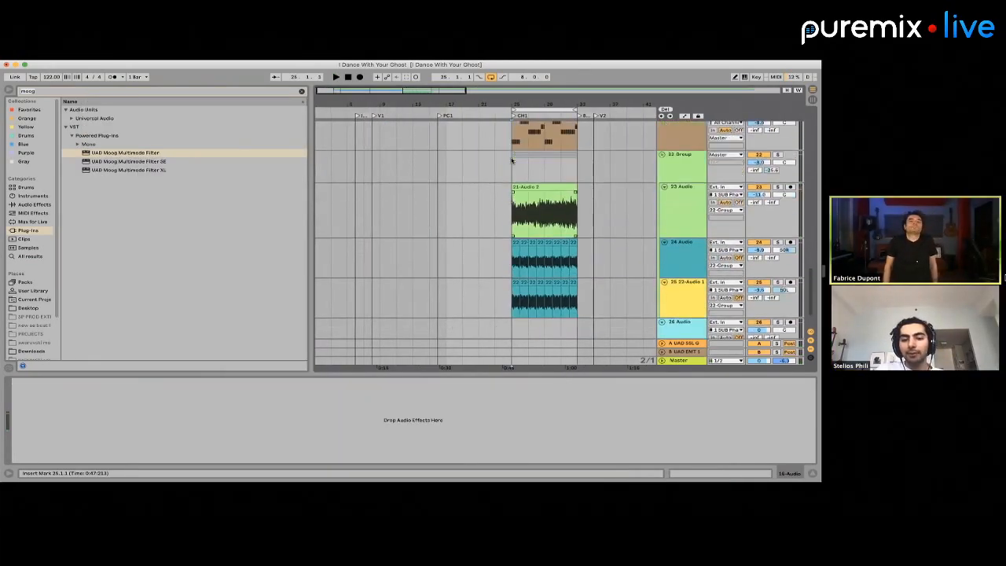
pyautogui.scroll(2, 512, 160)
pyautogui.click(392, 238)
pyautogui.press('space')
pyautogui.click(443, 233)
pyautogui.press('space')
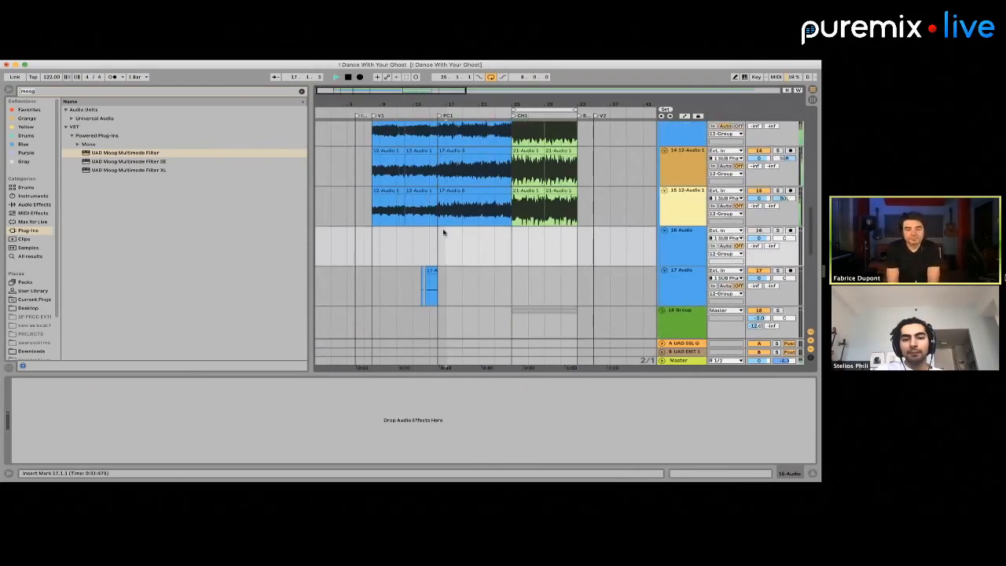
pyautogui.press('space')
pyautogui.click(500, 234)
pyautogui.press('space')
pyautogui.press('space')
pyautogui.press('space')
# Copy the eight-bar CH1 Drum Rack clip to the start of PC1 and open the copy's notes for editing
pyautogui.scroll(-5, 501, 234)
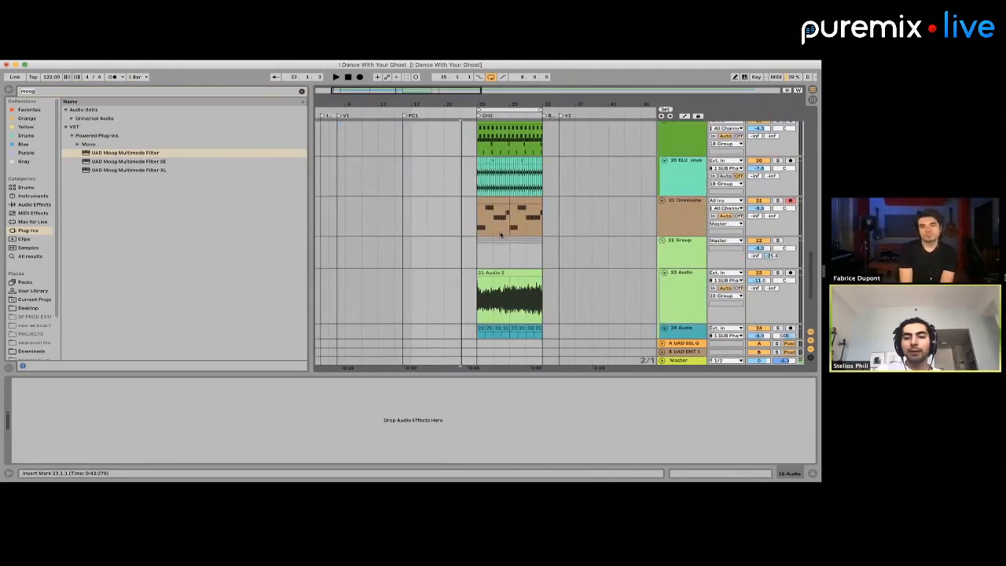
pyautogui.scroll(2, 501, 234)
pyautogui.scroll(4, 499, 234)
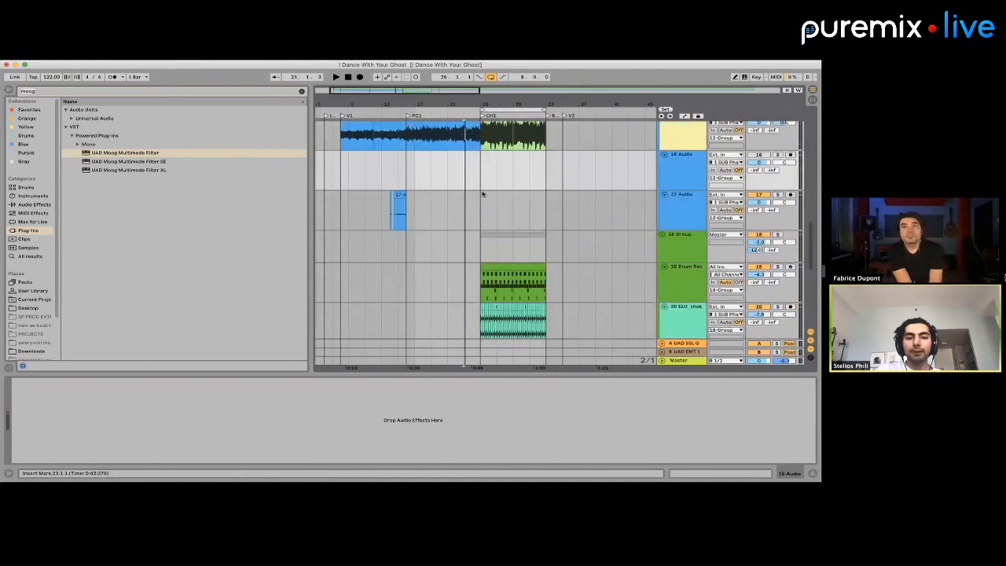
pyautogui.click(482, 194)
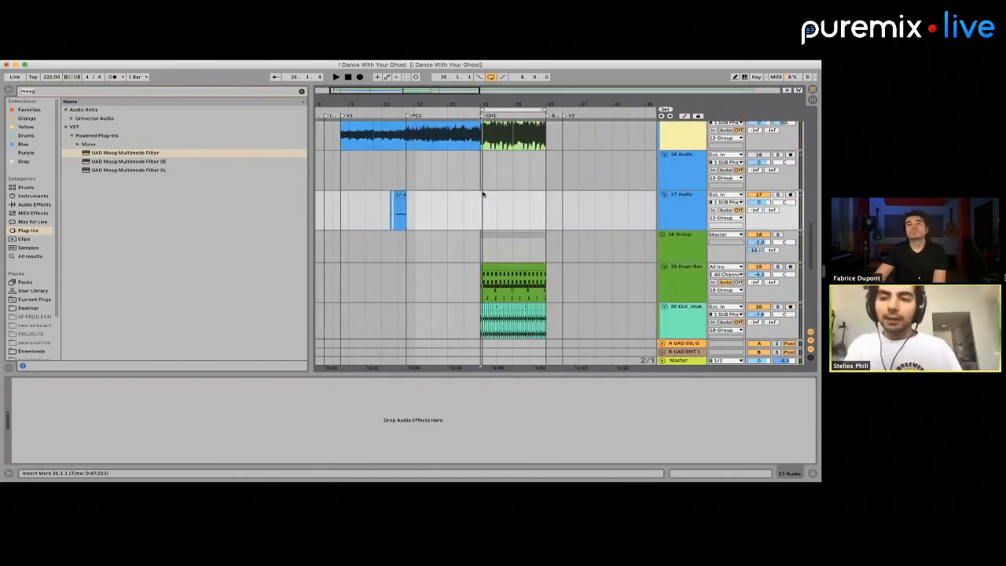
pyautogui.click(495, 265)
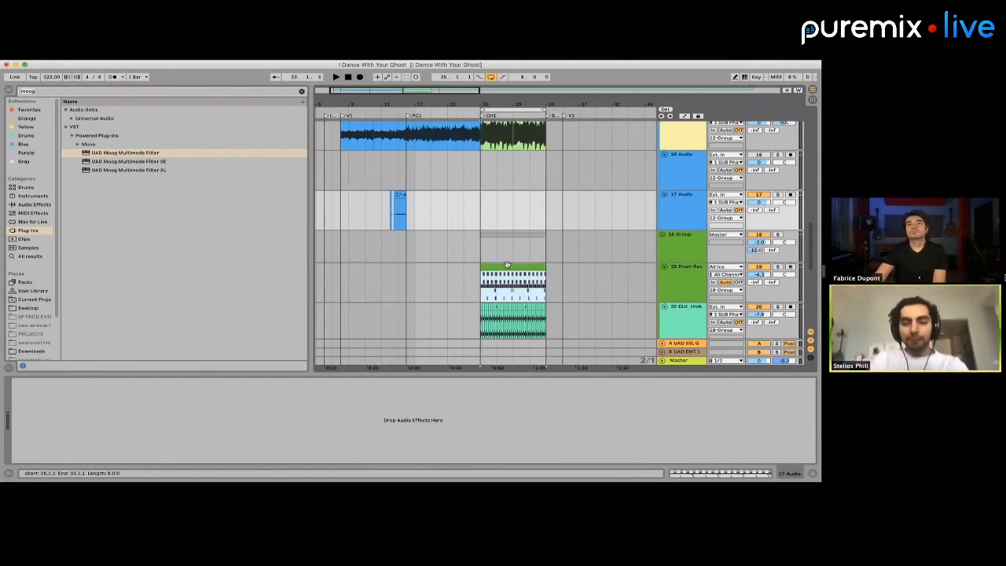
pyautogui.click(417, 273)
pyautogui.press('+')
pyautogui.press('+')
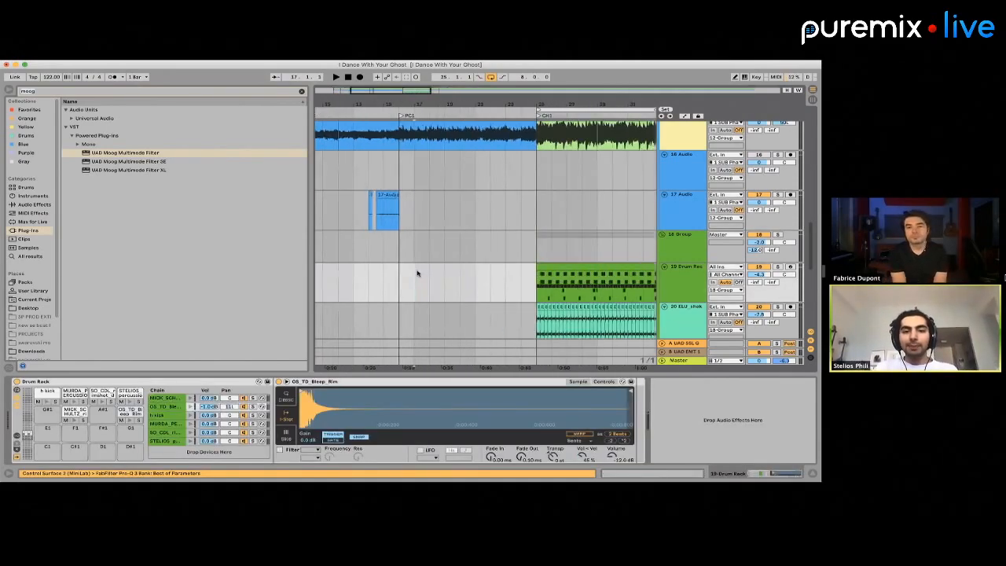
pyautogui.press('-')
pyautogui.moveTo(545, 273); pyautogui.dragTo(409, 269)
pyautogui.doubleClick(416, 271)
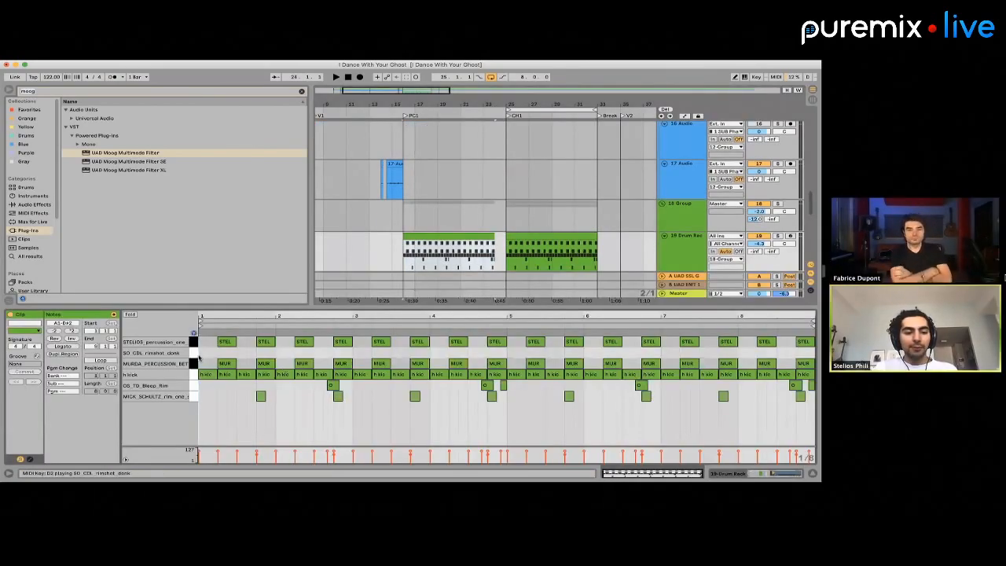
# Delete all percussion and rim notes from the PC1 drum clip, keeping only the kick pattern
pyautogui.click(194, 363)
pyautogui.keyDown('shift'); pyautogui.click(194, 343); pyautogui.keyUp('shift')
pyautogui.press('Delete')
pyautogui.click(194, 386)
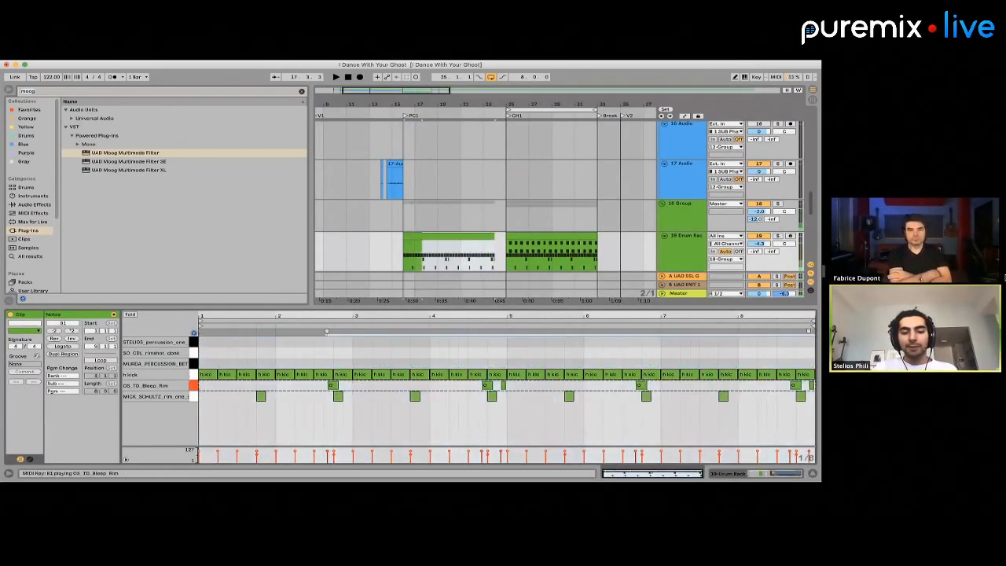
pyautogui.keyDown('shift'); pyautogui.click(194, 396); pyautogui.keyUp('shift')
pyautogui.press('Delete')
# Search all browser content for "aut" to find the Auto Filter effect
pyautogui.click(692, 235)
pyautogui.scroll(-1, 687, 235)
pyautogui.doubleClick(682, 210)
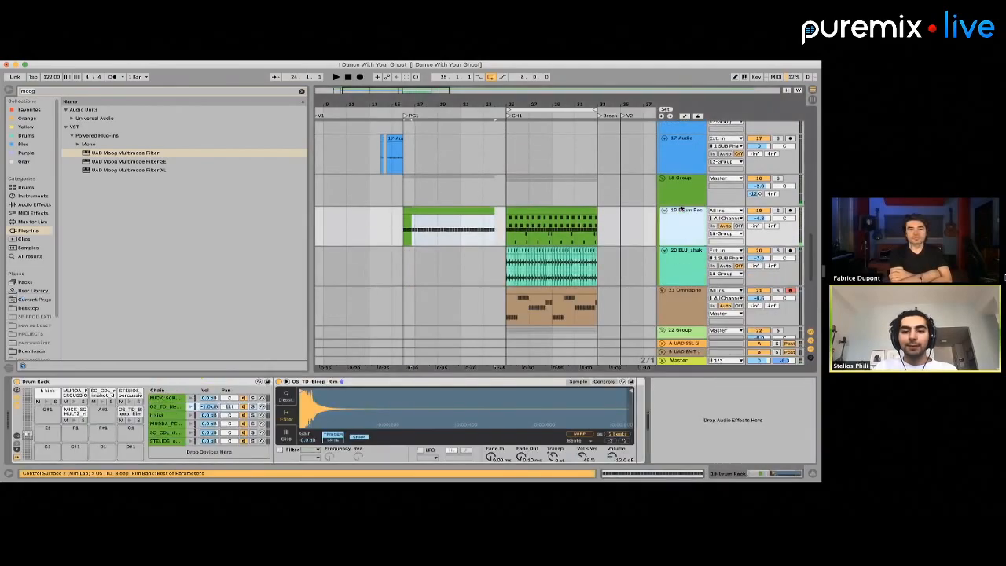
pyautogui.doubleClick(679, 198)
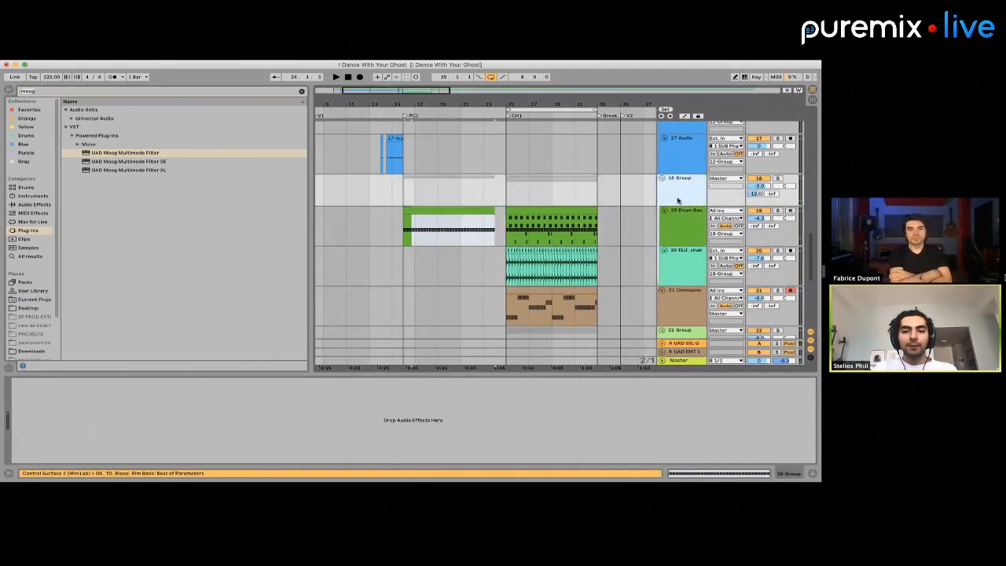
pyautogui.click(32, 92)
pyautogui.write('aut')
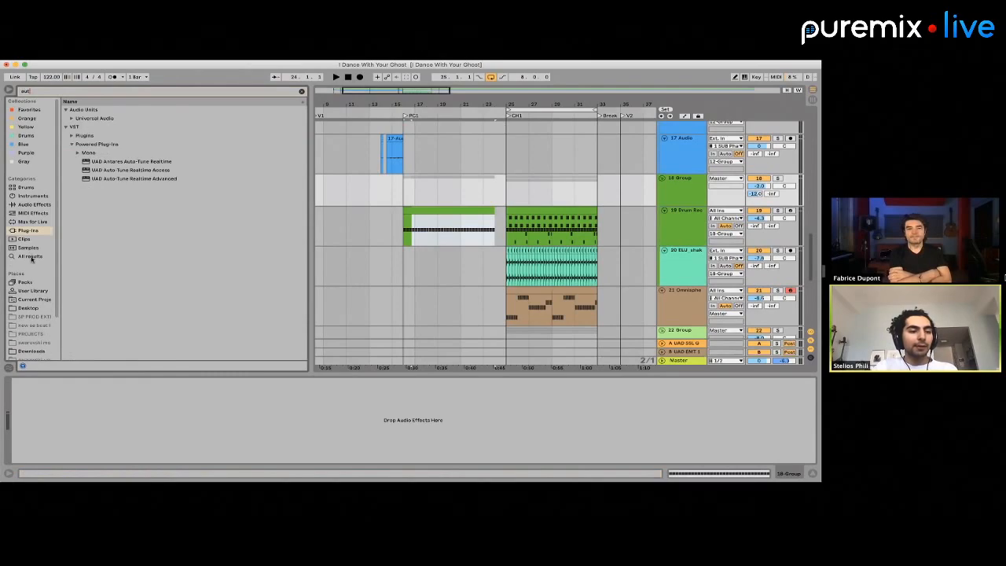
pyautogui.click(31, 256)
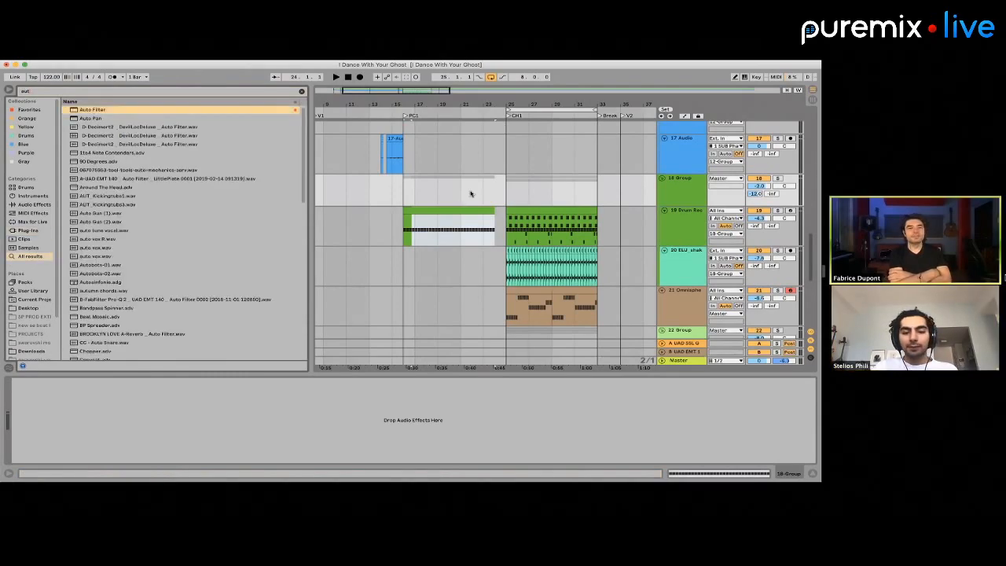
pyautogui.press('Return')
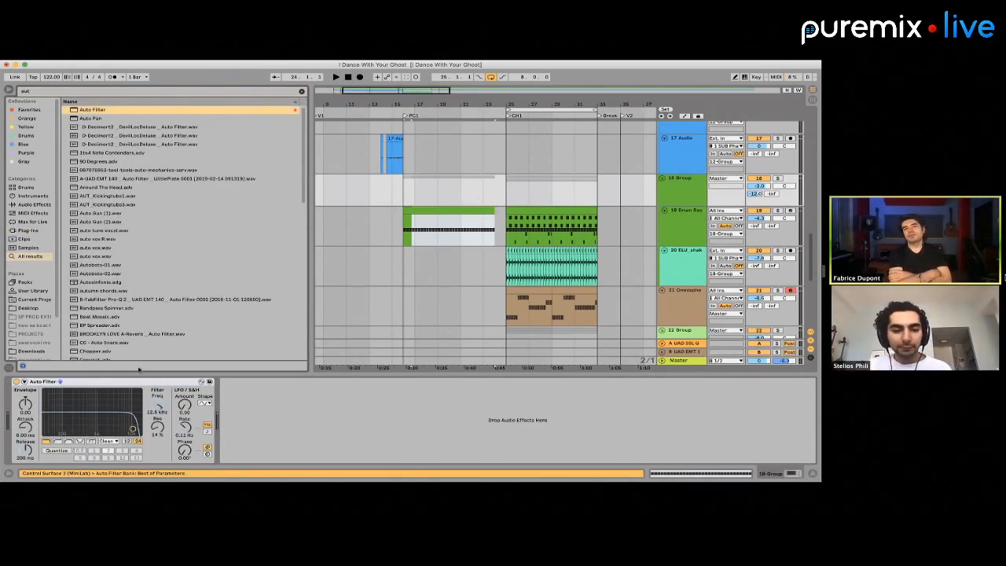
pyautogui.click(120, 383)
pyautogui.press('Delete')
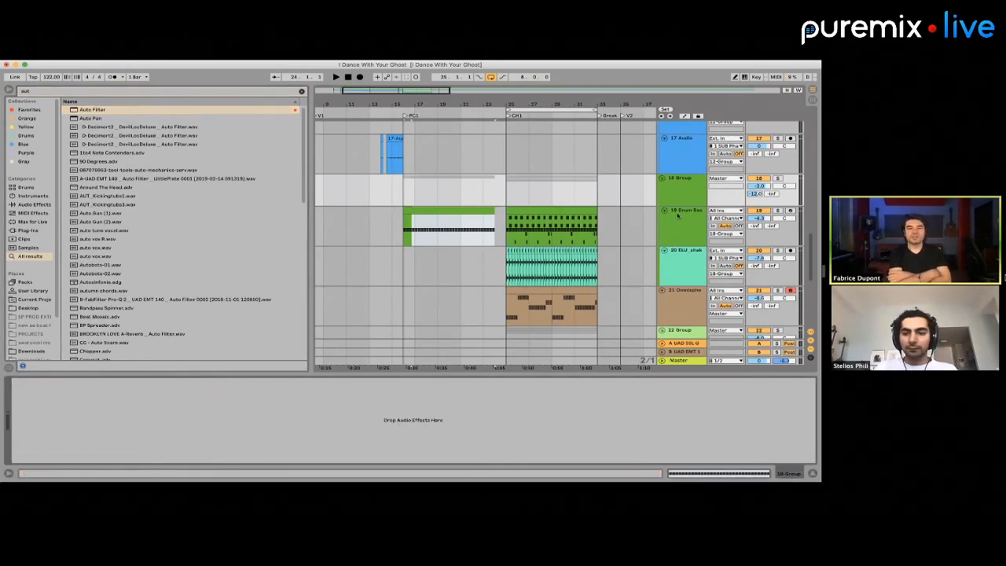
# Extract the h kick chain from the 19 Drum Rack onto its own track
pyautogui.click(677, 215)
pyautogui.click(695, 404)
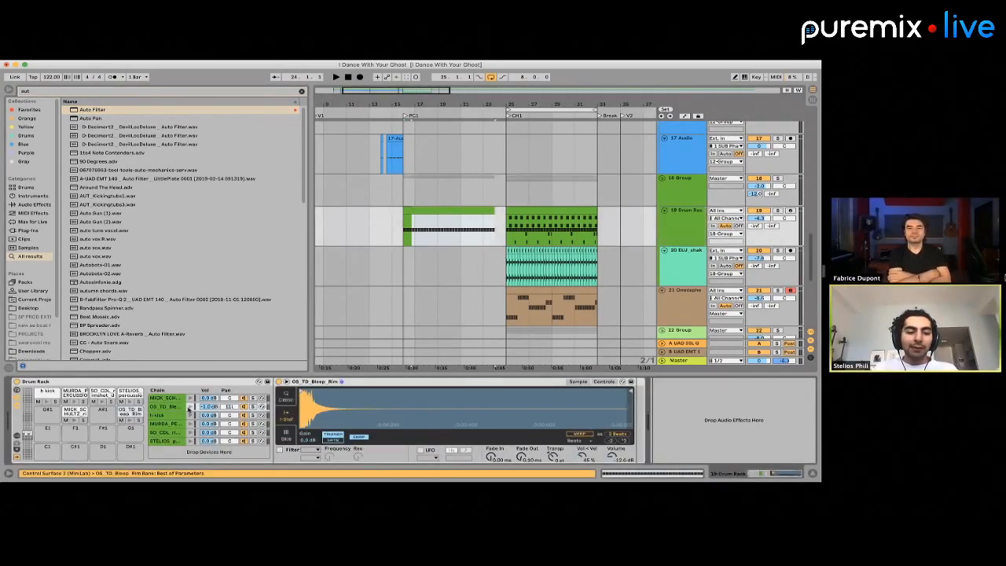
pyautogui.click(175, 414)
pyautogui.rightClick(178, 414)
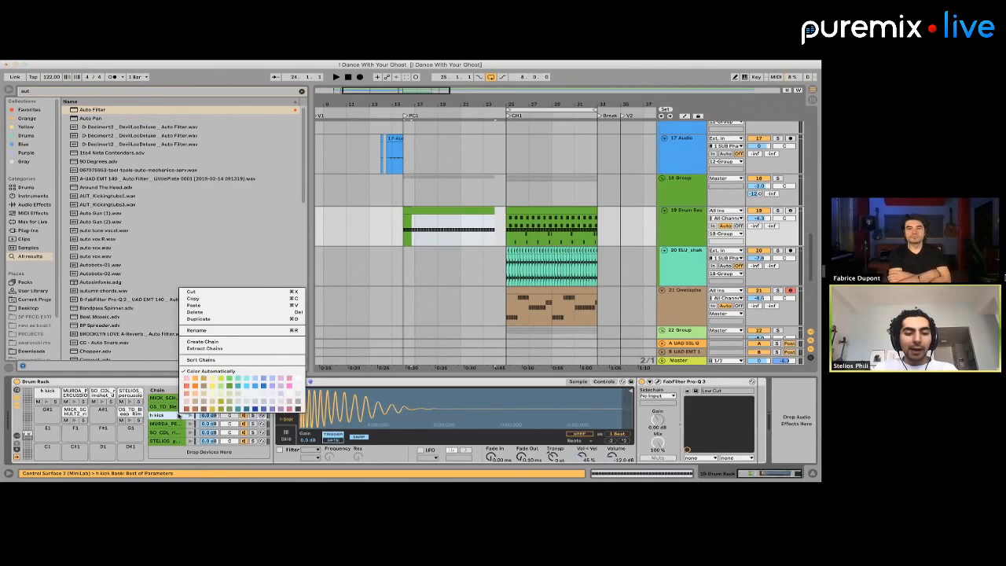
pyautogui.click(213, 348)
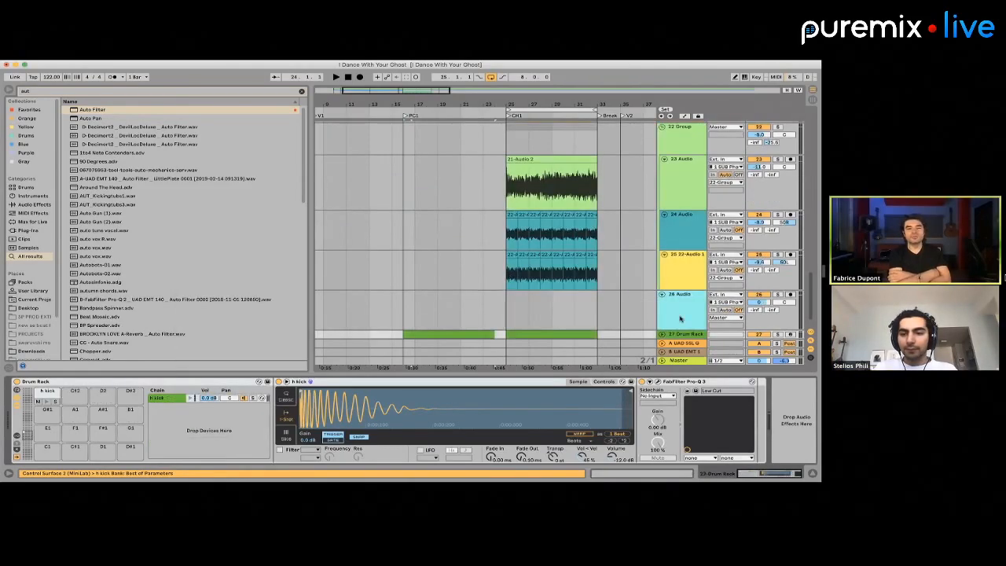
# Move the extracted kick Drum Rack track into the 18 Group, directly below the 19 Drum Rack track, and unfold it
pyautogui.scroll(-1, 679, 314)
pyautogui.moveTo(678, 314); pyautogui.dragTo(678, 135)
pyautogui.scroll(4, 680, 185)
pyautogui.scroll(1, 682, 241)
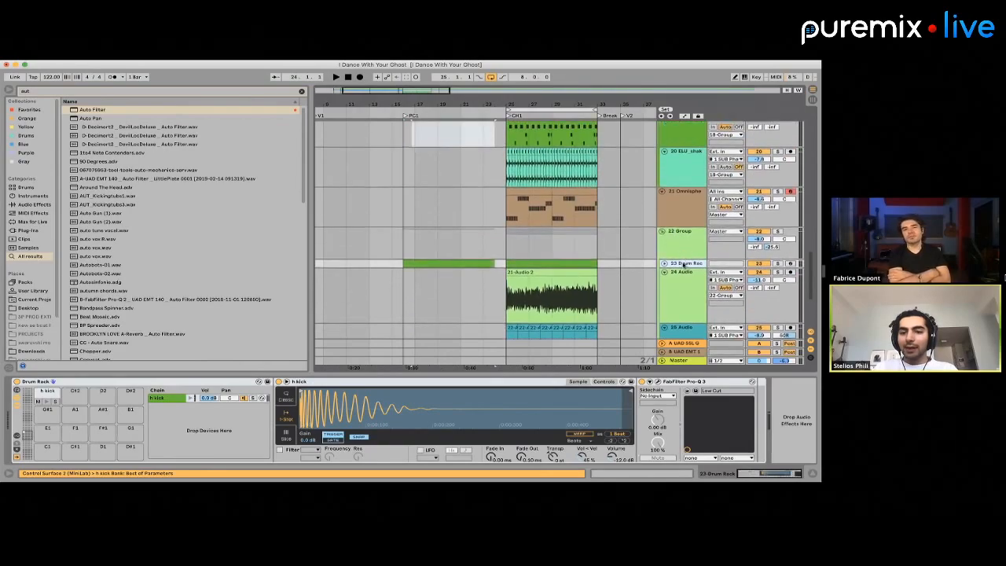
pyautogui.moveTo(682, 263); pyautogui.dragTo(675, 158)
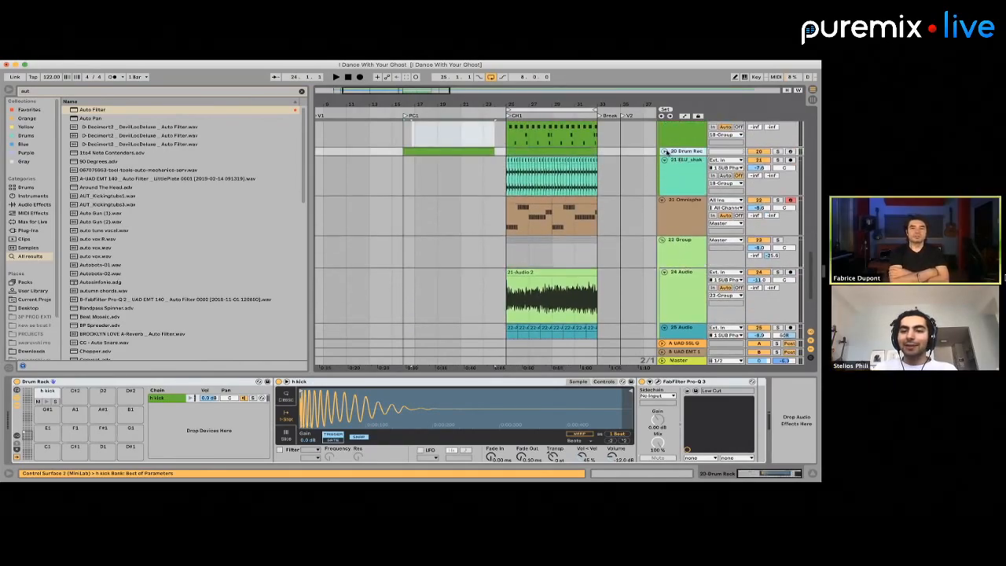
pyautogui.click(663, 151)
pyautogui.scroll(3, 615, 203)
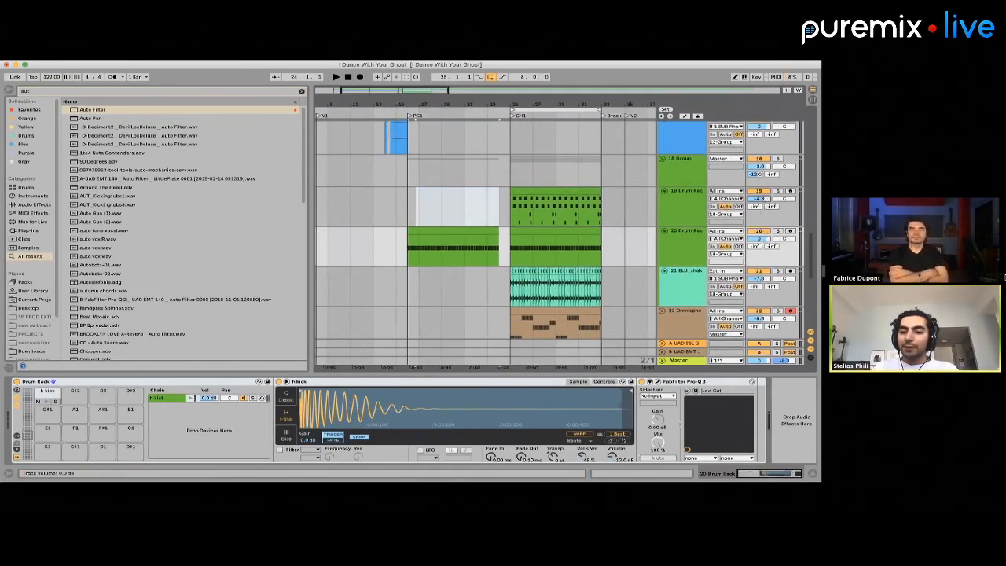
# Add Auto Filter after FabFilter Pro-Q 3 on the extracted kick track
pyautogui.click(669, 250)
pyautogui.click(685, 199)
pyautogui.click(683, 238)
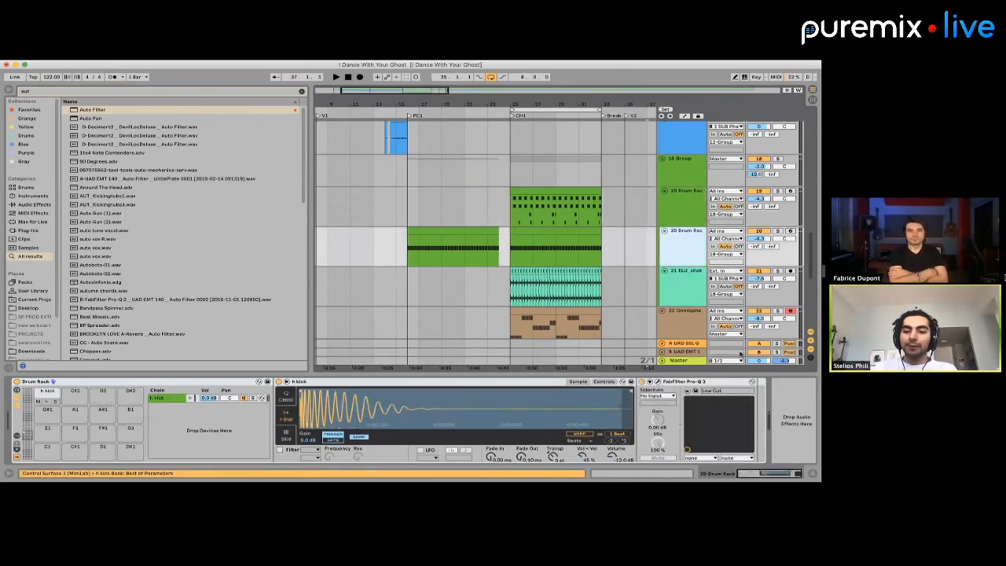
pyautogui.click(791, 393)
pyautogui.press('Return')
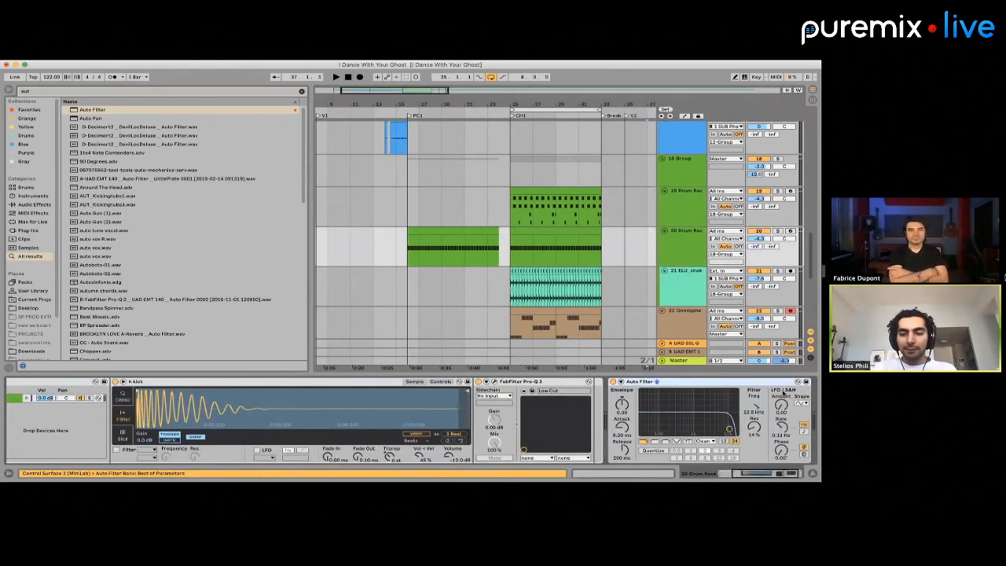
# Raise the kick's Auto Filter frequency to 19.2 kHz and show its Frequency automation in the arrangement
pyautogui.click(441, 238)
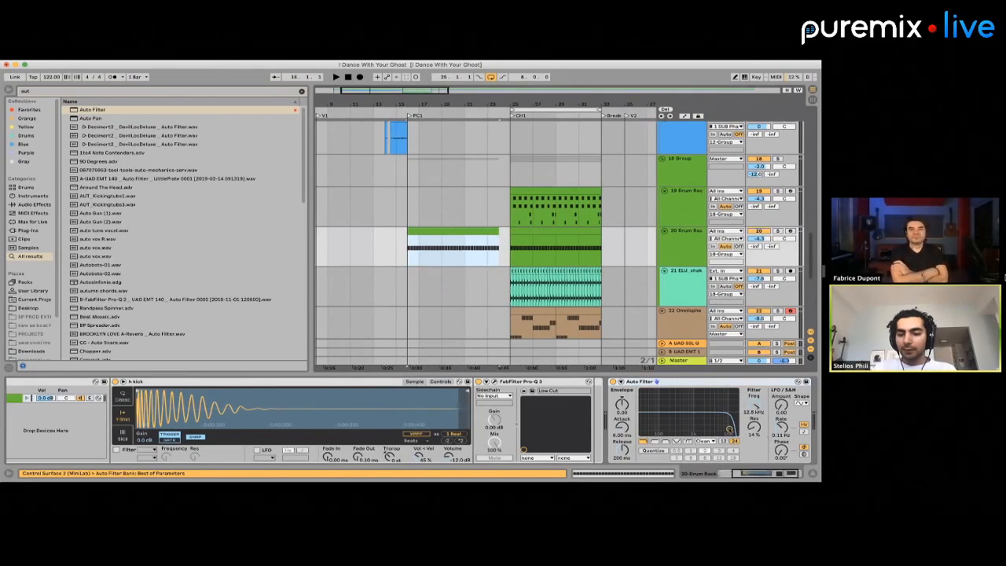
pyautogui.moveTo(729, 429); pyautogui.dragTo(735, 429)
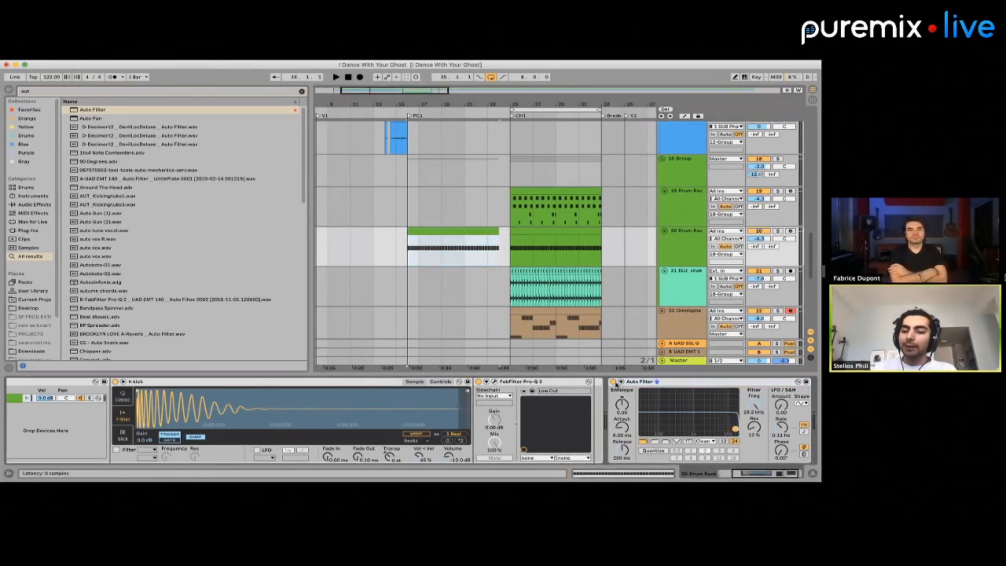
pyautogui.rightClick(617, 385)
pyautogui.click(699, 388)
pyautogui.rightClick(754, 404)
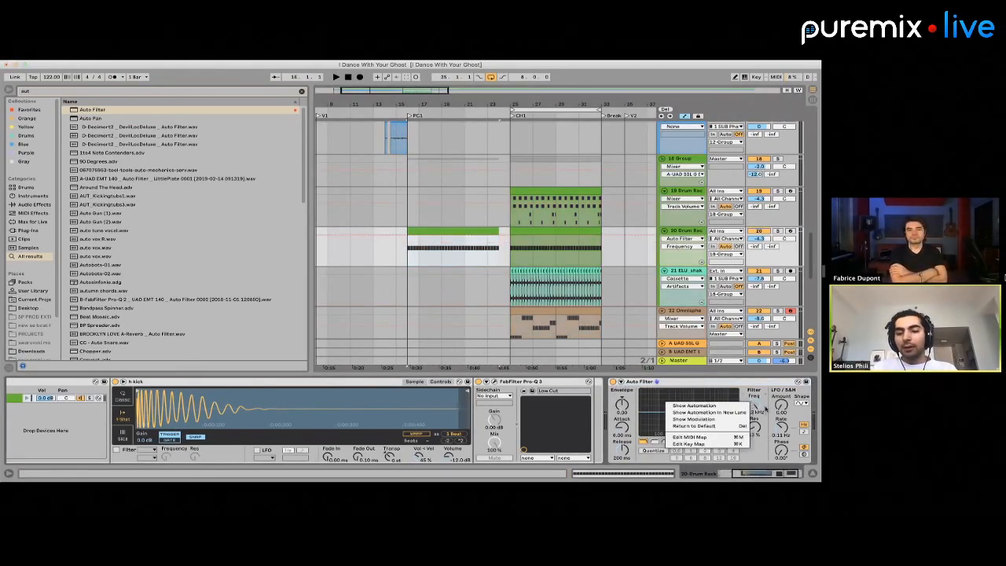
# Lower the kick's Auto Filter frequency automation to 155 Hz across PC1, from bar 16 to bar 25, and hide the automation
pyautogui.click(453, 237)
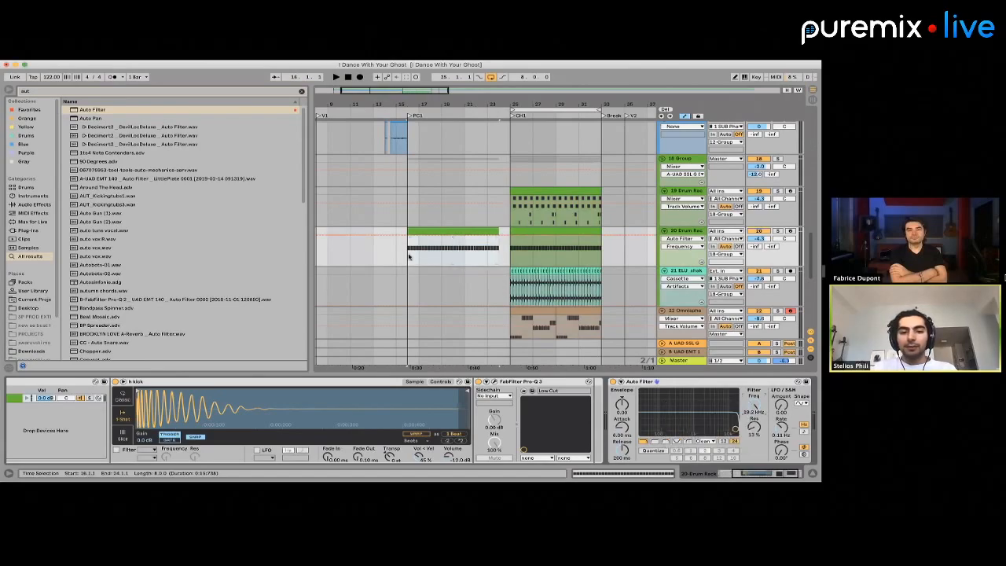
pyautogui.moveTo(409, 257); pyautogui.dragTo(500, 262)
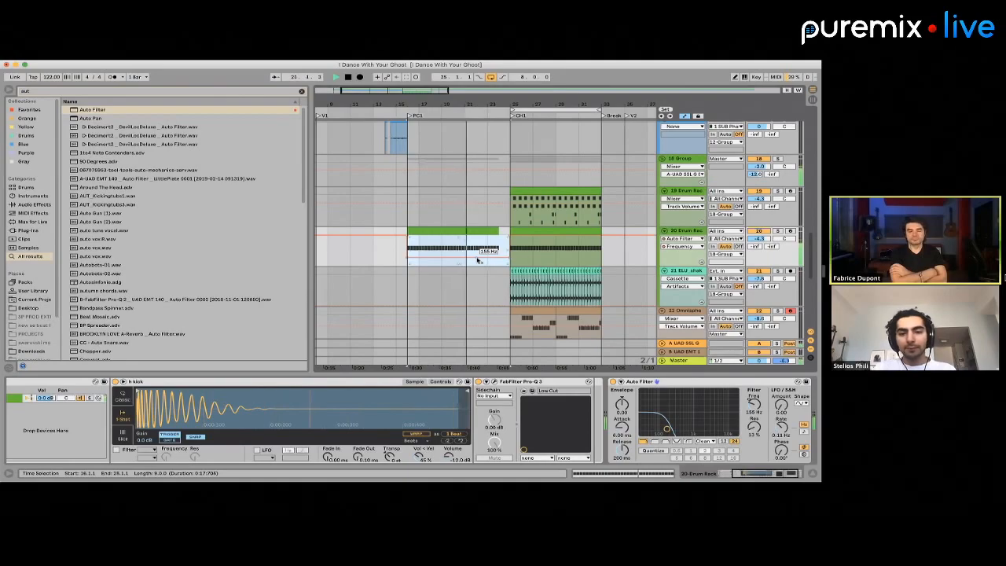
pyautogui.press('a')
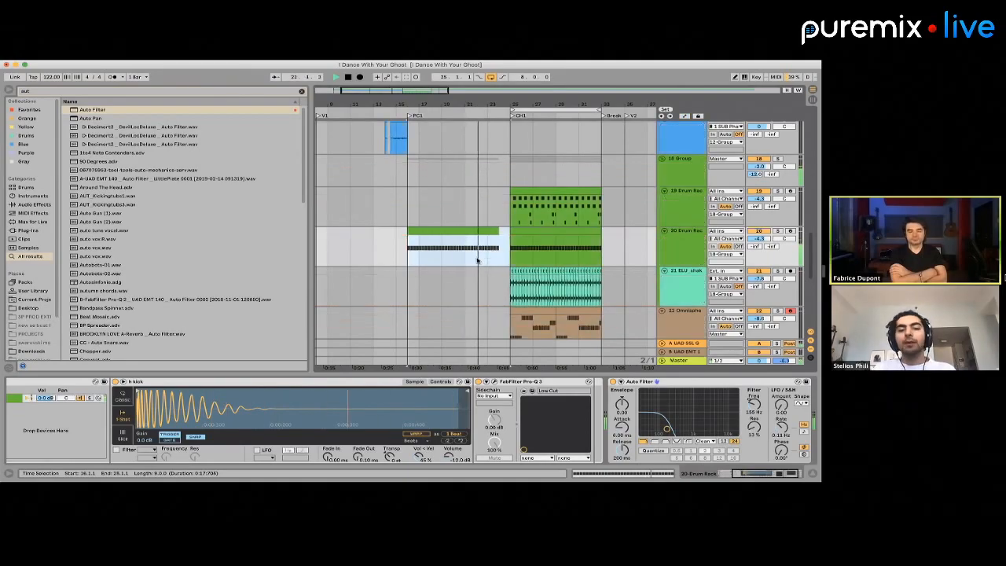
pyautogui.scroll(5, 477, 261)
pyautogui.press('space')
# Delete the short audio clips just before PC1 on the 17 Audio track
pyautogui.scroll(-3, 477, 261)
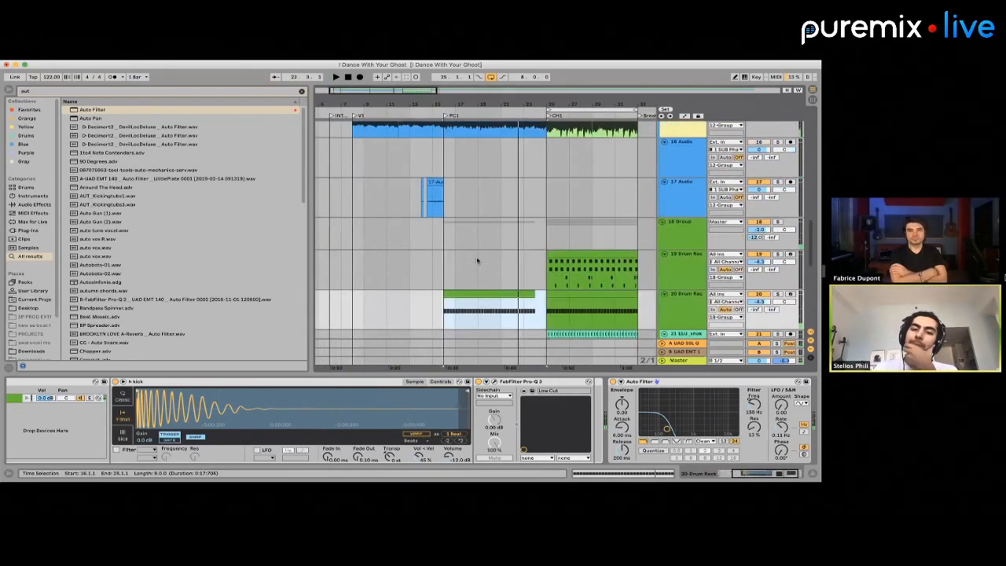
pyautogui.scroll(-4, 476, 261)
pyautogui.scroll(-2, 477, 261)
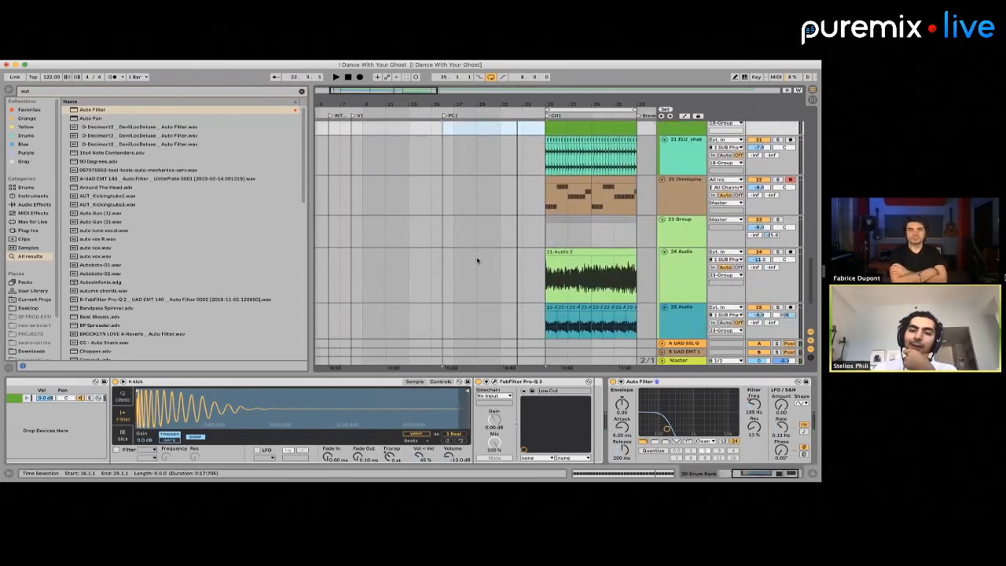
pyautogui.scroll(7, 477, 261)
pyautogui.scroll(-4, 499, 248)
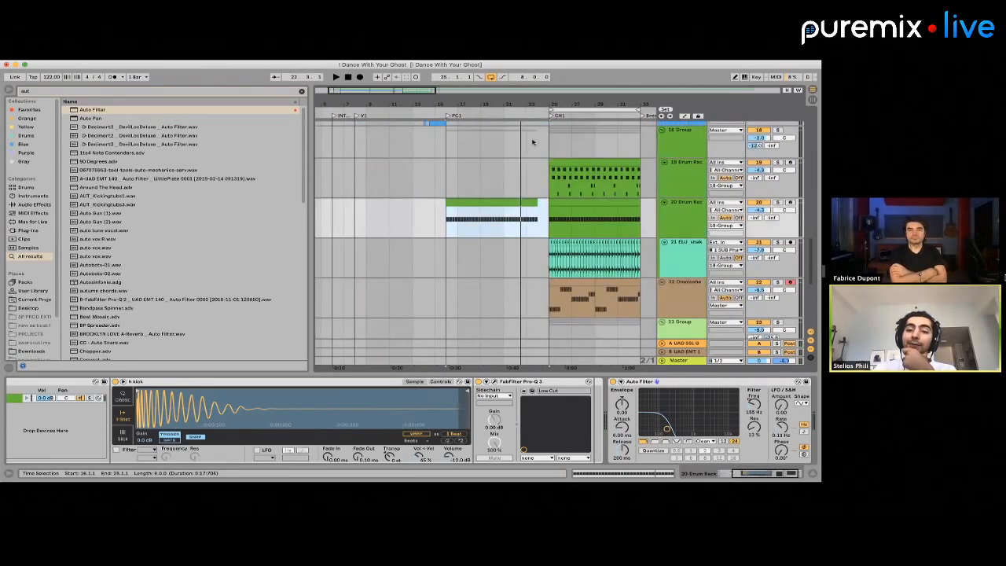
pyautogui.click(590, 133)
pyautogui.scroll(5, 480, 197)
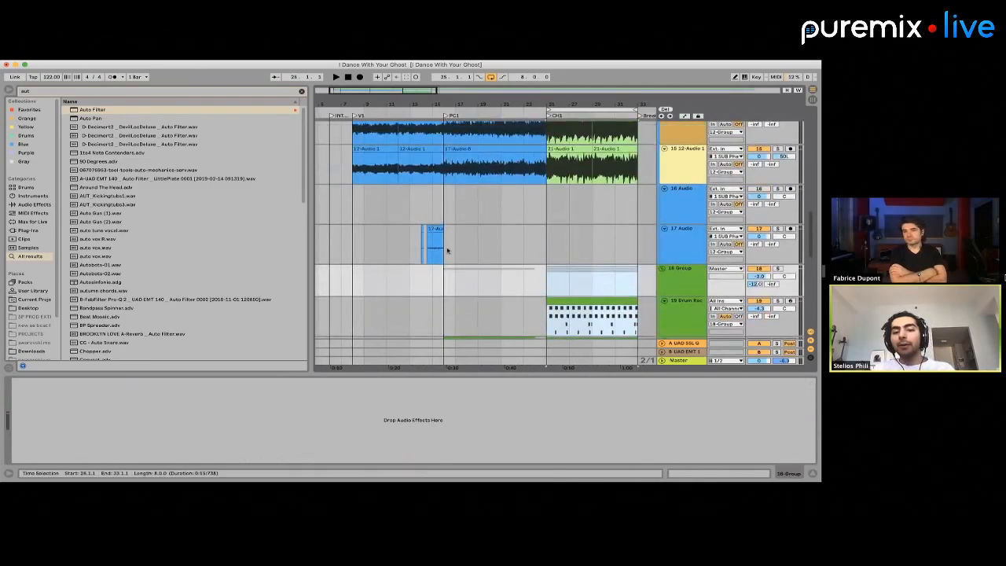
pyautogui.moveTo(411, 248); pyautogui.dragTo(478, 245)
pyautogui.scroll(-4, 554, 217)
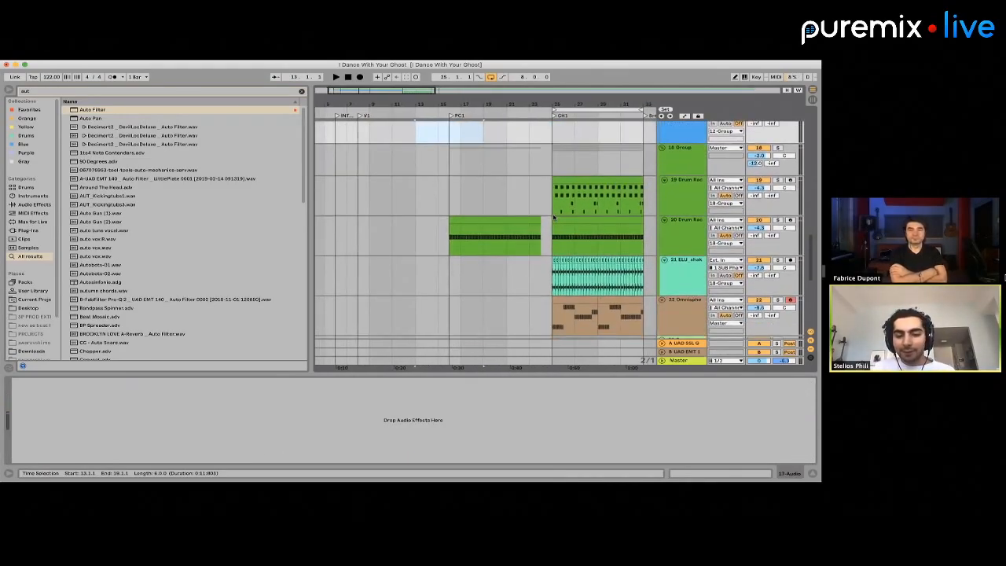
pyautogui.scroll(3, 553, 217)
pyautogui.click(439, 210)
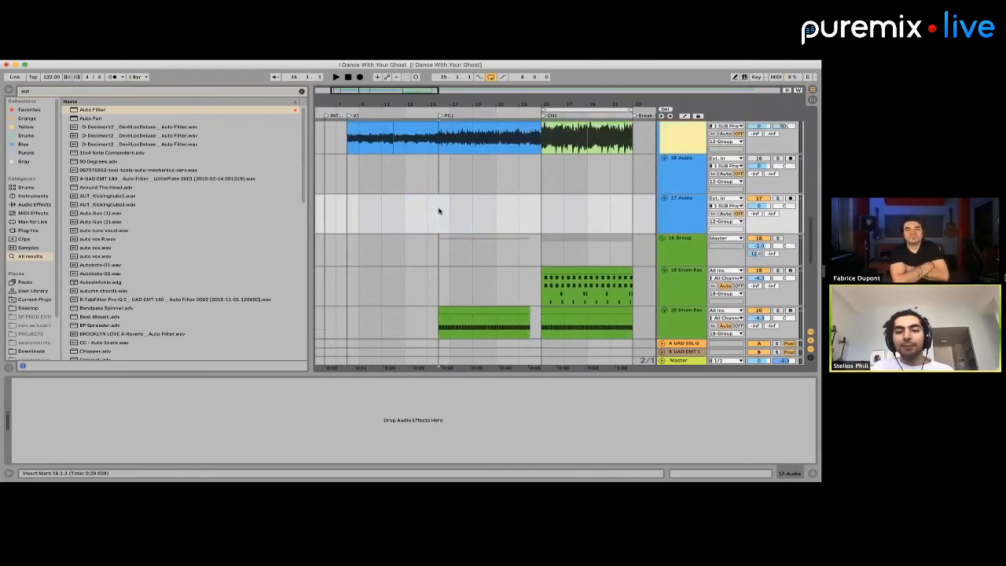
# Insert a new MIDI track below the 27 Audio track
pyautogui.scroll(-5, 542, 194)
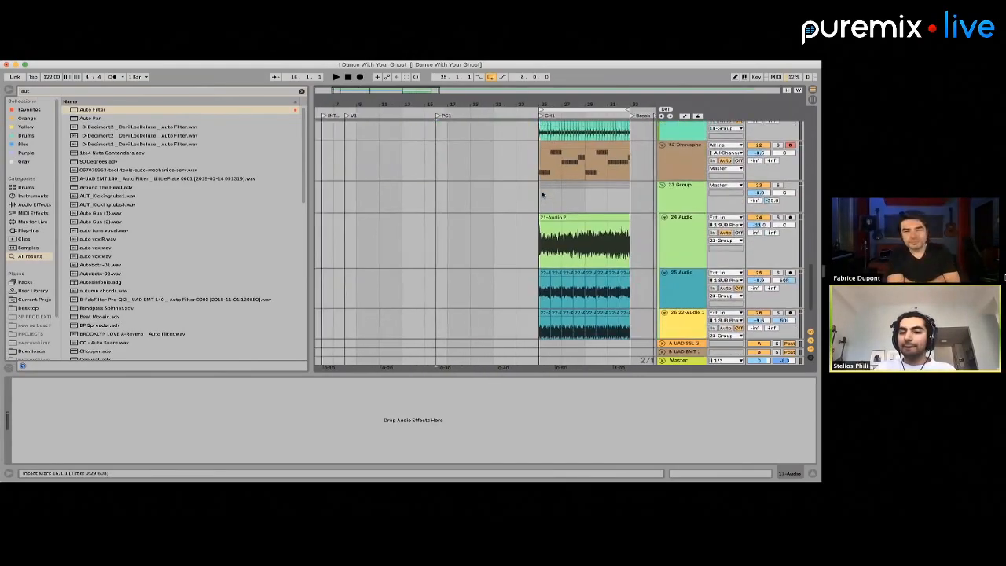
pyautogui.scroll(10, 542, 194)
pyautogui.scroll(-3, 597, 241)
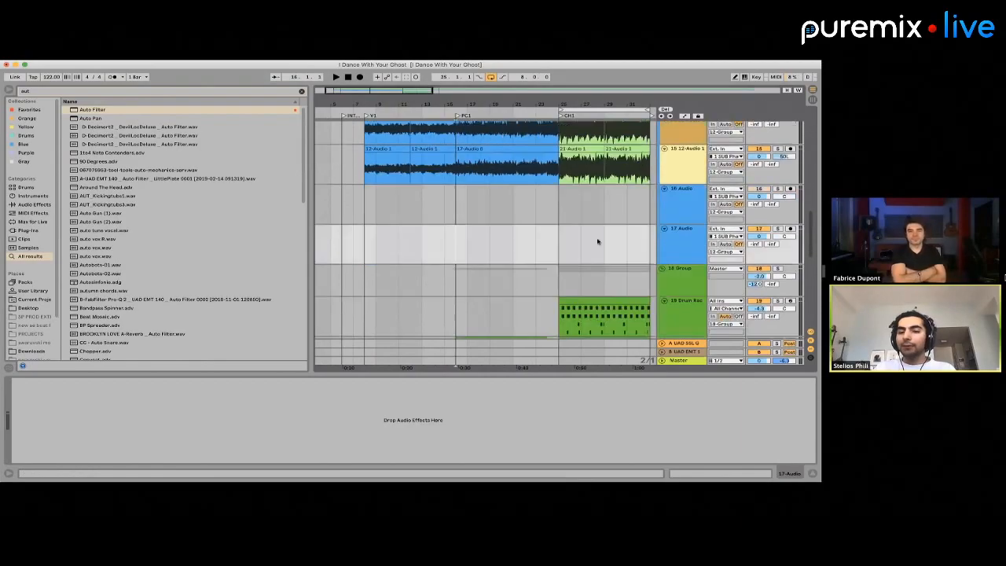
pyautogui.scroll(-3, 597, 240)
pyautogui.scroll(-5, 414, 231)
pyautogui.scroll(5, 413, 231)
pyautogui.scroll(-5, 413, 231)
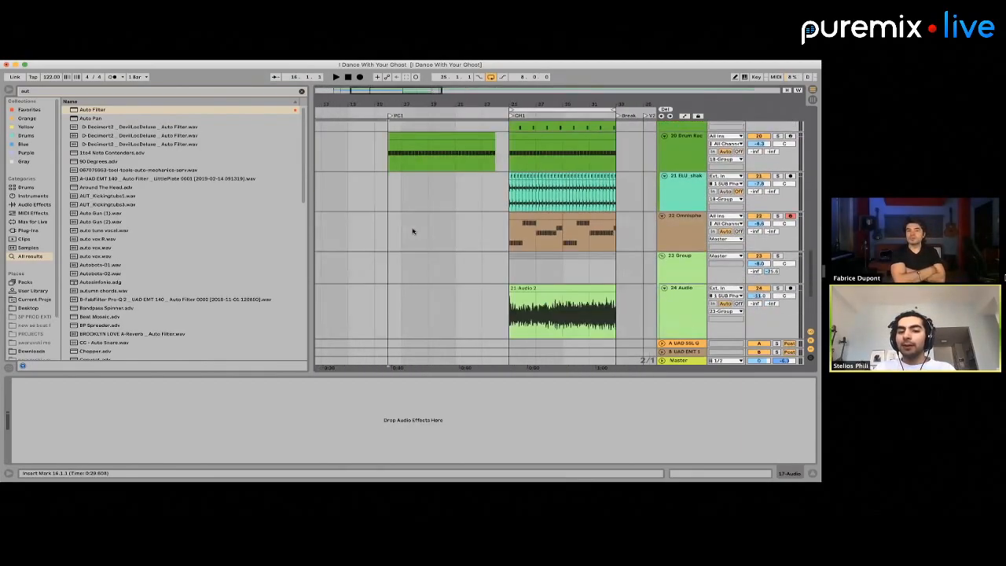
pyautogui.hscroll(3, 413, 231)
pyautogui.click(673, 308)
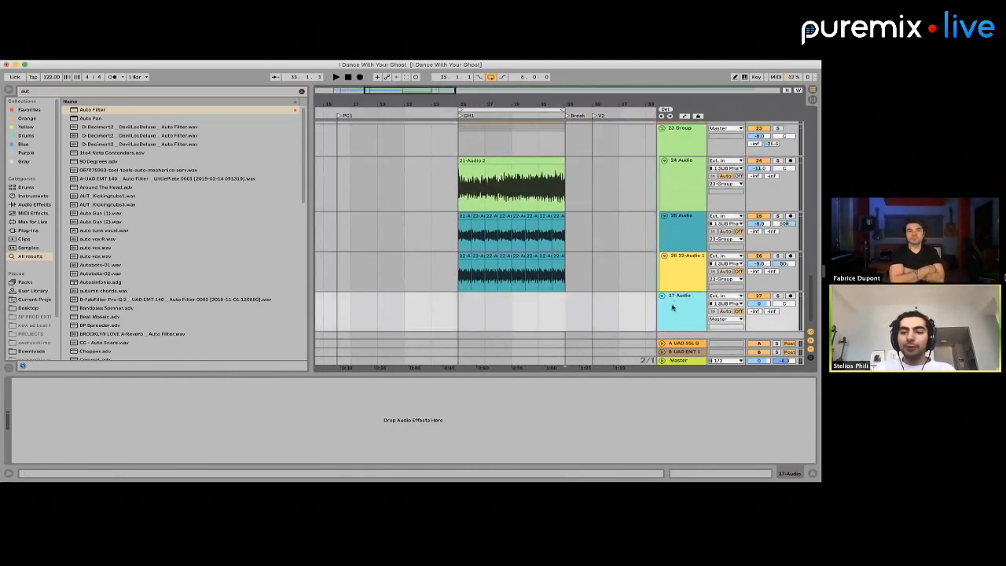
pyautogui.press('super+shift+t')
# Create an empty MIDI clip across PC1 on the 28 MIDI track, from bar 16 to bar 25
pyautogui.click(462, 242)
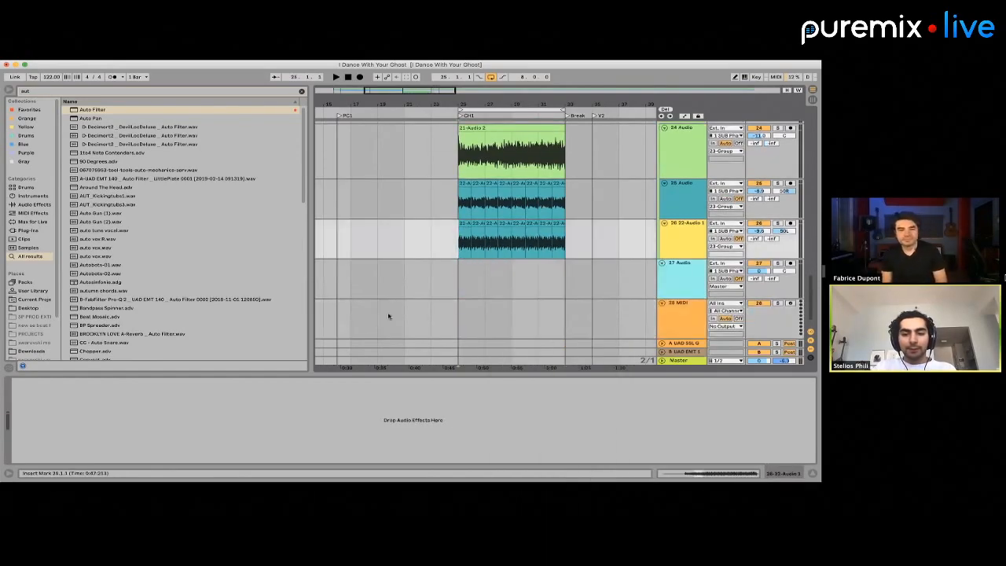
pyautogui.moveTo(341, 313); pyautogui.dragTo(460, 313)
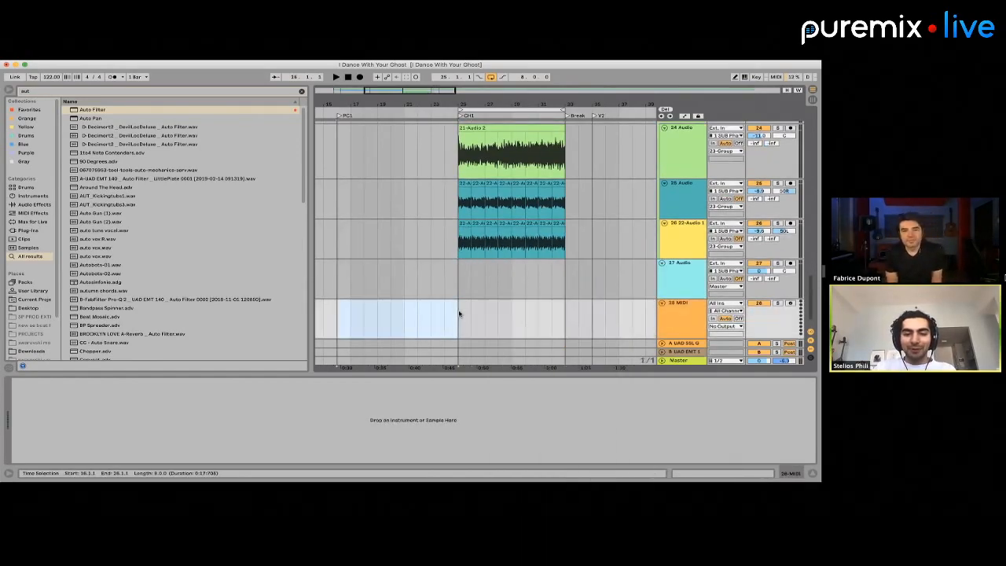
pyautogui.press('super+shift+m')
# Search the plug-ins for "omni" and load Omnisphere onto the 28 MIDI track
pyautogui.click(395, 209)
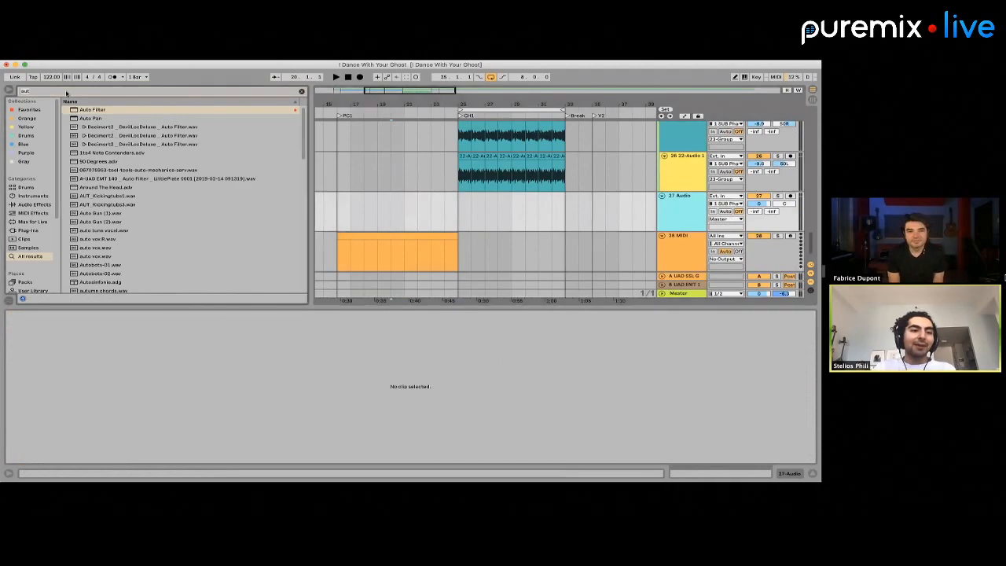
pyautogui.write('omni')
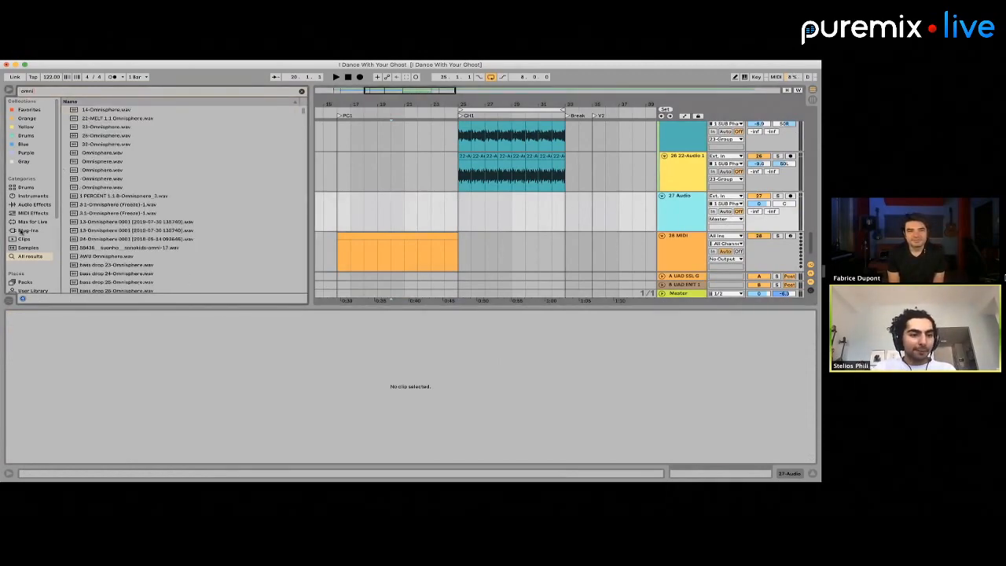
pyautogui.click(25, 231)
pyautogui.moveTo(100, 170); pyautogui.dragTo(388, 250)
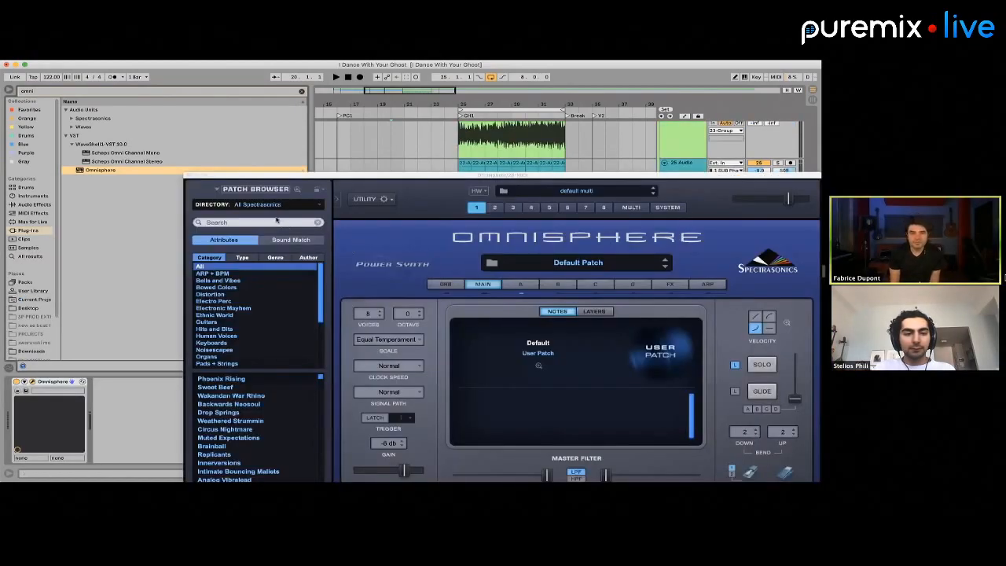
# Search the Omnisphere patches for "juno" and load the Dark Juno Pad 1 patch
pyautogui.click(276, 221)
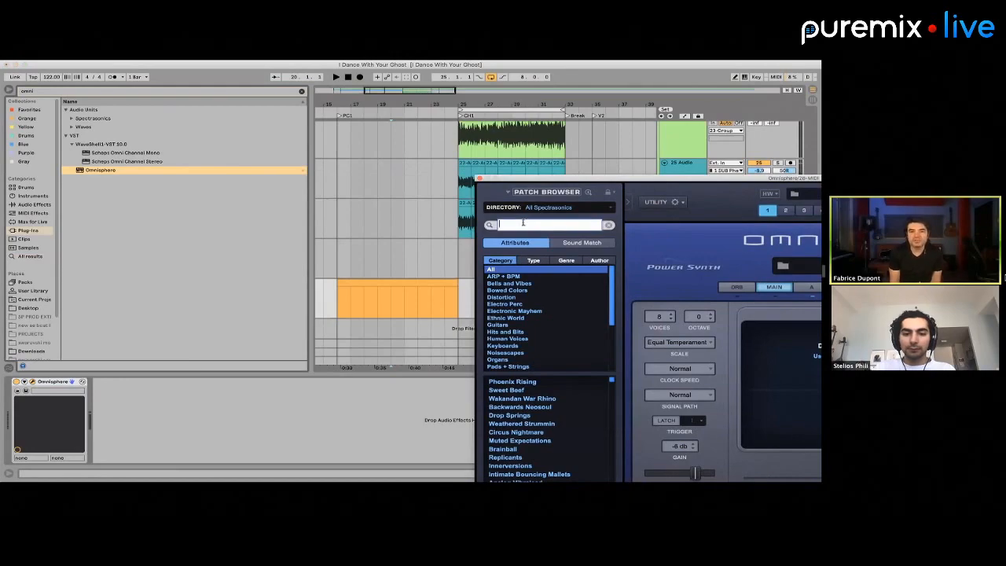
pyautogui.write('juno')
pyautogui.press('Return')
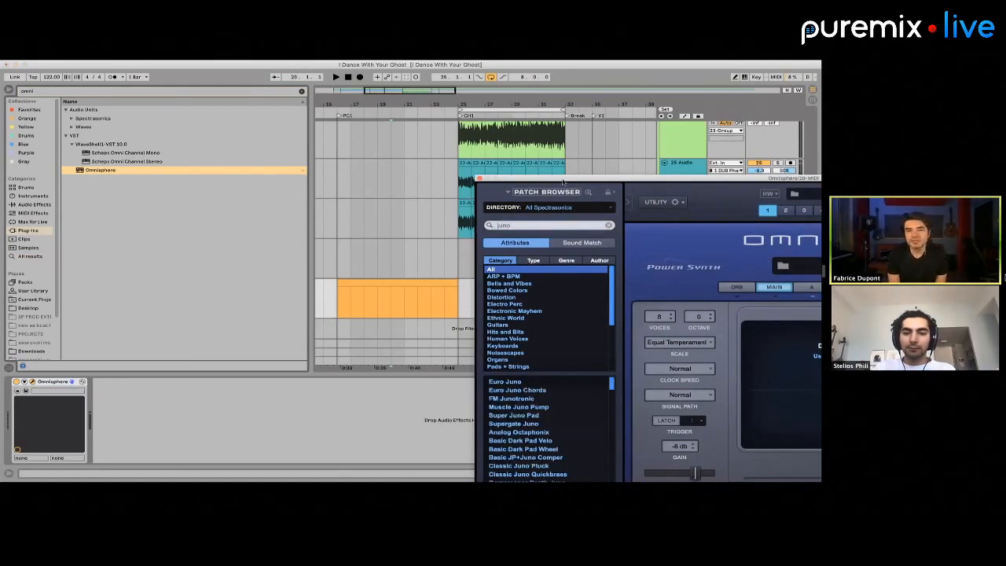
pyautogui.moveTo(564, 179); pyautogui.dragTo(472, 132)
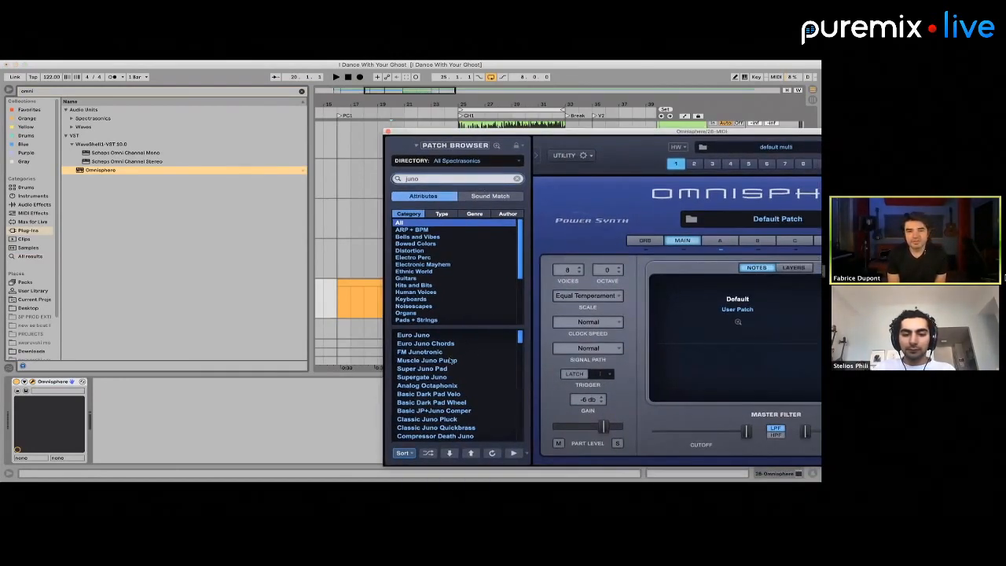
pyautogui.scroll(-3, 454, 360)
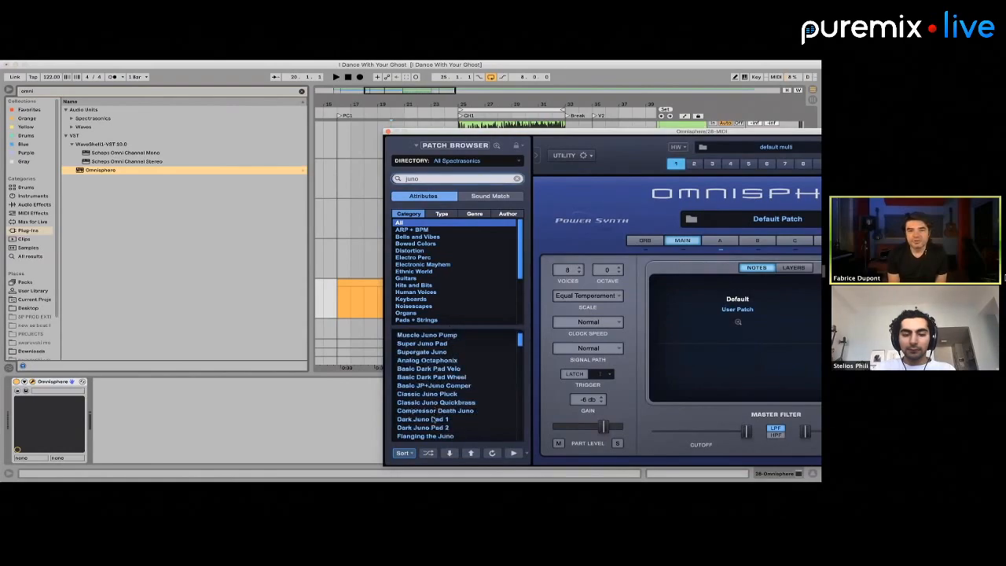
pyautogui.click(432, 419)
# Close the Omnisphere window, move its track above the empty audio track and open its PC1 clip for note editing
pyautogui.click(387, 132)
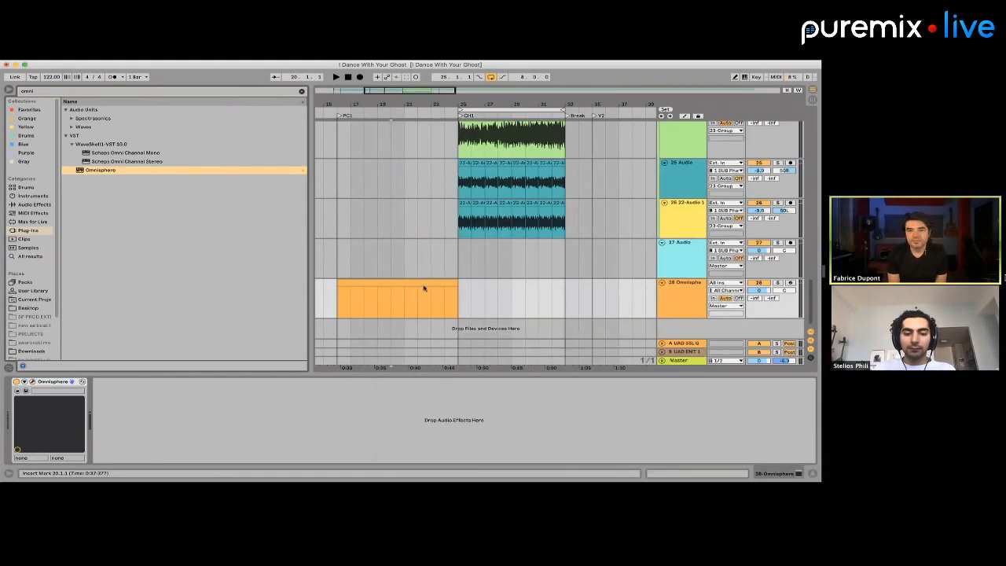
pyautogui.moveTo(674, 285); pyautogui.dragTo(667, 244)
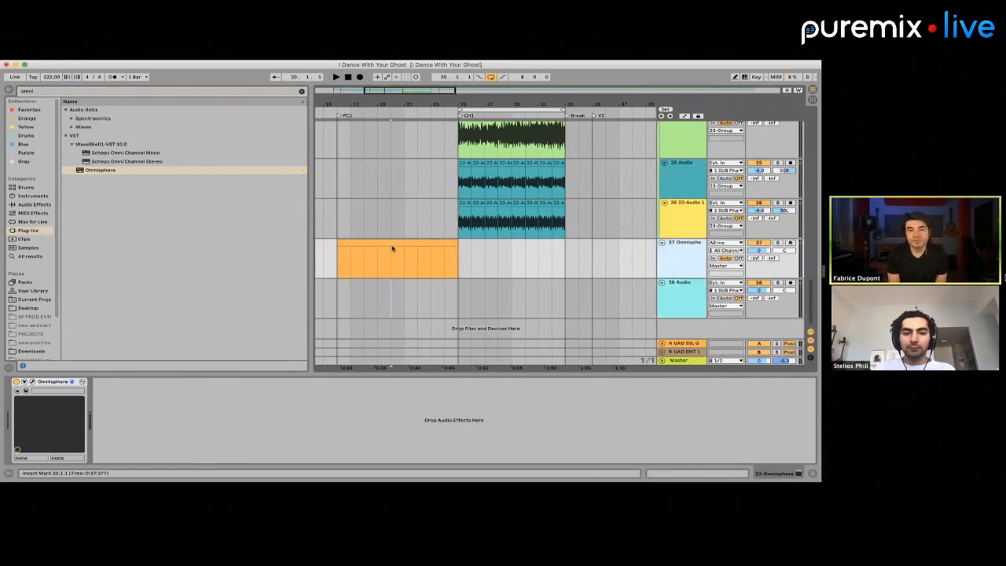
pyautogui.doubleClick(389, 243)
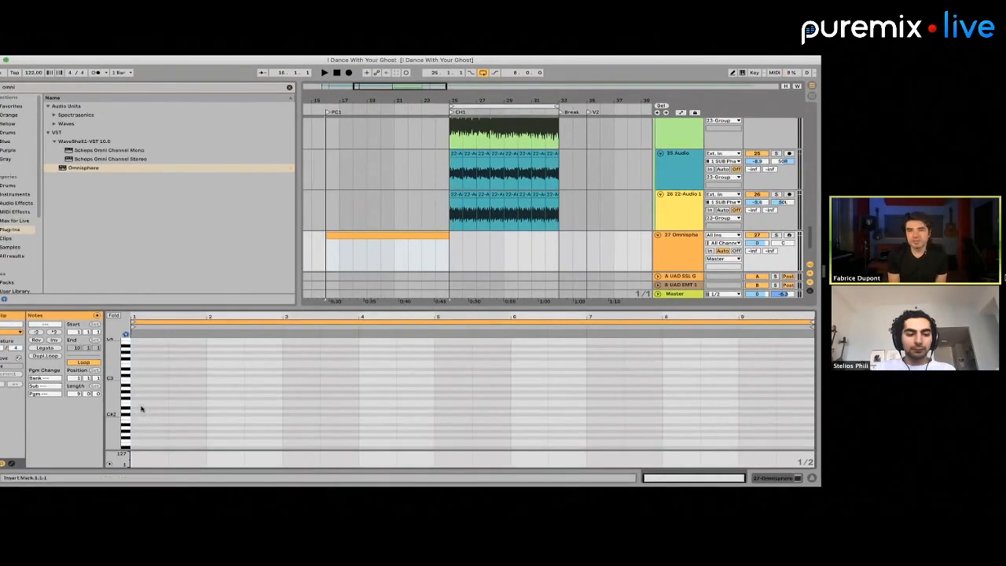
# Draw a note about one and a half bars long at the clip's start and raise it to A#2
pyautogui.moveTo(156, 404); pyautogui.dragTo(249, 400)
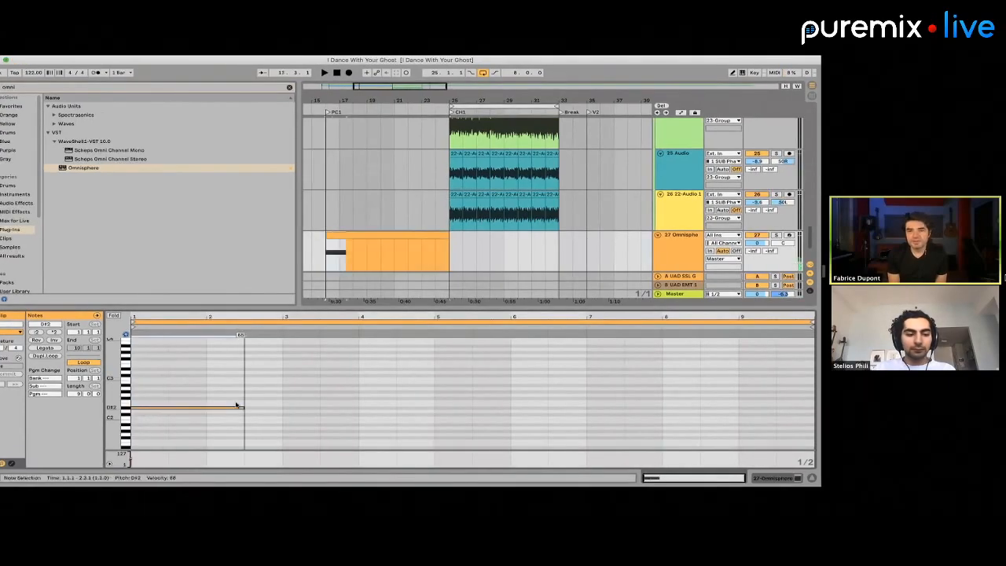
pyautogui.press('Up')
pyautogui.press('Up')
pyautogui.press('Up')
pyautogui.press('Up')
pyautogui.press('Up')
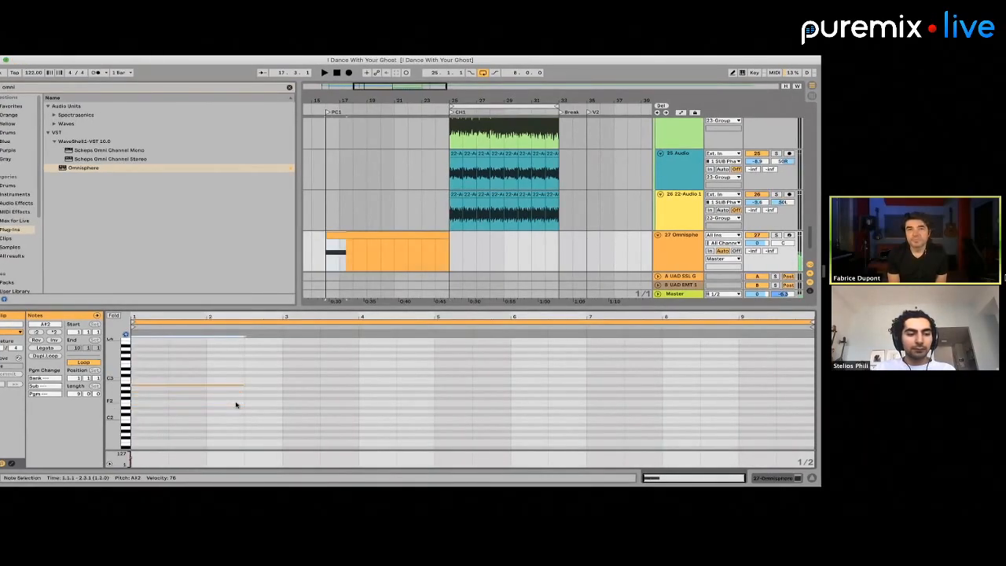
# Stack transposed copies of the note at the clip's start to form a chord of A2, C#3 and E3
pyautogui.press('super+c')
pyautogui.press('super+v')
pyautogui.hotkey('shift', 'Up')
pyautogui.press('Down')
pyautogui.press('Down')
pyautogui.press('Down')
pyautogui.press('Down')
pyautogui.press('Down')
pyautogui.press('super+c')
pyautogui.press('super+v')
pyautogui.press('Down')
pyautogui.press('Down')
pyautogui.press('Down')
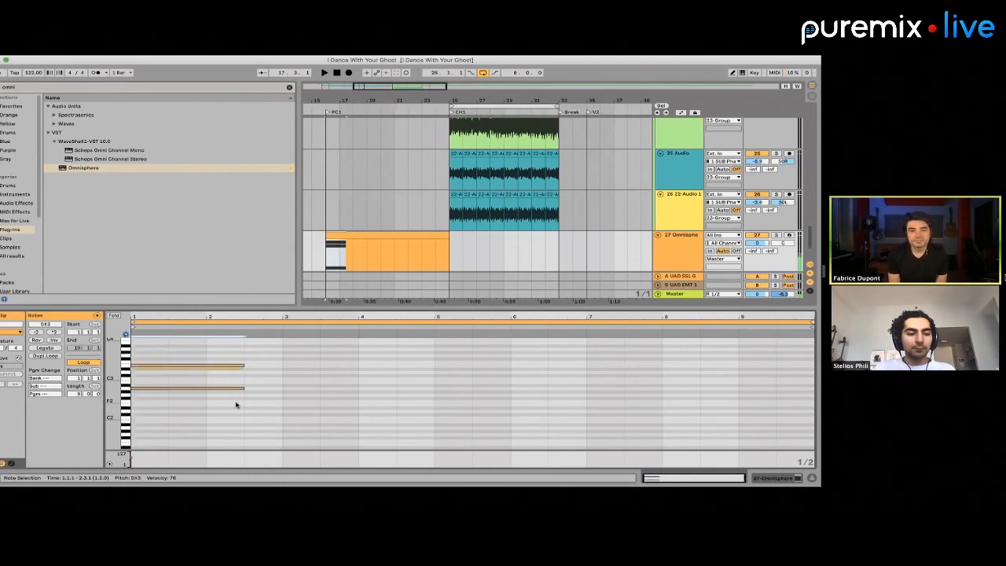
pyautogui.moveTo(113, 374); pyautogui.dragTo(145, 374)
pyautogui.click(174, 380)
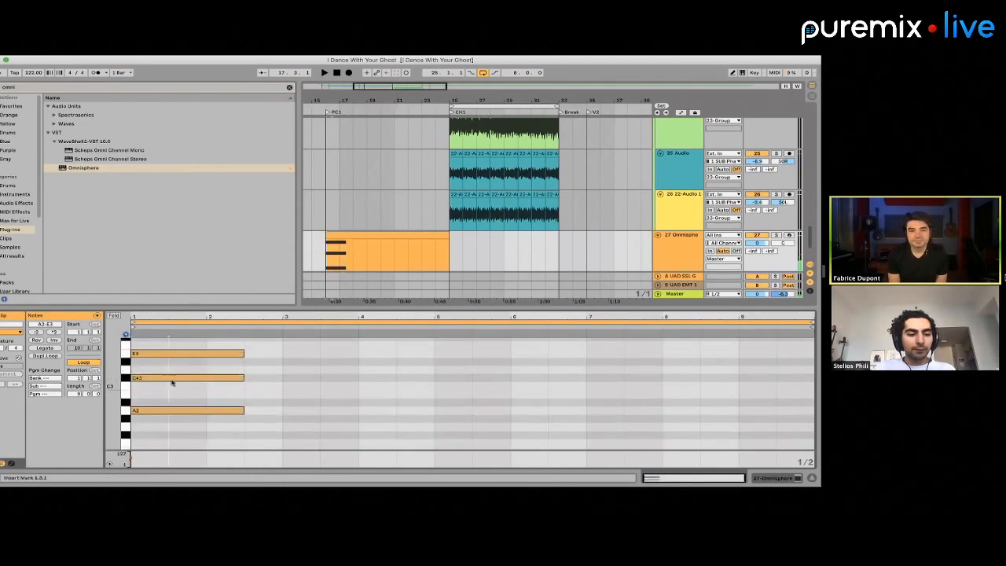
pyautogui.press('Down')
pyautogui.press('Up')
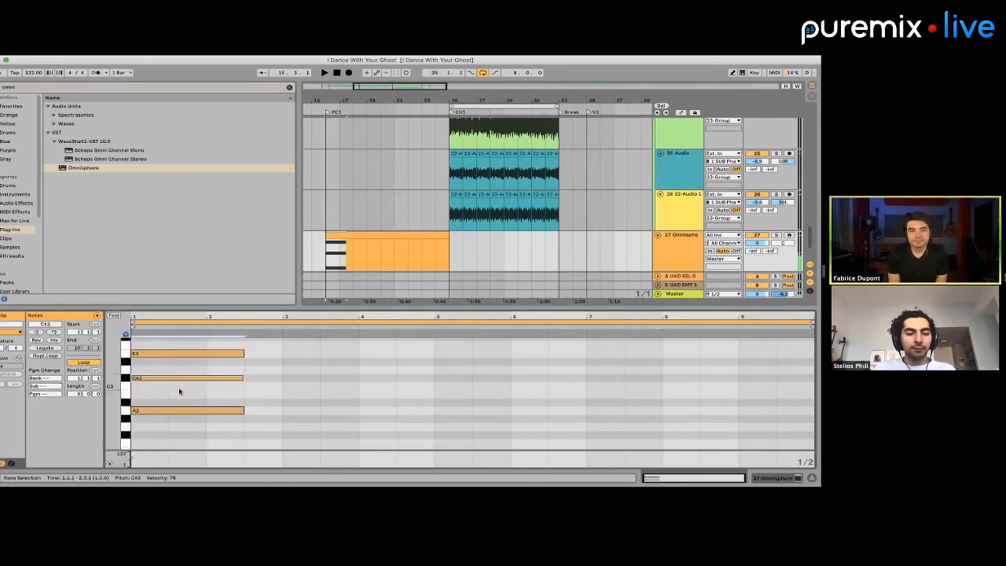
# Shorten the three chord notes to one bar and play the clip from PC1
pyautogui.press('space')
pyautogui.press('space')
pyautogui.moveTo(219, 419); pyautogui.dragTo(205, 353)
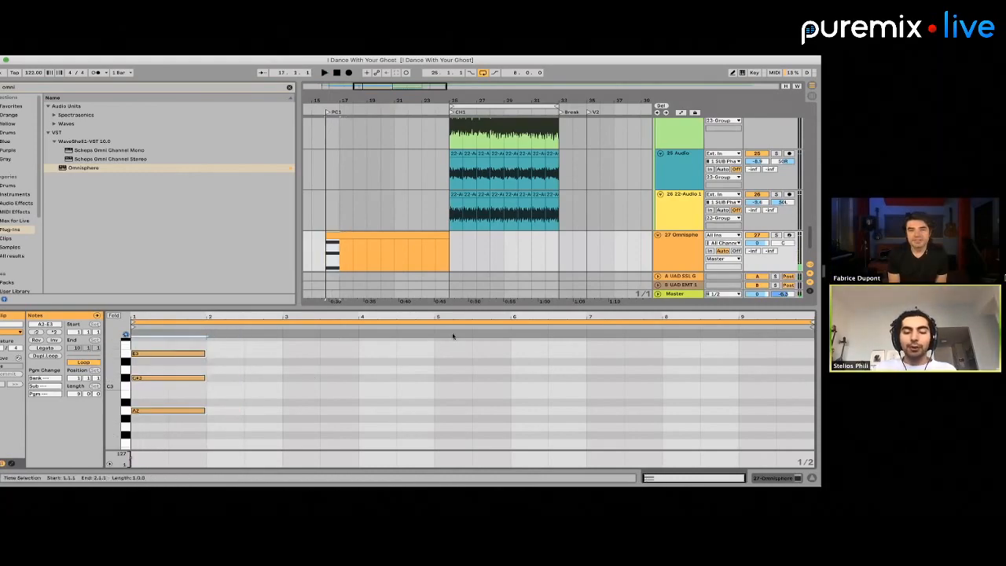
pyautogui.doubleClick(669, 245)
pyautogui.click(356, 243)
pyautogui.press('space')
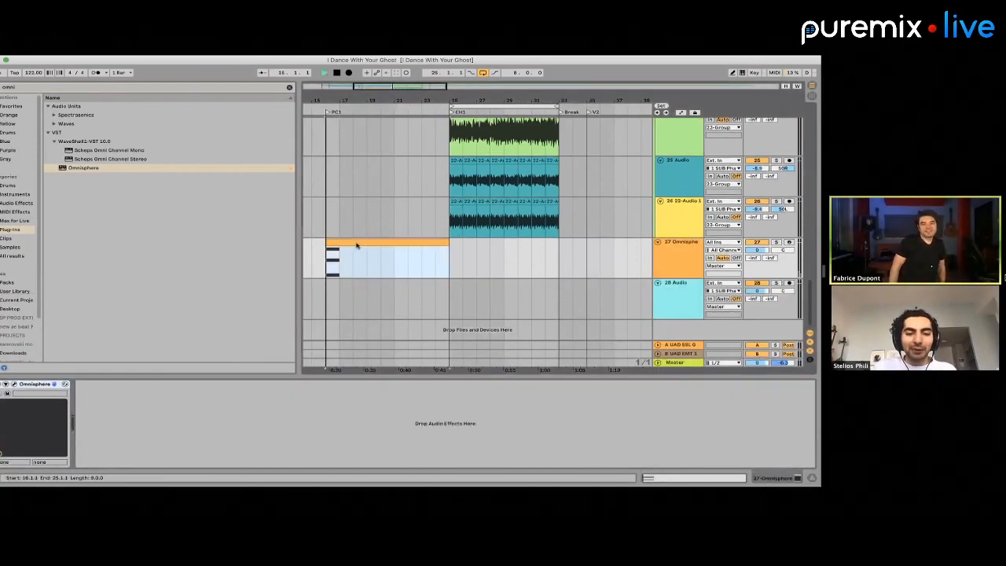
pyautogui.doubleClick(342, 244)
pyautogui.press('space')
# Copy the first chord to bar 2 of the clip and transpose the copy up three semitones
pyautogui.moveTo(204, 431); pyautogui.dragTo(191, 352)
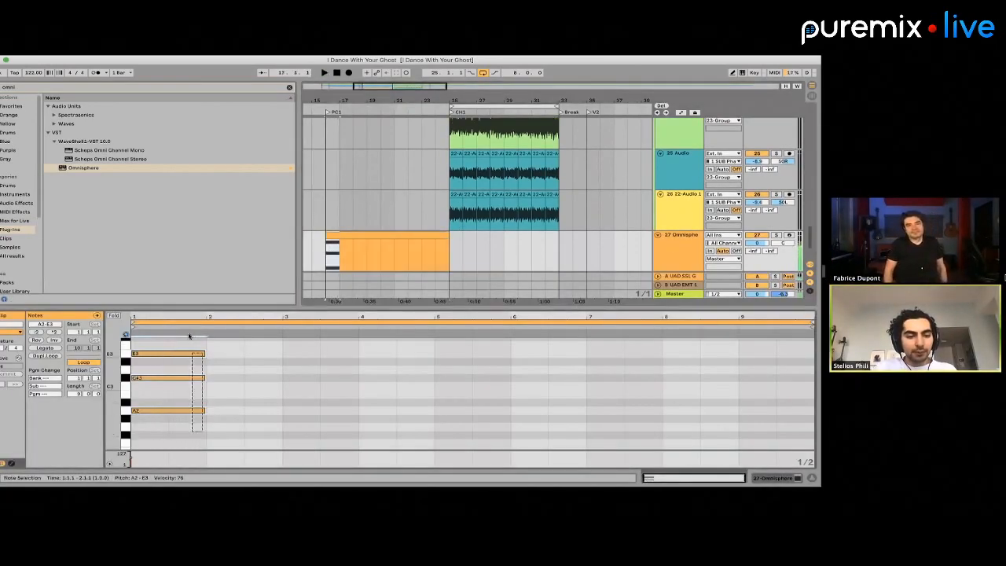
pyautogui.press('super+c')
pyautogui.click(213, 347)
pyautogui.press('super+v')
pyautogui.press('Up')
pyautogui.press('Up')
# Raise the second chord's lowest note to C#3 and its highest note to G#3, playing the clip to check
pyautogui.press('Up')
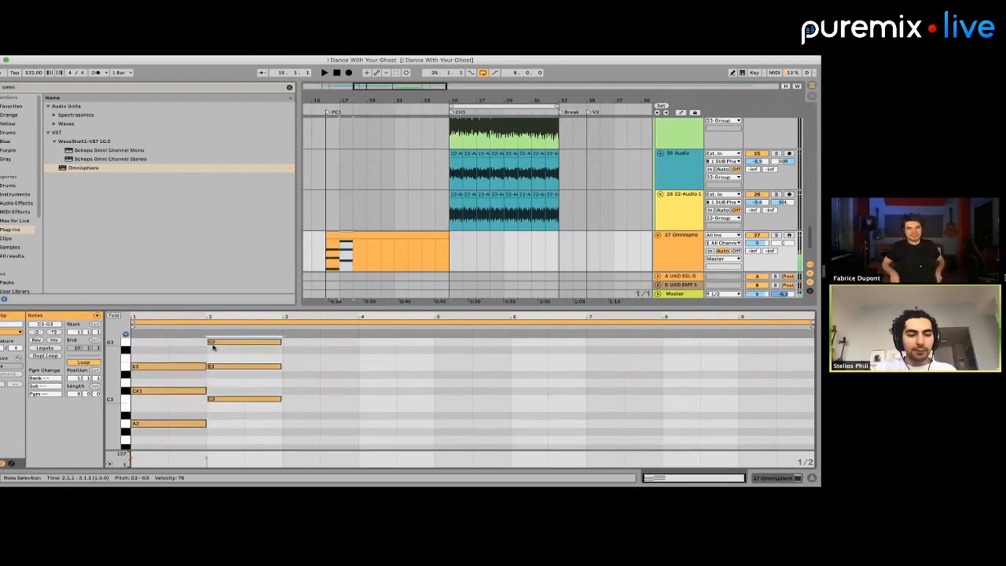
pyautogui.click(222, 398)
pyautogui.press('Up')
pyautogui.press('space')
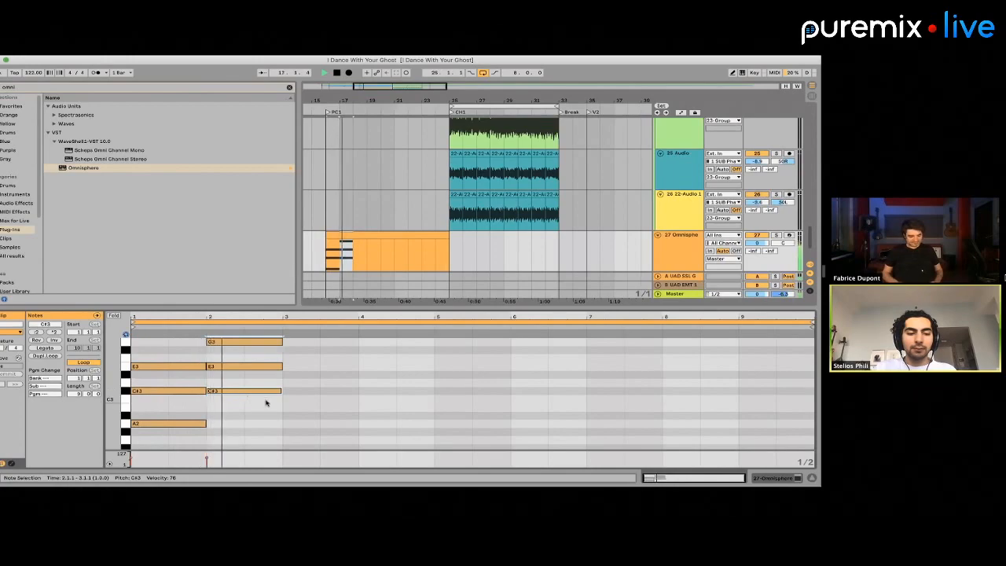
pyautogui.press('space')
pyautogui.click(260, 373)
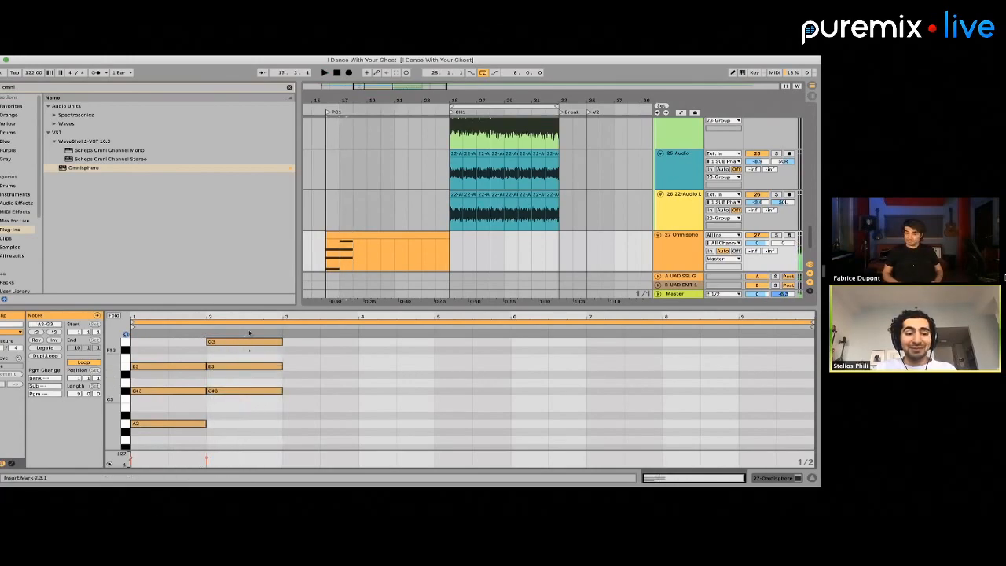
pyautogui.click(249, 340)
pyautogui.press('Up')
pyautogui.press('space')
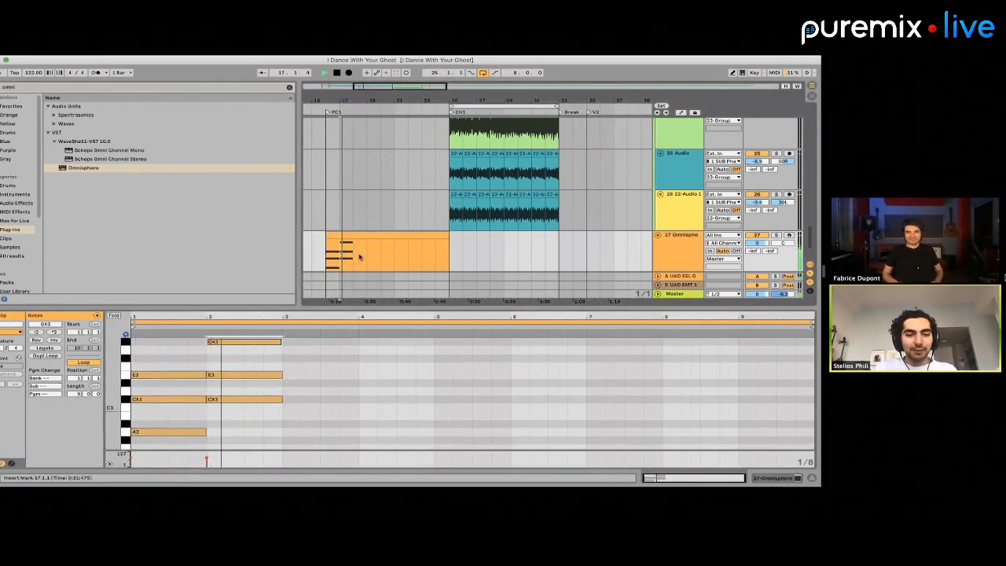
# Try copying the second chord's notes to bar 3 and lowering the two bottom ones by two semitones
pyautogui.moveTo(448, 253); pyautogui.dragTo(440, 252)
pyautogui.press('space')
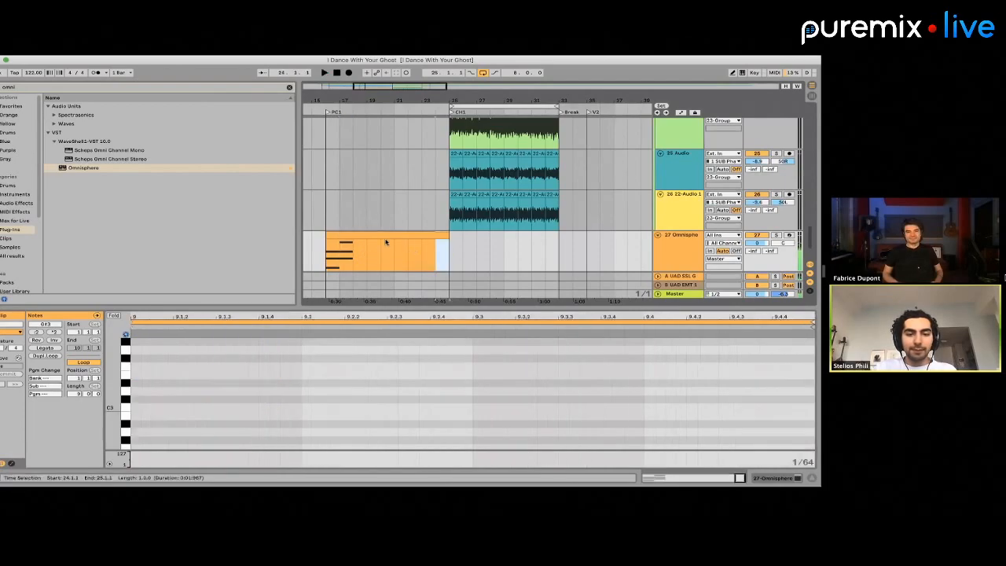
pyautogui.click(386, 241)
pyautogui.click(378, 234)
pyautogui.moveTo(269, 410); pyautogui.dragTo(270, 351)
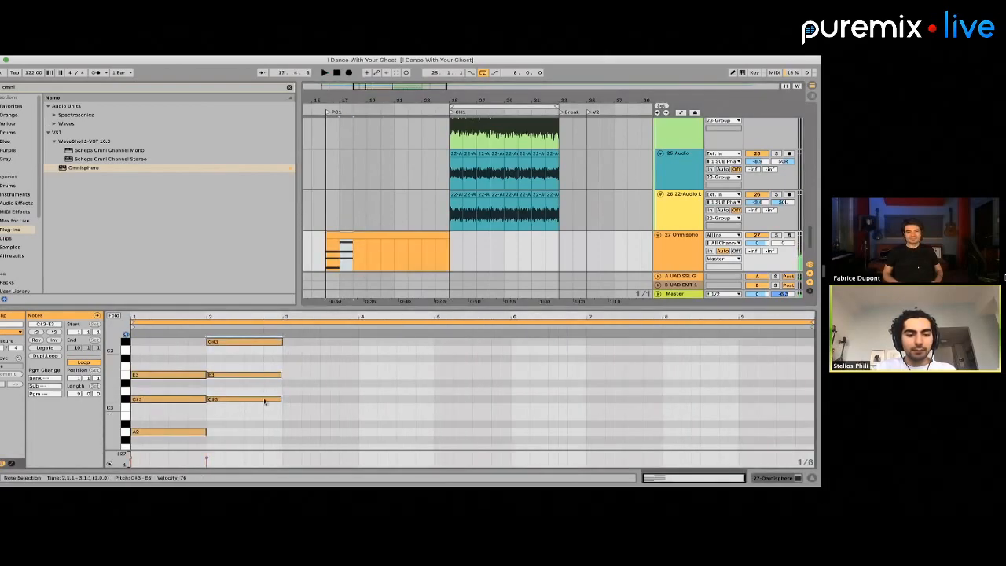
pyautogui.press('super+c')
pyautogui.click(285, 341)
pyautogui.press('super+v')
pyautogui.keyDown('shift'); pyautogui.click(285, 341); pyautogui.keyUp('shift')
pyautogui.press('Down')
pyautogui.press('Down')
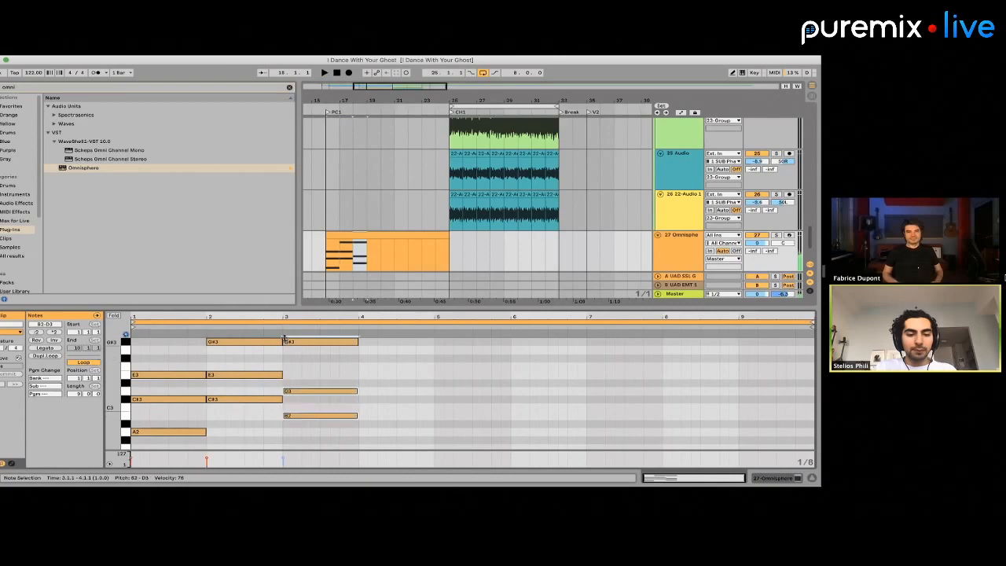
pyautogui.press('Up')
# Delete the notes in bar 3 of the clip and enlarge the note editor
pyautogui.moveTo(312, 413); pyautogui.dragTo(302, 293)
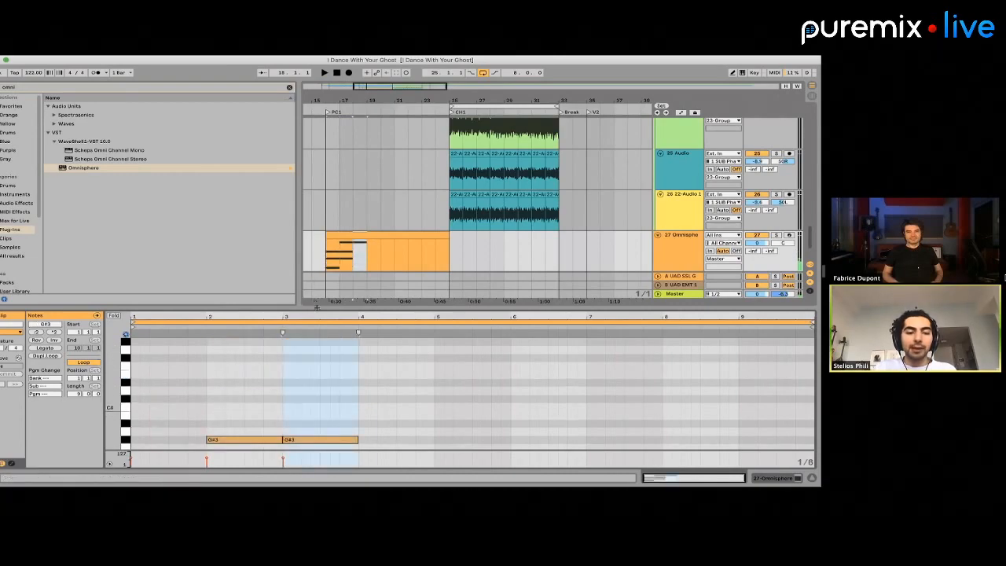
pyautogui.moveTo(317, 241); pyautogui.dragTo(317, 238)
pyautogui.scroll(-4, 315, 368)
pyautogui.moveTo(315, 367); pyautogui.dragTo(311, 301)
pyautogui.press('Delete')
pyautogui.click(308, 283)
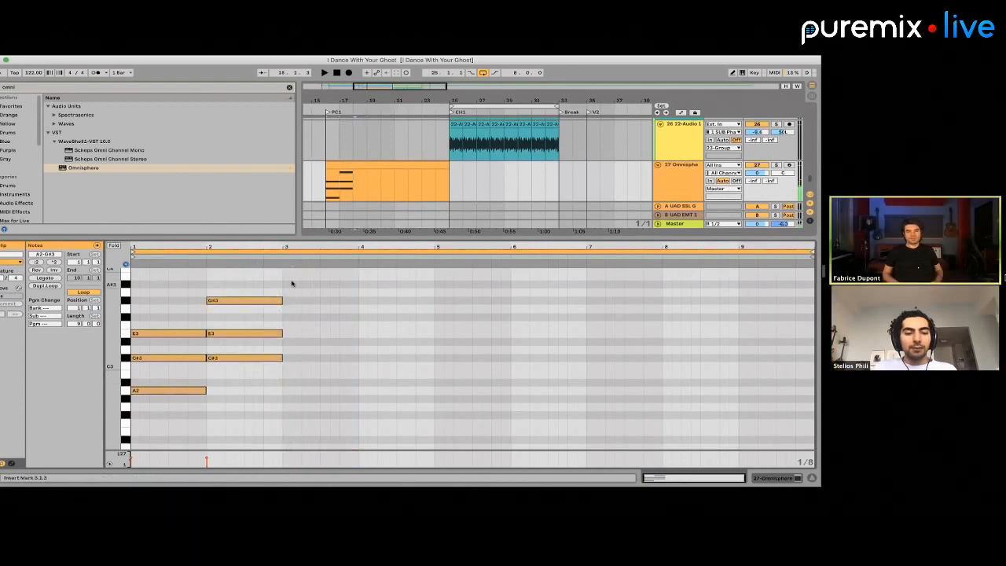
# Paste the second chord at bar 3 two semitones lower, raise its middle note to D#3 and play it
pyautogui.press('super+v')
pyautogui.press('Down')
pyautogui.press('Down')
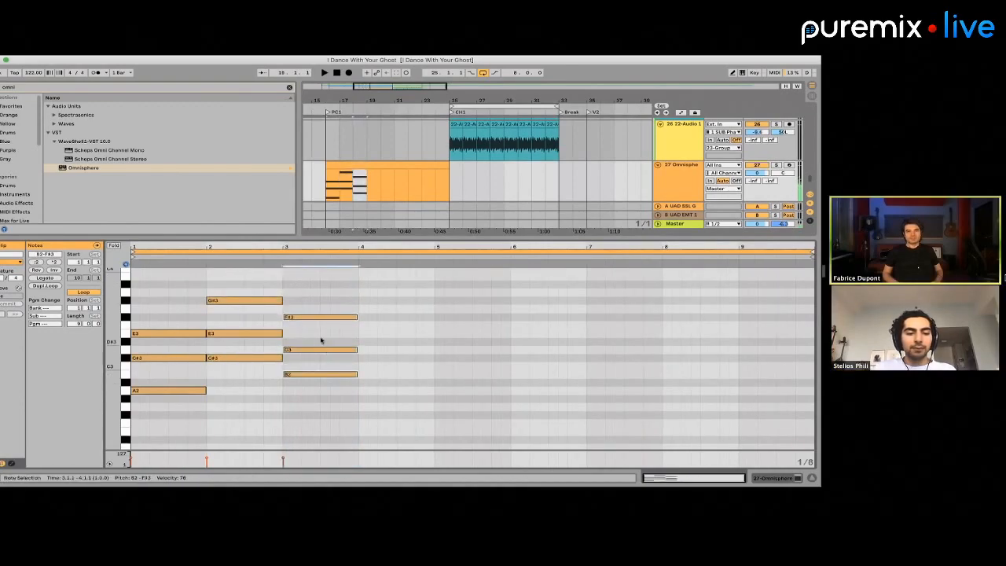
pyautogui.press('space')
pyautogui.click(317, 349)
pyautogui.press('Up')
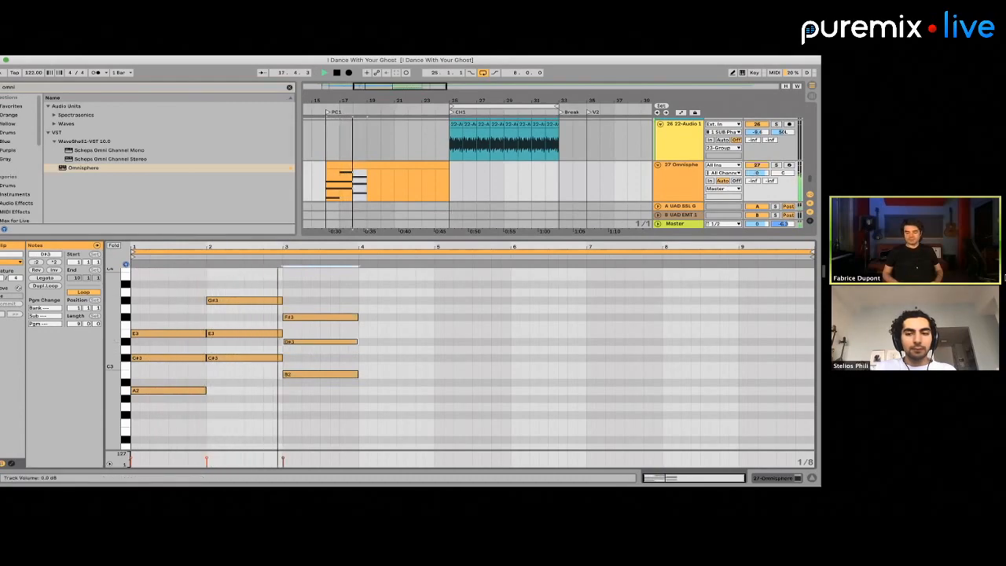
# Lower the Omnisphere track's volume to -7.7 dB and delete the chord in bar 3
pyautogui.moveTo(756, 173); pyautogui.dragTo(757, 189)
pyautogui.press('space')
pyautogui.moveTo(310, 306); pyautogui.dragTo(310, 408)
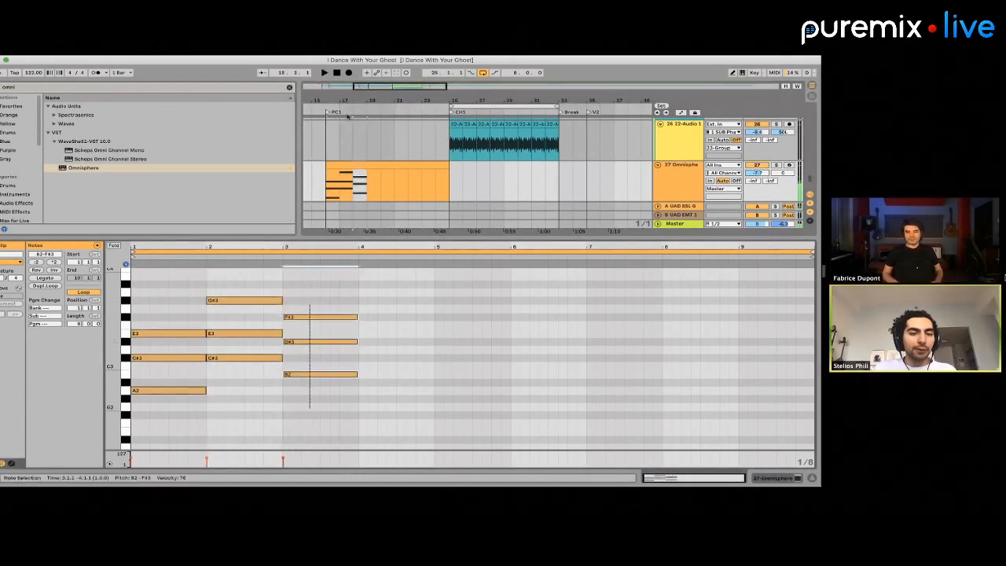
pyautogui.press('Delete')
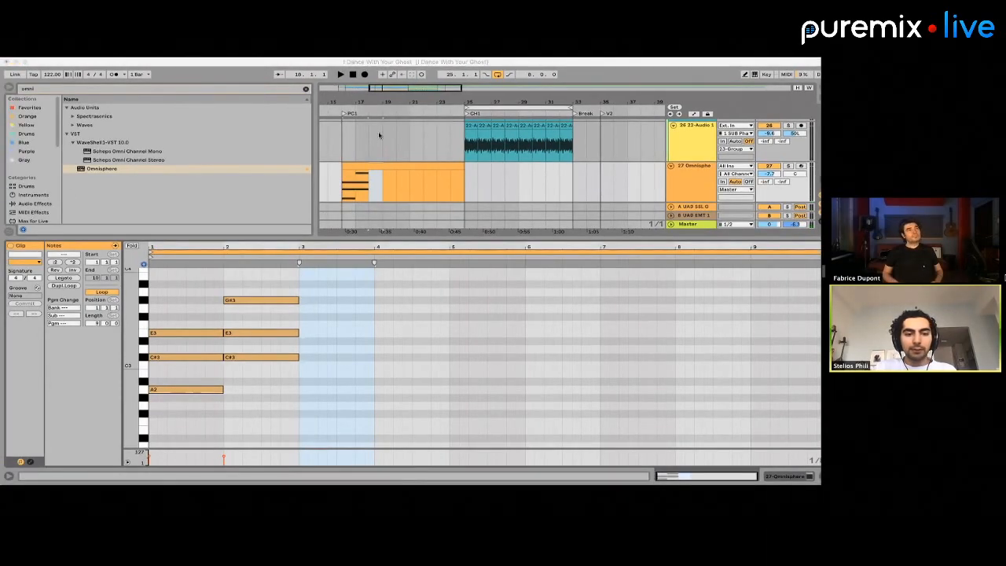
# Build a one-bar chord of E3, G#3 and B3 in bar 3 from copied notes and play it
pyautogui.moveTo(288, 300); pyautogui.dragTo(354, 284)
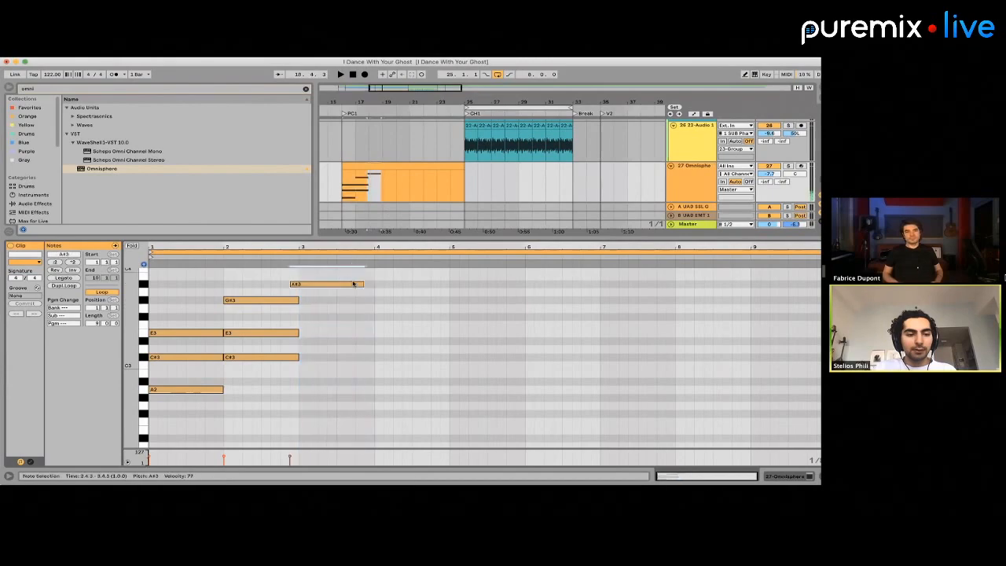
pyautogui.press('Down')
pyautogui.press('Down')
pyautogui.press('Down')
pyautogui.press('Down')
pyautogui.press('Down')
pyautogui.press('Down')
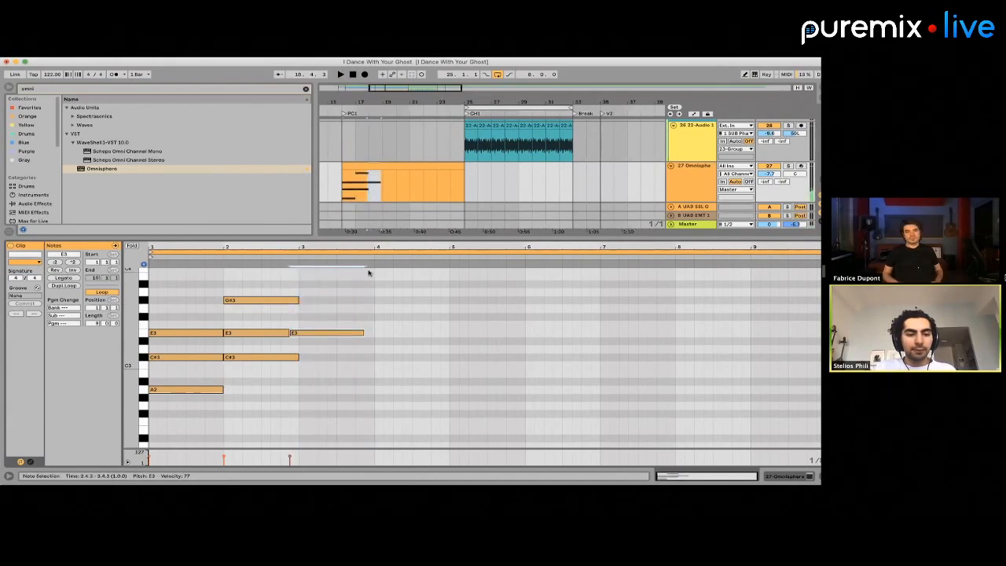
pyautogui.press('Up')
pyautogui.press('Up')
pyautogui.press('Up')
pyautogui.press('Up')
pyautogui.press('Up')
pyautogui.press('Up')
pyautogui.press('Up')
pyautogui.press('Up')
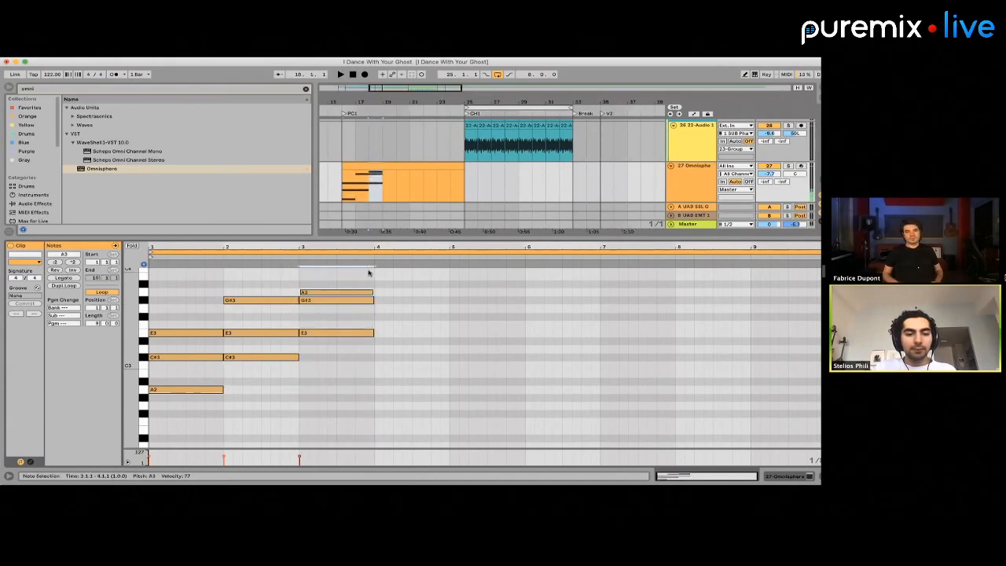
pyautogui.press('Down')
pyautogui.press('space')
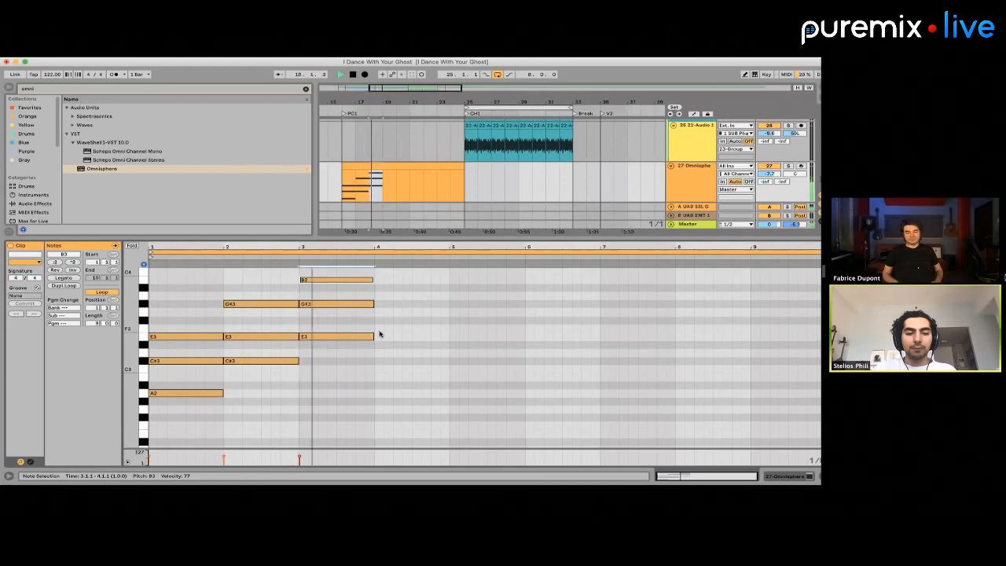
pyautogui.press('space')
# Copy the A2, C#3 and E3 chord from bar 1 to bar 4 of the clip
pyautogui.moveTo(267, 385); pyautogui.dragTo(267, 301)
pyautogui.moveTo(183, 445); pyautogui.dragTo(183, 295)
pyautogui.click(376, 324)
pyautogui.hotkey('ctrl', 'v')
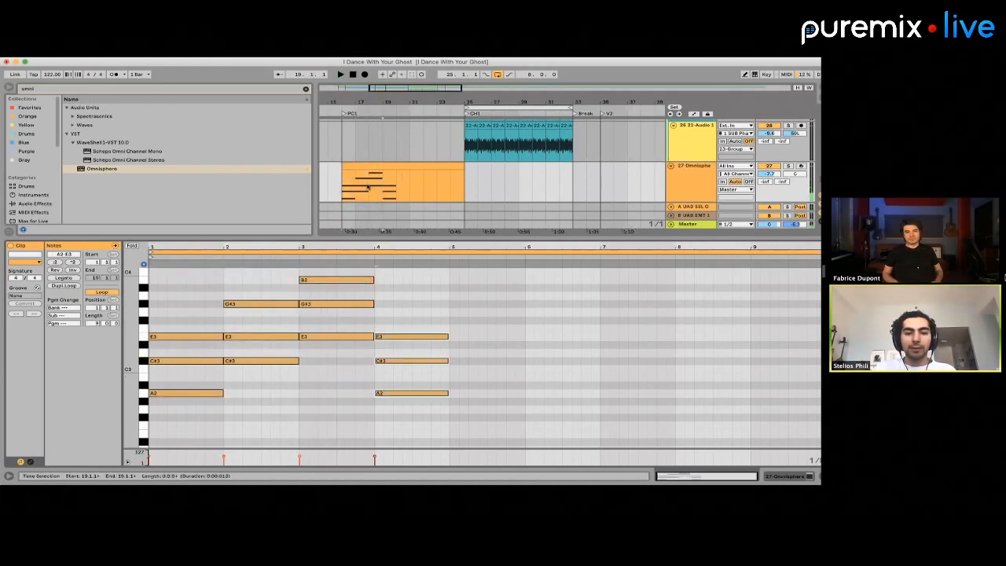
# Duplicate the four-bar chord progression across the next four bars of the Omnisphere track and play from the repeat
pyautogui.moveTo(396, 187); pyautogui.dragTo(344, 186)
pyautogui.press('super+d')
pyautogui.click(396, 187)
pyautogui.press('space')
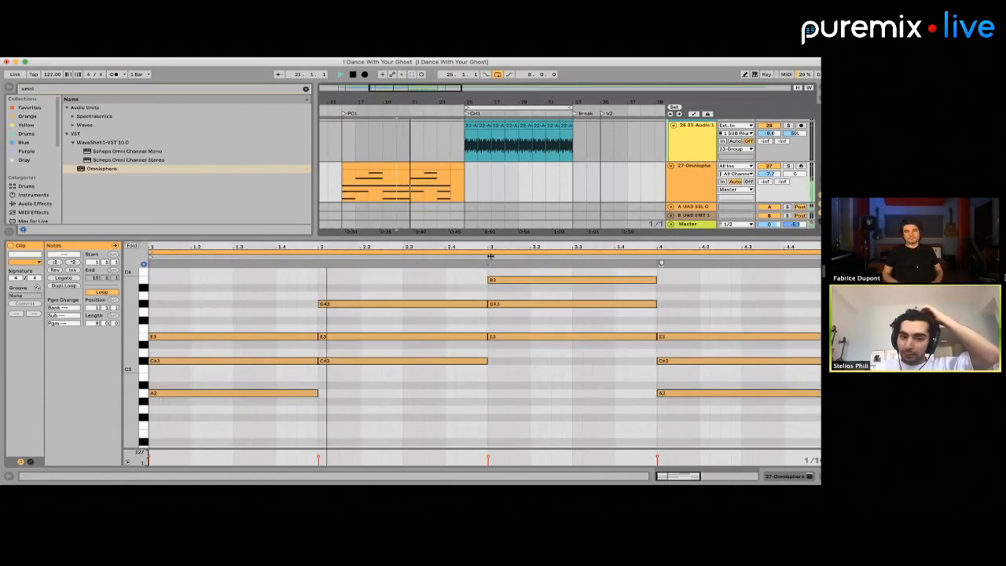
pyautogui.click(703, 338)
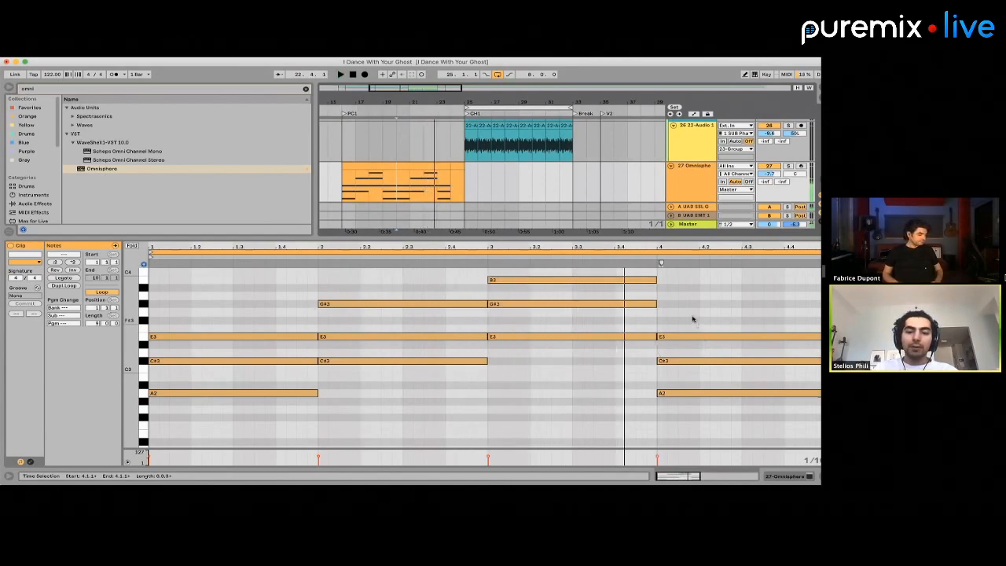
# Try raising the chord in bar 4 of the repeated clip to B2, D#3 and F#3
pyautogui.moveTo(692, 319); pyautogui.dragTo(698, 419)
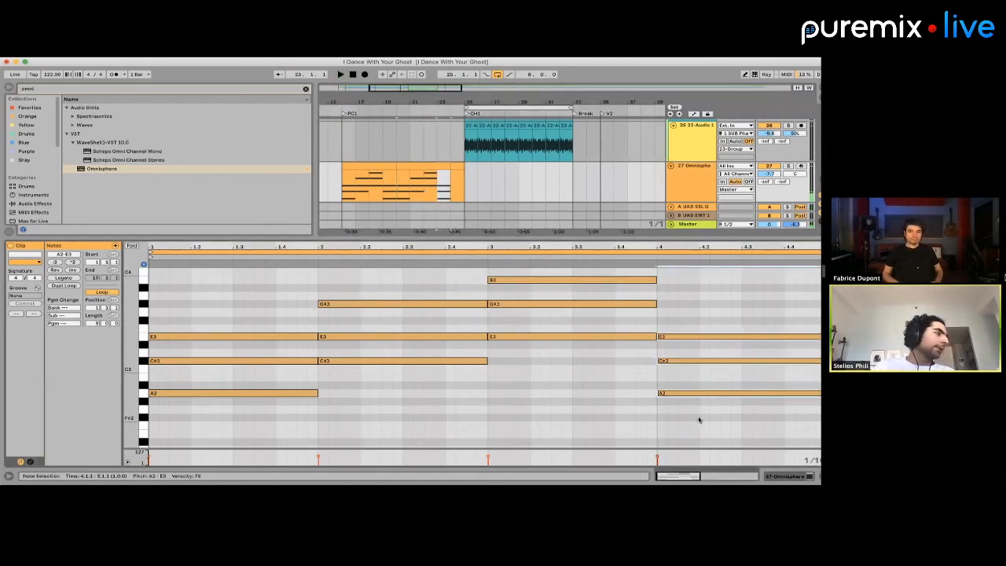
pyautogui.press('Up')
pyautogui.press('Up')
pyautogui.press('Up')
pyautogui.press('Up')
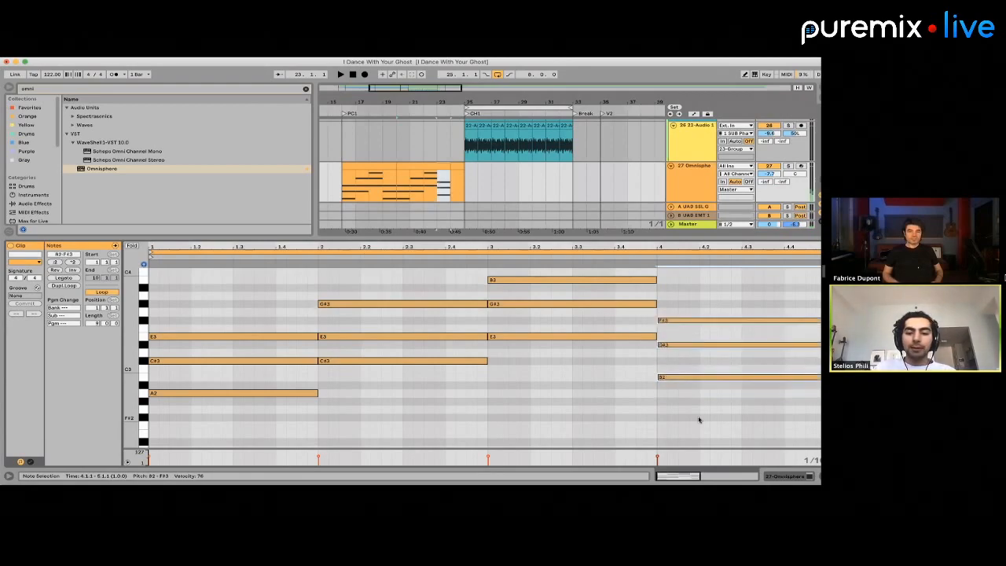
pyautogui.press('Down')
pyautogui.press('Down')
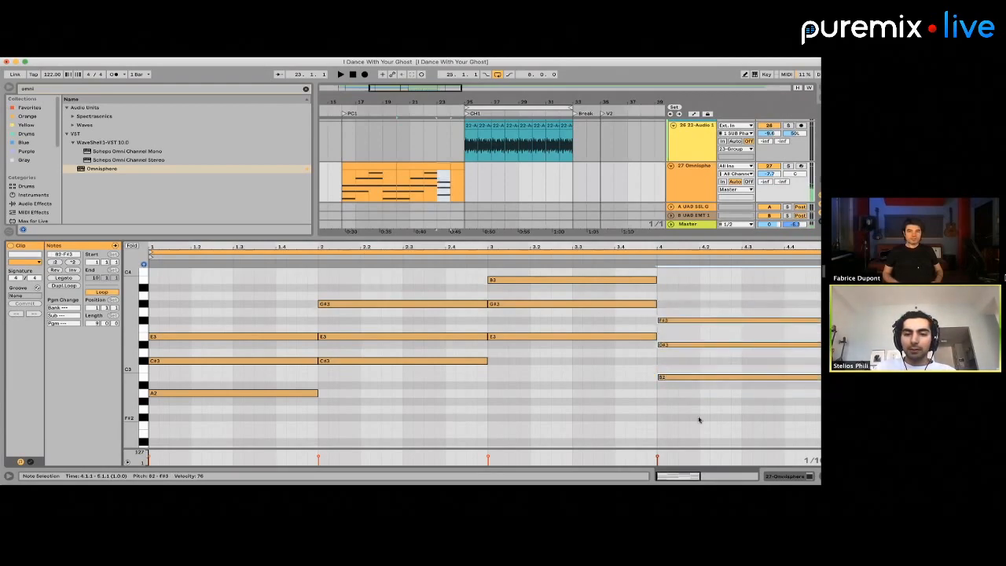
pyautogui.press('space')
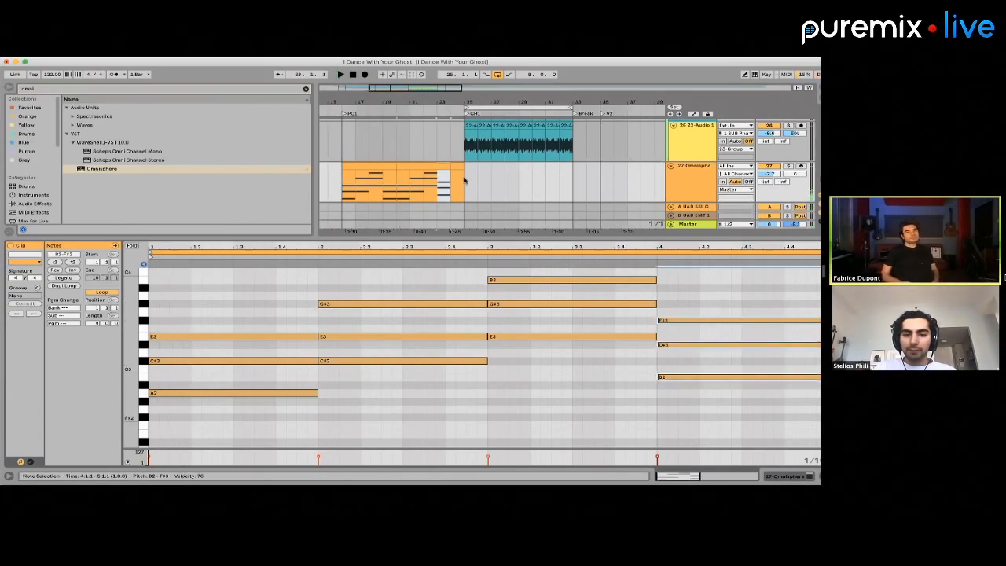
# Delete the raised chord and restore A2, C#3 and E3 in bar 4 of the repeated clip
pyautogui.press('Delete')
pyautogui.press('space')
pyautogui.press('space')
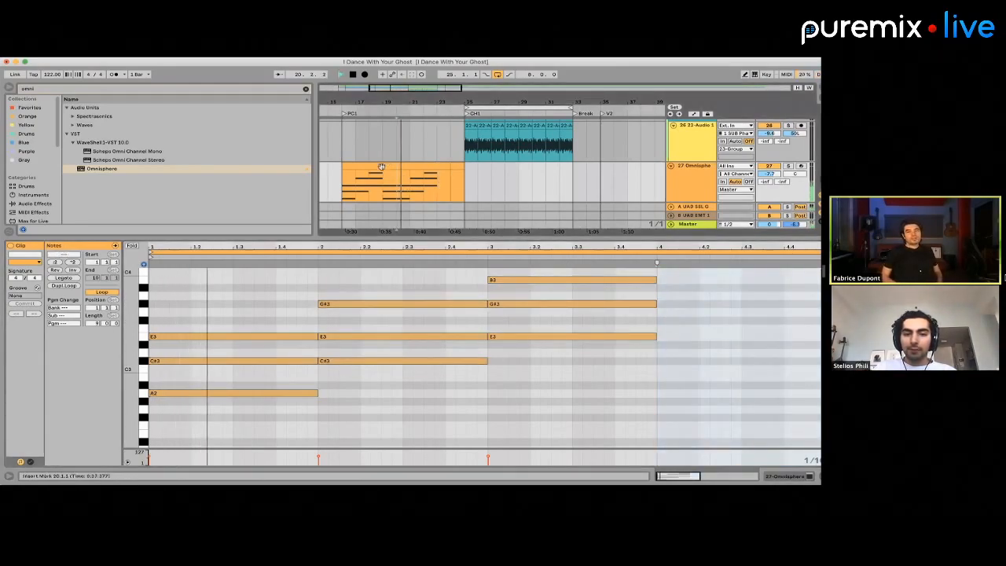
pyautogui.press('super+v')
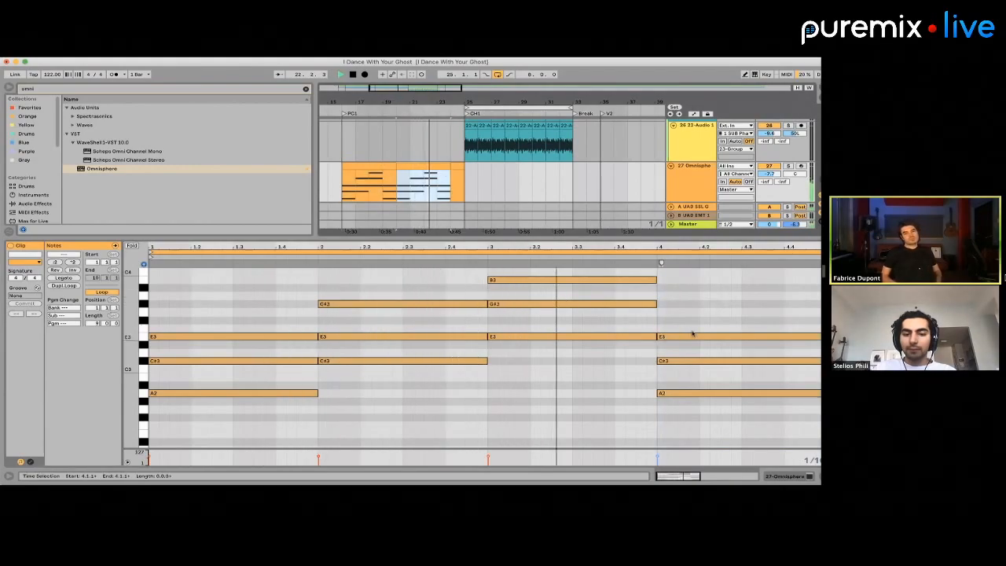
pyautogui.press('space')
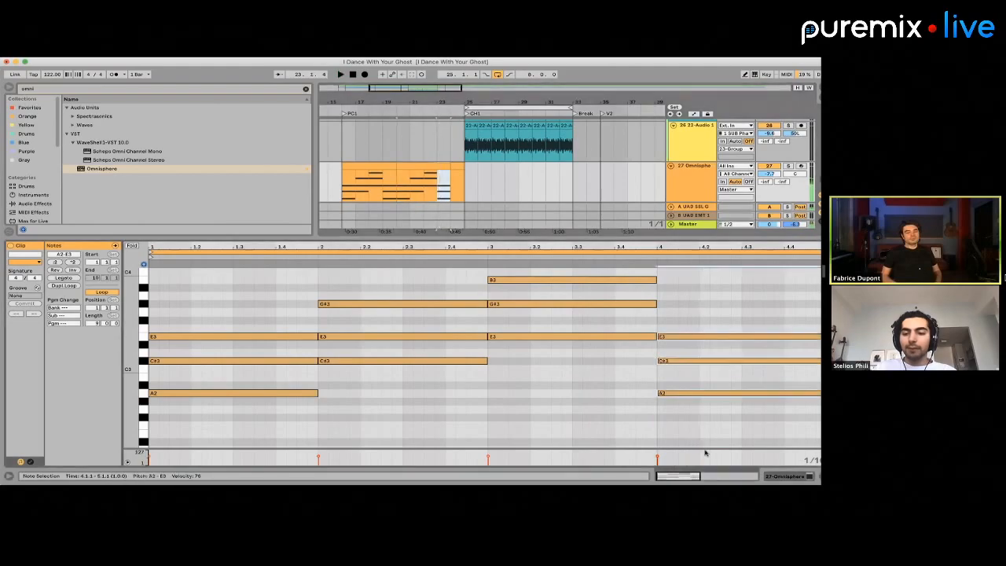
# Transpose the last chord of the repeated clip up two semitones to B2, D#3 and F#3
pyautogui.press('Up')
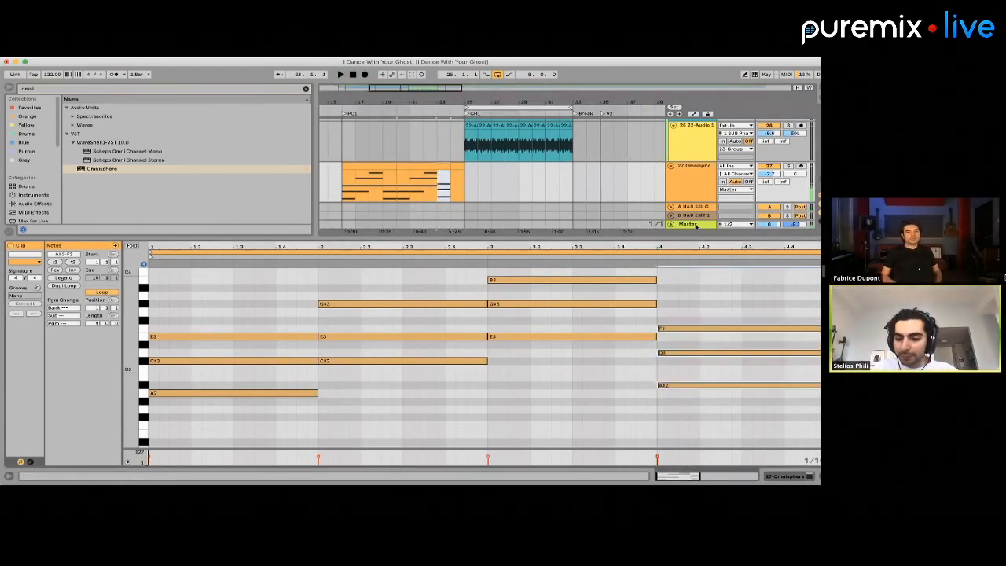
pyautogui.press('Down')
# Audition the last chord with its middle note at D3, and again with that note returned to D#3
pyautogui.press('Down')
pyautogui.press('Up')
pyautogui.press('Up')
pyautogui.press('Up')
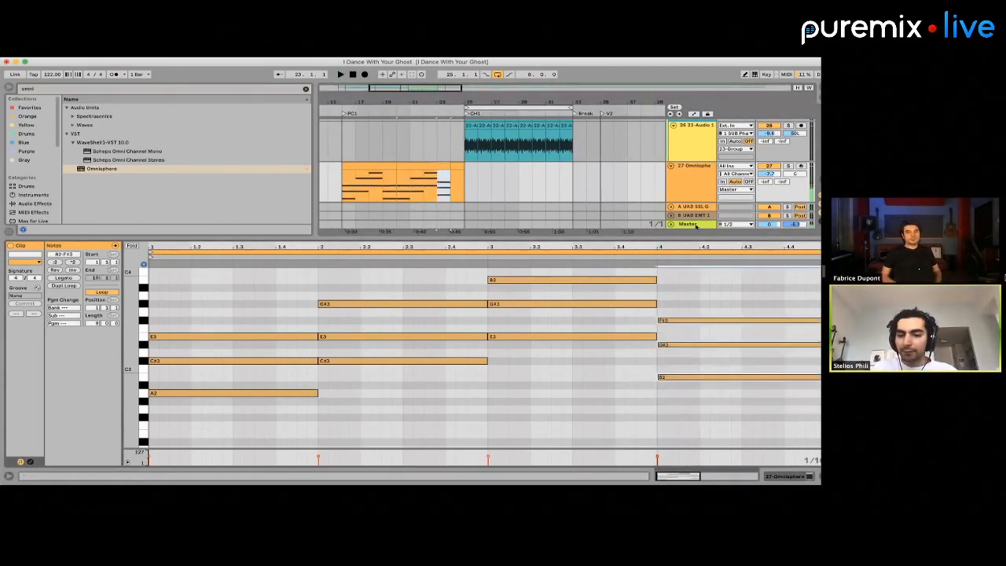
pyautogui.click(698, 345)
pyautogui.press('Down')
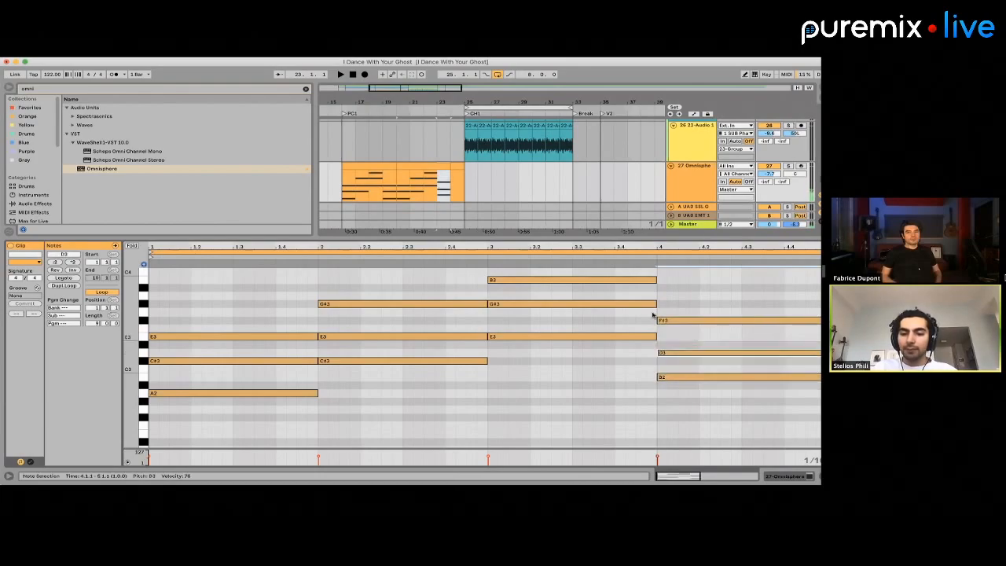
pyautogui.press('space')
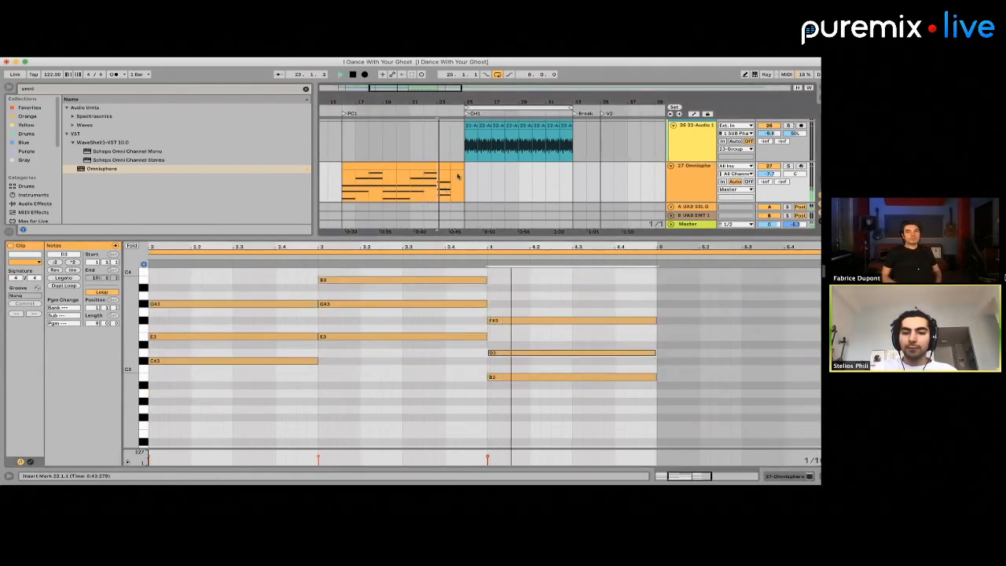
pyautogui.press('space')
pyautogui.press('Up')
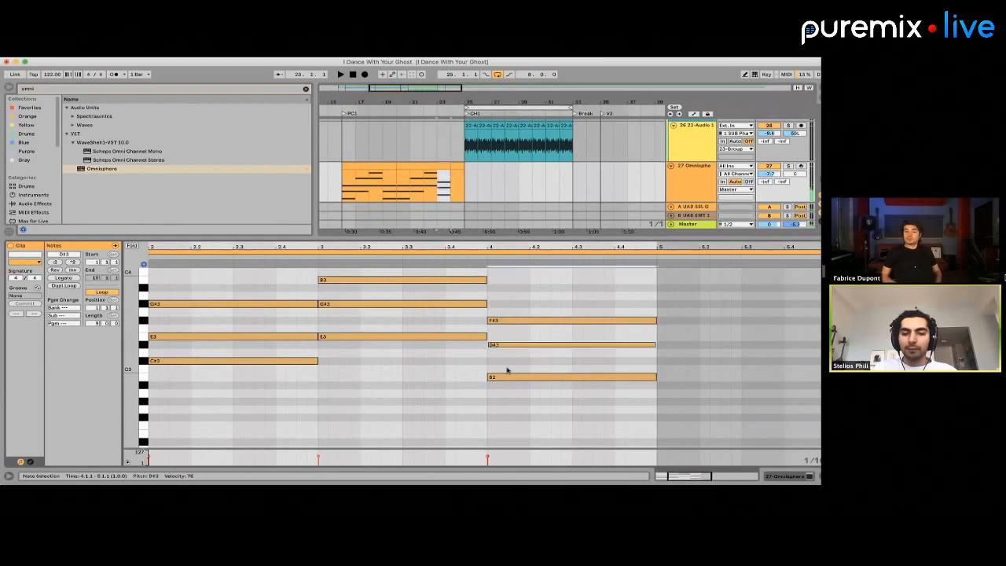
pyautogui.press('space')
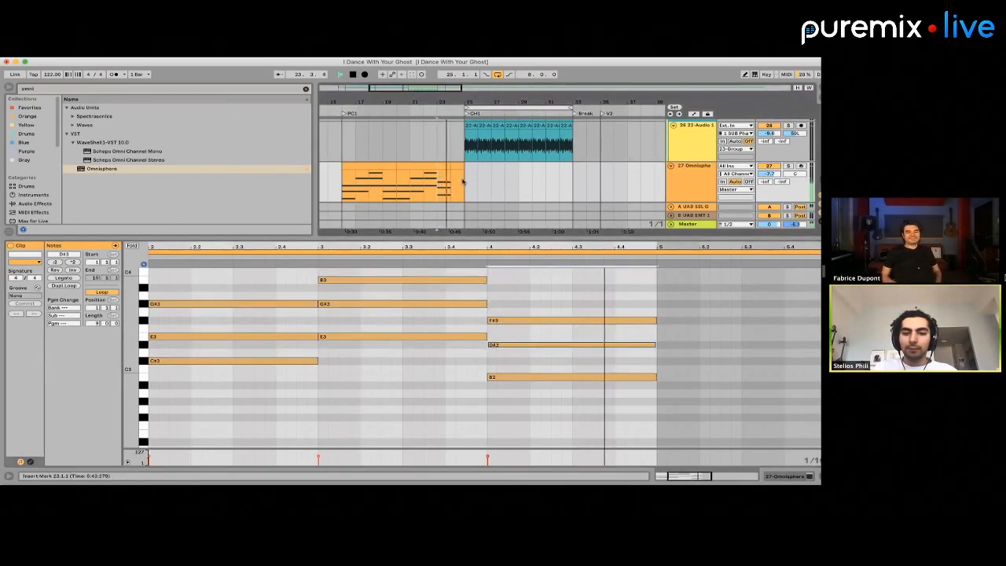
pyautogui.press('space')
# Consolidate the Omnisphere clips into one and add one-bar F#3, D#3 and B2 notes in bar 9
pyautogui.moveTo(461, 181); pyautogui.dragTo(343, 182)
pyautogui.click(344, 181)
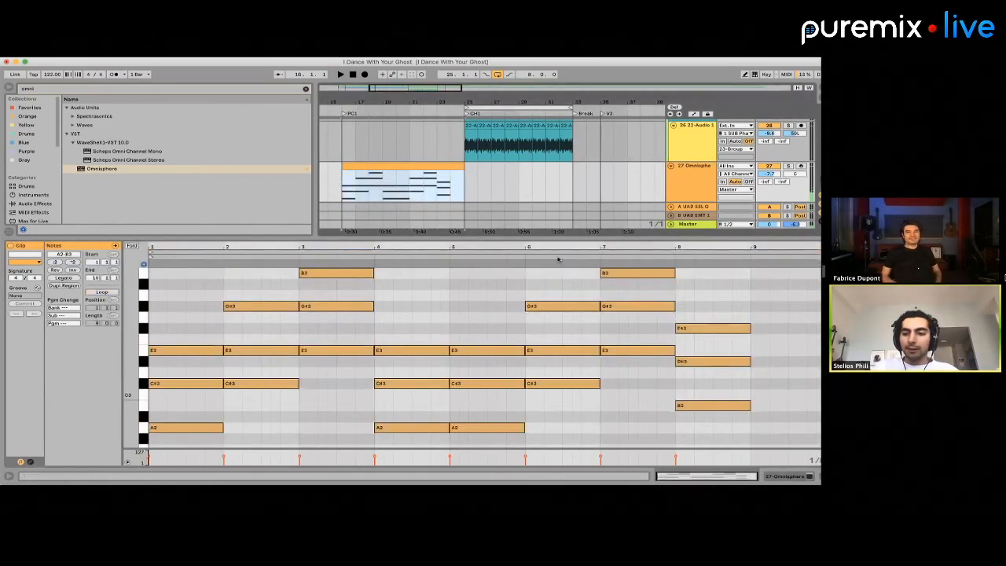
pyautogui.click(762, 331)
pyautogui.doubleClick(762, 330)
pyautogui.doubleClick(790, 360)
pyautogui.doubleClick(798, 406)
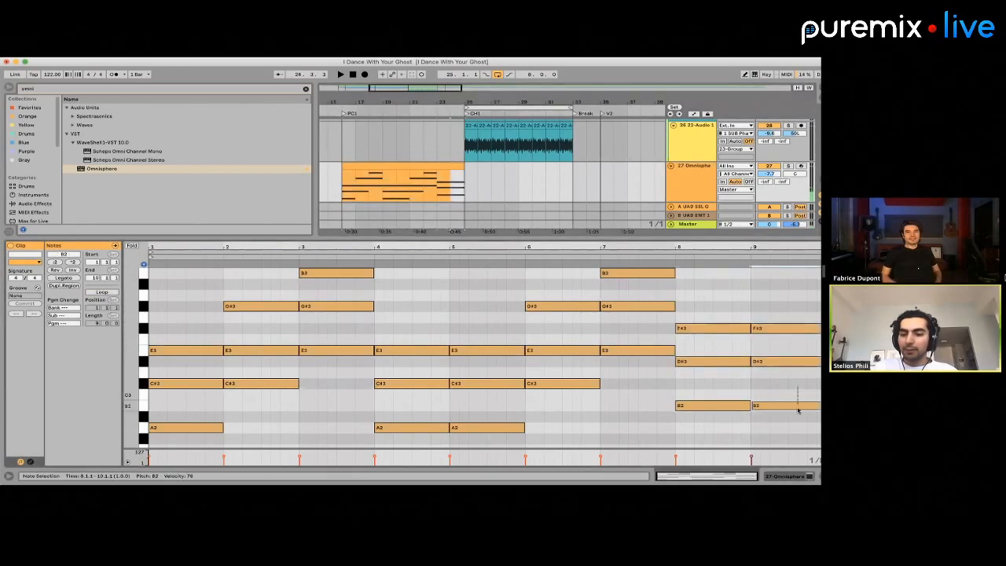
# Raise the lowest note of the bar 9 chord to C3 and play that chord
pyautogui.press('Up')
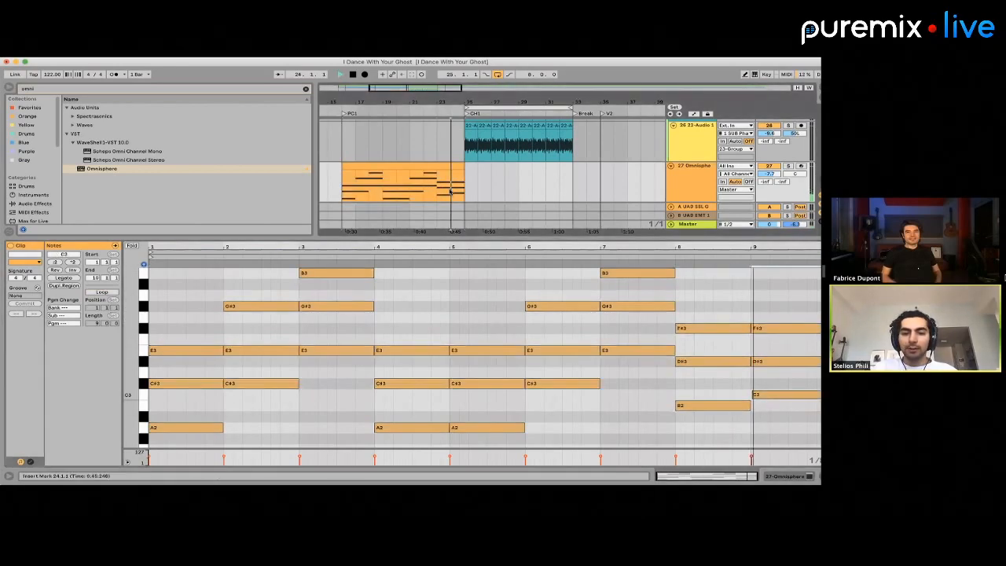
pyautogui.click(457, 184)
pyautogui.press('space')
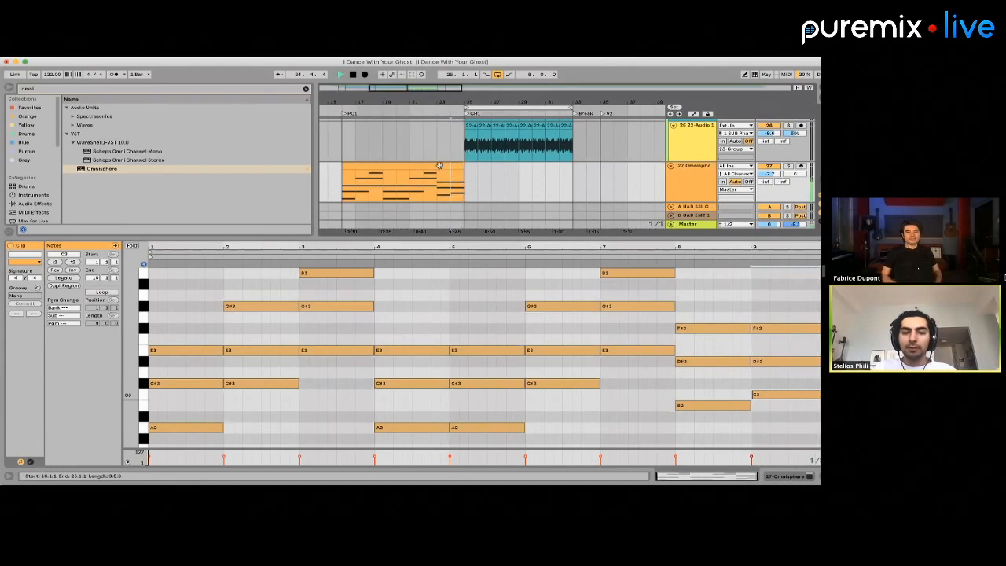
pyautogui.click(439, 165)
pyautogui.press('space')
# Open the Omnisphere instrument and load the Dark Juno Pad 2 patch
pyautogui.rightClick(439, 164)
pyautogui.click(419, 164)
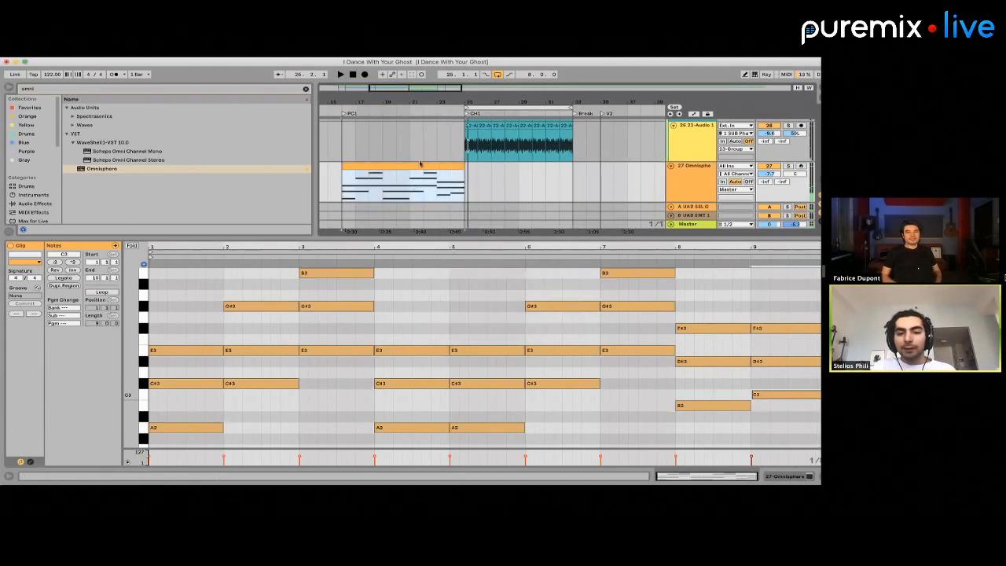
pyautogui.click(689, 180)
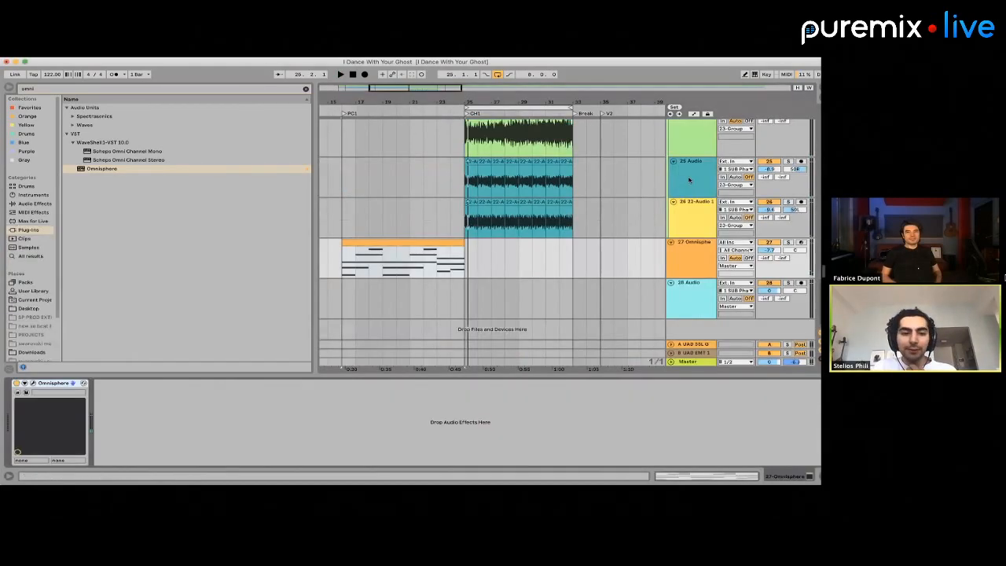
pyautogui.click(31, 383)
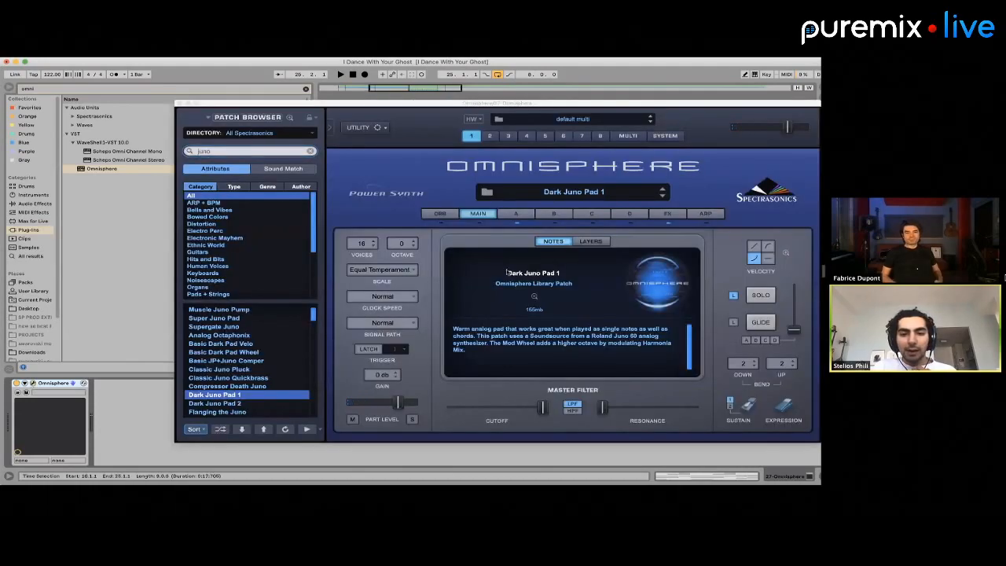
pyautogui.click(503, 216)
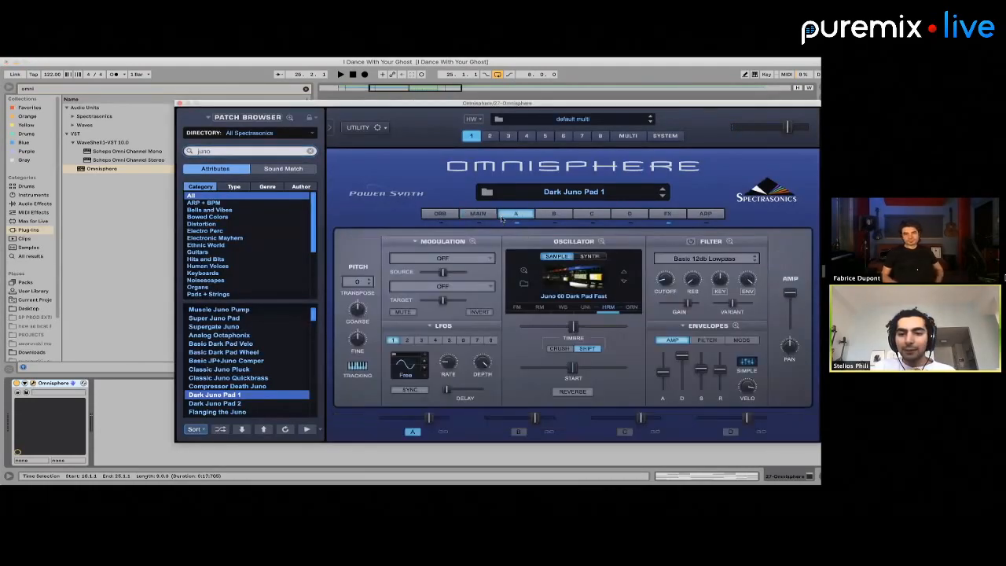
pyautogui.click(235, 403)
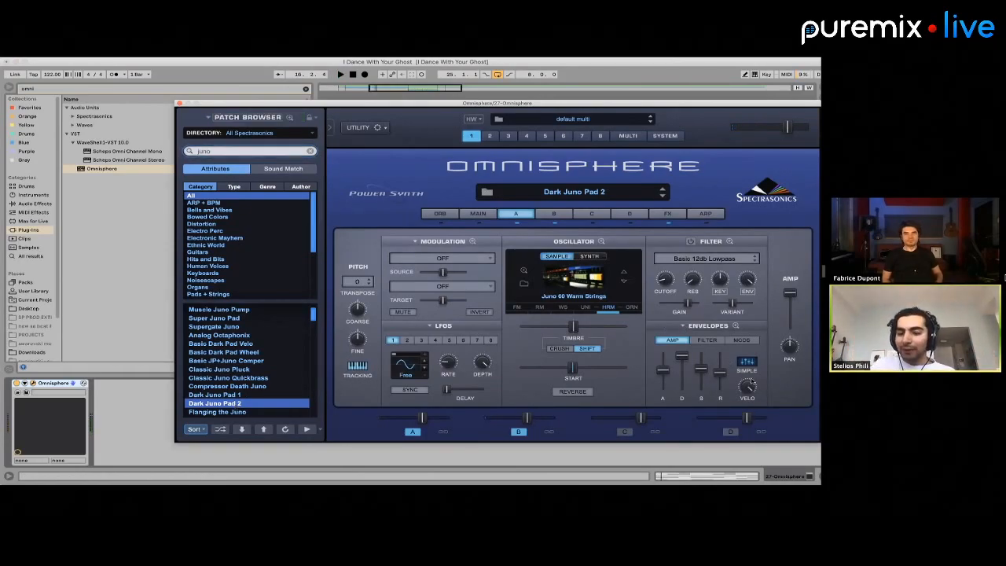
# Shorten the amp envelope release of Omnisphere's layer A slightly and check its modulation envelope and the patch's effects
pyautogui.moveTo(720, 373); pyautogui.dragTo(717, 378)
pyautogui.click(704, 339)
pyautogui.click(739, 339)
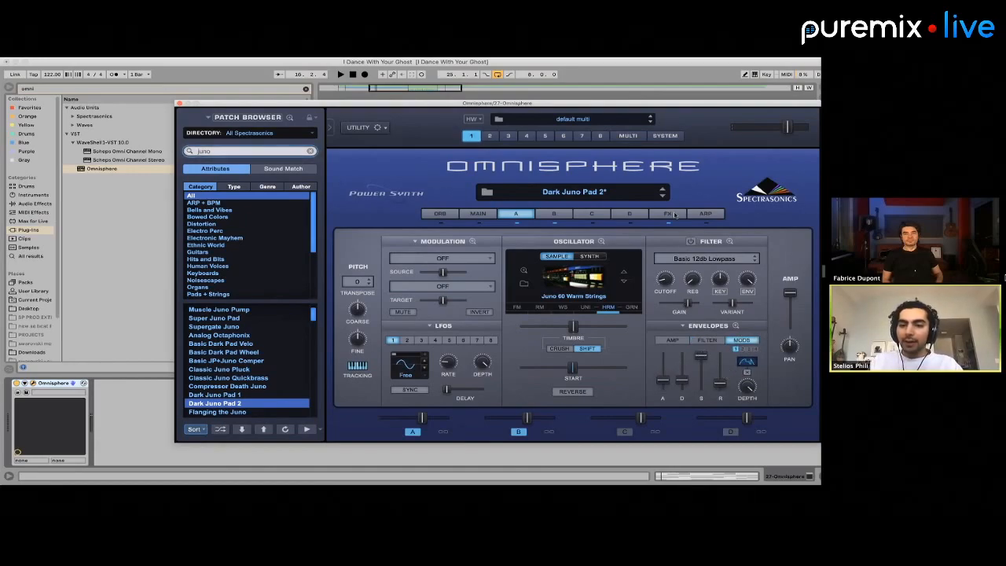
pyautogui.click(668, 214)
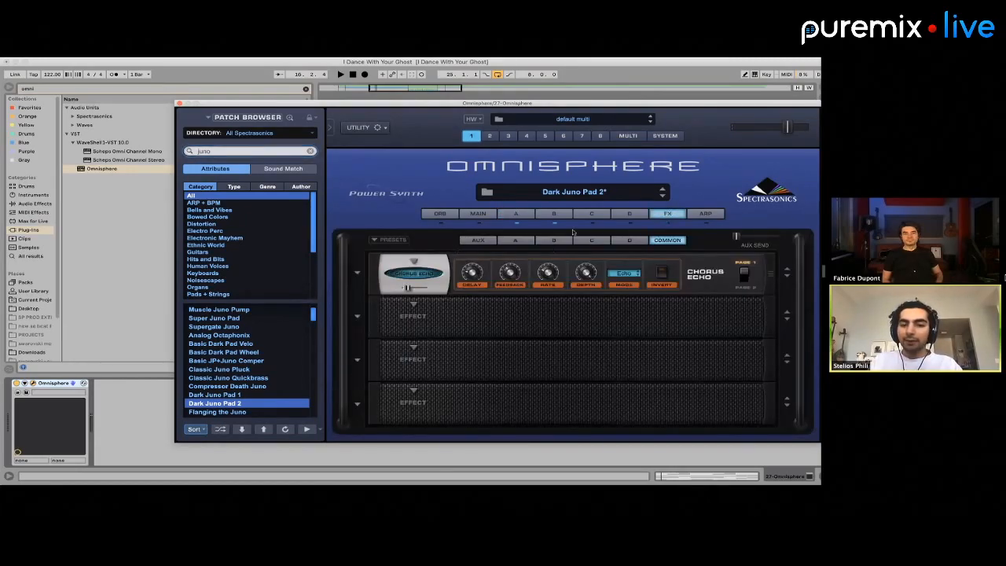
pyautogui.click(555, 214)
pyautogui.click(517, 214)
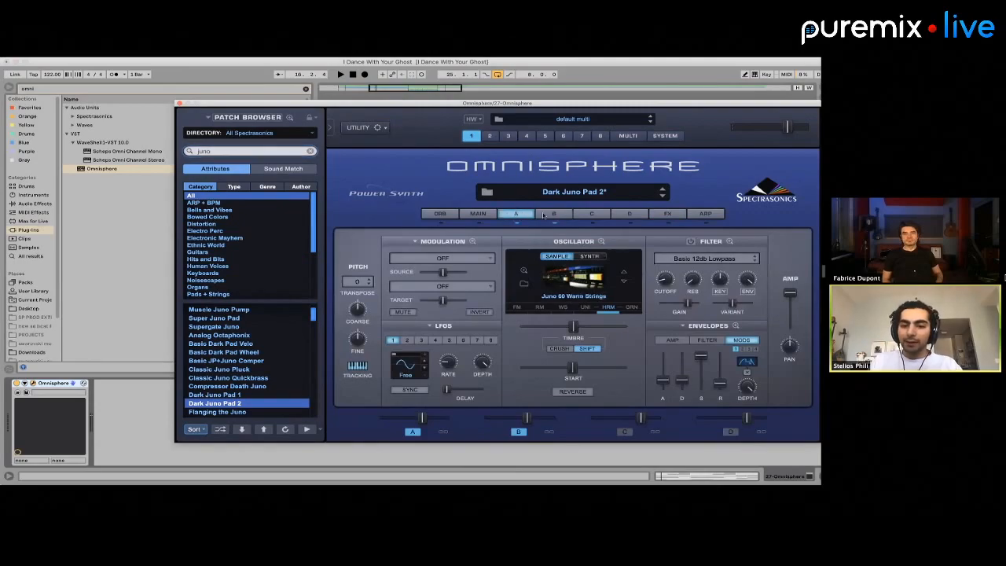
# Lower the Omnisphere track's volume to -13.1 dB during playback and move the instrument window clear of the clip's notes
pyautogui.press('space')
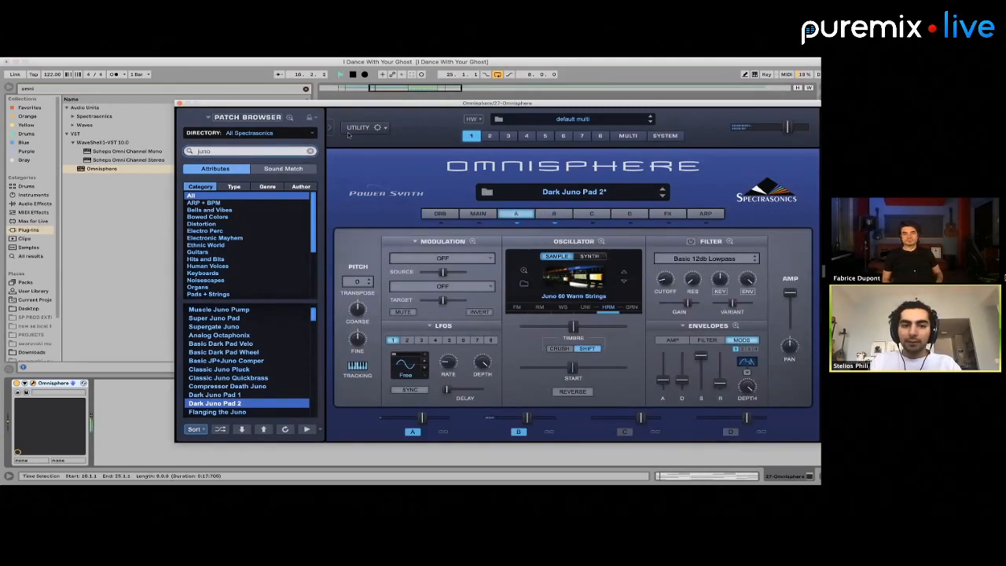
pyautogui.moveTo(326, 110); pyautogui.dragTo(326, 335)
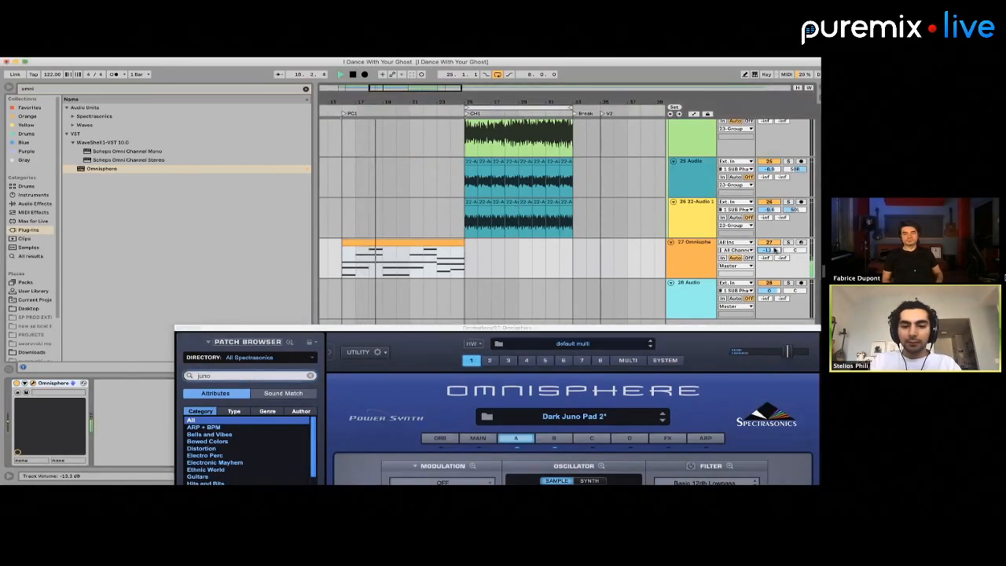
pyautogui.doubleClick(405, 241)
pyautogui.moveTo(272, 333); pyautogui.dragTo(696, 292)
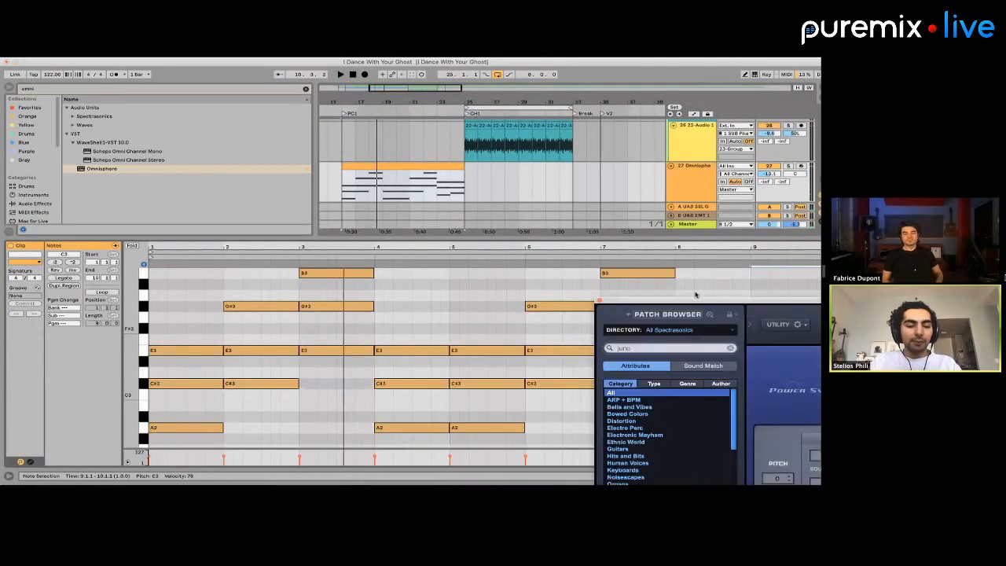
# Try moving the G#3 and B3 notes of bars 2 and 3 down an octave together
pyautogui.click(257, 331)
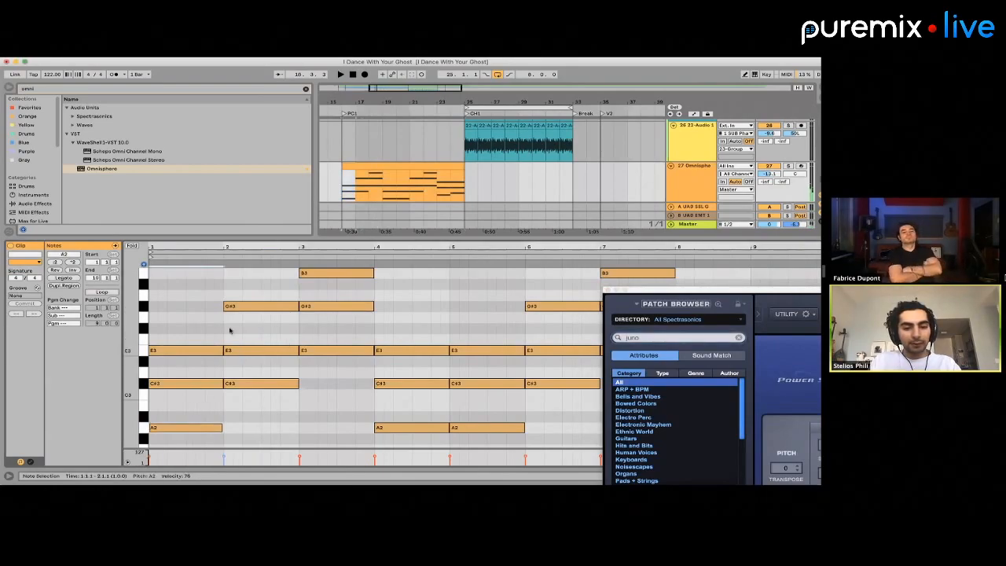
pyautogui.moveTo(229, 330); pyautogui.dragTo(356, 259)
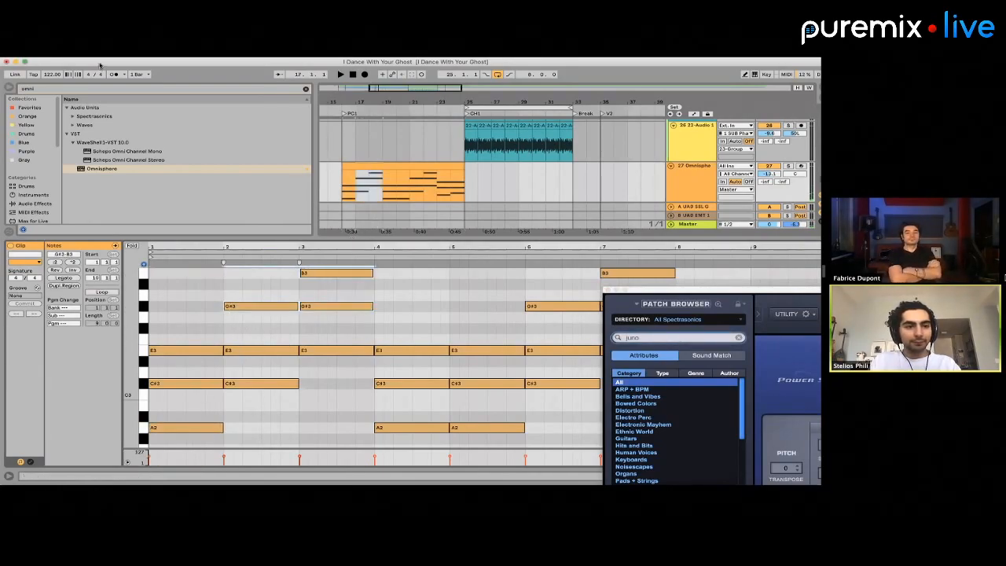
pyautogui.click(275, 321)
pyautogui.moveTo(274, 322); pyautogui.dragTo(408, 183)
pyautogui.hotkey('shift', 'Down')
pyautogui.scroll(-3, 305, 338)
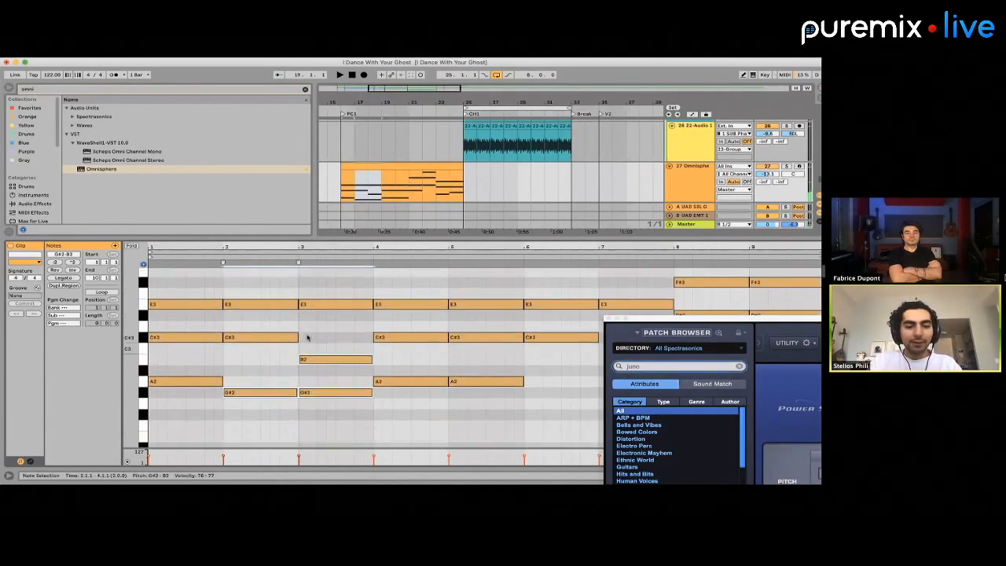
pyautogui.hotkey('shift', 'Up')
pyautogui.scroll(3, 304, 330)
# Lower bar 2's G#3 and bar 3's G#3 and B3 by an octave, and play the revoiced chords
pyautogui.moveTo(260, 339); pyautogui.dragTo(260, 287)
pyautogui.hotkey('shift', 'Down')
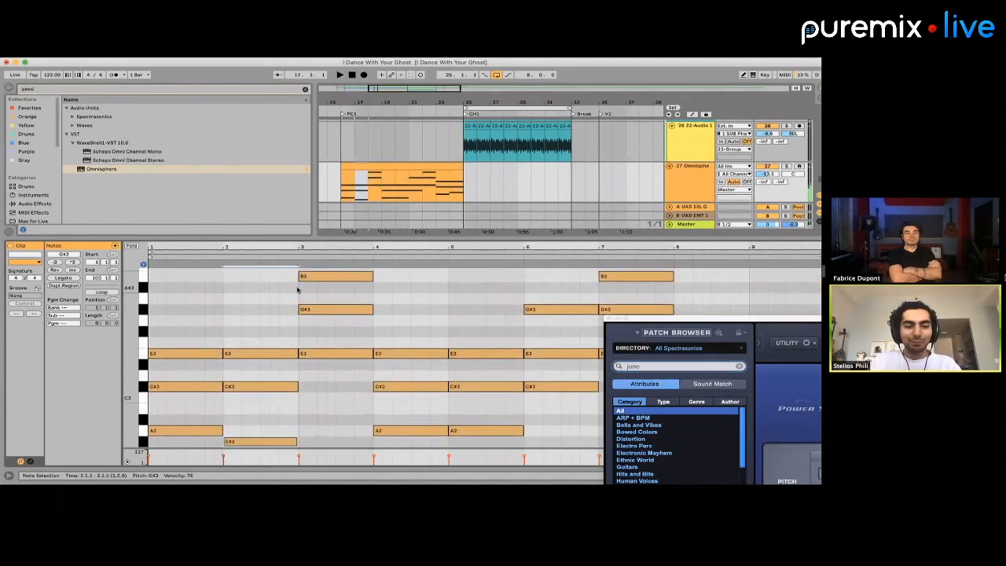
pyautogui.moveTo(336, 338); pyautogui.dragTo(332, 274)
pyautogui.hotkey('shift', 'Down')
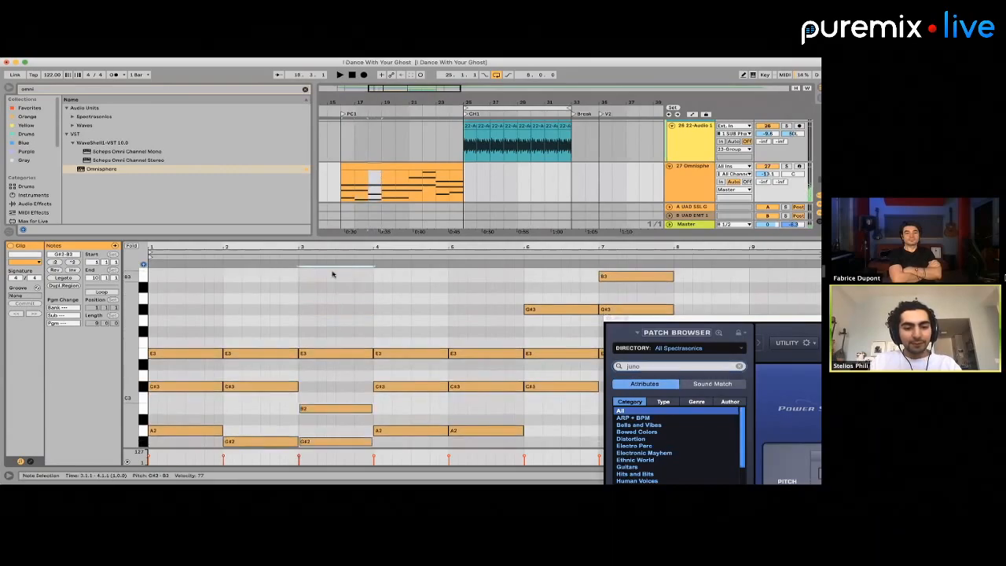
pyautogui.scroll(-2, 359, 295)
pyautogui.press('space')
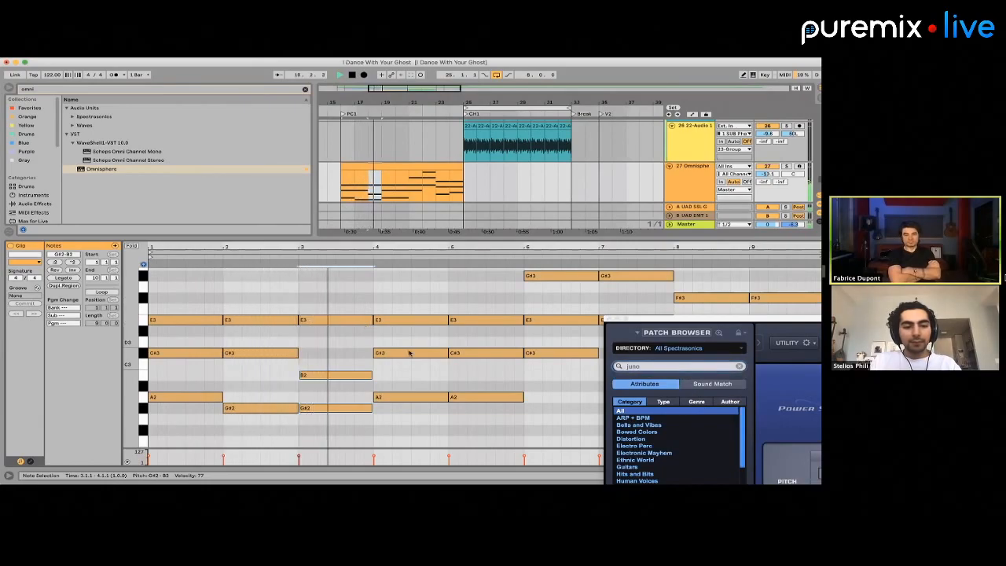
pyautogui.click(385, 193)
pyautogui.click(413, 163)
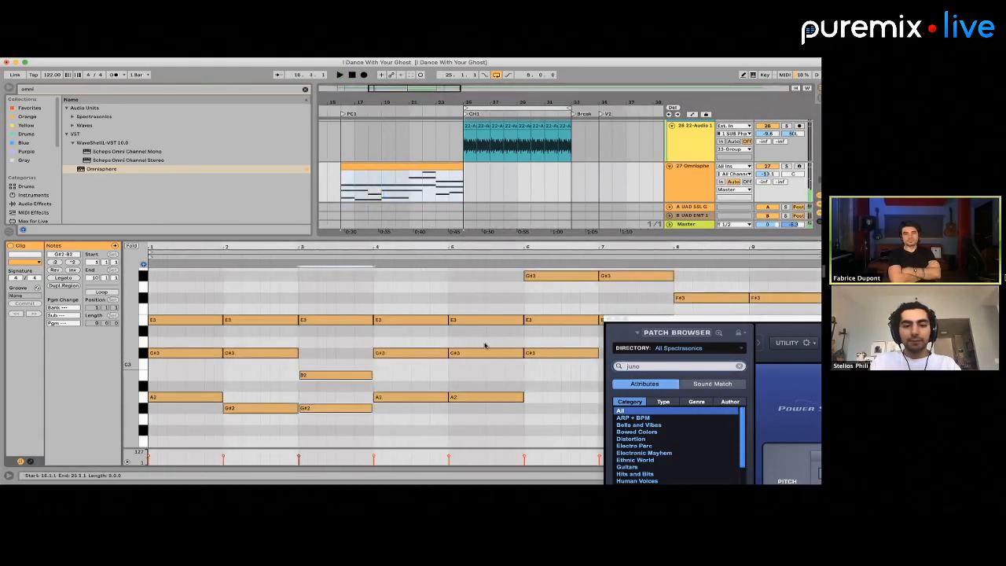
# Lower the G#3, B3 and F#3 notes across bars 6 to 8 of the Omnisphere clip by an octave
pyautogui.scroll(3, 534, 349)
pyautogui.moveTo(536, 351); pyautogui.dragTo(707, 162)
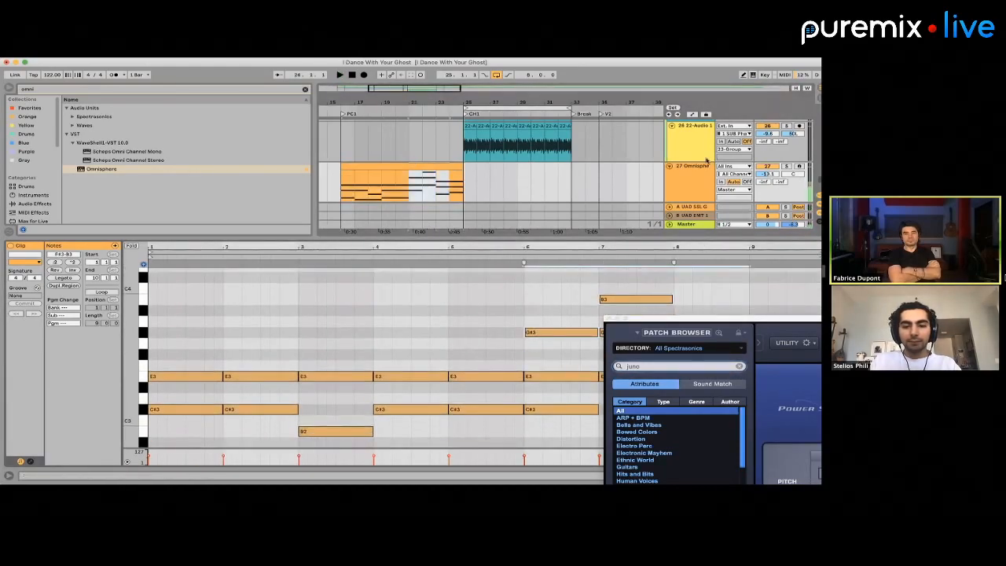
pyautogui.hotkey('shift', 'Down')
pyautogui.scroll(-1, 438, 388)
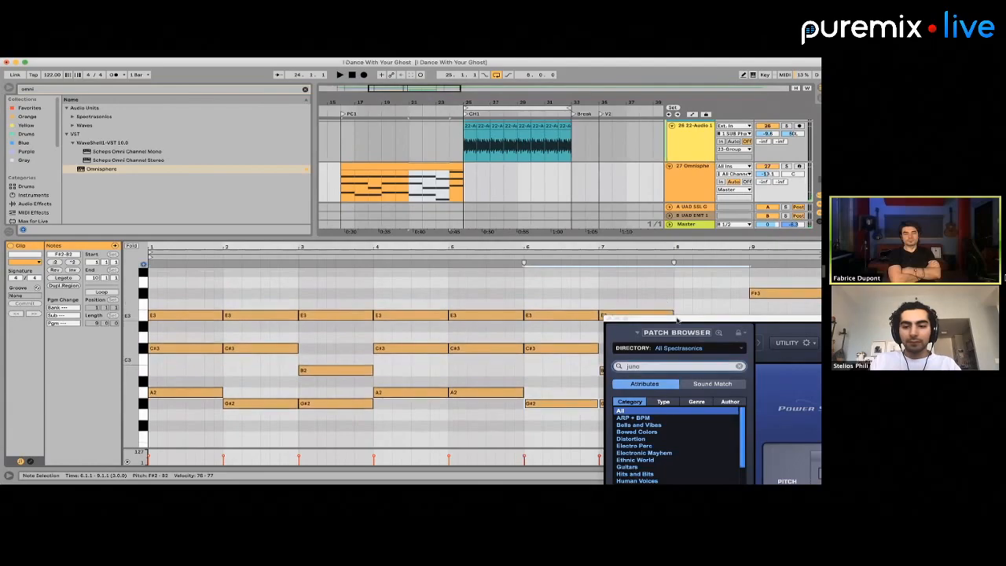
pyautogui.click(687, 472)
pyautogui.click(700, 408)
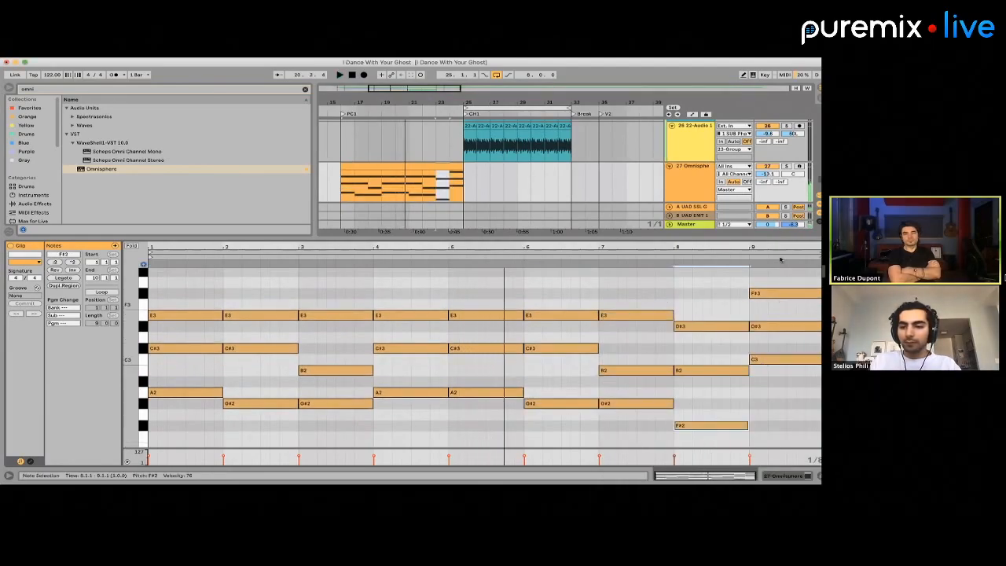
# Lower bar 9's F#3 by an octave and play the revoiced progression
pyautogui.click(780, 293)
pyautogui.hotkey('shift', 'Down')
pyautogui.press('space')
pyautogui.press('space')
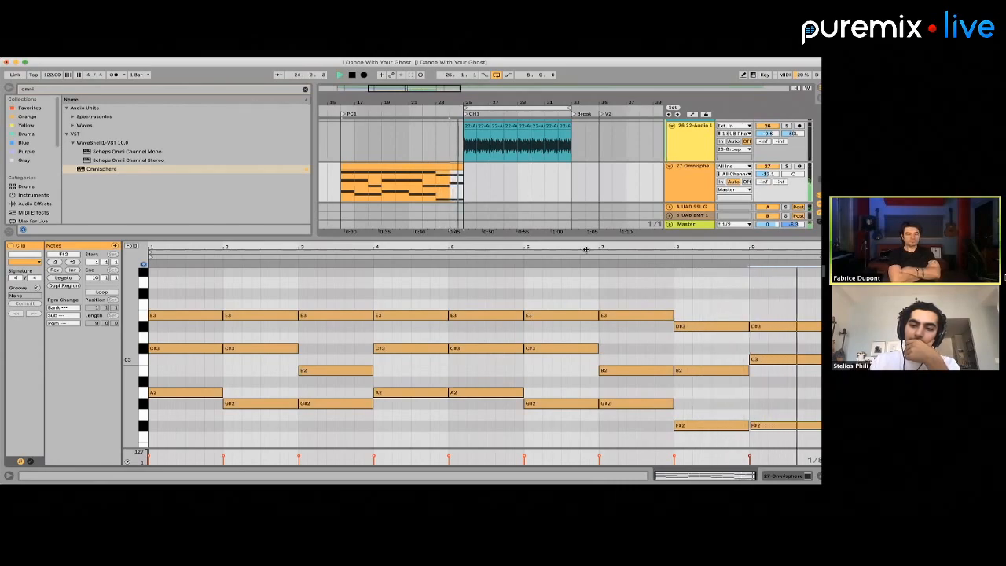
pyautogui.press('space')
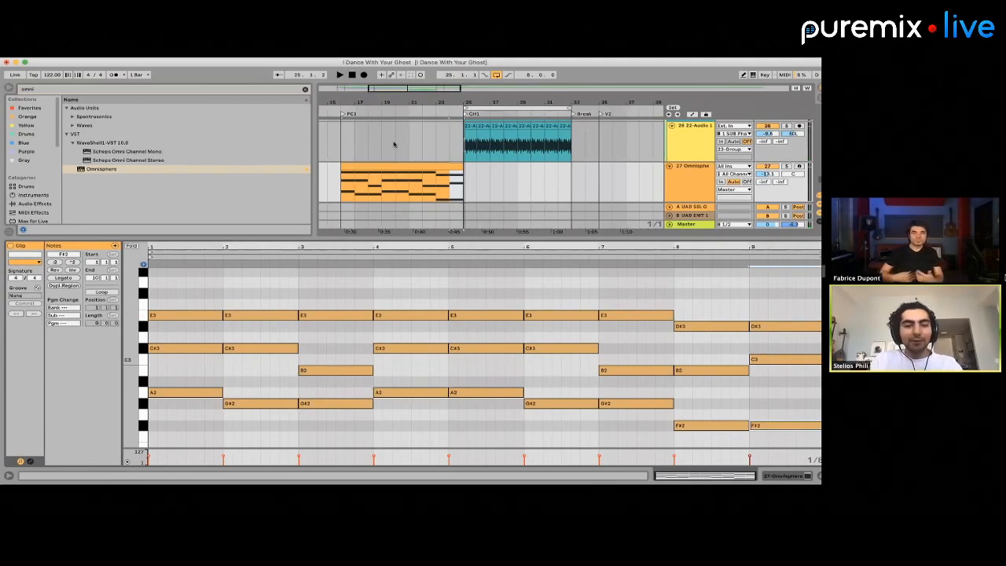
# Find FabFilter Pro-Q 3 and insert it on the Omnisphere track, closing the instrument window and moving the EQ window clear
pyautogui.doubleClick(676, 168)
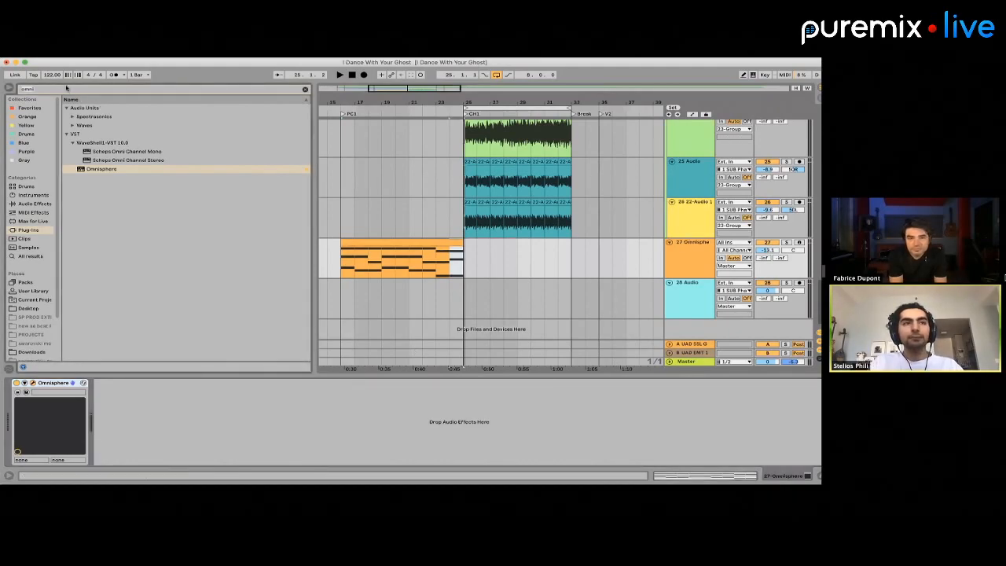
pyautogui.write('q')
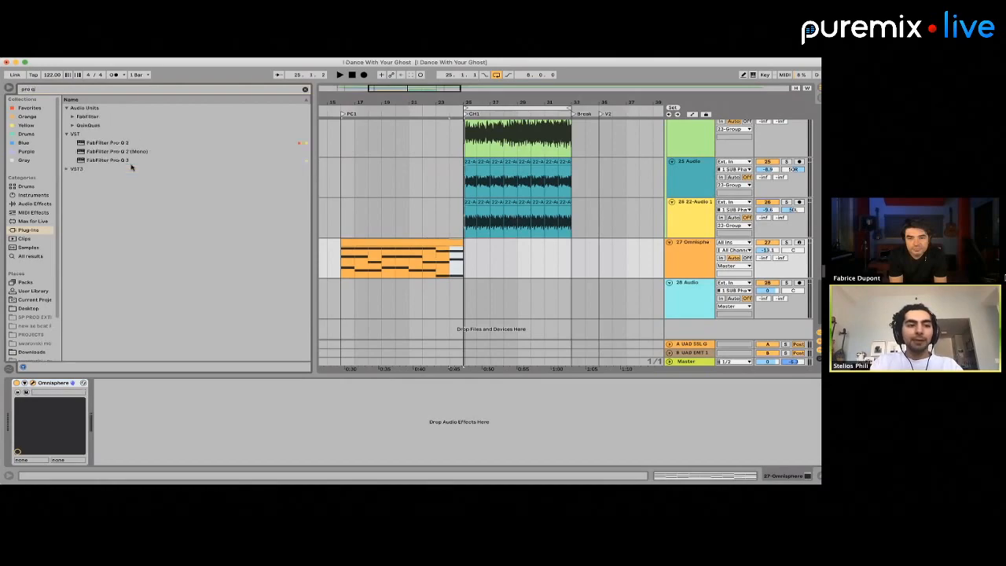
pyautogui.moveTo(122, 161); pyautogui.dragTo(518, 263)
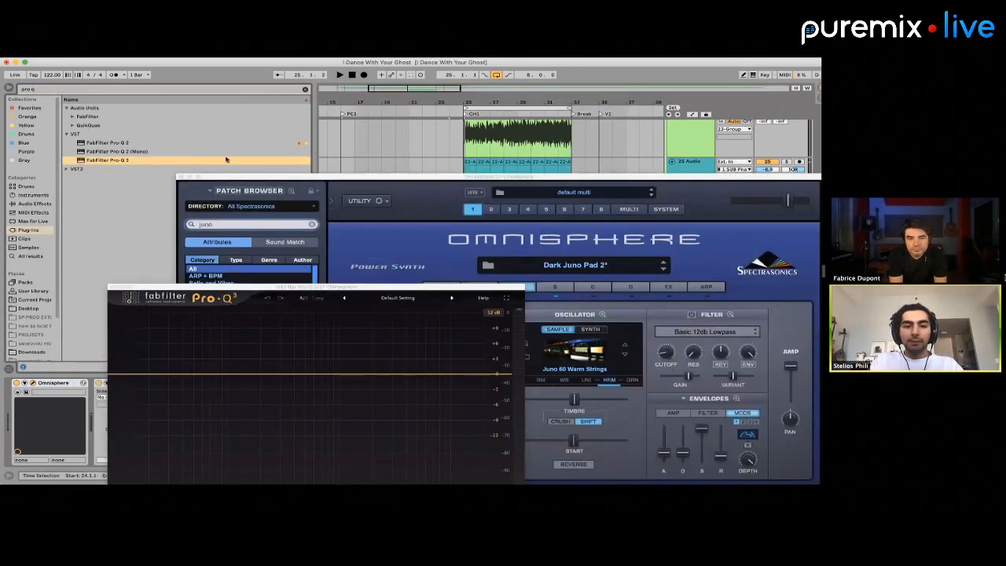
pyautogui.click(180, 177)
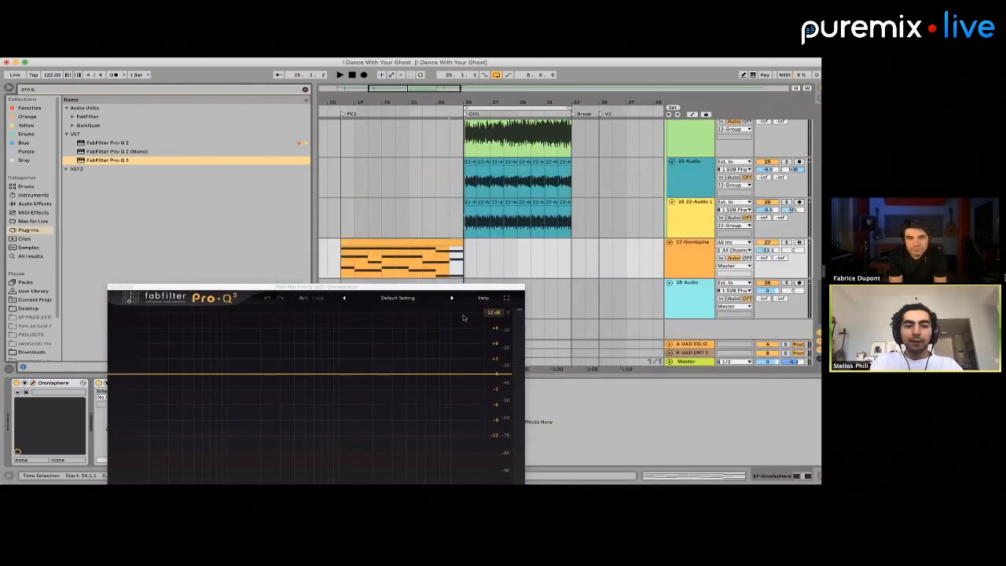
pyautogui.moveTo(424, 286); pyautogui.dragTo(406, 190)
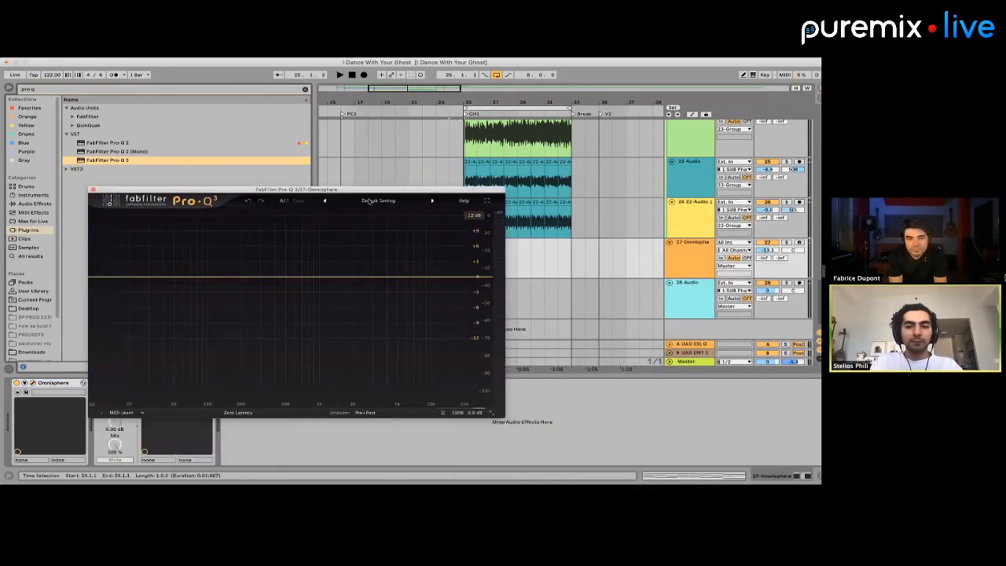
# Load Pro-Q 3's Low Cut preset, raise its cutoff to about 120 Hz, close the EQ and briefly play the pad clip
pyautogui.click(367, 202)
pyautogui.click(375, 361)
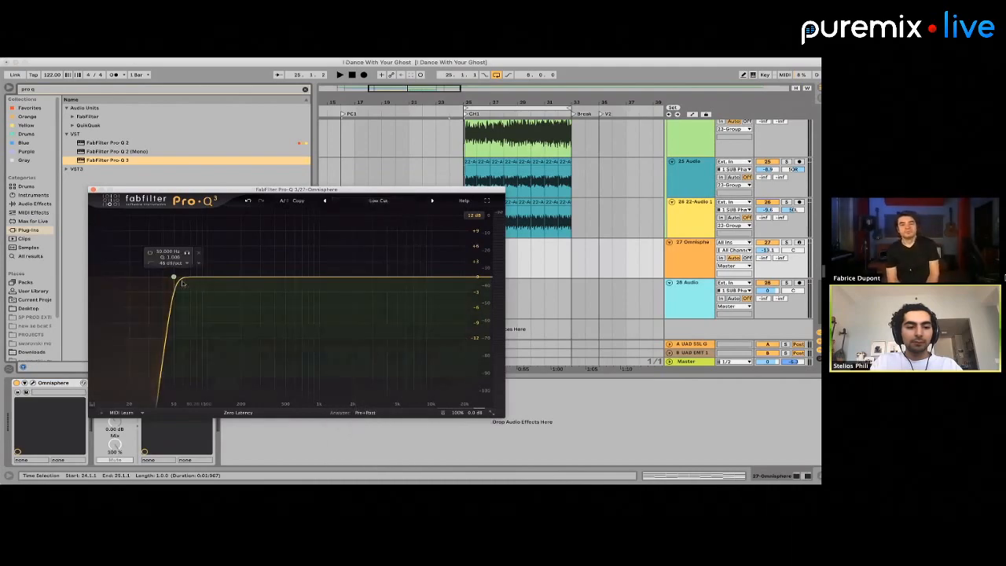
pyautogui.moveTo(174, 277); pyautogui.dragTo(221, 282)
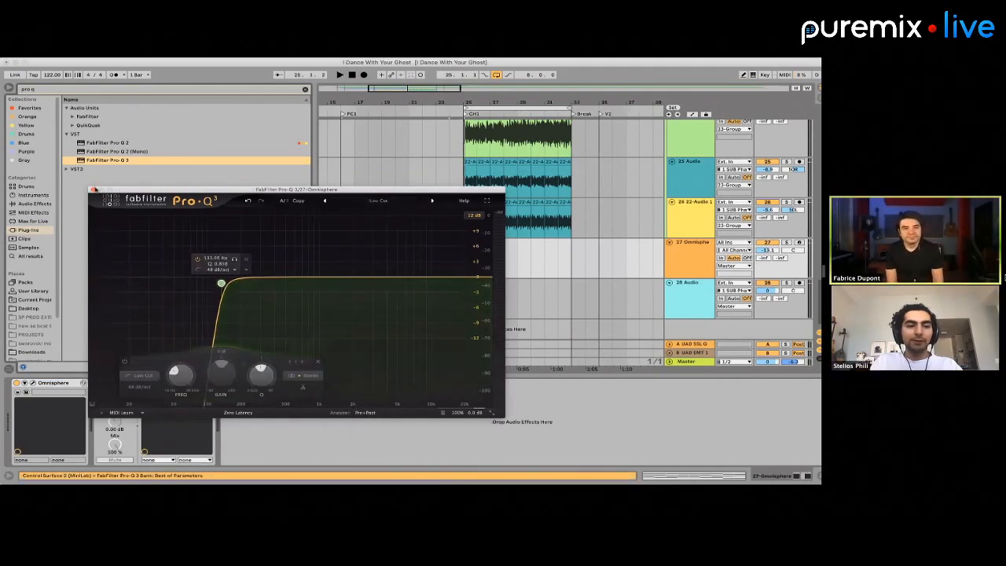
pyautogui.click(93, 190)
pyautogui.click(369, 241)
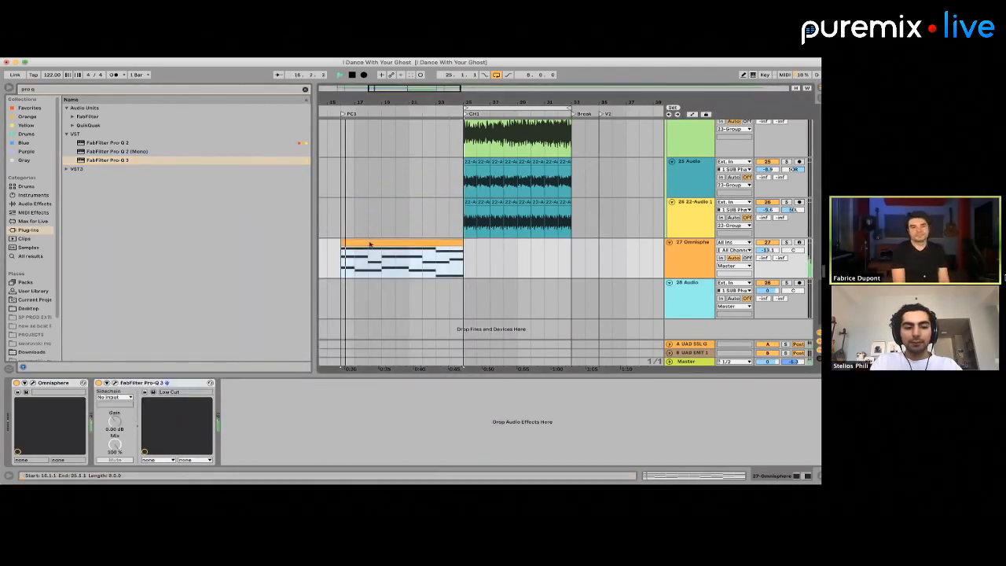
pyautogui.press('space')
# Search for "pultec", add the UAD Pultec EQP-1A Legacy at its default settings after Pro-Q 3, and listen to the pad
pyautogui.click(32, 89)
pyautogui.write('pultec')
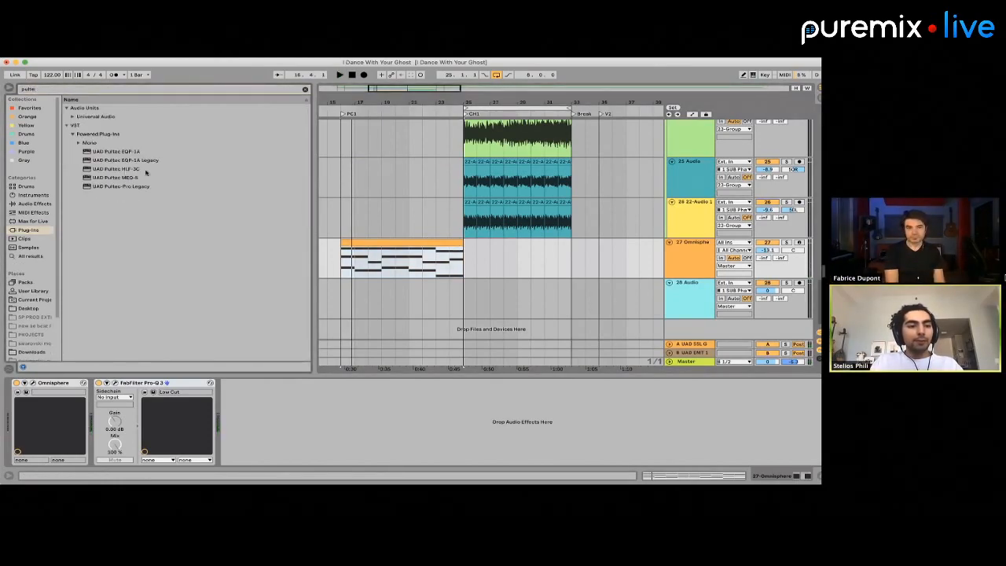
pyautogui.click(139, 159)
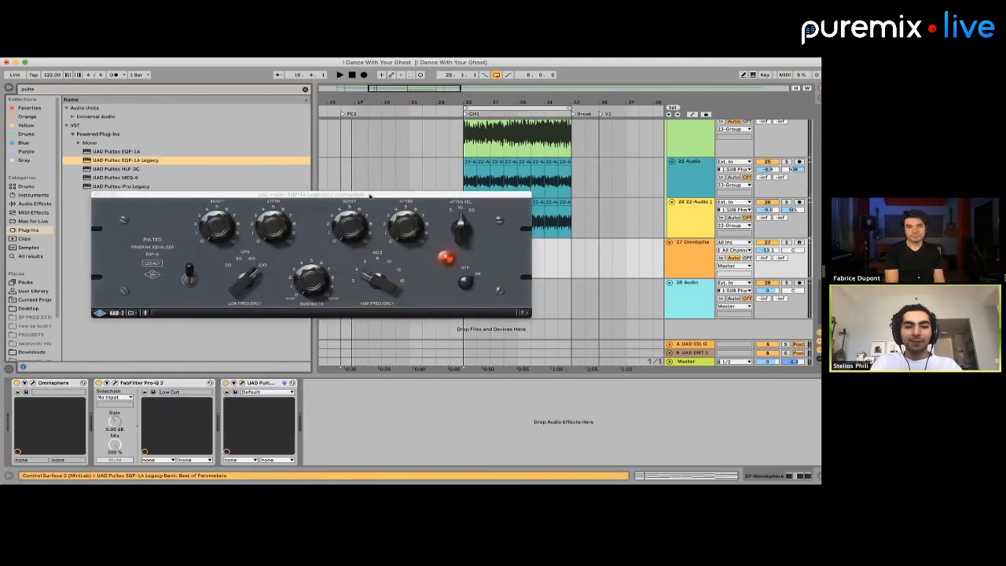
pyautogui.moveTo(369, 194); pyautogui.dragTo(447, 321)
pyautogui.press('space')
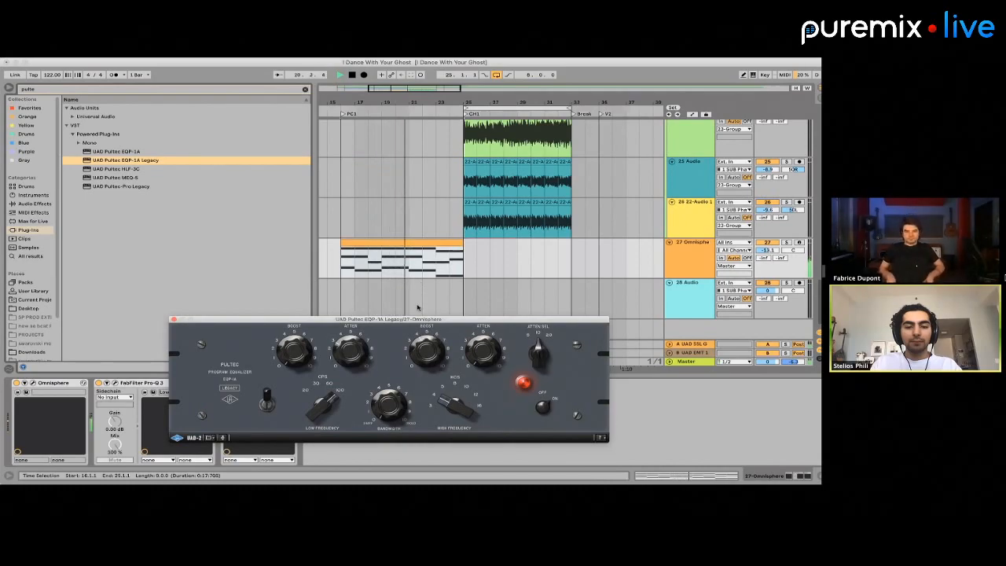
pyautogui.click(174, 319)
pyautogui.press('space')
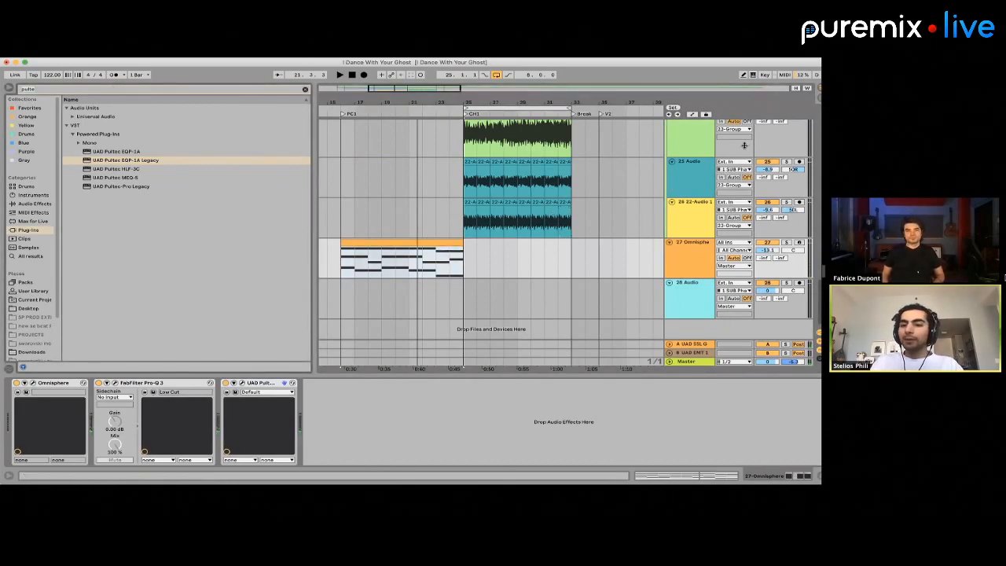
pyautogui.click(697, 249)
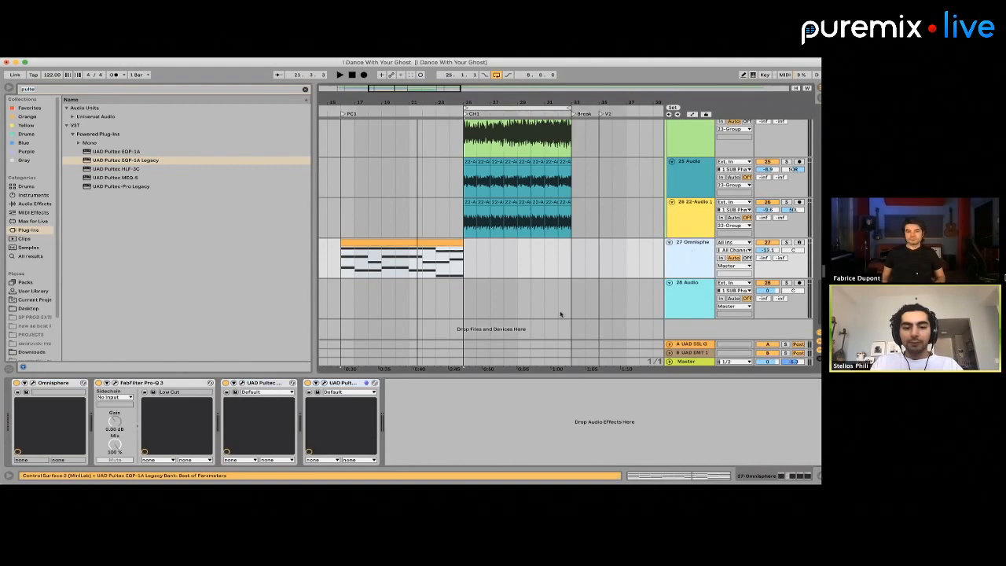
pyautogui.click(359, 384)
pyautogui.press('Delete')
# Duplicate the whole Omnisphere track together with its clip and effects
pyautogui.click(603, 251)
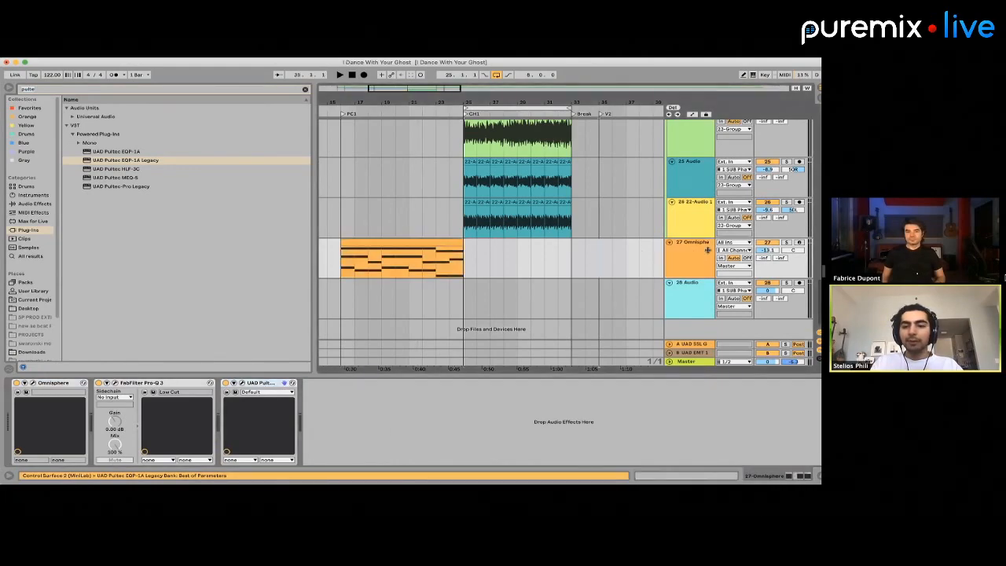
pyautogui.click(686, 255)
pyautogui.press('super+d')
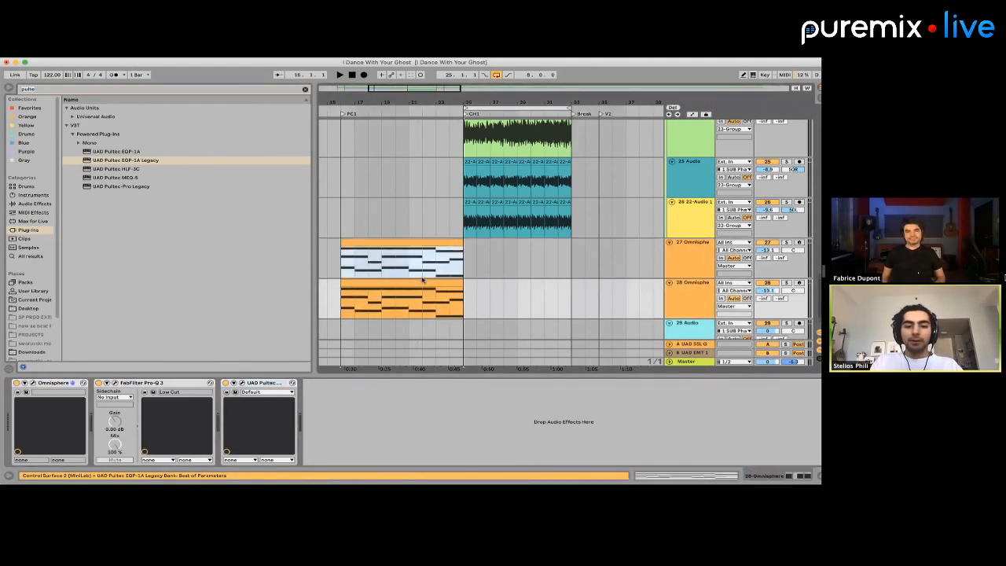
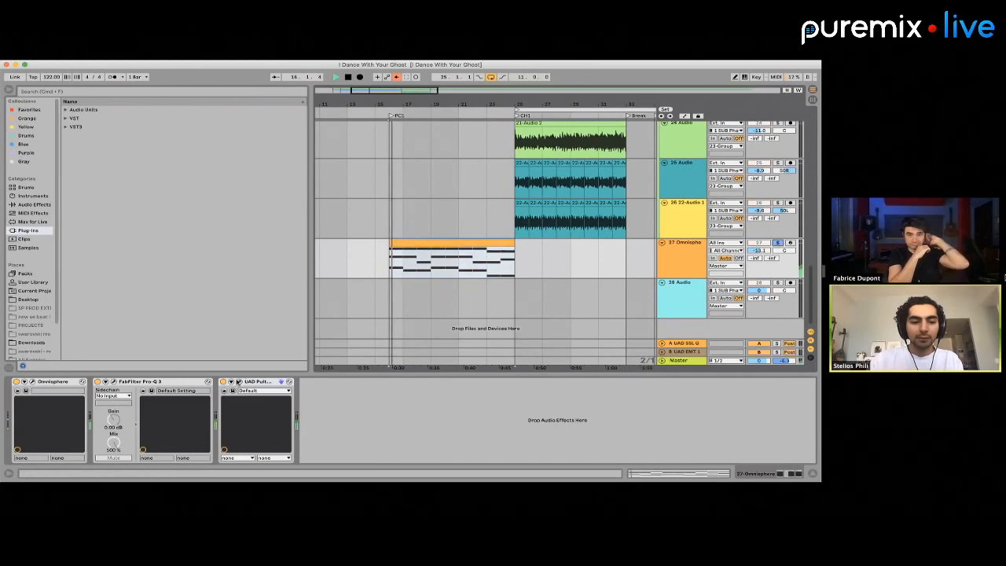
# Open the Pultec and FabFilter Pro-Q 3 windows on the track 27 Omnisphere chain and look through the Pro-Q 3 presets
pyautogui.click(239, 382)
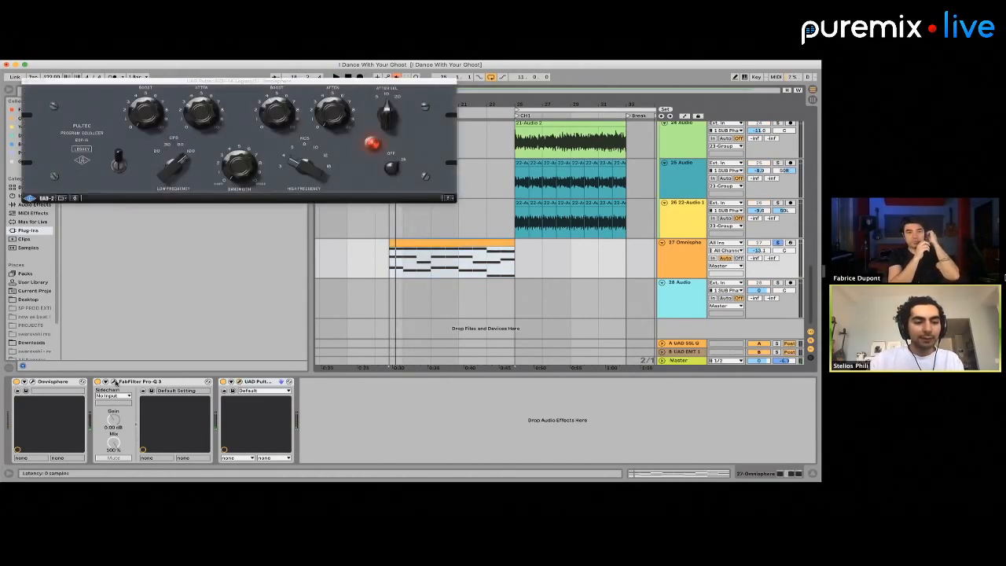
pyautogui.click(115, 381)
pyautogui.click(313, 96)
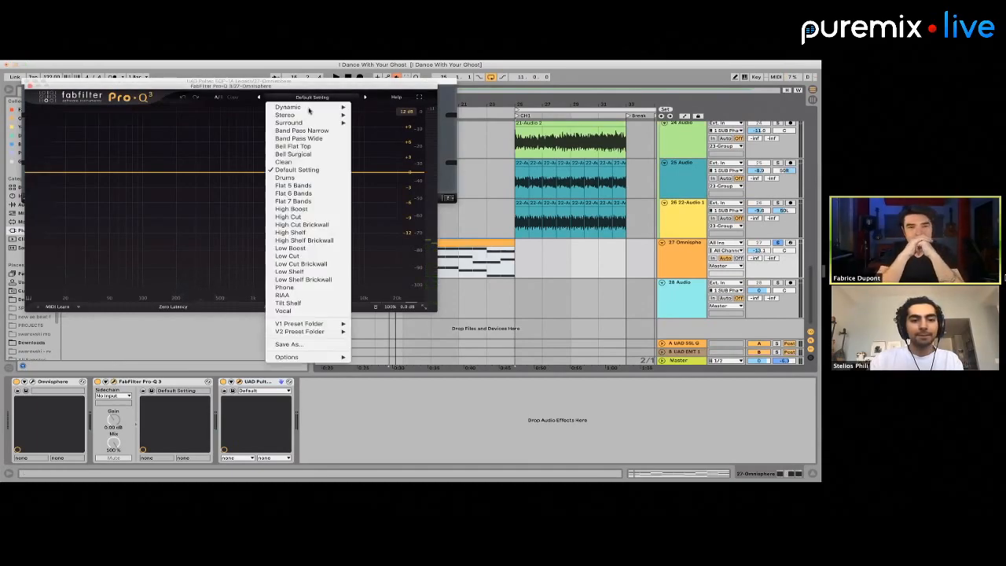
pyautogui.click(86, 198)
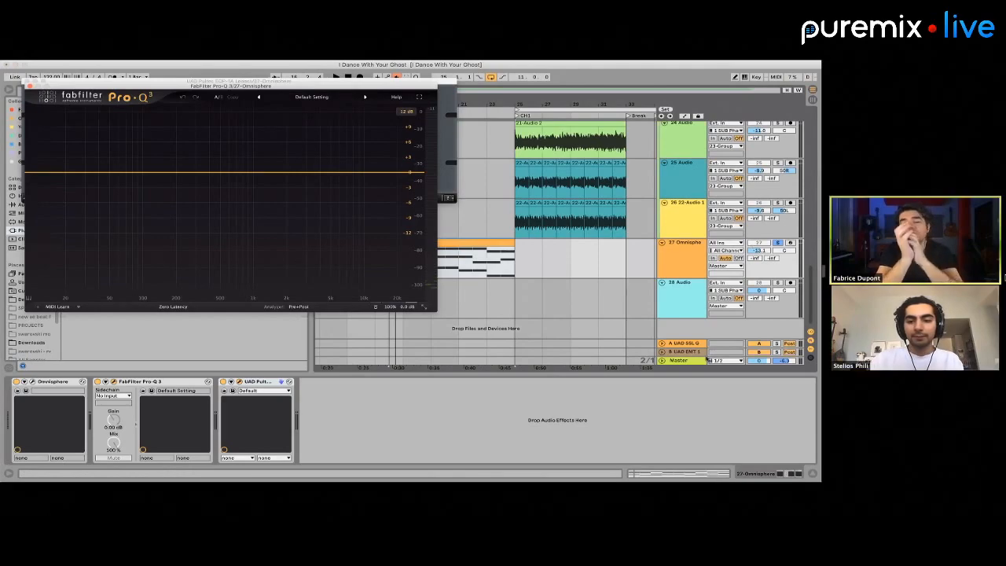
# Open the Listento plug-in on the Master track and start its transmission
pyautogui.click(679, 360)
pyautogui.click(33, 382)
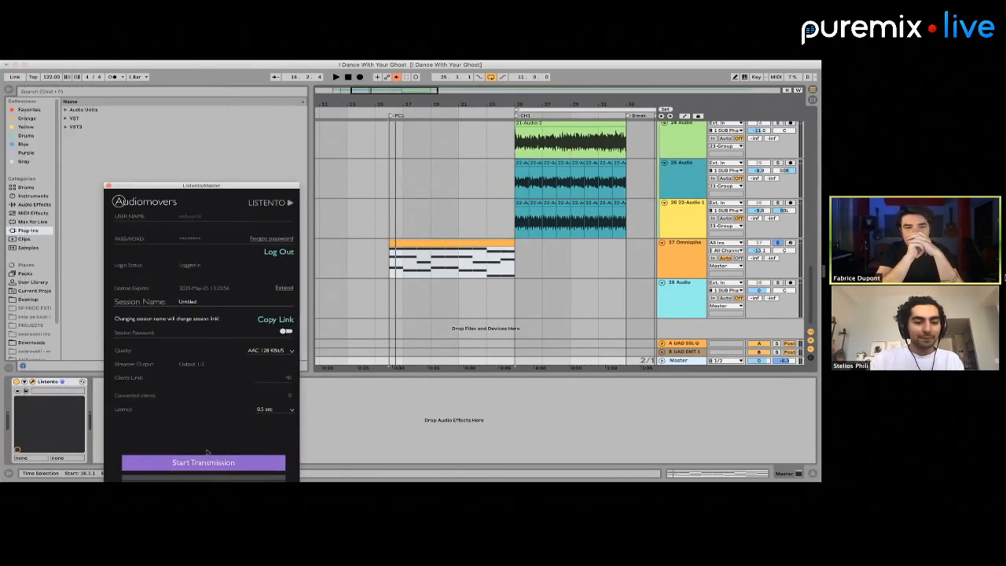
pyautogui.click(205, 461)
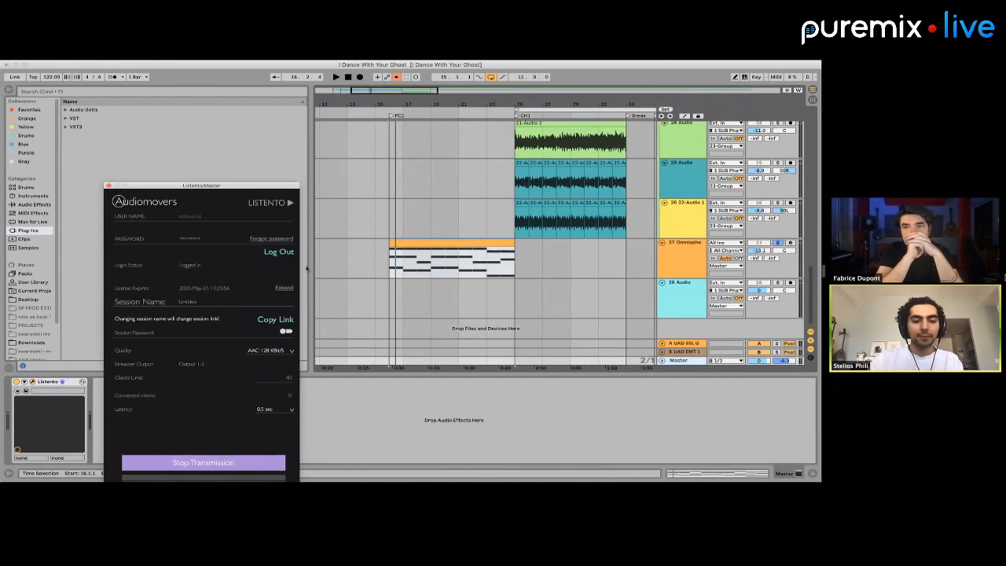
# Play the Omnisphere clip on track 27 and examine its spectrum in FabFilter Pro-Q 3
pyautogui.click(498, 294)
pyautogui.press('space')
pyautogui.click(474, 243)
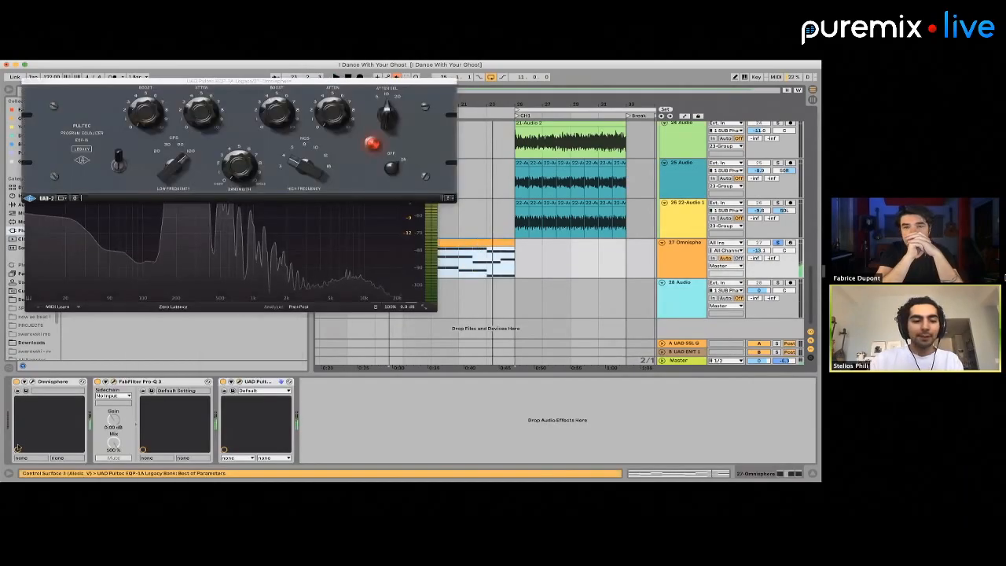
pyautogui.click(112, 381)
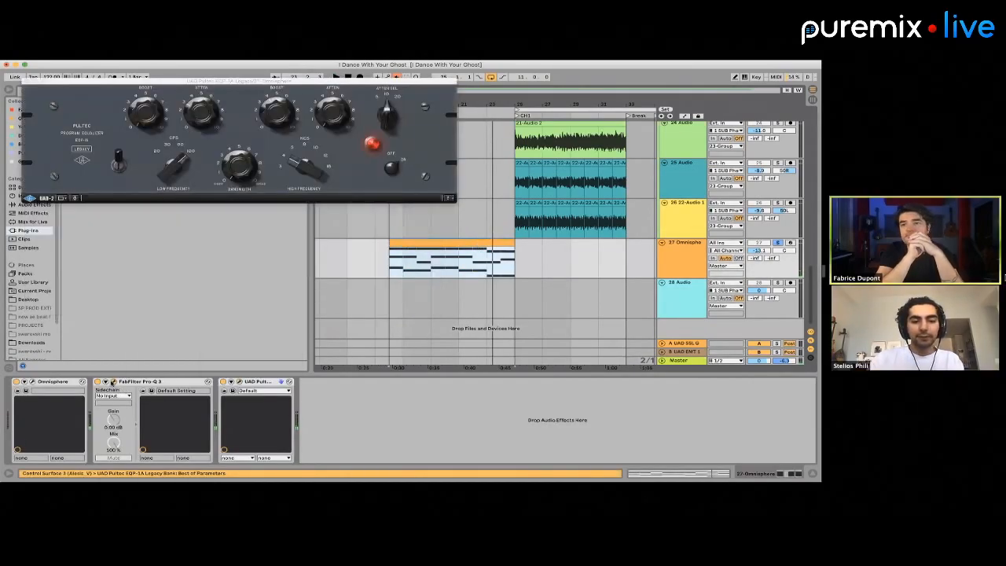
pyautogui.click(112, 382)
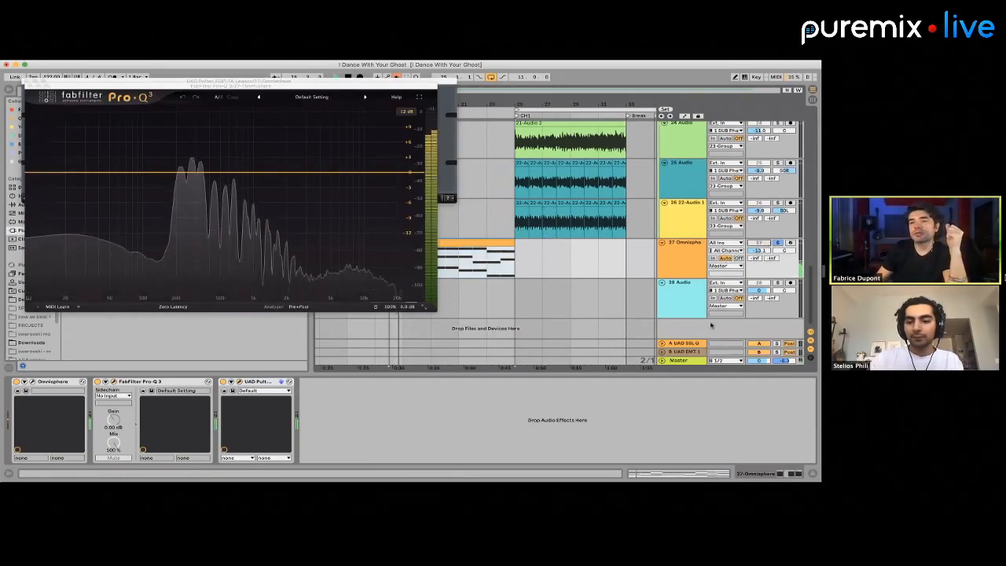
# Show the Master track's Listento window again and move it off the browser area
pyautogui.click(681, 360)
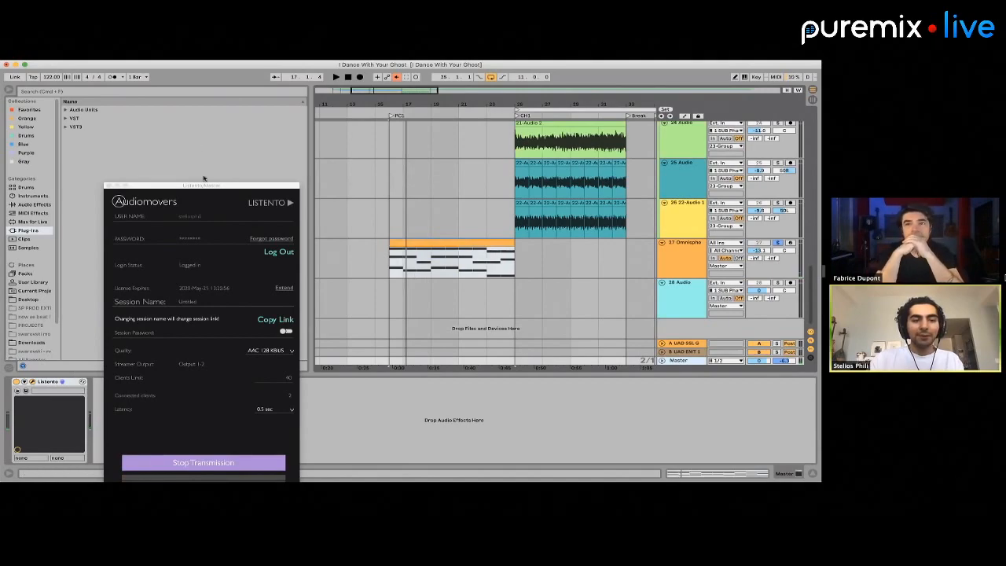
pyautogui.moveTo(206, 186); pyautogui.dragTo(658, 272)
pyautogui.click(396, 77)
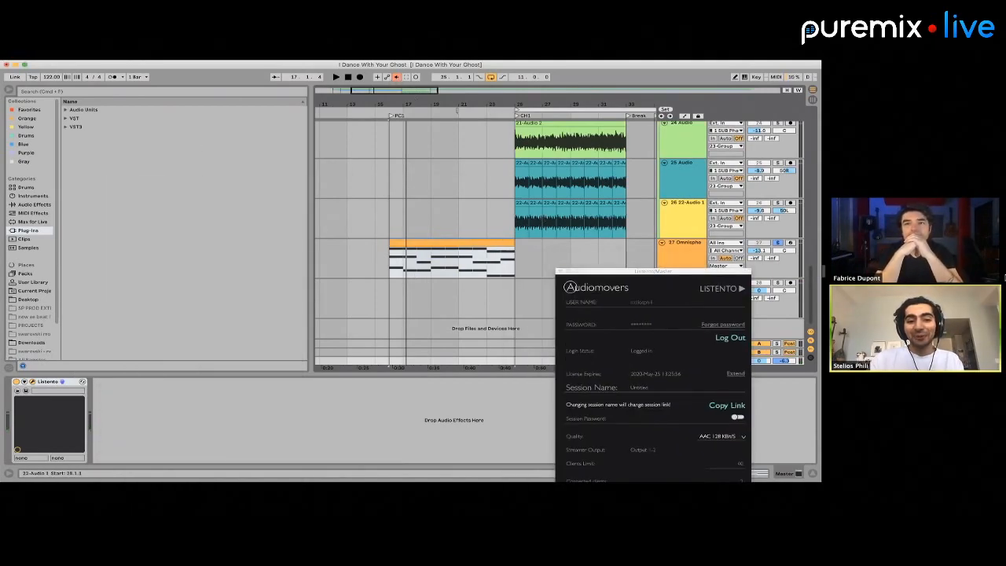
# Open Omnisphere on track 27 and switch off the Chorus Echo effect in the Dark Juno Pad 1 patch
pyautogui.click(678, 244)
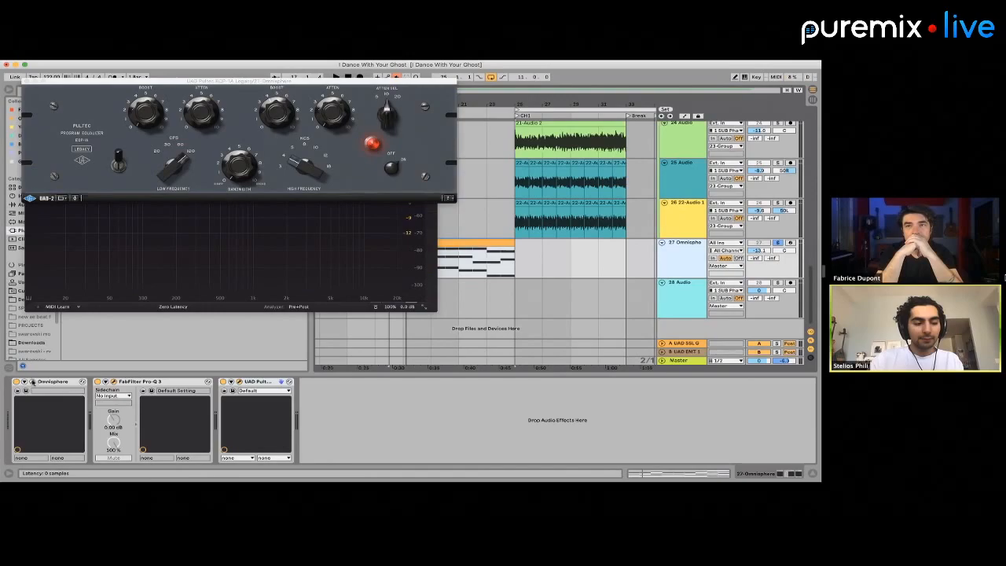
pyautogui.click(32, 381)
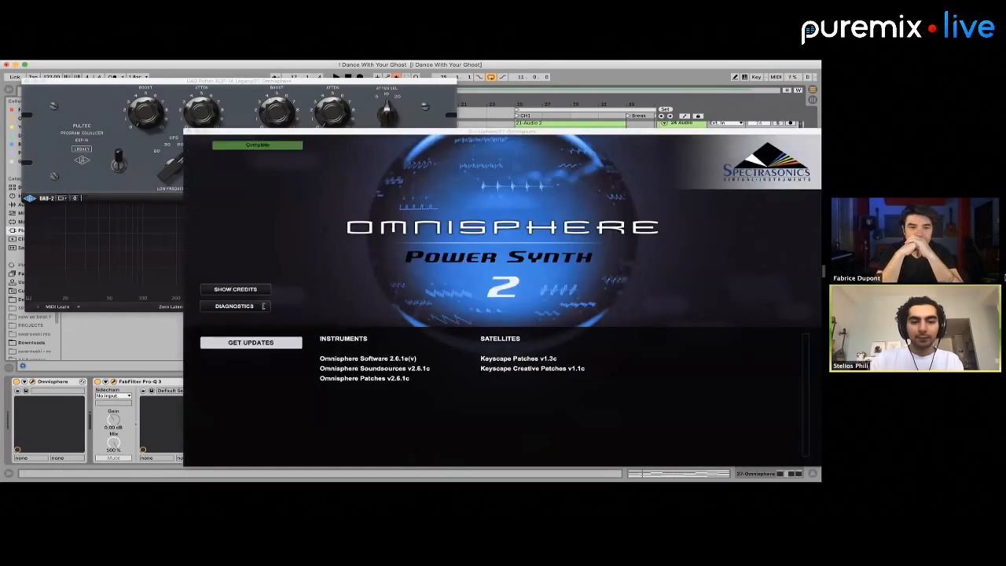
pyautogui.click(619, 230)
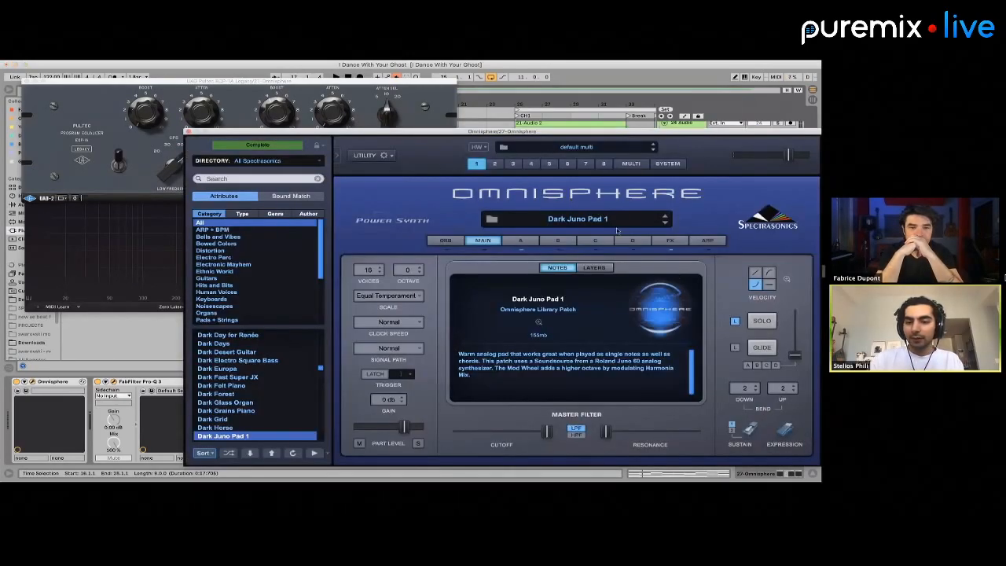
pyautogui.click(670, 239)
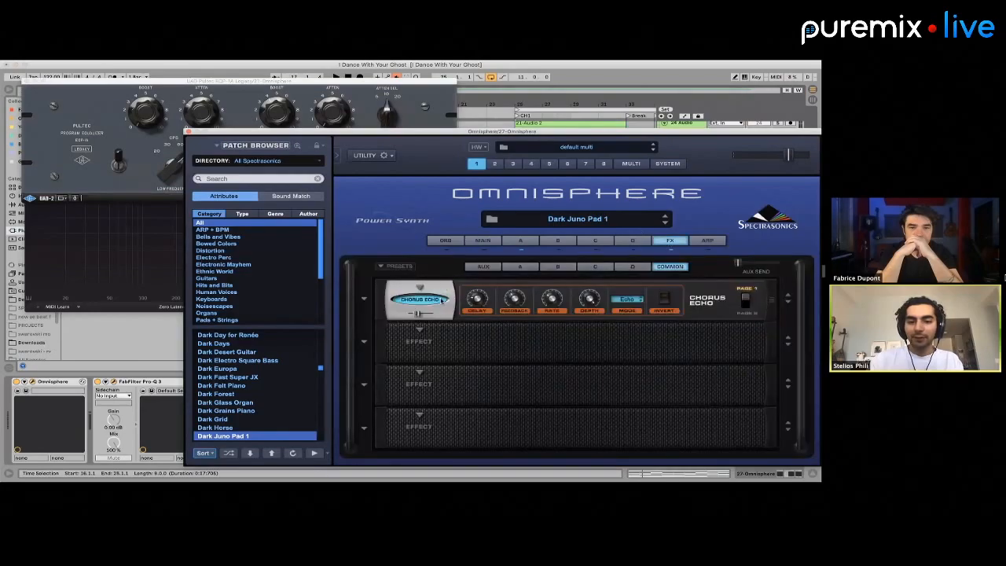
pyautogui.click(442, 300)
# Lower the amp and filter envelope releases in layer A of Dark Juno Pad 1, and close the open plug-in windows
pyautogui.click(519, 240)
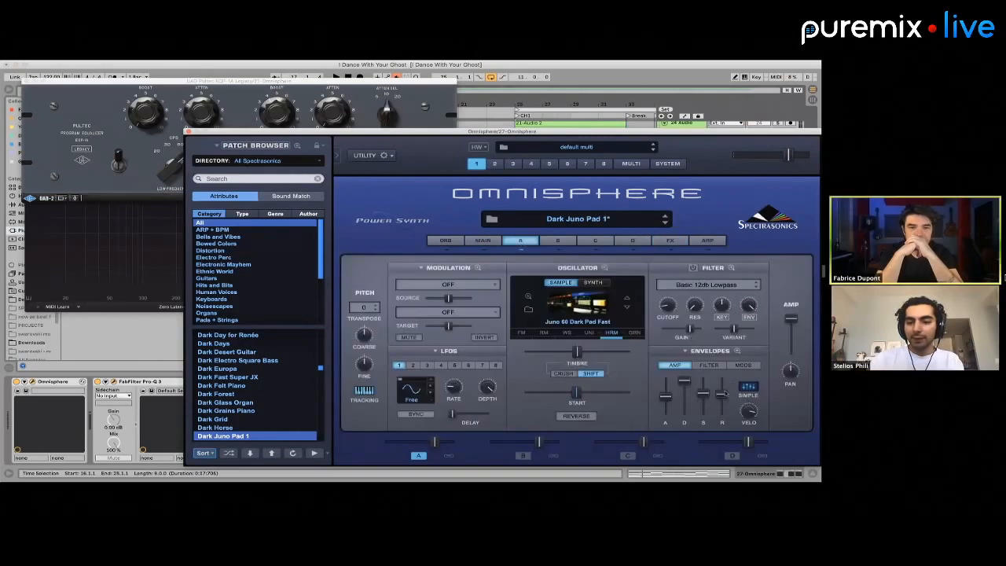
pyautogui.moveTo(723, 394); pyautogui.dragTo(723, 406)
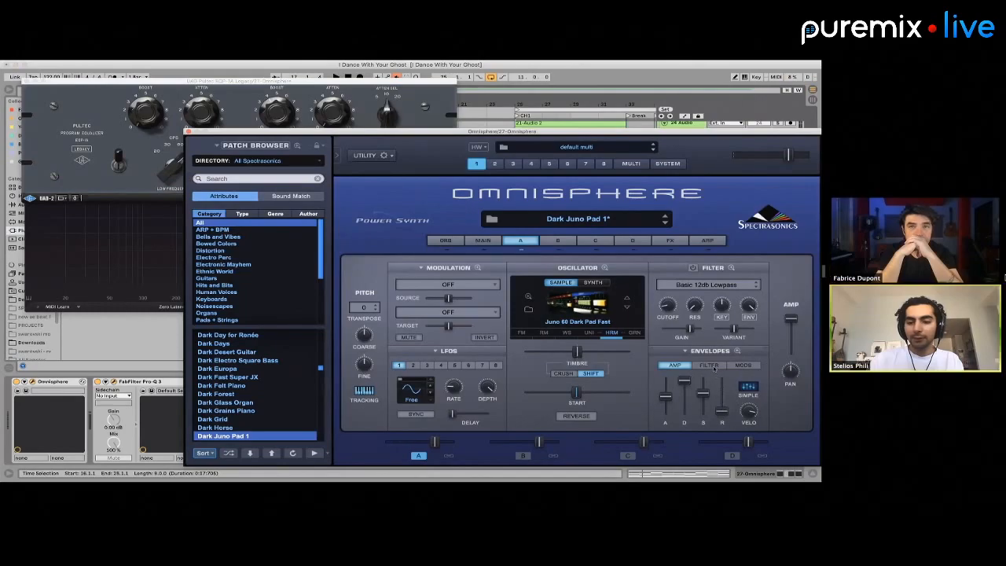
pyautogui.click(711, 365)
pyautogui.moveTo(723, 403); pyautogui.dragTo(724, 416)
pyautogui.click(741, 365)
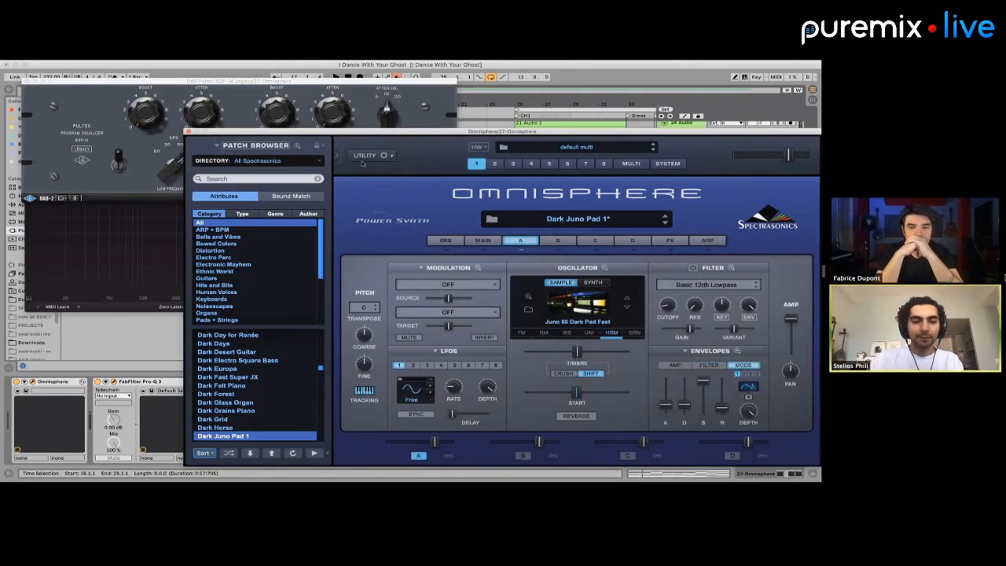
pyautogui.click(188, 132)
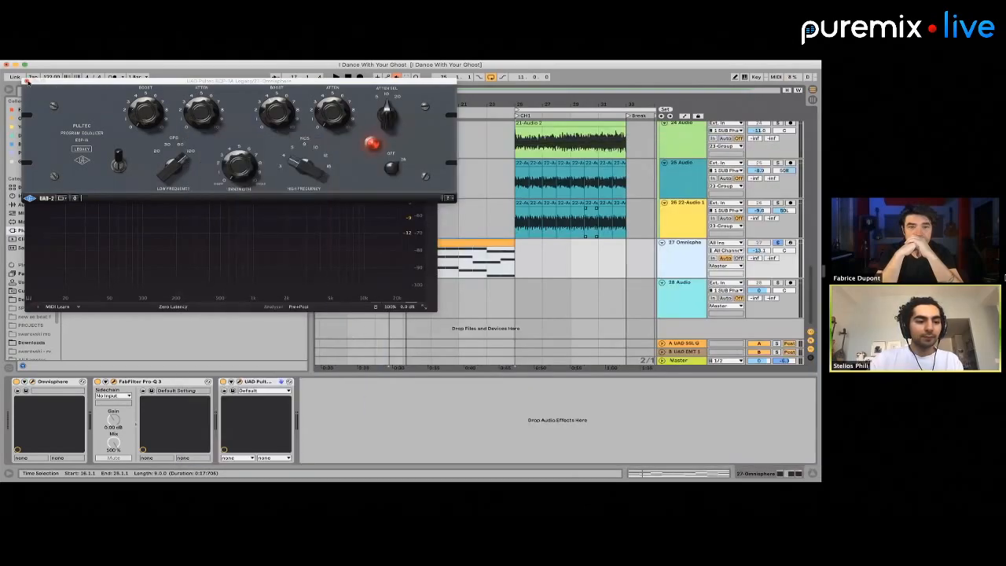
pyautogui.click(29, 82)
pyautogui.click(30, 87)
# Solo the Omnisphere track 22 and play its first MIDI clip from the CH1 section
pyautogui.scroll(3, 508, 168)
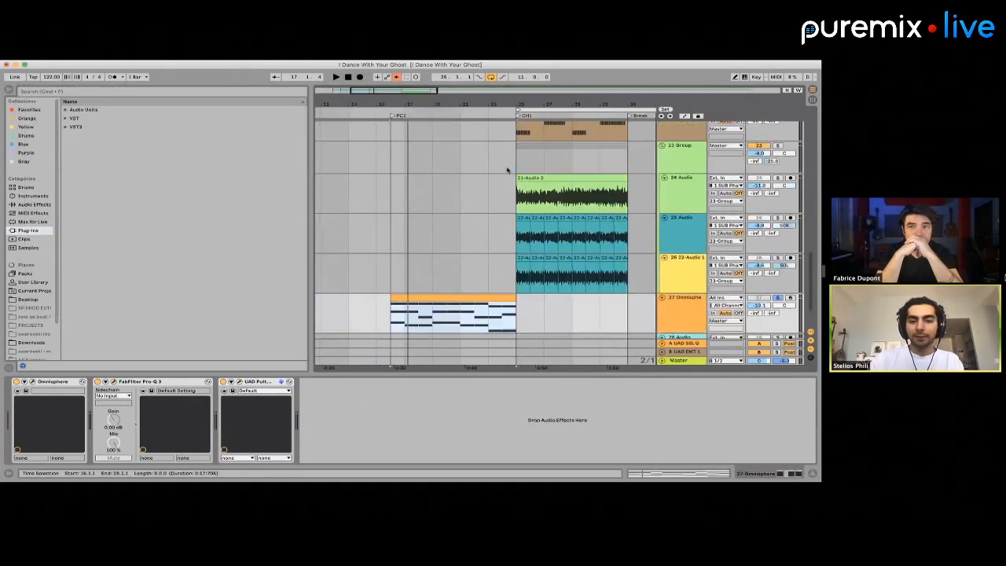
pyautogui.scroll(3, 605, 191)
pyautogui.click(777, 298)
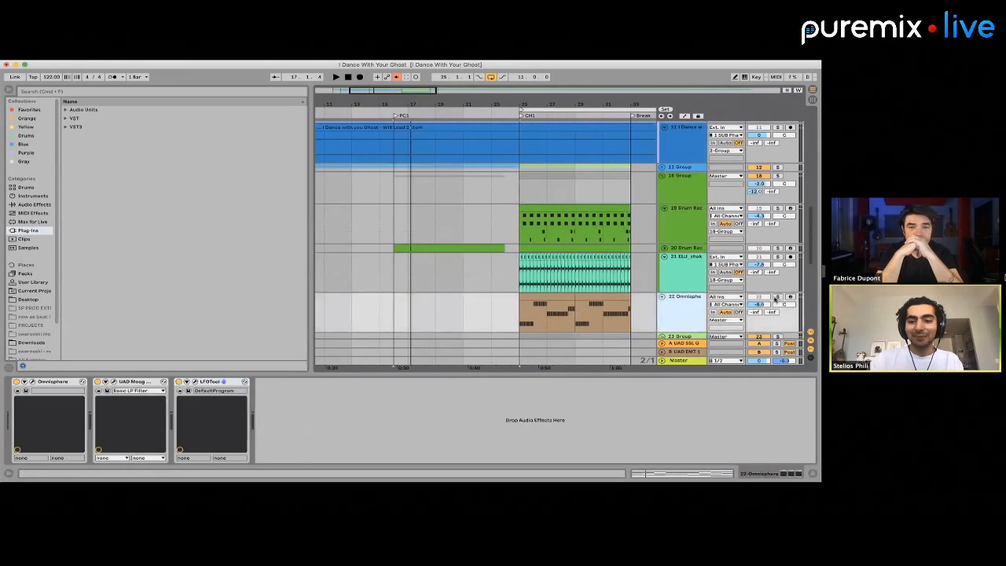
pyautogui.click(549, 297)
pyautogui.press('space')
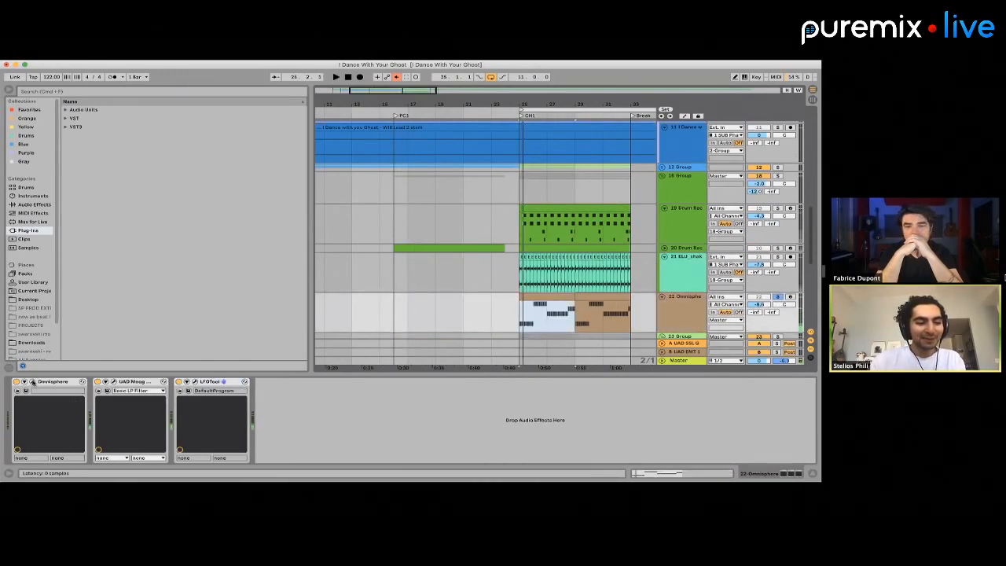
# Open Omnisphere on track 22, search the patch browser for "nice moog" and load the Nice Moog Bass patch
pyautogui.click(32, 382)
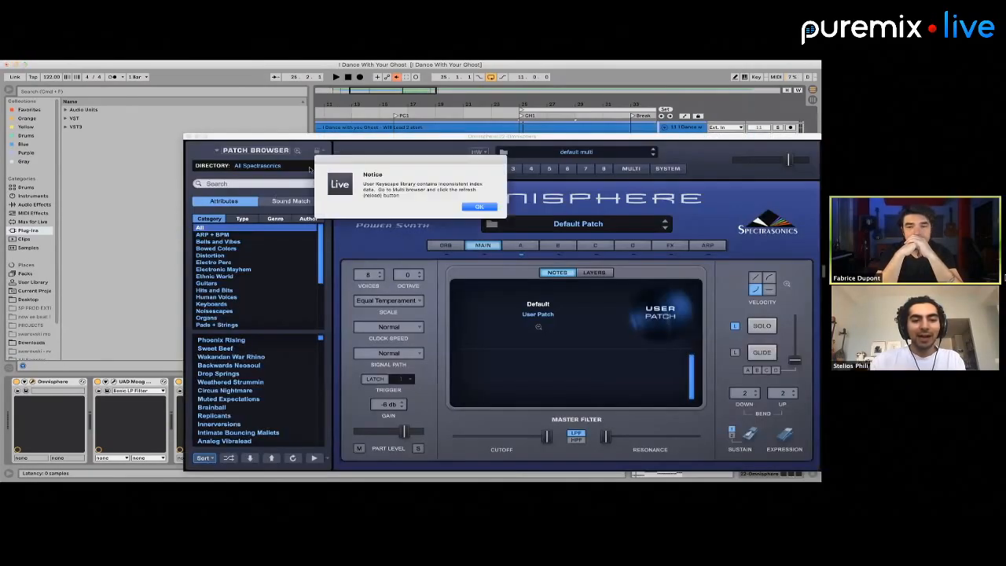
pyautogui.click(481, 206)
pyautogui.click(261, 184)
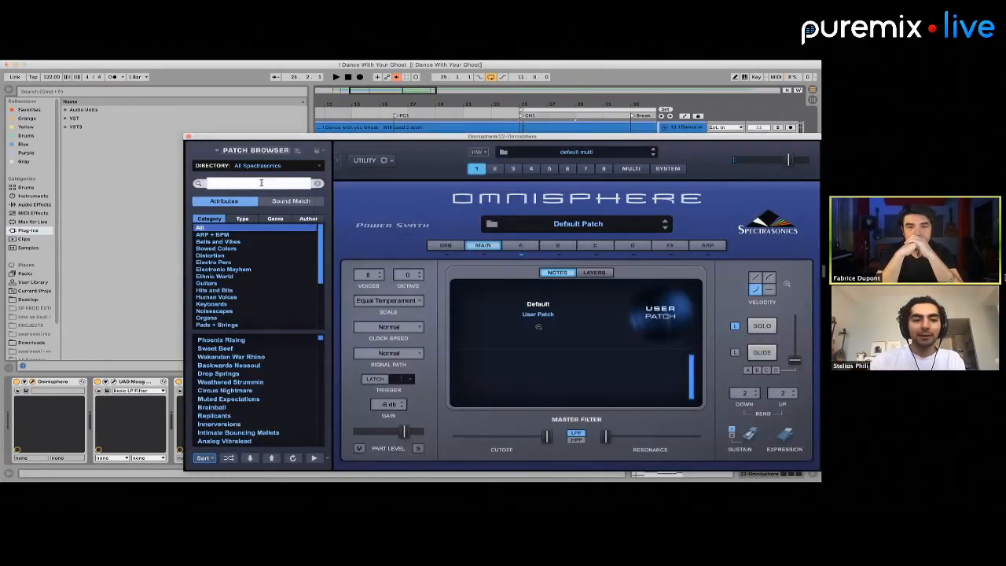
pyautogui.write('nice oo')
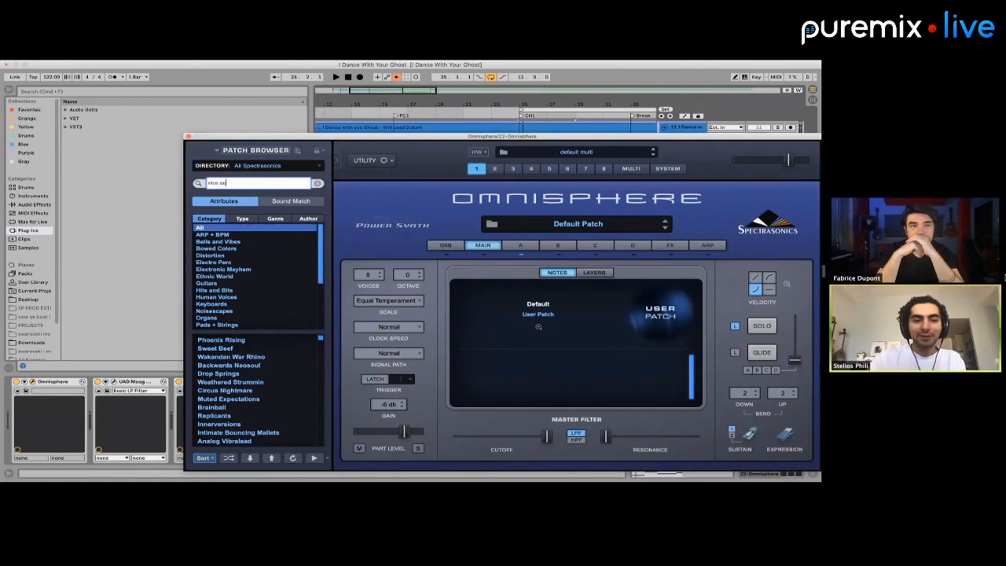
pyautogui.press('BackSpace')
pyautogui.press('BackSpace')
pyautogui.press('BackSpace')
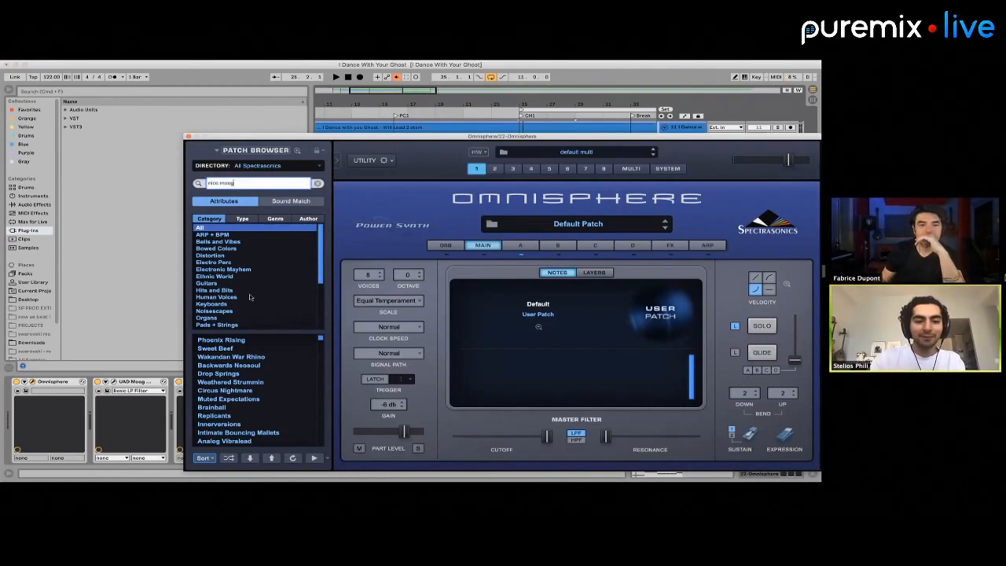
pyautogui.press('Return')
pyautogui.click(237, 341)
# Adjust the filter envelope amount and cutoff in layer A of Nice Moog Bass during playback, and close Omnisphere
pyautogui.click(521, 245)
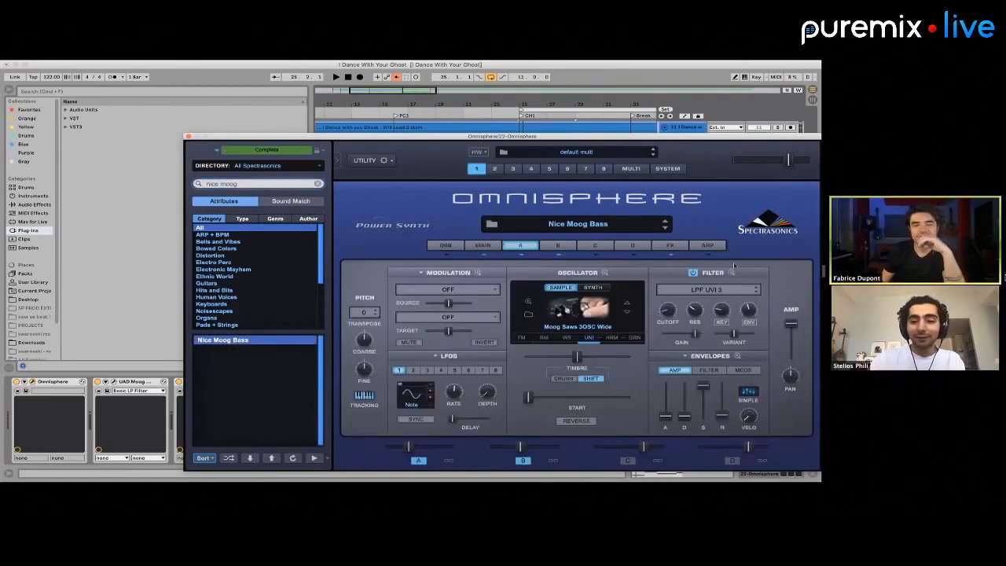
pyautogui.click(695, 310)
pyautogui.click(748, 309)
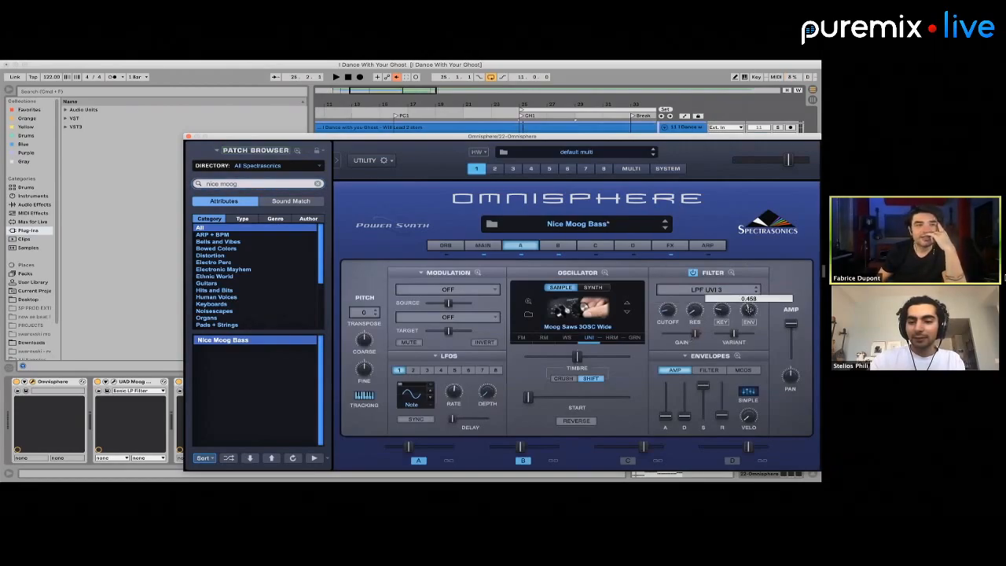
pyautogui.moveTo(748, 309); pyautogui.dragTo(748, 336)
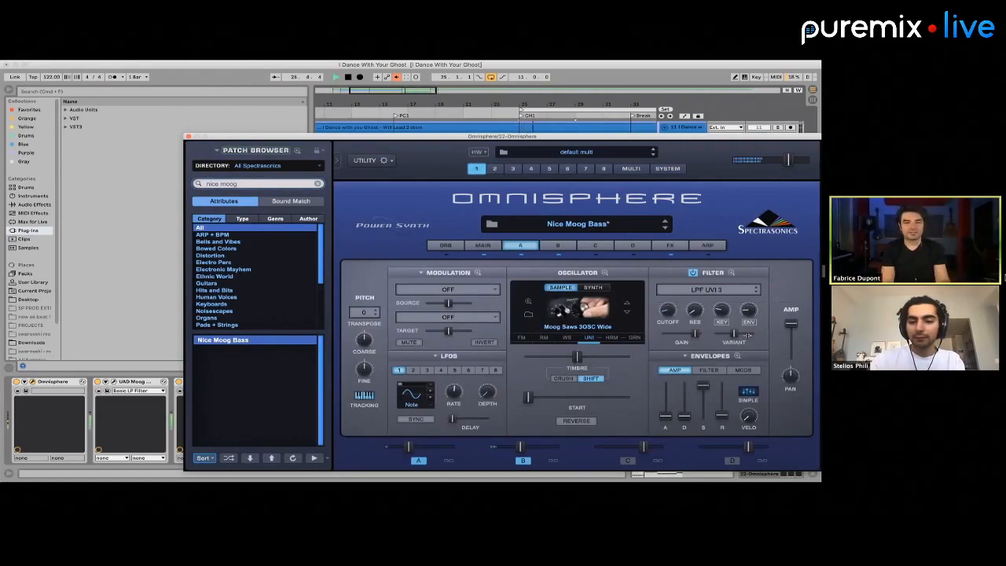
pyautogui.moveTo(667, 312); pyautogui.dragTo(668, 314)
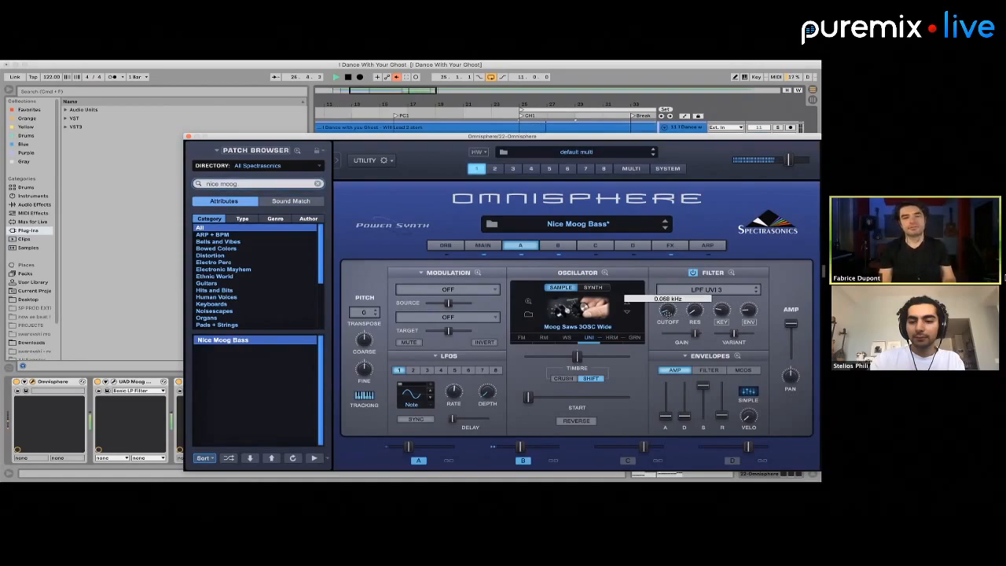
pyautogui.click(188, 137)
# Take track 22 out of solo, then solo the Omnisphere pad on track 27 and listen to its PC1 clip
pyautogui.click(778, 297)
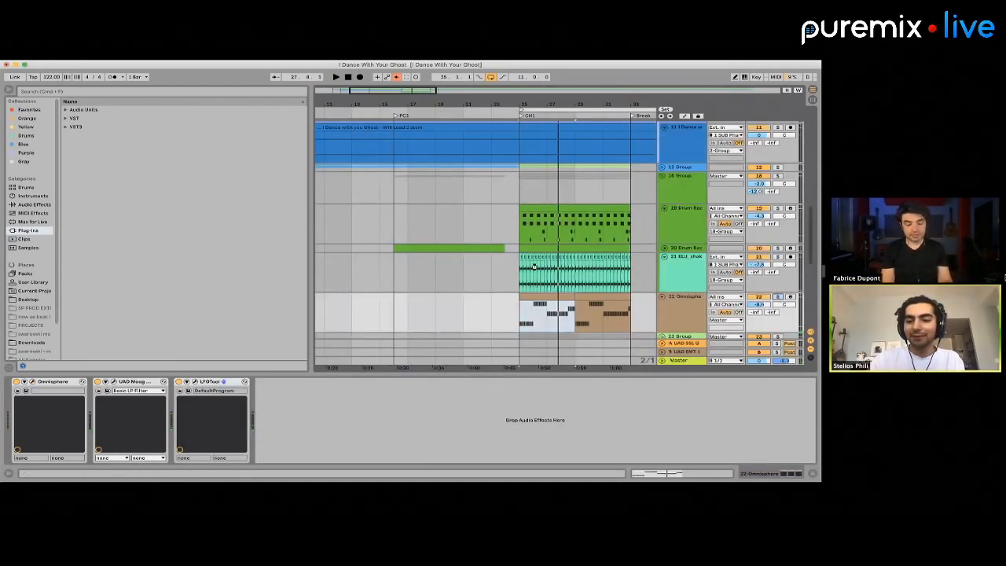
pyautogui.scroll(-6, 535, 269)
pyautogui.hscroll(-4, 535, 269)
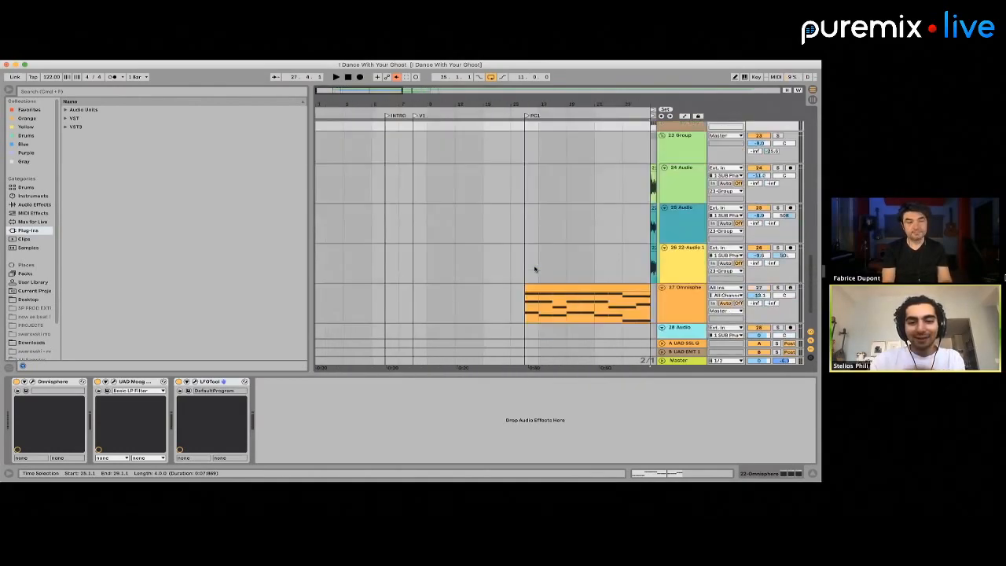
pyautogui.click(545, 264)
pyautogui.click(778, 264)
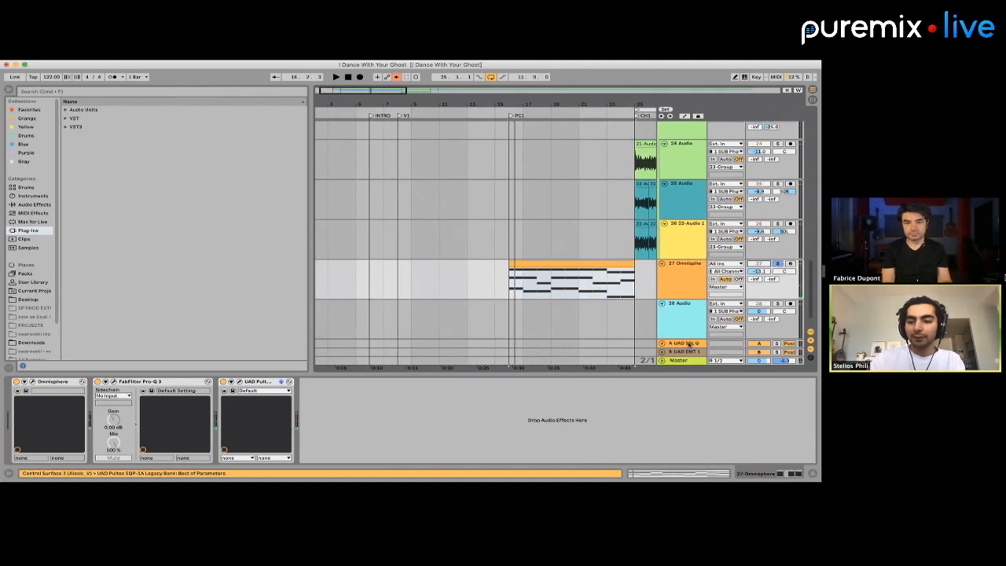
# Set the input of audio track 28 to Resampling and select the Omnisphere clip on track 27
pyautogui.press('Down')
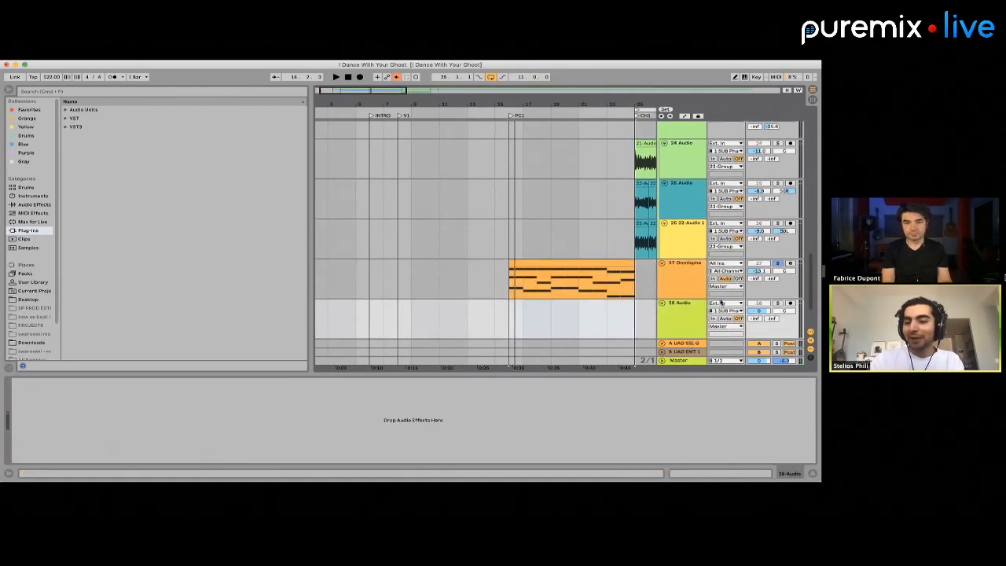
pyautogui.click(720, 302)
pyautogui.click(697, 95)
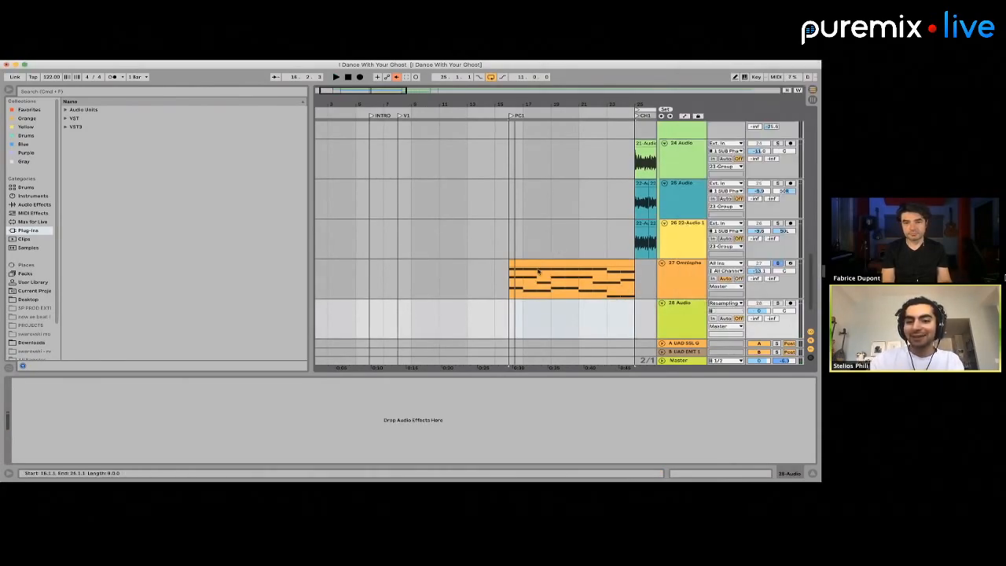
pyautogui.click(525, 262)
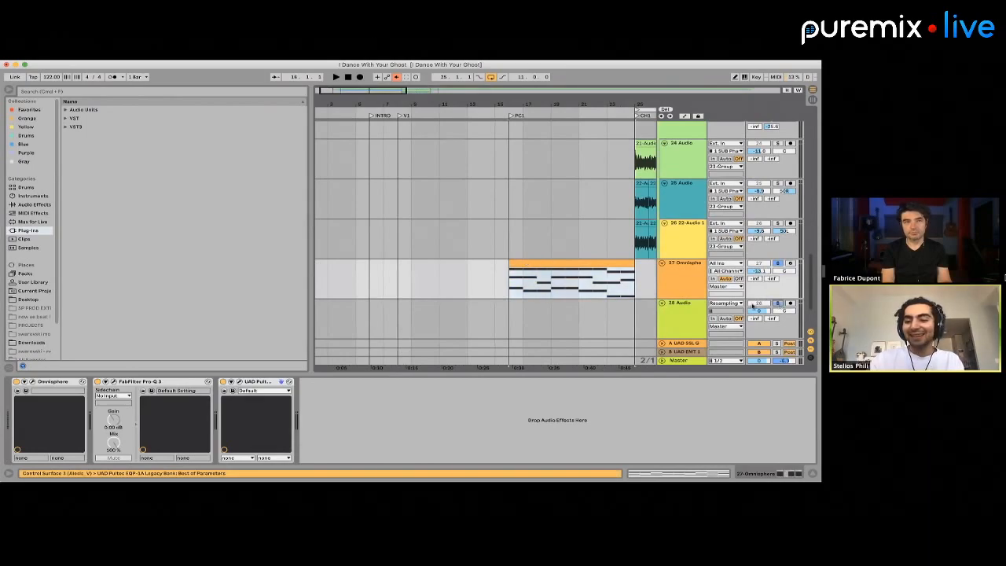
# Open the Omnisphere MIDI clip on track 27 and transpose all its notes up one octave
pyautogui.click(527, 327)
pyautogui.hscroll(3, 502, 324)
pyautogui.scroll(-1, 503, 324)
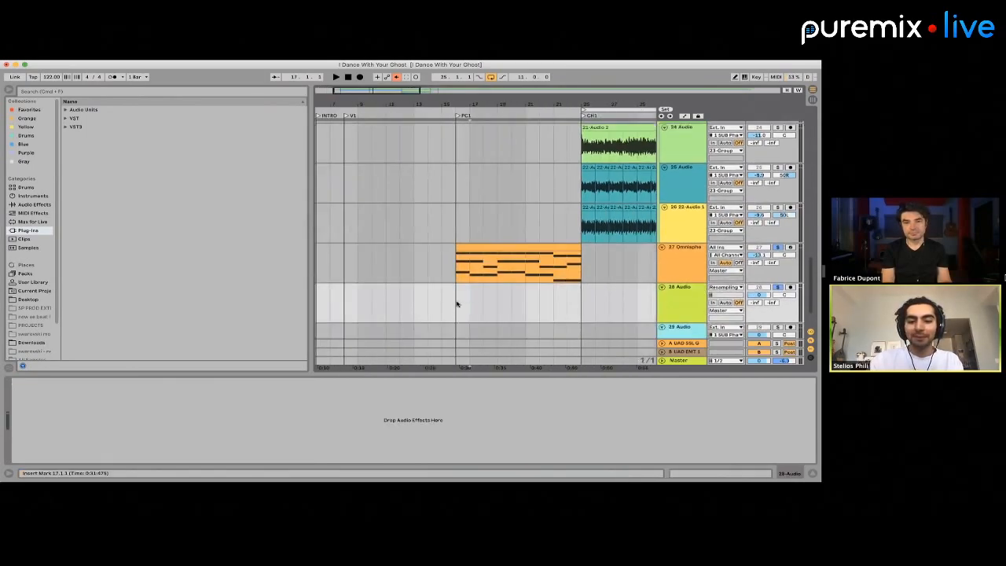
pyautogui.doubleClick(515, 253)
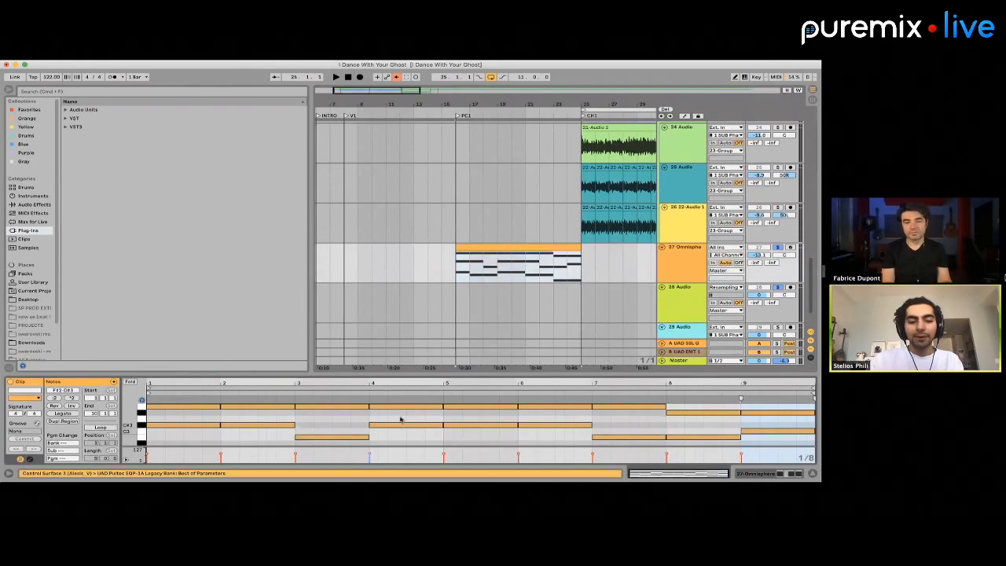
pyautogui.press('super+a')
pyautogui.hotkey('shift', 'Up')
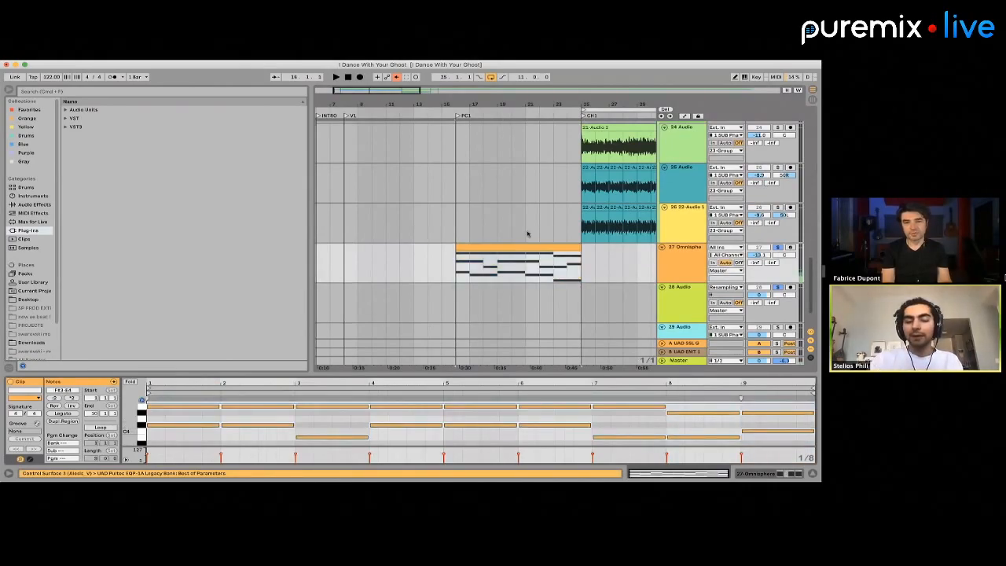
# Record the pad onto armed track 28 from bar 16 to the start of the chorus at bar 25, with looping switched off
pyautogui.click(453, 296)
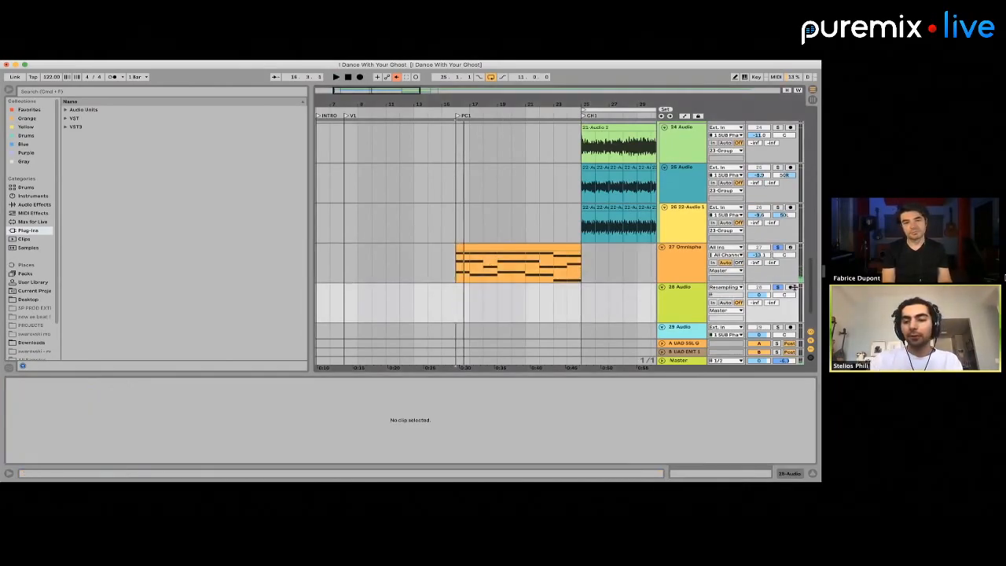
pyautogui.click(360, 77)
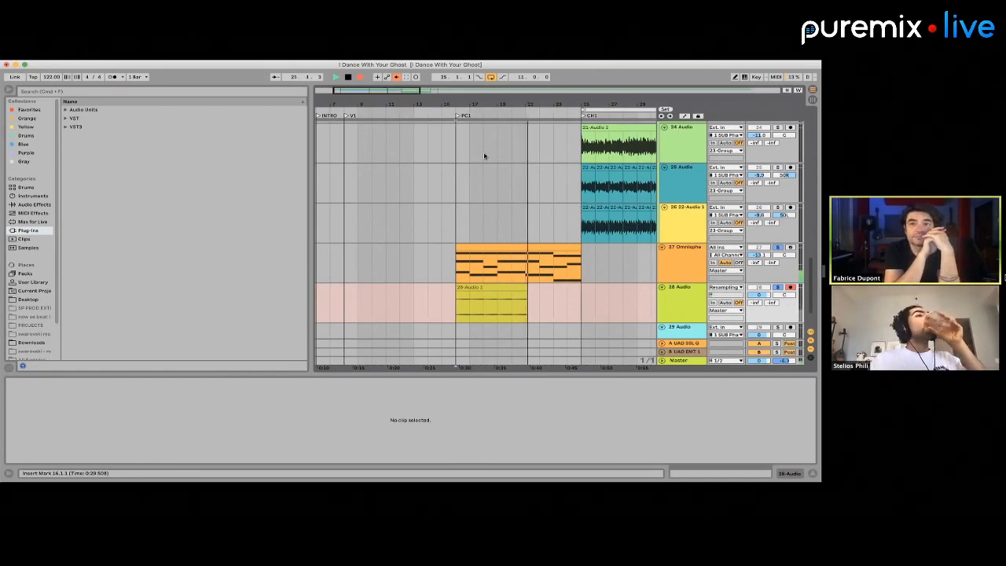
pyautogui.click(491, 77)
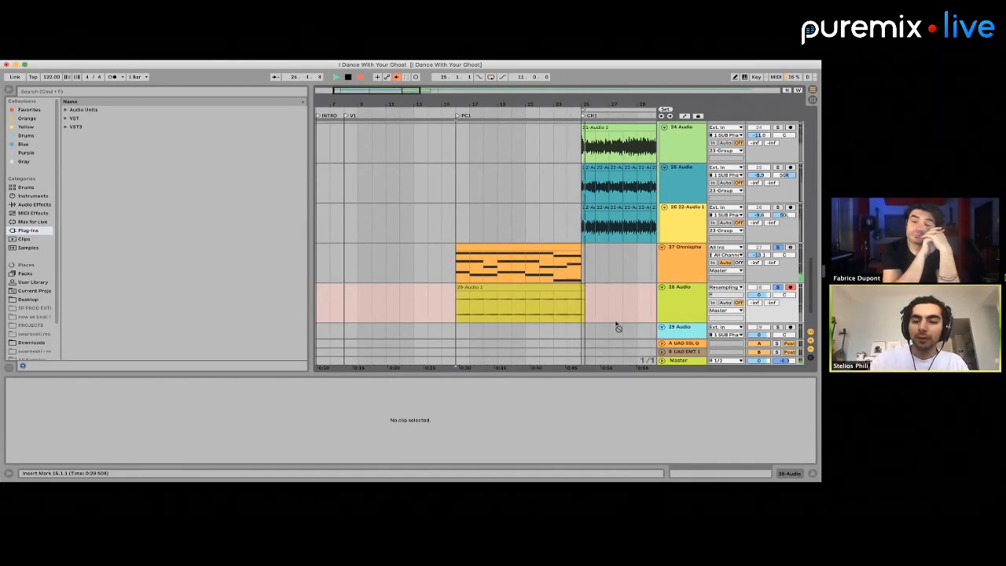
pyautogui.press('space')
# Transpose the recorded clip on track 28 by -12 st and set its warp mode to Complex Pro with an Envelope of 8
pyautogui.click(556, 287)
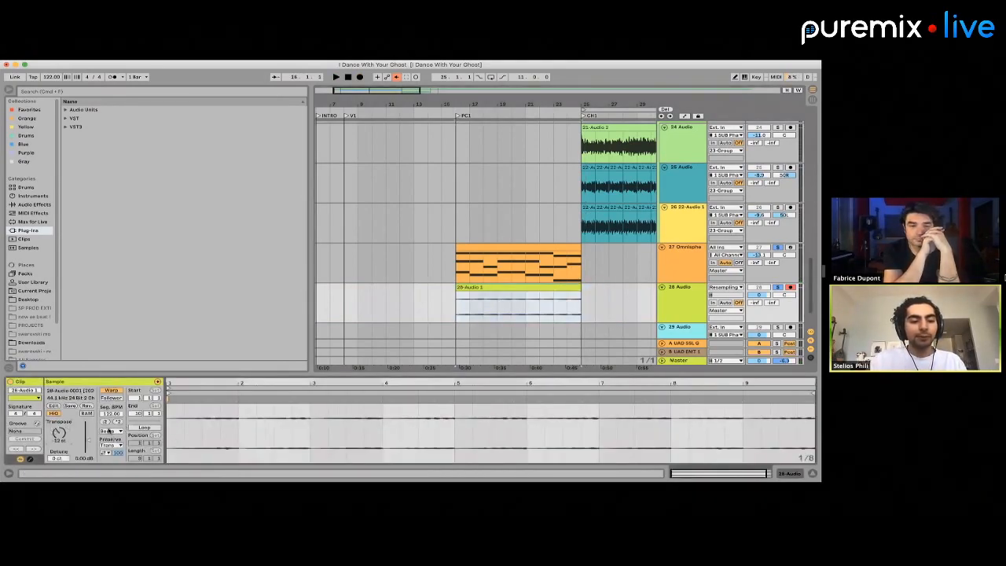
pyautogui.click(110, 430)
pyautogui.click(117, 471)
pyautogui.press('space')
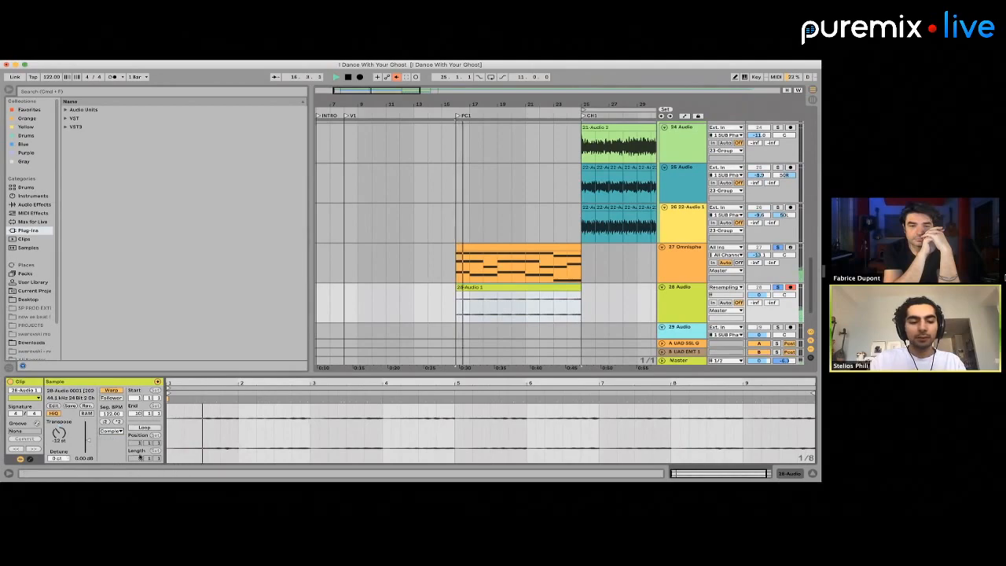
pyautogui.click(110, 430)
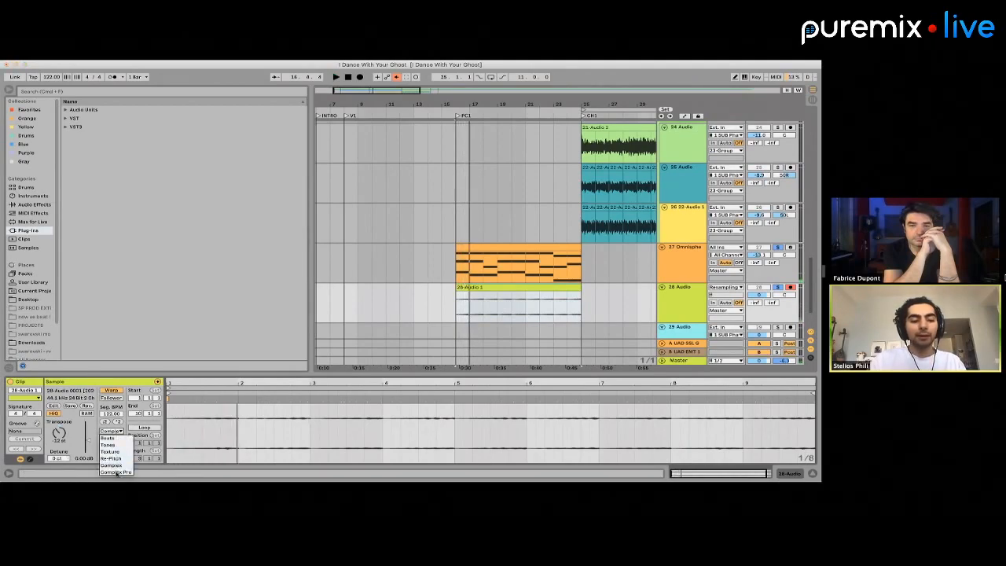
pyautogui.click(117, 472)
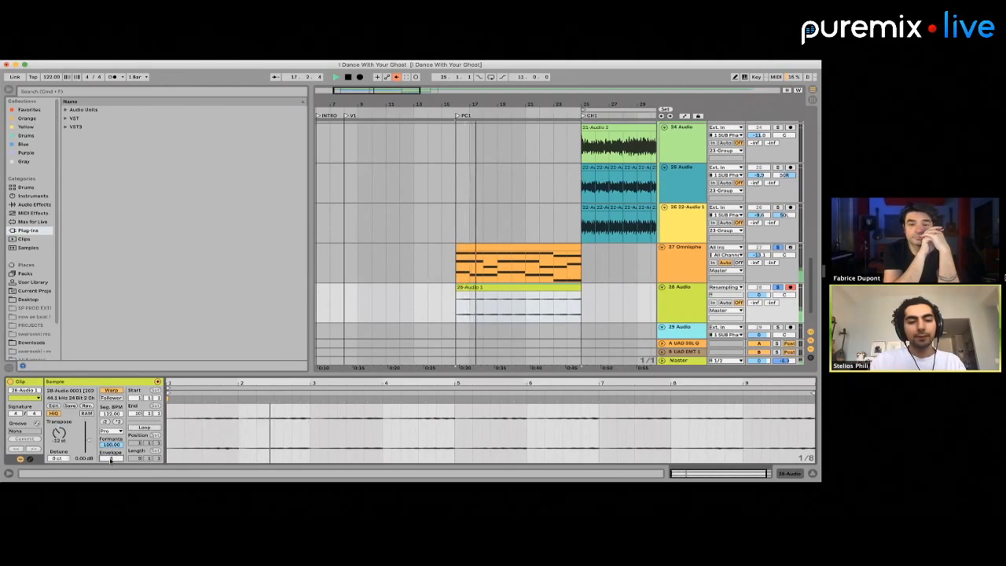
# Compare the Omnisphere pad on track 27 with the resampled audio on track 28 by switching their solos during playback
pyautogui.click(777, 287)
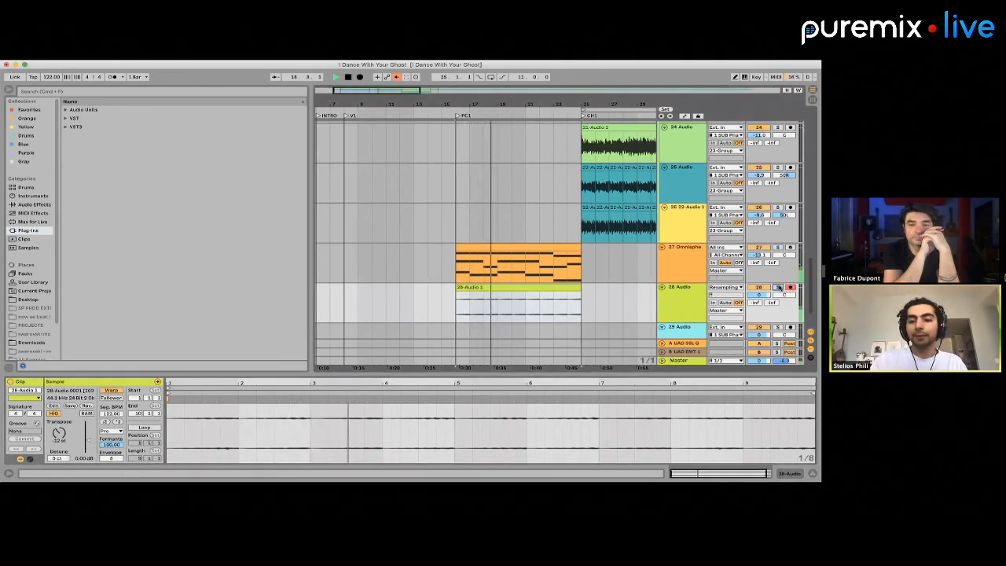
pyautogui.click(779, 248)
pyautogui.press('space')
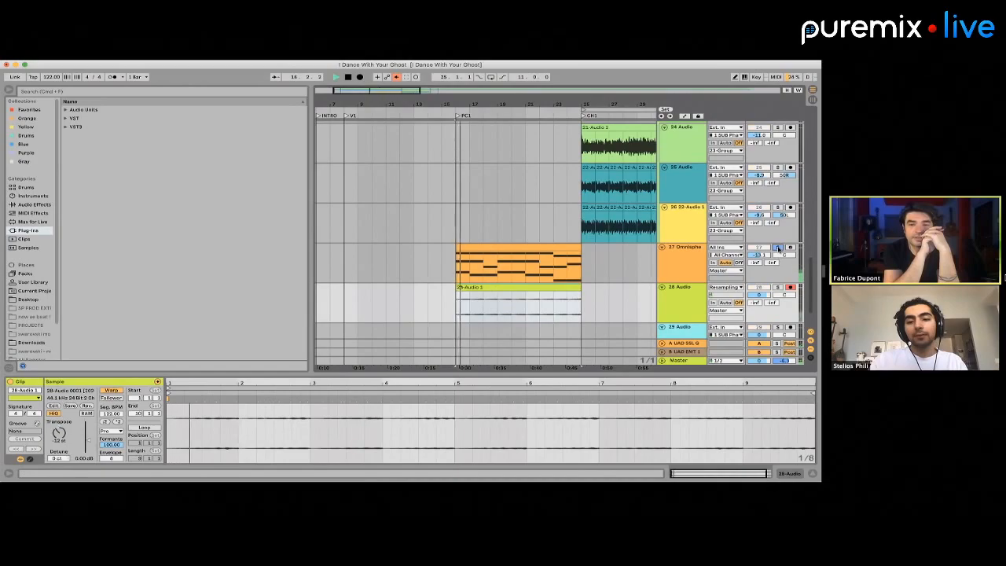
pyautogui.click(522, 255)
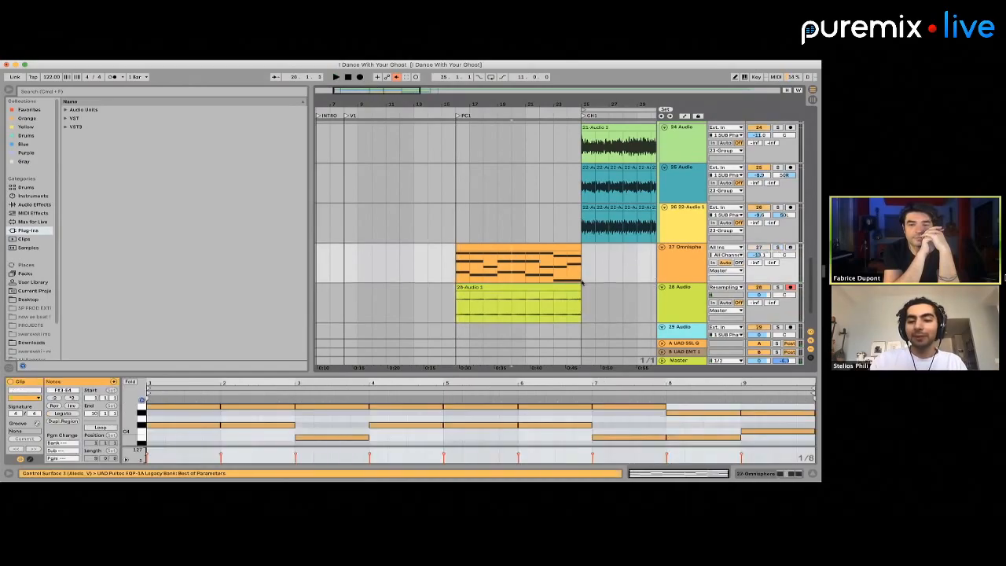
# Raise the gain of the 28-Audio 1 clip to about 4.4 dB, and lower track 27's volume to -16.7 while comparing their levels
pyautogui.click(550, 289)
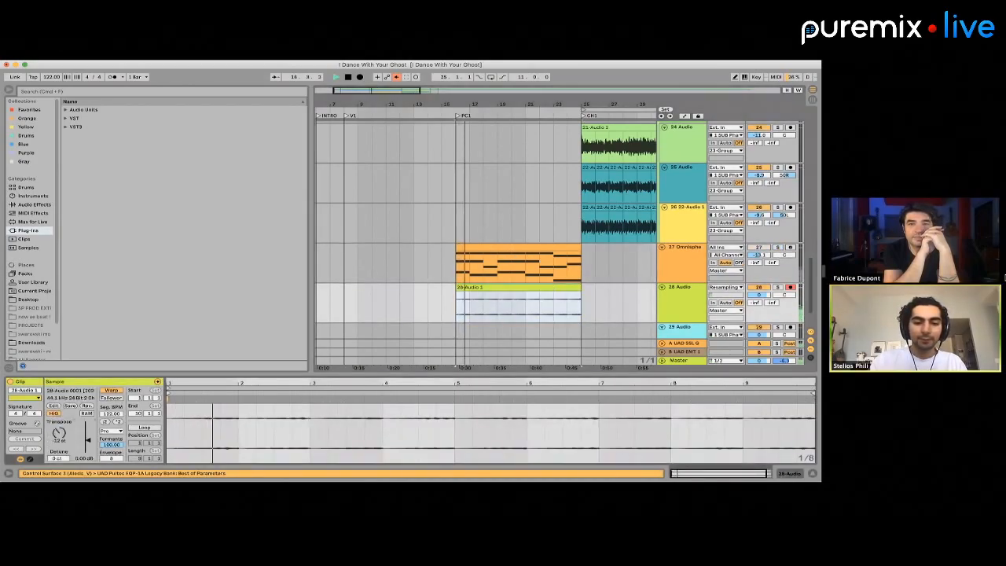
pyautogui.moveTo(88, 440); pyautogui.dragTo(88, 436)
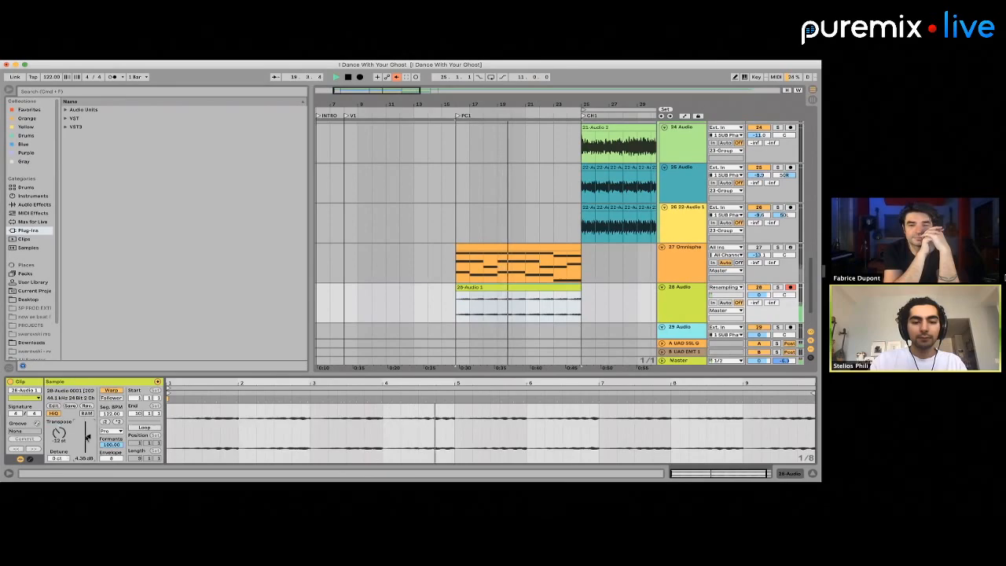
pyautogui.click(531, 248)
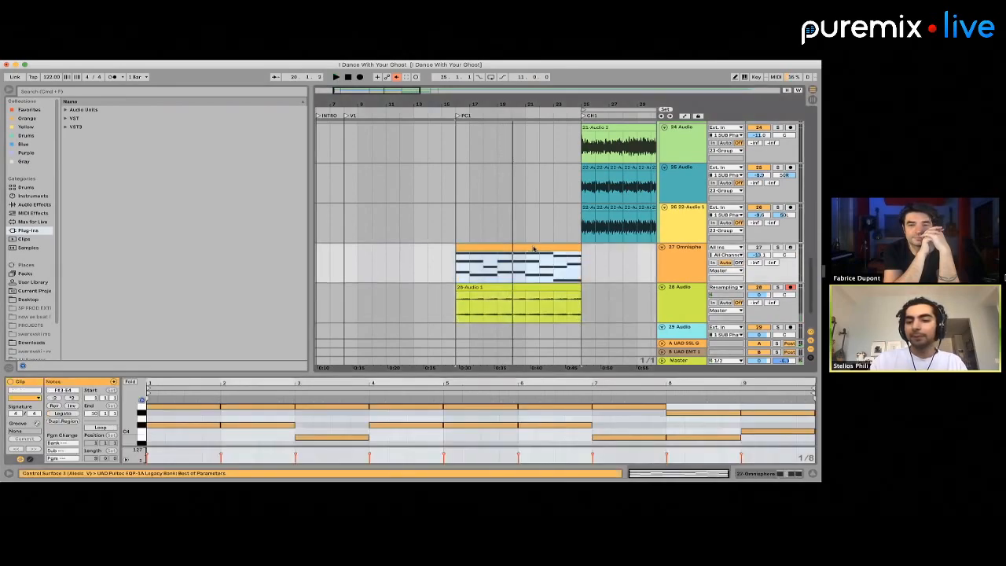
pyautogui.press('space')
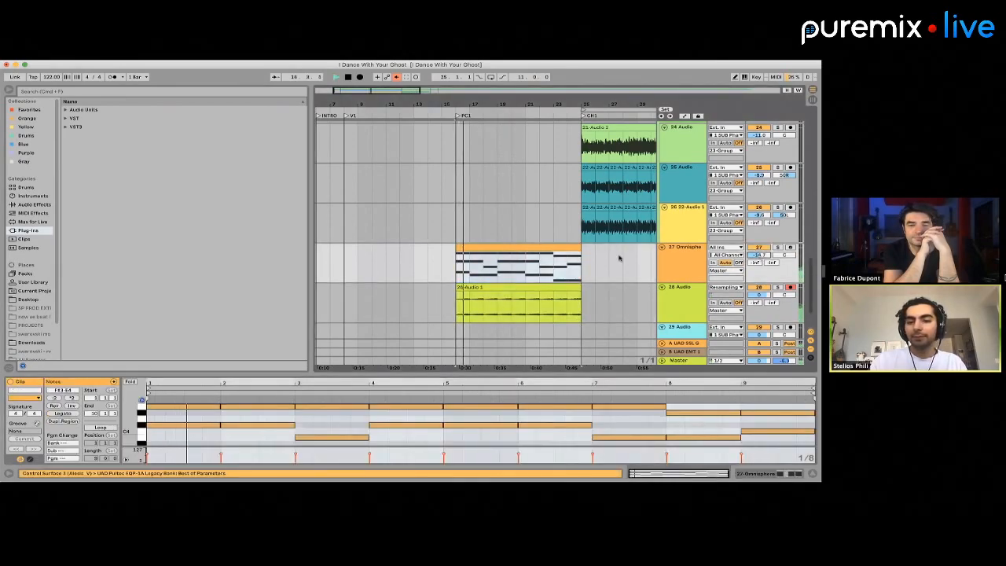
pyautogui.moveTo(758, 255); pyautogui.dragTo(758, 264)
pyautogui.click(550, 287)
pyautogui.press('space')
# Examine the arrangement around the chorus clips and the two pad tracks between PC1 and CH1
pyautogui.scroll(-3, 549, 289)
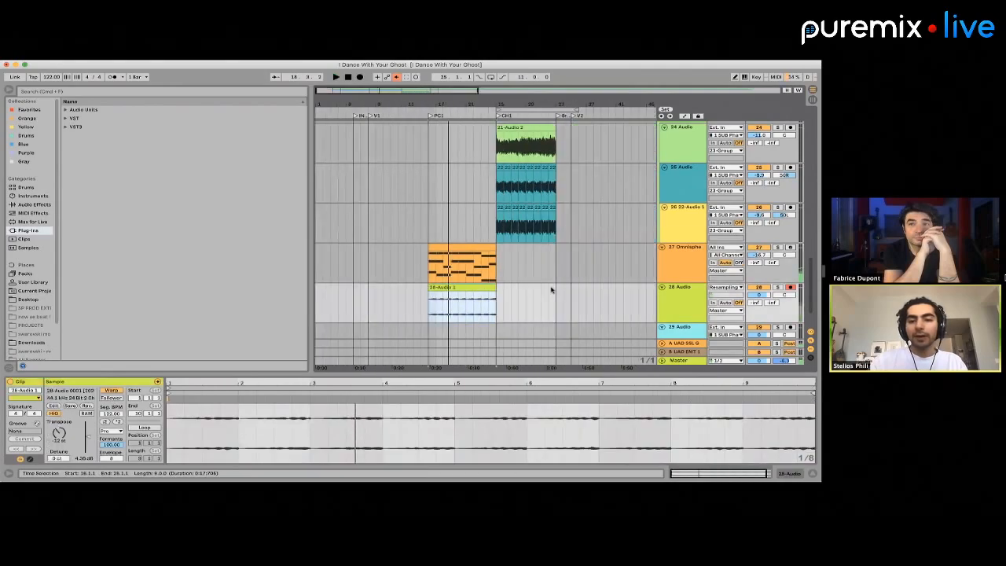
pyautogui.hscroll(2, 542, 287)
pyautogui.scroll(-1, 499, 277)
pyautogui.hscroll(-2, 499, 277)
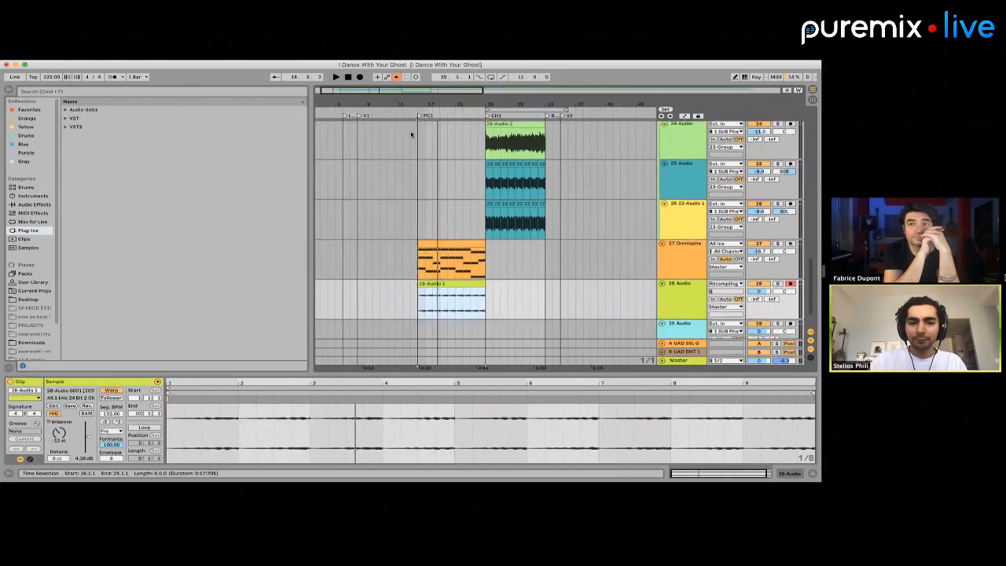
pyautogui.click(495, 240)
pyautogui.scroll(4, 495, 241)
pyautogui.scroll(2, 559, 245)
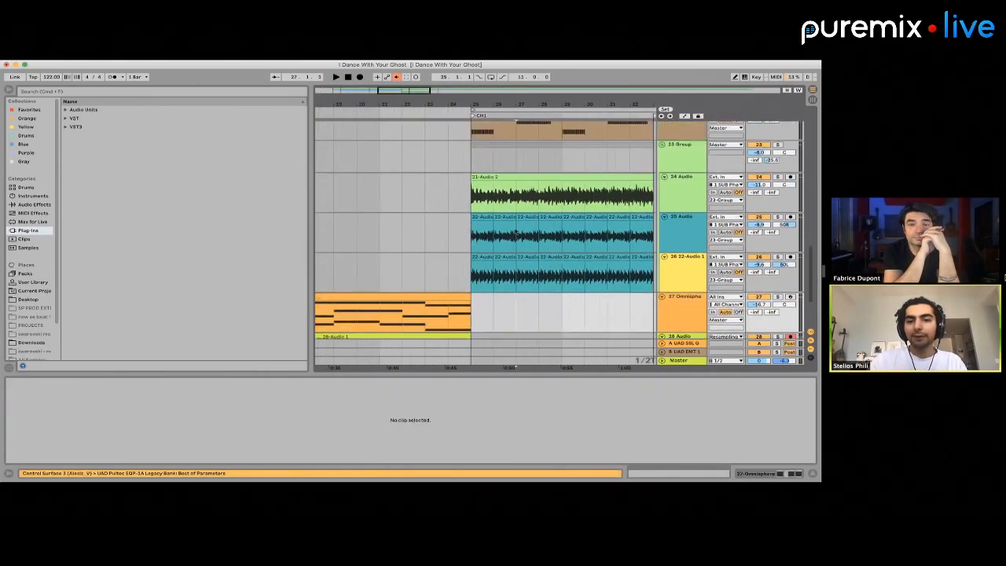
pyautogui.scroll(-3, 542, 243)
pyautogui.click(452, 219)
pyautogui.scroll(-2, 452, 219)
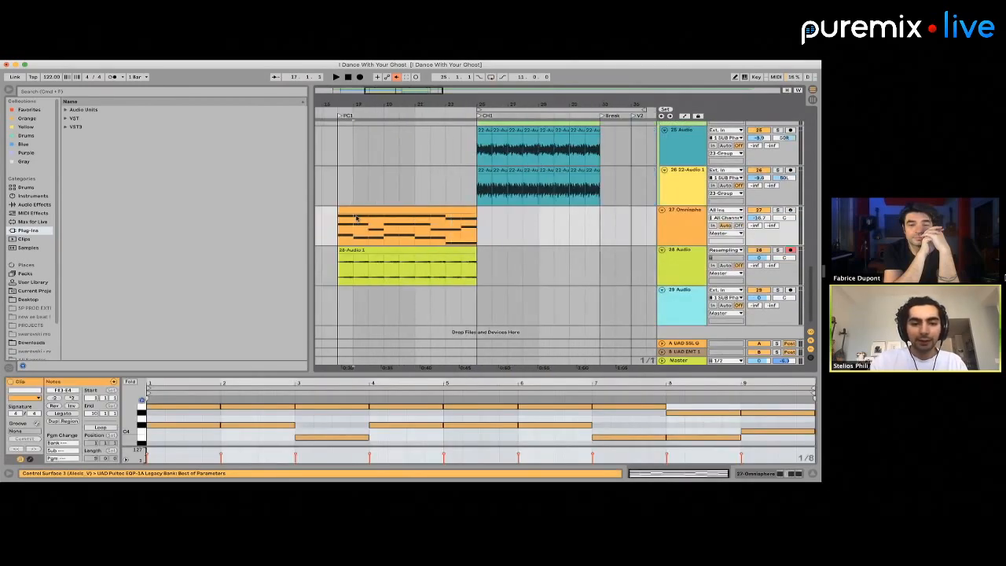
# Solo track 27 and listen to the Omnisphere clip's chord changes from bars 16, 17, 18, 21 and 23
pyautogui.click(356, 218)
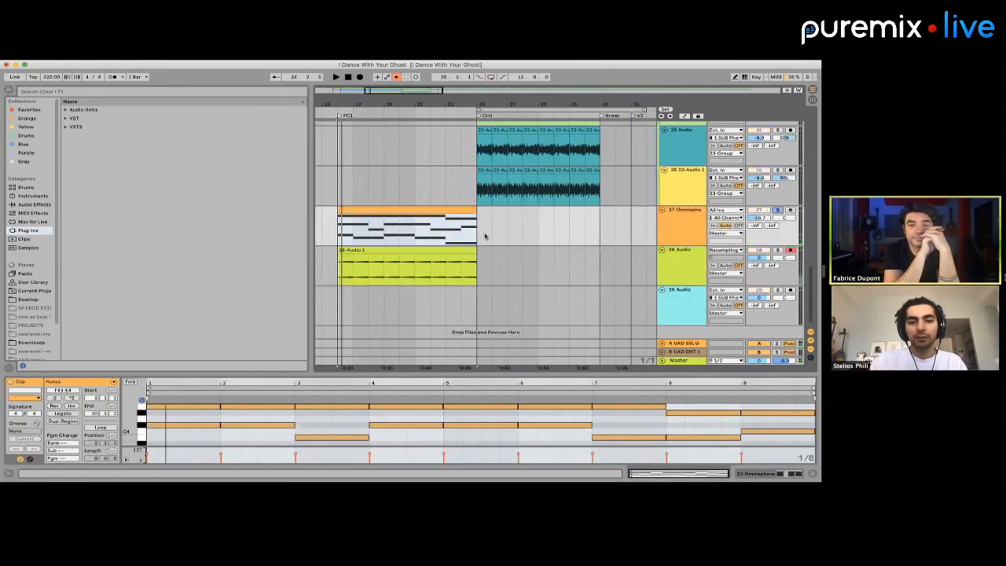
pyautogui.click(372, 235)
pyautogui.press('space')
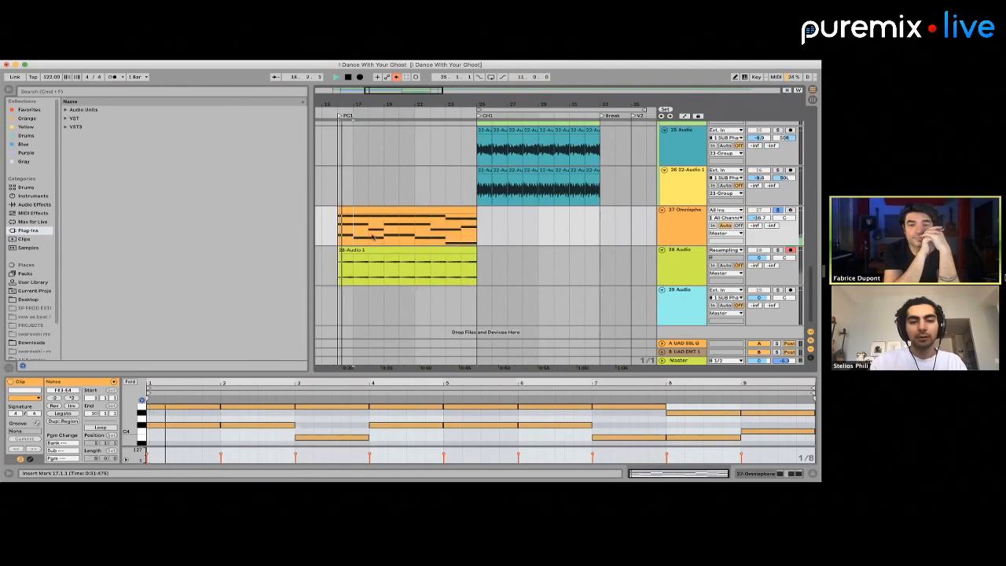
pyautogui.click(370, 236)
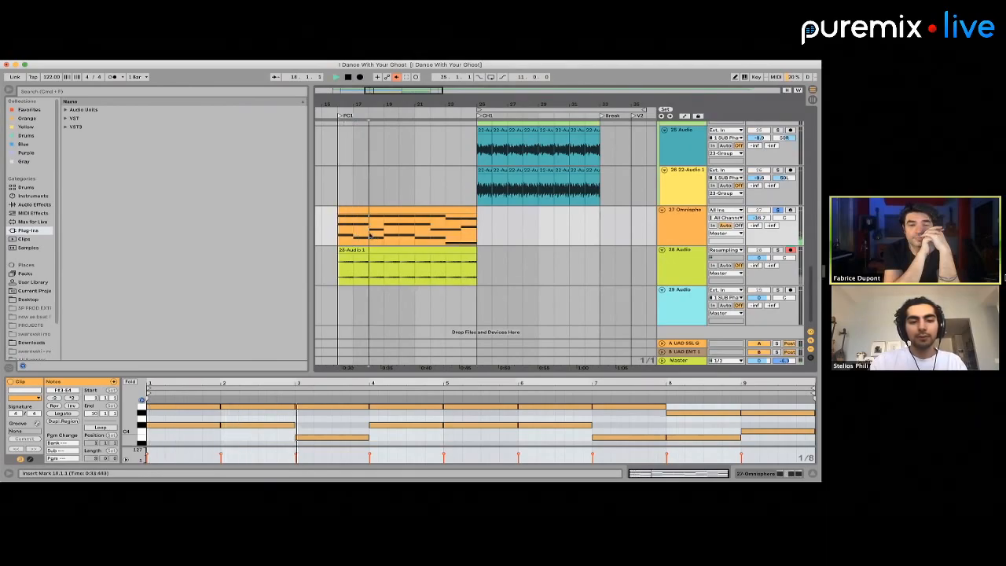
pyautogui.press('space')
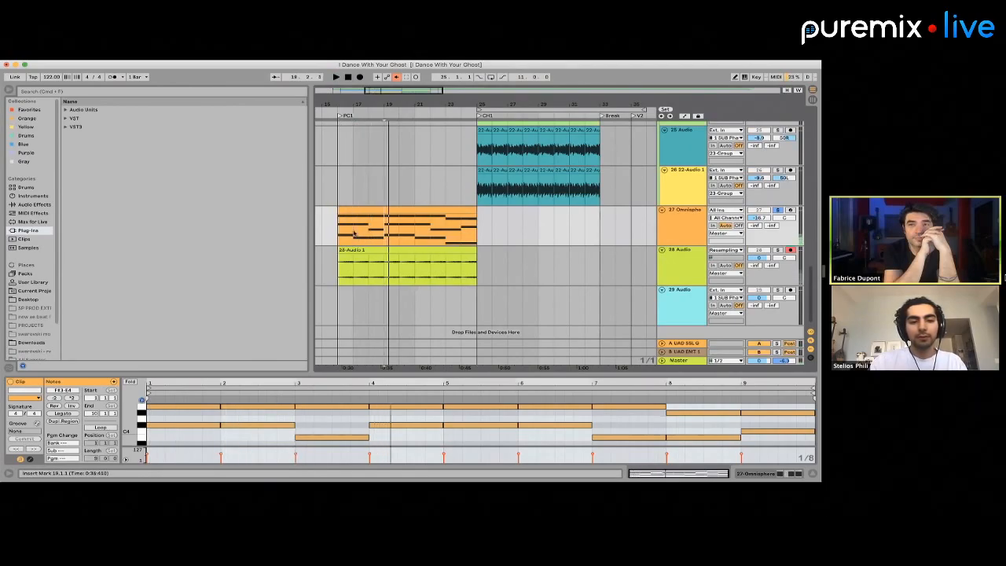
pyautogui.click(334, 233)
pyautogui.press('space')
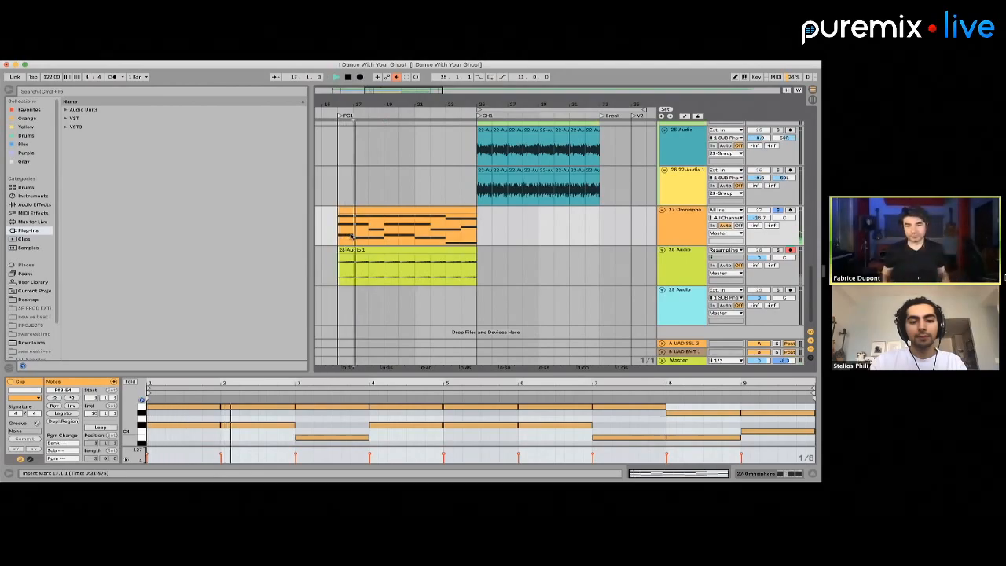
pyautogui.click(370, 235)
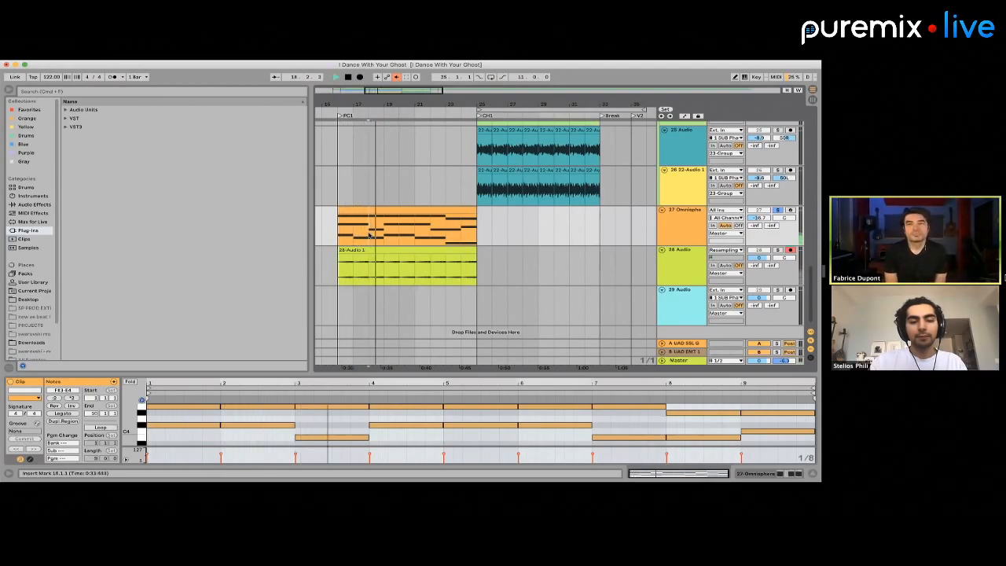
pyautogui.press('space')
pyautogui.click(414, 233)
pyautogui.press('space')
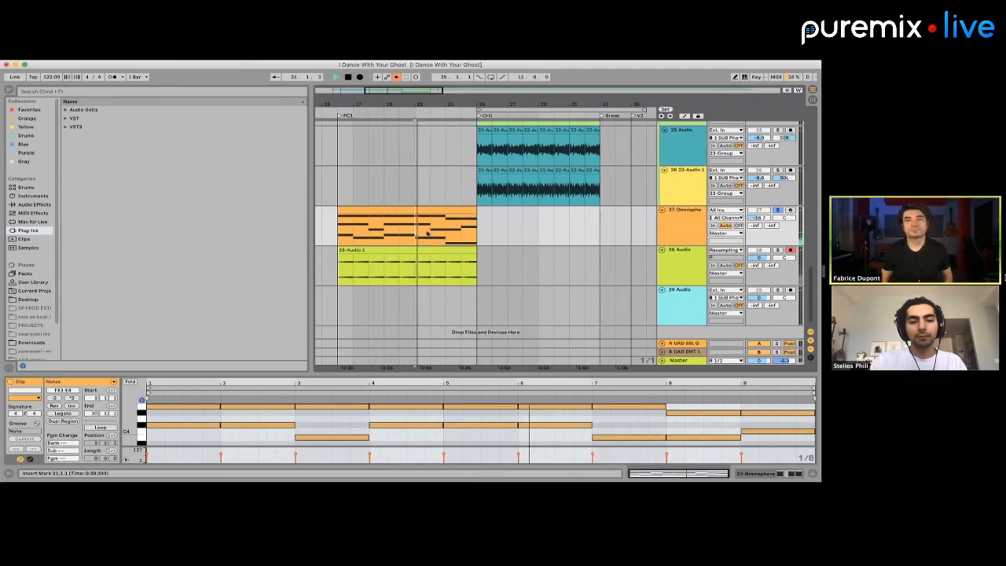
pyautogui.click(446, 234)
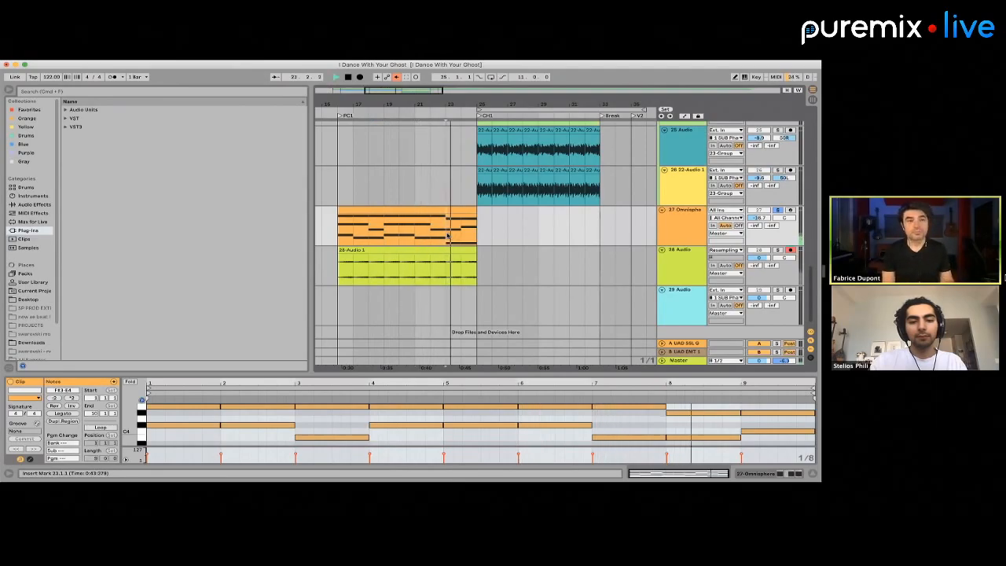
pyautogui.press('space')
# Duplicate the PC1 pad clips on tracks 27 and 28 together into the CH1 section starting at bar 25
pyautogui.click(385, 209)
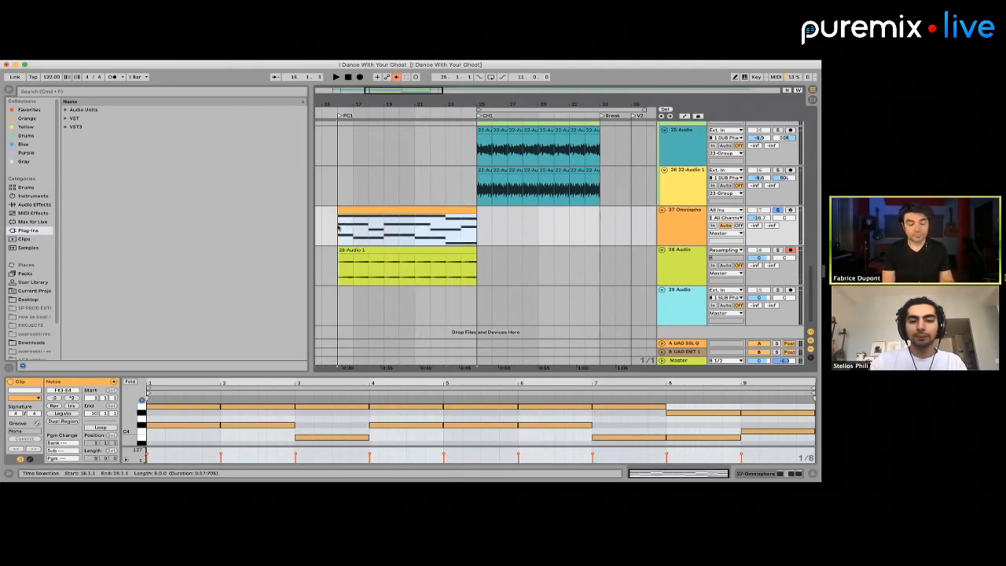
pyautogui.moveTo(342, 229); pyautogui.dragTo(487, 271)
pyautogui.press('super+d')
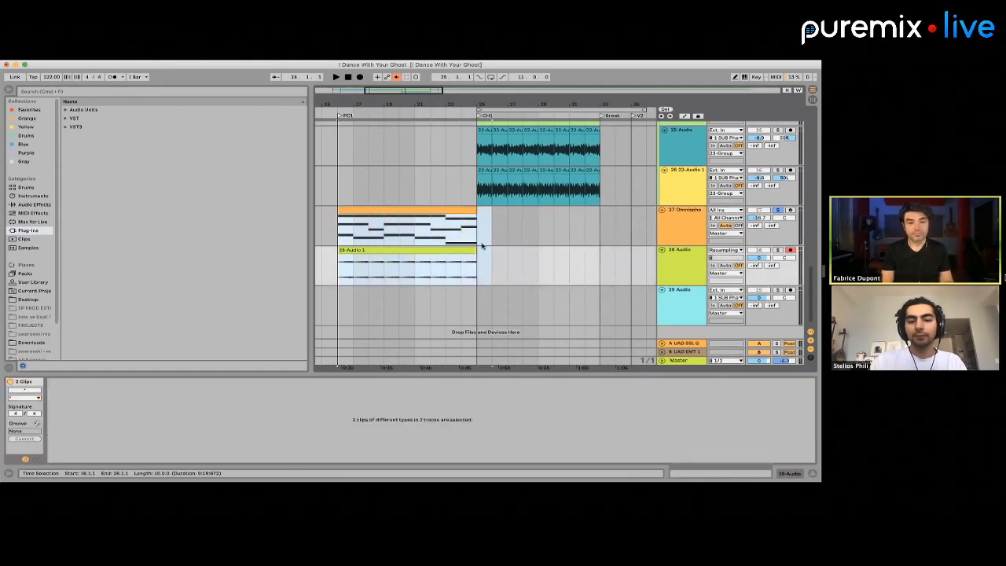
# Solo track 26 alongside the Omnisphere pad and play the chorus from bar 25
pyautogui.click(485, 172)
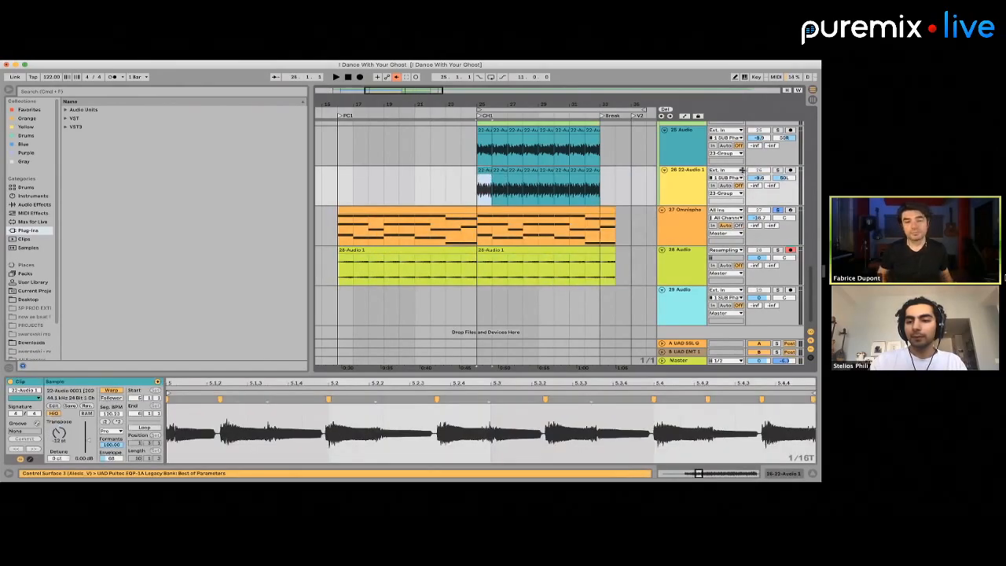
pyautogui.click(777, 170)
pyautogui.press('space')
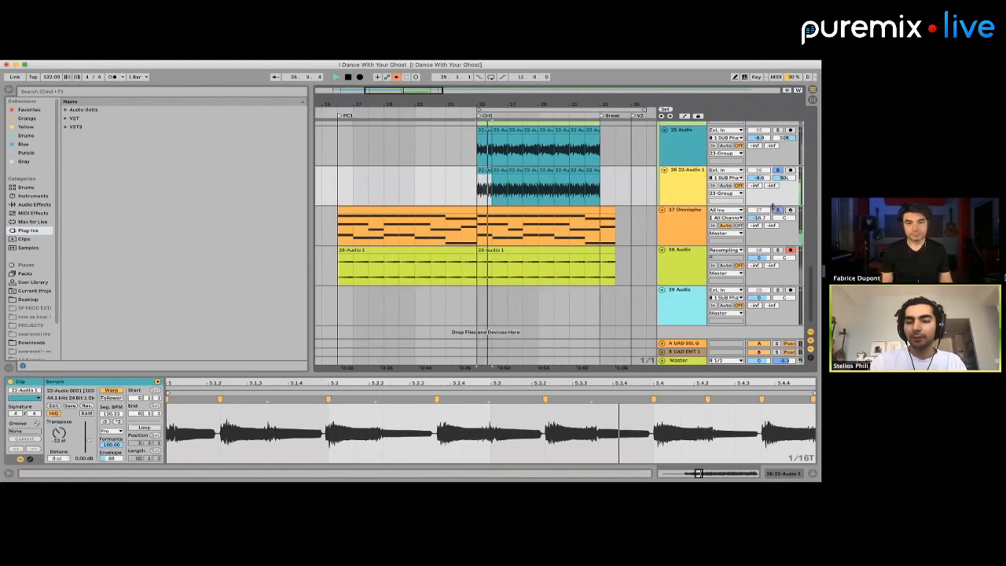
# Solo the Omnisphere bass on track 22 instead of track 26 and play it with the pad in the chorus
pyautogui.scroll(5, 778, 211)
pyautogui.click(777, 170)
pyautogui.press('space')
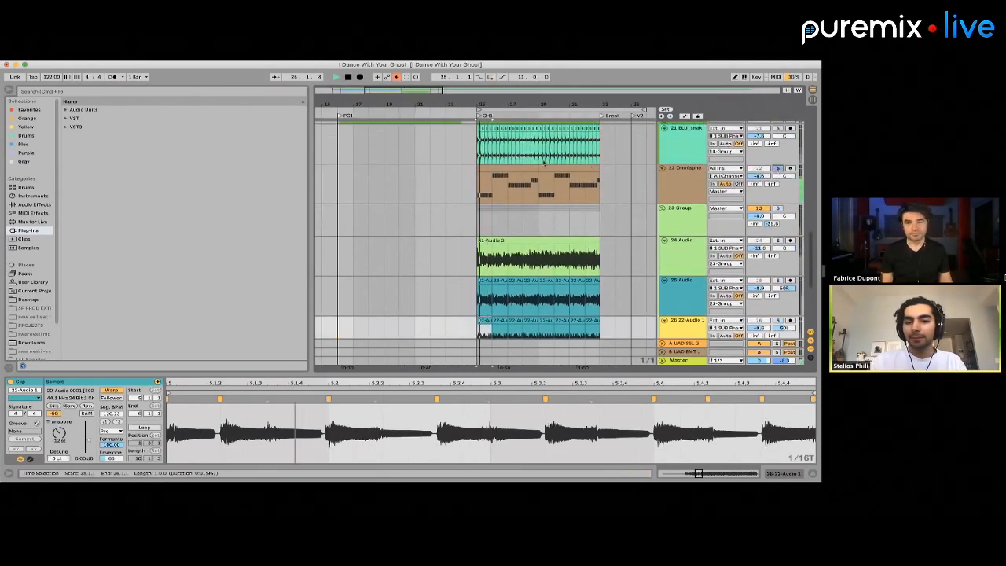
pyautogui.click(512, 168)
pyautogui.scroll(-4, 507, 180)
pyautogui.press('space')
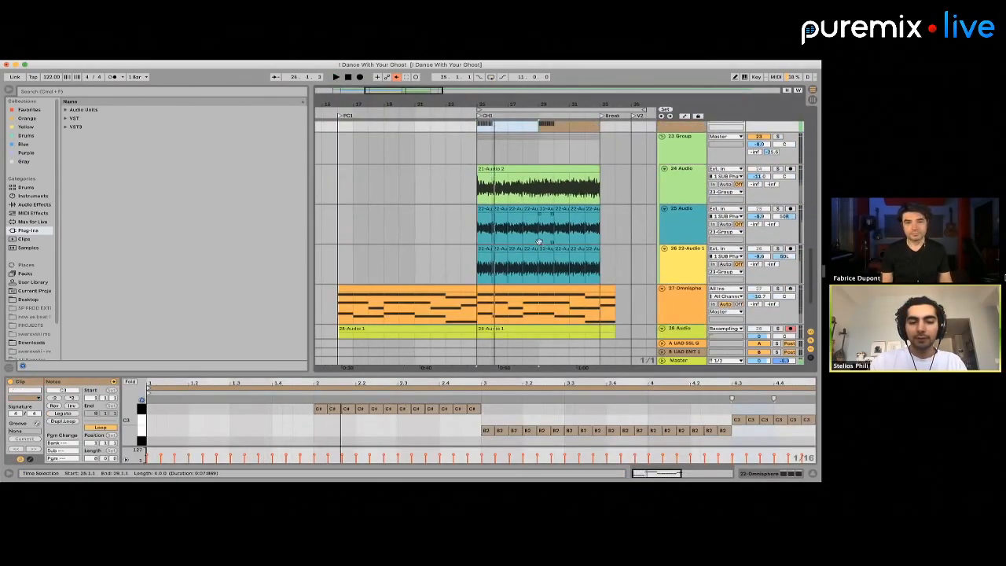
# Open the chorus Omnisphere clip on track 27 in an enlarged note editor and examine its chords beside the PC1 clip's
pyautogui.scroll(-5, 397, 225)
pyautogui.click(377, 203)
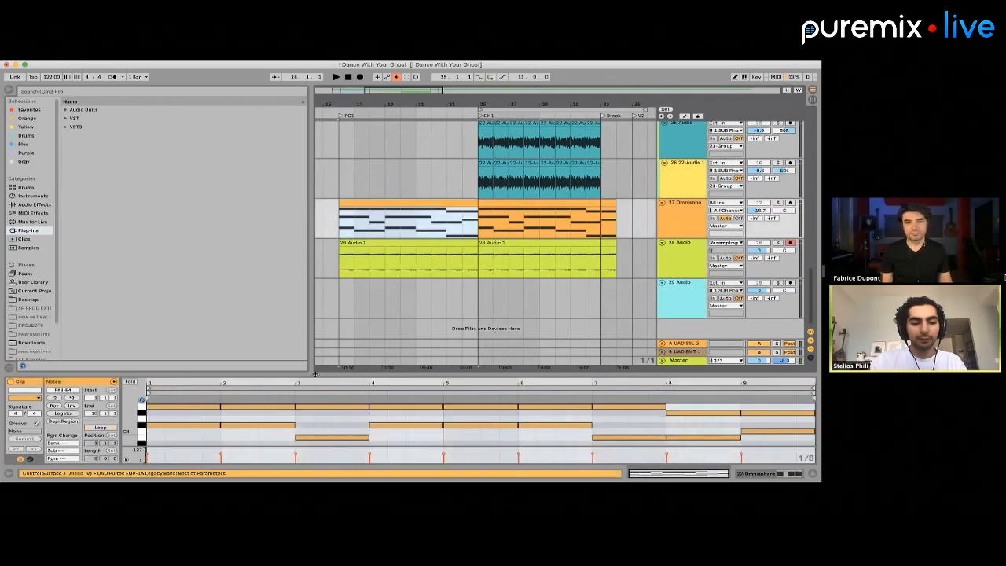
pyautogui.moveTo(315, 373); pyautogui.dragTo(206, 212)
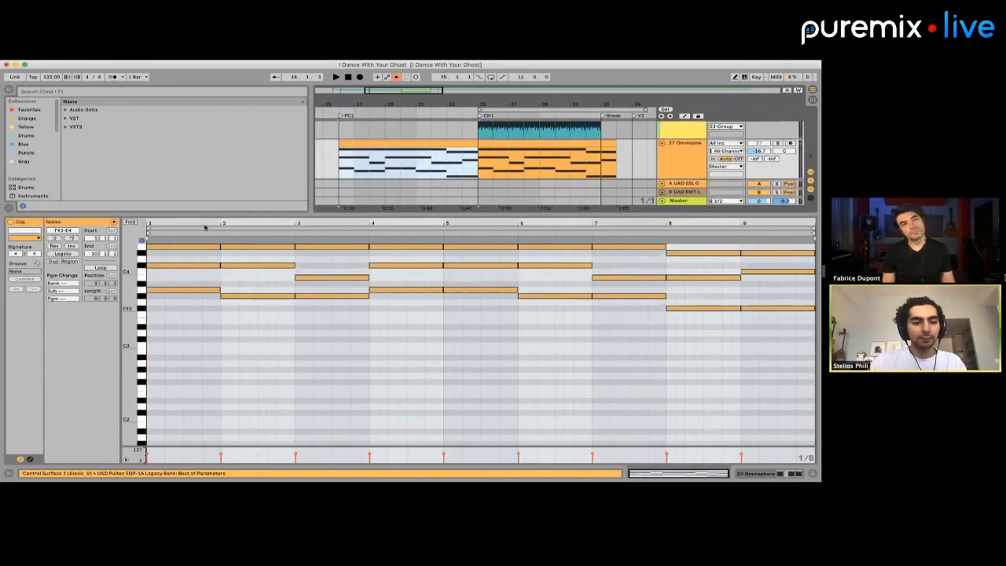
pyautogui.moveTo(131, 271); pyautogui.dragTo(131, 333)
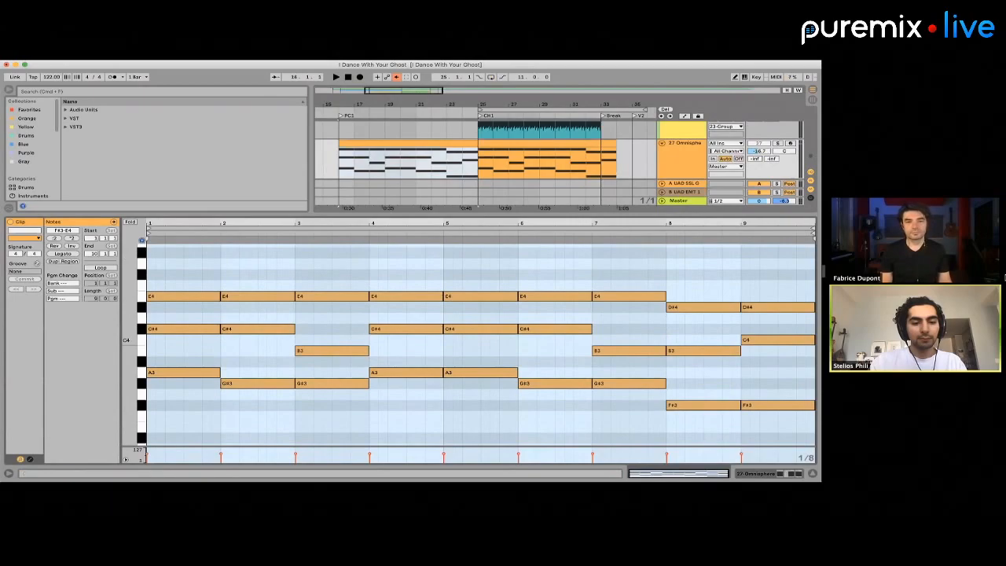
pyautogui.click(519, 143)
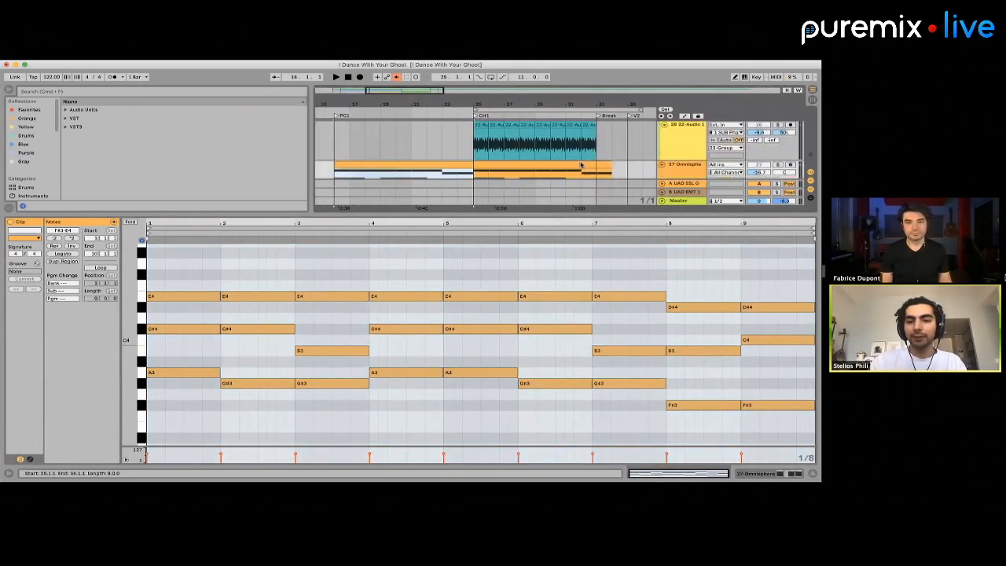
pyautogui.scroll(3, 354, 330)
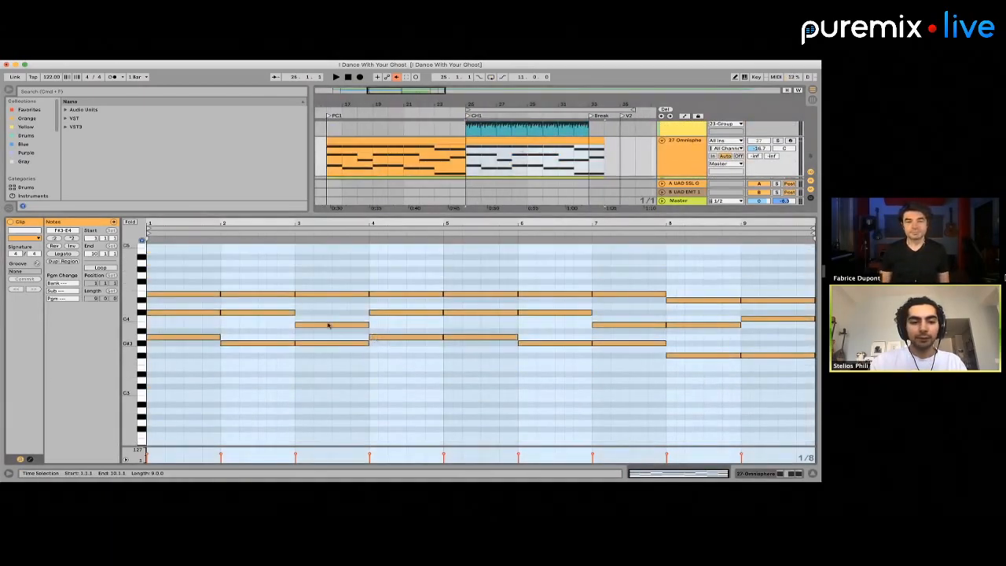
pyautogui.moveTo(131, 318); pyautogui.dragTo(189, 319)
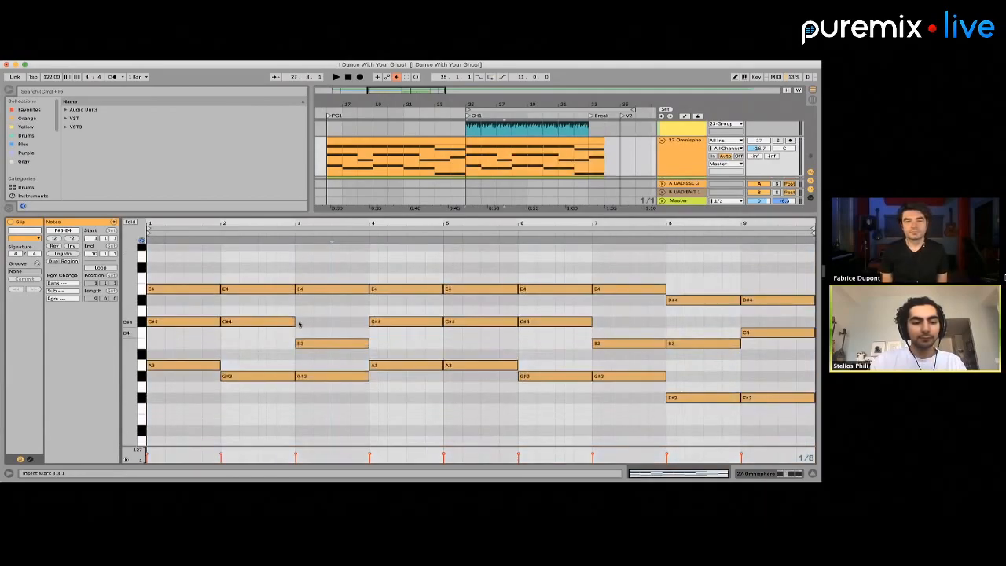
# Revoice the chord in bar 3 of the chorus clip by dropping its E4 an octave, and transpose it up to B3, D#4 and F#4
pyautogui.moveTo(316, 328); pyautogui.dragTo(339, 449)
pyautogui.hotkey('shift', 'Down')
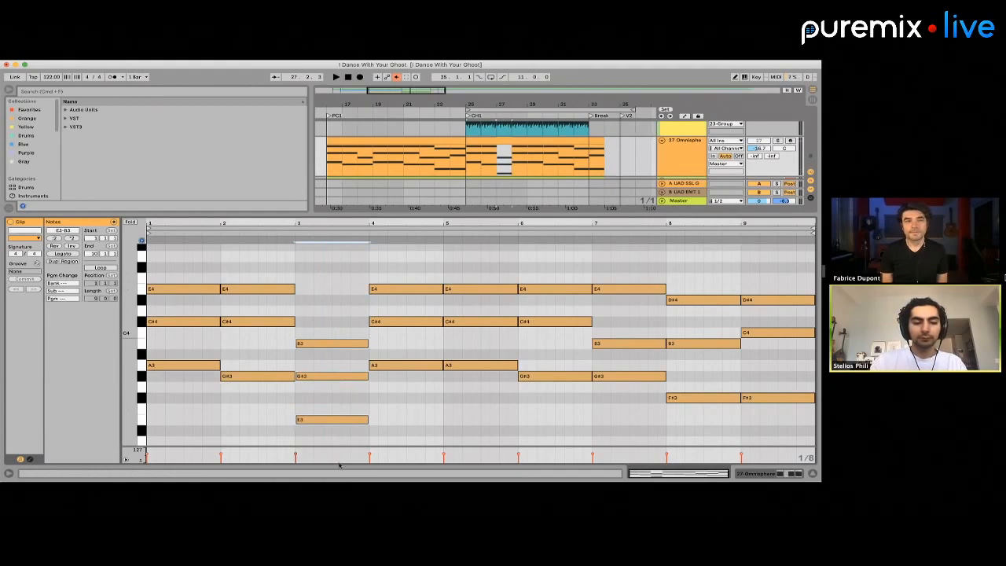
pyautogui.press('super+Tab')
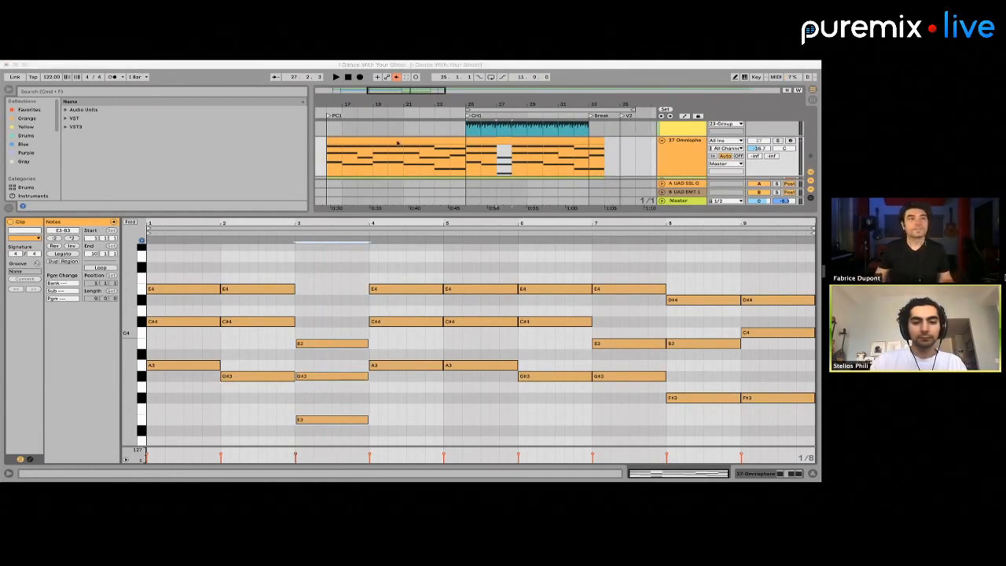
pyautogui.click(395, 137)
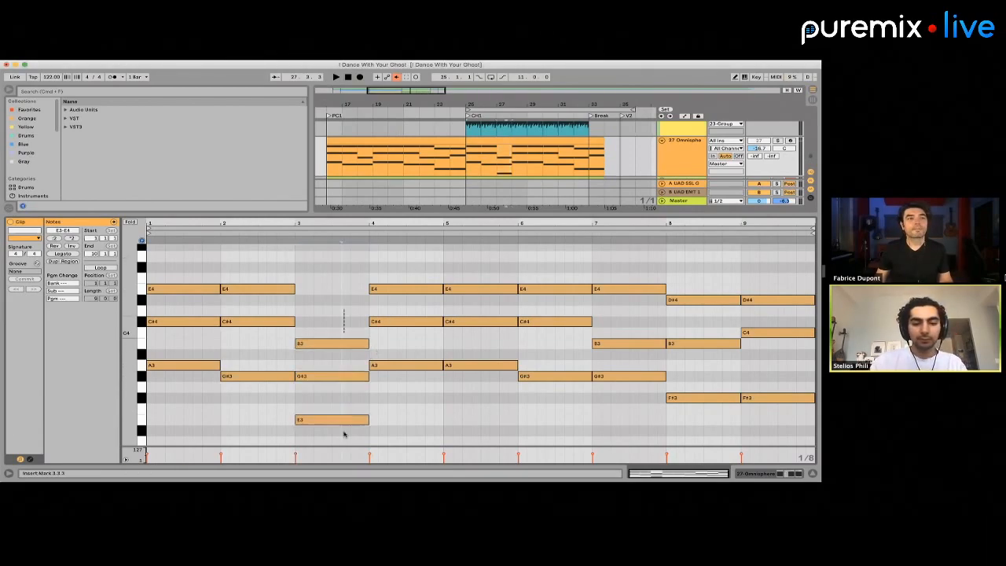
pyautogui.press('Up')
pyautogui.press('Up')
pyautogui.press('Up')
pyautogui.press('Up')
pyautogui.press('Up')
pyautogui.press('Up')
pyautogui.press('Up')
pyautogui.press('Up')
pyautogui.press('Up')
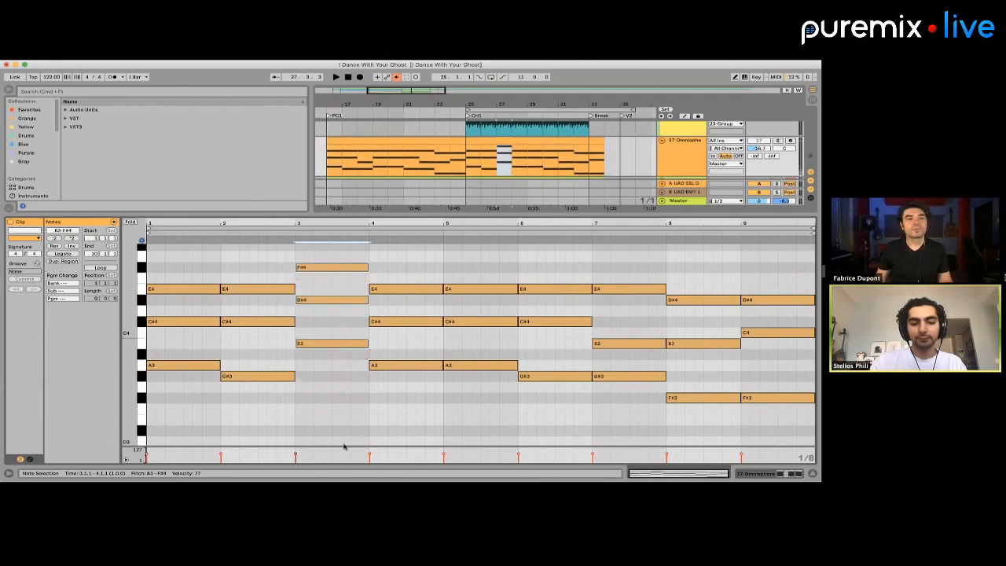
# Play the chorus pad and rework the bar 3 chord into C#4, E4 and G#4
pyautogui.press('space')
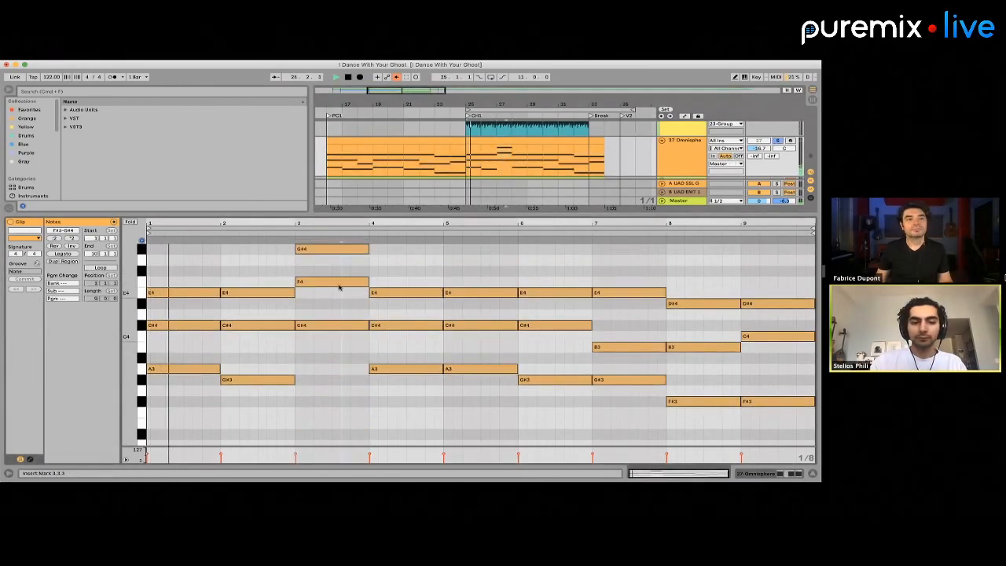
pyautogui.moveTo(310, 283); pyautogui.dragTo(338, 287)
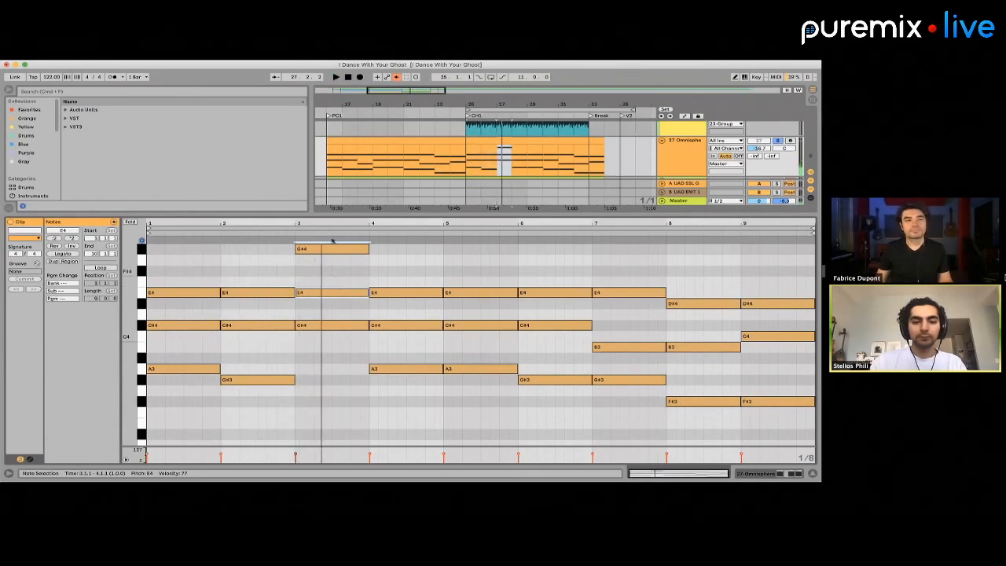
pyautogui.press('space')
# Try raising the lowest notes of the chorus clip's first two chords an octave to A4 and G#4
pyautogui.moveTo(268, 344); pyautogui.dragTo(211, 409)
pyautogui.hotkey('shift', 'Up')
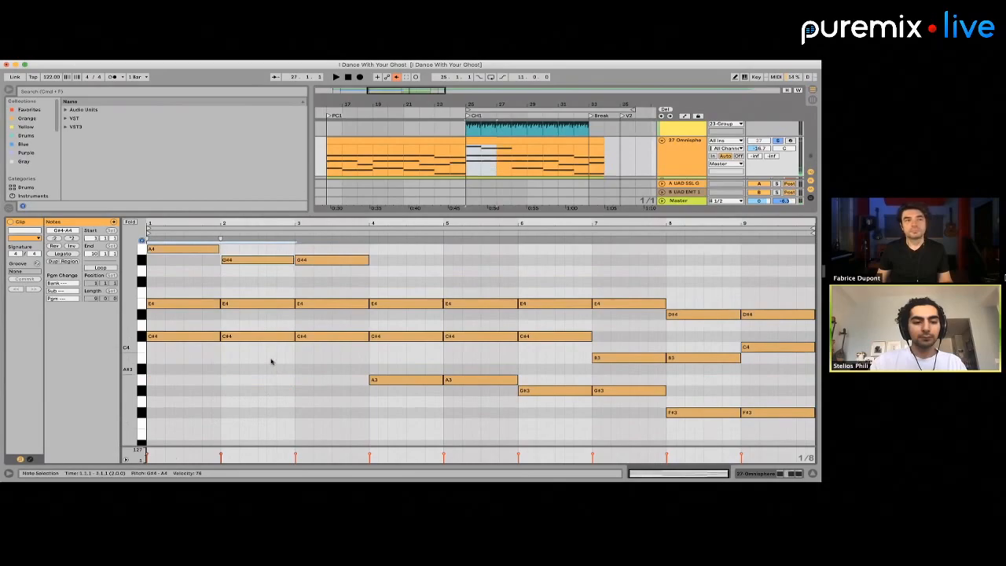
pyautogui.scroll(2, 235, 338)
pyautogui.click(207, 291)
pyautogui.hotkey('shift', 'Down')
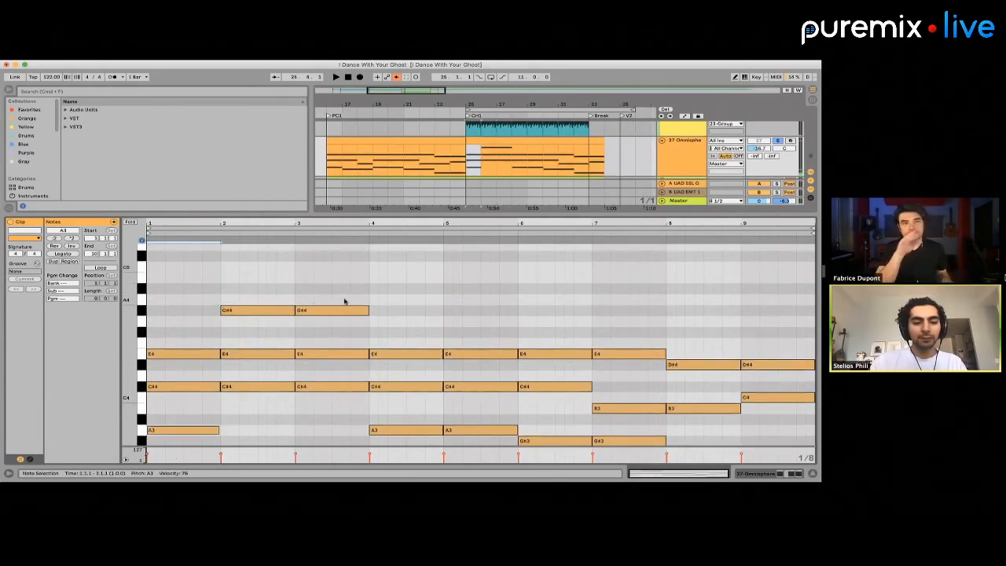
pyautogui.scroll(-1, 338, 299)
pyautogui.hotkey('shift', 'Up')
pyautogui.click(329, 420)
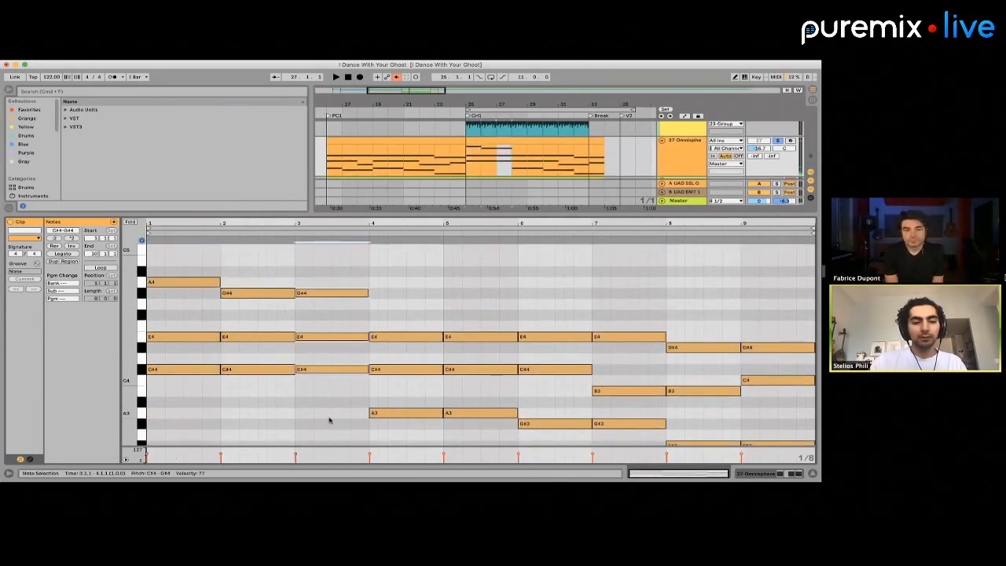
# Undo the octave changes, shift the bar 3 chord to C4, D#4 and G4, and play the chorus pad
pyautogui.press('super+z')
pyautogui.moveTo(318, 400); pyautogui.dragTo(315, 201)
pyautogui.press('Down')
pyautogui.press('Down')
pyautogui.press('Up')
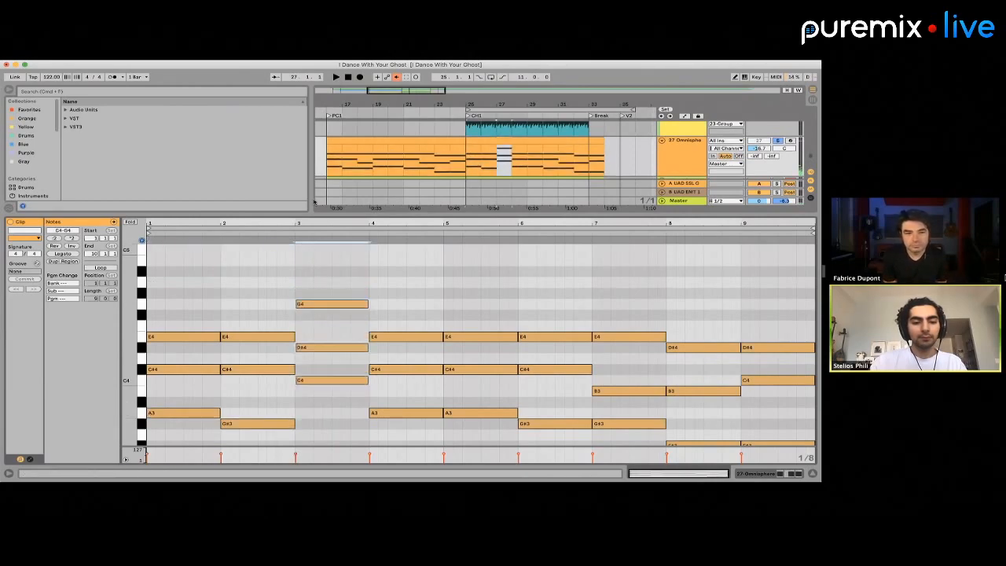
pyautogui.press('space')
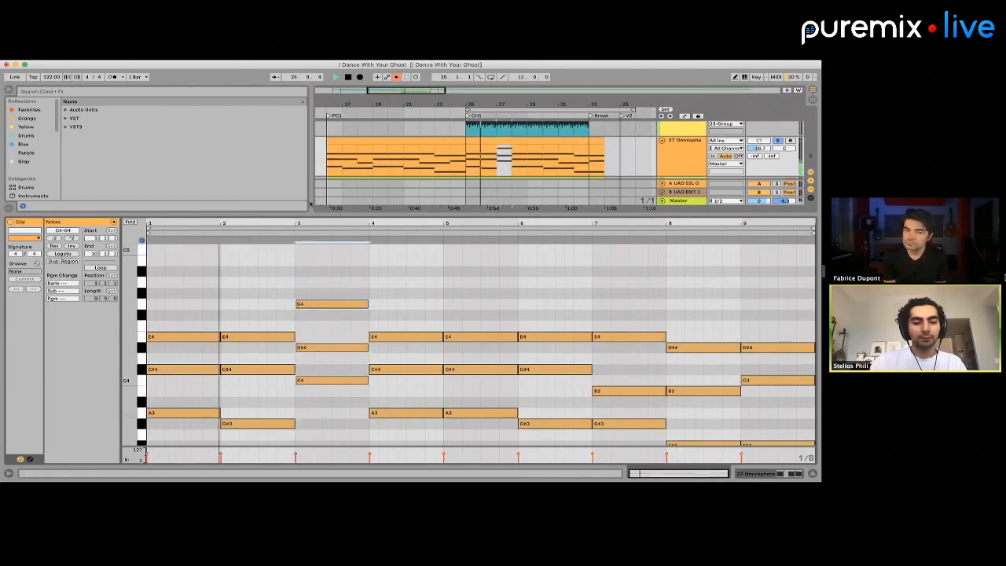
pyautogui.scroll(-2, 315, 269)
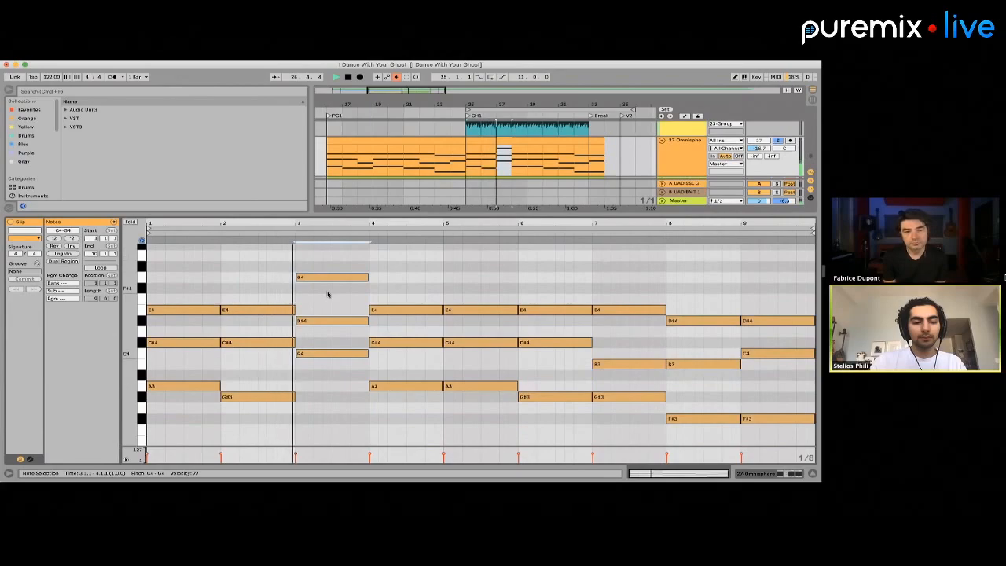
# Set the bar 3 chord to B3, D#4 and F#4, play it, and duplicate it into bar 4 of the clip
pyautogui.press('Down')
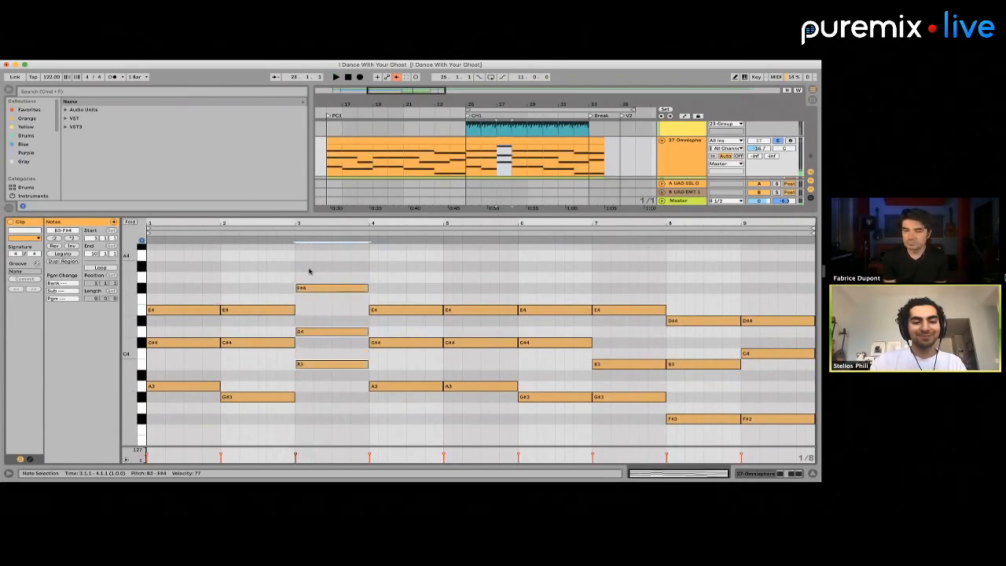
pyautogui.click(324, 338)
pyautogui.press('Up')
pyautogui.press('space')
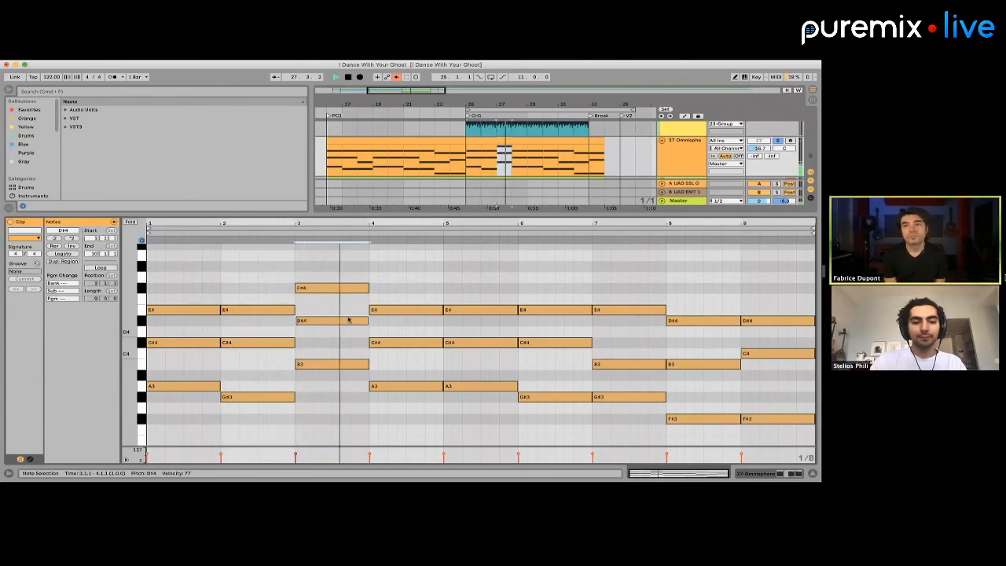
pyautogui.press('super+d')
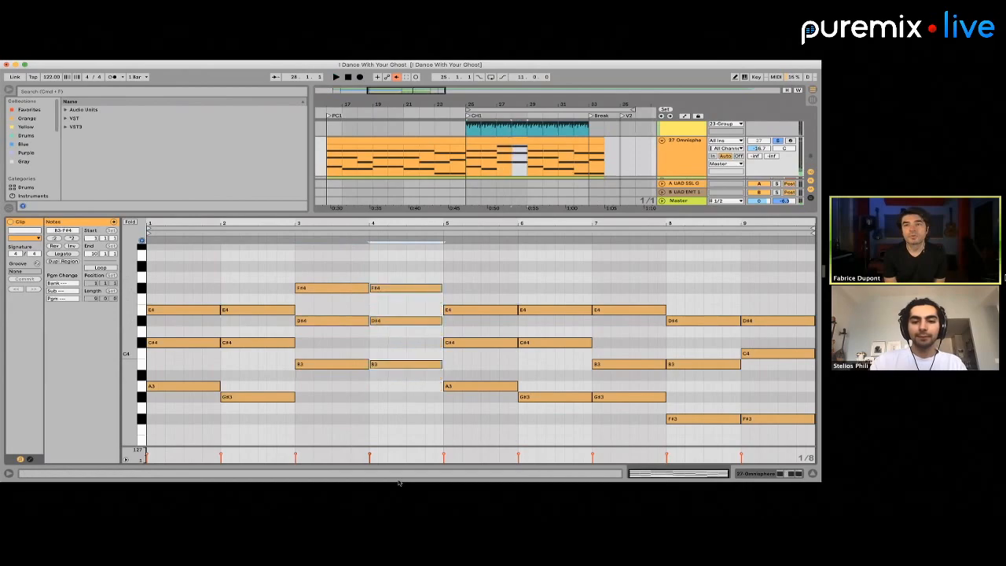
# Select and compare the chorus clip's chords in bars 8 and 9, 6 and 7, and 3 and 4
pyautogui.moveTo(697, 260); pyautogui.dragTo(760, 426)
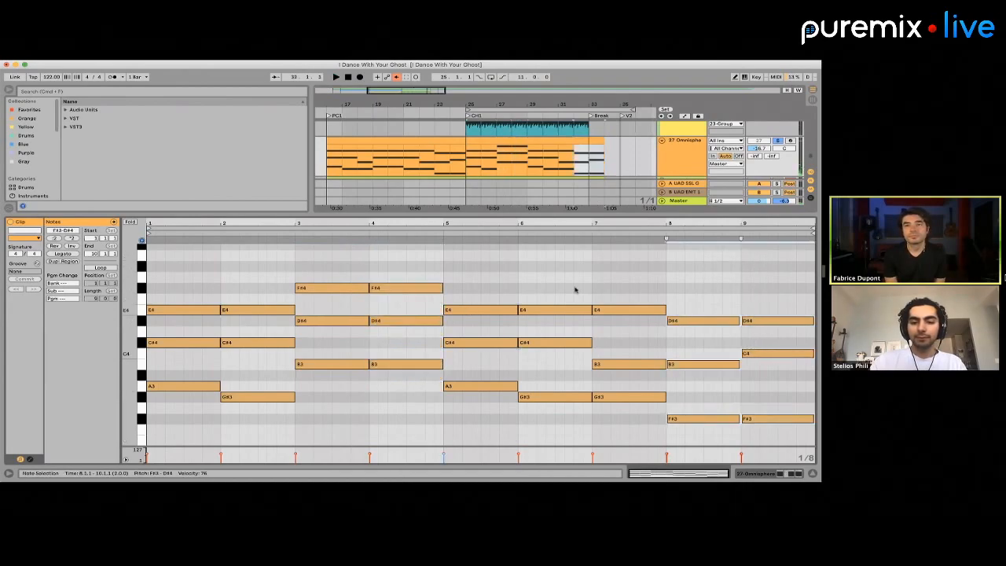
pyautogui.click(401, 435)
pyautogui.moveTo(561, 281); pyautogui.dragTo(647, 416)
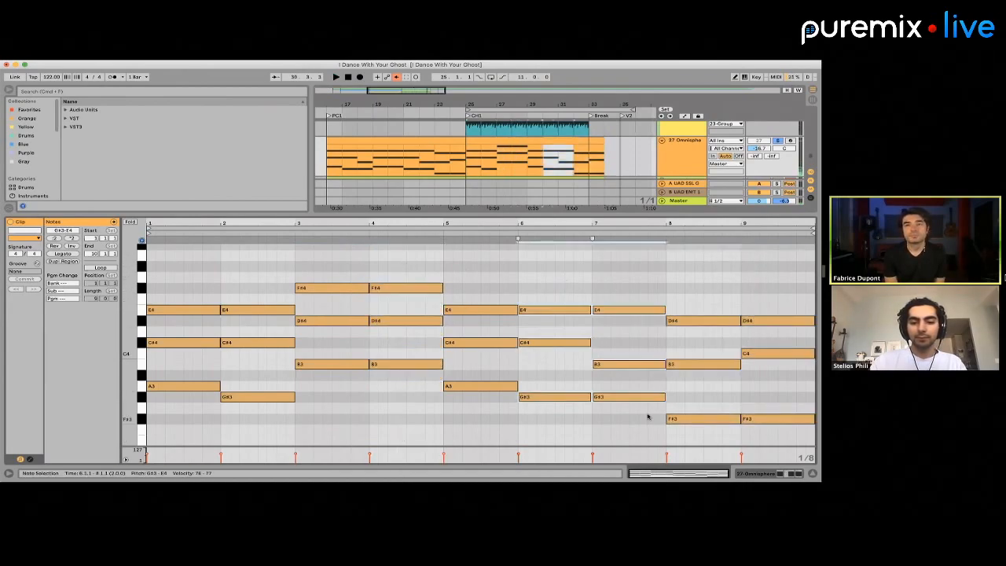
pyautogui.moveTo(405, 271); pyautogui.dragTo(404, 409)
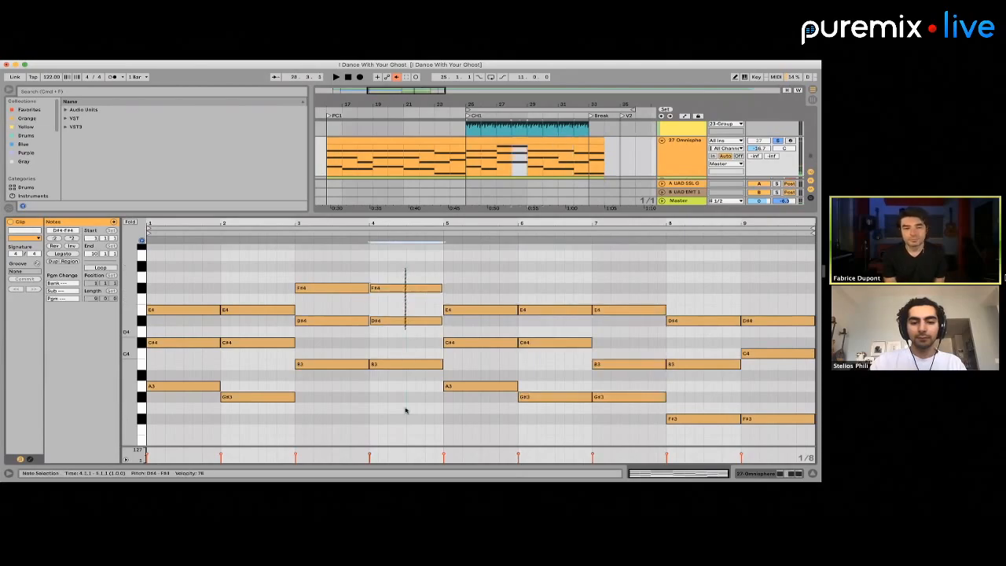
pyautogui.click(395, 331)
pyautogui.click(396, 363)
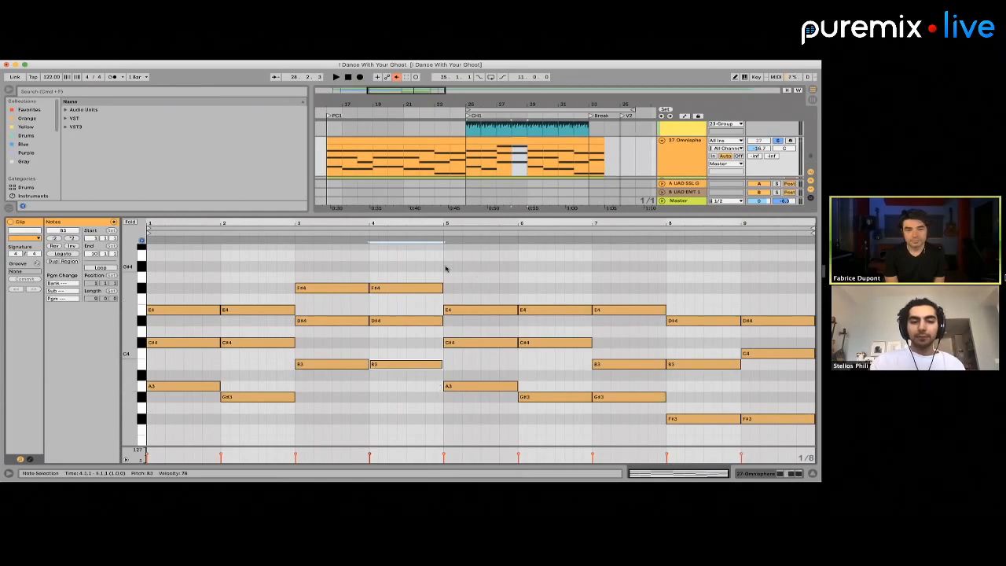
pyautogui.moveTo(298, 274); pyautogui.dragTo(395, 358)
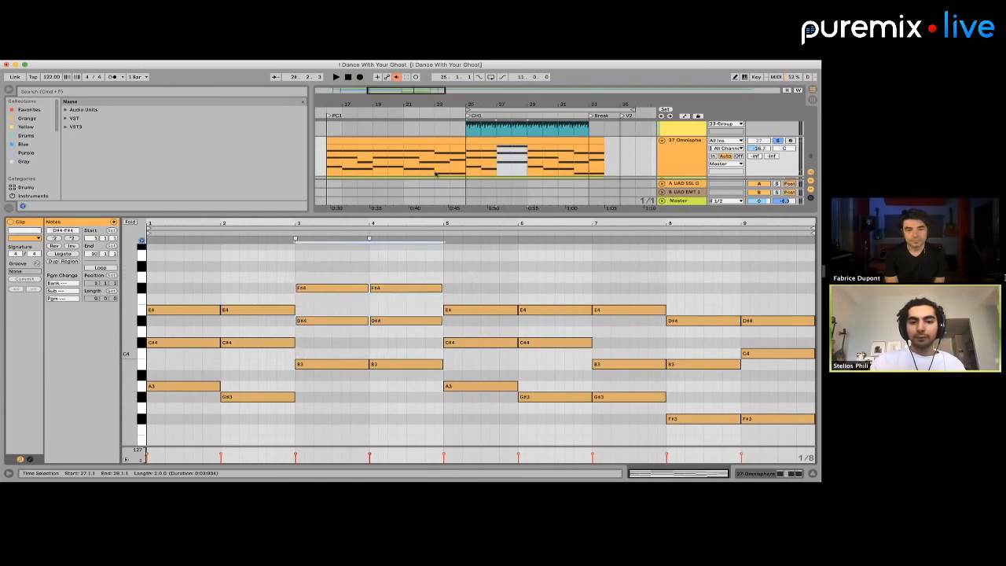
# Play the end of the PC1 Omnisphere clip from bar 23
pyautogui.click(435, 163)
pyautogui.press('-')
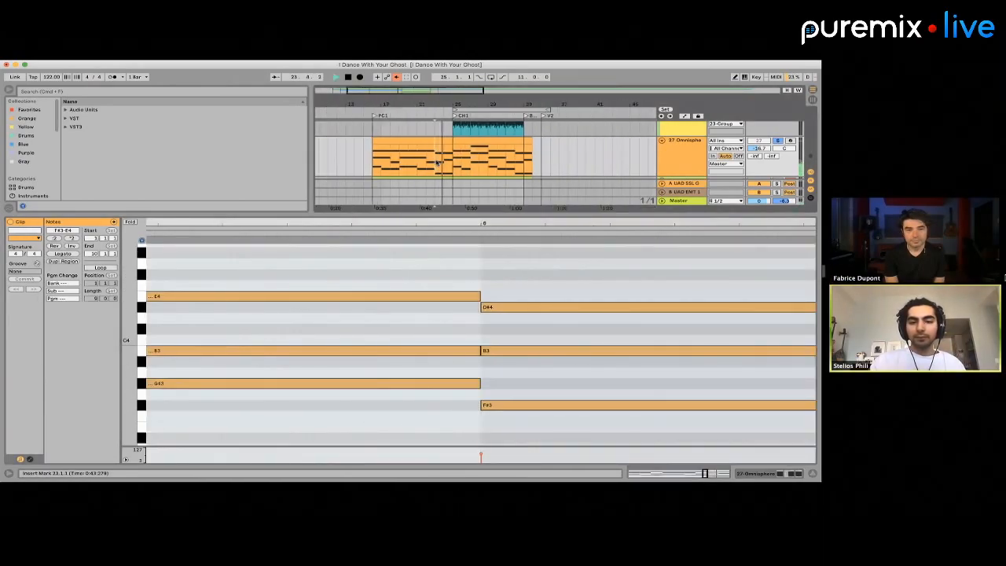
pyautogui.scroll(-2, 436, 162)
pyautogui.press('space')
# Delete the Omnisphere clip on track 27 from bar 25 onward and shrink the clip editor to enlarge the arrangement
pyautogui.scroll(-3, 436, 162)
pyautogui.scroll(3, 451, 155)
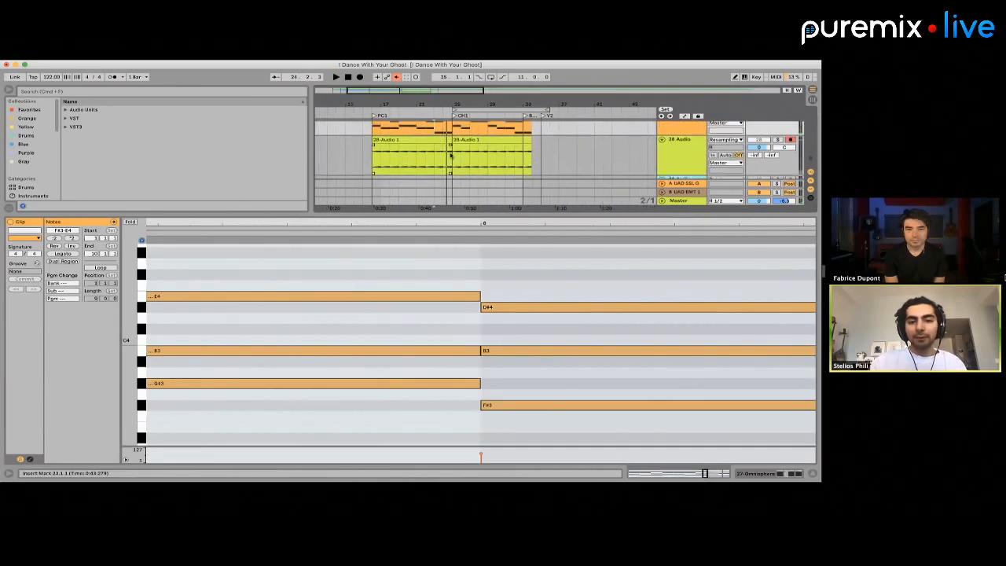
pyautogui.moveTo(459, 147); pyautogui.dragTo(612, 148)
pyautogui.press('Delete')
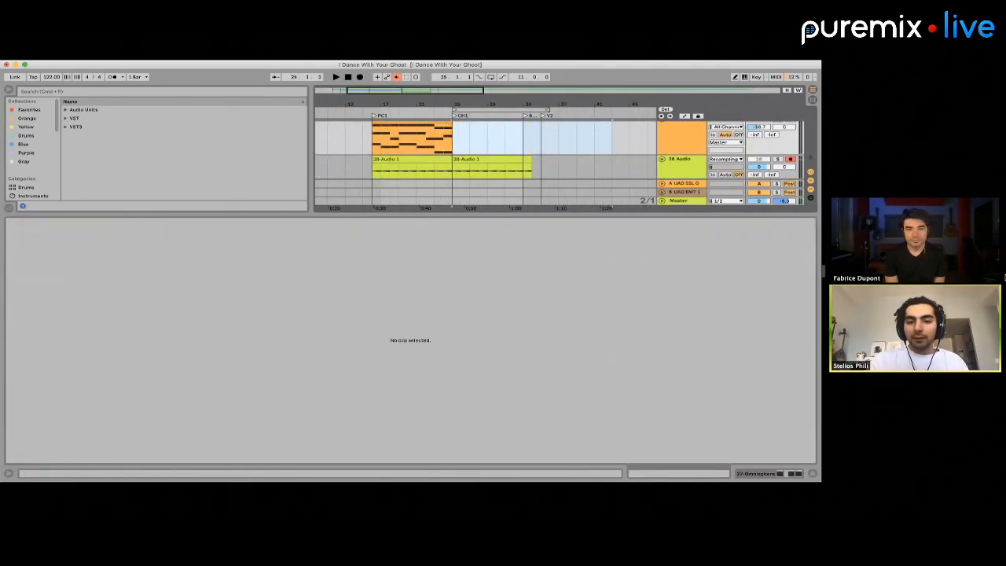
pyautogui.moveTo(498, 214); pyautogui.dragTo(498, 335)
# Copy the first two bars of the PC1 pad clips on tracks 27 and 28, bars 16 to 18, to the chorus start at bar 25
pyautogui.scroll(4, 476, 366)
pyautogui.hscroll(-3, 476, 366)
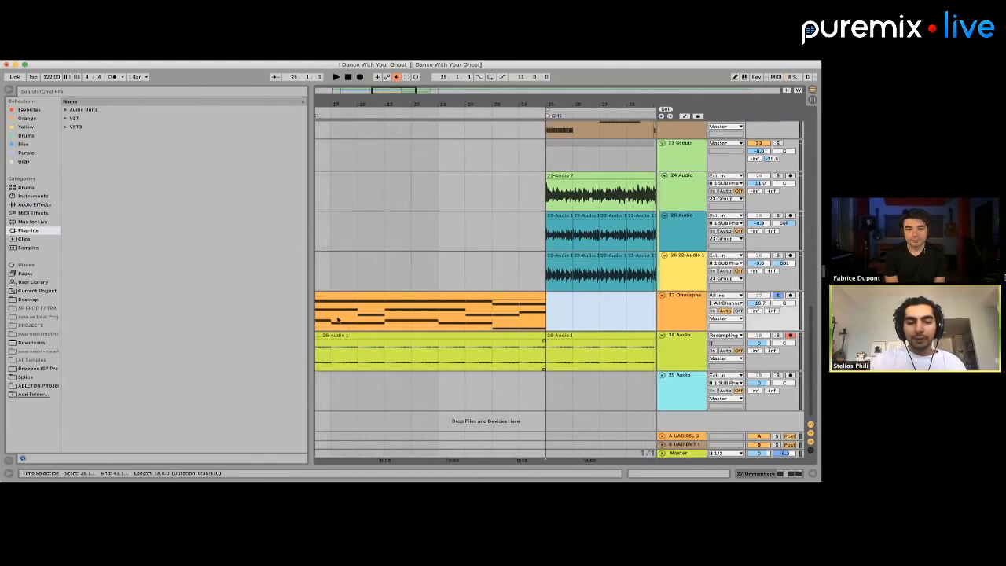
pyautogui.hscroll(-2, 338, 319)
pyautogui.scroll(-3, 338, 320)
pyautogui.moveTo(385, 322); pyautogui.dragTo(414, 349)
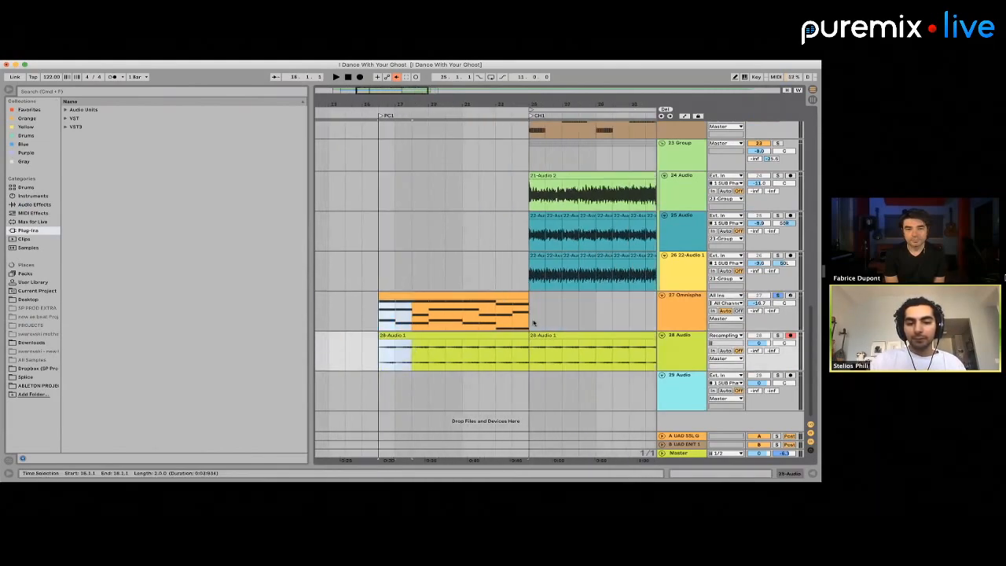
pyautogui.click(534, 323)
pyautogui.press('super+v')
# Copy the last two bars of the PC1 pad clips on tracks 27 and 28 to bar 27 in the chorus
pyautogui.moveTo(502, 318)
pyautogui.mouseDown()
pyautogui.moveTo(521, 343)
pyautogui.moveTo(532, 338)
pyautogui.mouseUp()
pyautogui.click(564, 323)
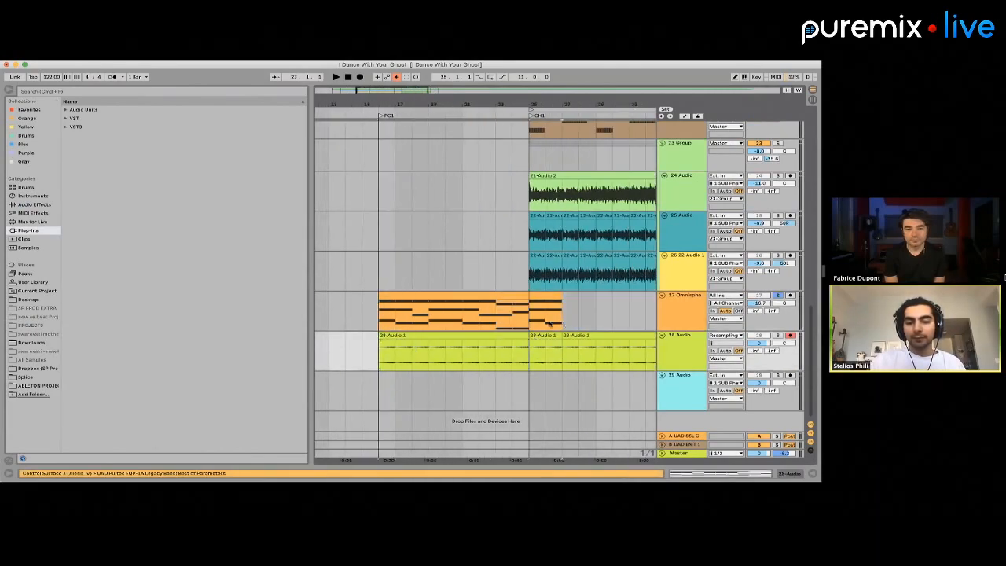
pyautogui.press('super+v')
# Play the rebuilt pad from bar 25 and select the Omnisphere clip spanning bars 27 to 29 on track 27
pyautogui.press('space')
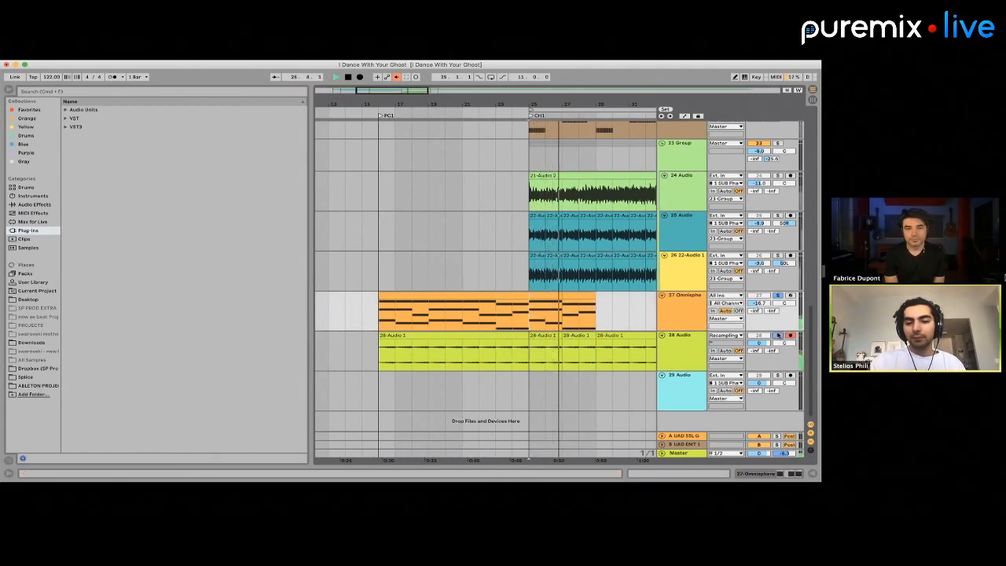
pyautogui.scroll(3, 630, 282)
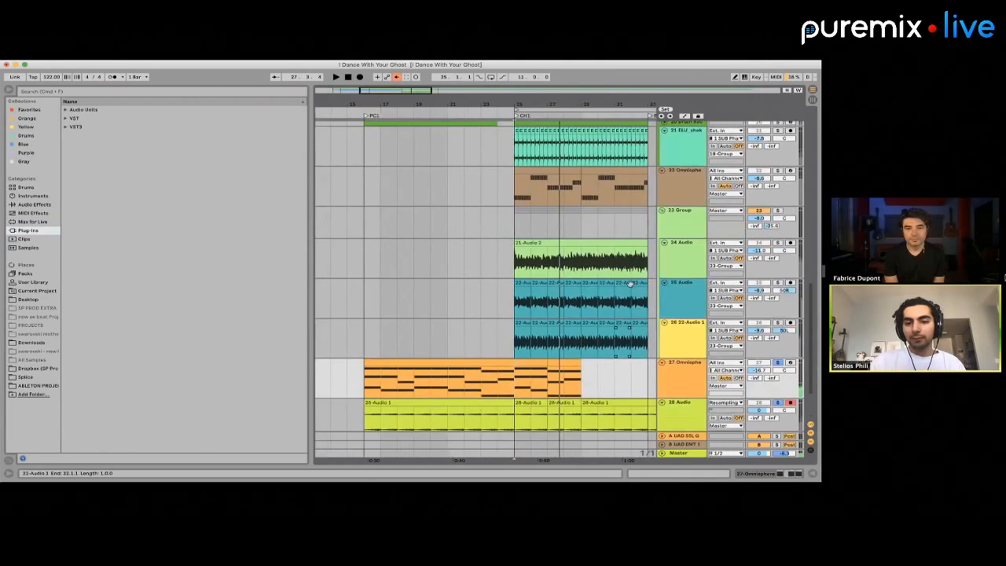
pyautogui.scroll(-3, 628, 285)
pyautogui.scroll(5, 602, 302)
pyautogui.click(527, 314)
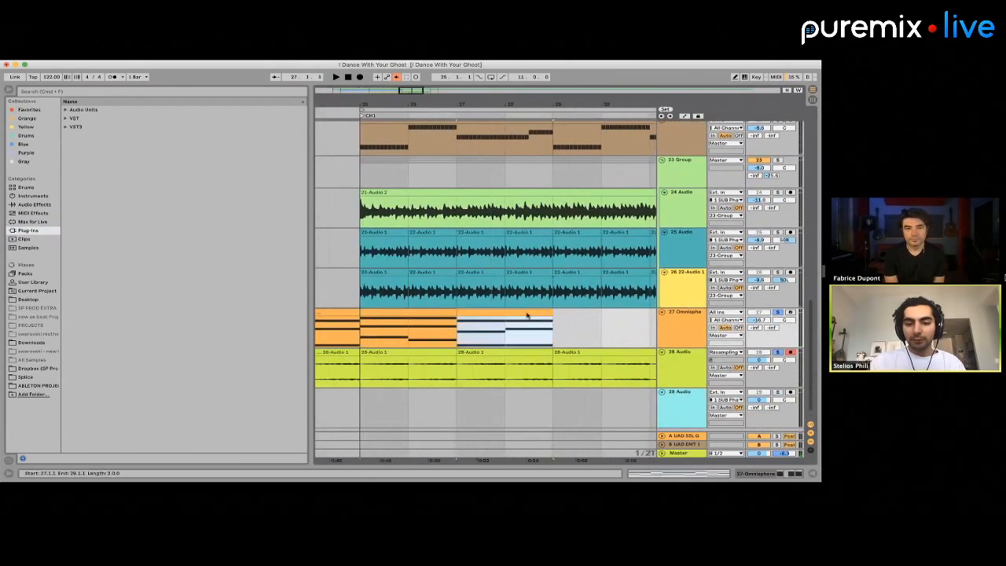
# Open the Omnisphere clip at bars 27 to 29 on track 27 in an enlarged note editor showing all its chords
pyautogui.doubleClick(526, 315)
pyautogui.scroll(-2, 508, 281)
pyautogui.click(499, 275)
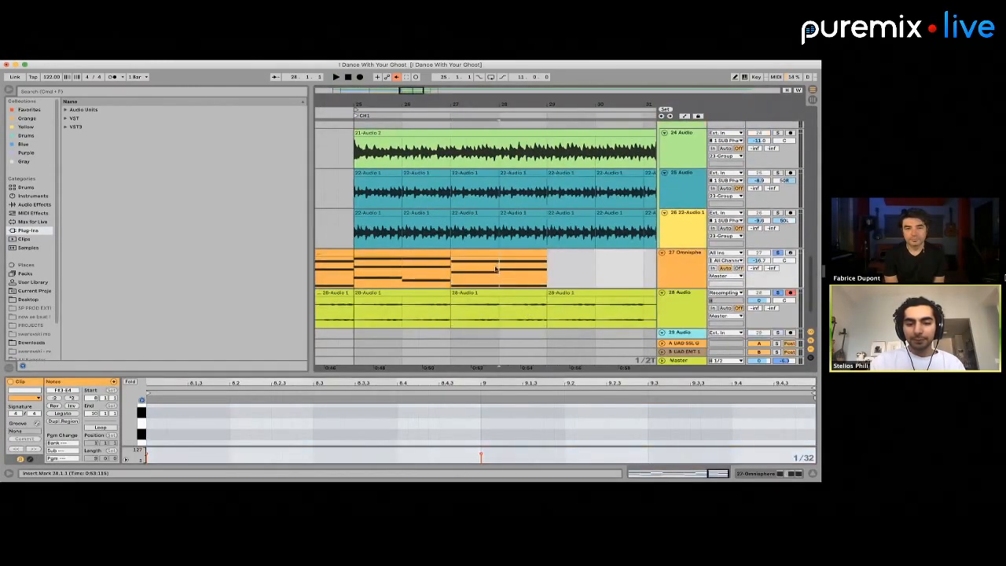
pyautogui.click(488, 253)
pyautogui.click(505, 445)
pyautogui.press('super+a')
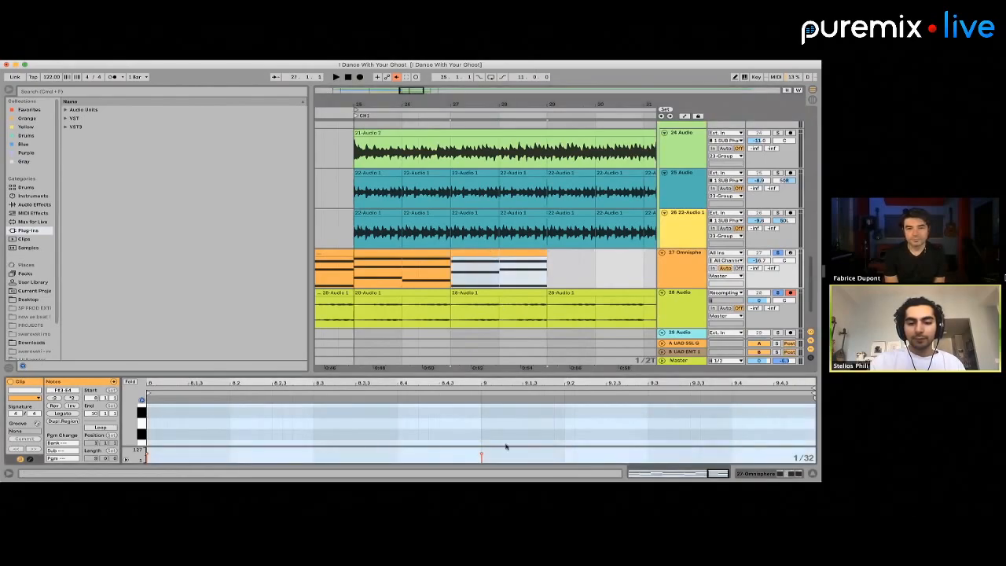
pyautogui.scroll(-5, 505, 445)
pyautogui.scroll(-3, 700, 406)
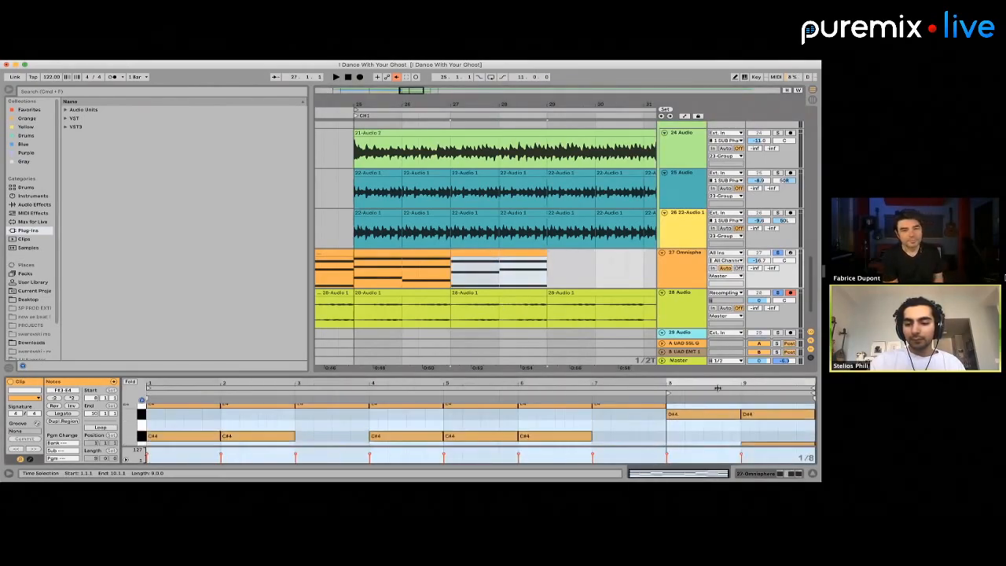
pyautogui.moveTo(709, 293); pyautogui.dragTo(711, 281)
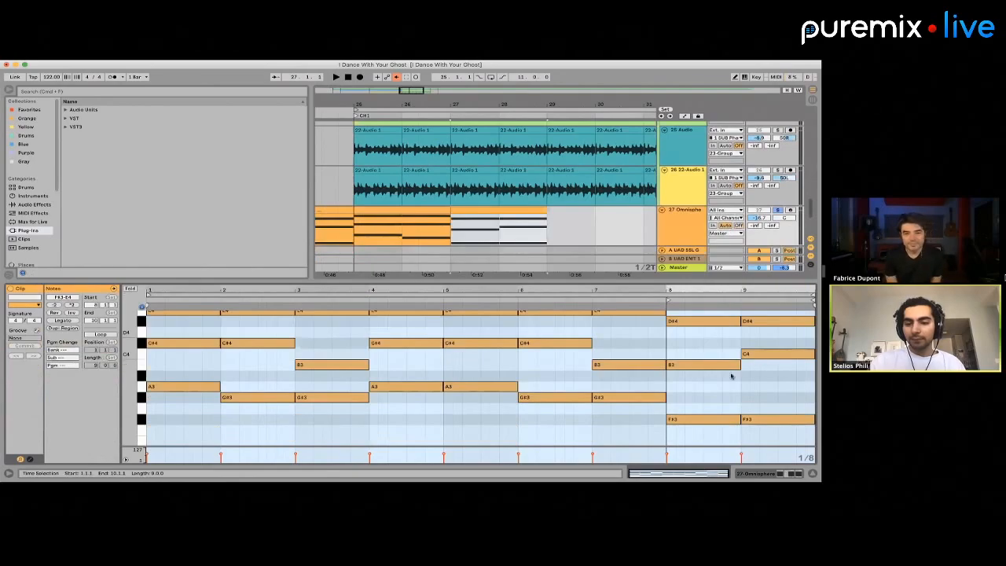
# Extend the F#3-B3-D#4 chord at clip bar 8 to 9.3 and start the last chord, F#3-C4-D#4, at 9.3
pyautogui.scroll(1, 731, 393)
pyautogui.moveTo(714, 330); pyautogui.dragTo(729, 440)
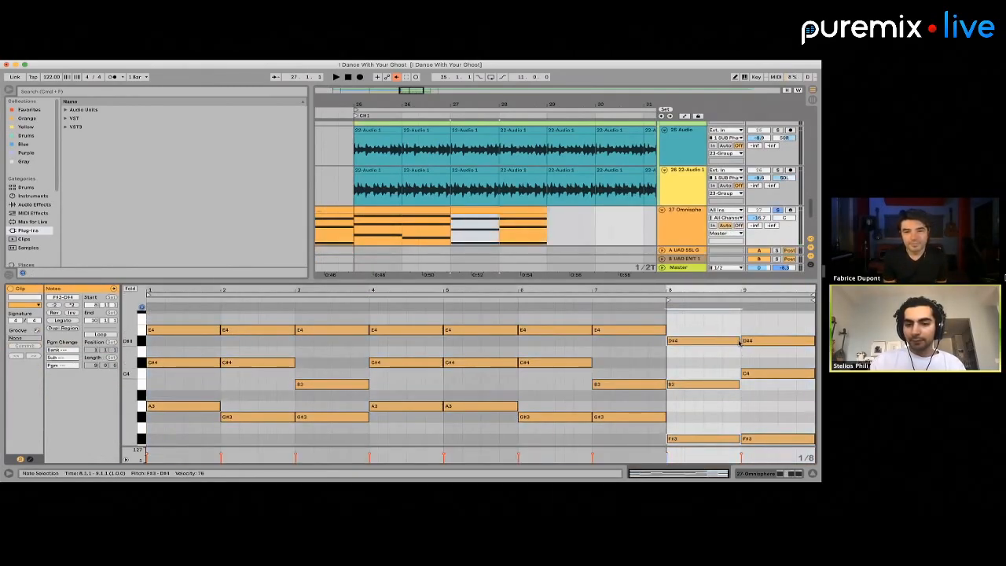
pyautogui.moveTo(738, 342); pyautogui.dragTo(775, 341)
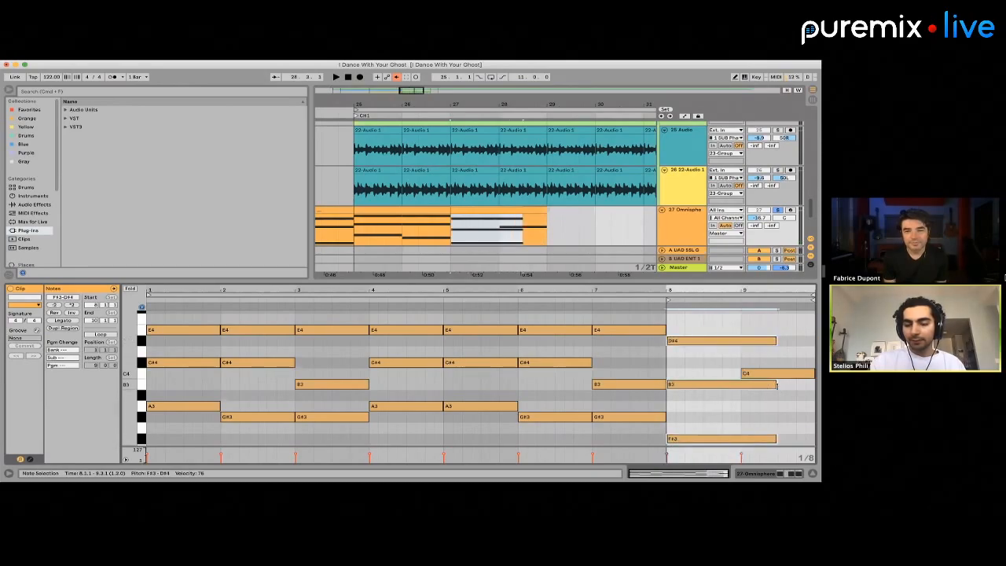
pyautogui.moveTo(777, 386); pyautogui.dragTo(740, 385)
pyautogui.moveTo(764, 327); pyautogui.dragTo(765, 445)
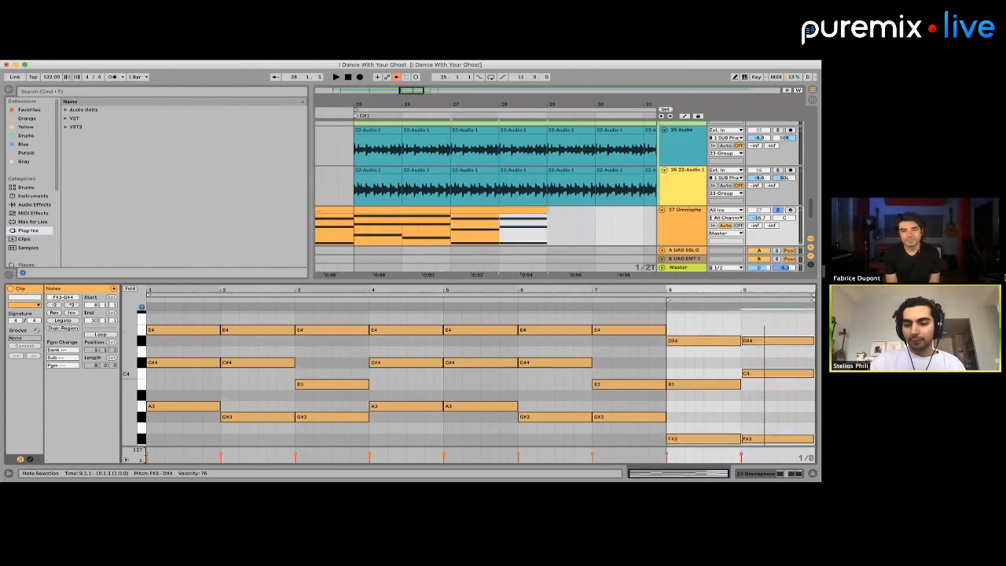
pyautogui.moveTo(743, 340); pyautogui.dragTo(775, 340)
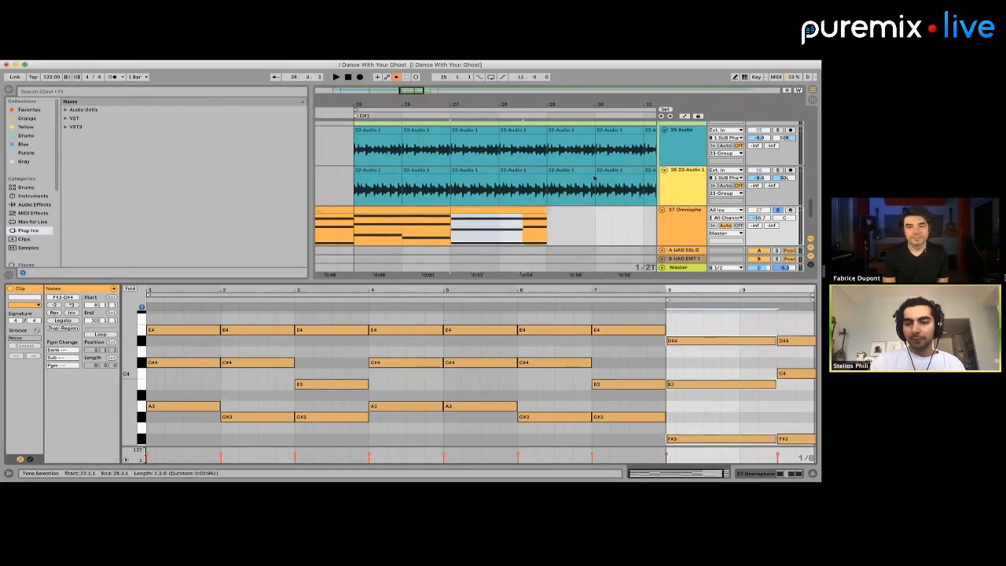
# Move the orange Omnisphere pad track directly above the brown Omnisphere track and the resampled audio track directly below it
pyautogui.scroll(2, 681, 121)
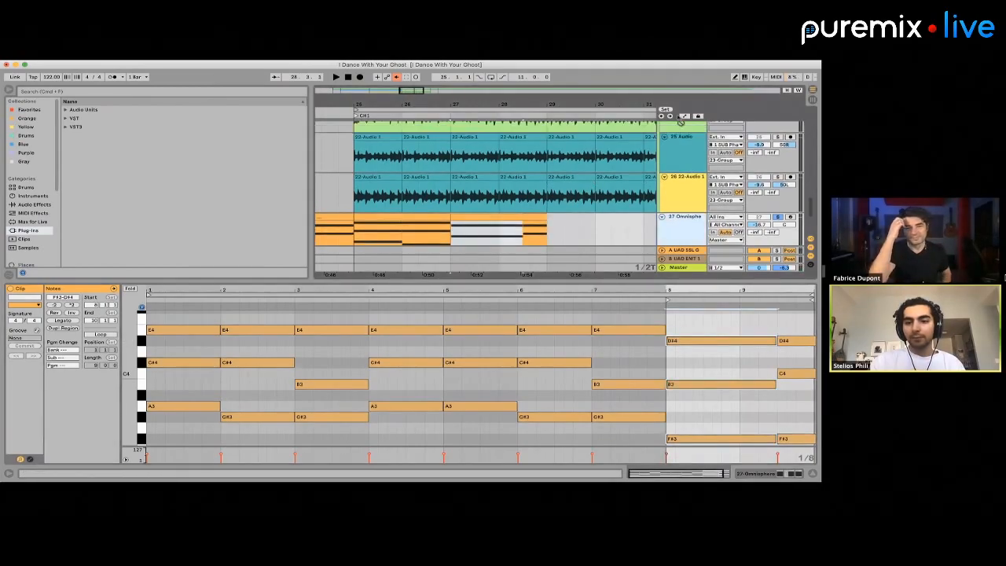
pyautogui.moveTo(681, 122); pyautogui.dragTo(681, 148)
pyautogui.scroll(3, 552, 159)
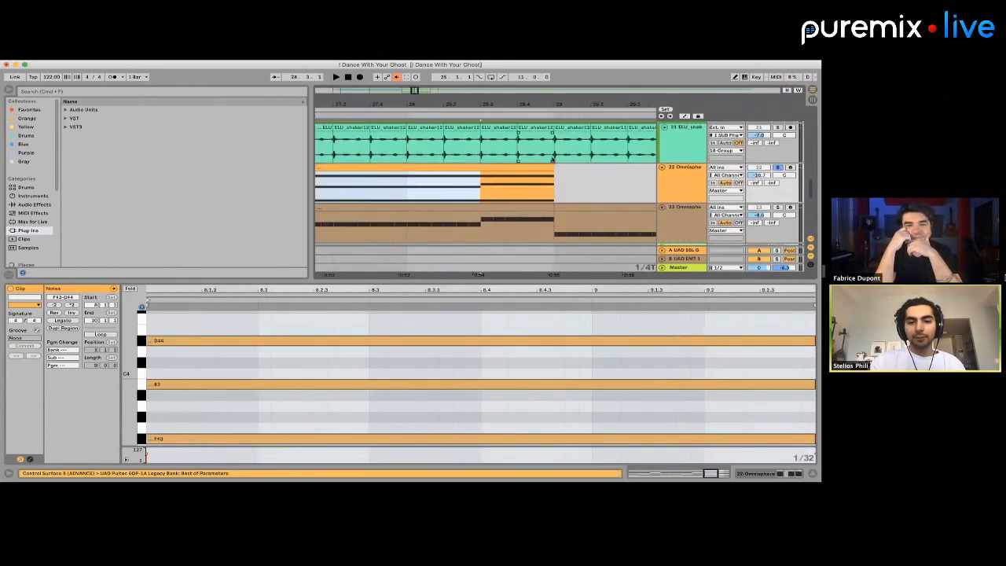
pyautogui.scroll(-3, 562, 197)
pyautogui.scroll(-10, 617, 199)
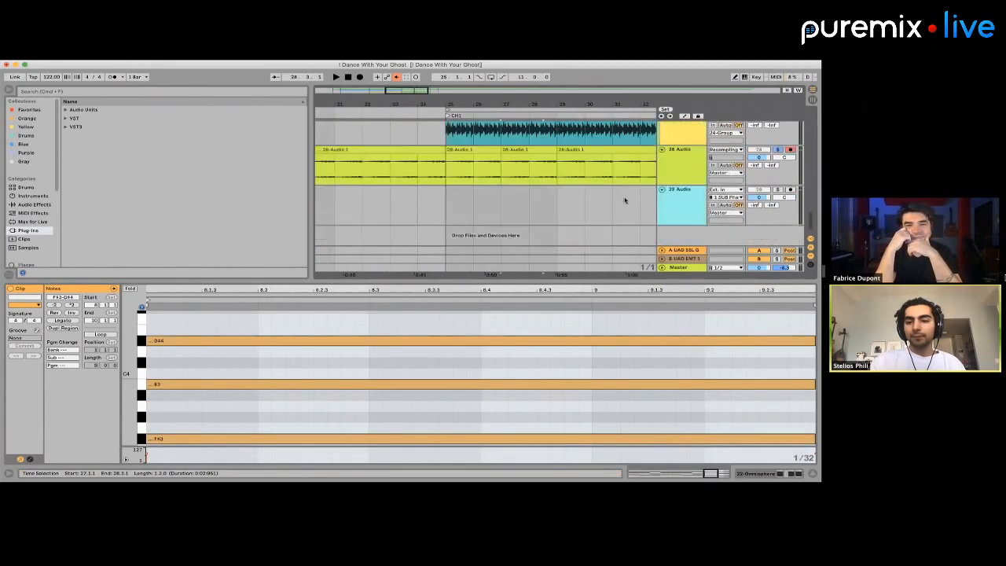
pyautogui.click(672, 168)
pyautogui.moveTo(668, 109); pyautogui.dragTo(683, 168)
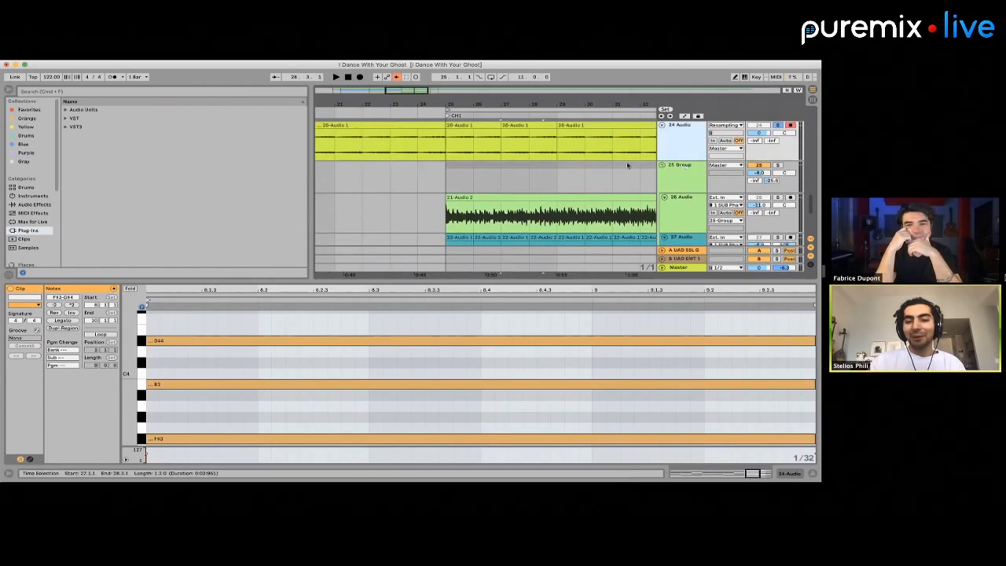
# Play the chorus from bar 25 to check the edited pad chords against the brown Omnisphere part
pyautogui.scroll(3, 628, 165)
pyautogui.press('+')
pyautogui.click(423, 163)
pyautogui.press('space')
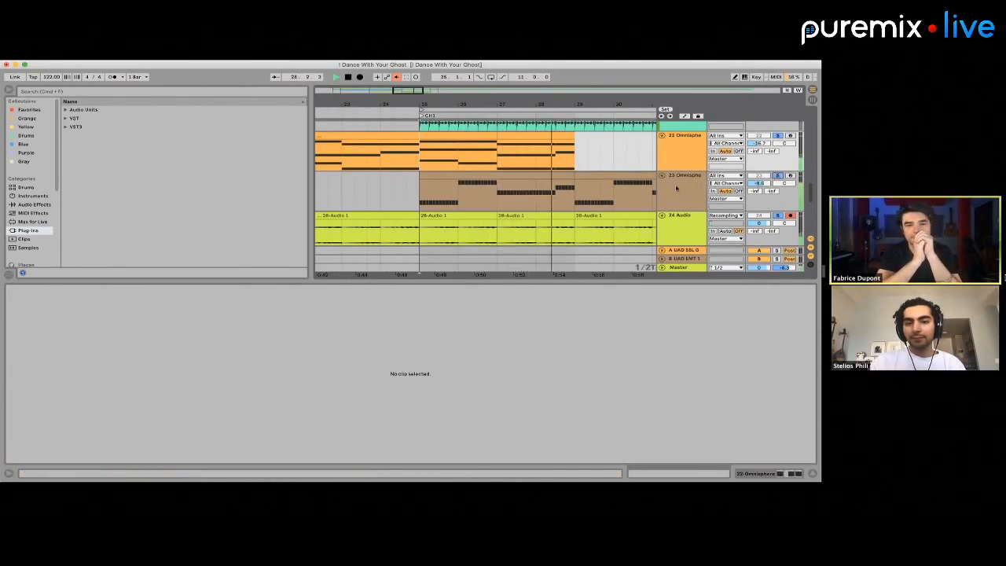
pyautogui.press('space')
# Play the resampled audio clip spanning bars 27 to 29 on track 24
pyautogui.scroll(-2, 542, 191)
pyautogui.click(534, 191)
pyautogui.press('-')
pyautogui.press('-')
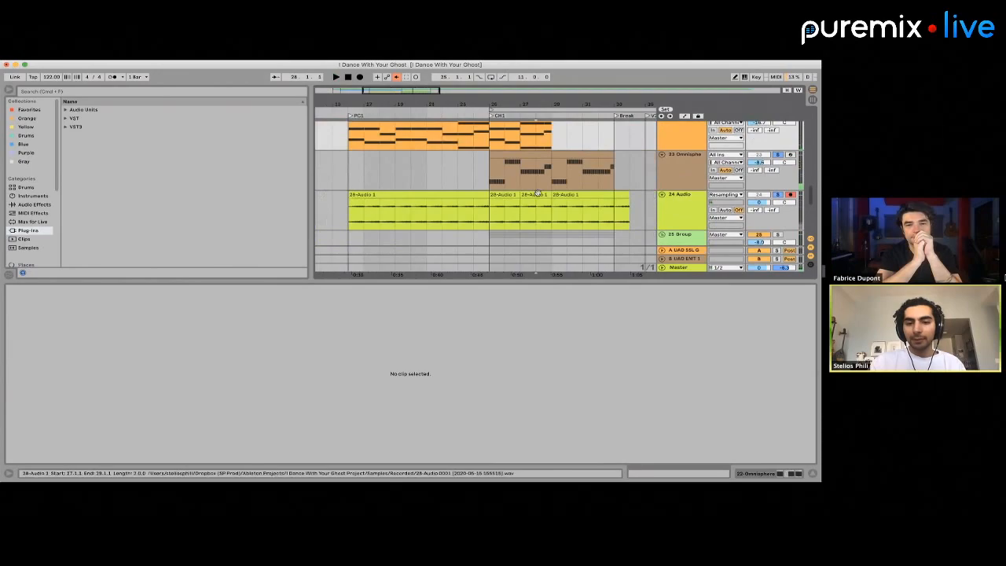
pyautogui.press('+')
pyautogui.click(535, 208)
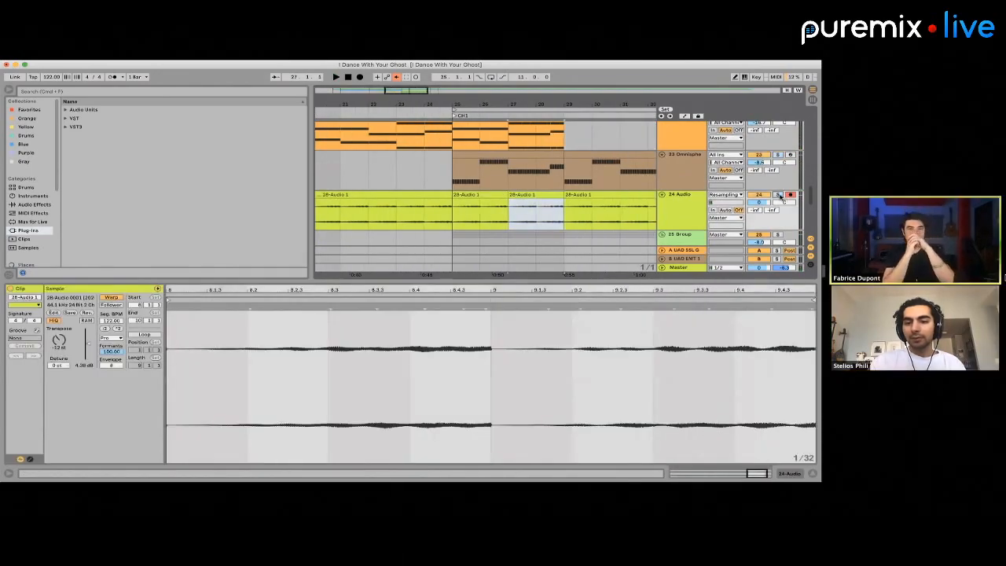
pyautogui.press('space')
pyautogui.press('+')
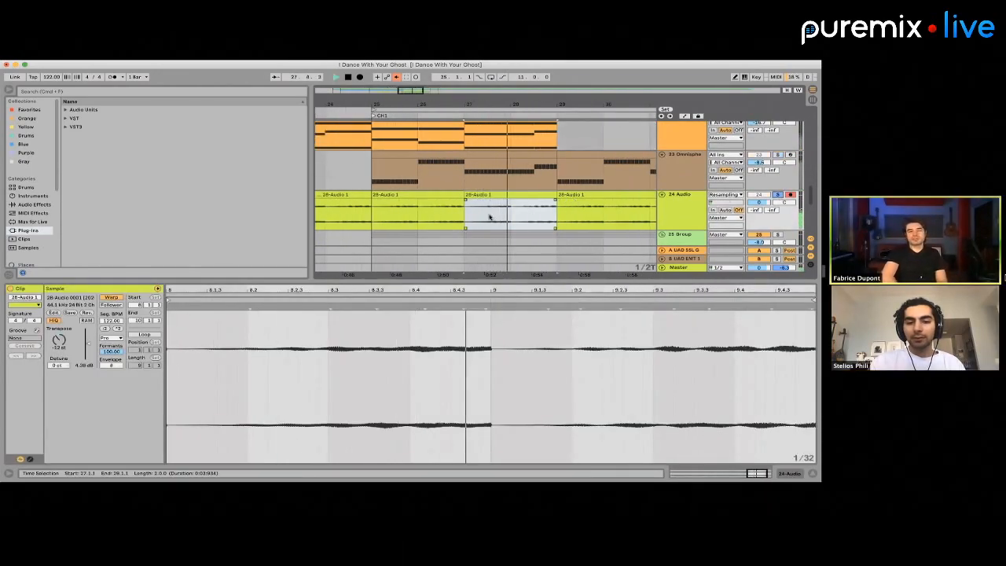
# Copy the opening portion of the bar 27 audio clip on track 24 to bar 28 and play from bar 27
pyautogui.moveTo(470, 217); pyautogui.dragTo(495, 216)
pyautogui.press('space')
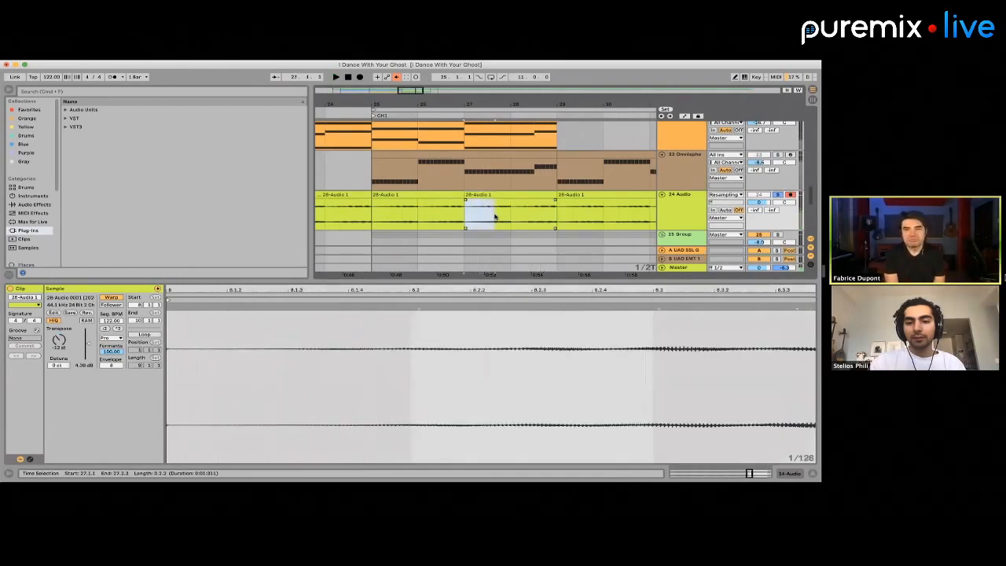
pyautogui.press('super+c')
pyautogui.click(515, 216)
pyautogui.press('super+v')
pyautogui.click(492, 194)
pyautogui.press('space')
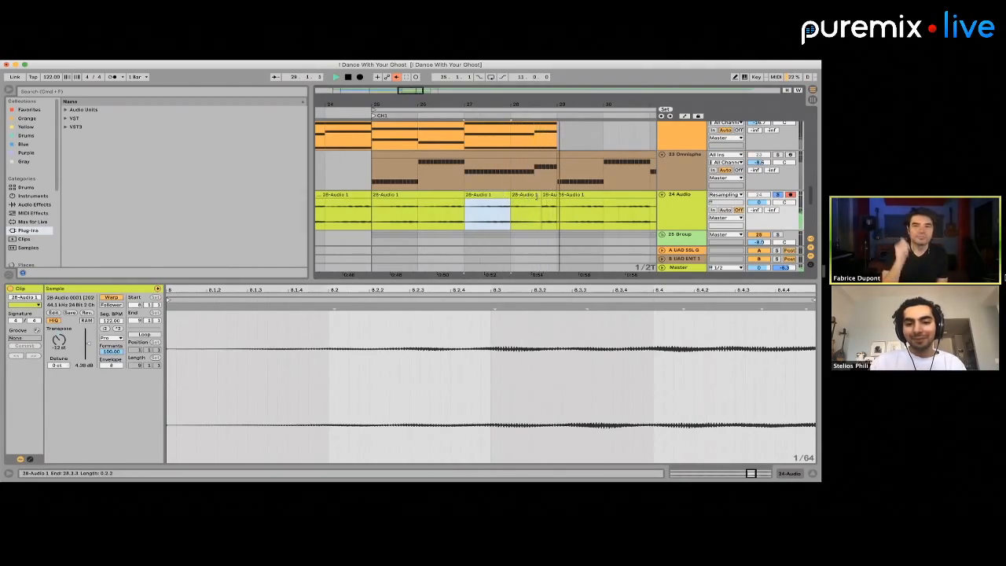
# Move the start of the last audio clip before bar 29 on track 24 to 28.3.1
pyautogui.press('super+1')
pyautogui.moveTo(543, 198); pyautogui.dragTo(535, 198)
pyautogui.scroll(-4, 536, 196)
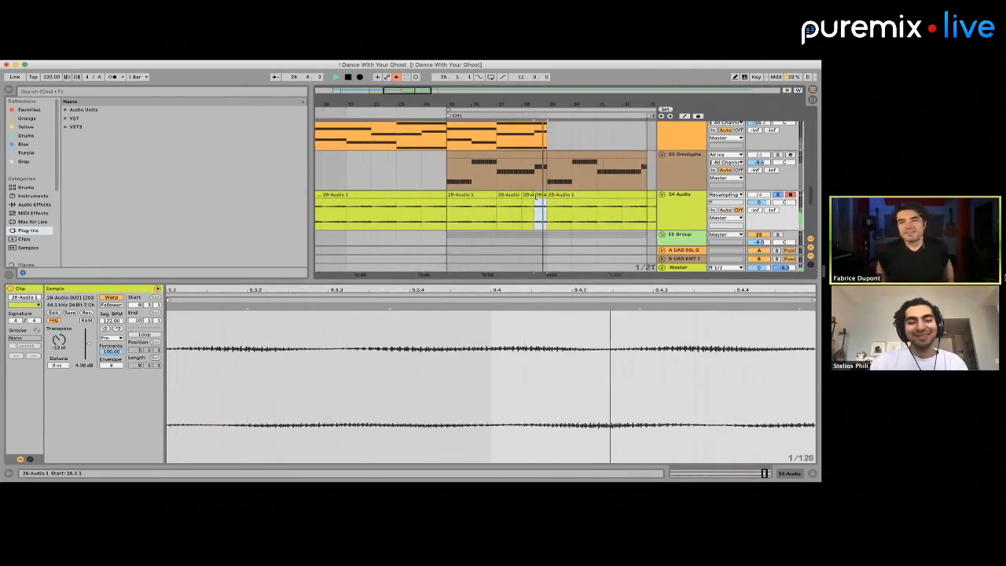
pyautogui.press('space')
# Open LFOTool on Omnisphere track 23 and raise the LFO curve's starting point to about two thirds of the graph height
pyautogui.scroll(3, 536, 196)
pyautogui.scroll(-3, 536, 197)
pyautogui.scroll(-1, 529, 187)
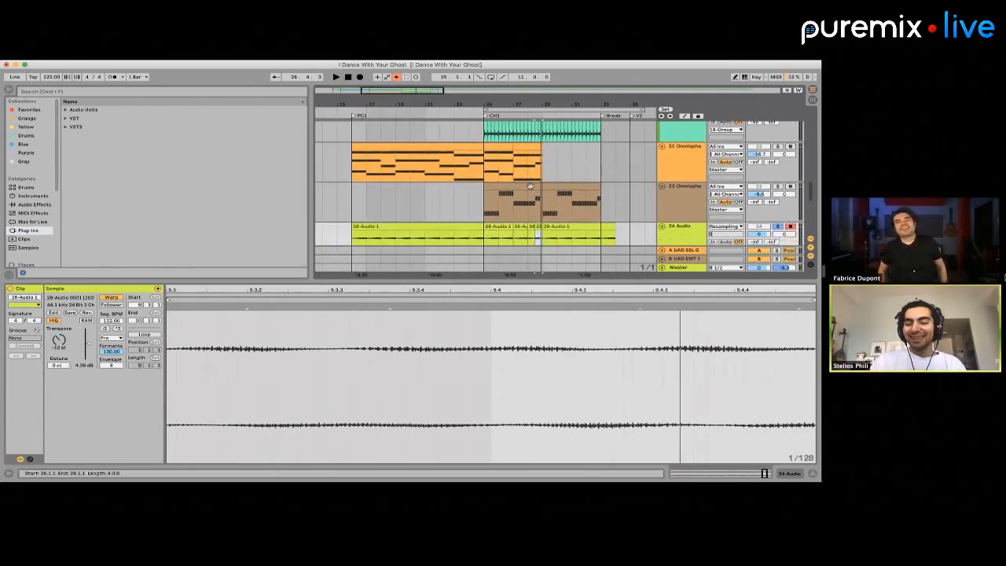
pyautogui.click(594, 189)
pyautogui.click(677, 192)
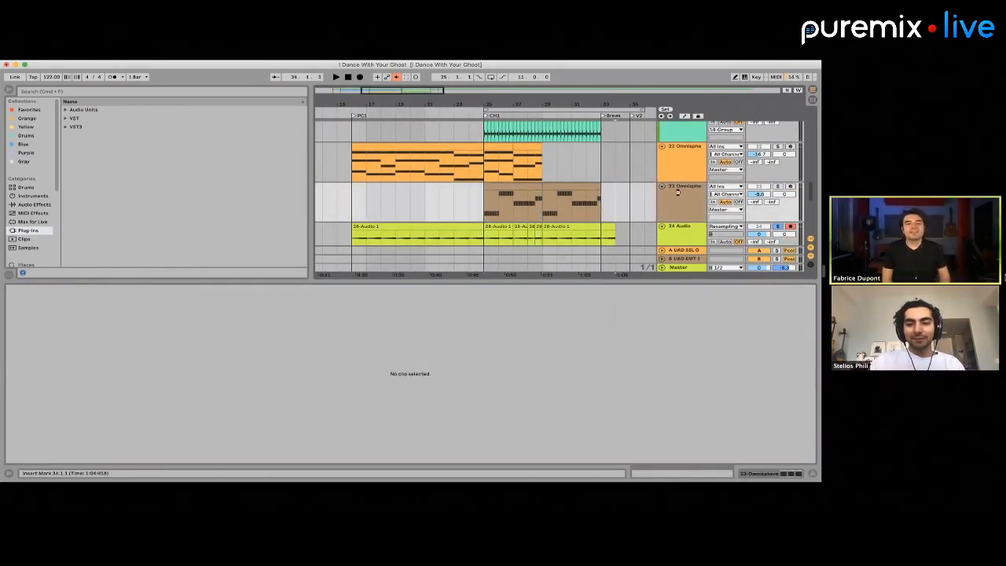
pyautogui.doubleClick(682, 195)
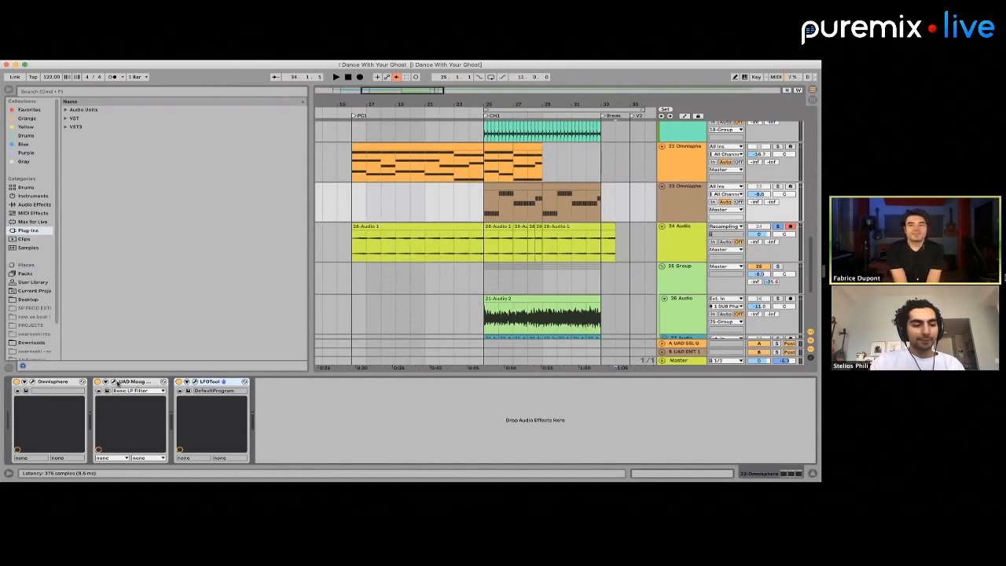
pyautogui.click(195, 383)
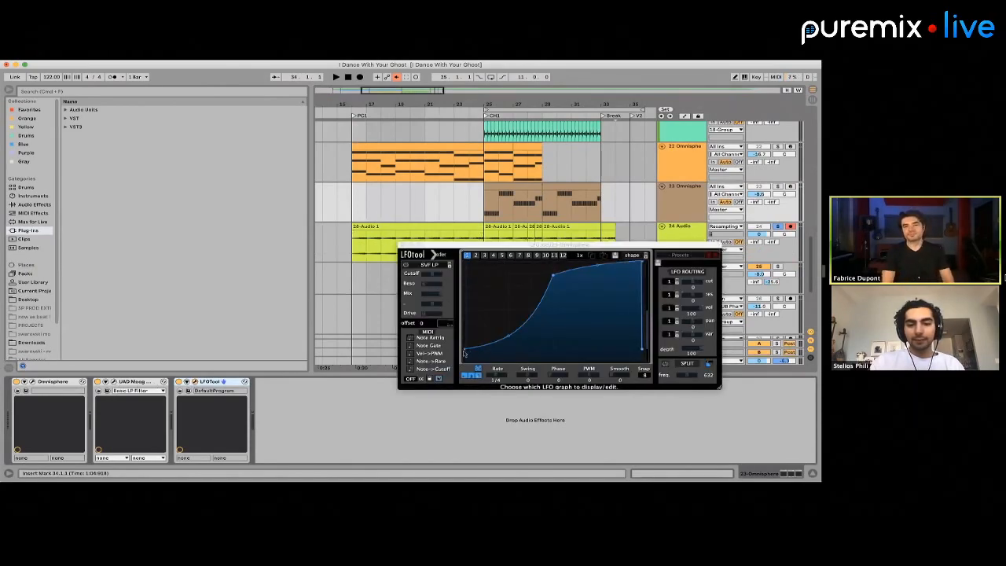
pyautogui.moveTo(464, 351); pyautogui.dragTo(452, 298)
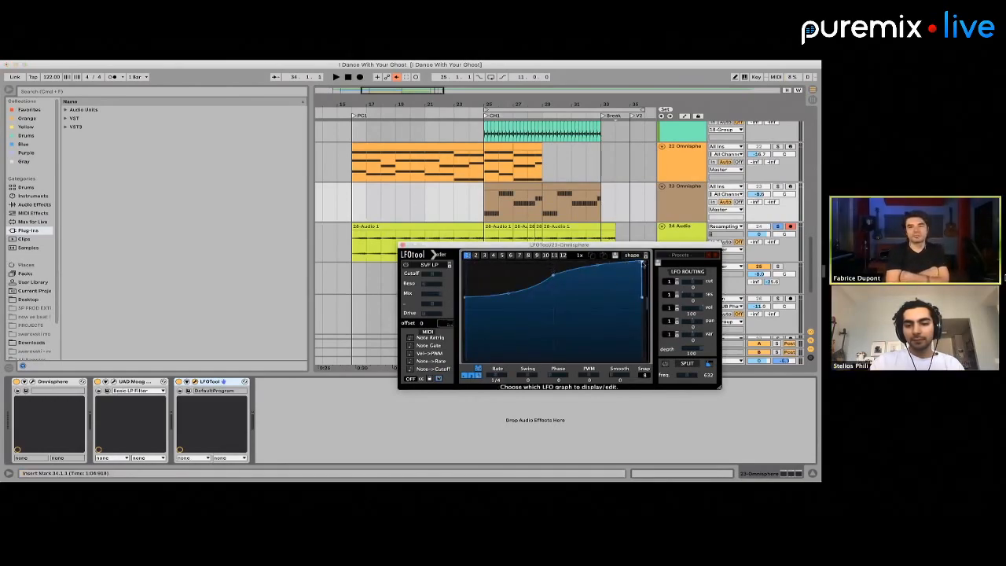
# Play the chorus clip on track 23 from bar 25 and solo that track to hear the new LFO curve
pyautogui.click(528, 187)
pyautogui.press('space')
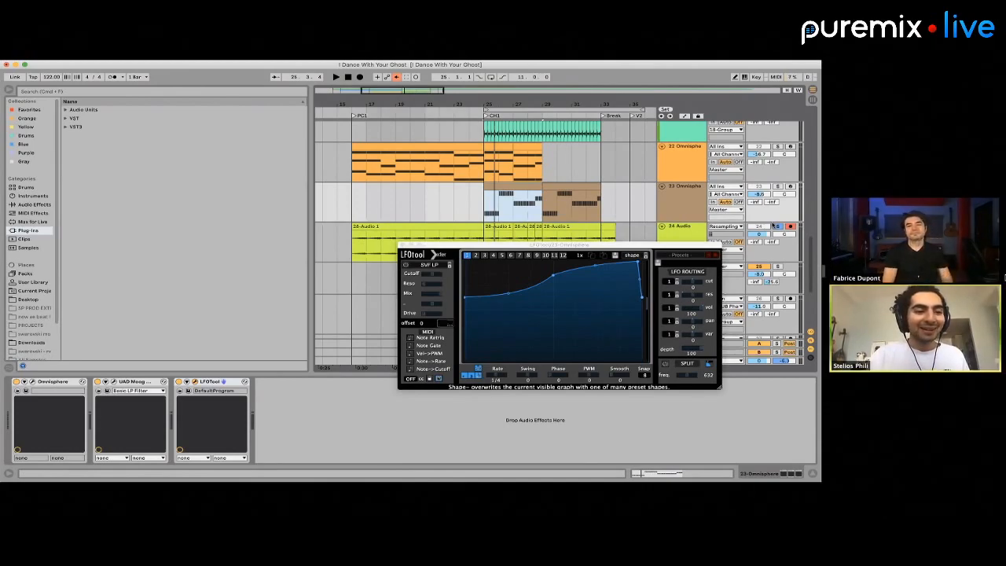
pyautogui.click(522, 187)
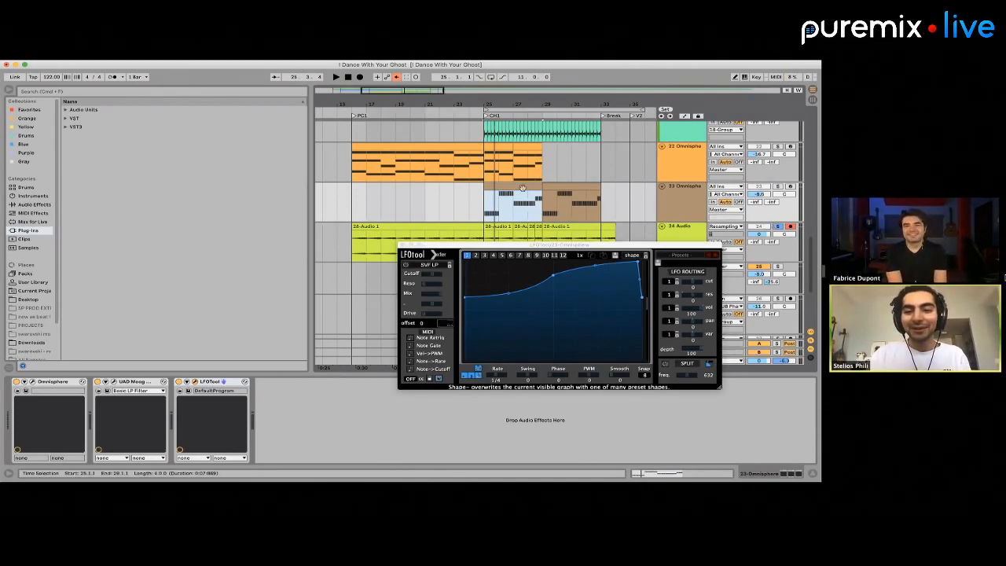
pyautogui.scroll(3, 519, 184)
pyautogui.scroll(-3, 519, 184)
pyautogui.scroll(4, 519, 184)
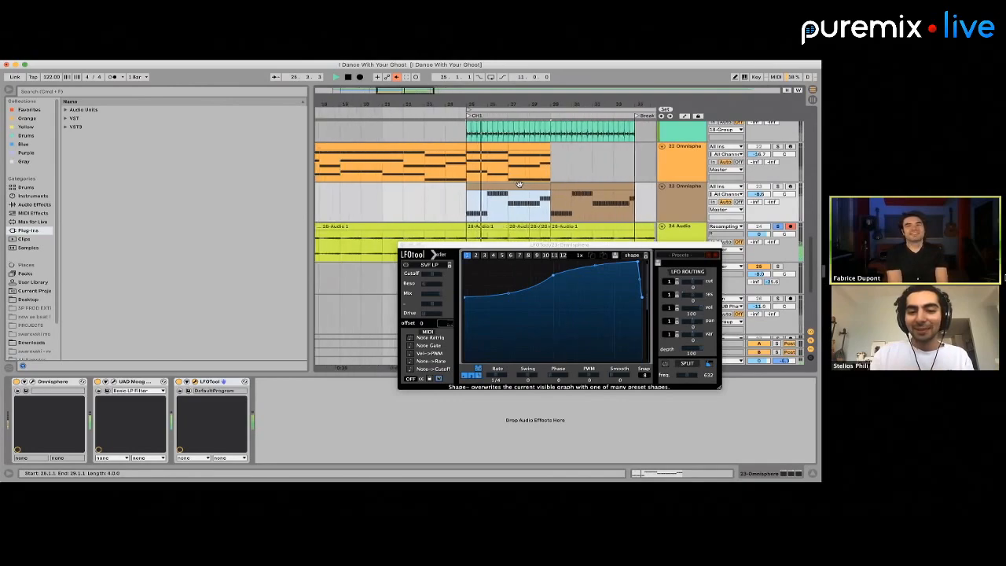
pyautogui.click(777, 186)
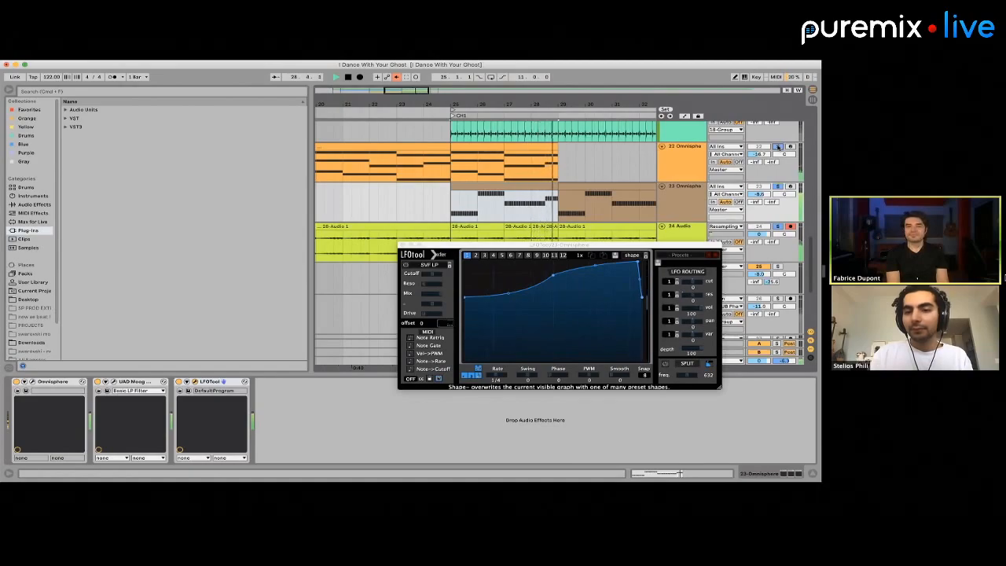
# Clear the track solos and duplicate the chorus pad clips from bars 25 to 29 on track 22 to bar 29
pyautogui.click(778, 147)
pyautogui.press('space')
pyautogui.scroll(-4, 540, 171)
pyautogui.moveTo(501, 173); pyautogui.dragTo(550, 175)
pyautogui.press('super+d')
pyautogui.scroll(-3, 549, 175)
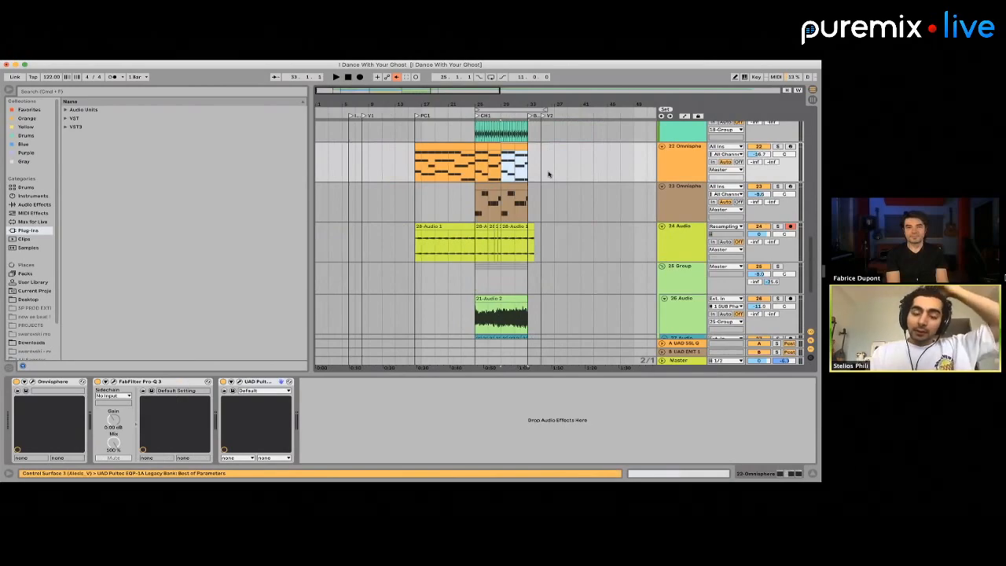
# Repeat the track 24 audio clips from bars 25 to 29 at bar 29 and clear the audio past bar 33
pyautogui.click(399, 196)
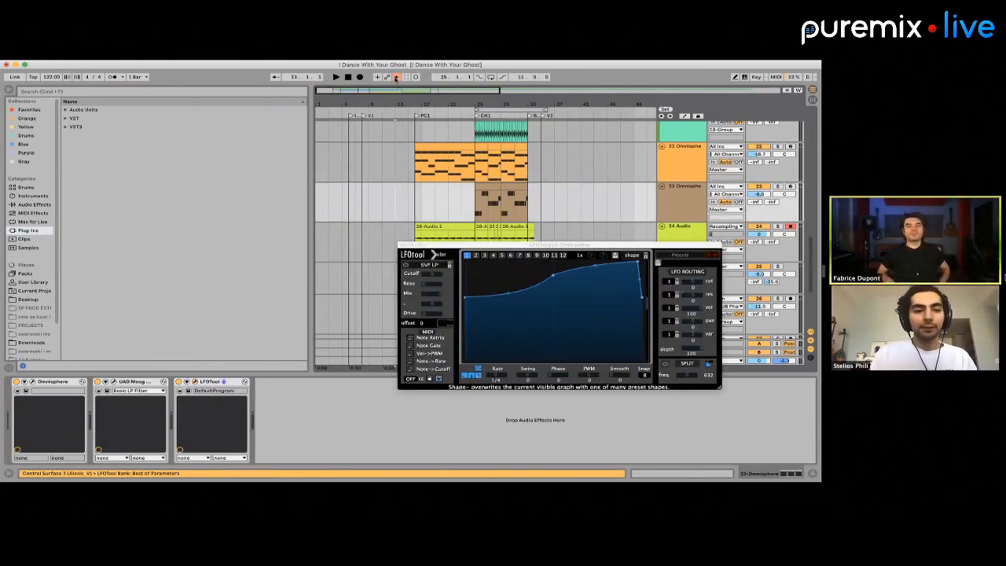
pyautogui.click(417, 127)
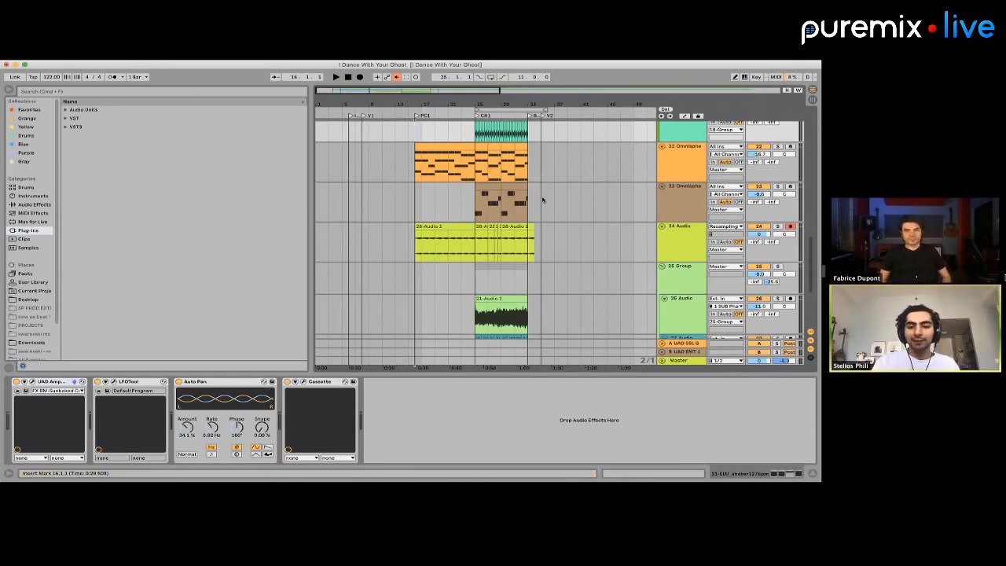
pyautogui.moveTo(530, 205); pyautogui.dragTo(551, 248)
pyautogui.scroll(2, 548, 248)
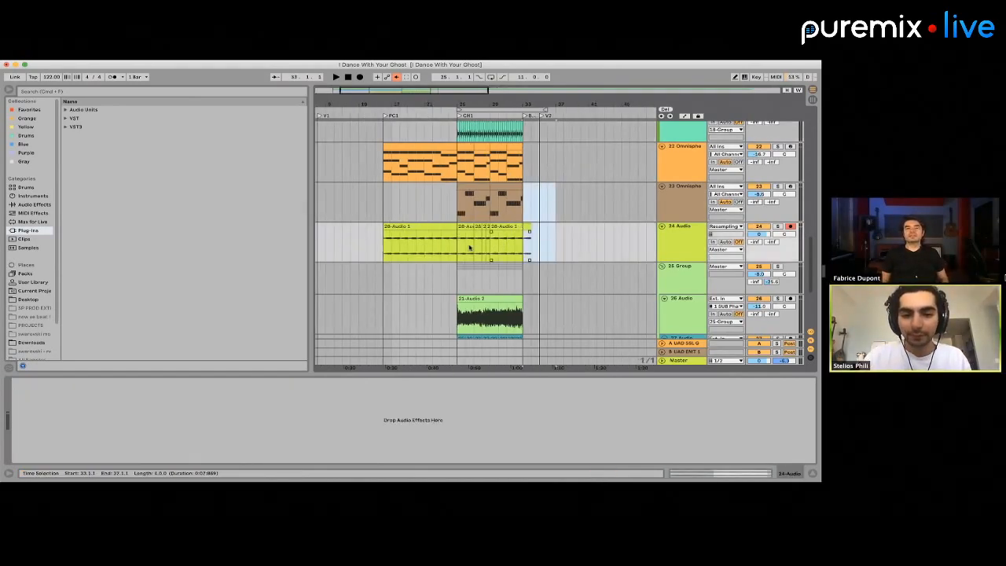
pyautogui.moveTo(469, 247); pyautogui.dragTo(546, 248)
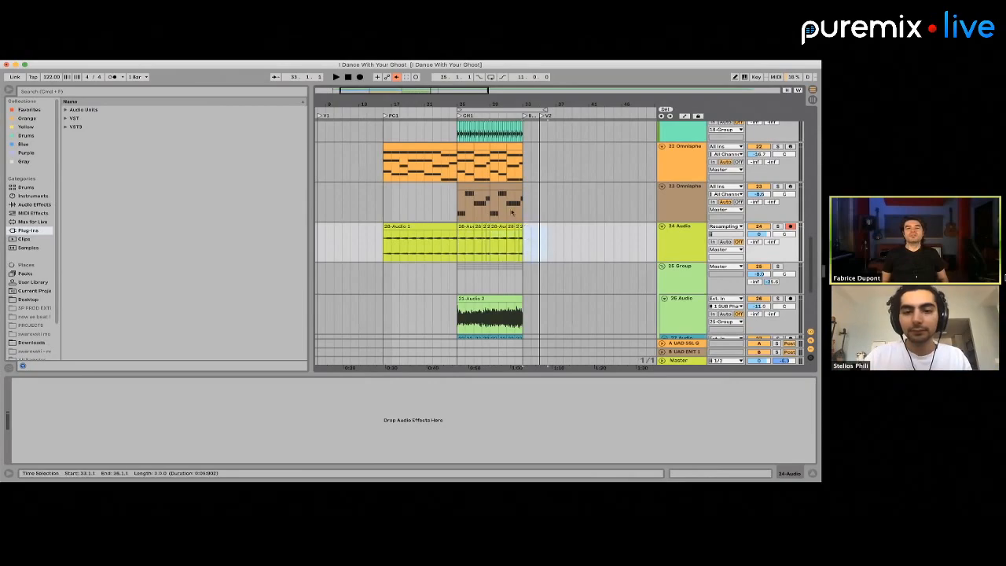
pyautogui.press('Delete')
# Duplicate the Omnisphere clip at bars 25 to 29 on track 23 to bar 29
pyautogui.click(481, 186)
pyautogui.press('super+d')
pyautogui.scroll(2, 506, 193)
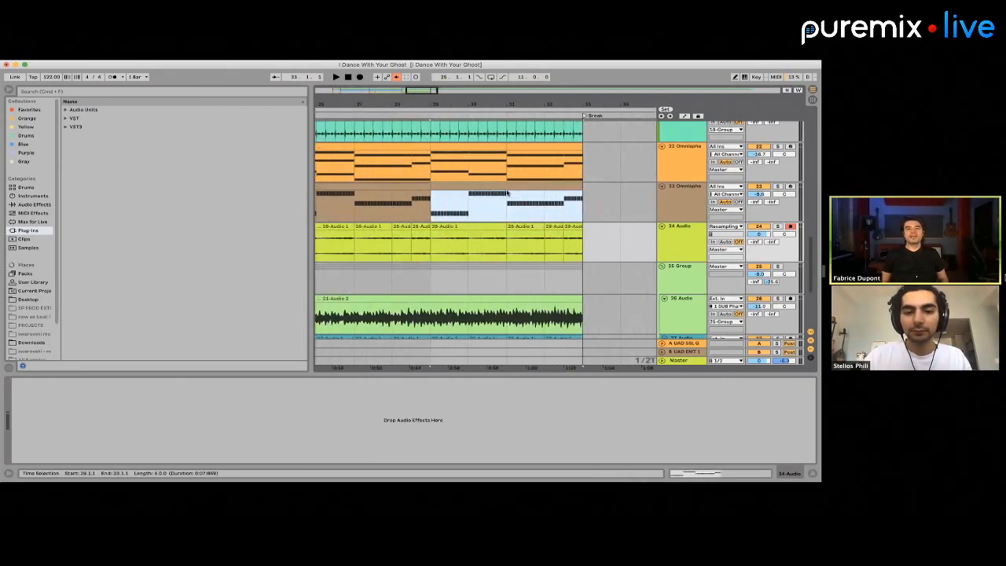
pyautogui.scroll(-3, 507, 193)
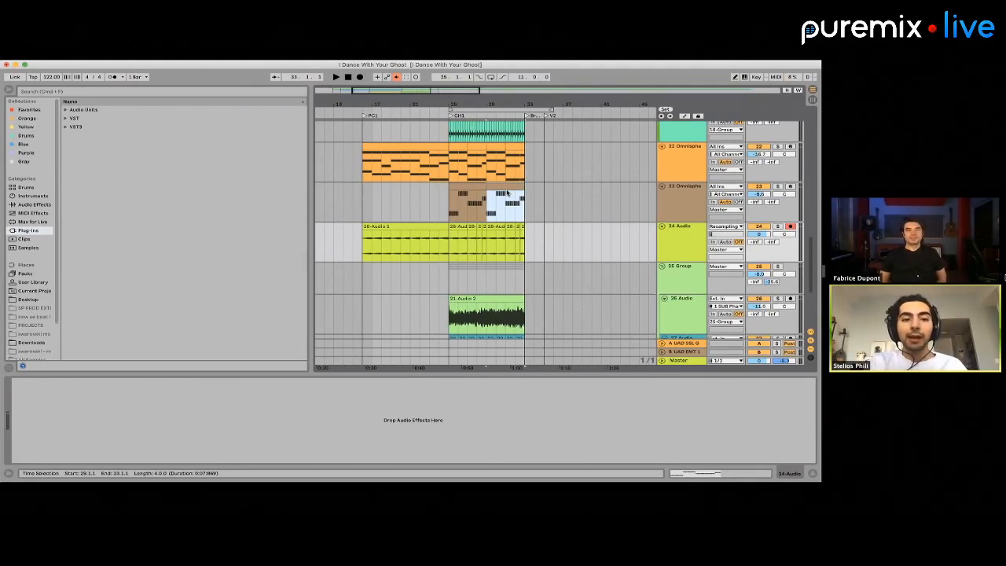
# Loop the arrangement from bar 16 to bar 33 using the track 24 audio clips as the range
pyautogui.click(447, 250)
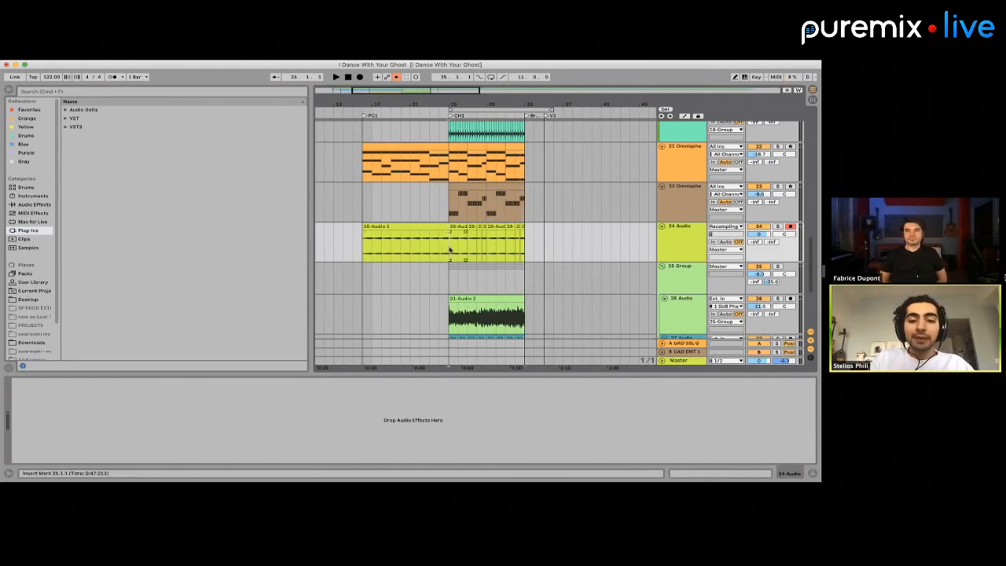
pyautogui.moveTo(362, 246); pyautogui.dragTo(524, 243)
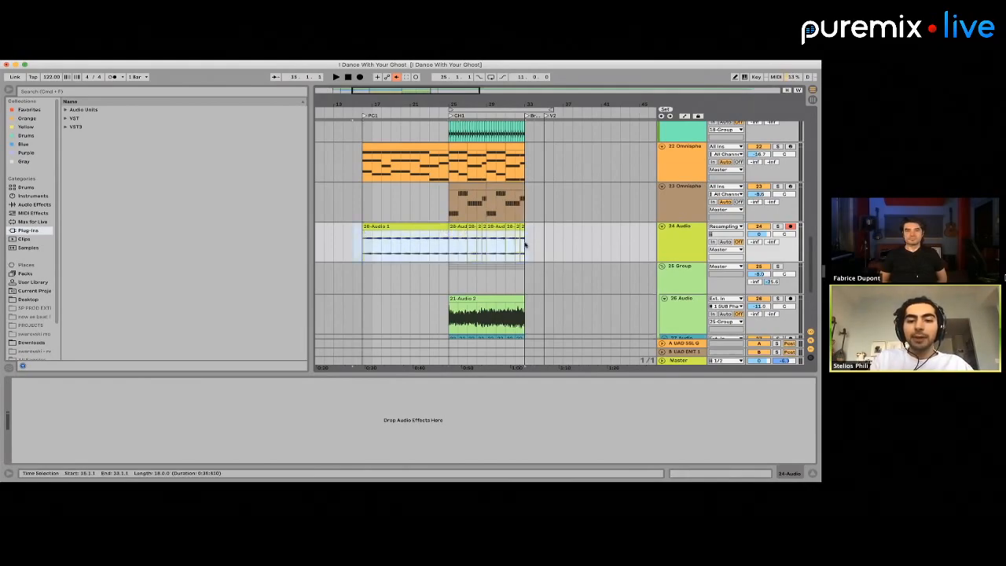
pyautogui.press('super+l')
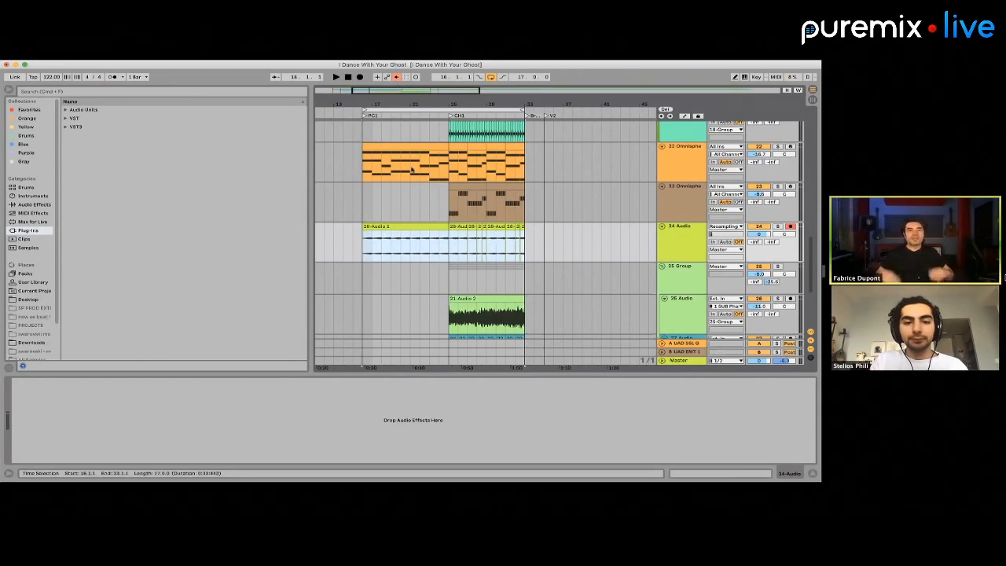
# Narrow the browser to give the arrangement more width
pyautogui.hscroll(-3, 605, 215)
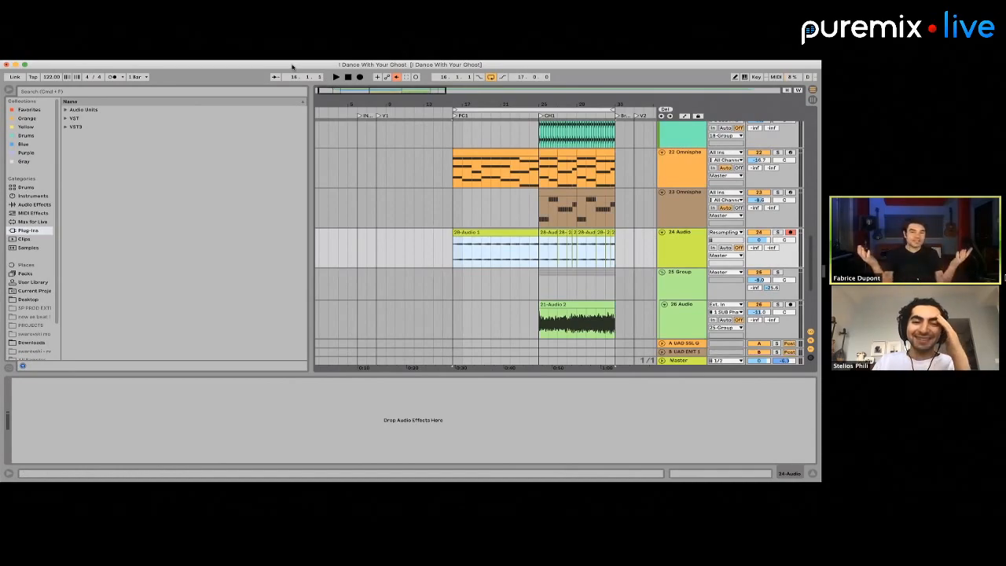
pyautogui.scroll(-2, 511, 233)
pyautogui.scroll(3, 511, 233)
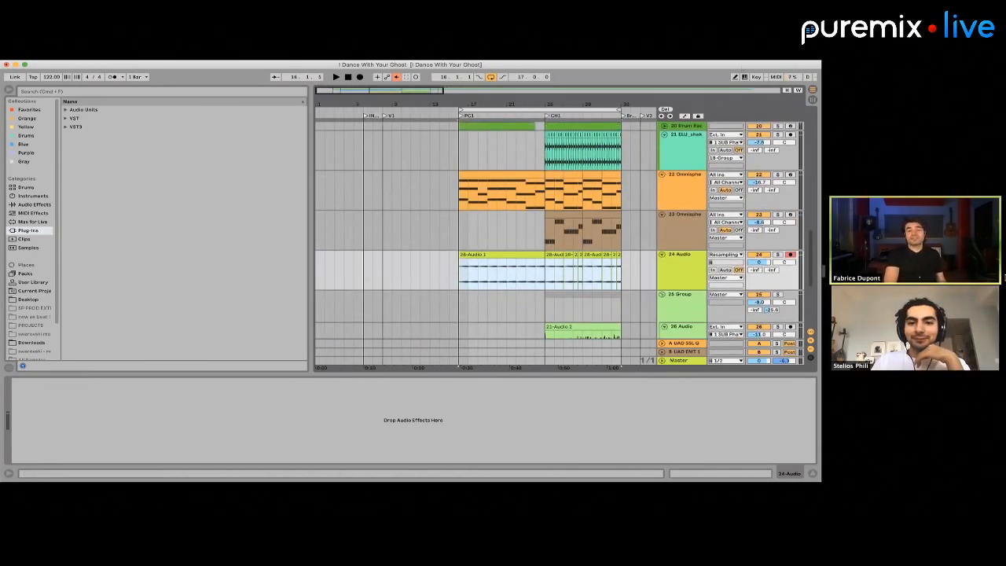
pyautogui.hscroll(3, 571, 208)
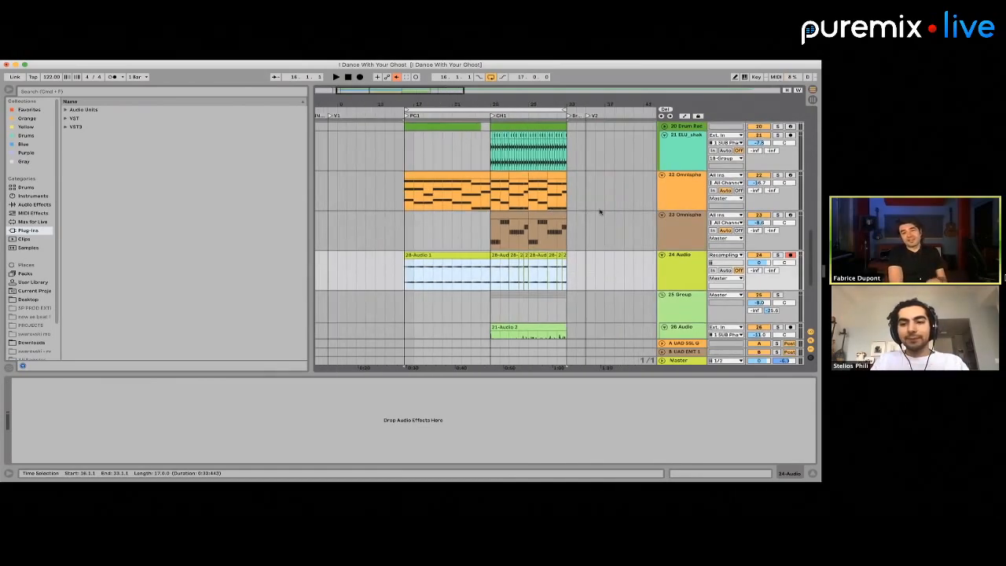
pyautogui.scroll(-2, 620, 216)
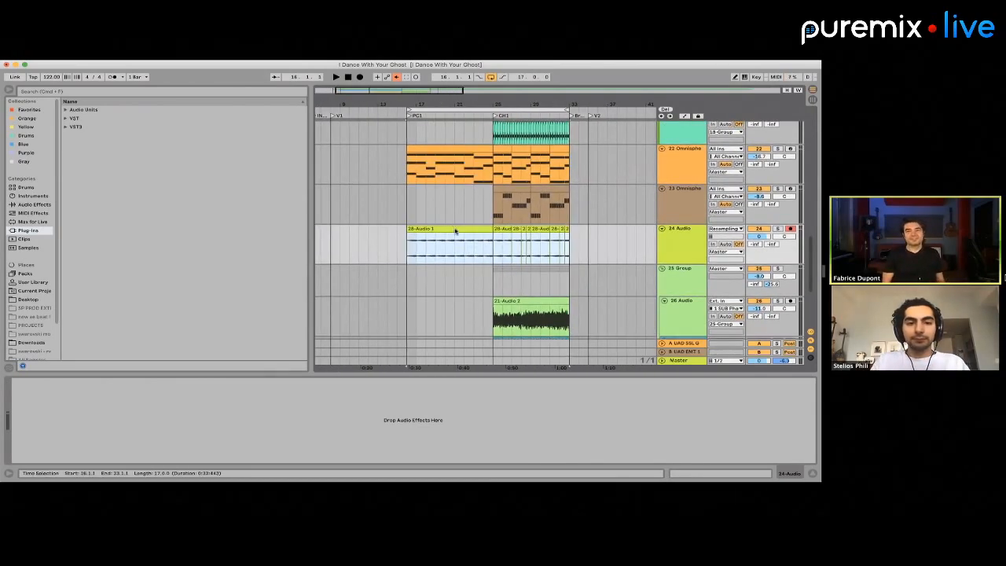
pyautogui.moveTo(310, 168); pyautogui.dragTo(143, 168)
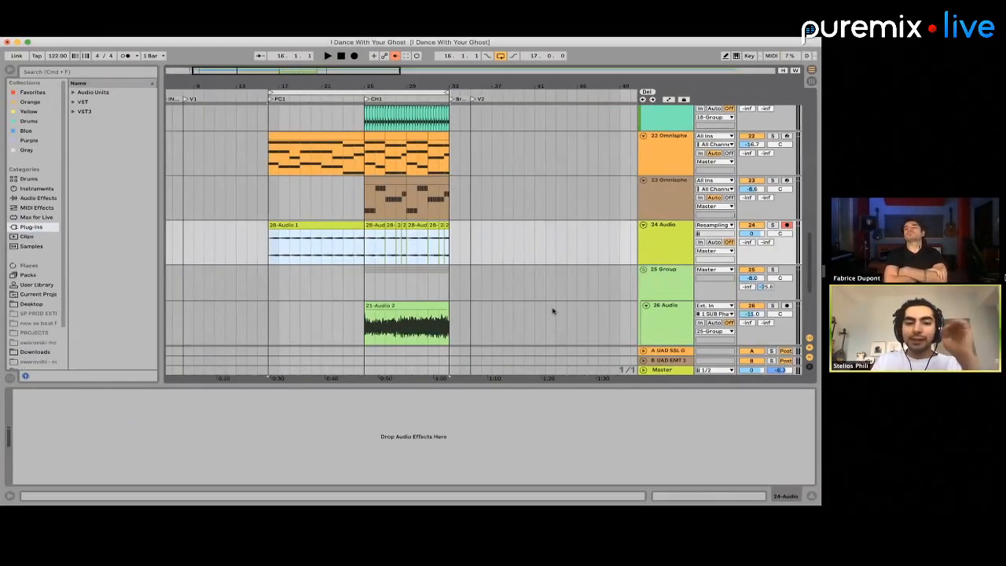
# Play the full mix of the chorus from bar 25 and stop playback before the chorus ends
pyautogui.click(450, 227)
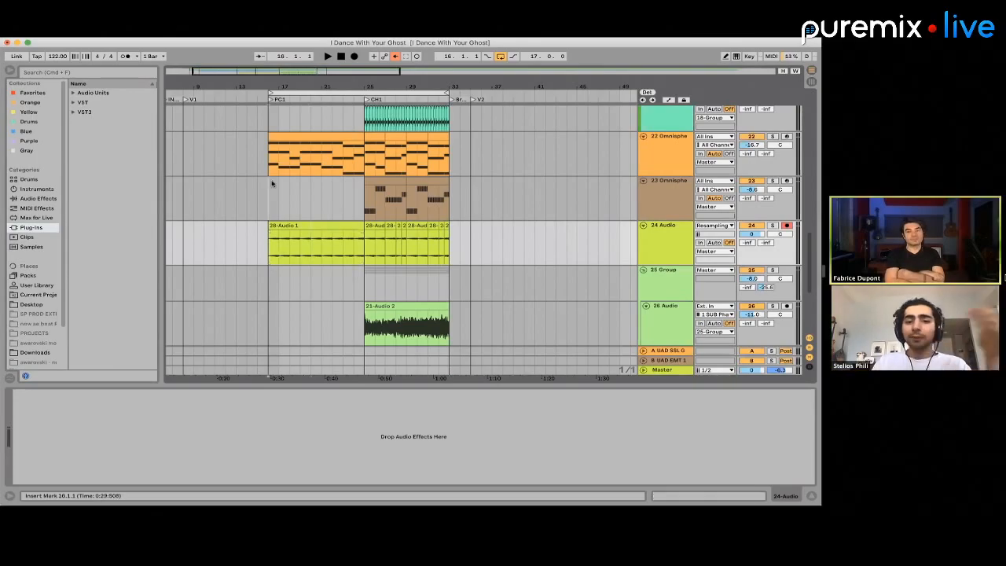
pyautogui.click(303, 183)
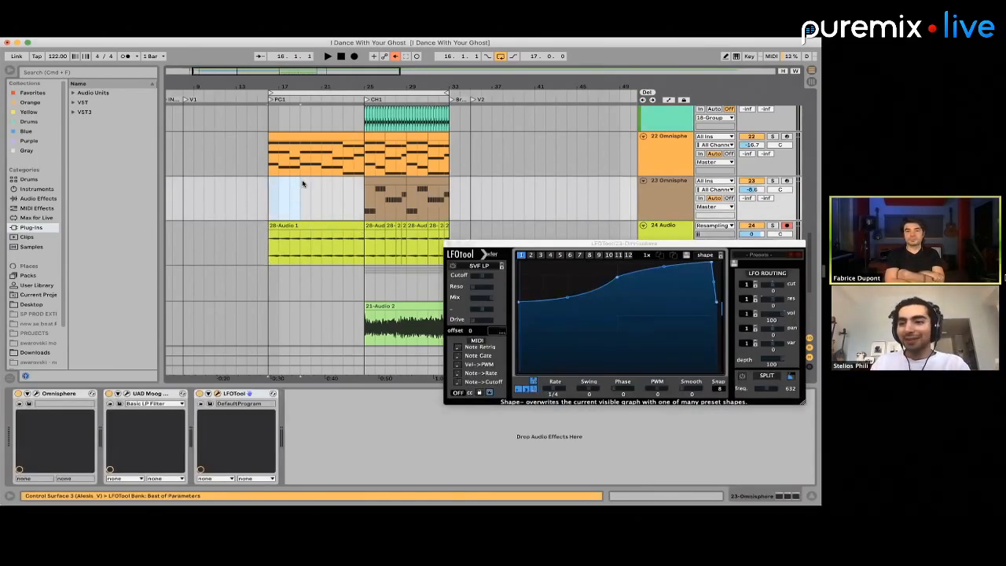
pyautogui.scroll(-3, 302, 183)
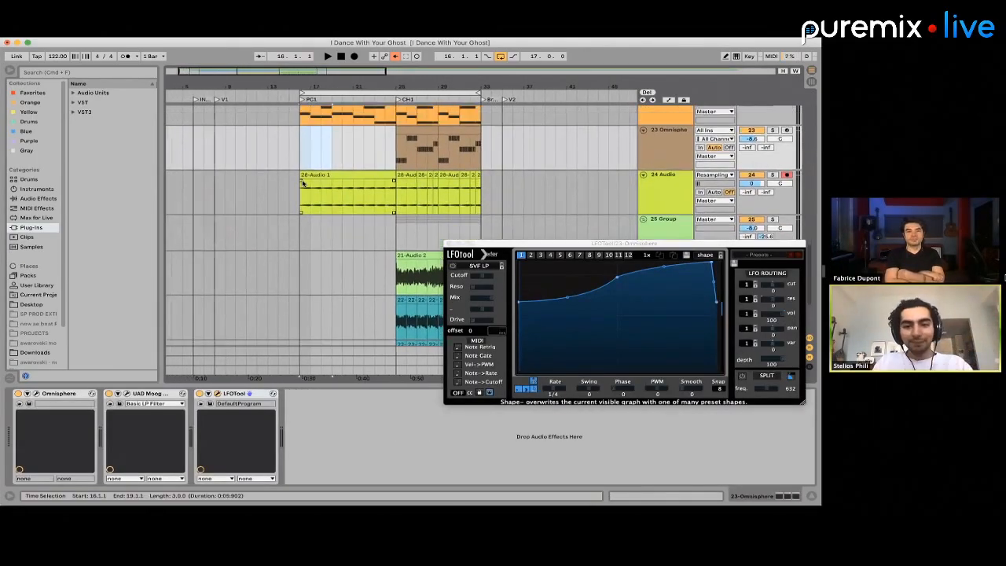
pyautogui.hscroll(-1, 302, 183)
pyautogui.click(406, 198)
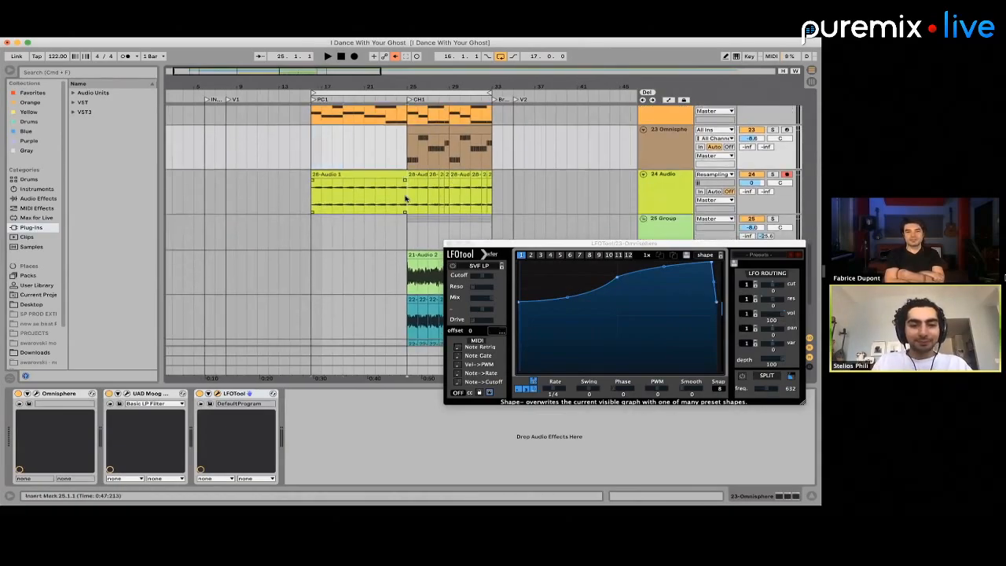
pyautogui.press('space')
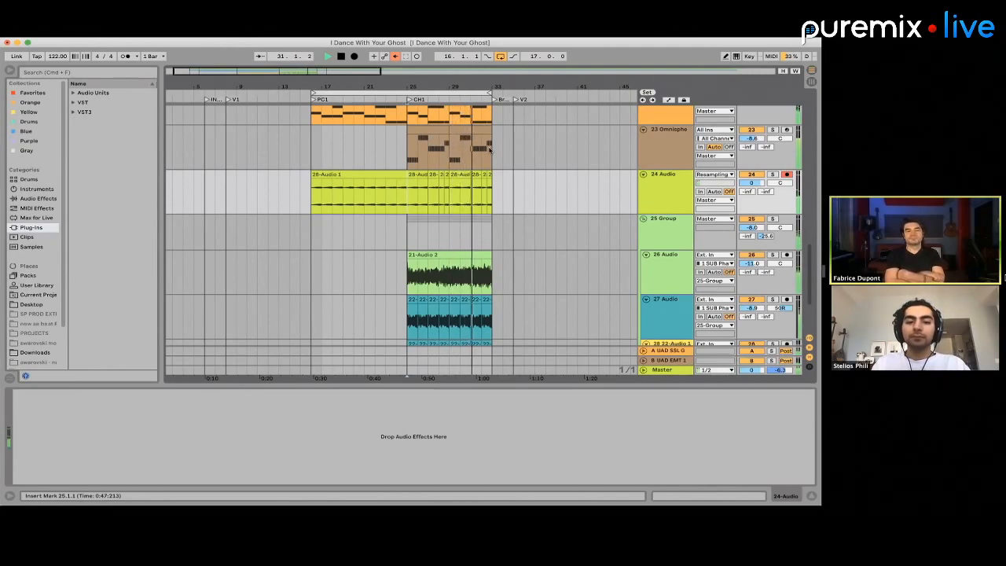
pyautogui.press('space')
# Unfold the 20 Drum Rack track in the arrangement
pyautogui.scroll(-1, 489, 149)
pyautogui.scroll(5, 491, 151)
pyautogui.hscroll(-1, 491, 152)
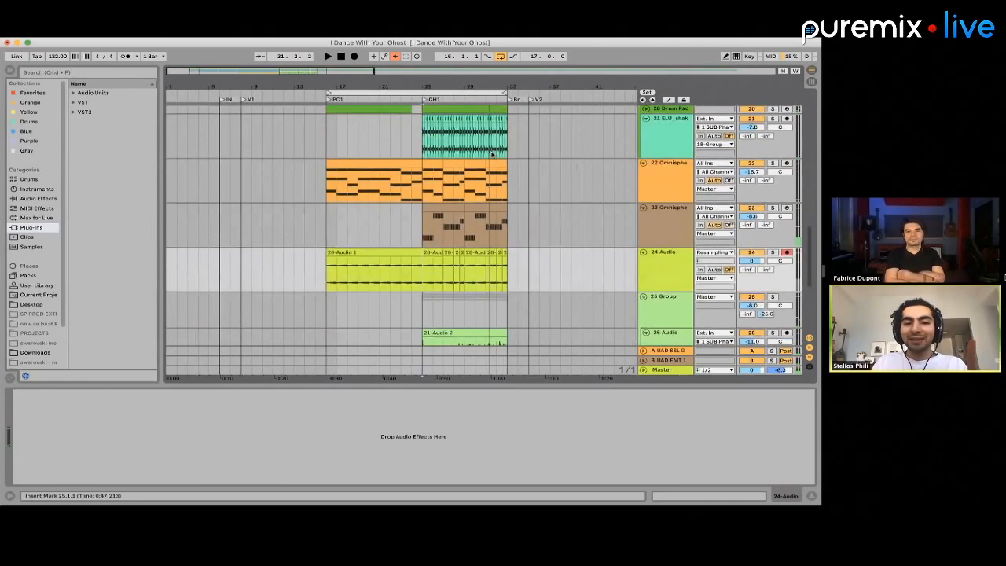
pyautogui.scroll(5, 492, 153)
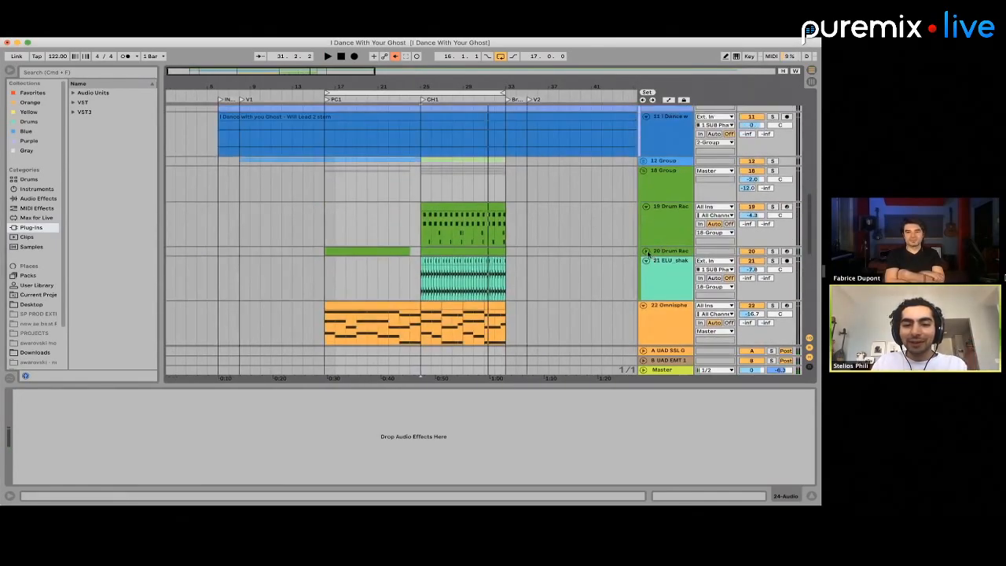
pyautogui.click(645, 252)
pyautogui.scroll(-2, 534, 220)
pyautogui.scroll(-2, 446, 246)
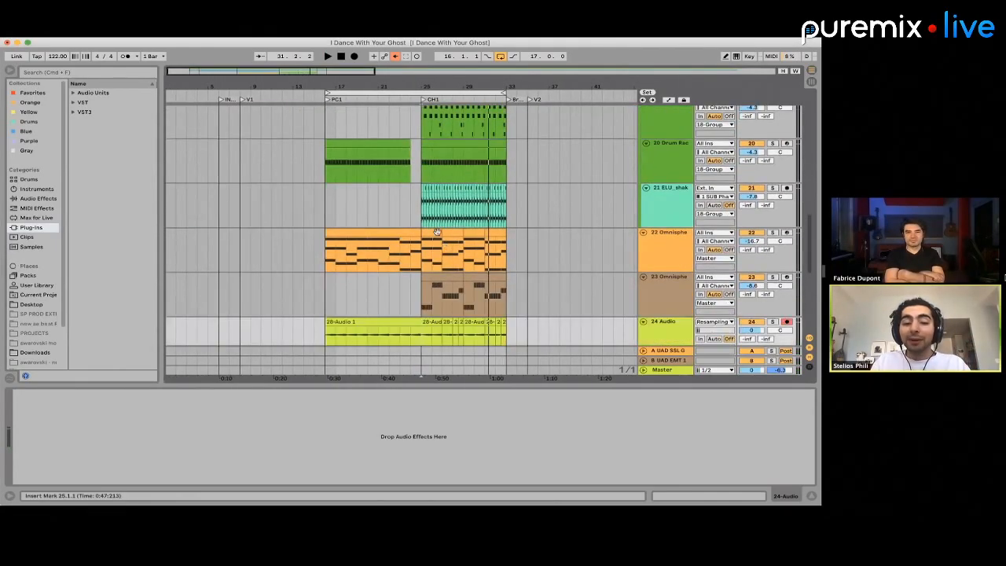
# Listen to the chorus from bar 25 with the track 22 Omnisphere pad soloed, followed by track 23 soloed
pyautogui.click(437, 234)
pyautogui.click(773, 233)
pyautogui.press('space')
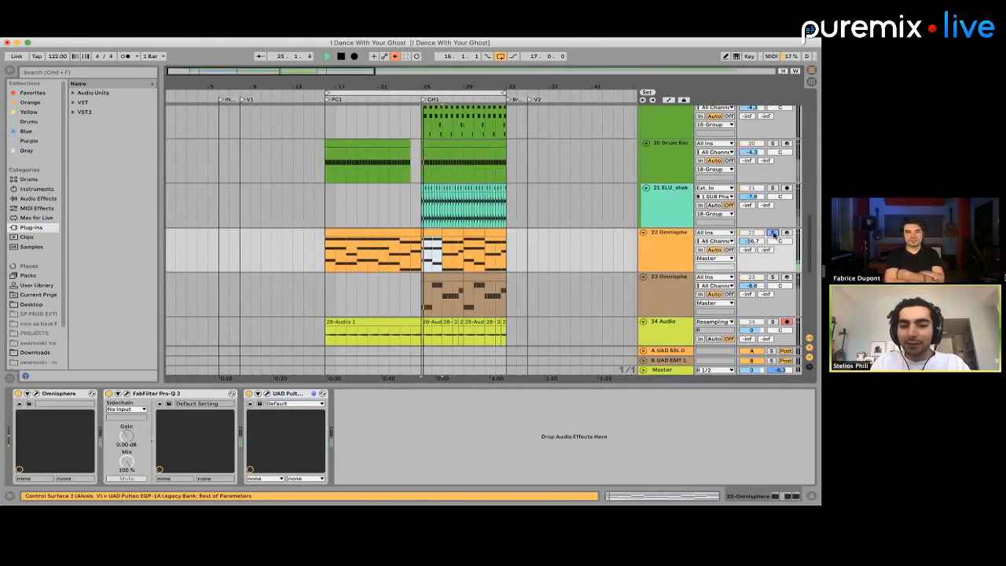
pyautogui.click(772, 276)
pyautogui.press('space')
pyautogui.press('space')
# Solo the track 24 resampled audio and listen to it from bar 25
pyautogui.scroll(-3, 773, 273)
pyautogui.click(773, 253)
pyautogui.press('space')
pyautogui.press('space')
pyautogui.scroll(-7, 774, 252)
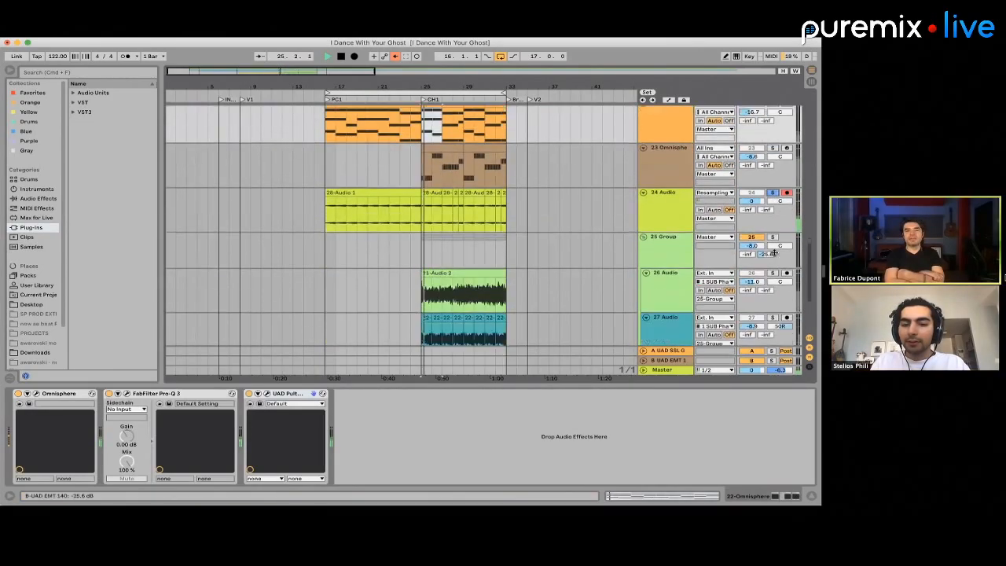
pyautogui.scroll(2, 773, 252)
pyautogui.scroll(3, 773, 252)
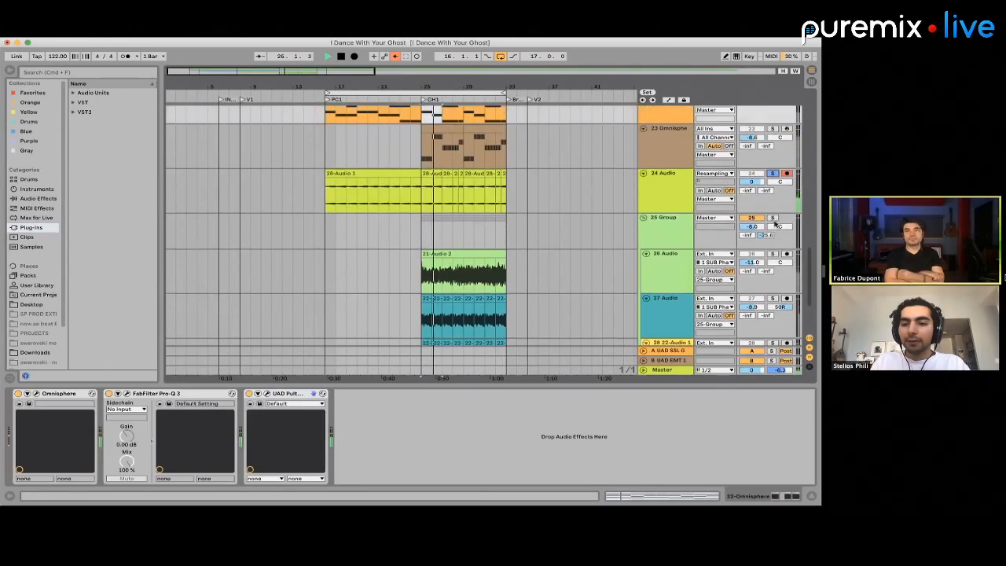
# Solo the 25 Group and listen to it from bar 25
pyautogui.click(772, 218)
pyautogui.press('space')
pyautogui.press('space')
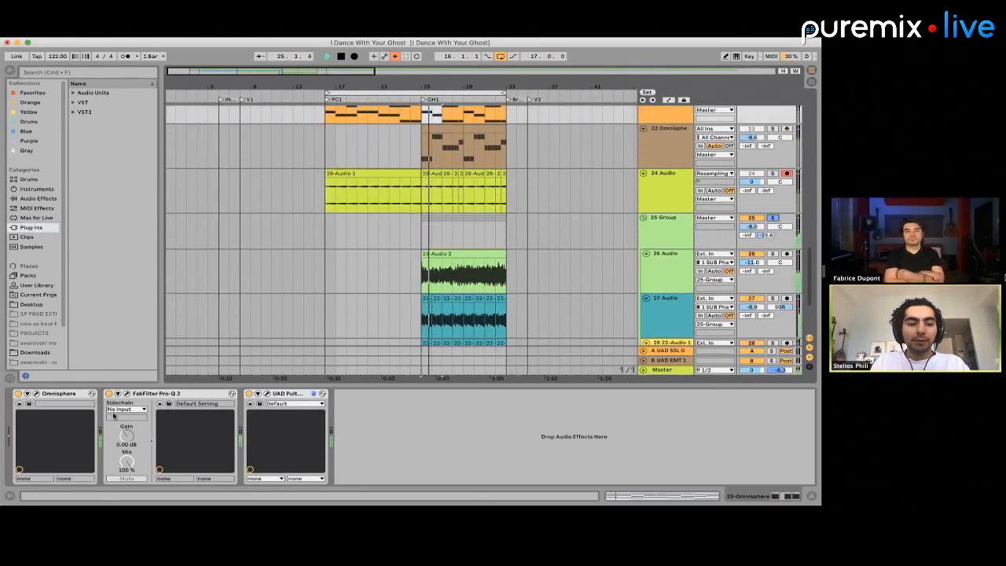
pyautogui.press('space')
# Open the Godfazer plug-in on the 25 Group and inspect its FX dry/wet mix
pyautogui.click(665, 241)
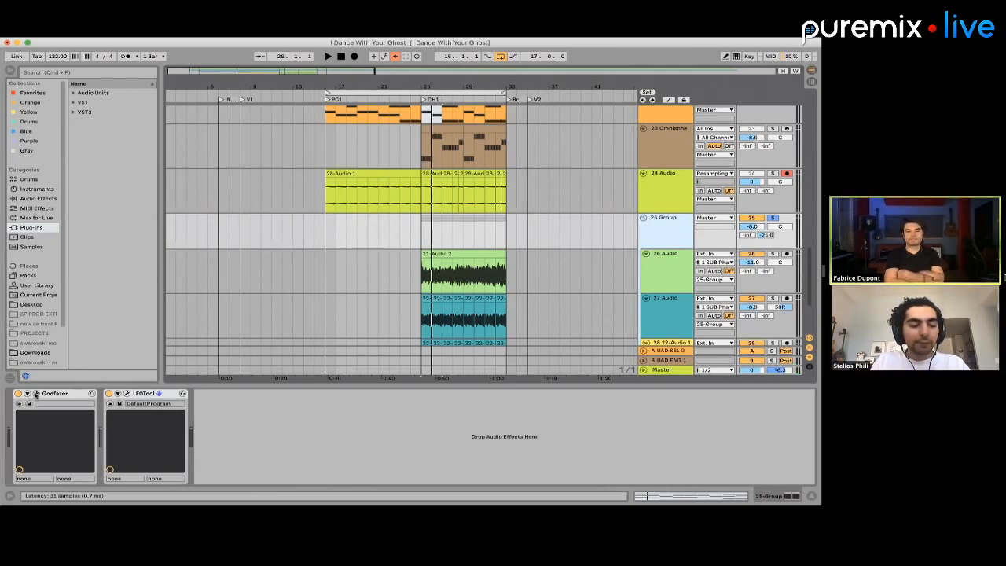
pyautogui.click(35, 394)
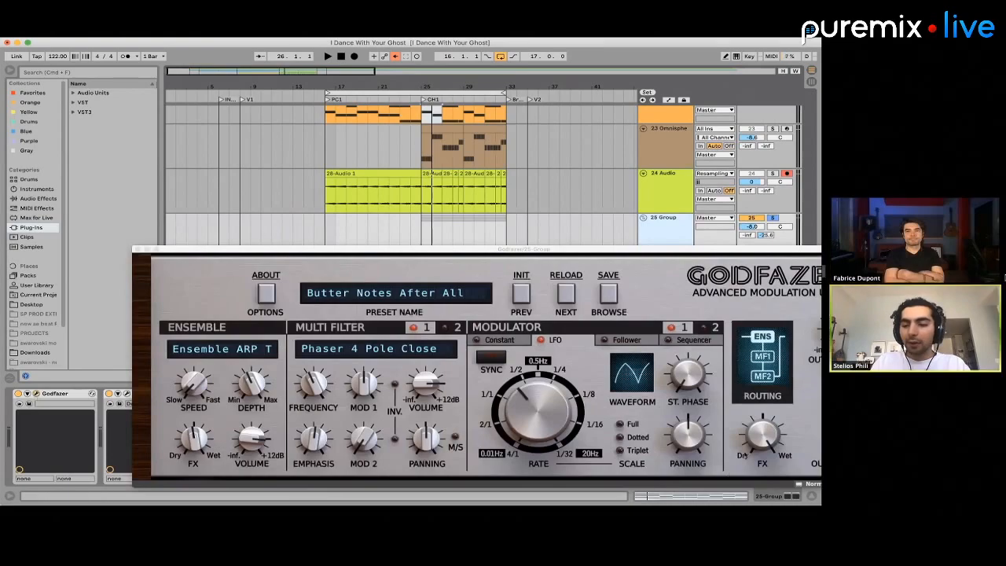
pyautogui.click(772, 438)
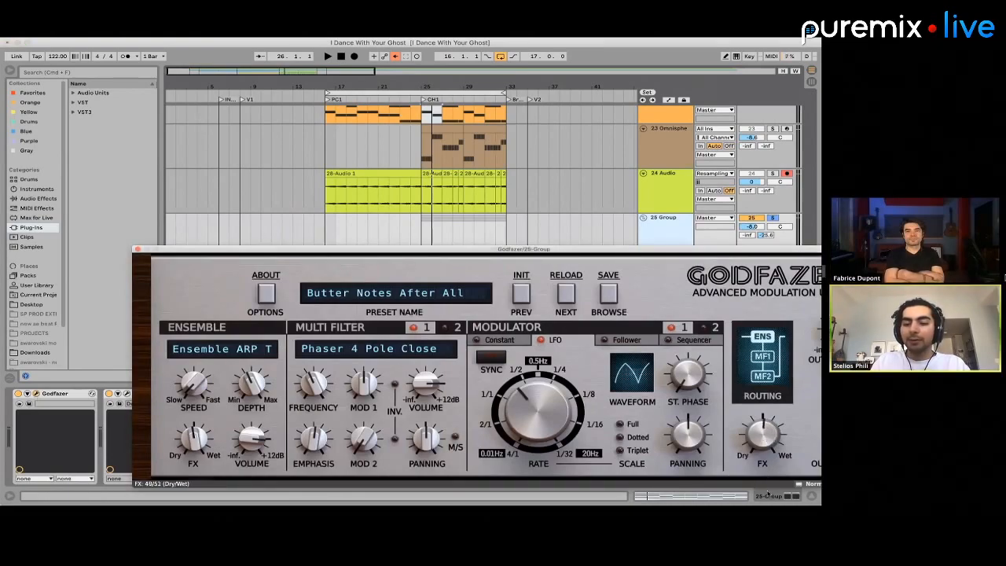
# Play the chorus from bar 25, clear the 25 Group solo, turn off arrangement looping and stop playback
pyautogui.press('space')
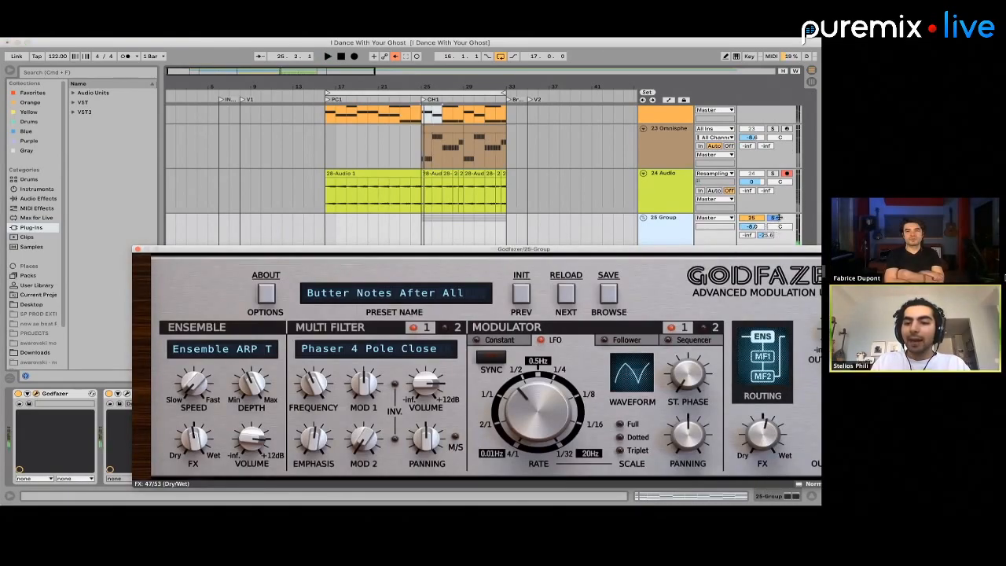
pyautogui.click(776, 218)
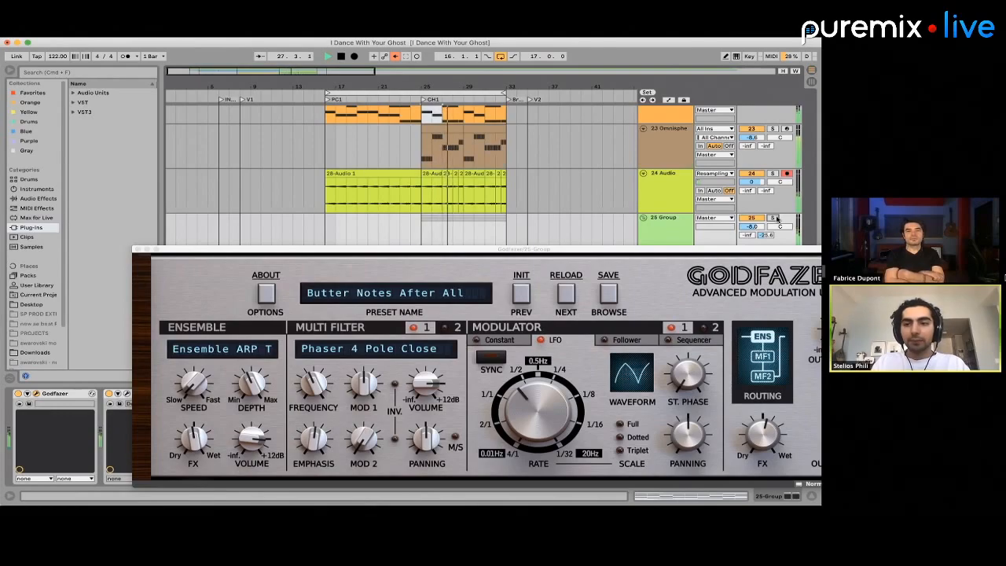
pyautogui.click(591, 199)
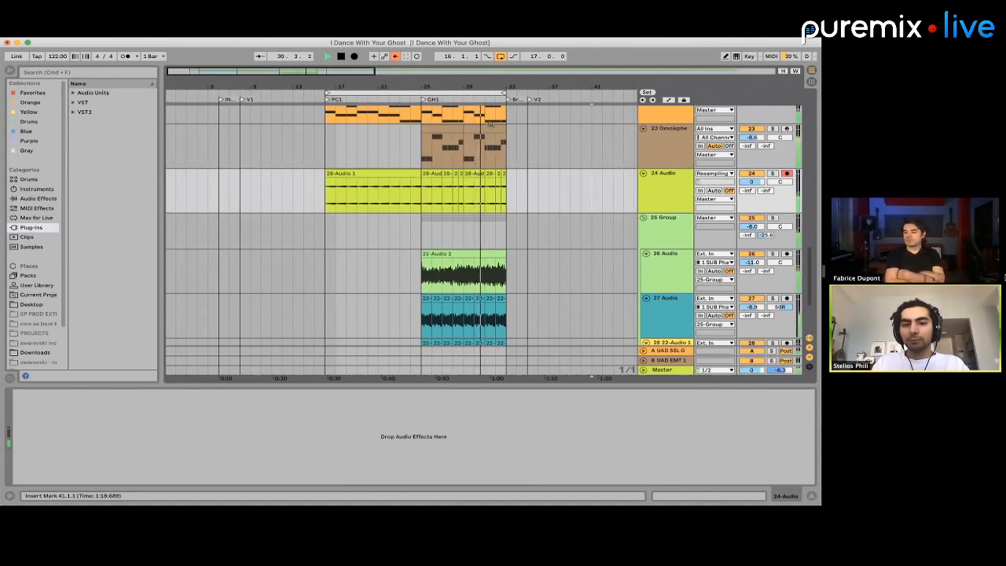
pyautogui.click(500, 56)
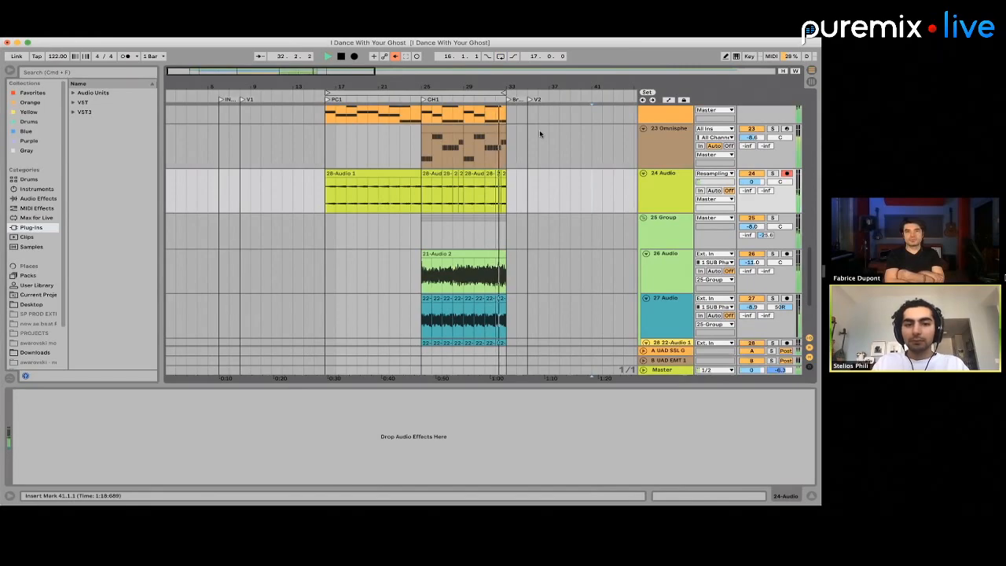
pyautogui.press('space')
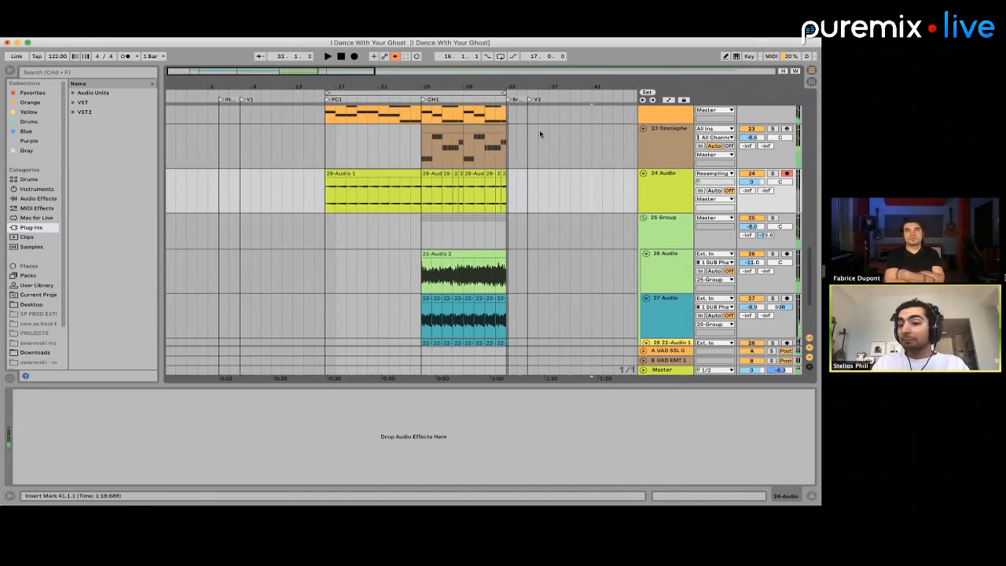
# Open the track 22 Omnisphere pre-chorus clip starting at bar 16 and examine its chord notes
pyautogui.scroll(5, 539, 134)
pyautogui.scroll(3, 540, 133)
pyautogui.scroll(-3, 540, 134)
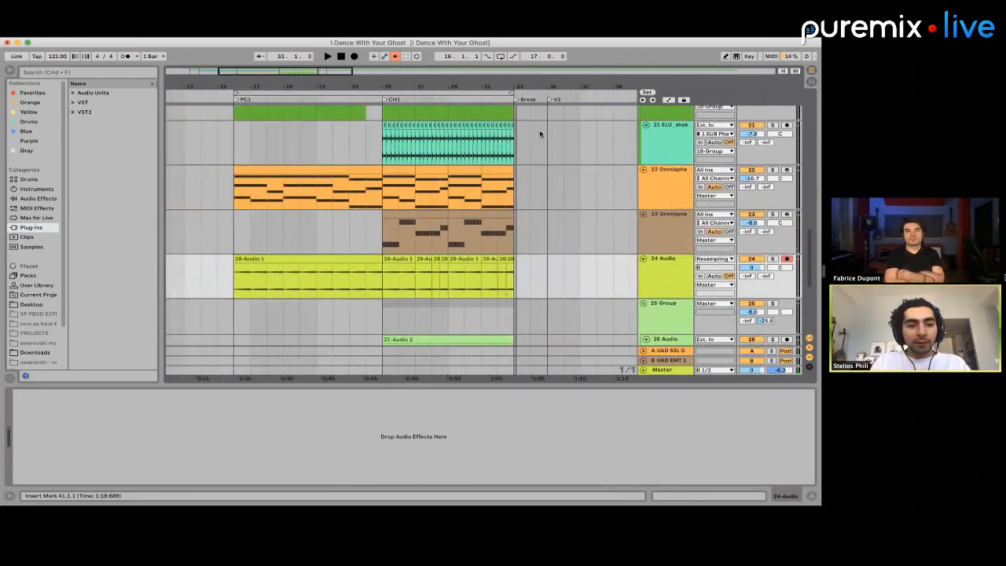
pyautogui.scroll(2, 540, 134)
pyautogui.scroll(2, 539, 134)
pyautogui.scroll(3, 361, 240)
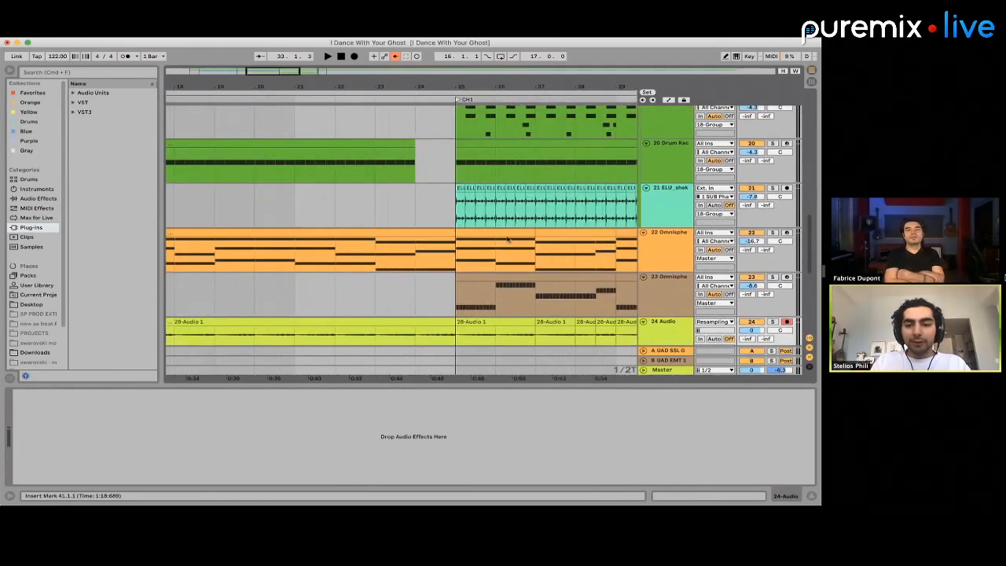
pyautogui.click(597, 249)
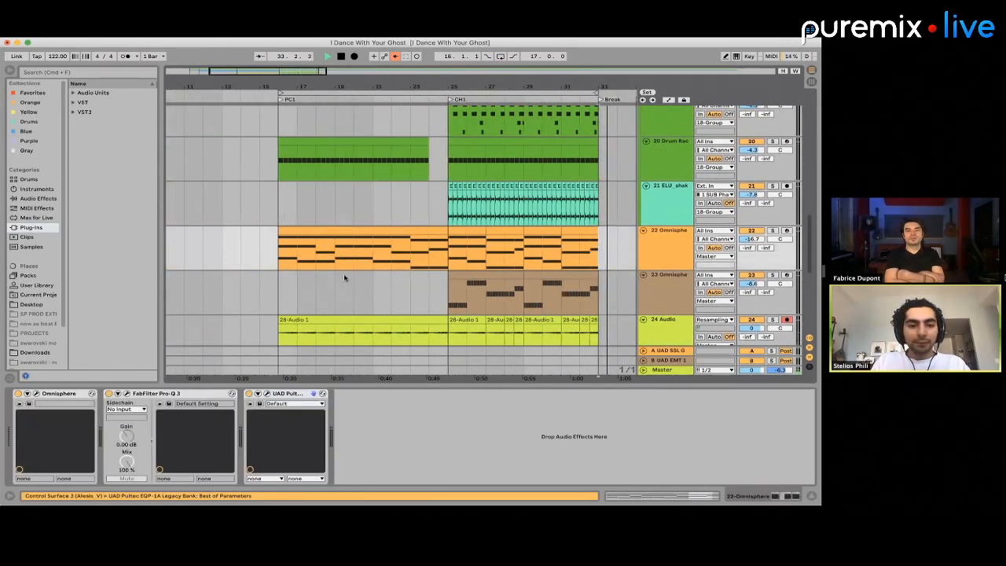
pyautogui.doubleClick(310, 234)
pyautogui.scroll(-2, 325, 250)
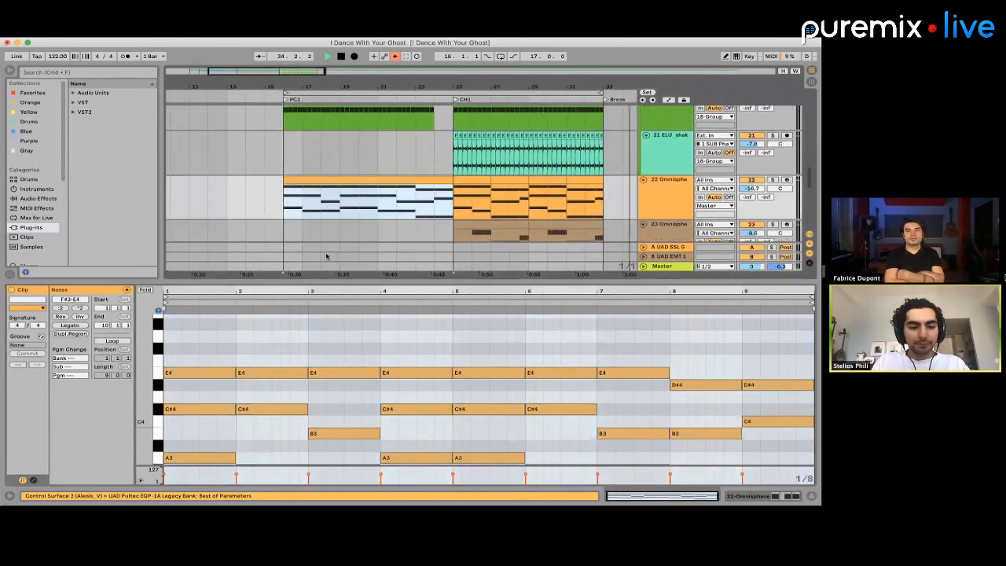
pyautogui.scroll(-1, 327, 343)
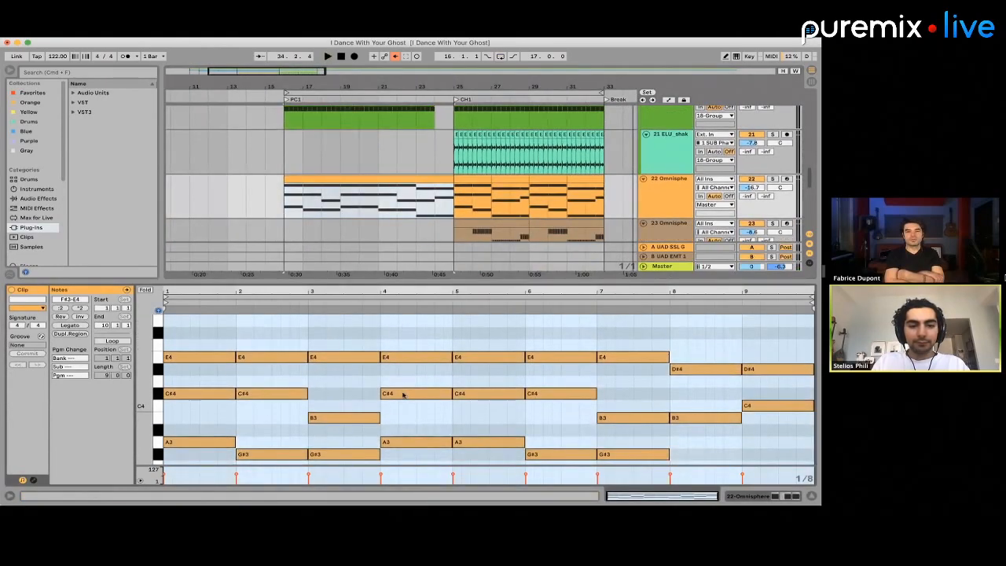
pyautogui.moveTo(400, 347); pyautogui.dragTo(406, 461)
# Play the pre-chorus from bar 19 and stop playback
pyautogui.press('space')
pyautogui.click(338, 154)
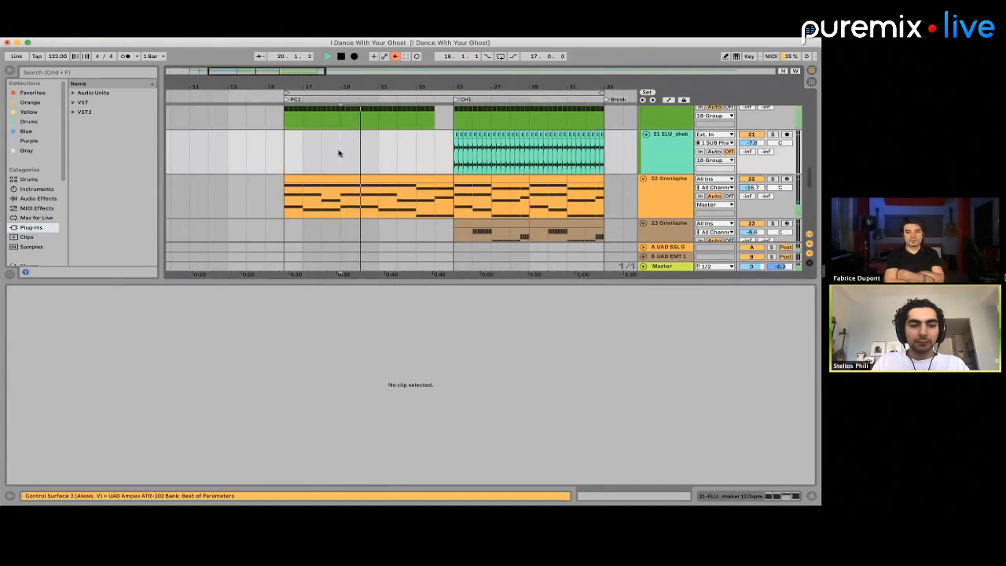
pyautogui.rightClick(338, 153)
pyautogui.click(337, 154)
pyautogui.scroll(3, 345, 153)
pyautogui.press('space')
# Copy bars 19 to 21 from the 18 Group tracks downward, paste them at the Break marker on bar 33, and play the result
pyautogui.moveTo(350, 153); pyautogui.dragTo(364, 286)
pyautogui.moveTo(383, 124); pyautogui.dragTo(347, 292)
pyautogui.press('super+c')
pyautogui.hscroll(5, 425, 186)
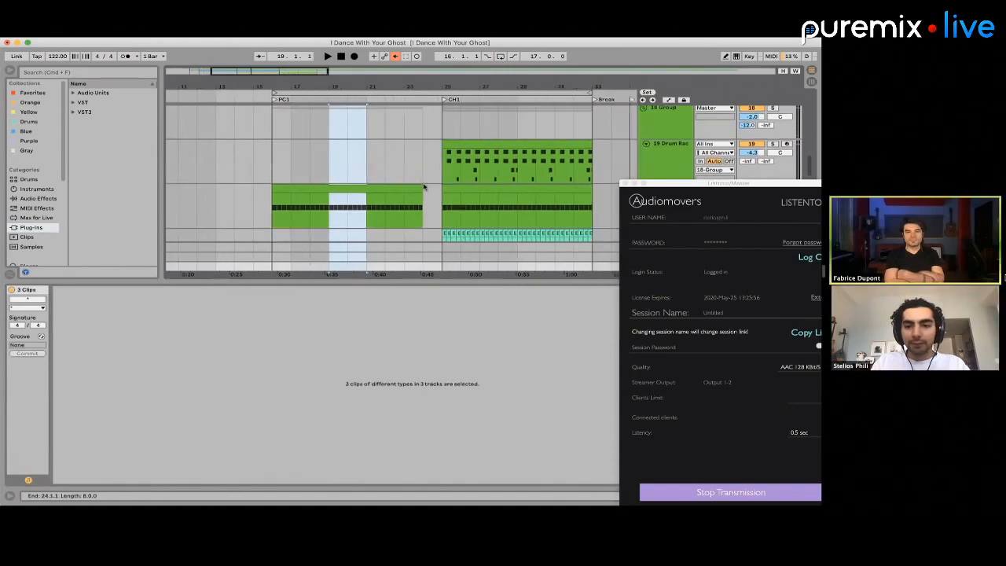
pyautogui.click(390, 128)
pyautogui.press('super+v')
pyautogui.press('space')
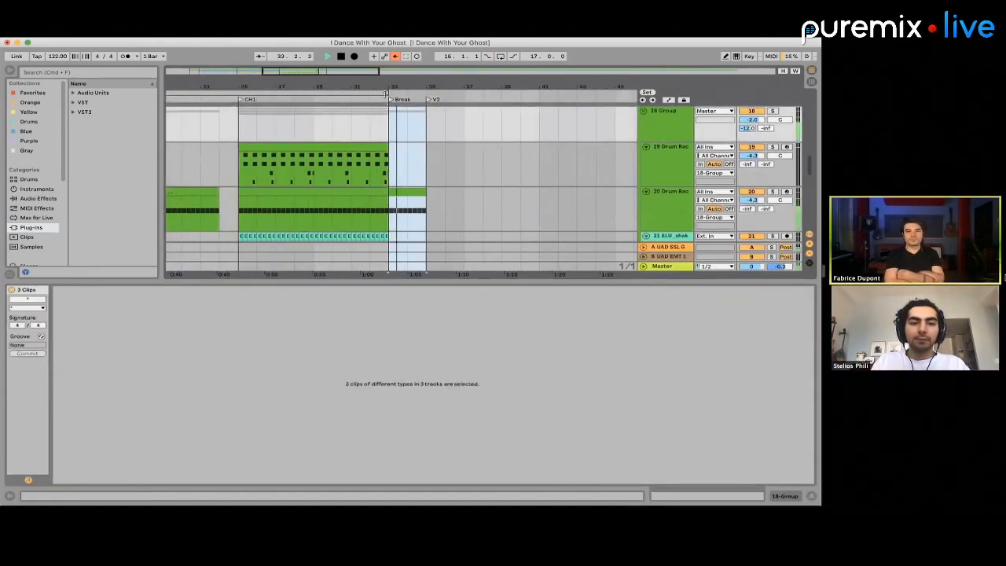
# Extend the arrangement loop to the V2 marker at bar 35 for a 19-bar length, stop playback and check the tracks
pyautogui.moveTo(386, 92); pyautogui.dragTo(427, 93)
pyautogui.hscroll(-4, 375, 154)
pyautogui.scroll(-2, 374, 154)
pyautogui.press('space')
pyautogui.scroll(10, 339, 159)
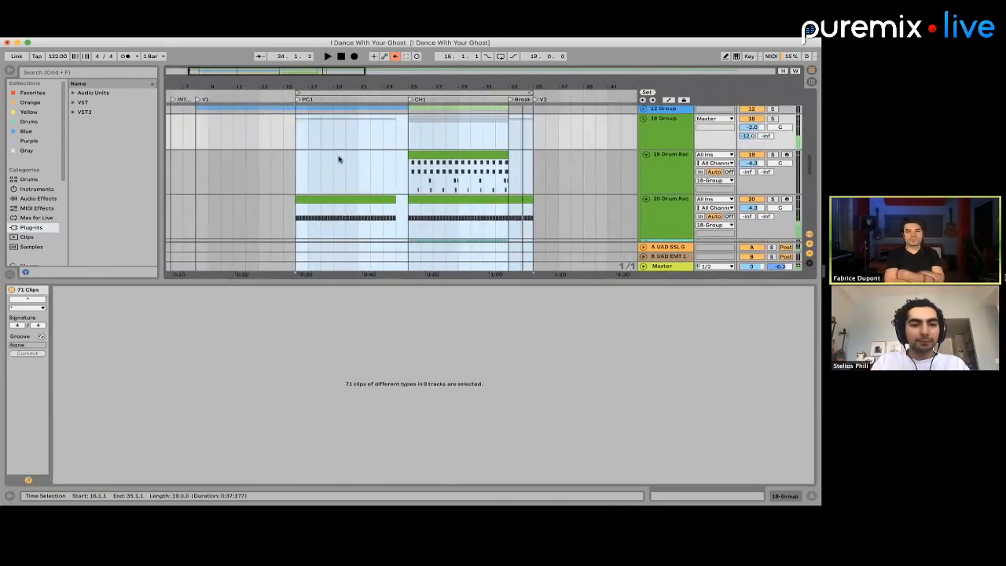
pyautogui.scroll(-10, 339, 160)
pyautogui.scroll(10, 338, 160)
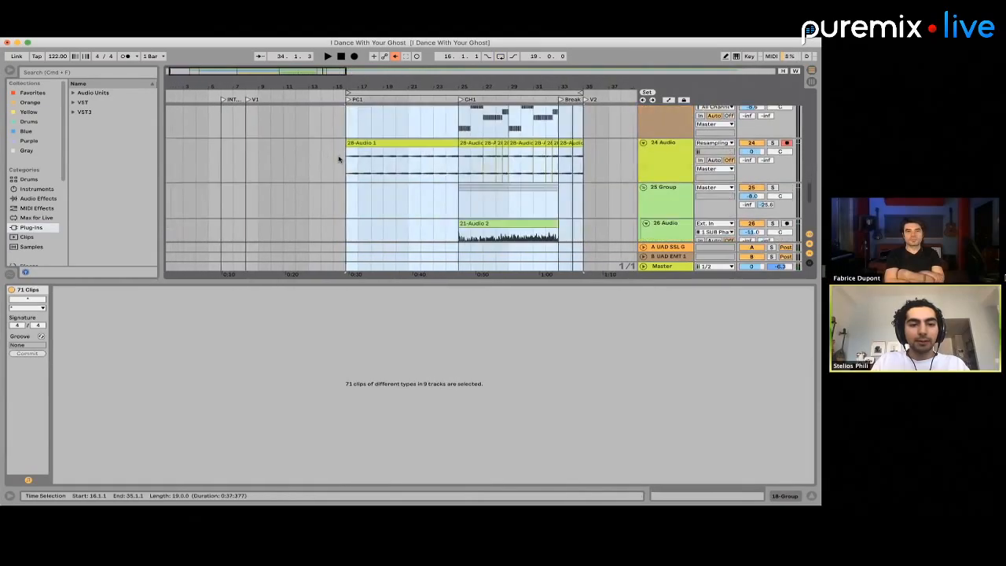
pyautogui.scroll(-10, 351, 174)
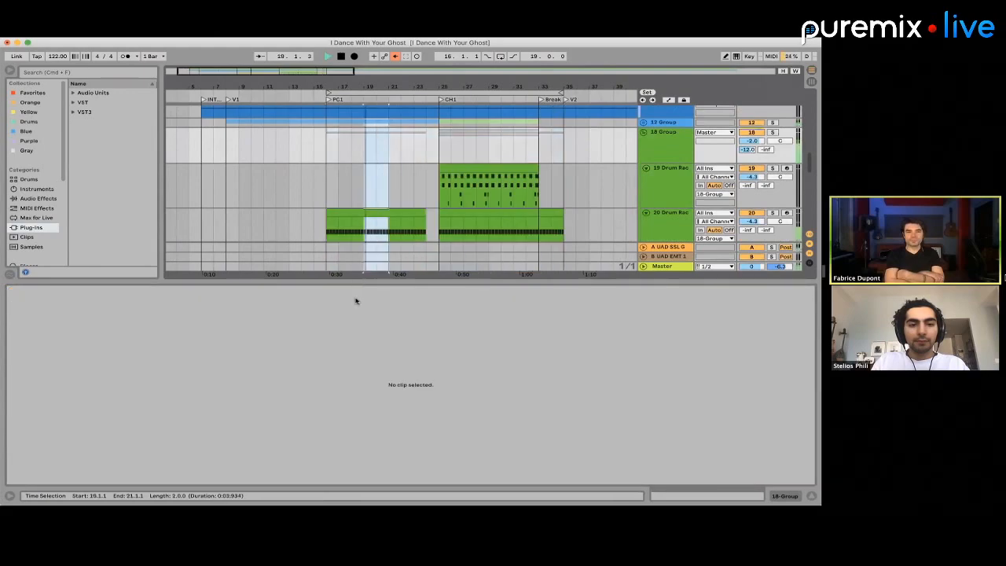
# Audition the Break from bar 33, replay the transition into it from bar 31, and stop playback
pyautogui.moveTo(355, 299); pyautogui.dragTo(361, 300)
pyautogui.moveTo(538, 134); pyautogui.dragTo(541, 126)
pyautogui.press('space')
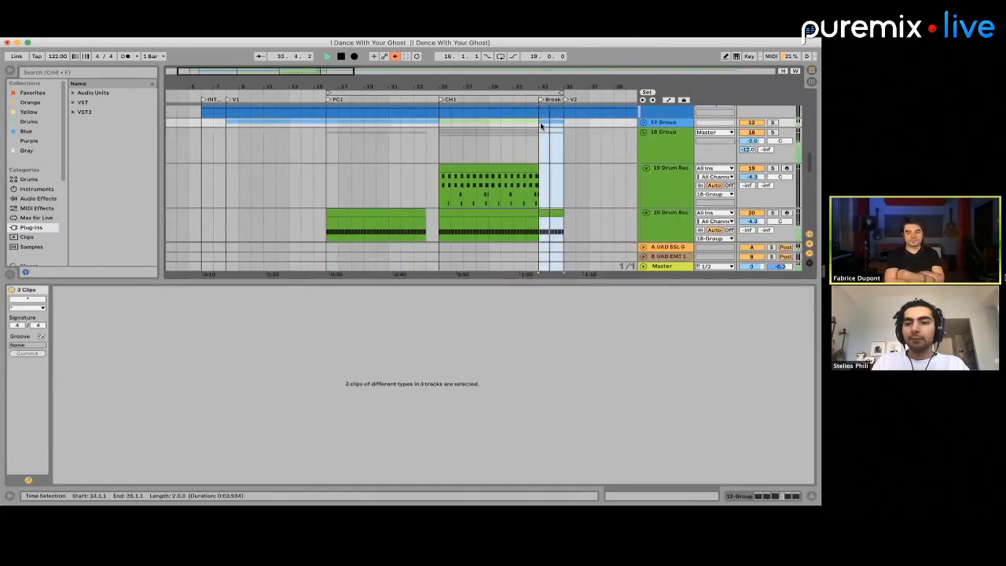
pyautogui.click(517, 141)
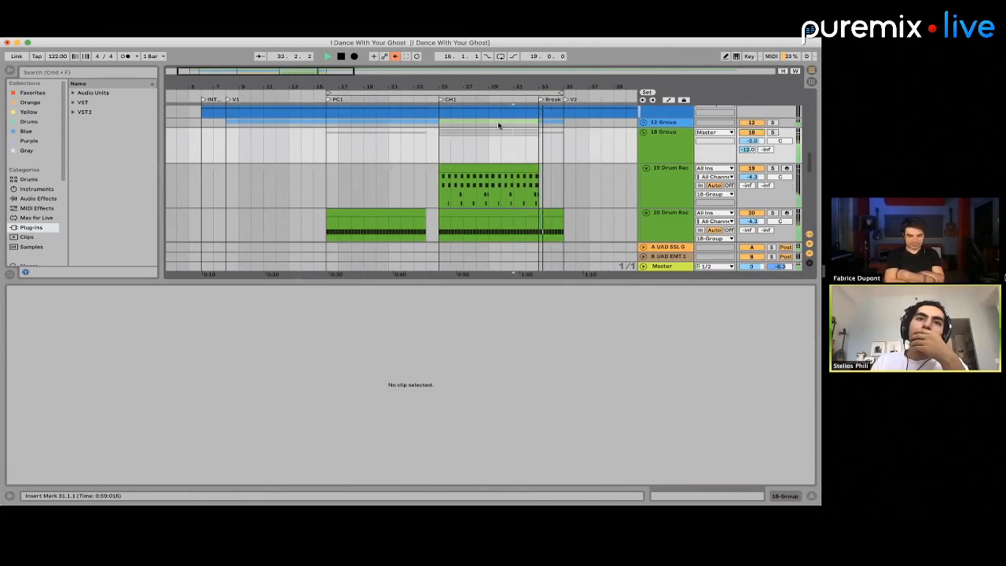
pyautogui.scroll(-5, 553, 147)
pyautogui.press('space')
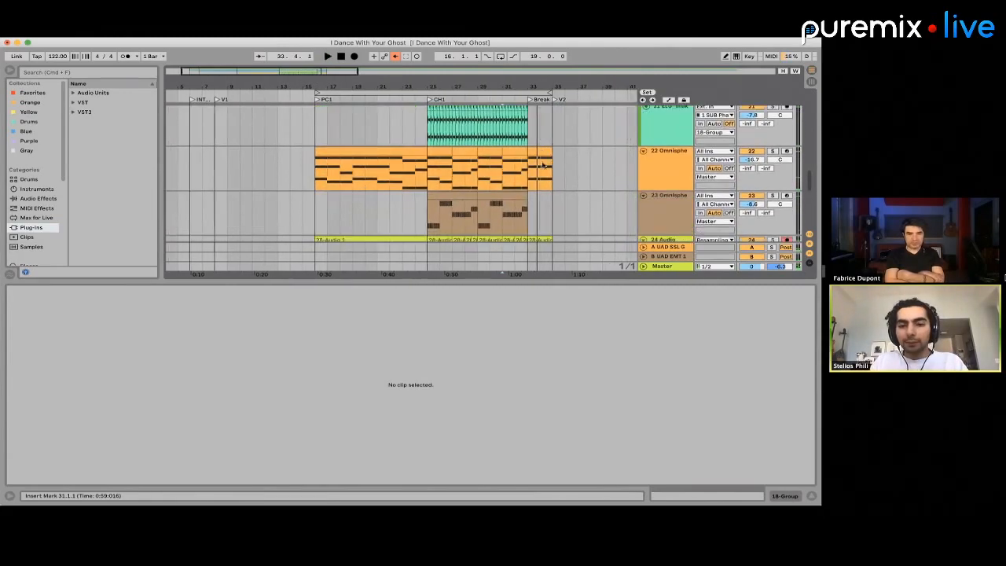
# Delete the track 22 Omnisphere notes in the Break, from bar 33 to bar 36
pyautogui.moveTo(537, 173); pyautogui.dragTo(569, 172)
pyautogui.press('Delete')
pyautogui.scroll(-5, 531, 173)
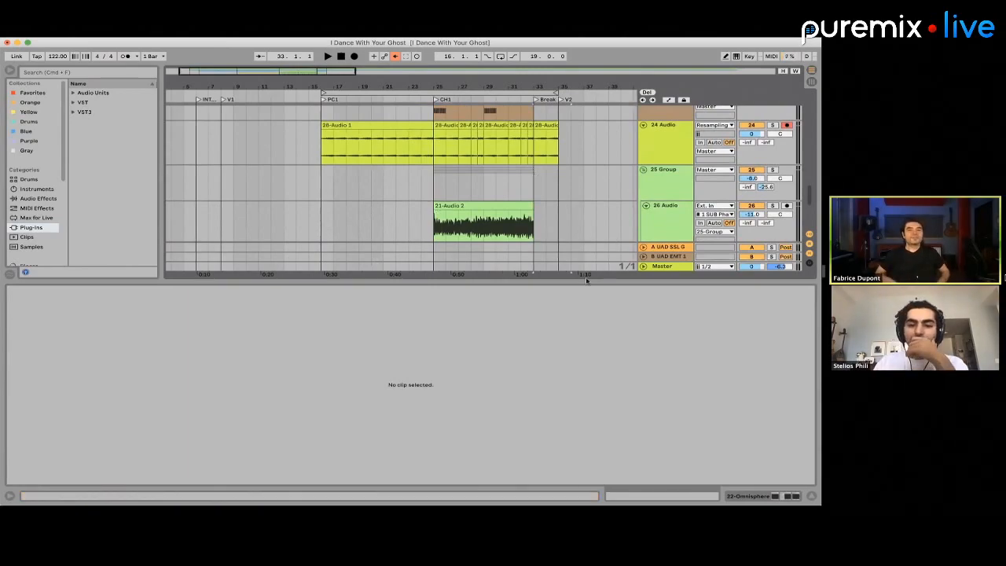
# Enlarge the arrangement area and fold the 18 Group, 24 Audio and both Omnisphere tracks
pyautogui.moveTo(585, 277); pyautogui.dragTo(579, 404)
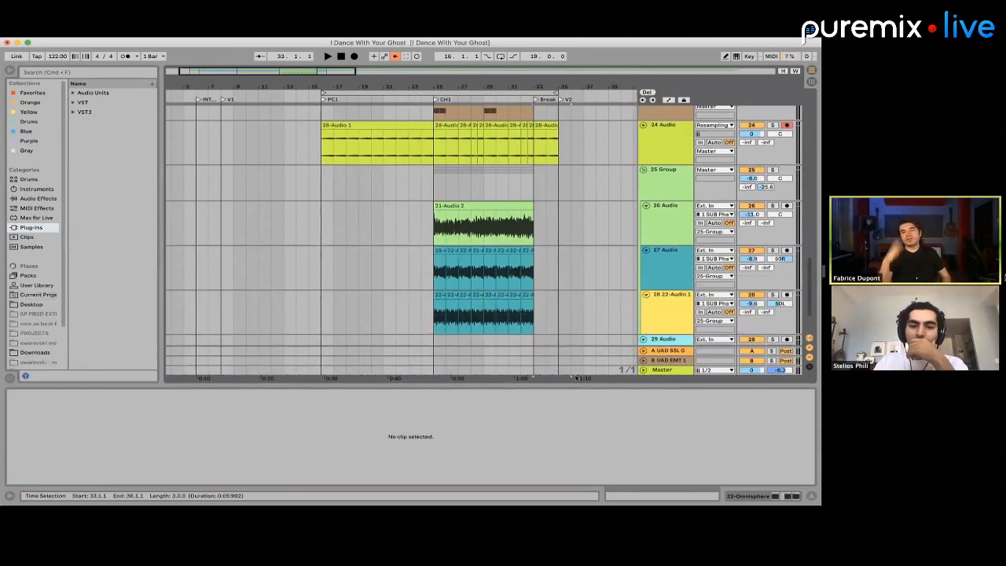
pyautogui.scroll(10, 509, 237)
pyautogui.scroll(-10, 508, 238)
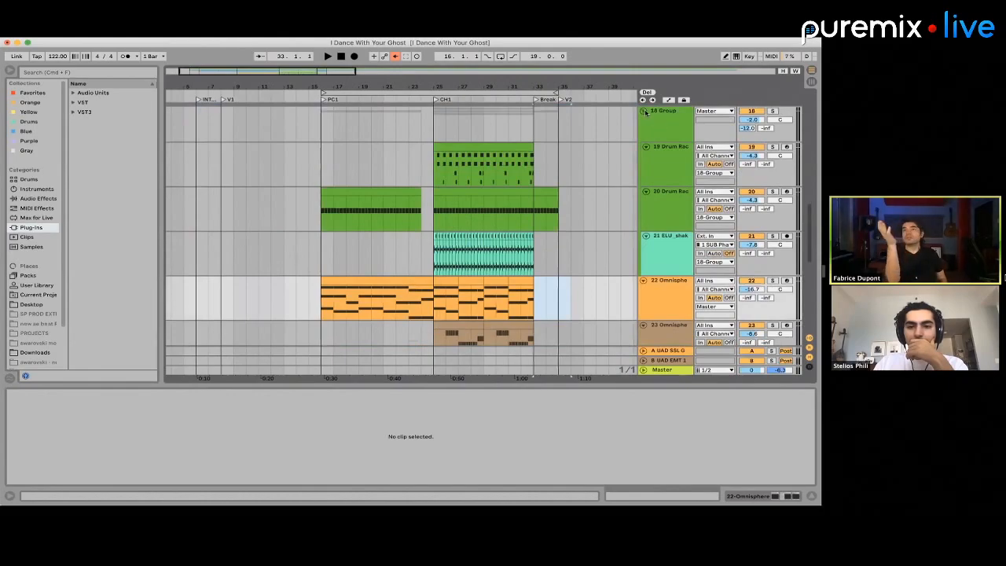
pyautogui.click(645, 112)
pyautogui.scroll(4, 623, 191)
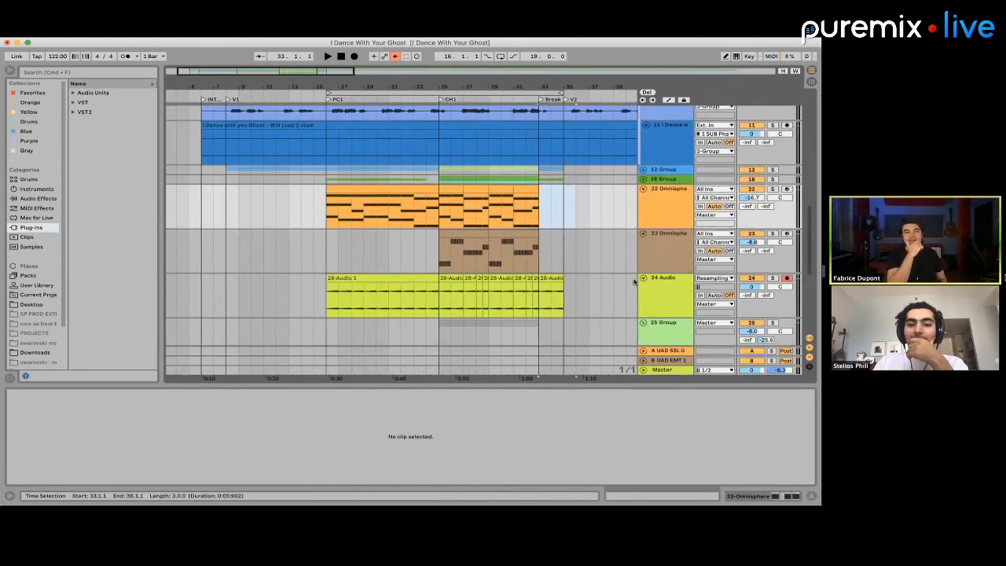
pyautogui.click(642, 277)
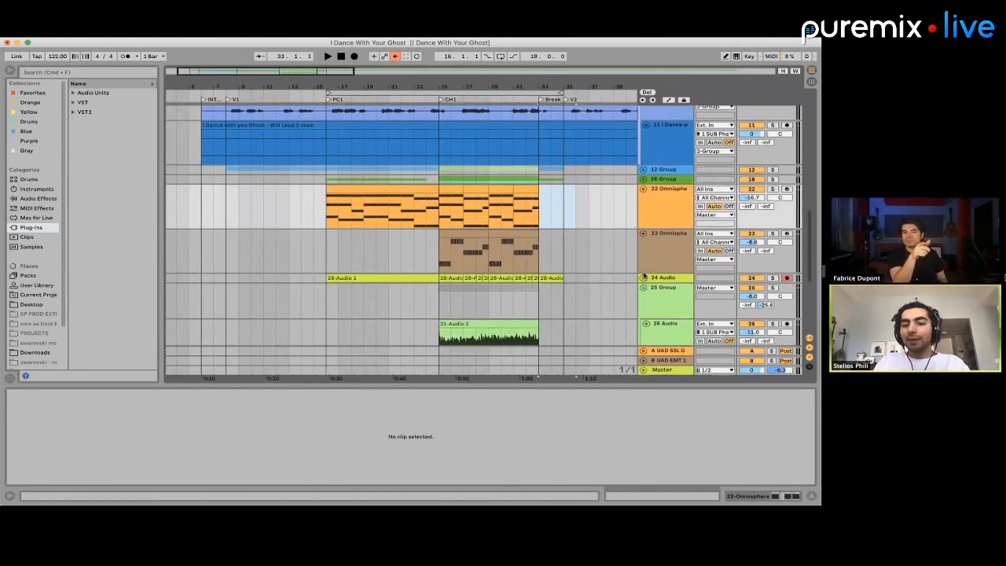
pyautogui.click(644, 234)
pyautogui.click(643, 190)
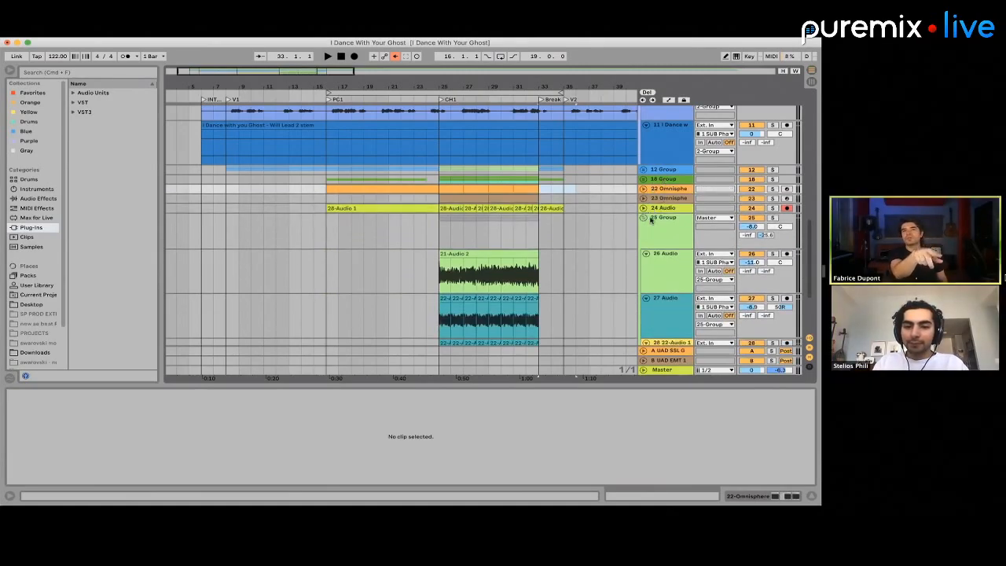
# Rename the 25 Group as guitar GROUP, and audition the soloed 18 Group from bar 25 and rename it as drum GROUP
pyautogui.click(658, 224)
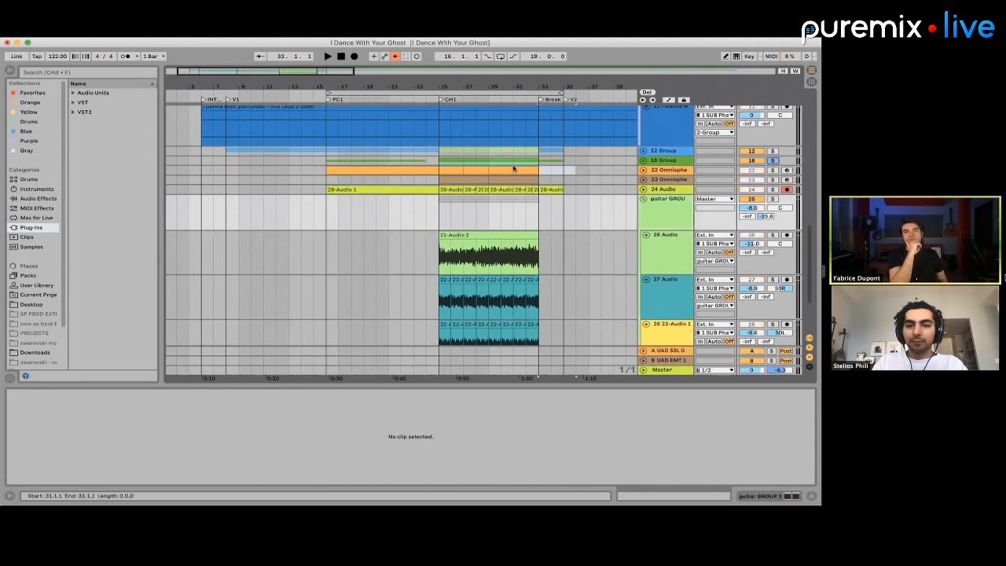
pyautogui.click(441, 164)
pyautogui.press('space')
pyautogui.press('space')
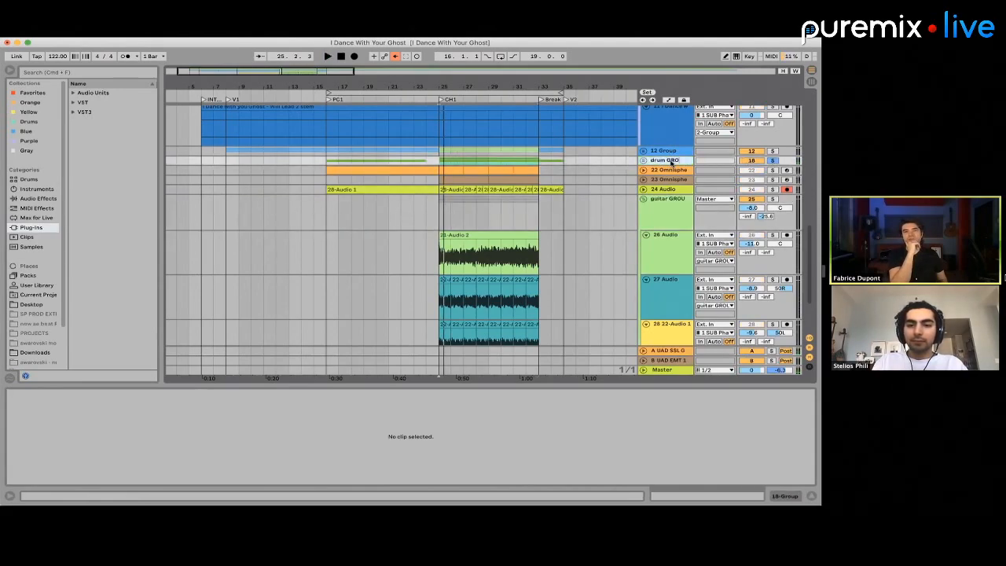
# Solo the 12 Group to identify its content and rename it as guitar GROUP
pyautogui.click(773, 151)
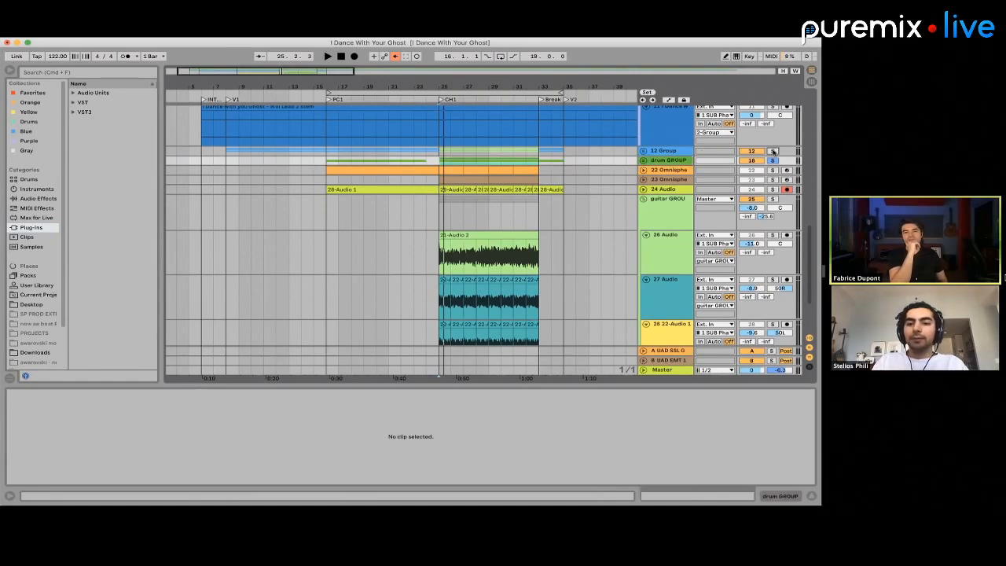
pyautogui.click(673, 151)
pyautogui.write('gy')
pyautogui.press('BackSpace')
pyautogui.write('uitar GROUP')
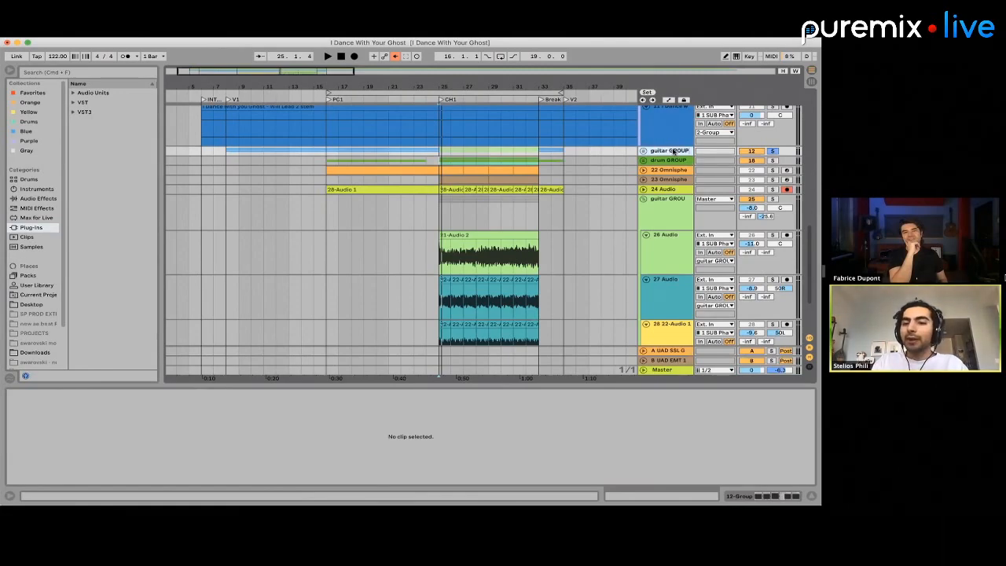
# Fold the lower guitar GROUP and move it directly below the first guitar GROUP, above the drum GROUP
pyautogui.click(616, 181)
pyautogui.moveTo(672, 199); pyautogui.dragTo(671, 162)
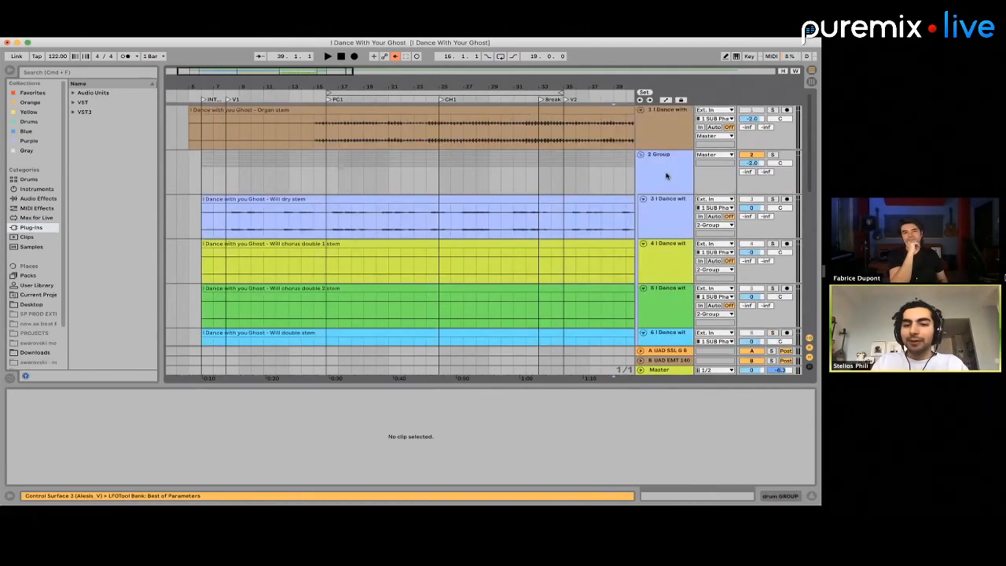
pyautogui.scroll(-15, 665, 176)
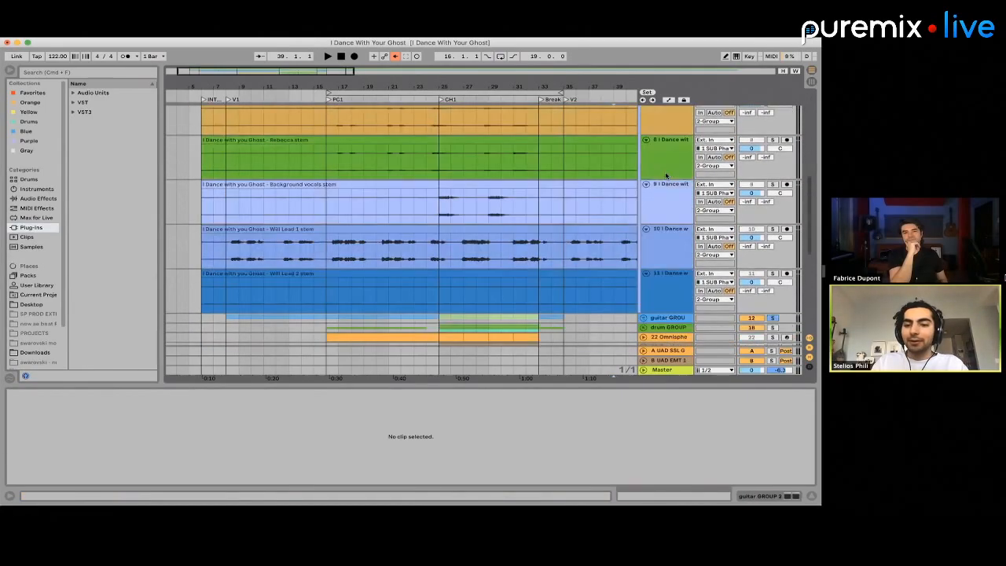
pyautogui.scroll(4, 660, 204)
pyautogui.click(642, 270)
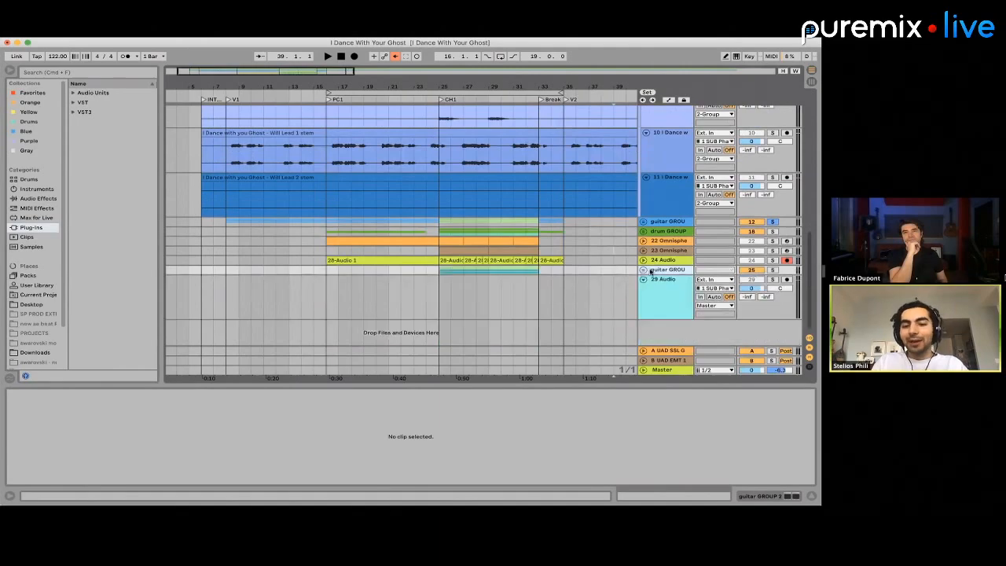
pyautogui.moveTo(662, 250); pyautogui.dragTo(663, 234)
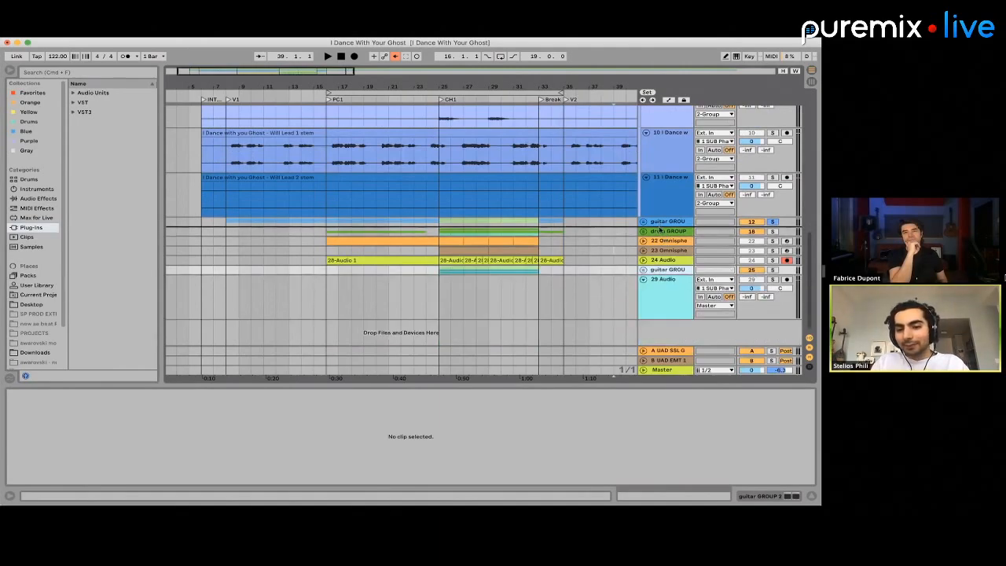
# Rename the 2 Group as vocals GROUP and fold it
pyautogui.scroll(10, 661, 230)
pyautogui.click(652, 160)
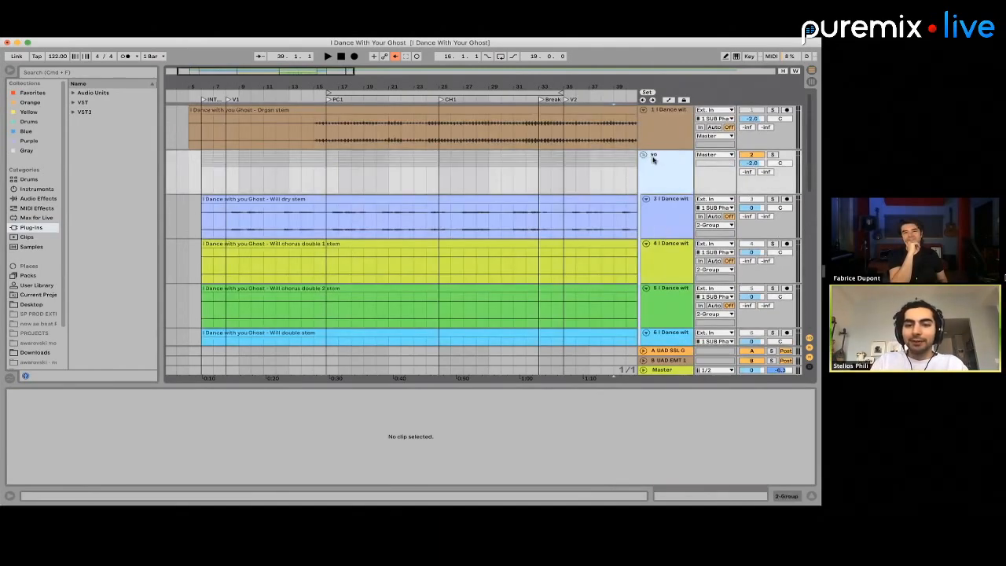
pyautogui.write('vocals GROUP')
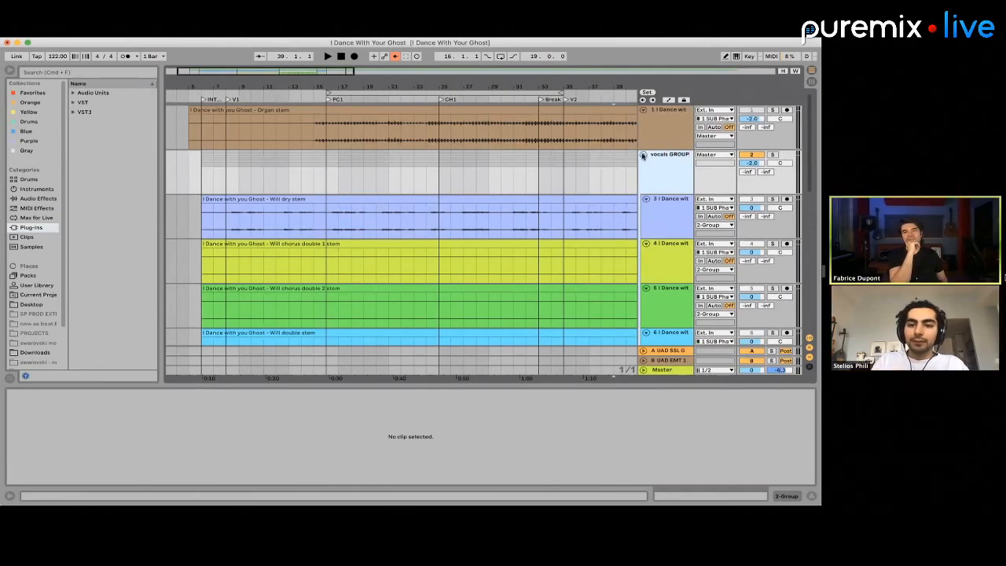
pyautogui.click(643, 155)
# Audition the soloed track 26 Omnisphere near bar 31, and rename the 26 and 27 Omnisphere tracks as synth 1 and synth 2
pyautogui.click(664, 194)
pyautogui.click(666, 202)
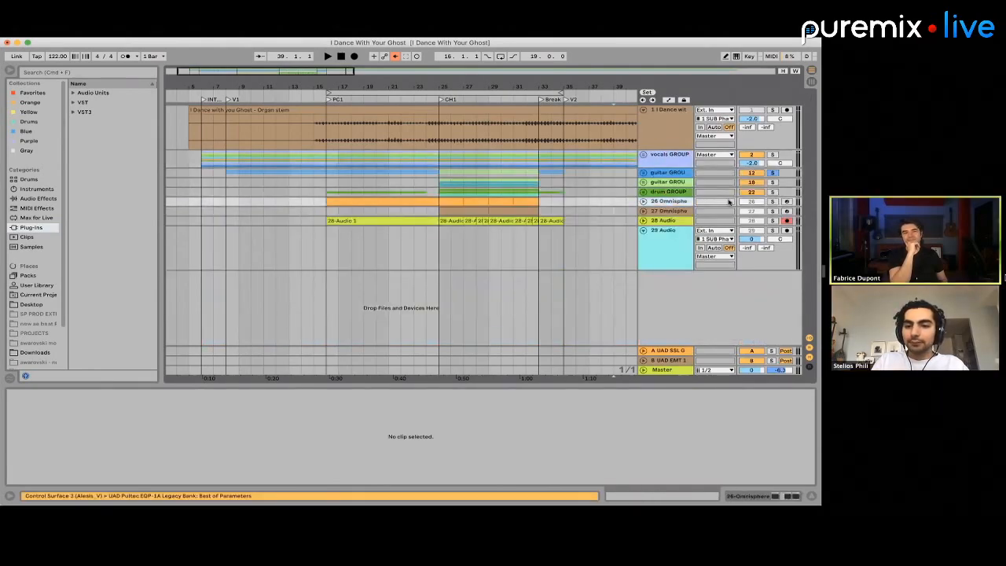
pyautogui.click(522, 204)
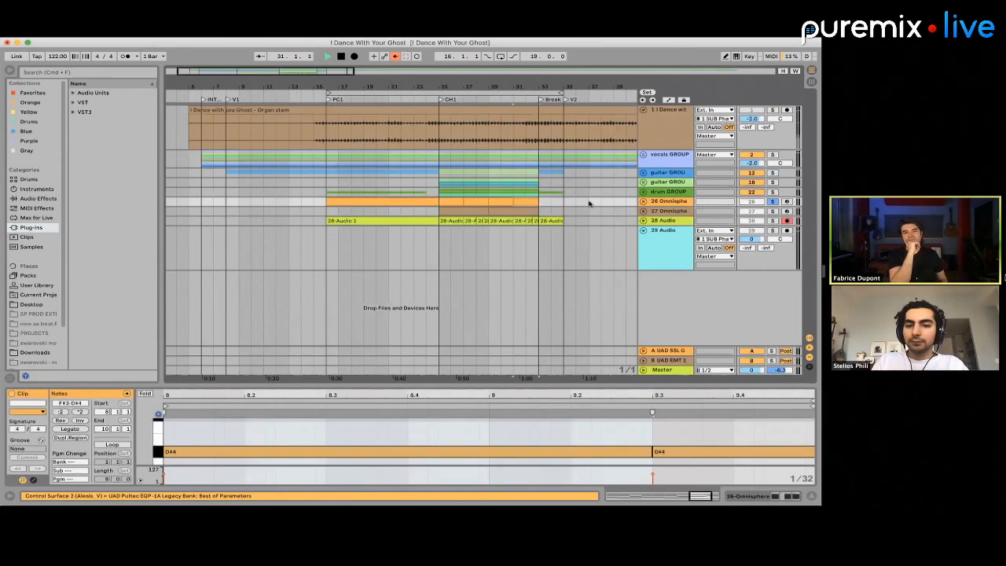
pyautogui.click(658, 202)
pyautogui.write('synth 1')
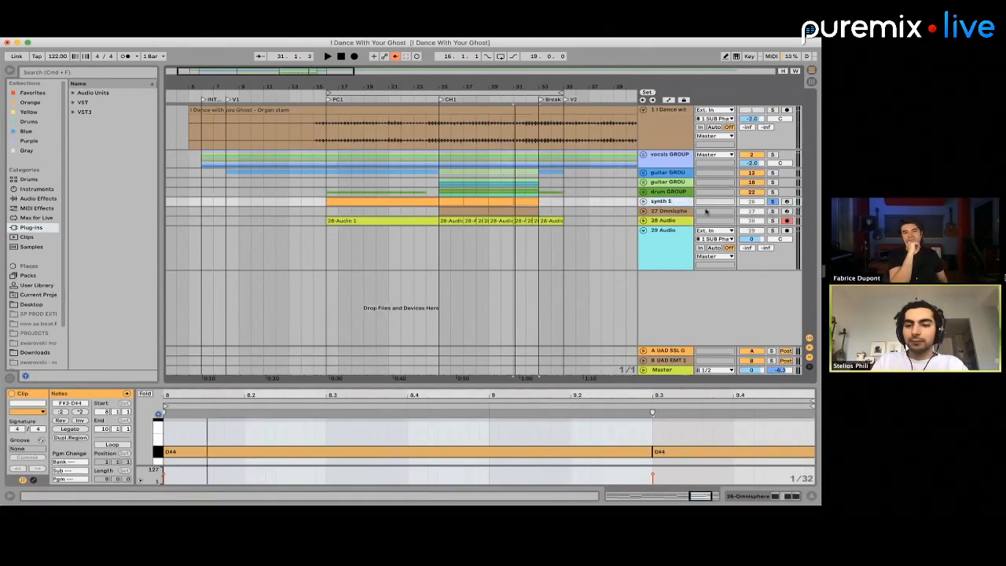
pyautogui.press('Tab')
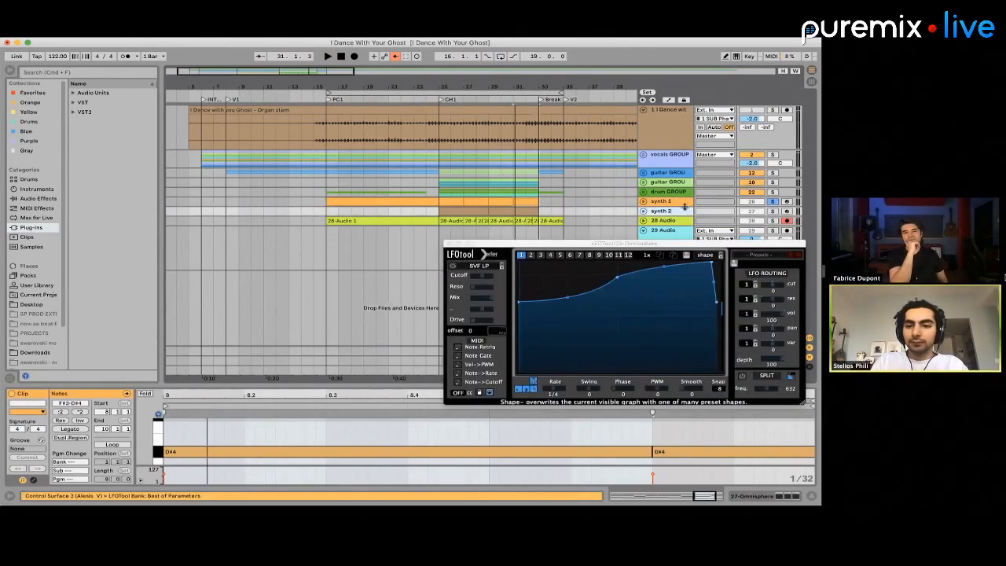
# Group the synth 1 and synth 2 tracks and rename the new group as synth GROUP
pyautogui.click(668, 194)
pyautogui.click(669, 202)
pyautogui.keyDown('shift'); pyautogui.click(669, 211); pyautogui.keyUp('shift')
pyautogui.press('super+g')
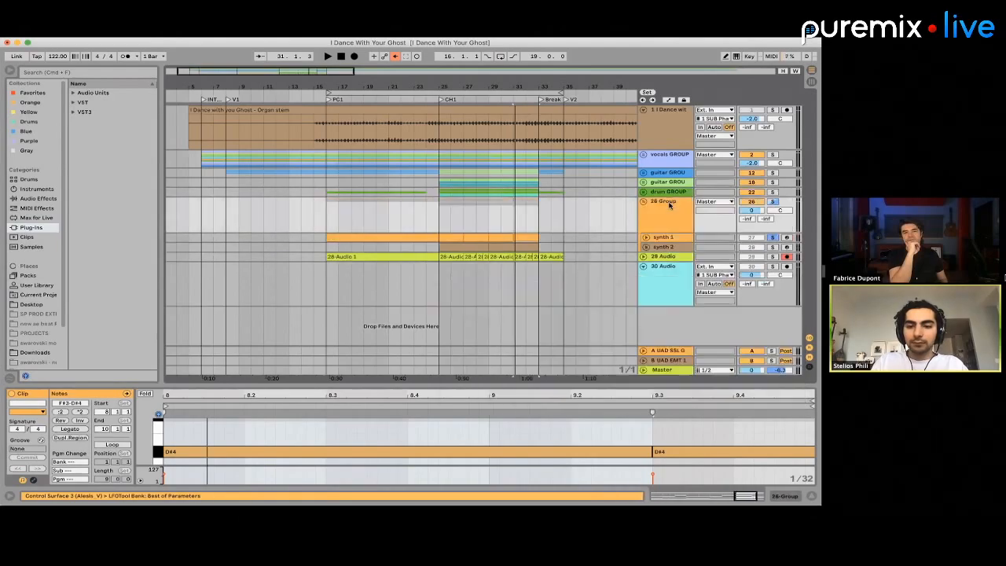
pyautogui.press('super+r')
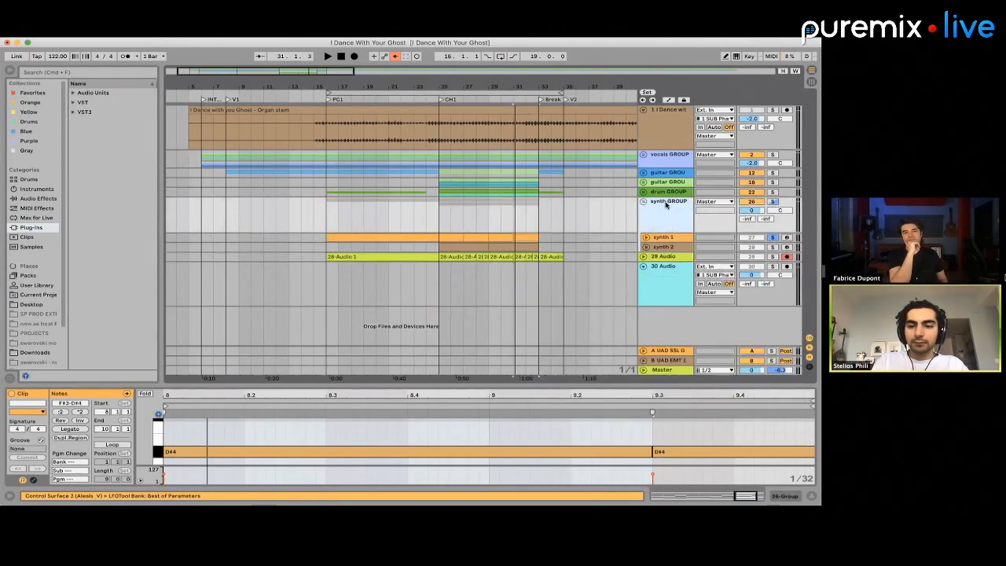
# Play the chorus from bar 25 with the synth GROUP soloed, compare it with synth 2 soloed, and stop playback
pyautogui.click(664, 184)
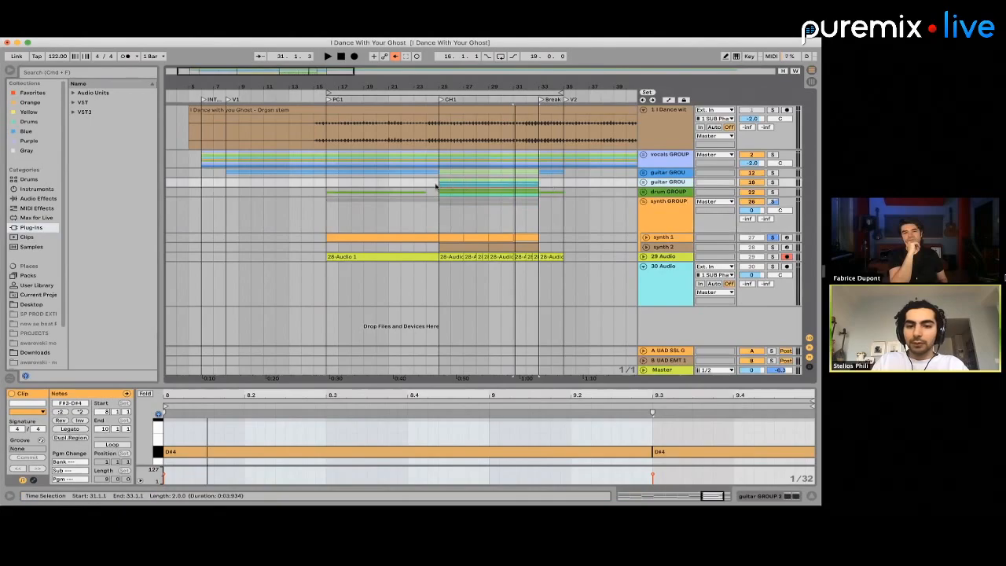
pyautogui.click(438, 186)
pyautogui.press('space')
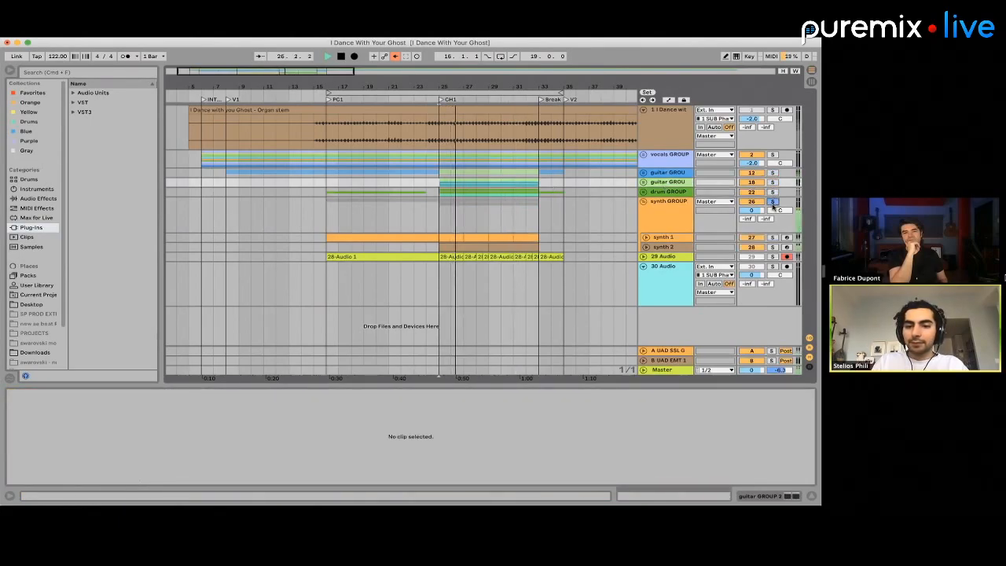
pyautogui.click(773, 237)
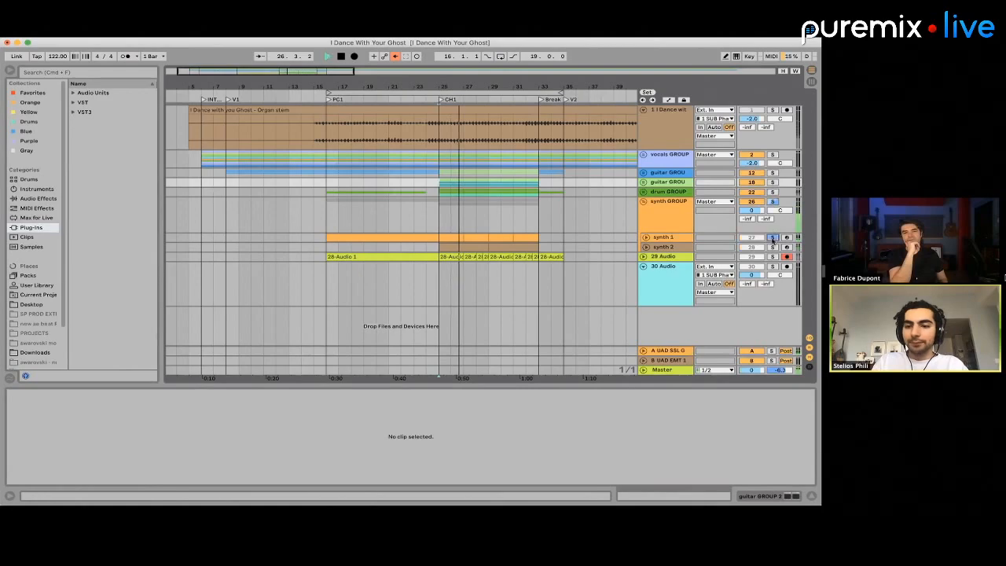
pyautogui.press('space')
# Move the synth 2 track out of the synth GROUP to just above it and rename it bass 1
pyautogui.click(672, 247)
pyautogui.moveTo(671, 204); pyautogui.dragTo(670, 203)
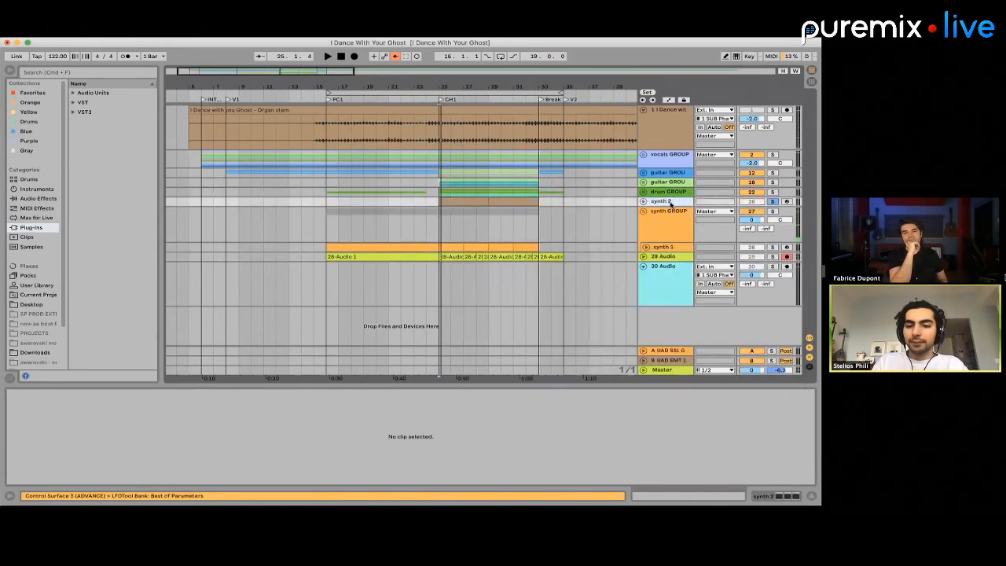
pyautogui.write('as')
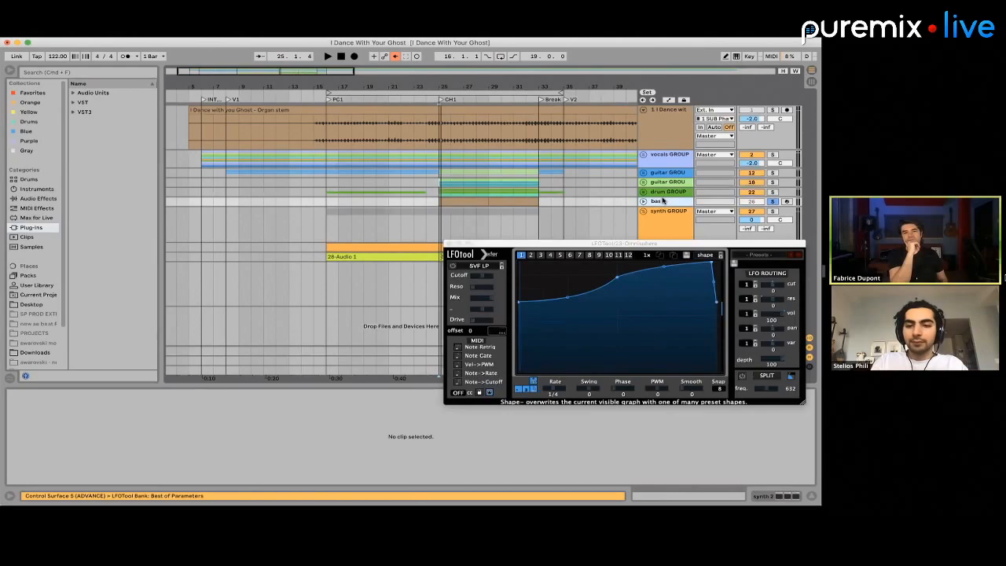
pyautogui.write('s 1')
pyautogui.click(670, 218)
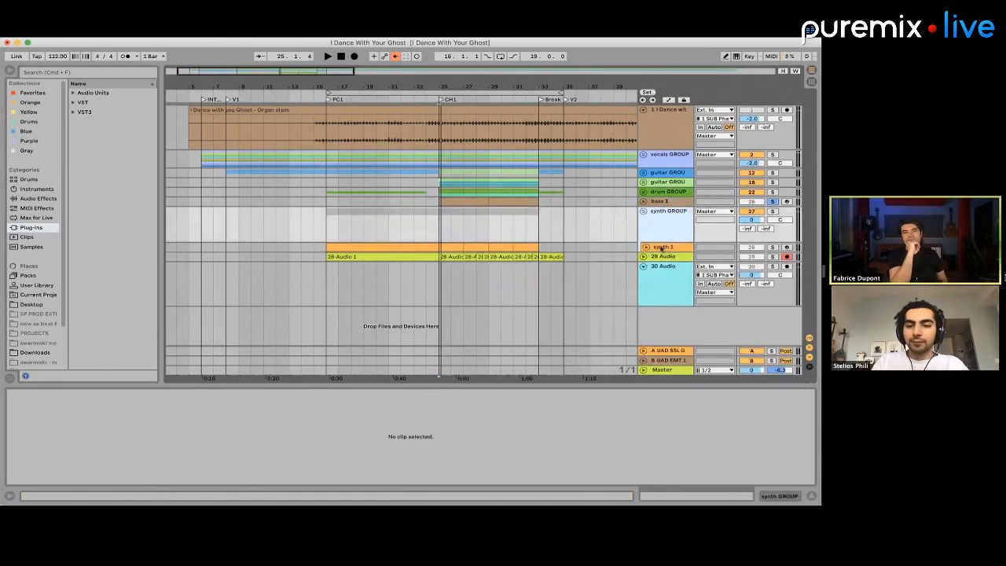
# Move the 29 Audio track into the synth GROUP below synth 1, rename it synth 2 and unfold it
pyautogui.click(662, 257)
pyautogui.press('space')
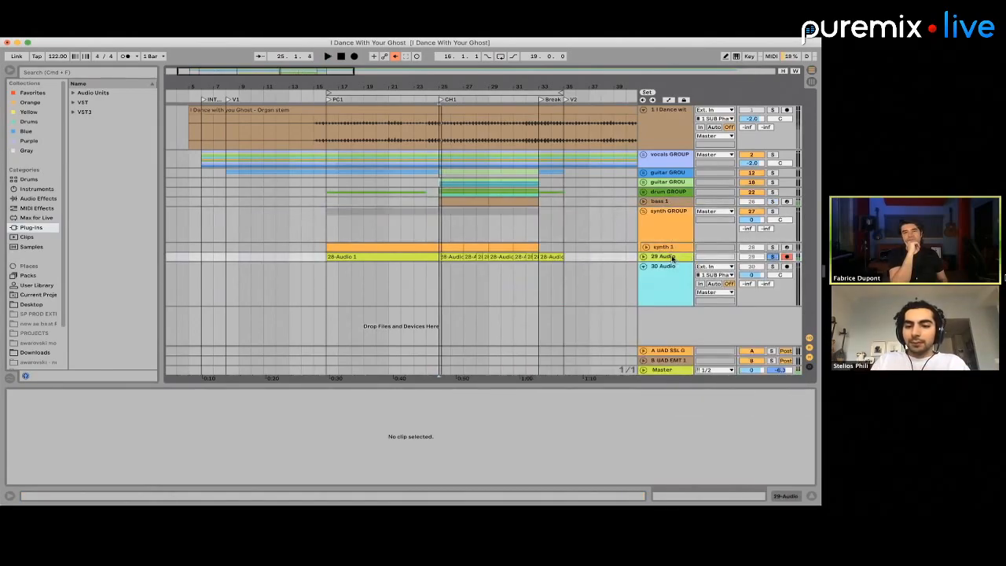
pyautogui.moveTo(671, 256); pyautogui.dragTo(671, 249)
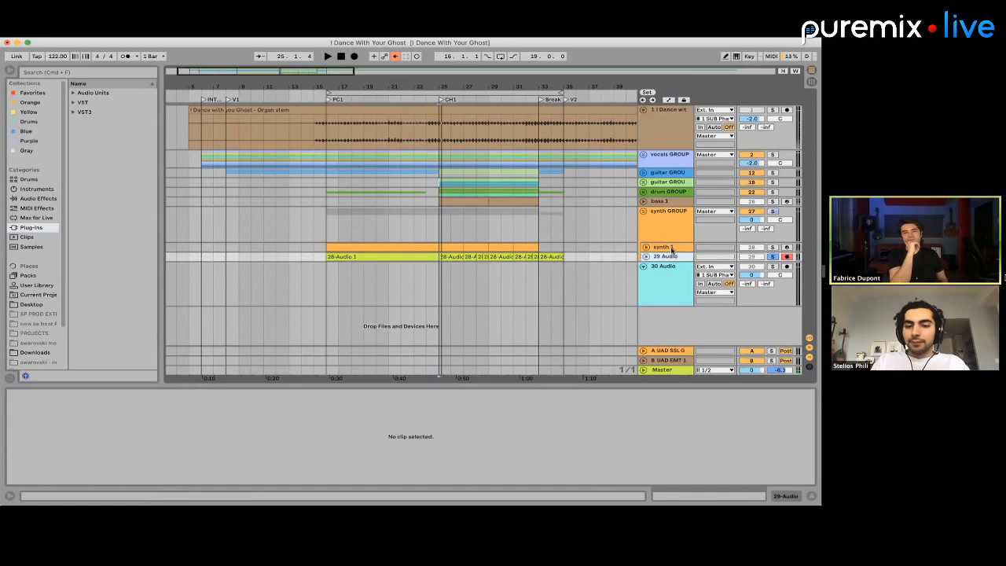
pyautogui.click(645, 257)
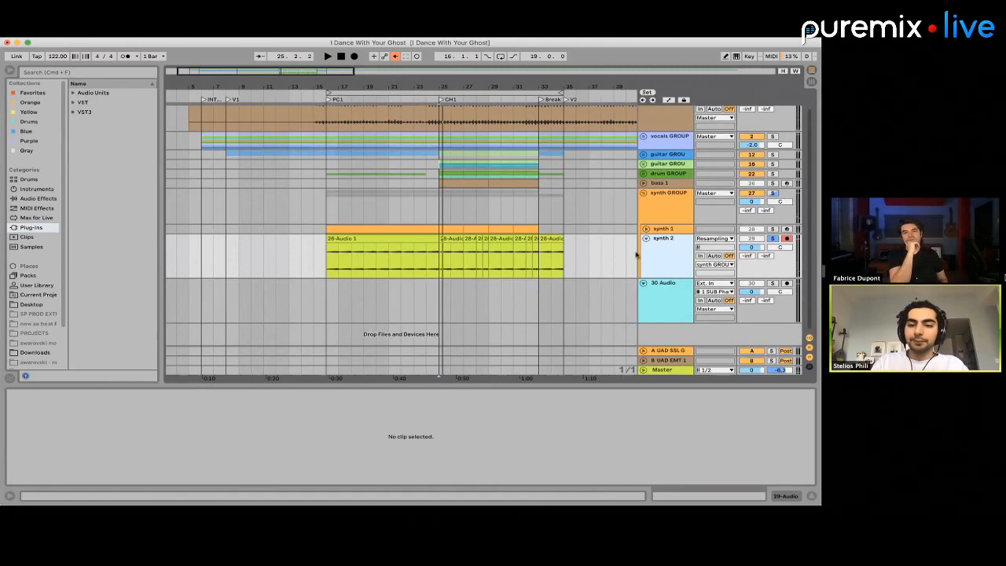
# Delete the empty 30 Audio track and fold the synth GROUP
pyautogui.click(551, 263)
pyautogui.click(657, 299)
pyautogui.press('Delete')
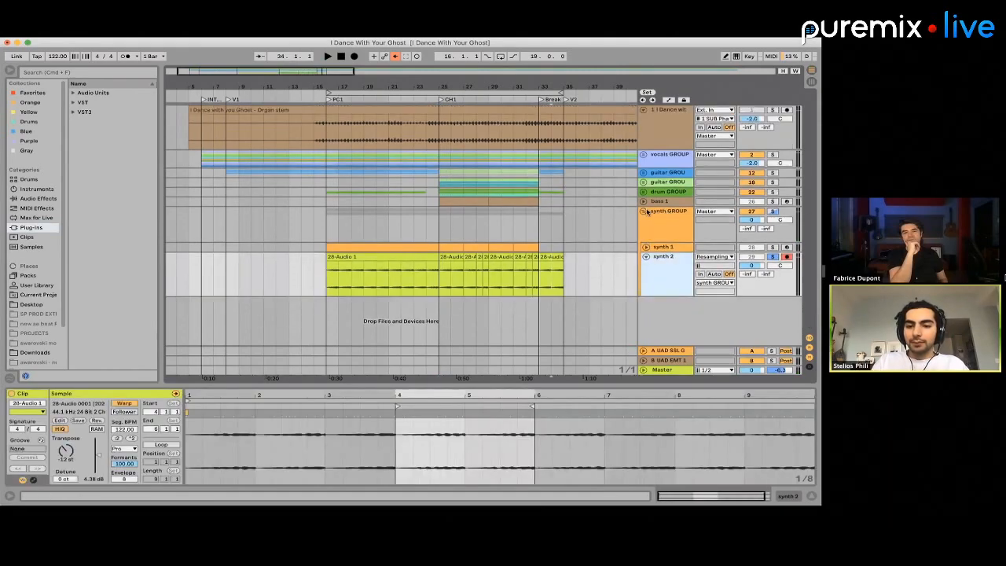
pyautogui.click(644, 212)
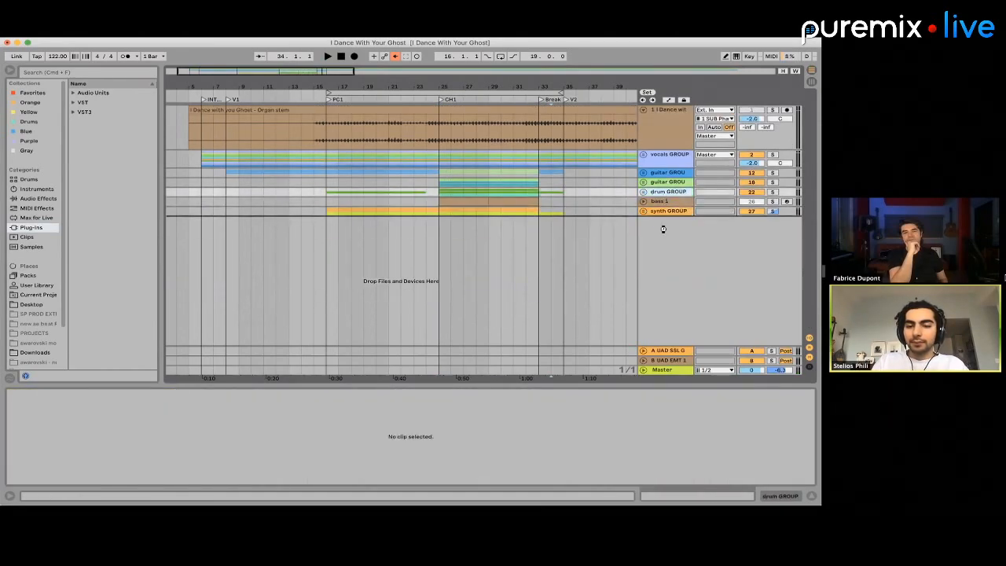
# Reorder the tracks so the synth GROUP sits above bass 1 and the drum GROUP below it, and unsolo the synth GROUP
pyautogui.moveTo(662, 223); pyautogui.dragTo(661, 208)
pyautogui.click(656, 194)
pyautogui.press('Up')
pyautogui.press('Up')
pyautogui.press('Up')
pyautogui.press('Up')
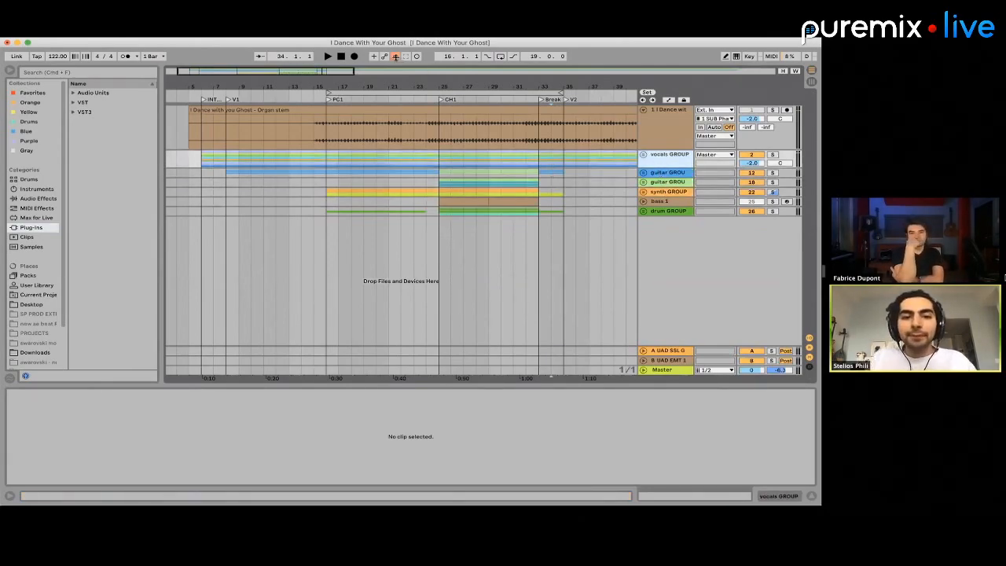
pyautogui.click(774, 192)
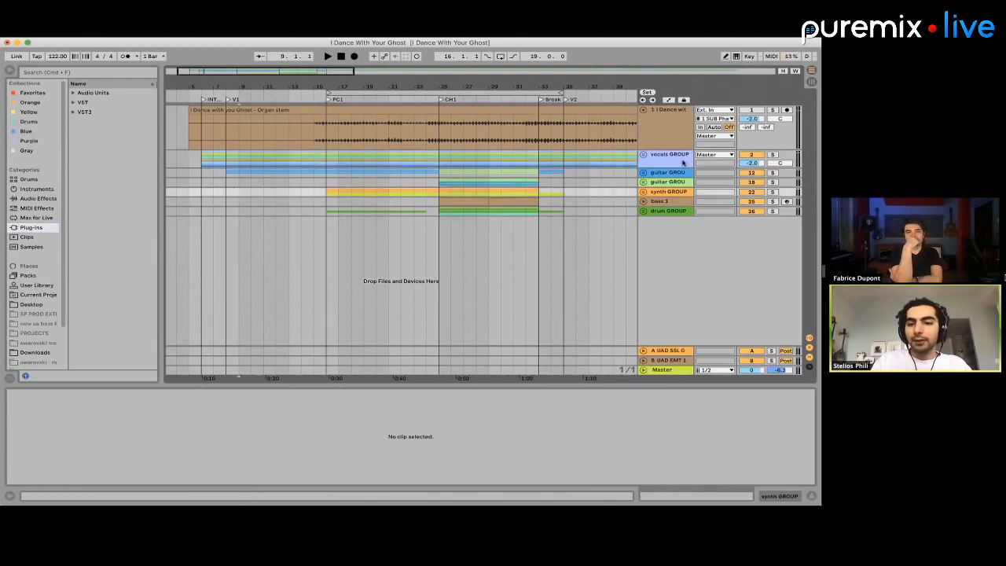
# Unfold all the track groups to show their individual tracks
pyautogui.click(664, 212)
pyautogui.keyDown('alt'); pyautogui.click(643, 211); pyautogui.keyUp('alt')
pyautogui.scroll(-10, 422, 201)
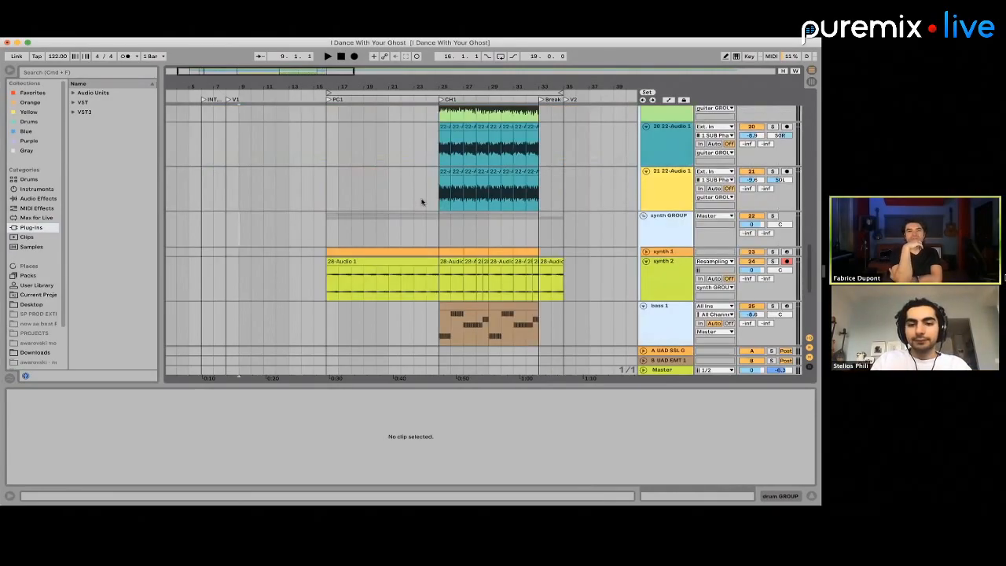
pyautogui.scroll(5, 421, 202)
pyautogui.scroll(8, 271, 151)
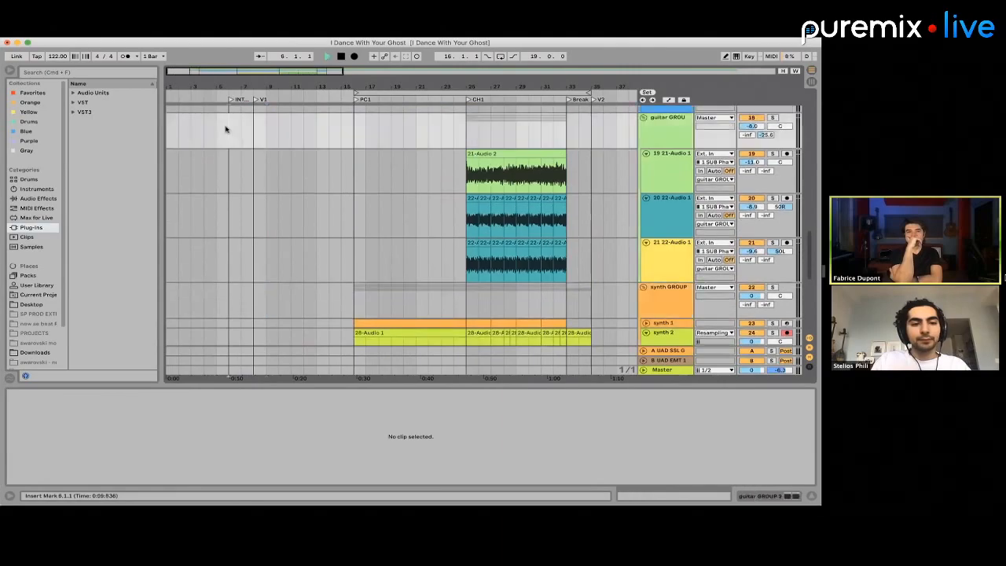
# Play the arrangement from the V1 marker at bar 8 into the pre-chorus, checking the guitar, synth and drum tracks
pyautogui.click(264, 135)
pyautogui.click(256, 155)
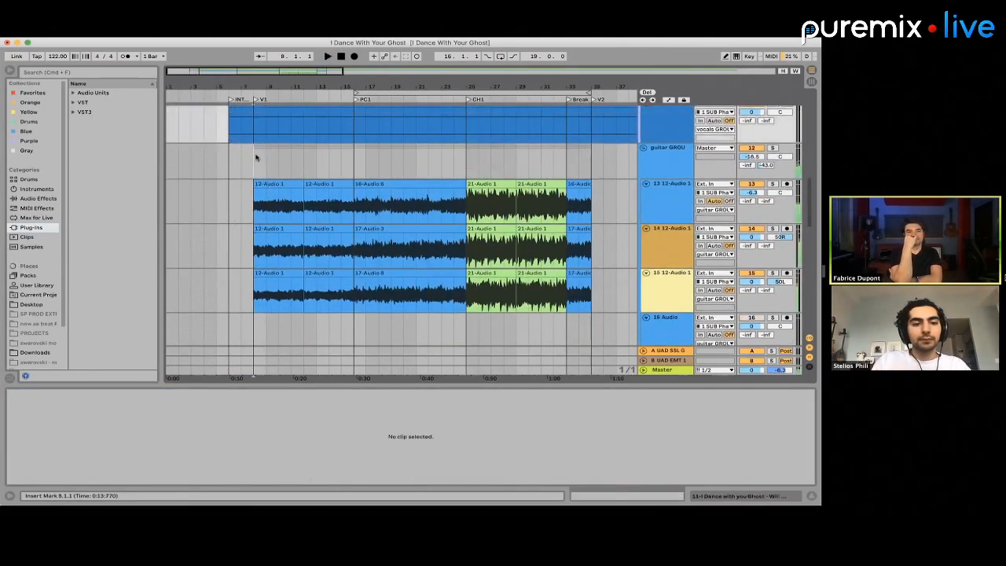
pyautogui.press('space')
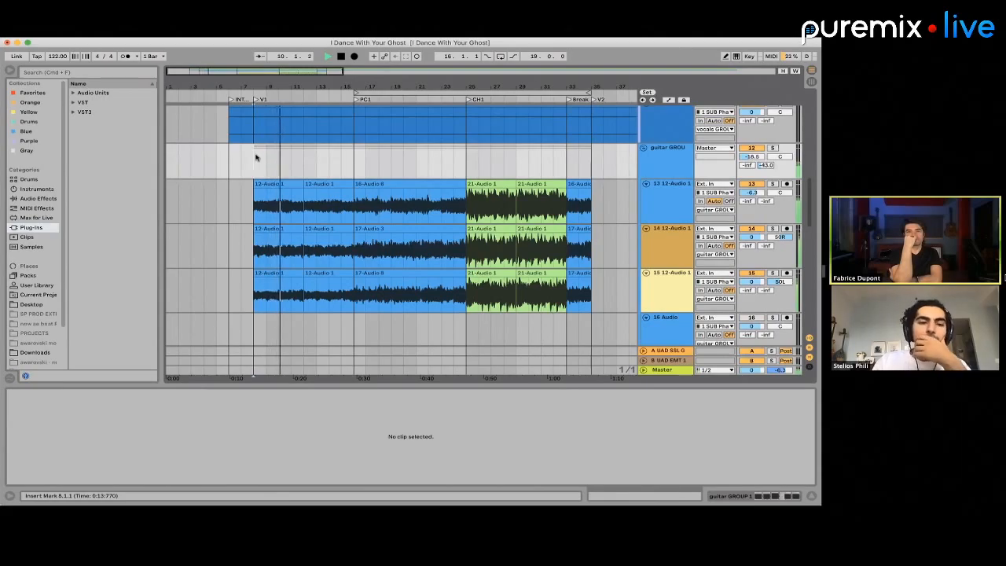
pyautogui.scroll(4, 256, 157)
pyautogui.scroll(-4, 255, 155)
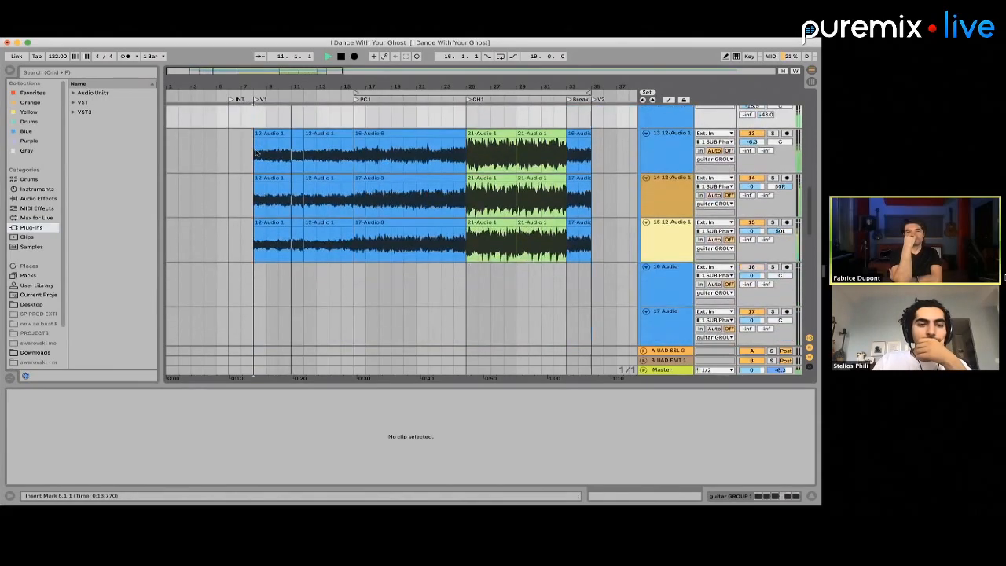
pyautogui.scroll(1, 256, 153)
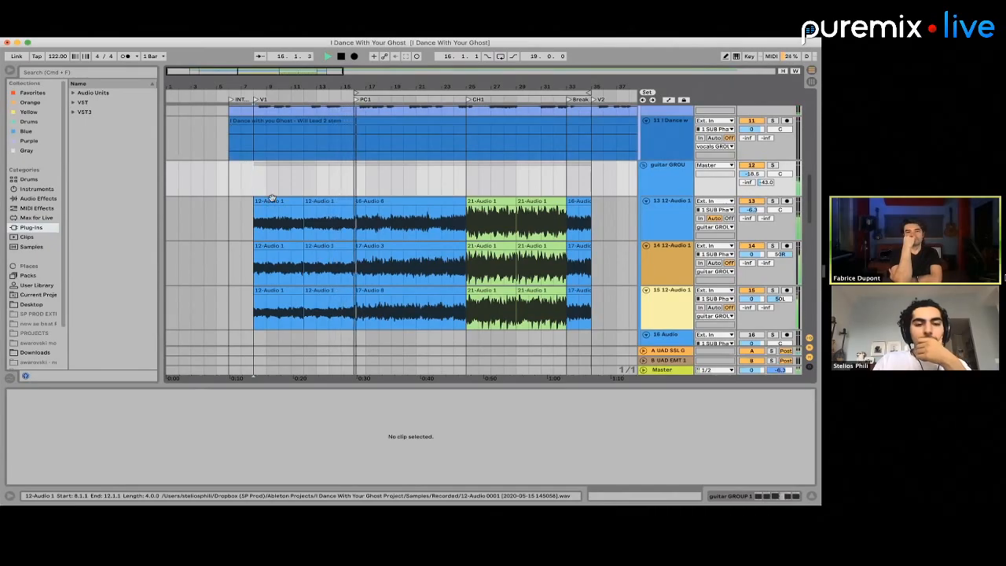
pyautogui.scroll(-8, 422, 265)
pyautogui.scroll(-5, 421, 269)
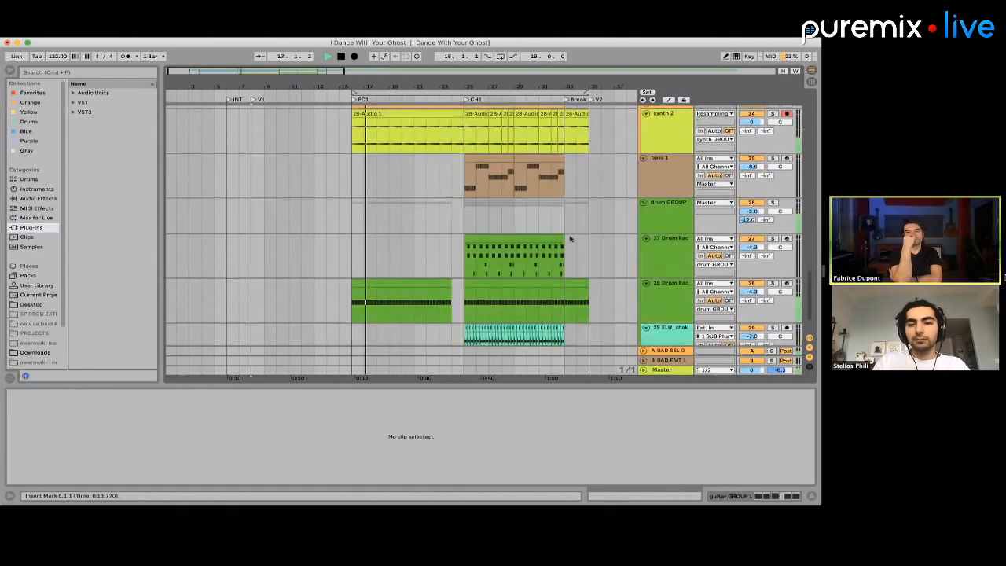
# Lower the synth 2 track volume to -2.4 dB and unfold the synth 1 track
pyautogui.scroll(4, 568, 234)
pyautogui.moveTo(757, 230); pyautogui.dragTo(758, 239)
pyautogui.click(646, 210)
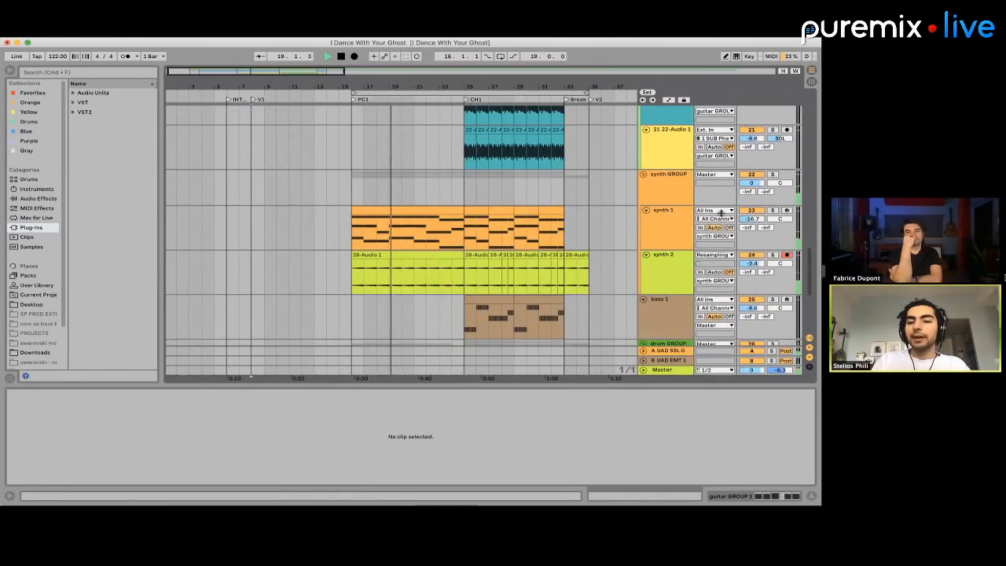
# Stop playback, search all browser results for auto, and add an Auto Filter to the synth GROUP
pyautogui.click(256, 187)
pyautogui.press('space')
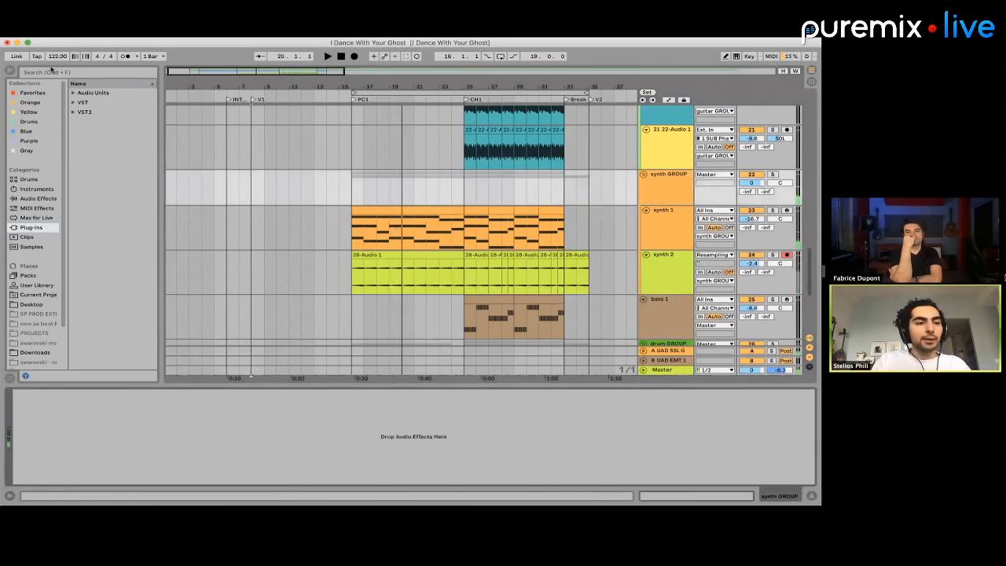
pyautogui.write('a')
pyautogui.write('au')
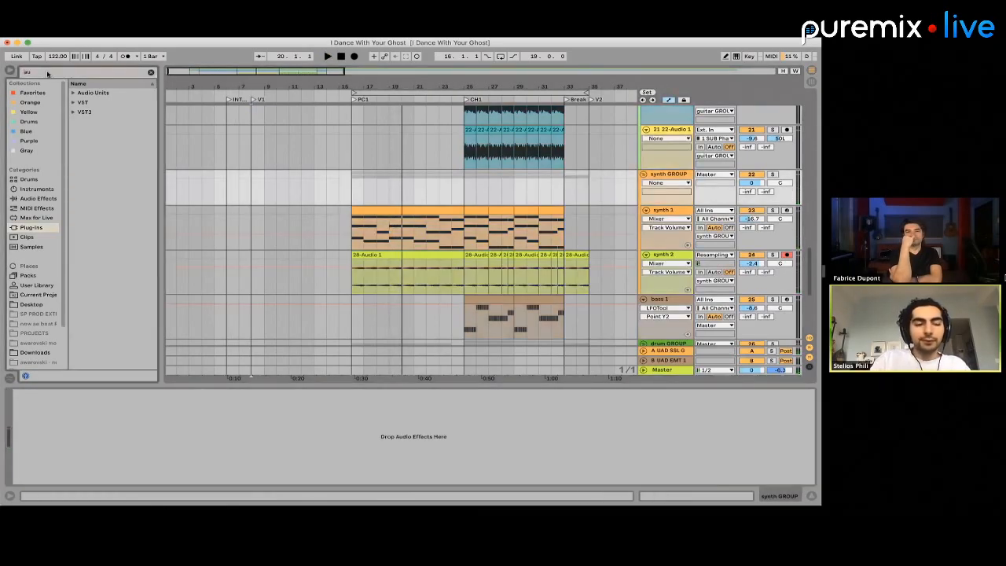
pyautogui.write('to')
pyautogui.click(33, 248)
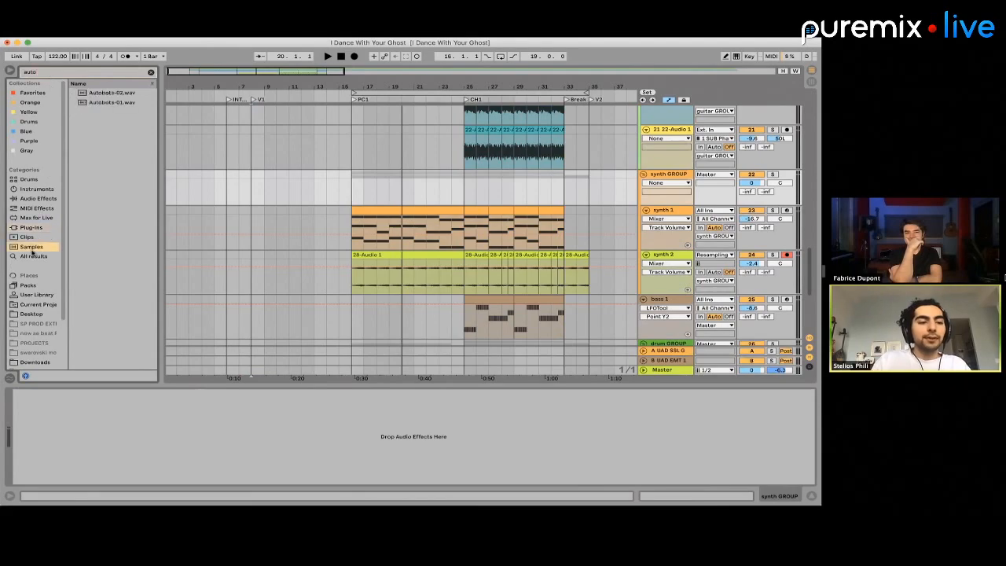
pyautogui.click(33, 257)
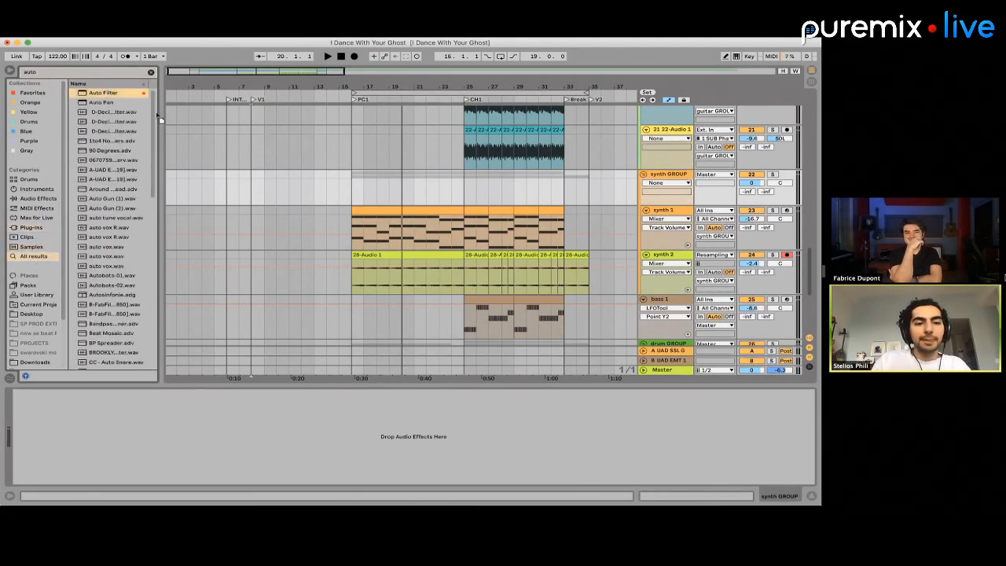
pyautogui.moveTo(408, 183); pyautogui.dragTo(422, 201)
# Automate the synth GROUP's Auto Filter frequency down to about 644 Hz from bar 16 to 25, and play the pre-chorus
pyautogui.rightClick(180, 419)
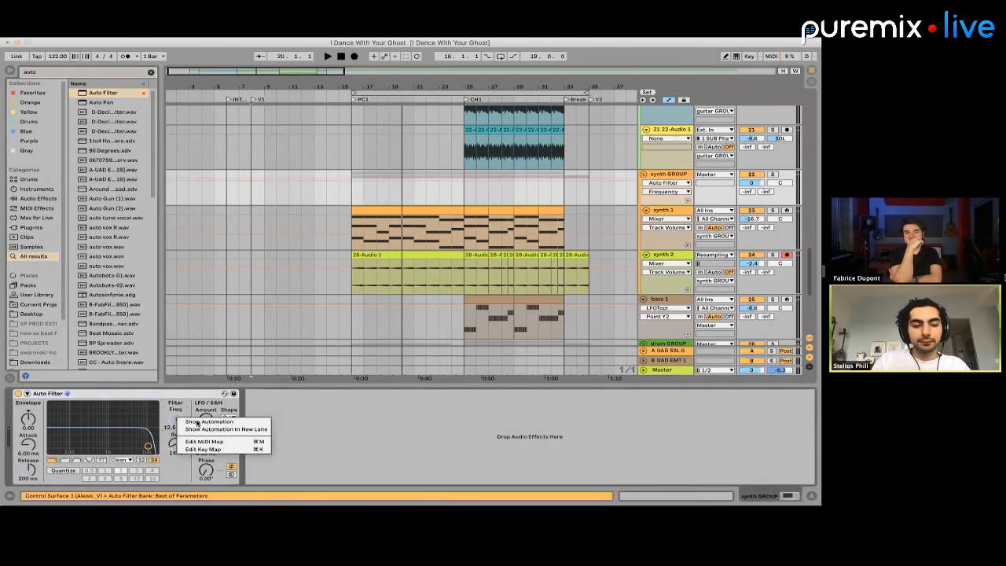
pyautogui.click(214, 429)
pyautogui.rightClick(175, 421)
pyautogui.click(199, 425)
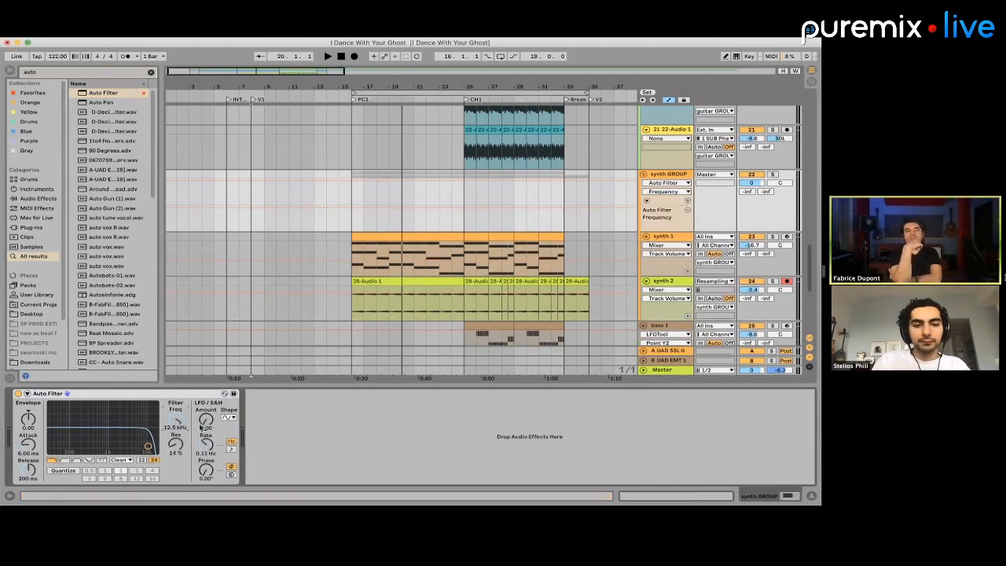
pyautogui.moveTo(352, 223); pyautogui.dragTo(460, 259)
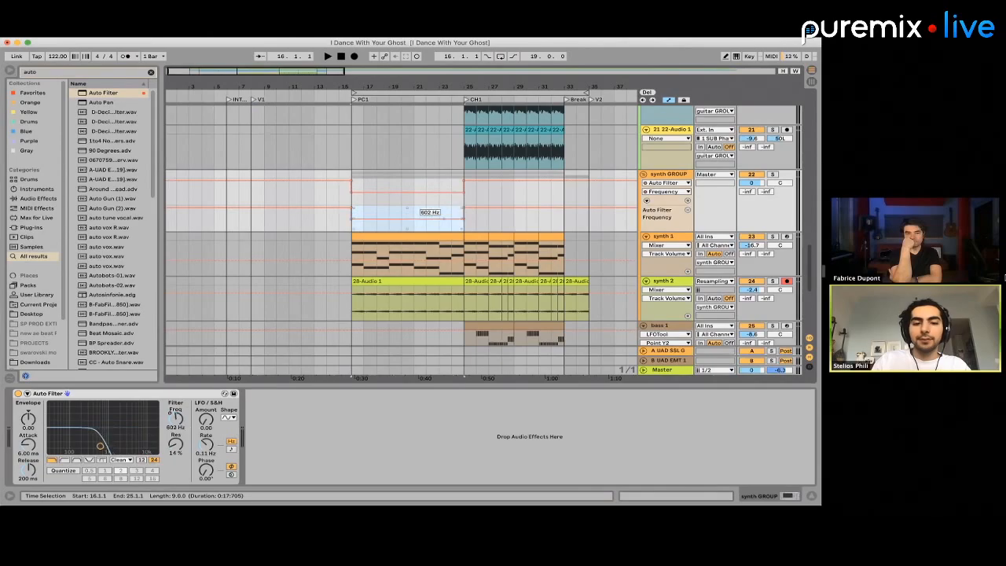
pyautogui.press('space')
pyautogui.press('a')
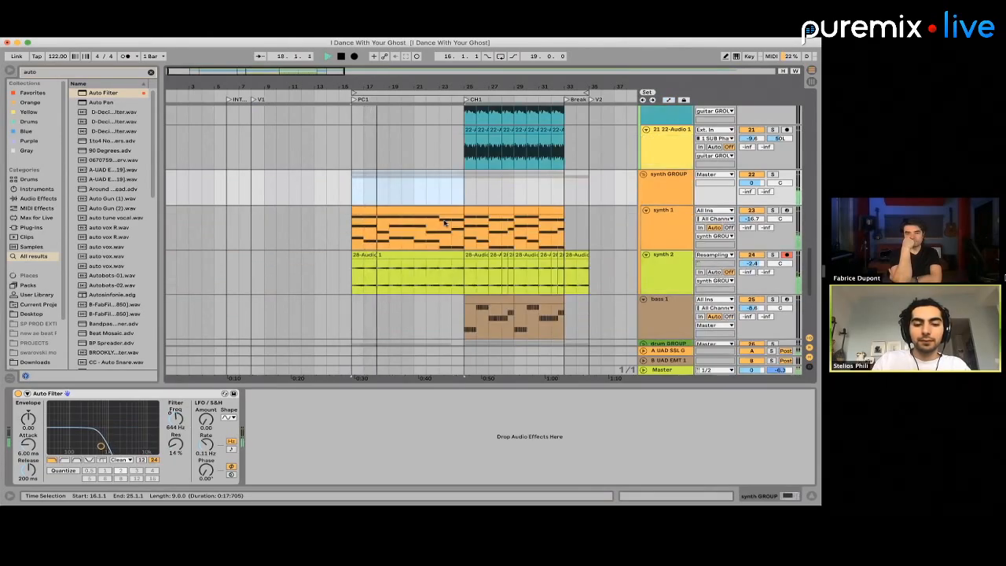
# Audition the intro and the start of verse 1 at bar 8, checking the guitar tracks 13 to 15
pyautogui.click(367, 230)
pyautogui.click(231, 155)
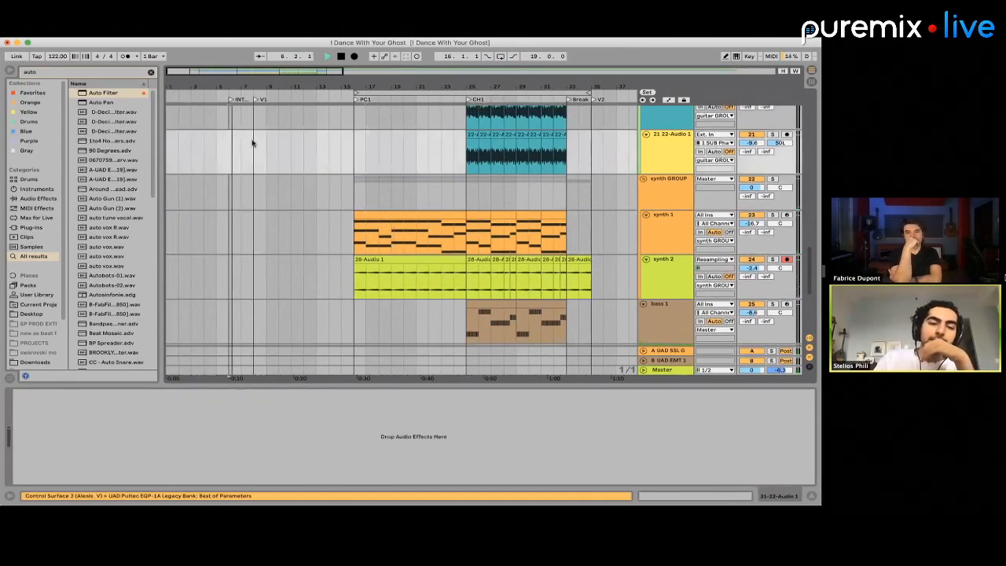
pyautogui.click(253, 143)
pyautogui.scroll(3, 254, 142)
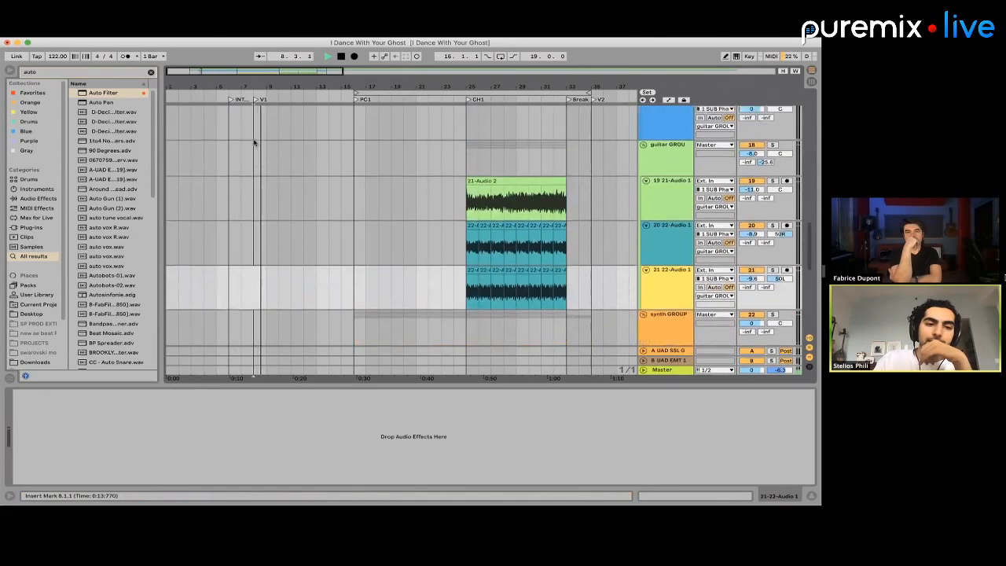
pyautogui.scroll(3, 254, 142)
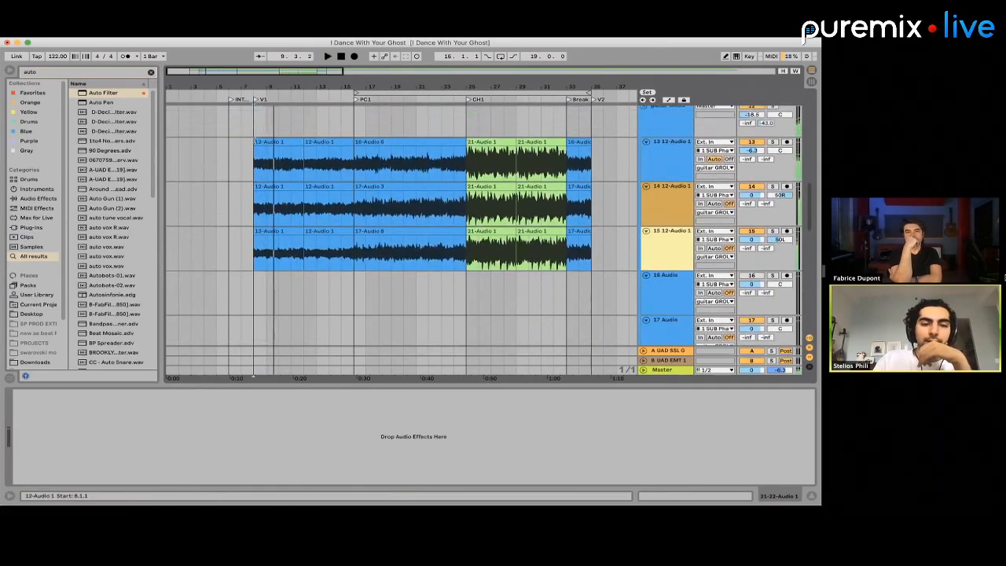
pyautogui.click(254, 161)
pyautogui.scroll(3, 254, 161)
pyautogui.press('space')
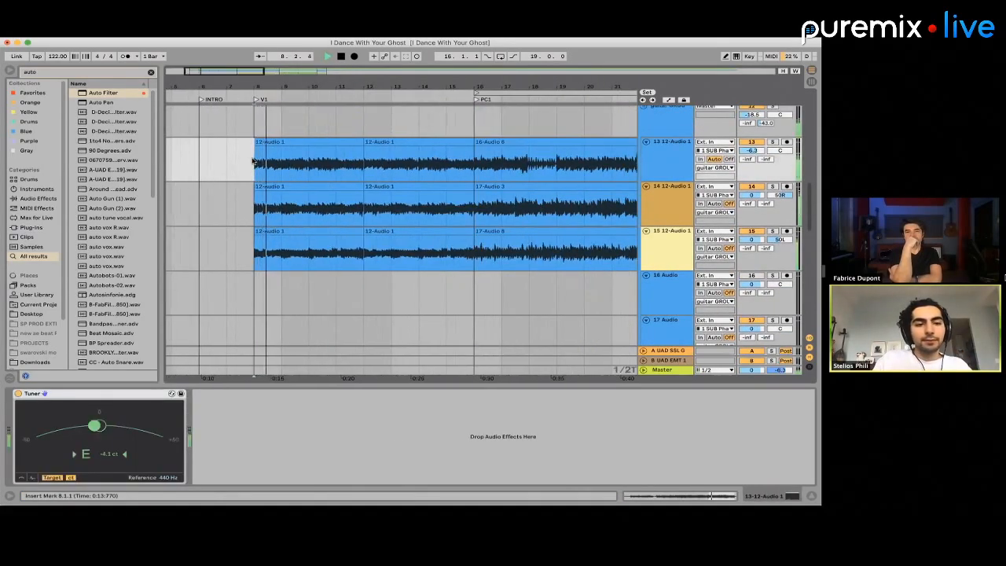
# Copy bar 8 of guitar tracks 13 to 15, paste it twice into the intro at bars 6 and 7, and play the intro
pyautogui.press('space')
pyautogui.moveTo(253, 162); pyautogui.dragTo(282, 249)
pyautogui.press('super+c')
pyautogui.click(198, 167)
pyautogui.press('super+v')
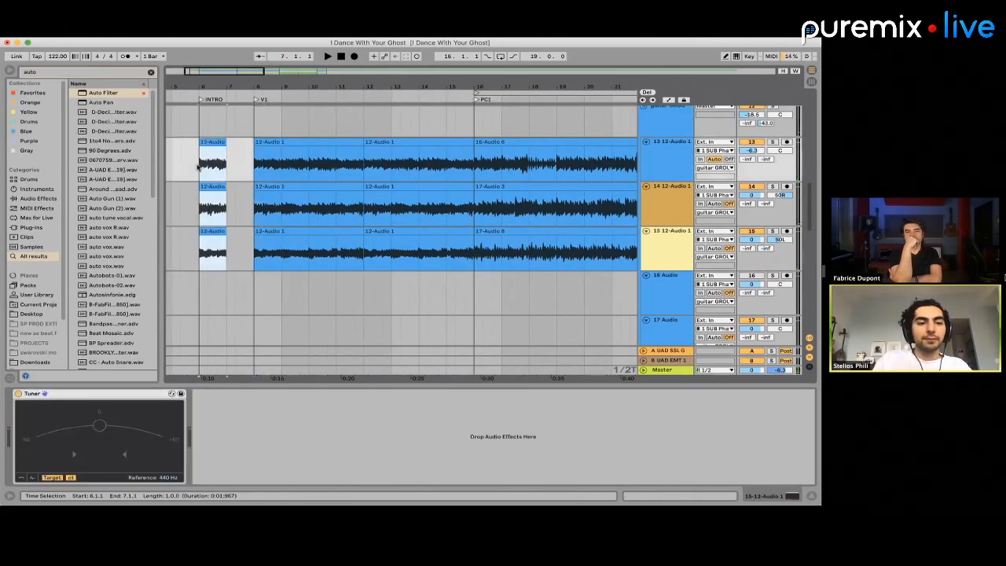
pyautogui.press('super+v')
pyautogui.click(198, 167)
pyautogui.press('space')
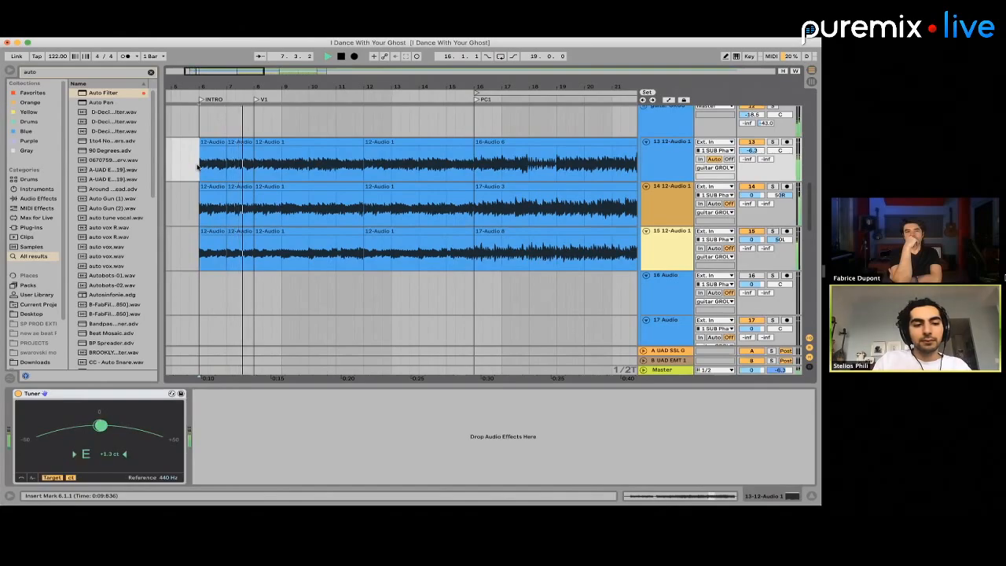
# Delete the pasted guitar clips from the intro on tracks 13 to 15 and play verse 1 from bar 8
pyautogui.press('space')
pyautogui.moveTo(198, 167); pyautogui.dragTo(255, 242)
pyautogui.press('Delete')
pyautogui.click(251, 165)
pyautogui.press('space')
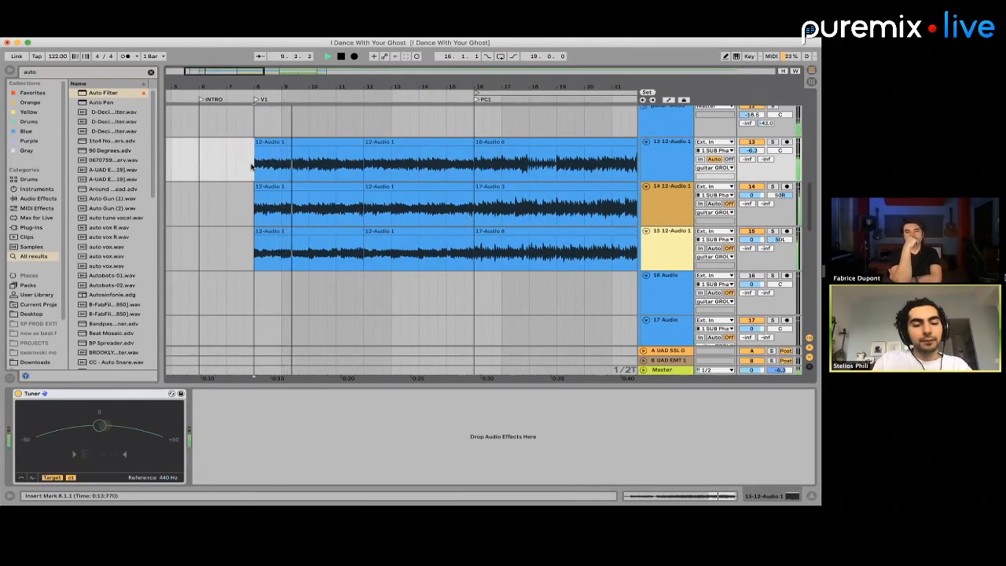
pyautogui.press('space')
# Select bar 8 of the guitar clips across tracks 13 to 15
pyautogui.press('+')
pyautogui.press('+')
pyautogui.press('+')
pyautogui.moveTo(255, 167); pyautogui.dragTo(278, 265)
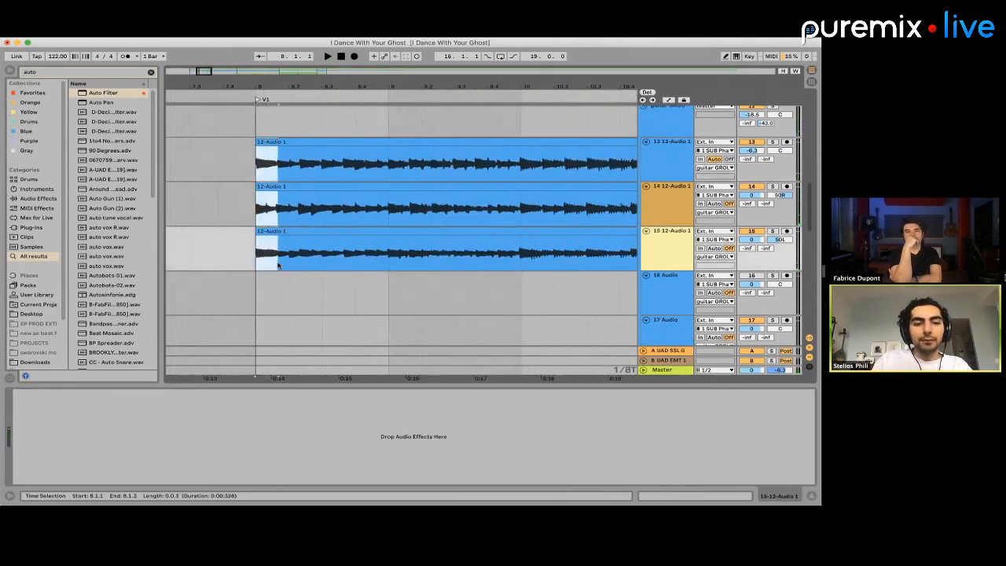
pyautogui.scroll(-5, 277, 266)
pyautogui.scroll(3, 269, 163)
pyautogui.click(291, 165)
pyautogui.moveTo(270, 164); pyautogui.dragTo(361, 266)
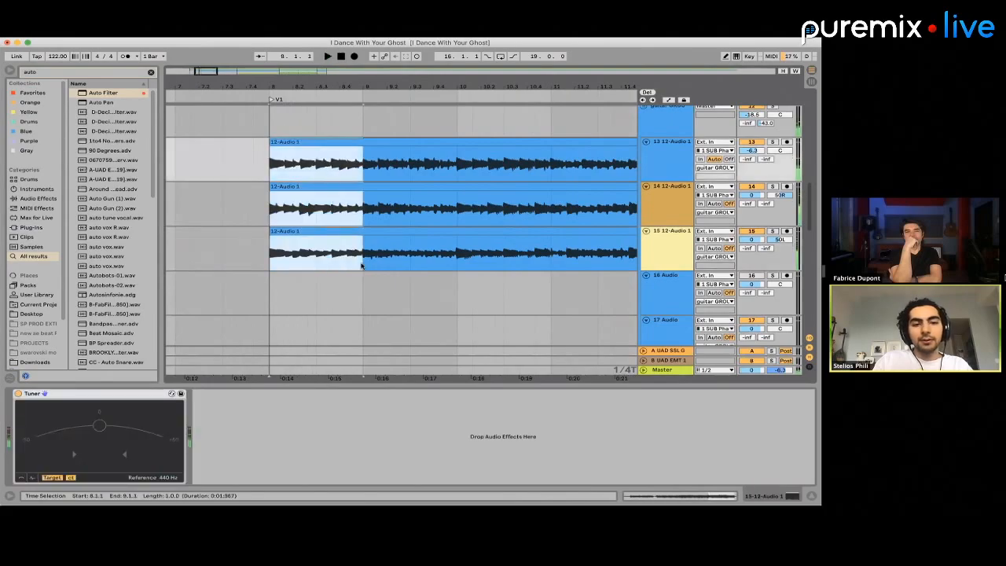
pyautogui.scroll(-3, 362, 266)
pyautogui.scroll(2, 577, 213)
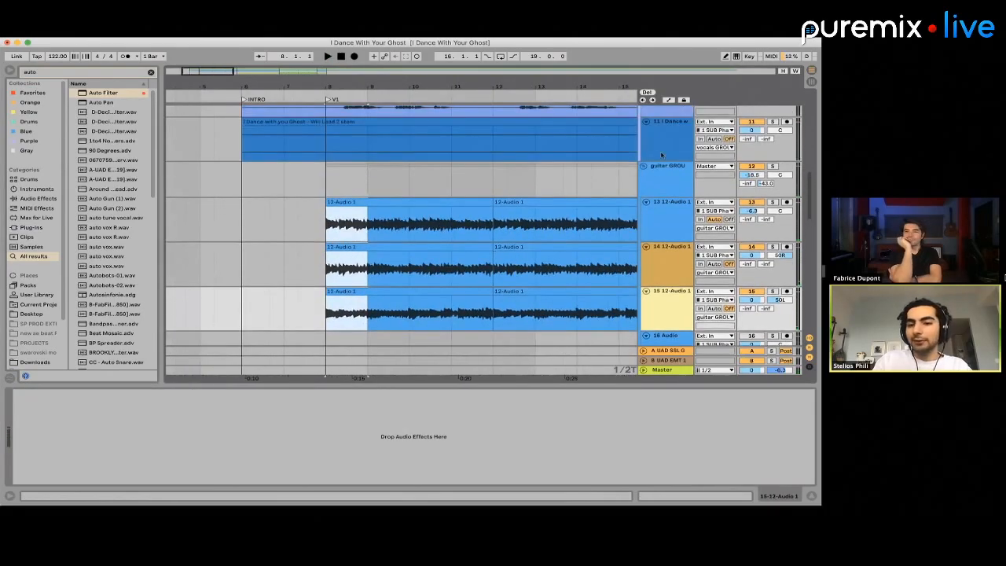
# Collapse and solo the first guitar GROUP, and insert a new audio track directly below it
pyautogui.click(645, 165)
pyautogui.click(774, 166)
pyautogui.click(680, 167)
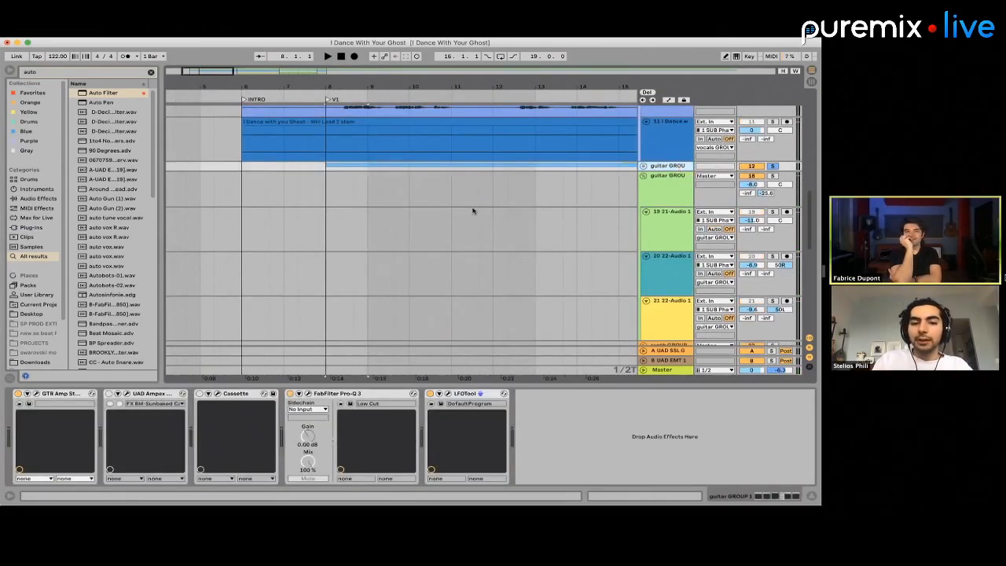
pyautogui.press('super+t')
pyautogui.click(672, 166)
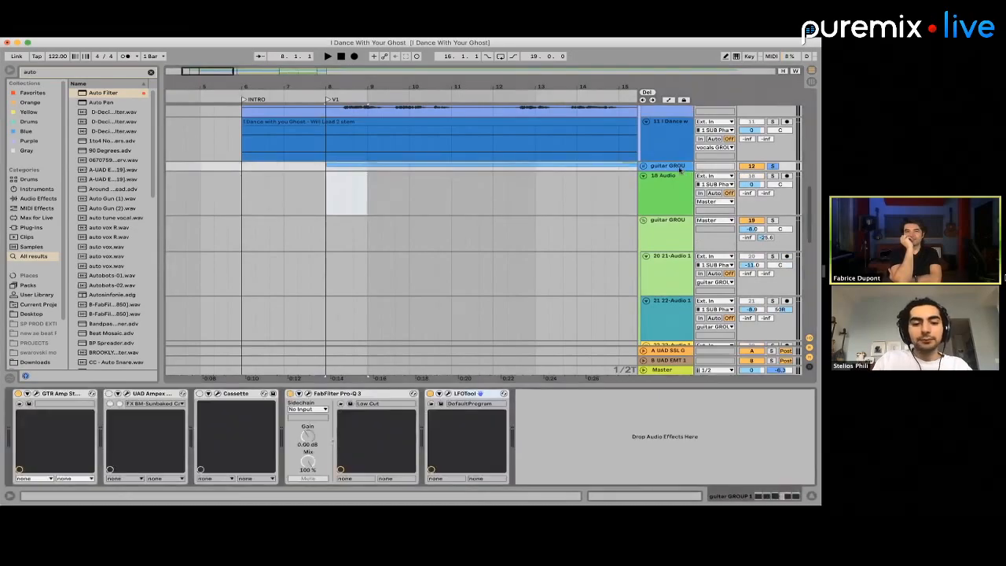
# Search the plug-ins for emt and for valh, and load ValhallaVintageVerb onto the first guitar GROUP
pyautogui.doubleClick(35, 73)
pyautogui.write('am')
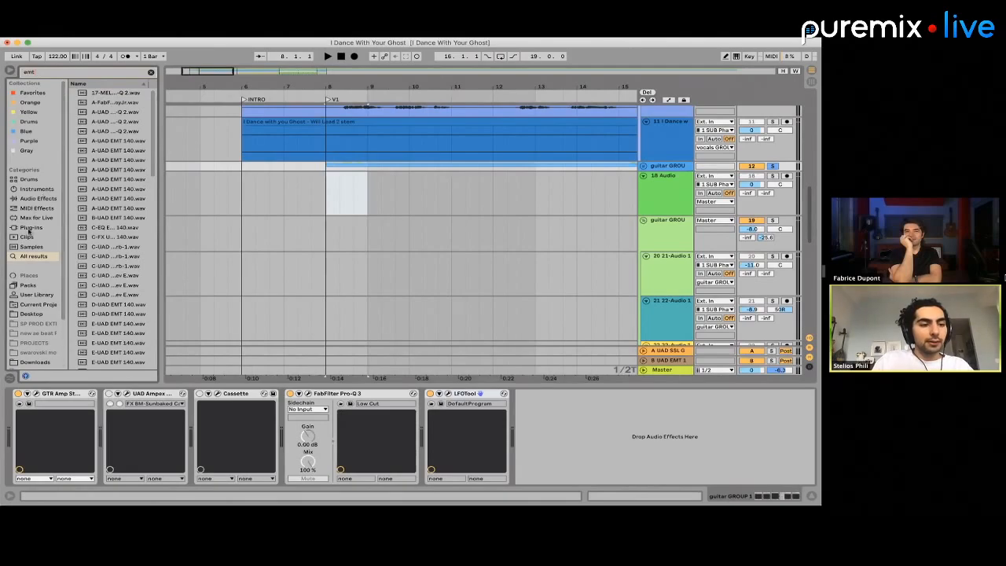
pyautogui.click(29, 227)
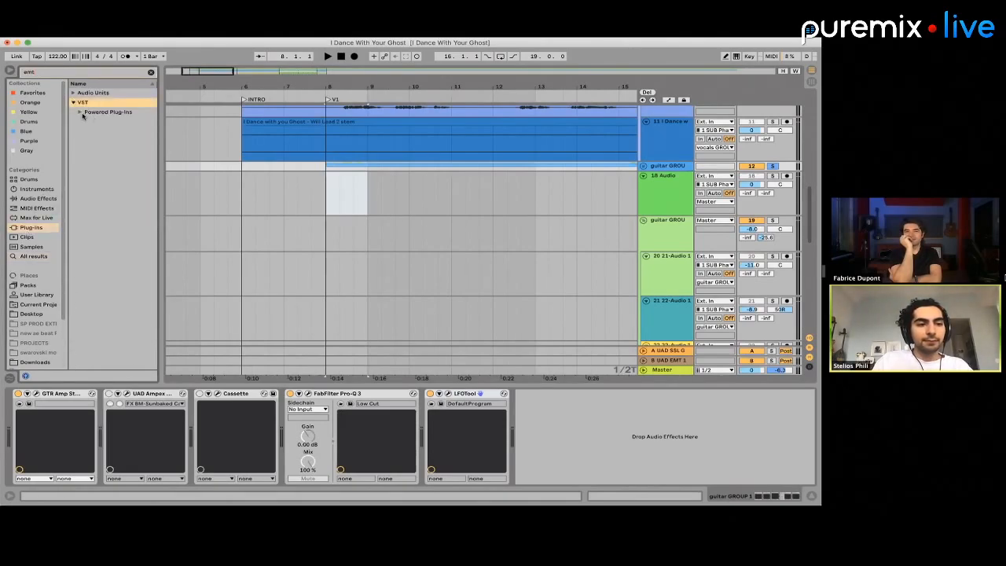
pyautogui.click(80, 112)
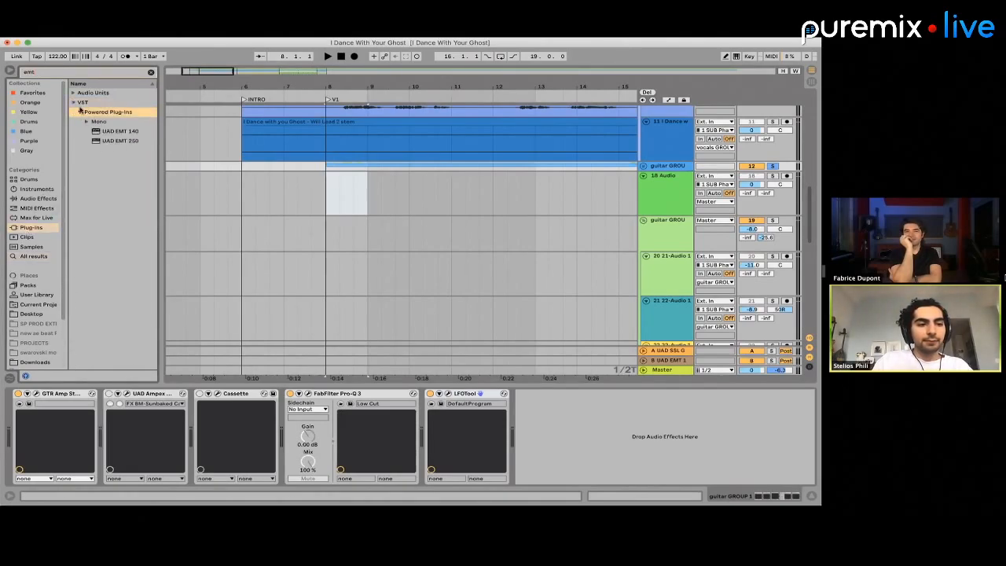
pyautogui.click(41, 73)
pyautogui.write('valh')
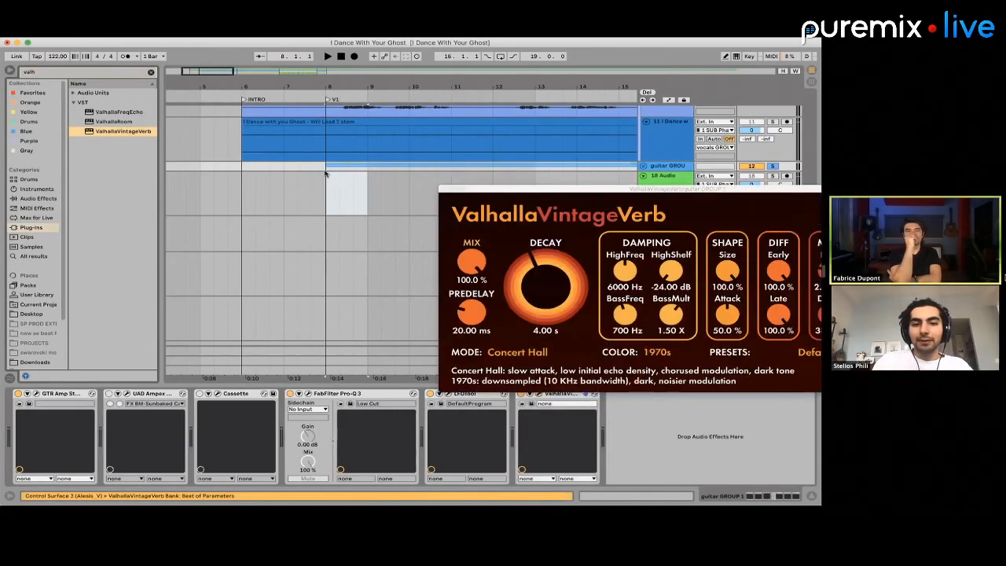
# Set the guitar GROUP's ValhallaVintageVerb decay to 36.63 s and audition the soloed guitars from bar 8
pyautogui.moveTo(325, 173); pyautogui.dragTo(348, 175)
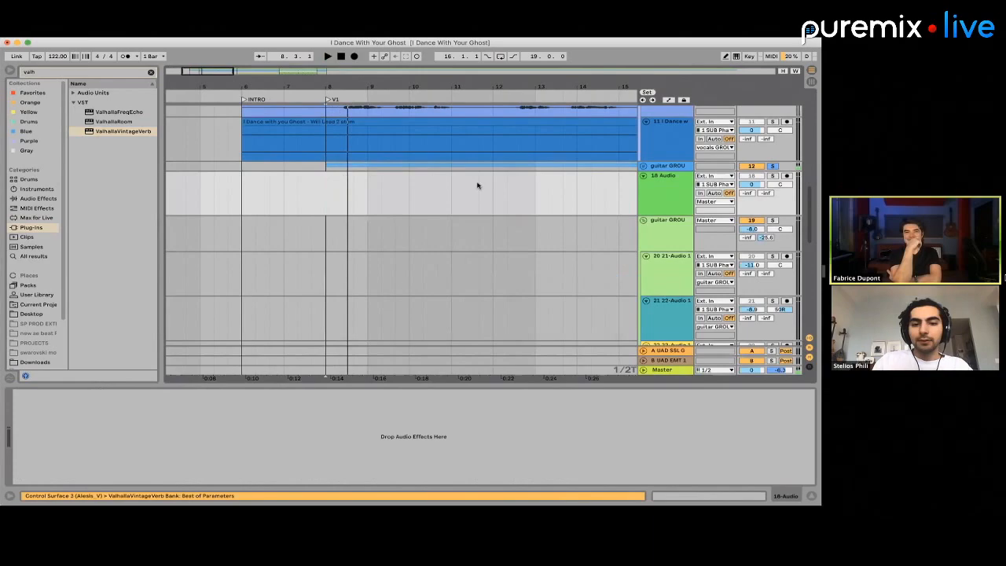
pyautogui.click(665, 166)
pyautogui.moveTo(529, 267); pyautogui.dragTo(538, 225)
pyautogui.press('space')
pyautogui.press('space')
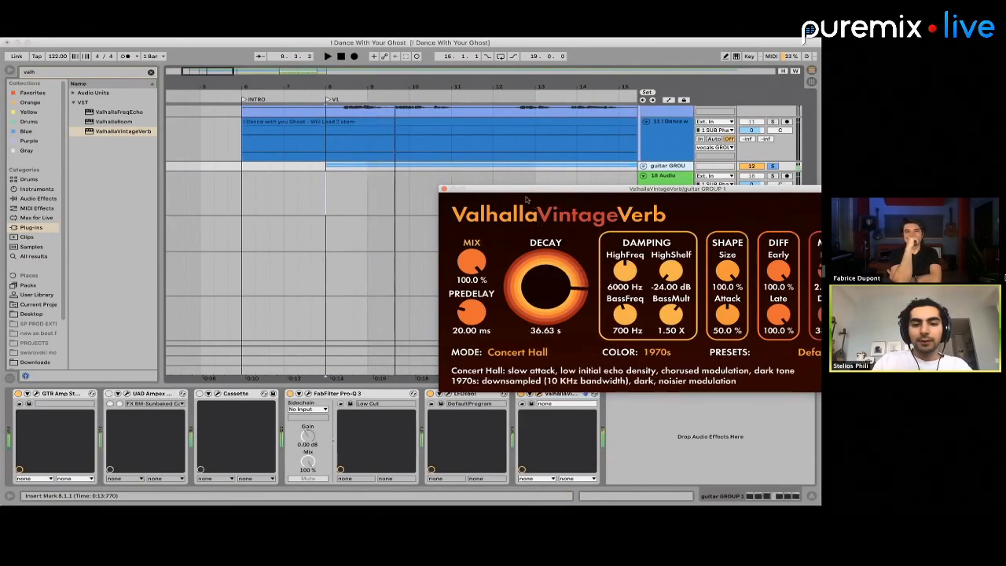
pyautogui.click(328, 201)
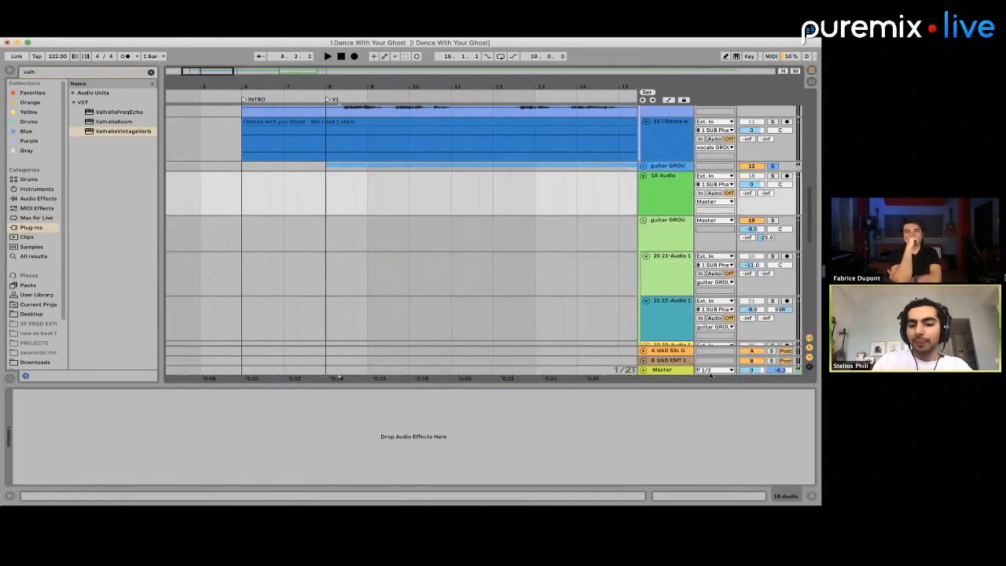
# Unsolo the guitar GROUP, set the 18 Audio track's input to Resampling and arm it for recording
pyautogui.click(672, 351)
pyautogui.click(773, 166)
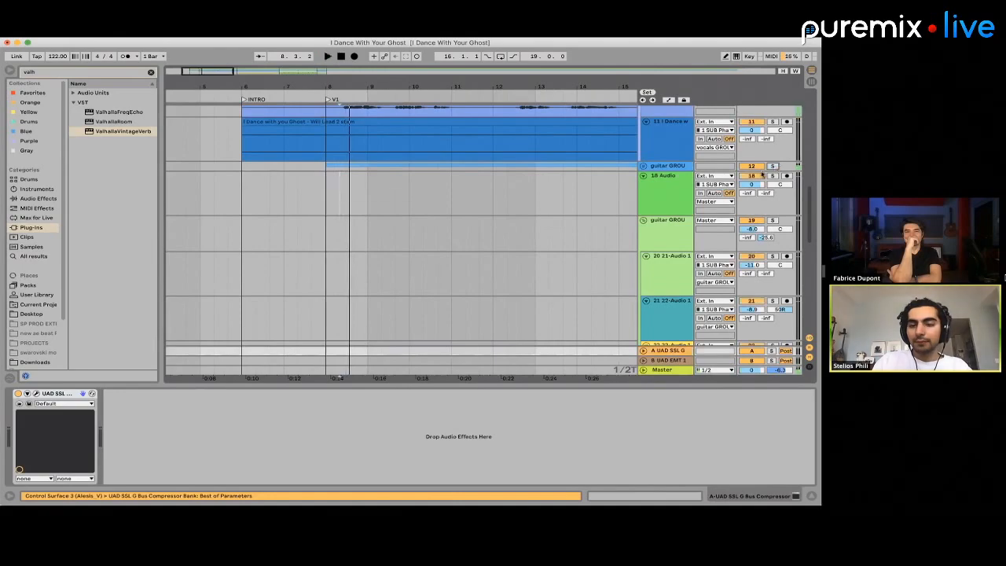
pyautogui.click(644, 351)
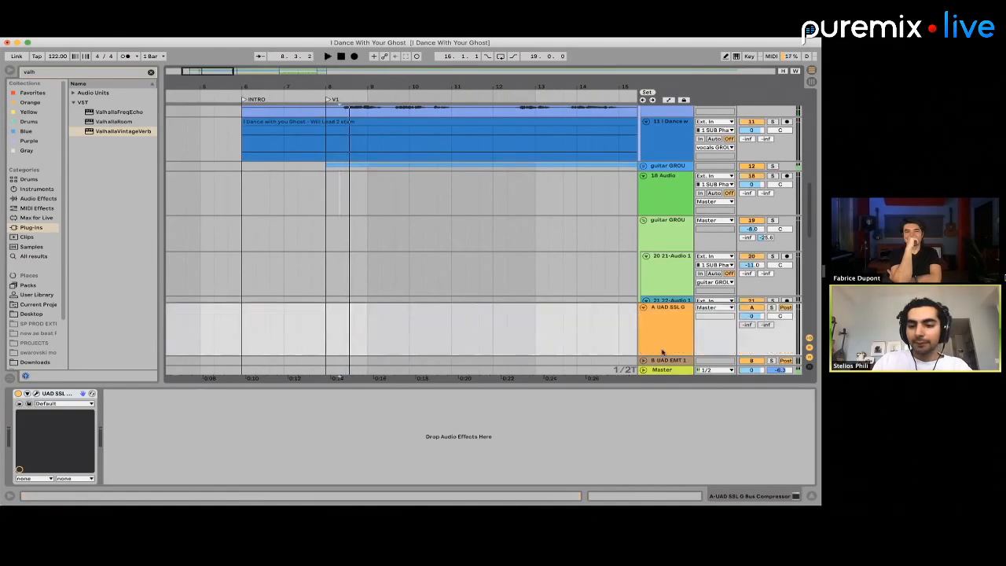
pyautogui.click(644, 309)
pyautogui.click(708, 178)
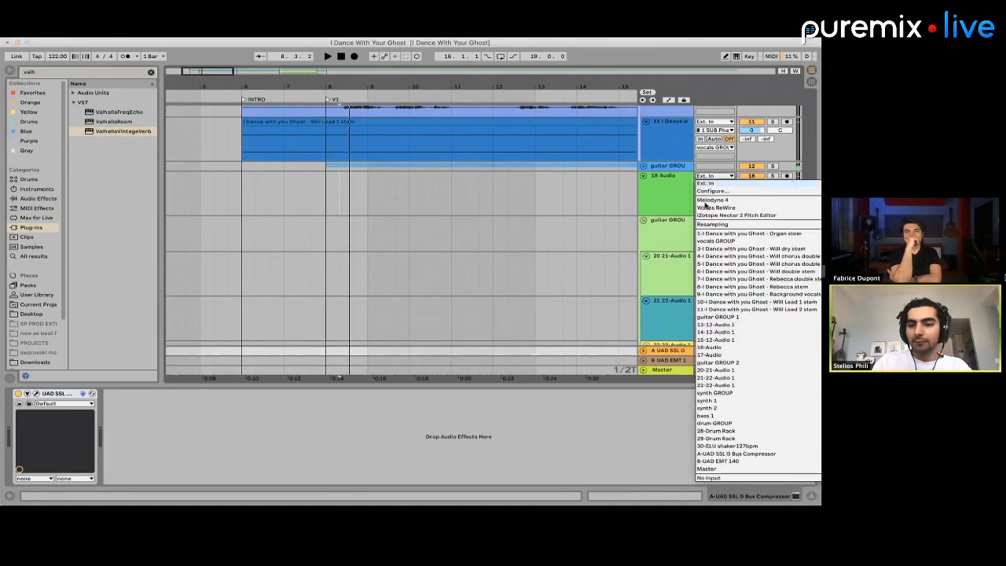
pyautogui.click(707, 224)
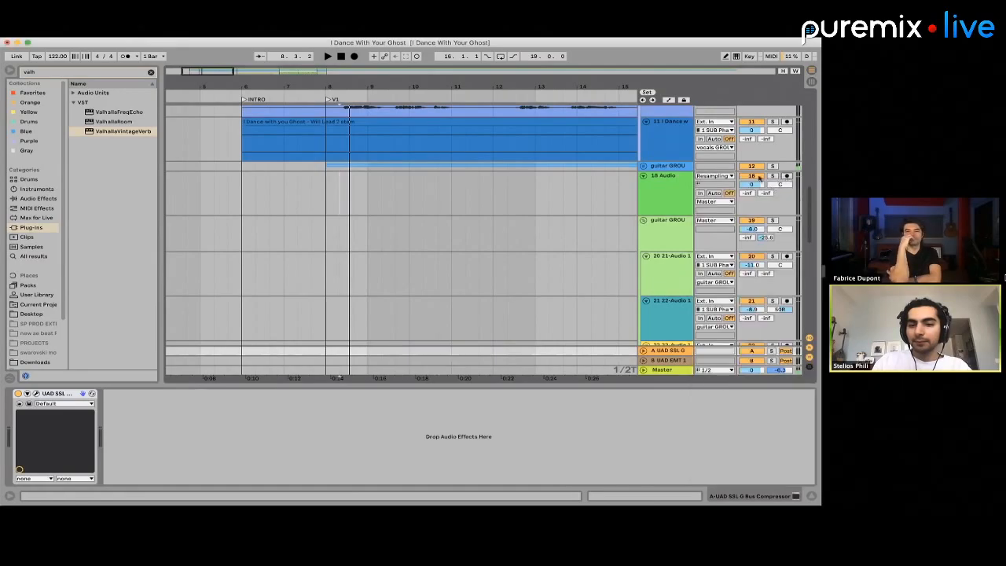
pyautogui.click(759, 178)
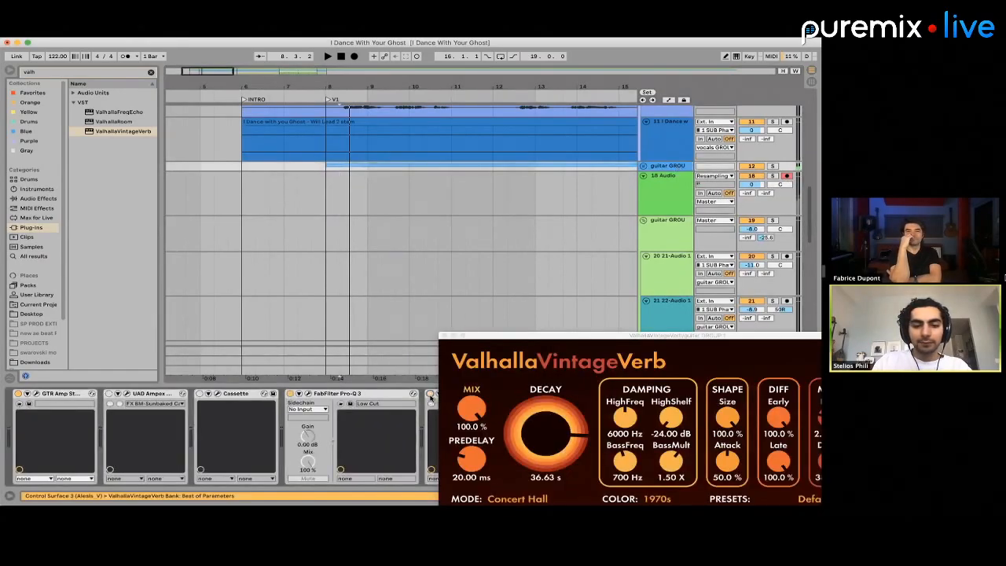
# Remove the first guitar GROUP's clips from bar 9 to bar 15, keeping bar 8
pyautogui.moveTo(476, 340); pyautogui.dragTo(652, 430)
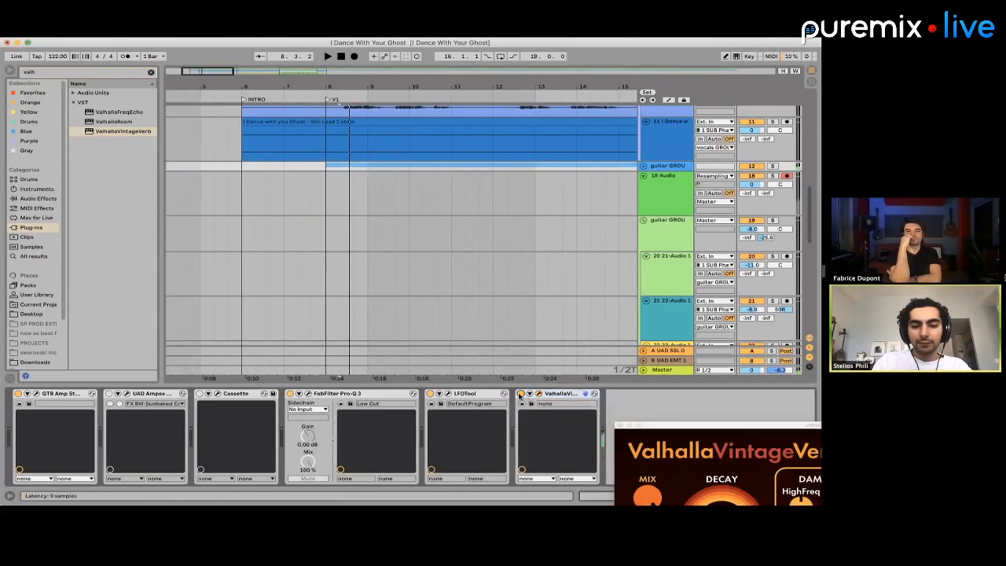
pyautogui.click(338, 203)
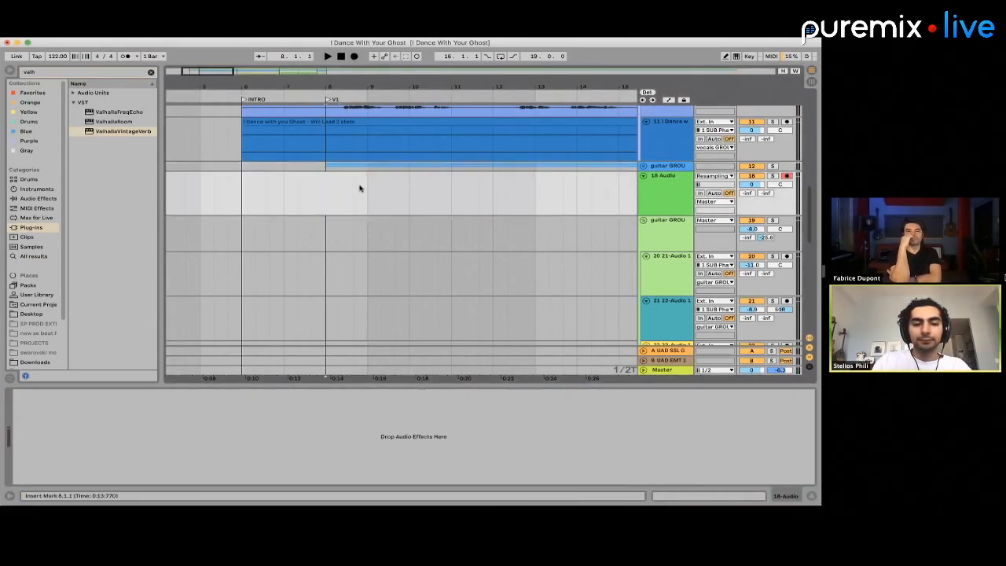
pyautogui.moveTo(362, 189); pyautogui.dragTo(403, 168)
pyautogui.press('-')
pyautogui.press('-')
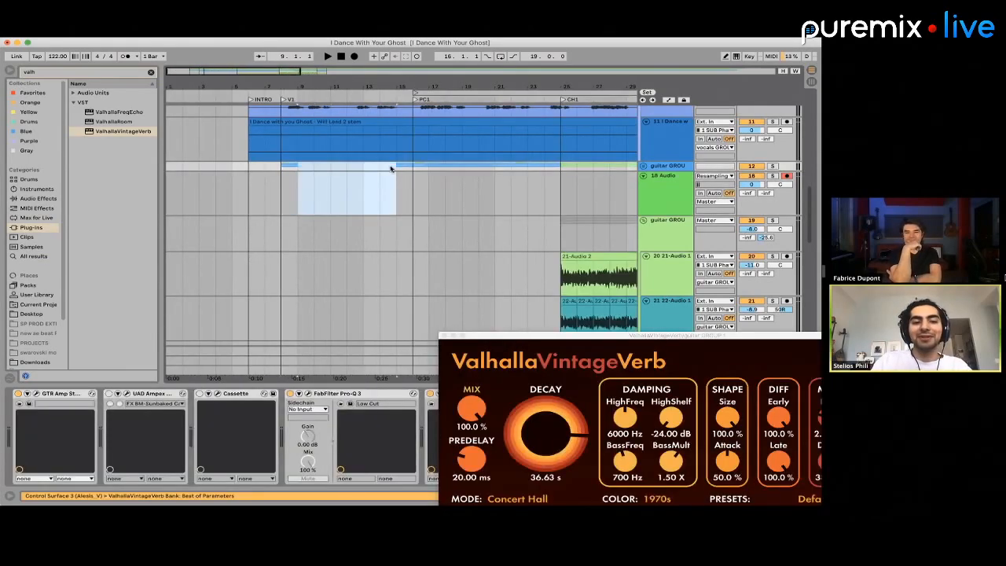
# Try to record the reverbed guitar onto the 18 Audio track from bar 8
pyautogui.click(285, 189)
pyautogui.click(354, 57)
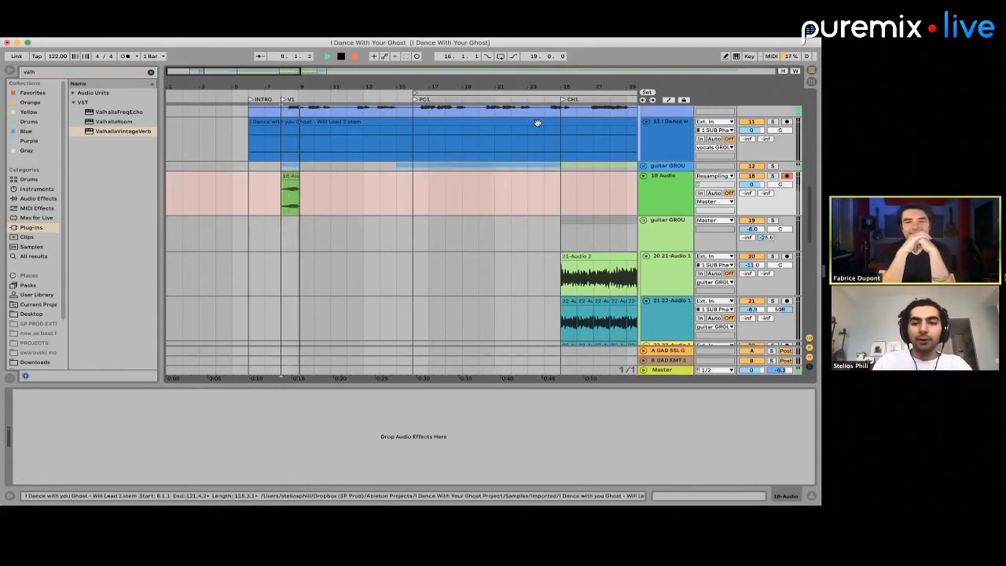
pyautogui.press('space')
# Solo the first guitar GROUP and record its reverb onto the 18 Audio track again from bar 8
pyautogui.click(771, 166)
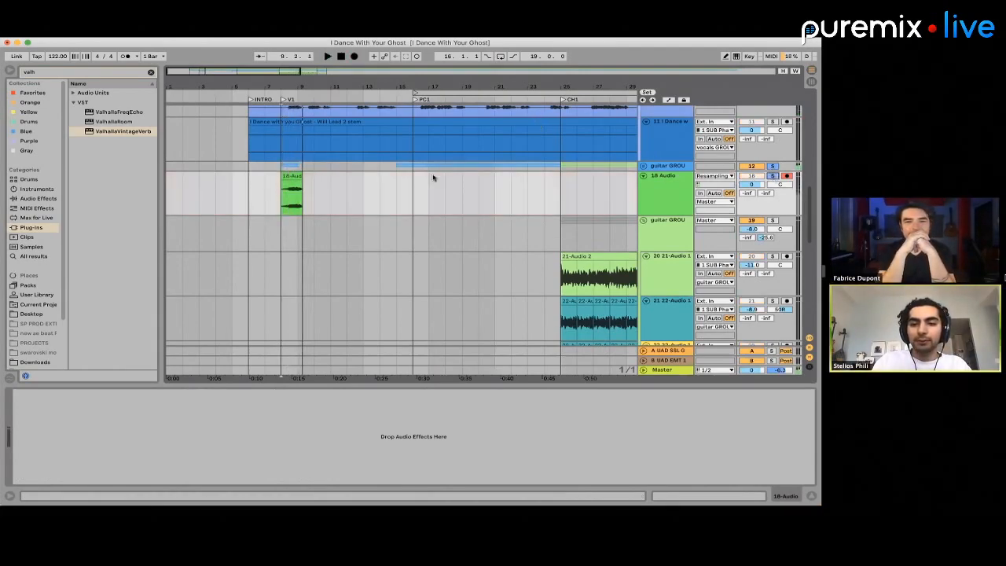
pyautogui.click(285, 169)
pyautogui.click(355, 57)
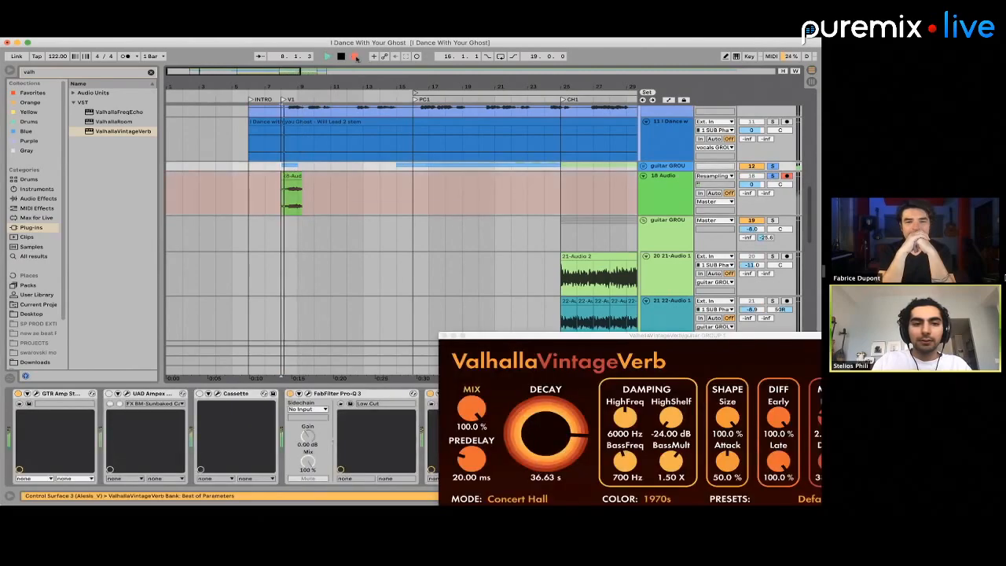
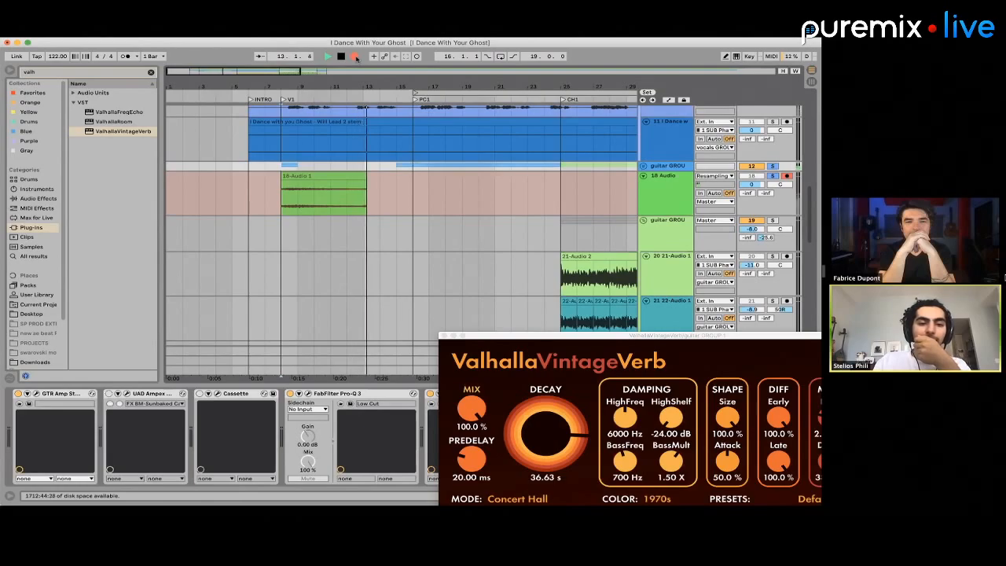
# Stop the recording, restore the first guitar GROUP's clips from bar 9 to bar 15, and keep the recorded reverb clip at bar 8
pyautogui.press('space')
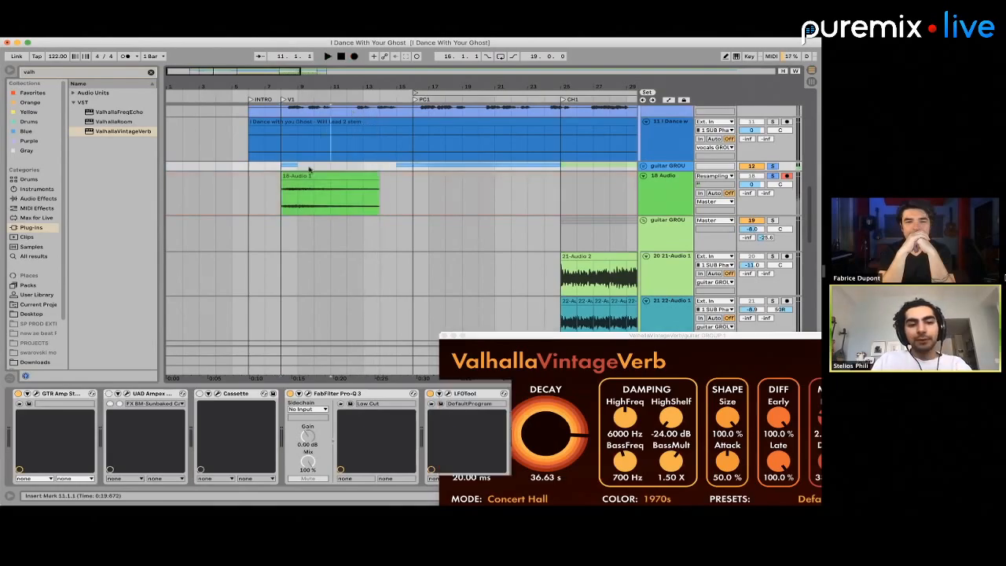
pyautogui.click(305, 160)
pyautogui.click(353, 177)
pyautogui.press('Delete')
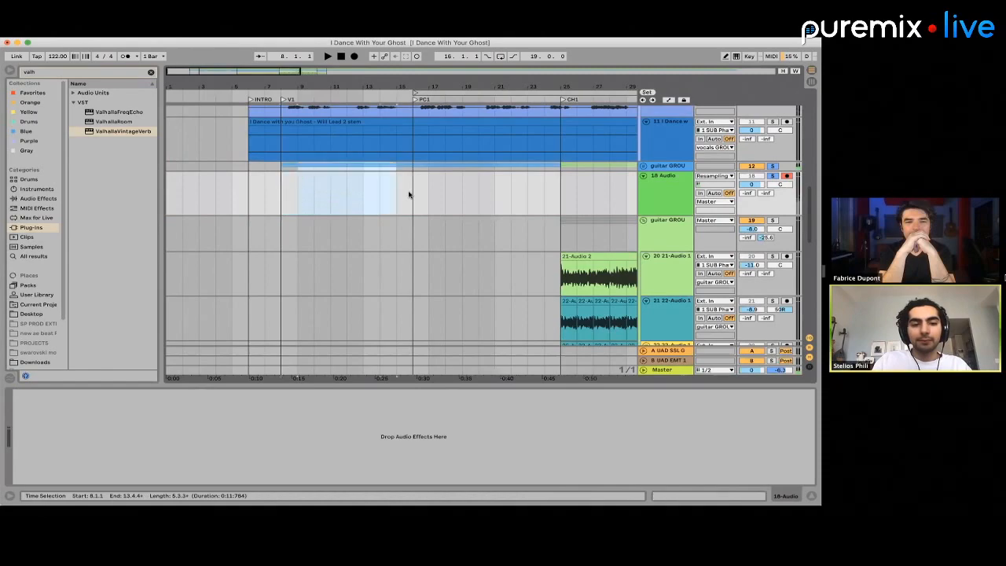
pyautogui.press('super+z')
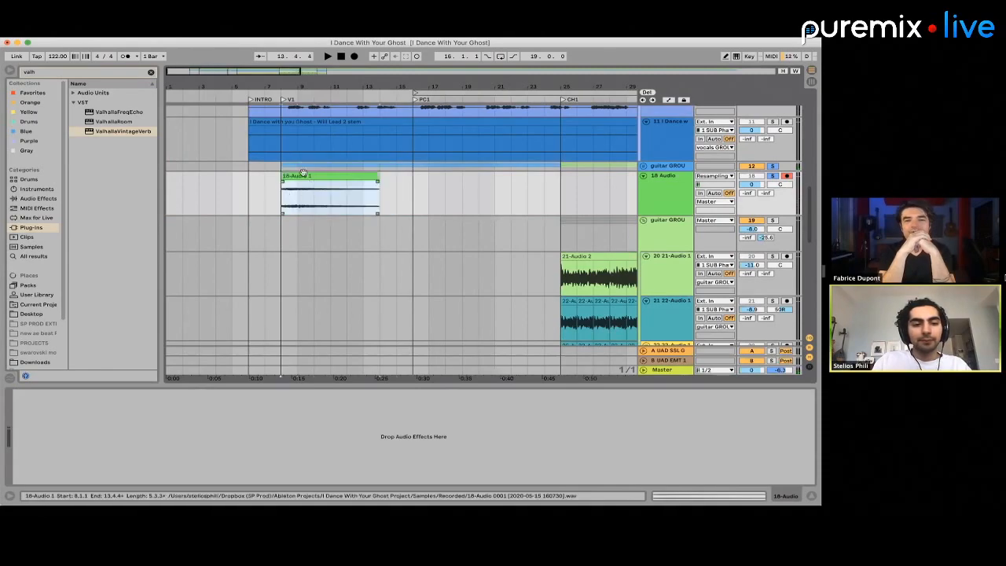
# Reverse the recorded reverb clip on the 18 Audio track and move it to start at bar 2, ending at the V1 marker
pyautogui.moveTo(346, 189); pyautogui.dragTo(281, 189)
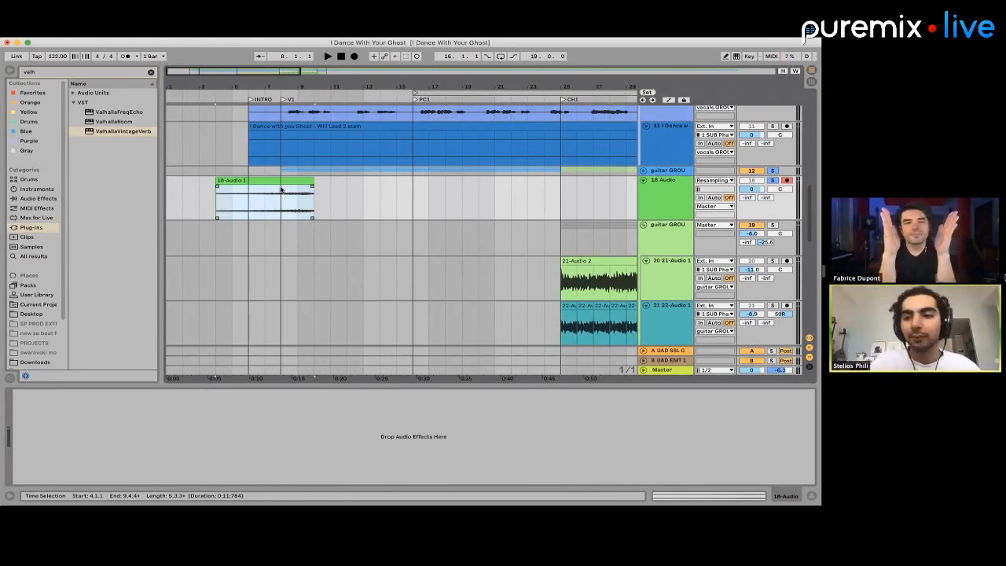
pyautogui.moveTo(281, 190); pyautogui.dragTo(263, 191)
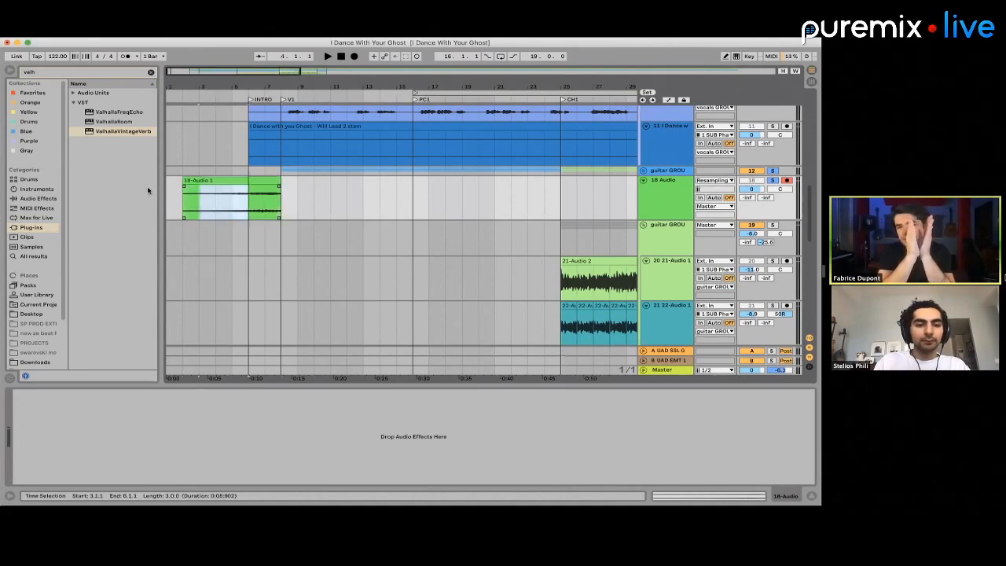
pyautogui.moveTo(148, 190); pyautogui.dragTo(146, 190)
pyautogui.press('Delete')
pyautogui.press('super+z')
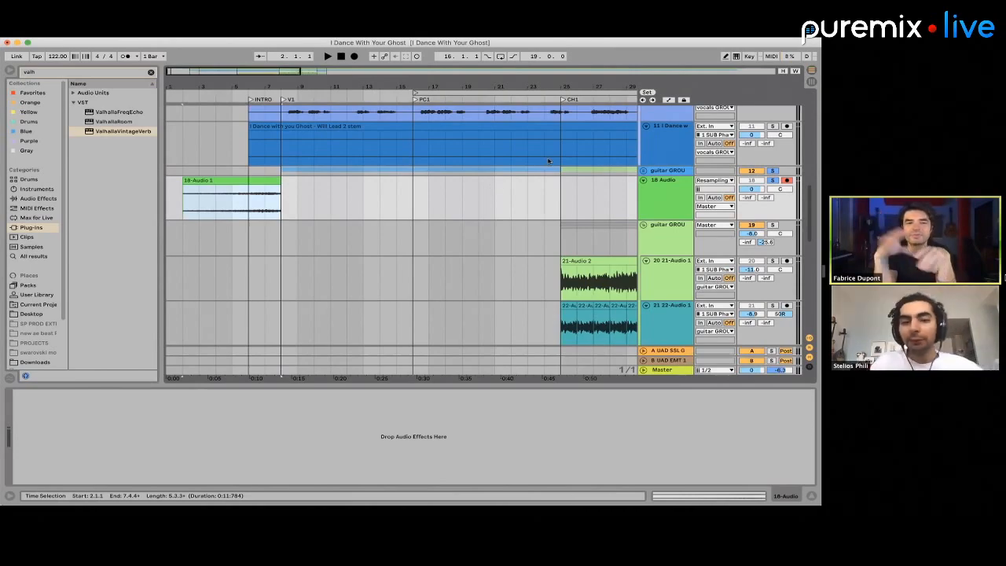
# Play the reversed reverb clip and move it to start at bar 5
pyautogui.click(251, 197)
pyautogui.press('space')
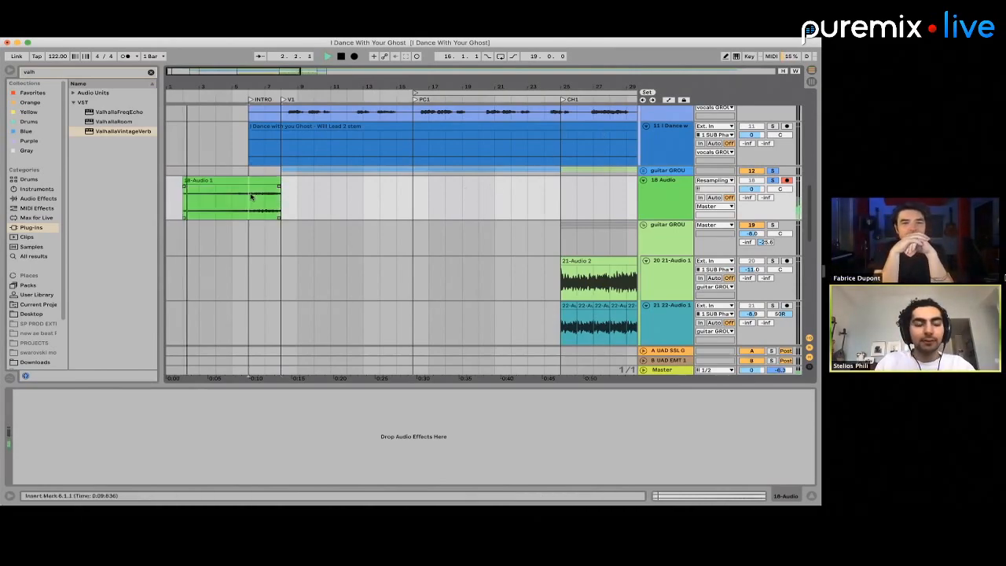
pyautogui.press('space')
pyautogui.moveTo(256, 180); pyautogui.dragTo(307, 184)
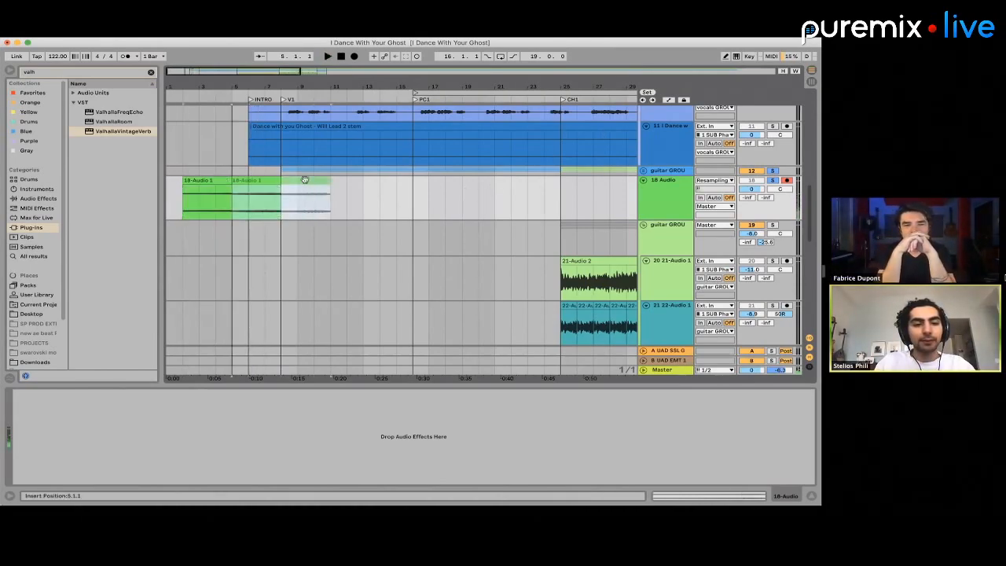
# Trim the reversed clip to bars 6 to 8, unsolo its track and the guitar GROUP, and play the result
pyautogui.click(429, 197)
pyautogui.moveTo(380, 195); pyautogui.dragTo(287, 190)
pyautogui.press('Delete')
pyautogui.moveTo(218, 195); pyautogui.dragTo(255, 187)
pyautogui.press('Delete')
pyautogui.click(262, 181)
pyautogui.press('space')
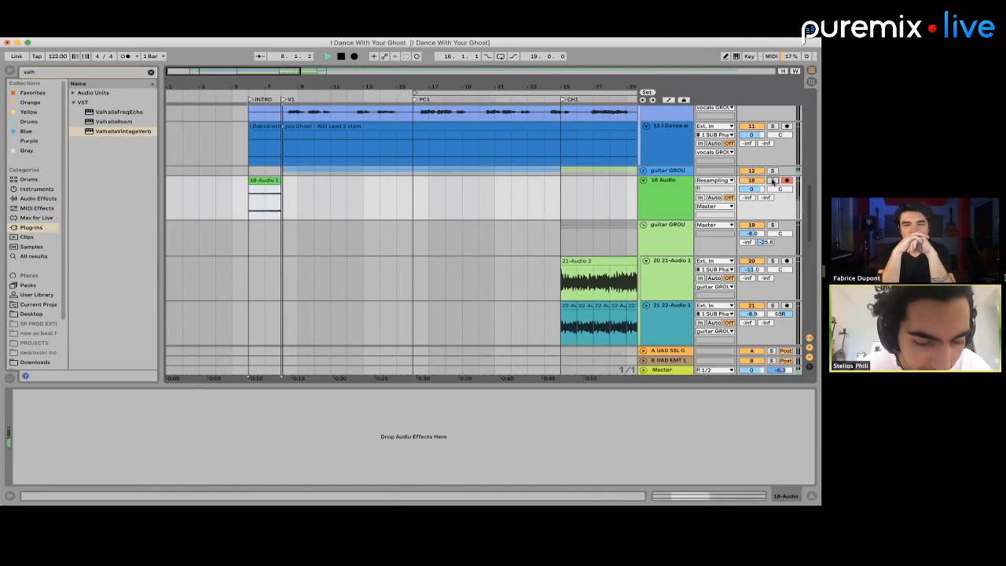
pyautogui.press('space')
# Open the reversed clip's sample settings and turn off Warp
pyautogui.press('-')
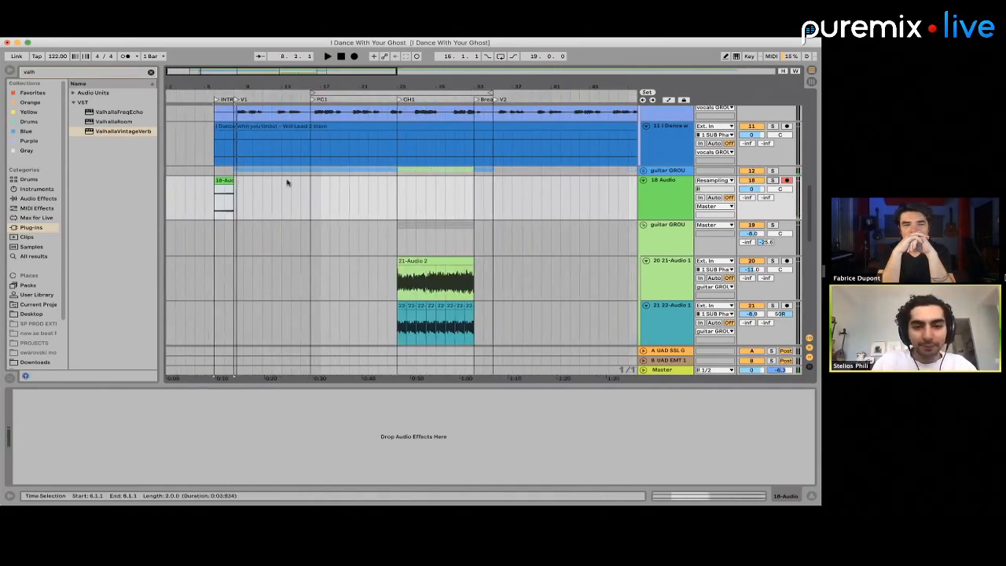
pyautogui.press('+')
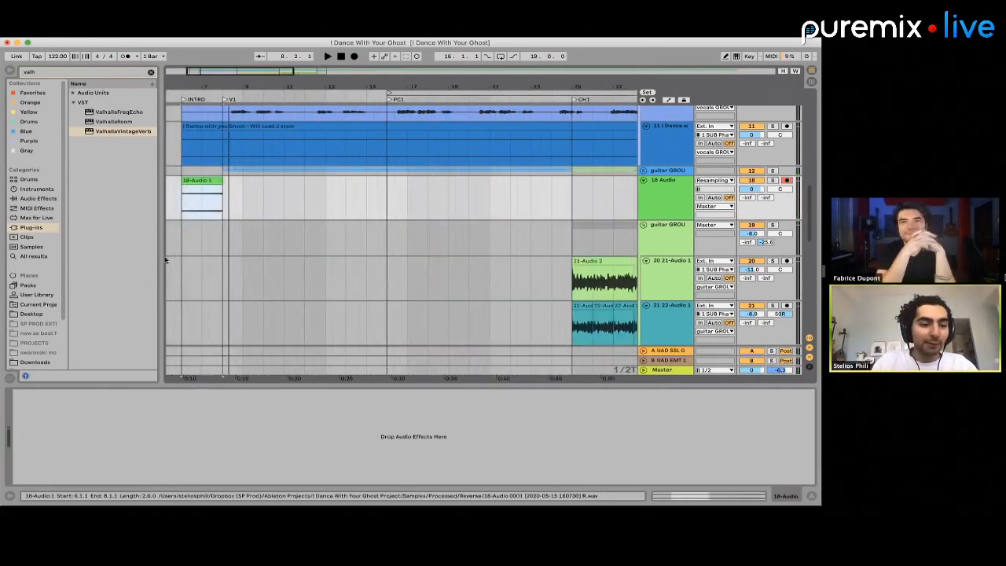
pyautogui.hotkey('shift', 'Tab')
pyautogui.click(124, 403)
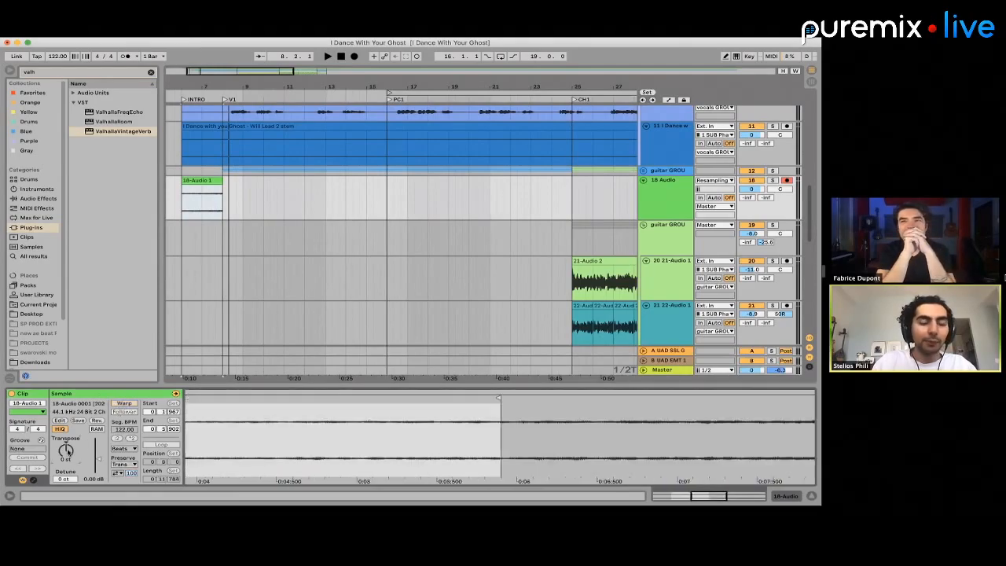
# Try transposing the reversed clip up 12 st with its end extended, and return the transposition to 0 st
pyautogui.press('space')
pyautogui.press('space')
pyautogui.moveTo(202, 182); pyautogui.dragTo(235, 182)
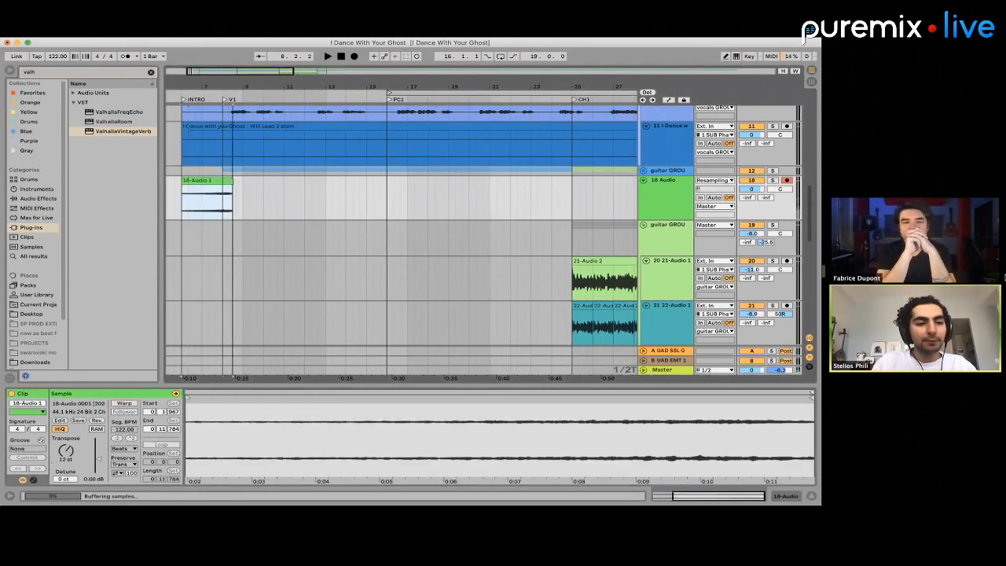
pyautogui.press('space')
pyautogui.press('super+d')
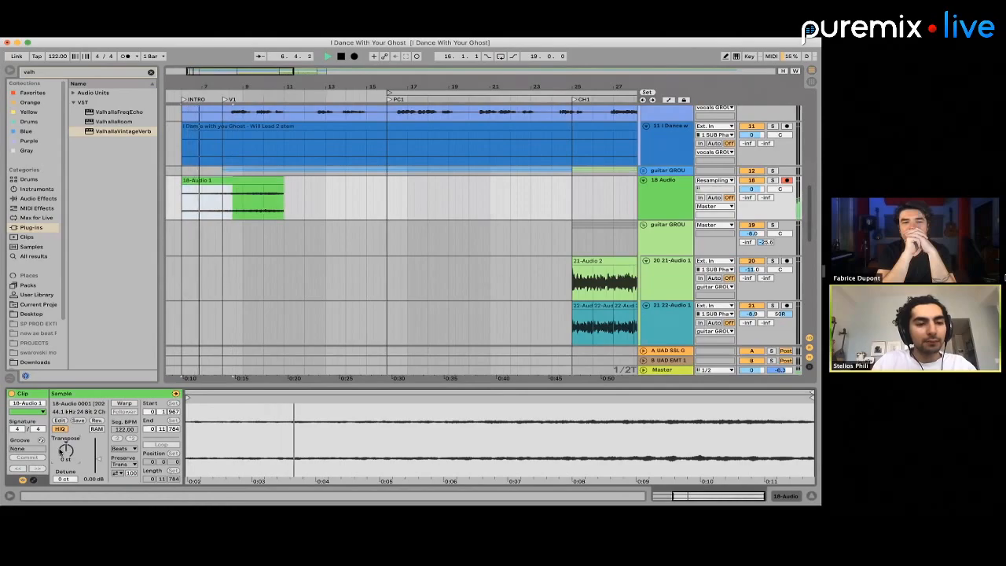
# Find FabFilter Pro-Q 3 by searching for "pro q" and add it to the 18 Audio track
pyautogui.click(41, 72)
pyautogui.write('pro q')
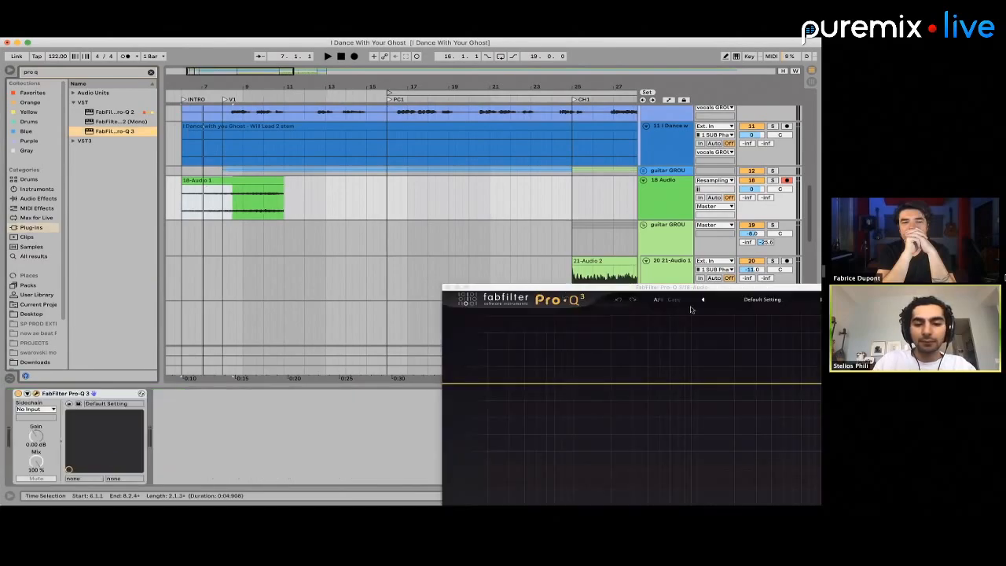
# Load the Low Cut preset in Pro-Q 3 and raise the cutoff point while the reversed clip plays
pyautogui.click(742, 305)
pyautogui.click(742, 440)
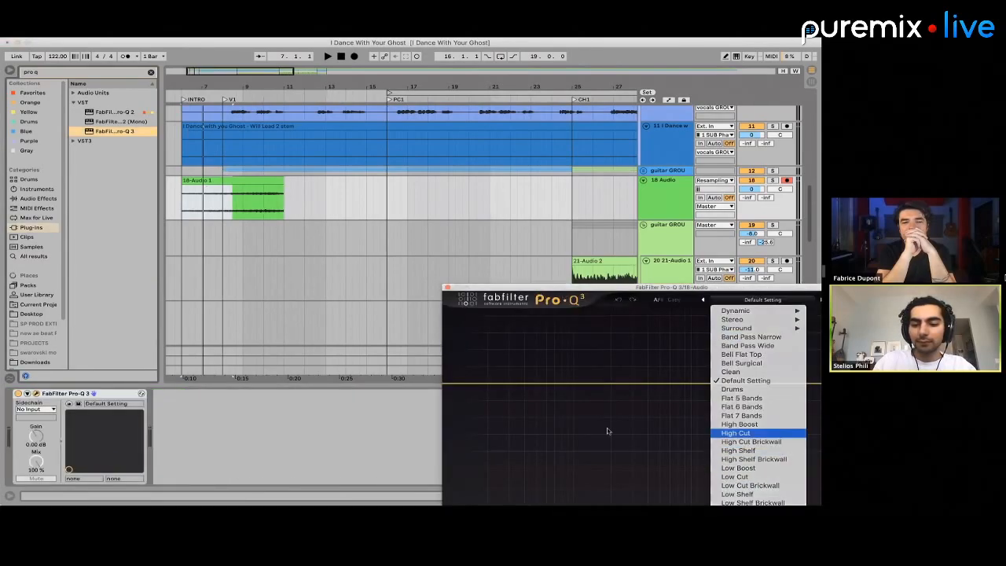
pyautogui.click(762, 300)
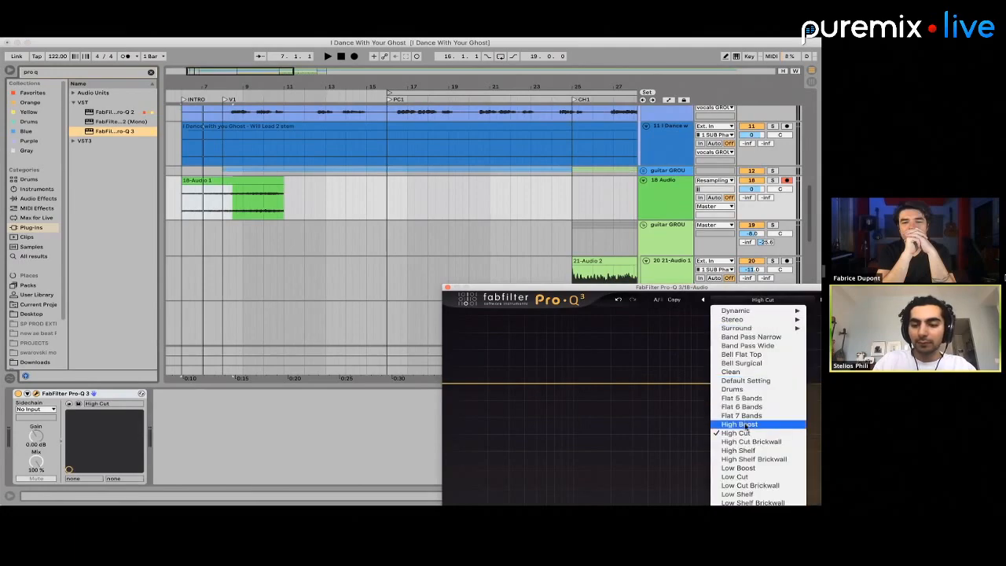
pyautogui.click(734, 476)
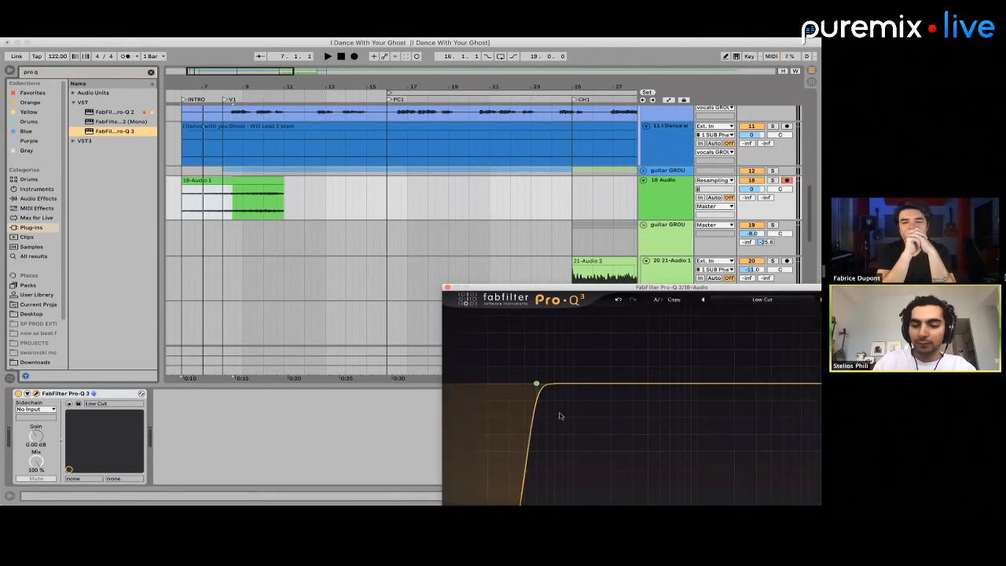
pyautogui.press('space')
pyautogui.moveTo(538, 388); pyautogui.dragTo(584, 415)
# Remove the part of the reversed clip after bar 8 and stop playback
pyautogui.moveTo(224, 196); pyautogui.dragTo(323, 196)
pyautogui.press('space')
pyautogui.click(671, 202)
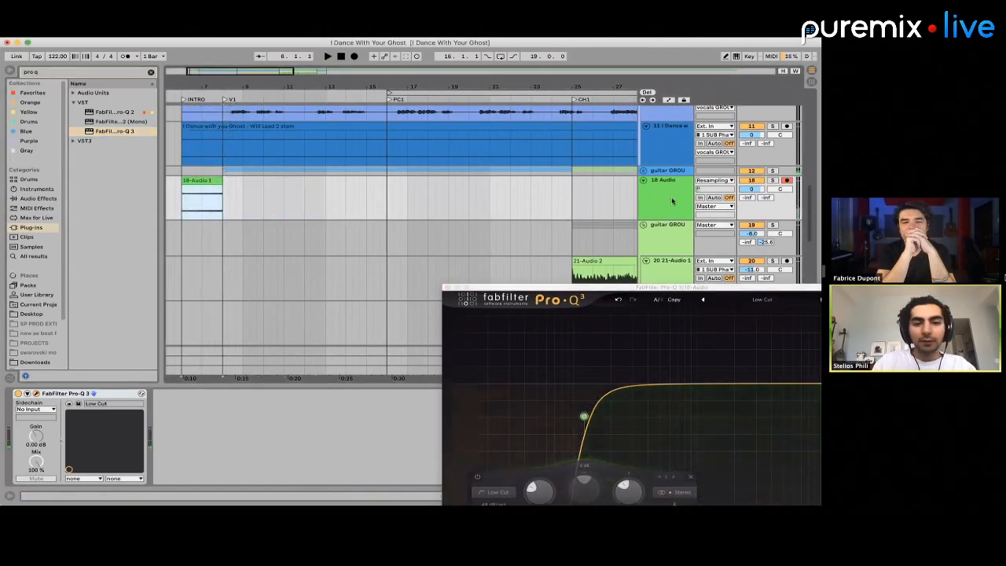
# Check the guitar GROUP's effect chain and listen to the transition from the reversed clip into V1
pyautogui.click(654, 172)
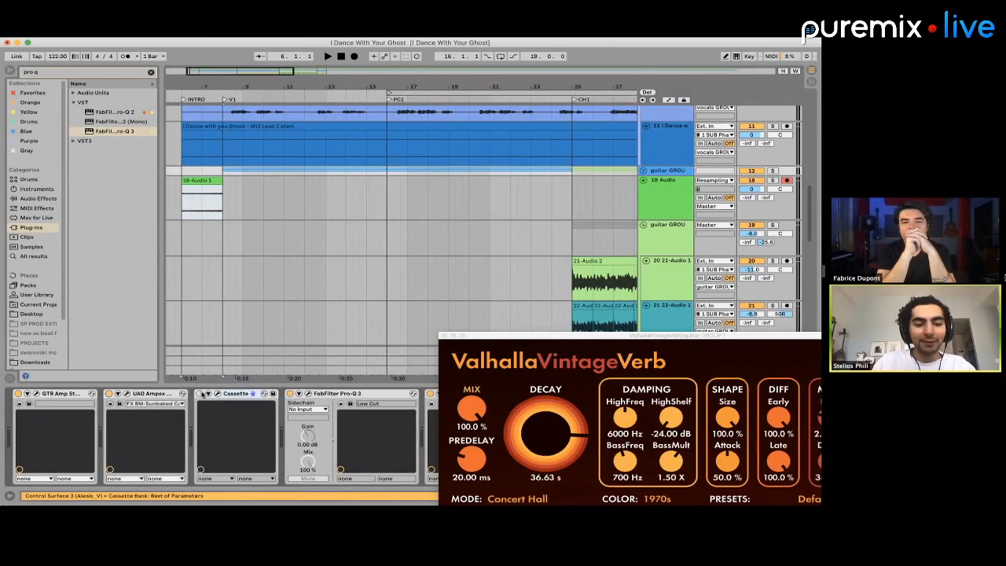
pyautogui.click(231, 179)
pyautogui.press('space')
pyautogui.press('space')
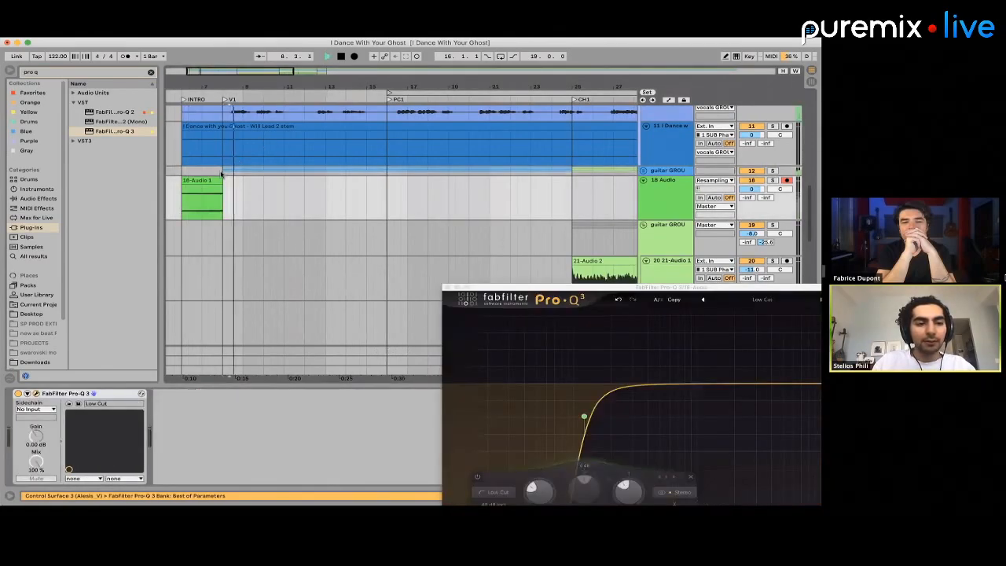
pyautogui.click(209, 171)
pyautogui.press('space')
pyautogui.press('space')
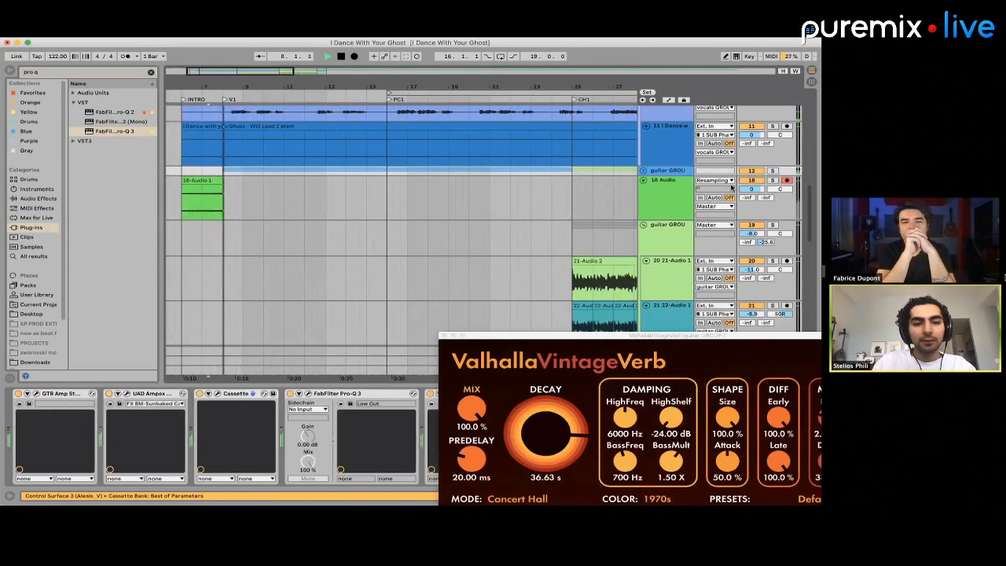
# Unfold the first guitar GROUP and give the reversed clip on 18 Audio a fade-in from bar 6 to bar 8
pyautogui.click(643, 170)
pyautogui.scroll(2, 211, 186)
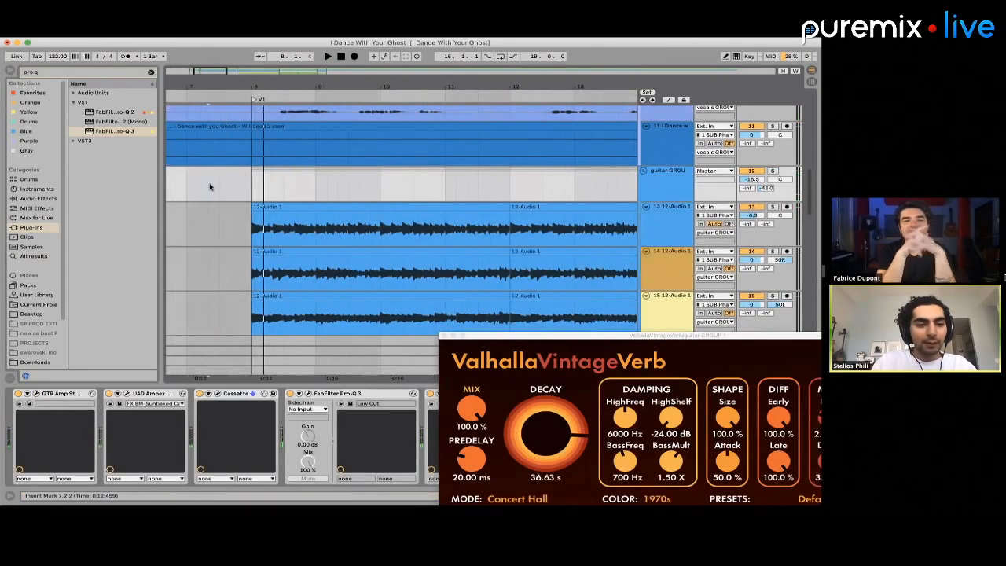
pyautogui.scroll(-3, 211, 186)
pyautogui.scroll(1, 234, 211)
pyautogui.scroll(-1, 235, 216)
pyautogui.hscroll(-3, 268, 260)
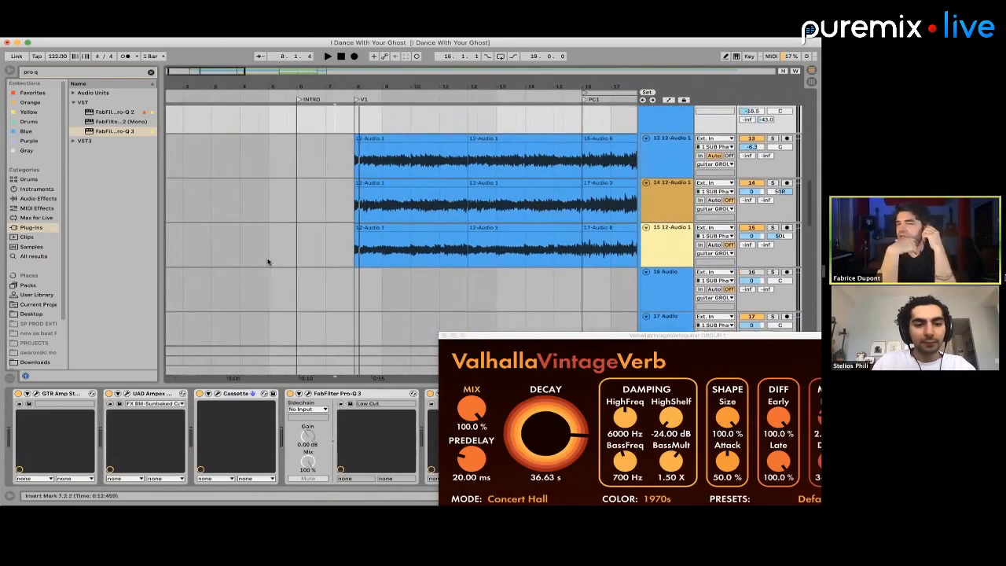
pyautogui.scroll(-3, 275, 260)
pyautogui.click(352, 262)
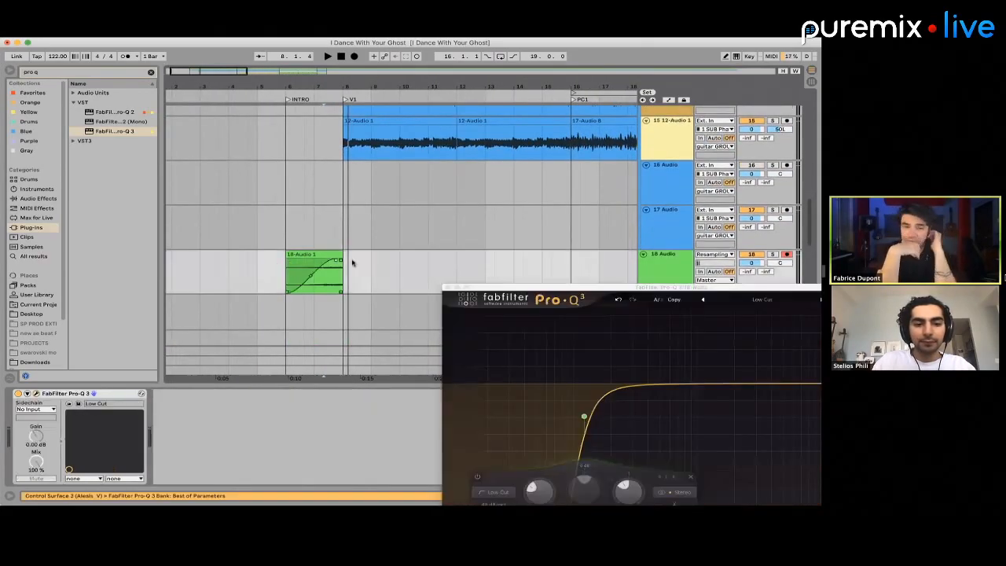
# Play the faded clip and extend its end to bar 10, then listen to the overlap with the verse guitars
pyautogui.click(312, 254)
pyautogui.press('space')
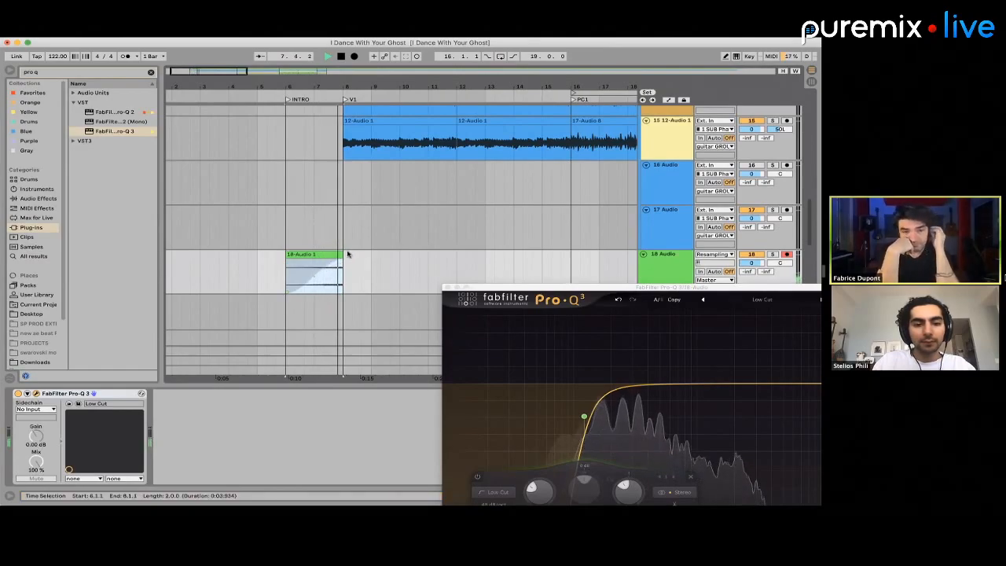
pyautogui.click(341, 254)
pyautogui.press('space')
pyautogui.moveTo(341, 255); pyautogui.dragTo(400, 261)
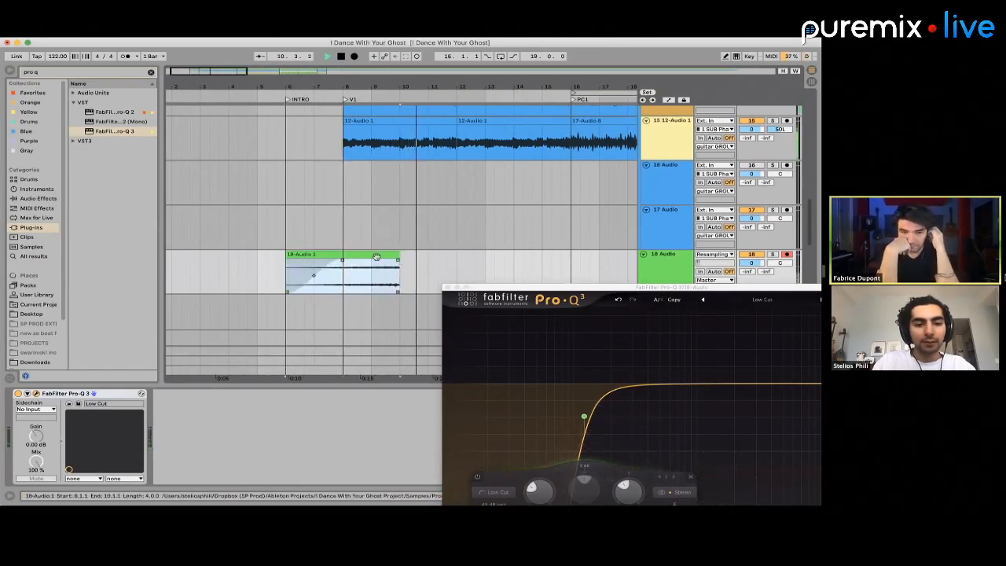
pyautogui.click(332, 276)
pyautogui.press('space')
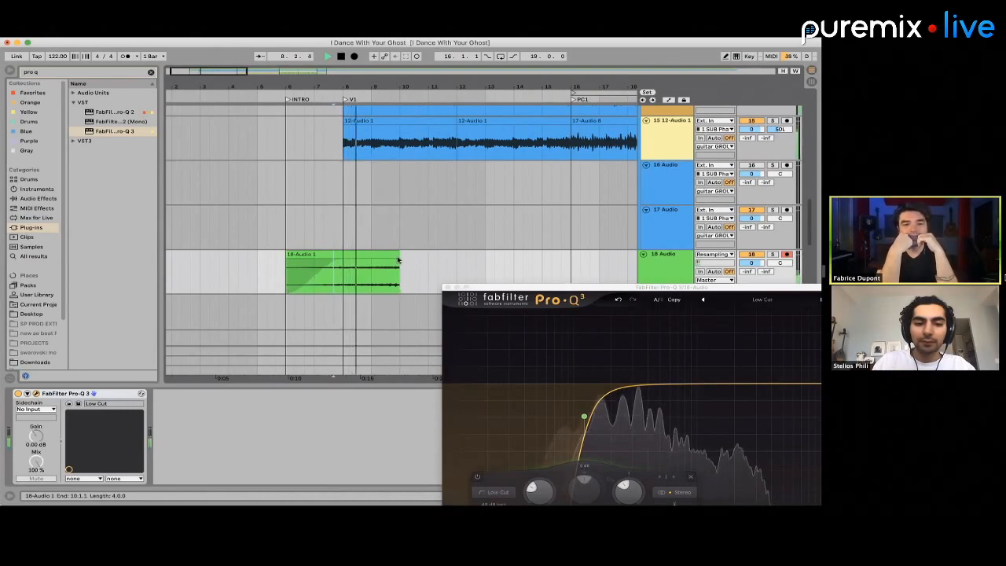
# Play the transition from bar 7 and shorten the reversed clip to end at bar 9
pyautogui.click(396, 261)
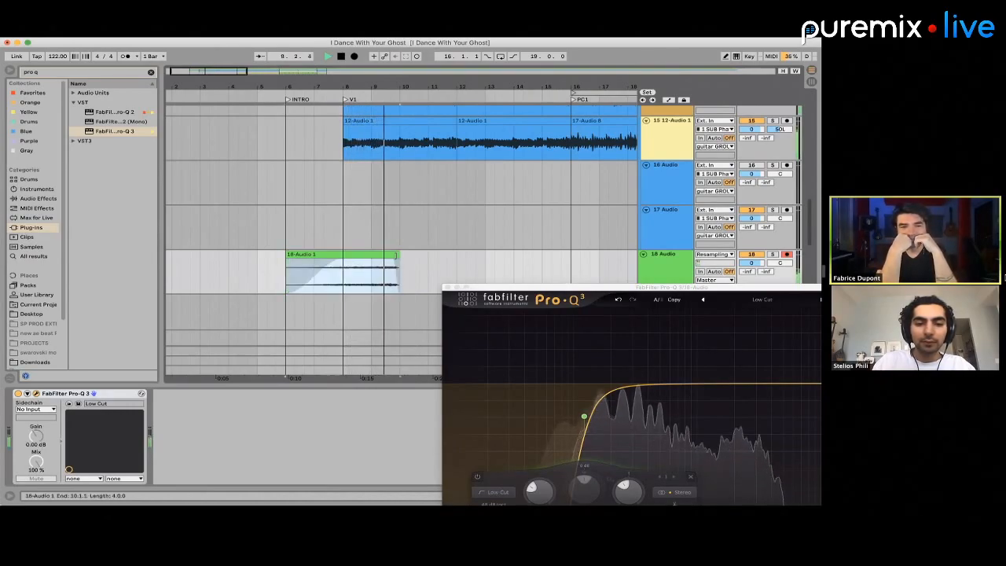
pyautogui.click(396, 260)
pyautogui.moveTo(394, 261); pyautogui.dragTo(417, 261)
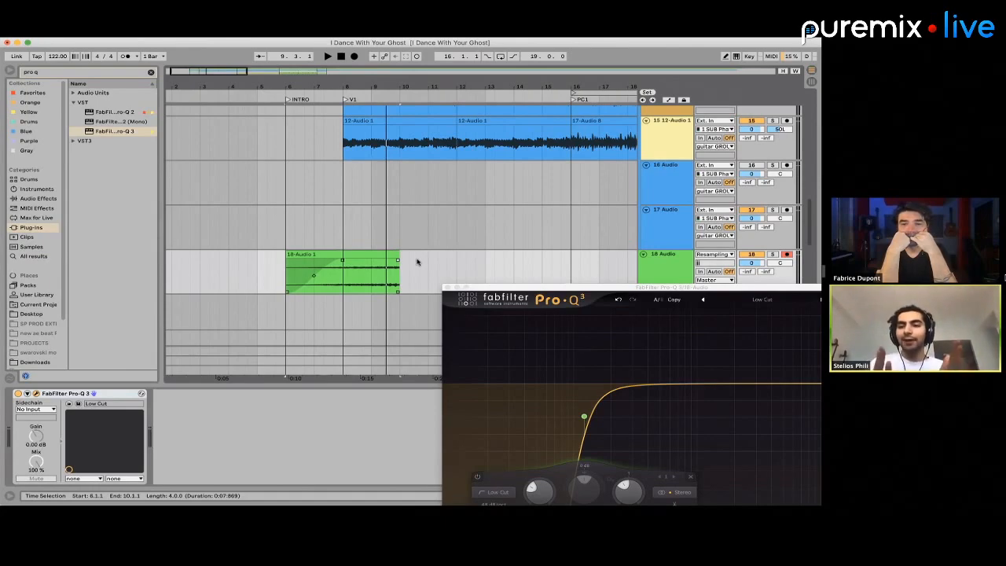
pyautogui.click(315, 285)
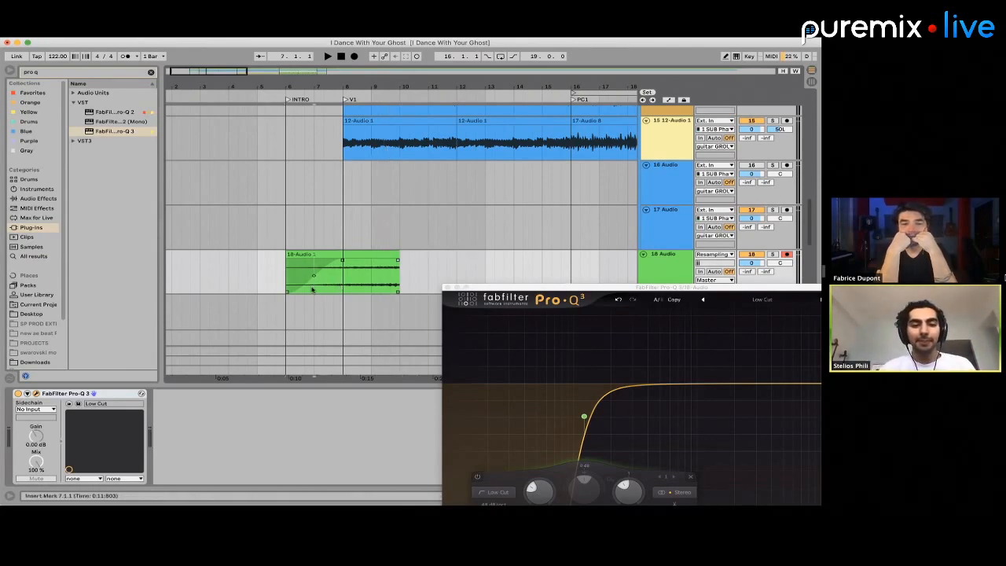
pyautogui.press('space')
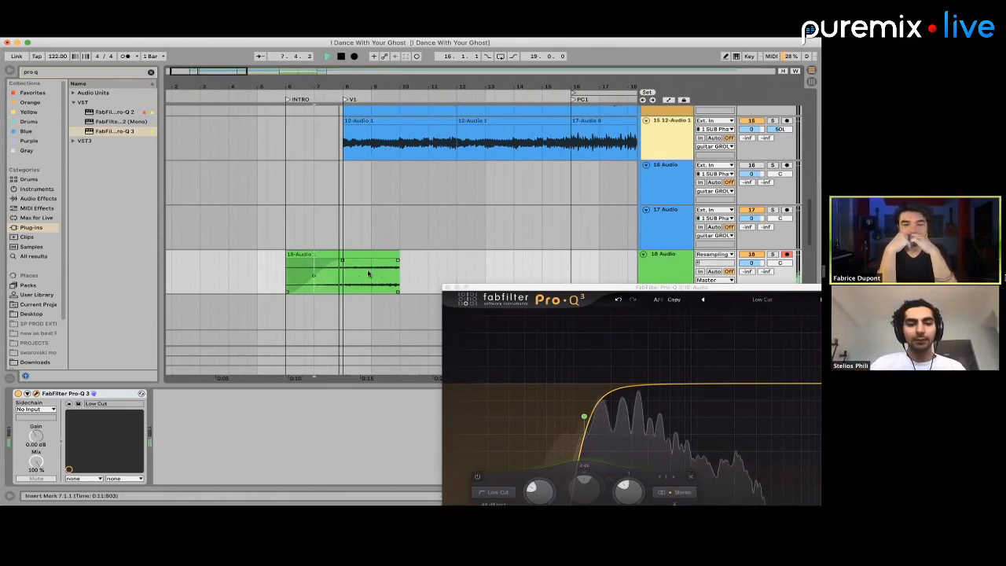
pyautogui.moveTo(370, 274); pyautogui.dragTo(342, 277)
pyautogui.press('Delete')
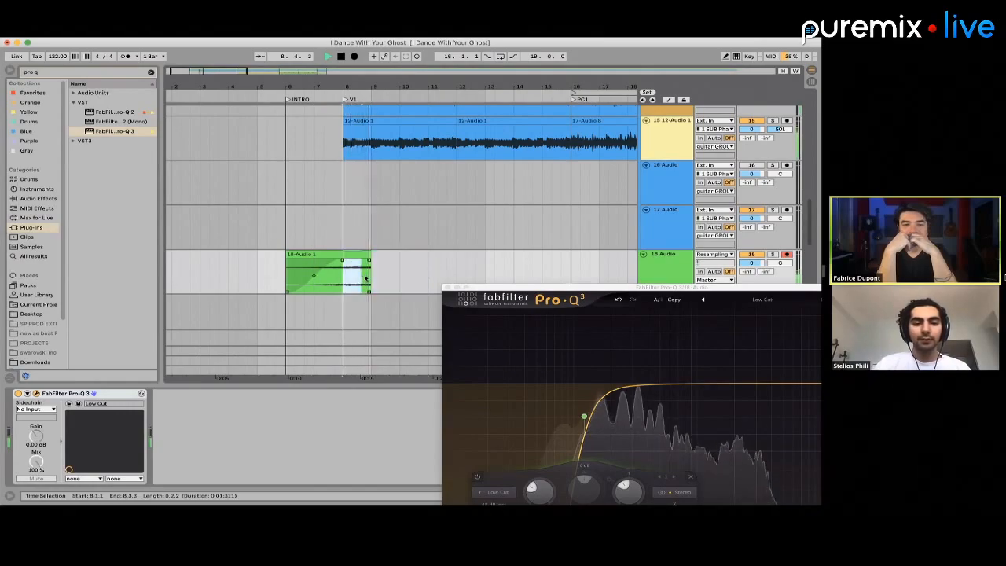
# Stop playback and fold the first guitar GROUP
pyautogui.press('space')
pyautogui.scroll(10, 385, 218)
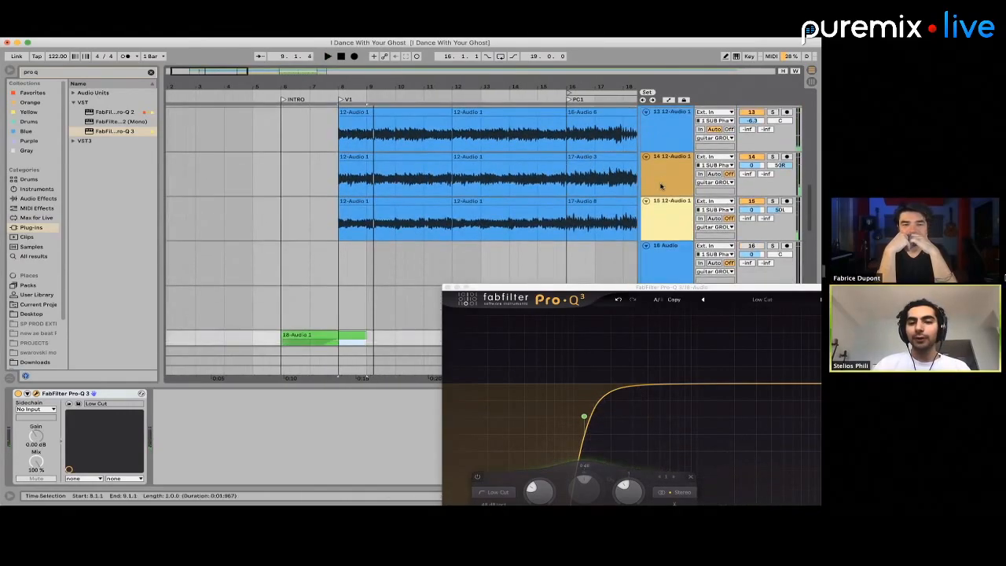
pyautogui.click(643, 140)
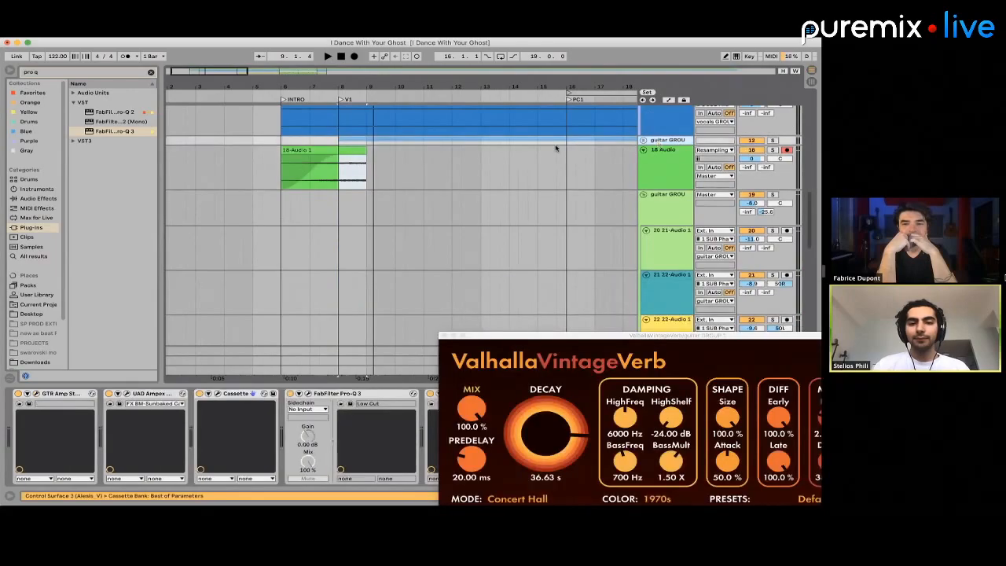
# Insert a new audio track below the first guitar GROUP and delete the group's clips from bar 10 to bar 16
pyautogui.click(579, 153)
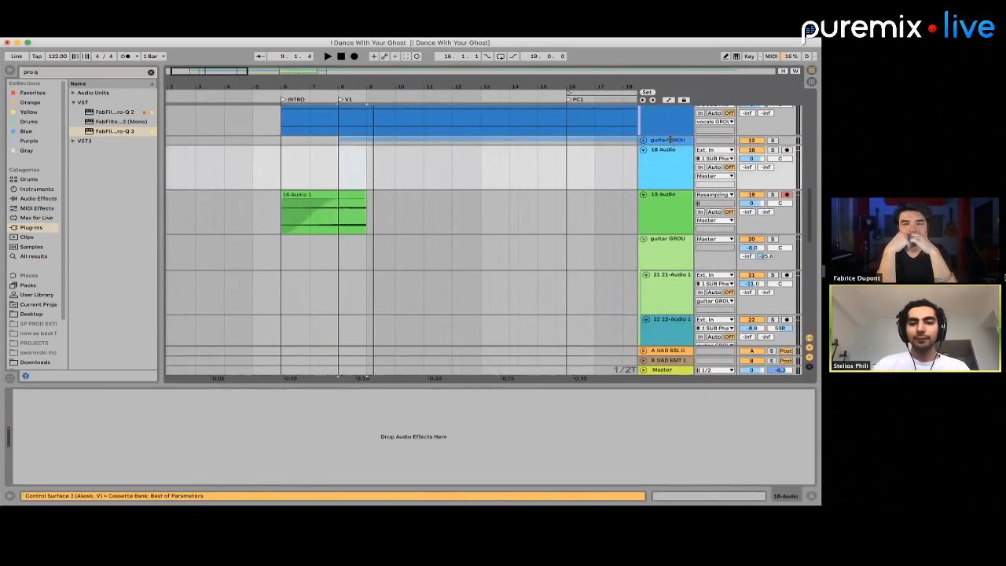
pyautogui.click(470, 142)
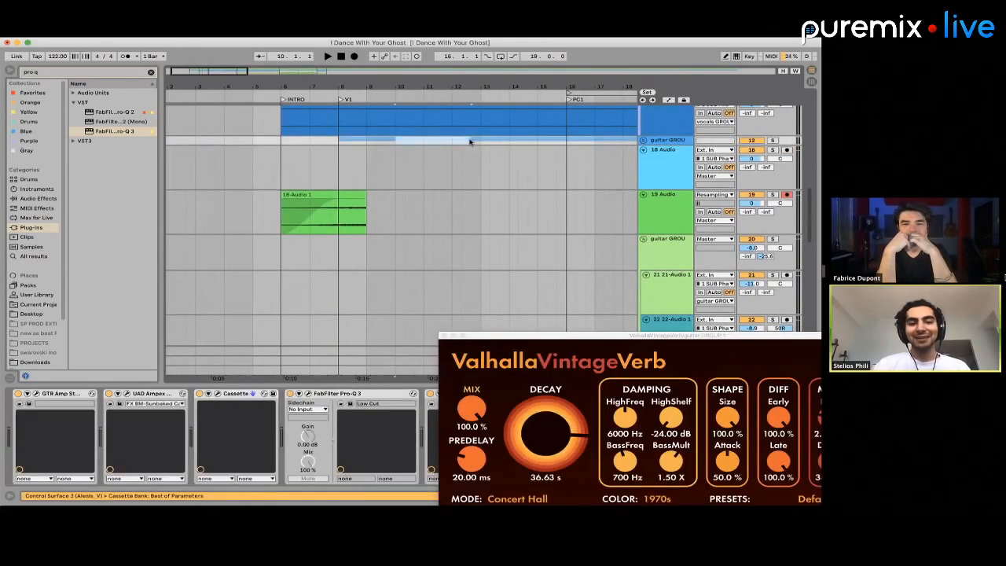
pyautogui.moveTo(407, 143); pyautogui.dragTo(561, 141)
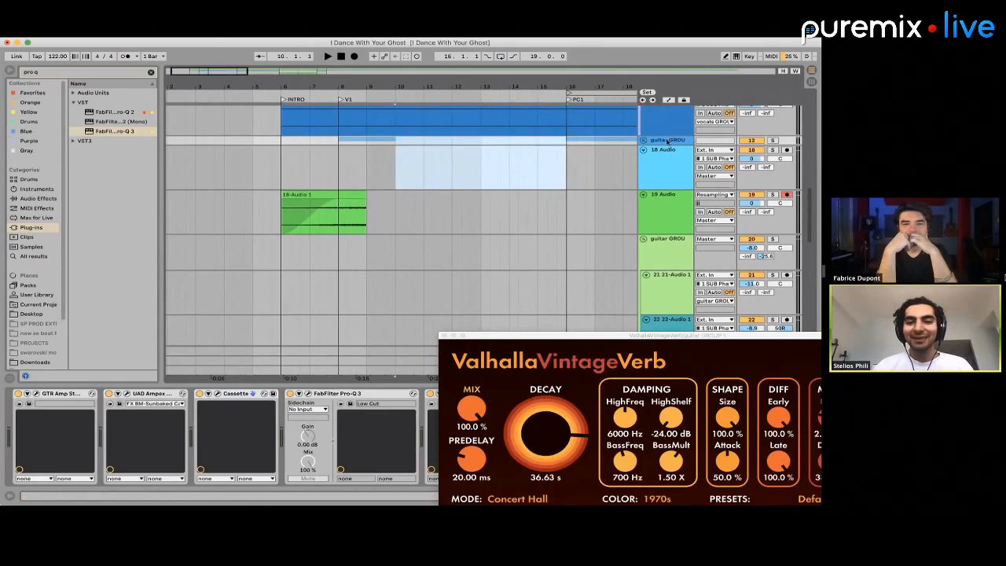
# Search the plug-ins for "valh" and put ValhallaVintageVerb with a 4.00 s decay on the first guitar GROUP
pyautogui.click(82, 75)
pyautogui.write('valh')
pyautogui.moveTo(150, 131); pyautogui.dragTo(306, 135)
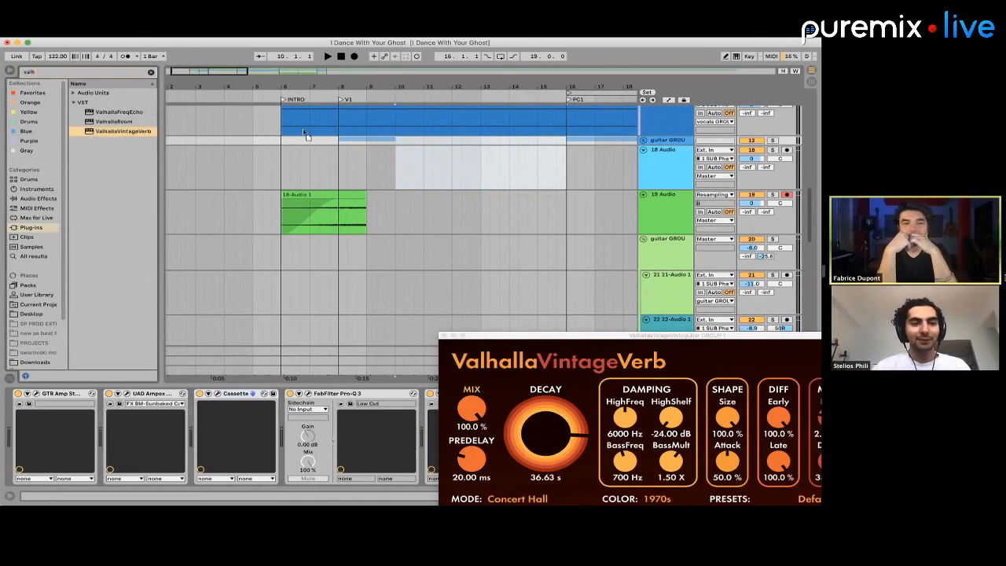
pyautogui.moveTo(389, 143); pyautogui.dragTo(363, 144)
pyautogui.click(368, 142)
pyautogui.click(540, 370)
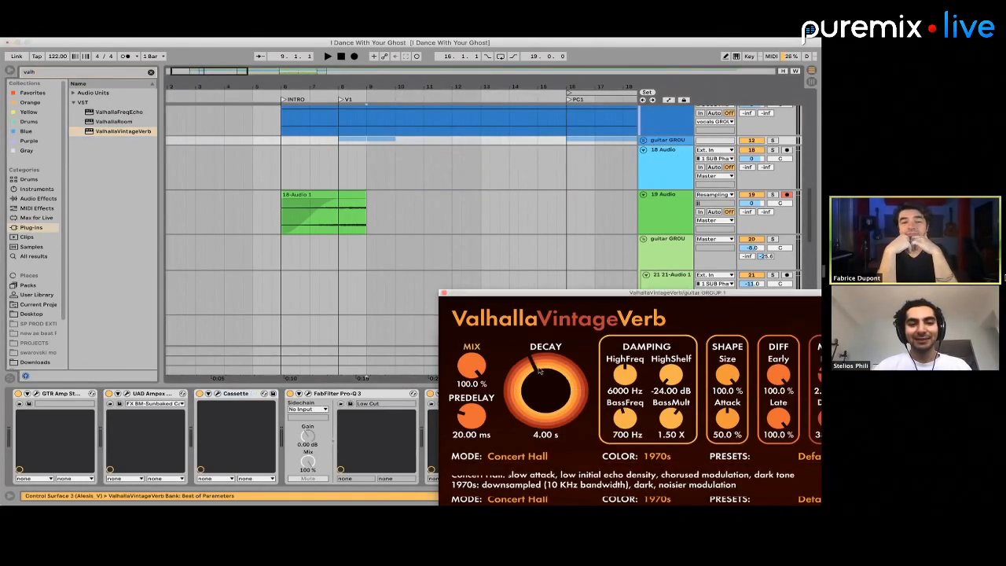
# Solo the new 18 Audio track, set its input to Resampling, and record the guitar reverb tail from bar 9
pyautogui.click(373, 155)
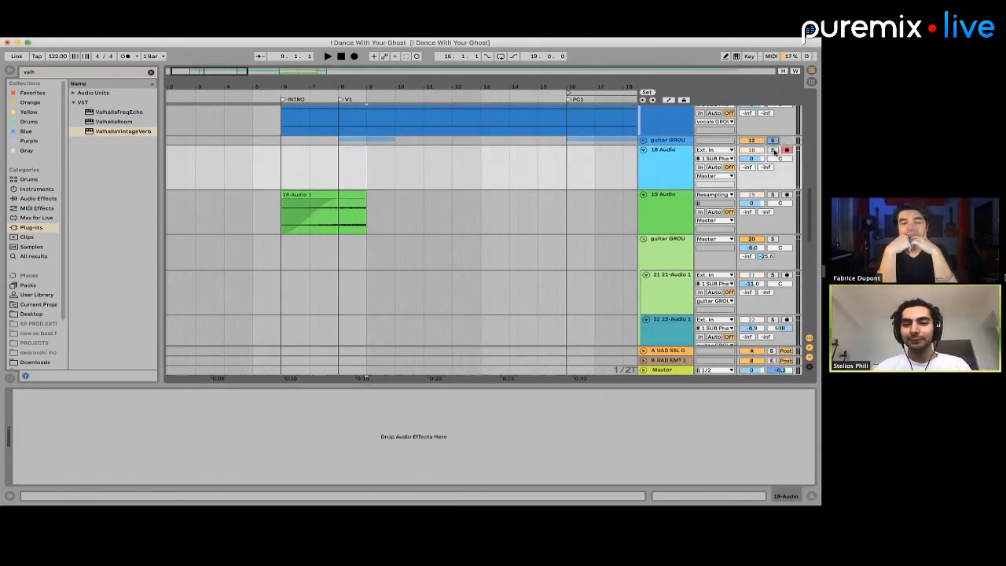
pyautogui.click(721, 153)
pyautogui.click(711, 159)
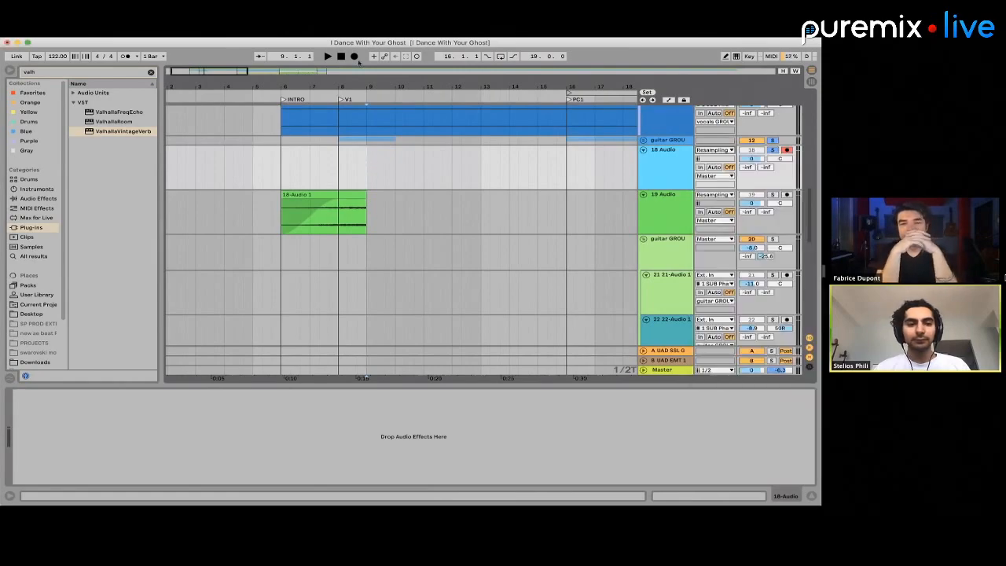
pyautogui.click(354, 57)
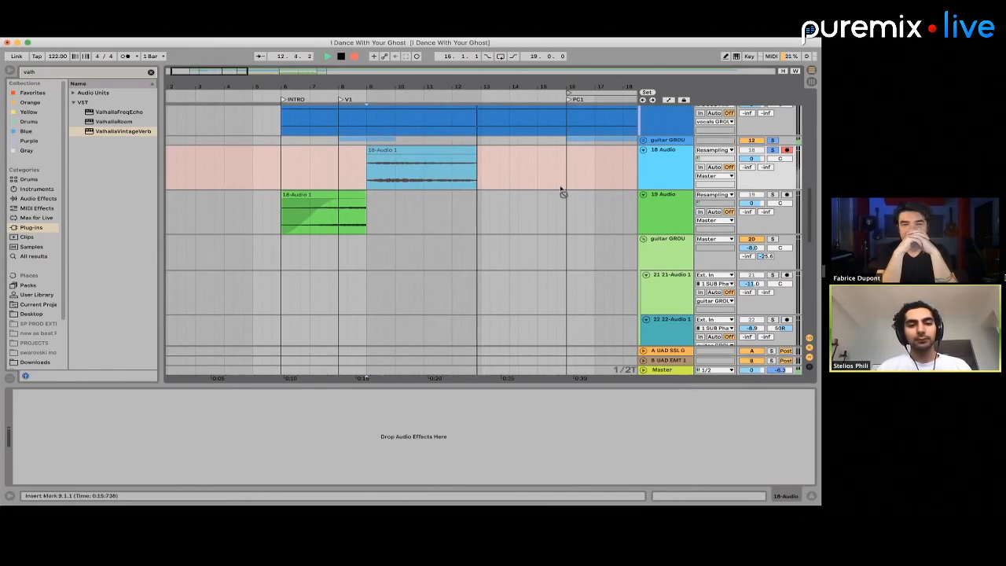
pyautogui.press('space')
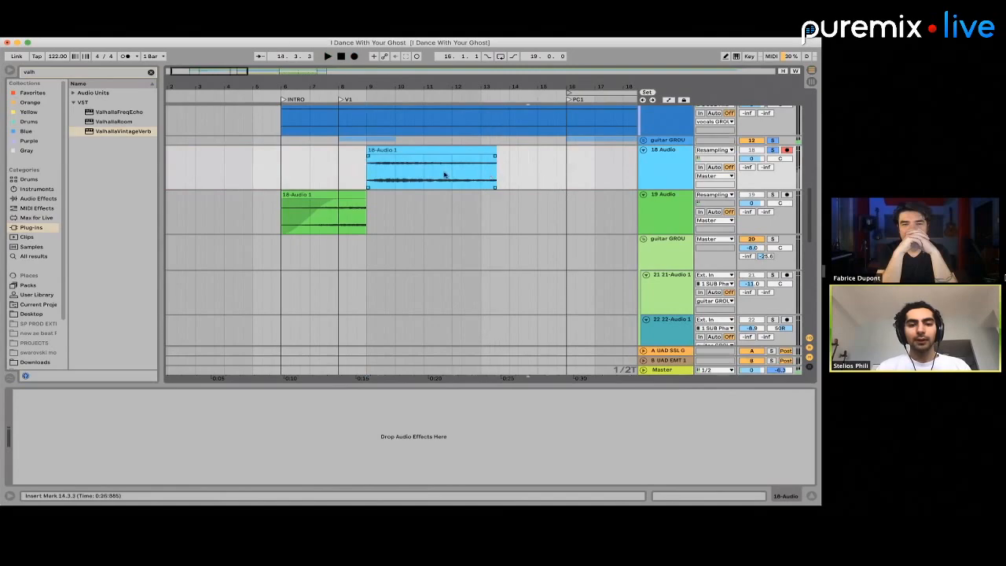
# Copy bar 11 of the recorded reverb and paste it at bar 9 on 19 Audio after undoing the take and guitar deletion
pyautogui.moveTo(425, 174); pyautogui.dragTo(455, 175)
pyautogui.press('super+z')
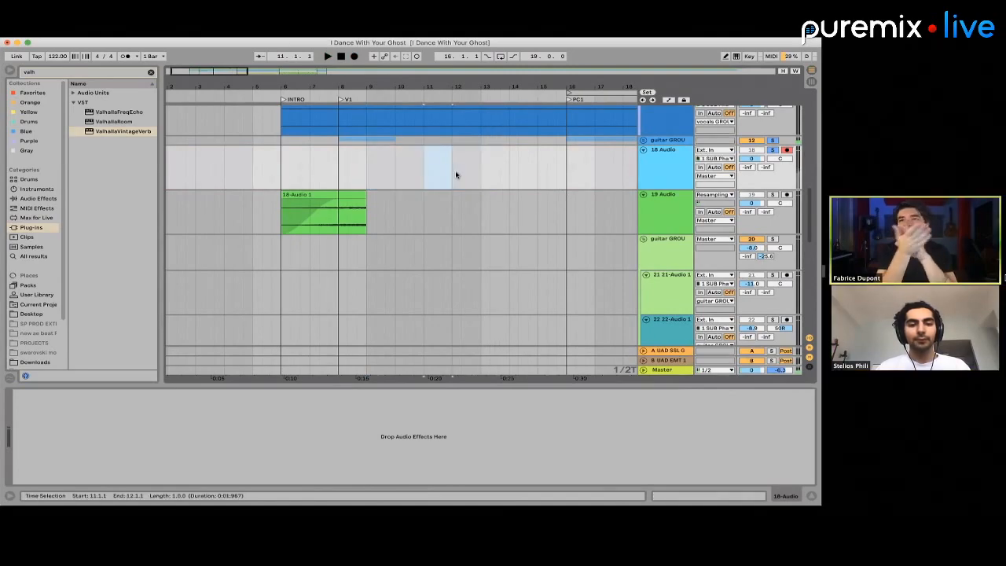
pyautogui.press('super+z')
pyautogui.press('super+z')
pyautogui.press('super+z')
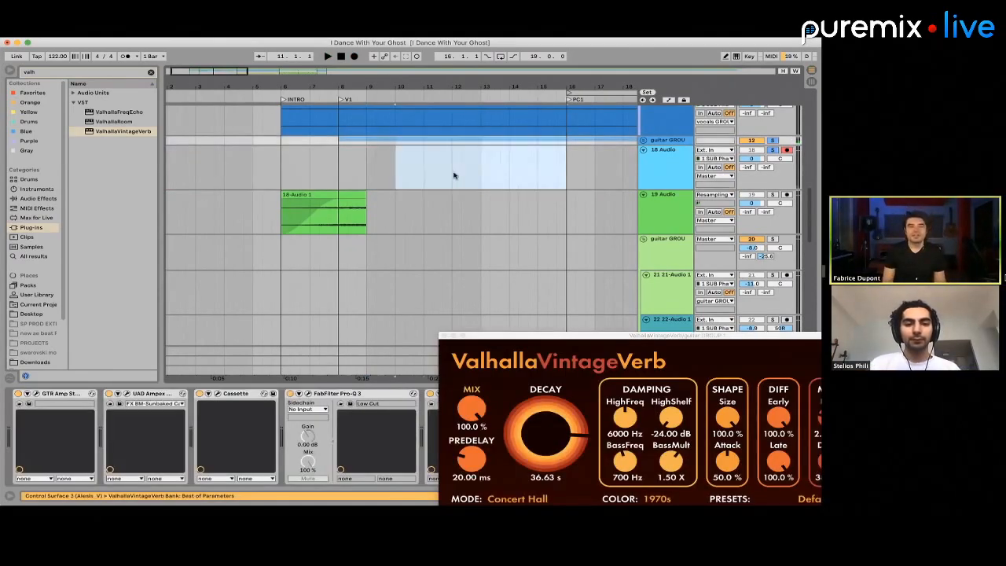
pyautogui.press('super+z')
# Solo the first guitar GROUP, delete its clips from 11.1.1 to 13.3.3, and listen to the tail from bar 10
pyautogui.click(406, 142)
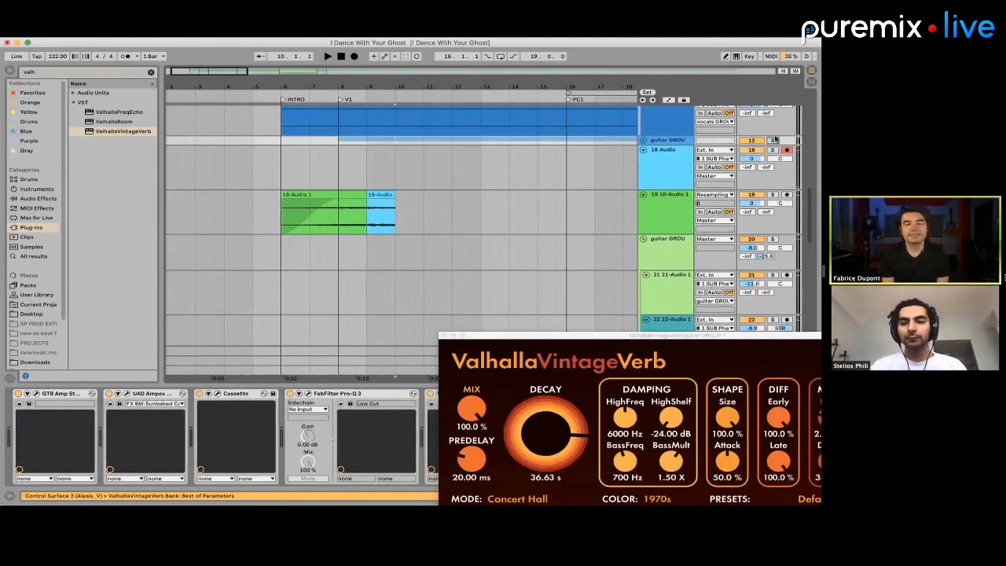
pyautogui.press('space')
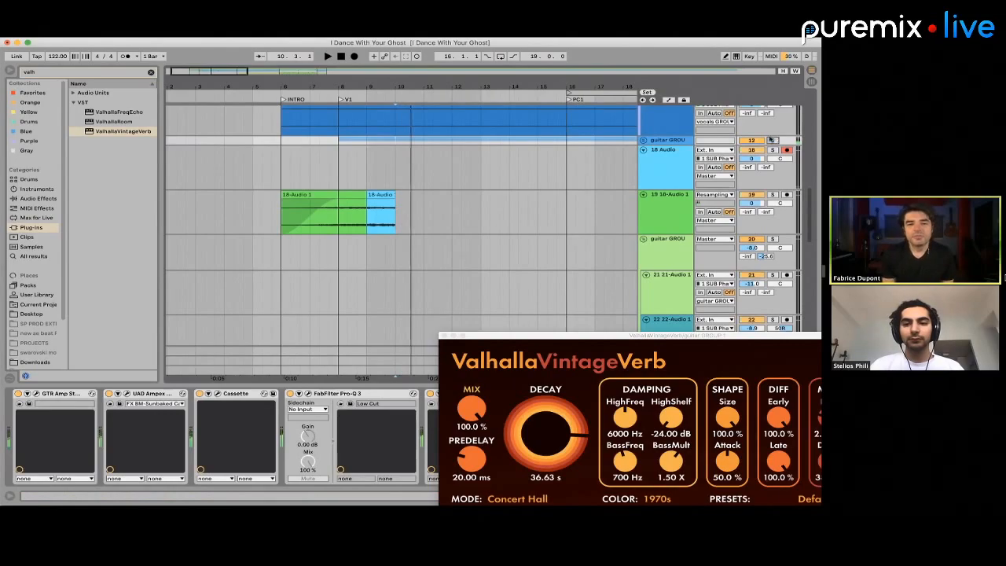
pyautogui.moveTo(424, 151); pyautogui.dragTo(503, 139)
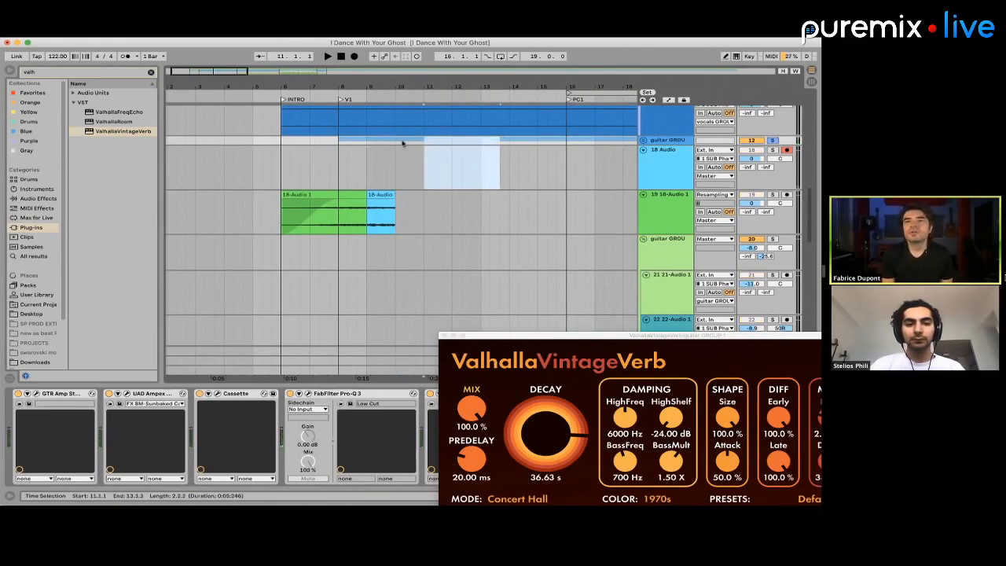
pyautogui.click(402, 143)
pyautogui.press('space')
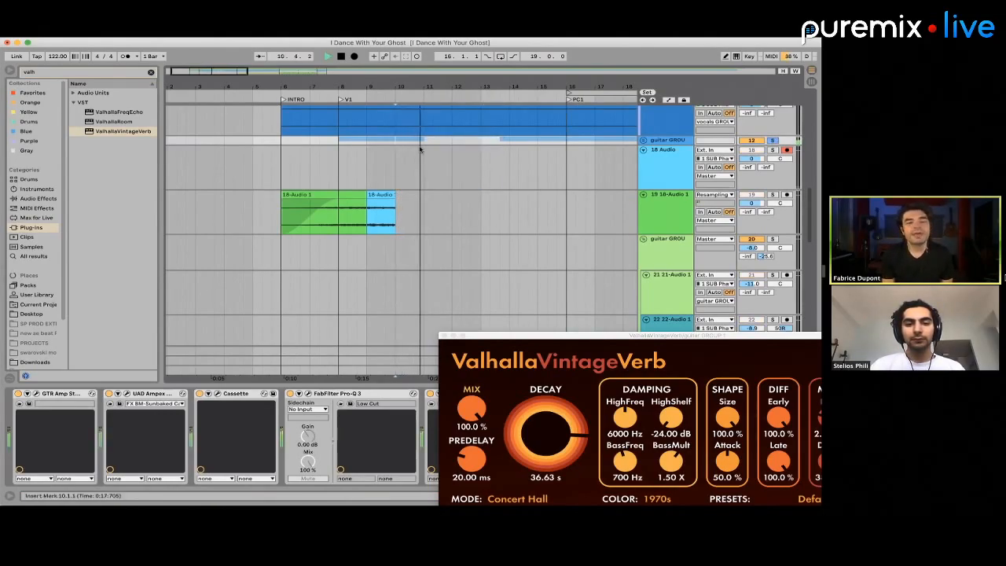
pyautogui.press('space')
# Replay the soloed guitar GROUP from bar 10 and check its ValhallaVintageVerb tail
pyautogui.click(393, 157)
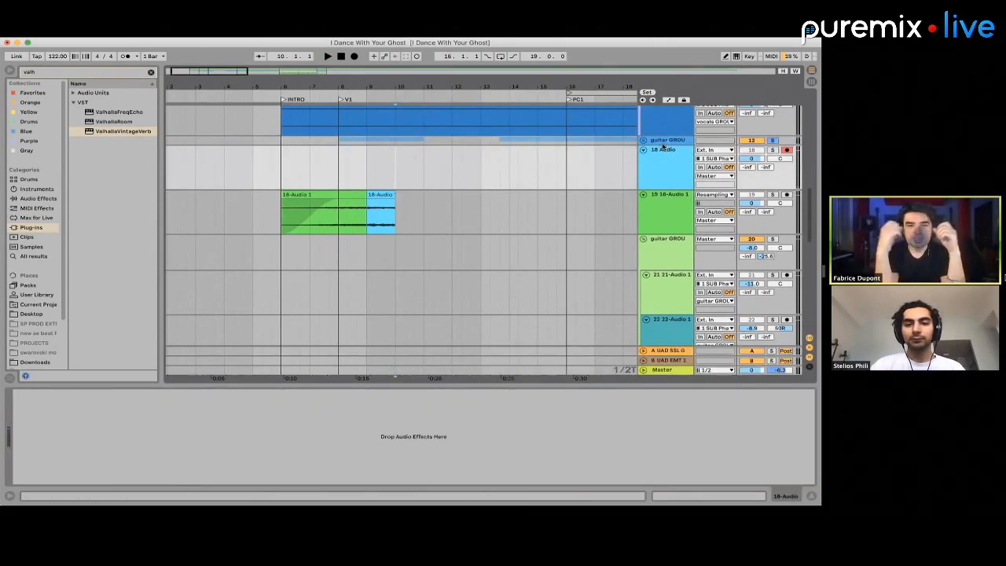
pyautogui.click(417, 140)
pyautogui.press('space')
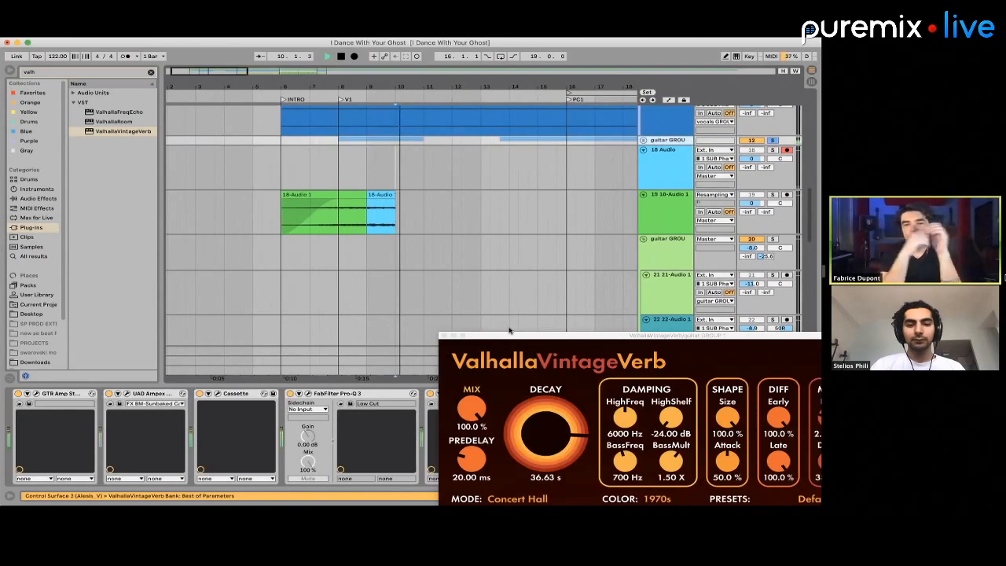
pyautogui.moveTo(503, 338); pyautogui.dragTo(541, 388)
pyautogui.click(662, 168)
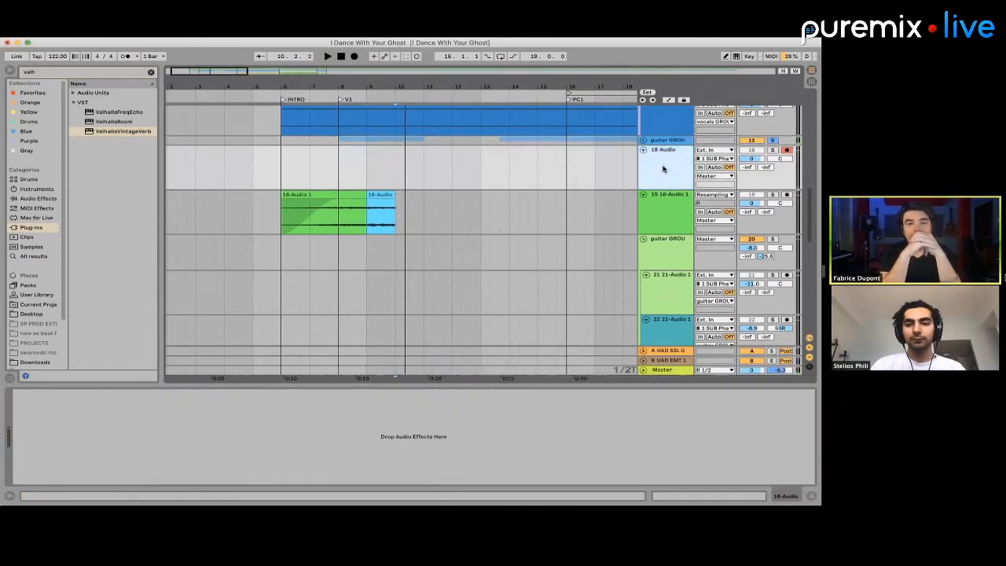
# Inspect the effects on 19 18-Audio 1 and reveal the first guitar GROUP's full device chain by moving the reverb window aside
pyautogui.click(623, 219)
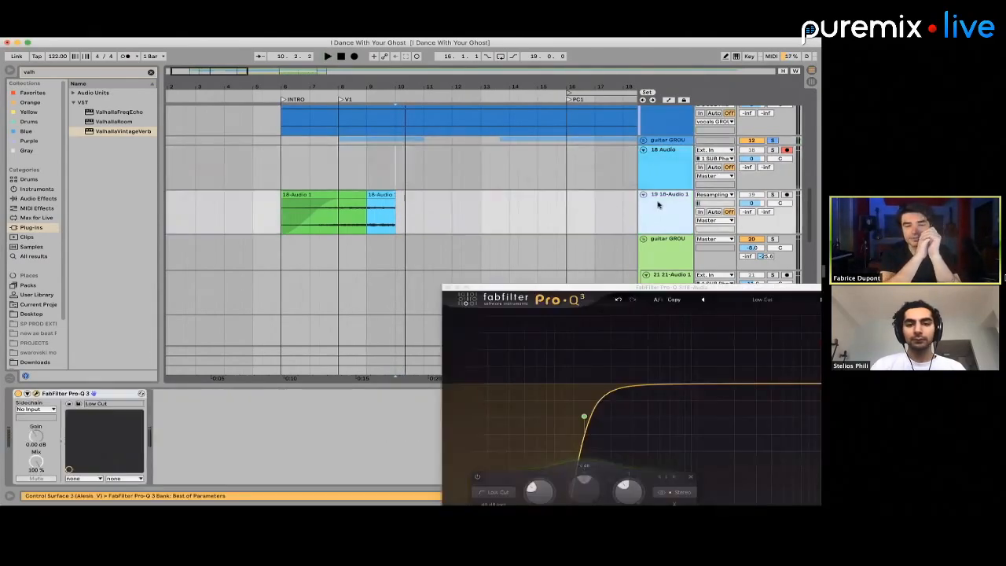
pyautogui.click(660, 179)
pyautogui.click(661, 142)
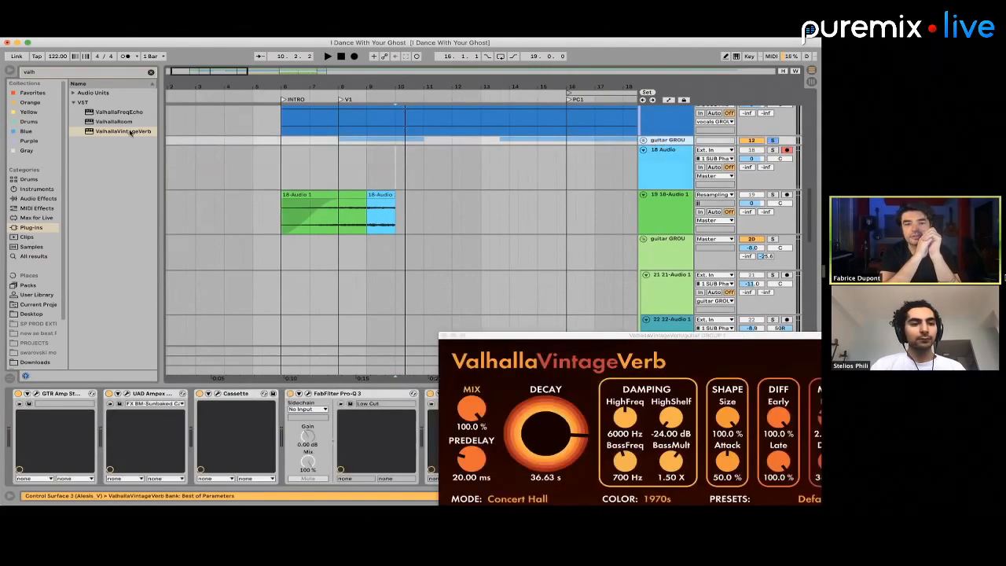
pyautogui.moveTo(131, 133); pyautogui.dragTo(410, 139)
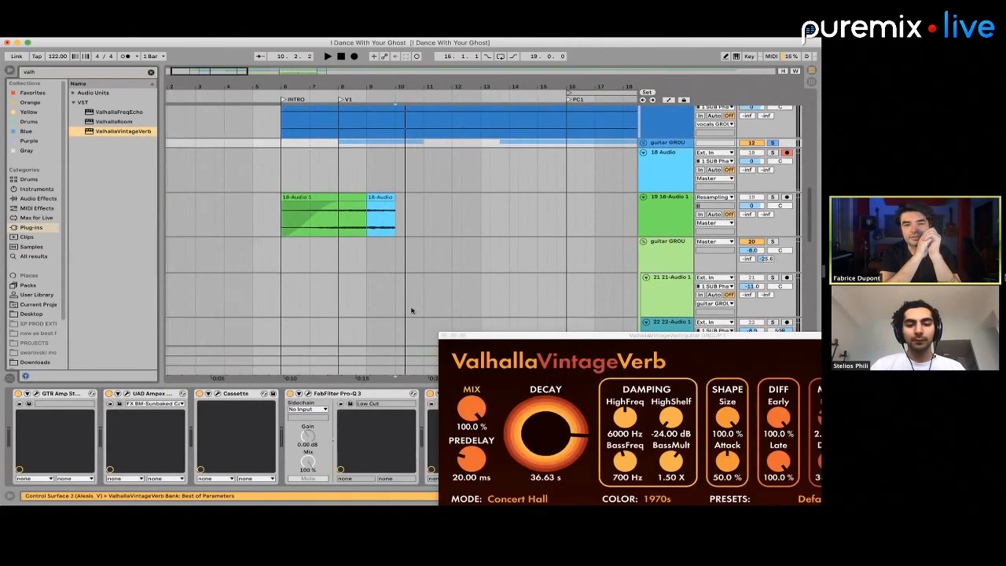
pyautogui.moveTo(480, 336); pyautogui.dragTo(772, 495)
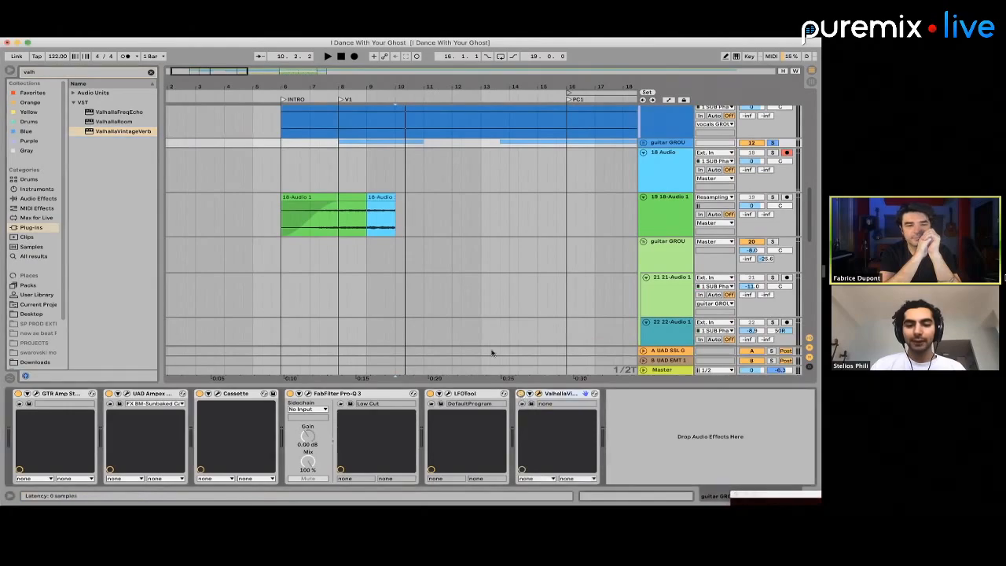
# Record on 18 Audio from bar 10 while deleting the first guitar GROUP's clips from bar 13 to about bar 15
pyautogui.click(396, 156)
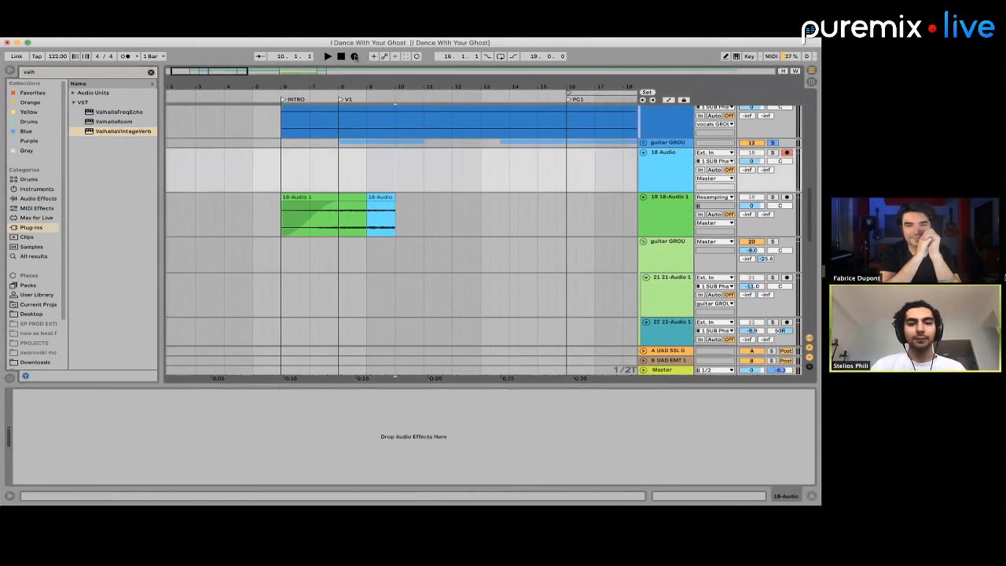
pyautogui.click(355, 56)
pyautogui.moveTo(480, 142); pyautogui.dragTo(545, 140)
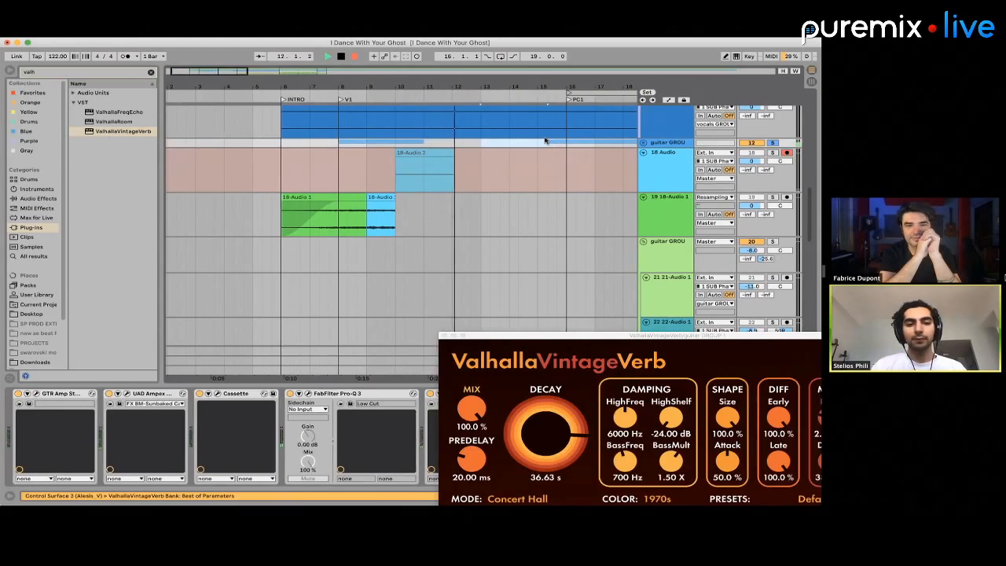
pyautogui.press('space')
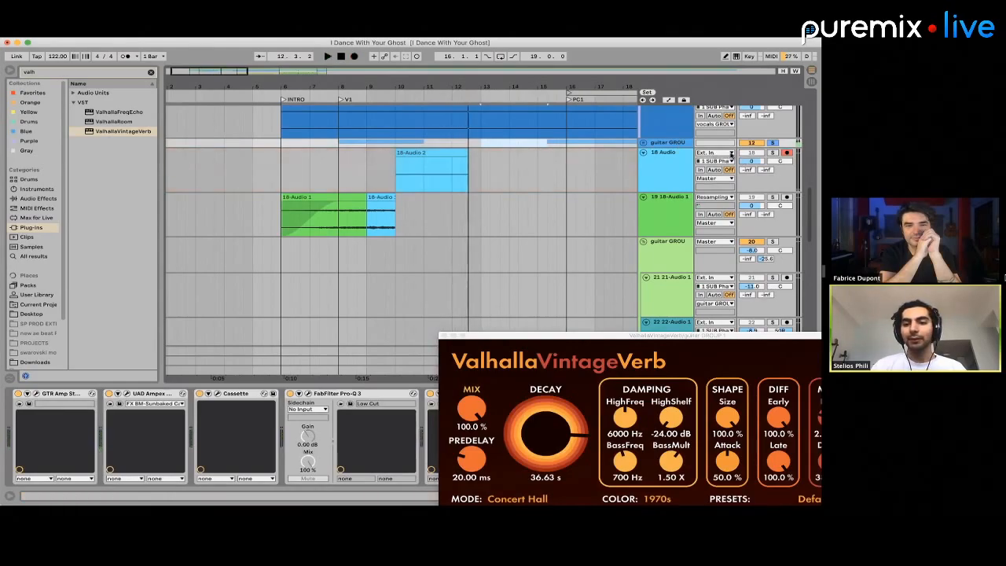
# Solo 18 Audio, set its input to Resampling, and record the guitar reverb from bar 10 to about bar 15
pyautogui.click(772, 152)
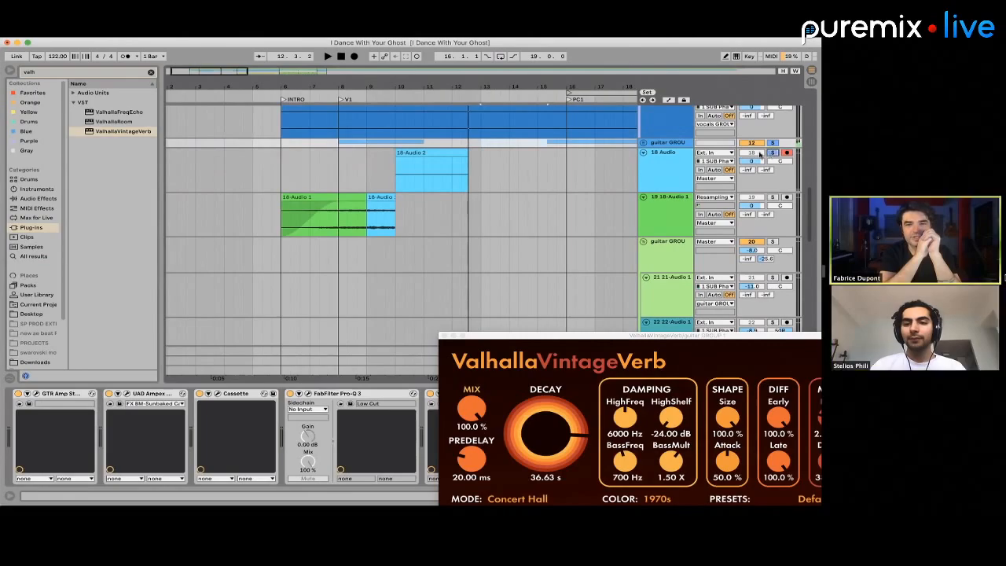
pyautogui.click(430, 176)
pyautogui.click(715, 153)
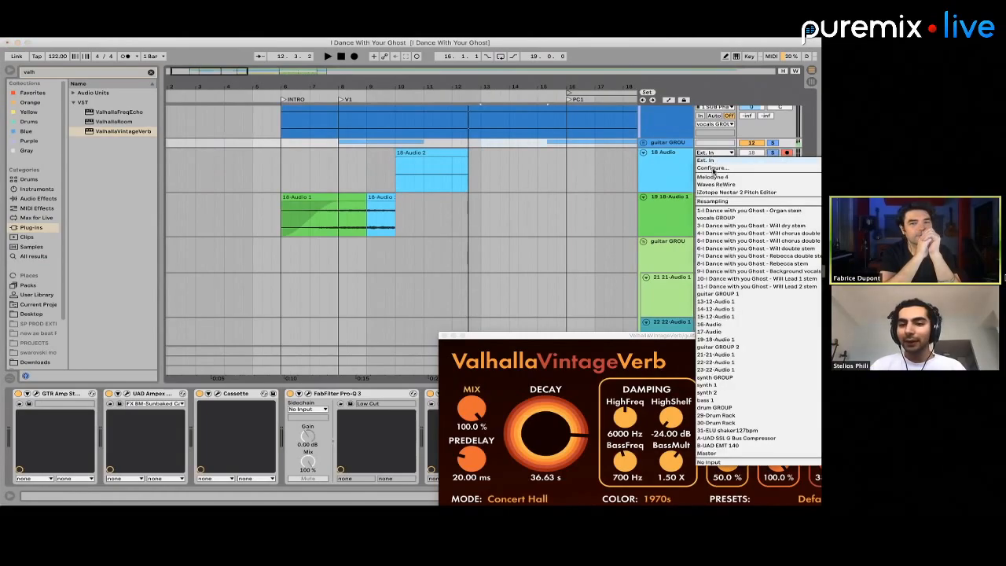
pyautogui.click(713, 201)
pyautogui.click(353, 57)
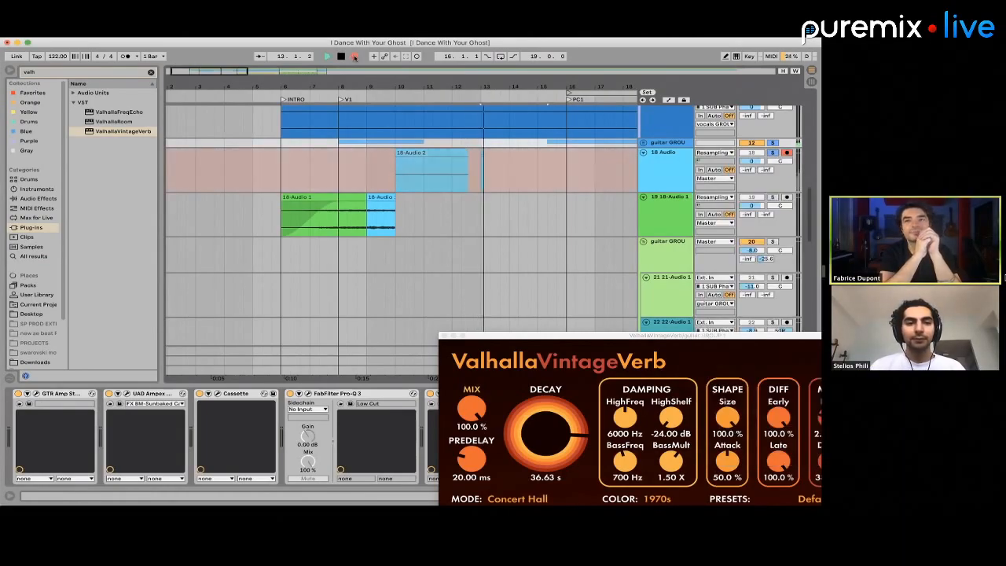
pyautogui.press('space')
pyautogui.click(407, 152)
pyautogui.click(354, 56)
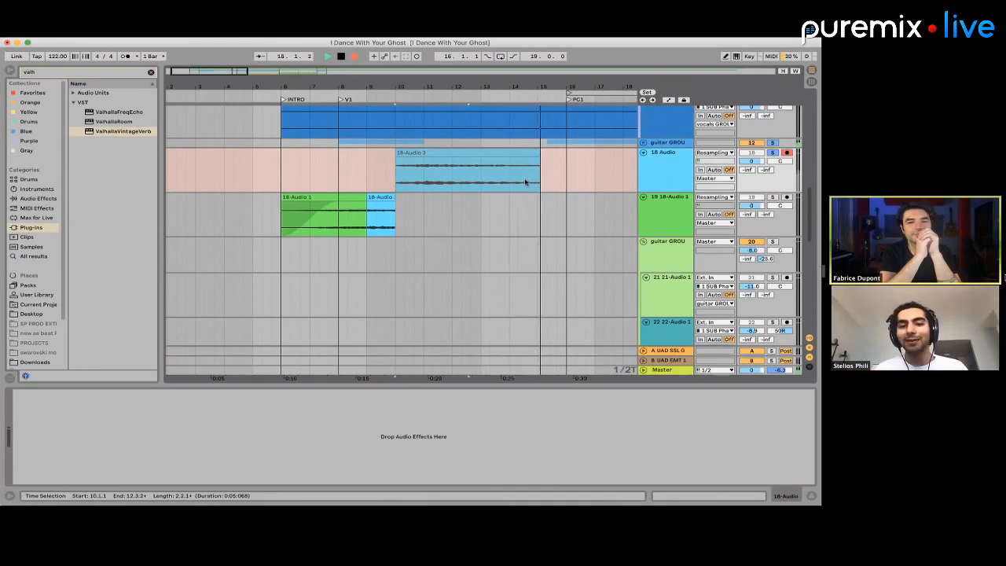
pyautogui.press('space')
# Copy bar 13 of the new take, unsolo the tracks, and paste it at bar 10 on 19 18-Audio 1 after undoing the recording edits
pyautogui.moveTo(485, 182); pyautogui.dragTo(507, 182)
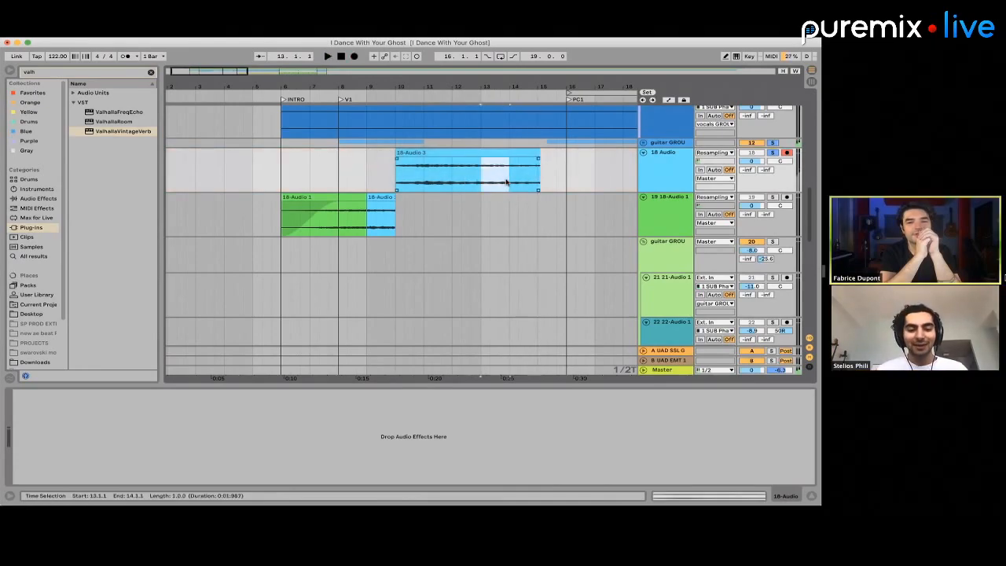
pyautogui.click(773, 152)
pyautogui.click(538, 191)
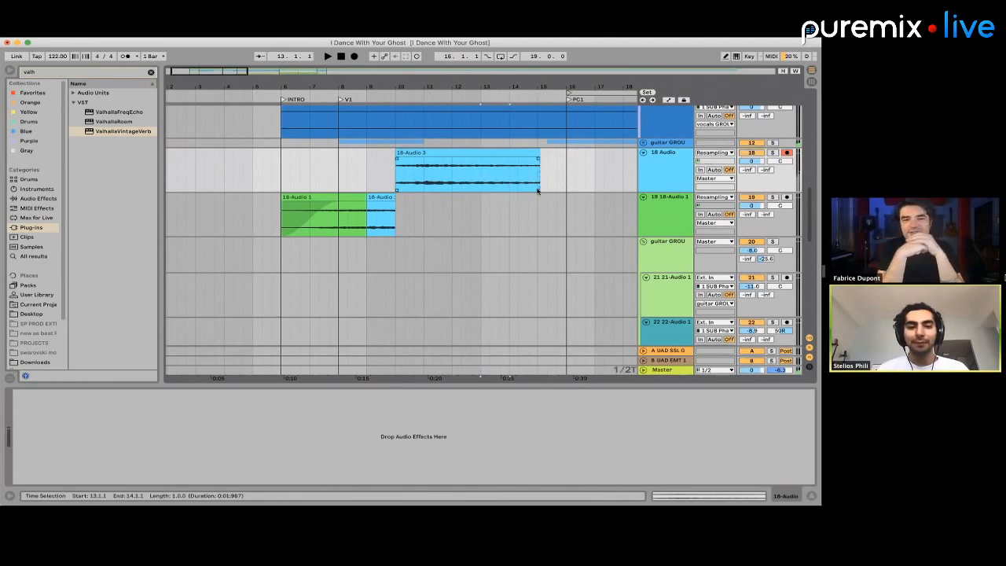
pyautogui.press('super+z')
pyautogui.press('super+z')
pyautogui.press('super+z')
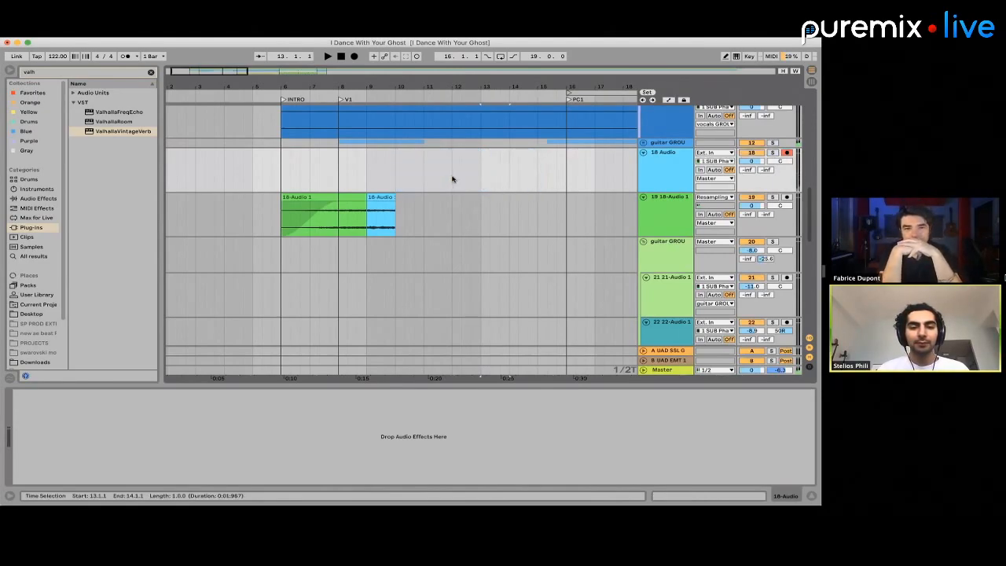
pyautogui.press('super+z')
pyautogui.press('super+z')
pyautogui.press('super+z')
pyautogui.press('super+z')
pyautogui.press('super+z')
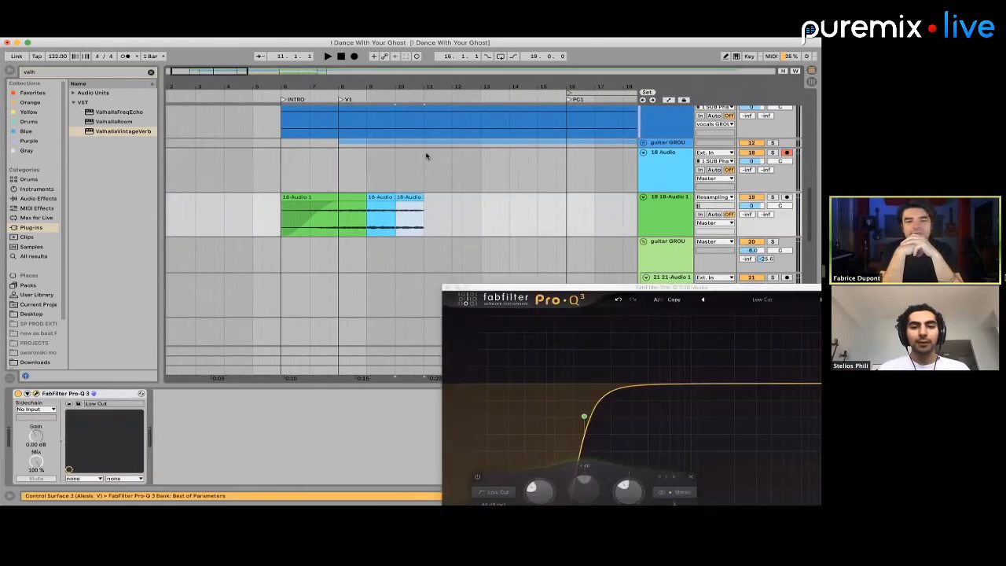
# Play the transition from bar 6 and lower the volume of 19 18-Audio 1 to -2.5 dB
pyautogui.click(426, 155)
pyautogui.click(285, 181)
pyautogui.press('space')
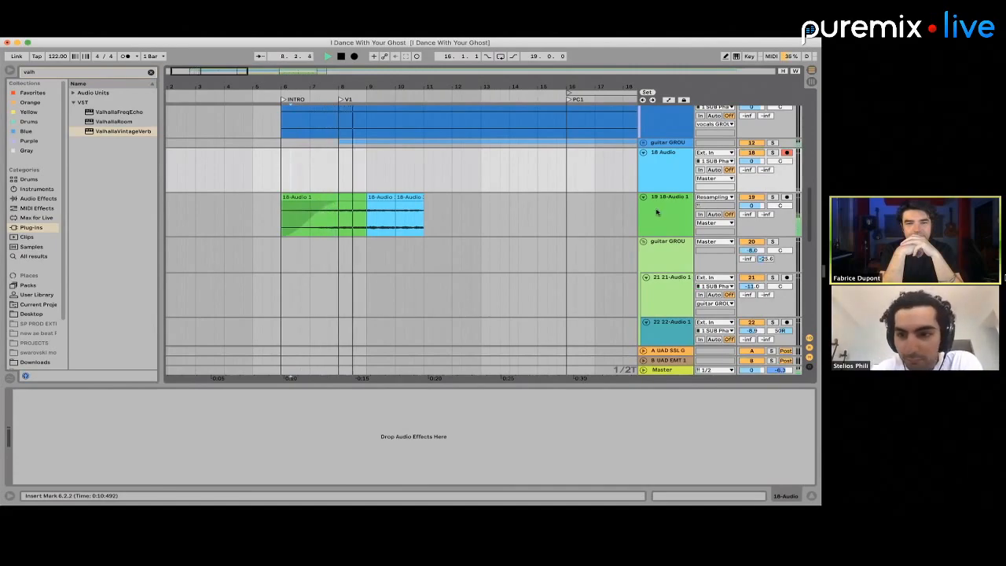
pyautogui.moveTo(752, 206); pyautogui.dragTo(752, 219)
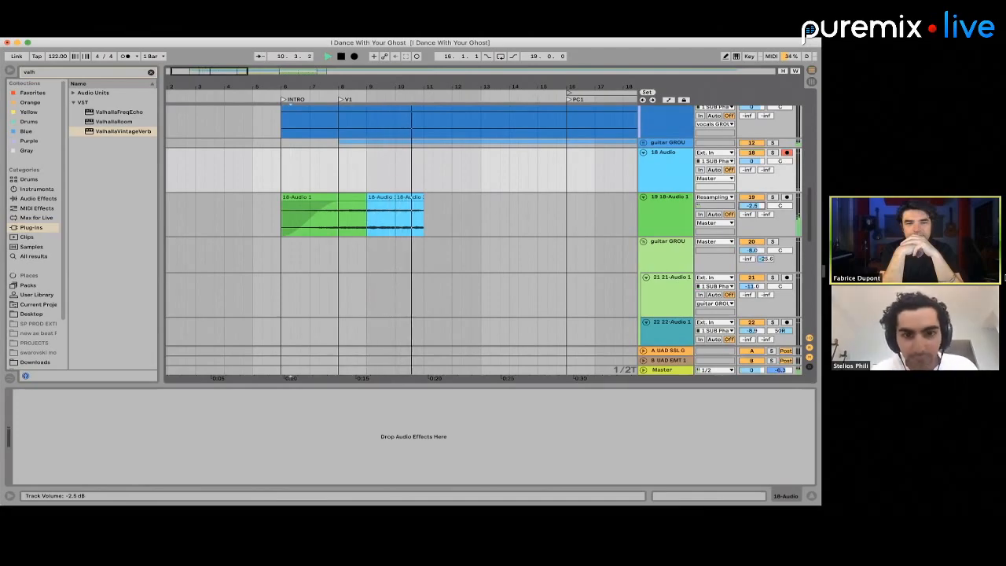
# Play the transition from bar 6, solo the first guitar GROUP, and play its reverb into the verse
pyautogui.press('space')
pyautogui.press('space')
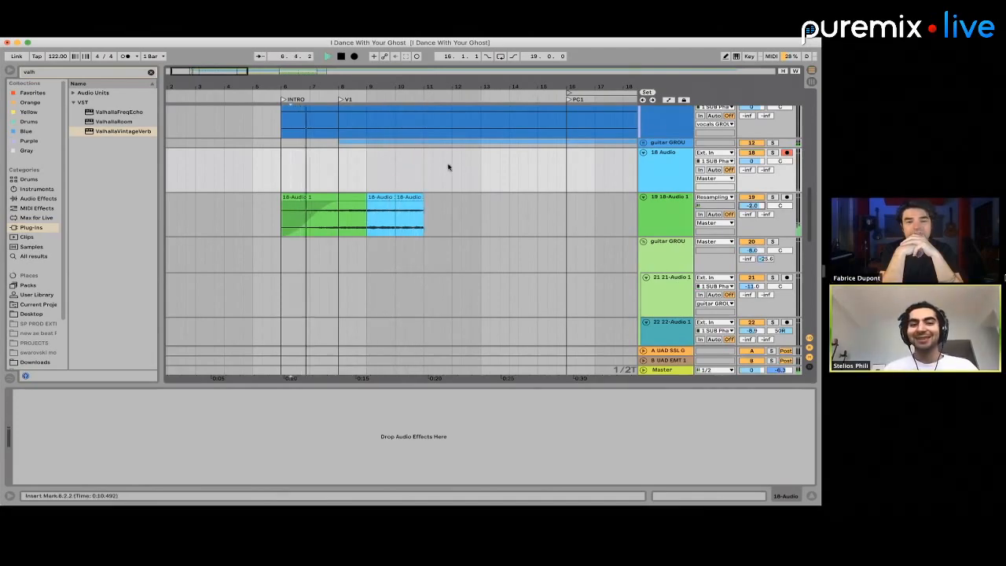
pyautogui.click(427, 142)
pyautogui.press('space')
pyautogui.click(773, 143)
pyautogui.press('space')
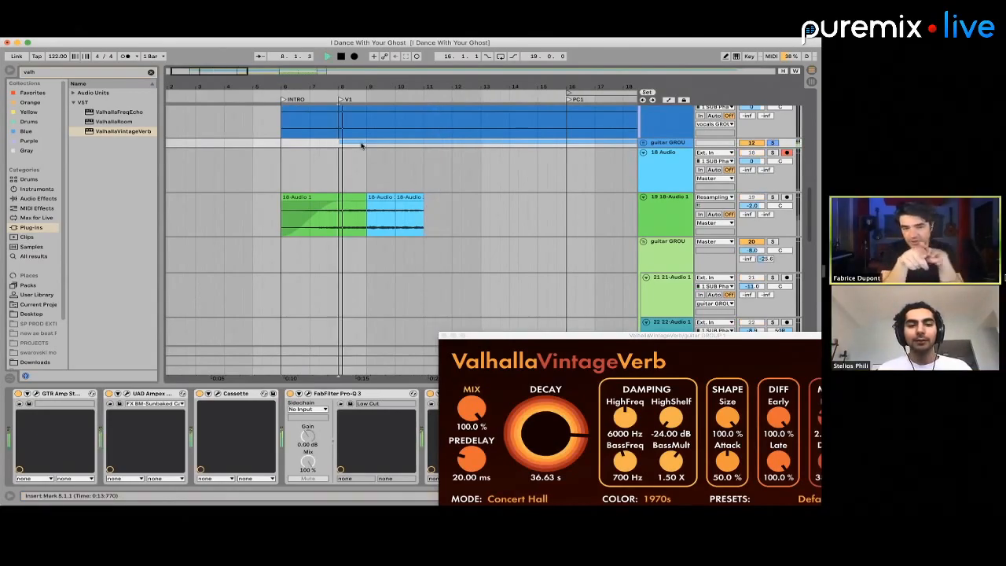
# Try extending the reverb on 19 18-Audio 1 by duplicating the clips of bars 8 to 10 at bar 11
pyautogui.click(374, 206)
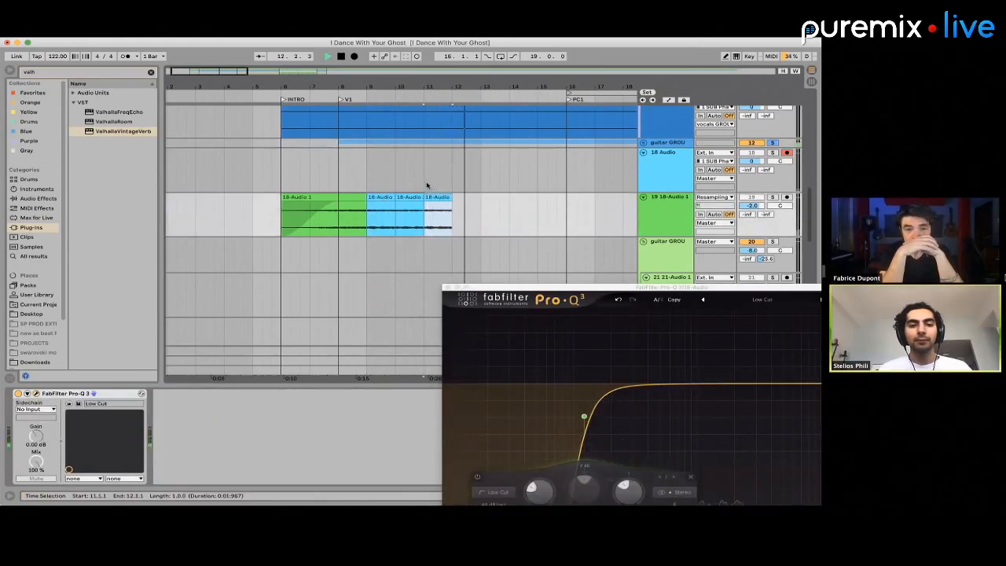
pyautogui.press('space')
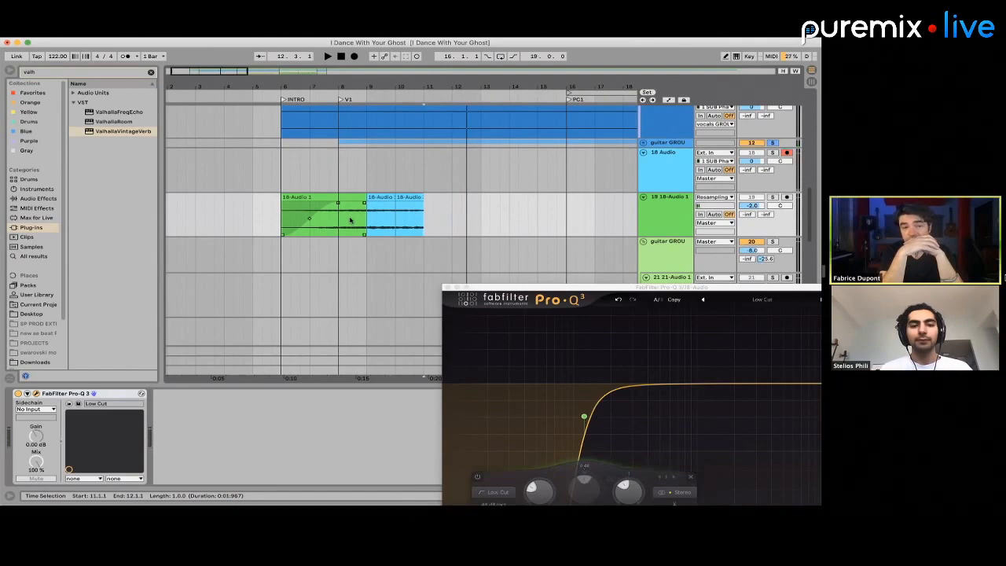
pyautogui.rightClick(332, 220)
pyautogui.click(341, 224)
pyautogui.hotkey('ctrl', 'z')
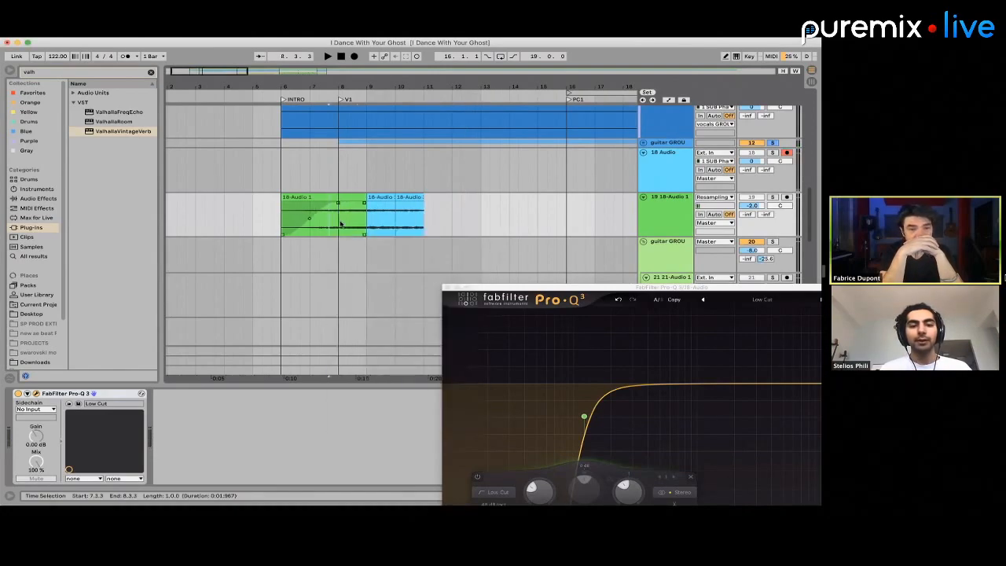
pyautogui.moveTo(340, 220); pyautogui.dragTo(423, 225)
pyautogui.hotkey('ctrl', 'd')
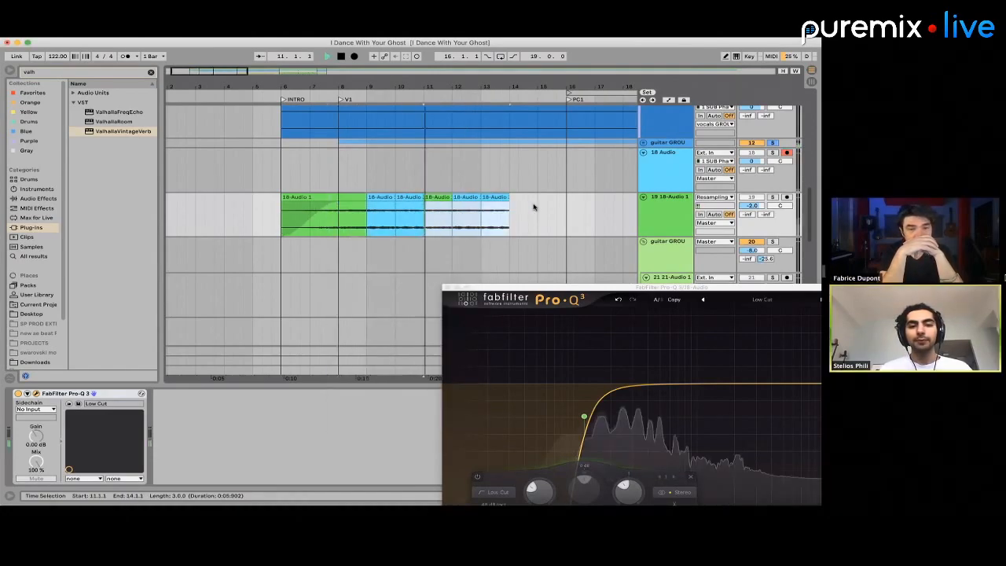
pyautogui.click(506, 181)
pyautogui.hotkey('ctrl', 'z')
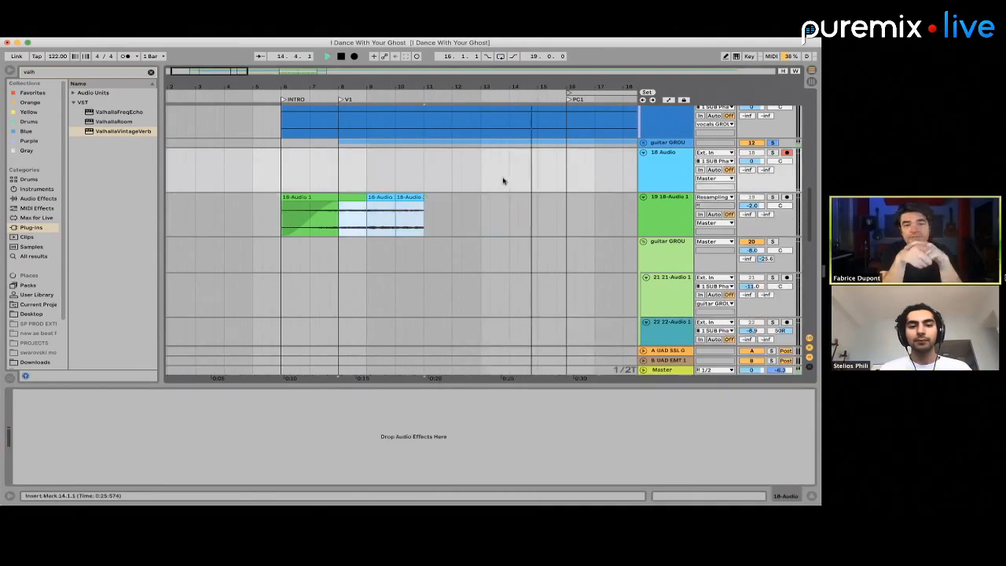
# Play the soloed guitar GROUP from bar 11 to check how the verse continues without the extra reverb
pyautogui.press('space')
pyautogui.click(426, 182)
pyautogui.press('space')
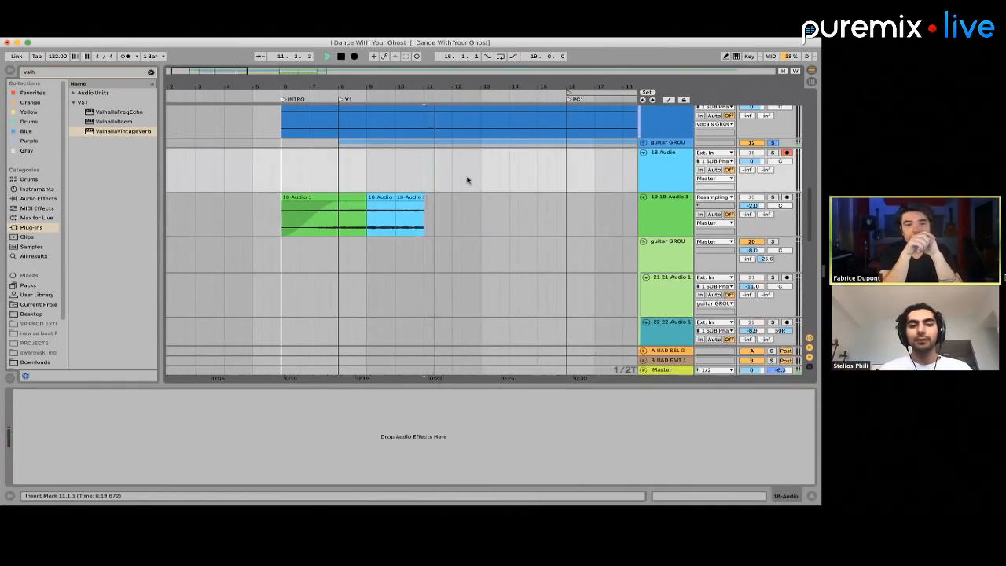
pyautogui.press('space')
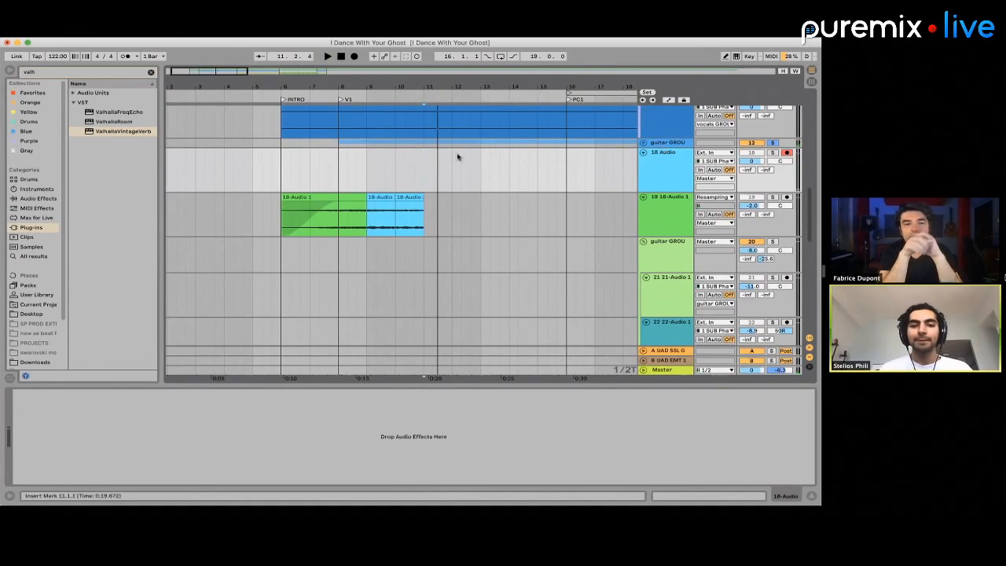
pyautogui.moveTo(504, 146); pyautogui.dragTo(547, 144)
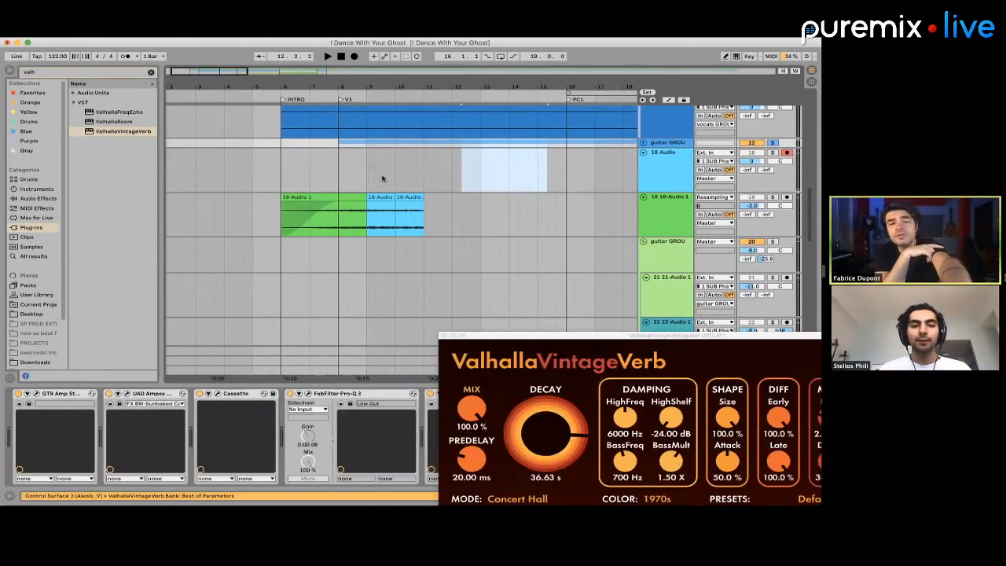
# Paste the copied one-bar reverb clip at bar 11 on 19 18-Audio 1, play from bar 8, and solo the track
pyautogui.click(428, 209)
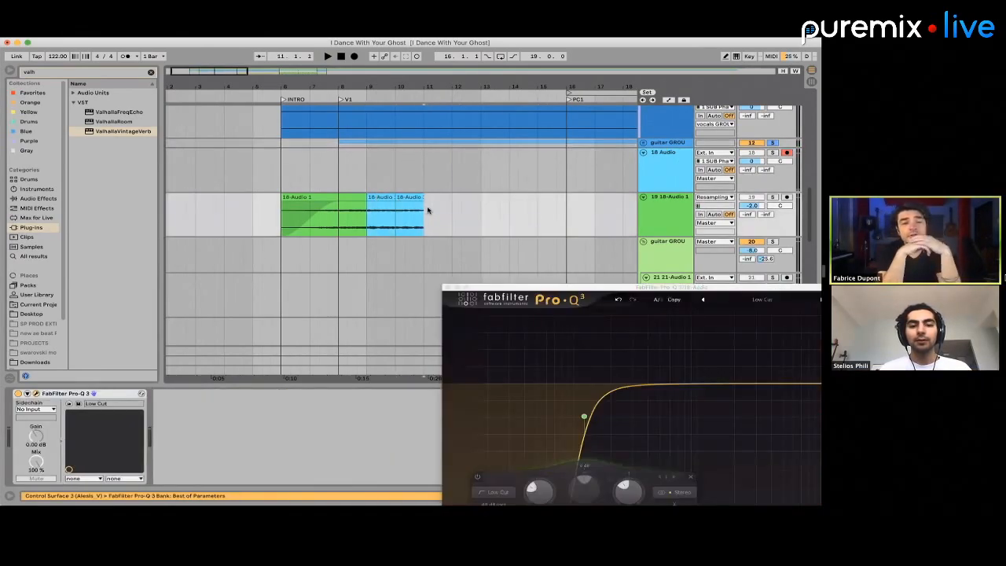
pyautogui.press('super+v')
pyautogui.moveTo(453, 216); pyautogui.dragTo(339, 219)
pyautogui.press('space')
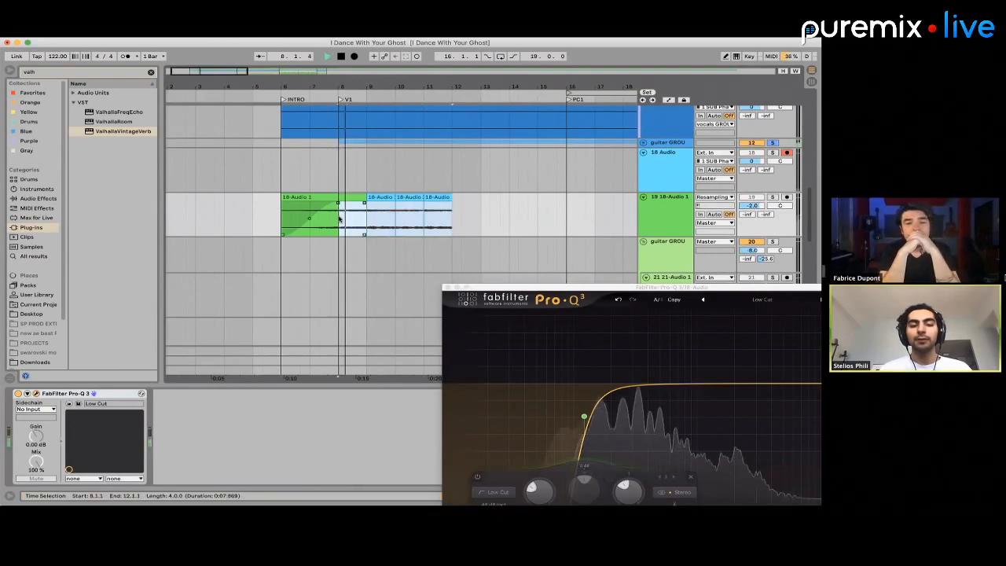
pyautogui.click(771, 197)
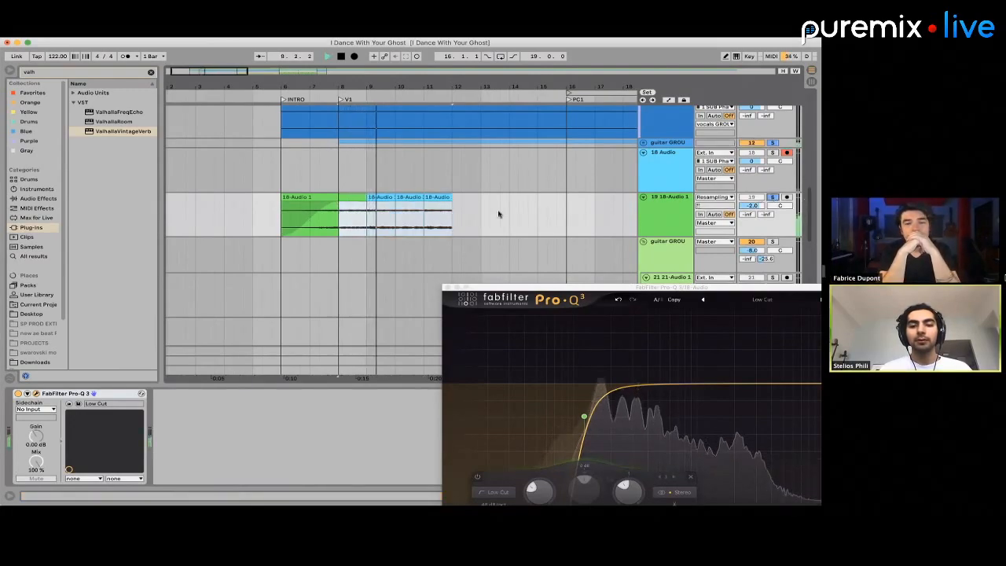
# Duplicate the reverb from bars 8 to 11 on 19 18-Audio 1 so it fills bars 12 to 15 up to PC1
pyautogui.moveTo(454, 228); pyautogui.dragTo(339, 229)
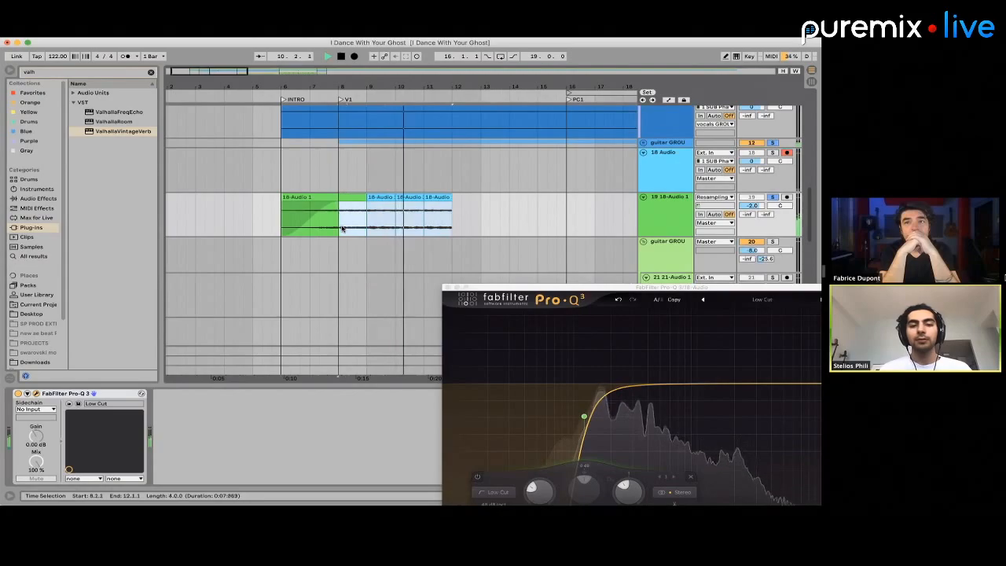
pyautogui.press('super+d')
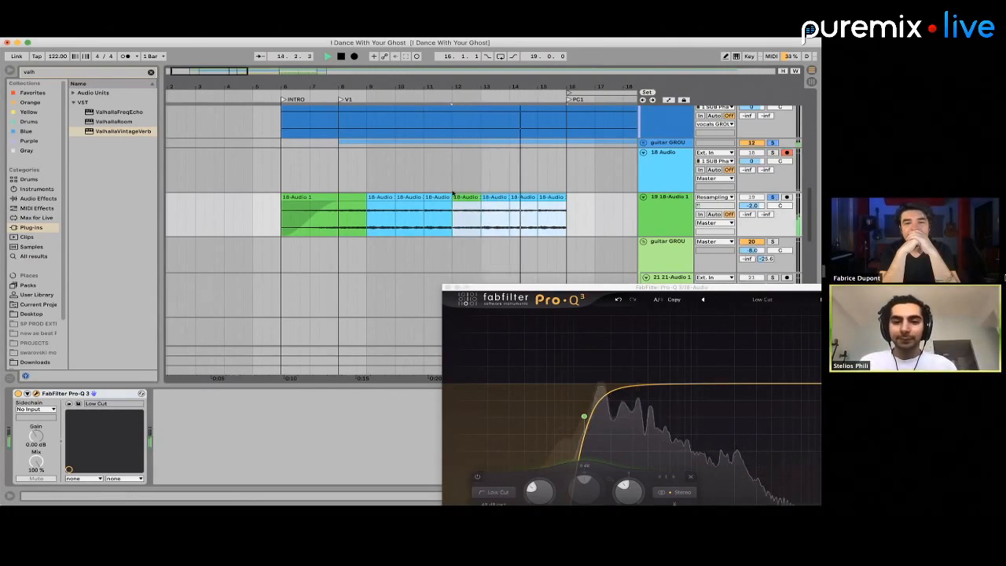
pyautogui.scroll(-5, 448, 191)
pyautogui.scroll(10, 338, 215)
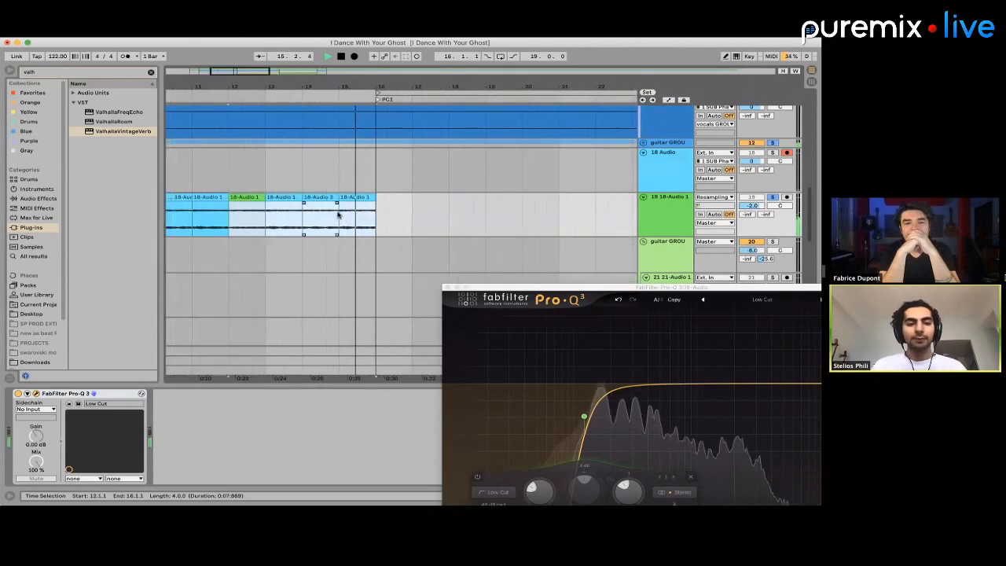
# Play the end of the extended reverb from bar 14 and examine the joins between its clips up to PC1
pyautogui.press('space')
pyautogui.click(378, 196)
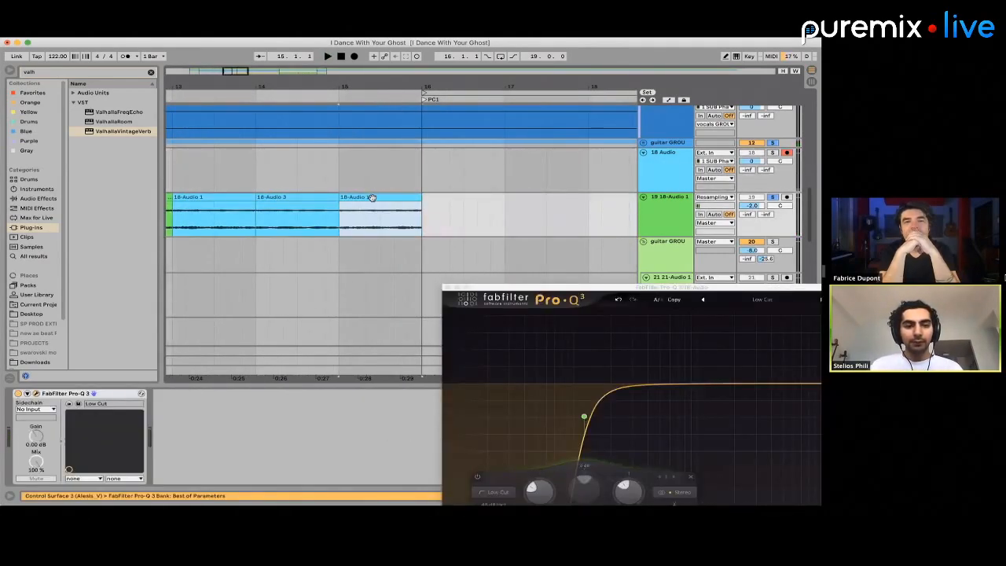
pyautogui.hscroll(-2, 341, 202)
pyautogui.click(343, 202)
pyautogui.press('space')
pyautogui.hscroll(-2, 387, 228)
pyautogui.hscroll(-2, 387, 229)
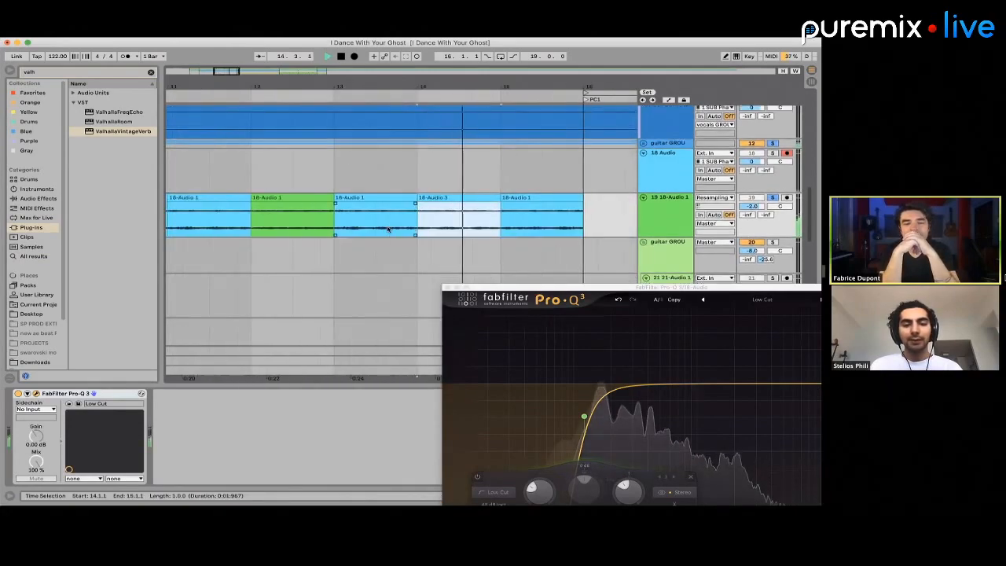
pyautogui.scroll(-3, 440, 229)
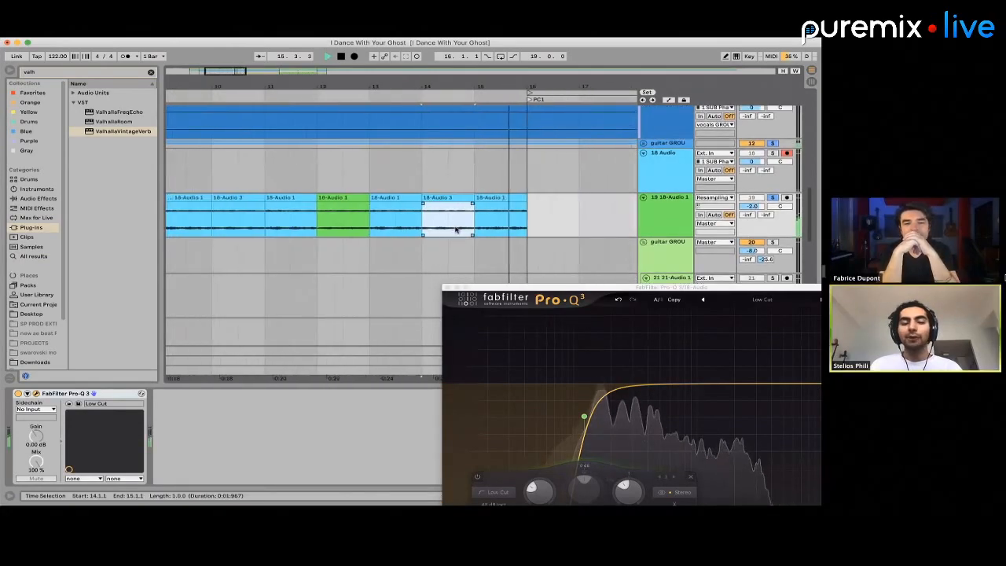
pyautogui.press('space')
pyautogui.hscroll(-3, 425, 214)
pyautogui.scroll(-4, 421, 212)
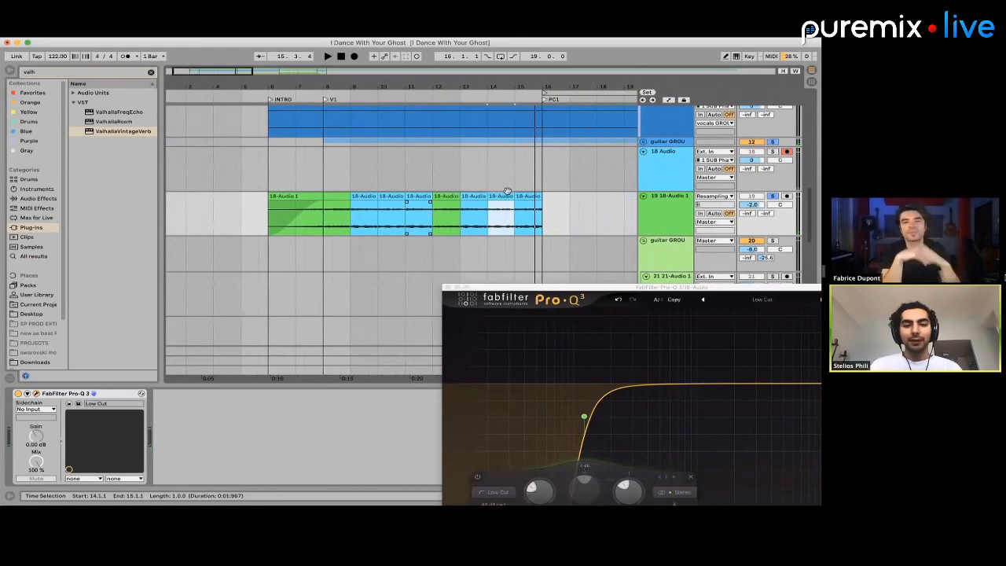
pyautogui.click(412, 196)
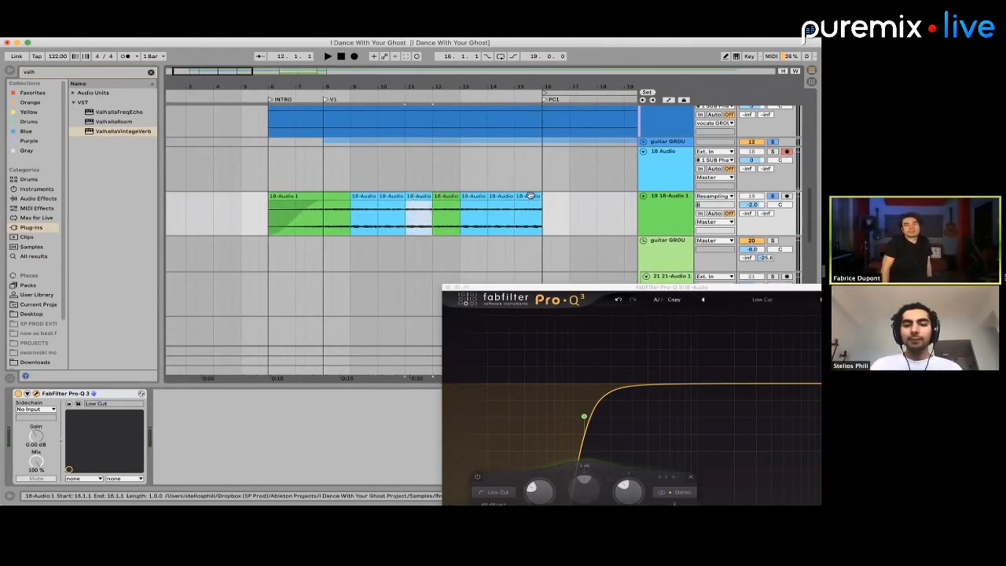
pyautogui.click(418, 196)
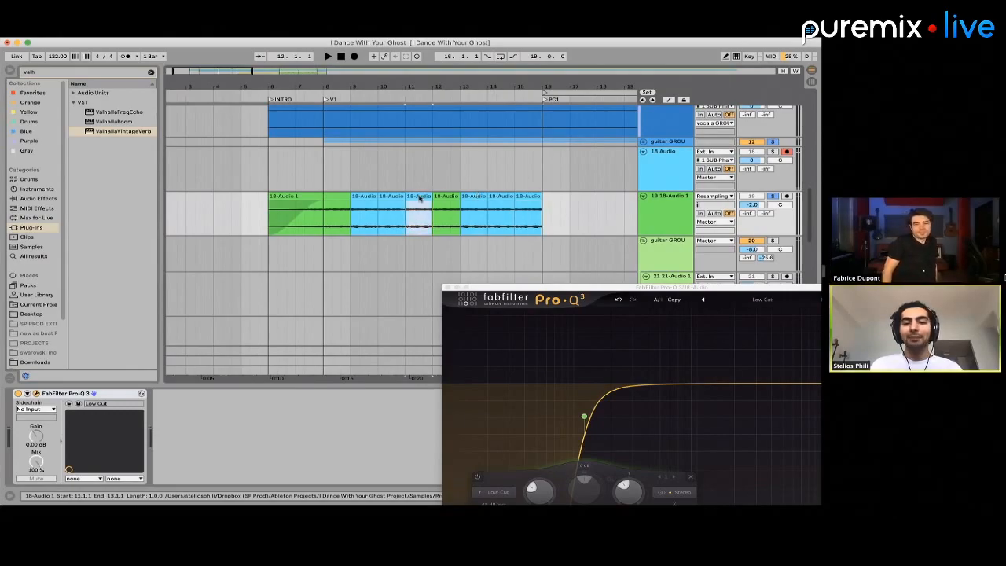
# Solo the bass 1 track and play its first CH1 clip from bar 25
pyautogui.scroll(-3, 419, 198)
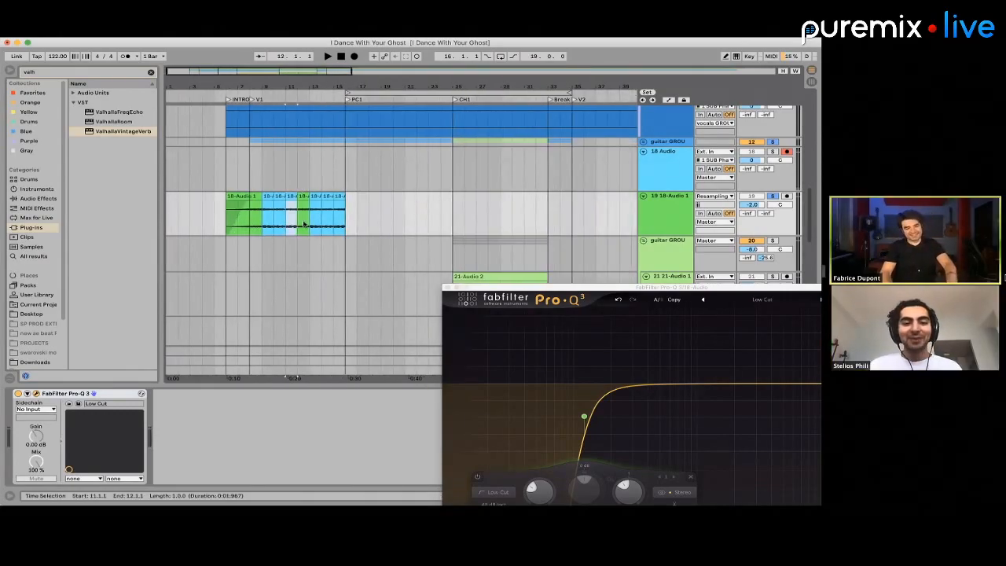
pyautogui.scroll(-10, 303, 224)
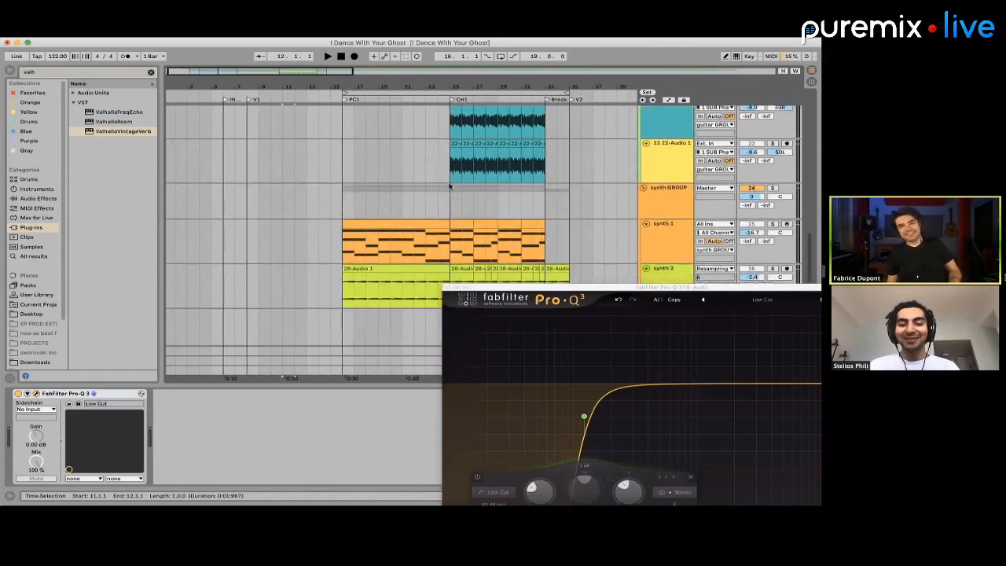
pyautogui.scroll(-4, 449, 186)
pyautogui.scroll(4, 447, 188)
pyautogui.click(441, 225)
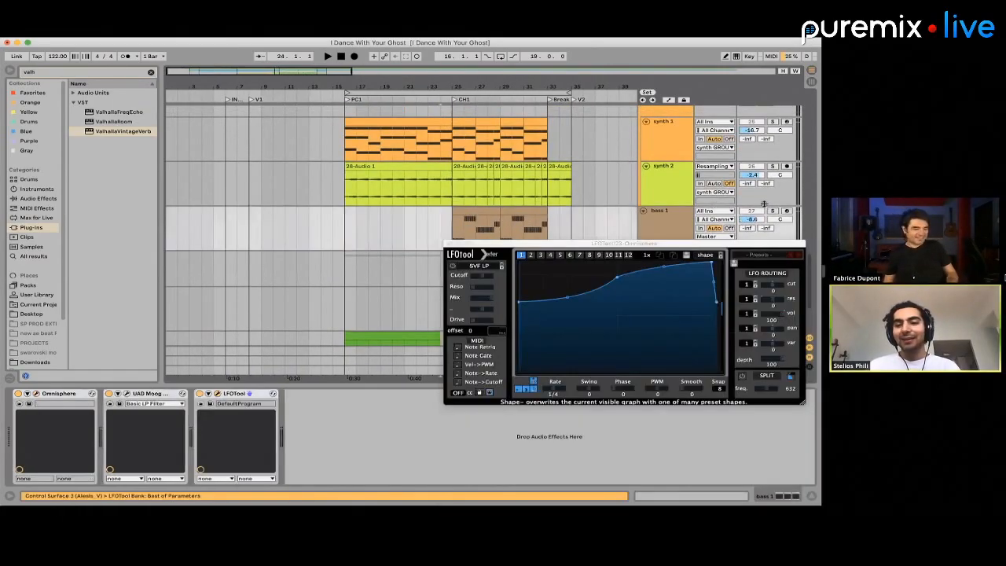
pyautogui.click(488, 213)
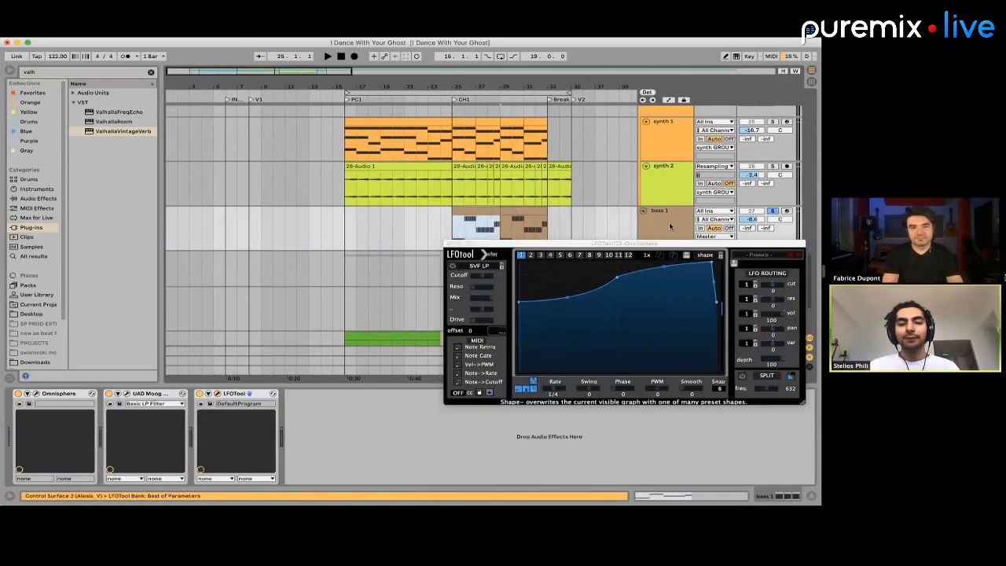
# Search the plug-ins for "sugar", add Process.audio's Sugar after LFOTool on bass 1, and play its first CH1 clip
pyautogui.click(73, 71)
pyautogui.write('sugar')
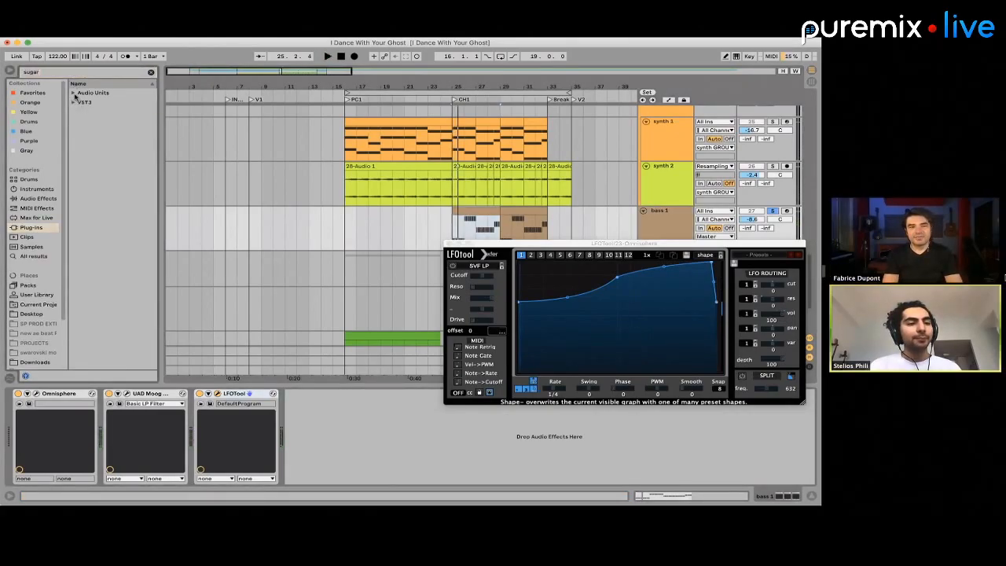
pyautogui.click(74, 93)
pyautogui.click(80, 103)
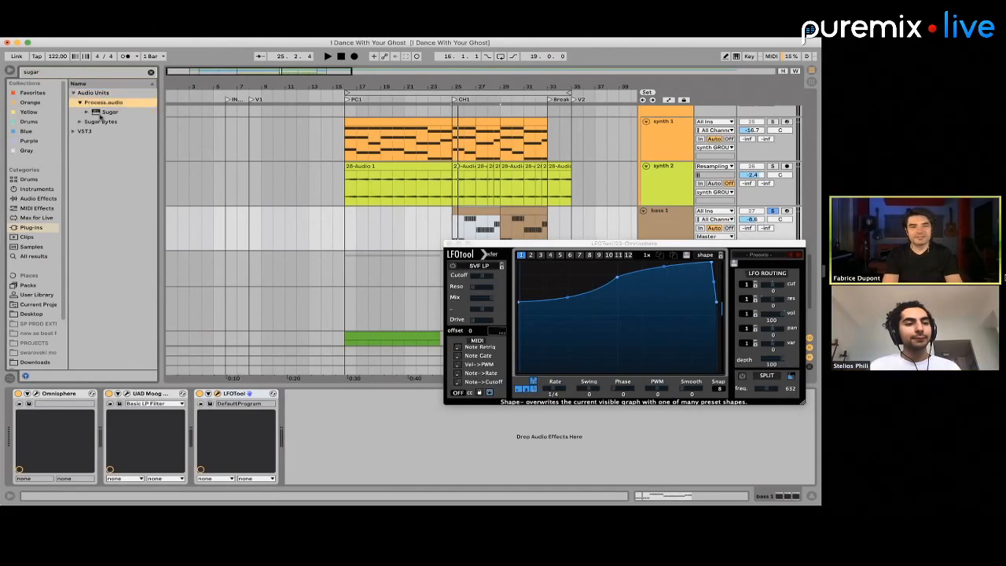
pyautogui.click(104, 113)
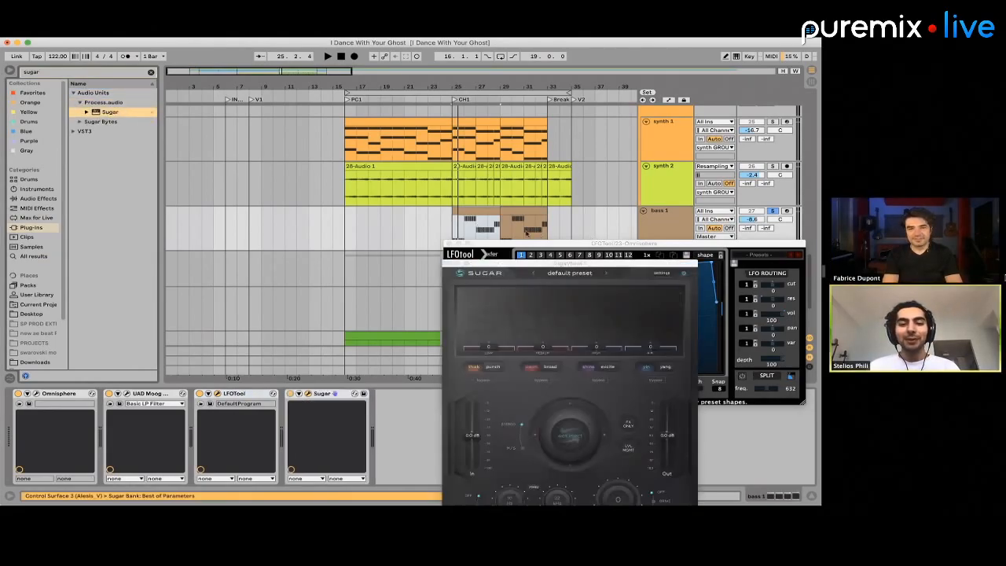
pyautogui.click(480, 210)
pyautogui.press('space')
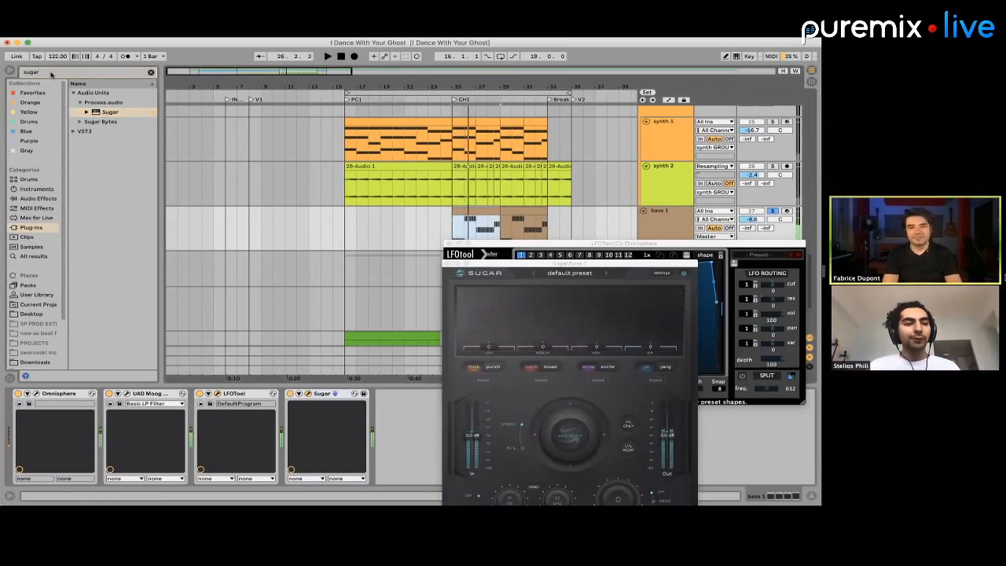
pyautogui.press('space')
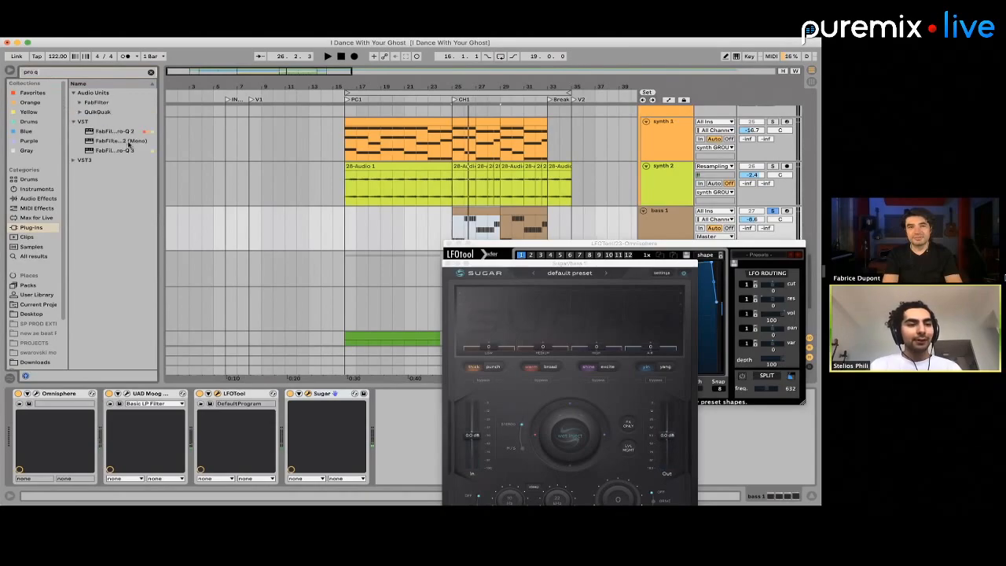
# Insert FabFilter Pro-Q 3 directly after Omnisphere on bass 1 and load its Low Cut Brickwall preset
pyautogui.moveTo(373, 428)
pyautogui.mouseDown()
pyautogui.moveTo(426, 433)
pyautogui.moveTo(265, 411)
pyautogui.moveTo(24, 432)
pyautogui.mouseUp()
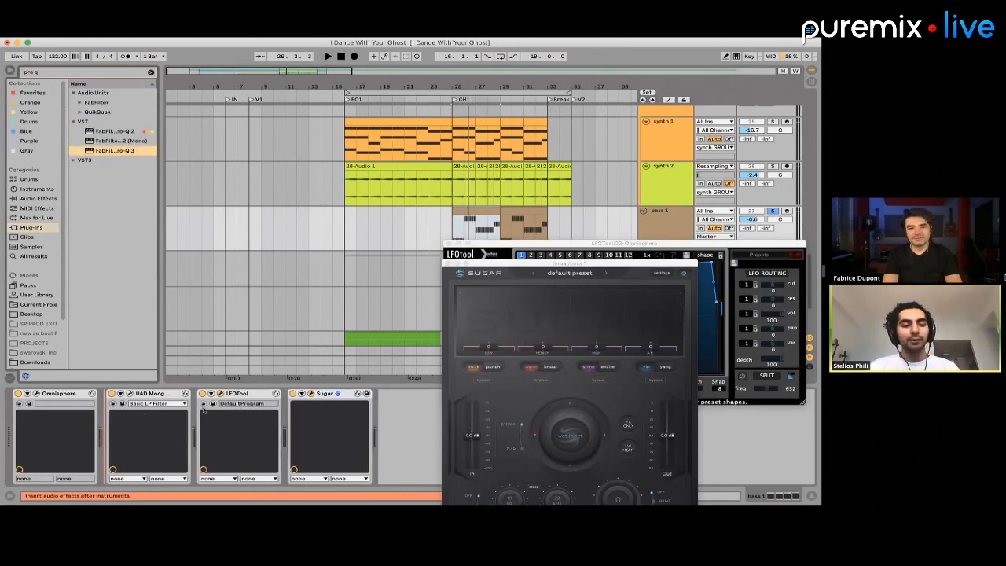
pyautogui.moveTo(202, 409); pyautogui.dragTo(206, 410)
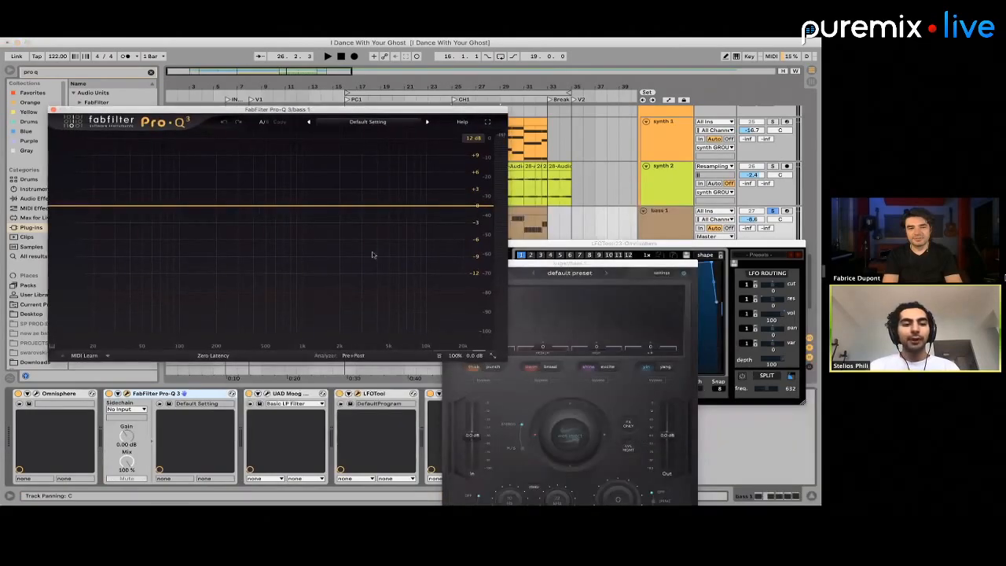
pyautogui.click(367, 121)
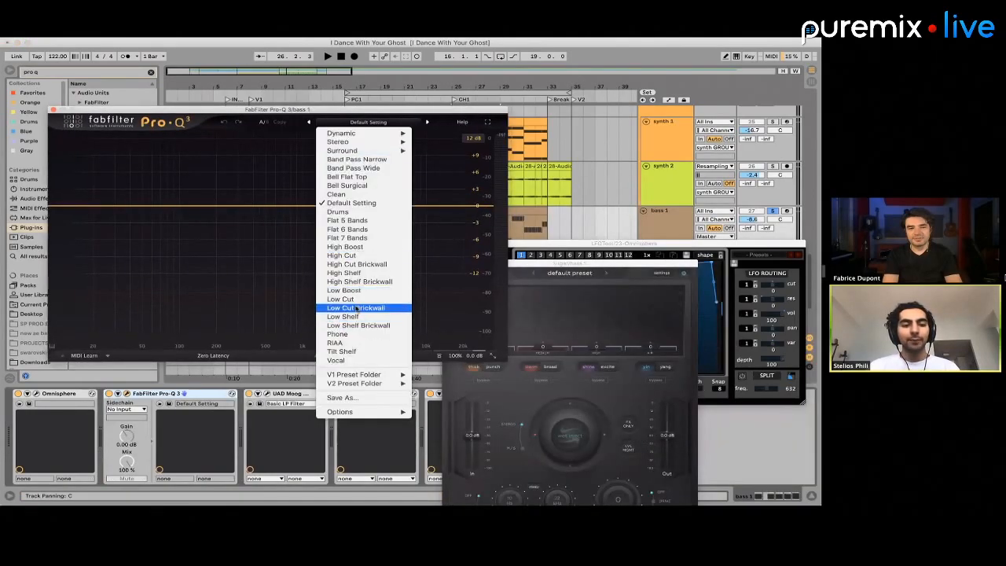
pyautogui.click(360, 309)
pyautogui.click(156, 179)
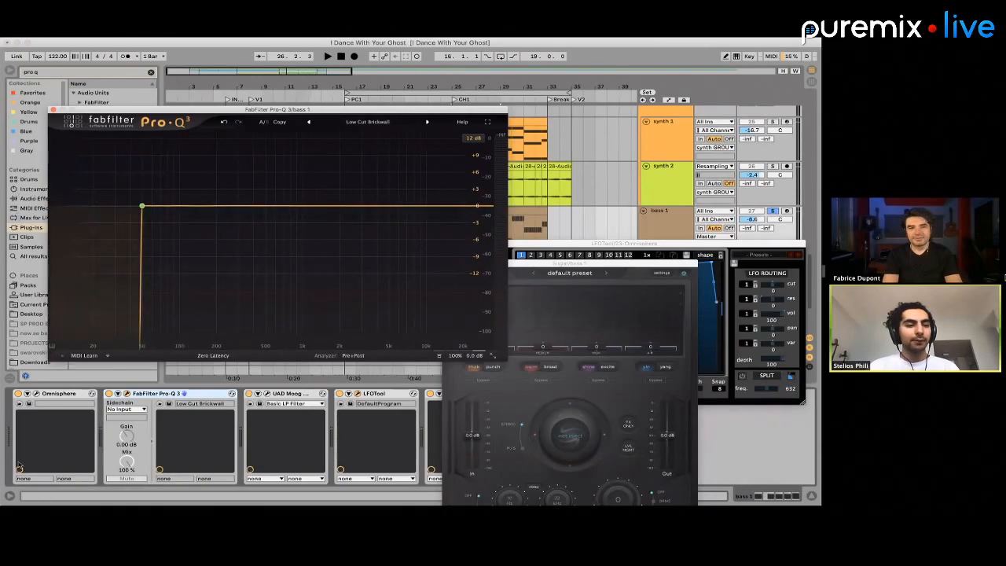
# Set the bass 1 Pro-Q 3 low cut to 96 dB/oct at about 27 Hz and play its clip from bar 25
pyautogui.click(139, 191)
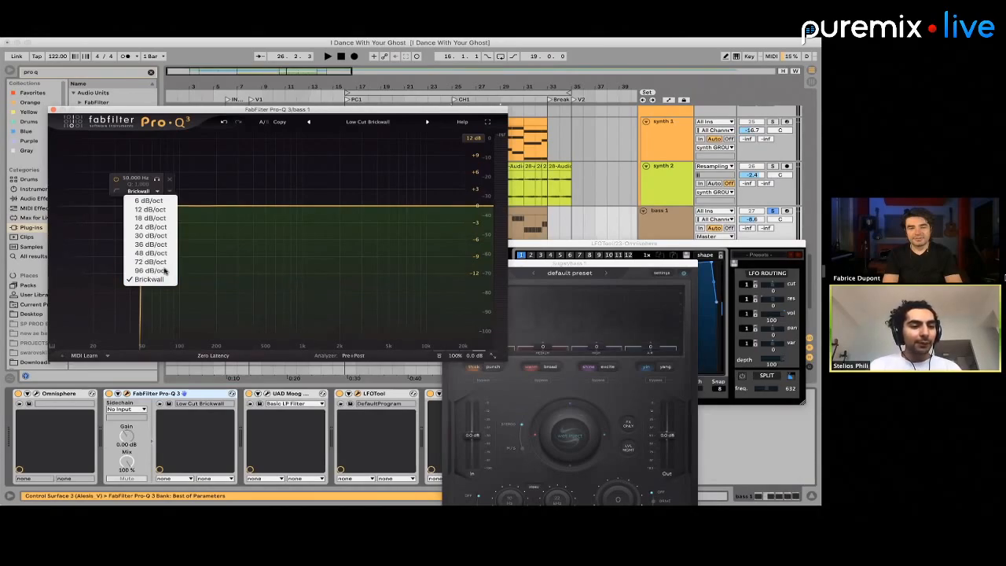
pyautogui.click(162, 271)
pyautogui.moveTo(143, 208); pyautogui.dragTo(110, 209)
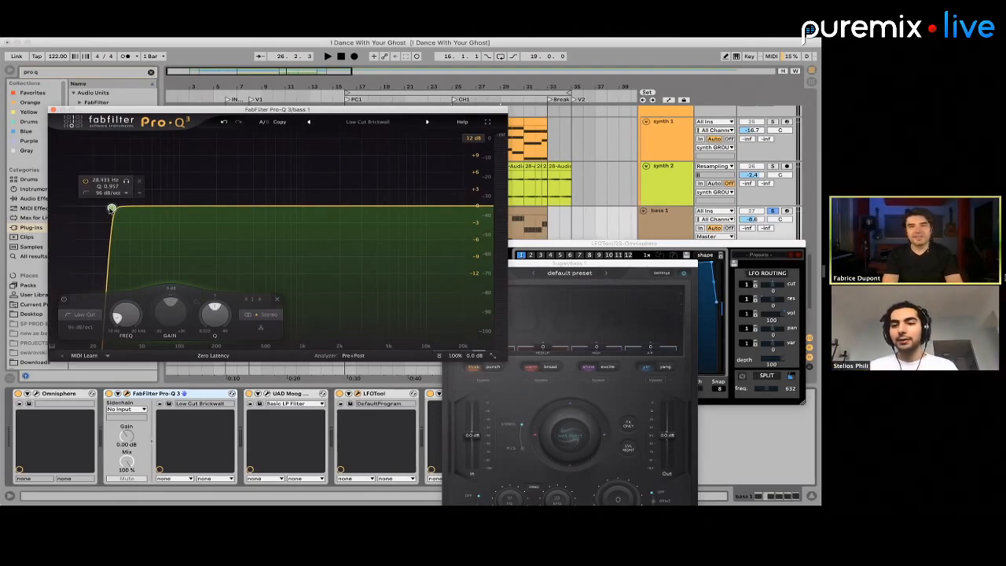
pyautogui.press('space')
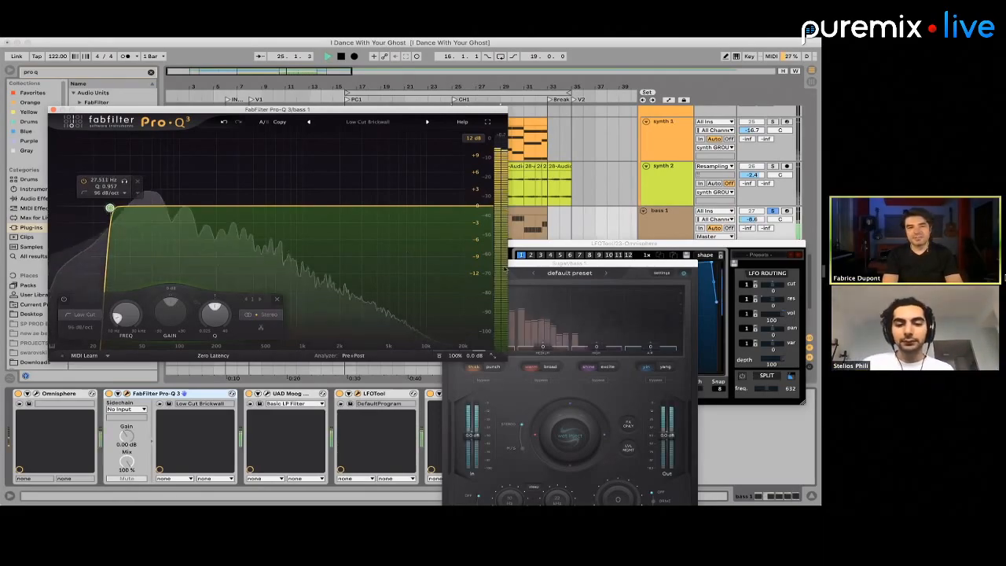
# In Sugar on bass 1, raise the second band to 44 and Saturation to 24, auditioning the clip
pyautogui.click(654, 502)
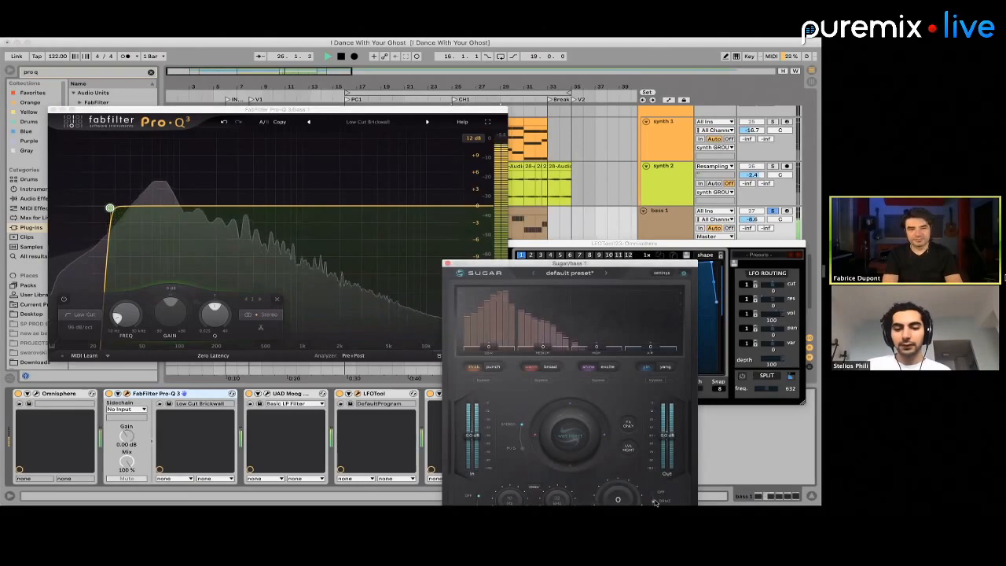
pyautogui.moveTo(616, 263); pyautogui.dragTo(439, 134)
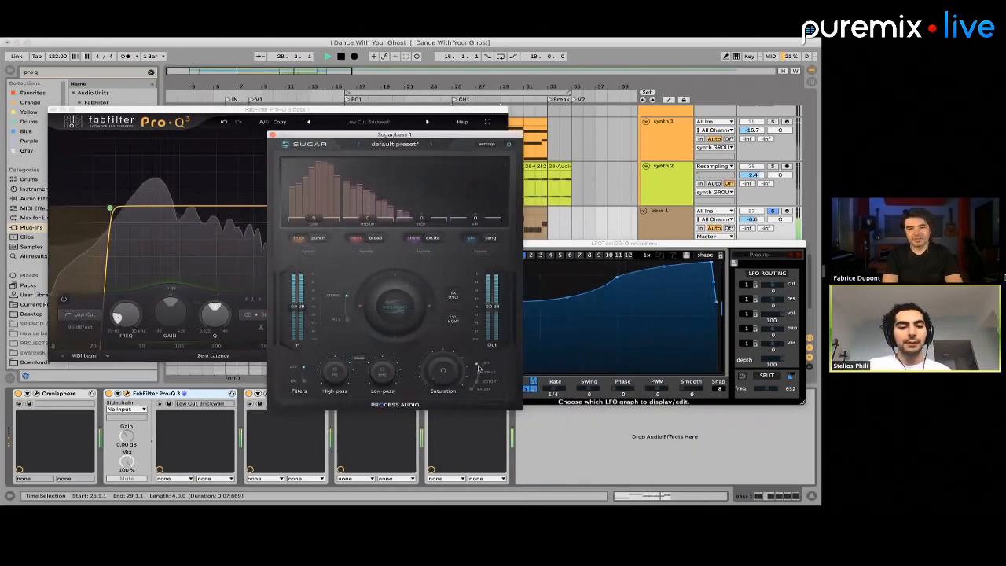
pyautogui.press('space')
pyautogui.moveTo(367, 219); pyautogui.dragTo(366, 204)
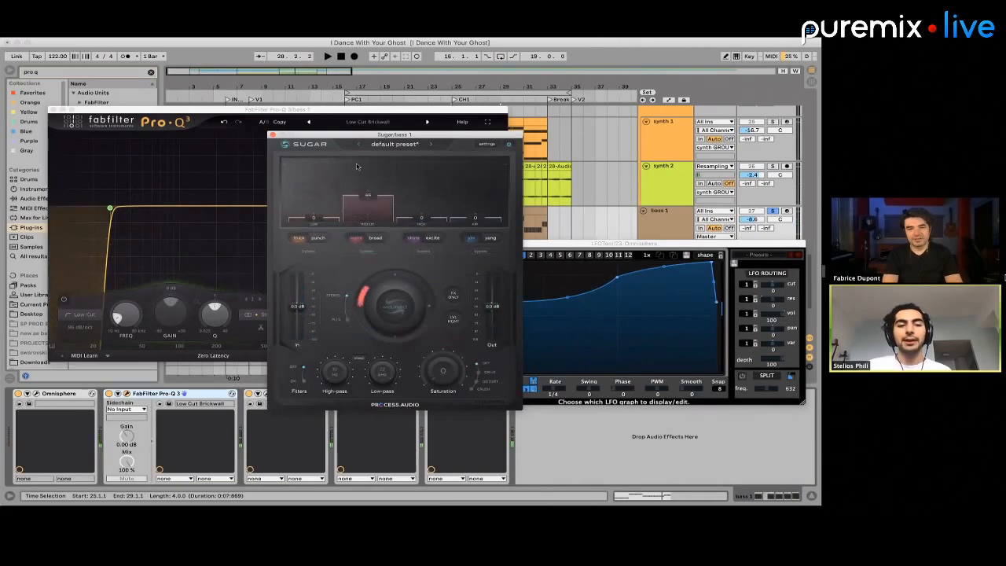
pyautogui.press('space')
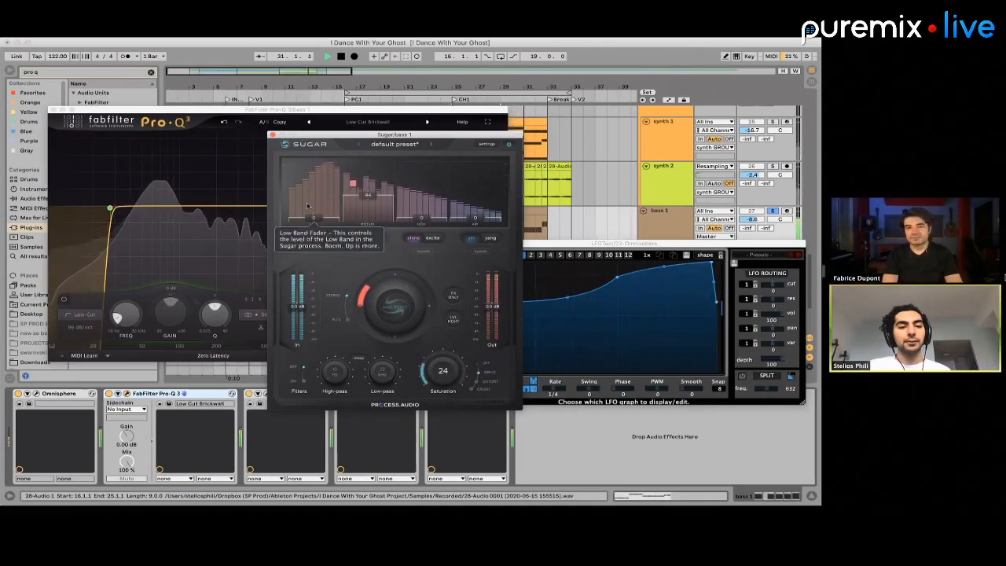
# Close the Sugar and Pro-Q 3 windows, and play the start of CH1 with bass 1 unsoloed
pyautogui.click(273, 135)
pyautogui.click(54, 111)
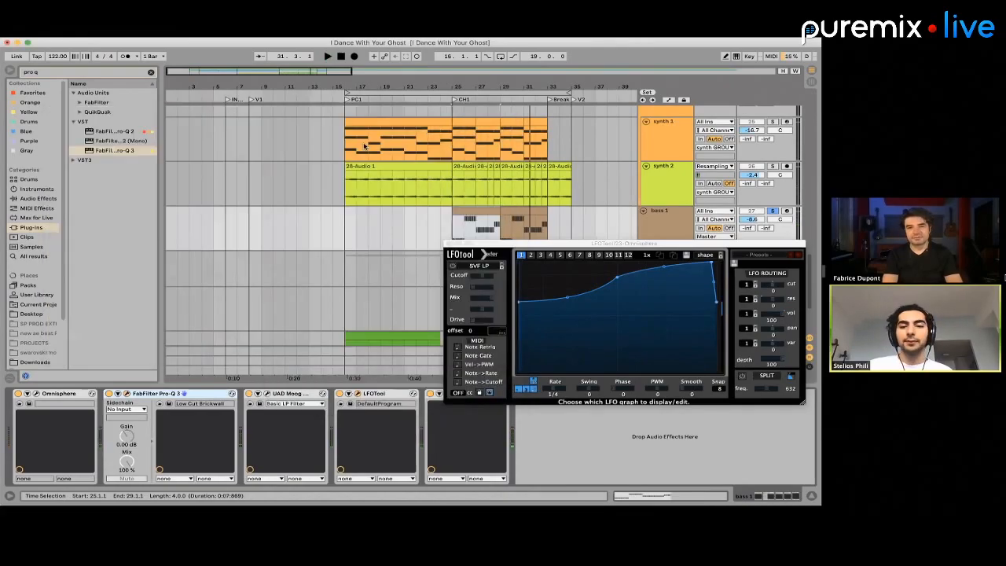
pyautogui.press('space')
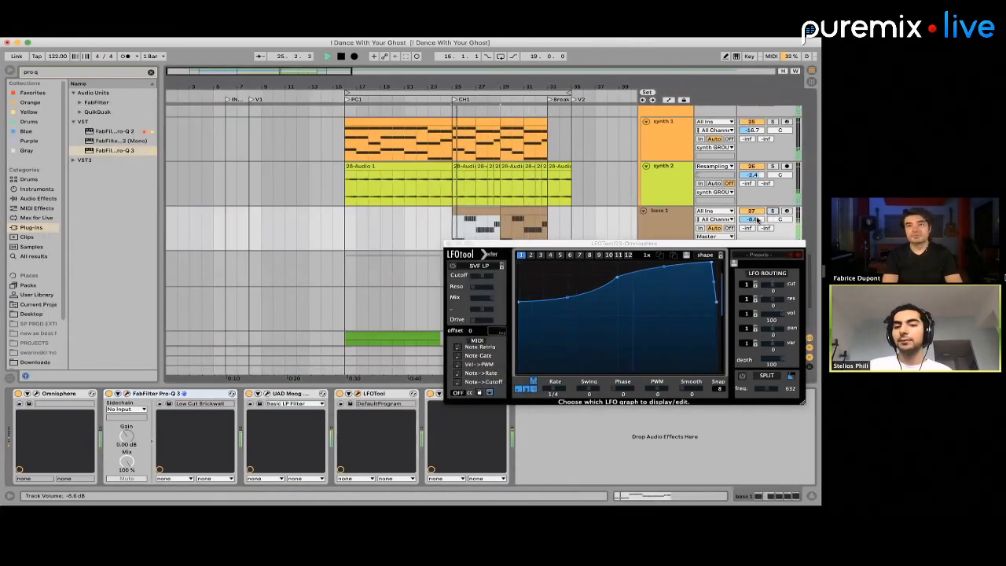
pyautogui.press('space')
# Search the plug-ins for "saturn" and insert the stereo FabFilter Saturn before Listento on the Master track
pyautogui.moveTo(682, 243); pyautogui.dragTo(355, 450)
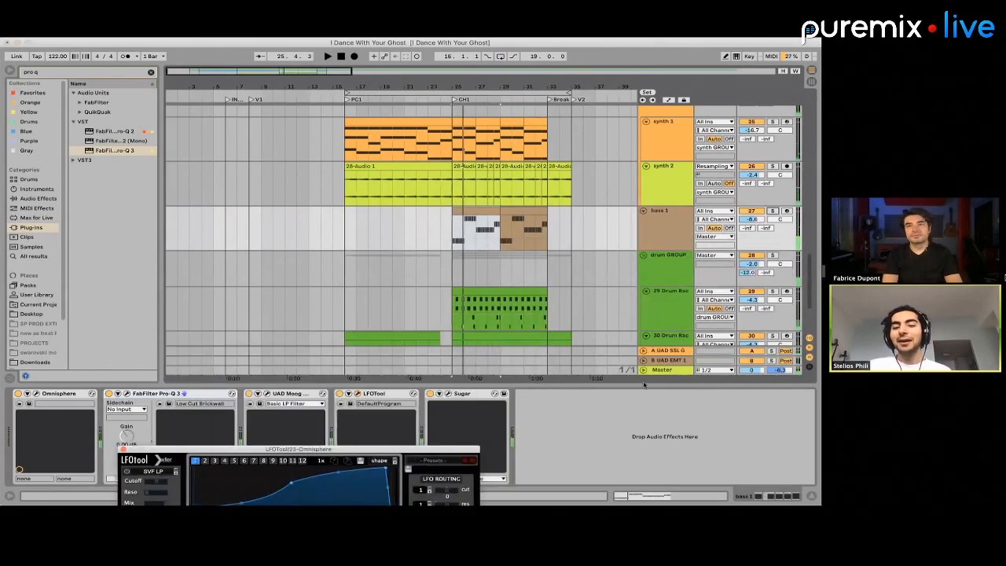
pyautogui.click(667, 374)
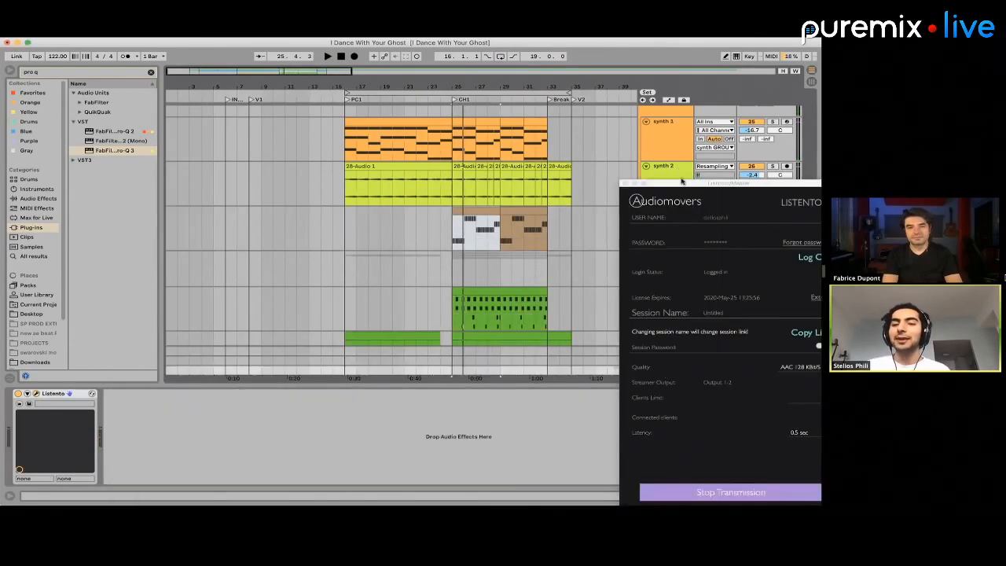
pyautogui.moveTo(681, 182); pyautogui.dragTo(809, 369)
pyautogui.click(656, 369)
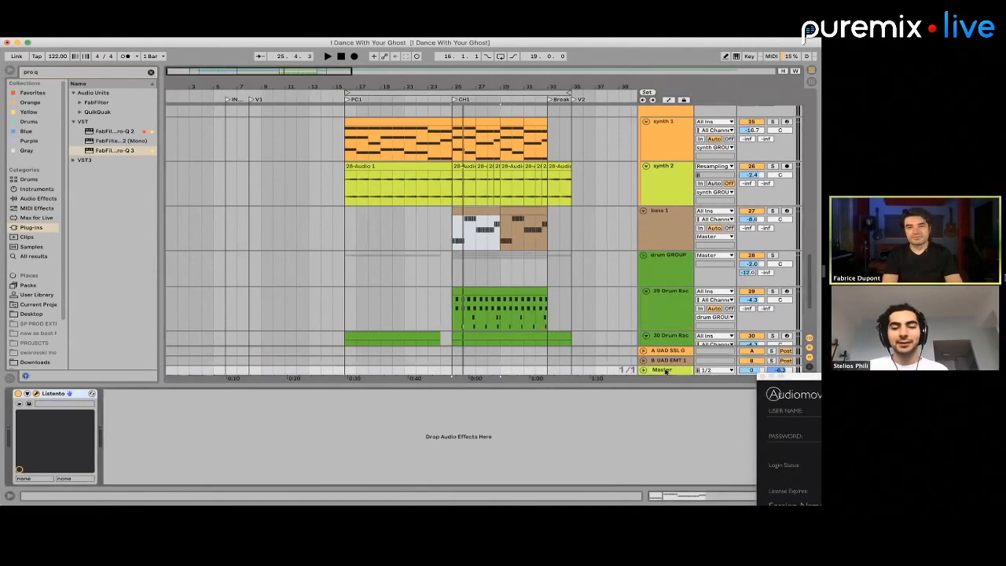
pyautogui.click(32, 72)
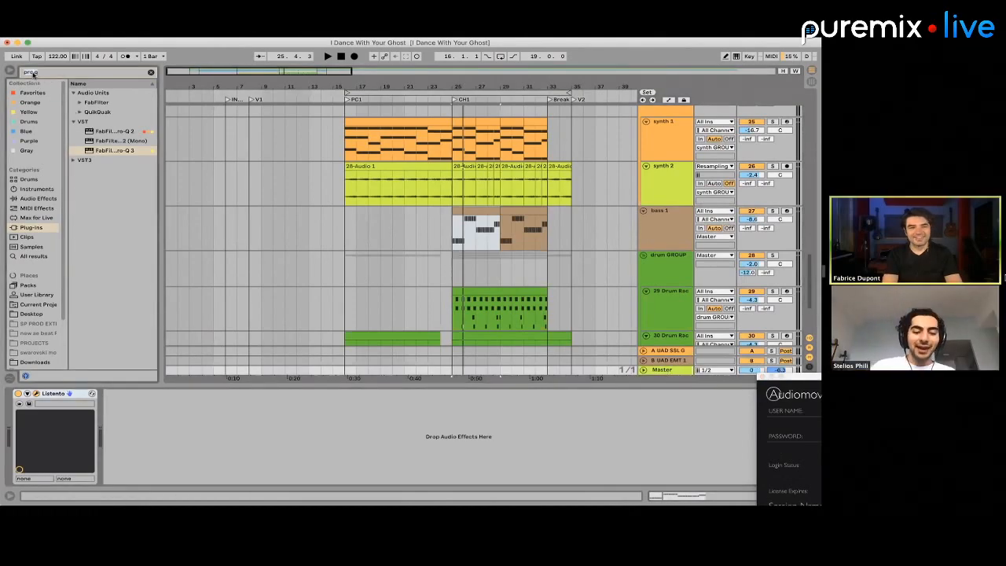
pyautogui.write('saturn')
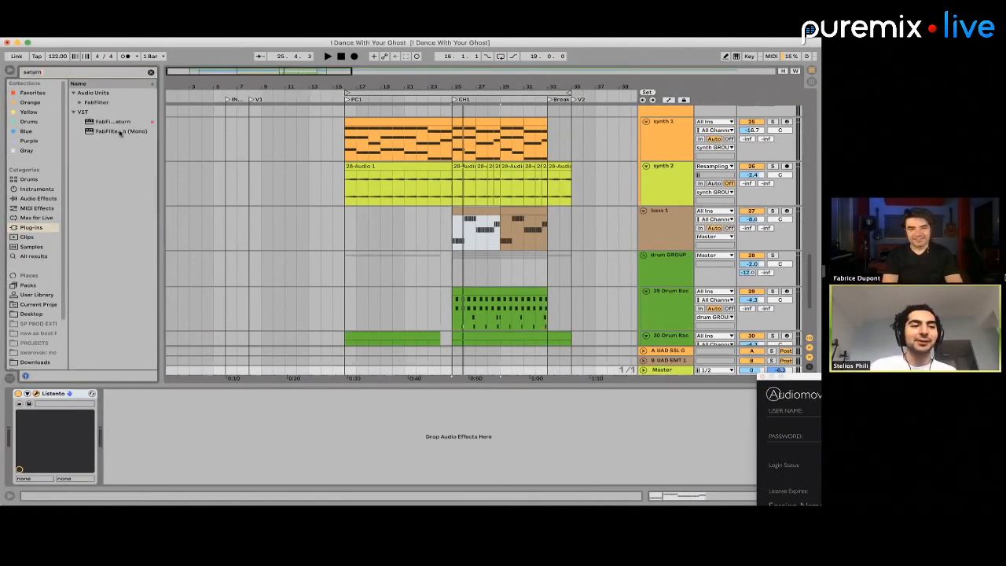
pyautogui.moveTo(114, 121); pyautogui.dragTo(20, 407)
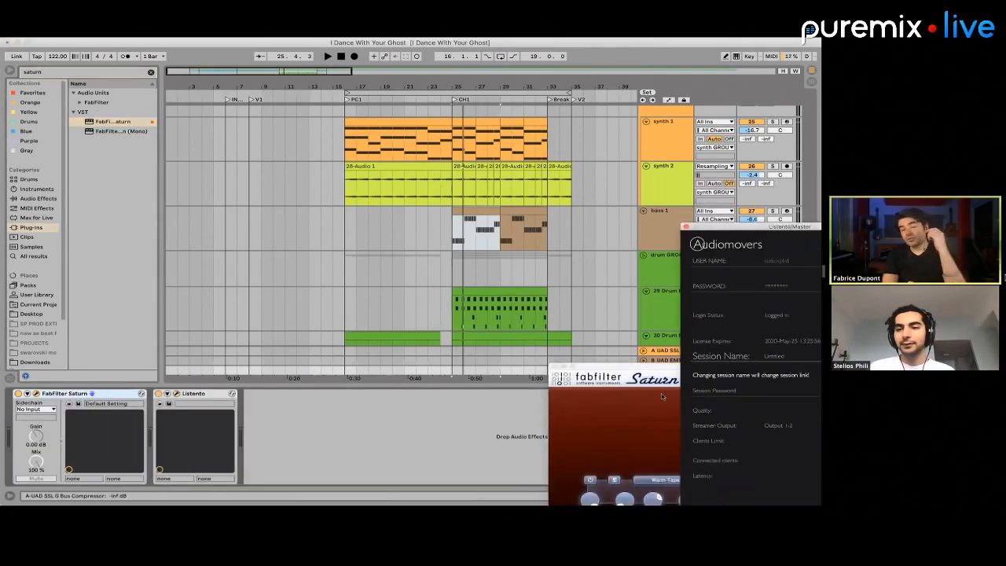
# Load the Mastering preset Faster Master O in FabFilter Saturn on the Master track
pyautogui.click(688, 366)
pyautogui.moveTo(688, 366); pyautogui.dragTo(193, 192)
pyautogui.click(336, 205)
pyautogui.moveTo(338, 260)
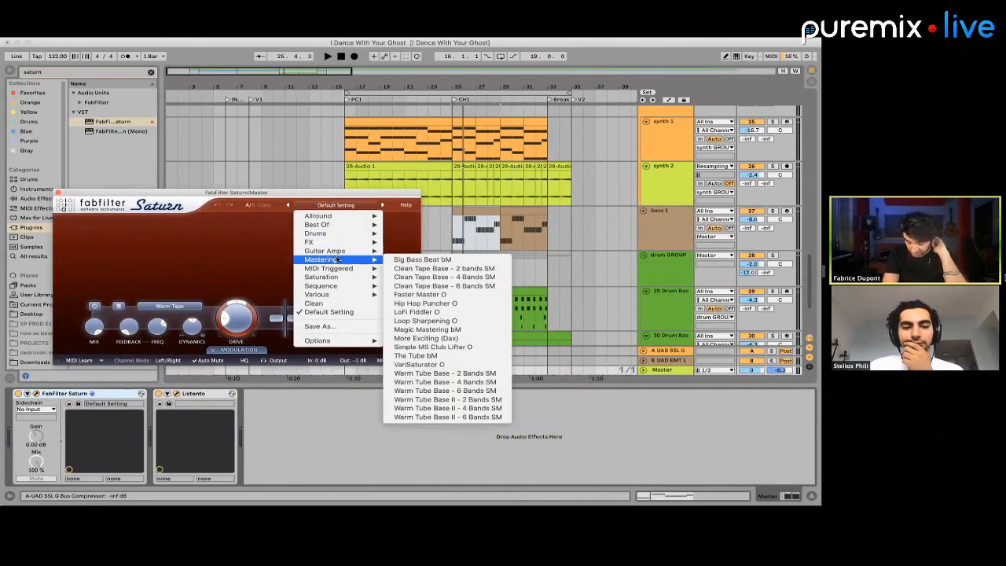
pyautogui.click(430, 294)
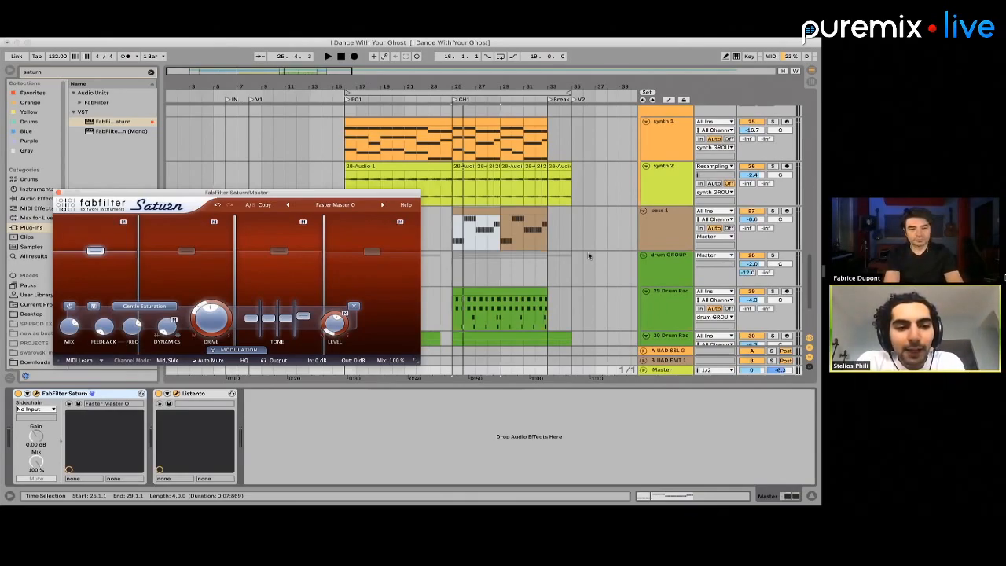
# Examine the third and second band settings of Saturn's preset, and close its window
pyautogui.click(388, 277)
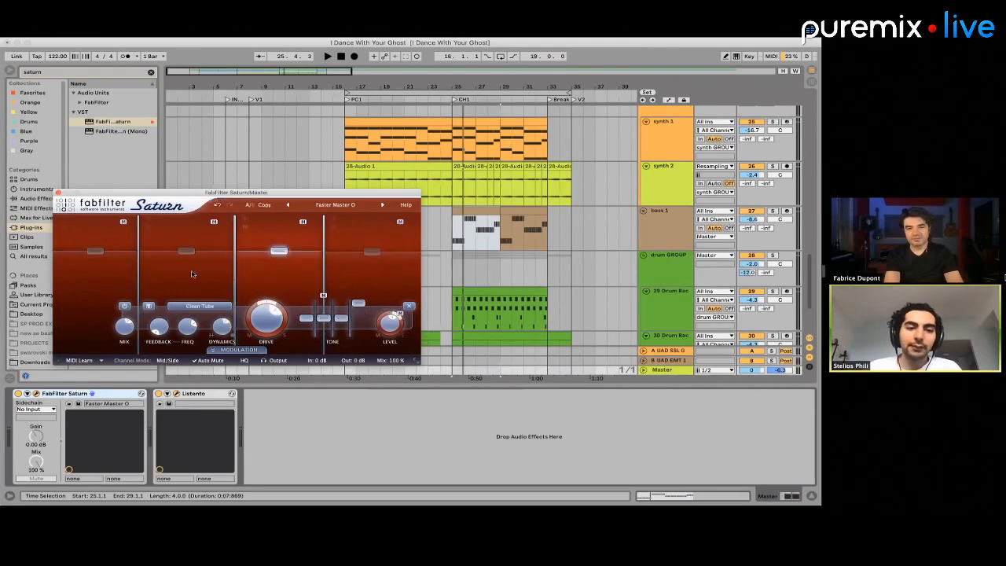
pyautogui.click(143, 242)
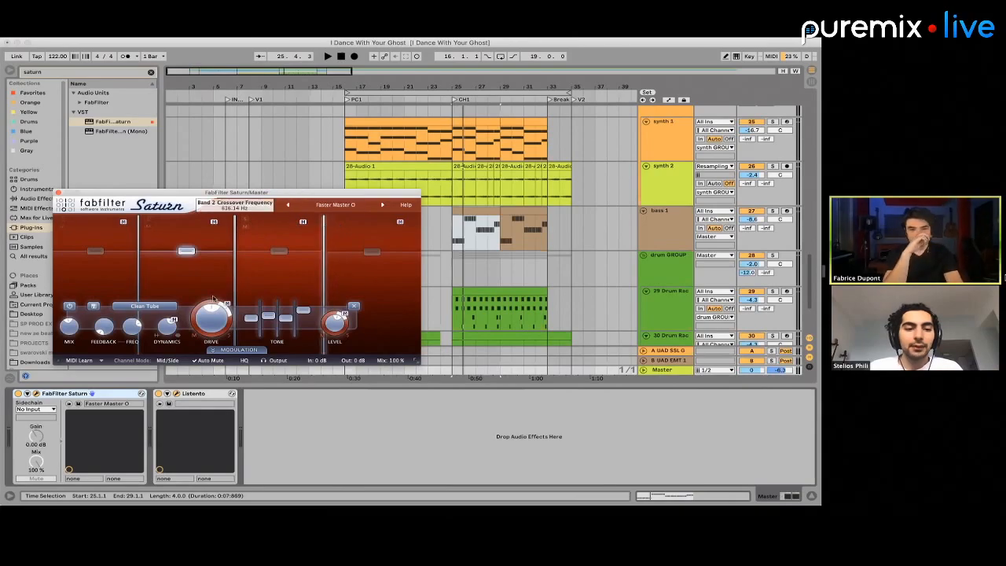
pyautogui.moveTo(211, 313)
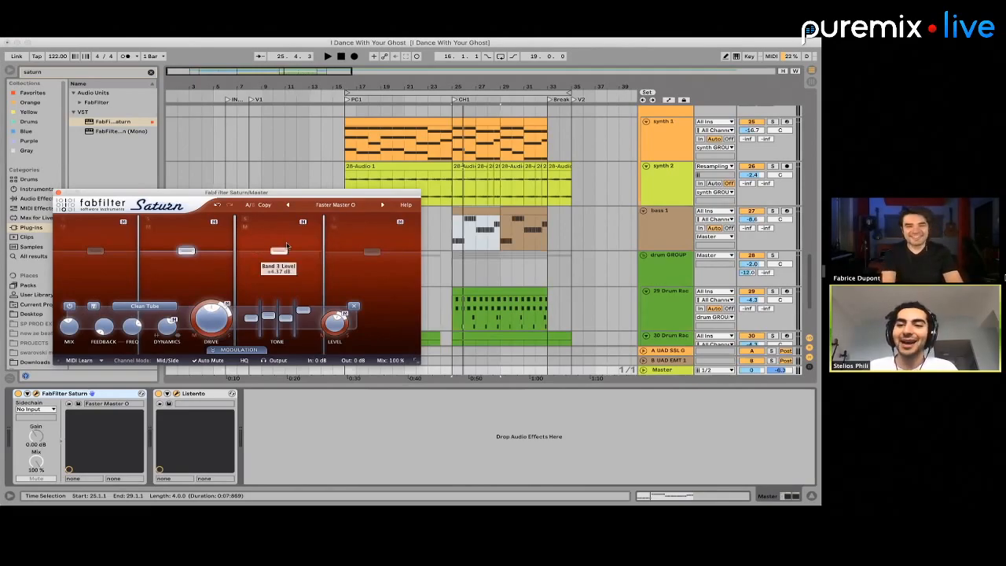
pyautogui.click(58, 192)
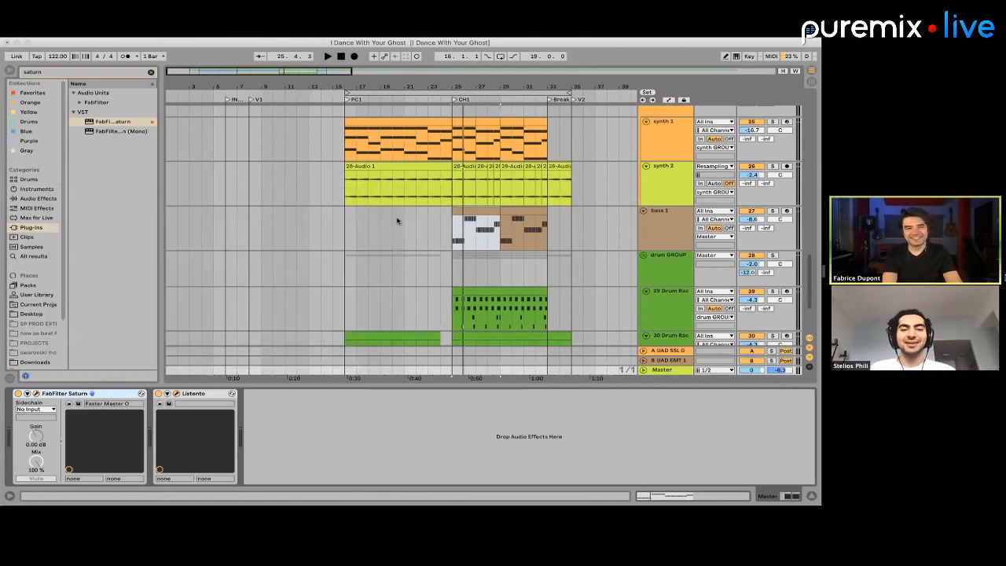
# Bypass FabFilter Saturn on the Master track and play the chorus from bar 25 without it
pyautogui.click(397, 221)
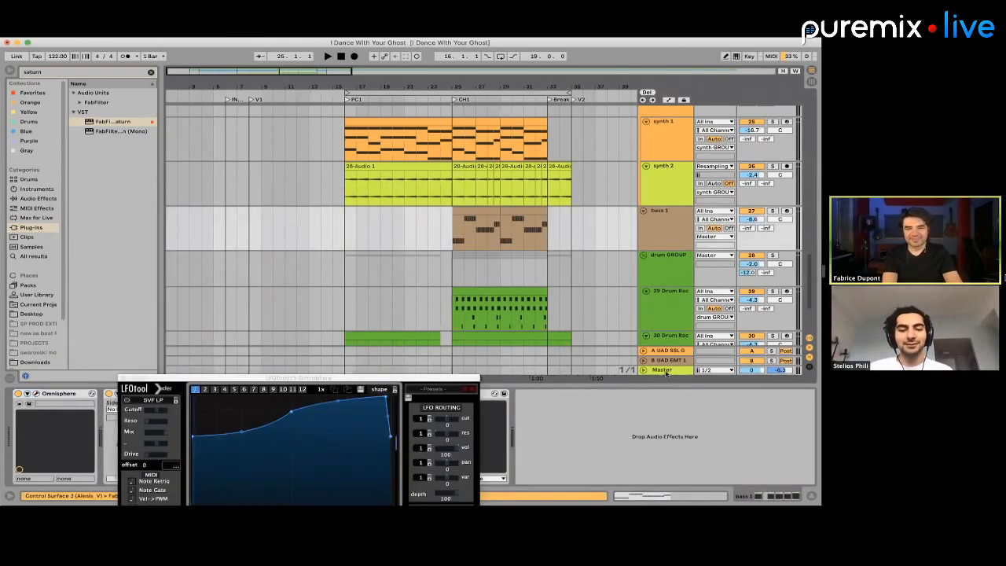
pyautogui.click(665, 374)
pyautogui.press('space')
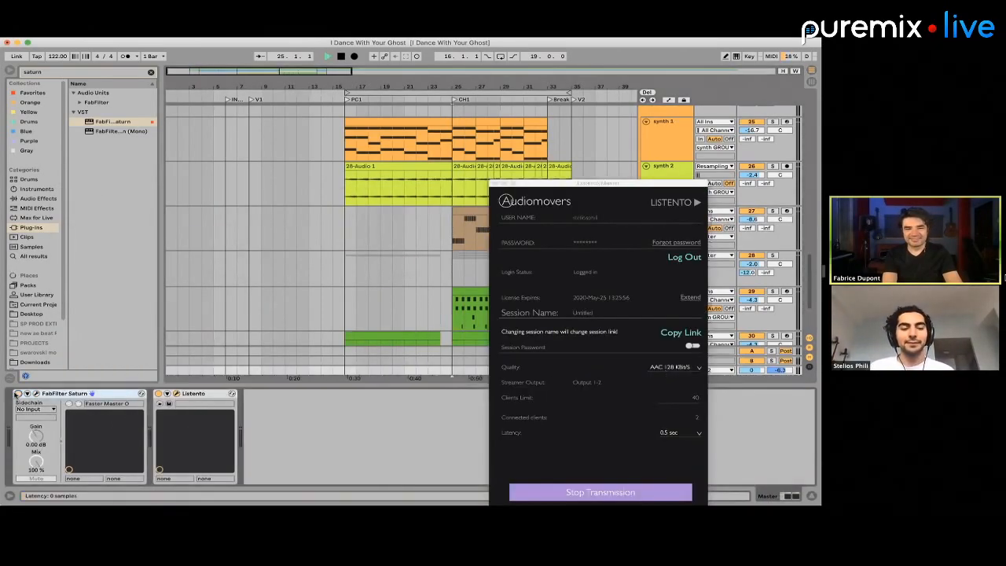
pyautogui.moveTo(539, 183); pyautogui.dragTo(598, 293)
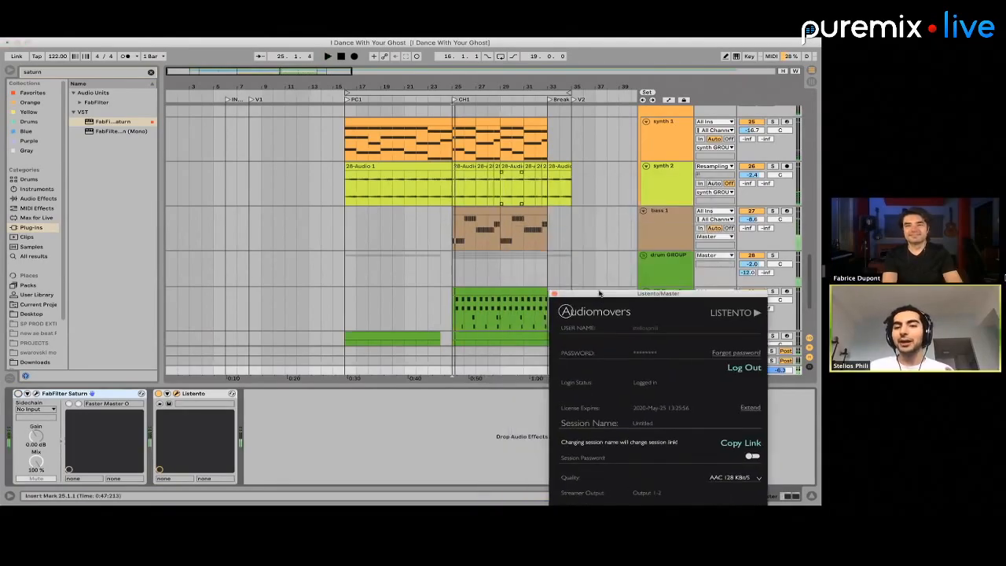
pyautogui.click(460, 255)
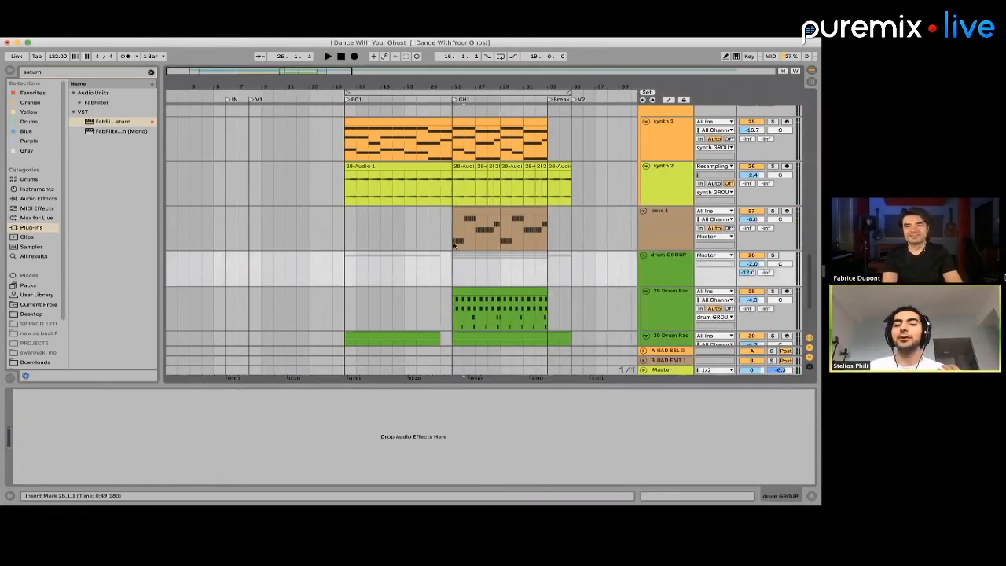
pyautogui.click(451, 242)
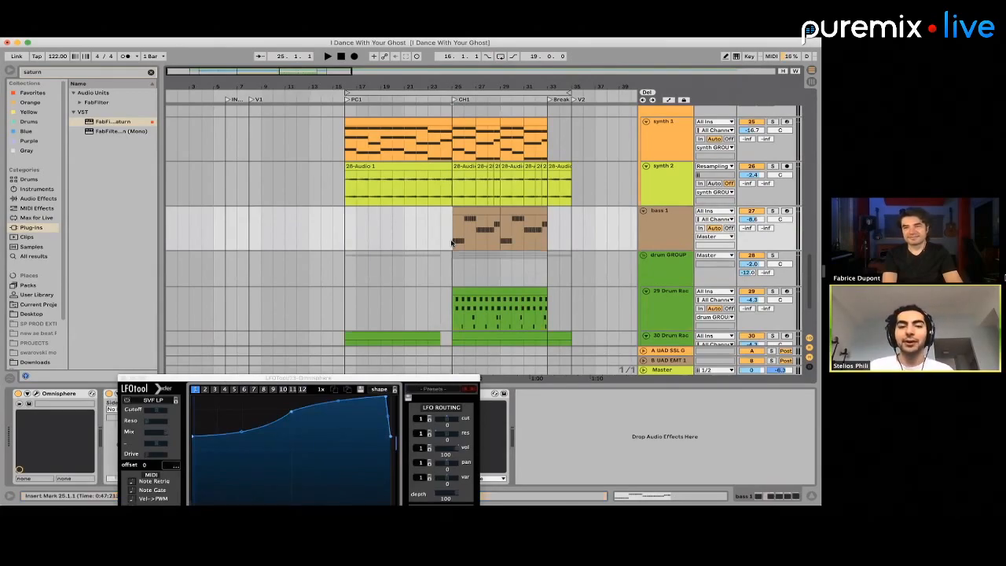
pyautogui.press('space')
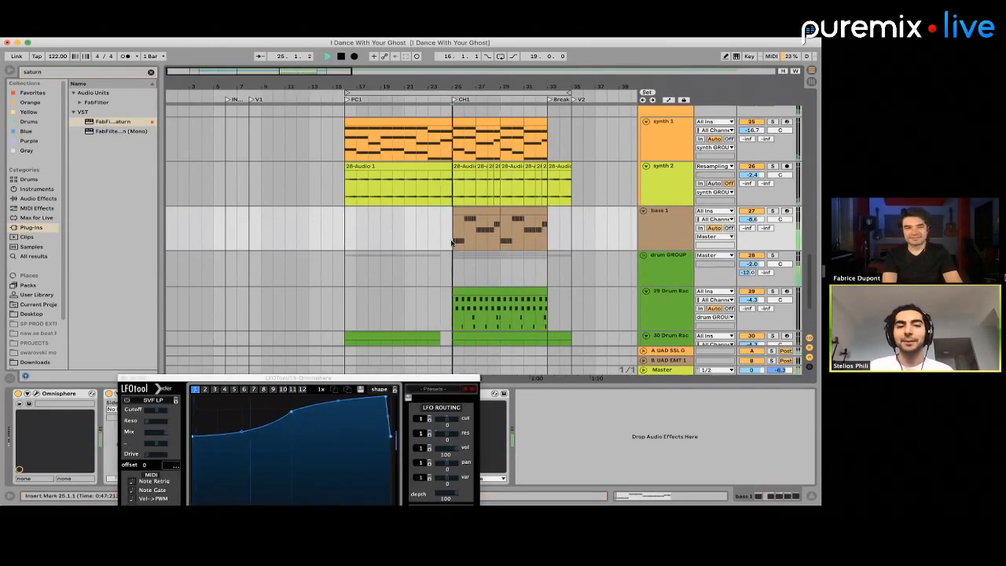
pyautogui.click(663, 370)
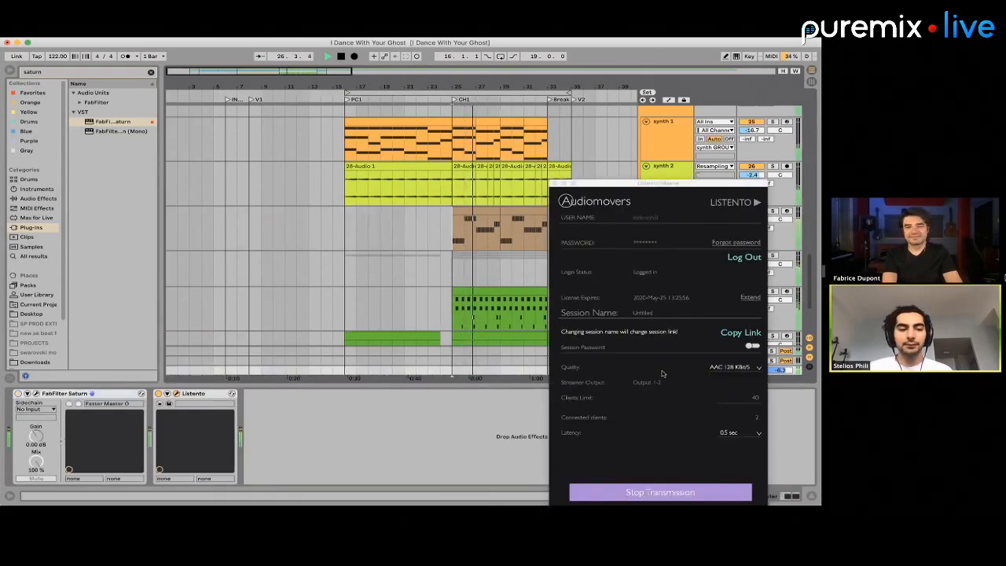
pyautogui.press('space')
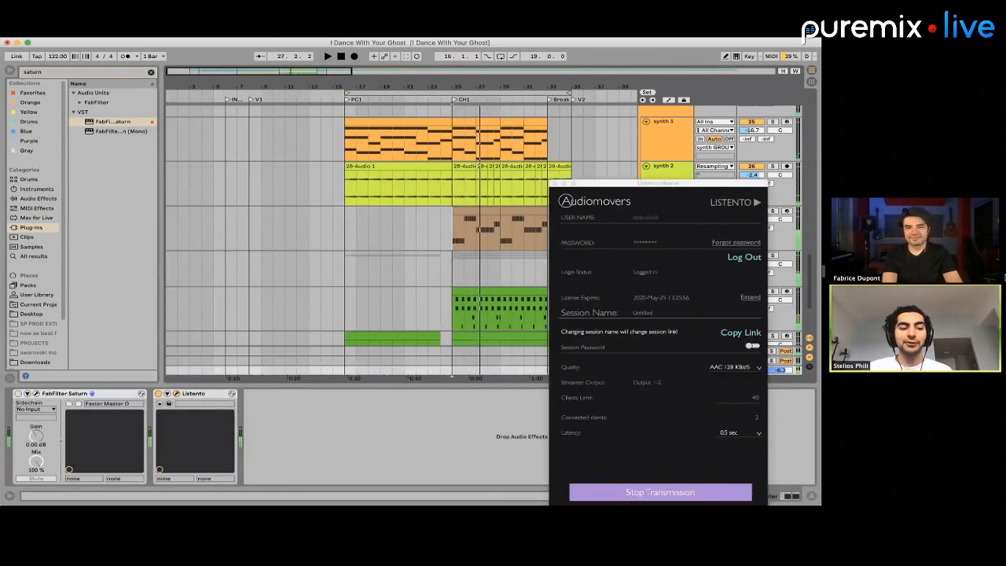
# Re-enable FabFilter Saturn on the Master track and play the chorus from bar 25 with it
pyautogui.press('space')
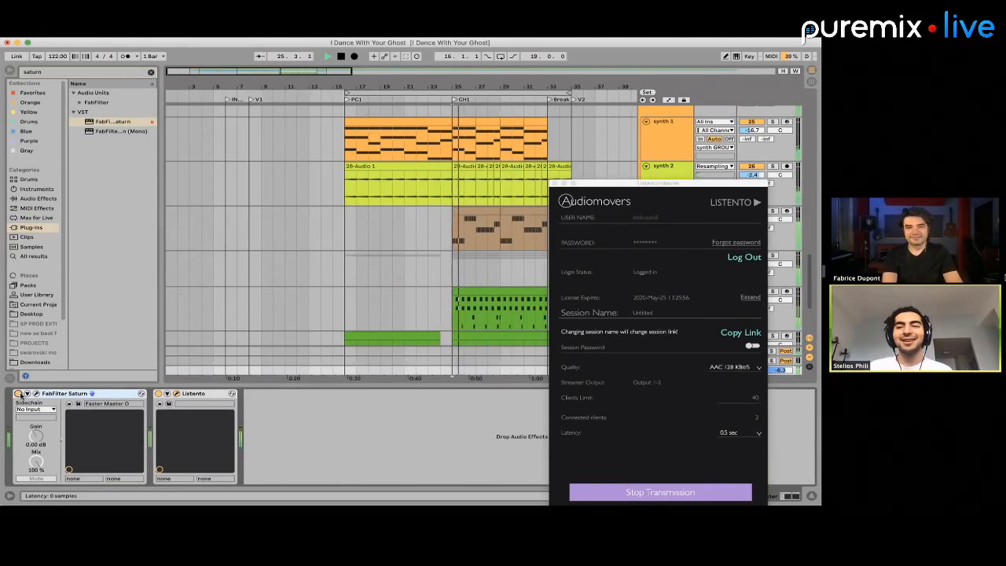
pyautogui.press('space')
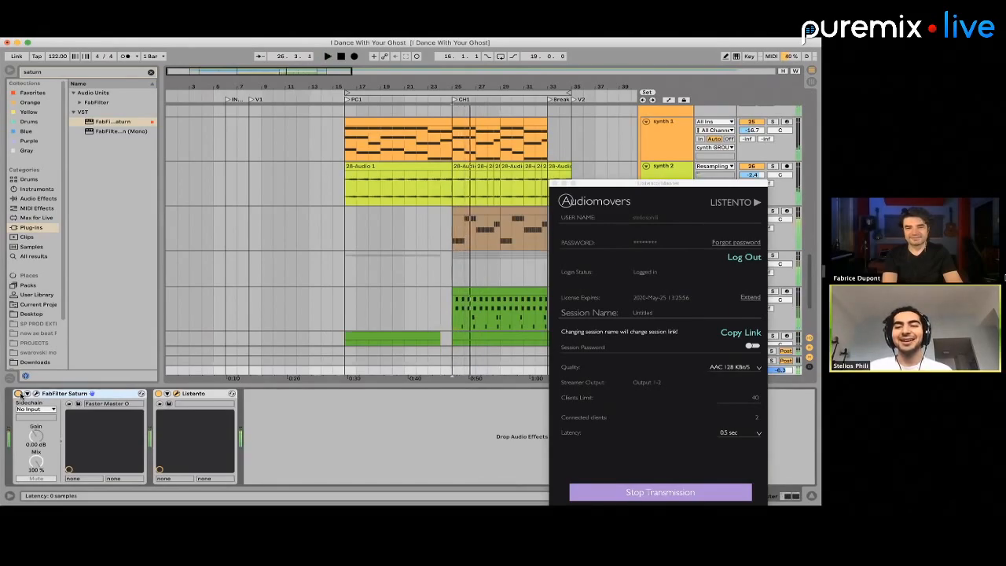
pyautogui.moveTo(604, 184); pyautogui.dragTo(61, 129)
pyautogui.click(454, 236)
pyautogui.press('space')
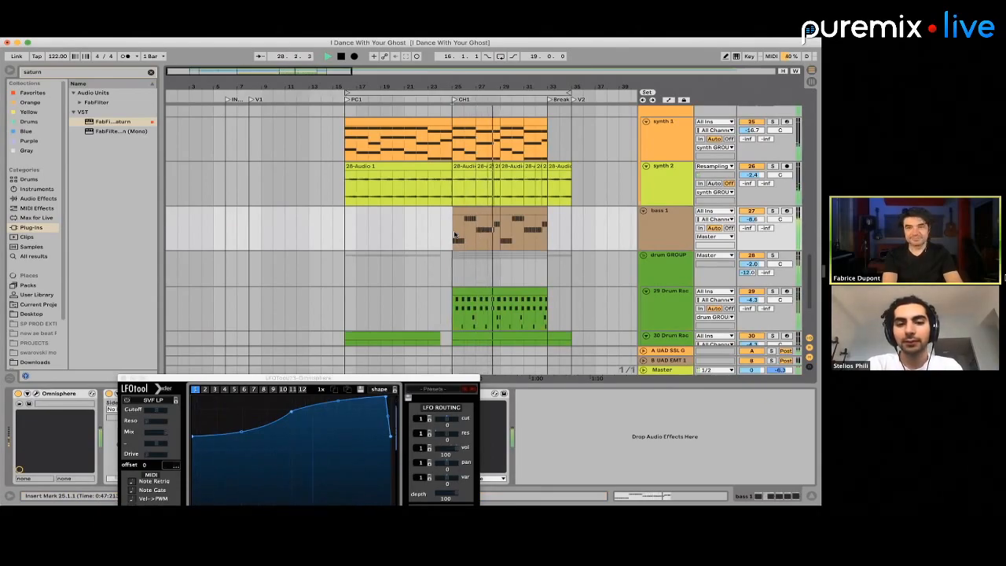
pyautogui.press('space')
# Show the effects chain of the guitar group above the 18 Audio track, and return to the bass and drum tracks
pyautogui.scroll(5, 654, 197)
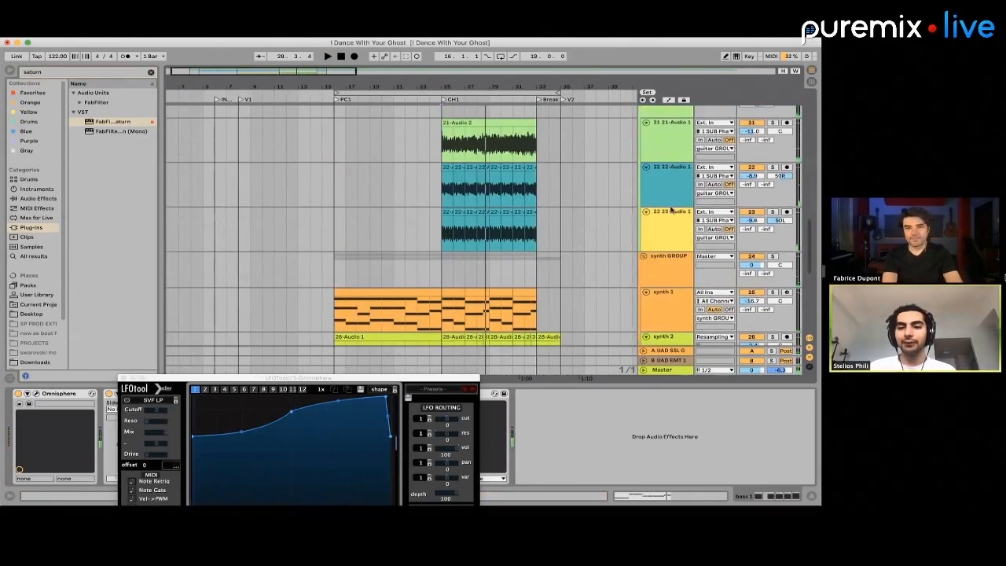
pyautogui.scroll(8, 671, 212)
pyautogui.scroll(-2, 670, 243)
pyautogui.click(644, 283)
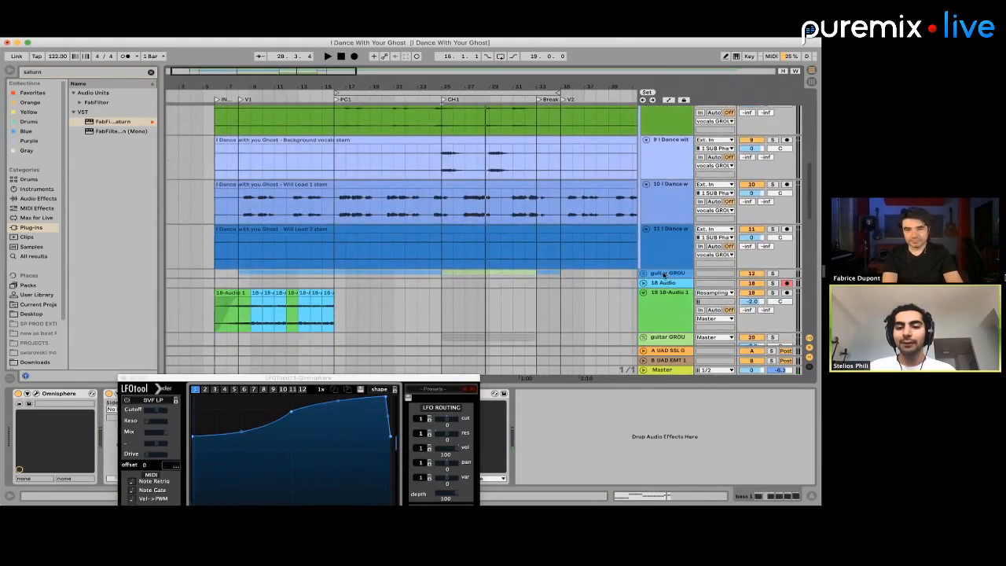
pyautogui.click(663, 274)
pyautogui.scroll(-10, 652, 236)
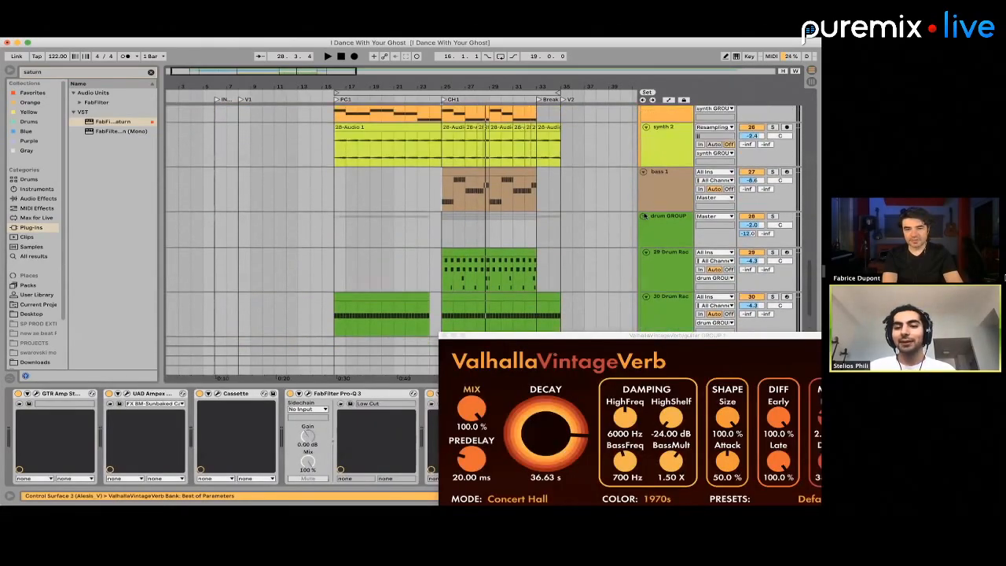
# Collapse the drum, synth and green guitar groups and the bass 1 and 19 18-Audio 1 tracks in the arrangement
pyautogui.click(645, 216)
pyautogui.scroll(1, 644, 204)
pyautogui.scroll(5, 646, 186)
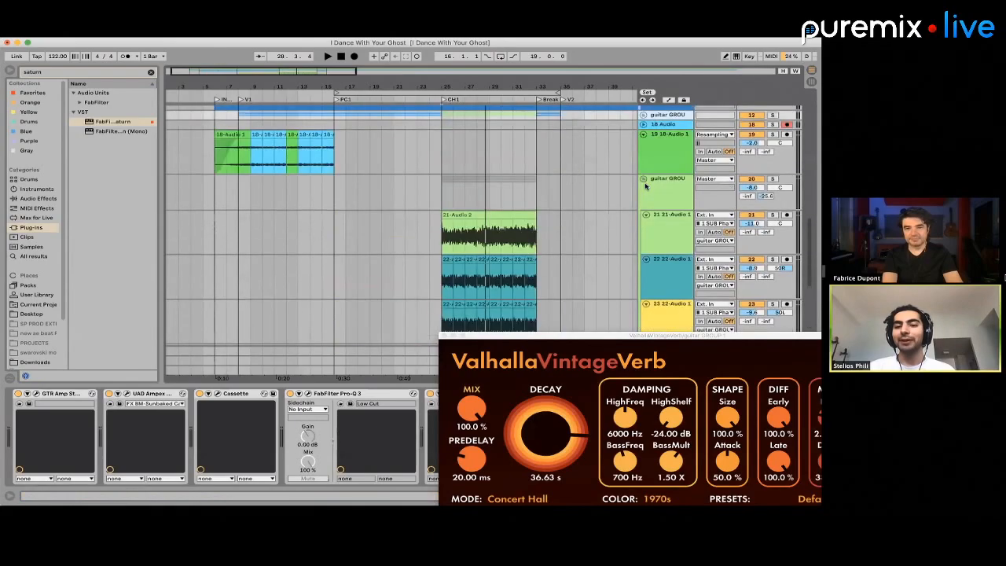
pyautogui.scroll(2, 646, 187)
pyautogui.click(643, 201)
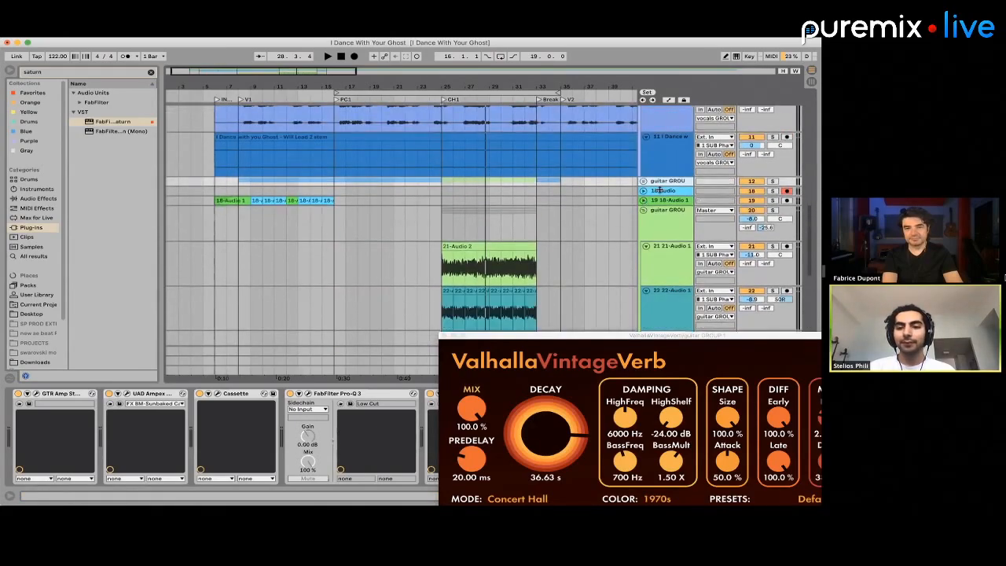
pyautogui.scroll(-3, 654, 232)
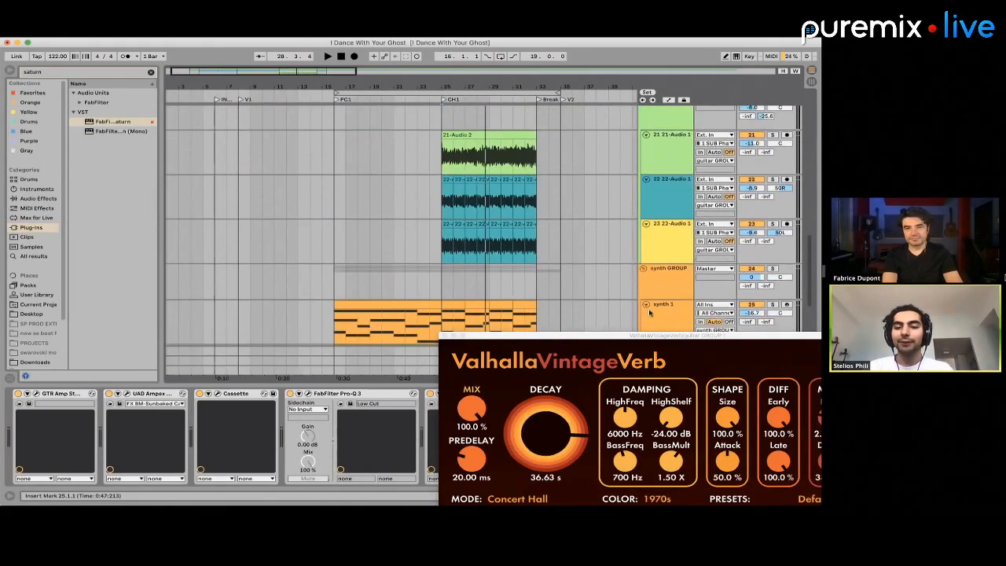
pyautogui.click(644, 269)
pyautogui.scroll(4, 644, 269)
pyautogui.click(642, 244)
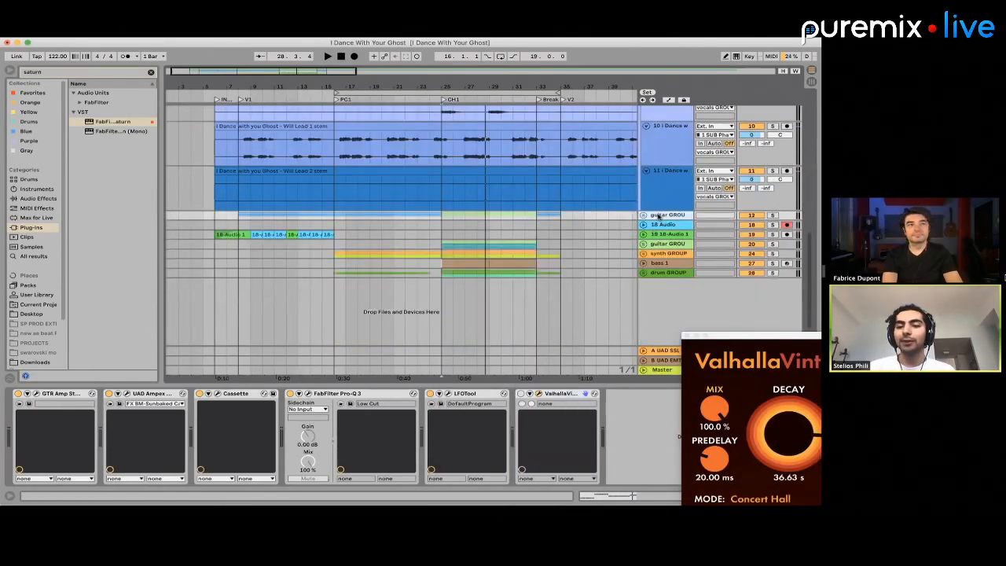
# Expand the collapsed groups to check the volume of the guitar group above 18 Audio, and collapse them again
pyautogui.click(657, 272)
pyautogui.press('u')
pyautogui.scroll(18, 735, 194)
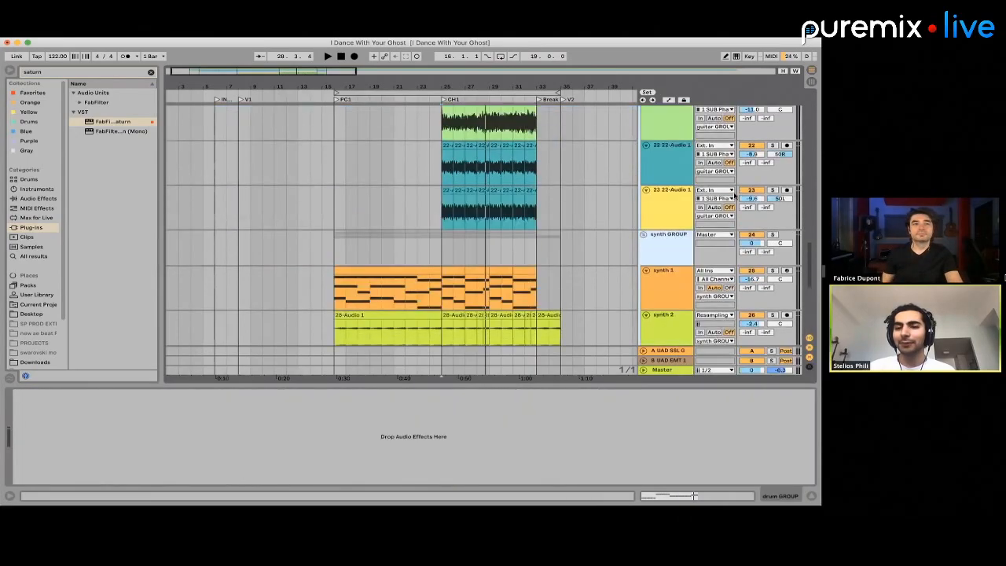
pyautogui.scroll(-5, 734, 194)
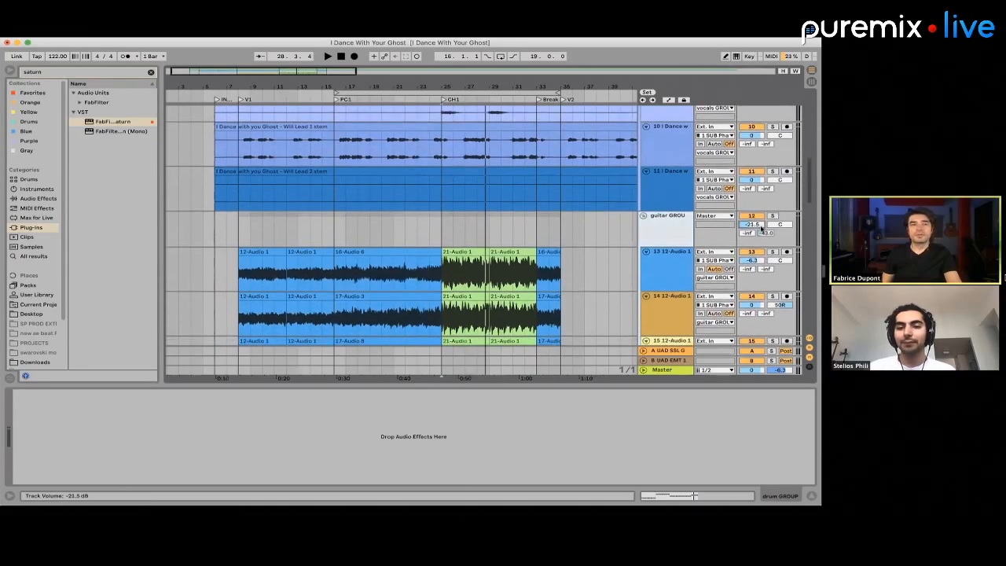
pyautogui.click(644, 216)
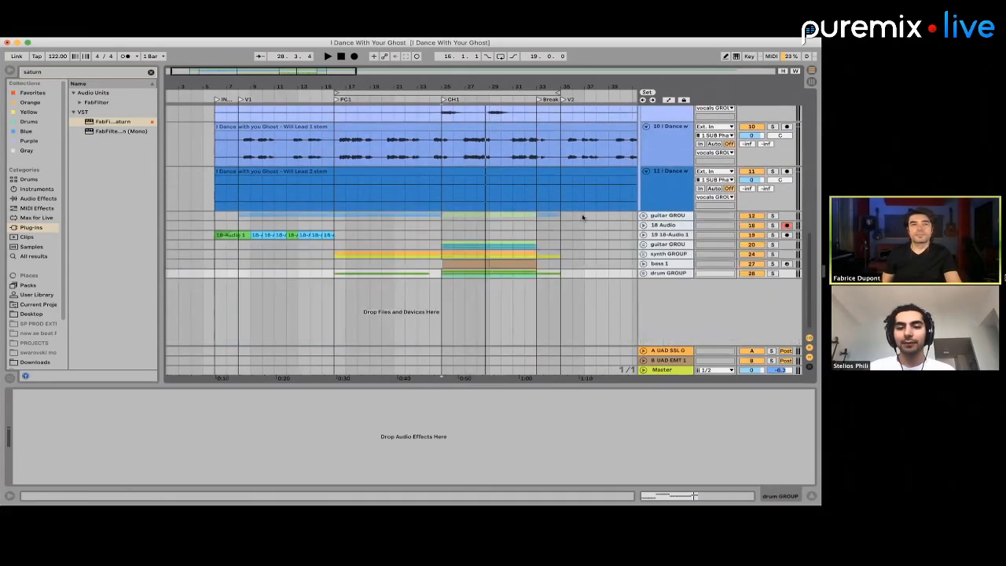
# Play the chorus from bar 25 and fit the full length of the arrangement in view
pyautogui.click(440, 227)
pyautogui.press('space')
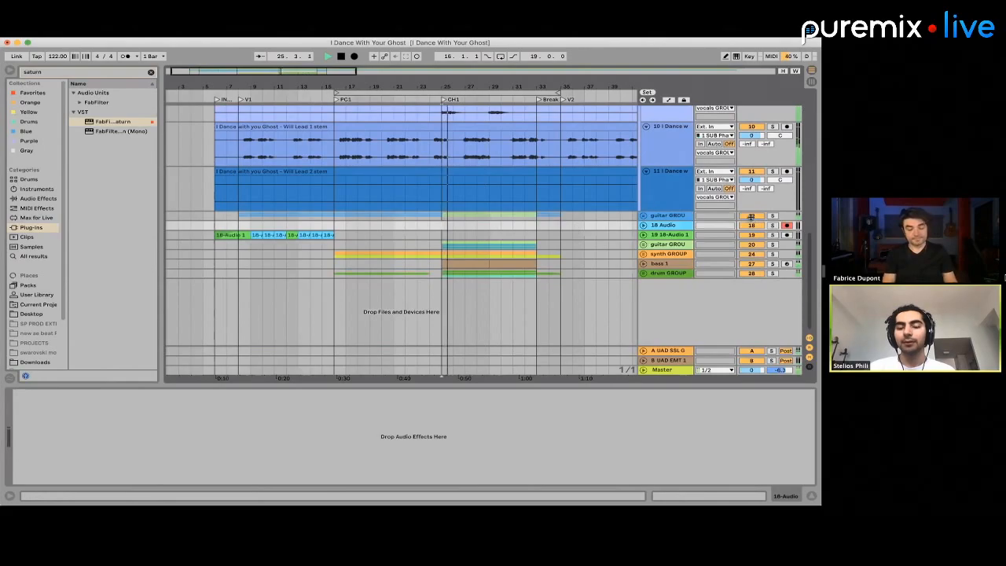
pyautogui.scroll(5, 729, 212)
pyautogui.scroll(4, 729, 212)
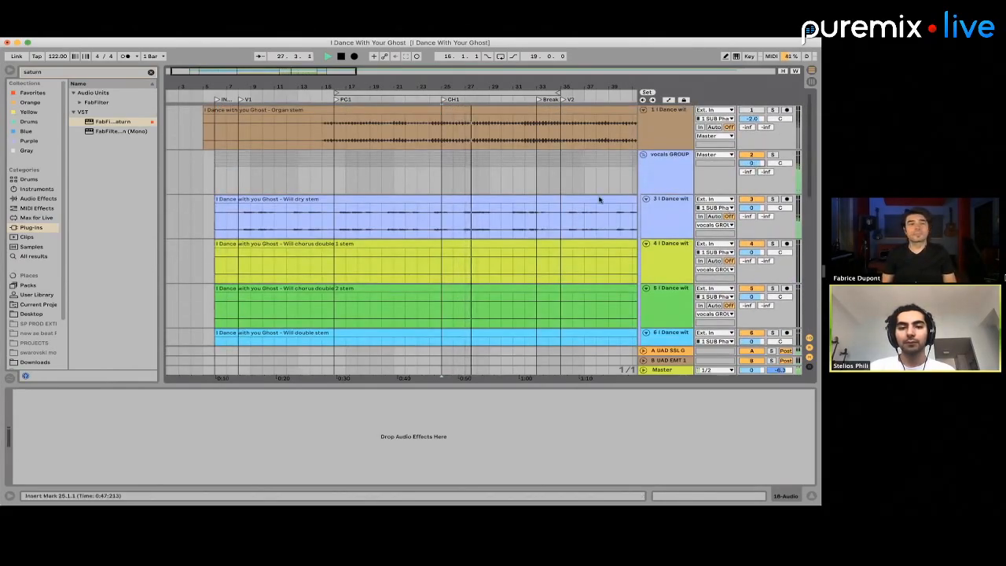
pyautogui.press('w')
pyautogui.scroll(-4, 364, 251)
pyautogui.scroll(-2, 364, 252)
pyautogui.scroll(5, 251, 160)
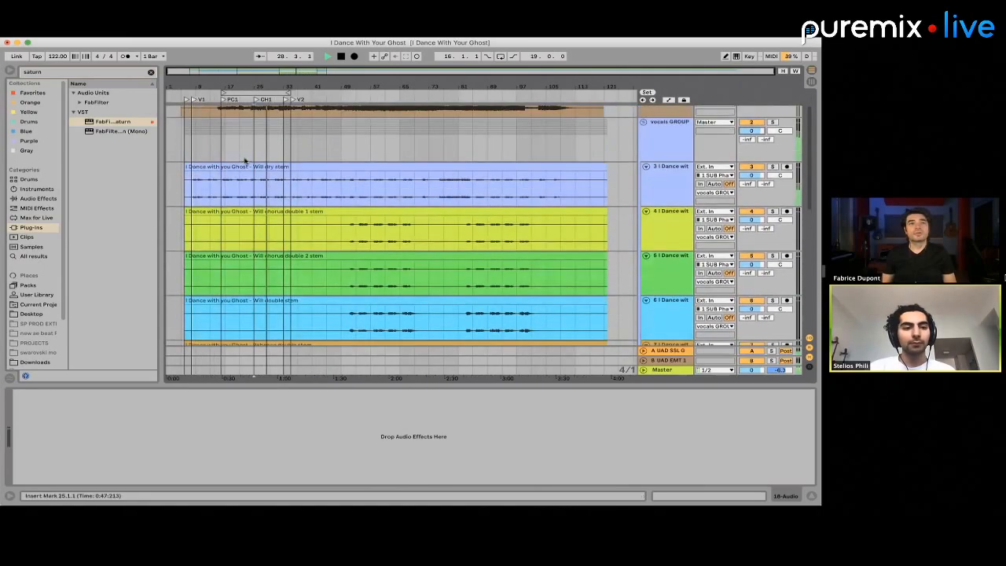
# Play the song briefly from the start of the vocals at bar 6, and stop playback
pyautogui.click(669, 165)
pyautogui.press('space')
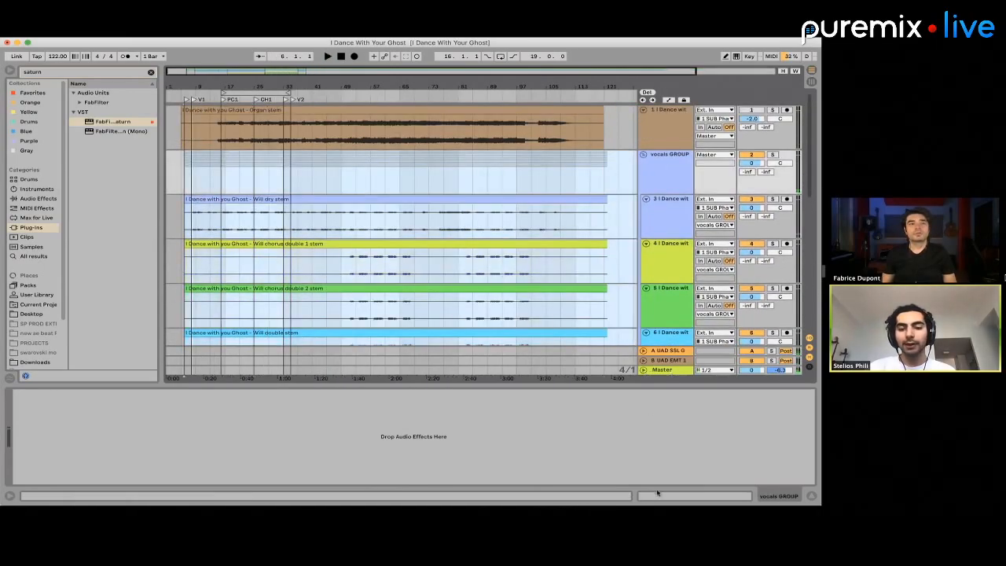
pyautogui.press('super+a')
pyautogui.moveTo(103, 466); pyautogui.dragTo(97, 450)
pyautogui.press('space')
pyautogui.click(281, 168)
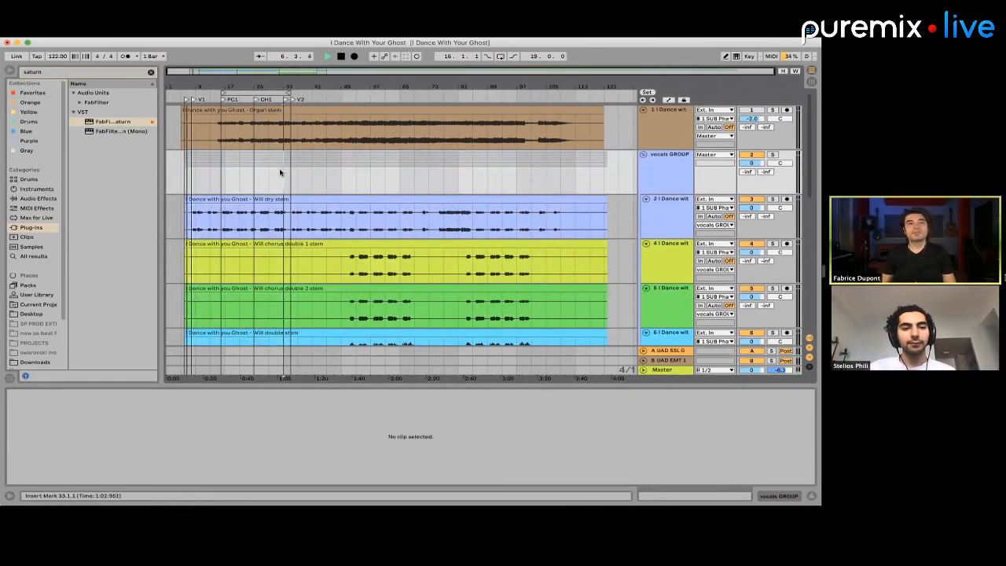
pyautogui.press('+')
pyautogui.press('+')
pyautogui.press('space')
# Collapse the vocals GROUP, and show the effects chains of the Master track and the synth GROUP
pyautogui.press('-')
pyautogui.press('-')
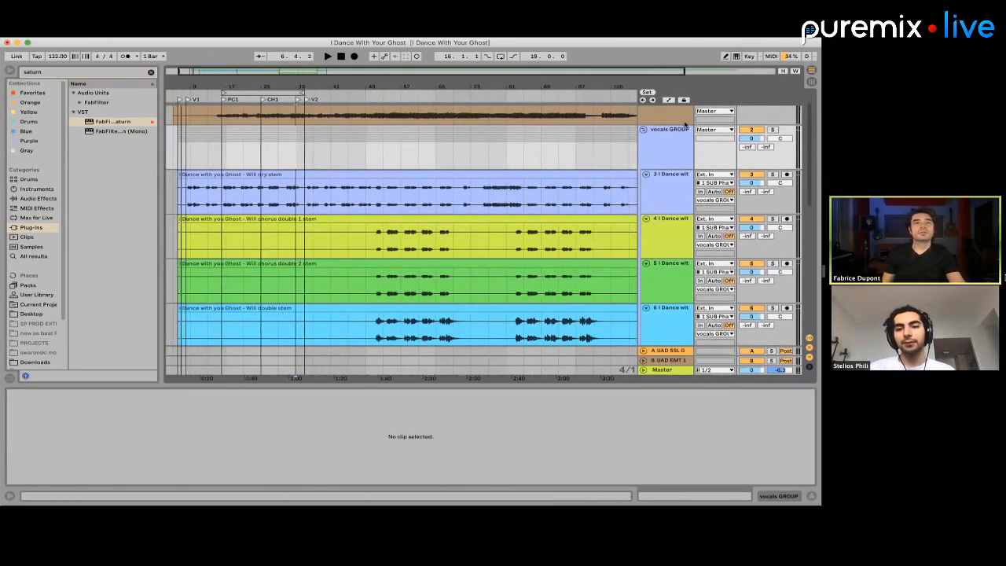
pyautogui.click(643, 131)
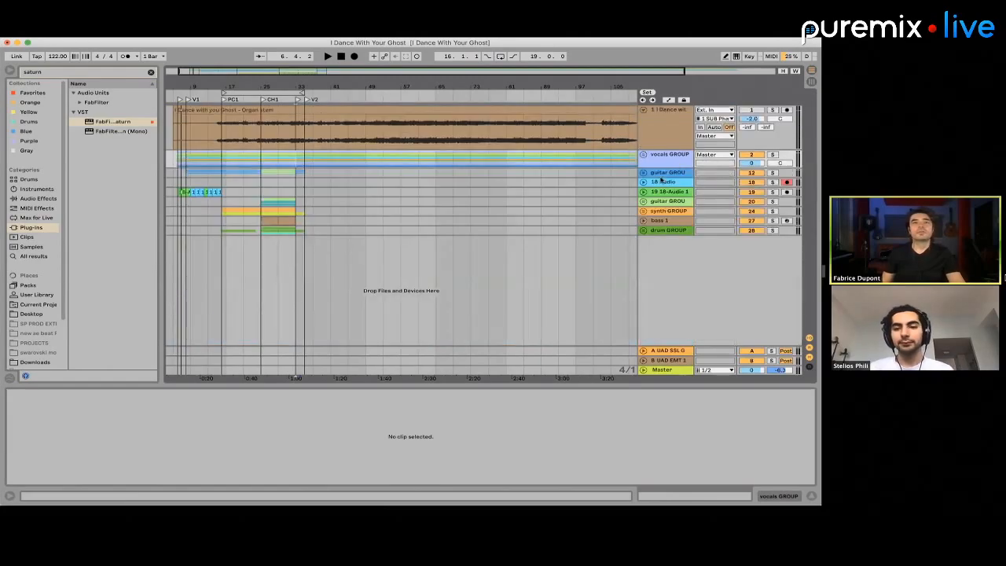
pyautogui.click(663, 370)
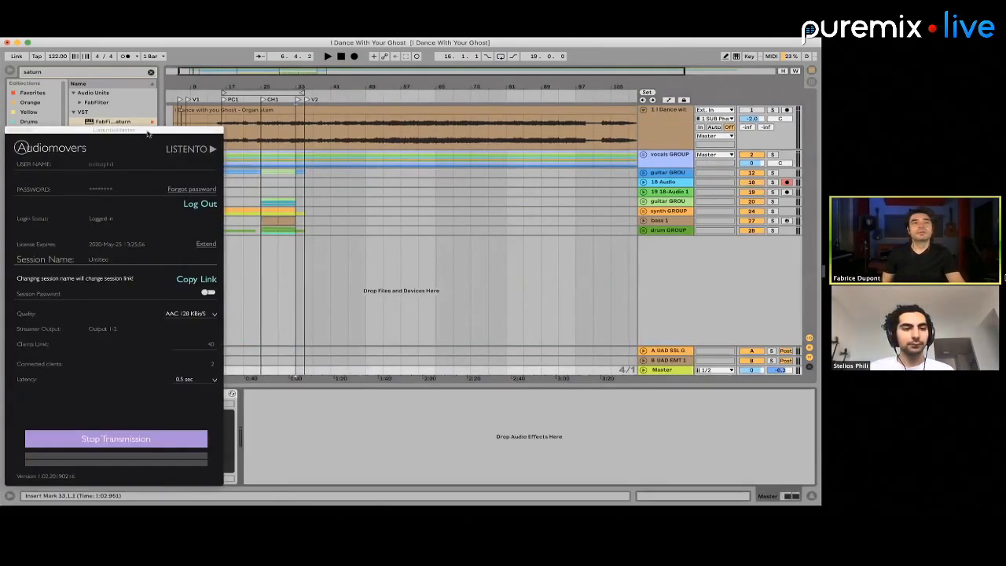
pyautogui.click(263, 210)
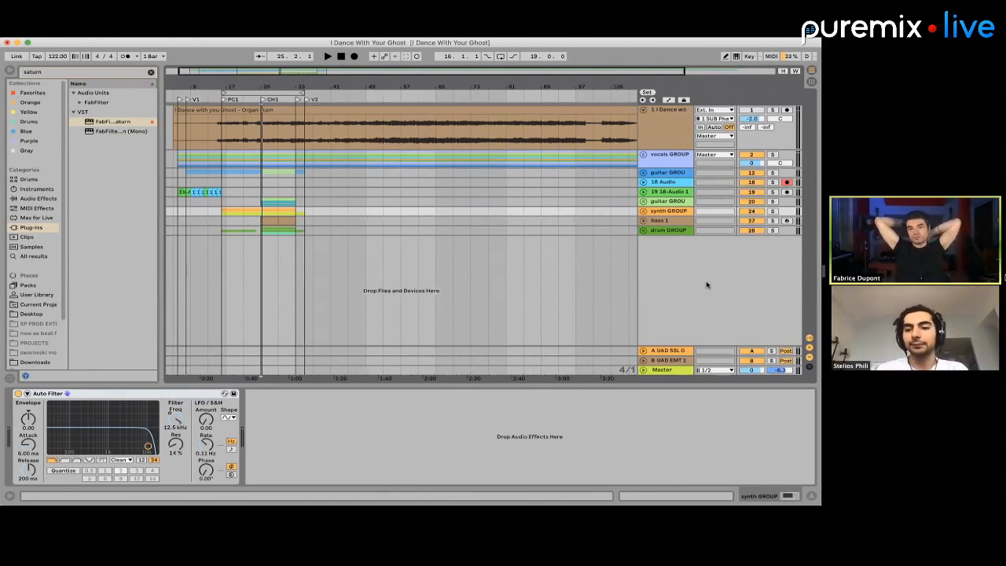
# Lower the volumes of the tracks from vocals GROUP to drum GROUP together, bringing the vocals to -2.0 dB, and play from bar 25
pyautogui.click(673, 230)
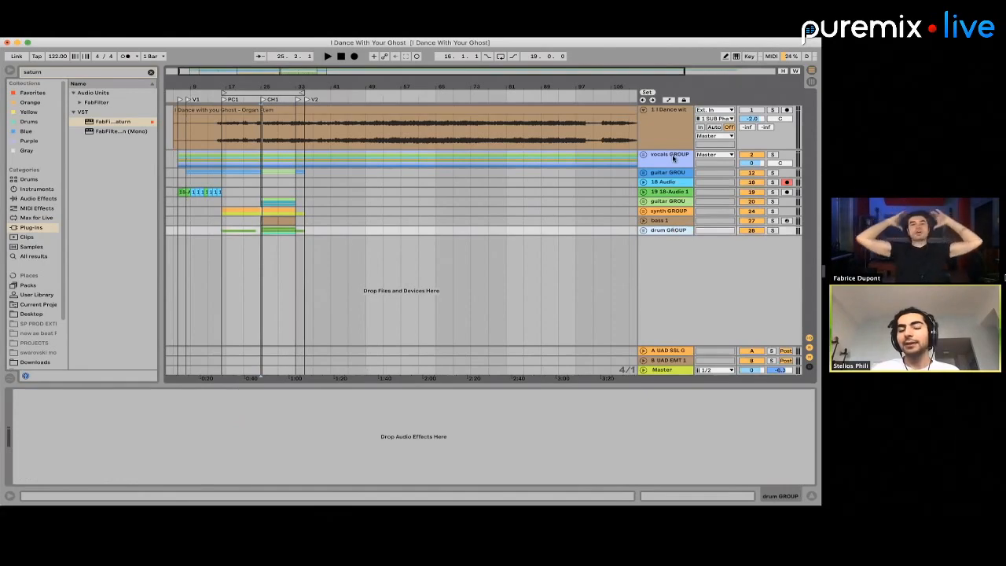
pyautogui.click(672, 157)
pyautogui.keyDown('shift'); pyautogui.click(670, 229); pyautogui.keyUp('shift')
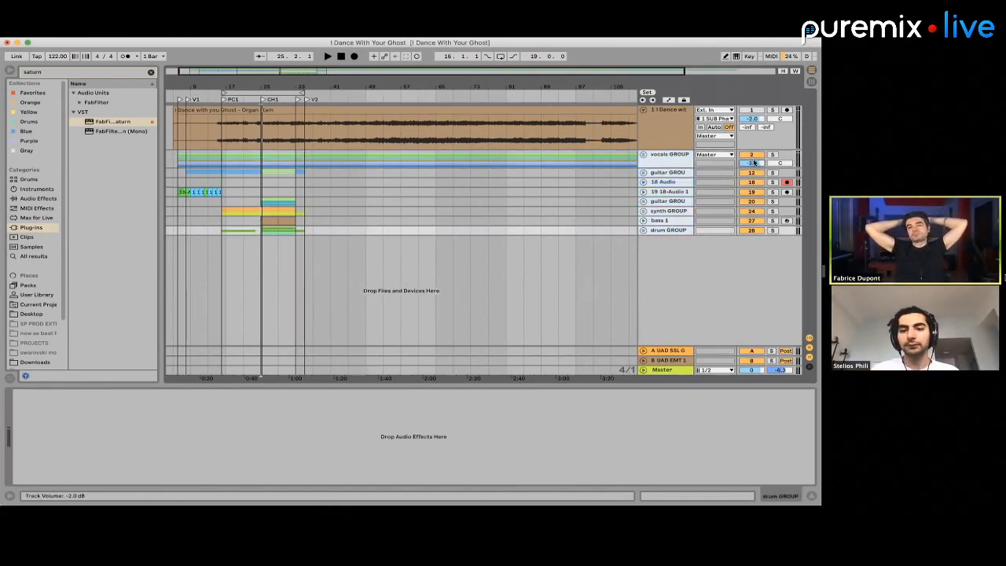
pyautogui.click(261, 161)
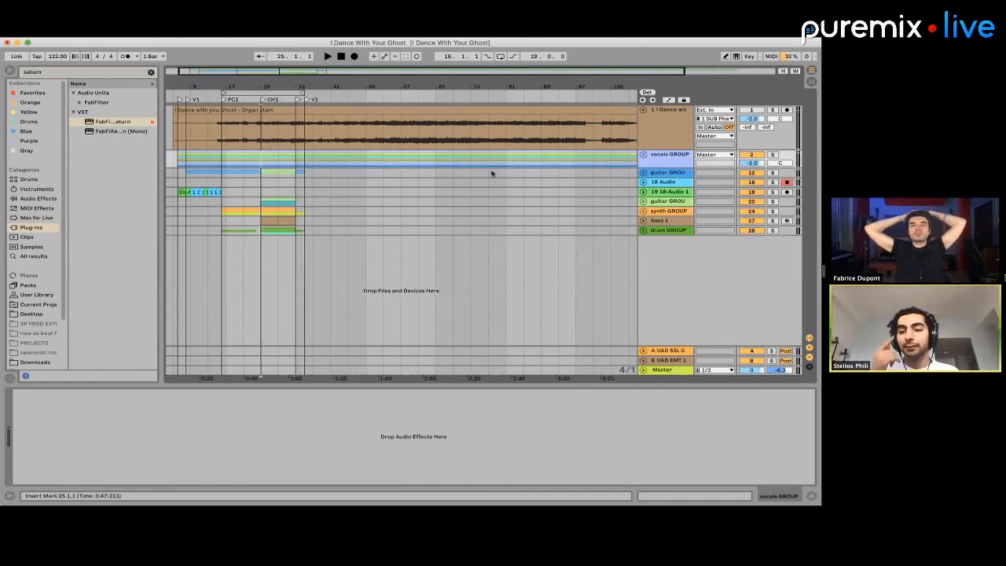
pyautogui.press('space')
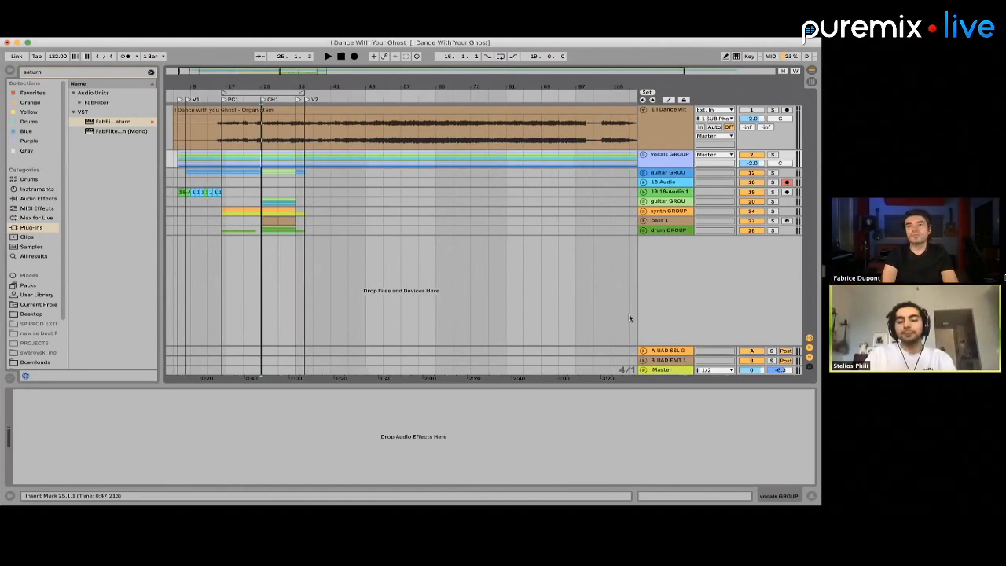
# Check the effects on the Master track and the vocals GROUP, and select all the tracks
pyautogui.click(666, 370)
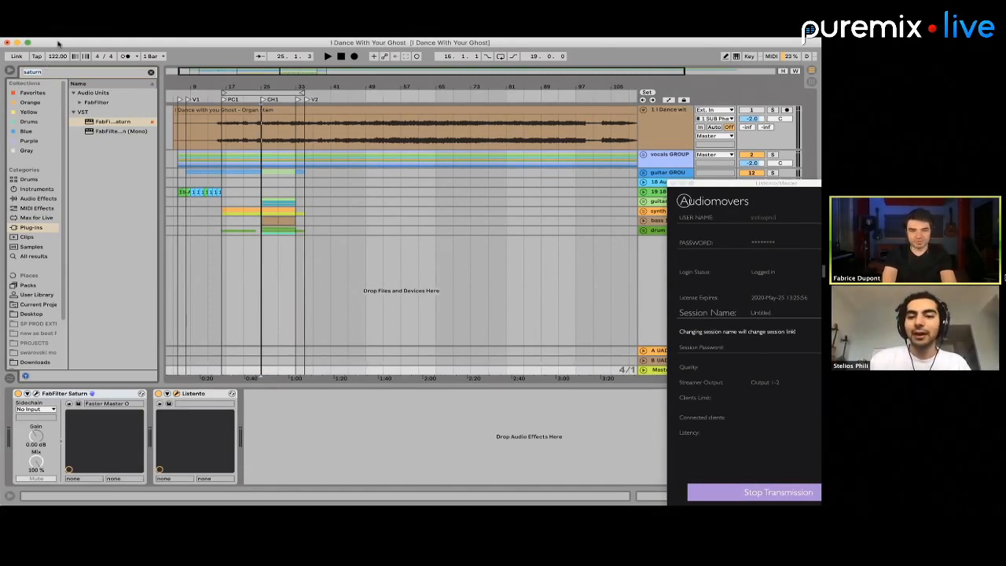
pyautogui.click(673, 161)
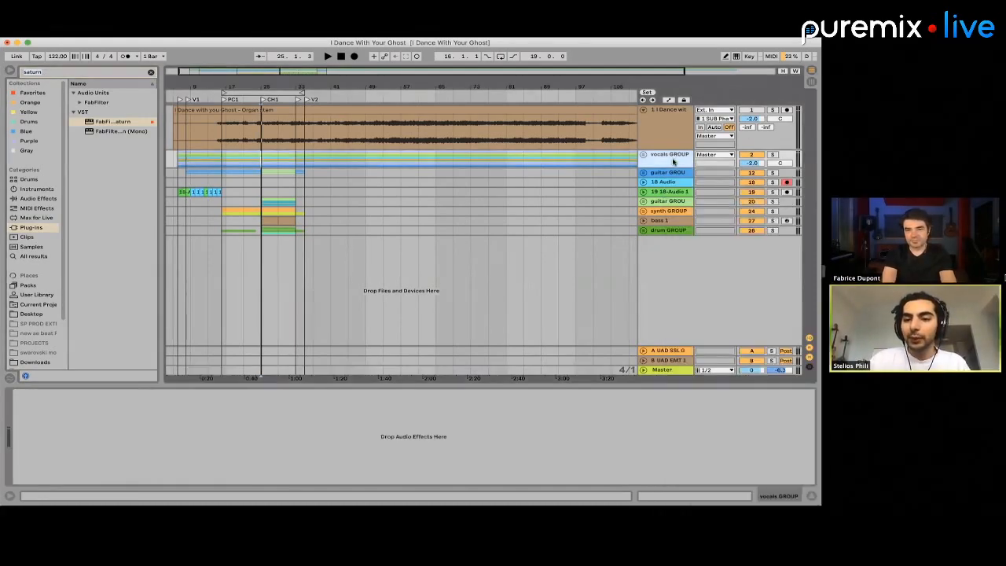
pyautogui.press('super+a')
pyautogui.click(663, 369)
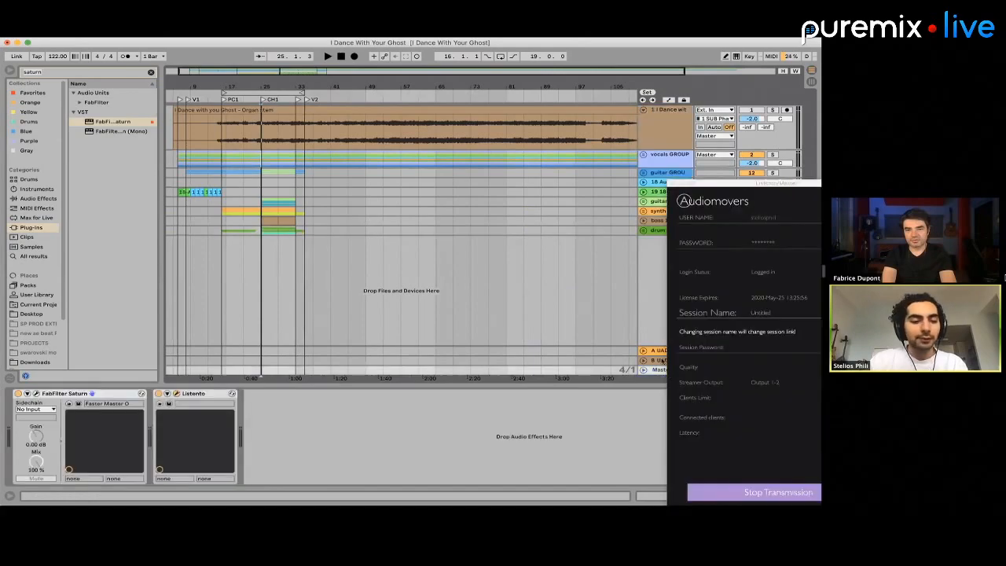
pyautogui.click(667, 164)
pyautogui.press('super+a')
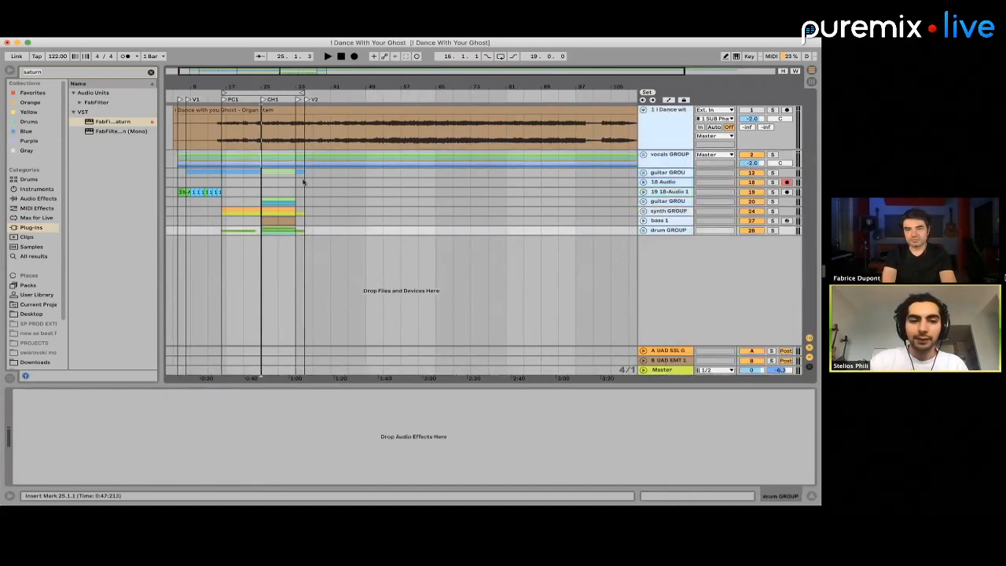
# Play the chorus from bar 25 with the Master track's effects chain in view, and stop playback
pyautogui.click(304, 182)
pyautogui.click(259, 163)
pyautogui.press('space')
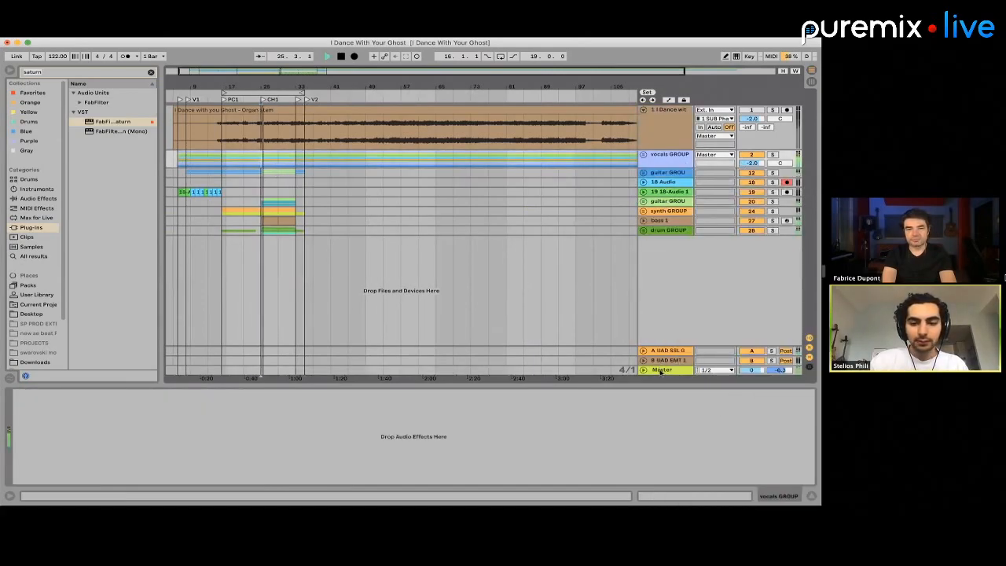
pyautogui.click(659, 369)
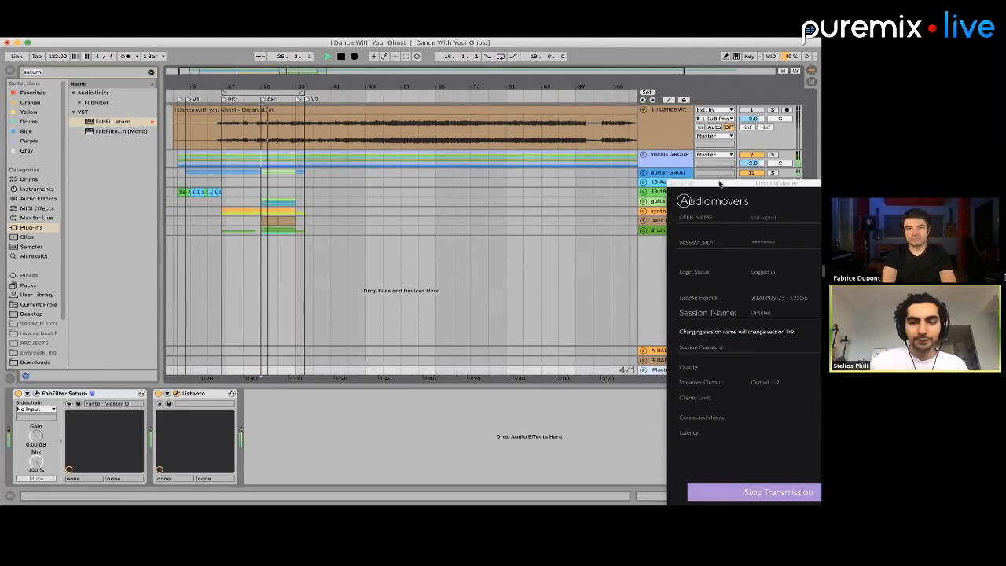
pyautogui.press('space')
# Solo the drum GROUP, play the chorus from bar 25, and close the Audiomovers Listento window
pyautogui.moveTo(712, 183); pyautogui.dragTo(699, 282)
pyautogui.click(772, 230)
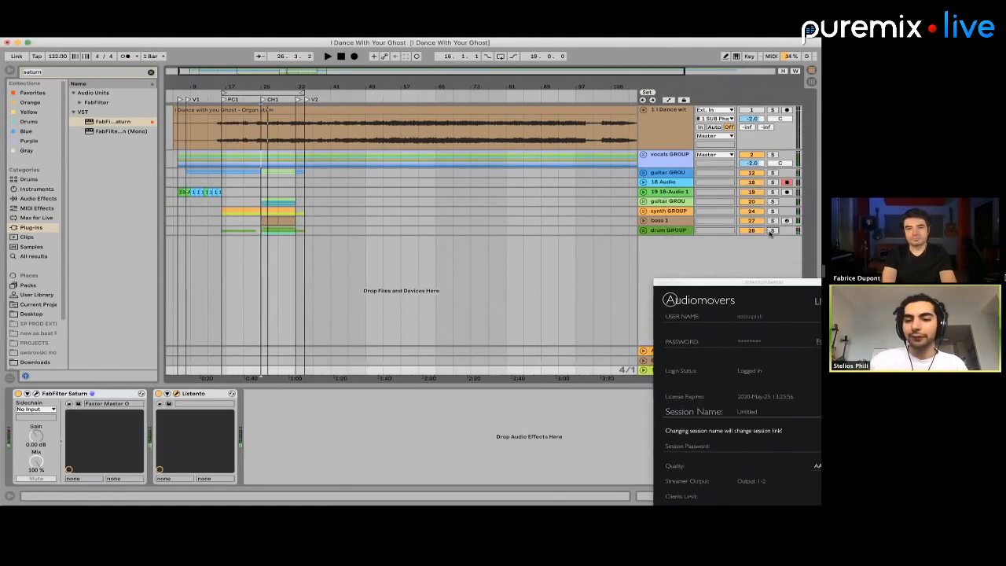
pyautogui.press('space')
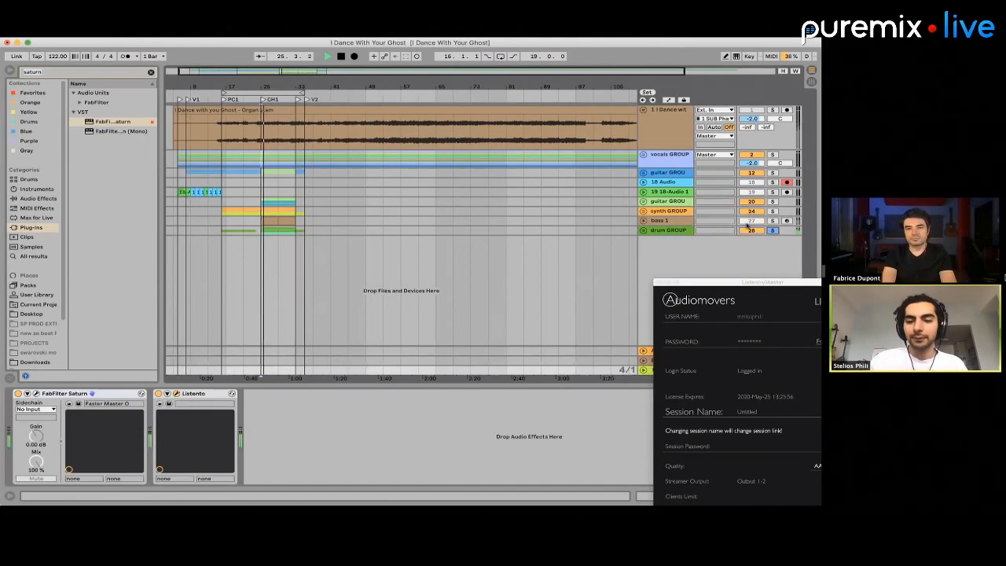
pyautogui.click(697, 282)
pyautogui.click(659, 282)
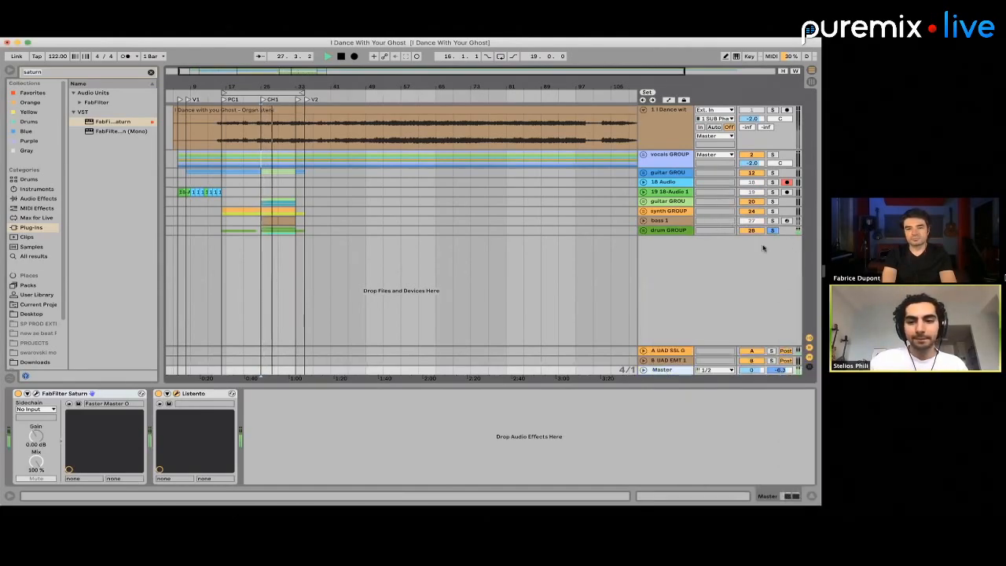
# Add the bass 1 track to the solo, expand it, and set its volume to -14.6 dB
pyautogui.keyDown('super'); pyautogui.click(772, 220); pyautogui.keyUp('super')
pyautogui.click(643, 221)
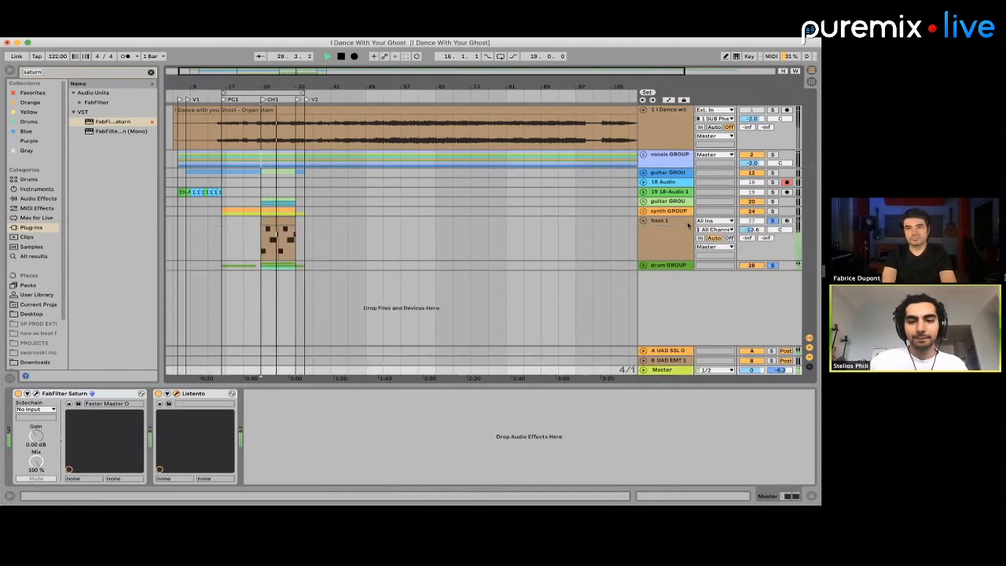
pyautogui.moveTo(756, 230); pyautogui.dragTo(756, 233)
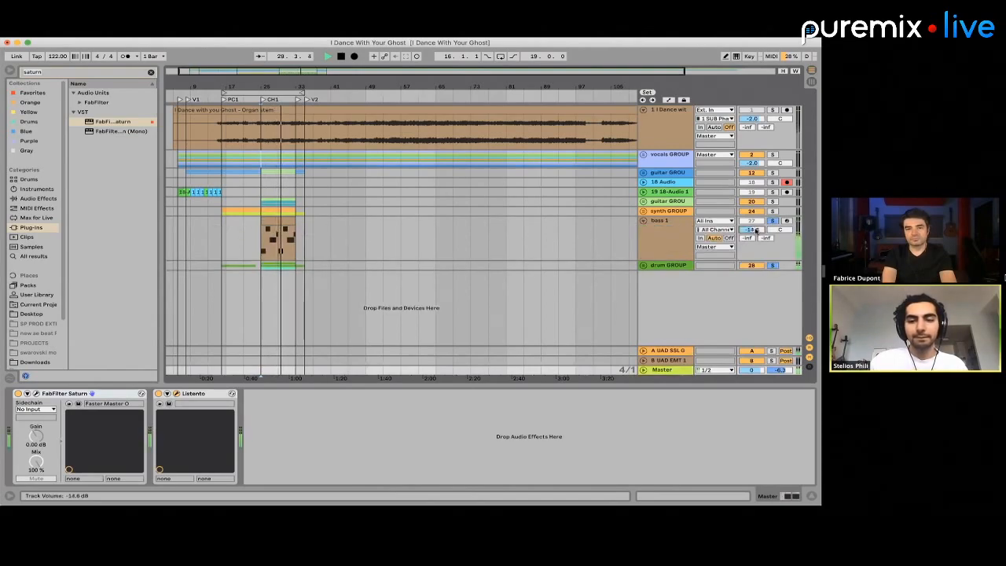
# Add the synth GROUP and both guitar groups to the solo, and set the green guitar group's volume to -21.0 dB
pyautogui.keyDown('super'); pyautogui.click(772, 212); pyautogui.keyUp('super')
pyautogui.click(644, 211)
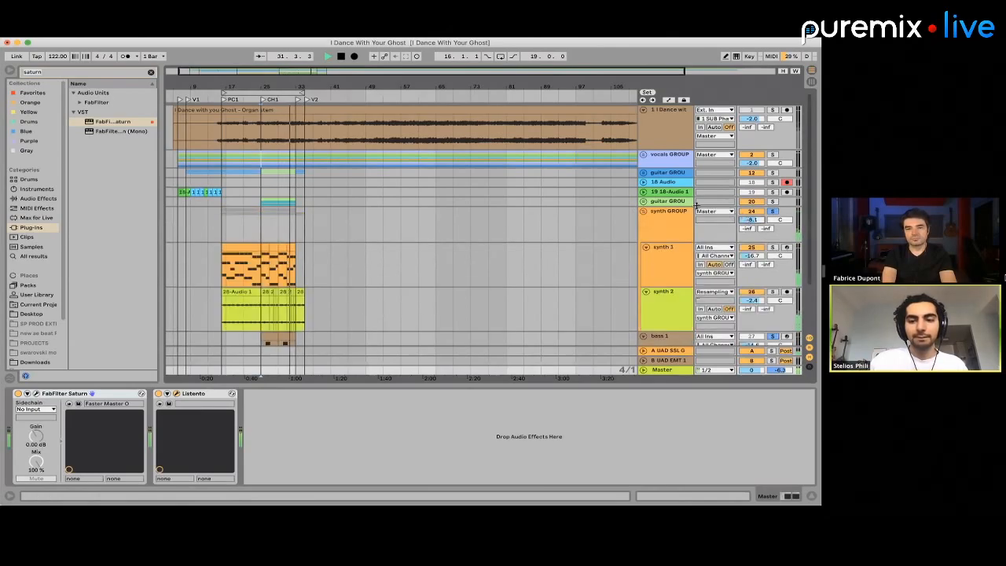
pyautogui.click(643, 202)
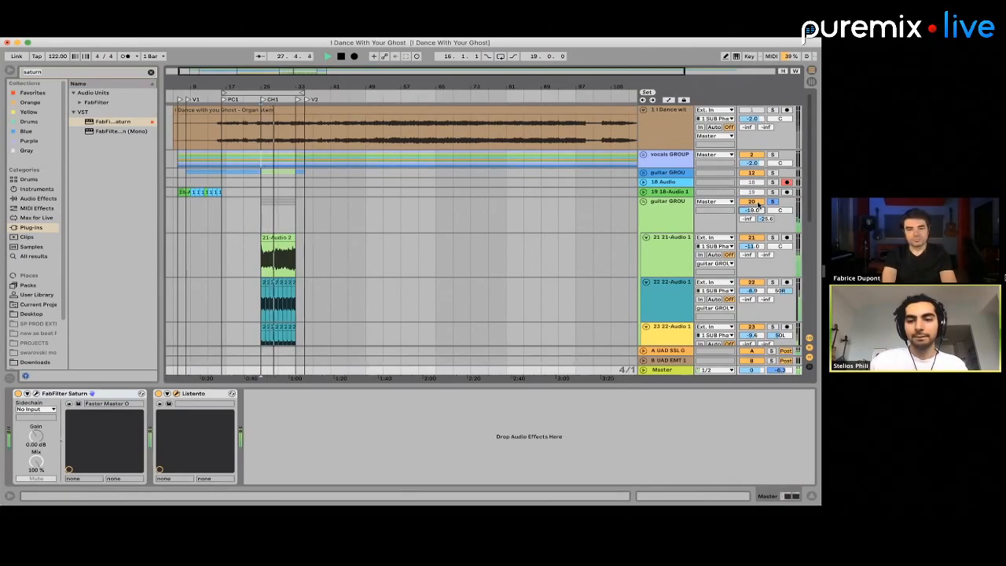
pyautogui.moveTo(758, 205); pyautogui.dragTo(758, 207)
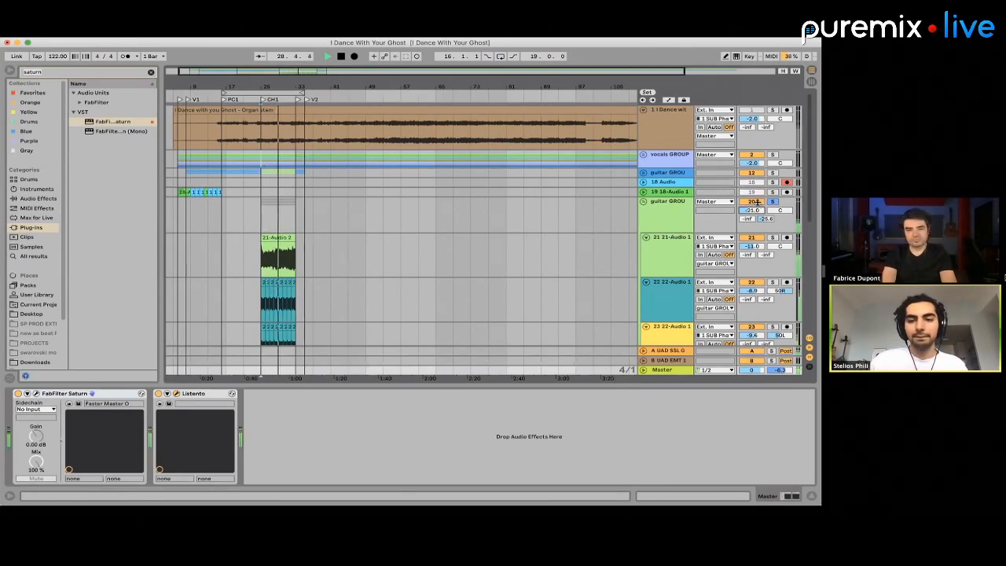
pyautogui.keyDown('super'); pyautogui.click(771, 173); pyautogui.keyUp('super')
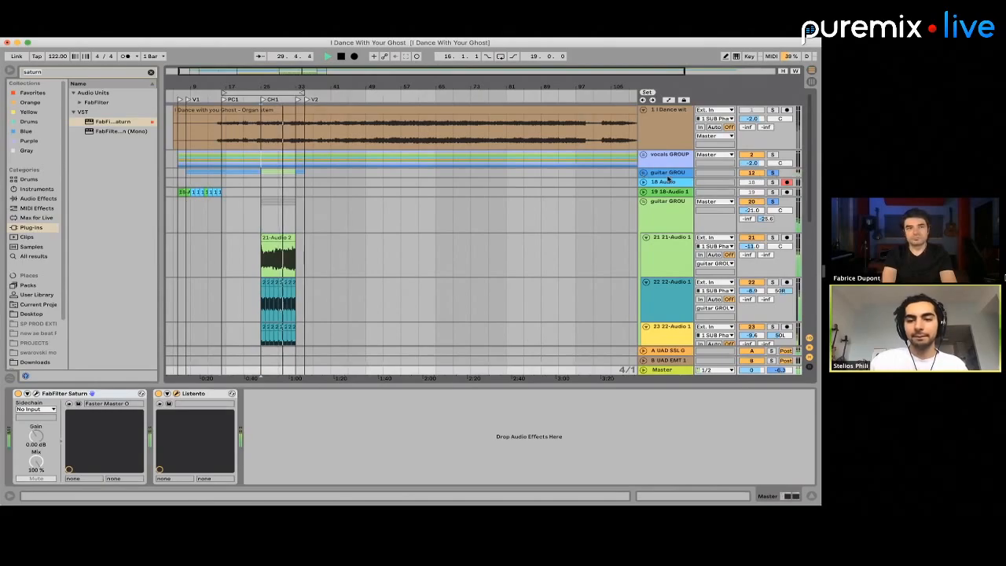
# Expand the blue guitar group, set its volume to -25.5 dB, and collapse the group again
pyautogui.click(644, 172)
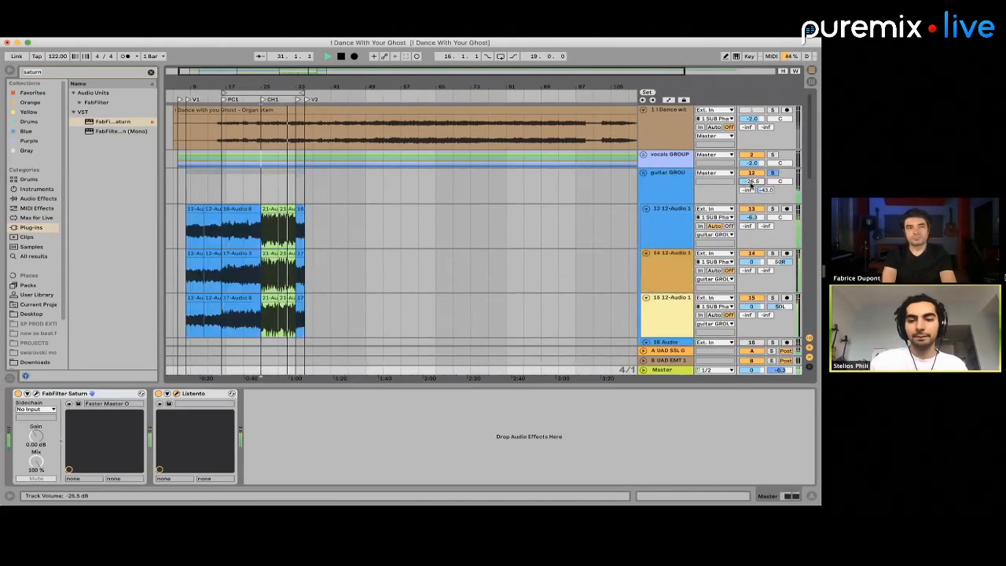
pyautogui.moveTo(750, 184); pyautogui.dragTo(750, 185)
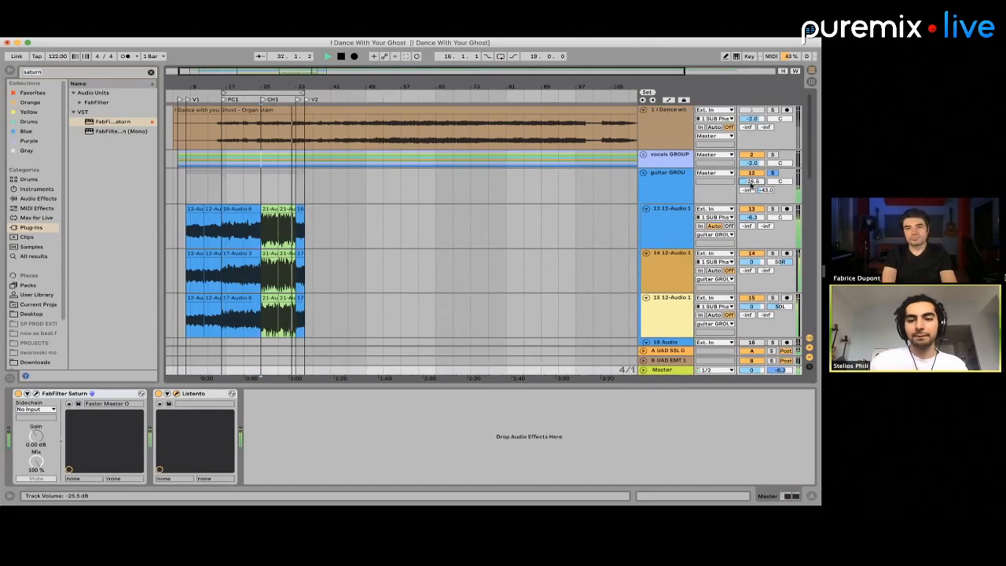
pyautogui.click(643, 172)
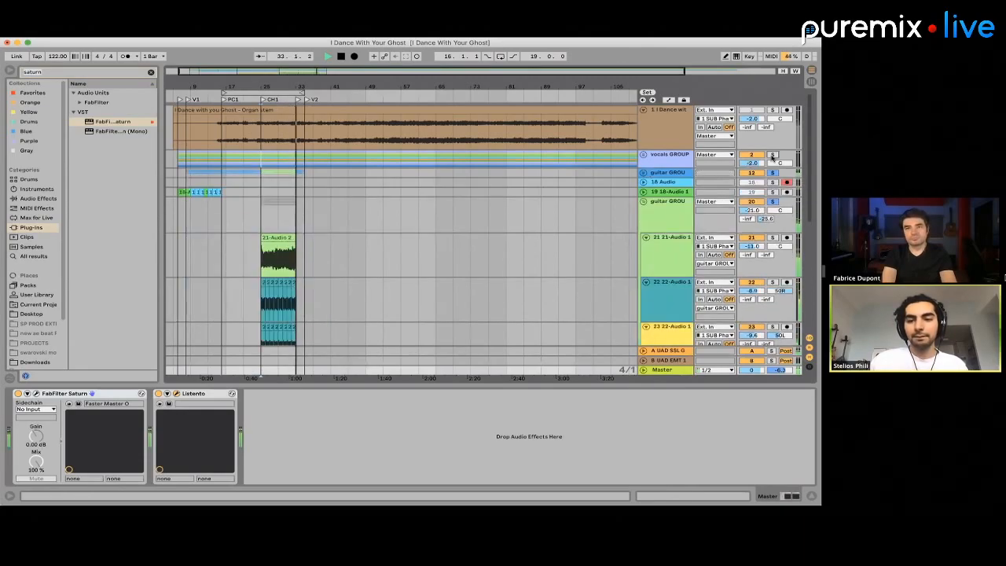
# Play the chorus from bar 25 with the vocals GROUP added to the solo, and set that group's volume to -11.9 dB
pyautogui.press('space')
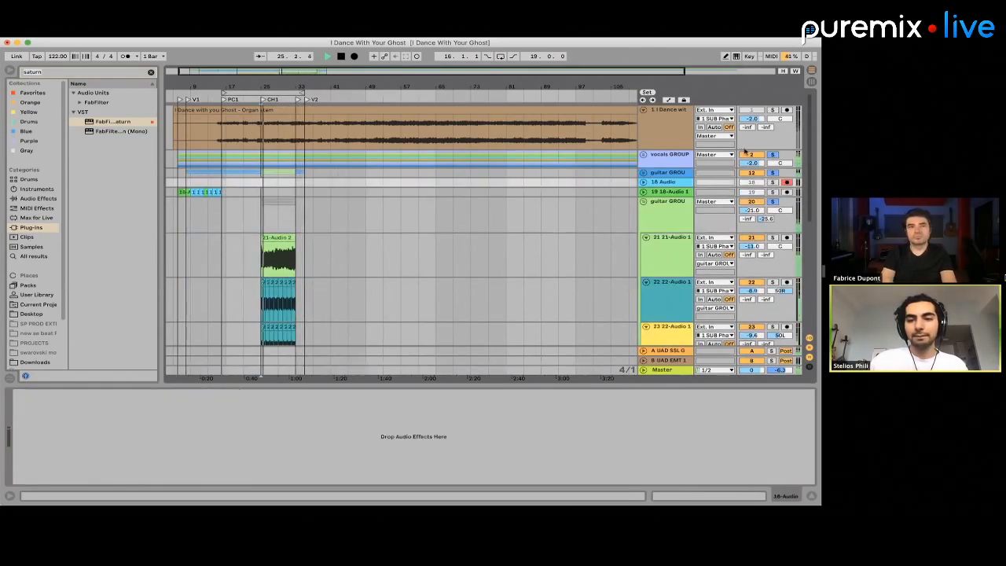
pyautogui.moveTo(752, 162); pyautogui.dragTo(753, 165)
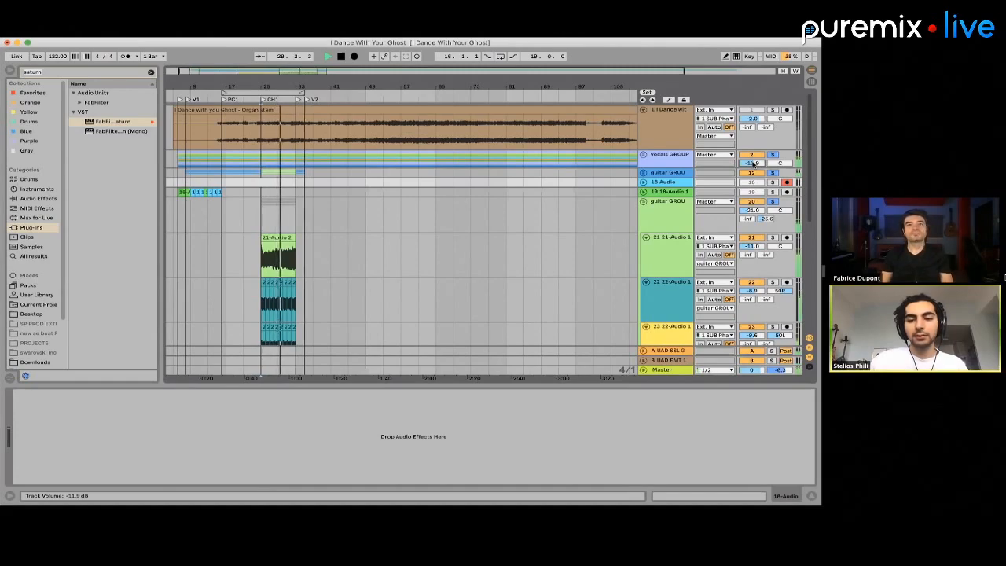
pyautogui.click(662, 369)
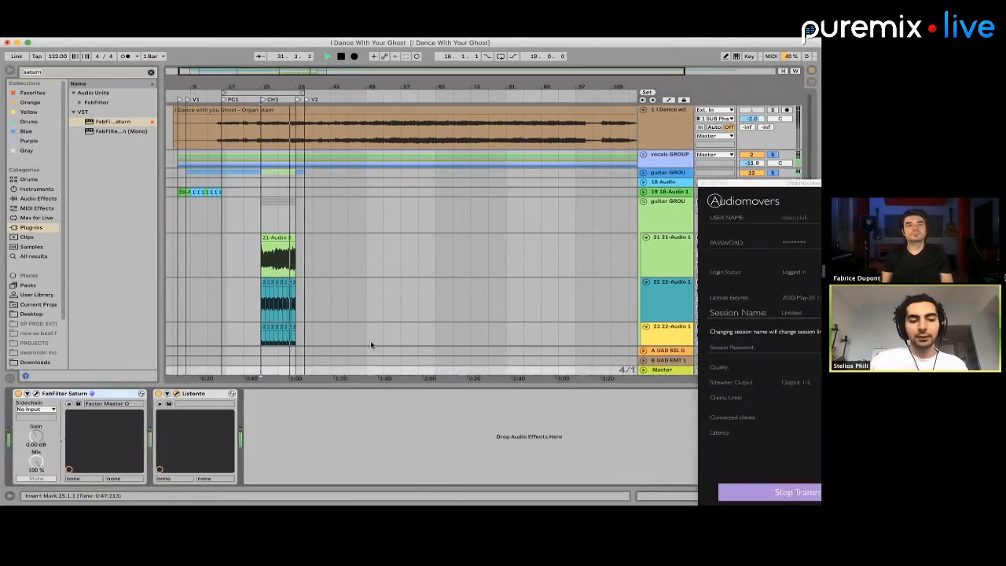
# Raise all top-level tracks and groups together by 2 dB, then replay the chorus from bar 25 with the Master effects chain in view
pyautogui.click(673, 155)
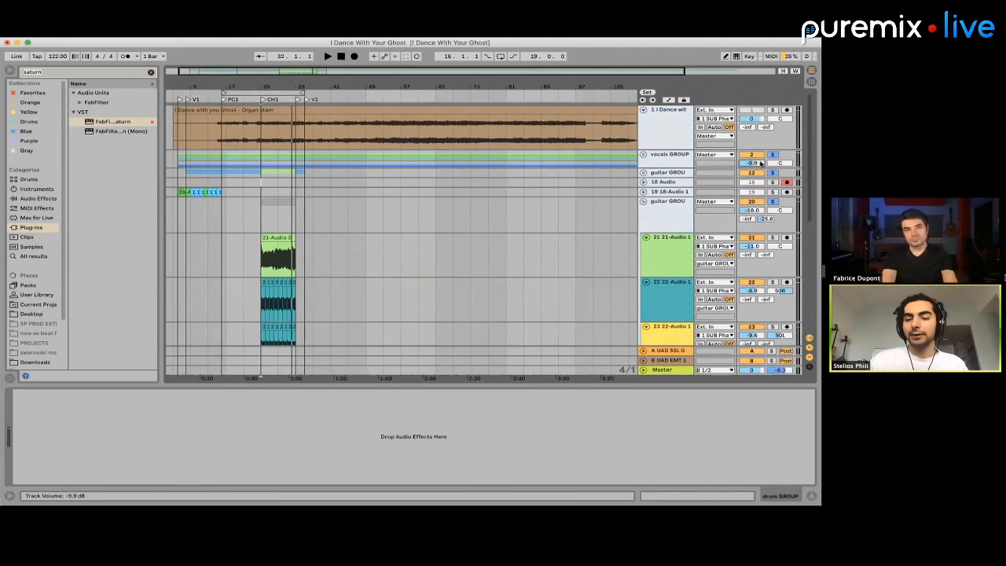
pyautogui.press('space')
pyautogui.click(664, 368)
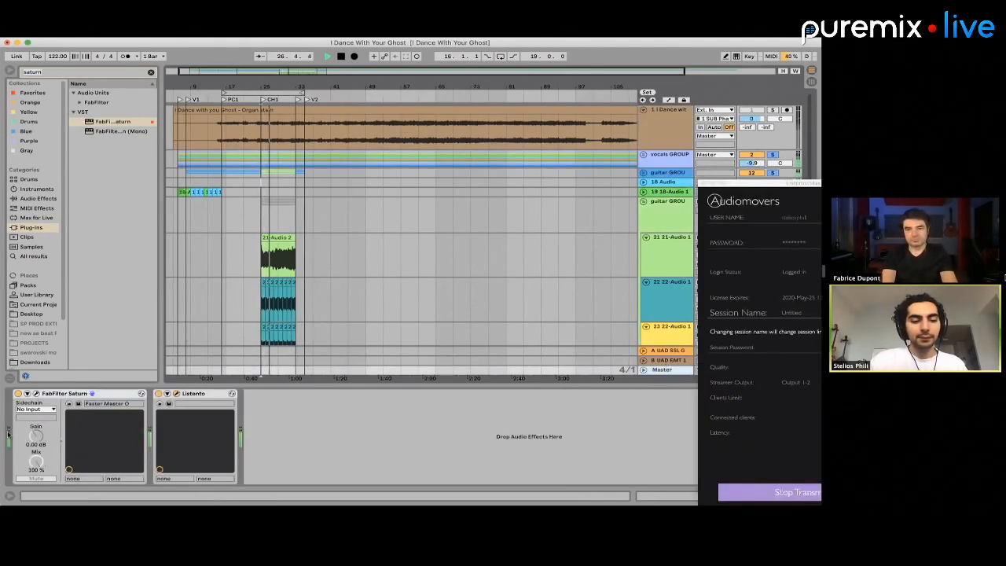
pyautogui.press('space')
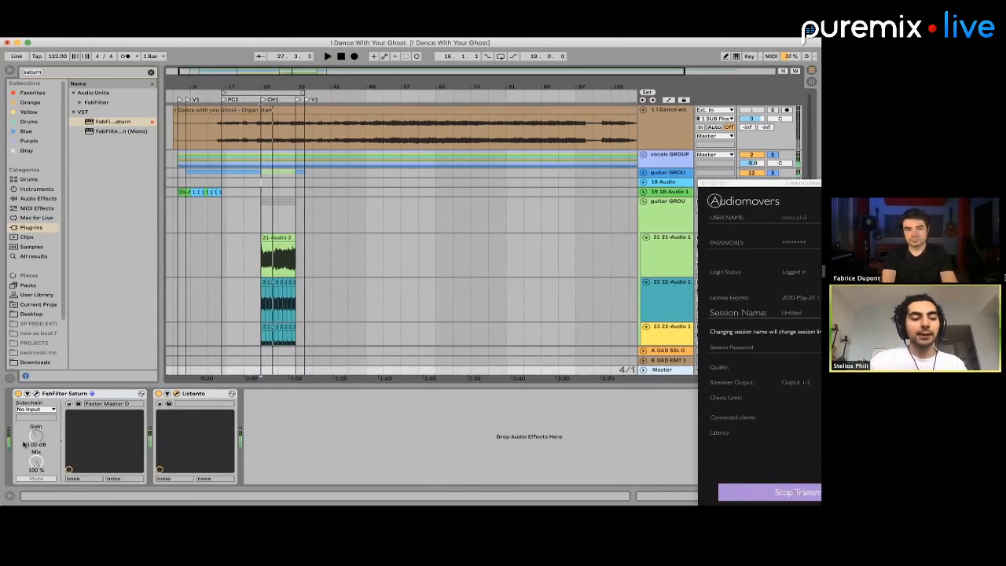
pyautogui.press('space')
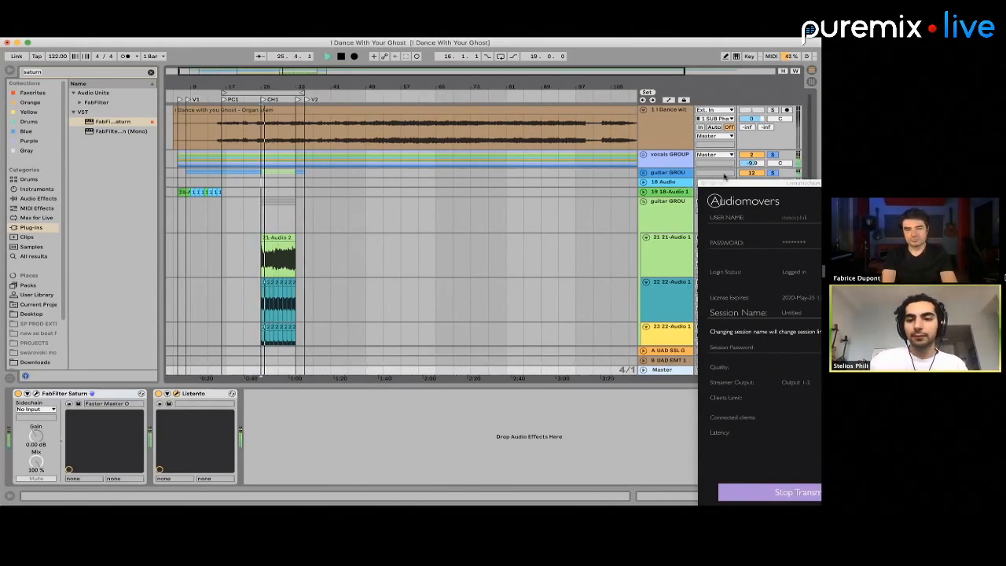
# Raise all top-level tracks and groups by another 1 dB, check the Master chain's levels, and stop playback
pyautogui.click(724, 208)
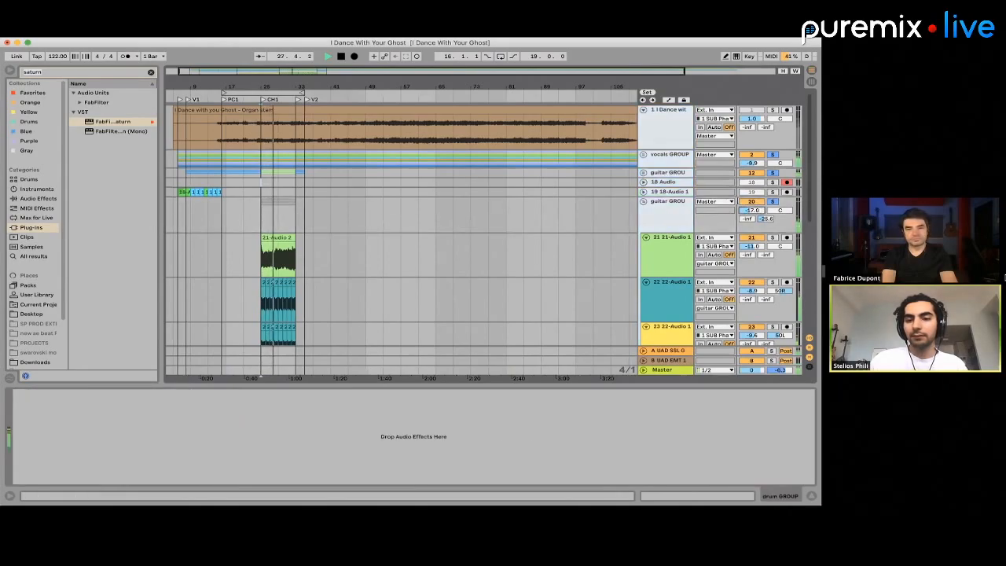
pyautogui.click(675, 369)
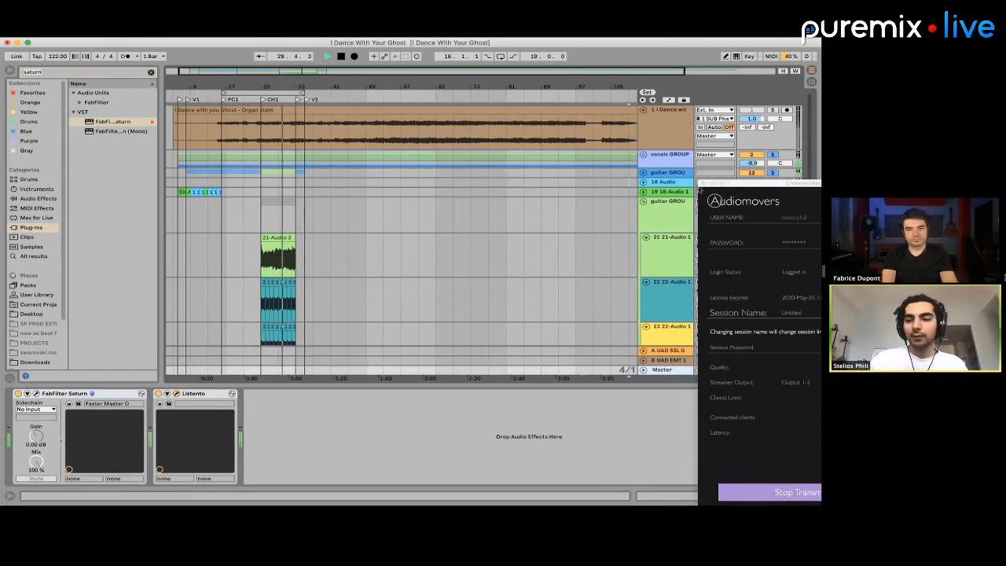
pyautogui.moveTo(699, 184); pyautogui.dragTo(673, 380)
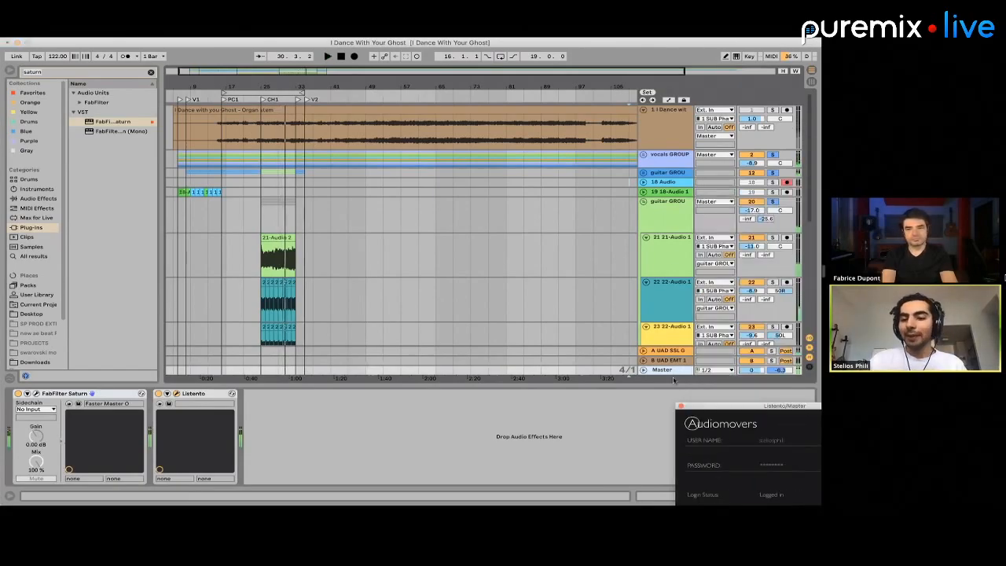
pyautogui.click(244, 300)
pyautogui.press('space')
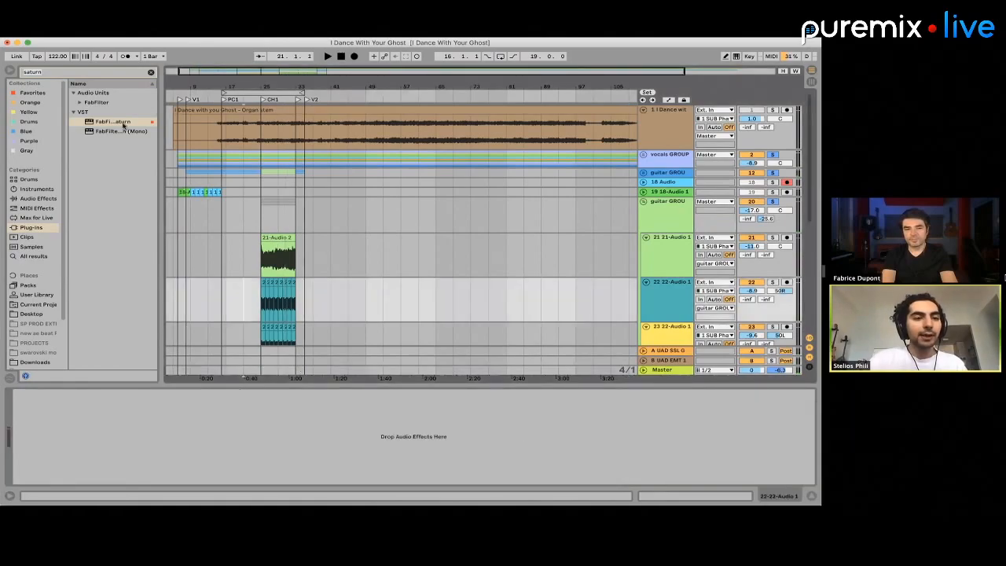
# Search the plug-ins for Decibel and insert it on the Master track between FabFilter Saturn and Listento
pyautogui.click(58, 75)
pyautogui.write('de')
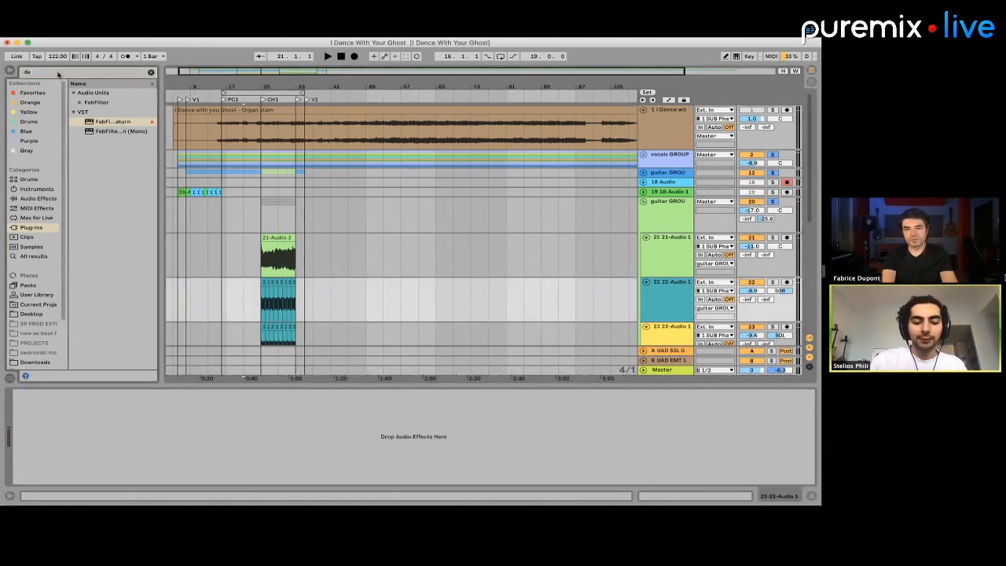
pyautogui.write('iv')
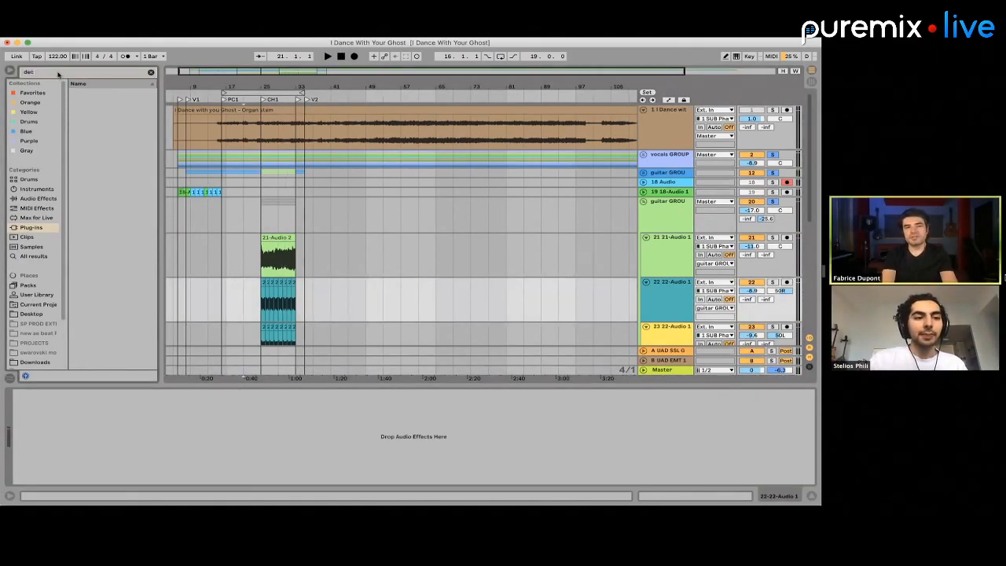
pyautogui.write('ibel')
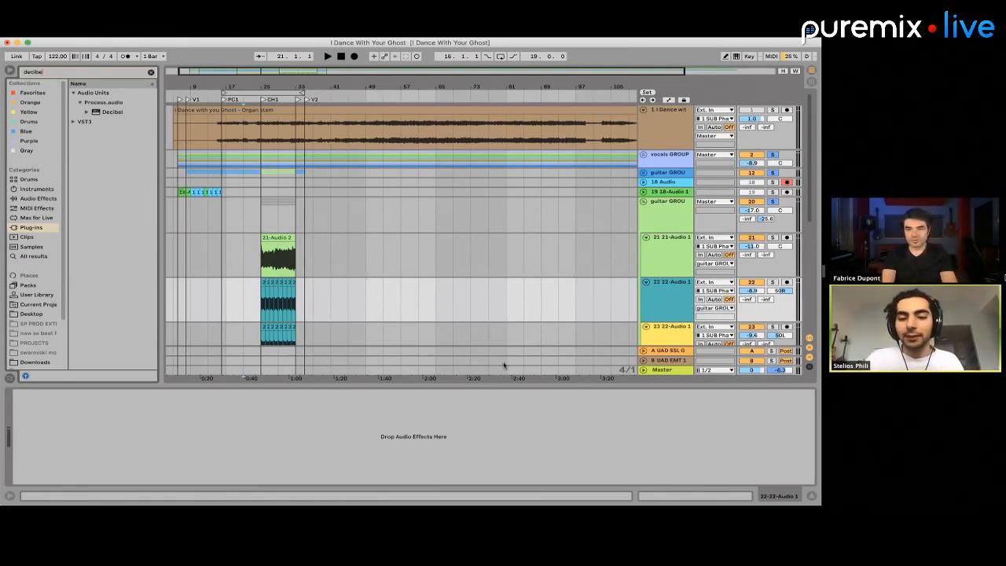
pyautogui.click(658, 370)
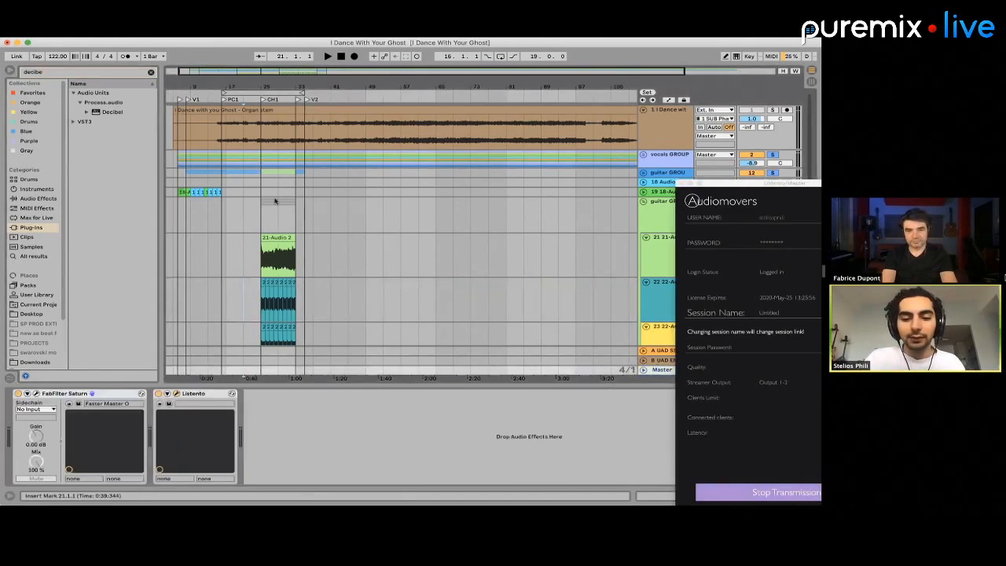
pyautogui.moveTo(102, 112)
pyautogui.mouseDown()
pyautogui.moveTo(197, 229)
pyautogui.moveTo(274, 412)
pyautogui.mouseUp()
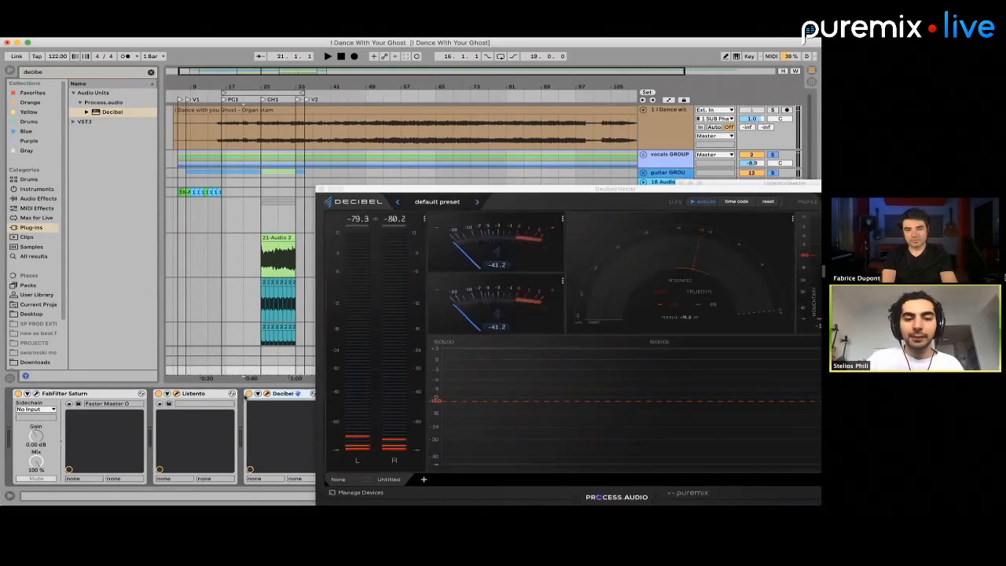
pyautogui.moveTo(281, 394); pyautogui.dragTo(187, 396)
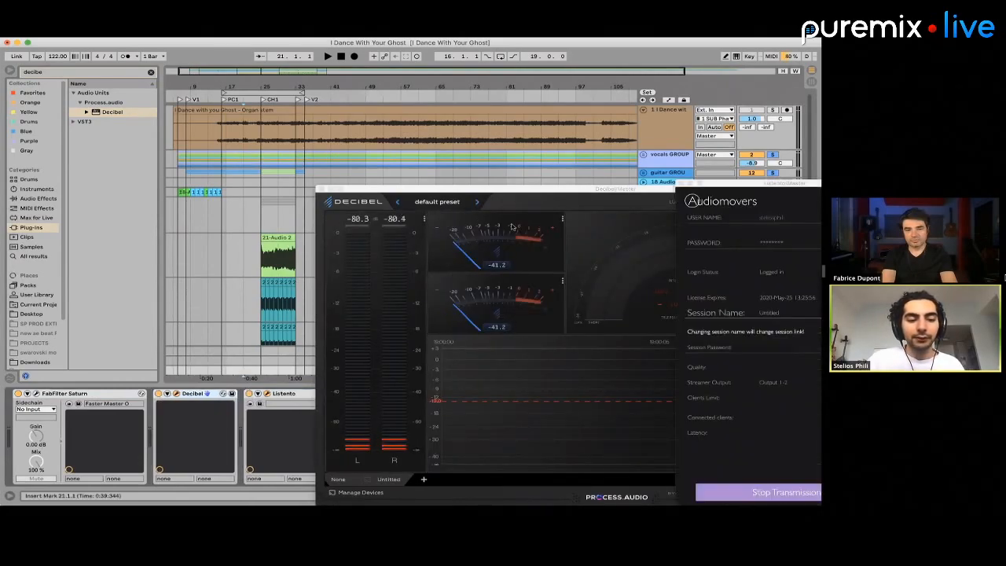
# Reposition the Decibel window so the ruler and upper tracks of the arrangement stay accessible
pyautogui.moveTo(549, 190); pyautogui.dragTo(240, 189)
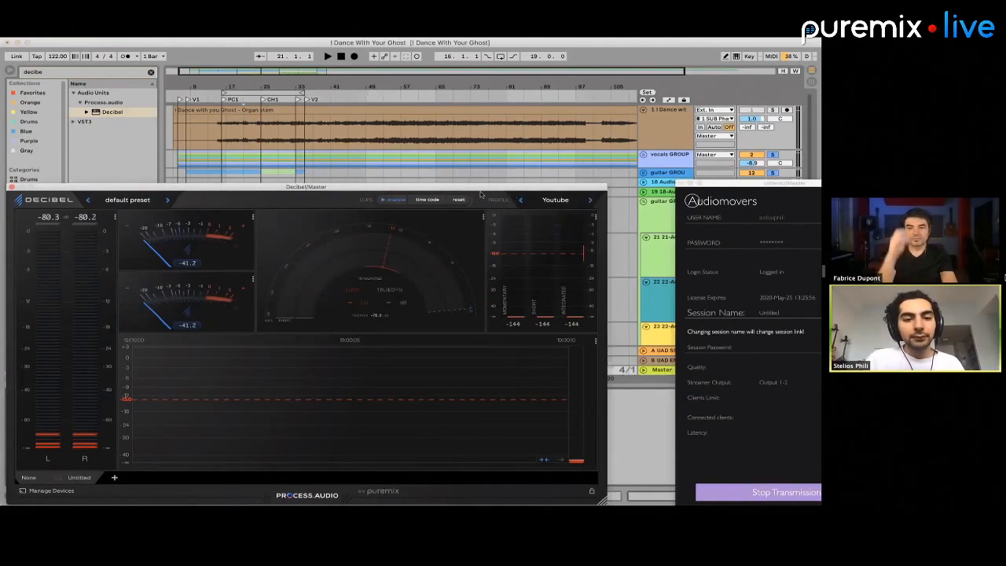
pyautogui.moveTo(507, 188); pyautogui.dragTo(522, 128)
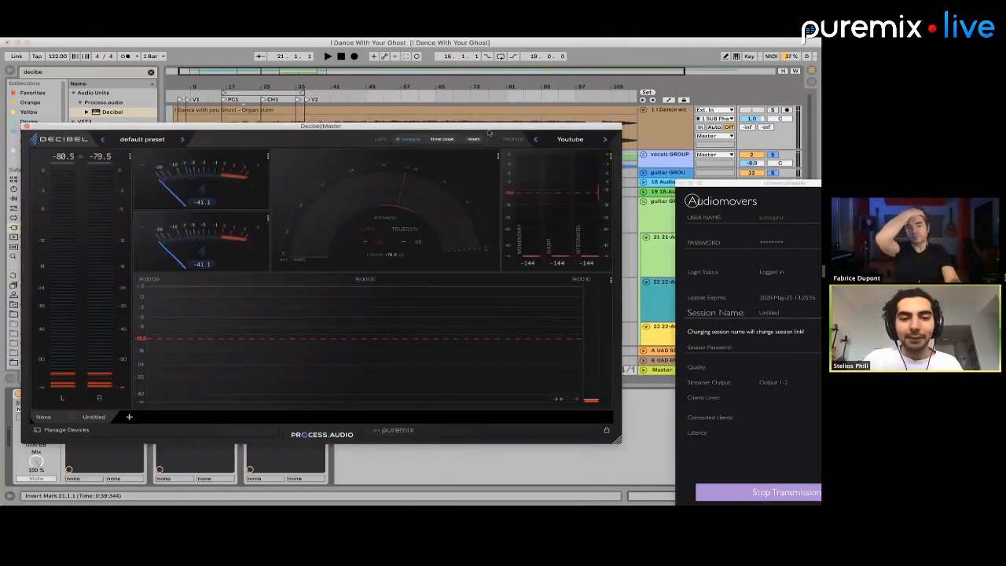
pyautogui.moveTo(458, 125); pyautogui.dragTo(504, 258)
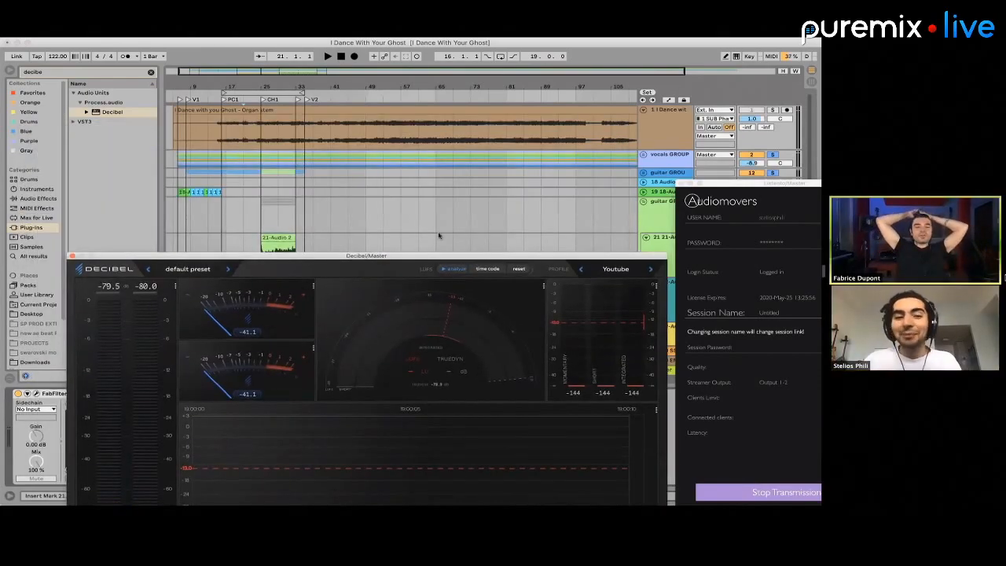
# Play the song from bar 17 through the chorus, bring up the Master's Decibel window to meter the loudness, and stop playback
pyautogui.click(262, 209)
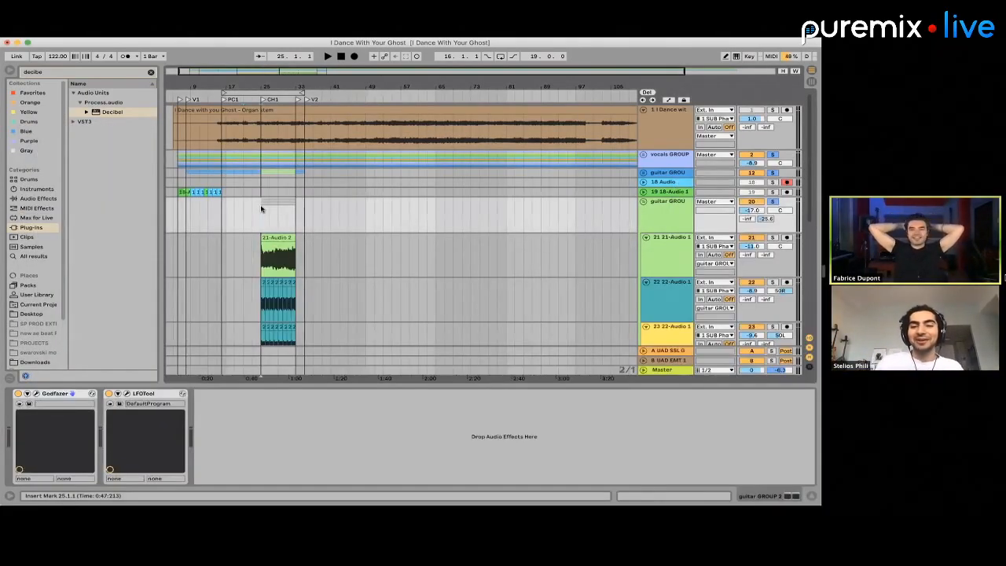
pyautogui.scroll(4, 261, 209)
pyautogui.scroll(-3, 261, 208)
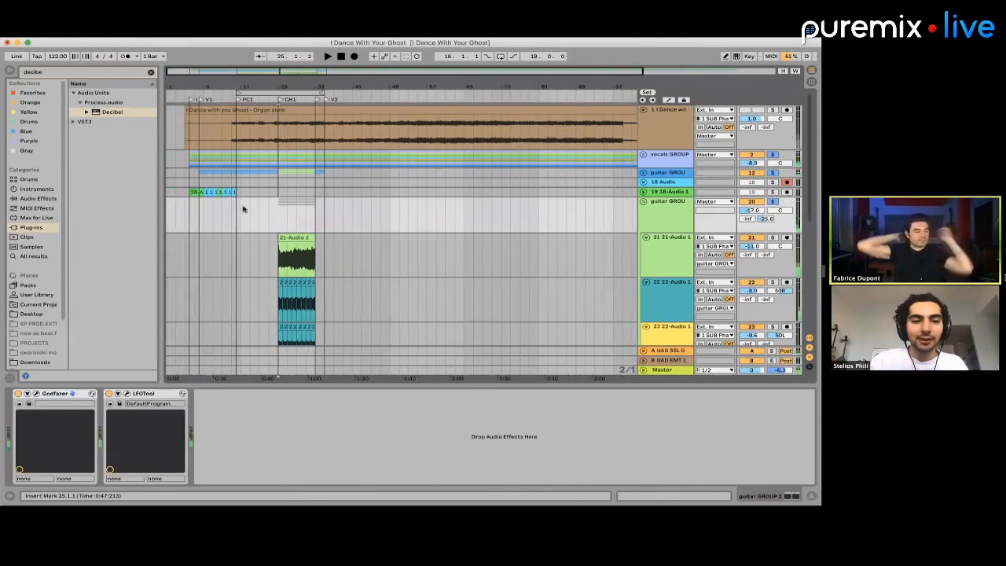
pyautogui.click(240, 209)
pyautogui.press('space')
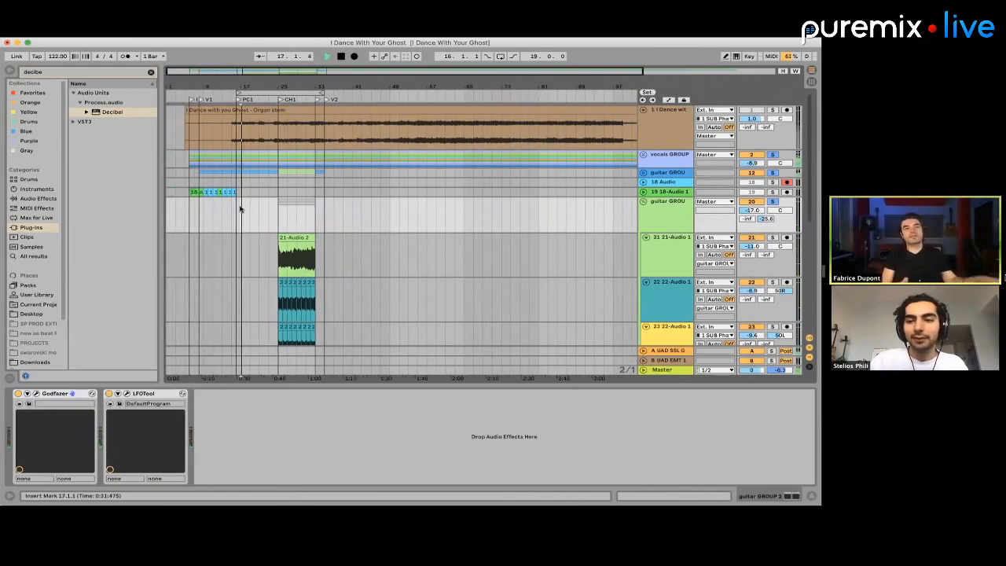
pyautogui.click(636, 367)
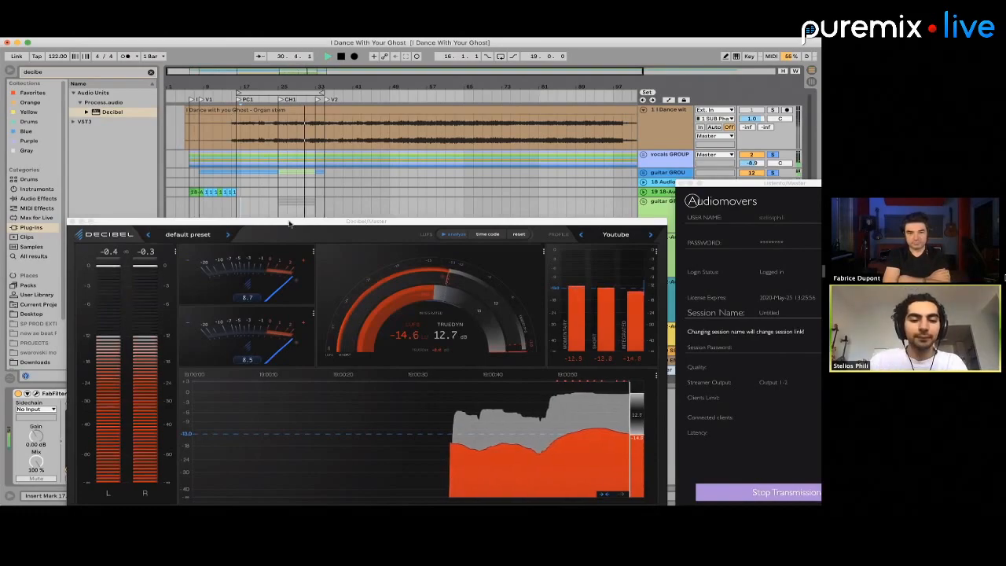
pyautogui.moveTo(268, 221); pyautogui.dragTo(363, 220)
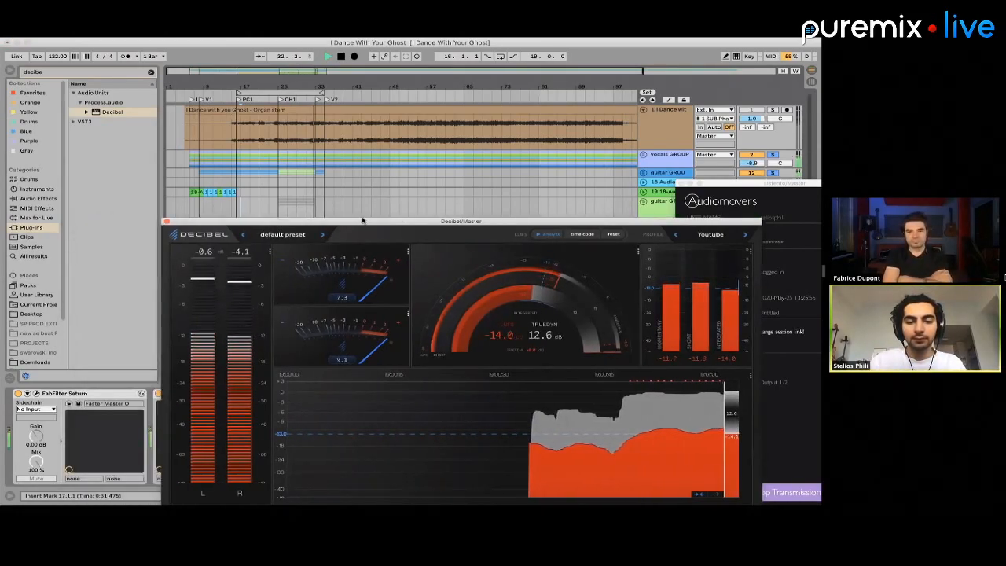
pyautogui.moveTo(363, 220); pyautogui.dragTo(369, 224)
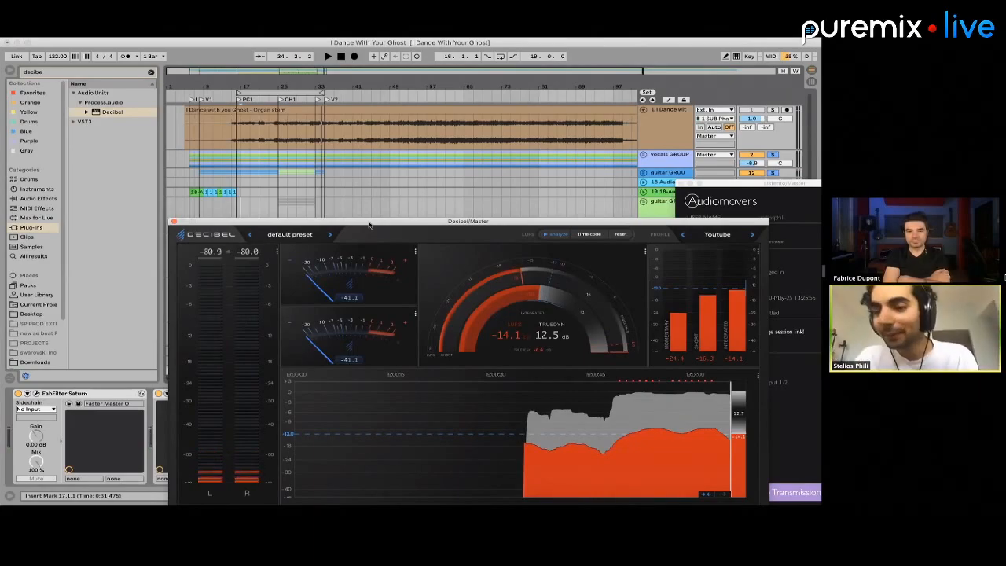
# Move the Listento and Decibel windows apart and examine Decibel's loudness and dynamics meters for the played section
pyautogui.moveTo(369, 225); pyautogui.dragTo(626, 355)
pyautogui.press('super+Tab')
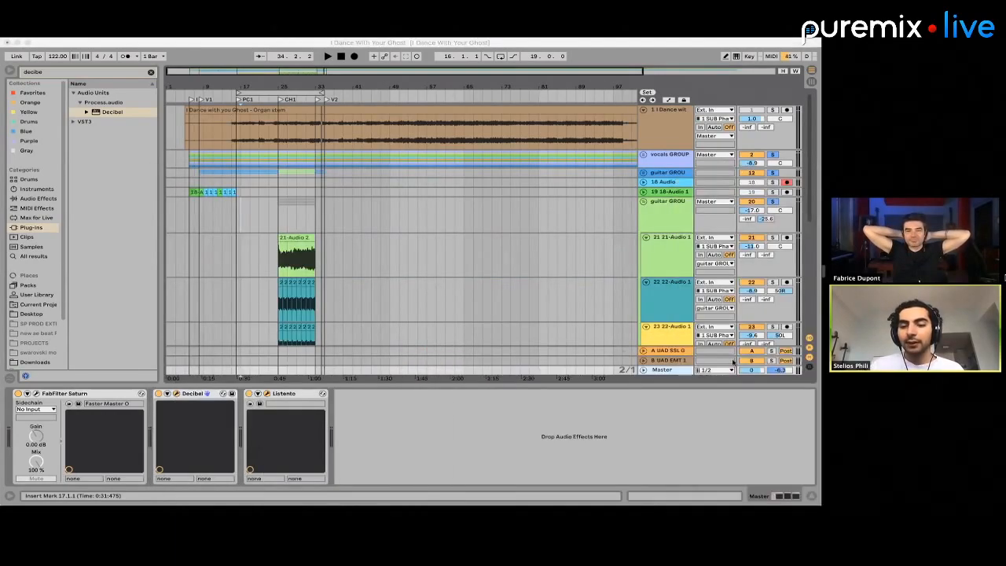
pyautogui.click(675, 375)
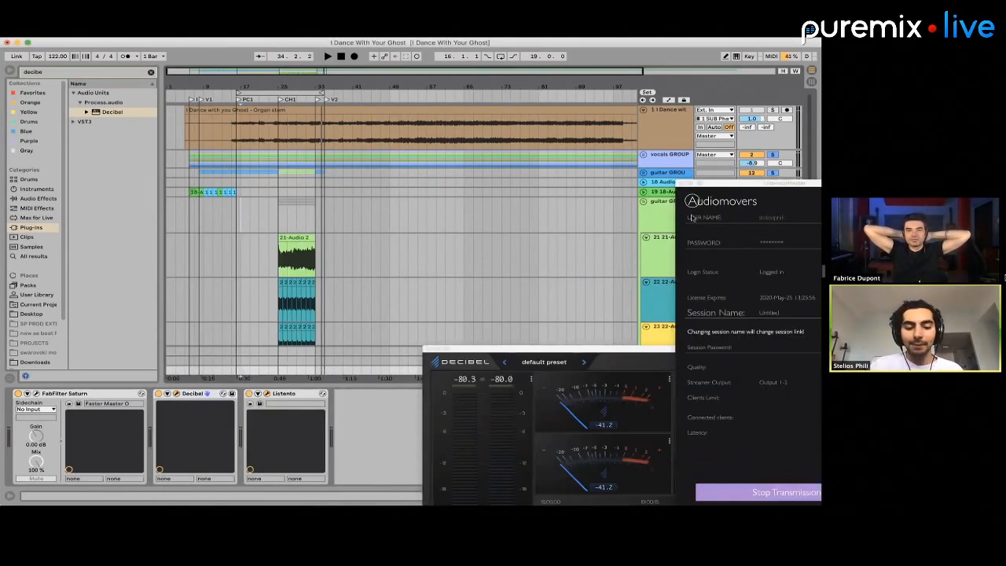
pyautogui.moveTo(723, 187); pyautogui.dragTo(100, 156)
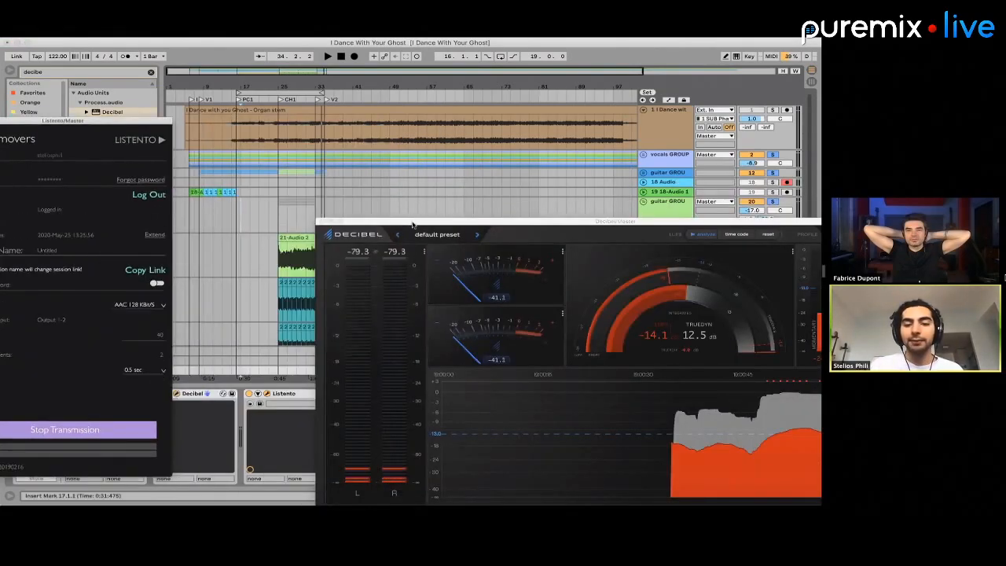
pyautogui.moveTo(413, 222); pyautogui.dragTo(455, 233)
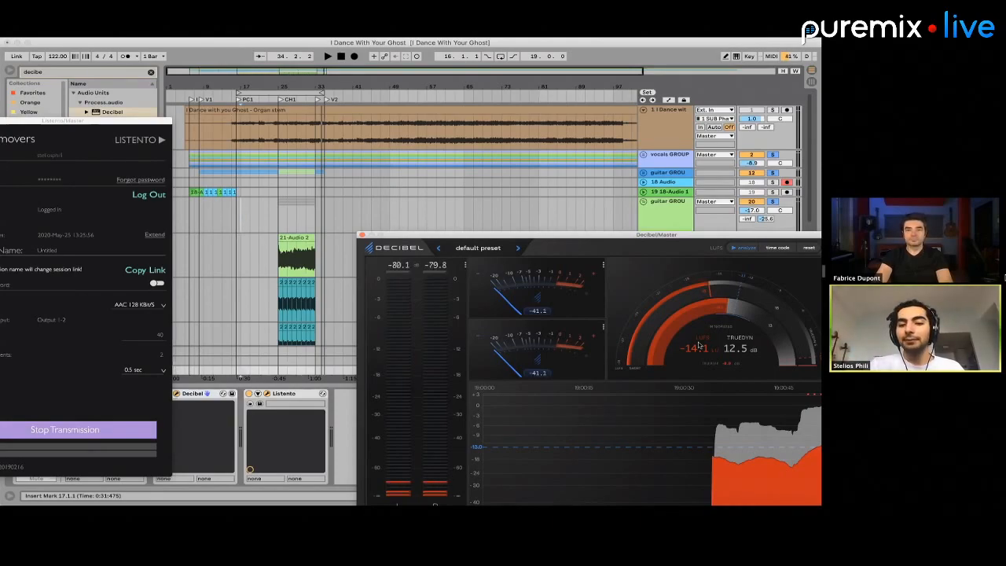
pyautogui.press('super+Tab')
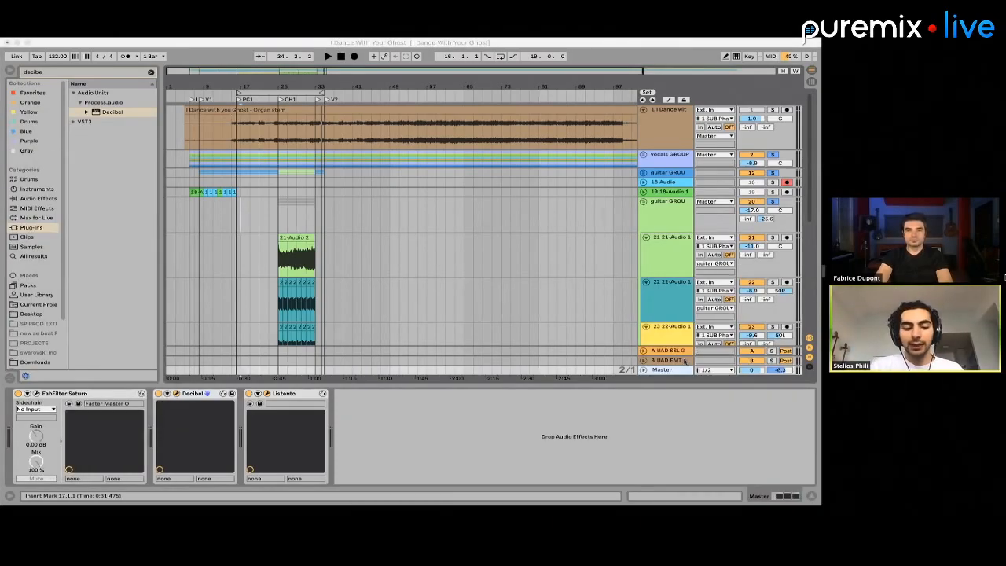
pyautogui.press('super+Tab')
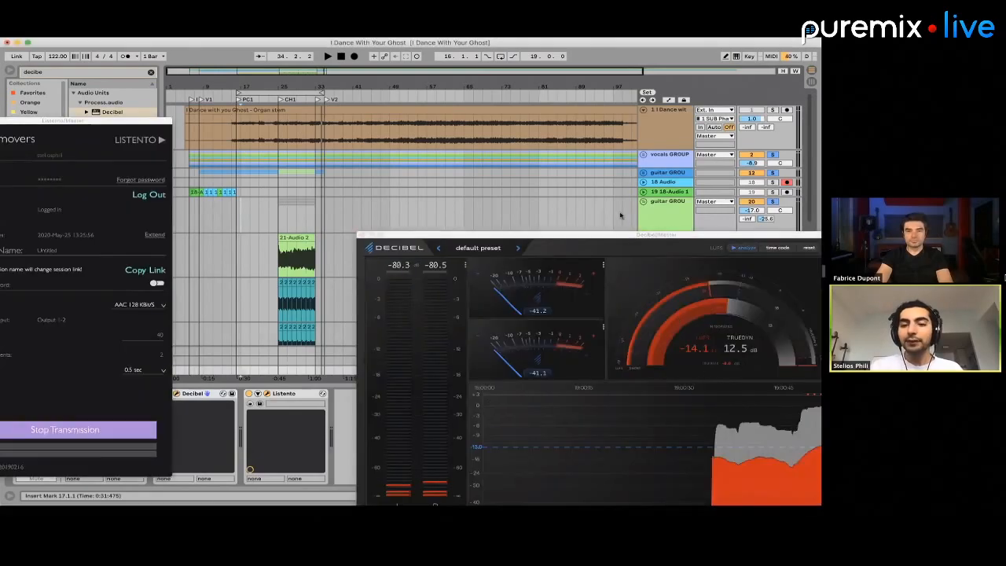
# Bring the Master's plug-in windows back up and reposition Decibel so its complete loudness display can be examined
pyautogui.click(619, 214)
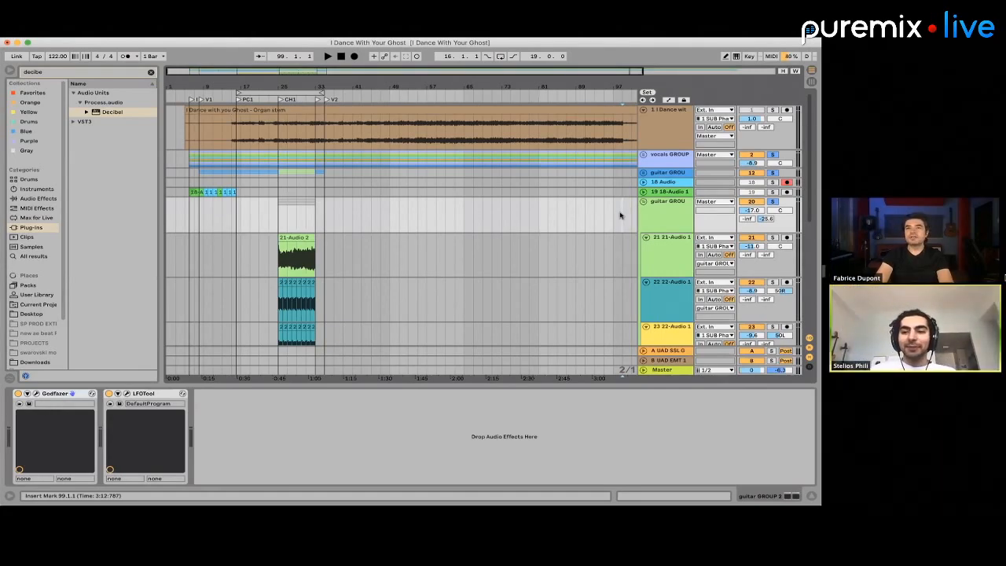
pyautogui.click(660, 371)
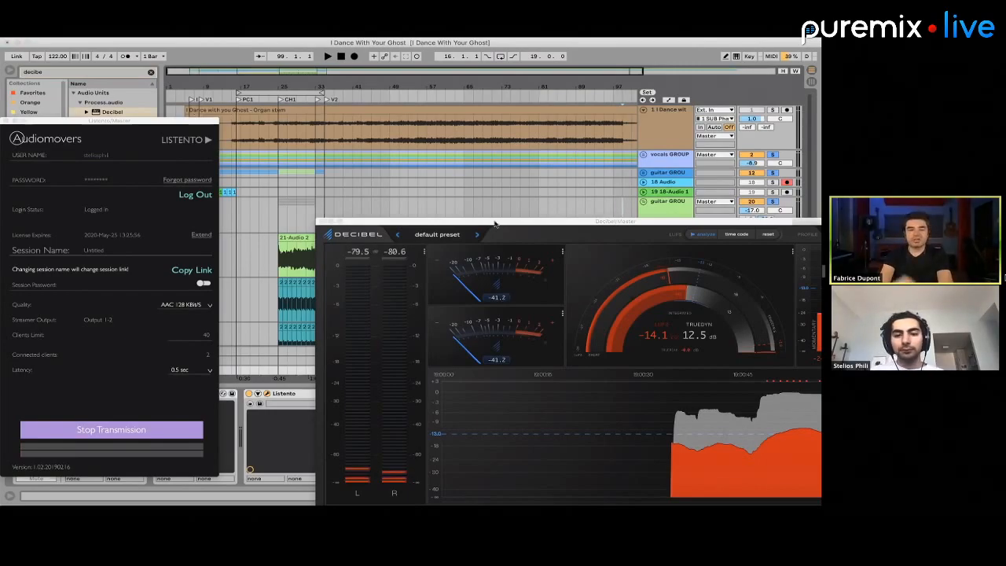
pyautogui.doubleClick(600, 228)
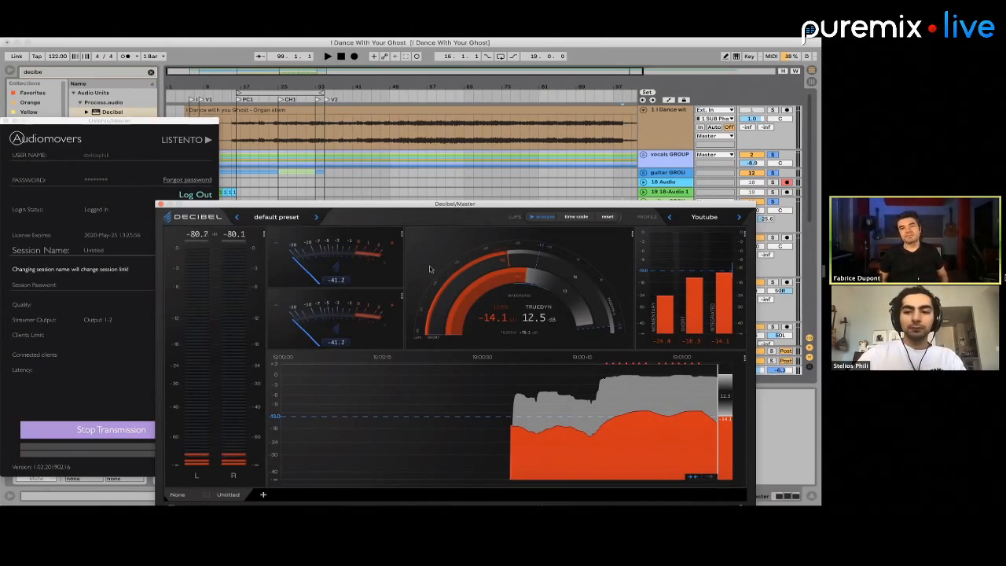
pyautogui.click(161, 204)
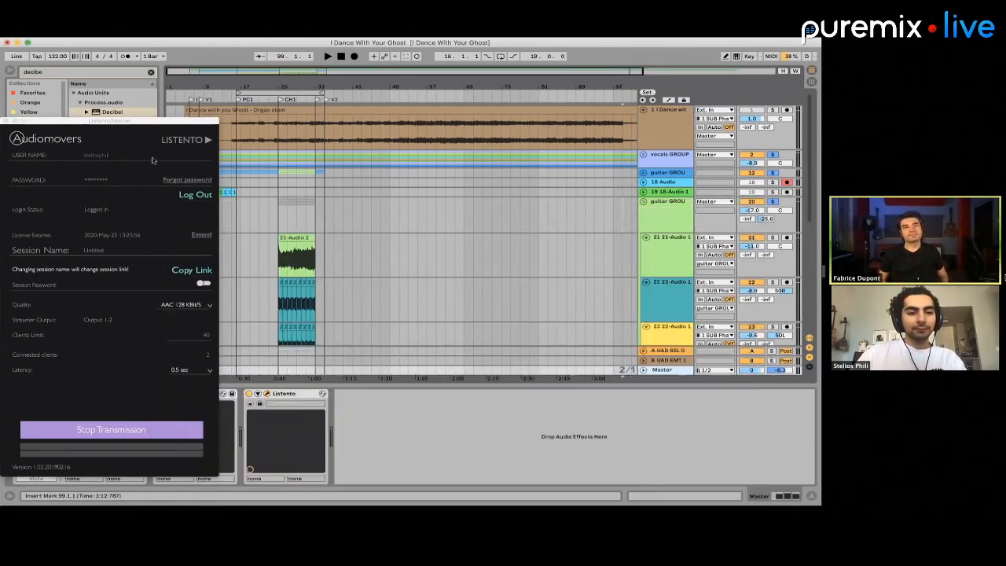
pyautogui.moveTo(6, 122); pyautogui.dragTo(444, 311)
pyautogui.click(444, 308)
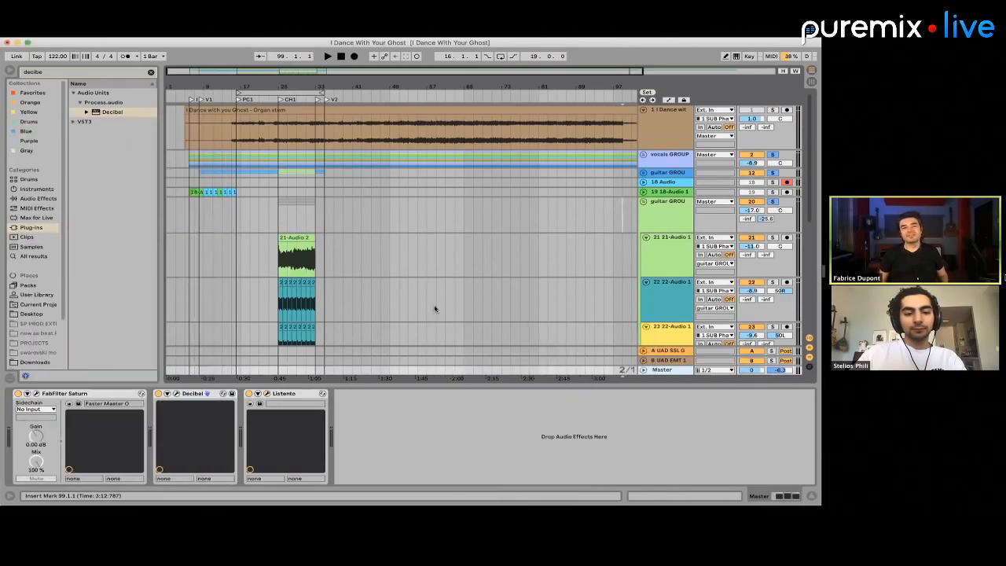
# Search the plug-ins for "pro l" and insert FabFilter Pro-L 2 on the Master between FabFilter Saturn and Decibel
pyautogui.click(62, 73)
pyautogui.write('pro l')
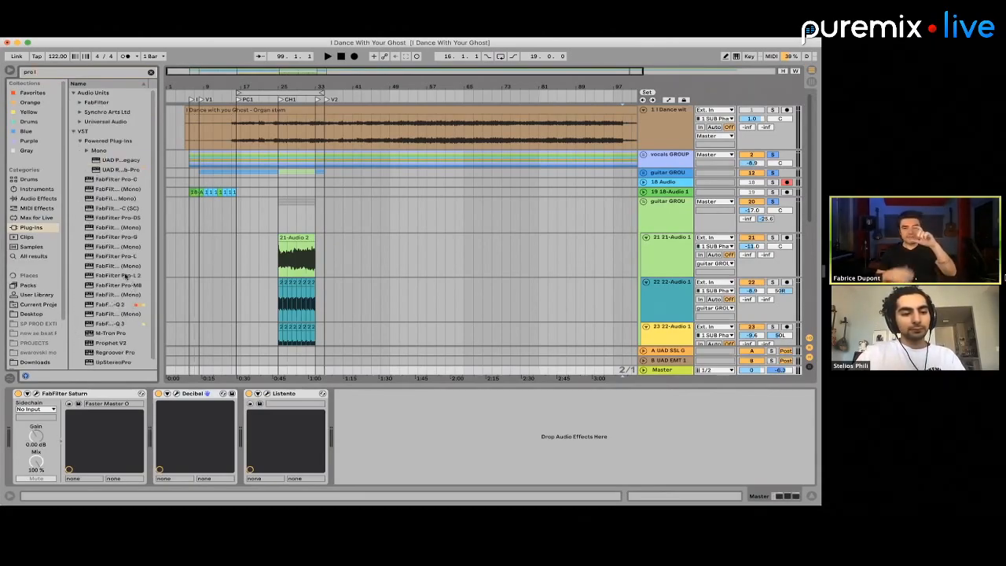
pyautogui.moveTo(124, 274); pyautogui.dragTo(159, 417)
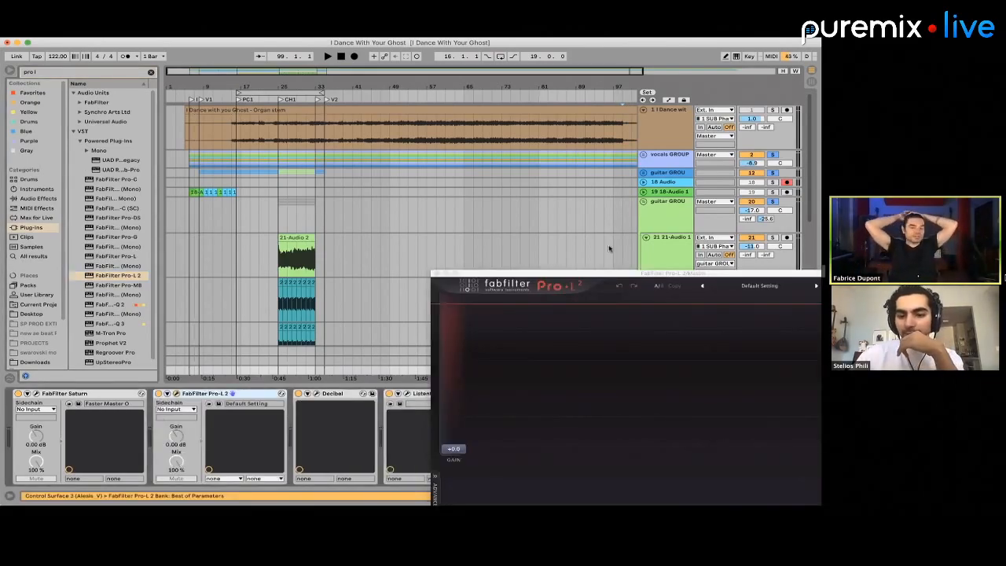
pyautogui.moveTo(564, 275)
pyautogui.mouseDown()
pyautogui.moveTo(325, 201)
pyautogui.moveTo(234, 149)
pyautogui.mouseUp()
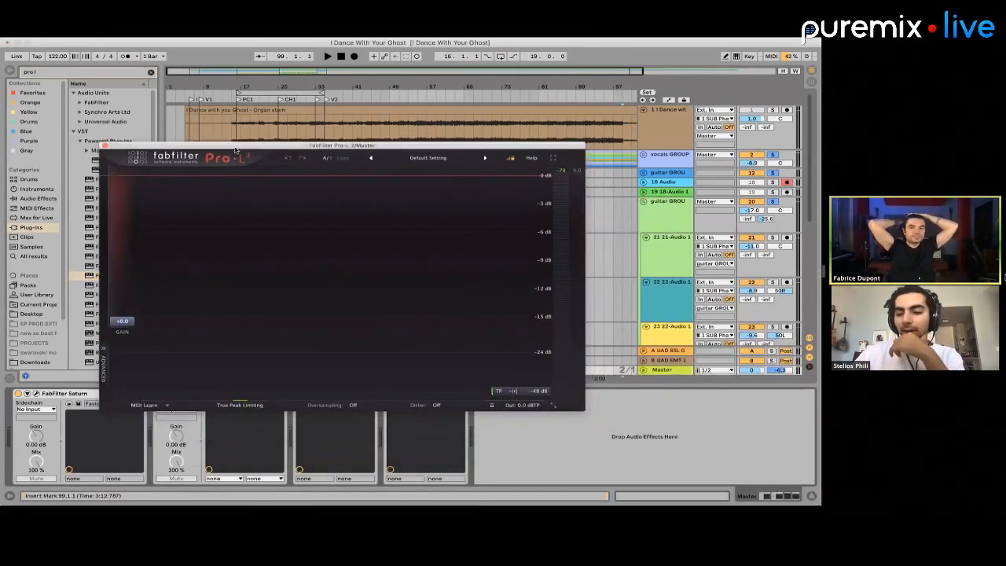
pyautogui.click(697, 449)
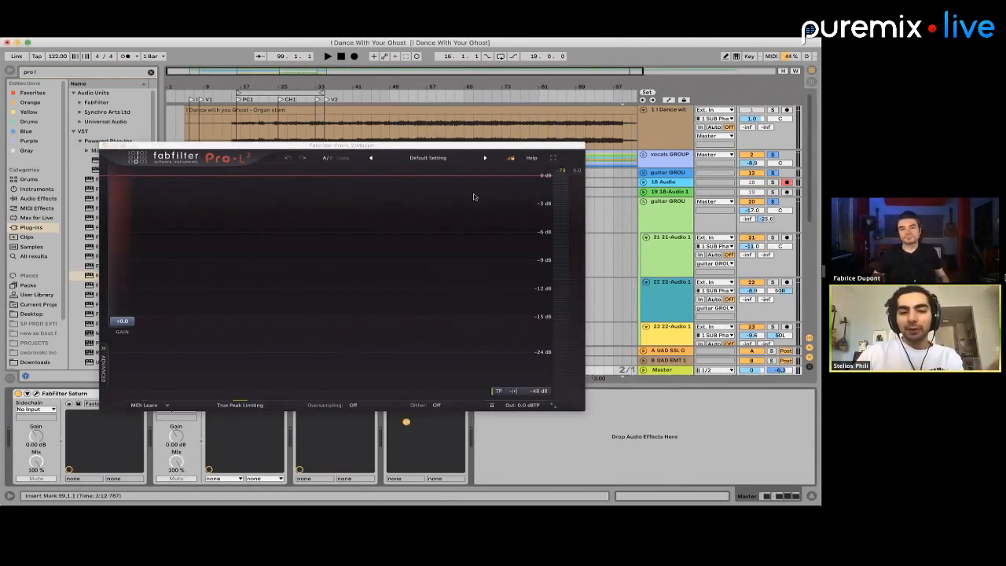
pyautogui.moveTo(437, 150); pyautogui.dragTo(399, 66)
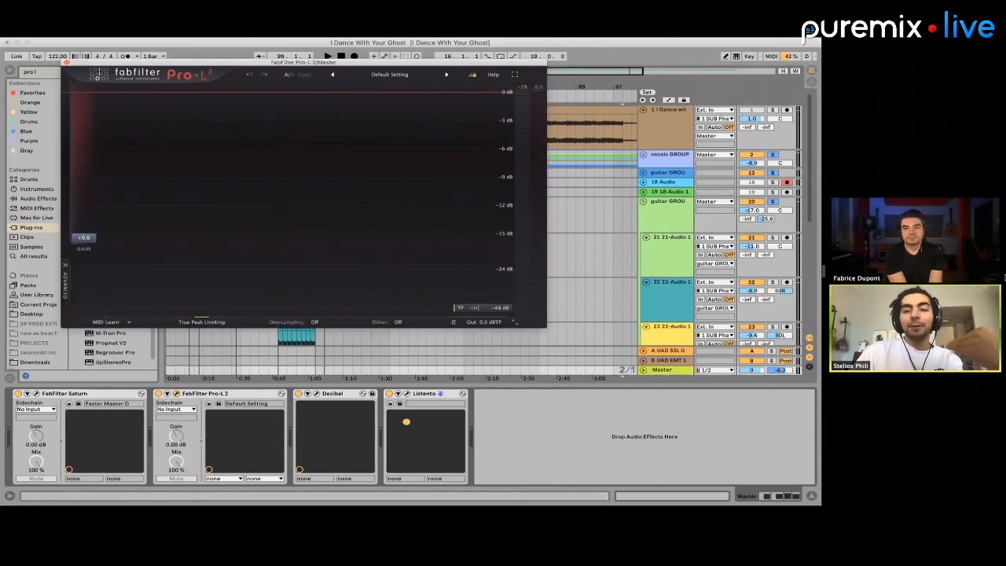
pyautogui.click(681, 371)
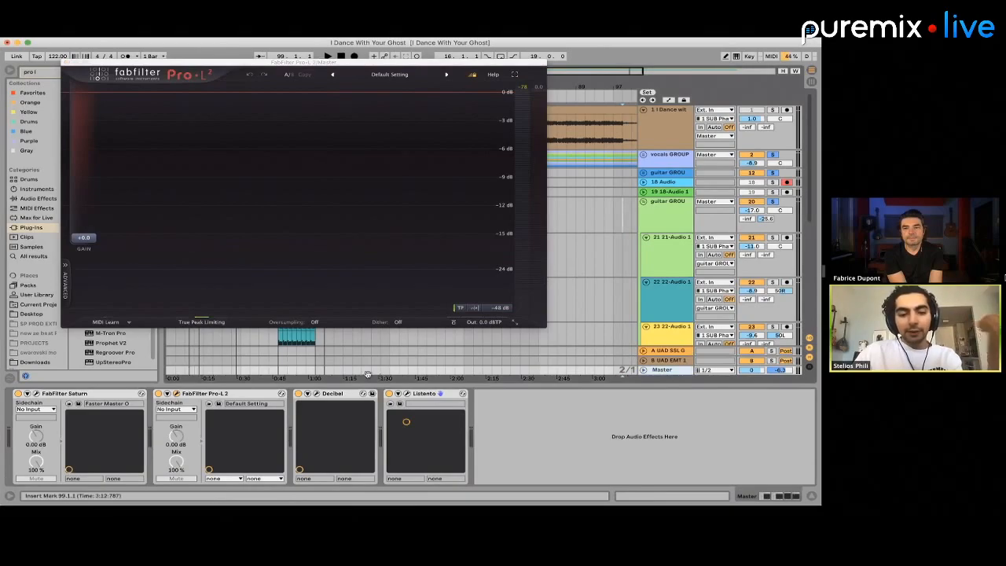
# Reopen Decibel to review the Master's loudness meters, clear the solo on the group tracks, and close Decibel
pyautogui.click(317, 394)
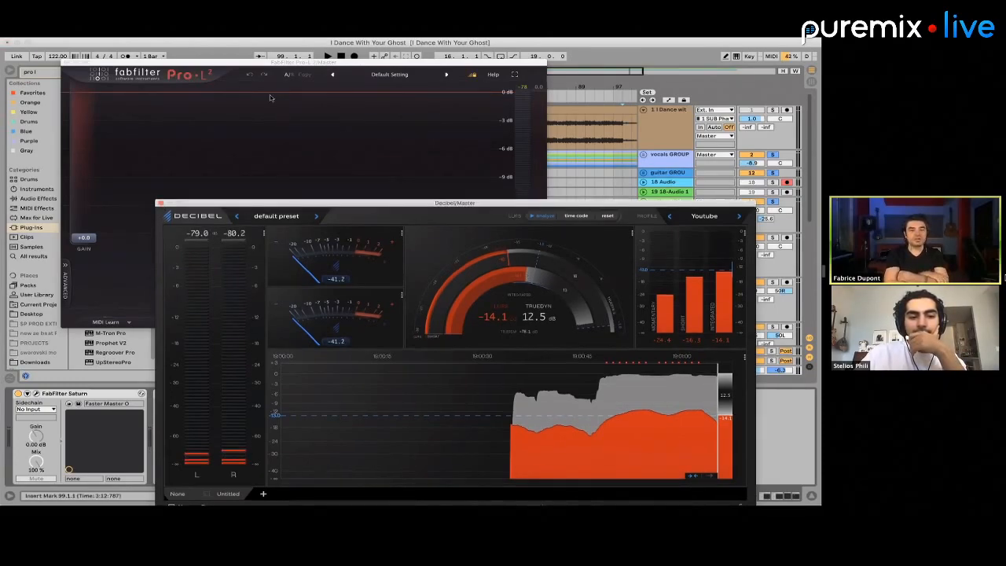
pyautogui.moveTo(299, 205); pyautogui.dragTo(267, 93)
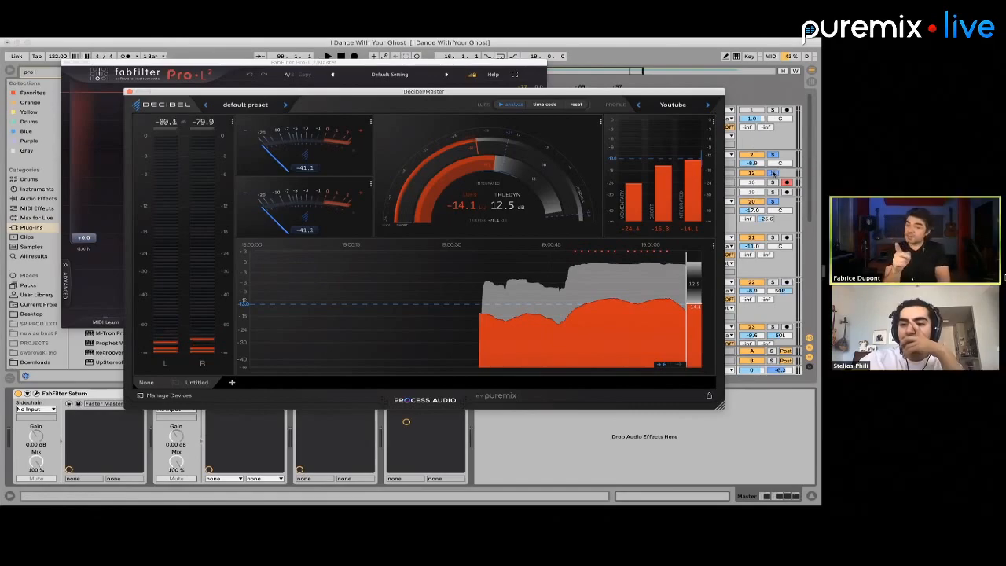
pyautogui.click(773, 172)
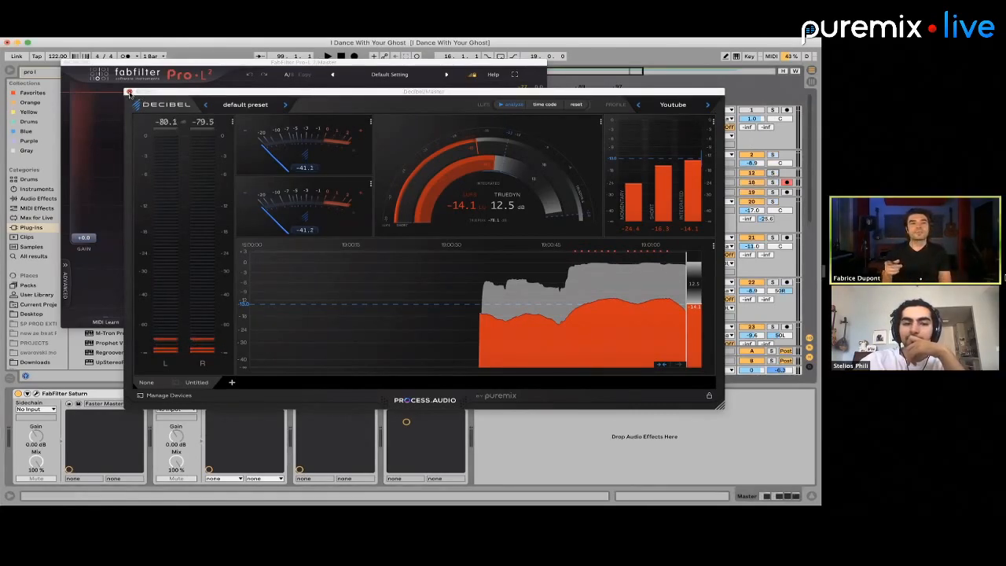
pyautogui.click(129, 91)
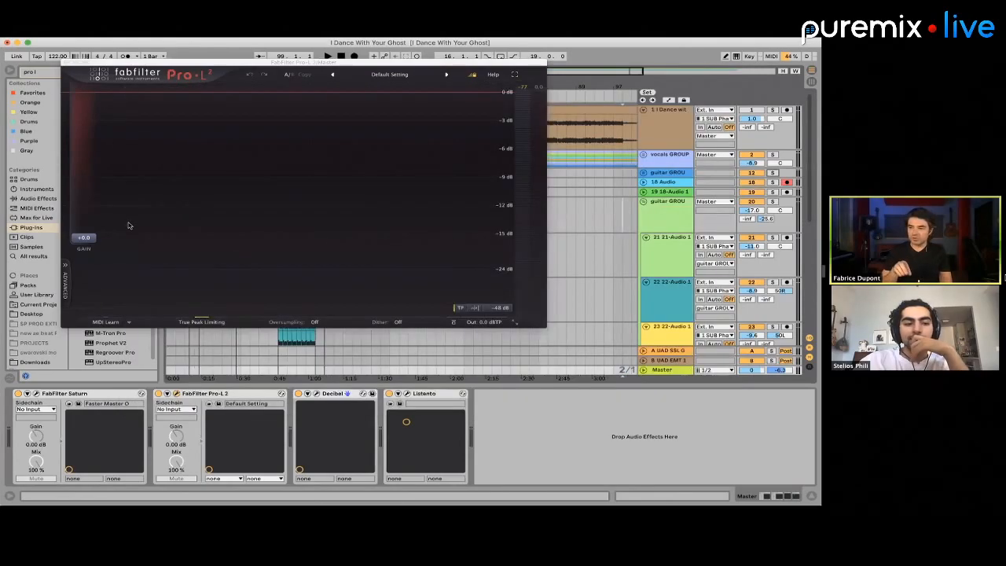
# Set the gain of the Master's Pro-L 2 limiter to +2.0 dB and keep its window open
pyautogui.moveTo(95, 239); pyautogui.dragTo(100, 228)
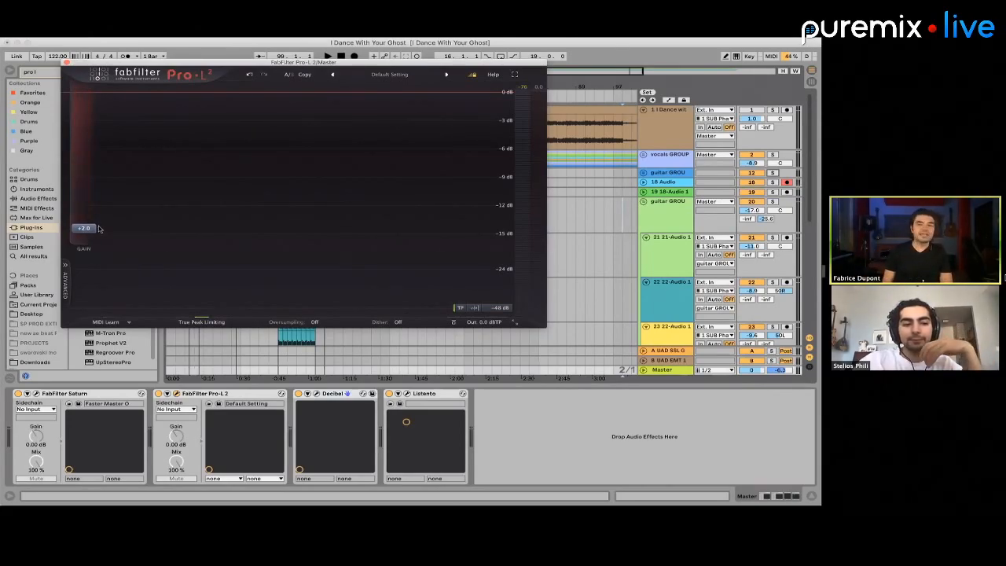
pyautogui.moveTo(88, 231); pyautogui.dragTo(89, 228)
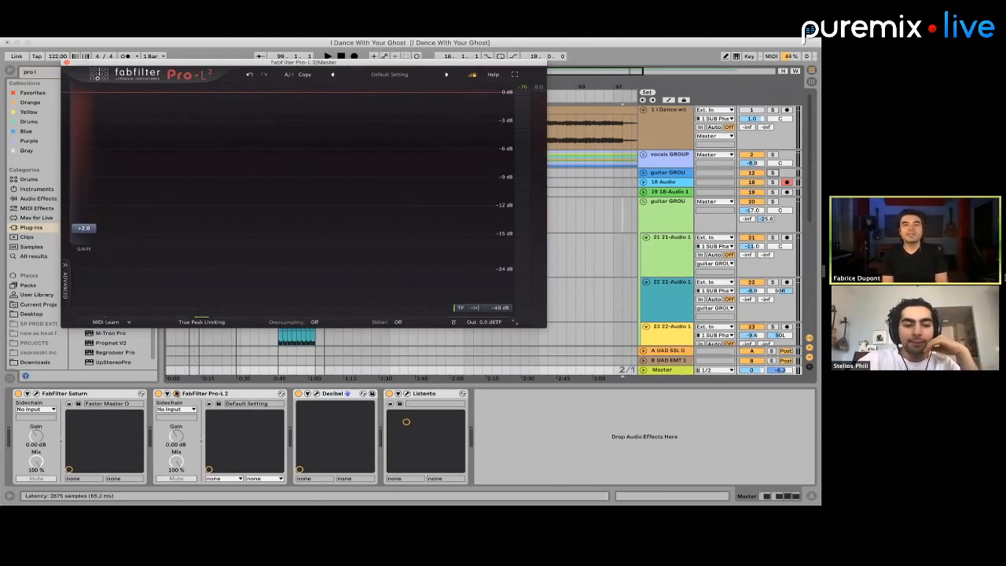
pyautogui.click(177, 393)
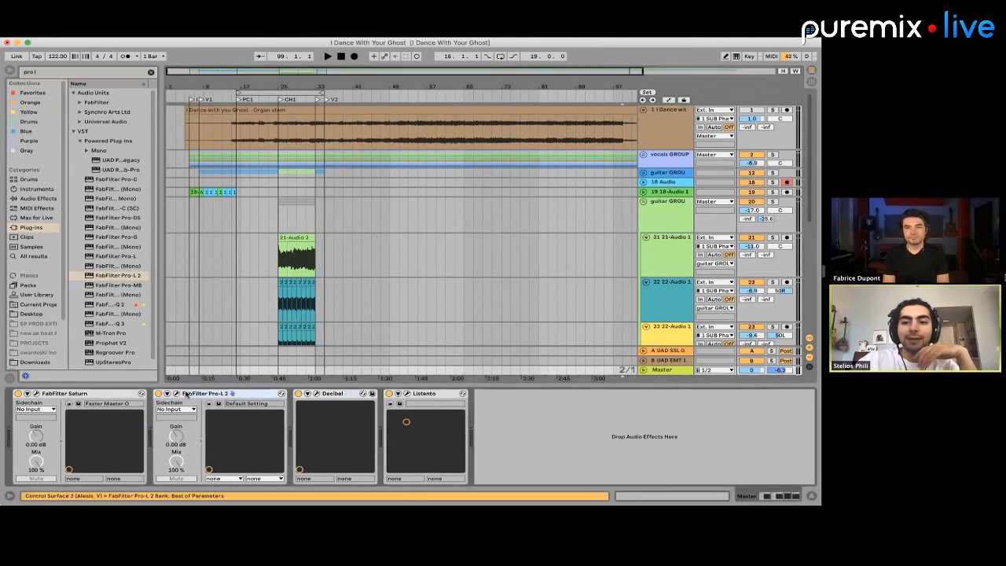
pyautogui.click(176, 393)
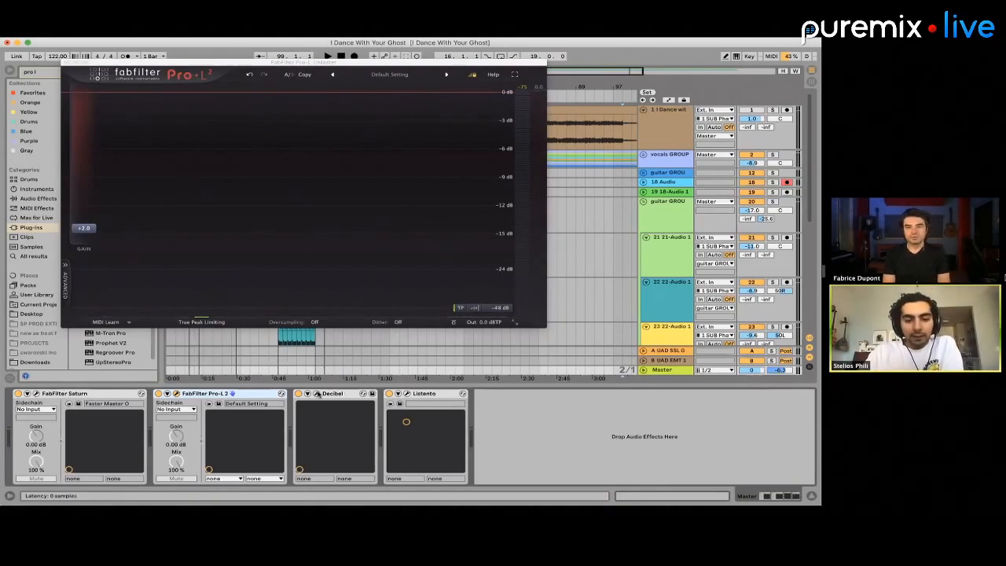
# Reopen Decibel, move its window off the upper tracks, and play the song from bar 23 leading into the chorus
pyautogui.click(317, 392)
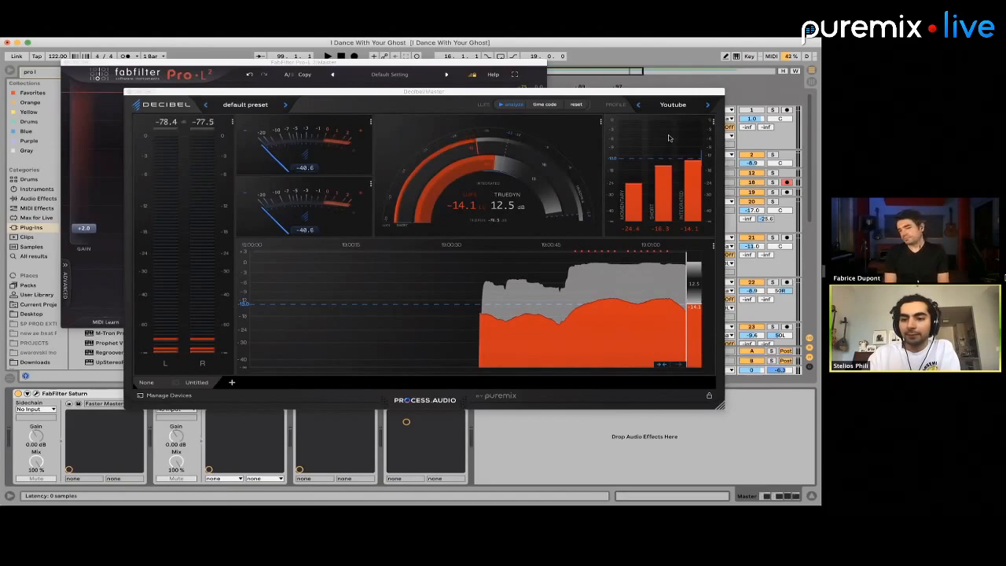
pyautogui.moveTo(619, 92); pyautogui.dragTo(617, 190)
pyautogui.click(567, 152)
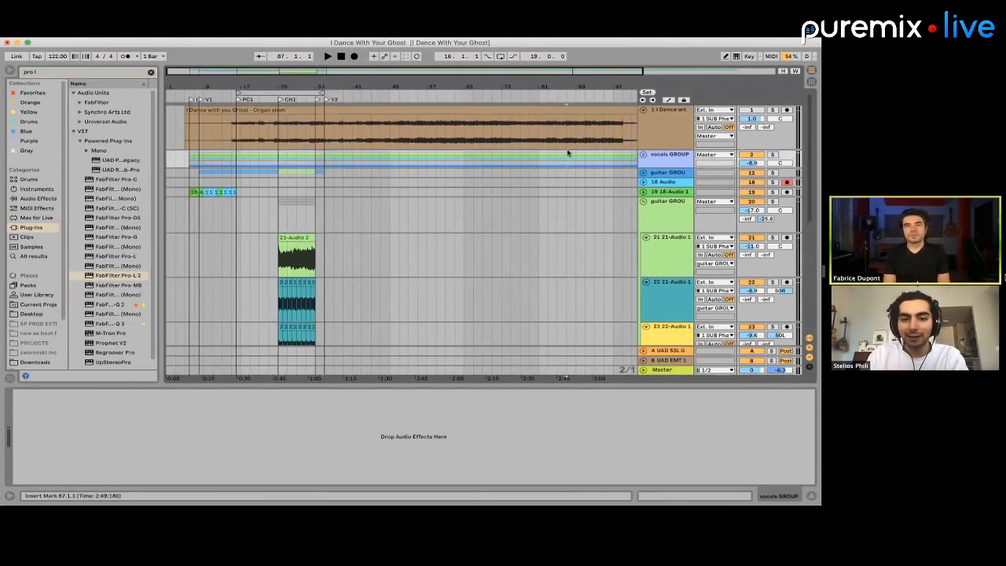
pyautogui.click(265, 212)
pyautogui.press('space')
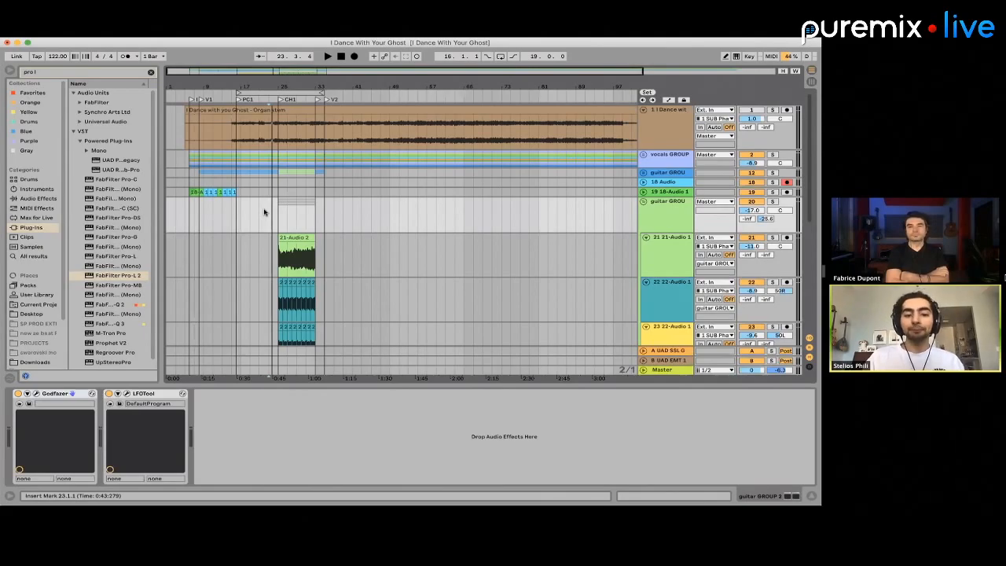
# Place the insert marker at bar 27 and unfold the first guitar group to view its tracks across the song sections
pyautogui.click(291, 213)
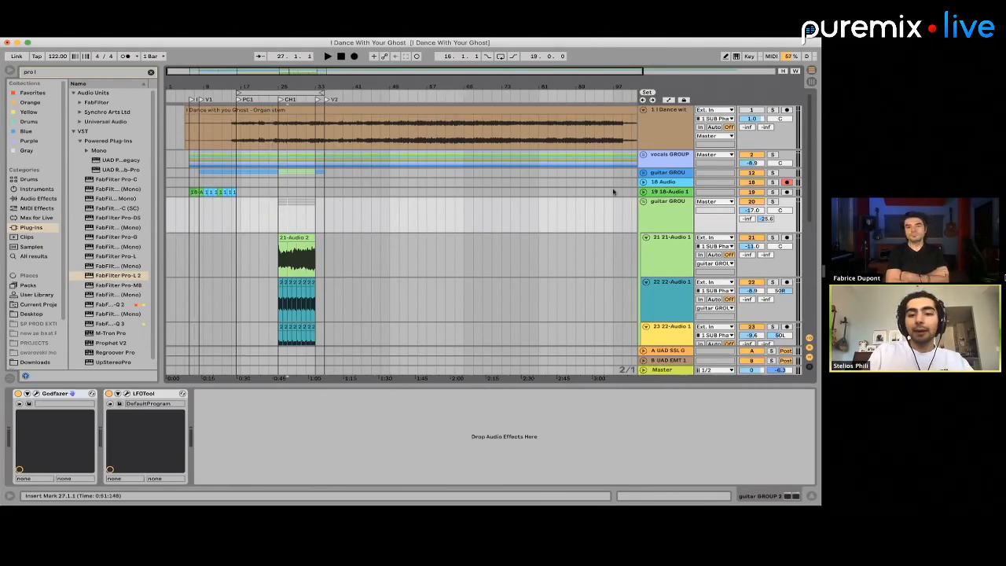
pyautogui.click(643, 173)
pyautogui.scroll(3, 230, 191)
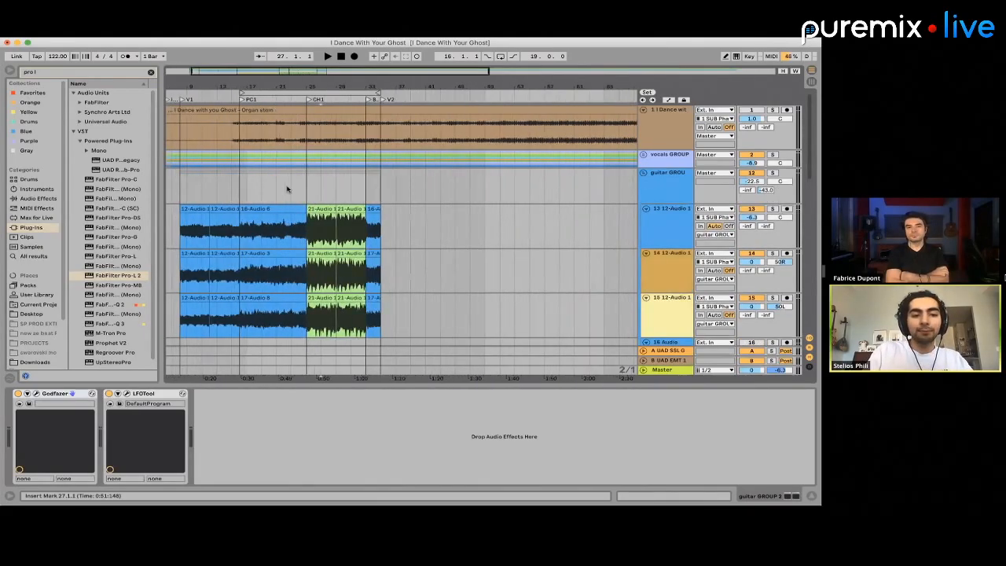
pyautogui.scroll(-3, 234, 187)
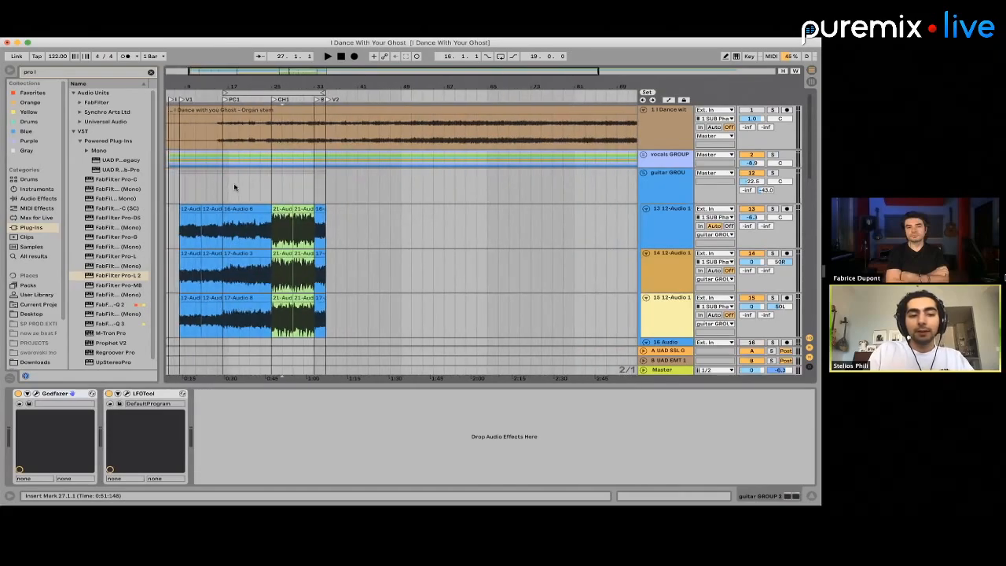
pyautogui.scroll(-1, 233, 187)
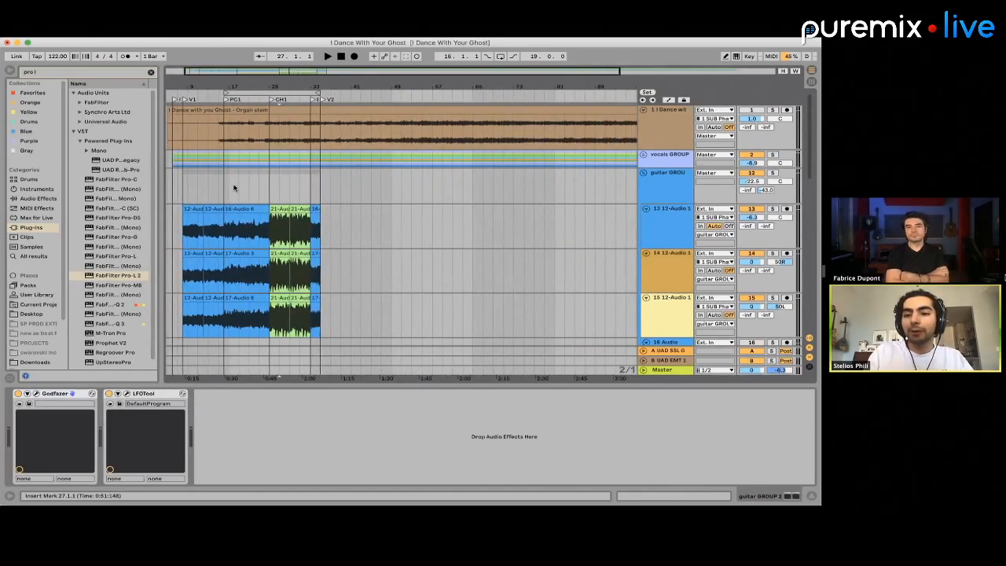
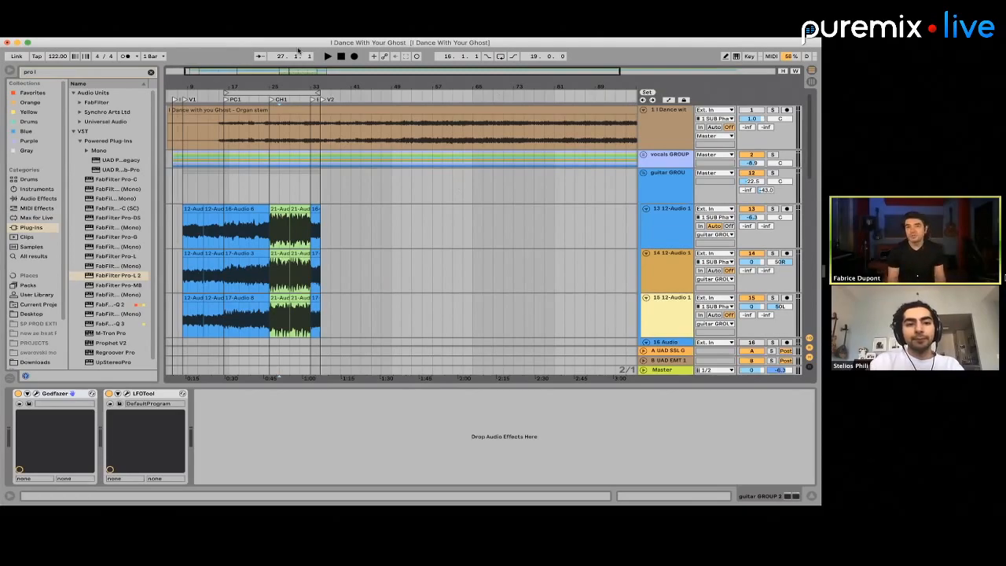
# Unfold the 18-Audio track between the two guitar groups to show its intro and verse clips
pyautogui.scroll(-5, 517, 228)
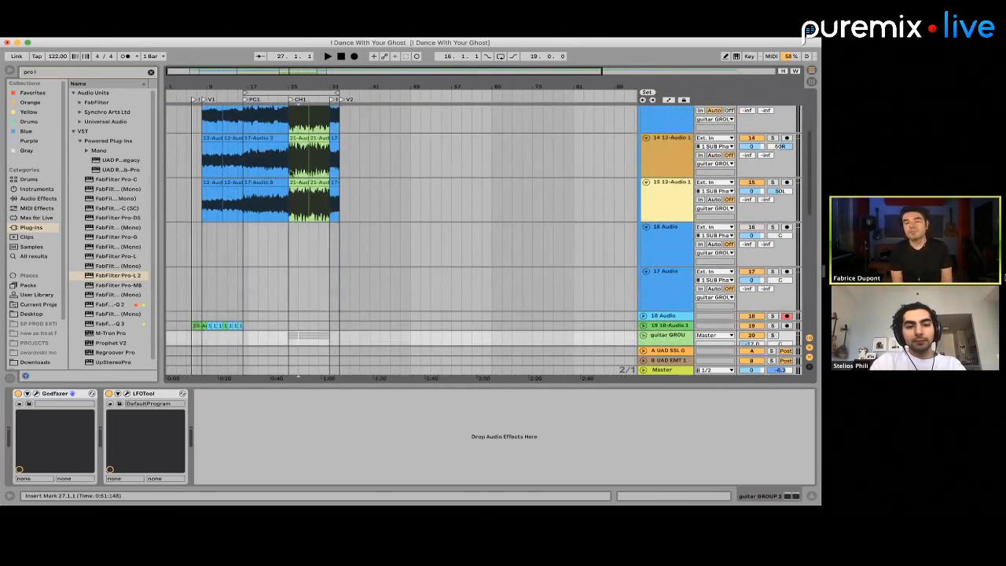
pyautogui.scroll(5, 276, 166)
pyautogui.scroll(-5, 276, 165)
pyautogui.scroll(3, 276, 166)
pyautogui.scroll(-4, 275, 167)
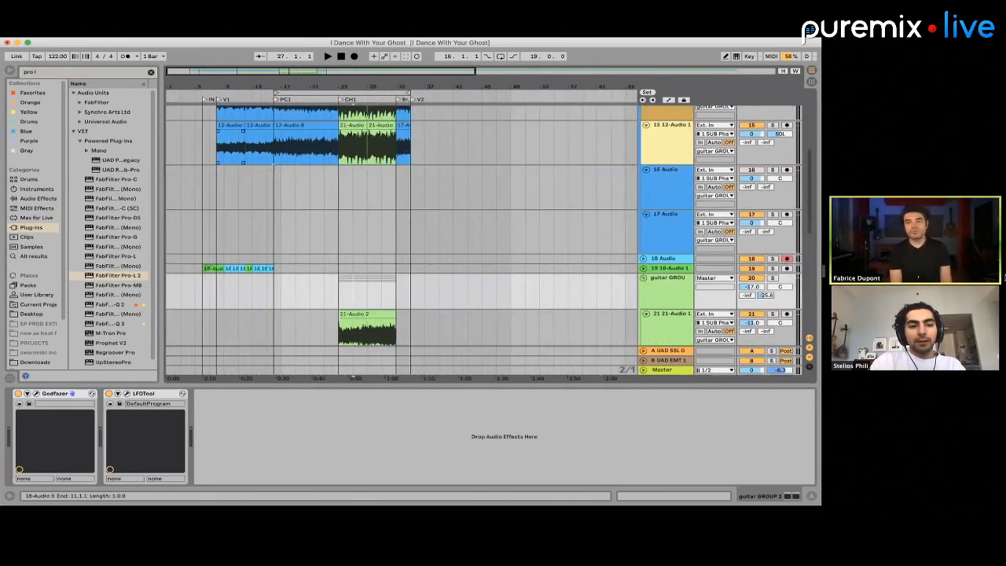
pyautogui.scroll(5, 272, 222)
pyautogui.scroll(-8, 272, 222)
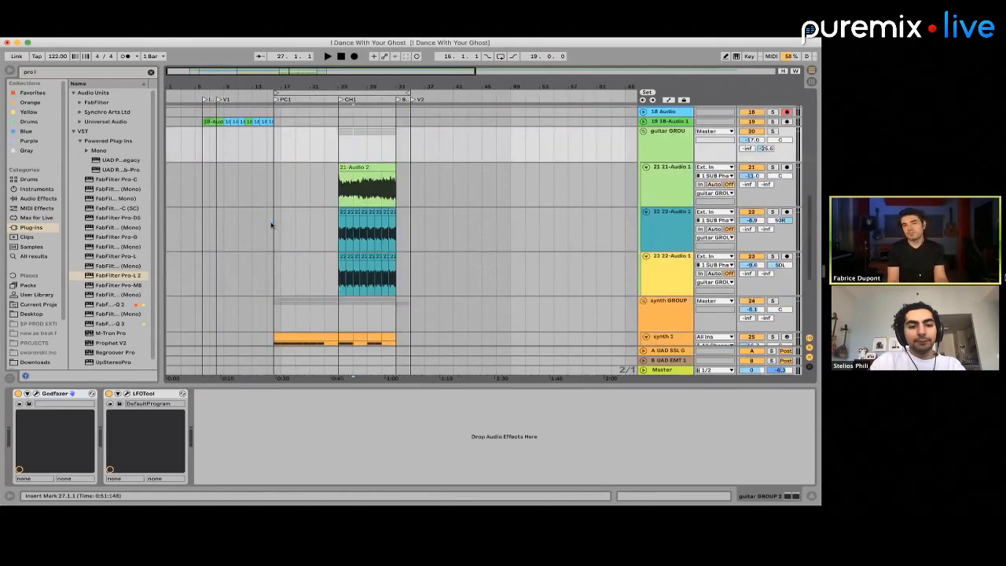
pyautogui.scroll(3, 272, 223)
pyautogui.click(643, 230)
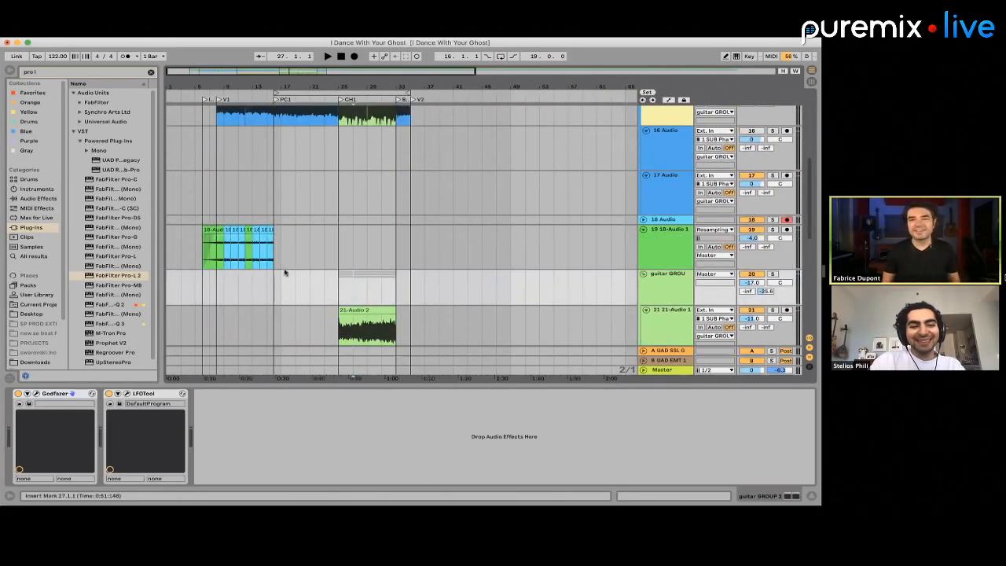
# Examine the guitar, 18-Audio, synth and bass tracks across the intro, verse, pre-chorus and chorus
pyautogui.scroll(4, 250, 270)
pyautogui.scroll(-1, 250, 270)
pyautogui.scroll(3, 250, 270)
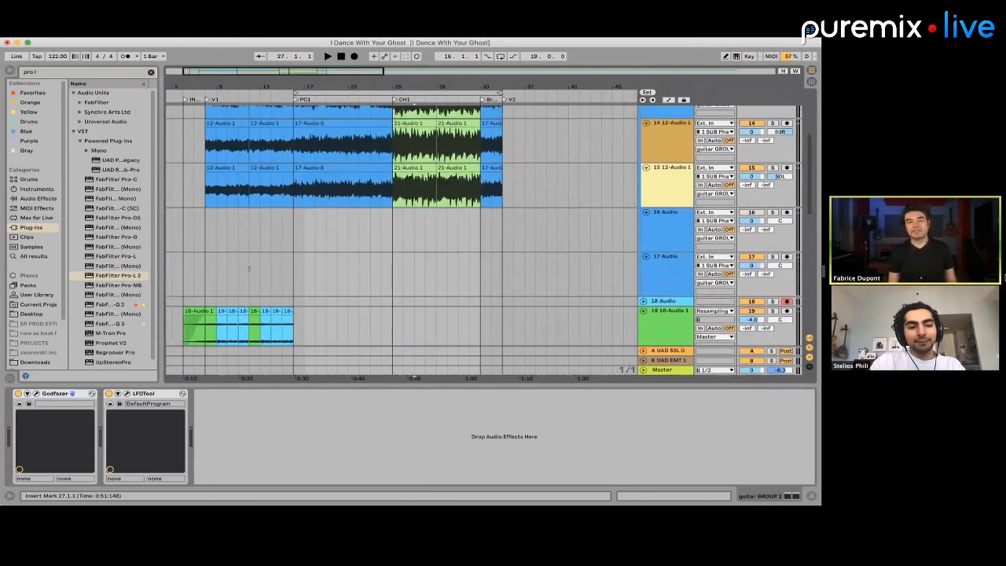
pyautogui.scroll(-2, 250, 270)
pyautogui.hscroll(-2, 250, 270)
pyautogui.scroll(2, 250, 271)
pyautogui.hscroll(2, 250, 271)
pyautogui.hscroll(-2, 249, 270)
pyautogui.scroll(-4, 250, 270)
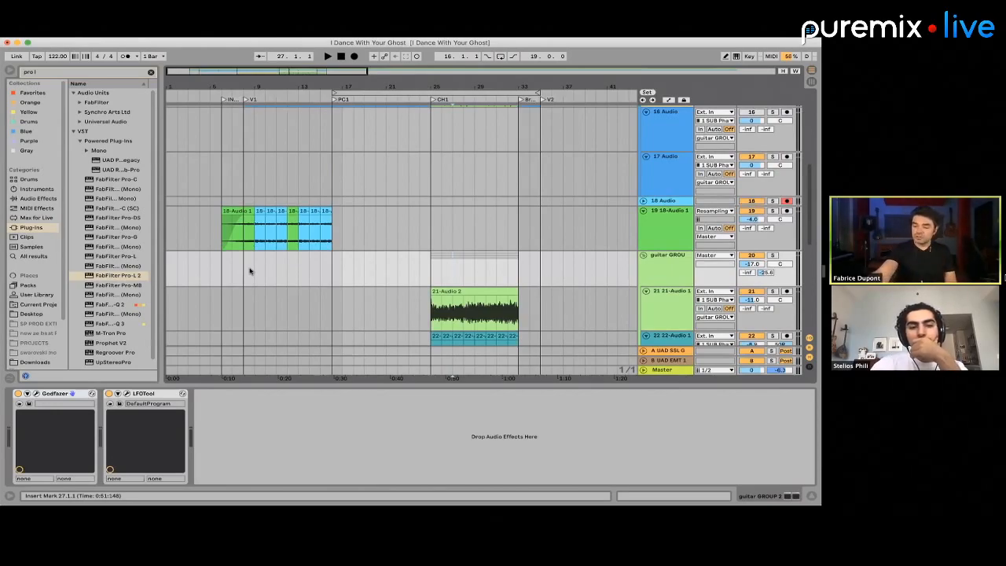
pyautogui.scroll(3, 250, 270)
pyautogui.hscroll(1, 250, 270)
pyautogui.scroll(-3, 250, 271)
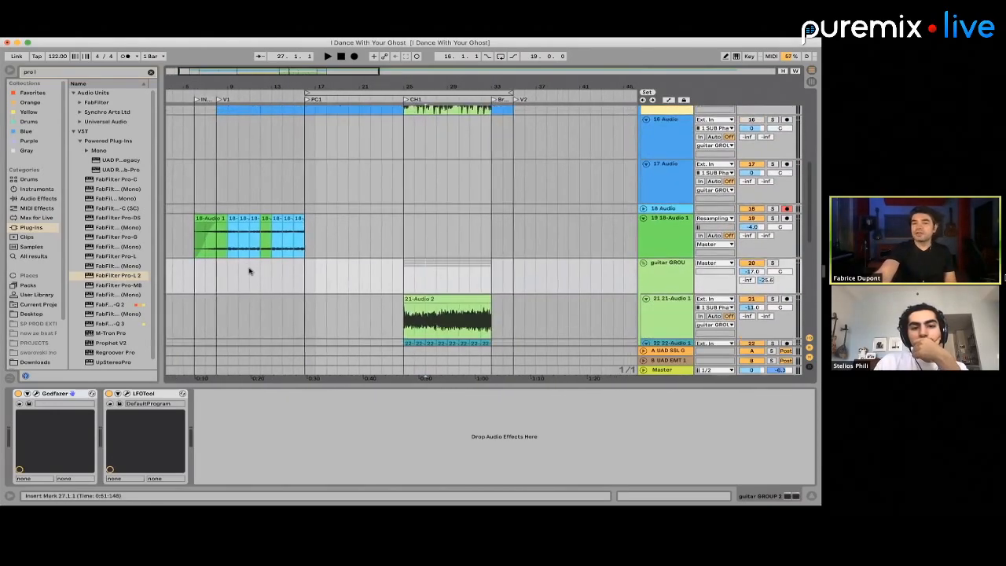
pyautogui.scroll(-5, 250, 270)
pyautogui.hscroll(-1, 250, 270)
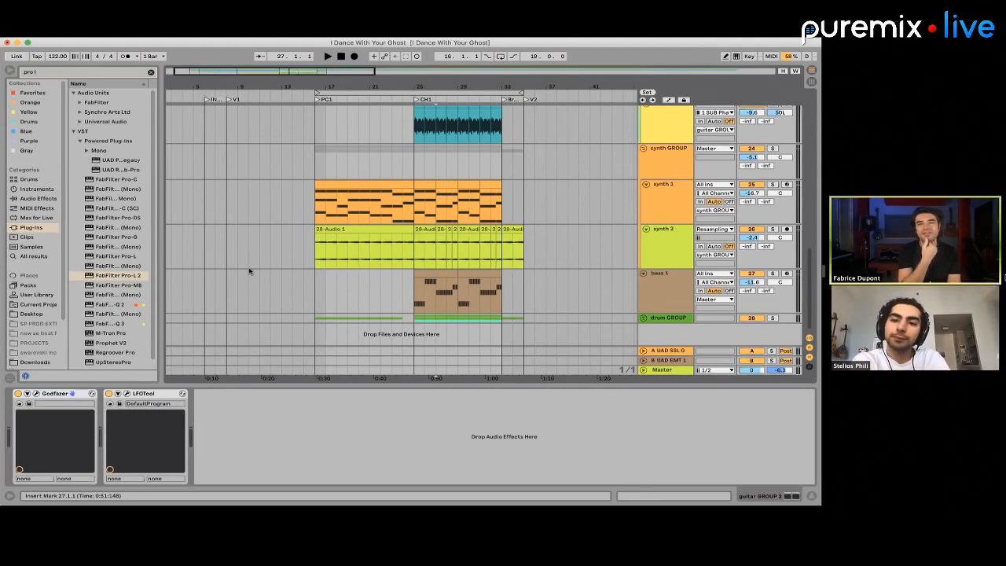
pyautogui.scroll(6, 250, 271)
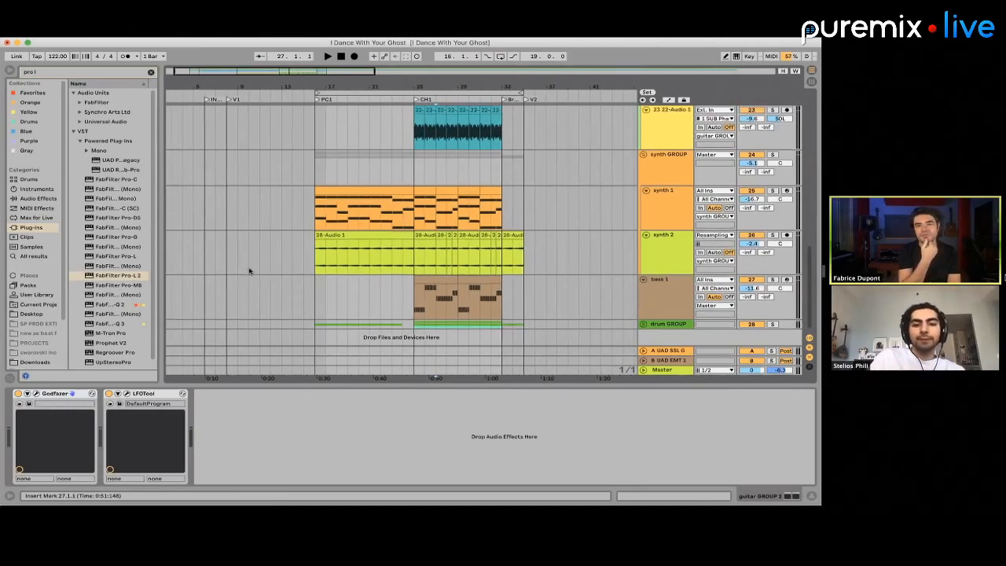
pyautogui.scroll(-8, 250, 271)
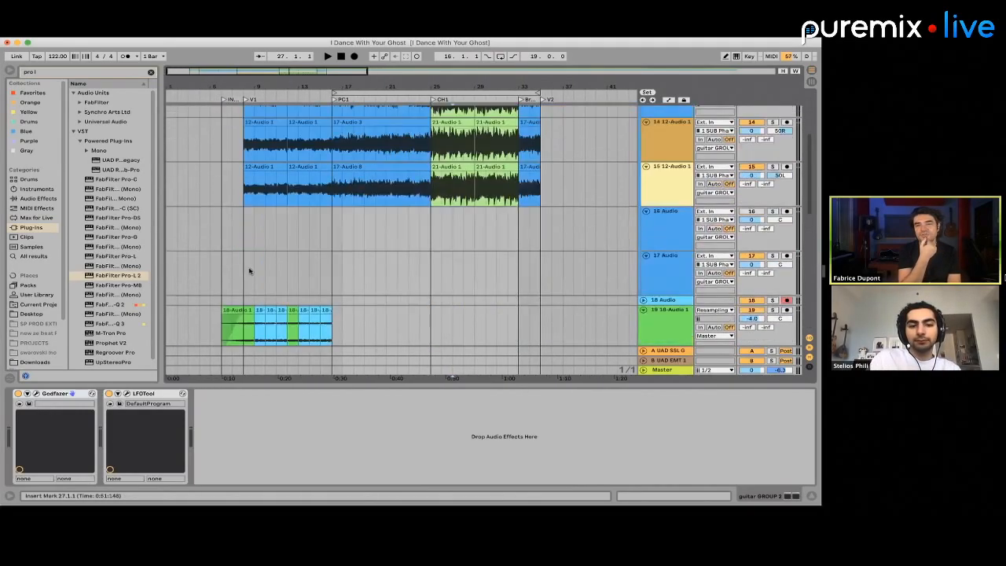
pyautogui.scroll(-3, 249, 271)
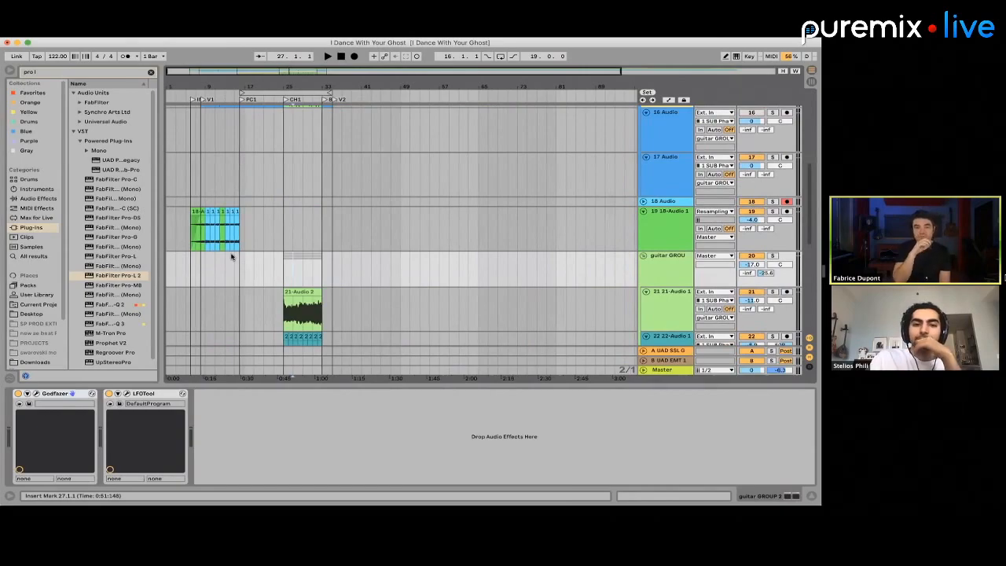
pyautogui.scroll(2, 231, 256)
pyautogui.scroll(5, 231, 256)
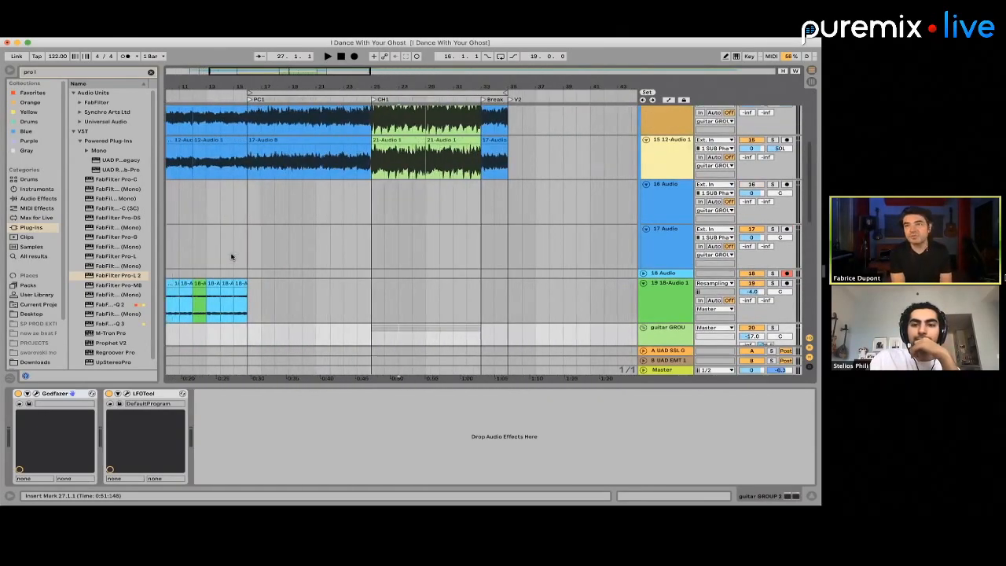
pyautogui.scroll(-2, 231, 256)
pyautogui.hscroll(-2, 231, 256)
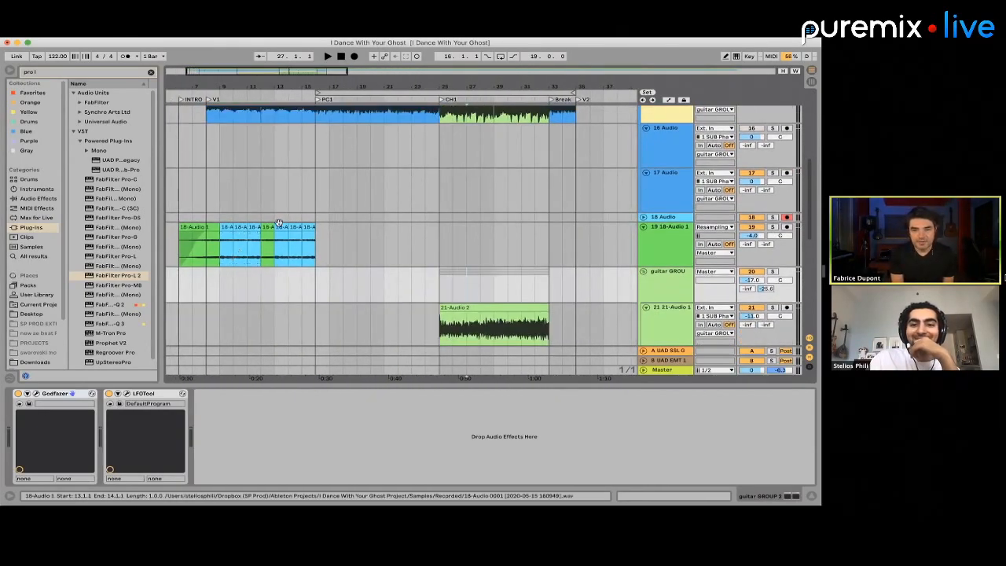
# Select the bar 13 clip on the 18-Audio track and close the track's FabFilter Pro-Q 3 window
pyautogui.click(278, 224)
pyautogui.press('-')
pyautogui.press('-')
pyautogui.press('-')
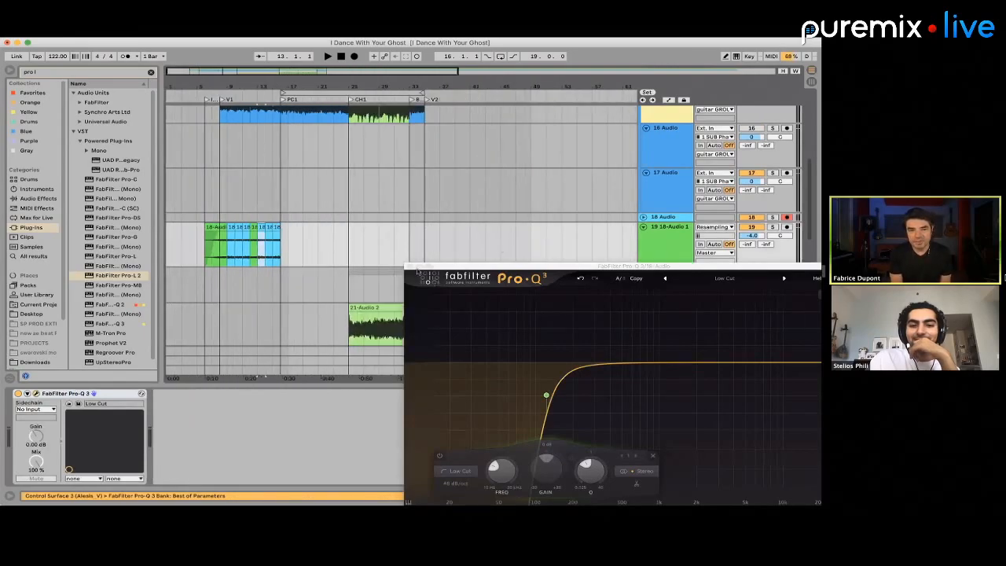
pyautogui.click(417, 272)
pyautogui.click(393, 225)
pyautogui.scroll(2, 394, 226)
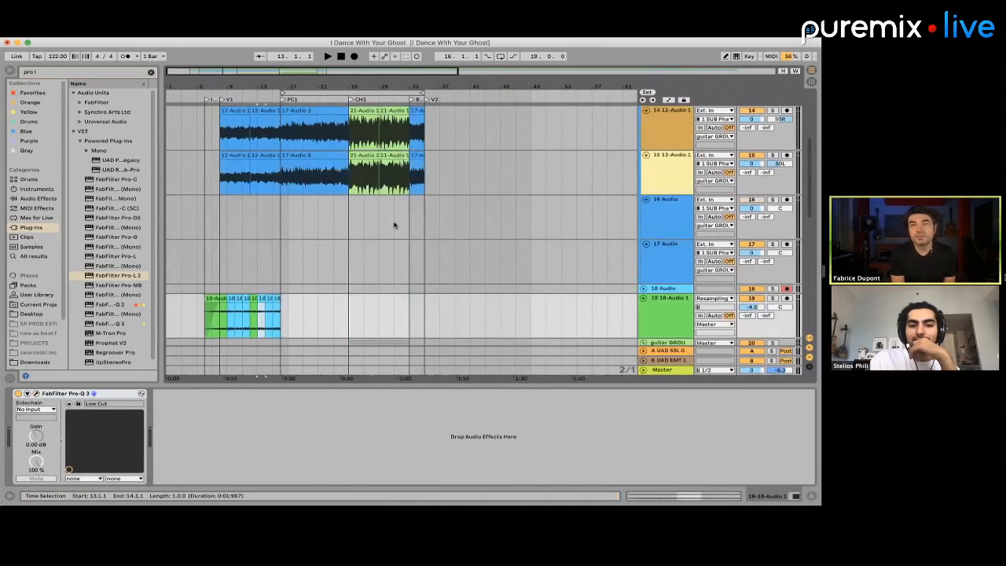
pyautogui.scroll(-4, 394, 225)
pyautogui.scroll(2, 395, 225)
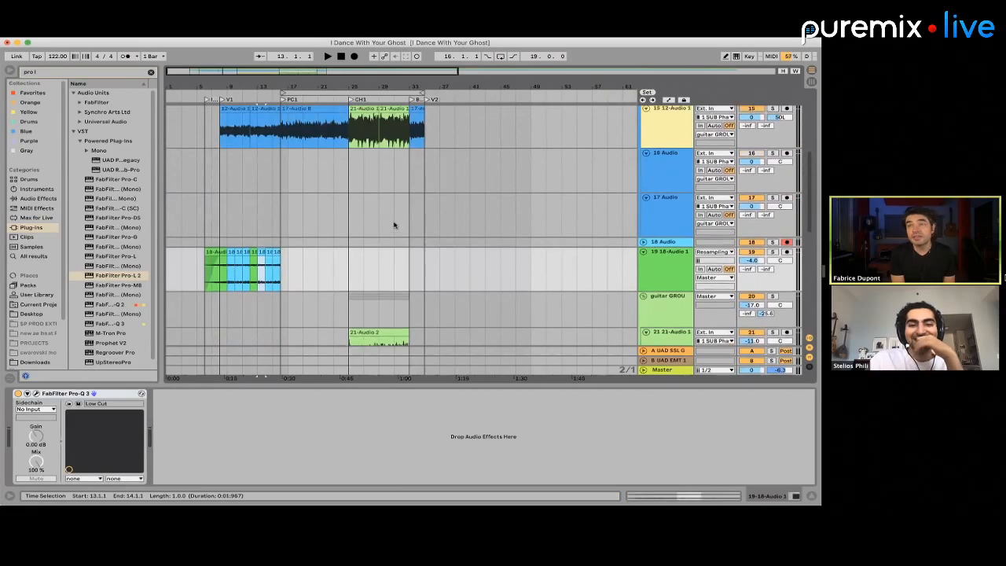
# Play the song briefly from the intro at bar 6 and disarm the empty 18 Audio track for recording
pyautogui.click(211, 203)
pyautogui.press('+')
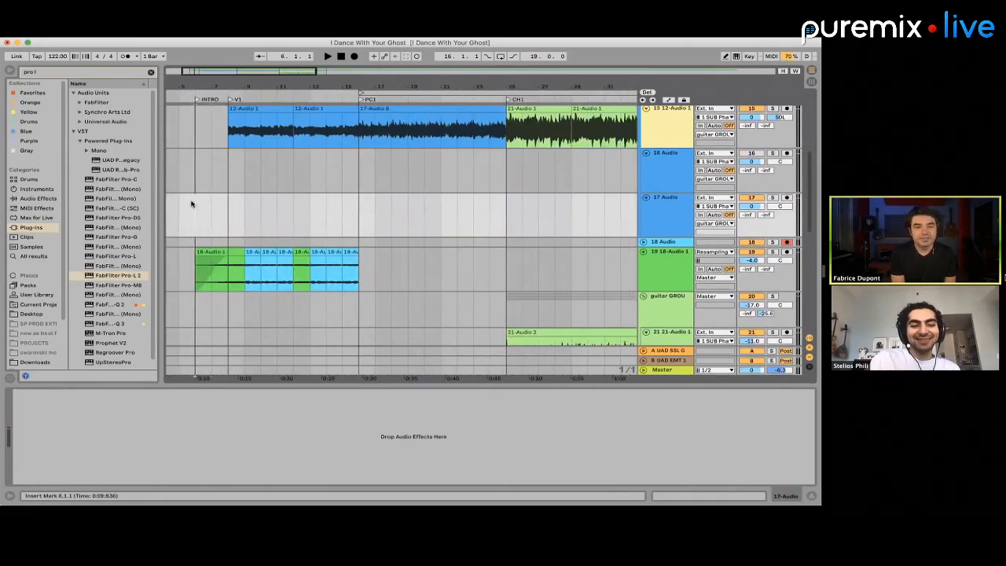
pyautogui.press('space')
pyautogui.press('space')
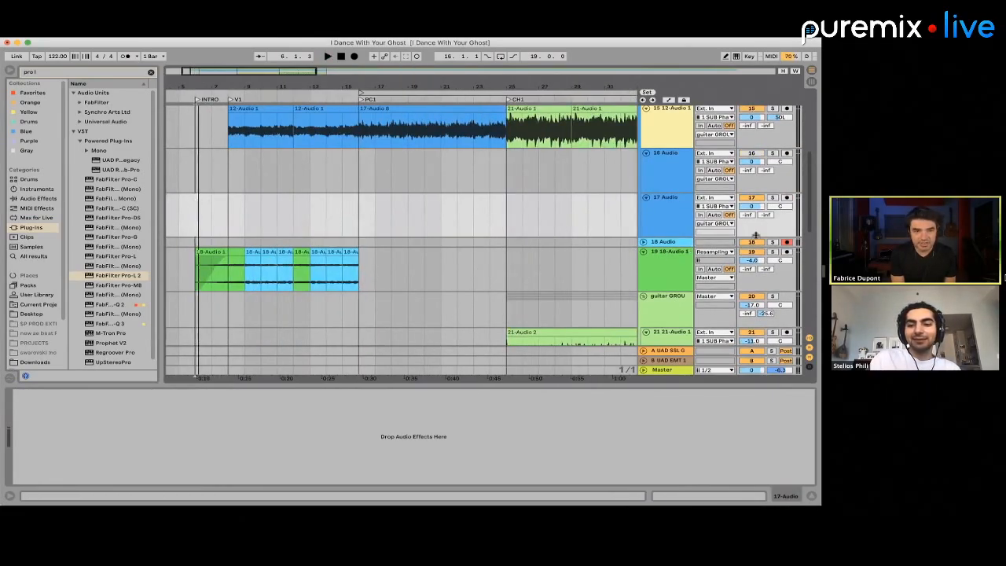
pyautogui.click(787, 242)
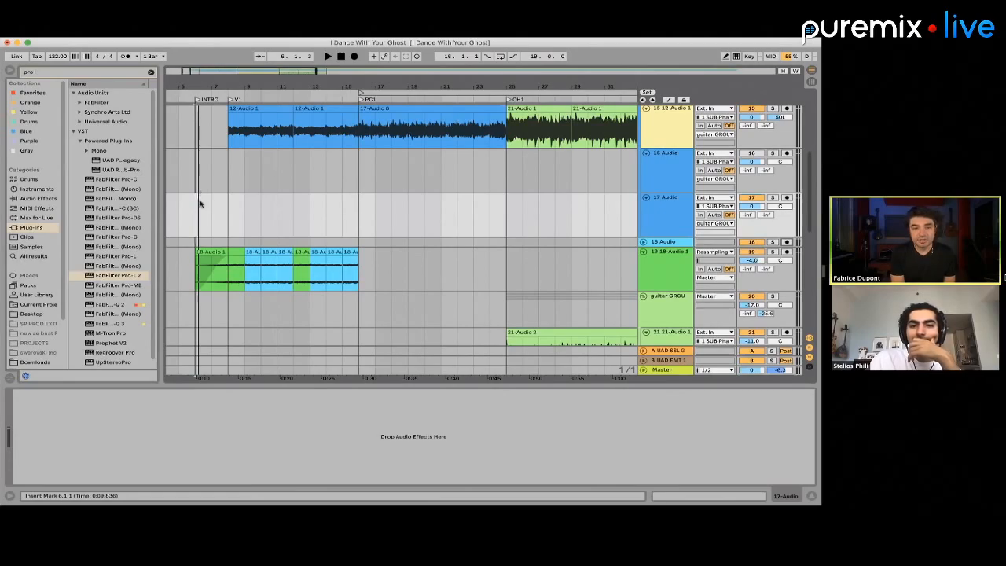
# Delete the three empty audio tracks, 16, 17 and 18, below the first guitar group's recorded tracks
pyautogui.press('-')
pyautogui.press('-')
pyautogui.scroll(2, 370, 204)
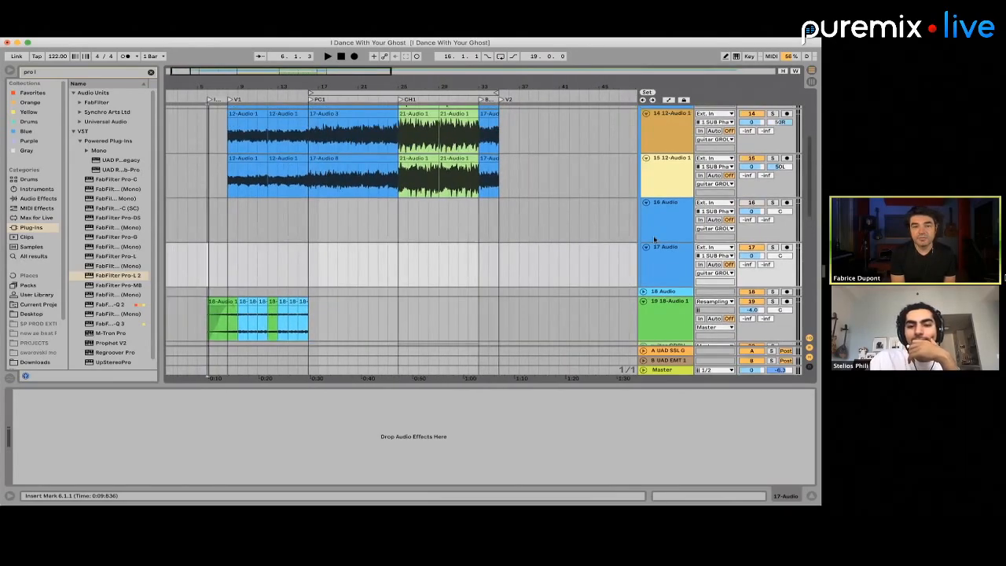
pyautogui.click(653, 239)
pyautogui.press('Delete')
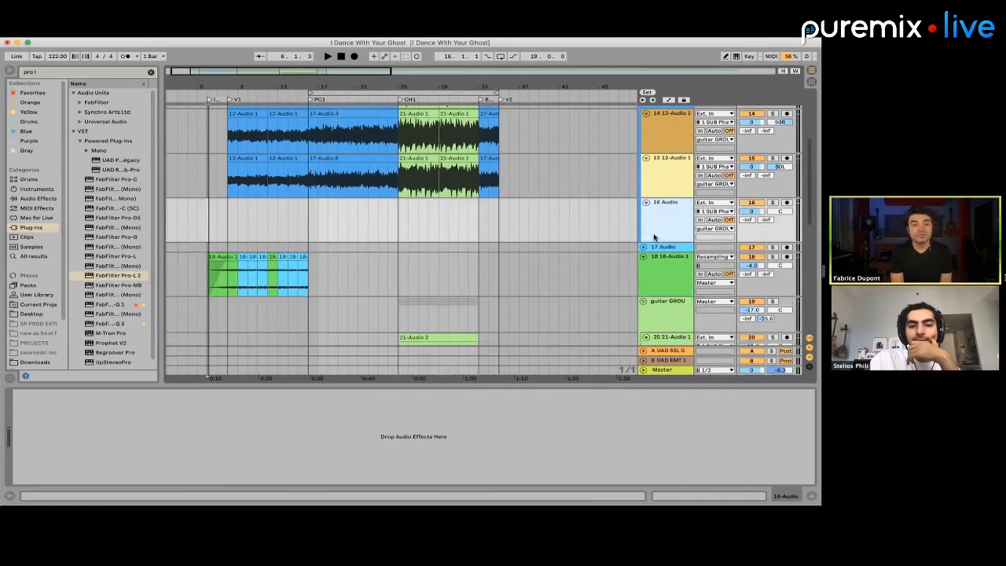
pyautogui.press('Delete')
pyautogui.scroll(-6, 653, 237)
pyautogui.scroll(7, 653, 237)
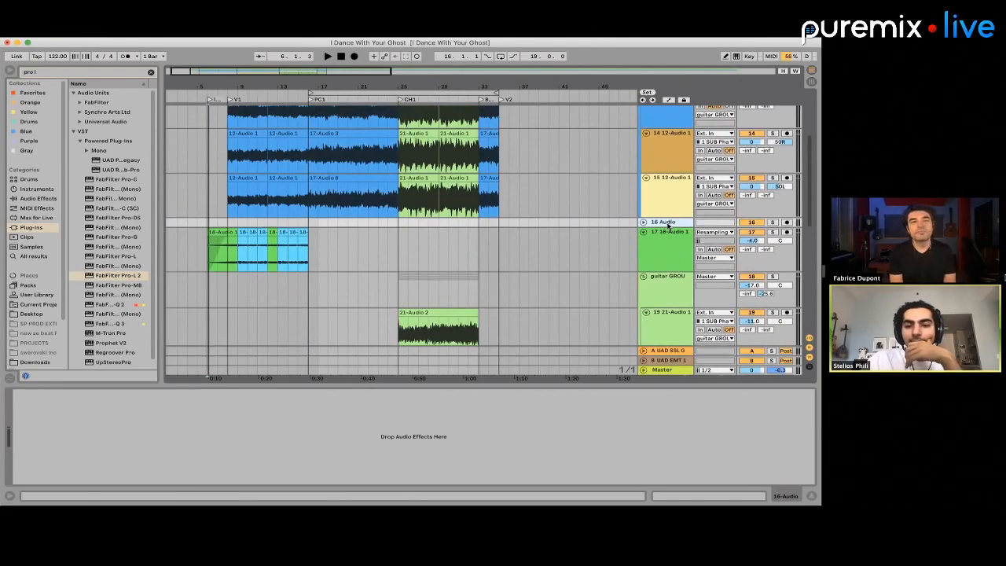
pyautogui.click(667, 224)
pyautogui.scroll(-6, 667, 225)
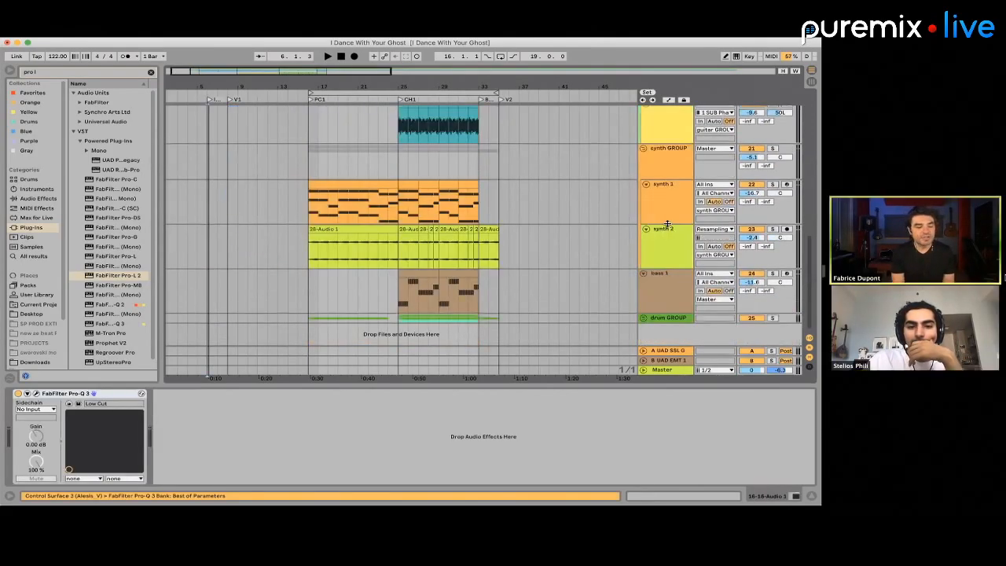
# Fold the first guitar group to hide its three audio tracks
pyautogui.scroll(10, 667, 227)
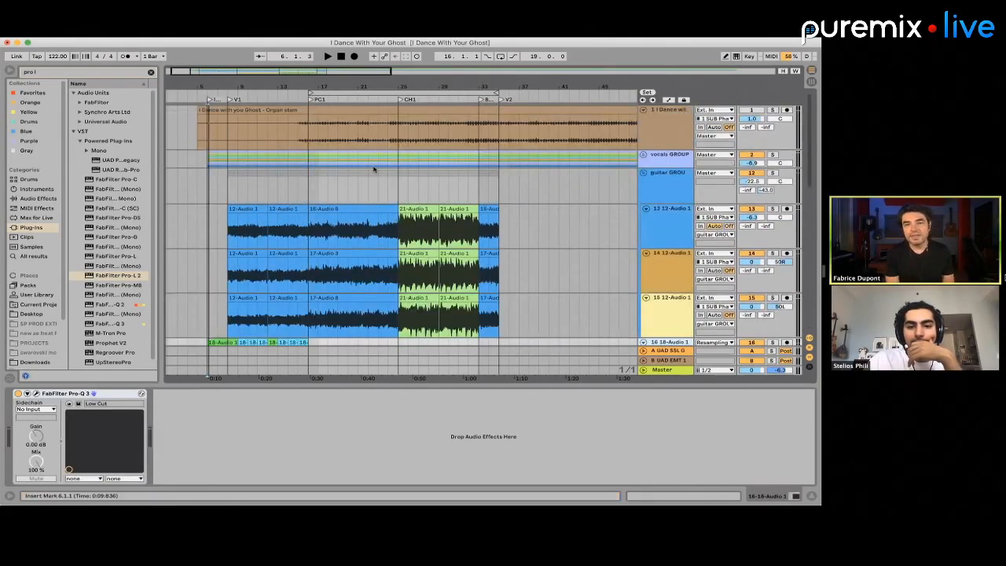
pyautogui.scroll(-3, 373, 168)
pyautogui.scroll(3, 373, 168)
pyautogui.click(644, 173)
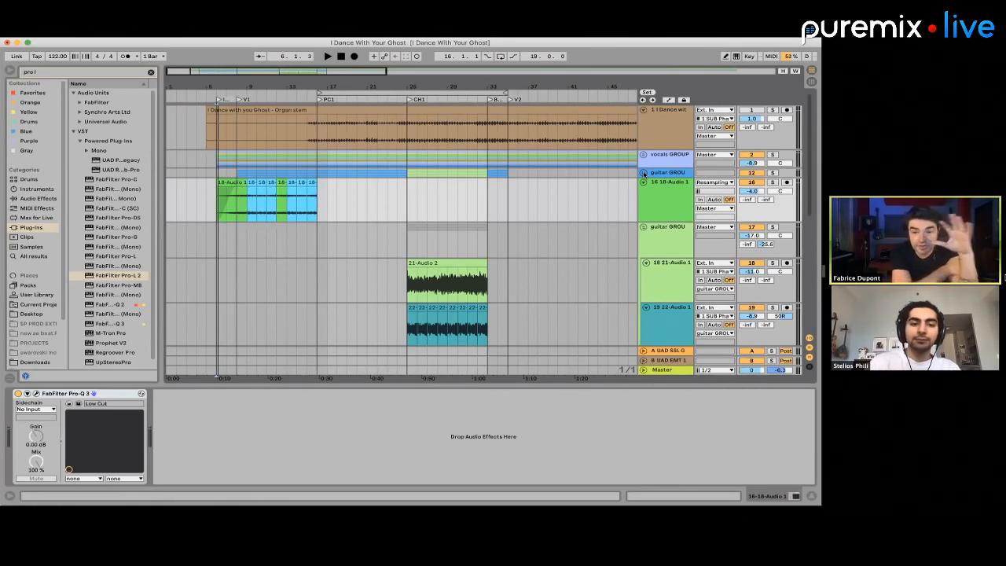
# Lower the 18-Audio track's volume to -5.0 dB and place the insert marker at bar 6 on that track
pyautogui.click(311, 202)
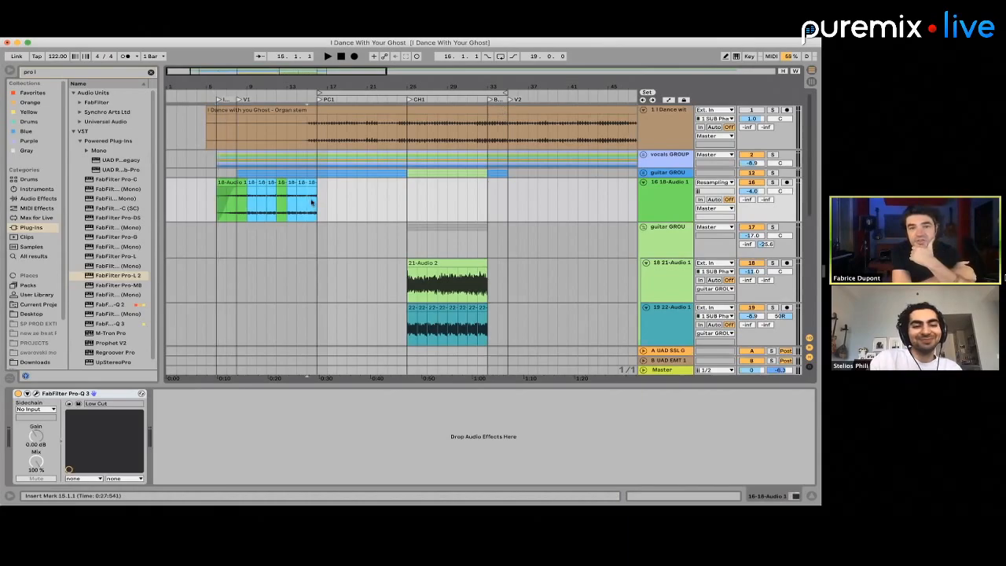
pyautogui.click(320, 139)
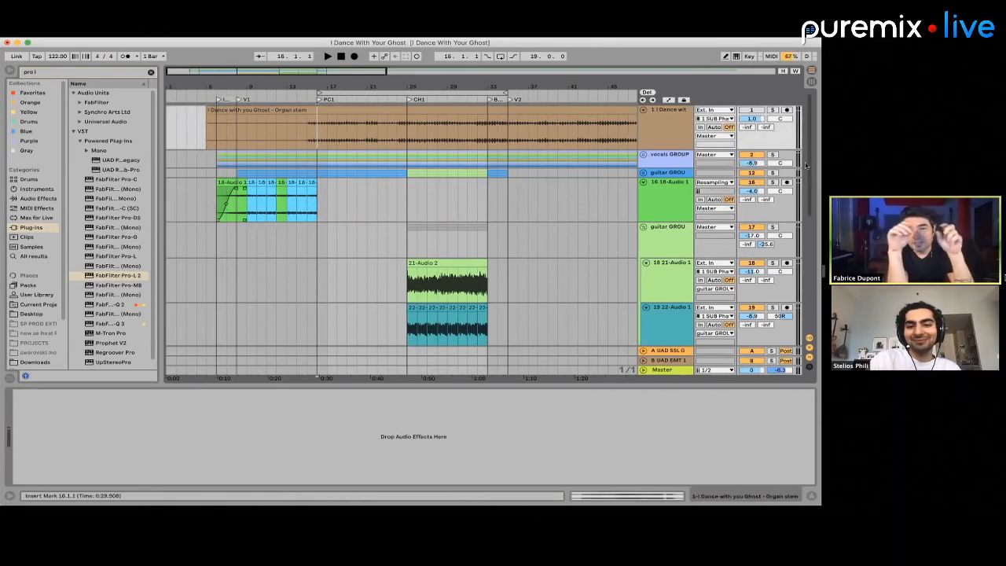
pyautogui.click(210, 209)
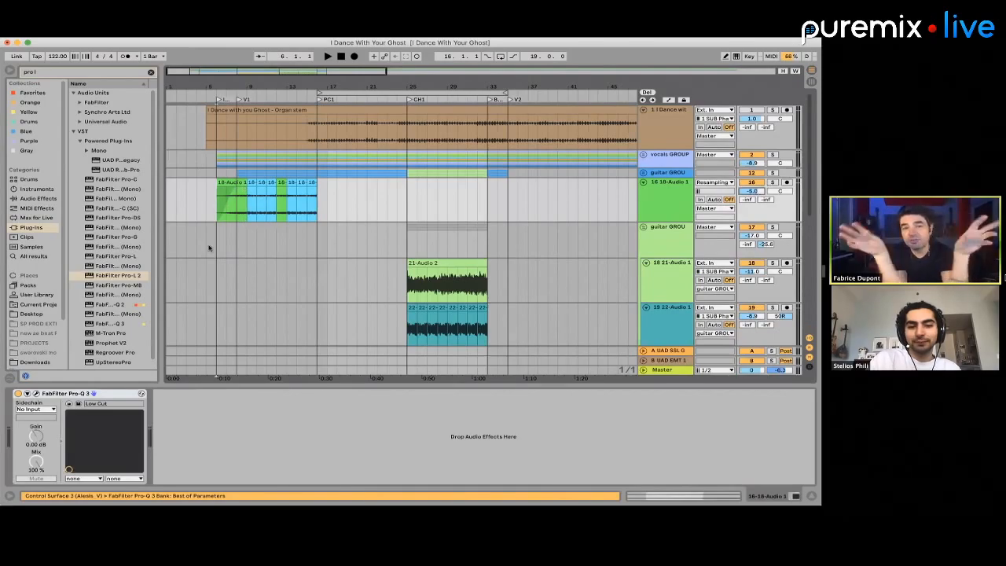
# Fold the second guitar group, the synth group and the bass 1 track to compact the arrangement
pyautogui.scroll(-1, 507, 244)
pyautogui.click(643, 222)
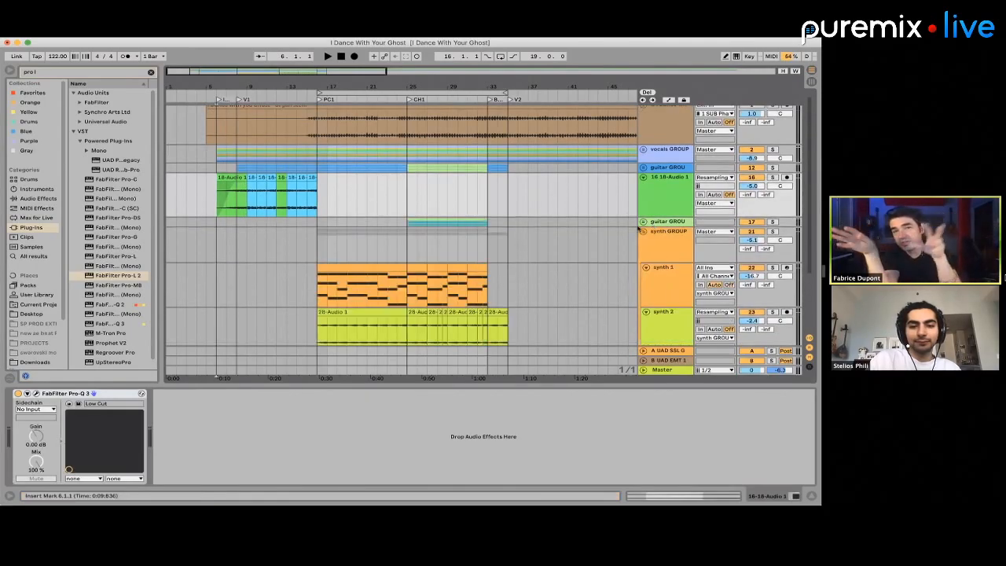
pyautogui.click(641, 232)
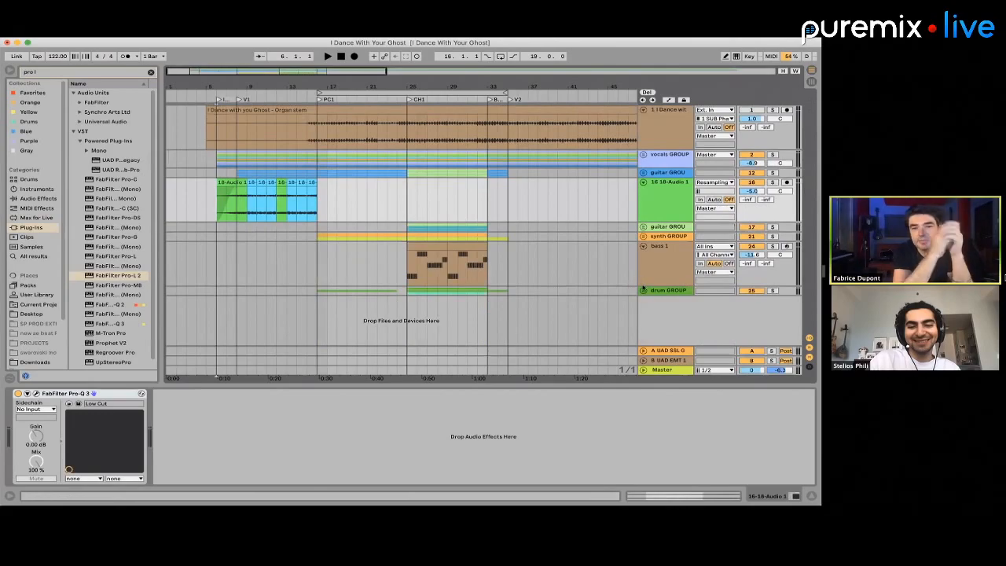
pyautogui.click(641, 271)
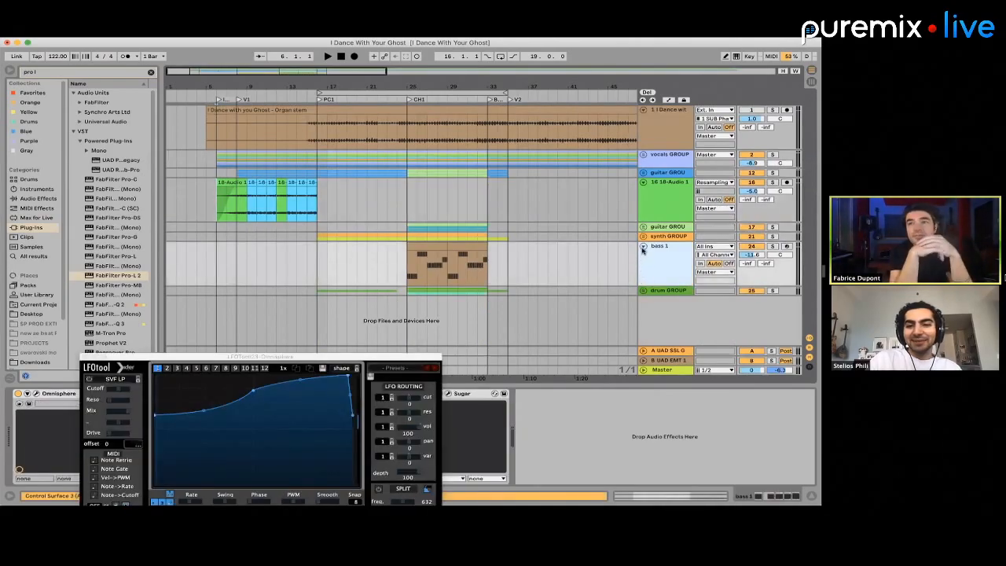
pyautogui.click(643, 246)
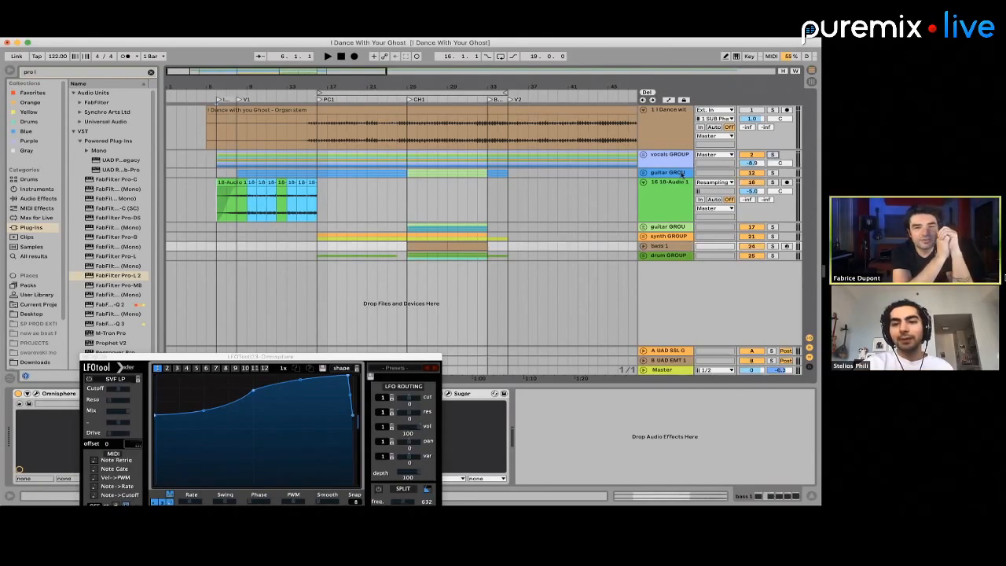
# Show the first guitar group's devices at bar 7 and unfold the synth group to view its tracks
pyautogui.click(224, 170)
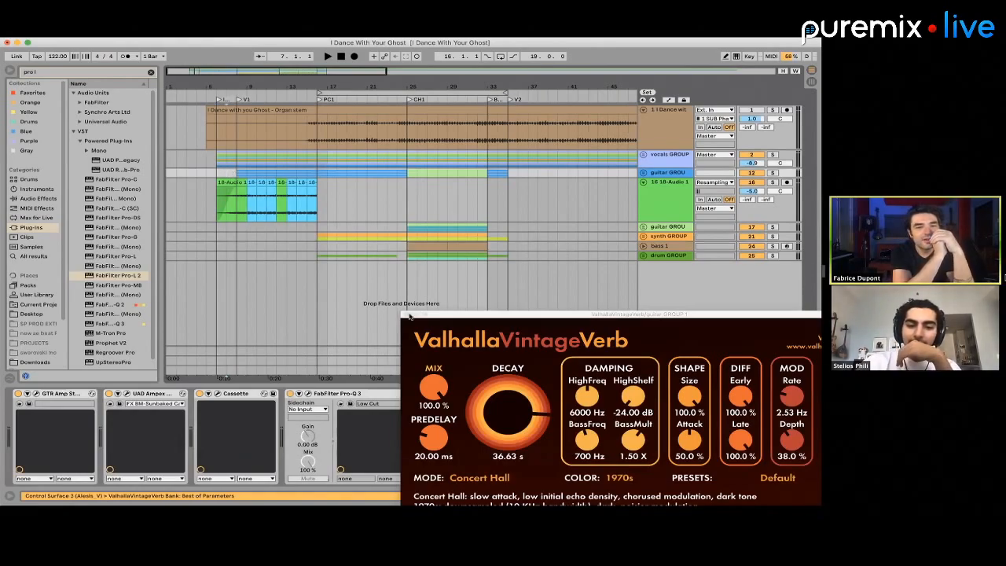
pyautogui.click(643, 237)
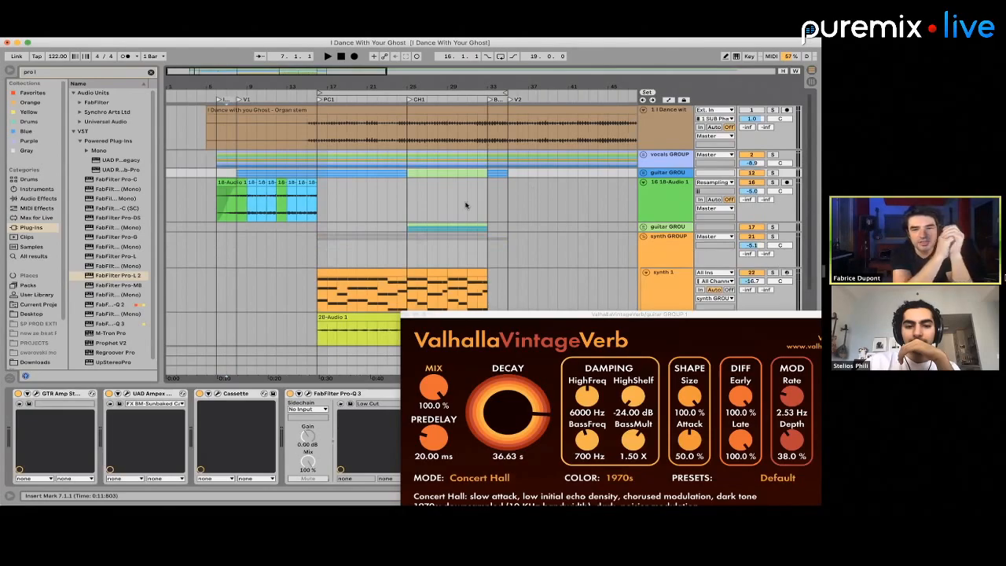
pyautogui.scroll(-2, 409, 215)
pyautogui.scroll(-1, 408, 214)
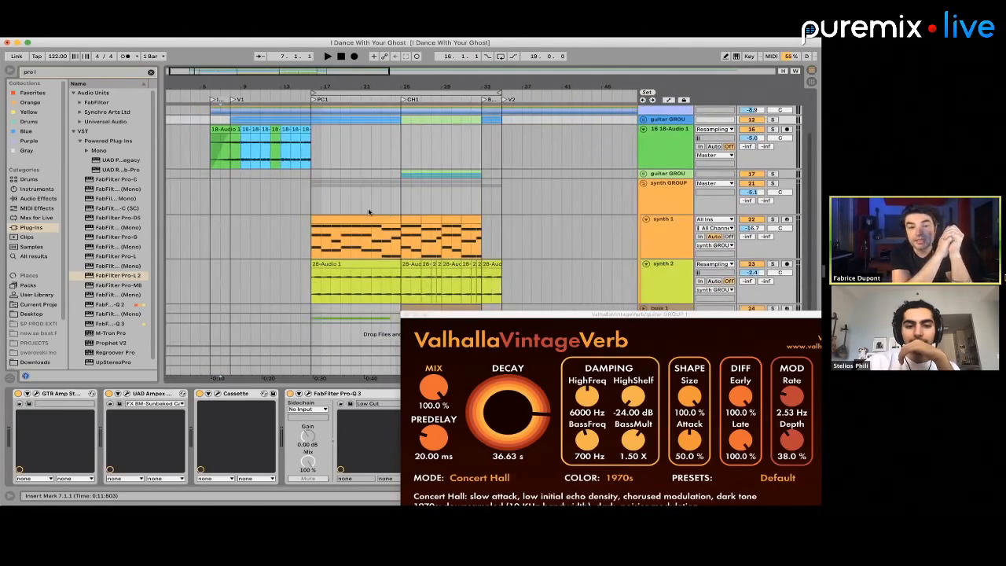
# Show synth 1's devices from its PC1 clip, unfold the bass 1 track and fold the synth group
pyautogui.click(365, 215)
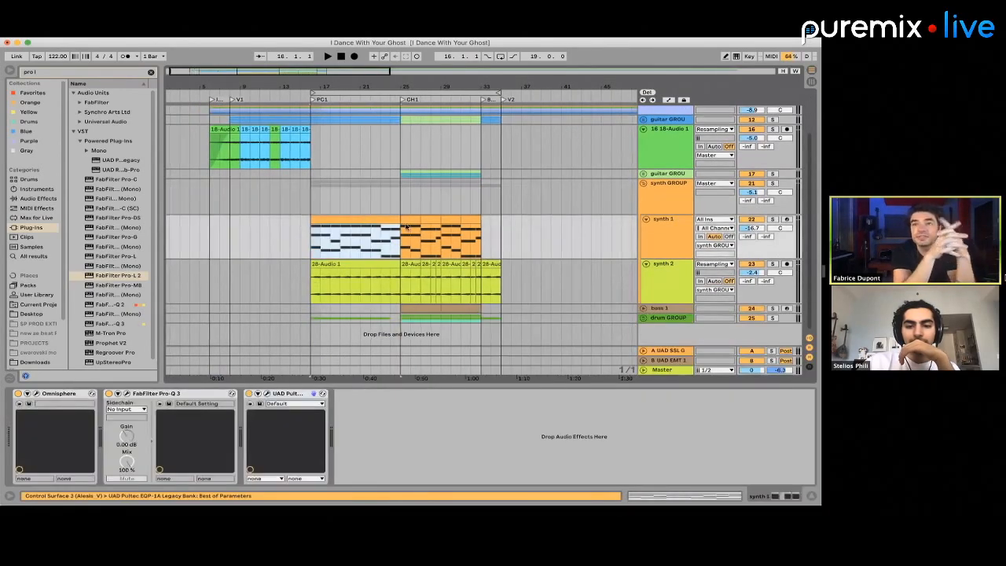
pyautogui.click(644, 307)
pyautogui.scroll(-1, 406, 234)
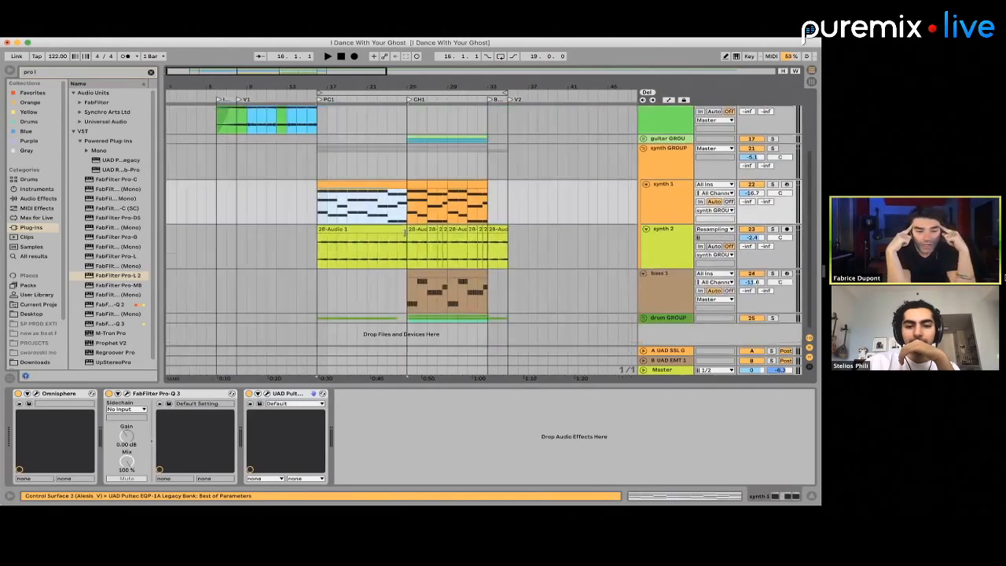
pyautogui.scroll(1, 369, 192)
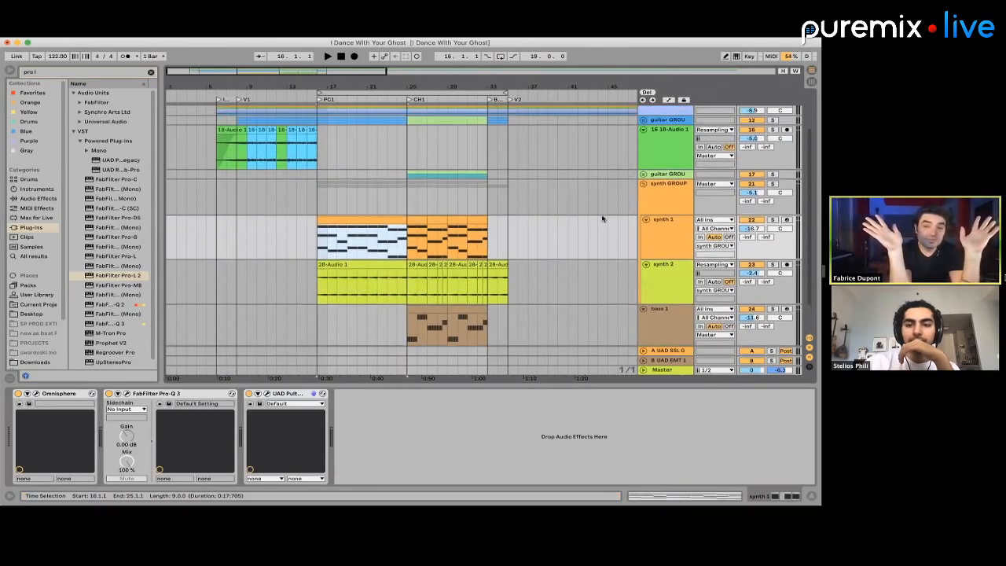
pyautogui.click(643, 184)
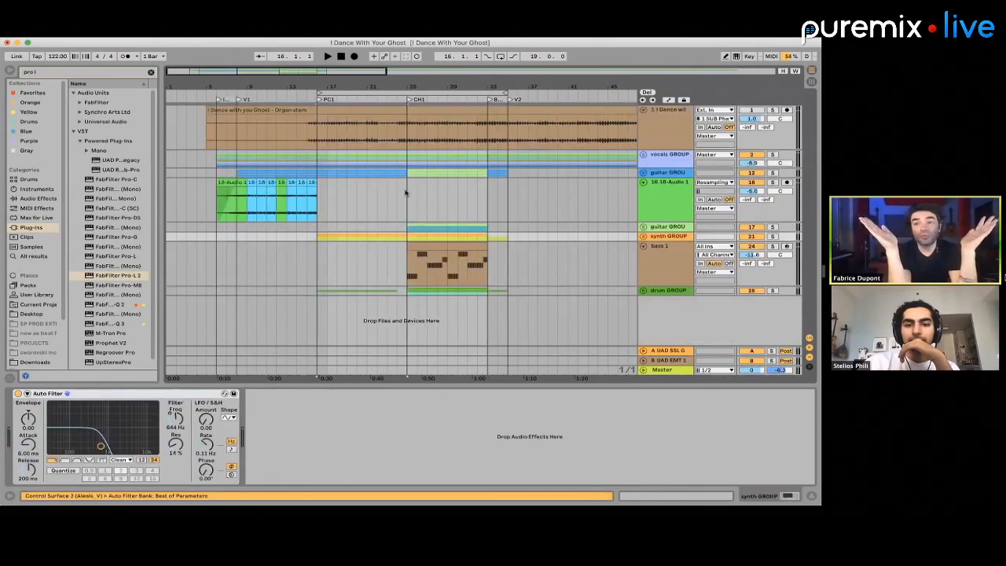
pyautogui.scroll(-10, 406, 193)
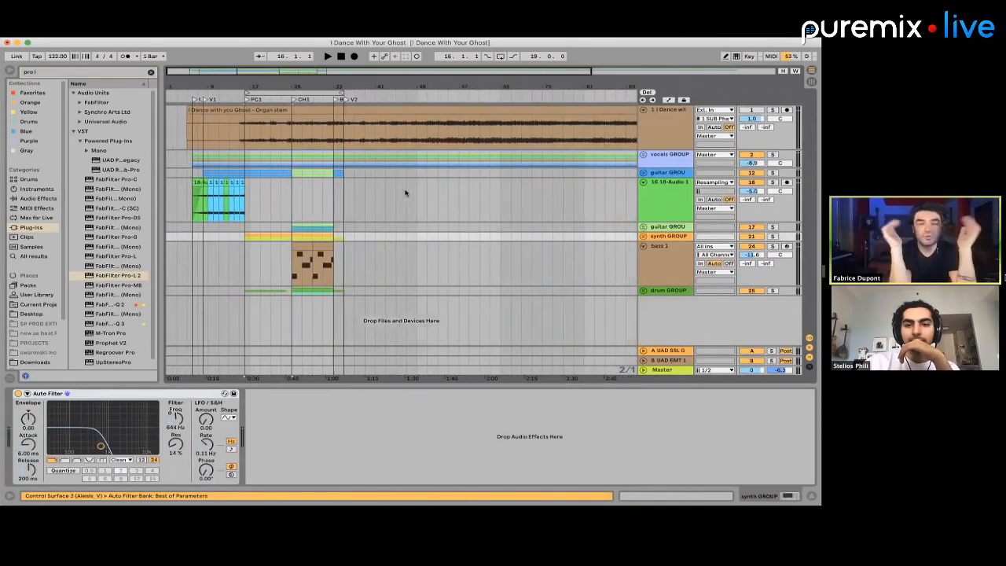
pyautogui.scroll(1, 406, 192)
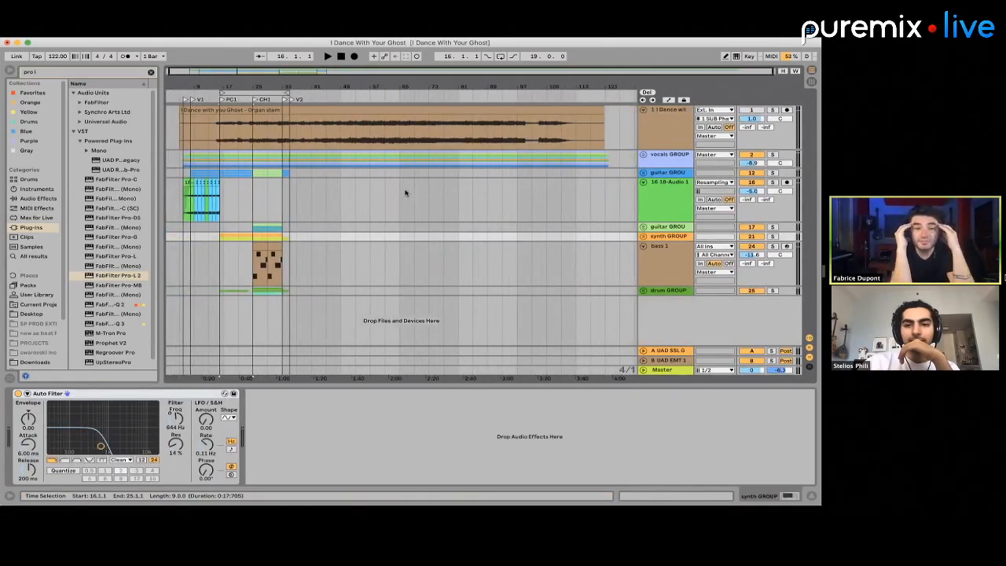
pyautogui.scroll(6, 322, 183)
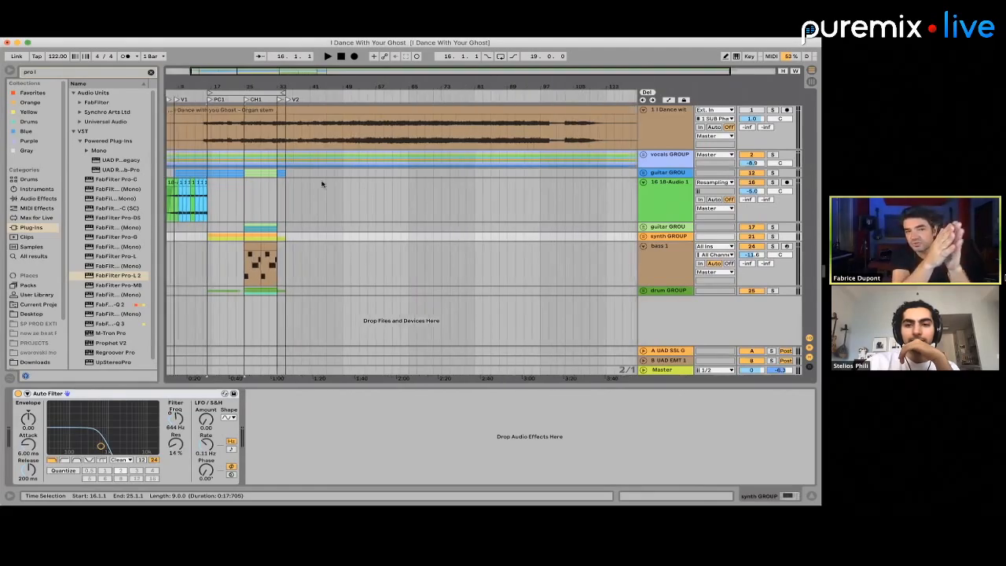
pyautogui.hscroll(-5, 321, 184)
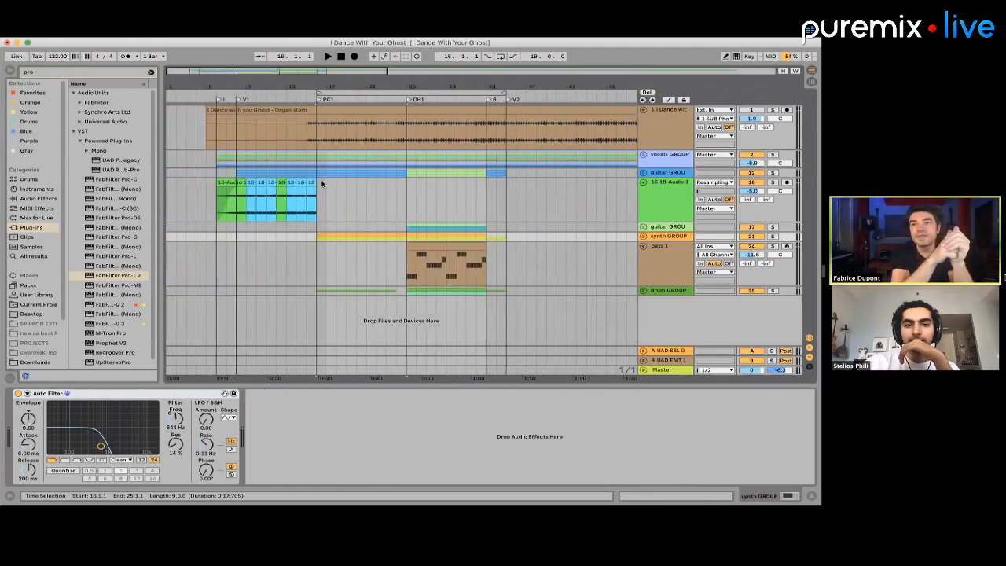
pyautogui.scroll(-3, 321, 184)
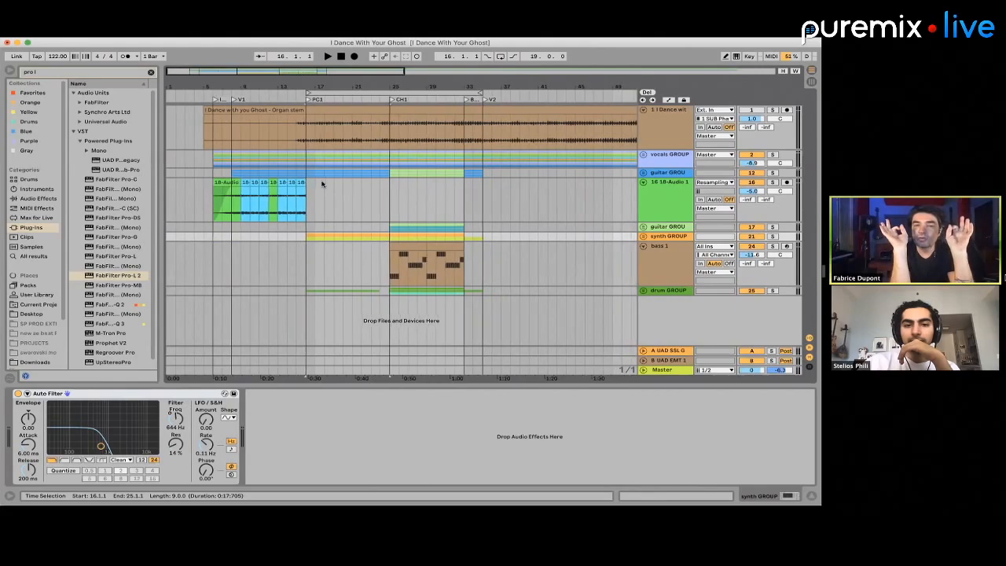
pyautogui.scroll(-2, 321, 183)
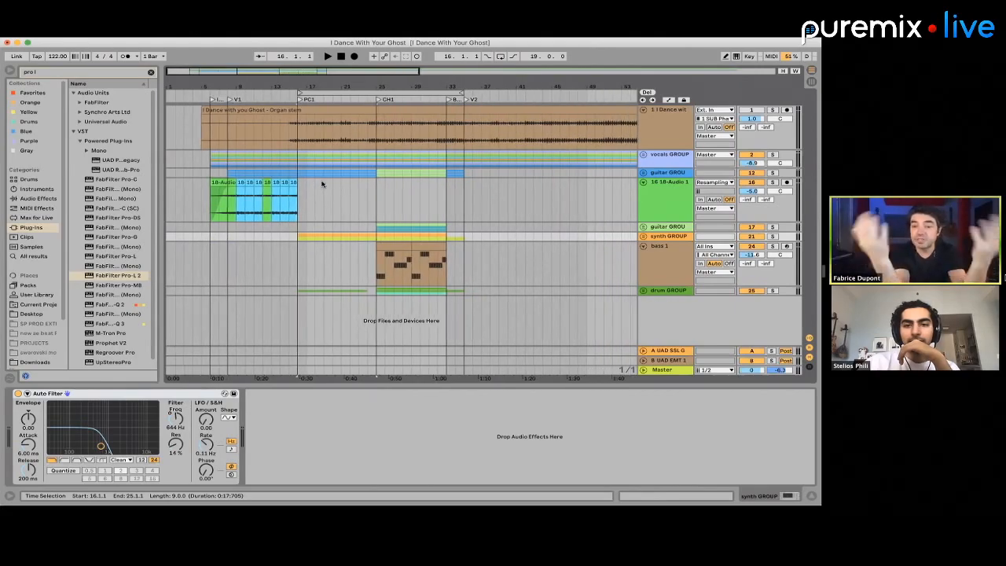
pyautogui.scroll(1, 403, 171)
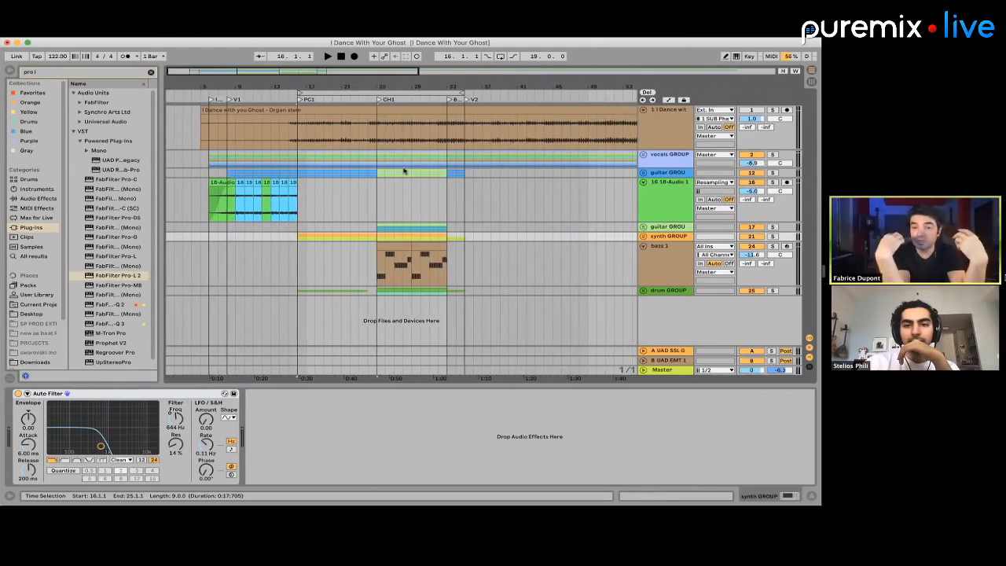
# Rename the 18-Audio track as guitar pad
pyautogui.click(651, 194)
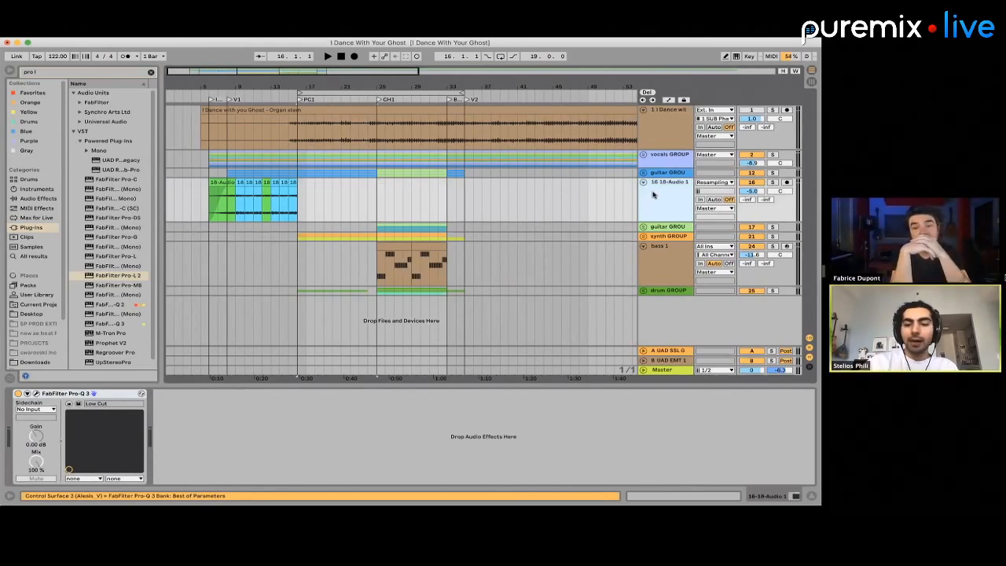
pyautogui.press('super+r')
pyautogui.write('gui')
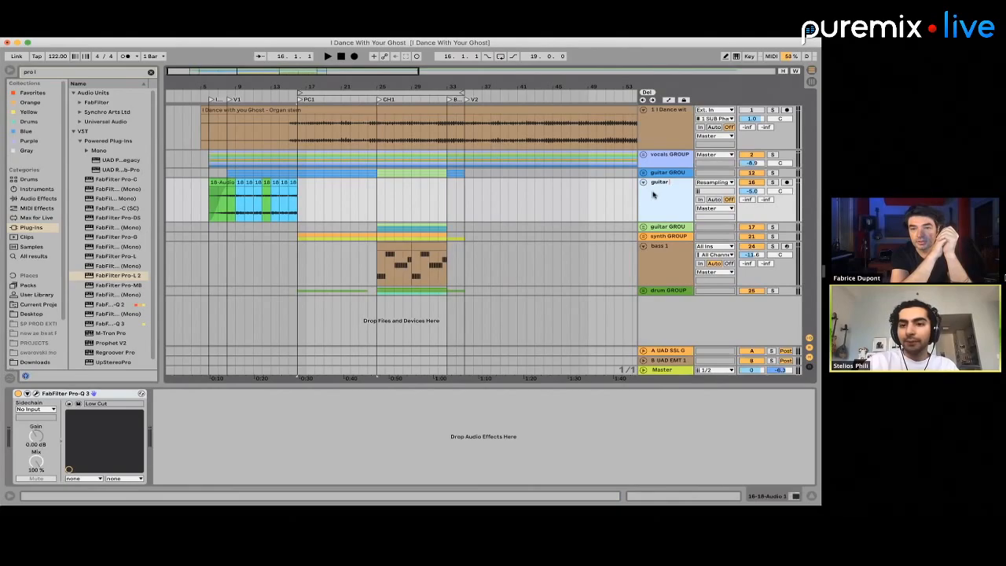
pyautogui.write('tar pad')
pyautogui.click(617, 196)
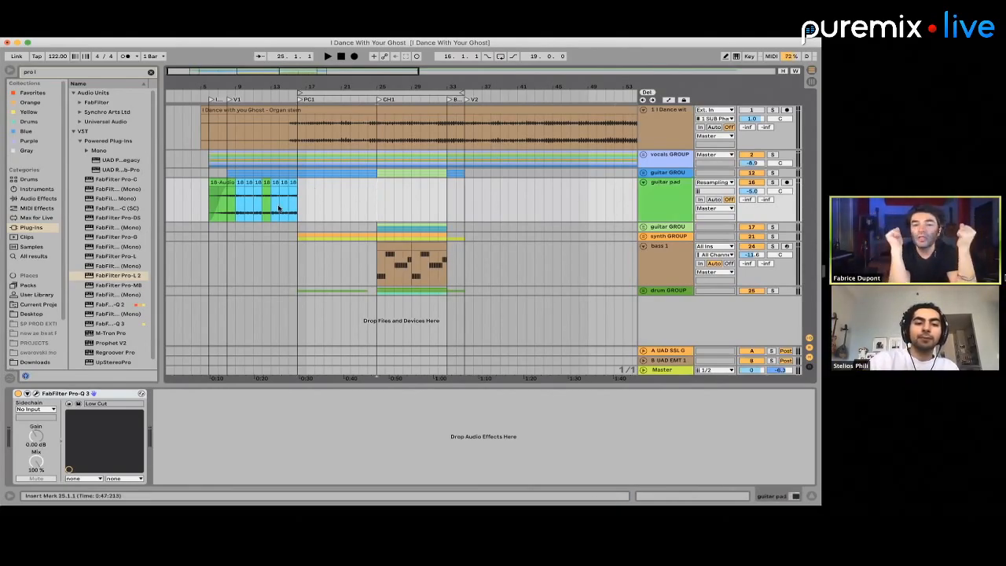
# Place the insert marker at bar 14 on the guitar pad track and fold that track
pyautogui.click(279, 208)
pyautogui.click(772, 173)
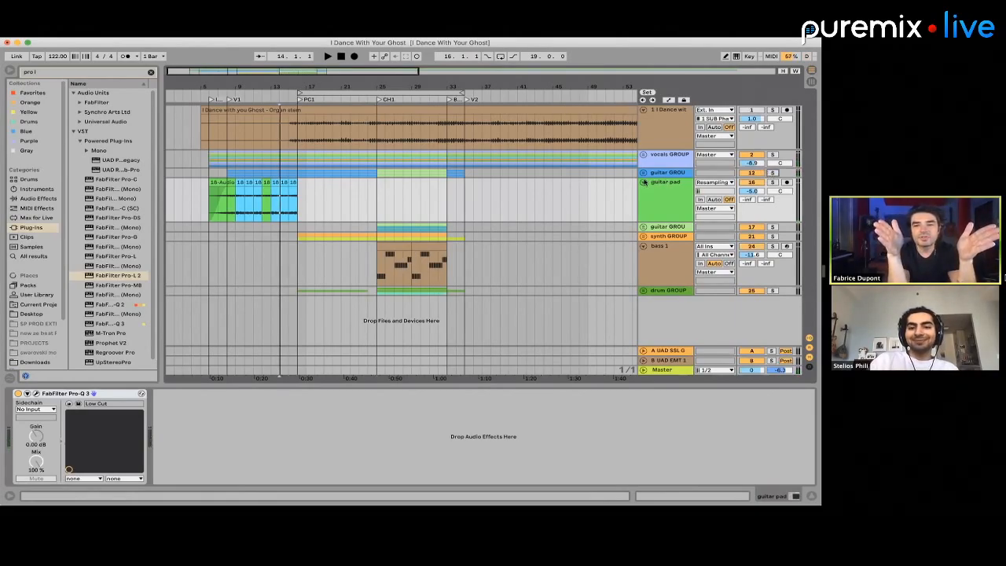
pyautogui.click(643, 181)
# Delete the organ stem's opening section before bar 6 and fold the bass 1 track
pyautogui.moveTo(208, 116); pyautogui.dragTo(182, 131)
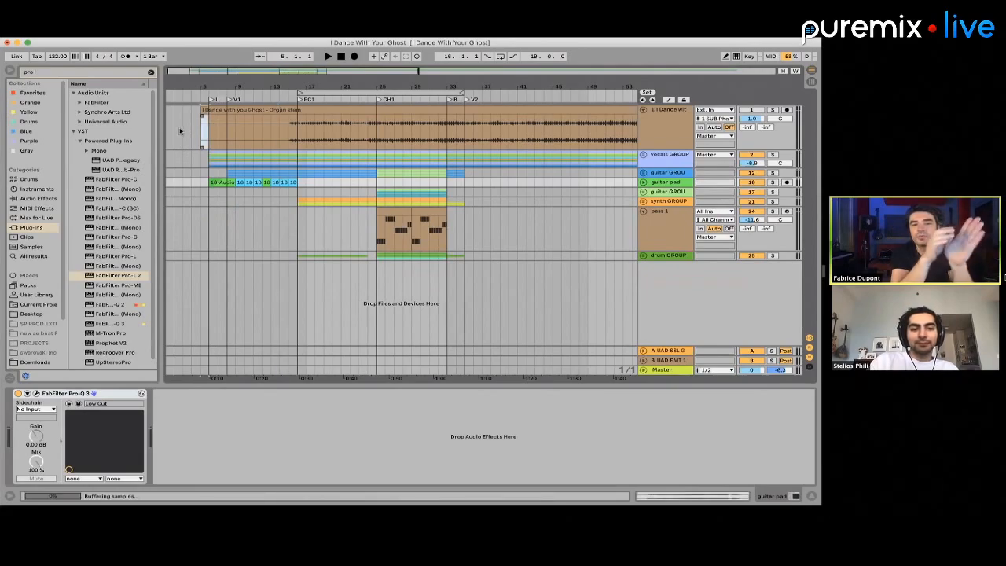
pyautogui.press('Delete')
pyautogui.hscroll(-1, 238, 152)
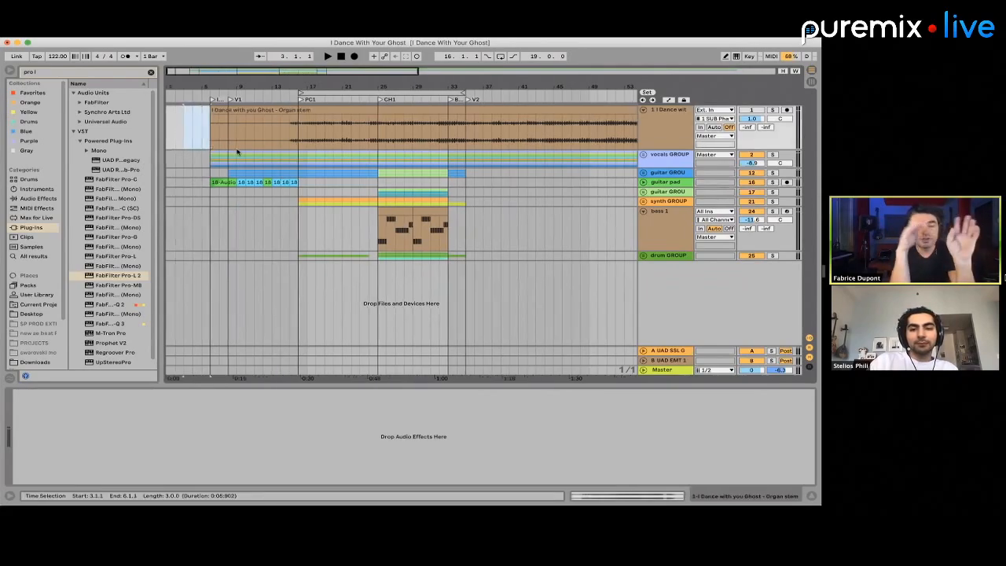
pyautogui.click(642, 212)
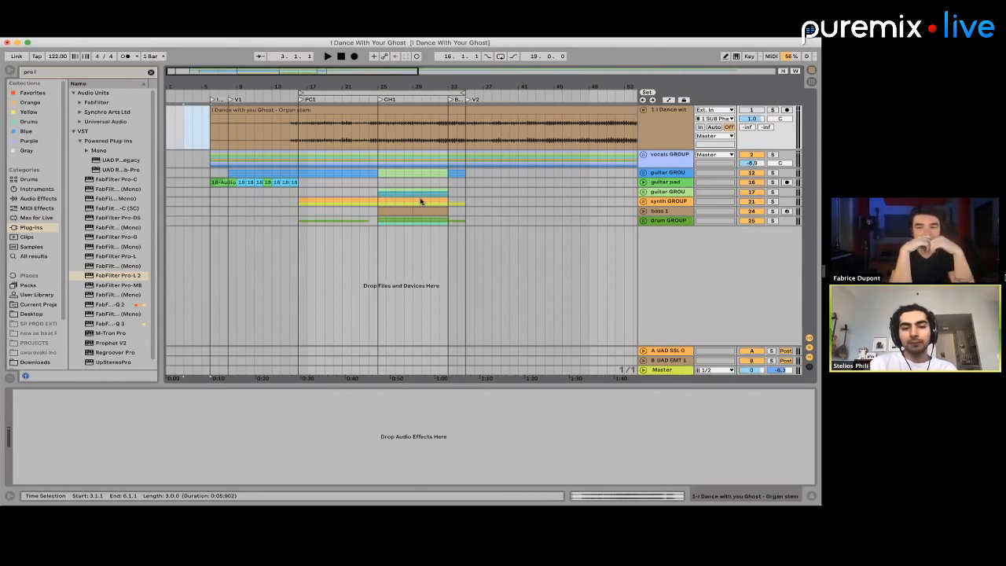
# Unfold the guitar pad track and examine its verse clips and the empty chorus section from bar 25 to 32
pyautogui.click(642, 182)
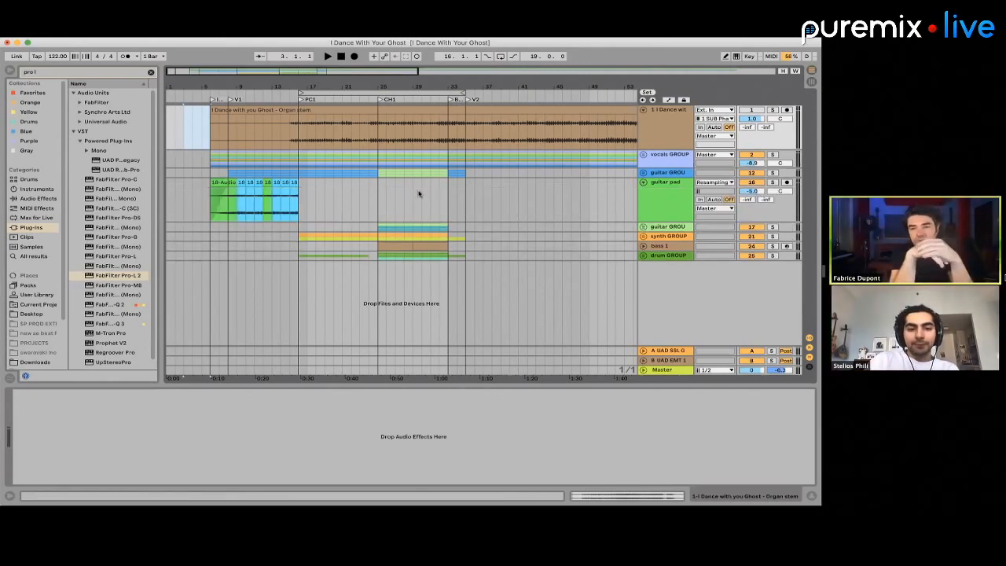
pyautogui.moveTo(297, 202); pyautogui.dragTo(232, 202)
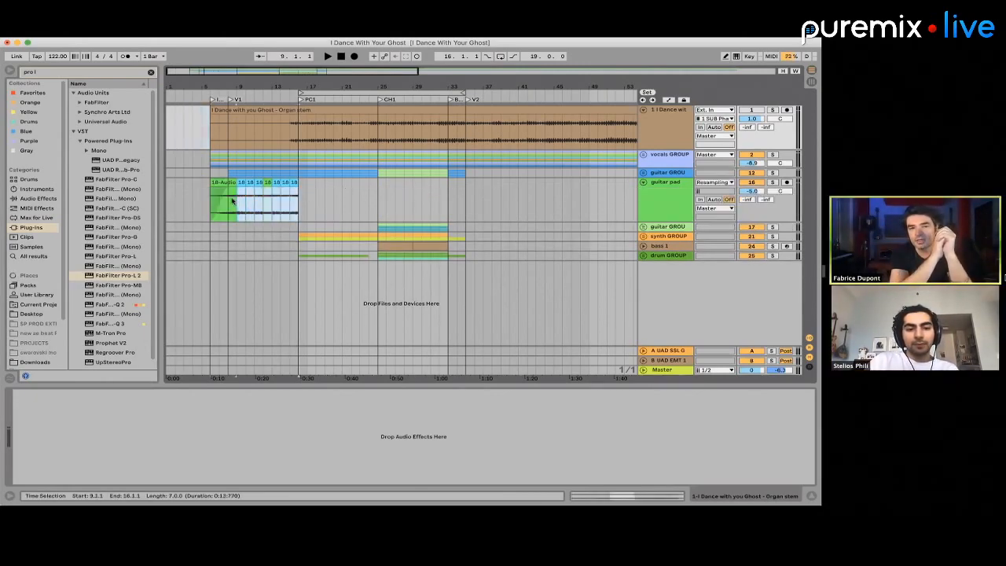
pyautogui.moveTo(300, 200); pyautogui.dragTo(443, 189)
pyautogui.click(381, 192)
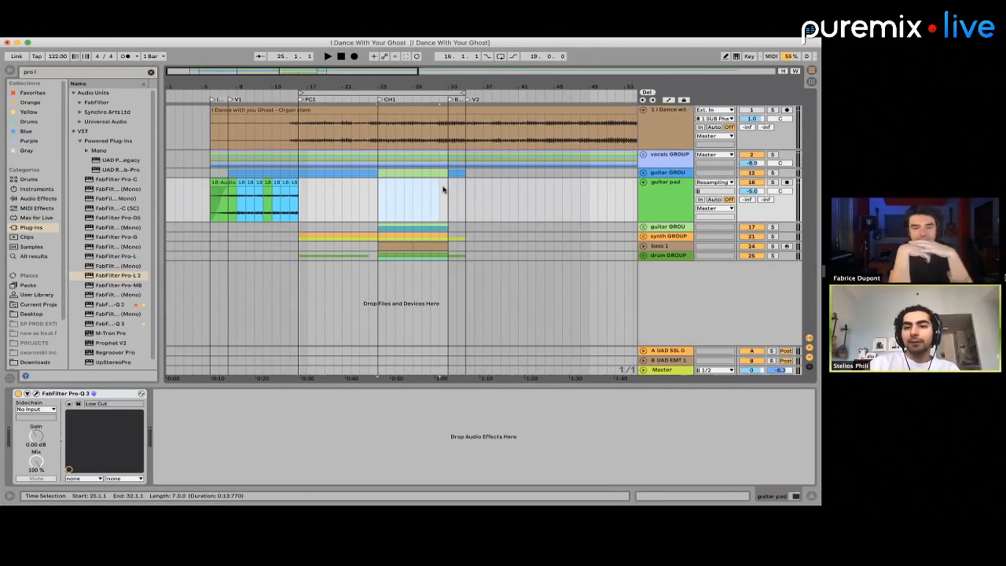
# Play the arrangement from bar 6 and select the first reversed clip on the guitar pad track
pyautogui.click(210, 205)
pyautogui.press('space')
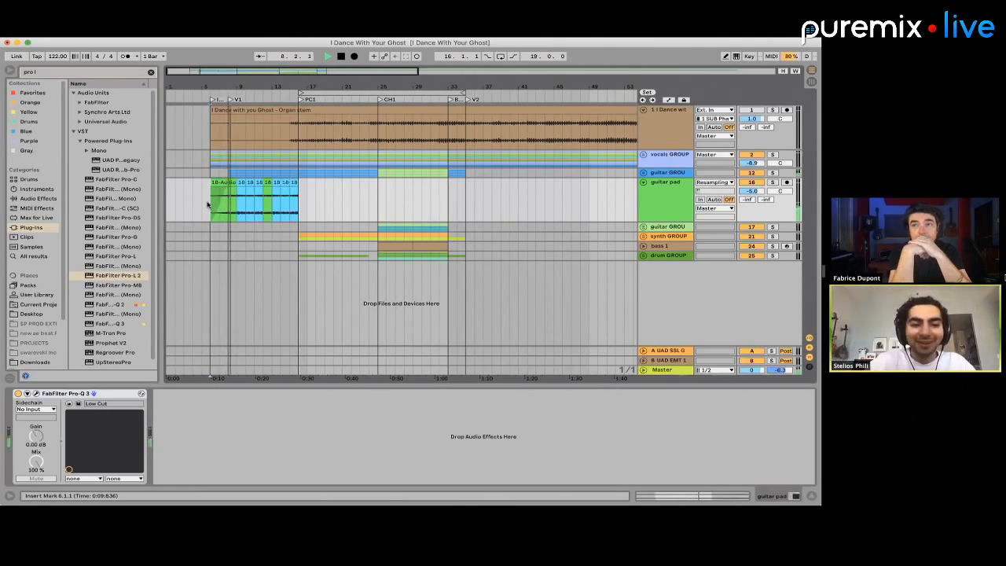
pyautogui.press('space')
pyautogui.press('space')
pyautogui.click(222, 180)
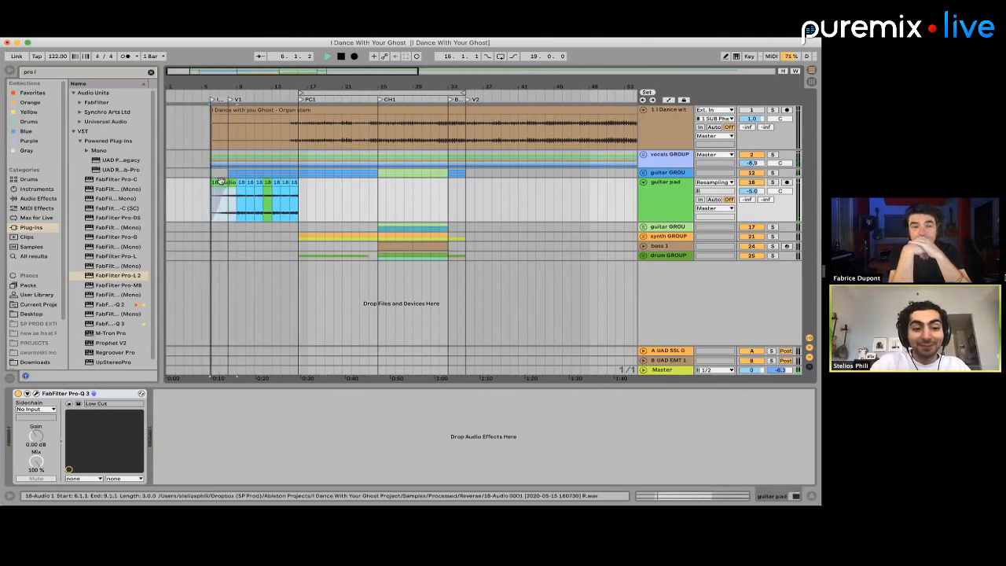
# Show the master track's devices and switch off the Decibel meter
pyautogui.click(661, 370)
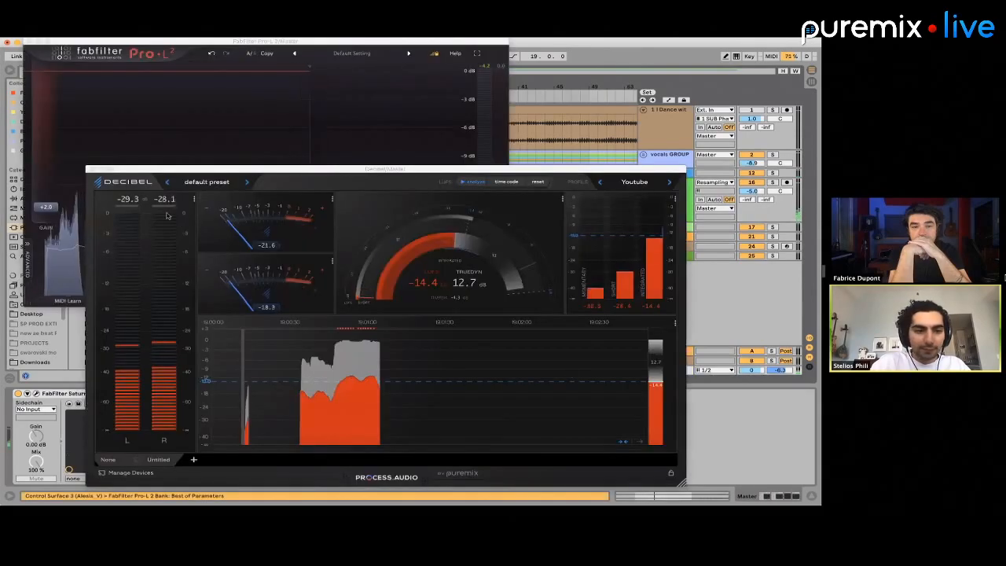
pyautogui.click(253, 392)
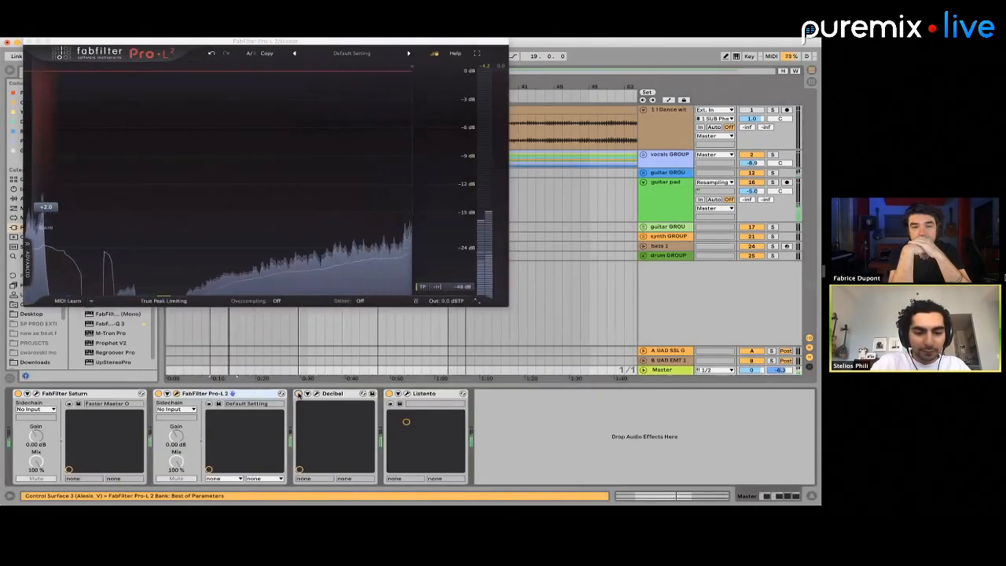
pyautogui.click(298, 394)
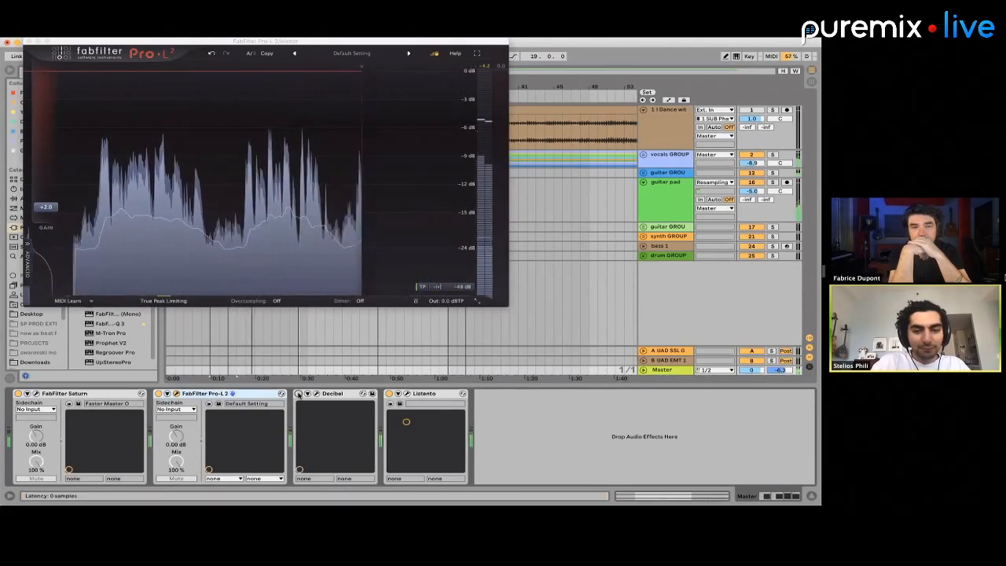
# Check the first guitar group's tracks, fold the group again and lower the guitar pad volume to -7.4 dB
pyautogui.click(643, 172)
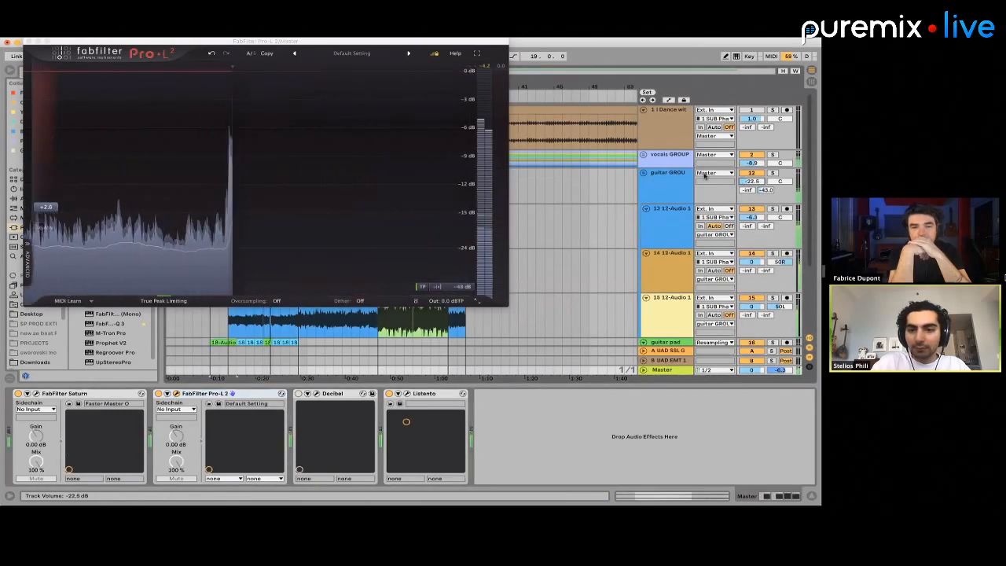
pyautogui.click(643, 172)
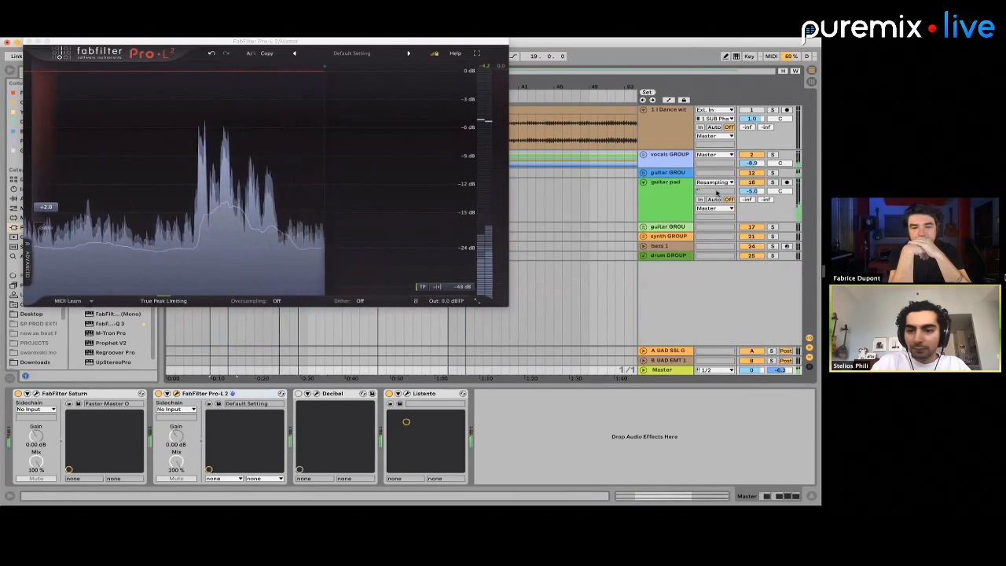
pyautogui.moveTo(749, 192); pyautogui.dragTo(749, 211)
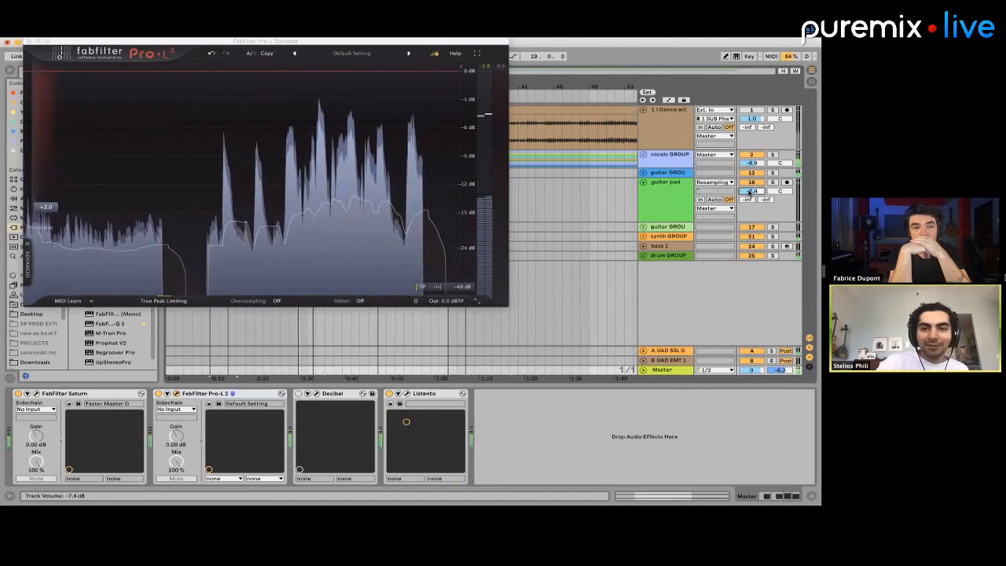
# Show the first guitar group's devices at bar 44 and move the ValhallaVintageVerb window aside to uncover the arrangement
pyautogui.click(548, 169)
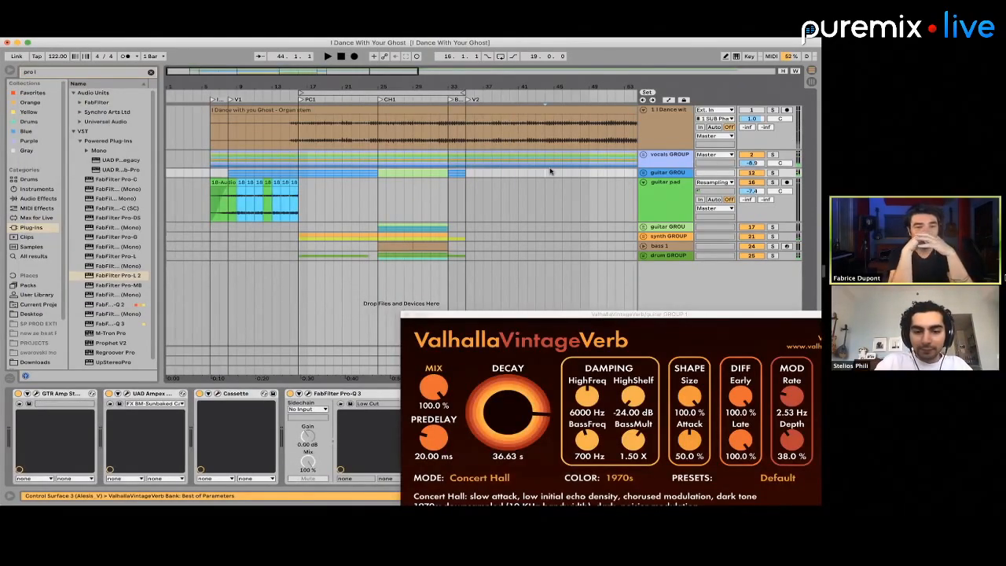
pyautogui.press('super+Tab')
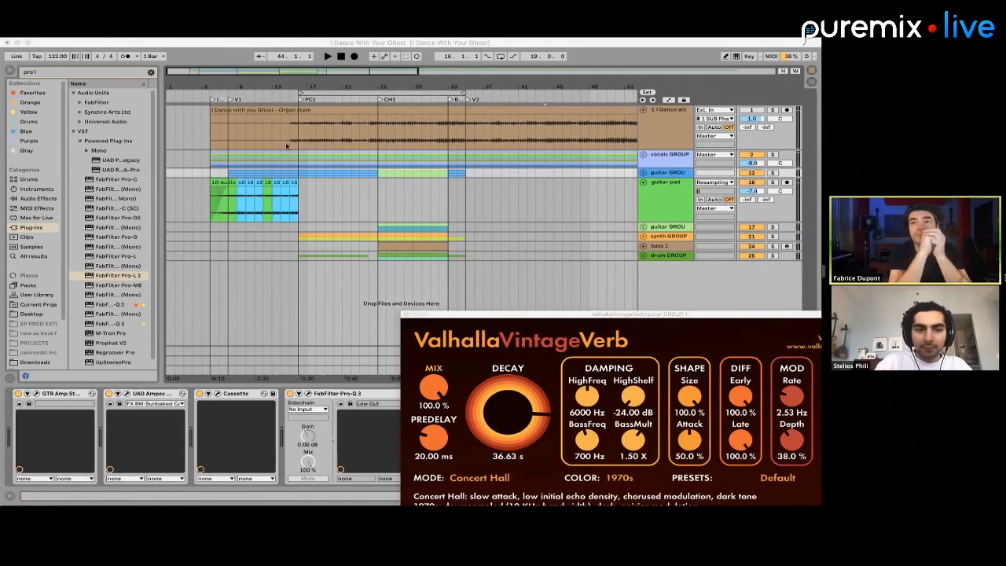
pyautogui.click(289, 148)
pyautogui.moveTo(549, 315); pyautogui.dragTo(771, 378)
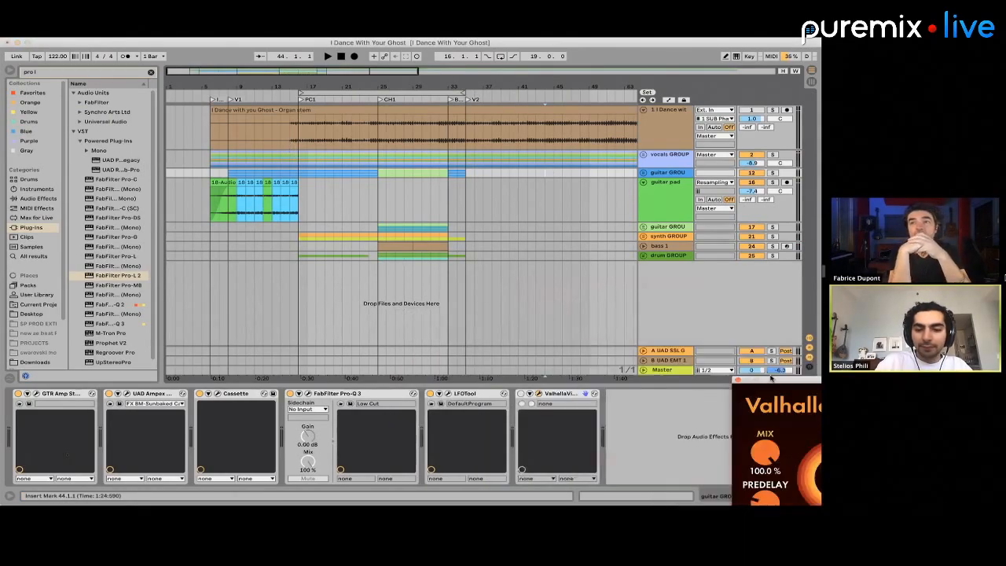
# Switch off Listento on the master, close the Pro-L 2 window and place the insert marker at bar 6 on the vocals group
pyautogui.click(670, 371)
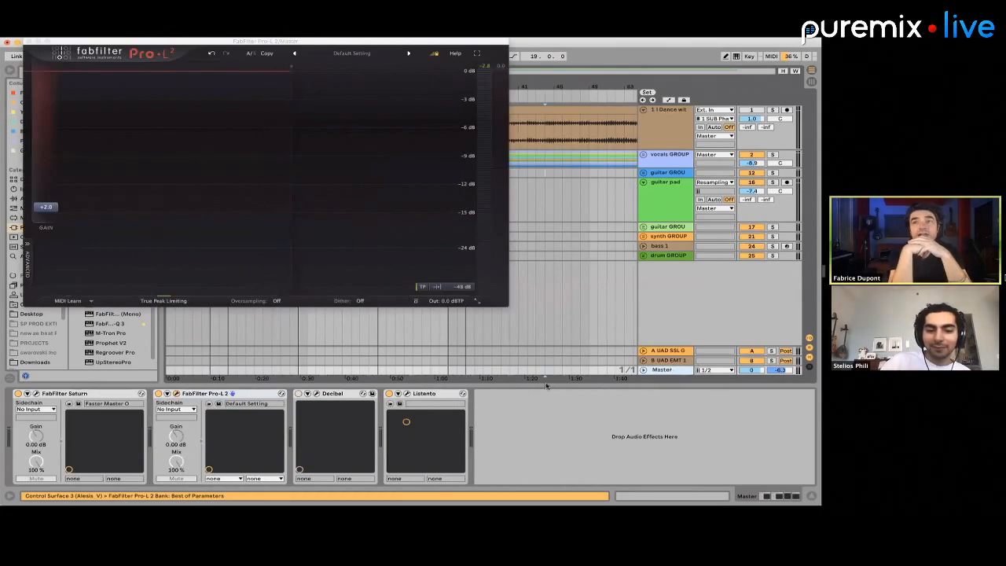
pyautogui.click(391, 393)
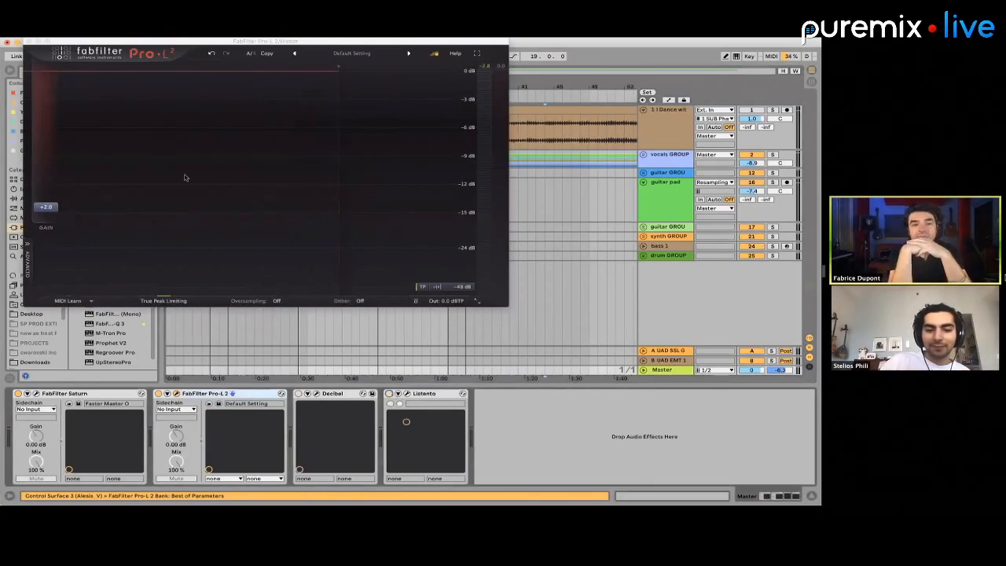
pyautogui.click(29, 42)
pyautogui.click(210, 165)
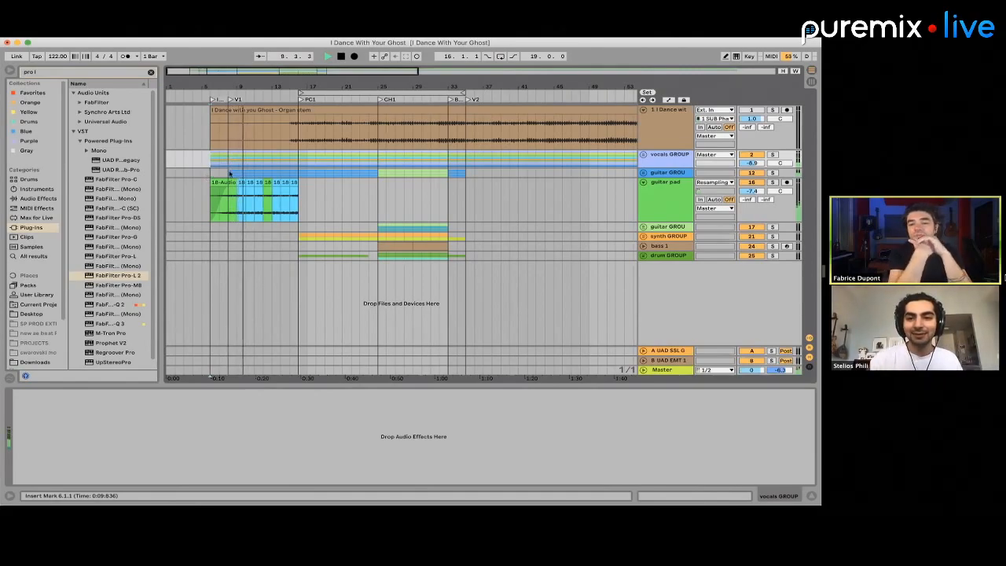
# Switch Pro-L 2 off and Listento on in the master's devices, and lower the guitar pad volume to -9.4 dB
pyautogui.click(666, 370)
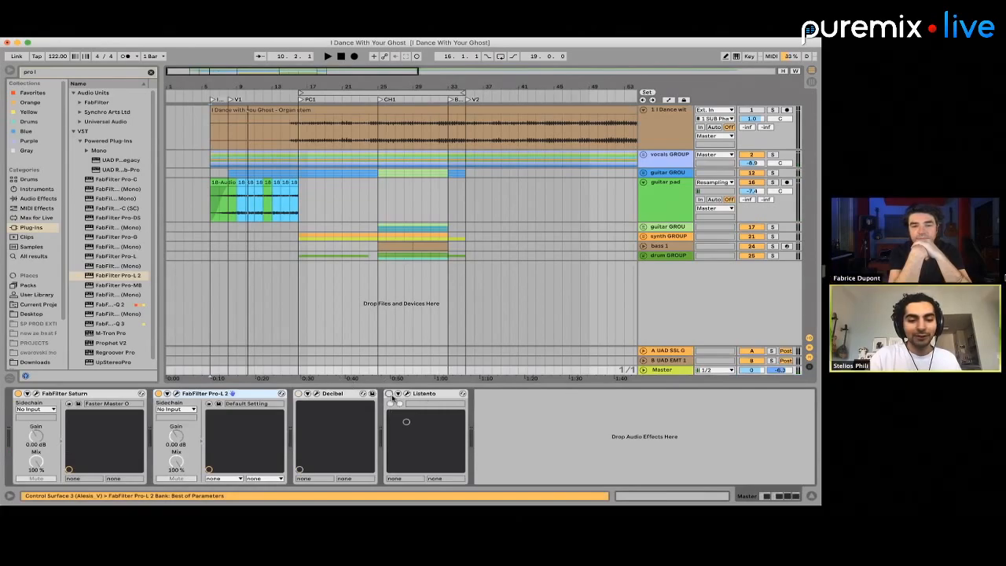
pyautogui.click(159, 394)
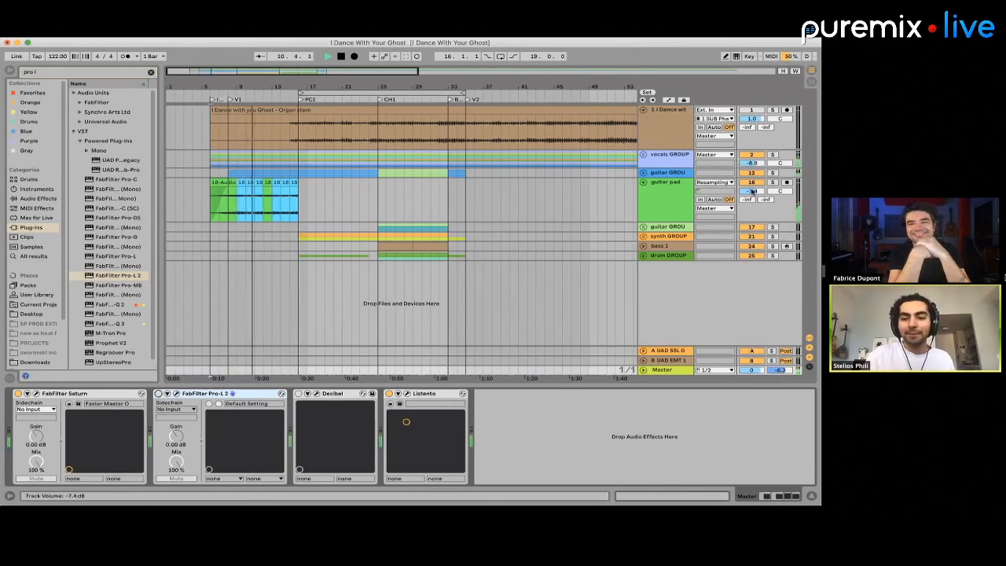
pyautogui.press('Down')
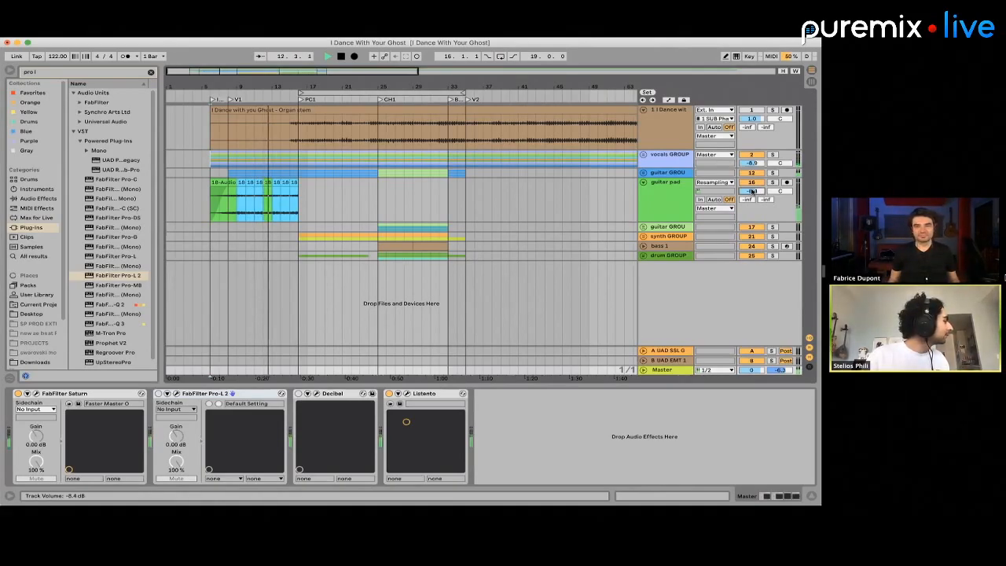
pyautogui.press('Down')
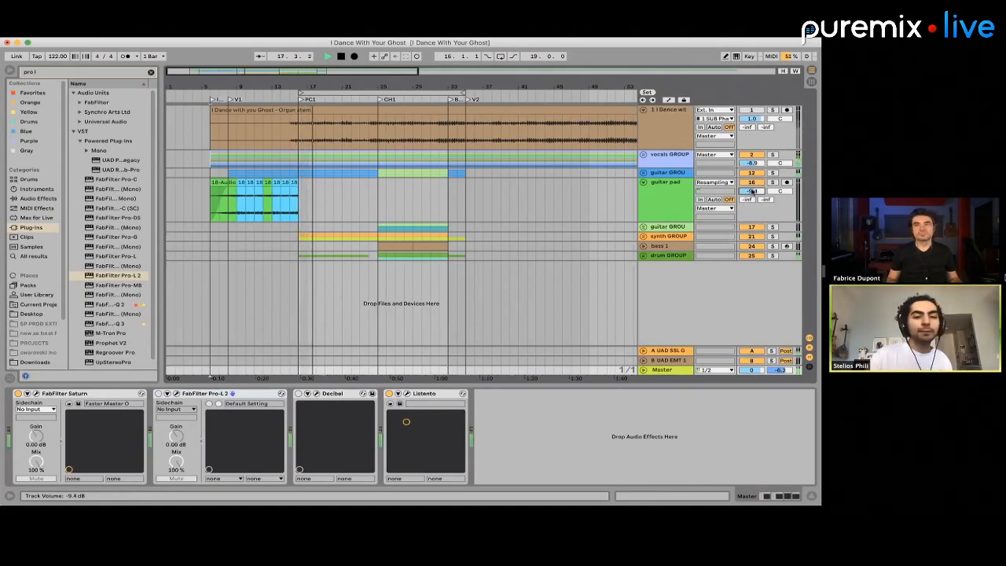
# Unfold the vocals group and the second guitar group and examine their tracks around the pre-chorus and chorus
pyautogui.moveTo(460, 86); pyautogui.dragTo(594, 158)
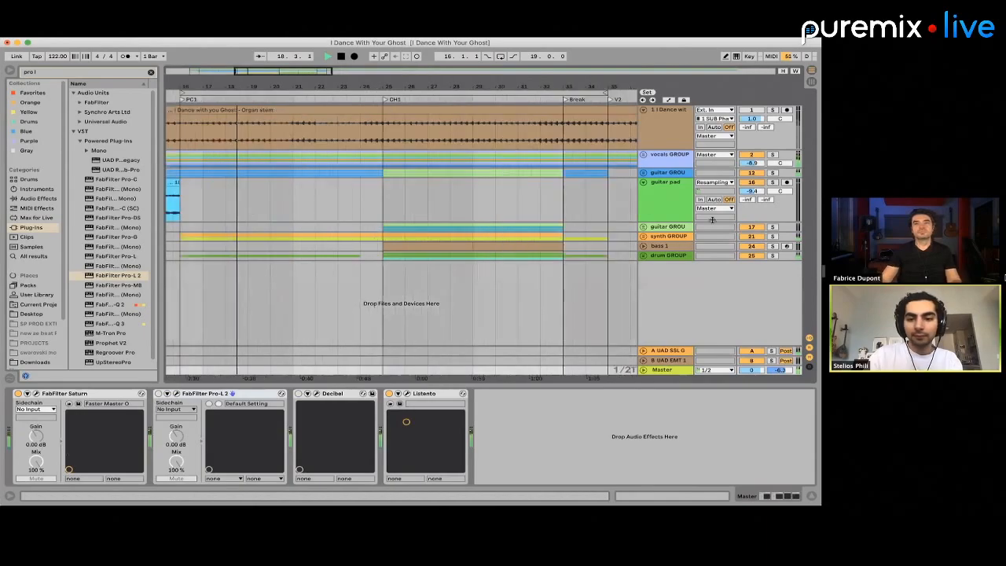
pyautogui.click(644, 156)
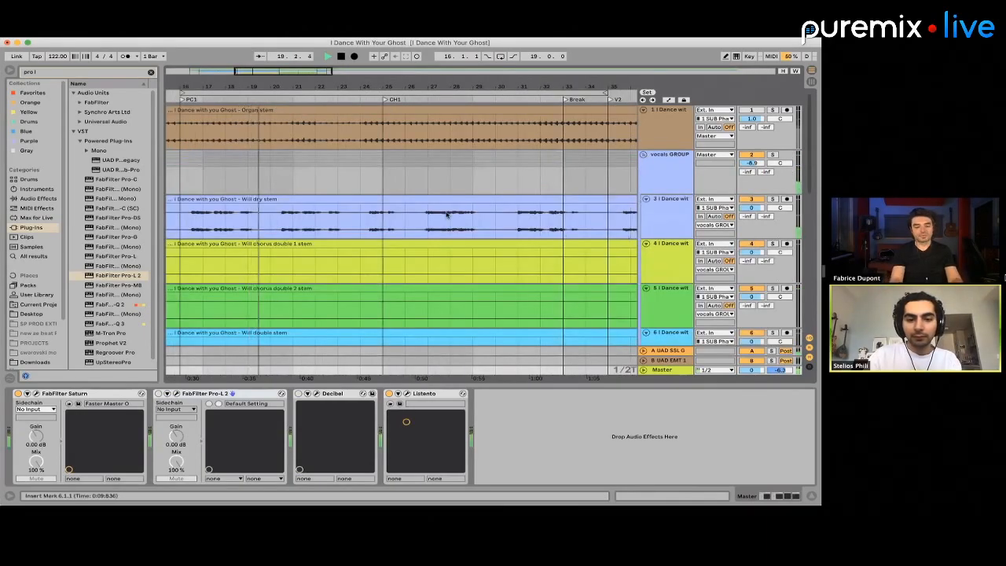
pyautogui.scroll(-3, 378, 228)
pyautogui.scroll(-3, 378, 228)
pyautogui.scroll(4, 380, 228)
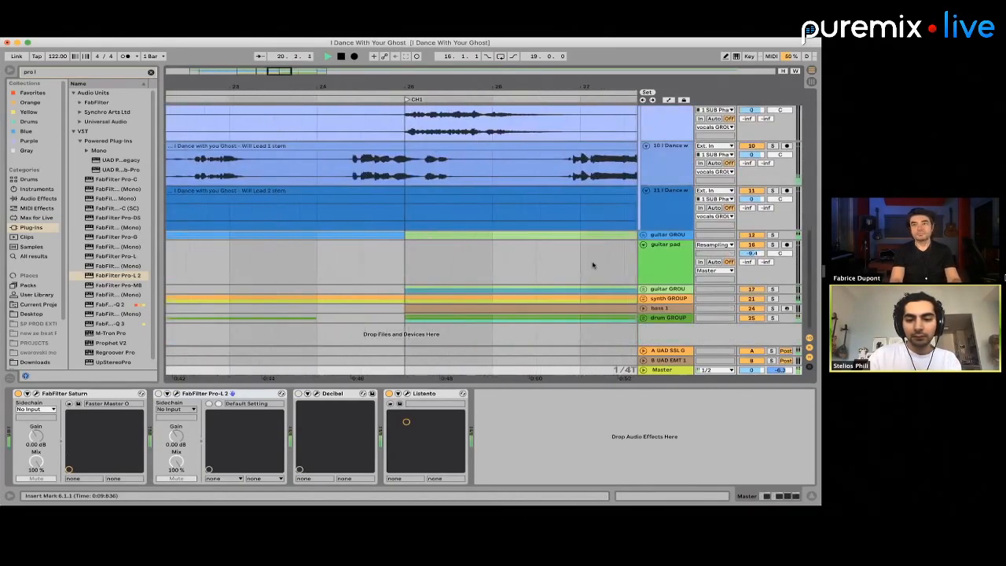
pyautogui.click(642, 289)
pyautogui.scroll(-3, 431, 285)
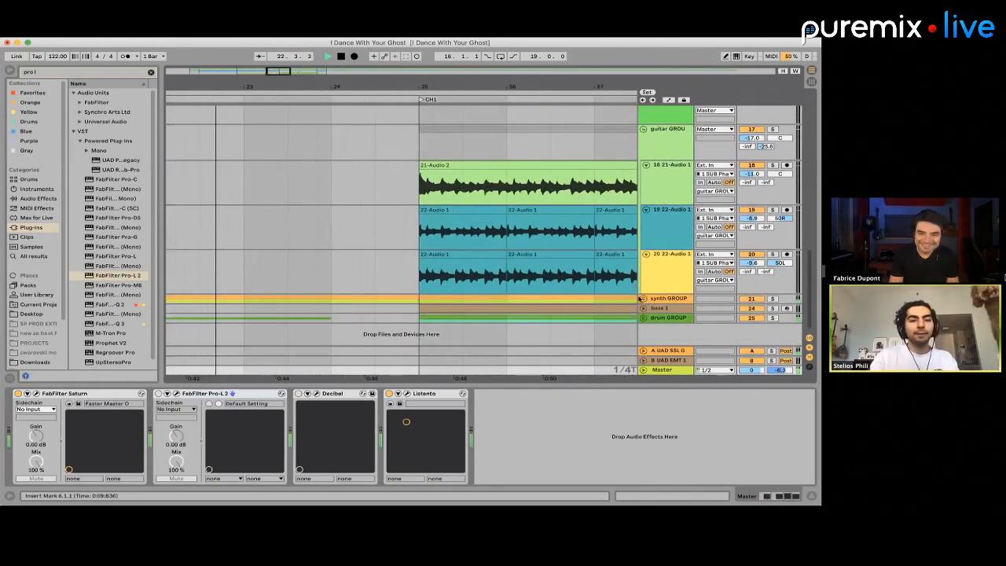
pyautogui.scroll(2, 638, 297)
pyautogui.scroll(2, 638, 297)
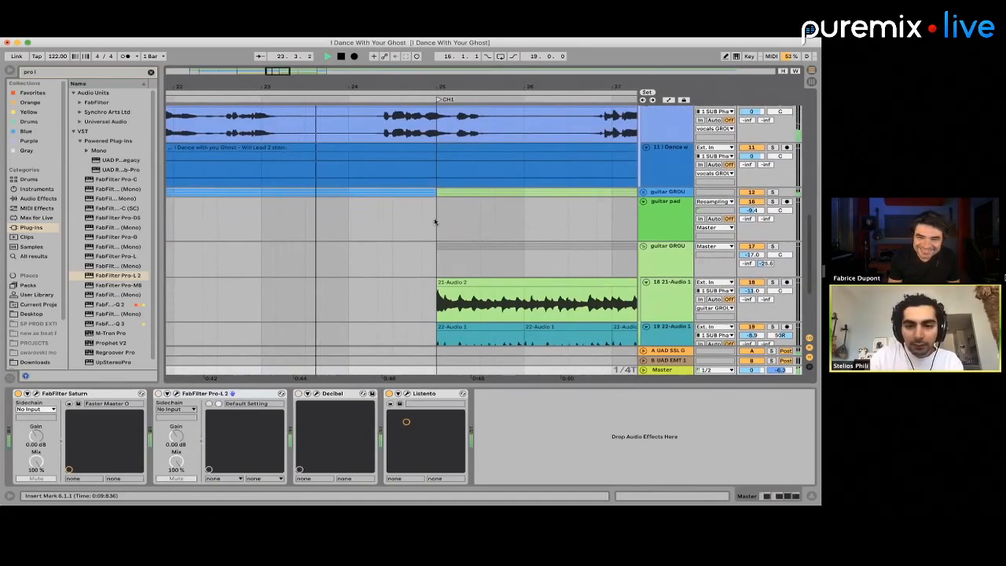
pyautogui.scroll(-3, 432, 228)
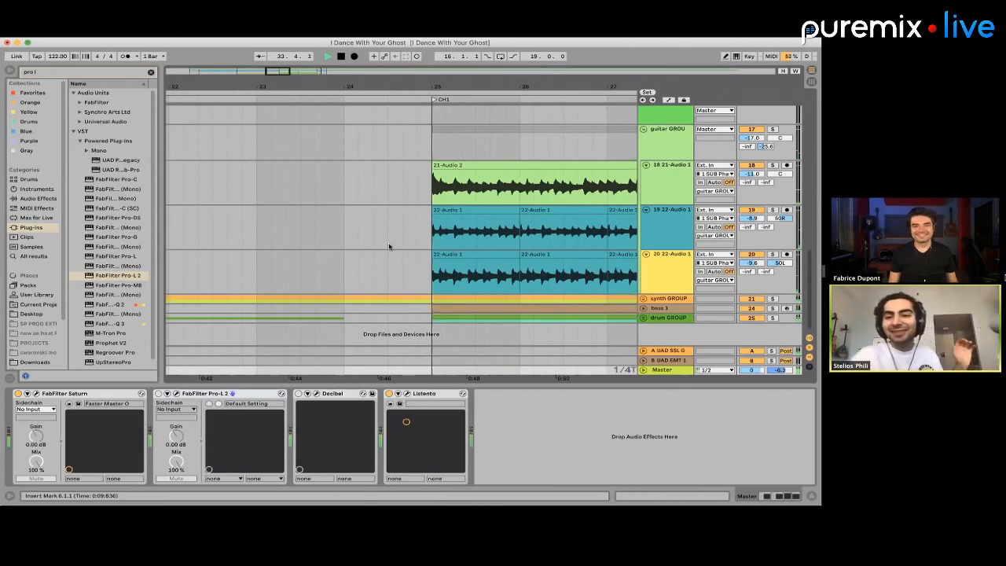
# Stop playback and fold the vocals group again
pyautogui.click(388, 244)
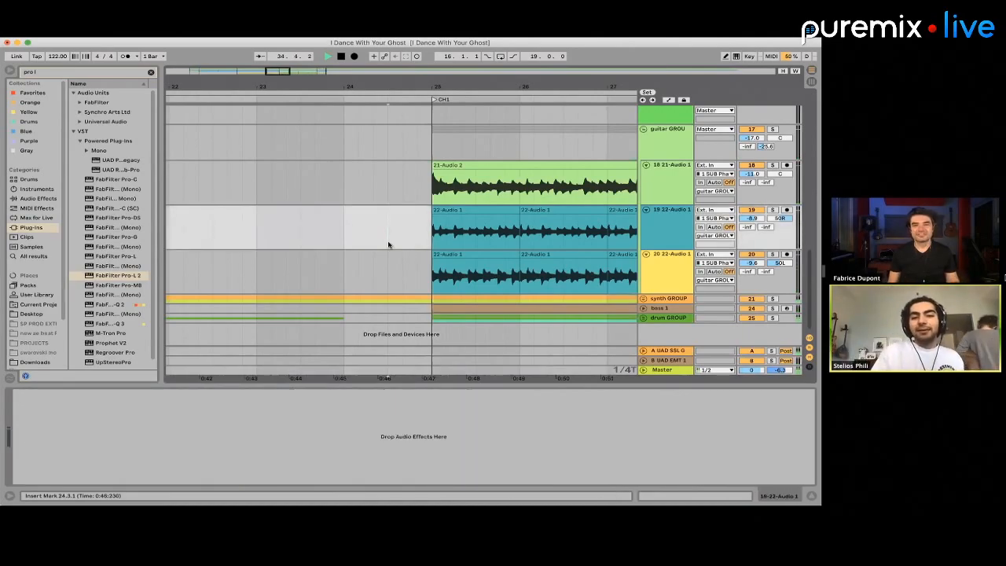
pyautogui.press('space')
pyautogui.scroll(-10, 388, 244)
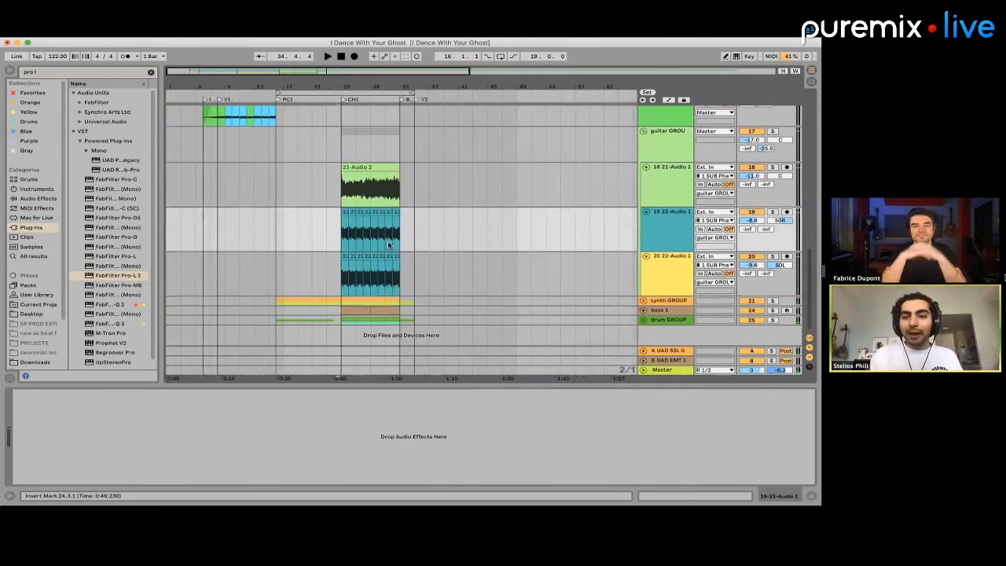
pyautogui.scroll(15, 388, 244)
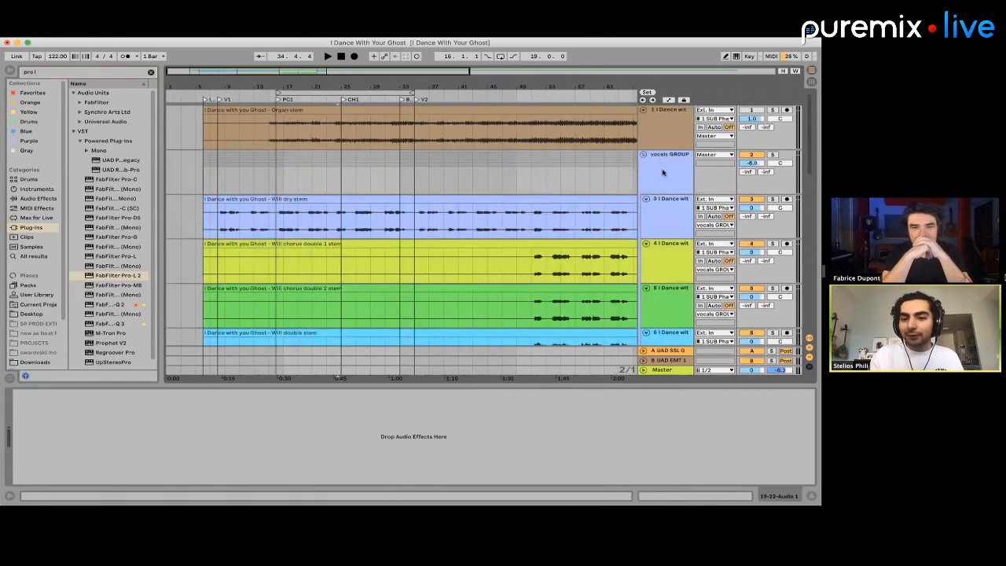
pyautogui.scroll(-3, 417, 164)
pyautogui.scroll(3, 418, 167)
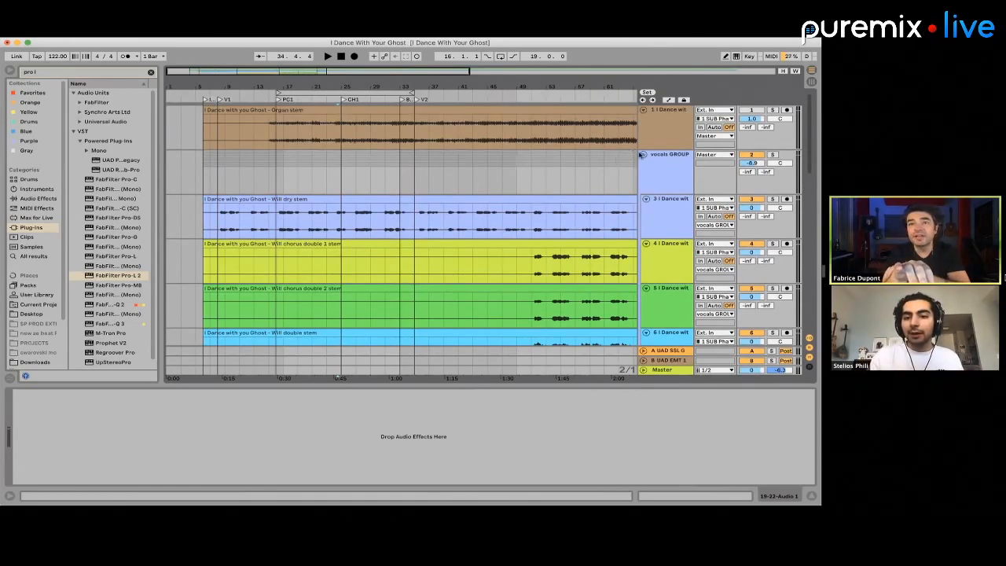
pyautogui.click(643, 156)
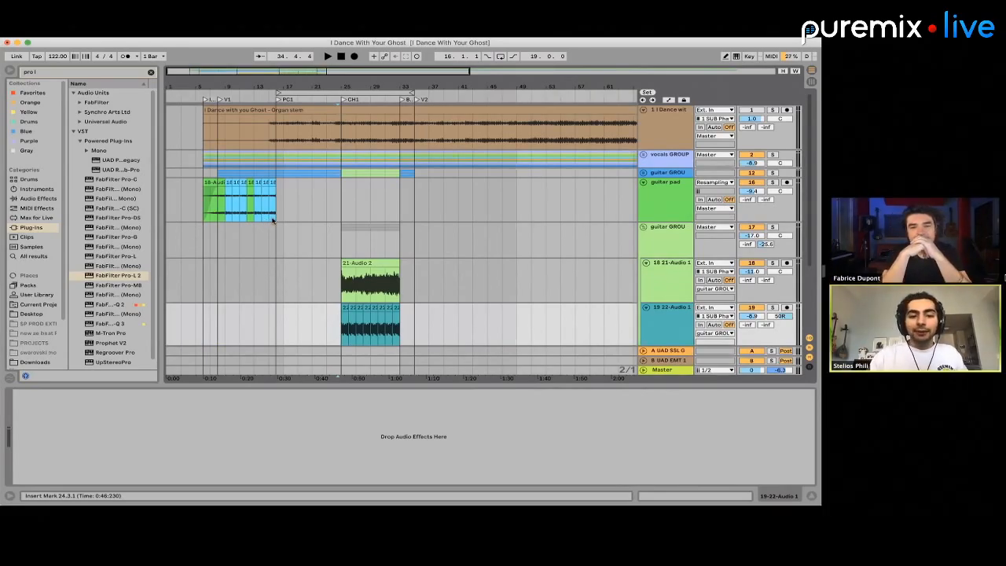
# Highlight the guitar pad clips from bar 8 and the empty chorus range from bar 25 to 33 on the same track
pyautogui.moveTo(274, 220); pyautogui.dragTo(220, 216)
pyautogui.click(221, 216)
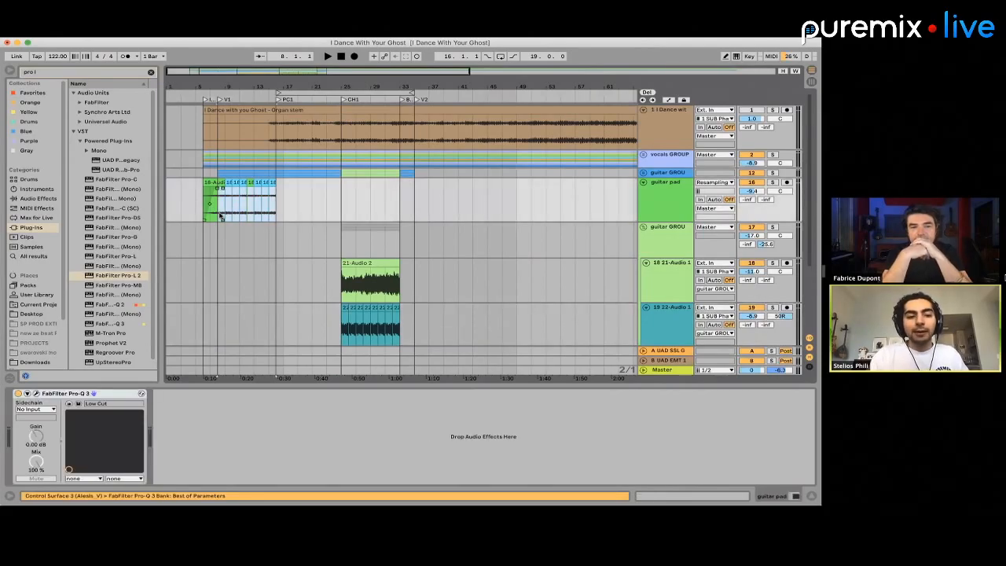
pyautogui.moveTo(220, 216); pyautogui.dragTo(396, 201)
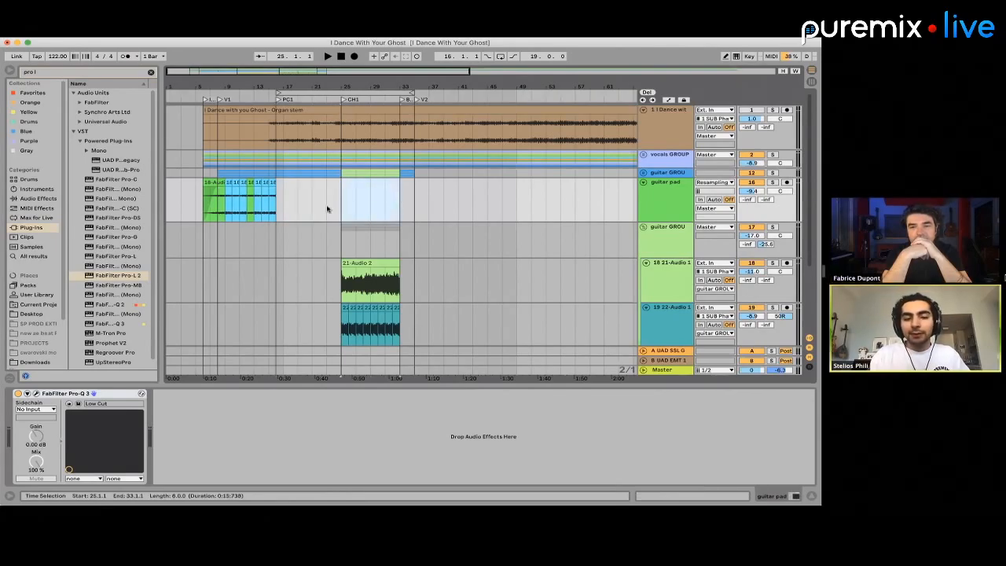
# Highlight parts of the second guitar group around the chorus, including bars 23 to 27 and 26.1.1 to 28.3.3
pyautogui.click(259, 250)
pyautogui.moveTo(268, 249); pyautogui.dragTo(350, 234)
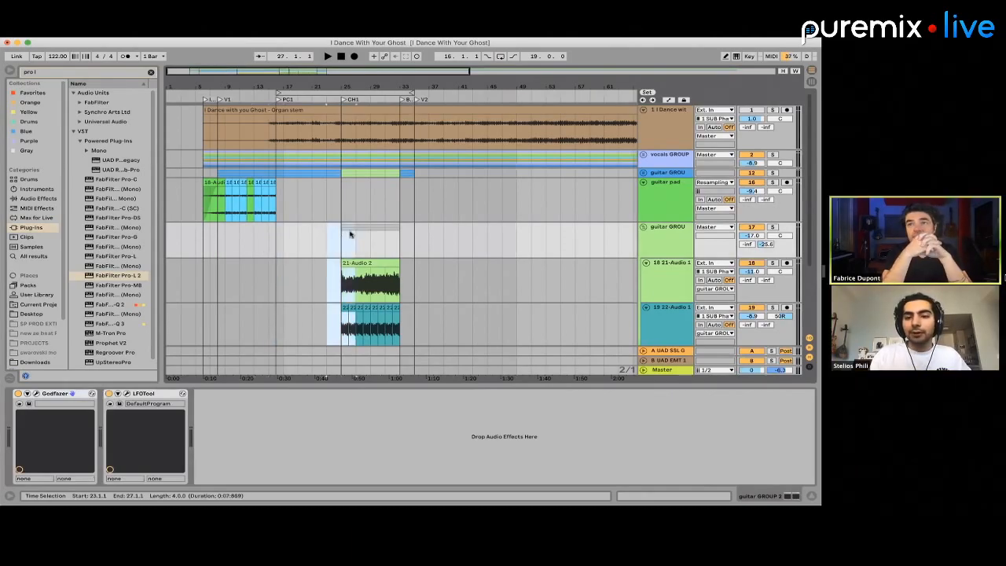
pyautogui.scroll(5, 385, 234)
pyautogui.click(334, 235)
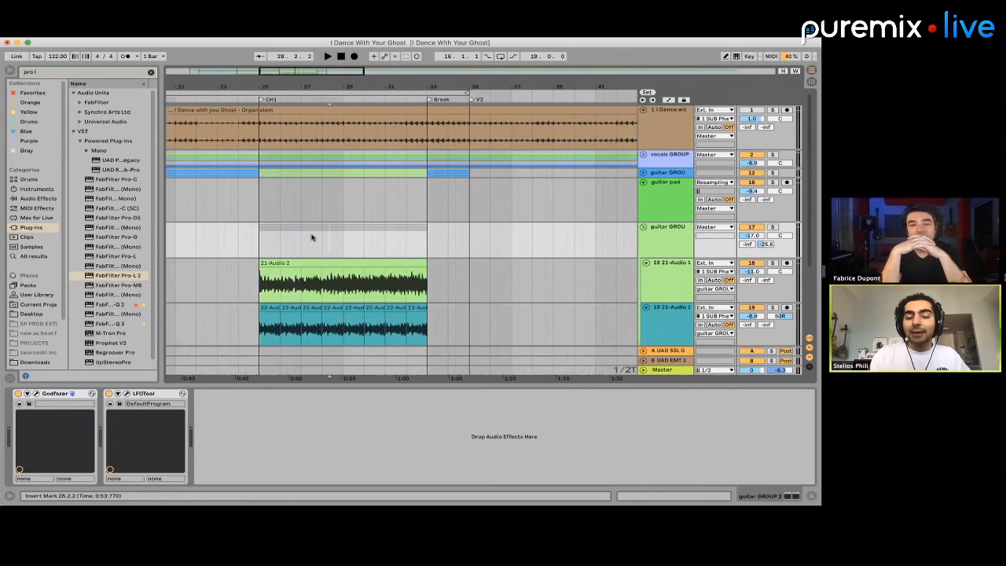
pyautogui.moveTo(314, 236); pyautogui.dragTo(357, 235)
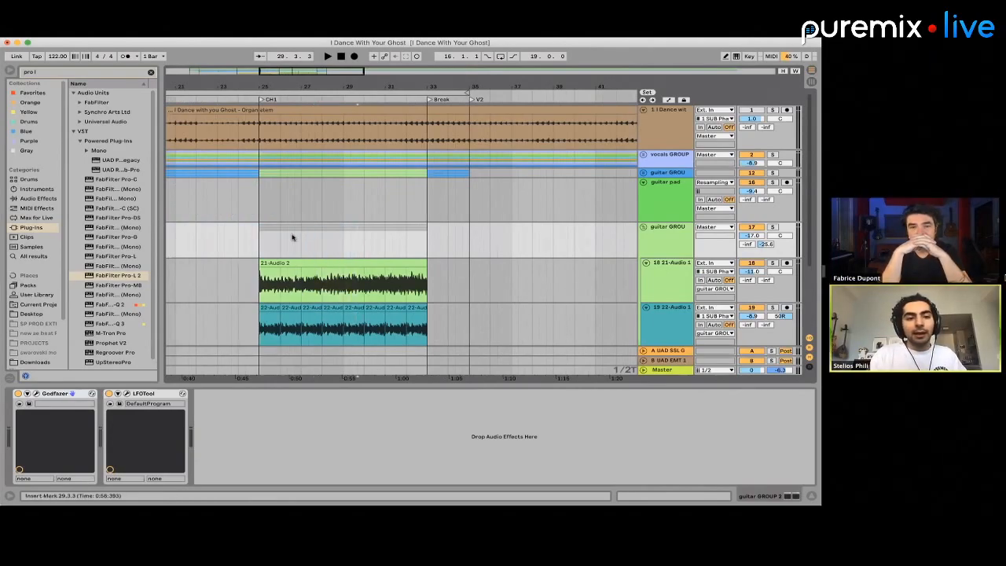
pyautogui.moveTo(292, 235); pyautogui.dragTo(333, 237)
pyautogui.scroll(-5, 333, 237)
pyautogui.scroll(-4, 332, 237)
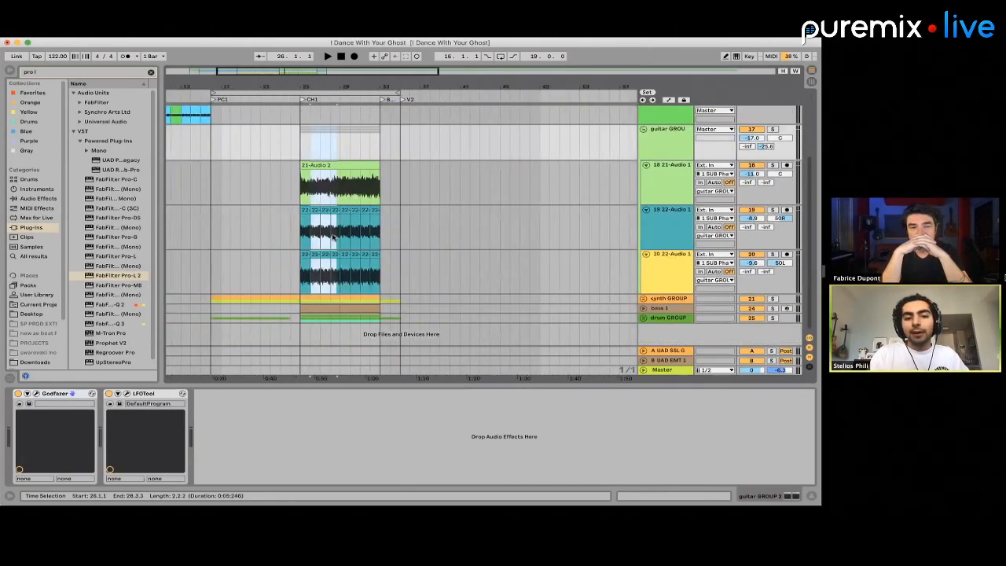
pyautogui.scroll(5, 328, 228)
# Select the empty chorus range from bar 25 to bar 33 on the guitar pad track
pyautogui.click(307, 202)
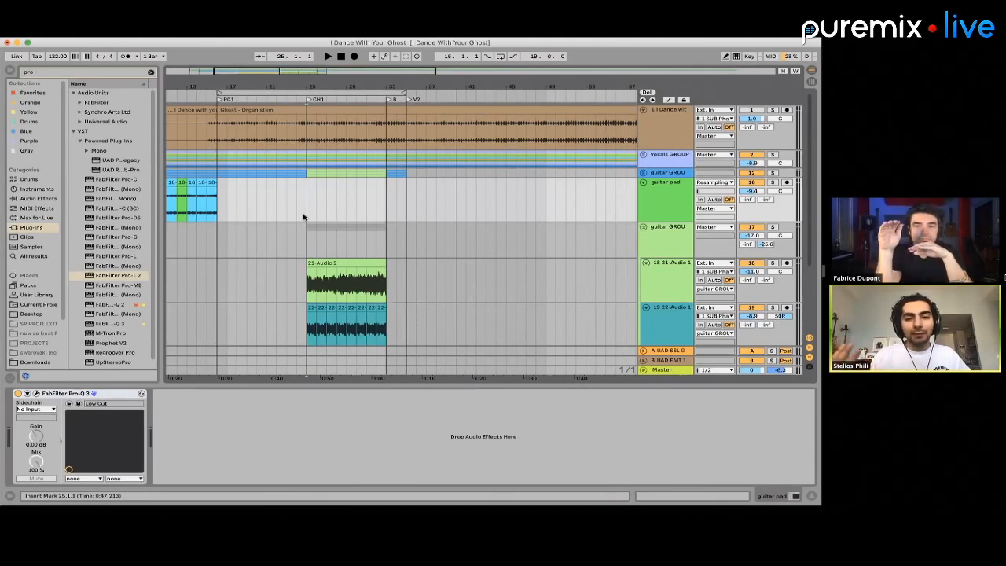
pyautogui.moveTo(305, 217); pyautogui.dragTo(382, 213)
pyautogui.click(356, 213)
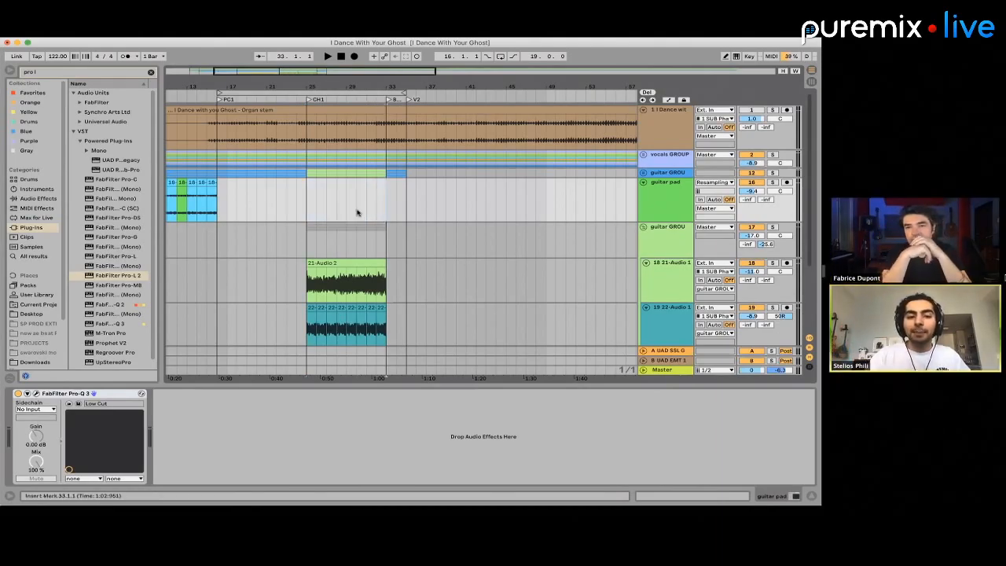
pyautogui.moveTo(303, 206); pyautogui.dragTo(386, 207)
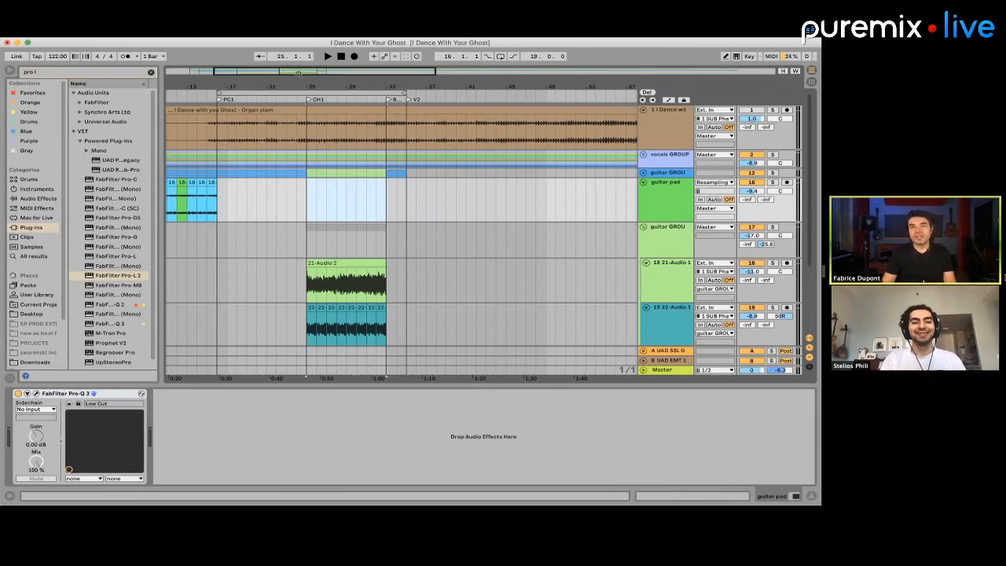
# Place the insert marker at bar 42 on the guitar pad track and show the master's devices
pyautogui.click(475, 189)
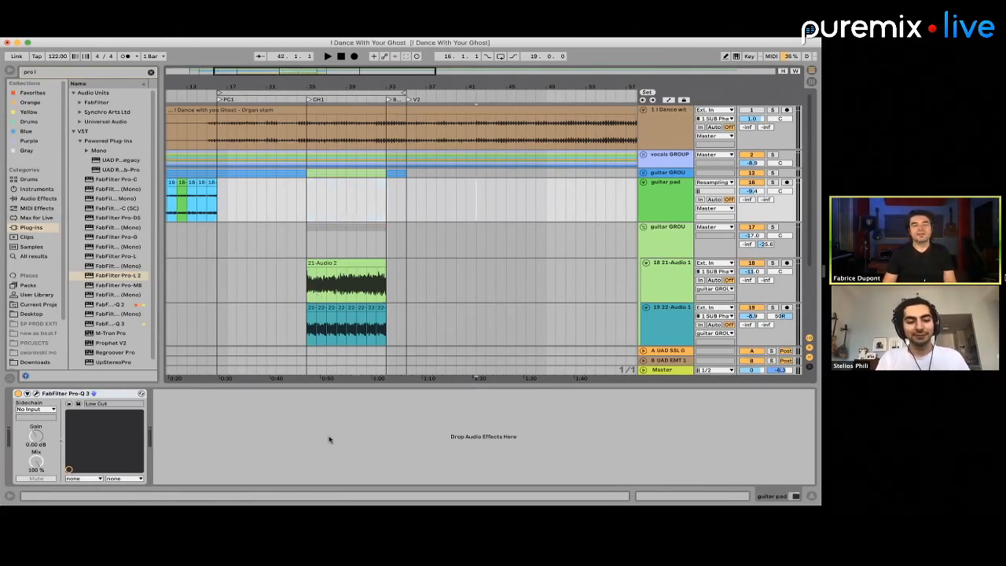
pyautogui.click(674, 370)
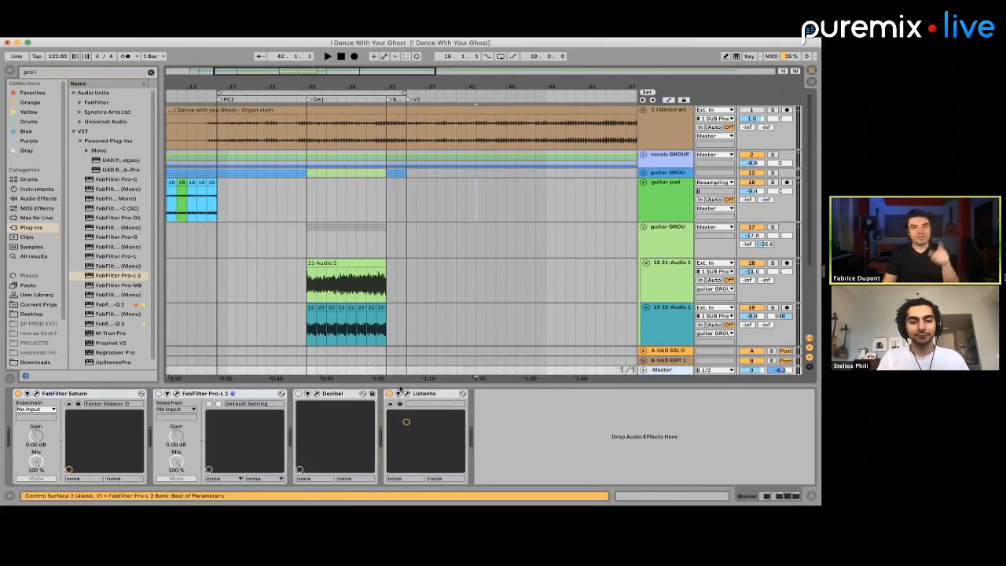